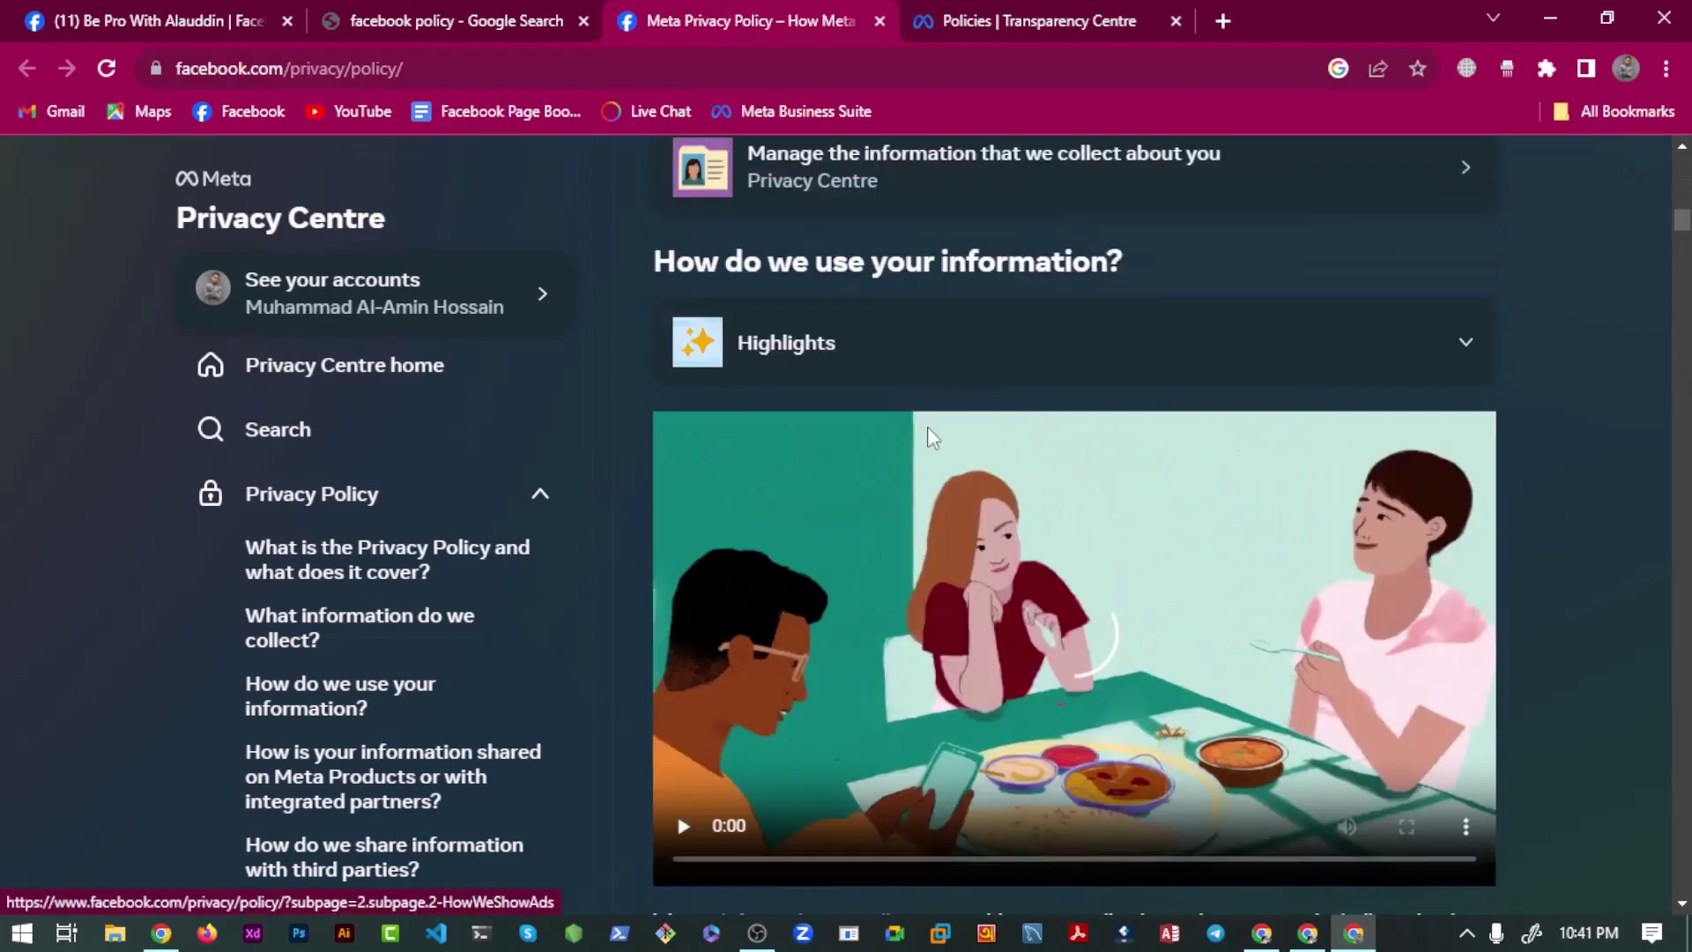
Return from the privacy policy to the Facebook home feed and open Ads Manager.
{"action": "scroll", "coordinate": [843, 478], "scroll_direction": "up", "scroll_amount": 10}
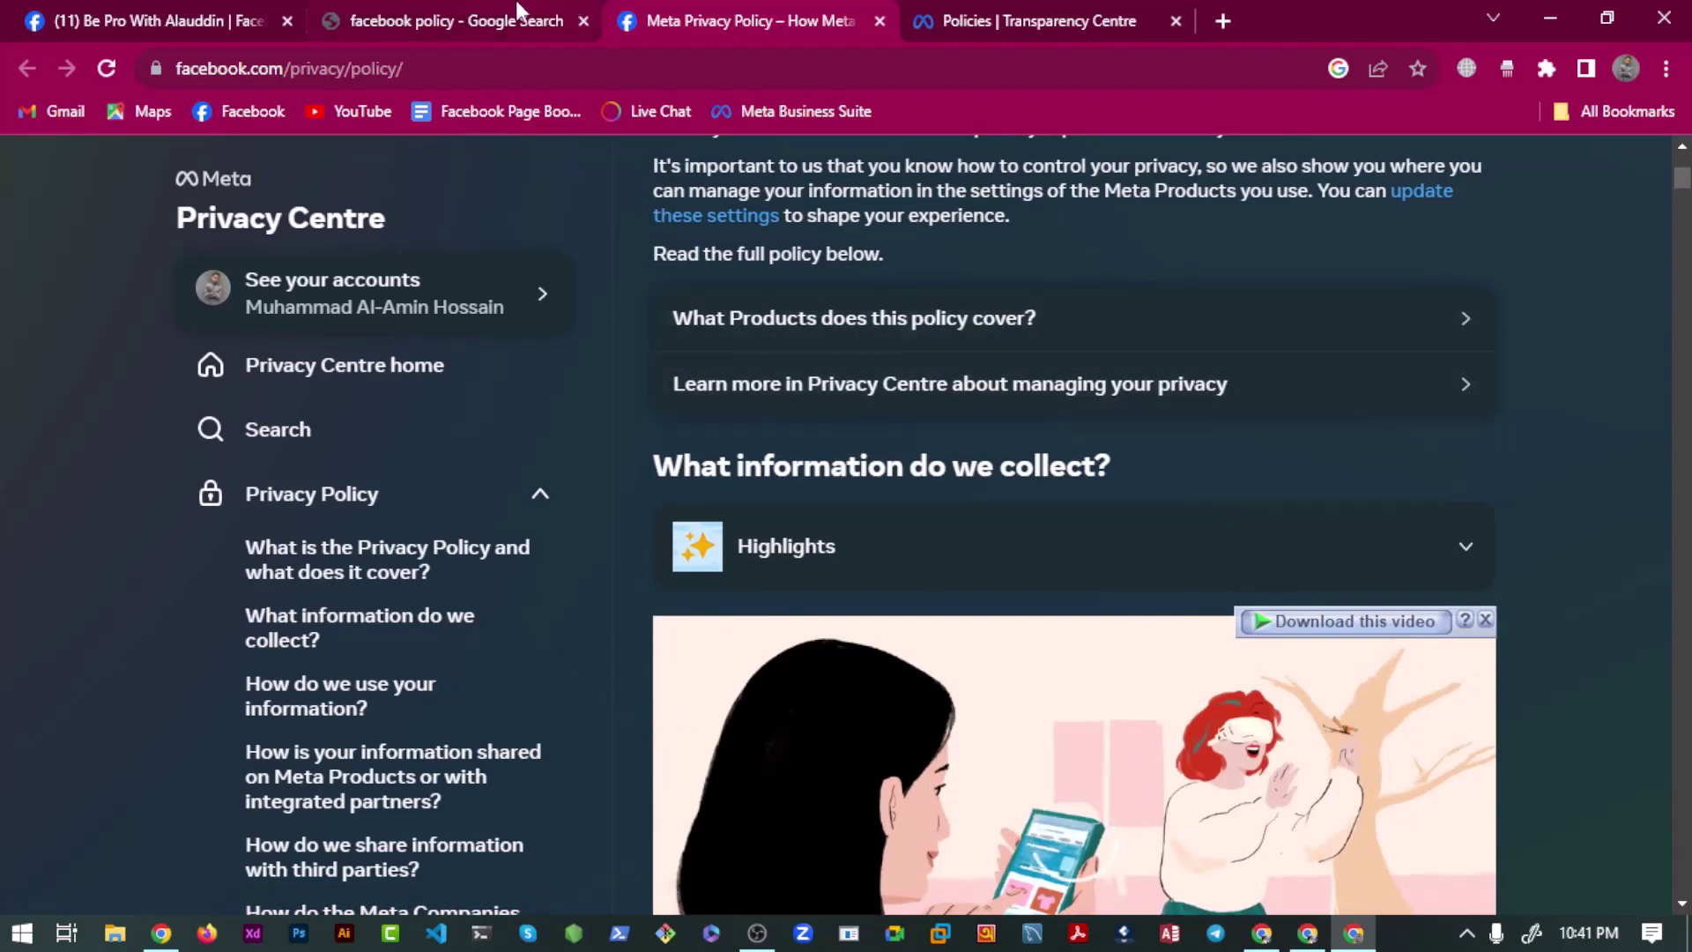
{"action": "left_click", "coordinate": [159, 20]}
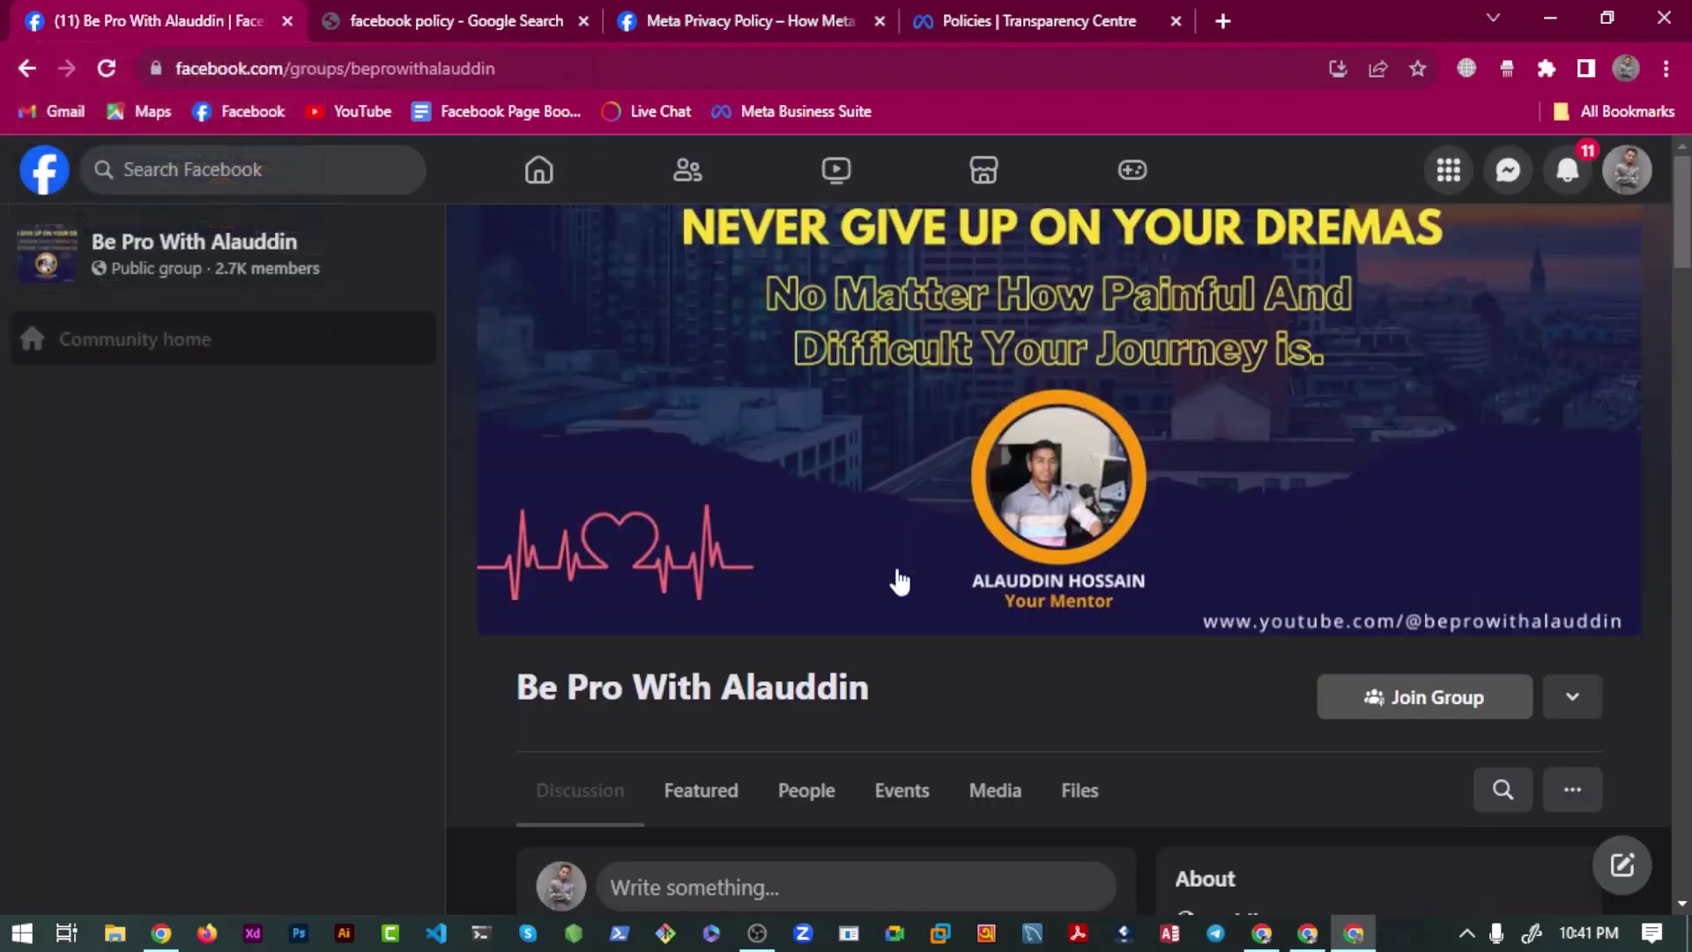
{"action": "scroll", "coordinate": [895, 581], "scroll_direction": "down", "scroll_amount": 4}
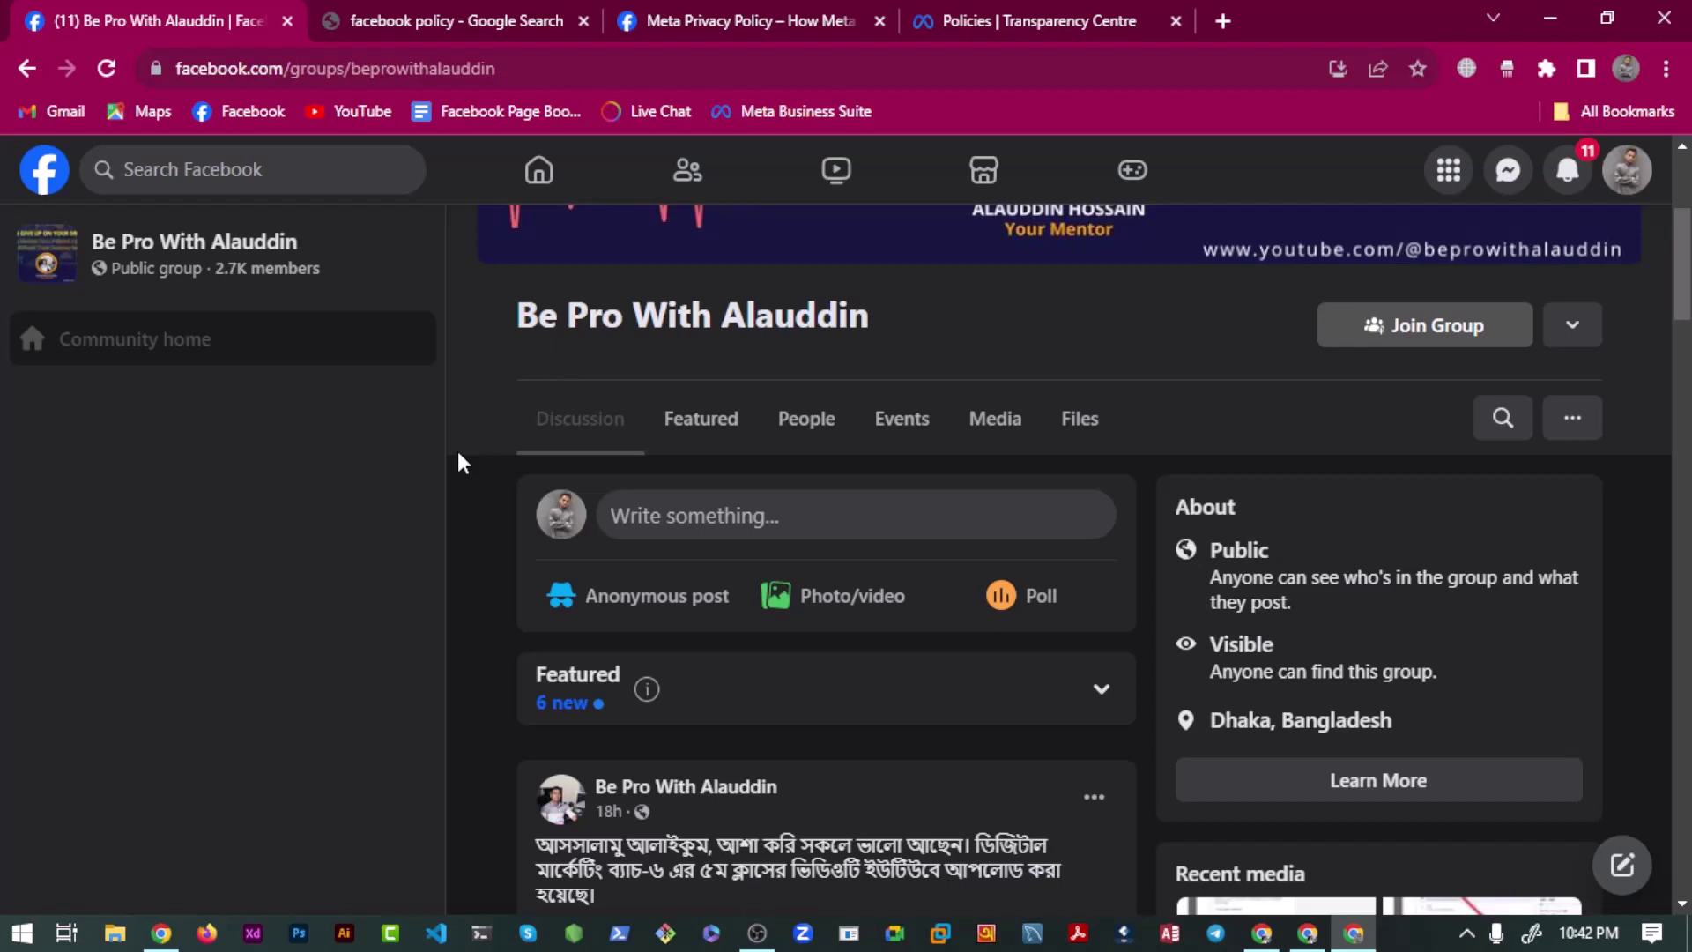
{"action": "scroll", "coordinate": [421, 430], "scroll_direction": "up", "scroll_amount": 5}
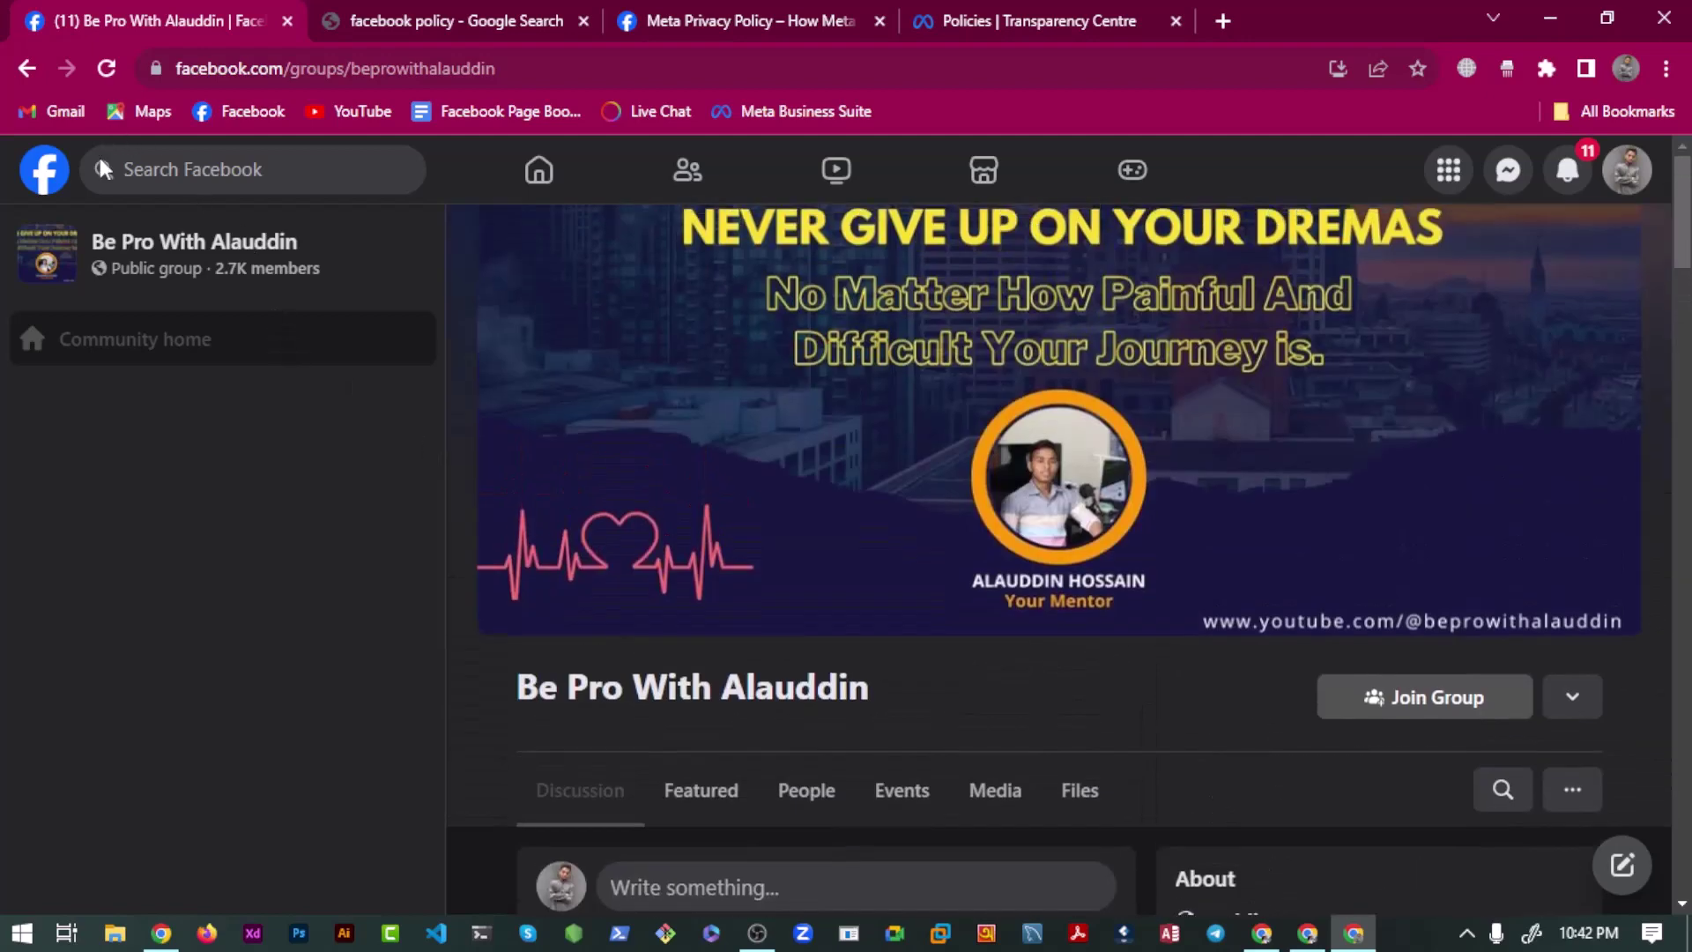
{"action": "left_click", "coordinate": [58, 176]}
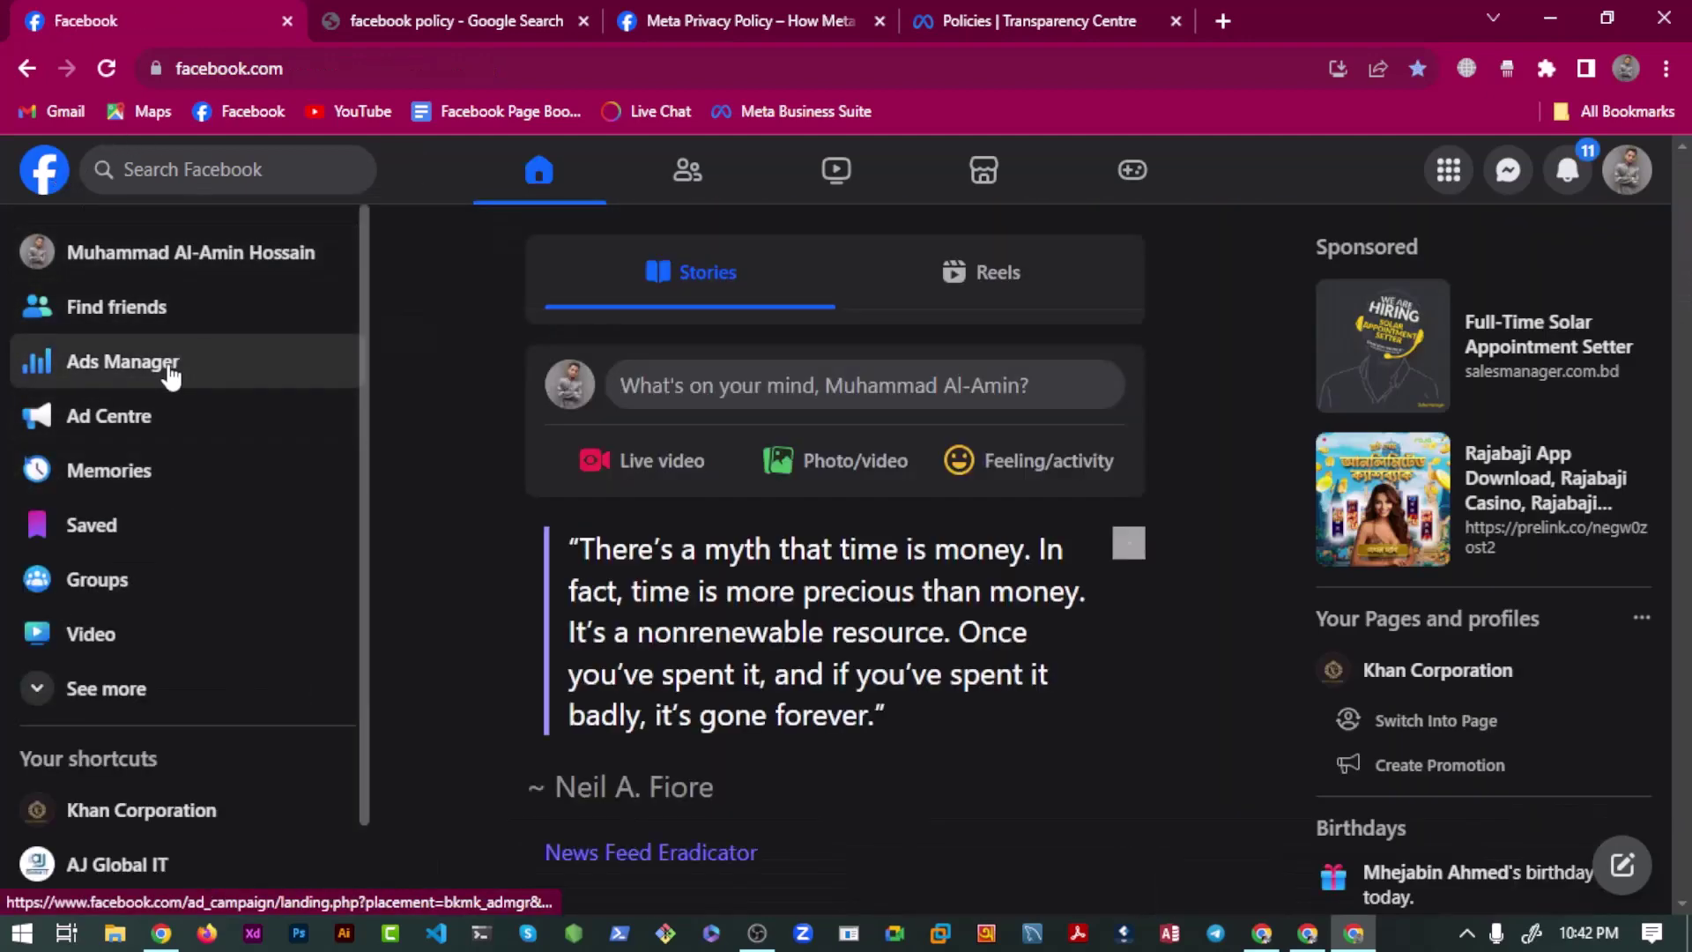
{"action": "left_click", "coordinate": [168, 363]}
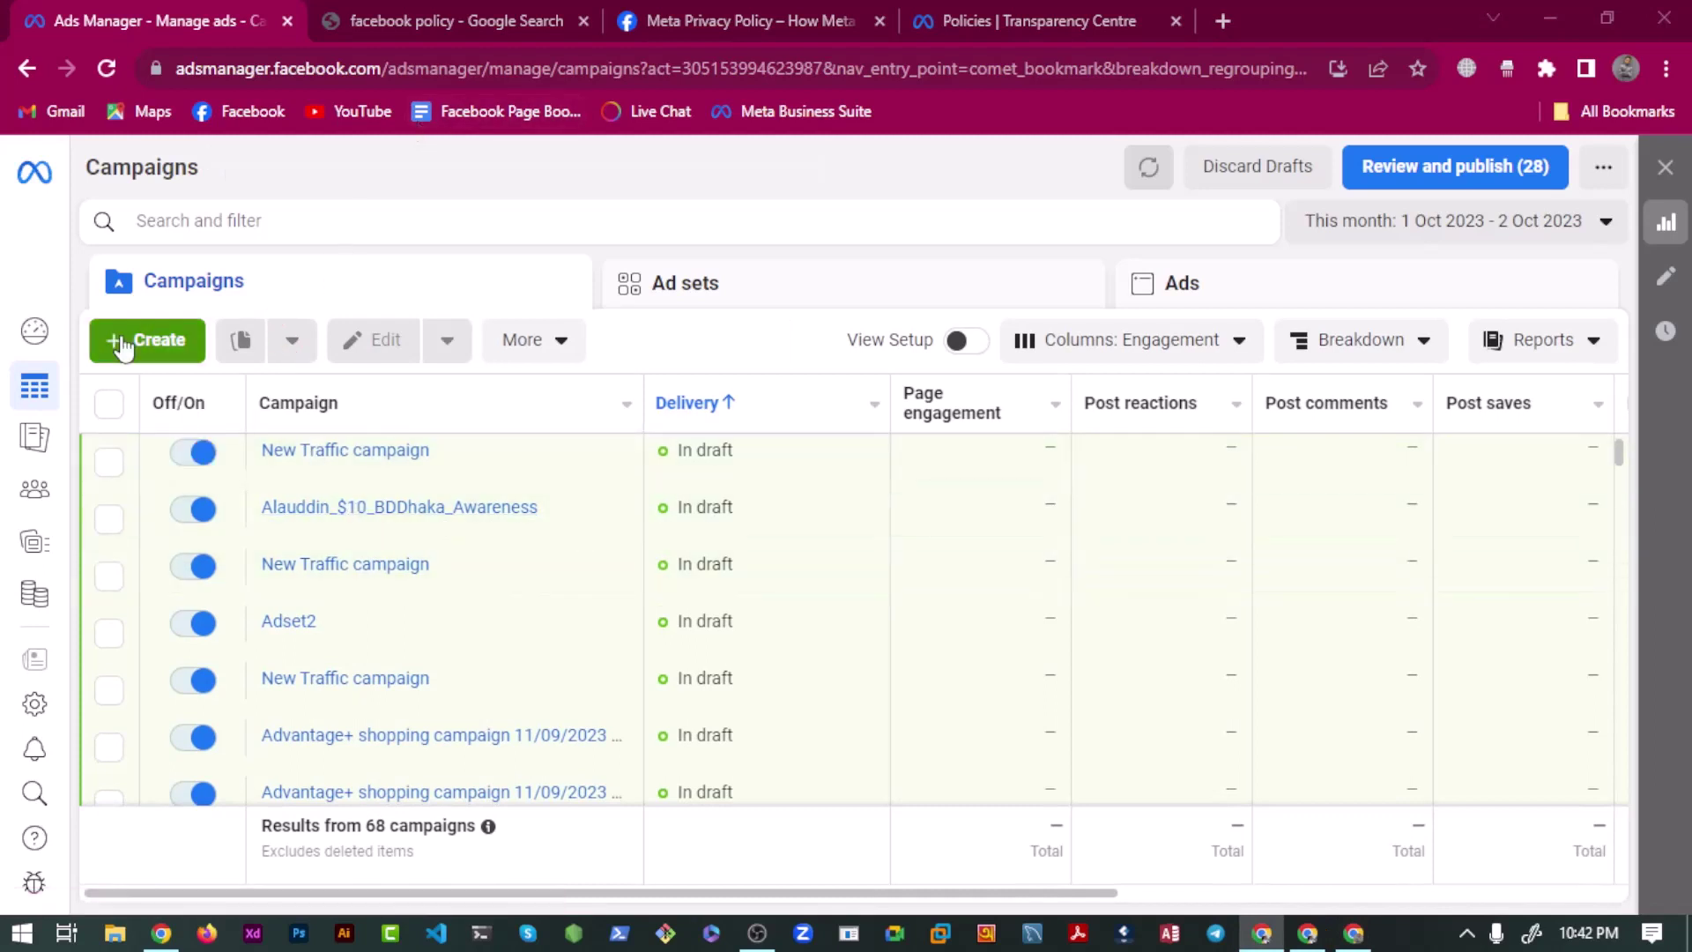
Create a new campaign with the Awareness objective and continue to its settings.
{"action": "left_click", "coordinate": [123, 344]}
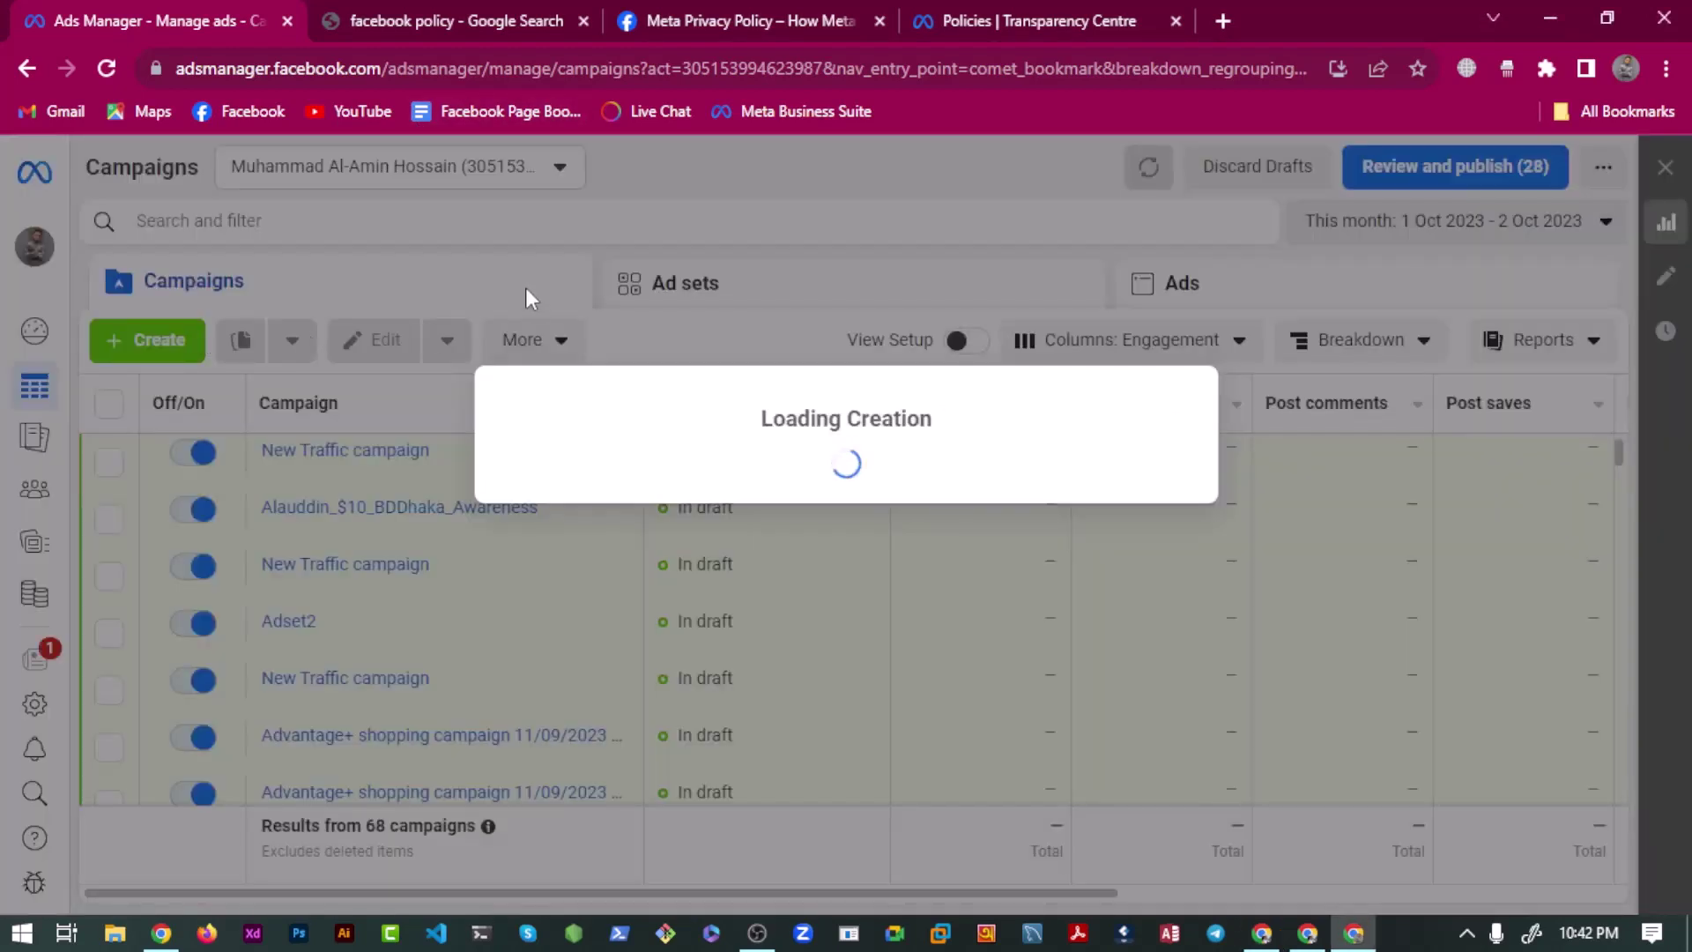
{"action": "scroll", "coordinate": [643, 569], "scroll_direction": "down", "scroll_amount": 4}
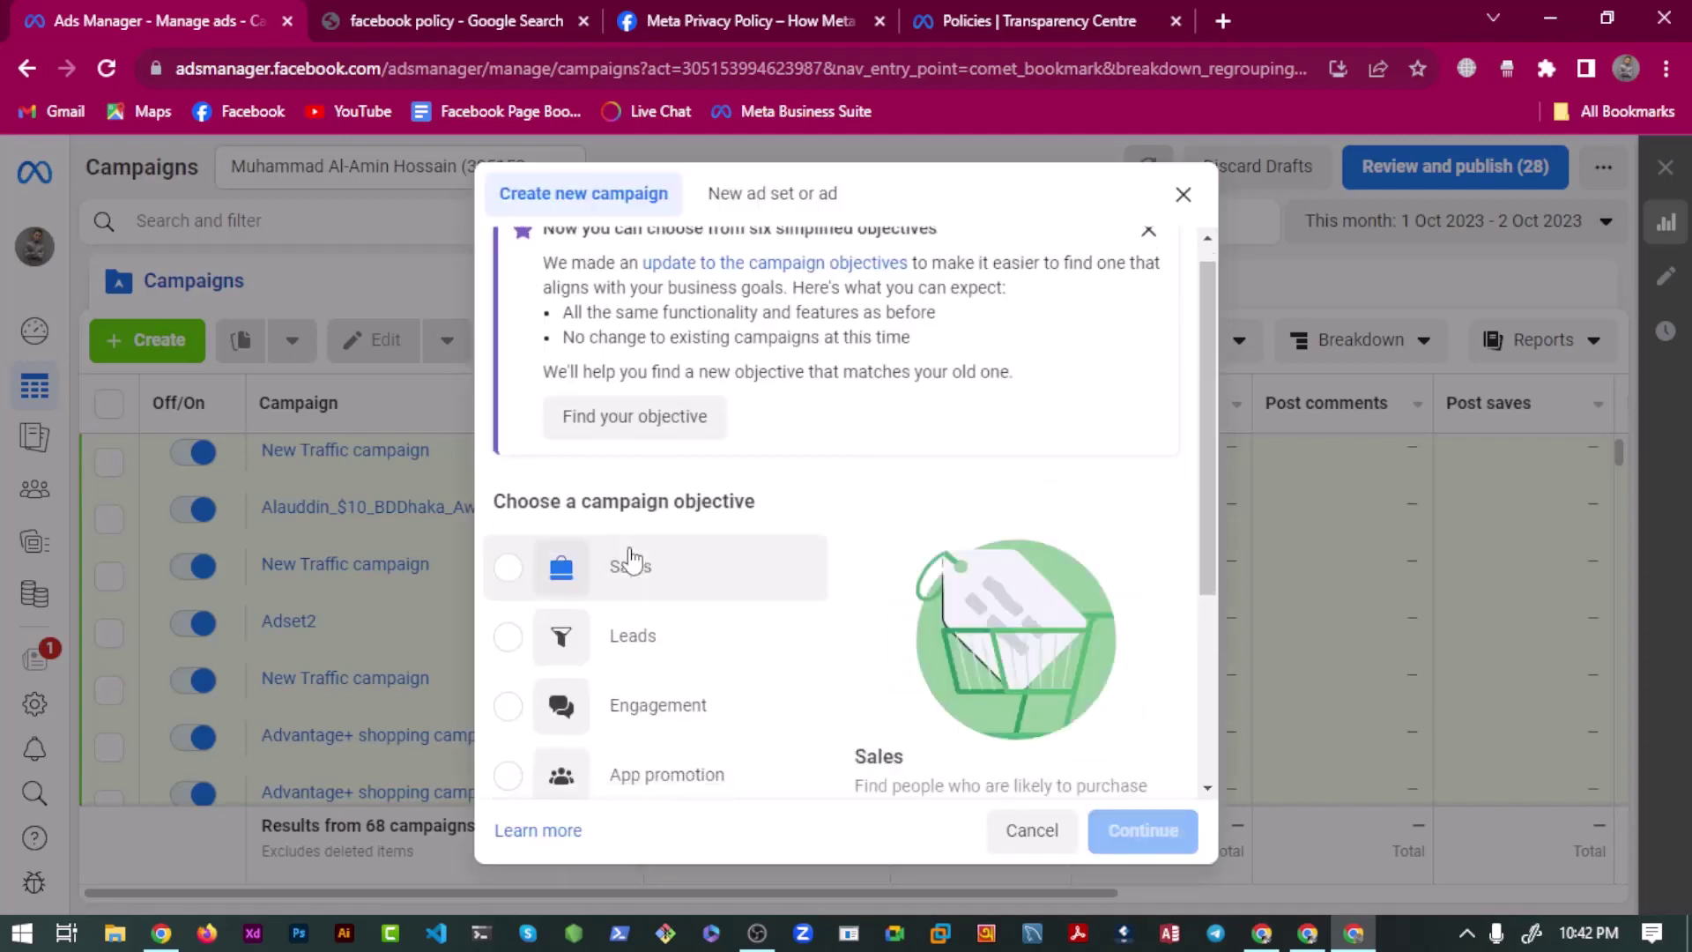
{"action": "left_click", "coordinate": [631, 628]}
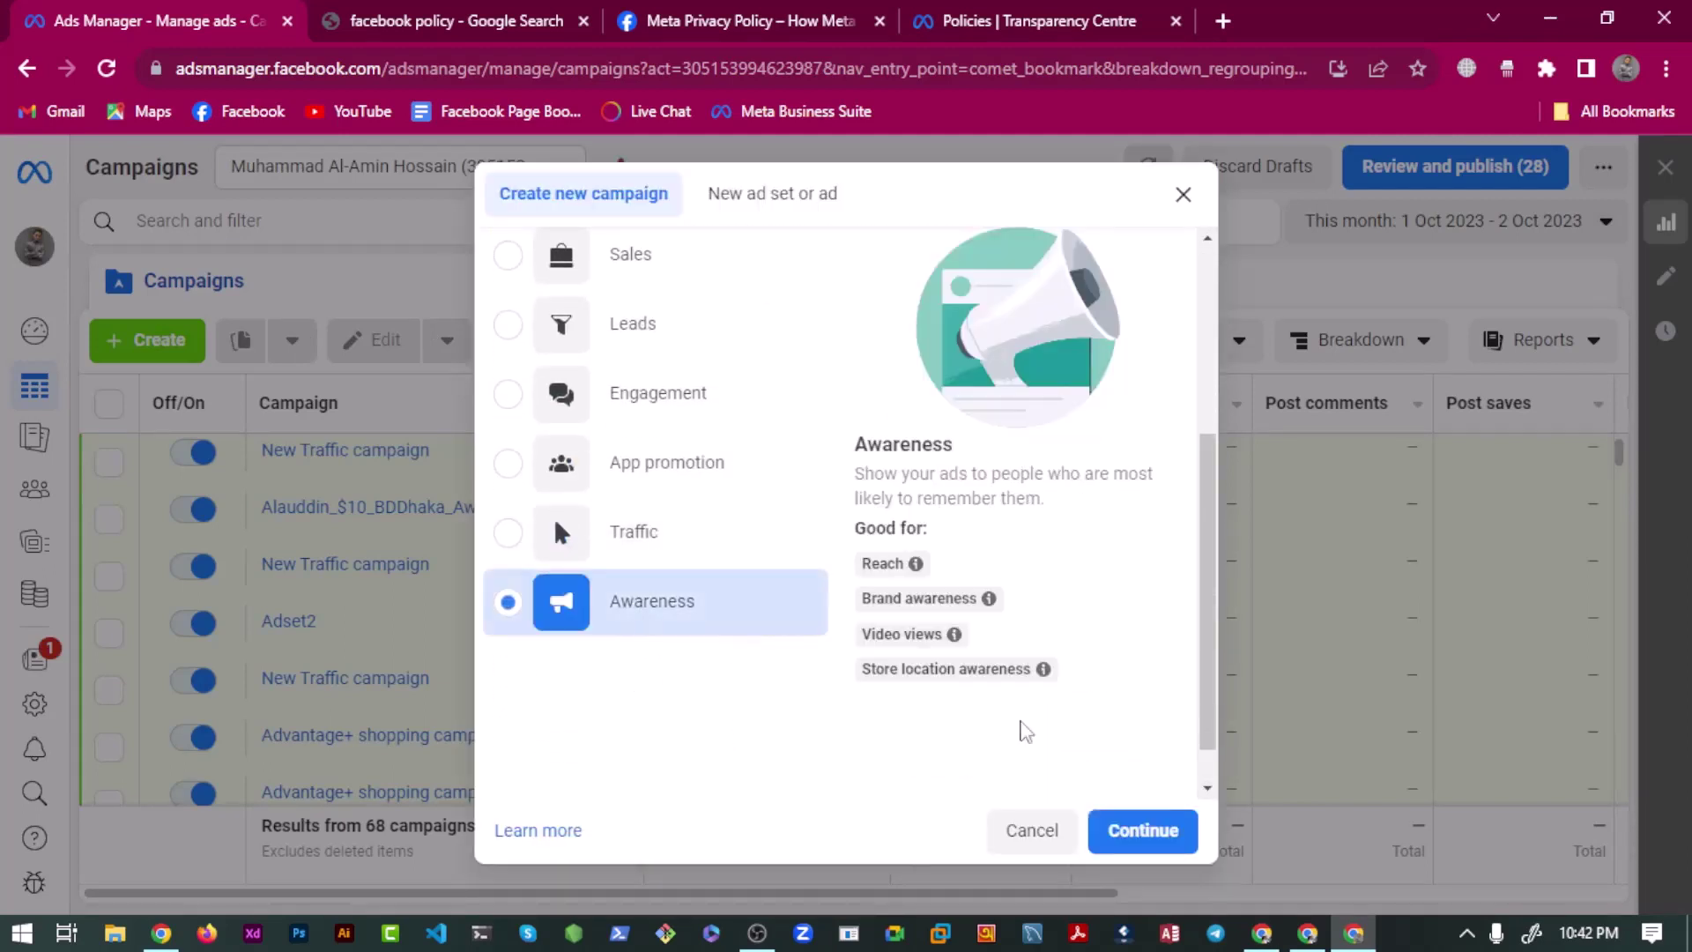
{"action": "left_click", "coordinate": [1143, 830]}
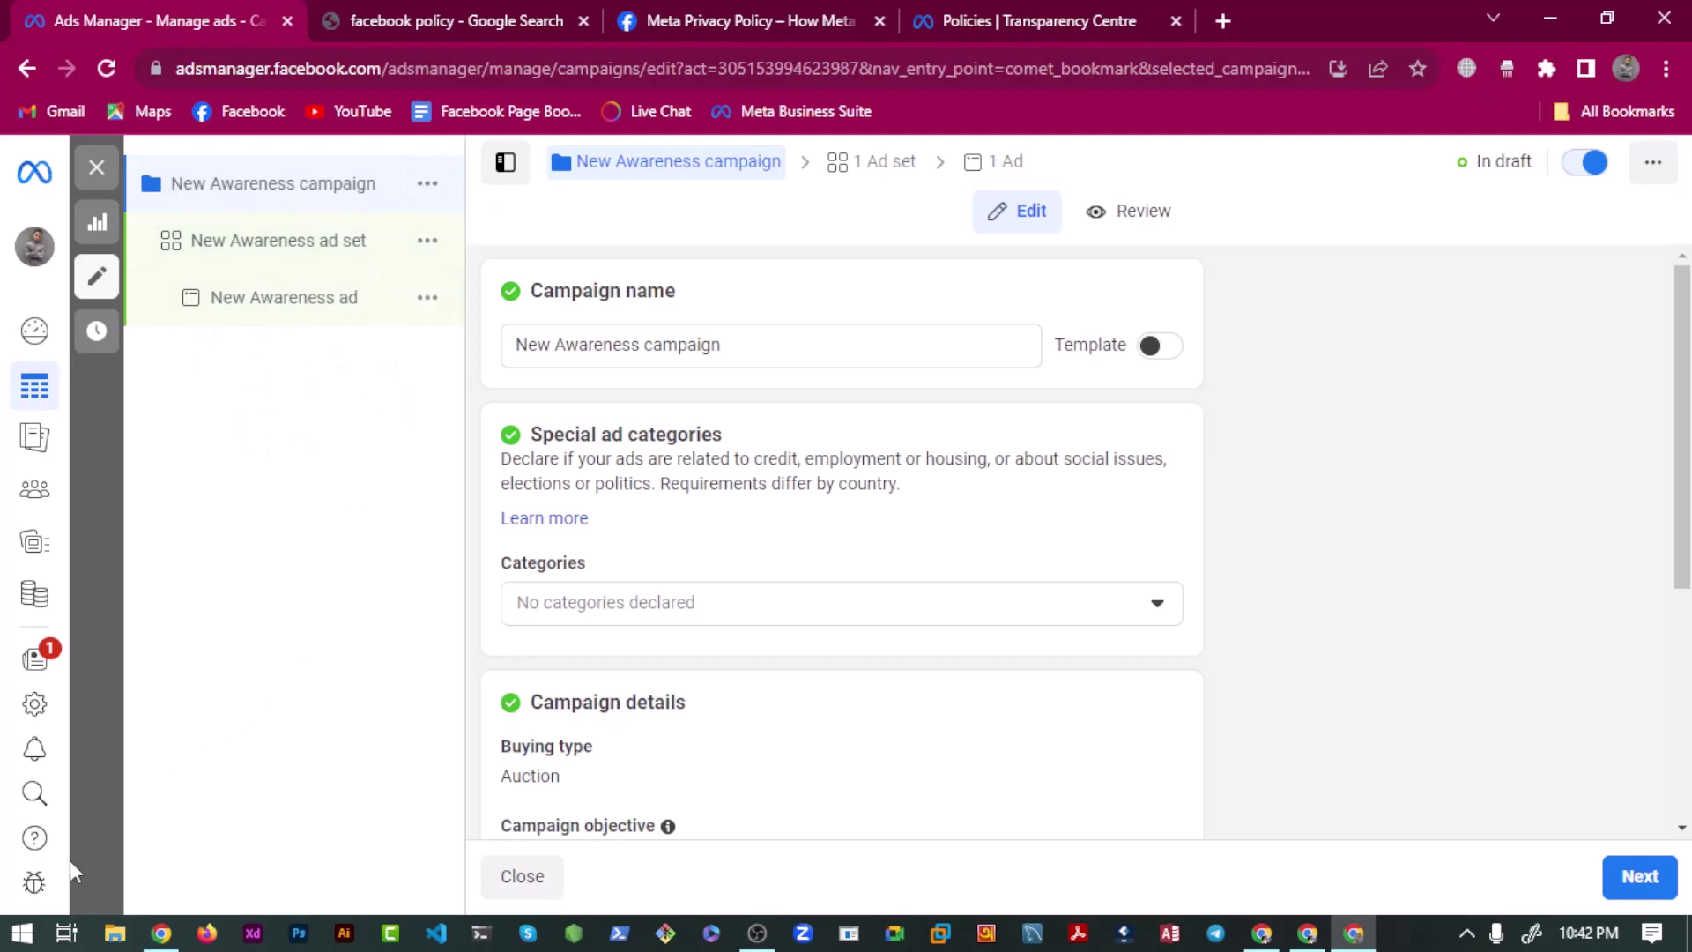
Open Notepad and move its window aside so the campaign structure beside it stays uncovered.
{"action": "left_click", "coordinate": [20, 936]}
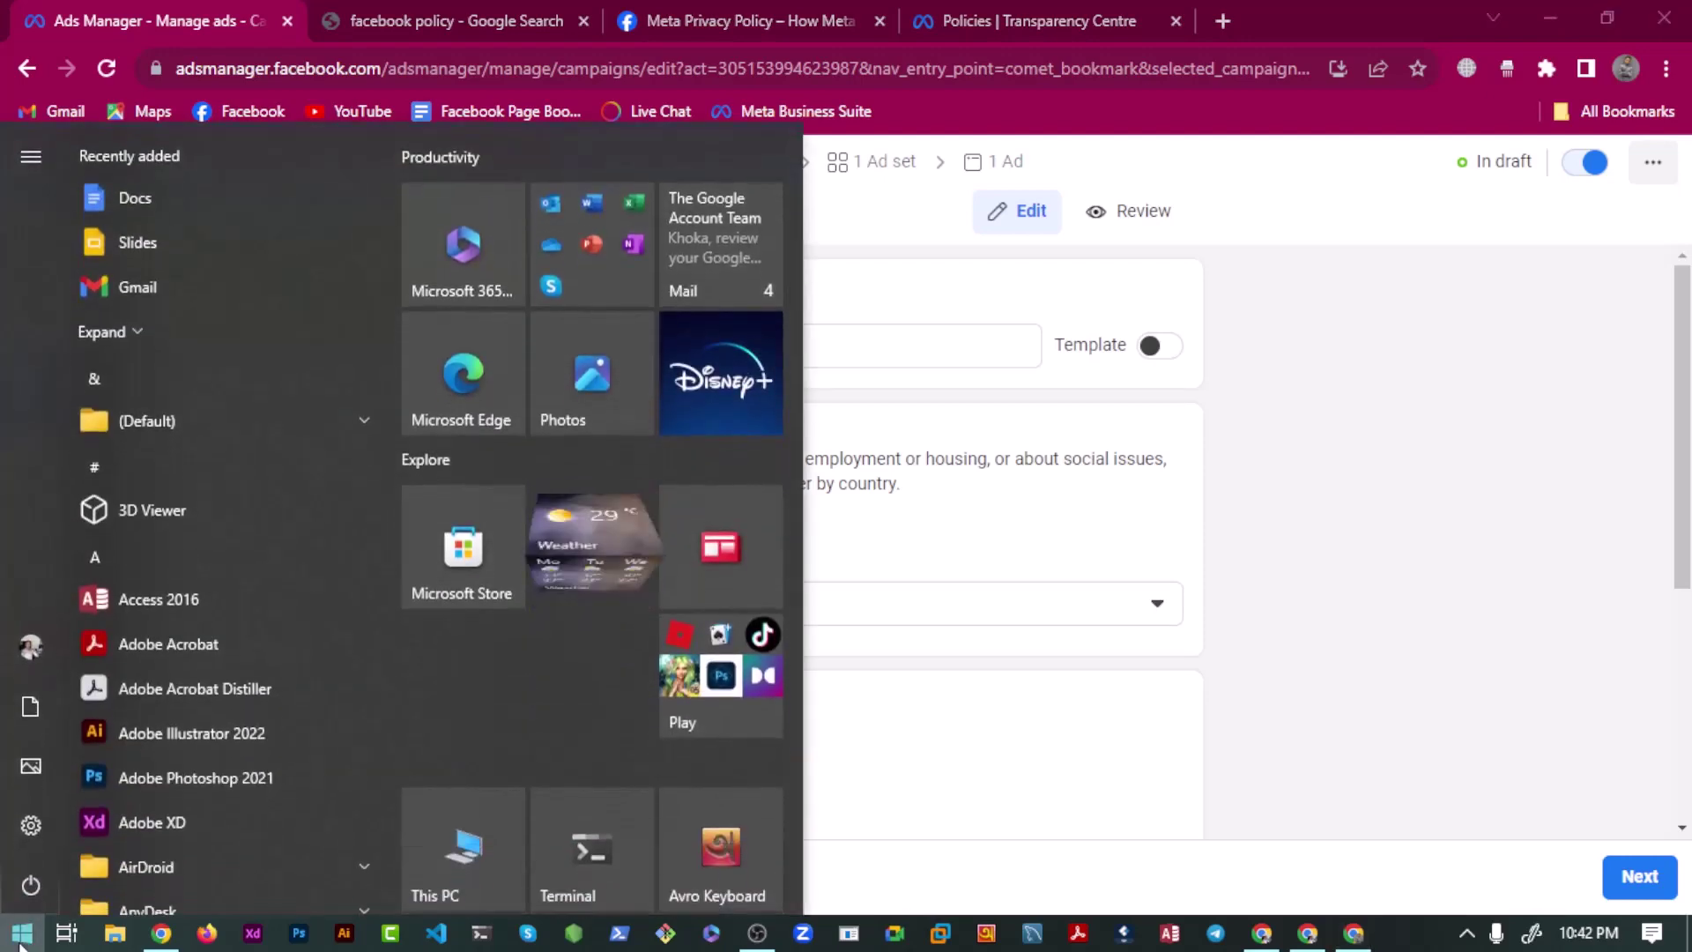
{"action": "type", "text": "nop"}
{"action": "key", "text": "Return"}
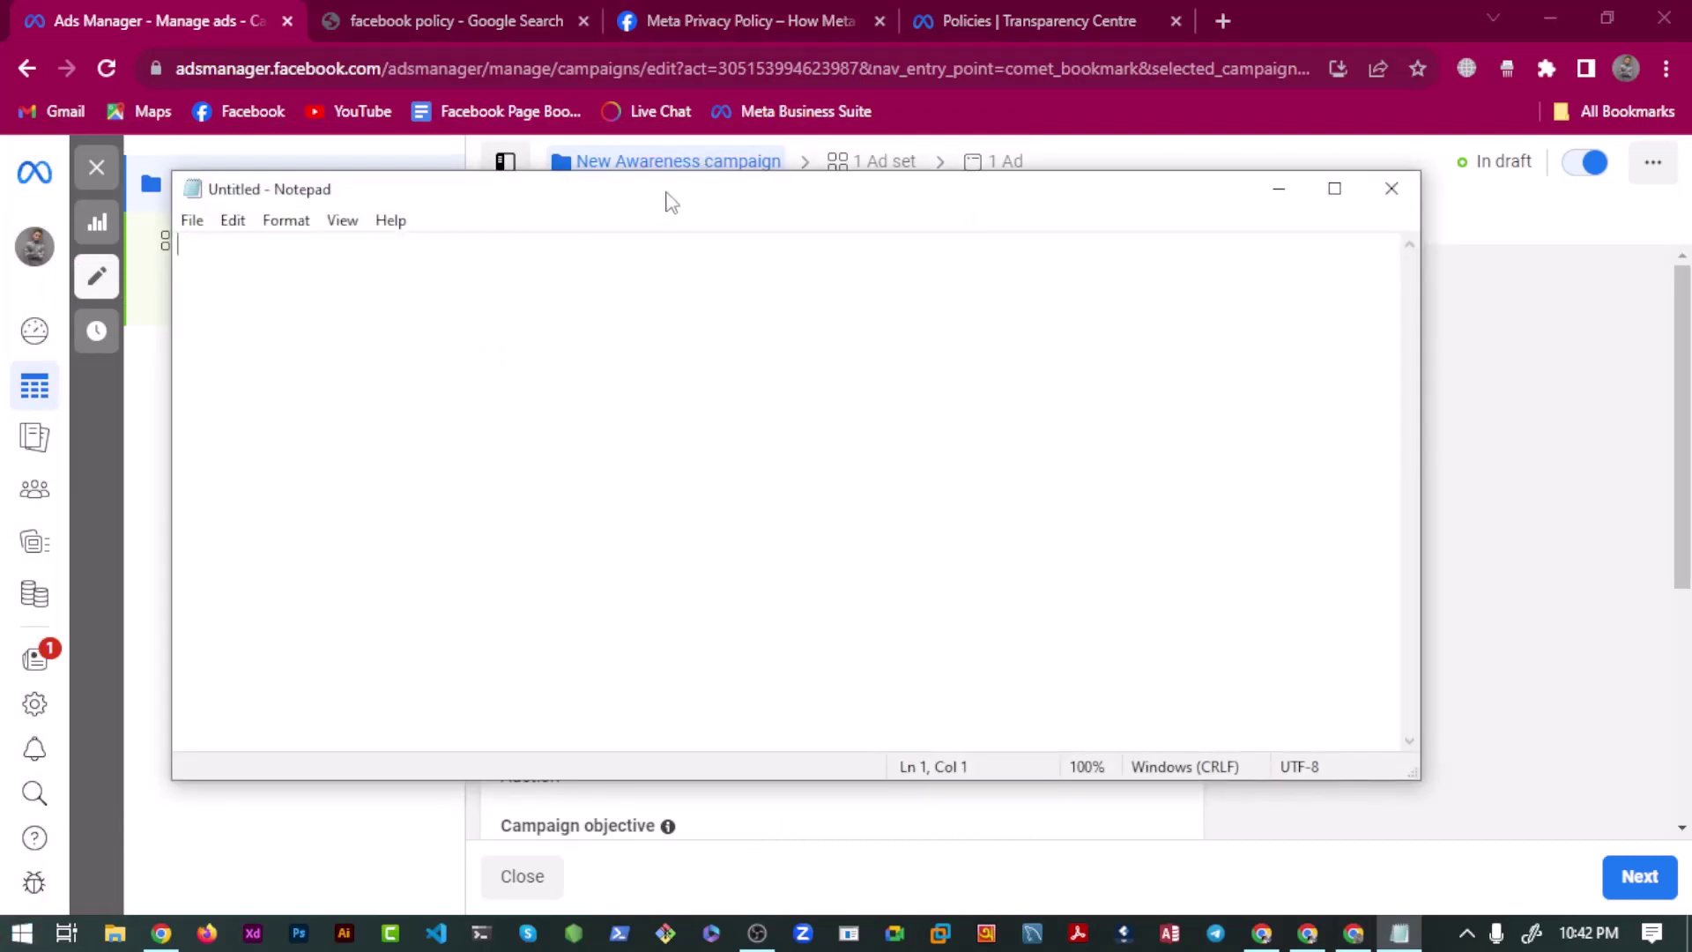
{"action": "left_click_drag", "start_coordinate": [671, 203], "coordinate": [1197, 210]}
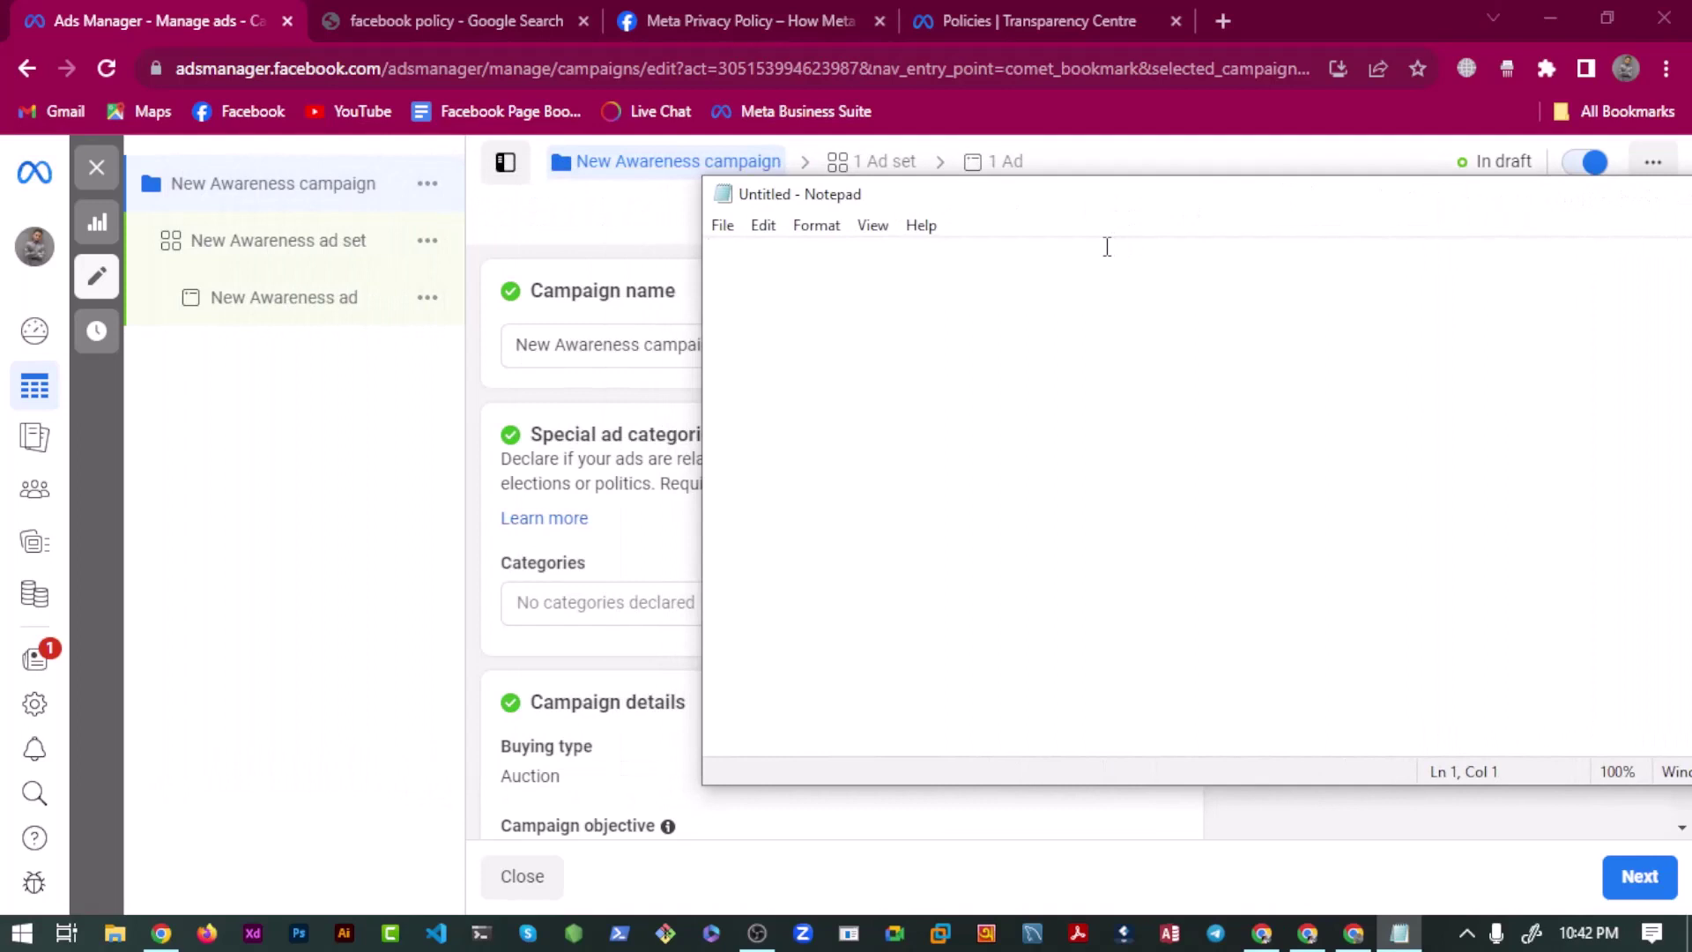
{"action": "type", "text": "Campaign Sta"}
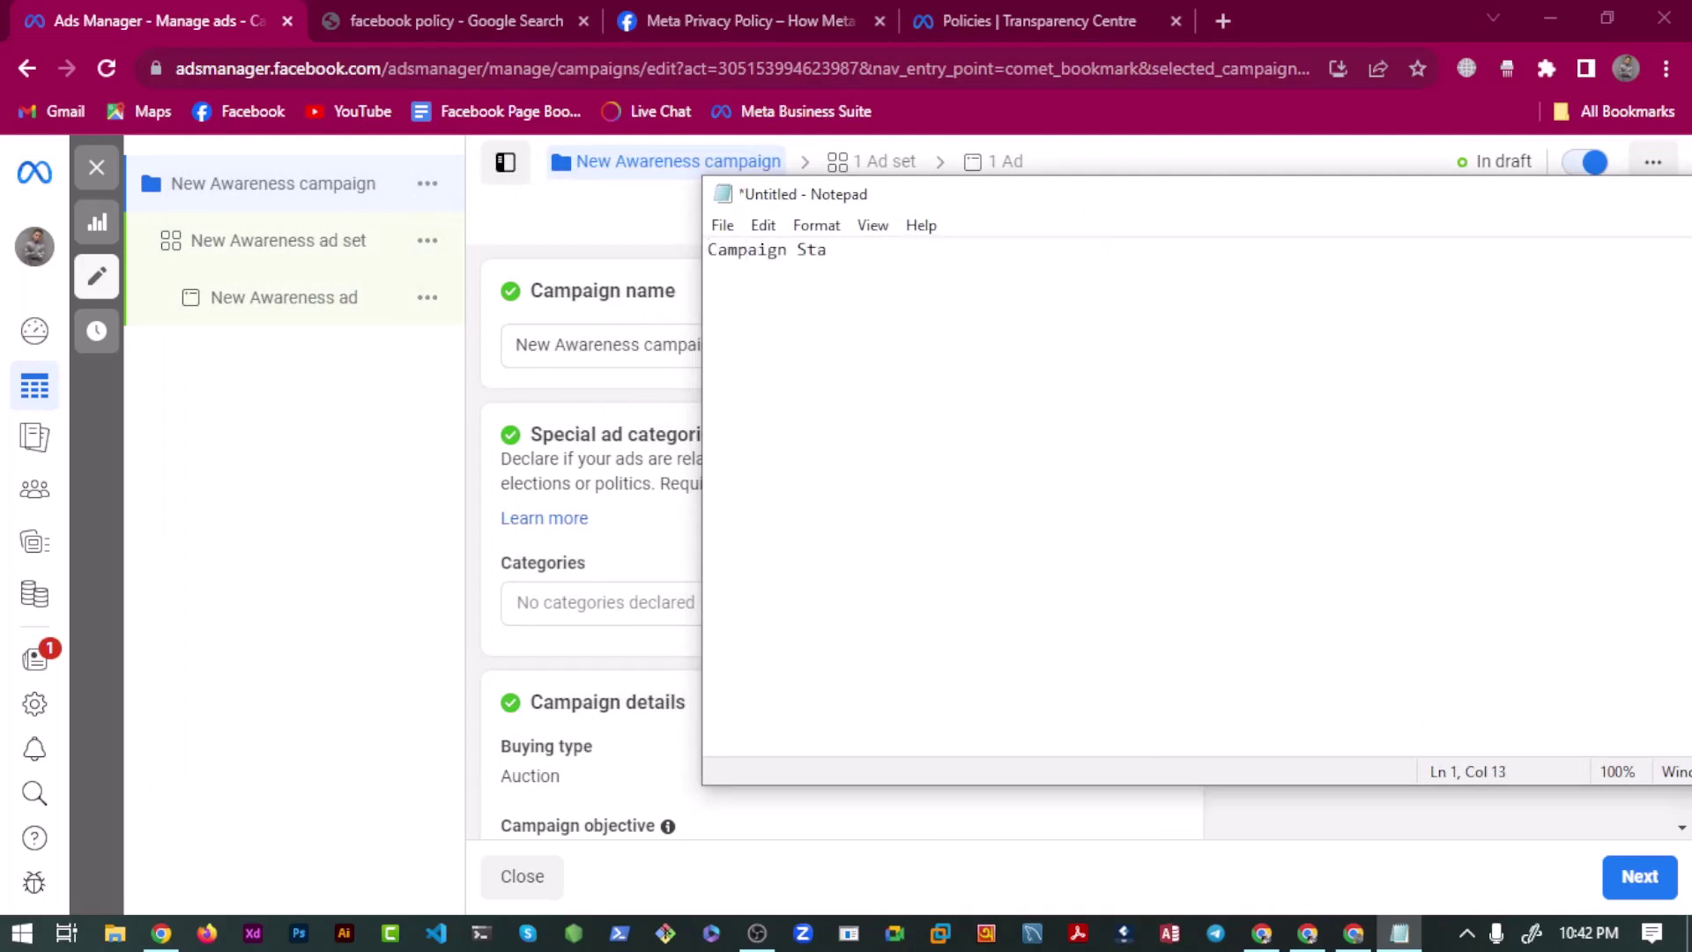
{"action": "type", "text": "t"}
{"action": "key", "text": "BackSpace"}
{"action": "key", "text": "BackSpace"}
{"action": "key", "text": "BackSpace"}
{"action": "key", "text": "BackSpace"}
{"action": "key", "text": "BackSpace"}
{"action": "key", "text": "BackSpace"}
{"action": "key", "text": "BackSpace"}
{"action": "key", "text": "BackSpace"}
{"action": "key", "text": "BackSpace"}
{"action": "key", "text": "BackSpace"}
{"action": "key", "text": "BackSpace"}
{"action": "key", "text": "BackSpace"}
{"action": "key", "text": "BackSpace"}
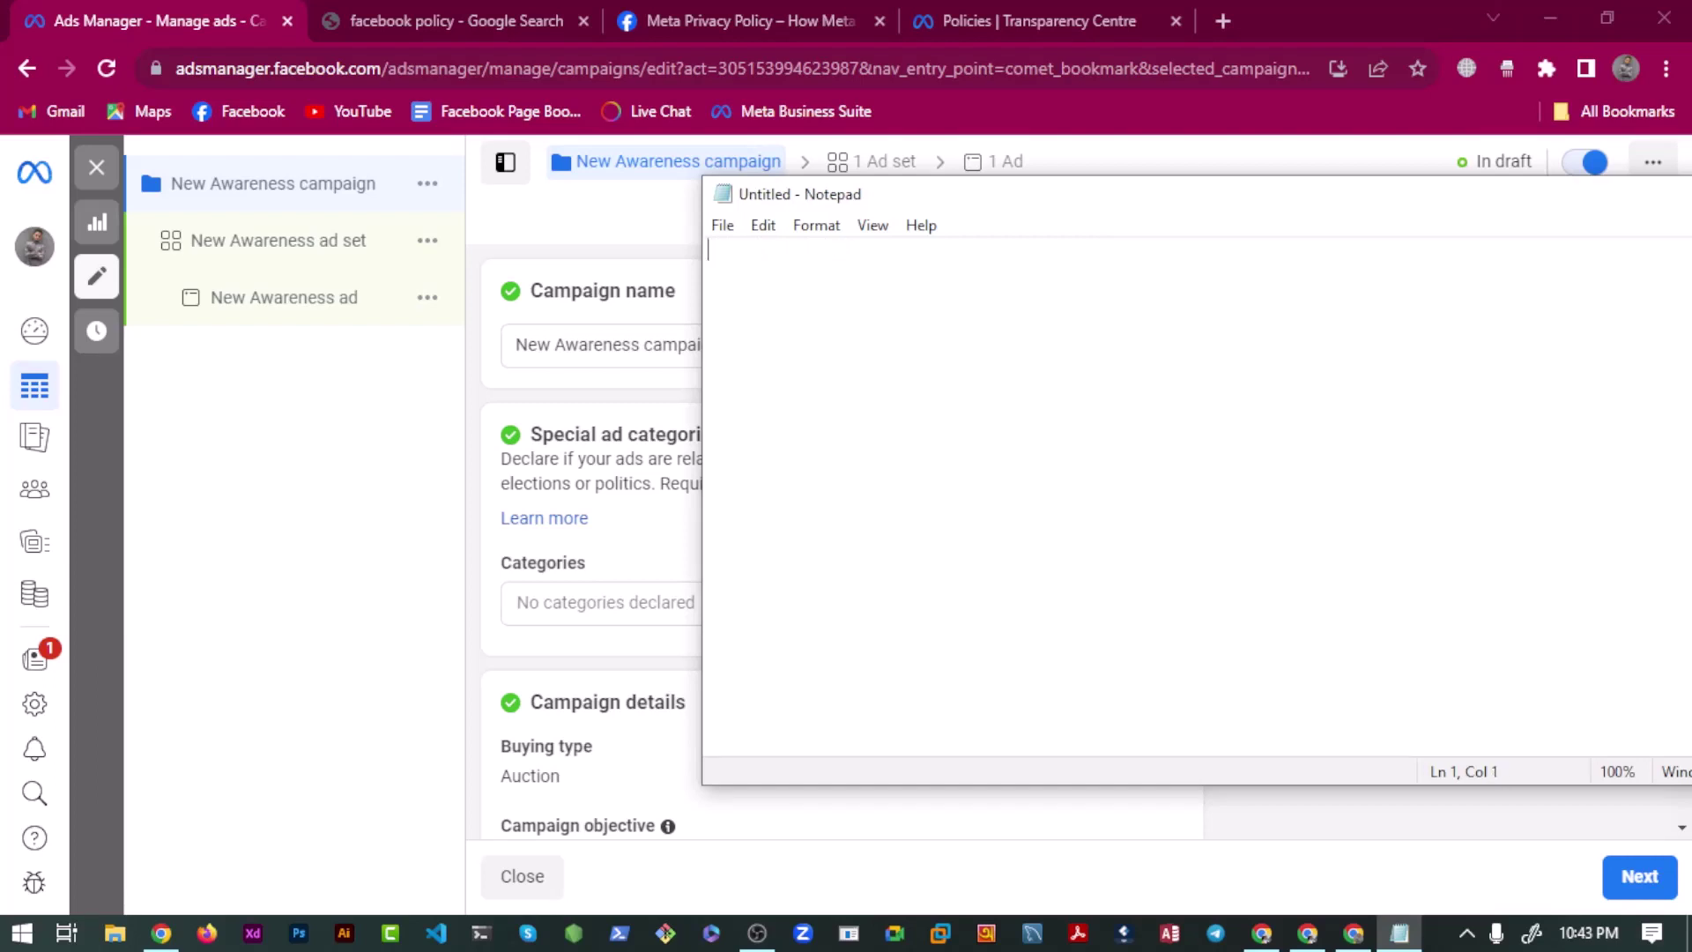
Write "1. Campaign Stage/Level" as the first line of the note.
{"action": "type", "text": "1."}
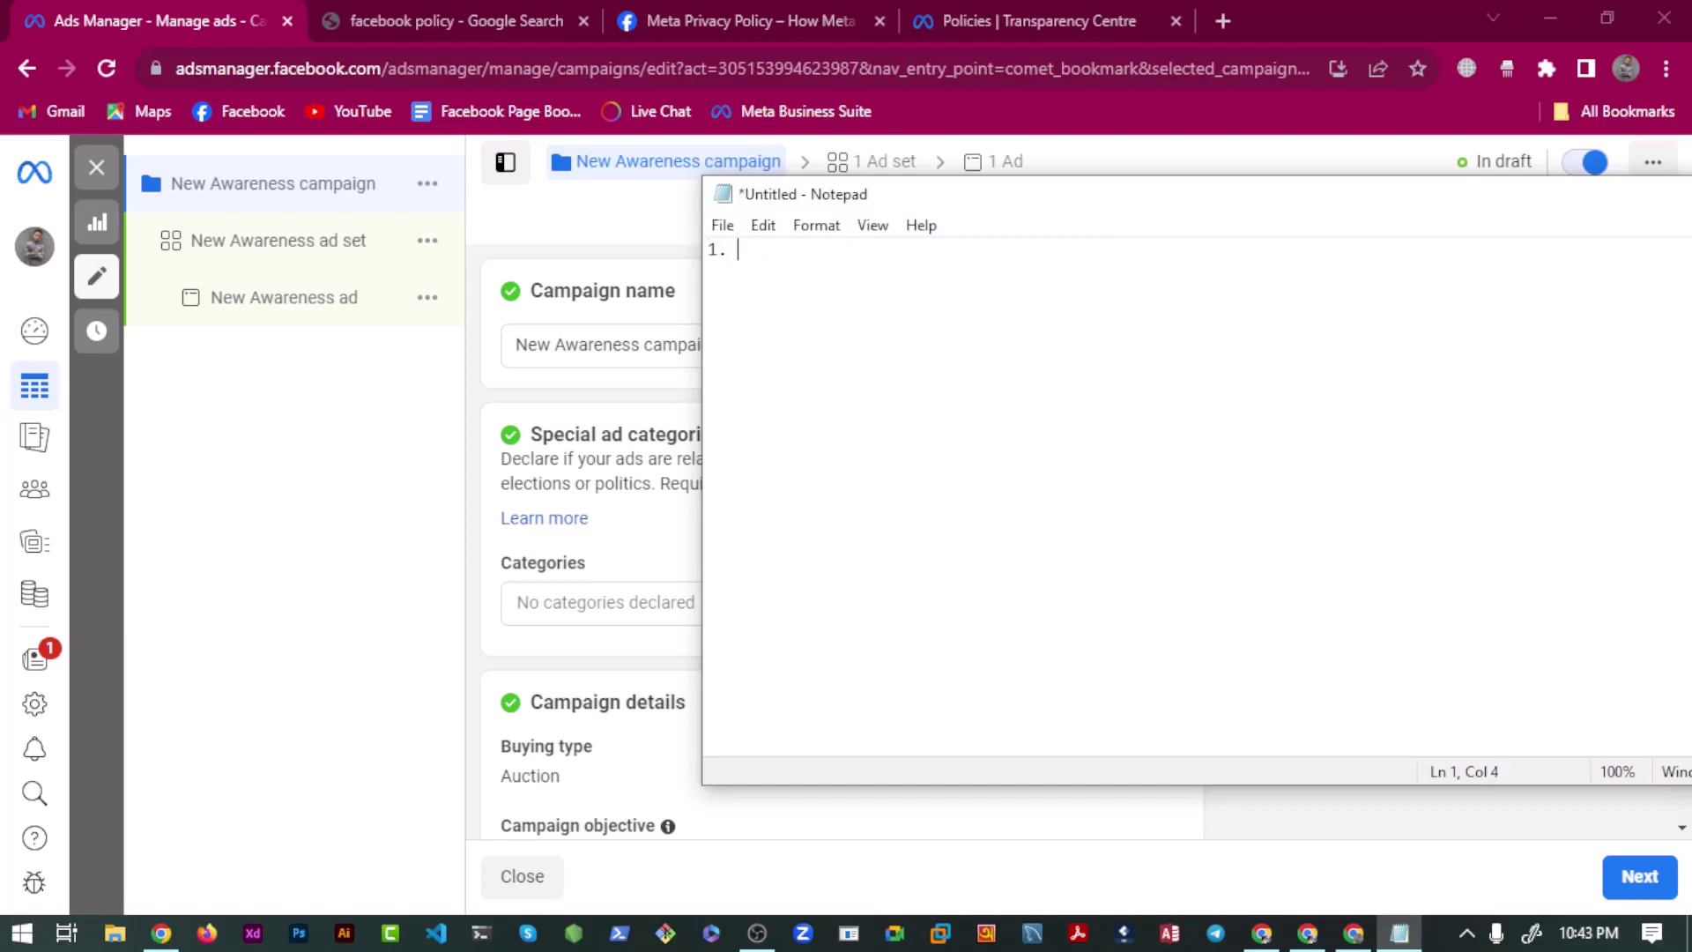
{"action": "type", "text": " Campaign Stage/Level"}
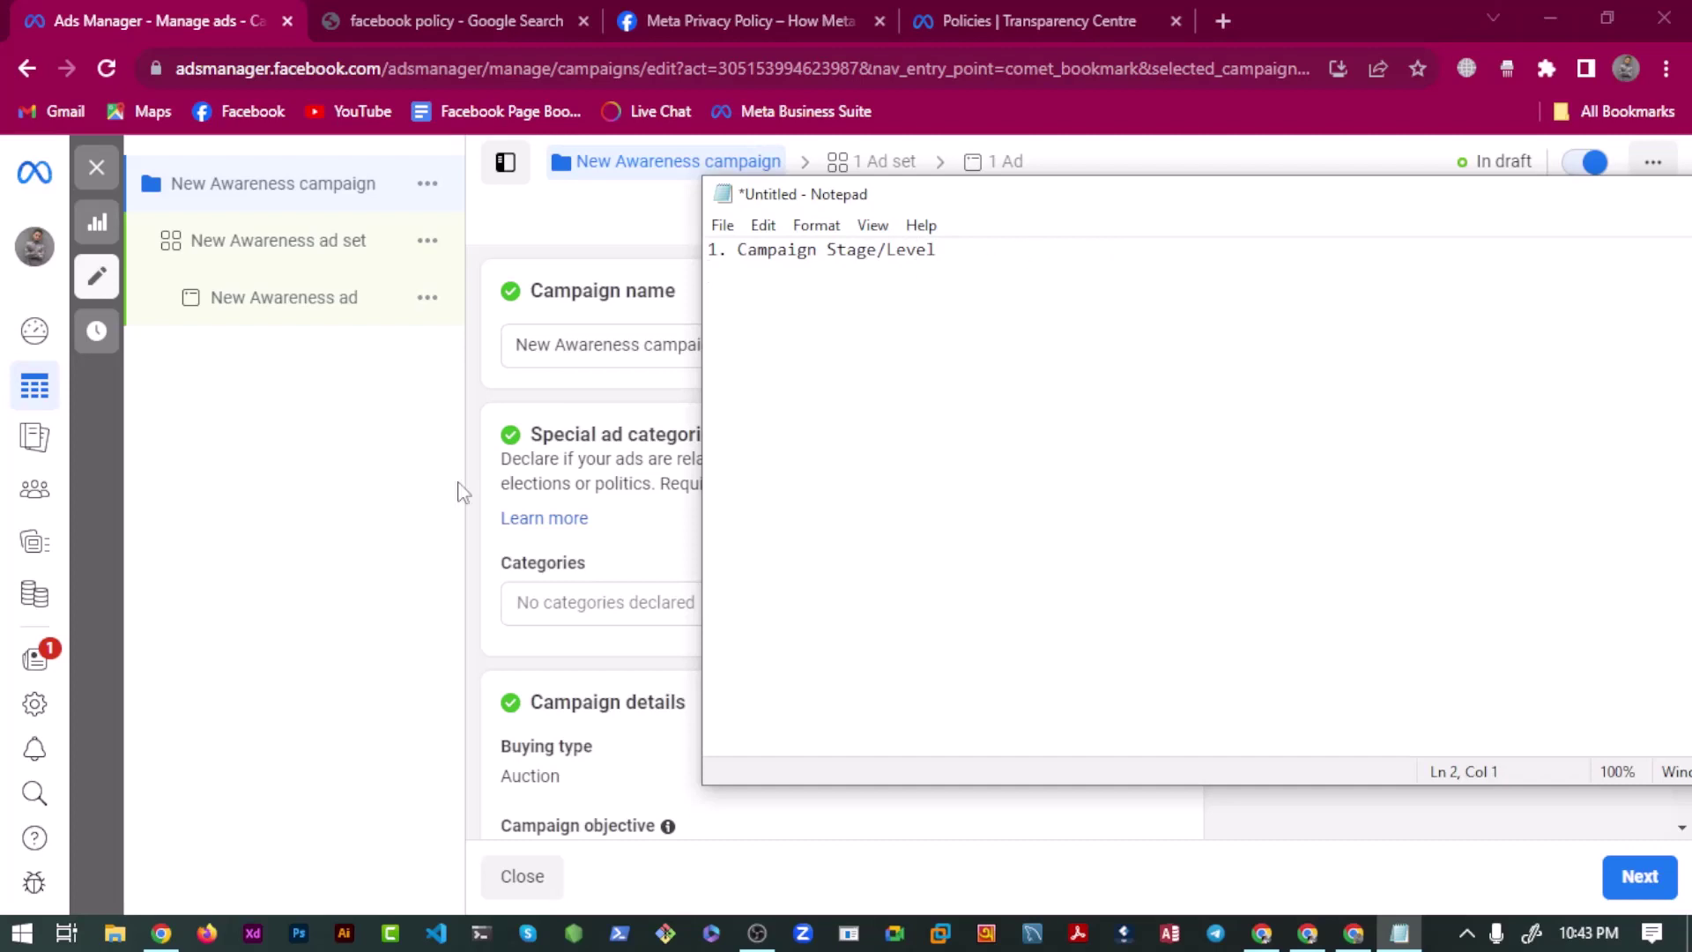
Return to the campaign settings in Ads Manager and examine the campaign details and the selectable campaign objectives.
{"action": "left_click", "coordinate": [462, 430]}
{"action": "scroll", "coordinate": [468, 439], "scroll_direction": "down", "scroll_amount": 3}
{"action": "scroll", "coordinate": [540, 396], "scroll_direction": "up", "scroll_amount": 3}
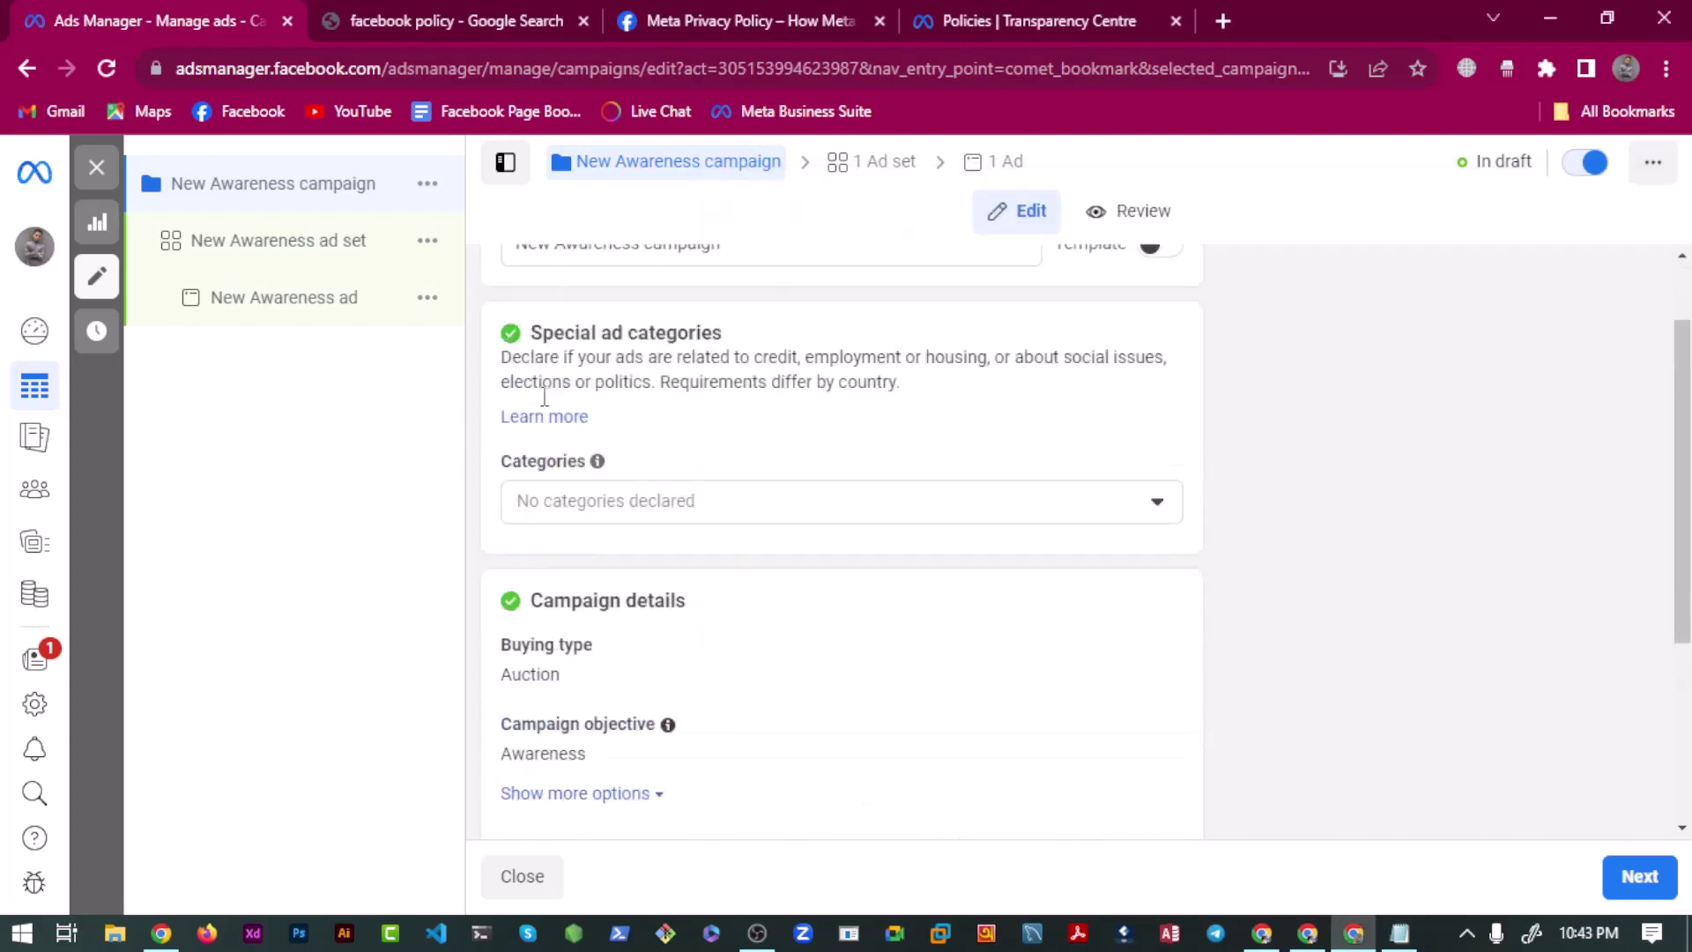
{"action": "scroll", "coordinate": [565, 604], "scroll_direction": "down", "scroll_amount": 5}
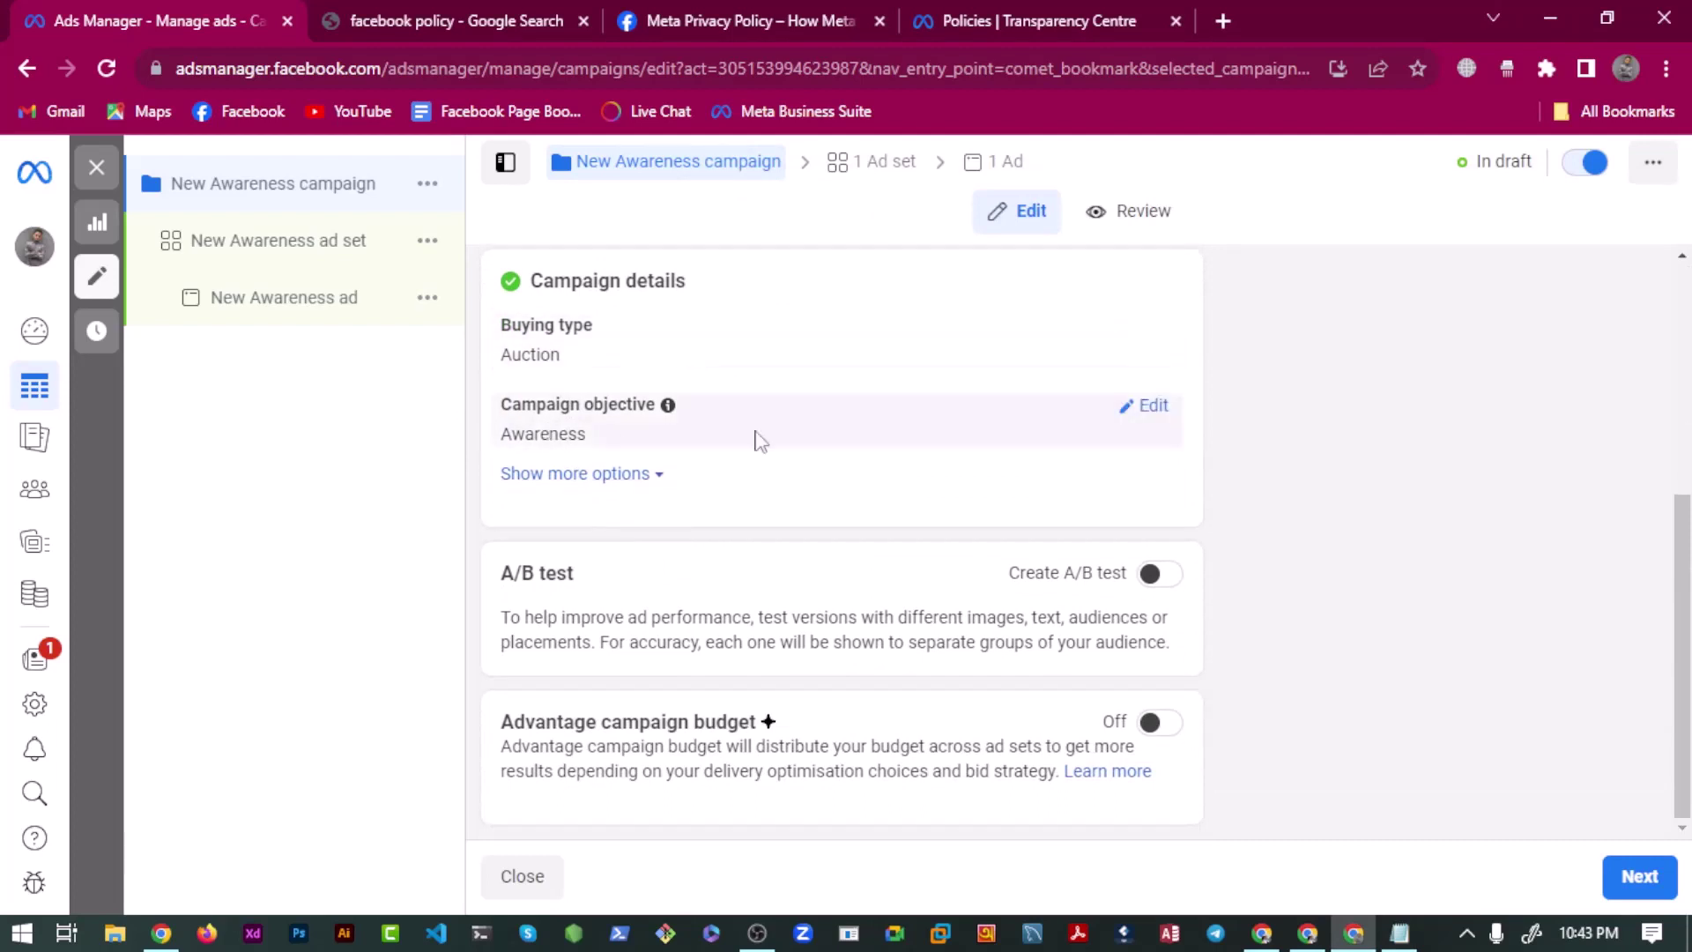
{"action": "left_click", "coordinate": [1132, 418]}
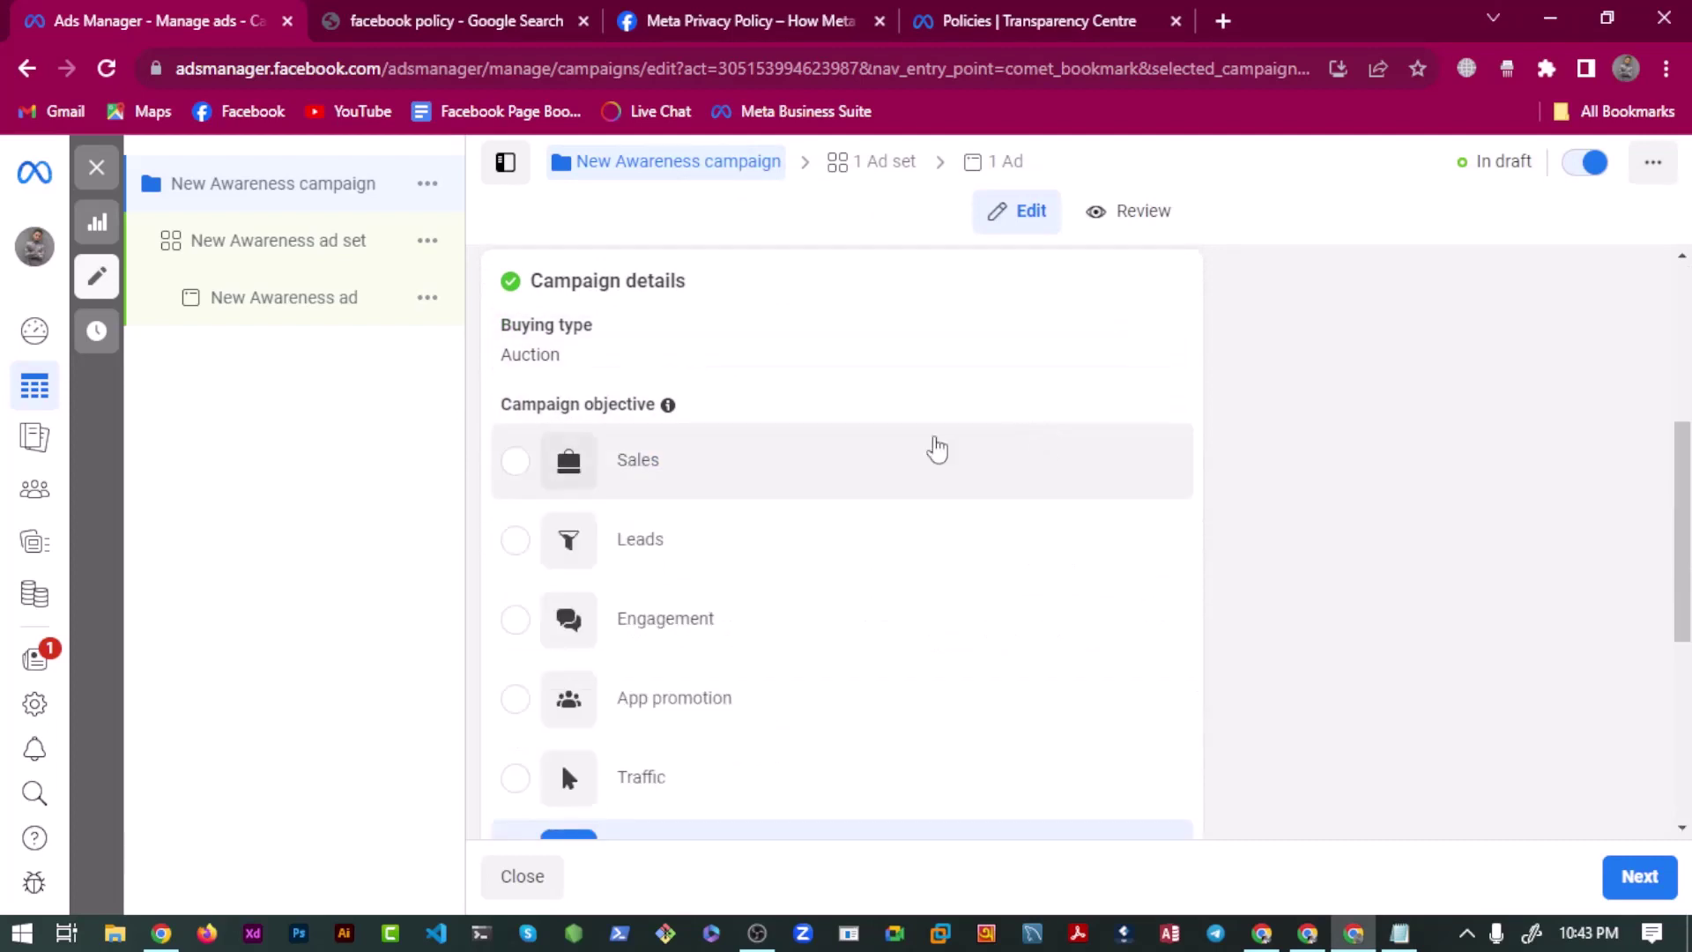
{"action": "scroll", "coordinate": [932, 446], "scroll_direction": "down", "scroll_amount": 5}
{"action": "scroll", "coordinate": [695, 431], "scroll_direction": "up", "scroll_amount": 5}
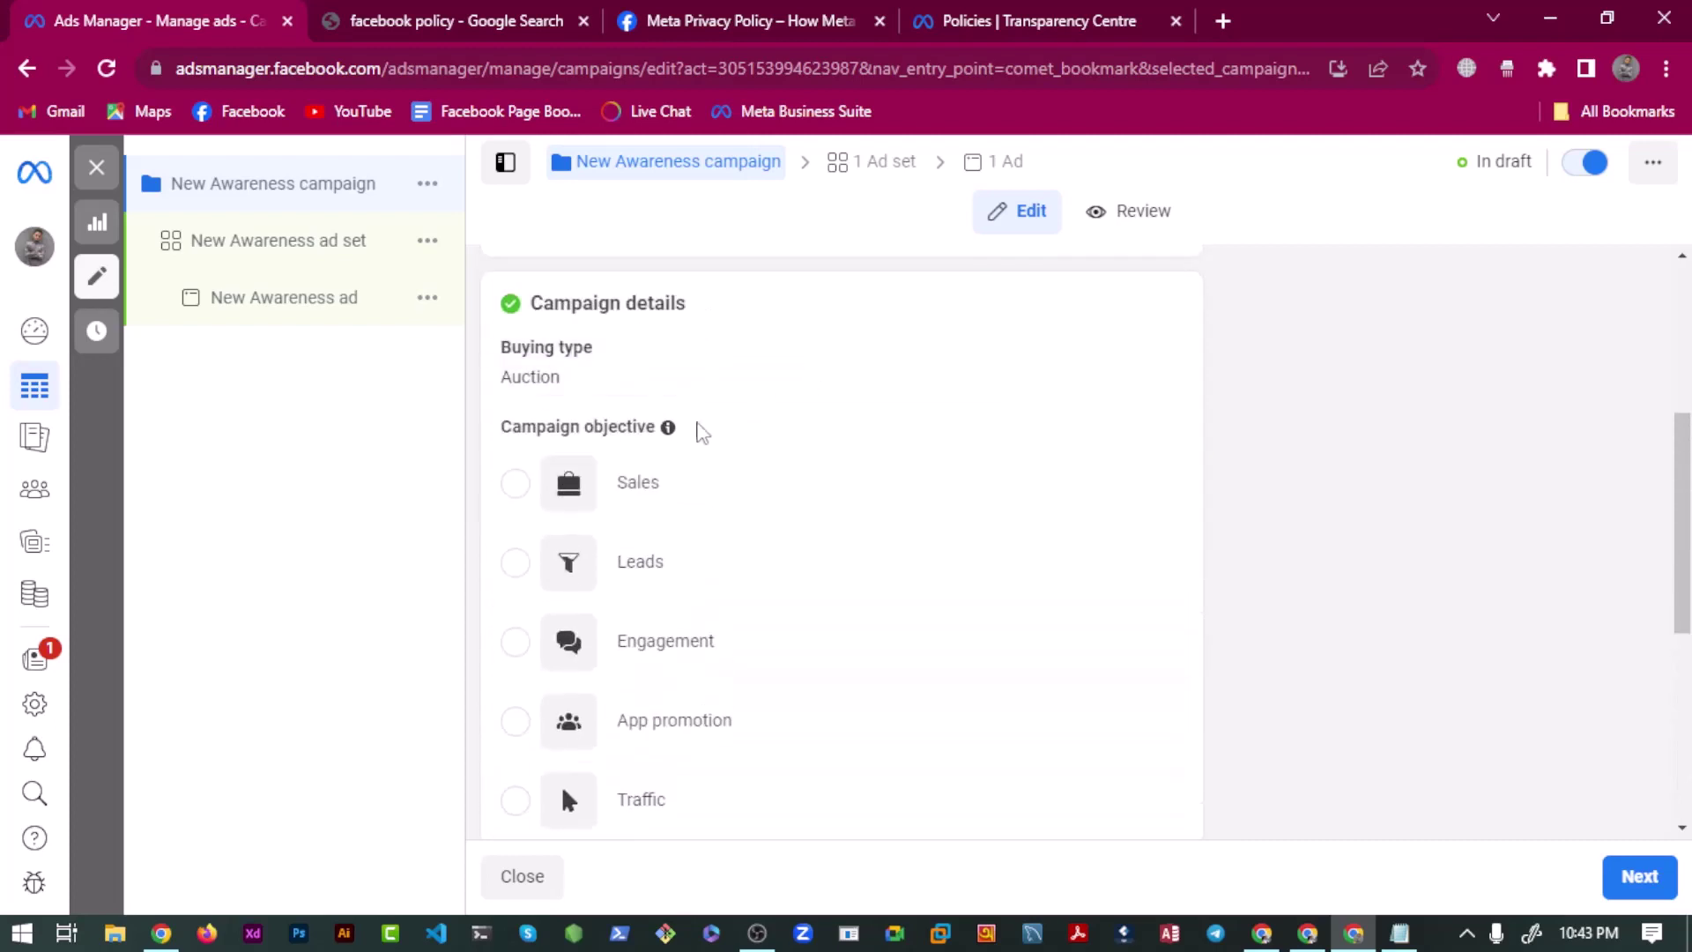
{"action": "scroll", "coordinate": [679, 502], "scroll_direction": "down", "scroll_amount": 3}
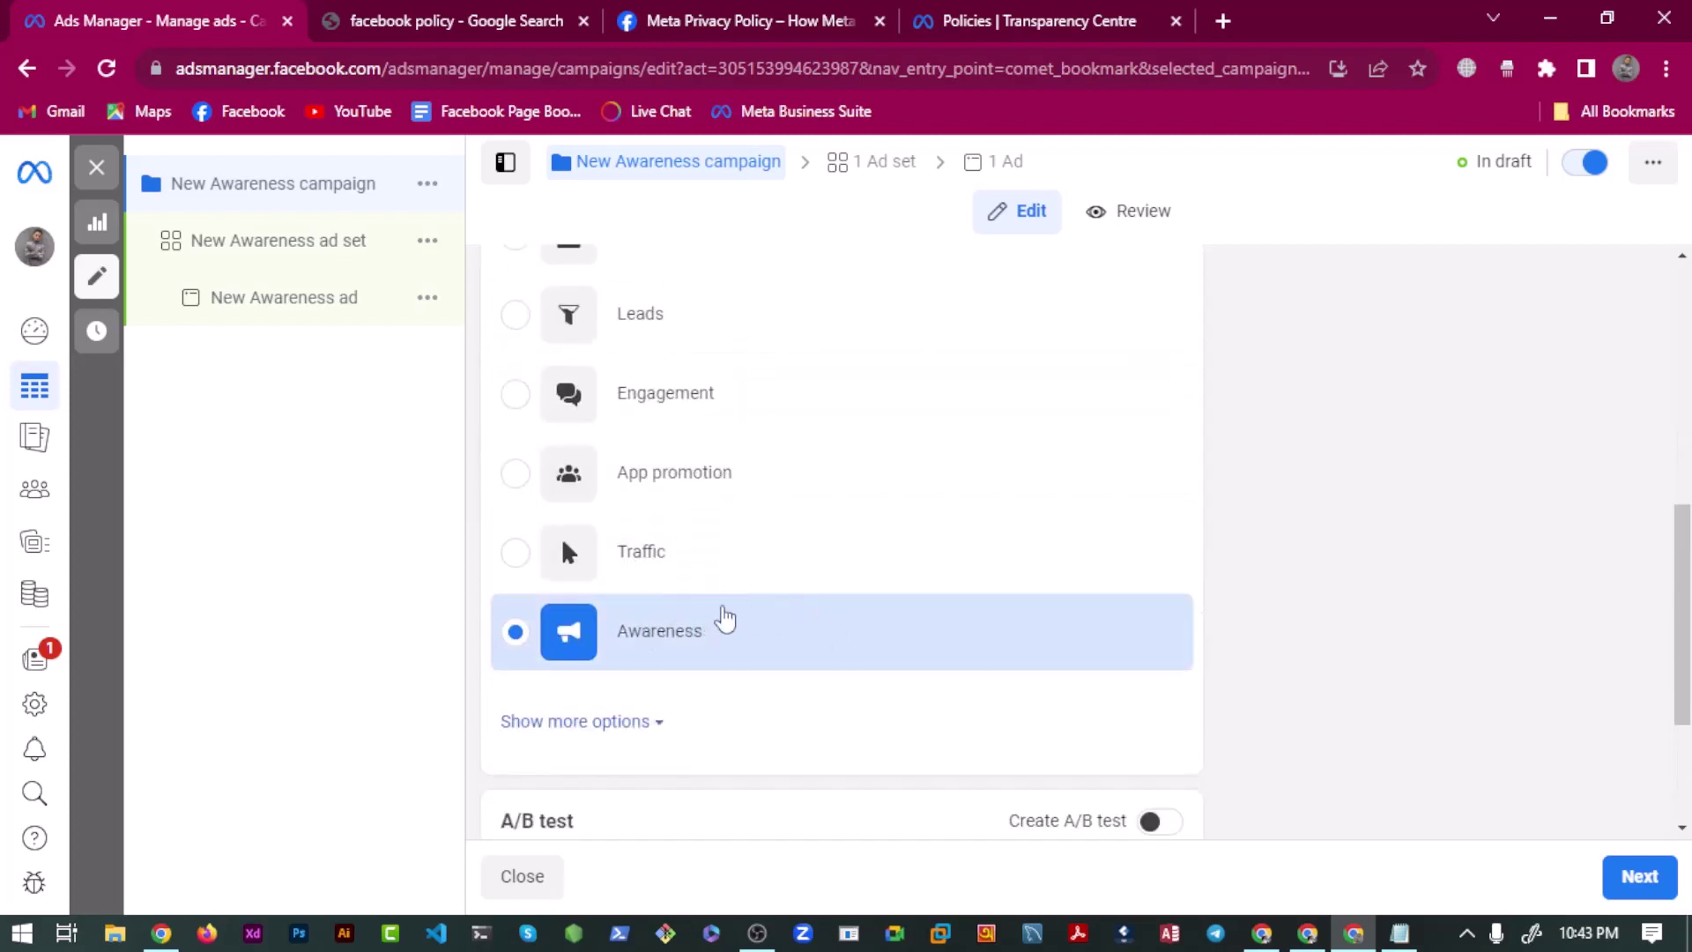
{"action": "scroll", "coordinate": [705, 608], "scroll_direction": "up", "scroll_amount": 2}
{"action": "scroll", "coordinate": [674, 586], "scroll_direction": "down", "scroll_amount": 5}
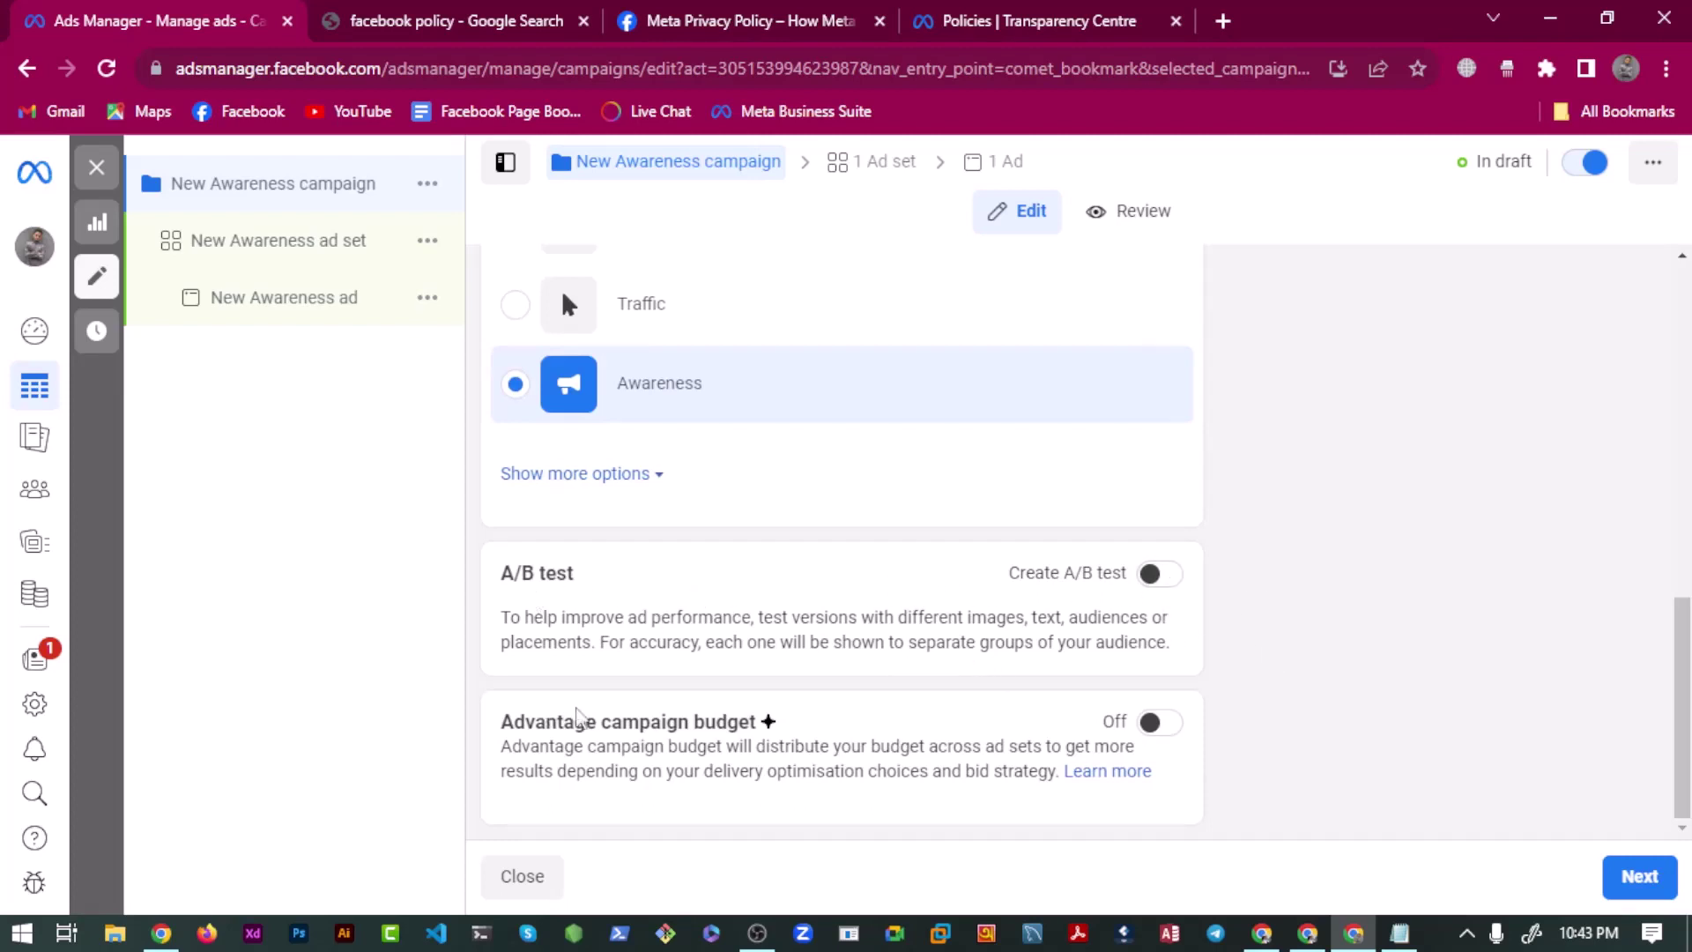
Turn on Advantage campaign budget and, after trying Lifetime budget, set the budget type to Daily budget.
{"action": "left_click", "coordinate": [1159, 727]}
{"action": "scroll", "coordinate": [1076, 650], "scroll_direction": "down", "scroll_amount": 4}
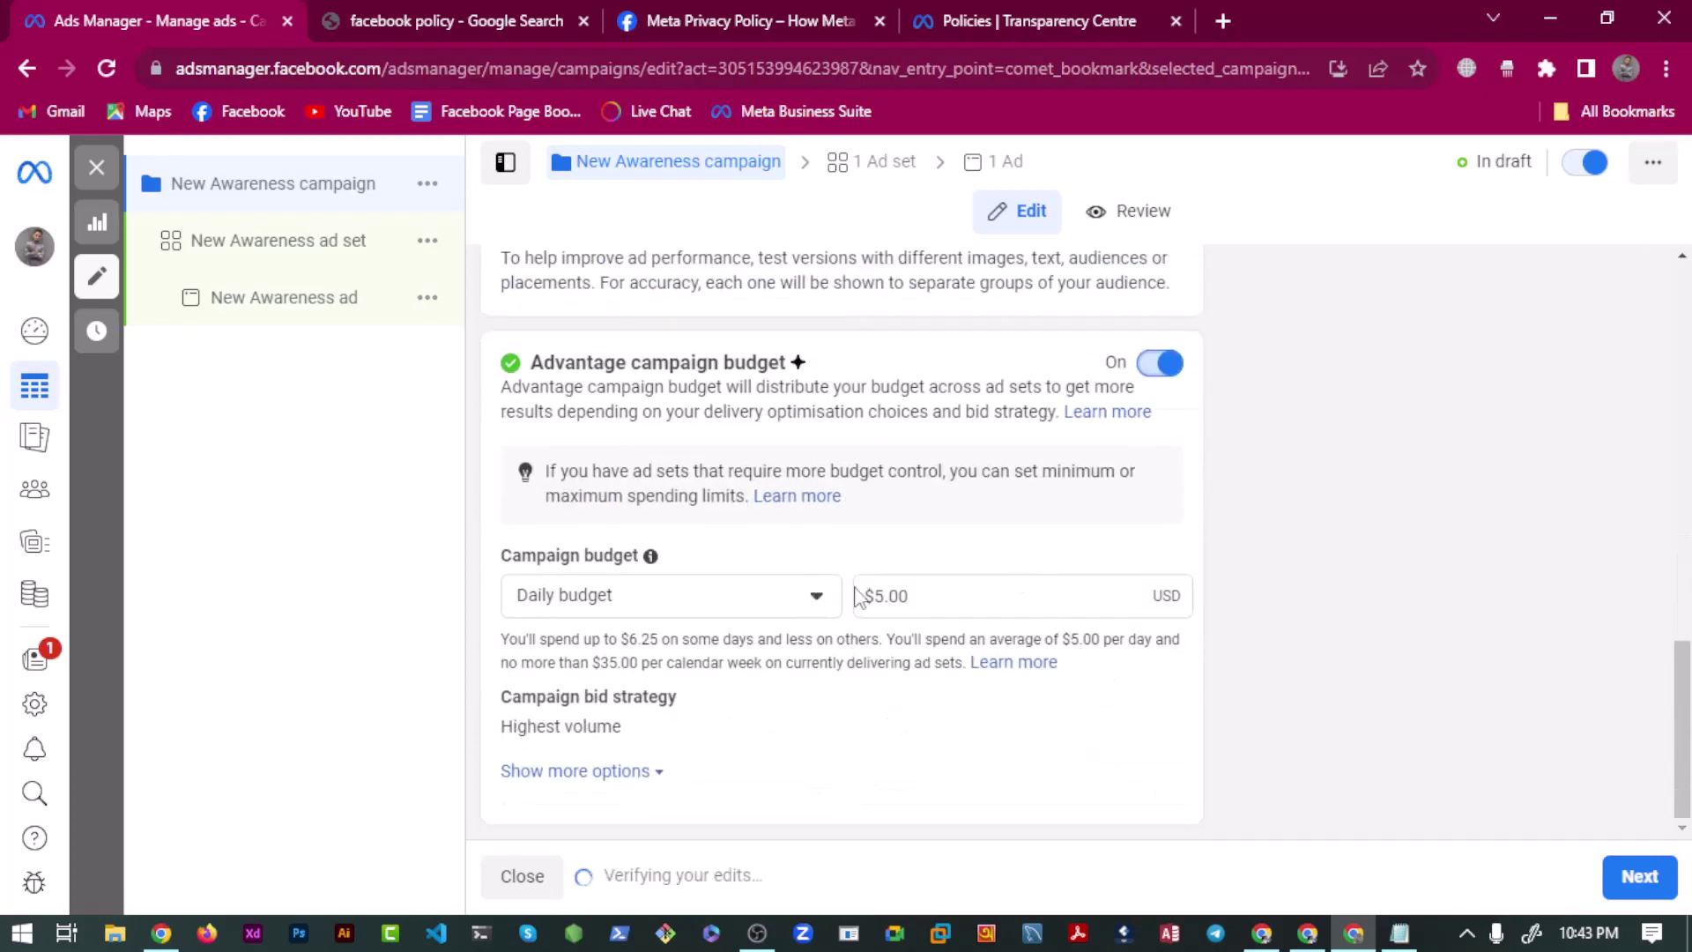
{"action": "left_click", "coordinate": [698, 608]}
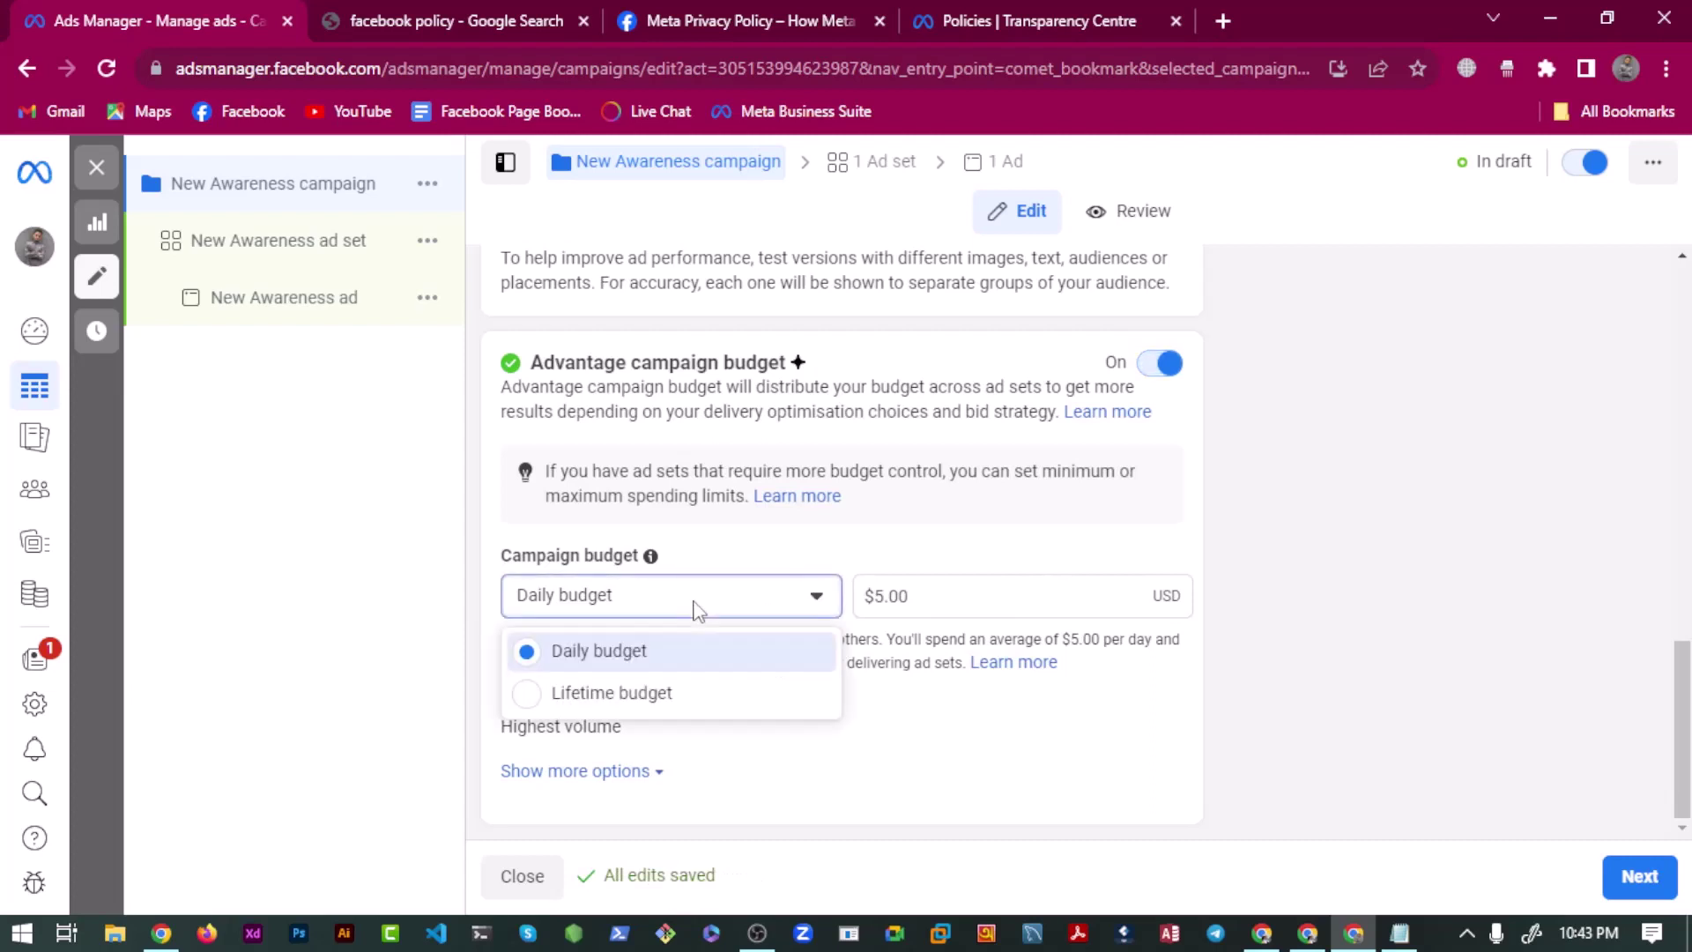
{"action": "left_click", "coordinate": [666, 693]}
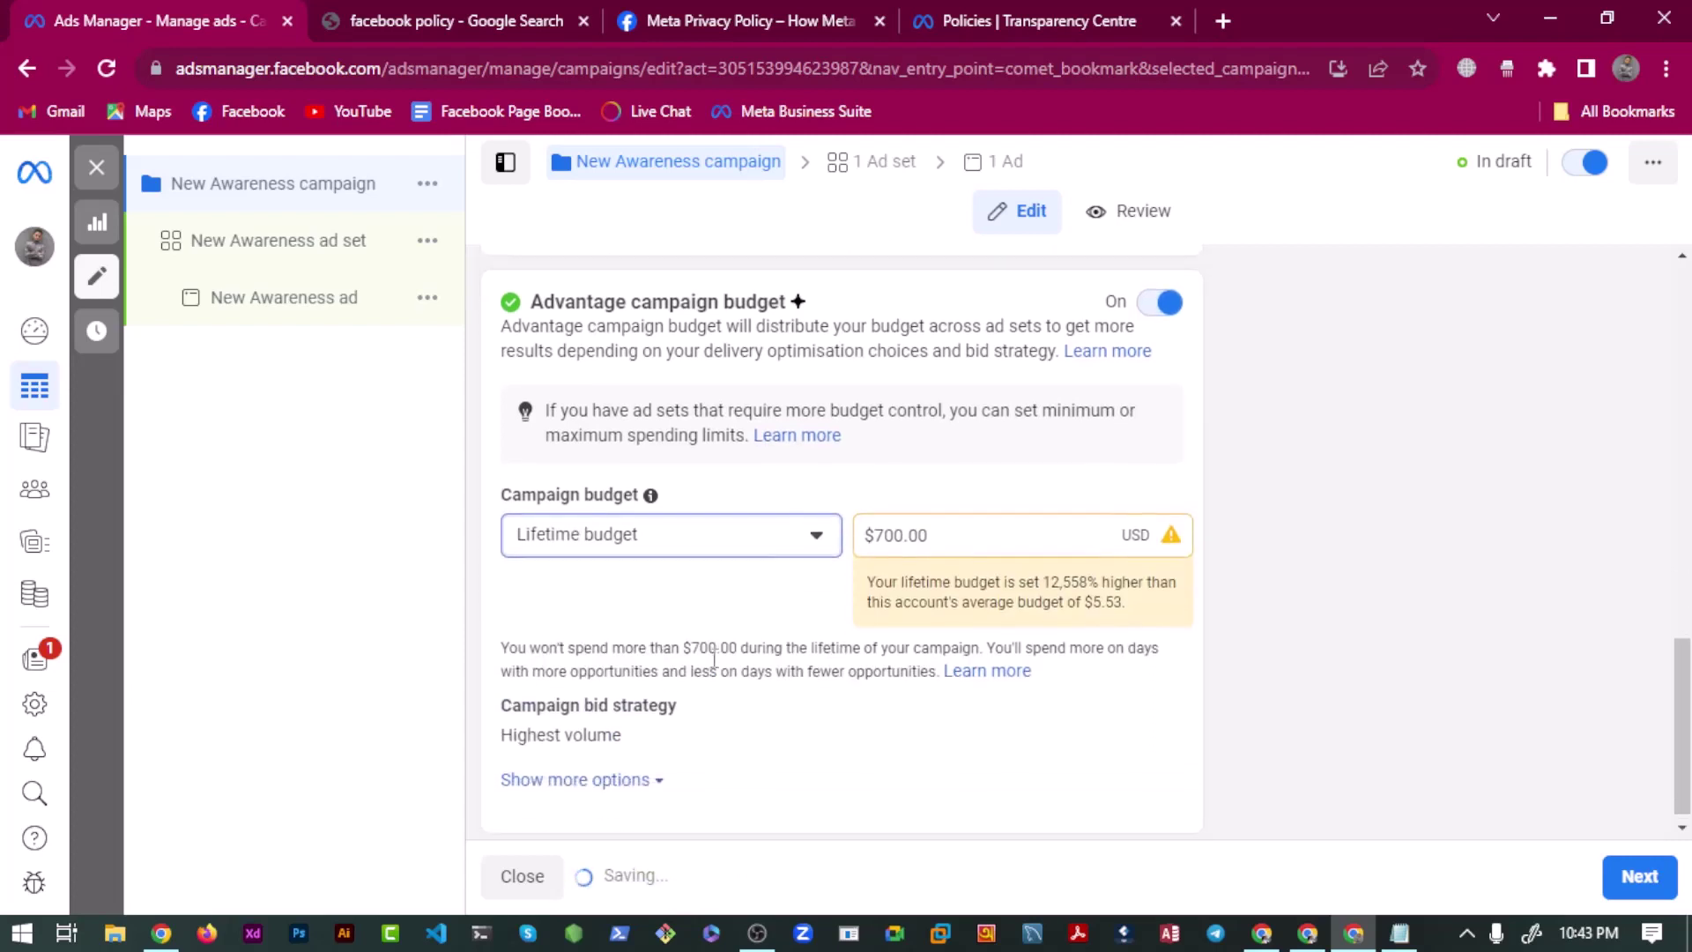
{"action": "left_click", "coordinate": [522, 534]}
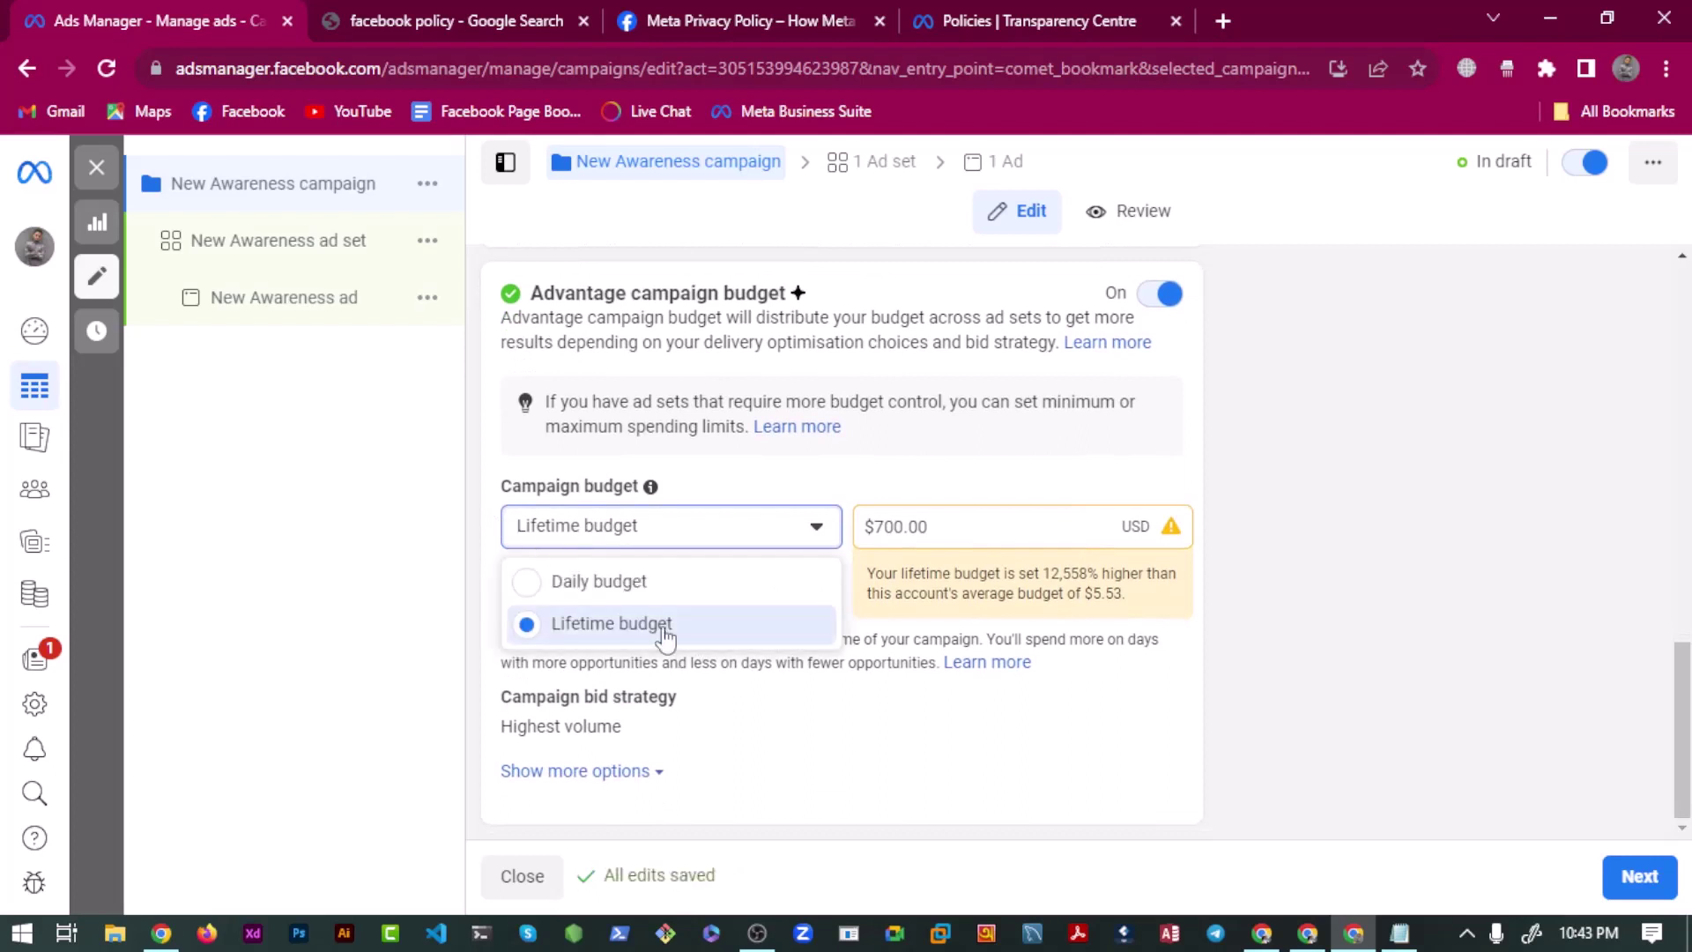
{"action": "left_click", "coordinate": [650, 584]}
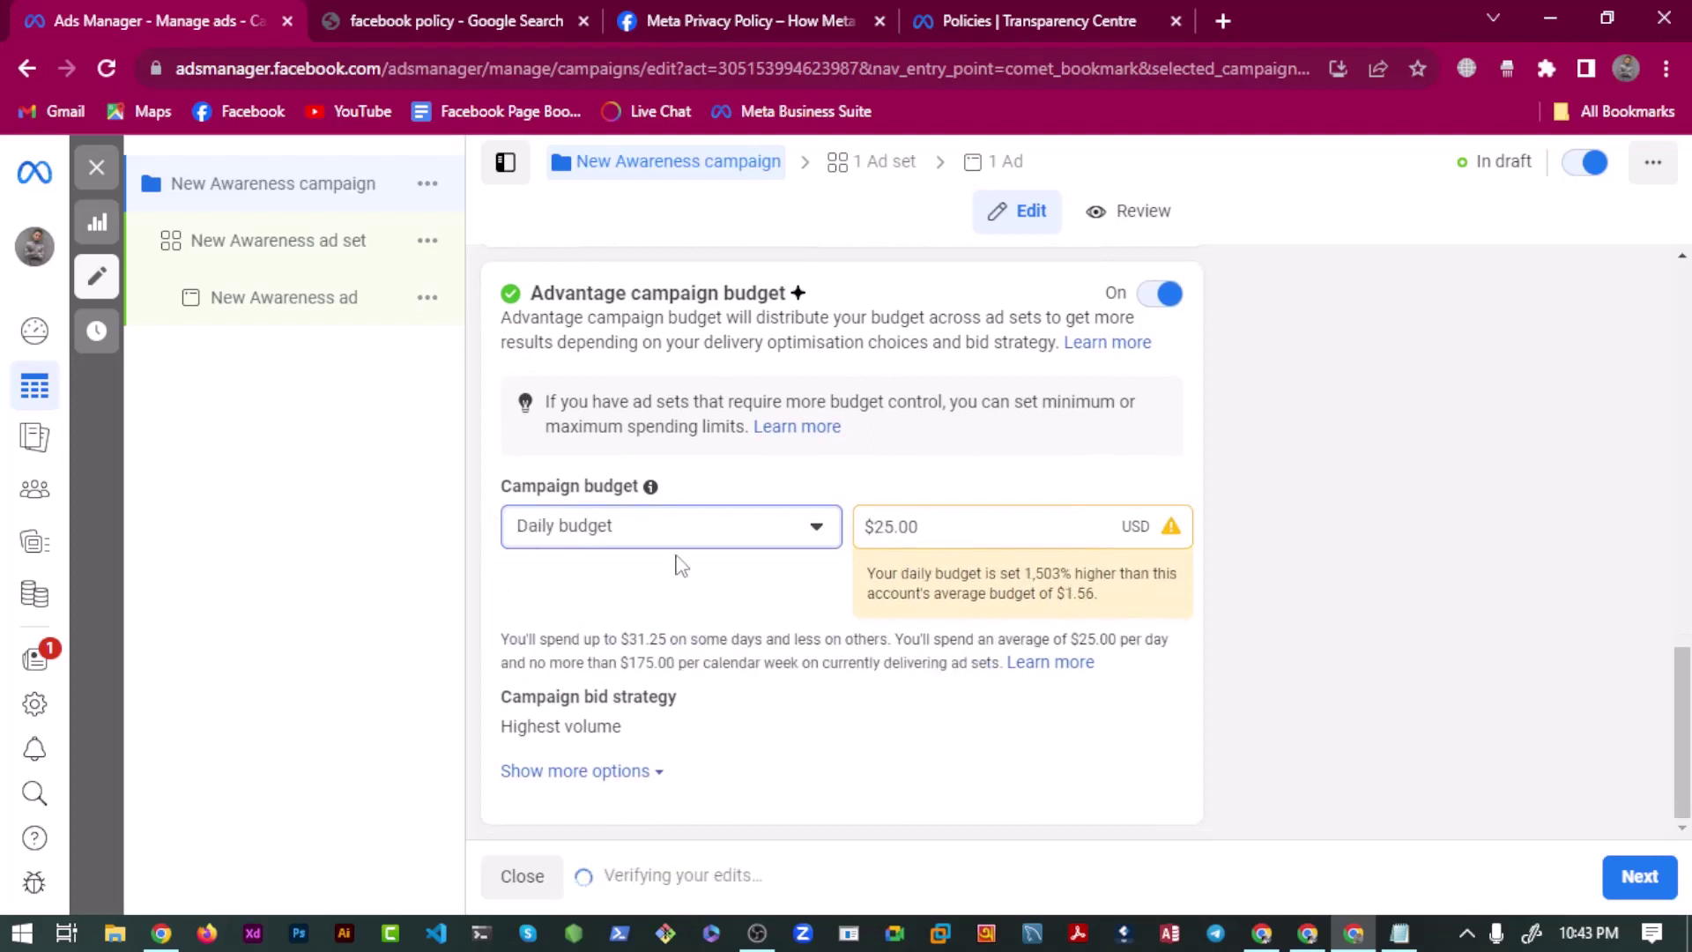
{"action": "left_click", "coordinate": [911, 522]}
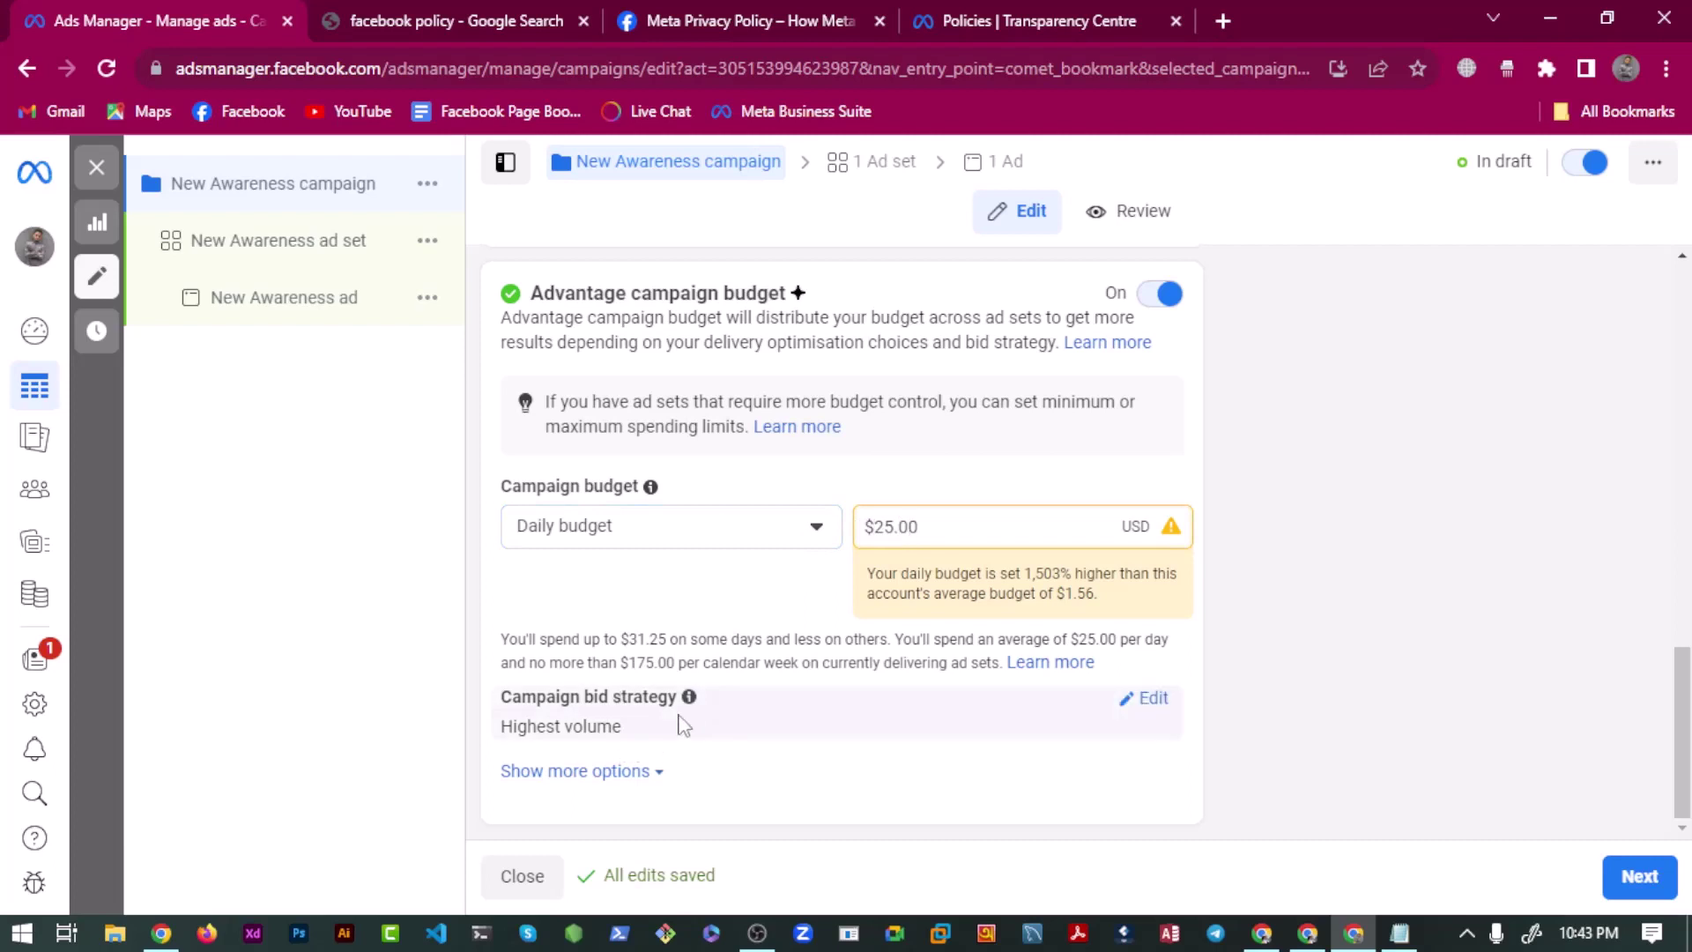
Open the campaign bid strategy for editing and examine its available options.
{"action": "mouse_move", "coordinate": [689, 697]}
{"action": "left_click", "coordinate": [1161, 699]}
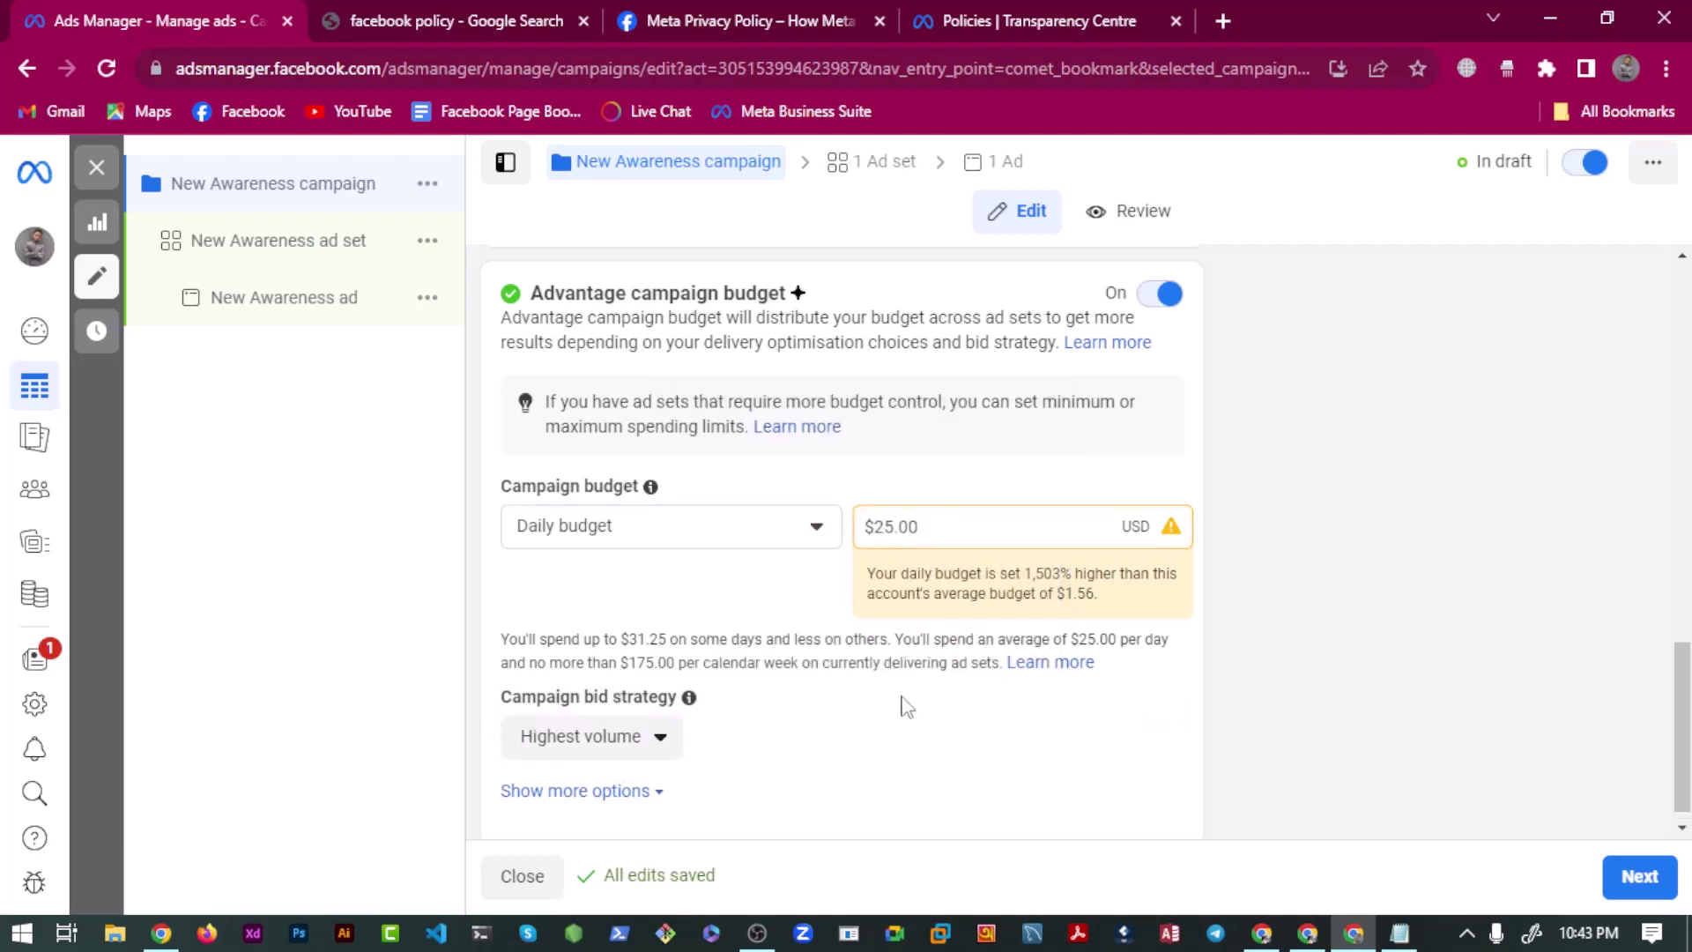
{"action": "left_click", "coordinate": [652, 715]}
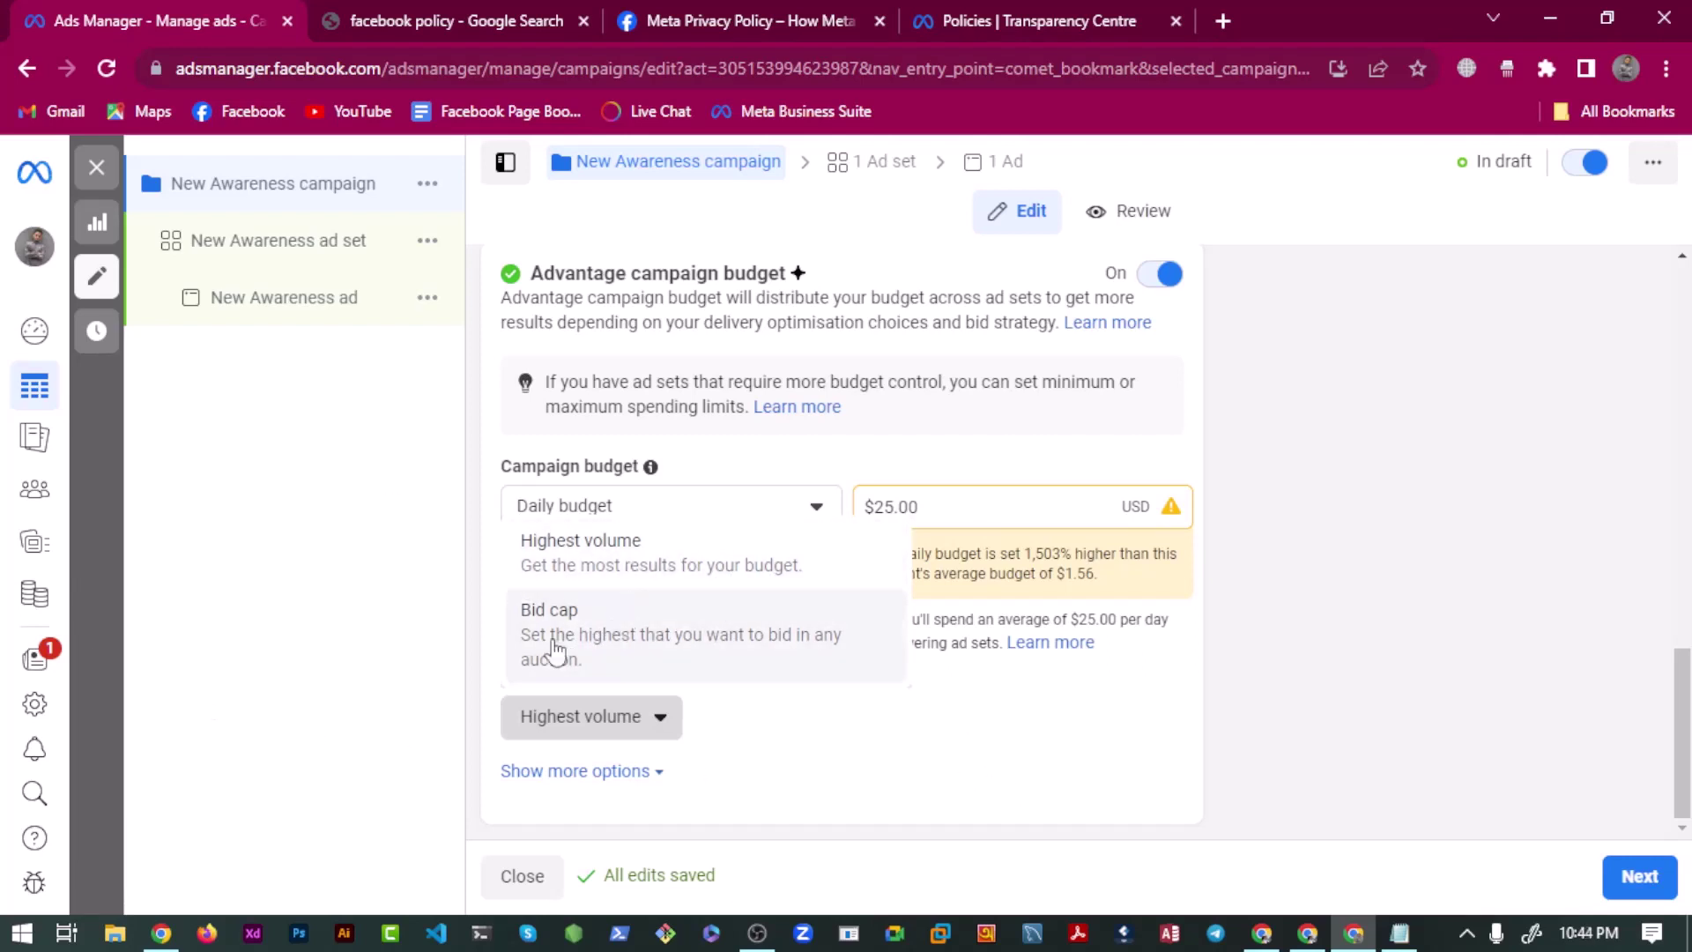
{"action": "left_click", "coordinate": [967, 763]}
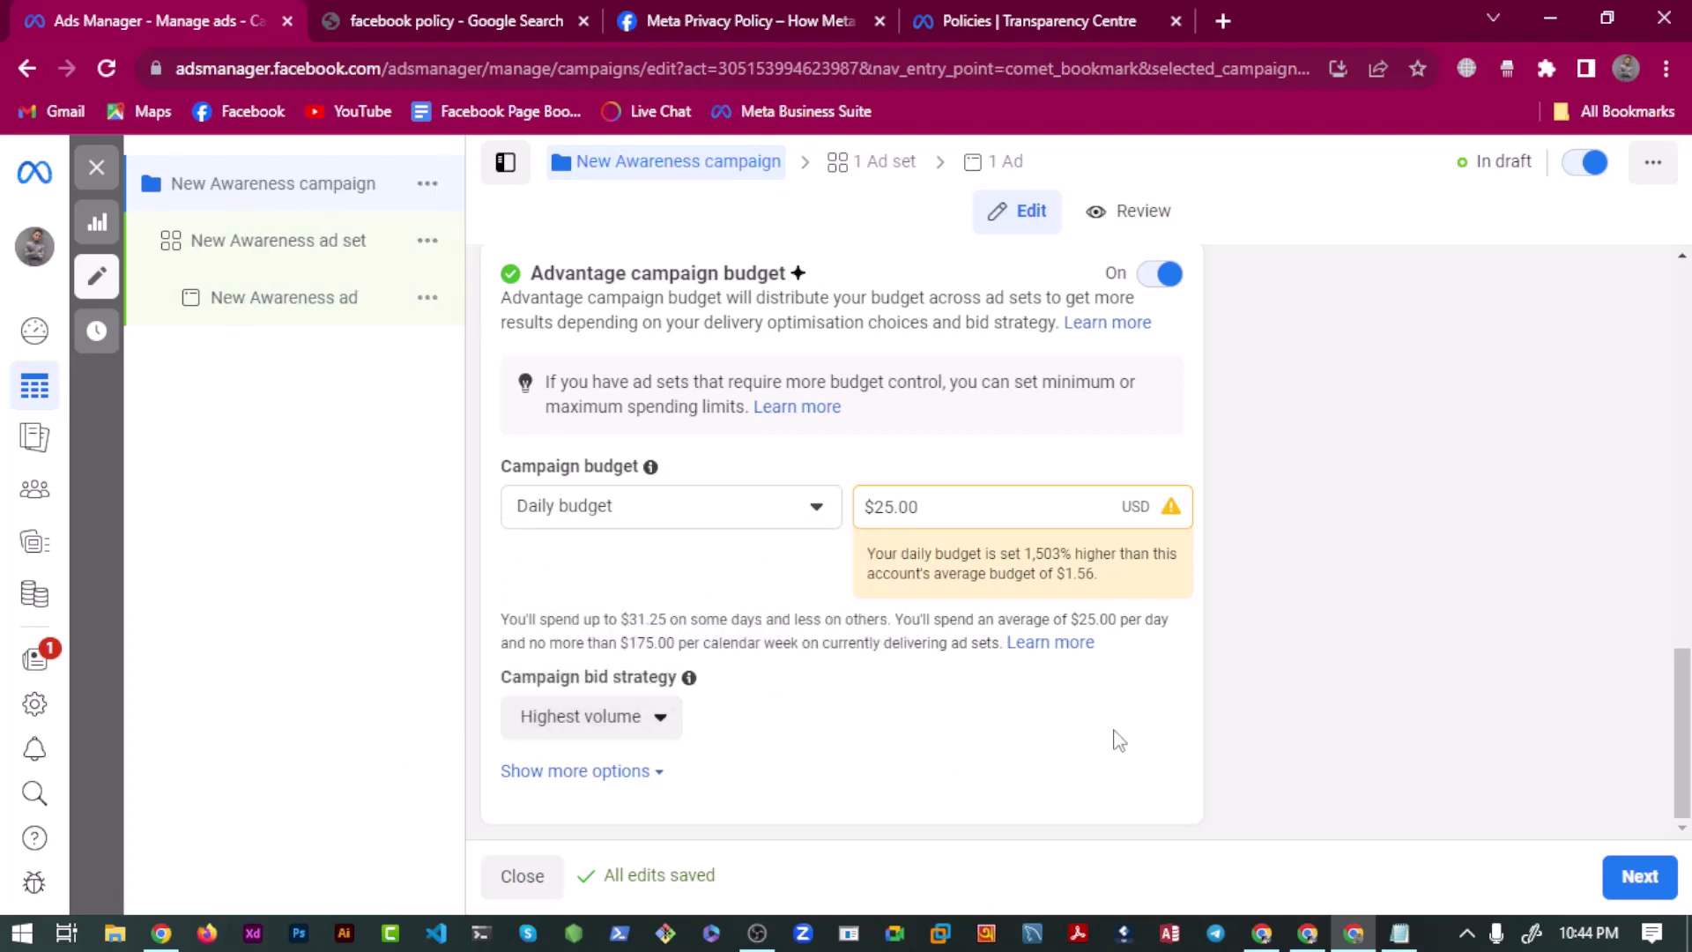
Check the Notepad note briefly and open the New Awareness ad set's settings in Ads Manager.
{"action": "left_click", "coordinate": [1400, 933]}
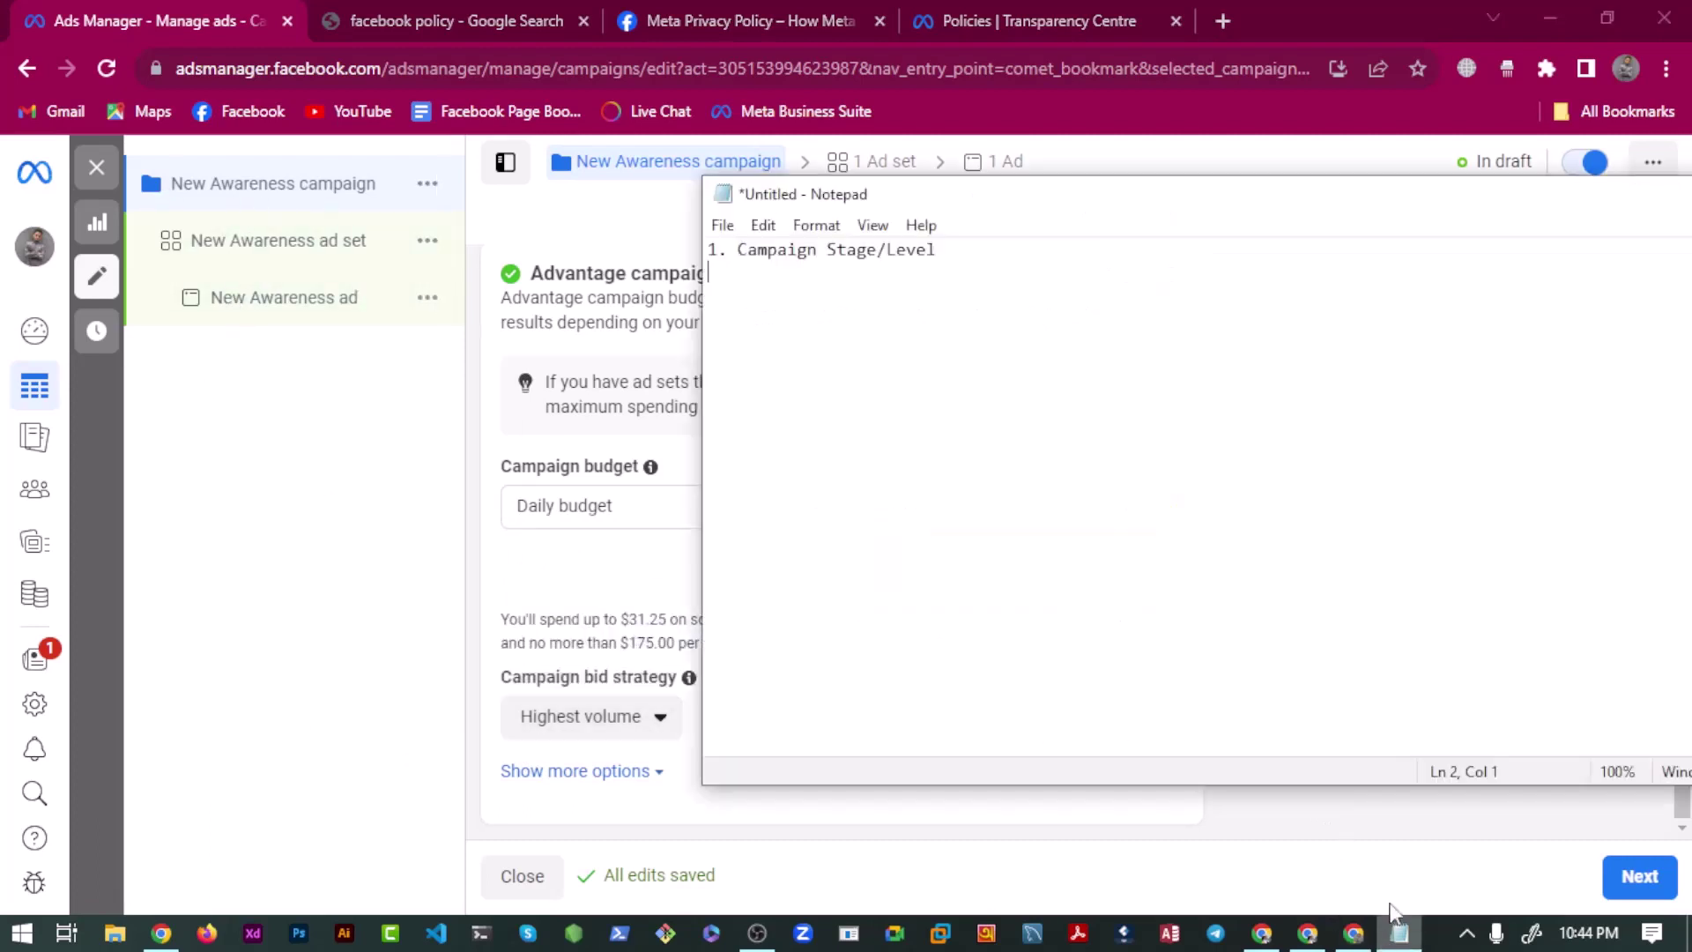
{"action": "left_click", "coordinate": [502, 326]}
{"action": "left_click", "coordinate": [302, 246]}
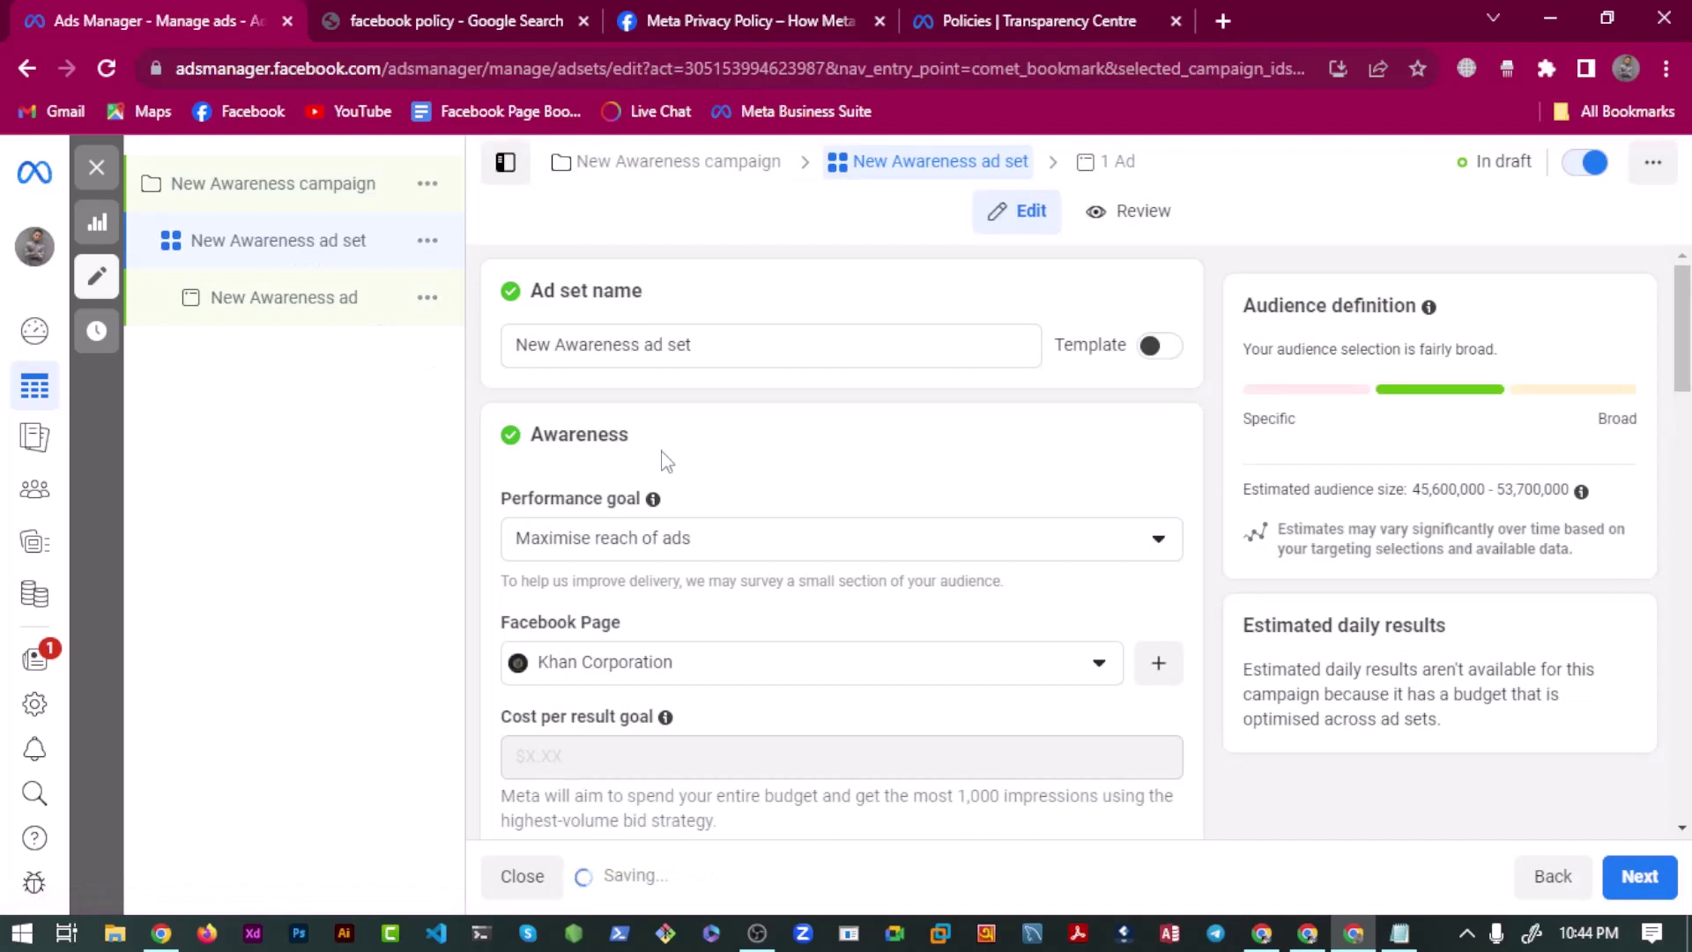
{"action": "scroll", "coordinate": [714, 476], "scroll_direction": "down", "scroll_amount": 1}
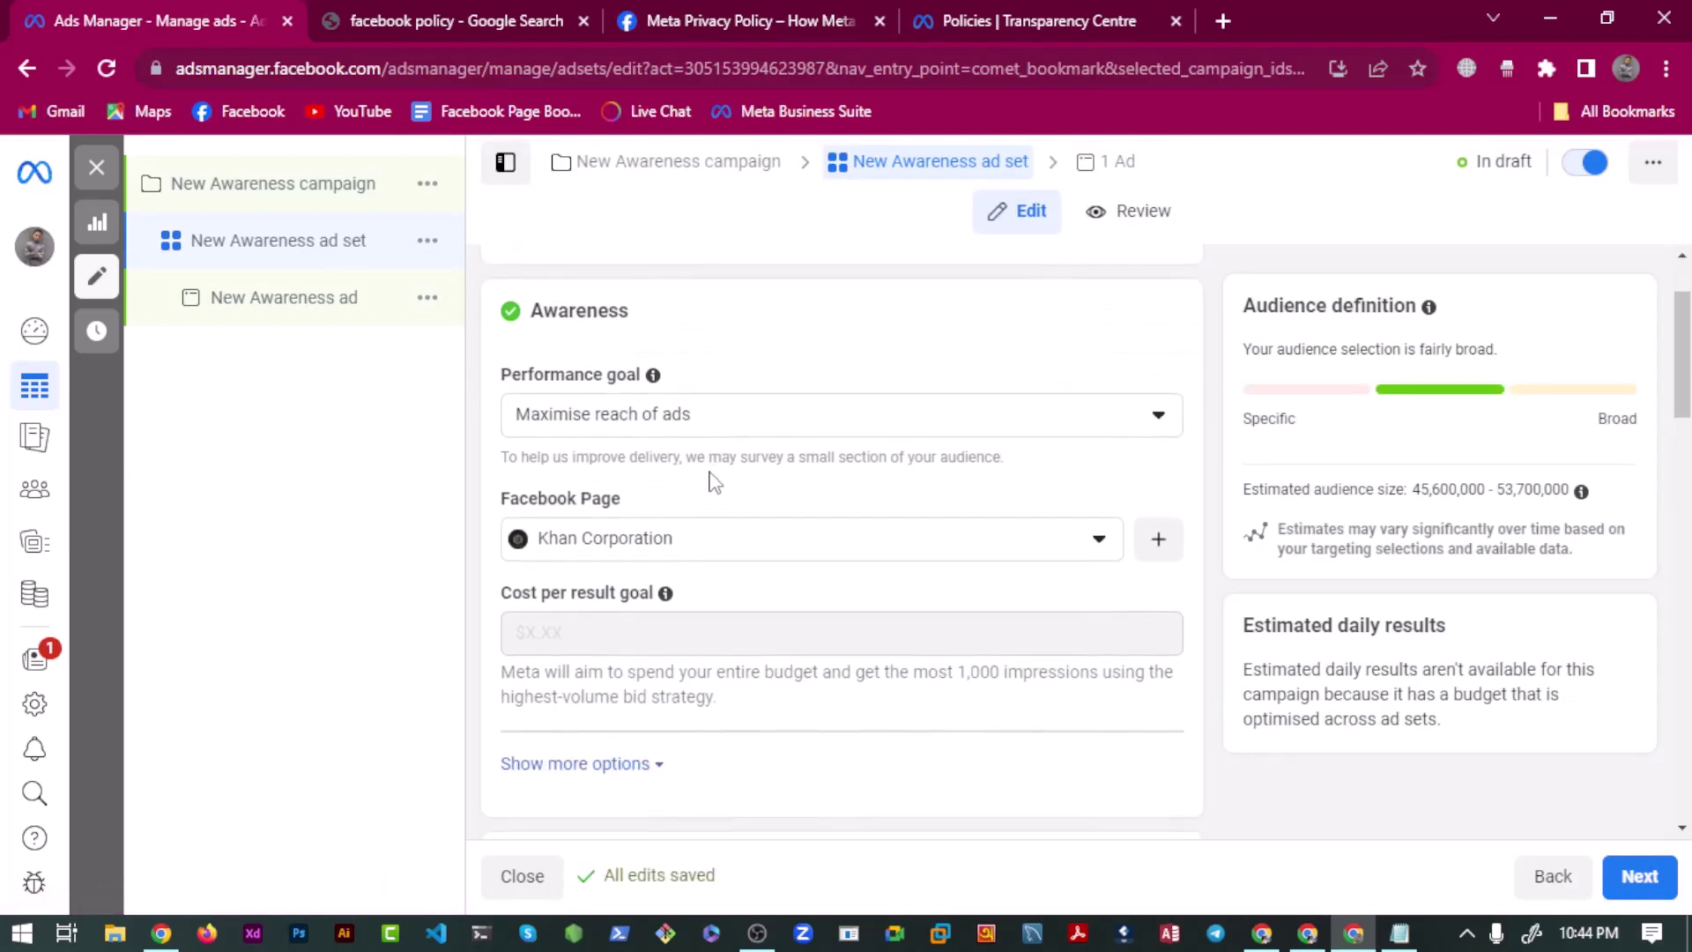
Examine the ad set's performance goal choices, Facebook Page and cost per result goal.
{"action": "left_click", "coordinate": [656, 429]}
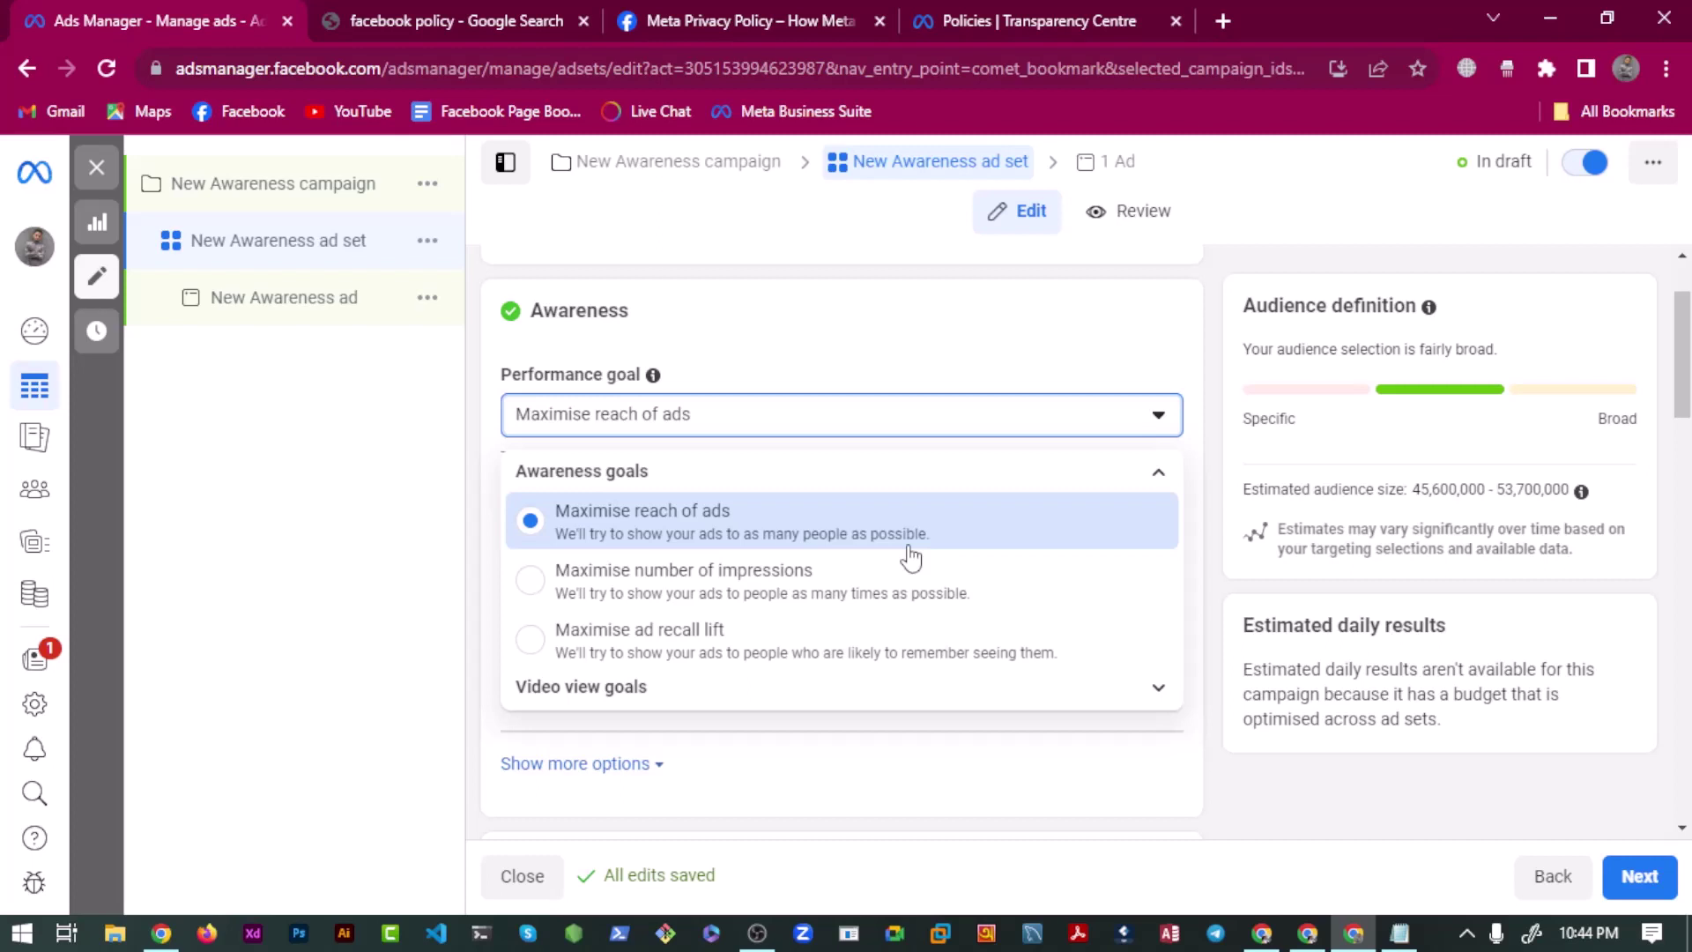
{"action": "left_click", "coordinate": [828, 438]}
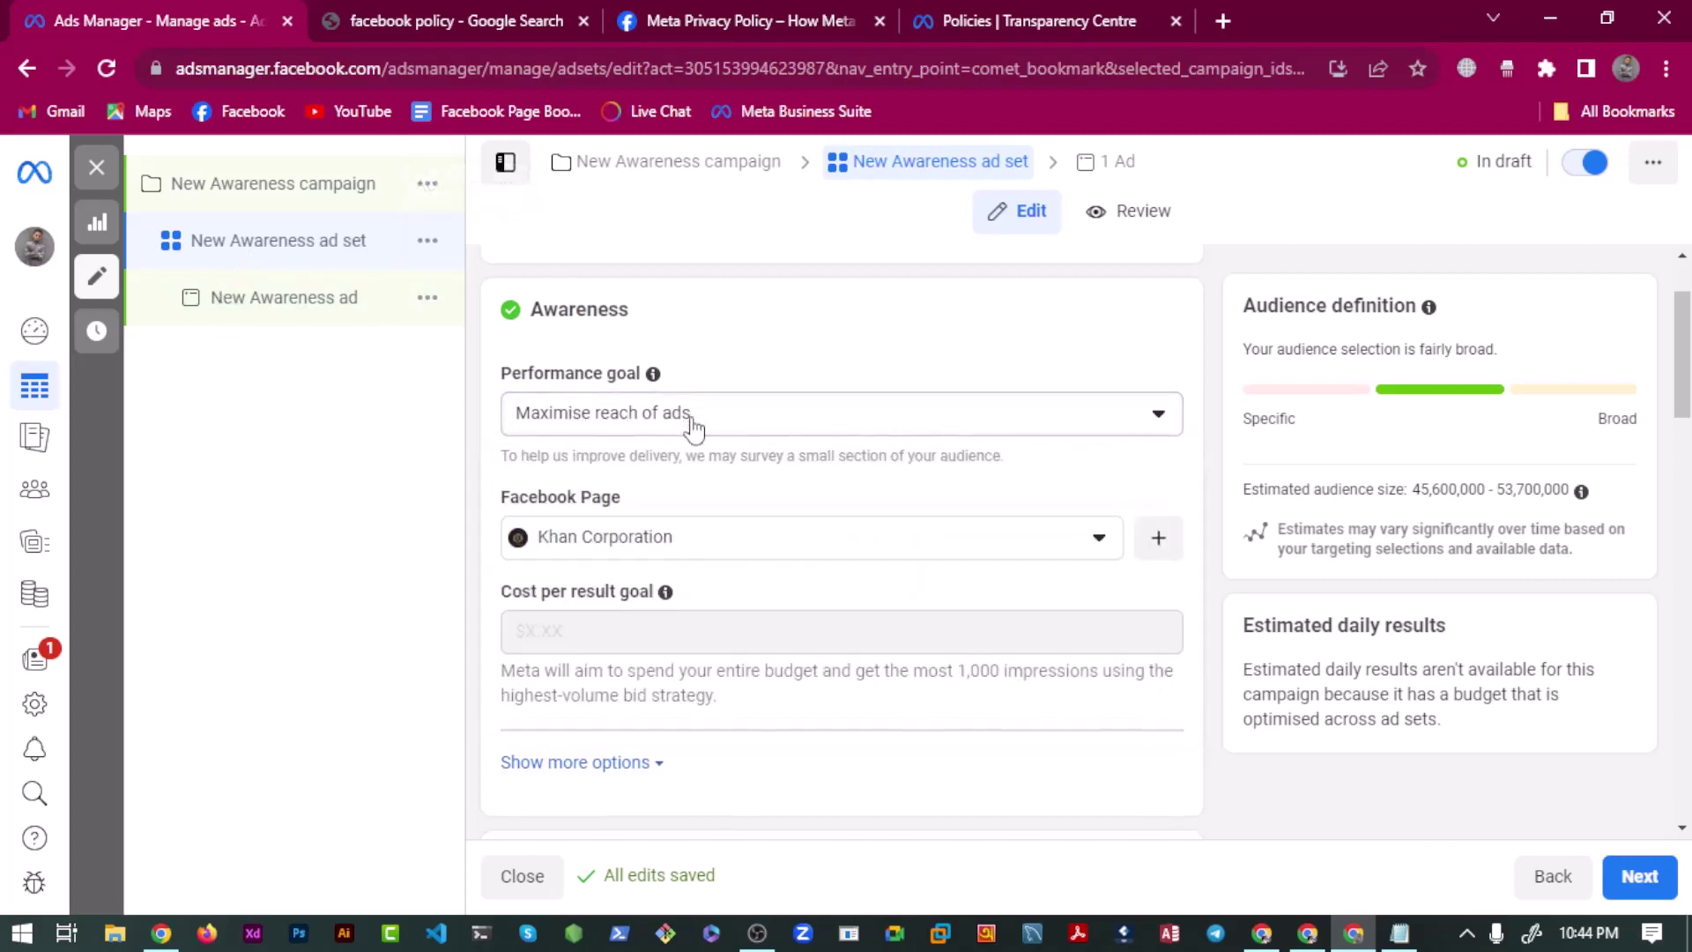
{"action": "scroll", "coordinate": [694, 426], "scroll_direction": "down", "scroll_amount": 2}
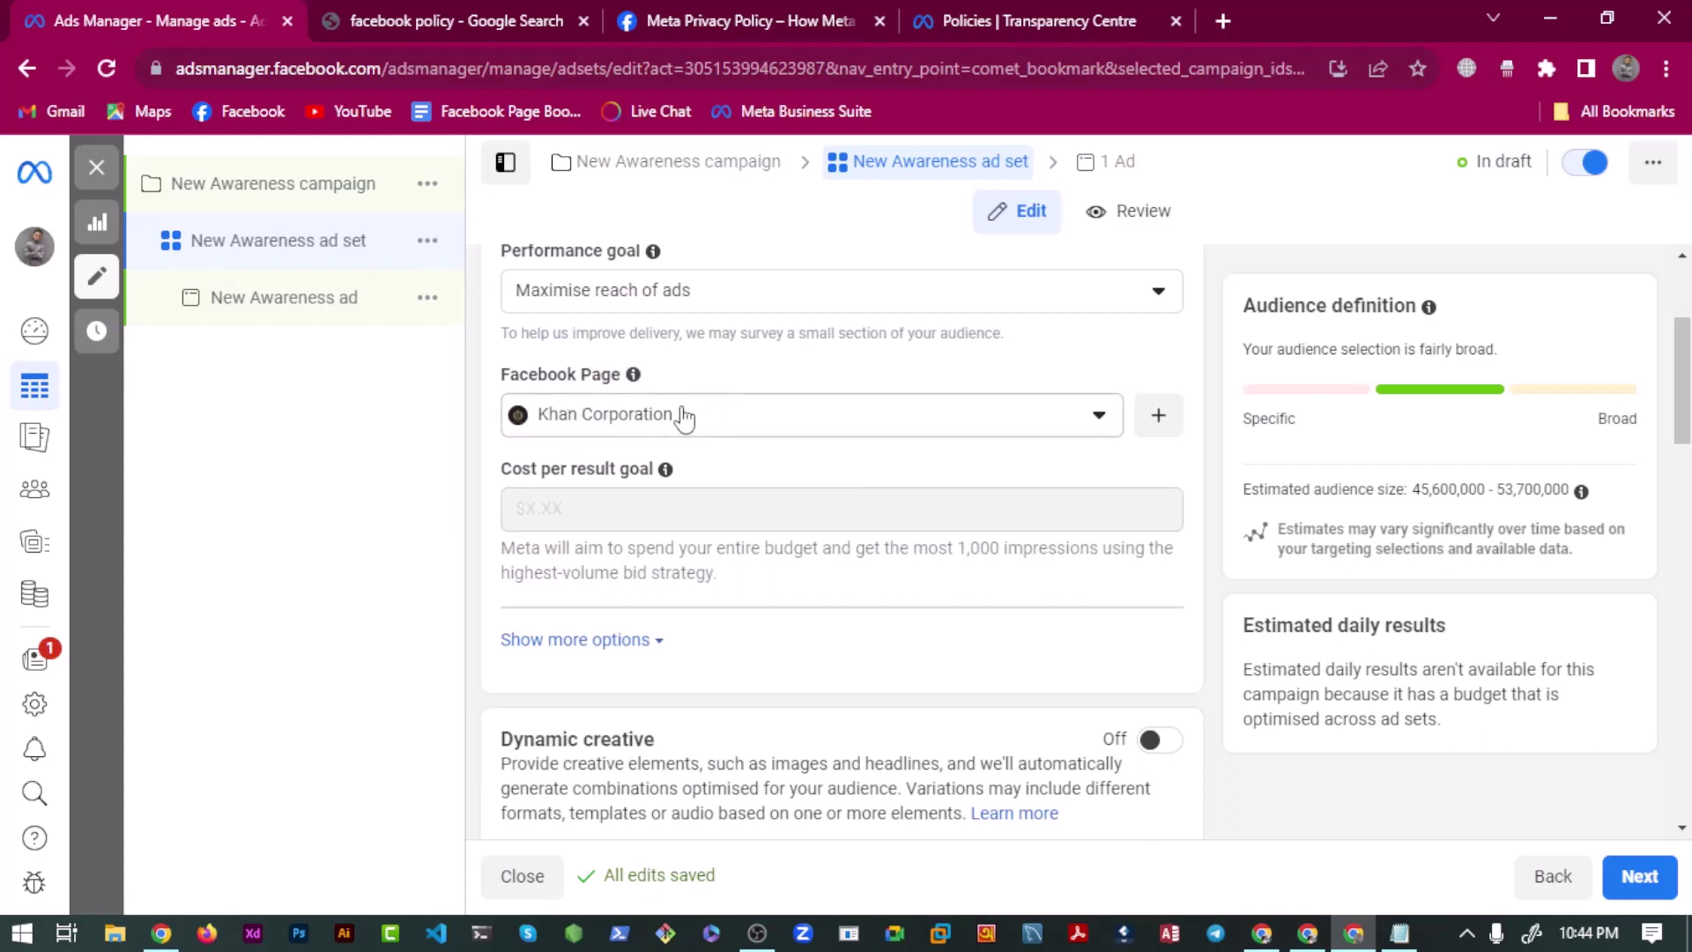
{"action": "scroll", "coordinate": [685, 417], "scroll_direction": "down", "scroll_amount": 2}
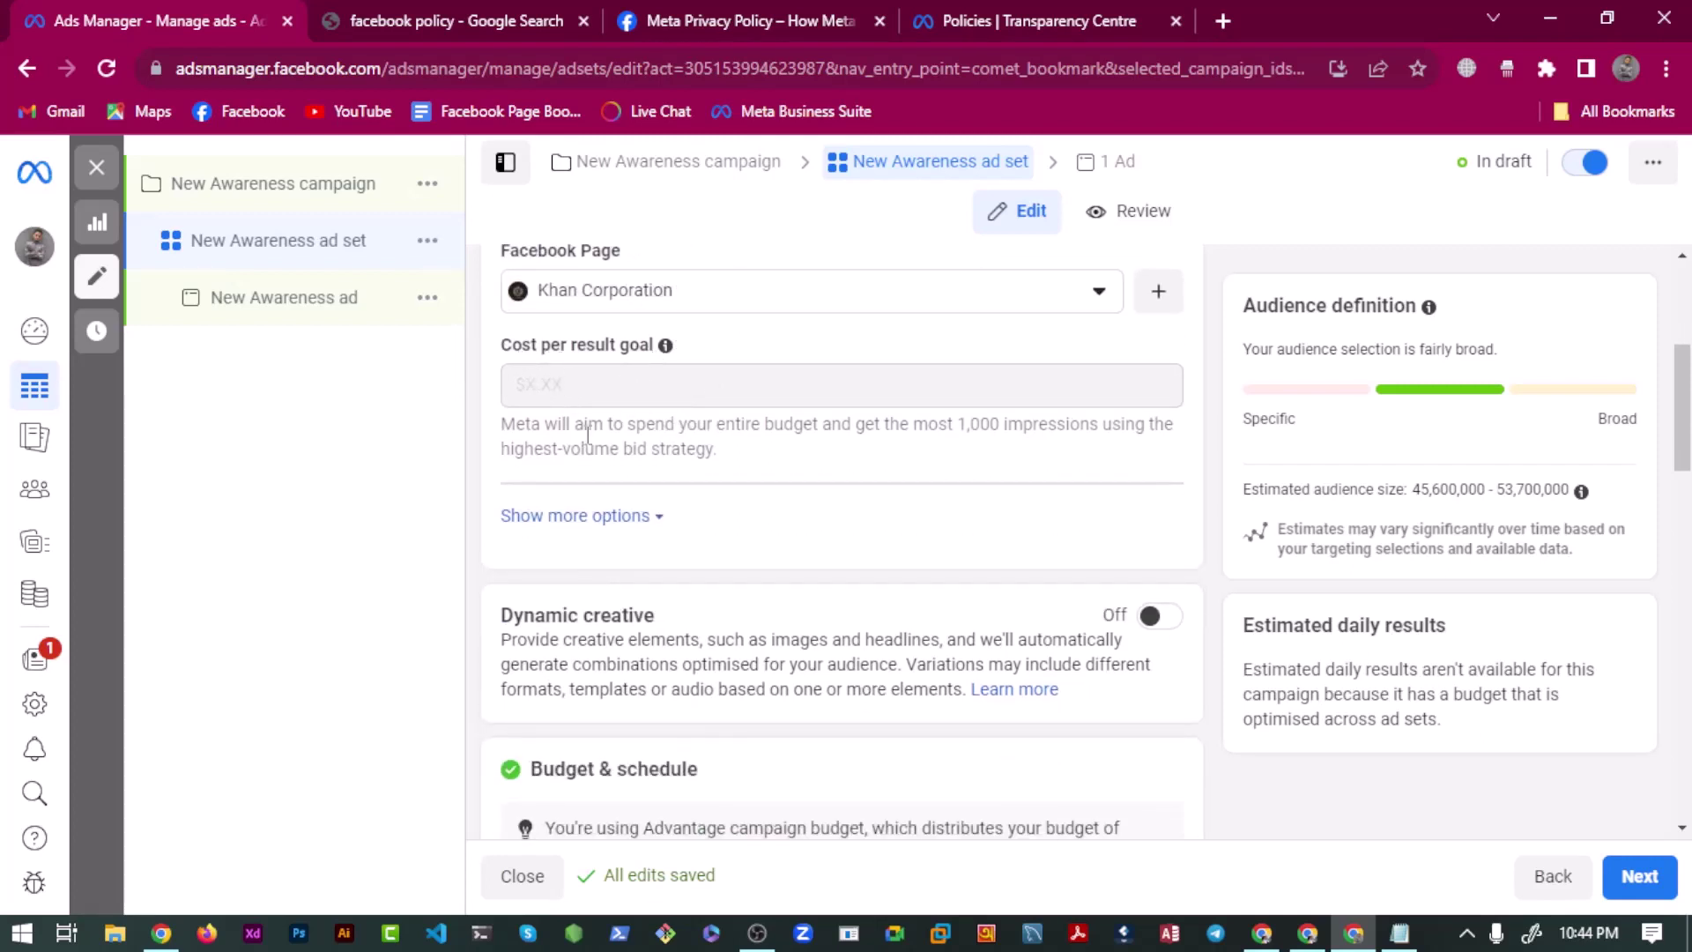
Compare the campaign's bid strategy options with the cost per result goal in the New Awareness ad set.
{"action": "left_click", "coordinate": [296, 199]}
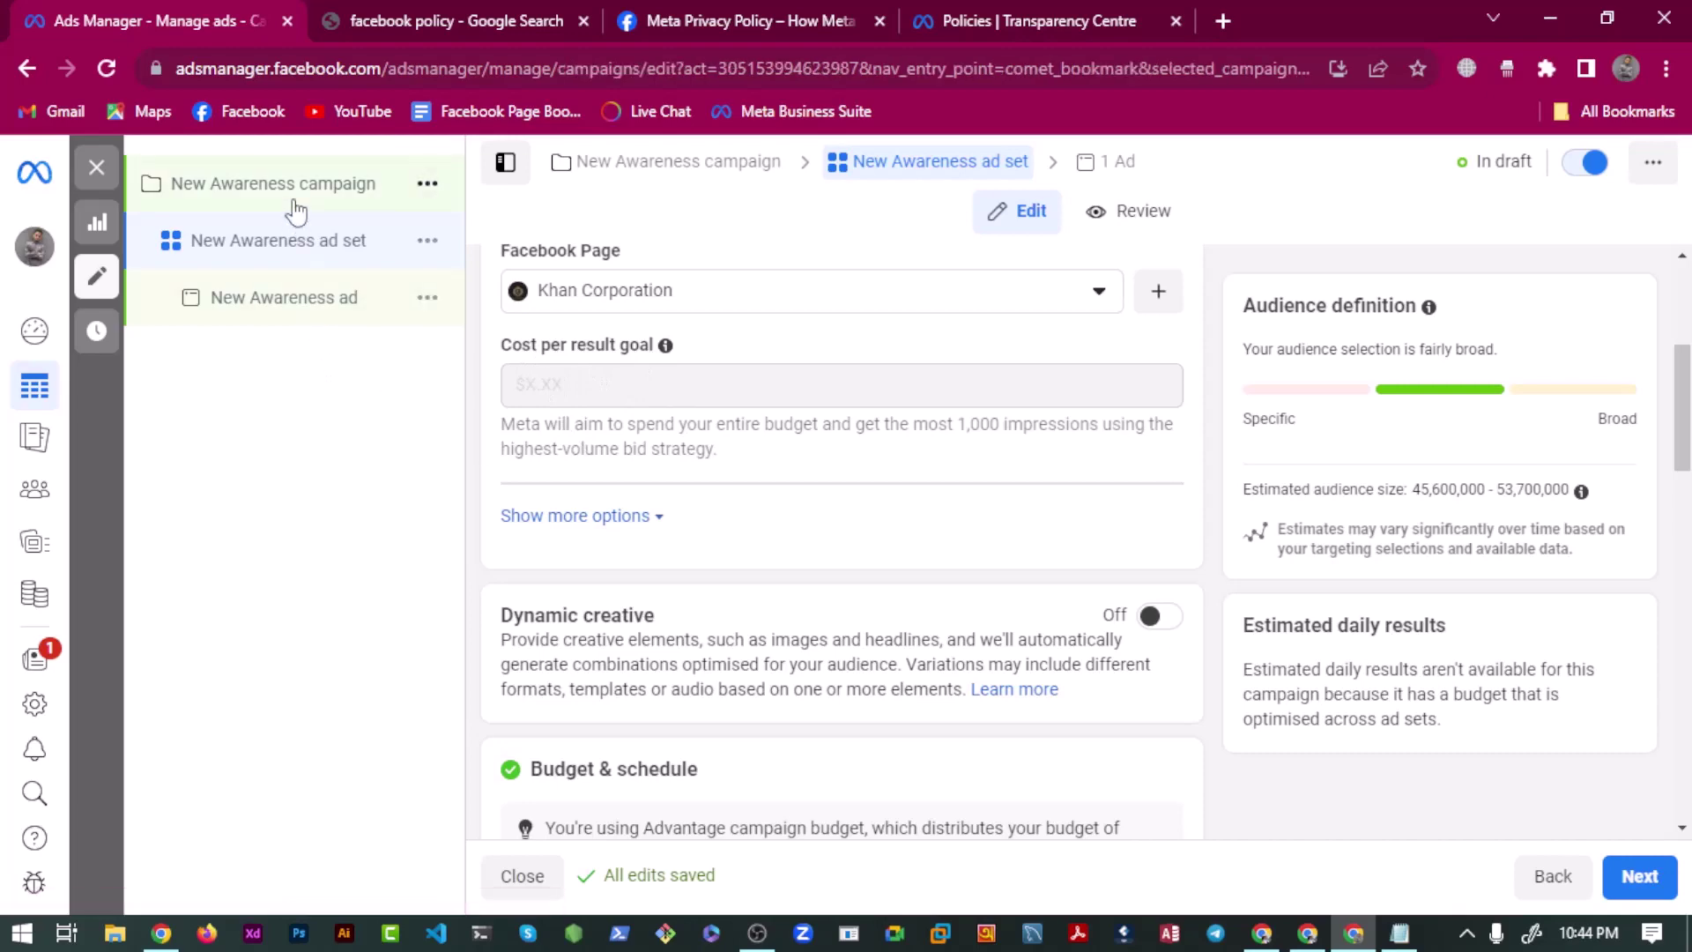
{"action": "scroll", "coordinate": [578, 737], "scroll_direction": "down", "scroll_amount": 12}
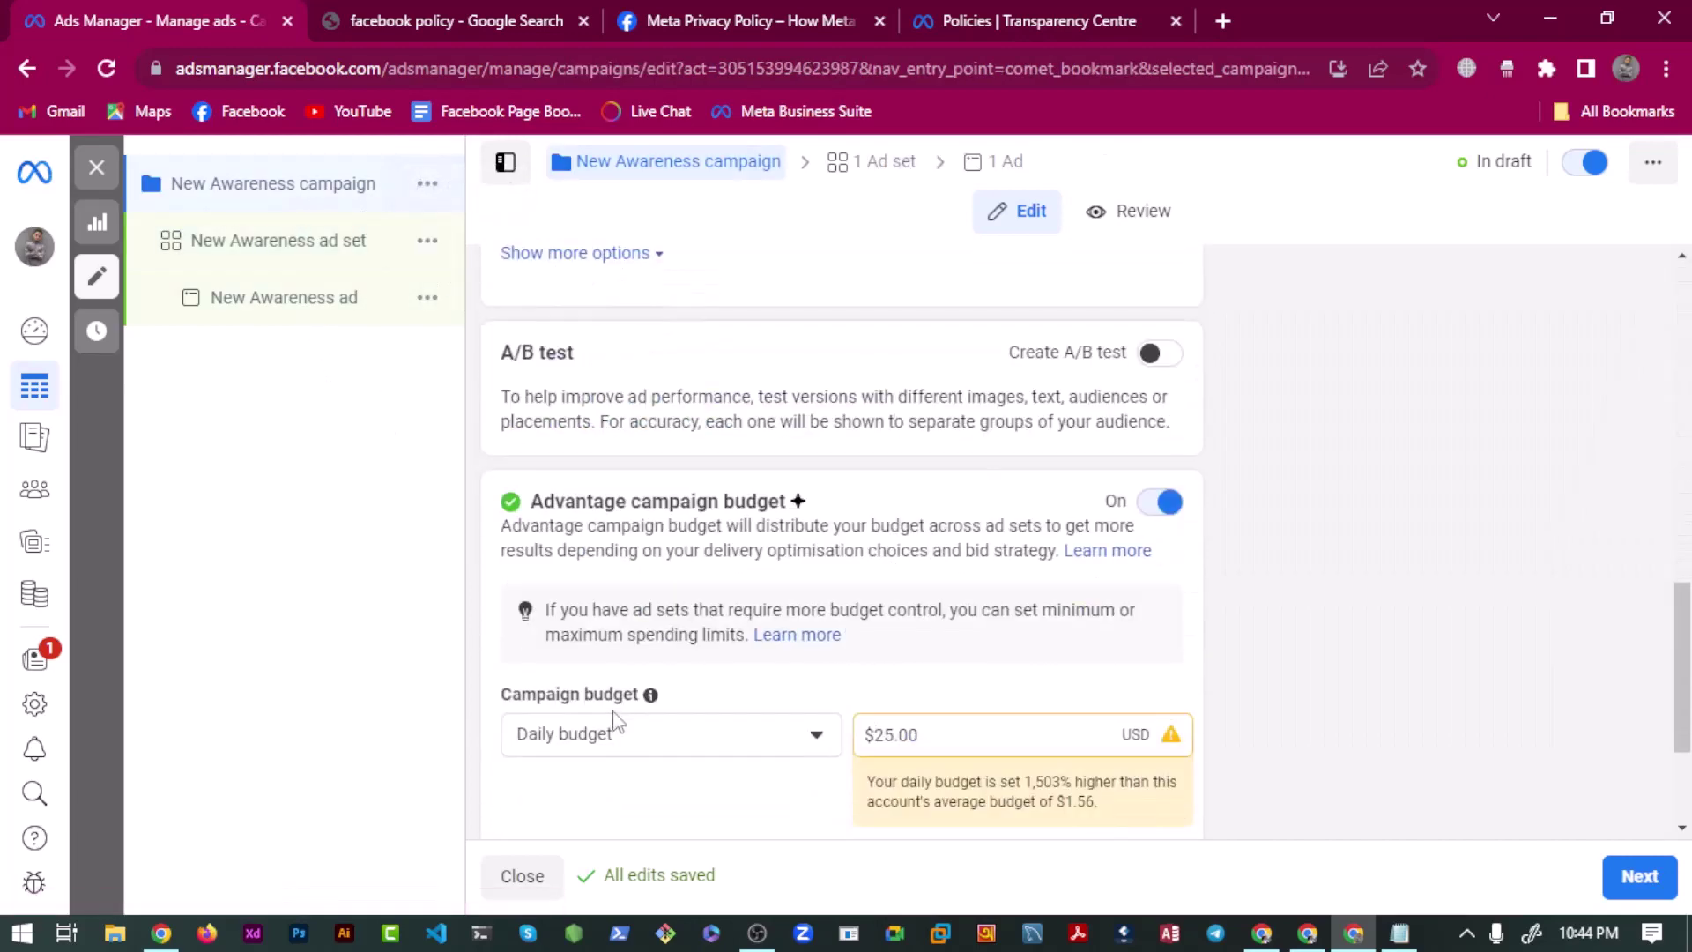
{"action": "left_click", "coordinate": [564, 716]}
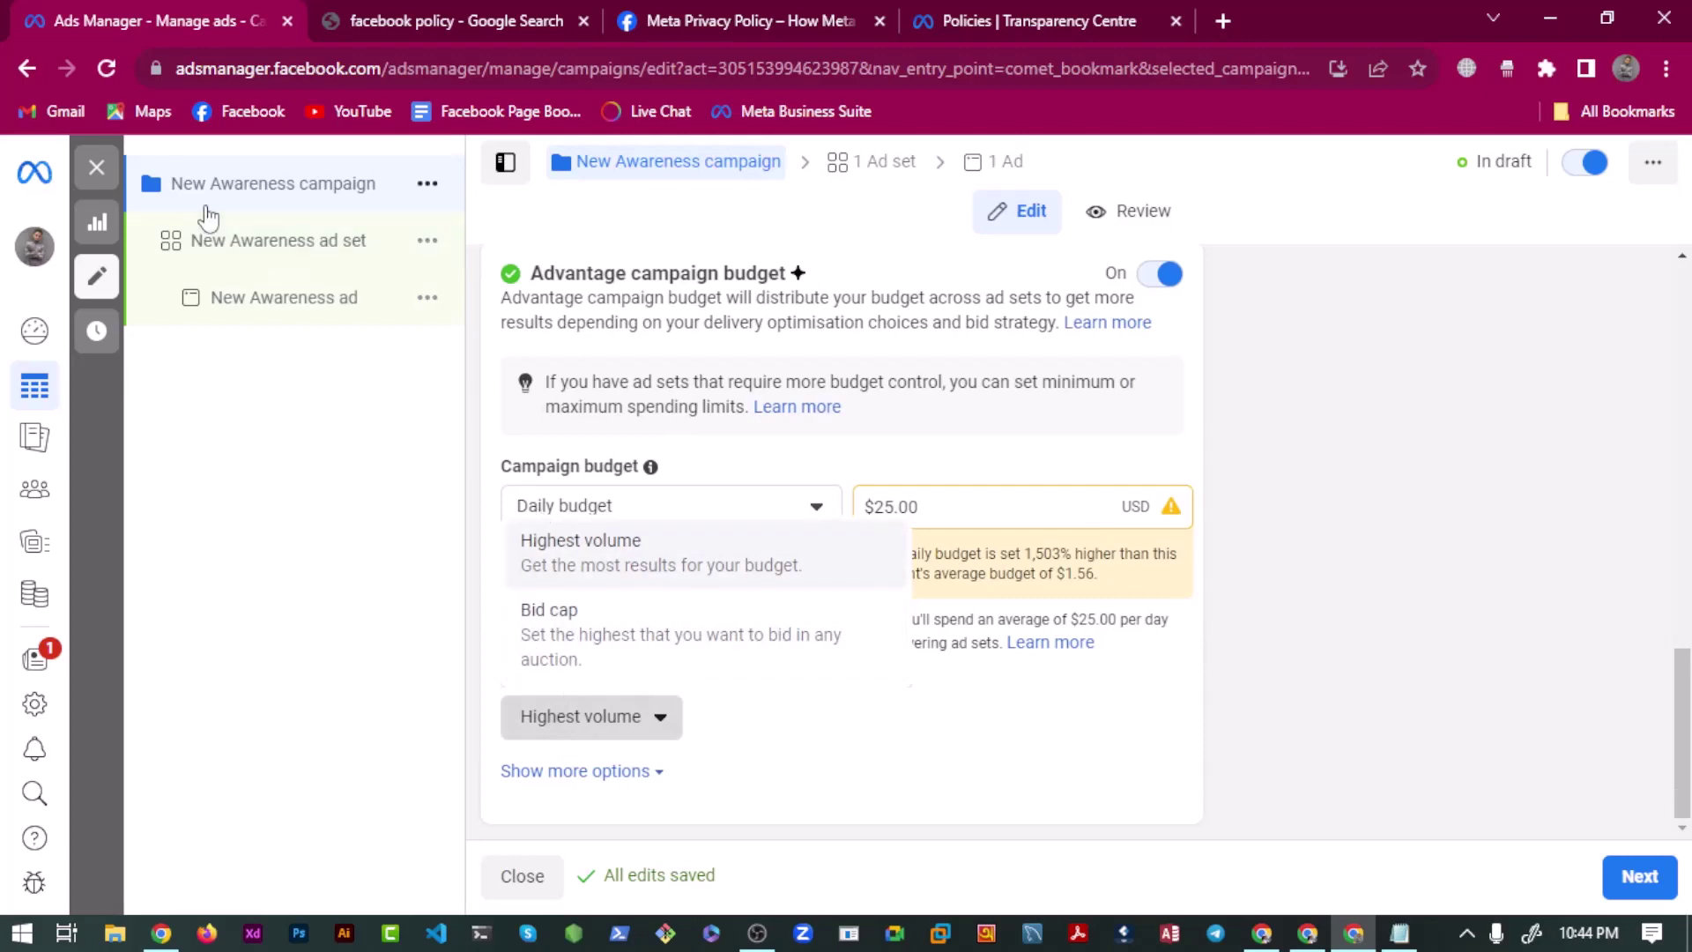
{"action": "left_click", "coordinate": [251, 251]}
{"action": "scroll", "coordinate": [644, 547], "scroll_direction": "down", "scroll_amount": 5}
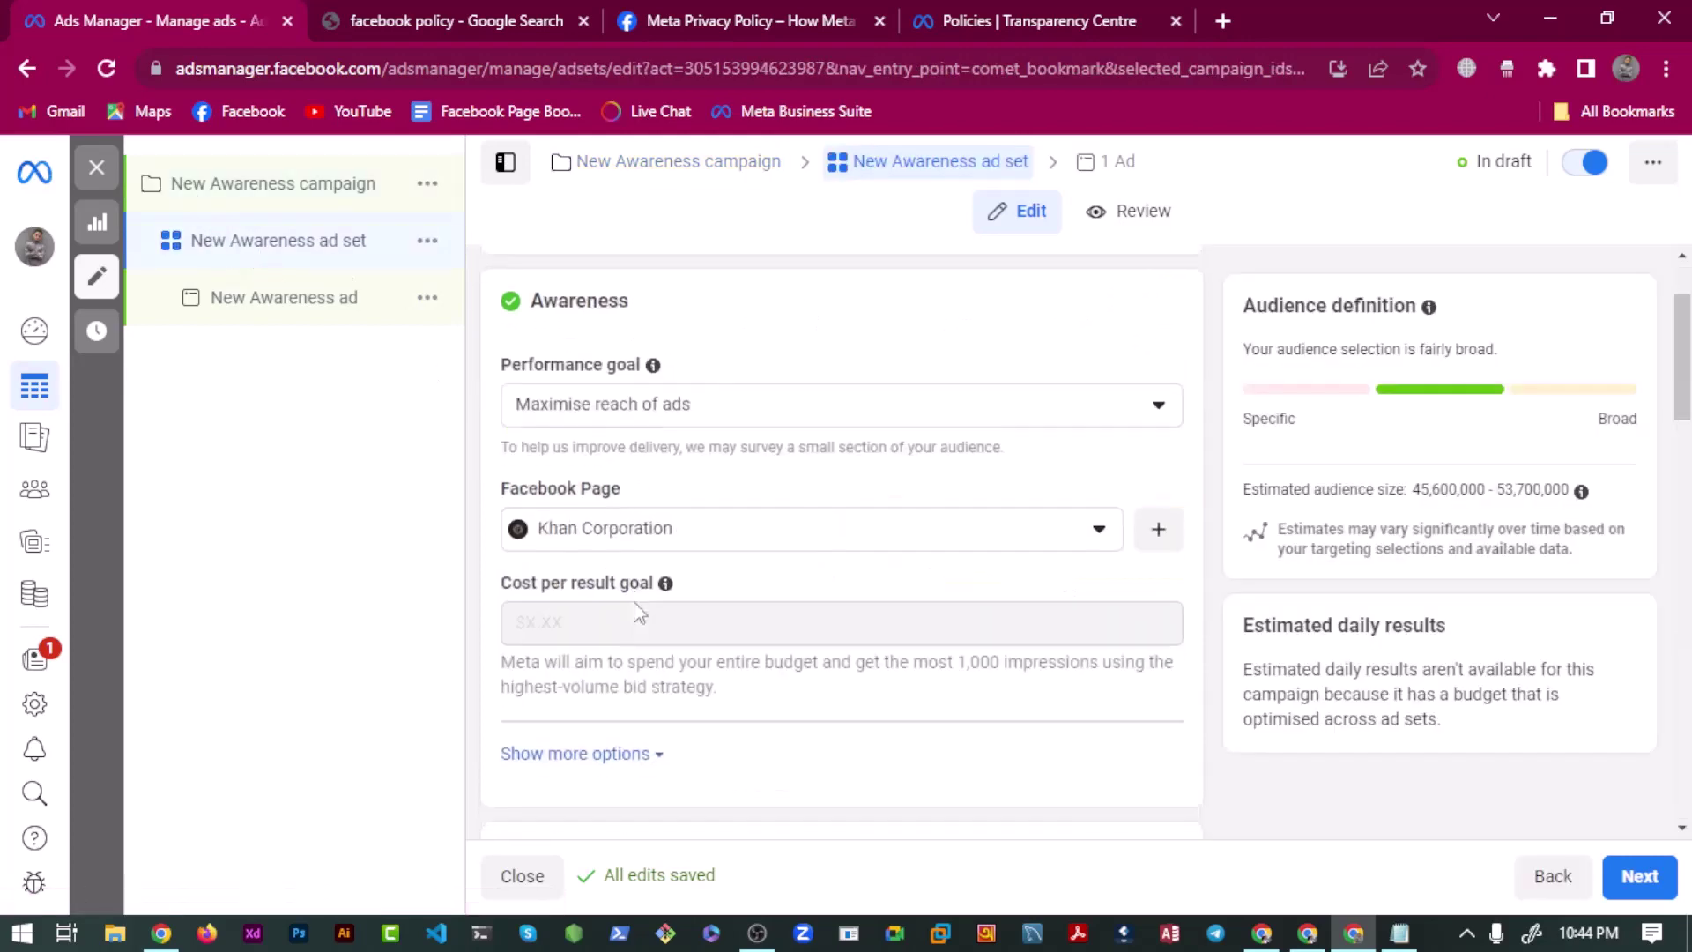
{"action": "scroll", "coordinate": [564, 525], "scroll_direction": "up", "scroll_amount": 3}
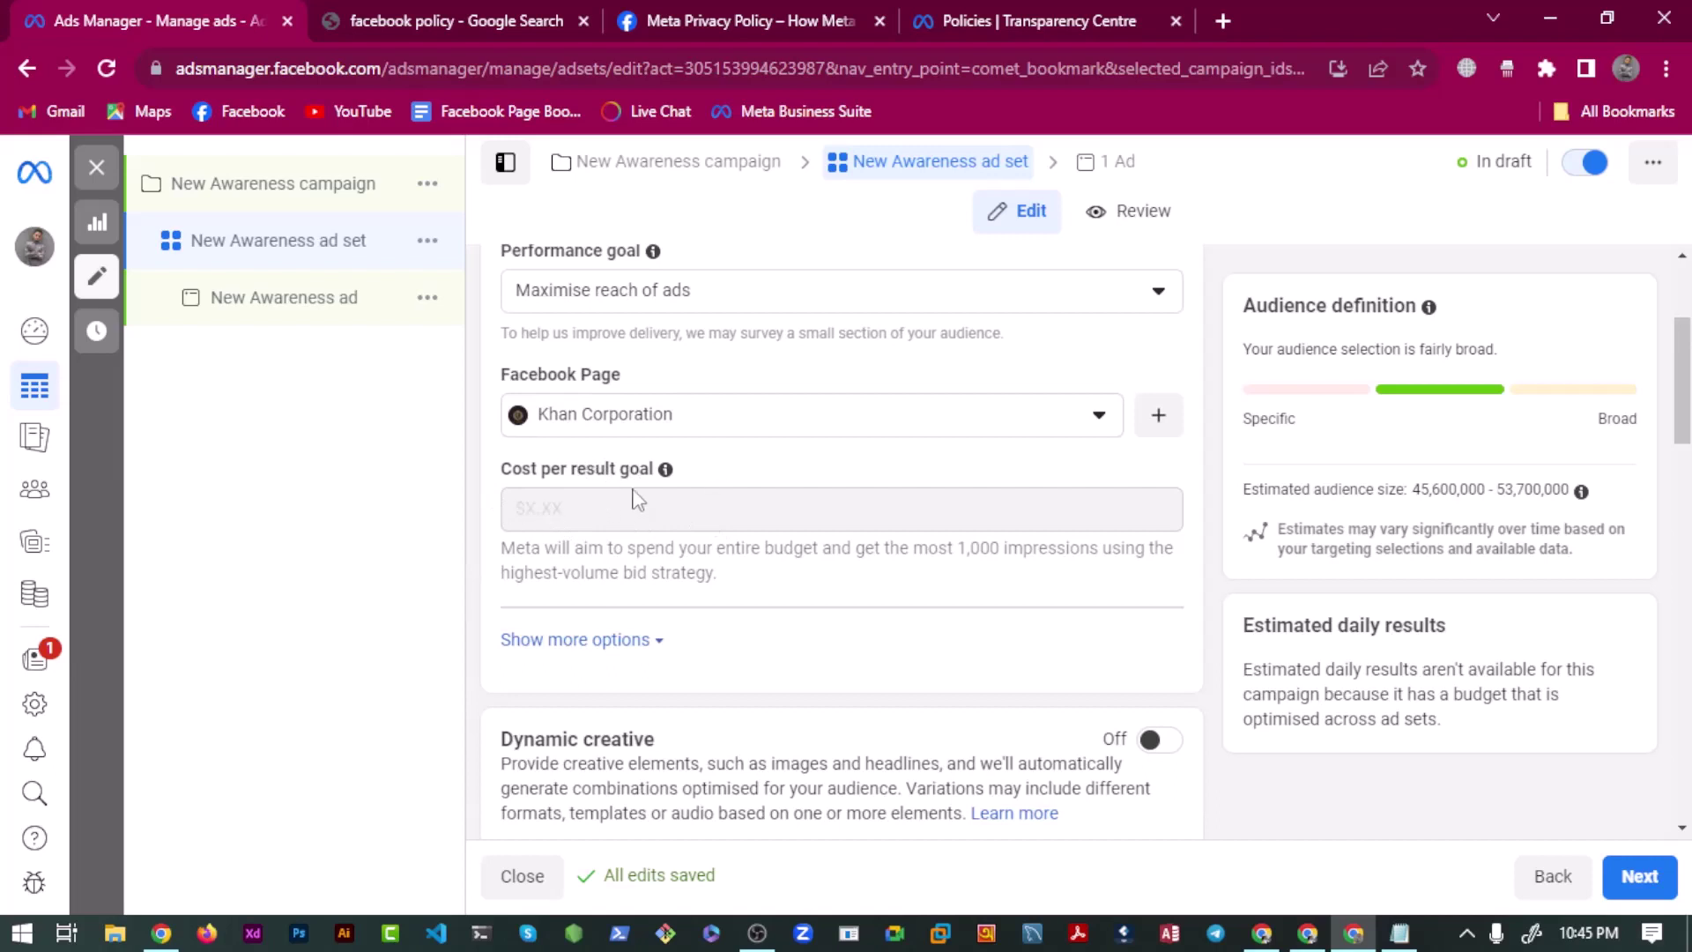
{"action": "mouse_move", "coordinate": [626, 514]}
{"action": "scroll", "coordinate": [490, 551], "scroll_direction": "down", "scroll_amount": 1}
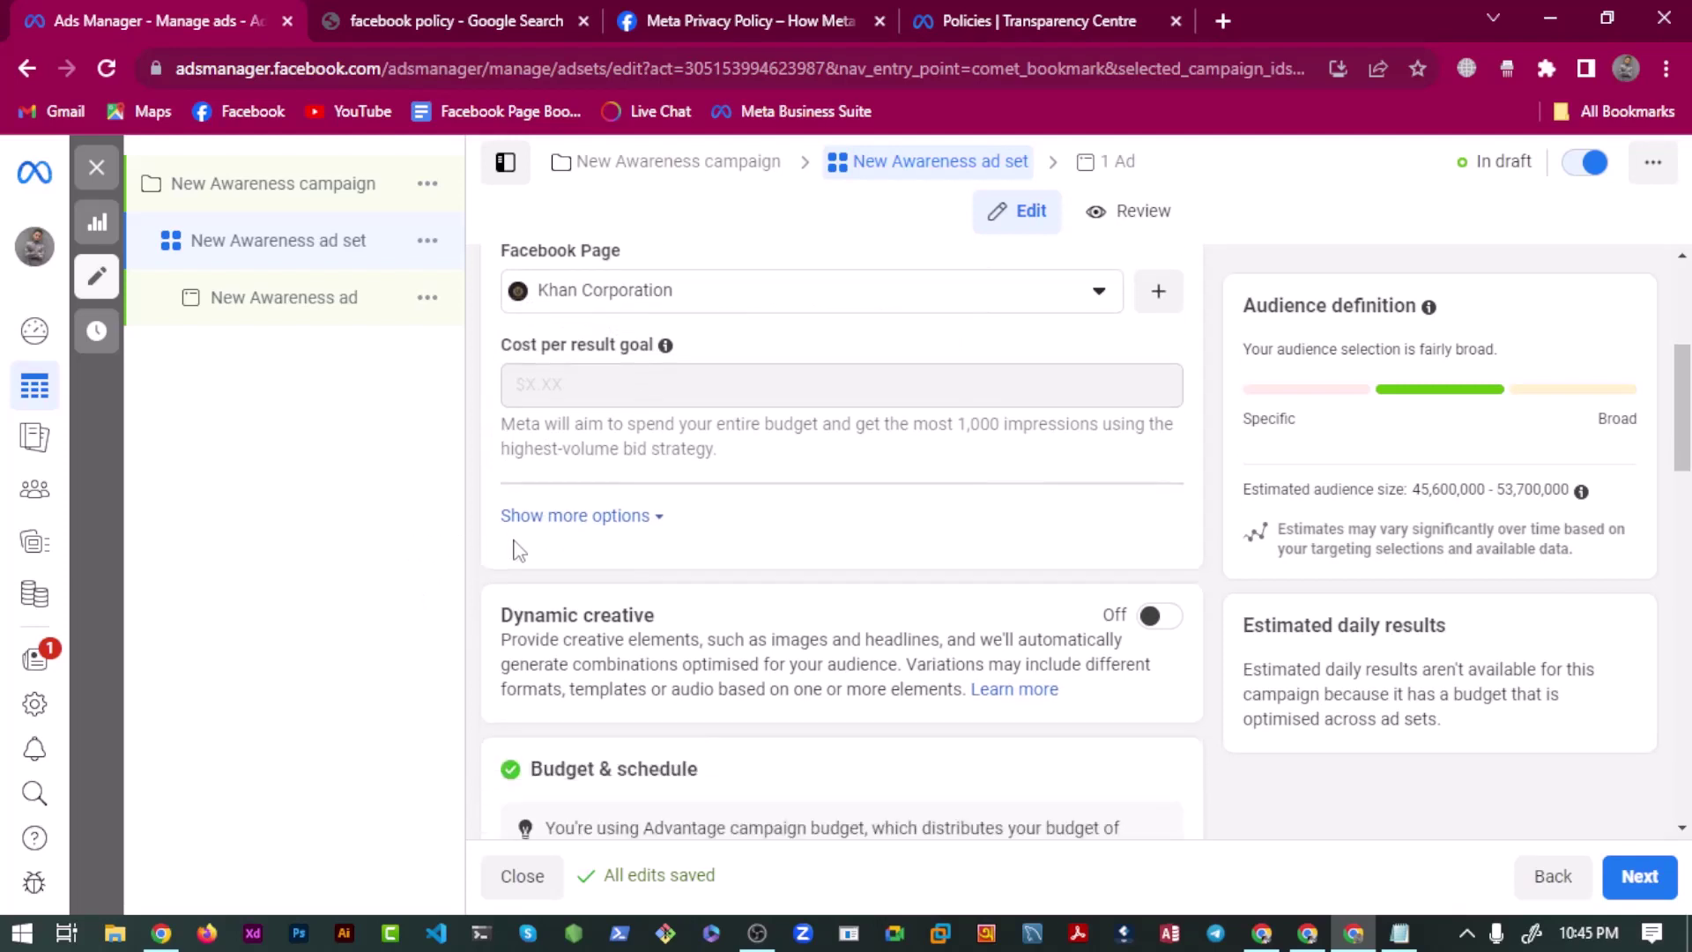
Try enabling a maximum daily spend limit for the ad set under Budget & schedule, and clear the option again.
{"action": "scroll", "coordinate": [526, 592], "scroll_direction": "down", "scroll_amount": 2}
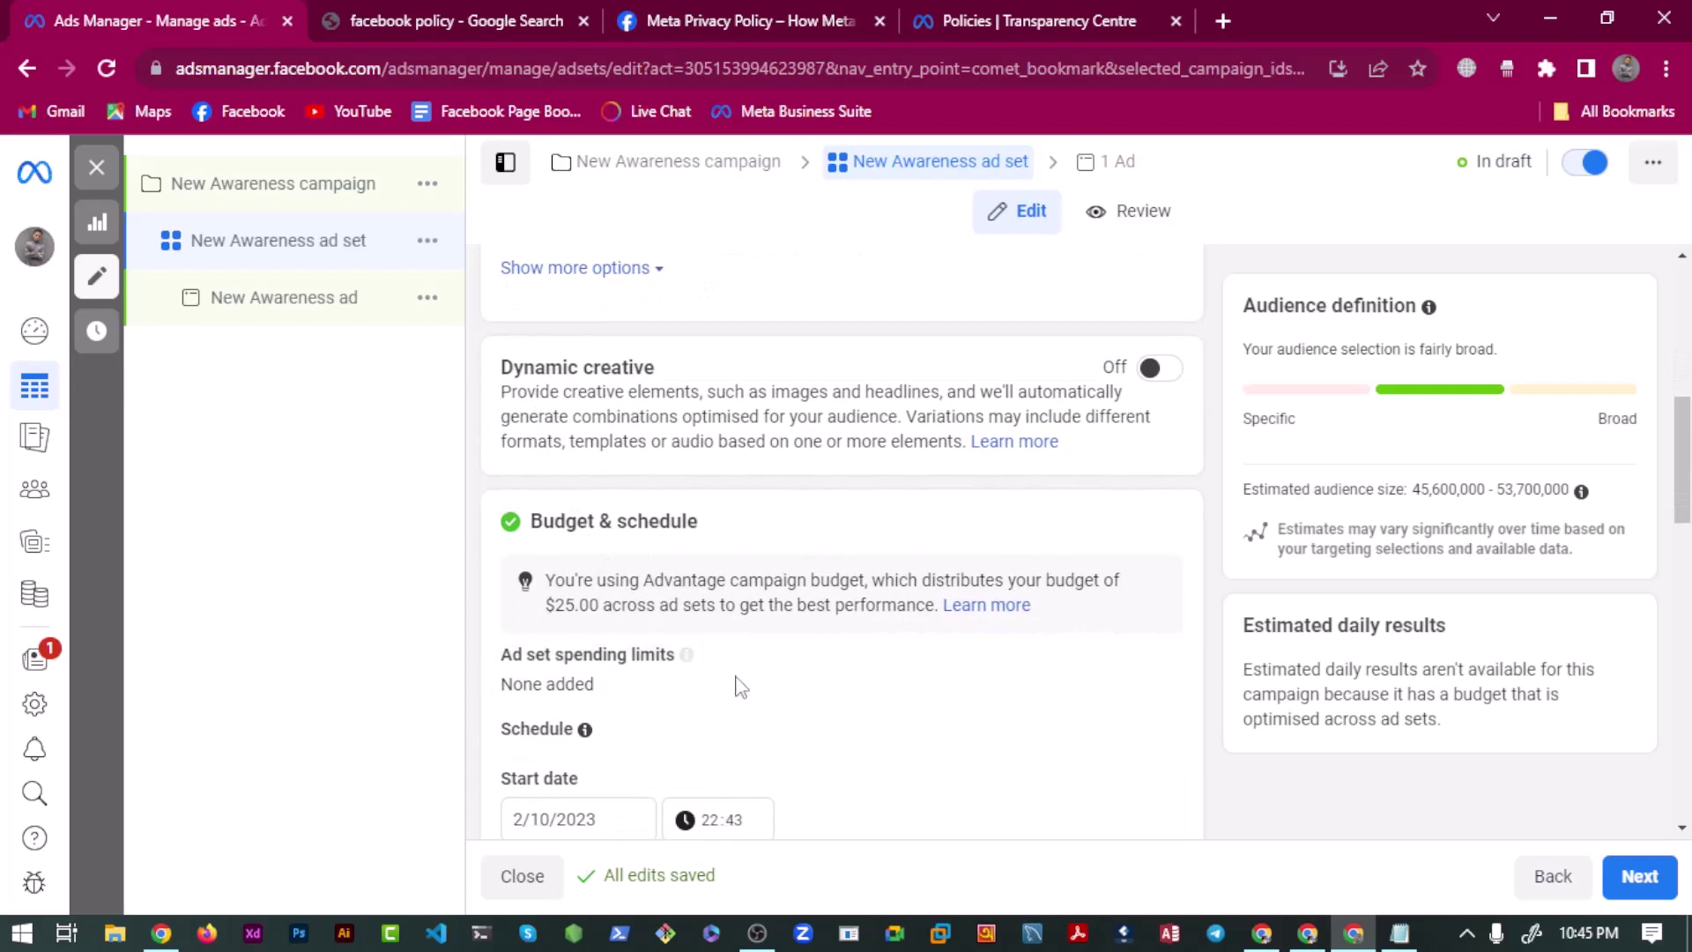
{"action": "scroll", "coordinate": [648, 487], "scroll_direction": "down", "scroll_amount": 1}
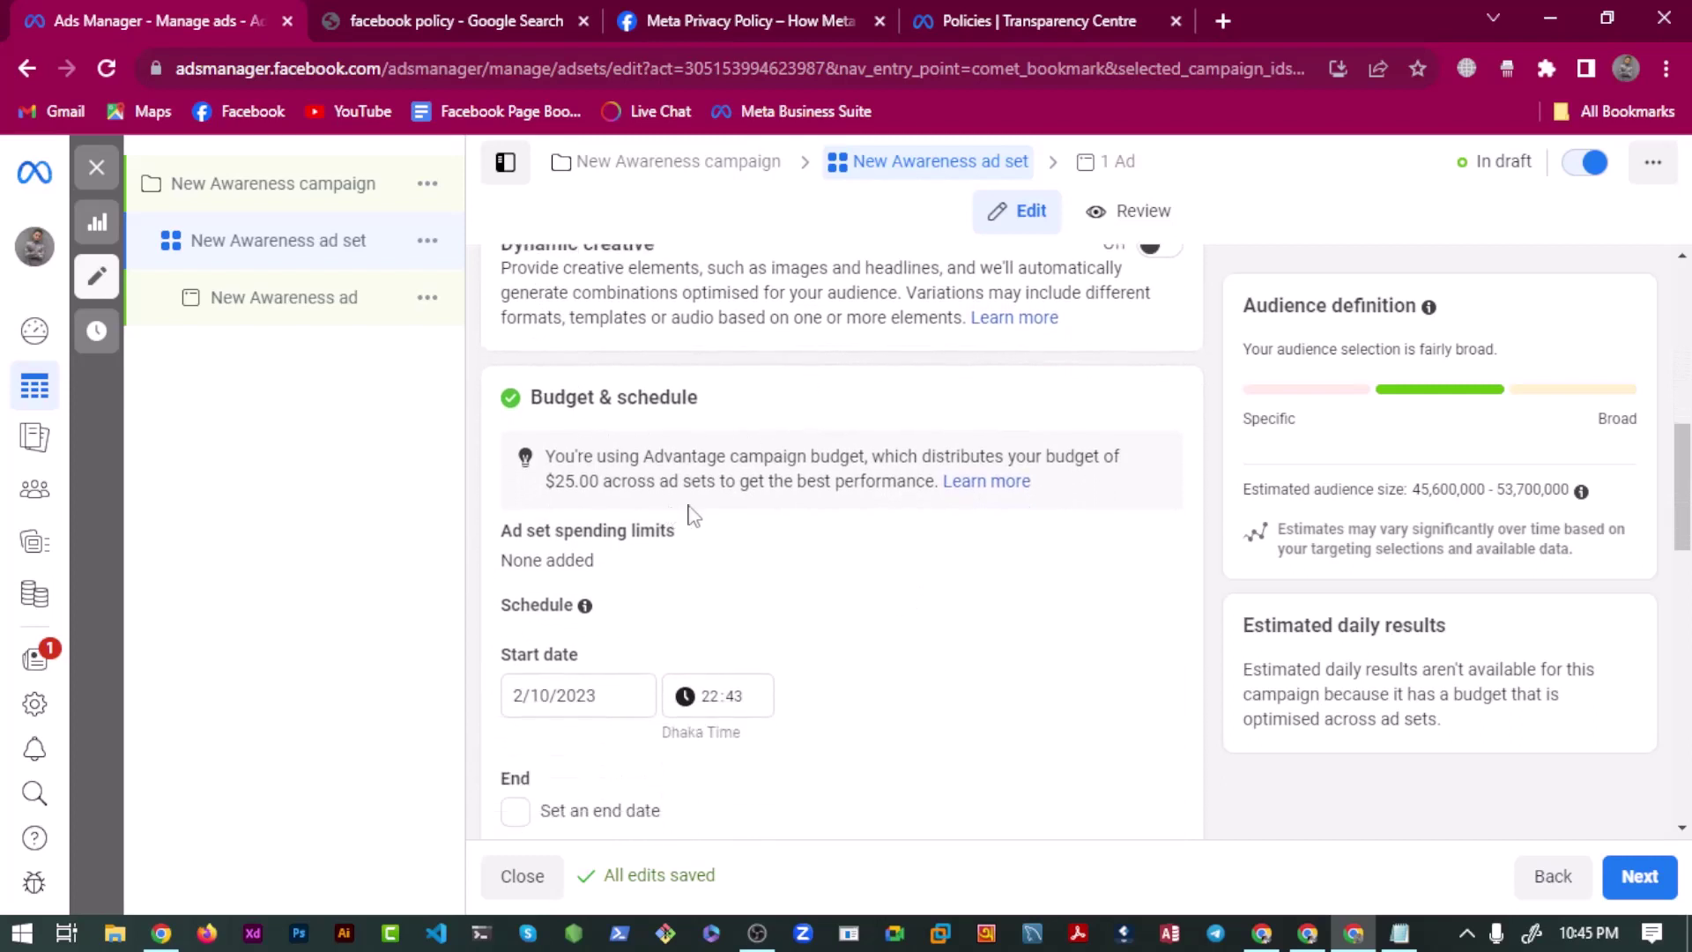
{"action": "scroll", "coordinate": [657, 476], "scroll_direction": "down", "scroll_amount": 1}
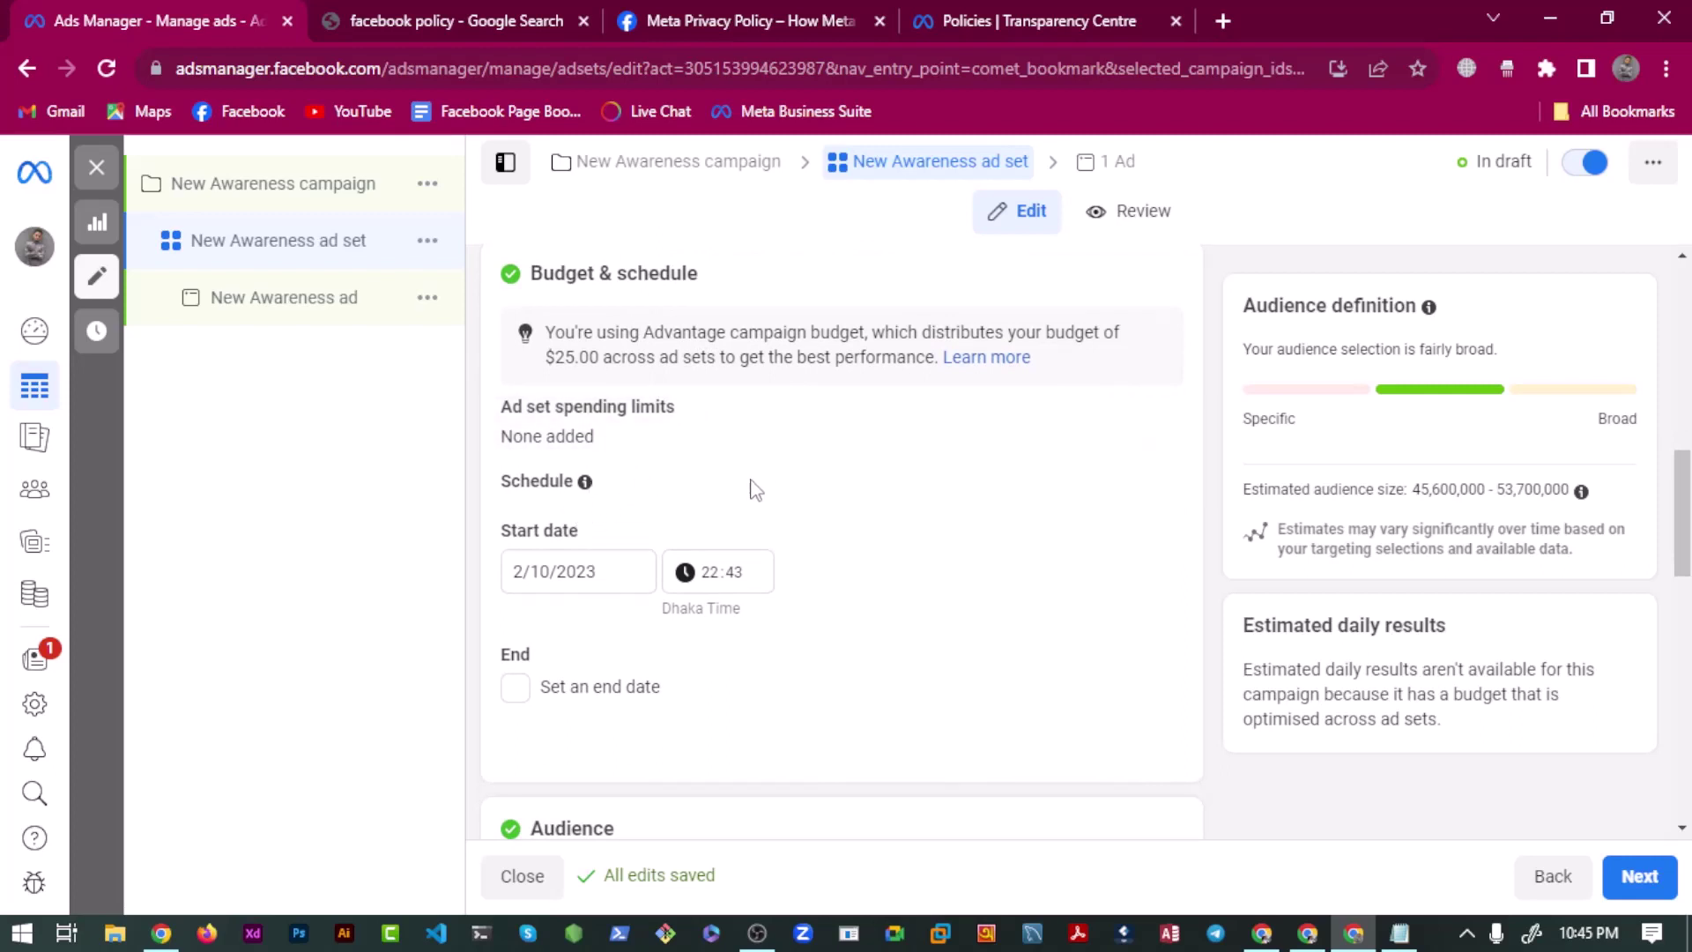
{"action": "left_click", "coordinate": [1132, 417]}
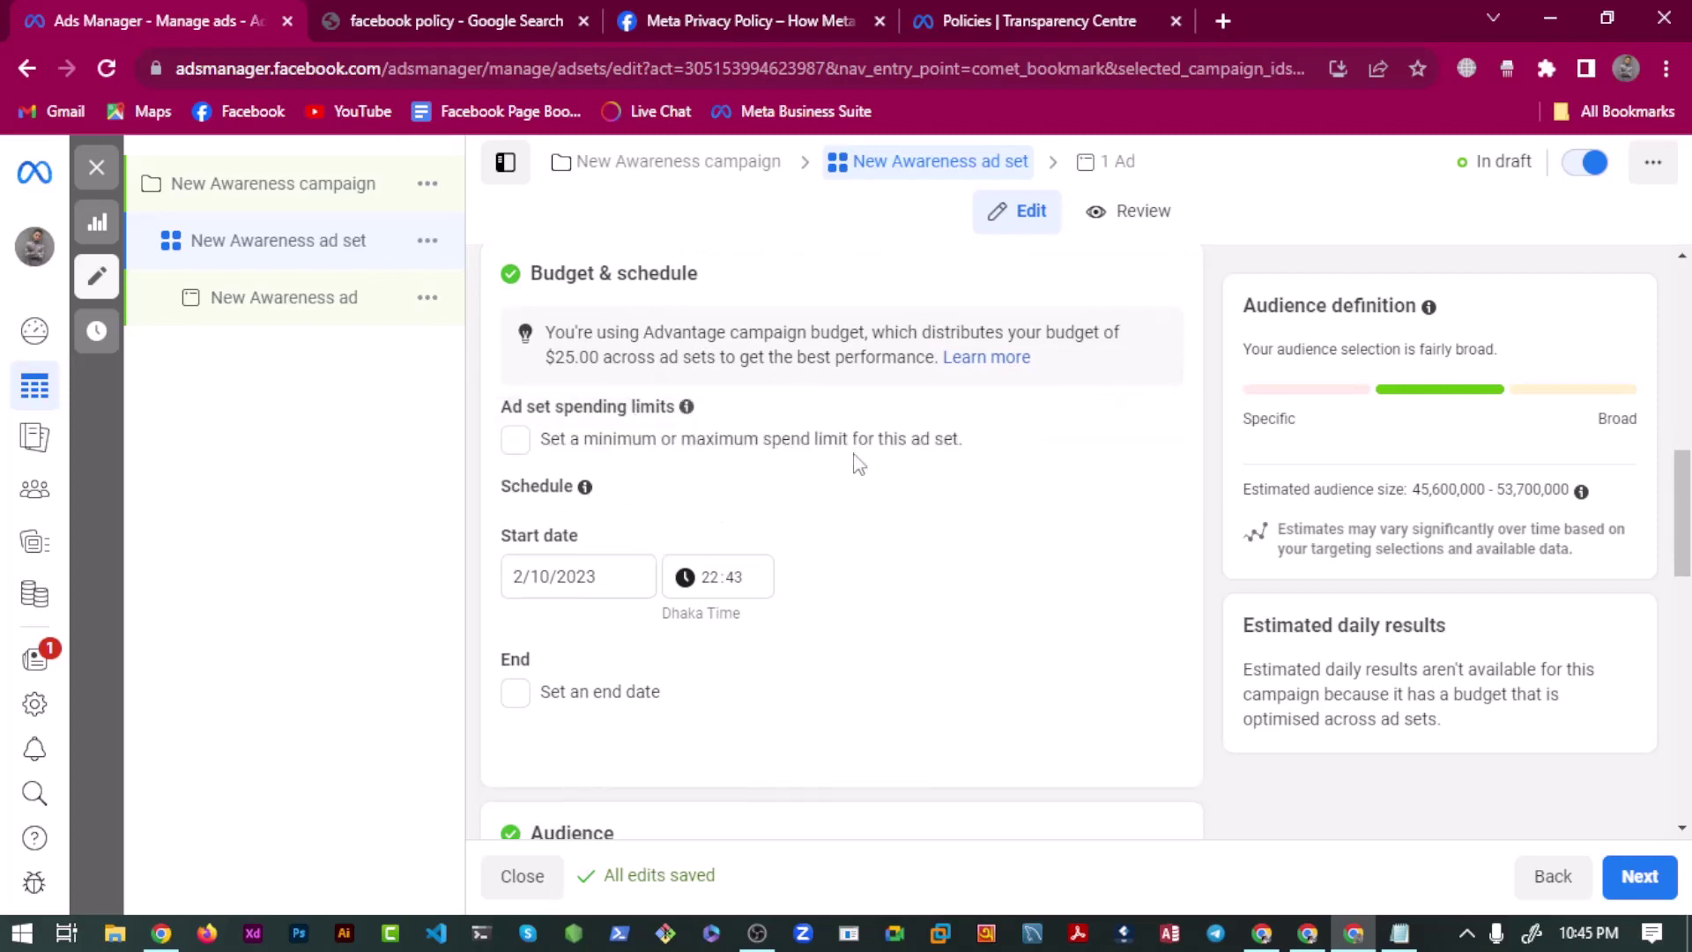
{"action": "left_click", "coordinate": [705, 446]}
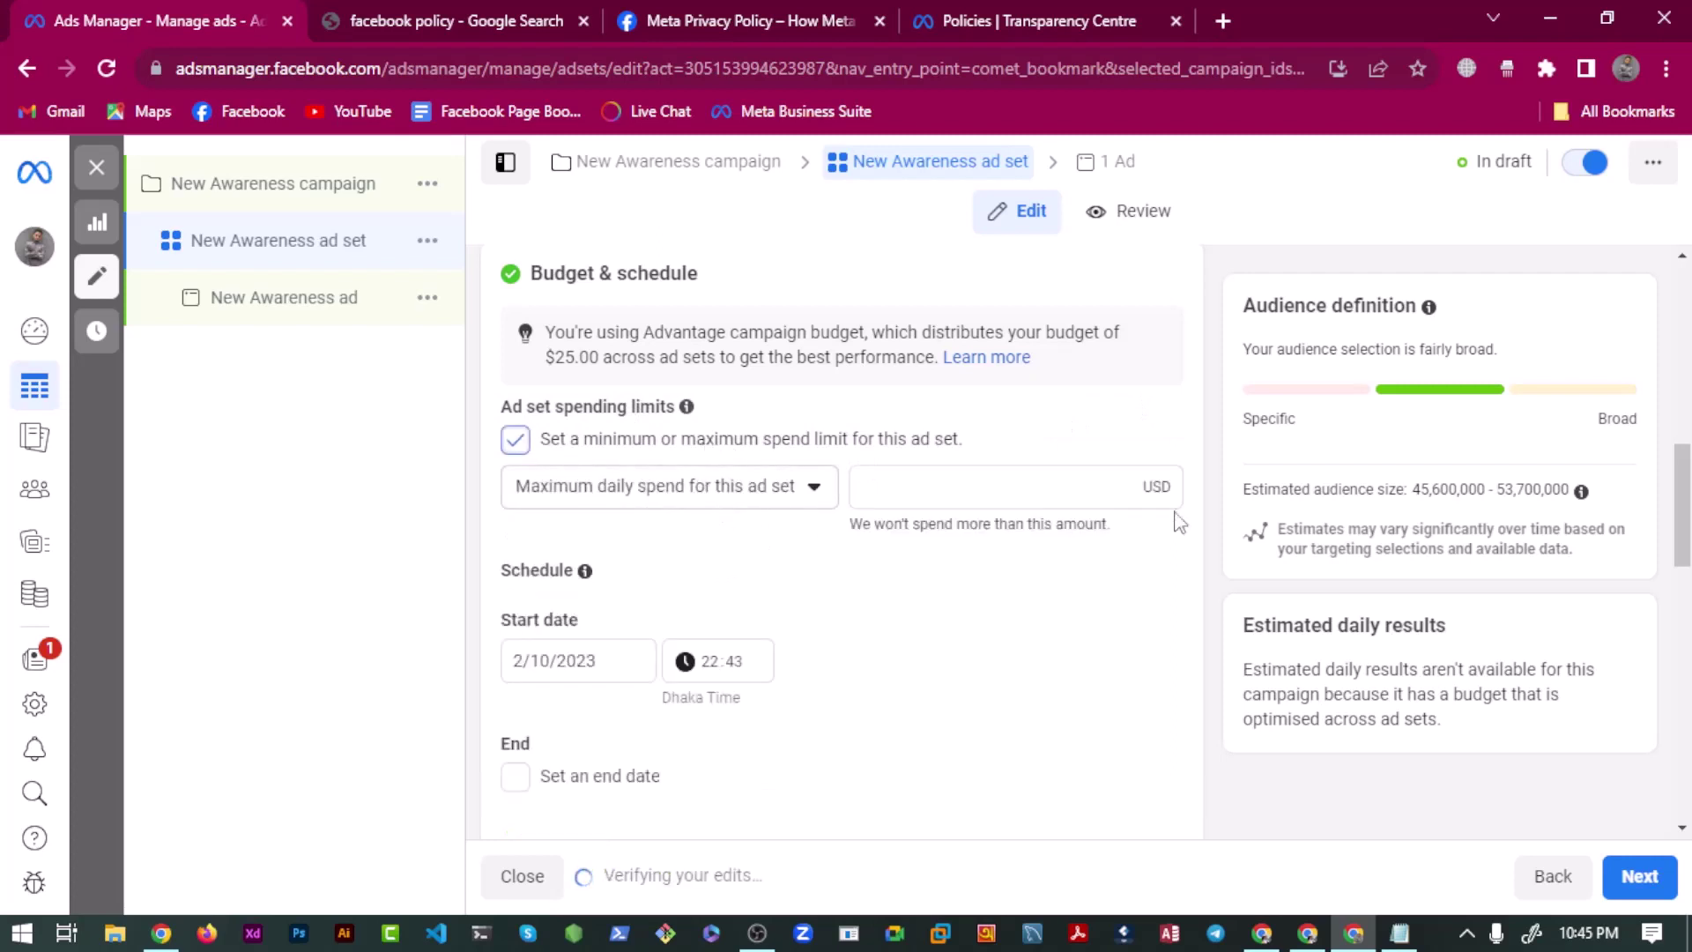
{"action": "left_click", "coordinate": [898, 482]}
{"action": "left_click", "coordinate": [515, 439]}
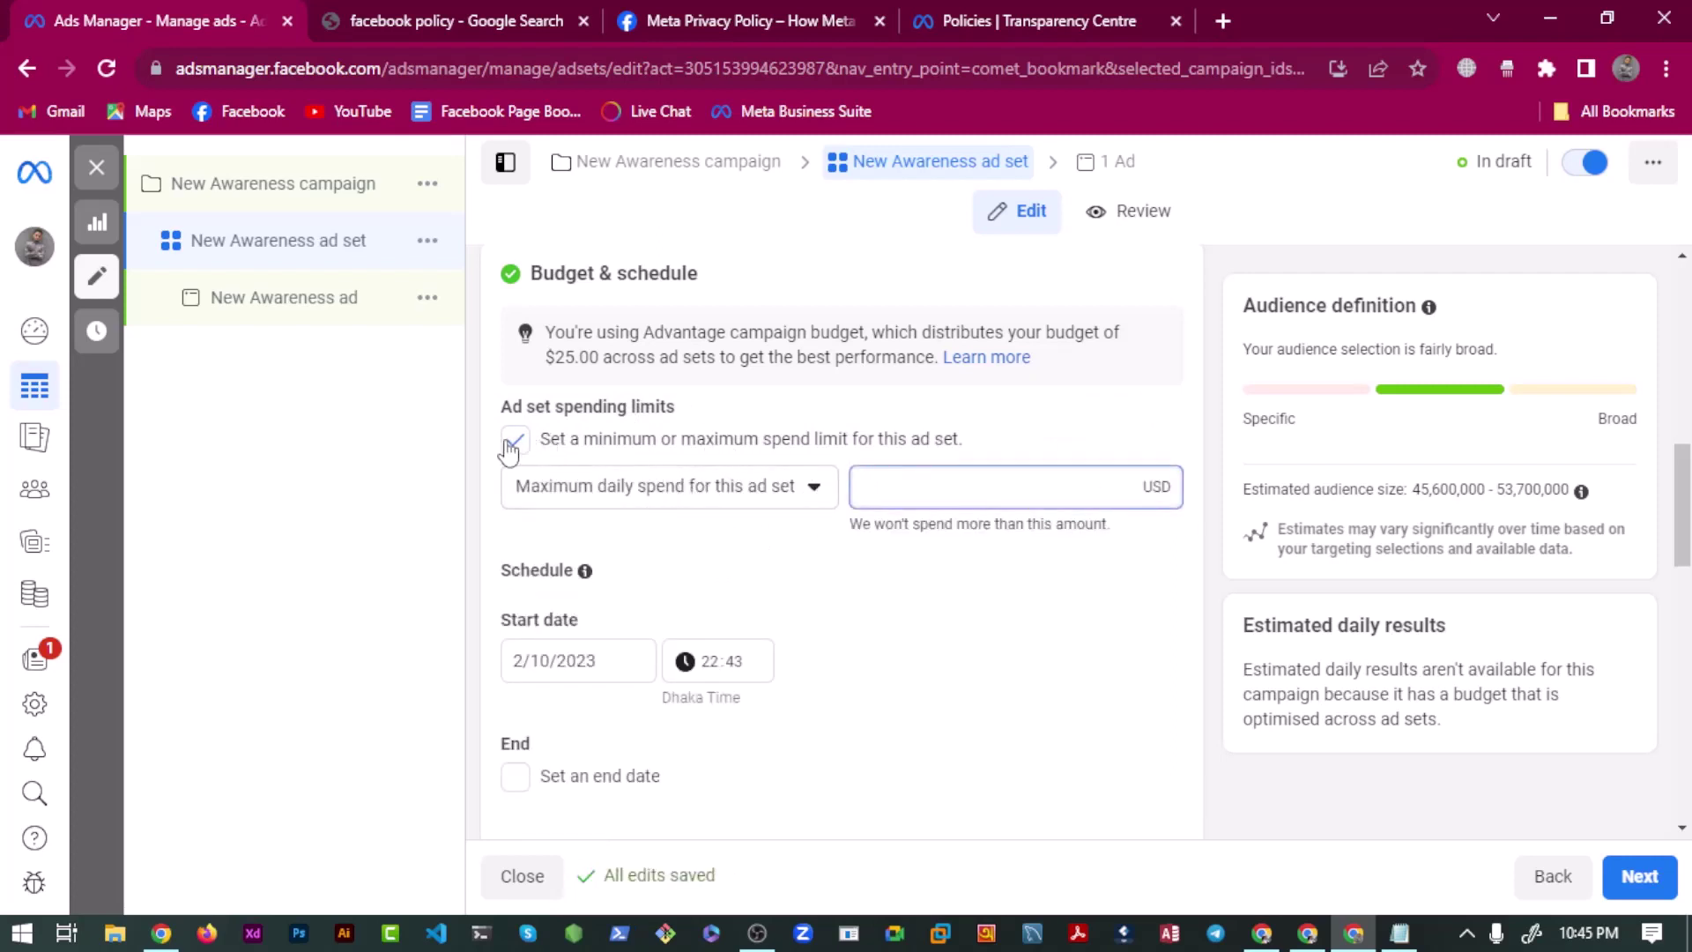
Examine the ad set's audience settings, including custom audiences, locations, age, gender, detailed targeting and languages.
{"action": "scroll", "coordinate": [705, 465], "scroll_direction": "down", "scroll_amount": 5}
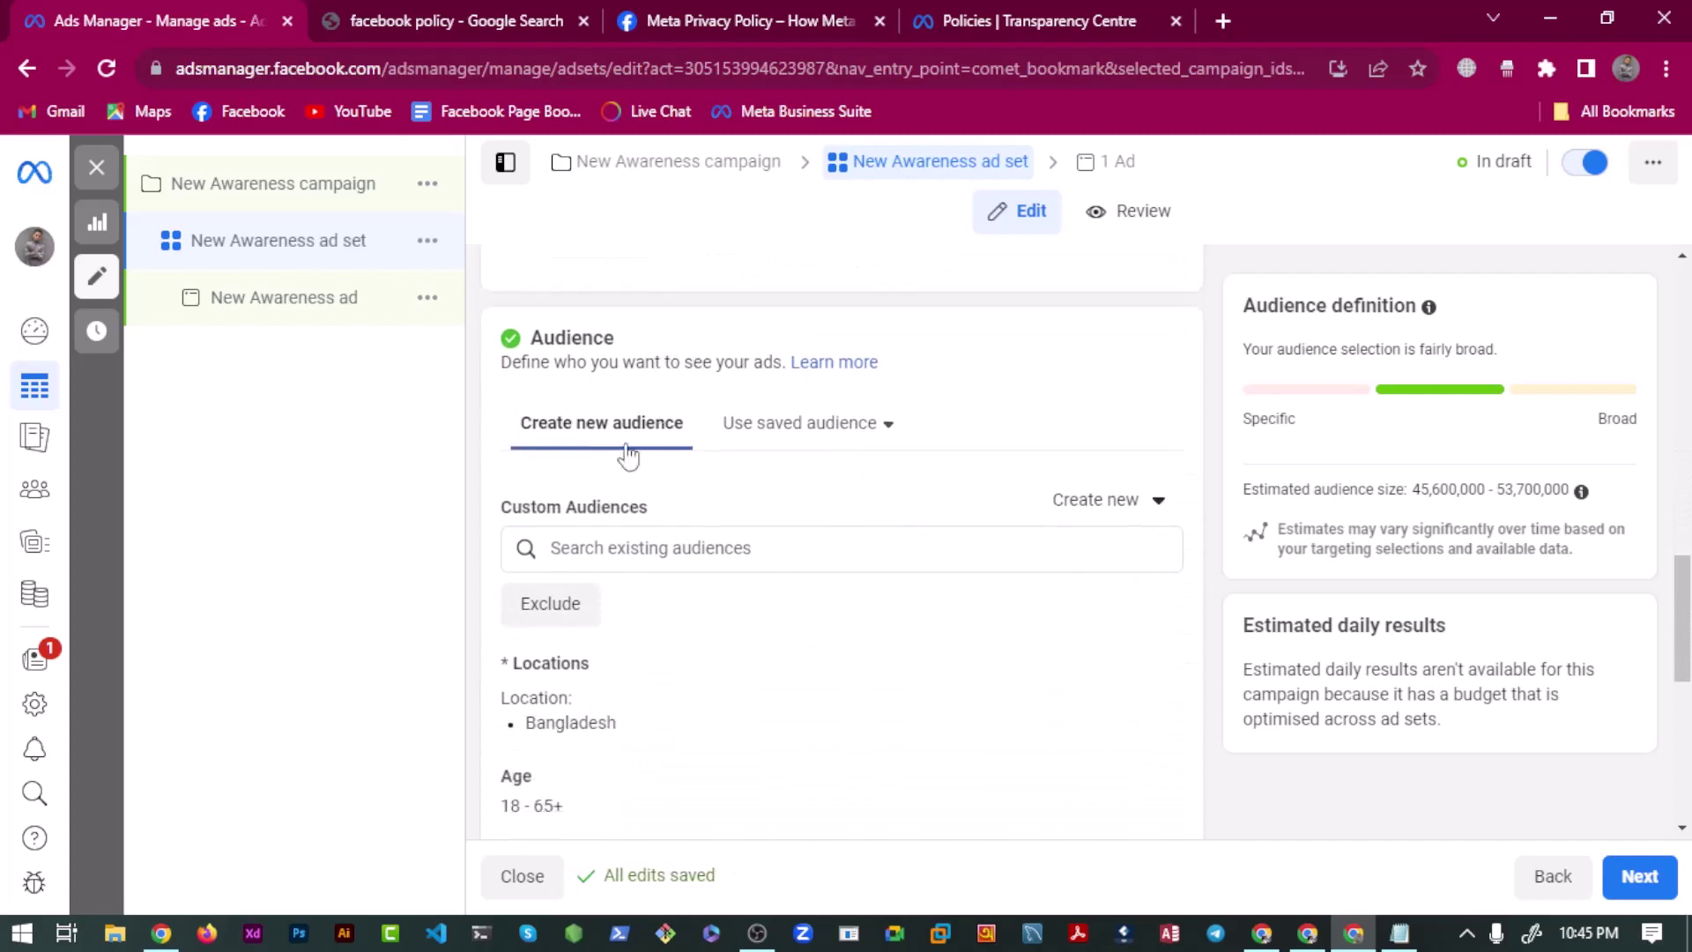
{"action": "scroll", "coordinate": [612, 589], "scroll_direction": "down", "scroll_amount": 3}
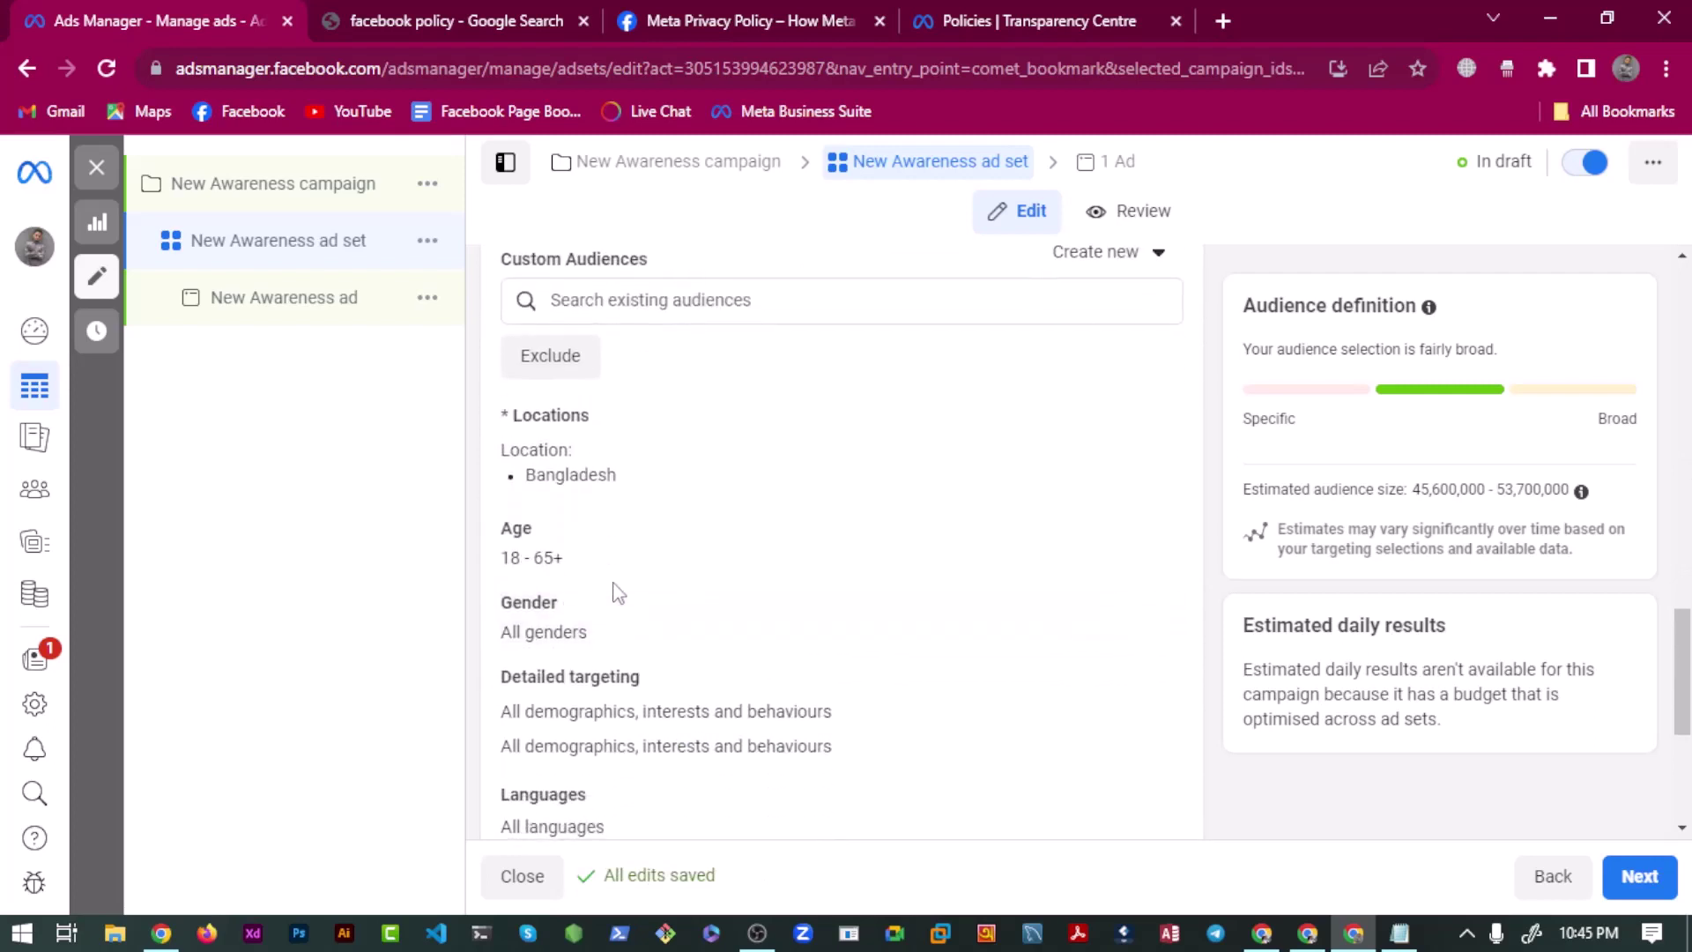
{"action": "scroll", "coordinate": [611, 465], "scroll_direction": "up", "scroll_amount": 2}
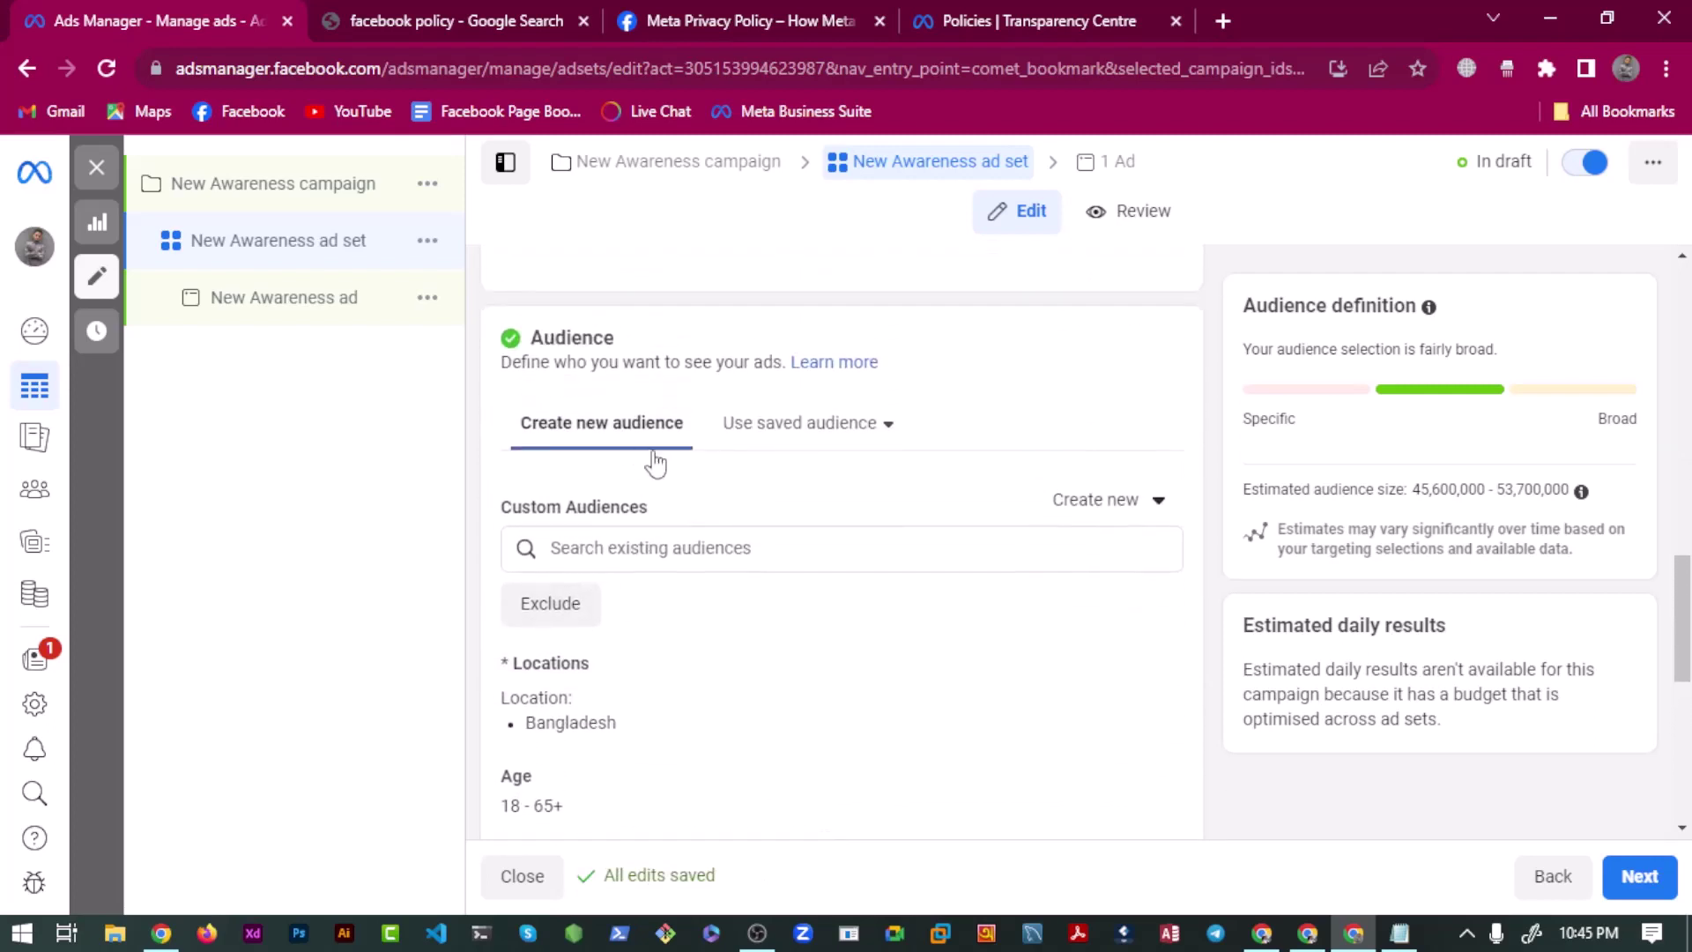
{"action": "scroll", "coordinate": [653, 461], "scroll_direction": "down", "scroll_amount": 1}
{"action": "scroll", "coordinate": [564, 467], "scroll_direction": "down", "scroll_amount": 1}
{"action": "scroll", "coordinate": [604, 442], "scroll_direction": "up", "scroll_amount": 1}
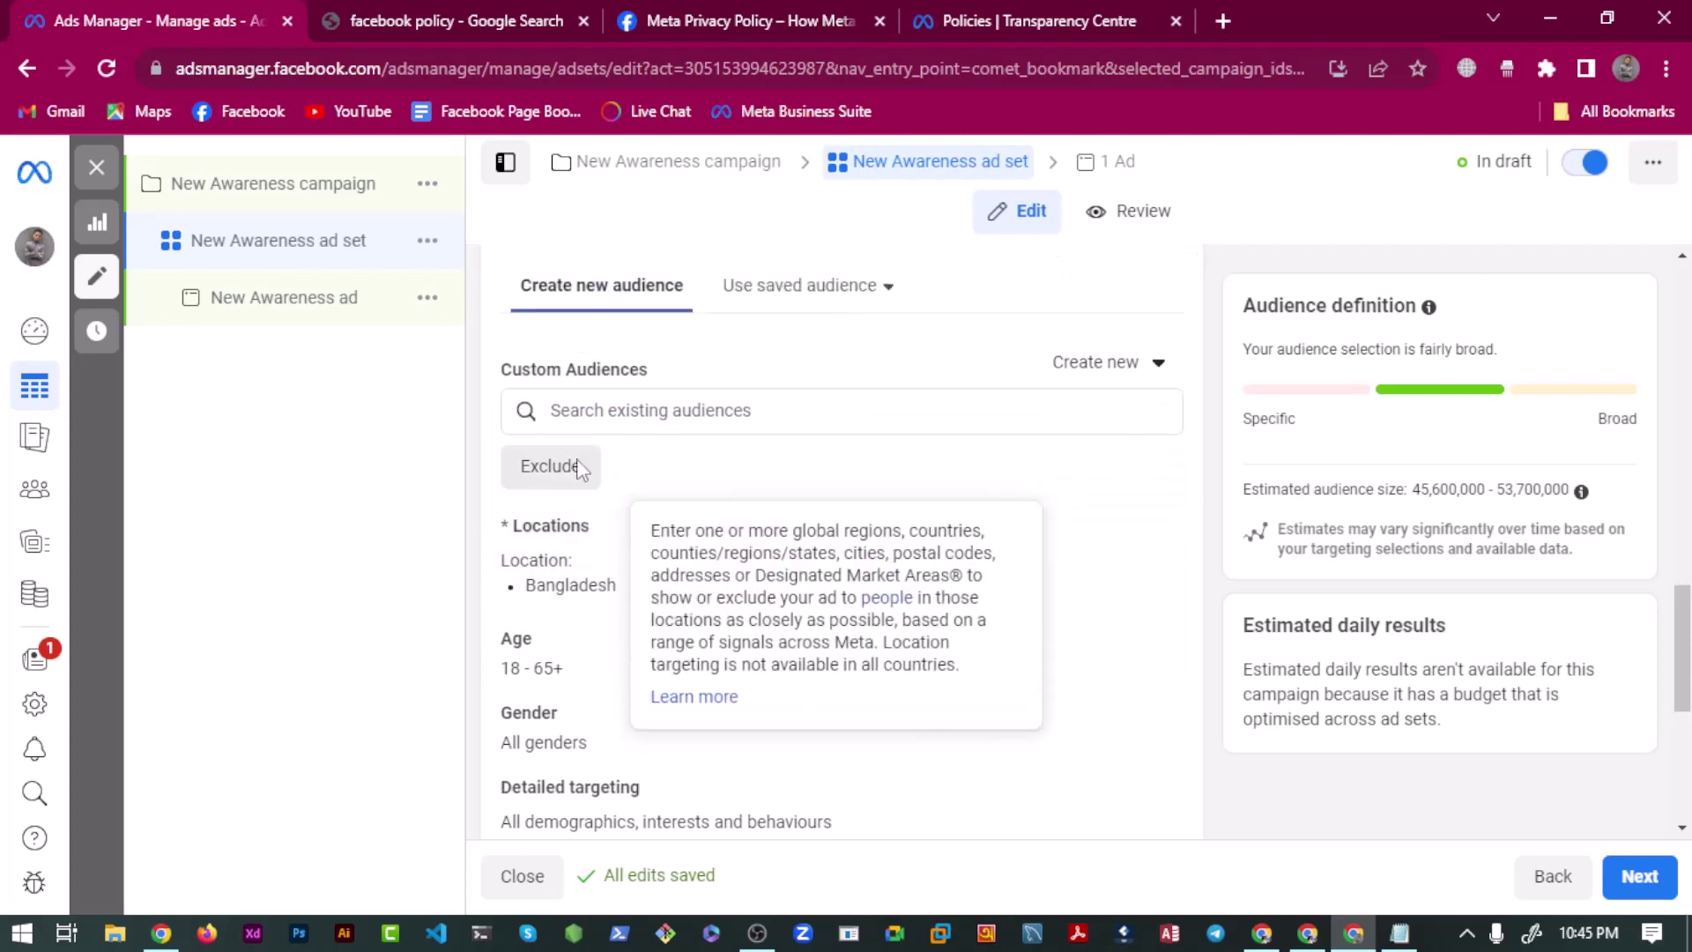
{"action": "scroll", "coordinate": [605, 578], "scroll_direction": "down", "scroll_amount": 3}
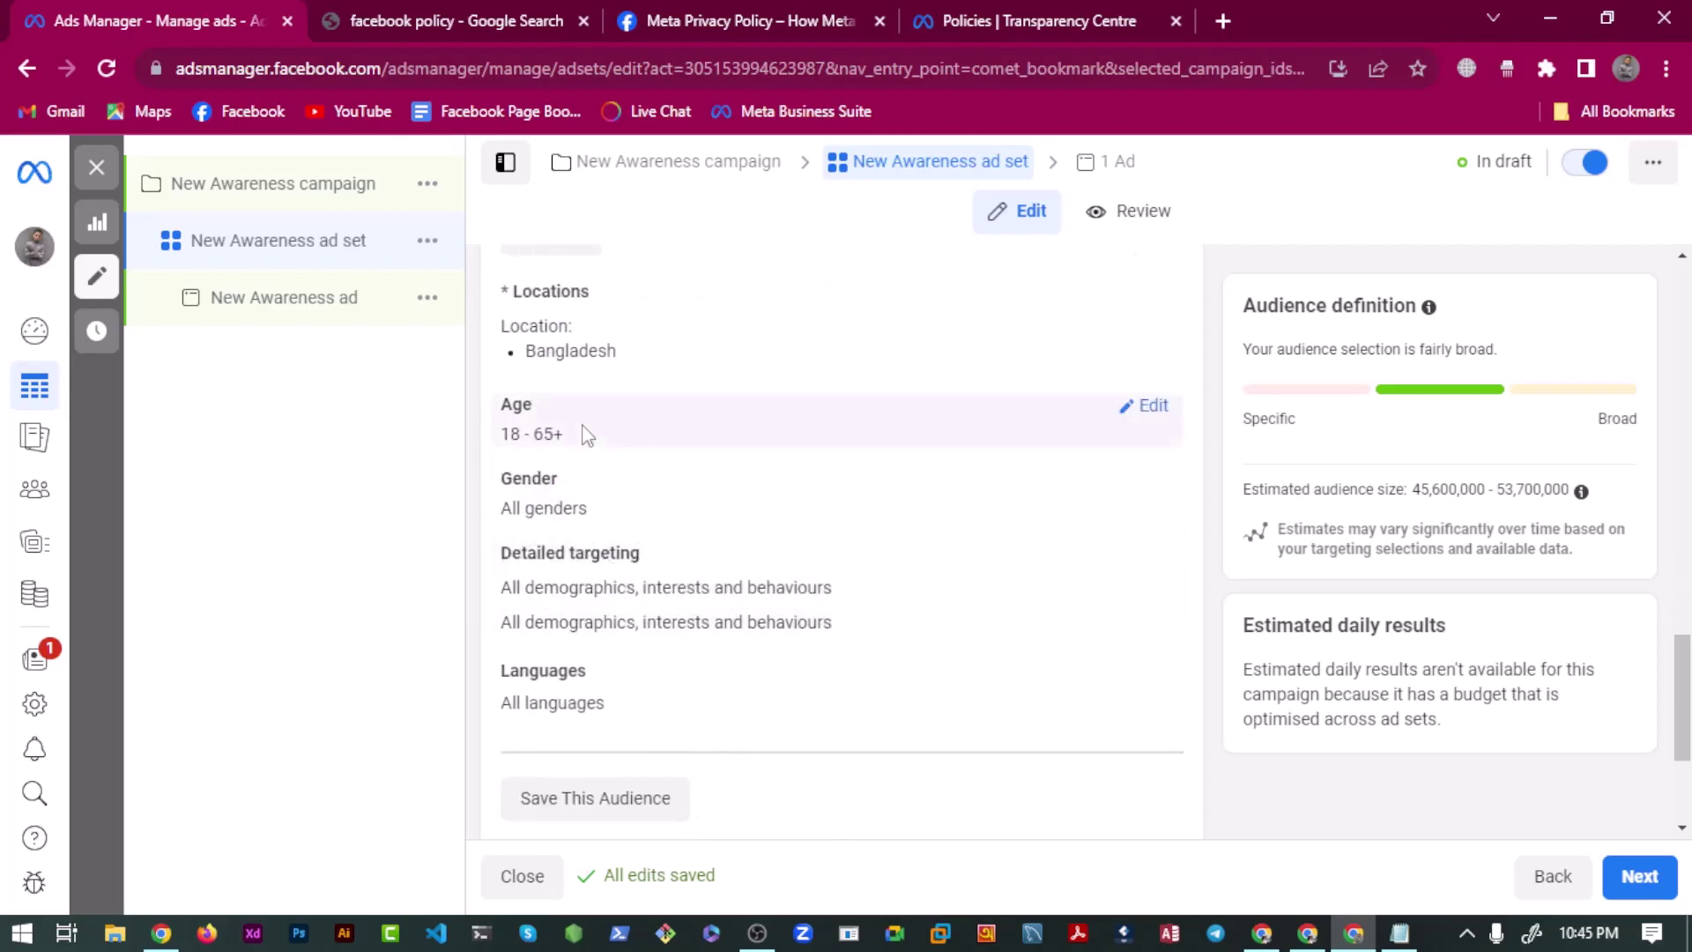
{"action": "scroll", "coordinate": [656, 435], "scroll_direction": "down", "scroll_amount": 1}
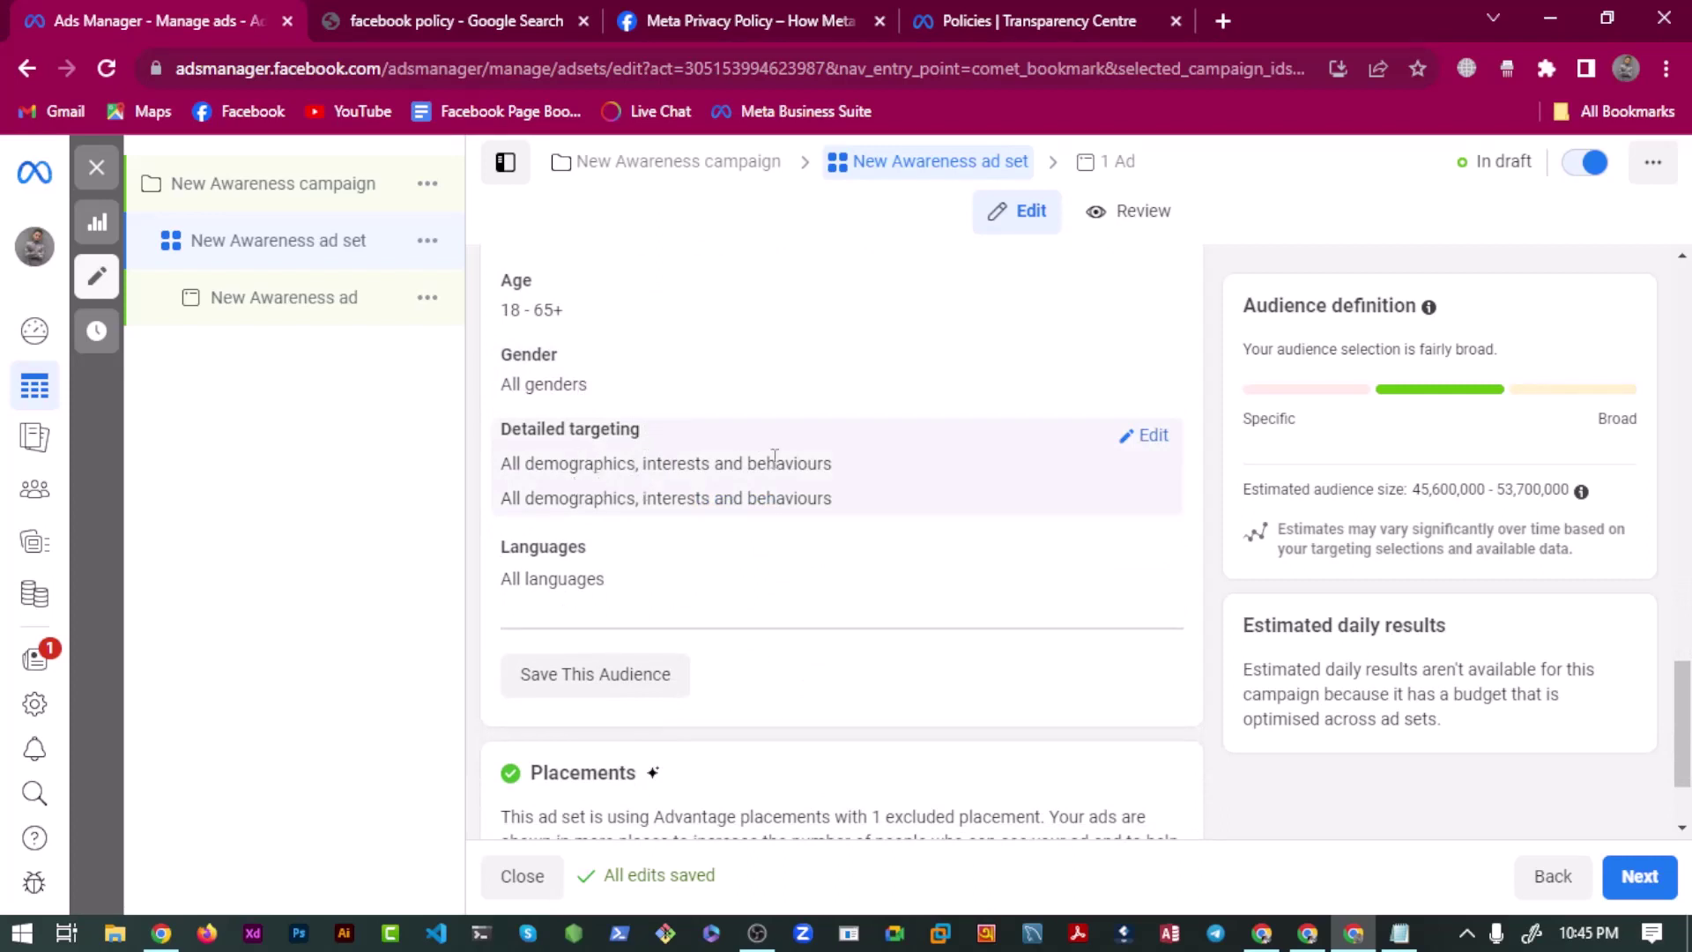
Open the audience's detailed targeting for editing and browse its demographics, interests and behaviours categories.
{"action": "left_click", "coordinate": [1145, 438]}
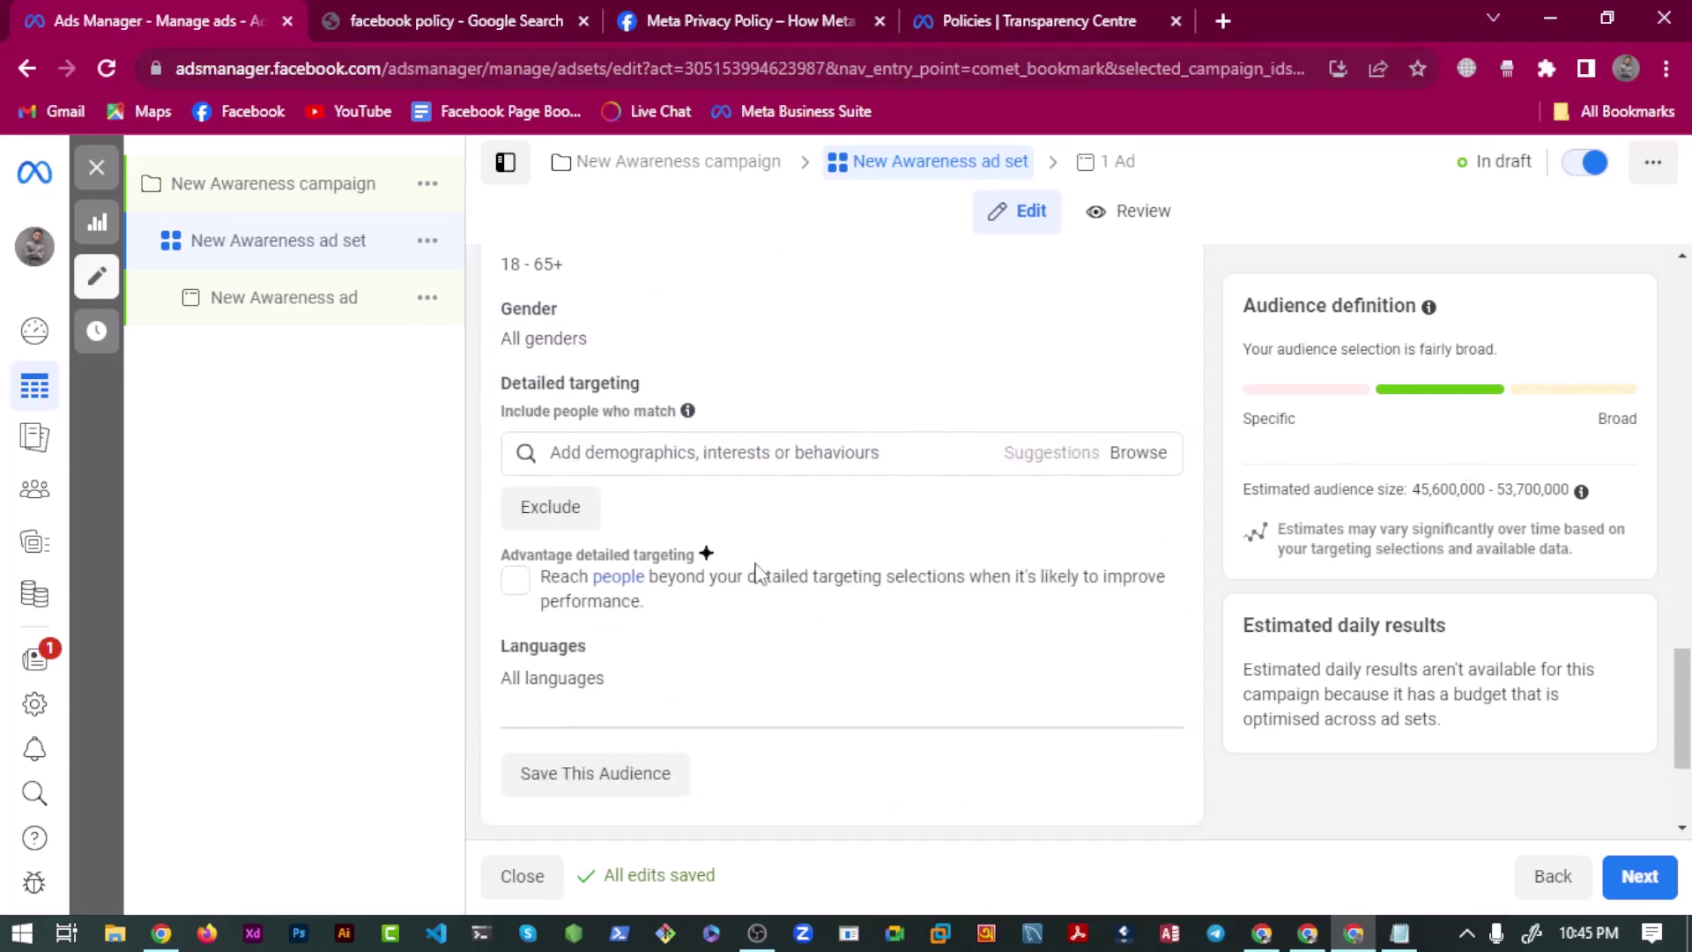
{"action": "scroll", "coordinate": [755, 573], "scroll_direction": "down", "scroll_amount": 1}
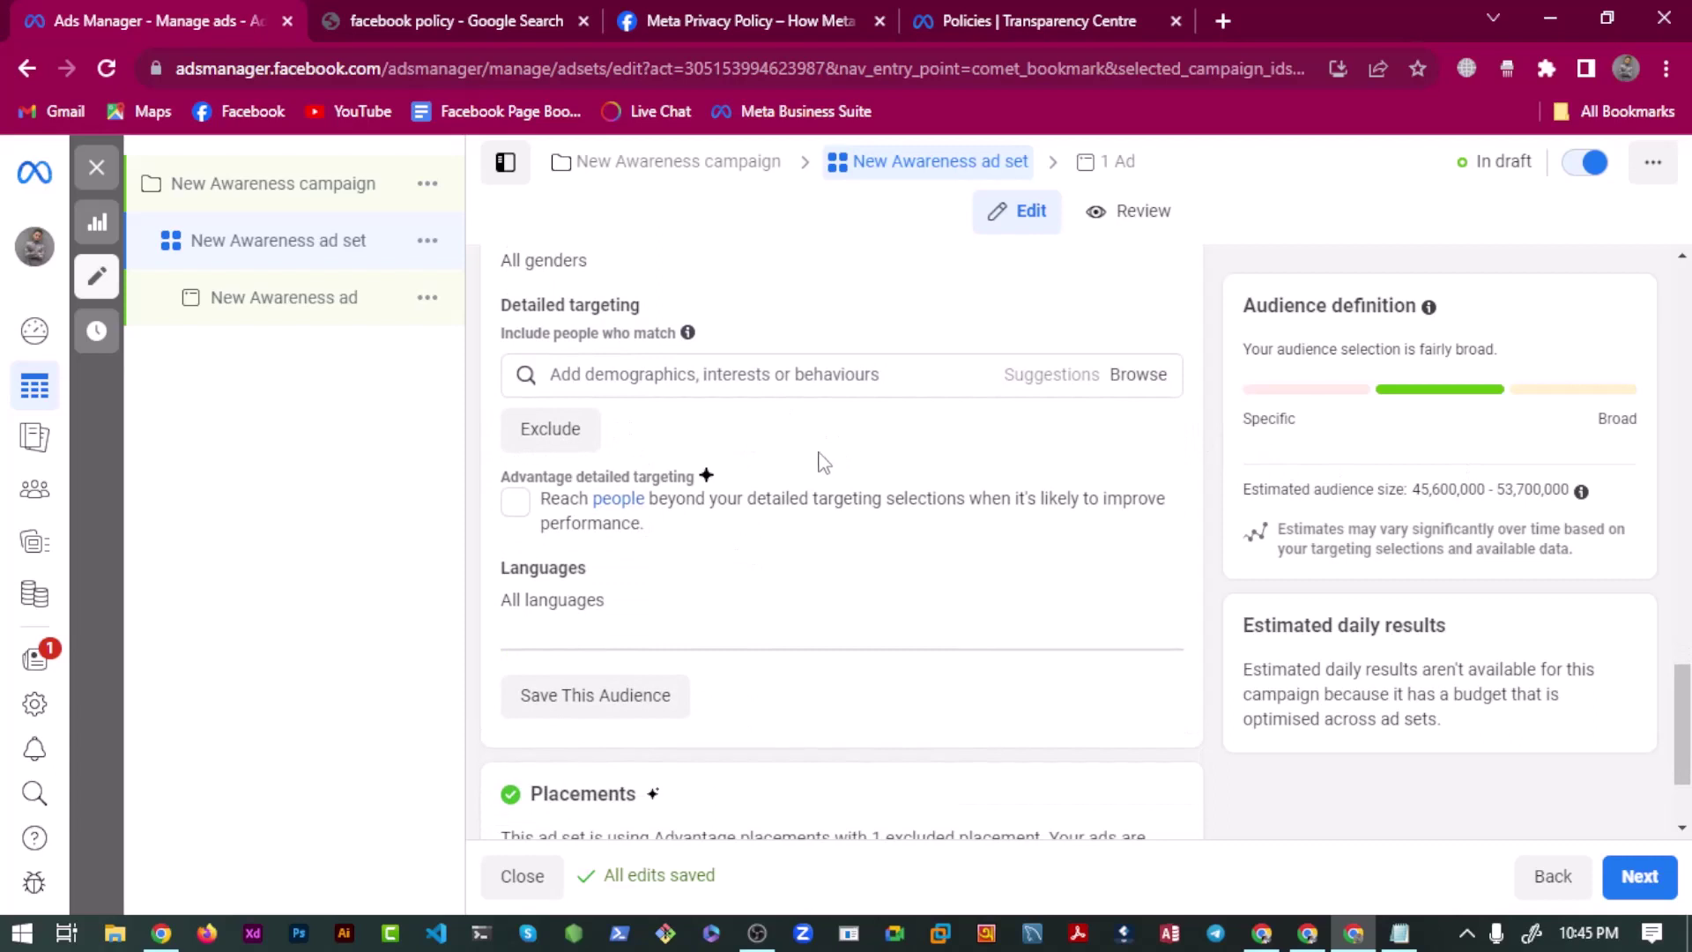
{"action": "scroll", "coordinate": [643, 483], "scroll_direction": "up", "scroll_amount": 2}
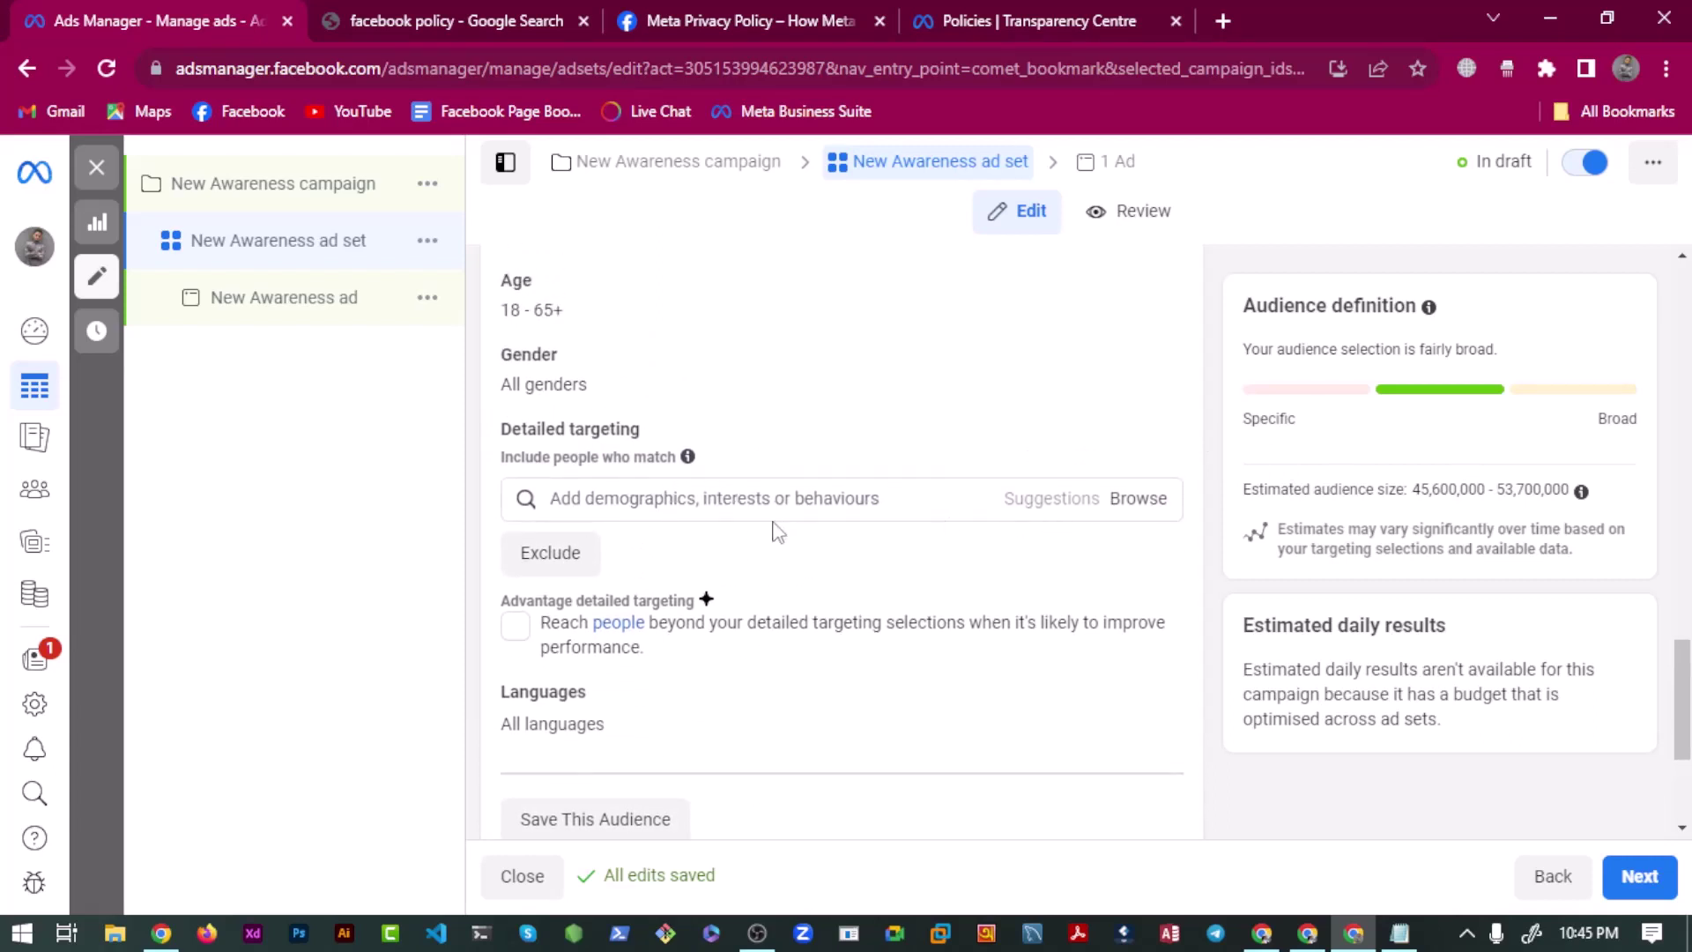
{"action": "left_click", "coordinate": [1137, 498]}
{"action": "scroll", "coordinate": [838, 499], "scroll_direction": "down", "scroll_amount": 2}
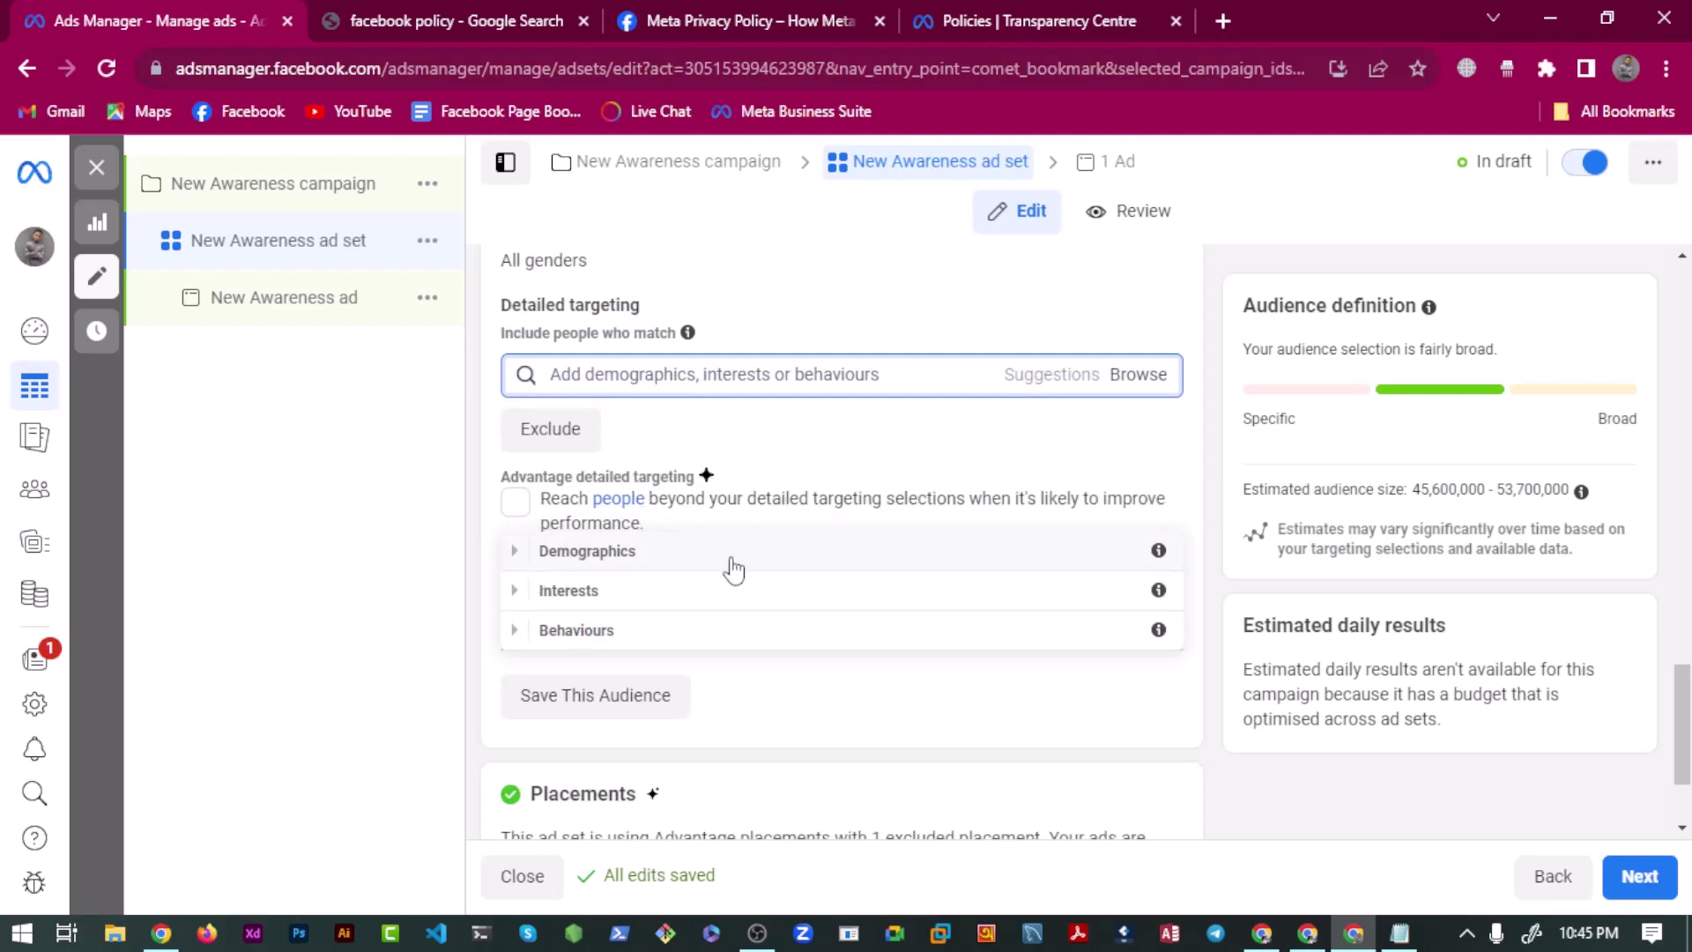
{"action": "left_click", "coordinate": [776, 438]}
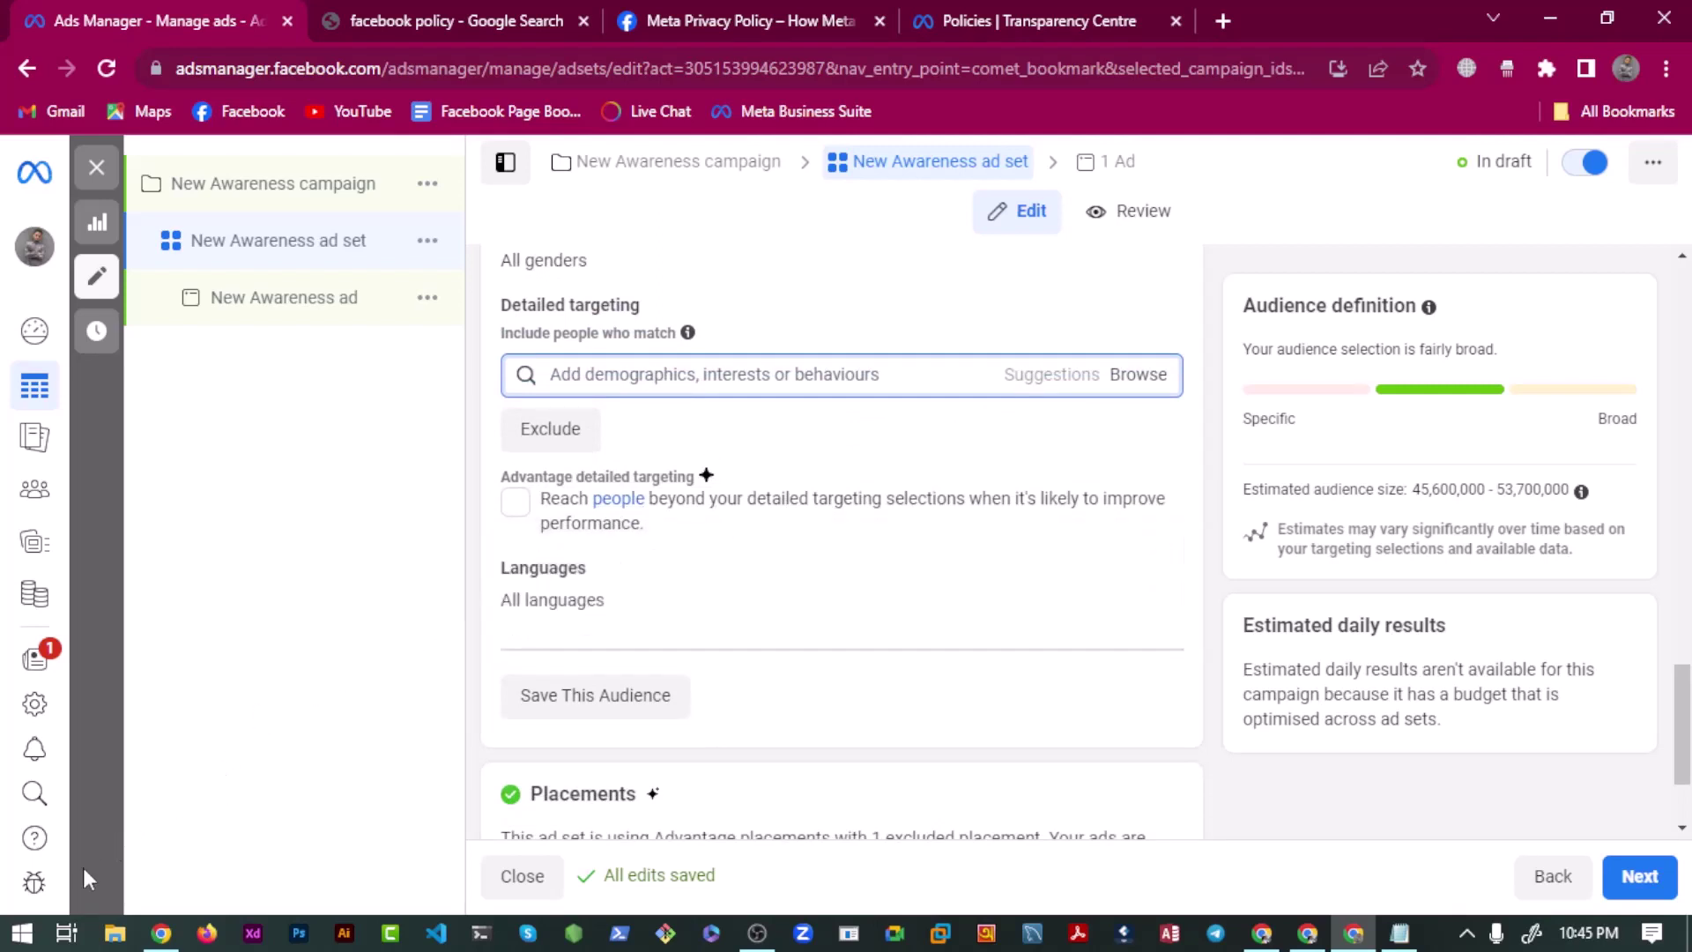
Switch to the Notepad note and add the lines "2. Adset / Adgroups" and "3. Ads Level".
{"action": "left_click", "coordinate": [1400, 932]}
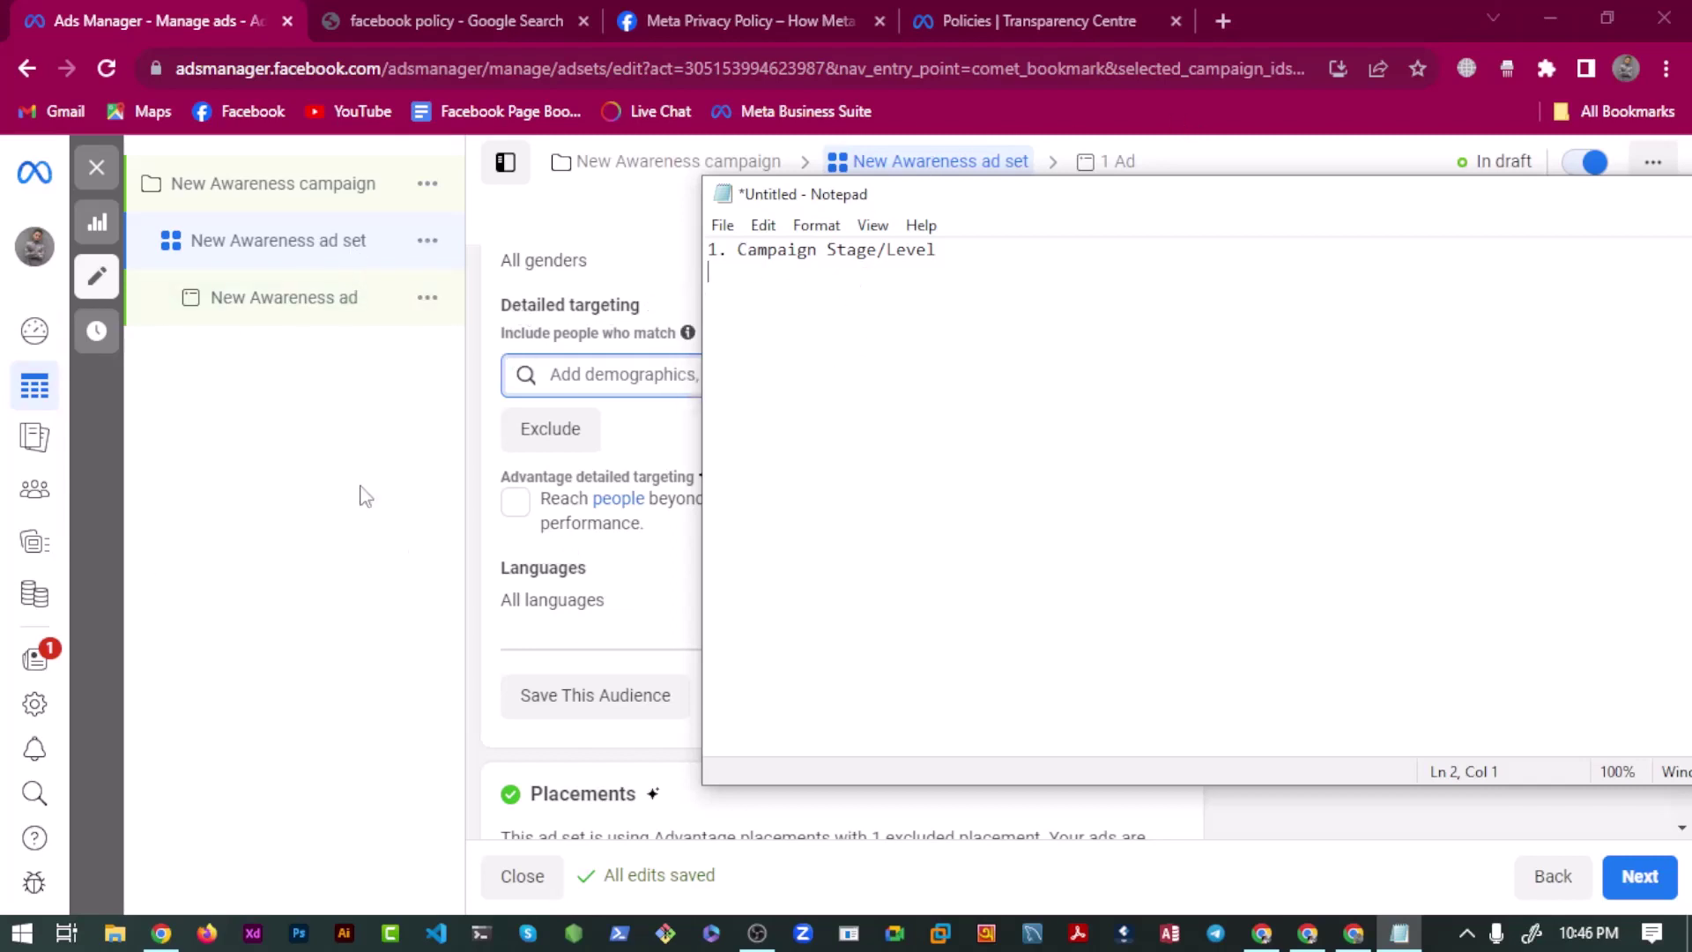
{"action": "left_click", "coordinate": [424, 423]}
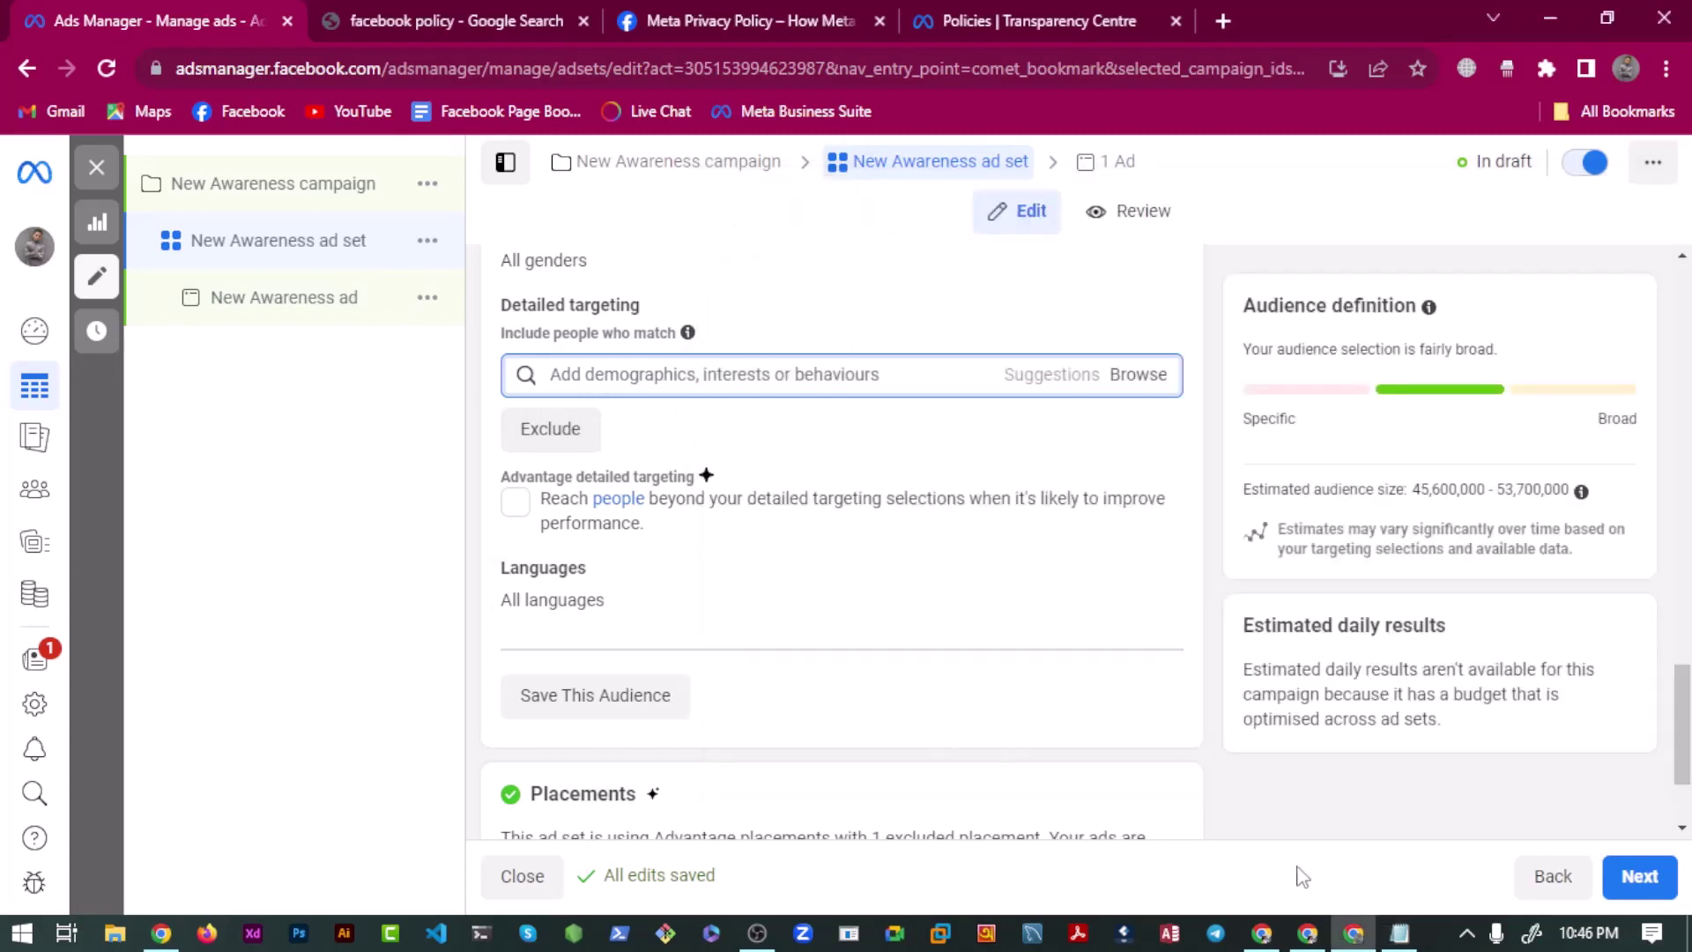
{"action": "left_click", "coordinate": [1399, 932]}
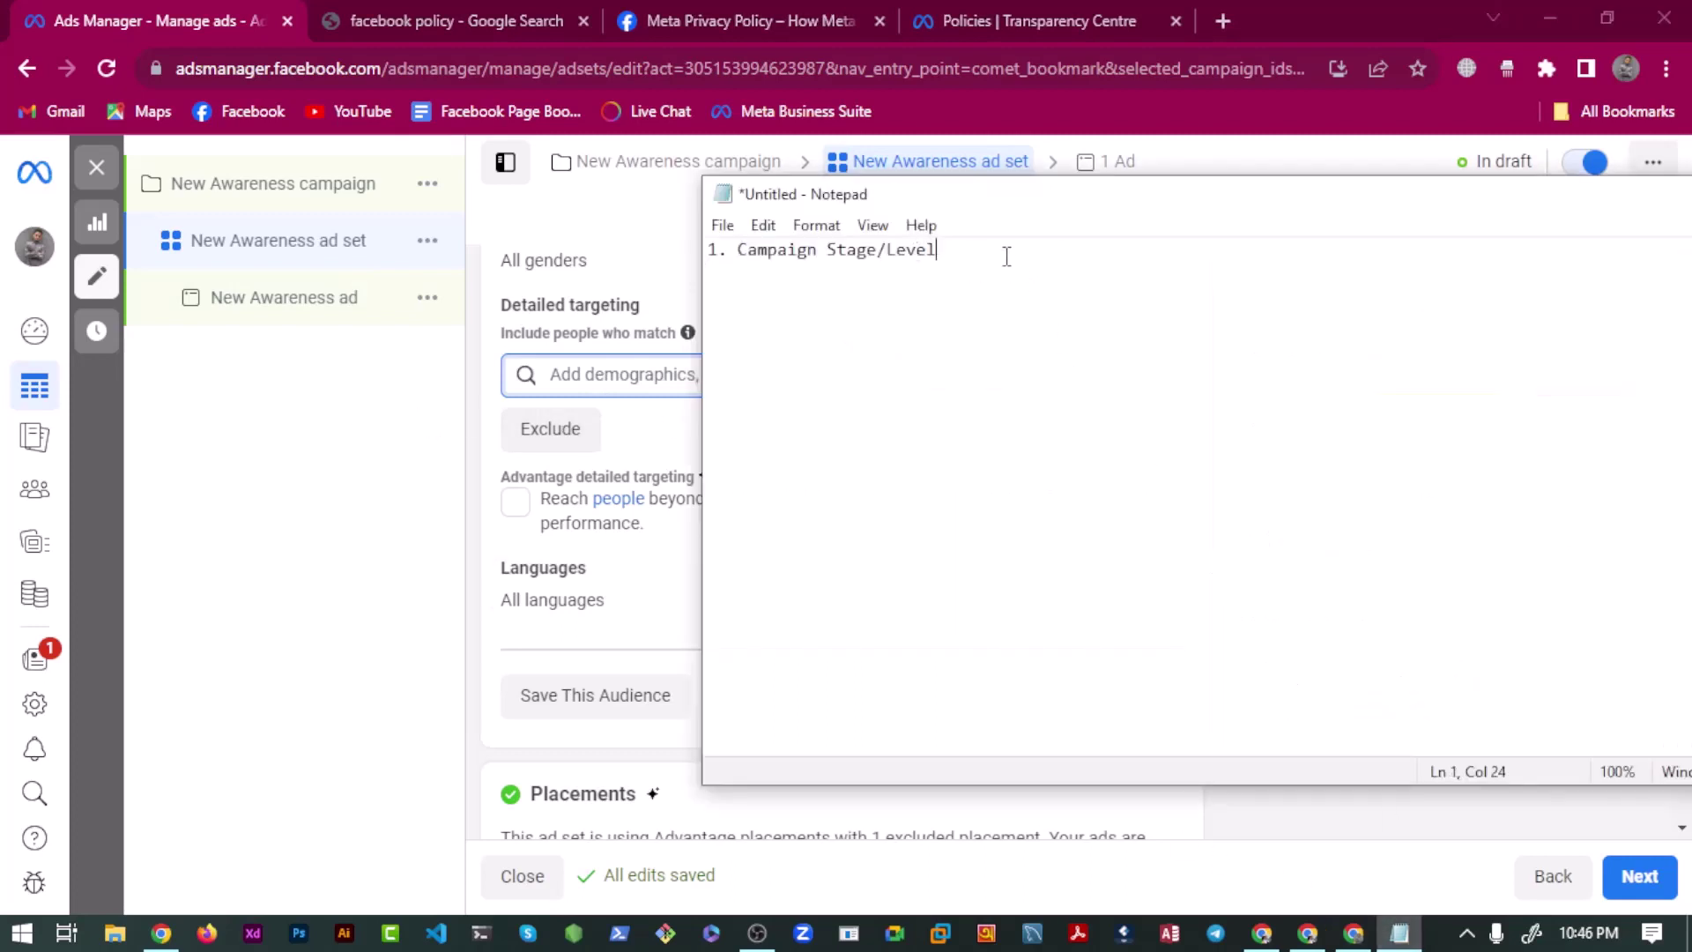
{"action": "key", "text": "Return"}
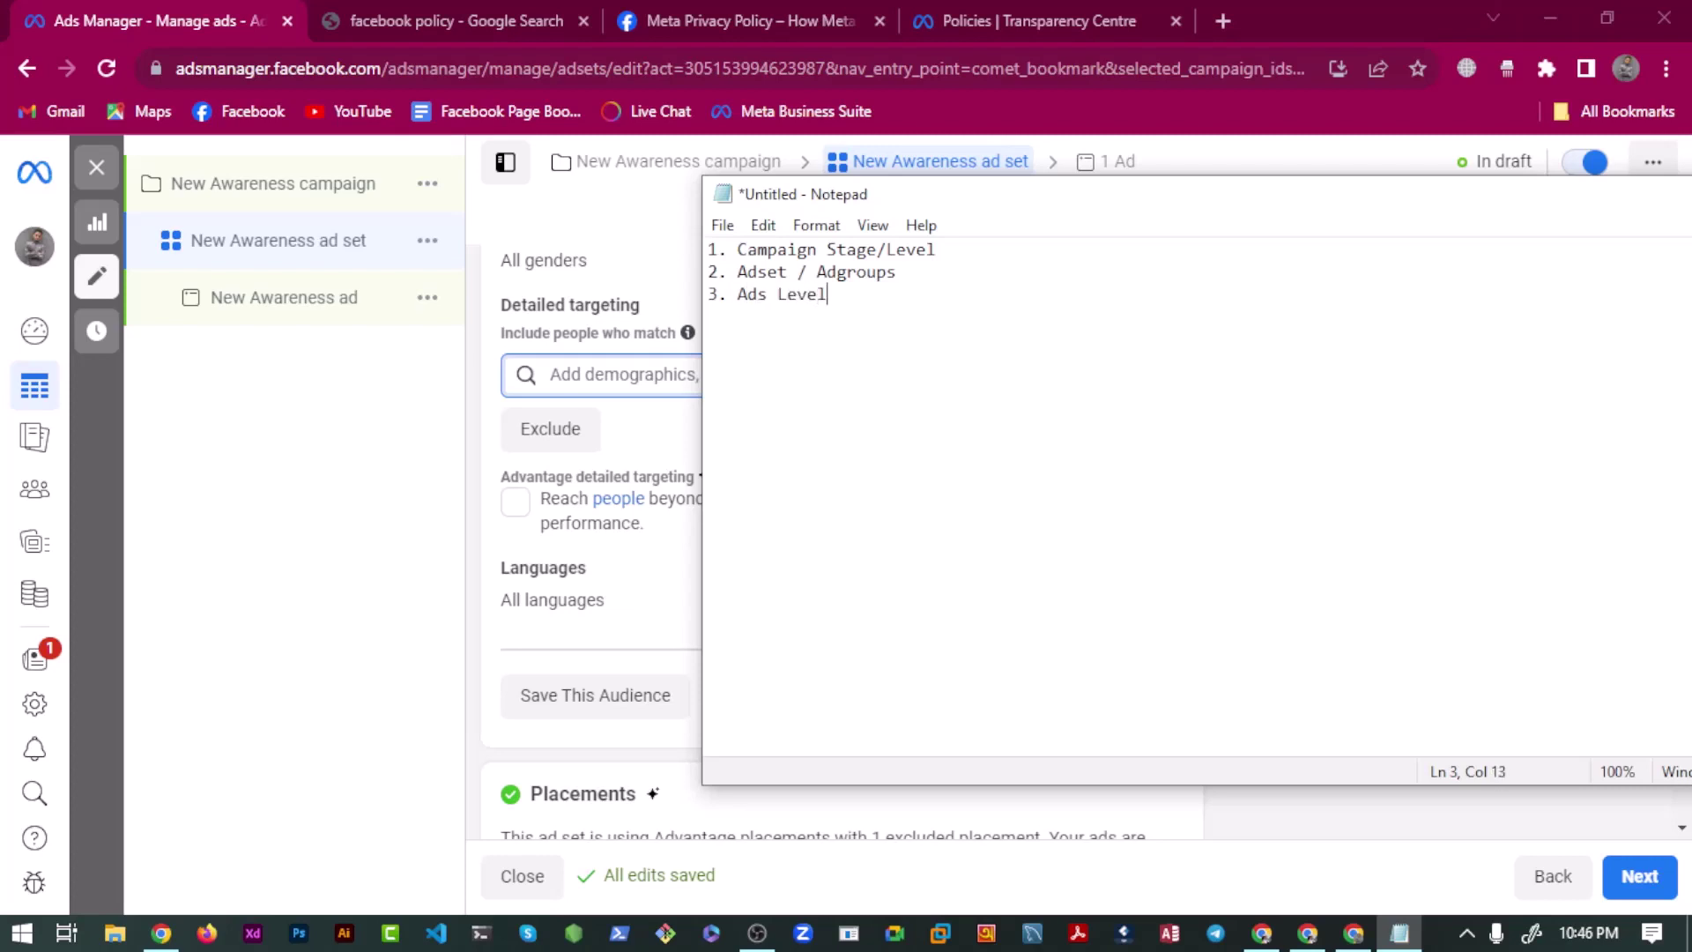
Return to the ad set in Ads Manager and expand the additional Placements options to examine them.
{"action": "left_click", "coordinate": [491, 317]}
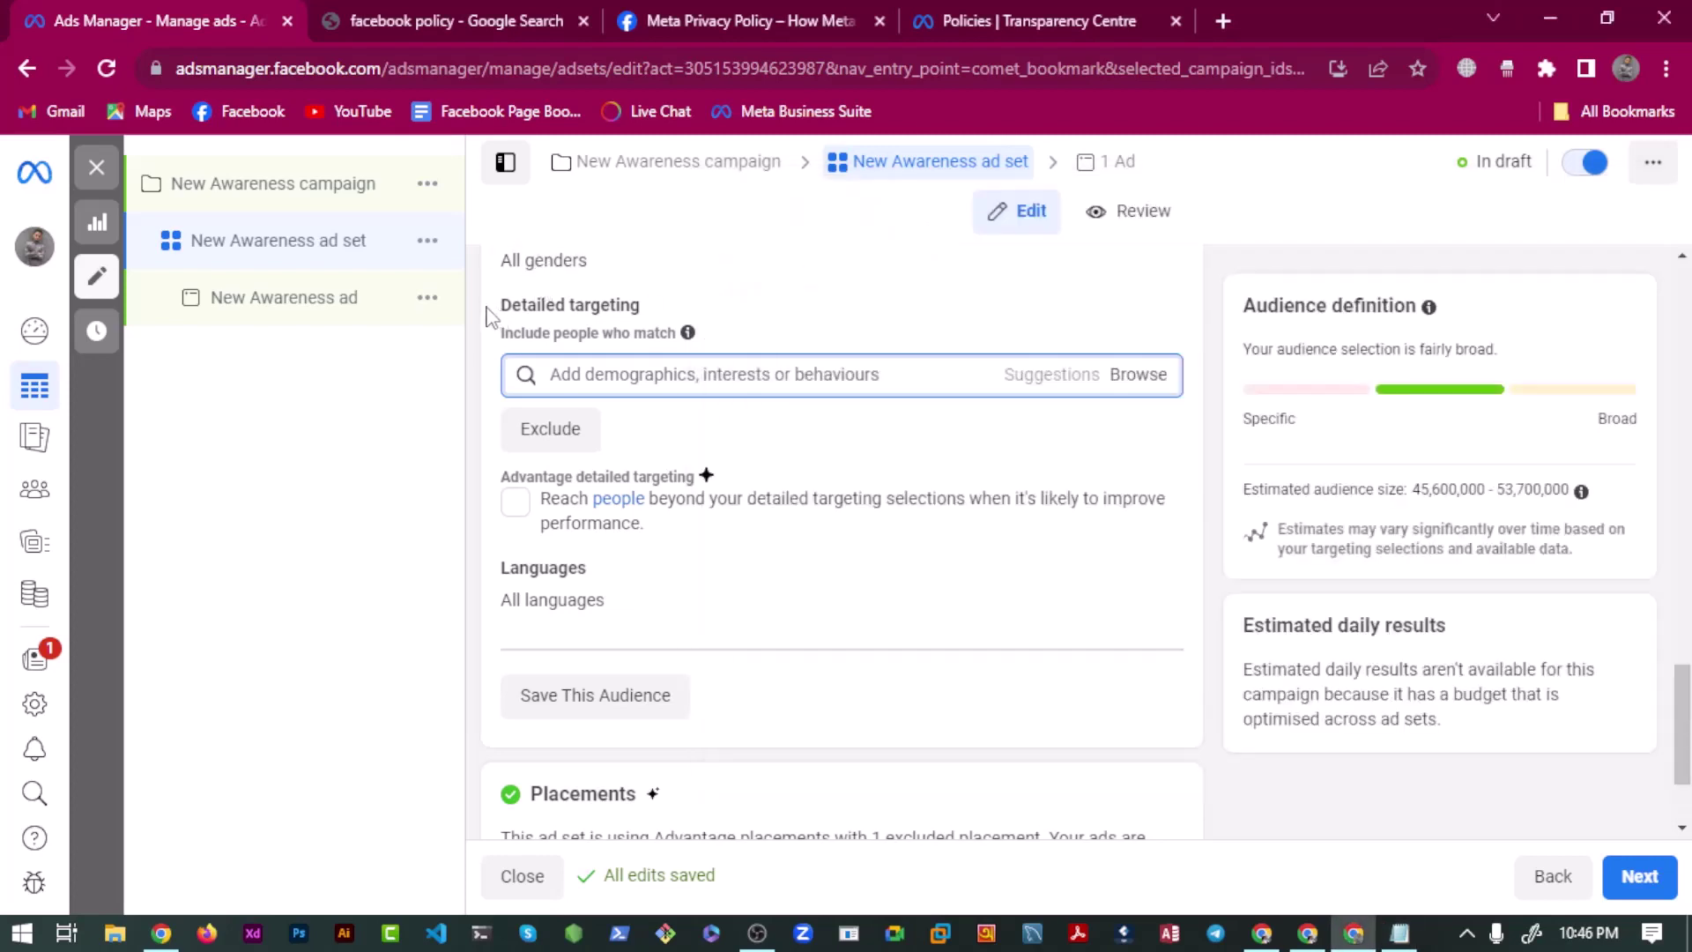
{"action": "scroll", "coordinate": [469, 484], "scroll_direction": "down", "scroll_amount": 2}
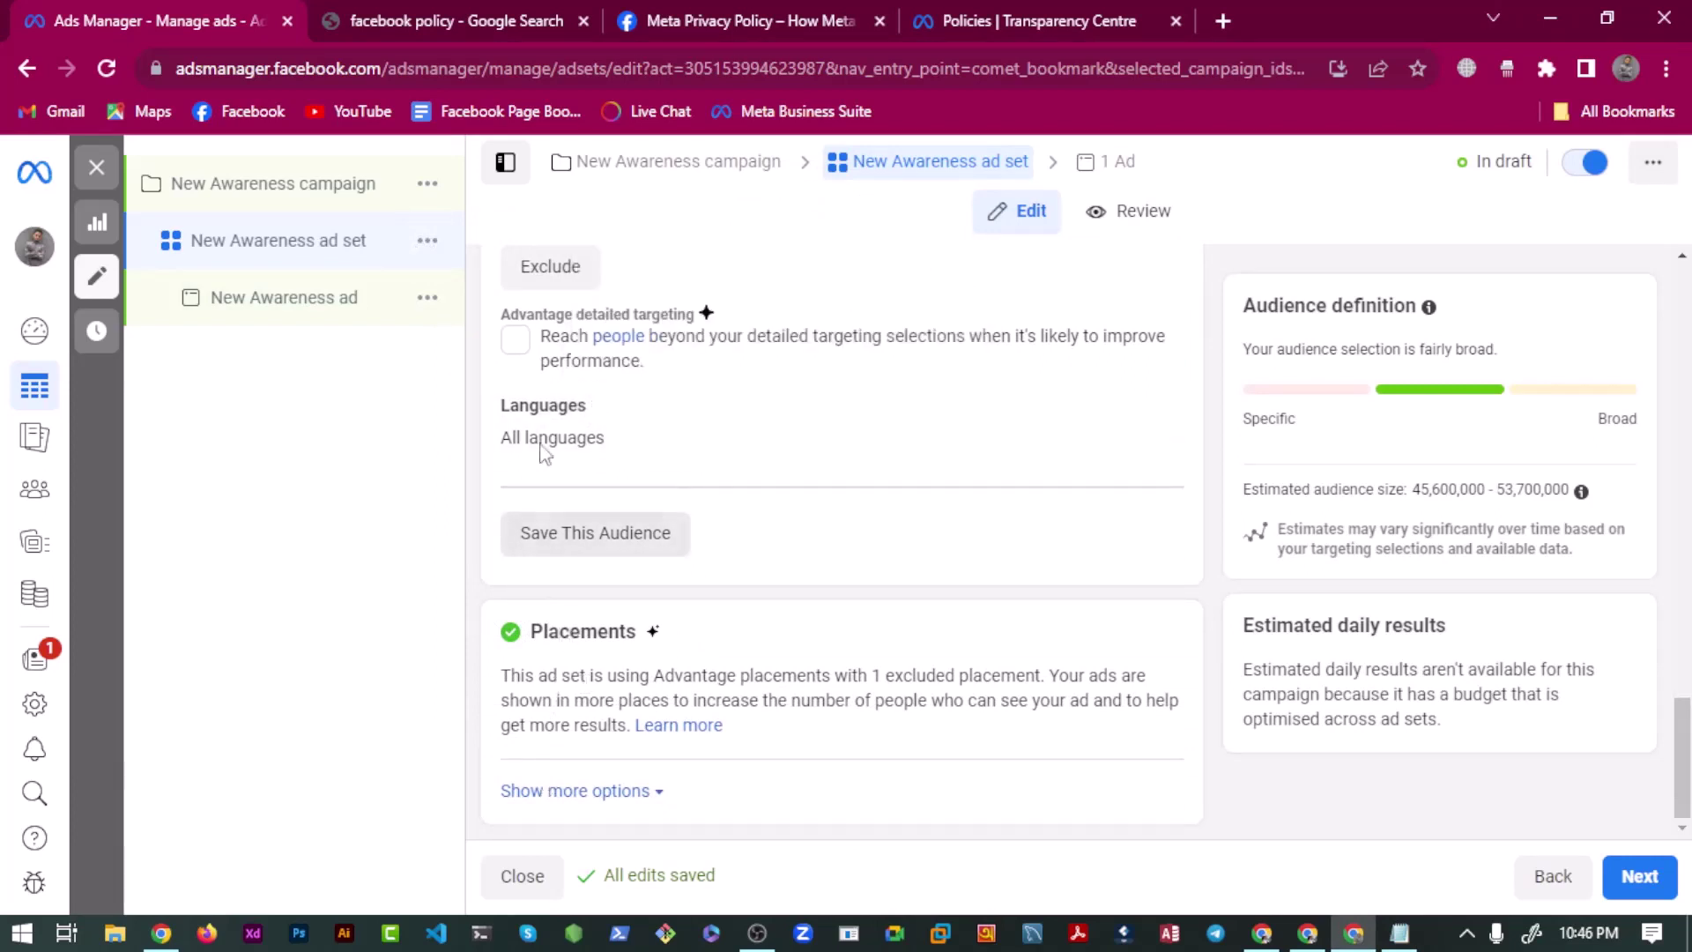
{"action": "scroll", "coordinate": [573, 454], "scroll_direction": "up", "scroll_amount": 10}
{"action": "scroll", "coordinate": [582, 537], "scroll_direction": "down", "scroll_amount": 8}
{"action": "scroll", "coordinate": [577, 546], "scroll_direction": "down", "scroll_amount": 2}
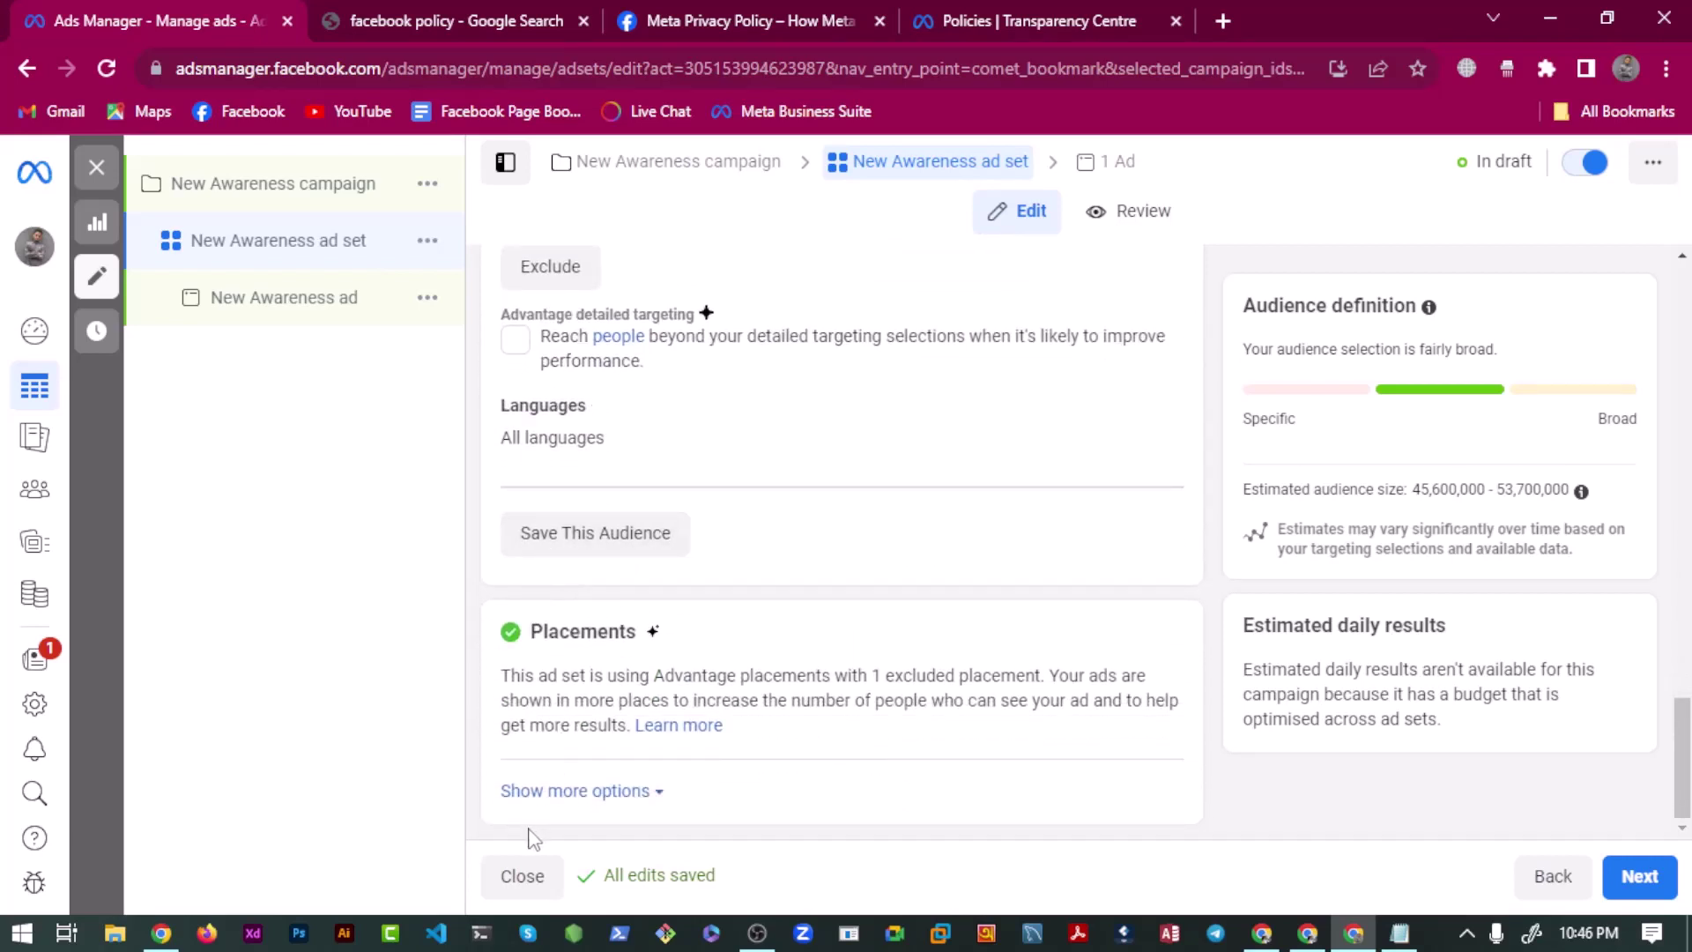
{"action": "left_click", "coordinate": [520, 793]}
{"action": "scroll", "coordinate": [593, 515], "scroll_direction": "down", "scroll_amount": 2}
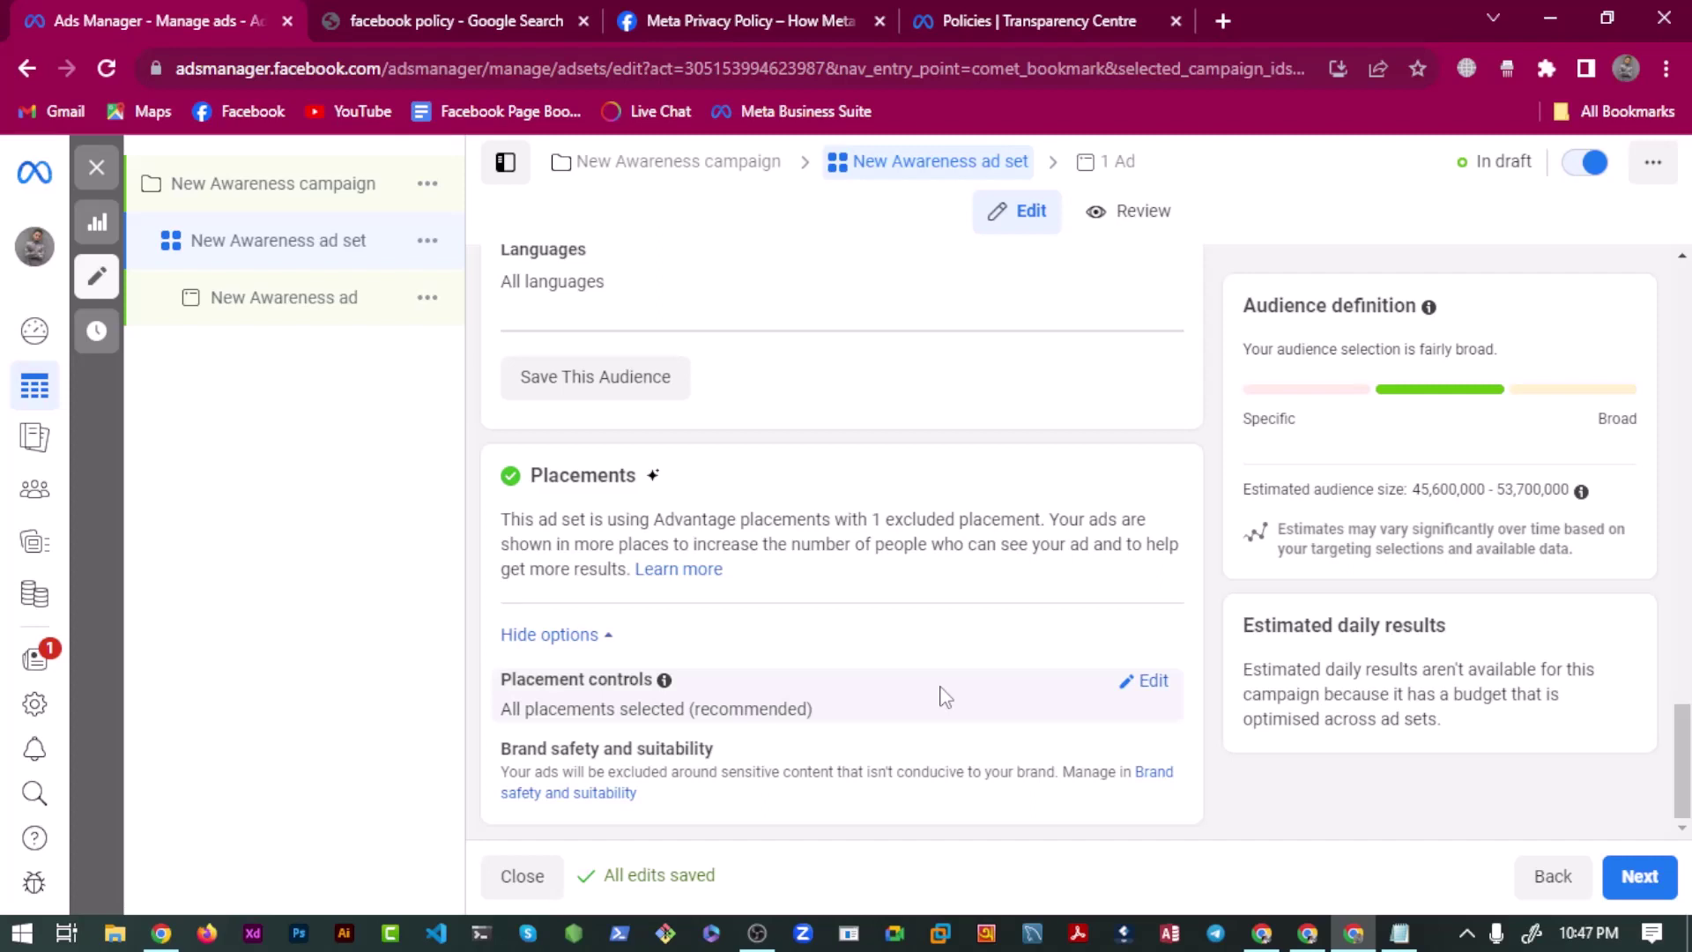
Open the New Awareness ad, dismiss the recommendations, and examine the ad setup and its format choices.
{"action": "left_click", "coordinate": [248, 295]}
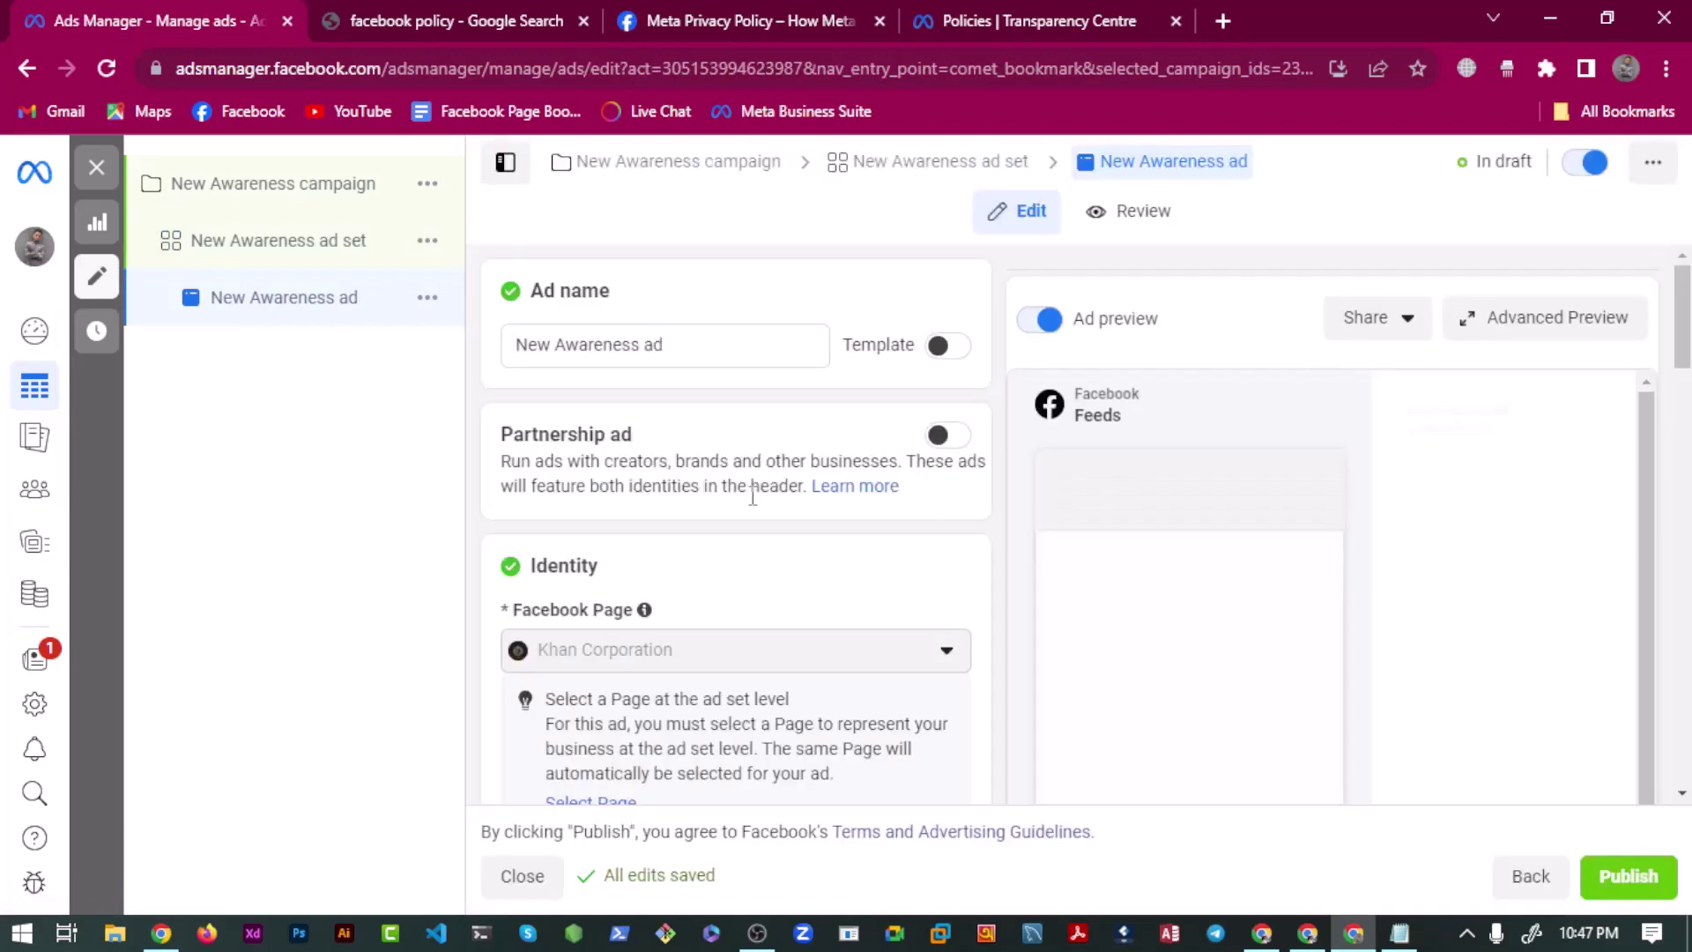
{"action": "scroll", "coordinate": [706, 502], "scroll_direction": "down", "scroll_amount": 3}
{"action": "scroll", "coordinate": [678, 510], "scroll_direction": "down", "scroll_amount": 4}
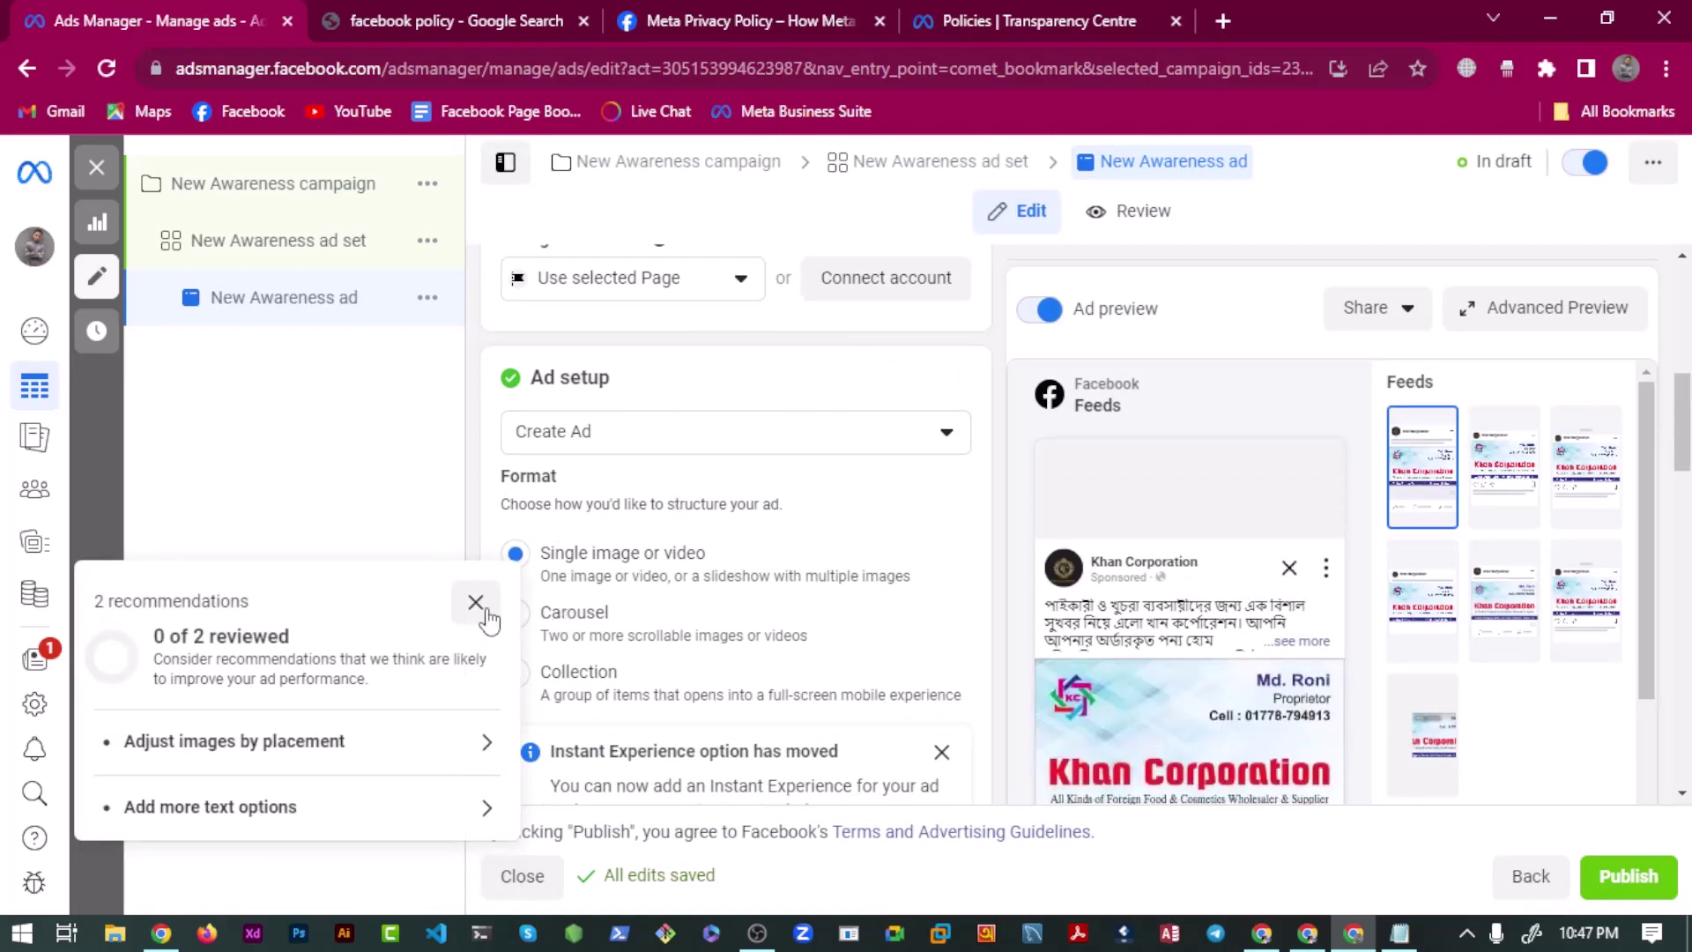
{"action": "left_click", "coordinate": [475, 602]}
{"action": "scroll", "coordinate": [626, 627], "scroll_direction": "down", "scroll_amount": 3}
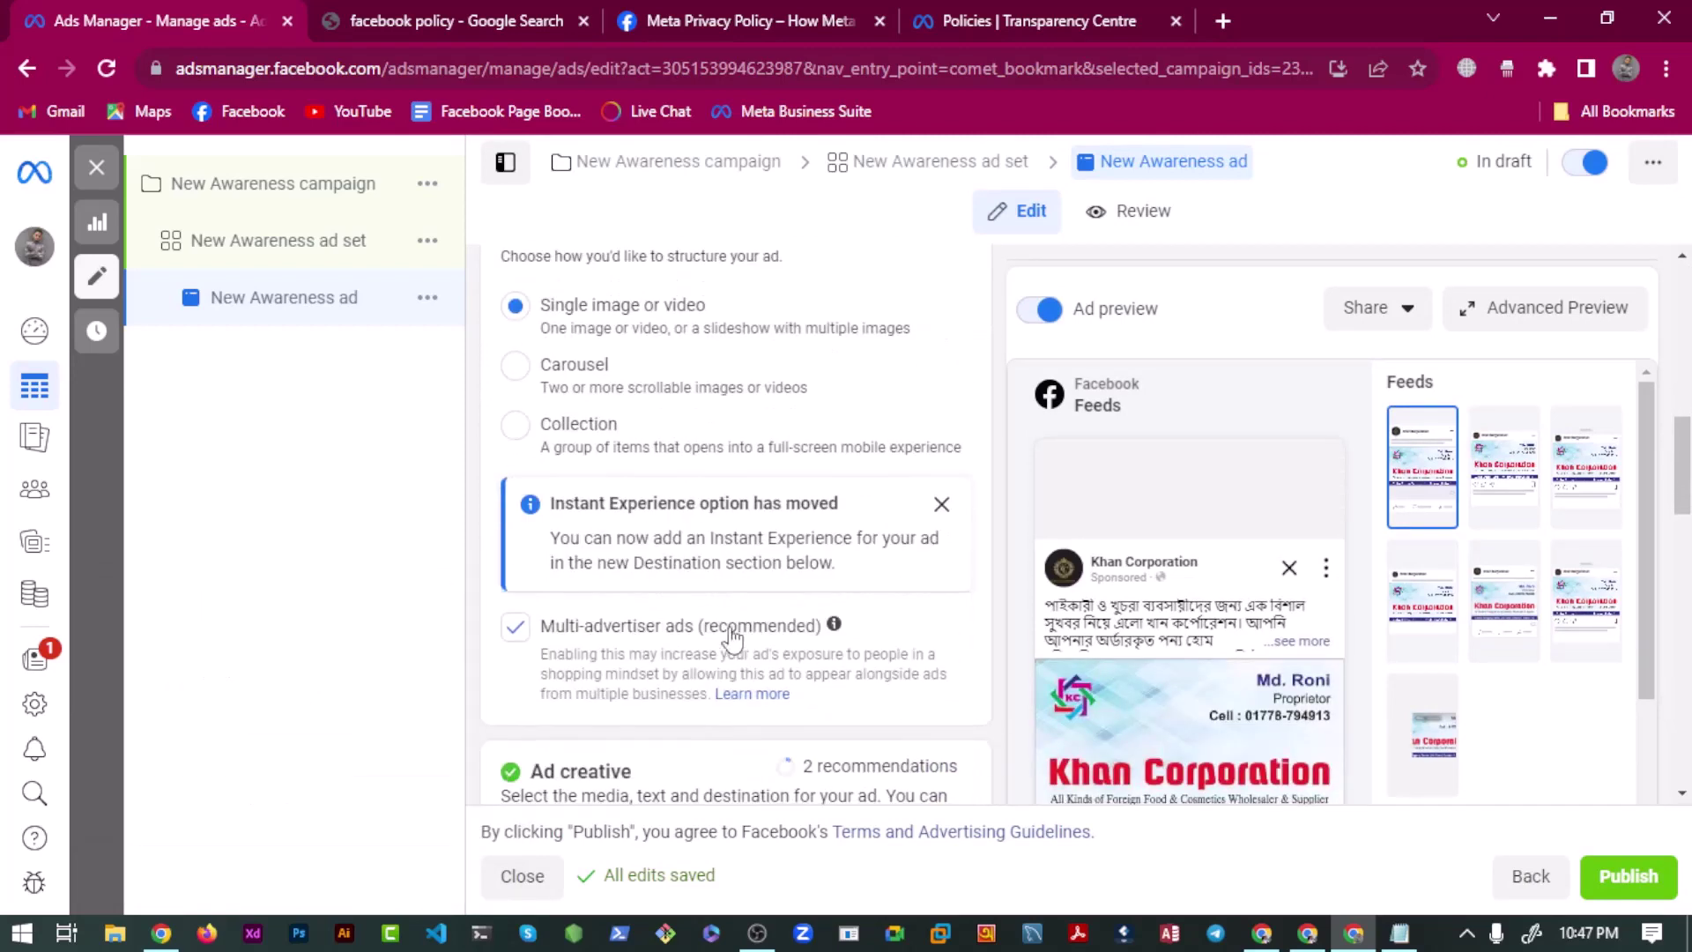
{"action": "scroll", "coordinate": [690, 625], "scroll_direction": "up", "scroll_amount": 2}
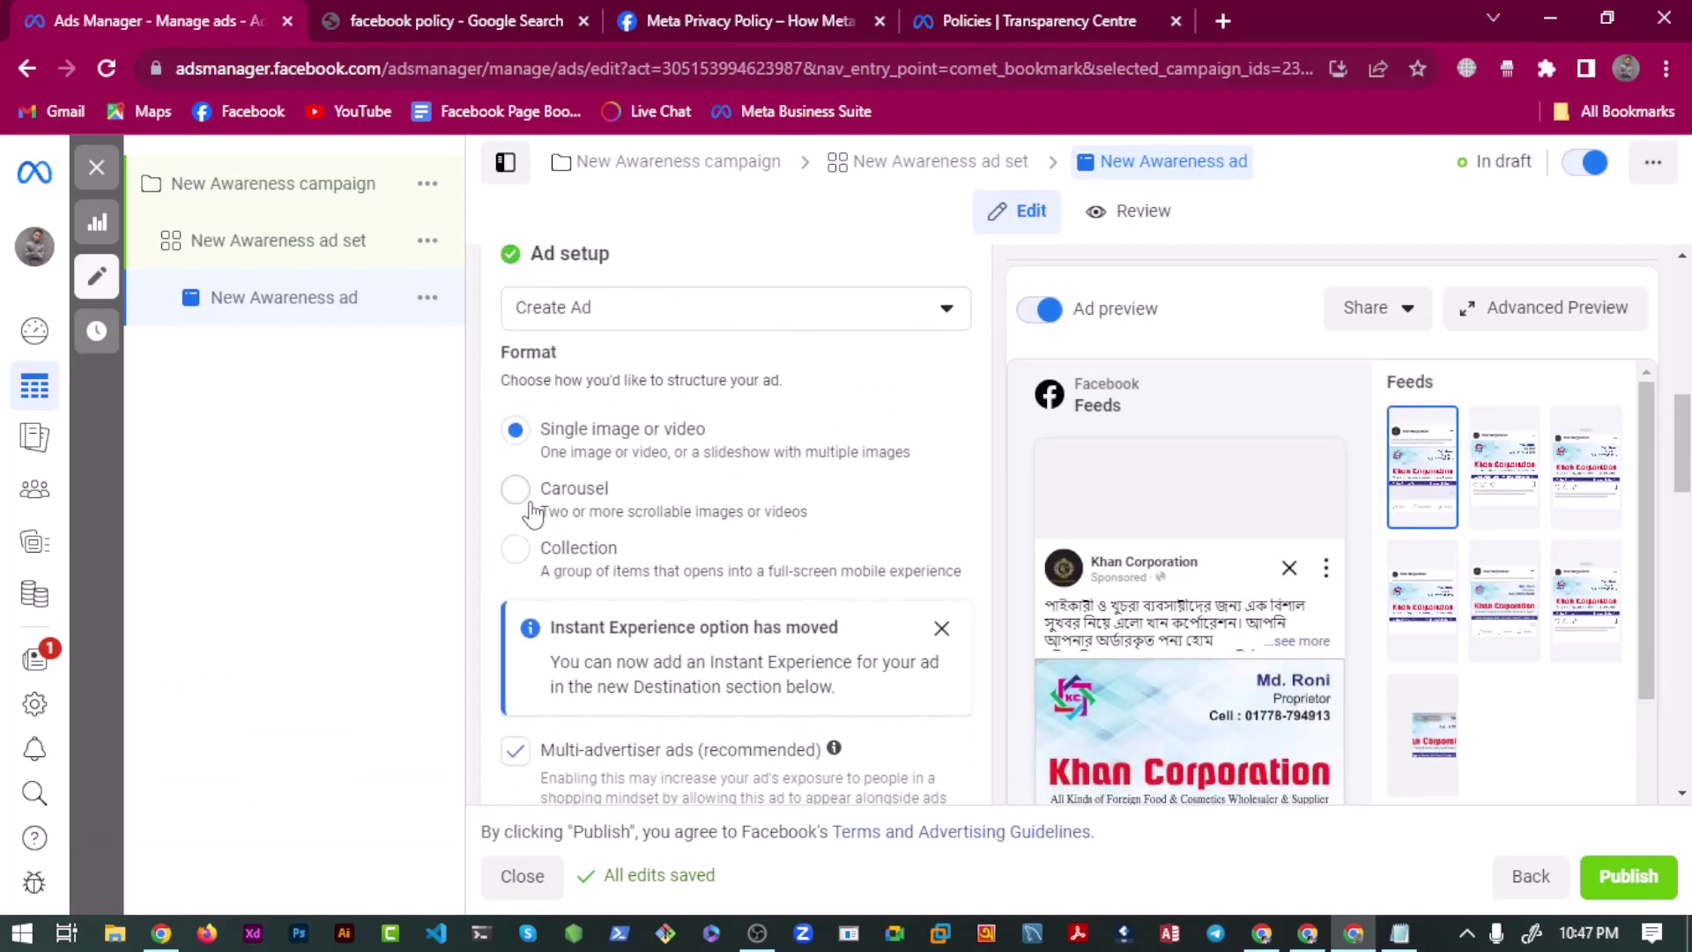
Try the Carousel format and after it the Collection format in the ad setup.
{"action": "left_click", "coordinate": [629, 501]}
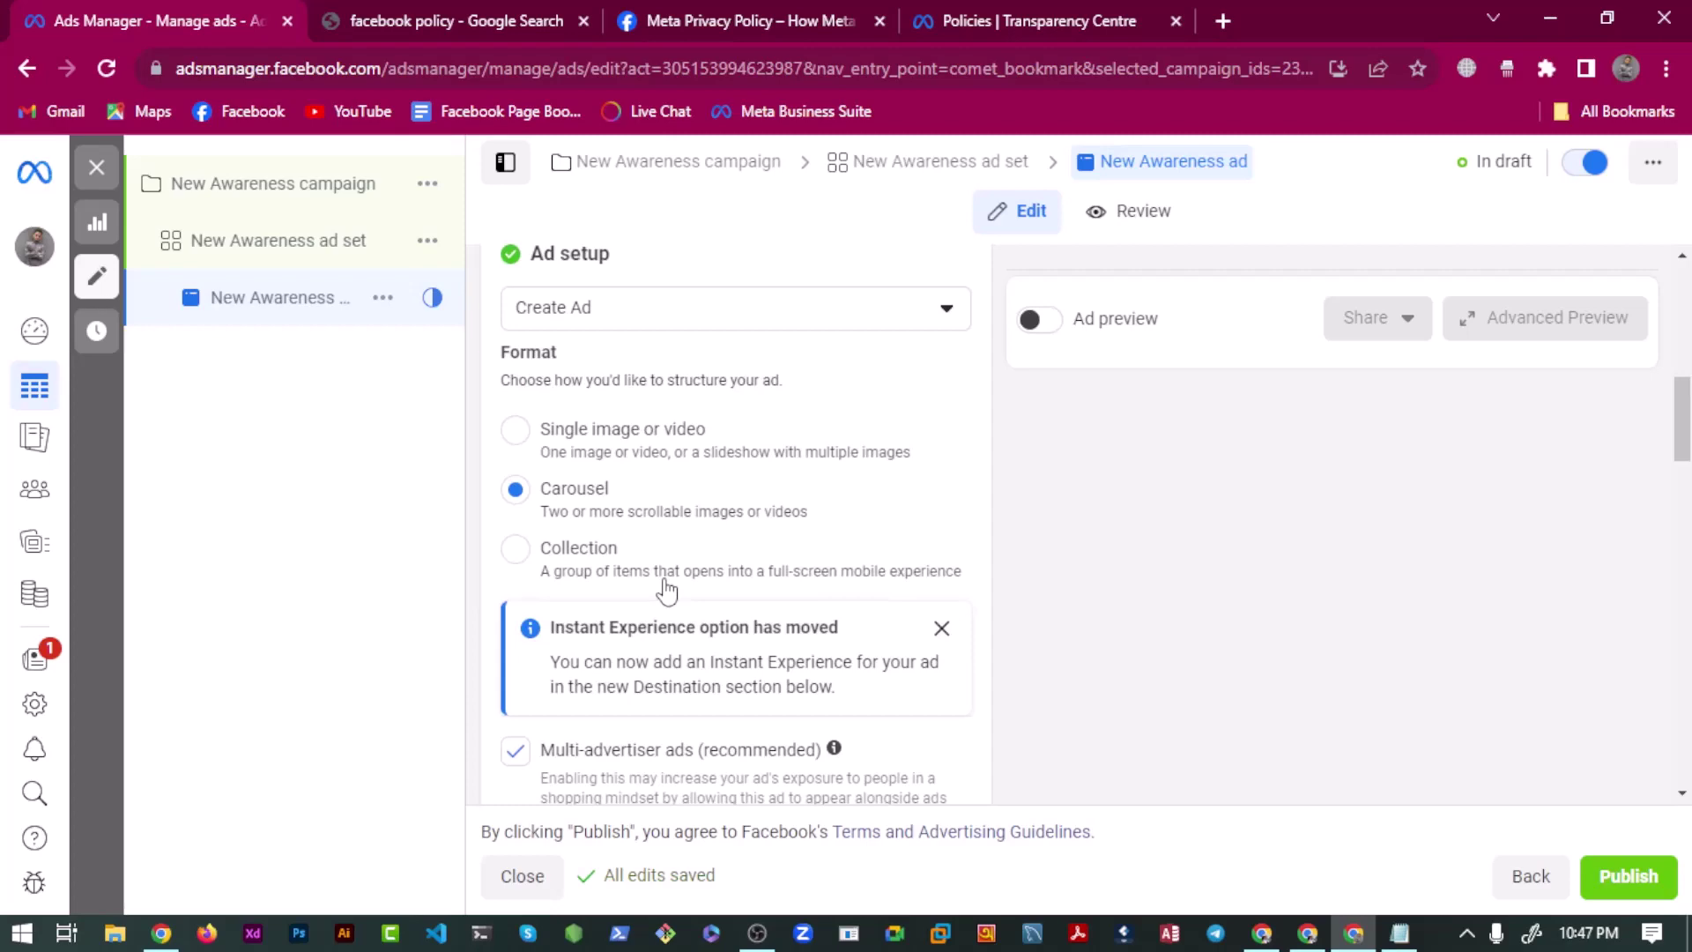
{"action": "left_click", "coordinate": [527, 549]}
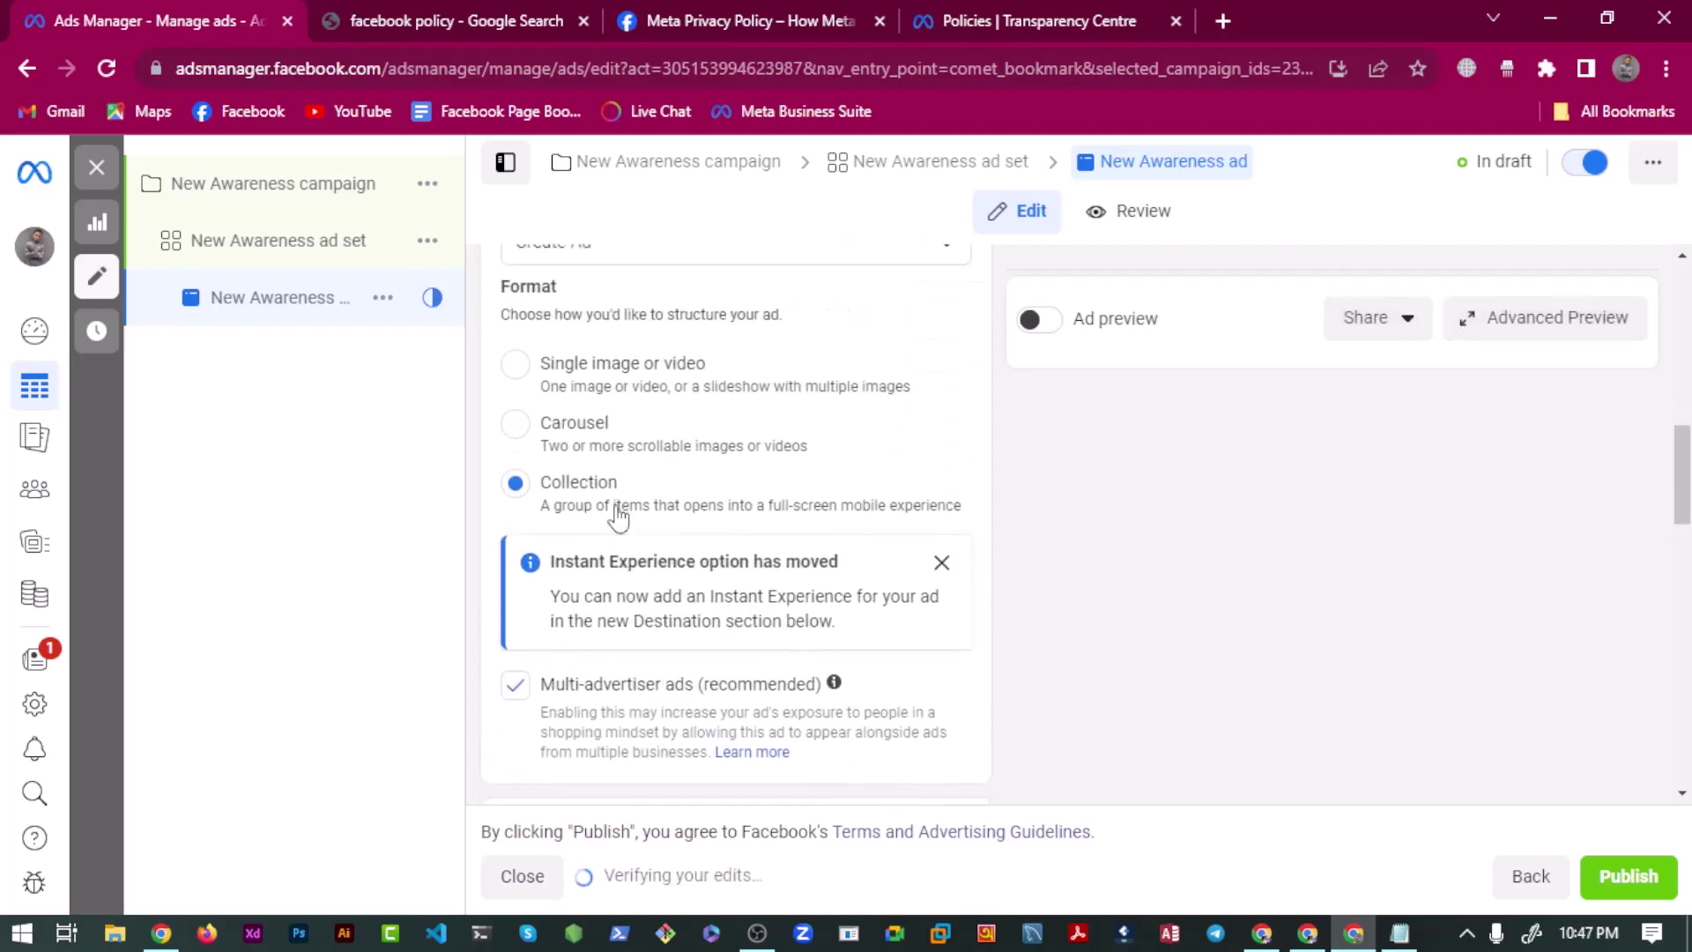
{"action": "scroll", "coordinate": [617, 518], "scroll_direction": "down", "scroll_amount": 5}
Clear the ad's existing primary text and turn on the ad preview.
{"action": "left_click", "coordinate": [588, 547]}
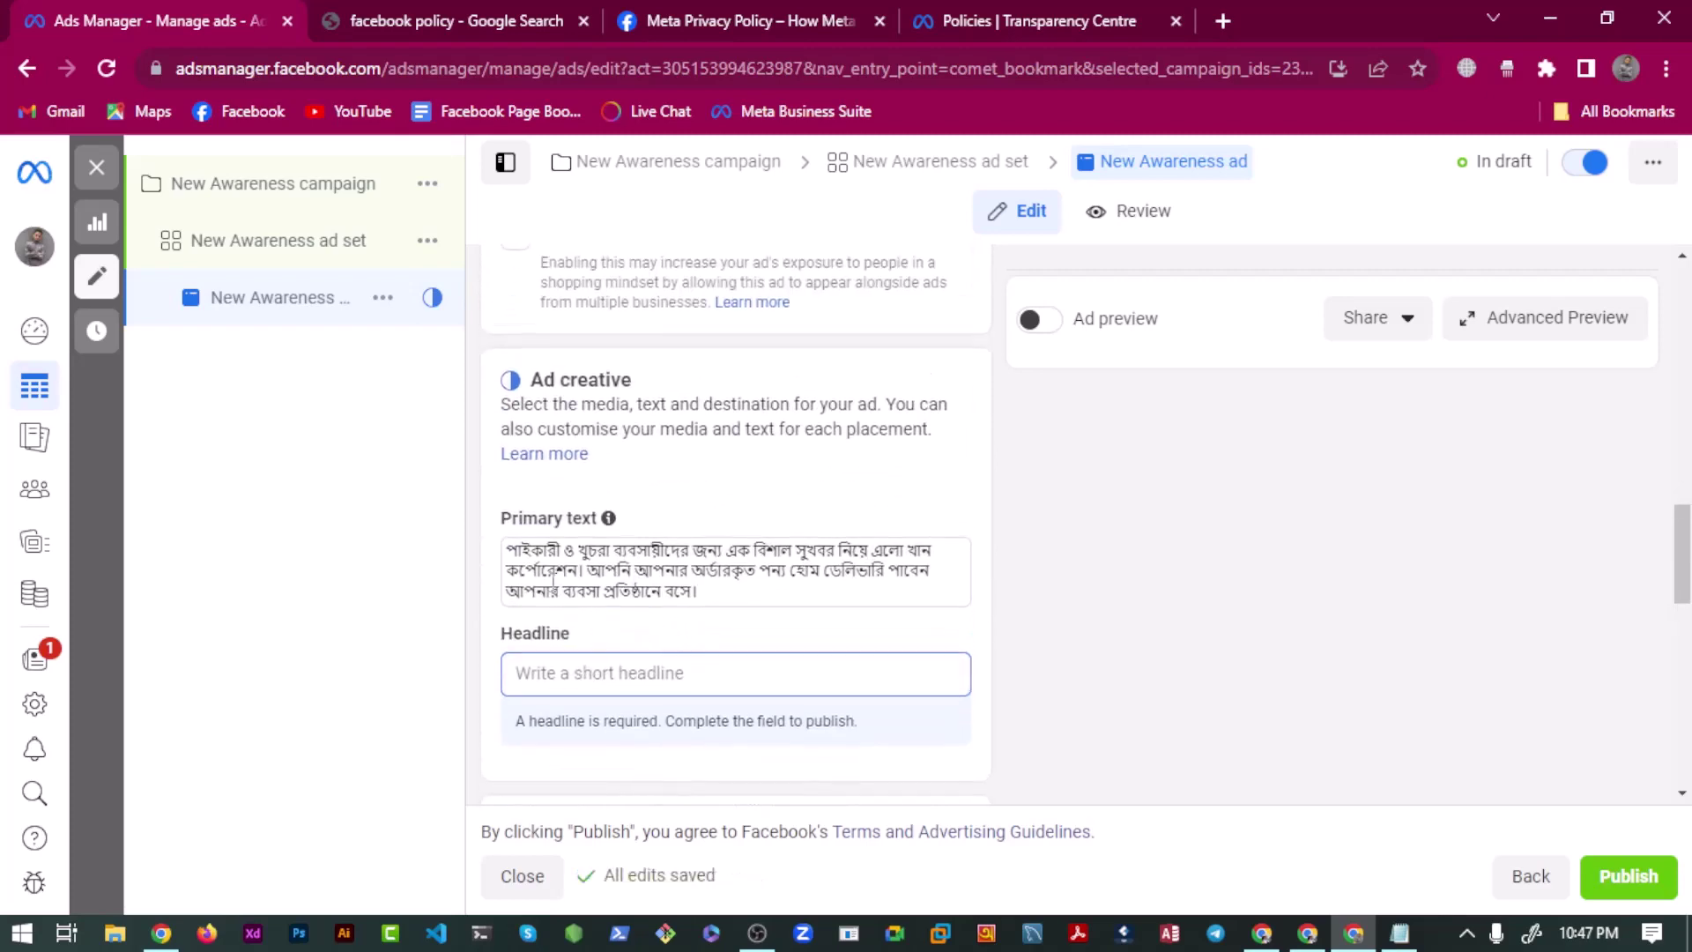
{"action": "triple_click", "coordinate": [554, 571]}
{"action": "key", "text": "BackSpace"}
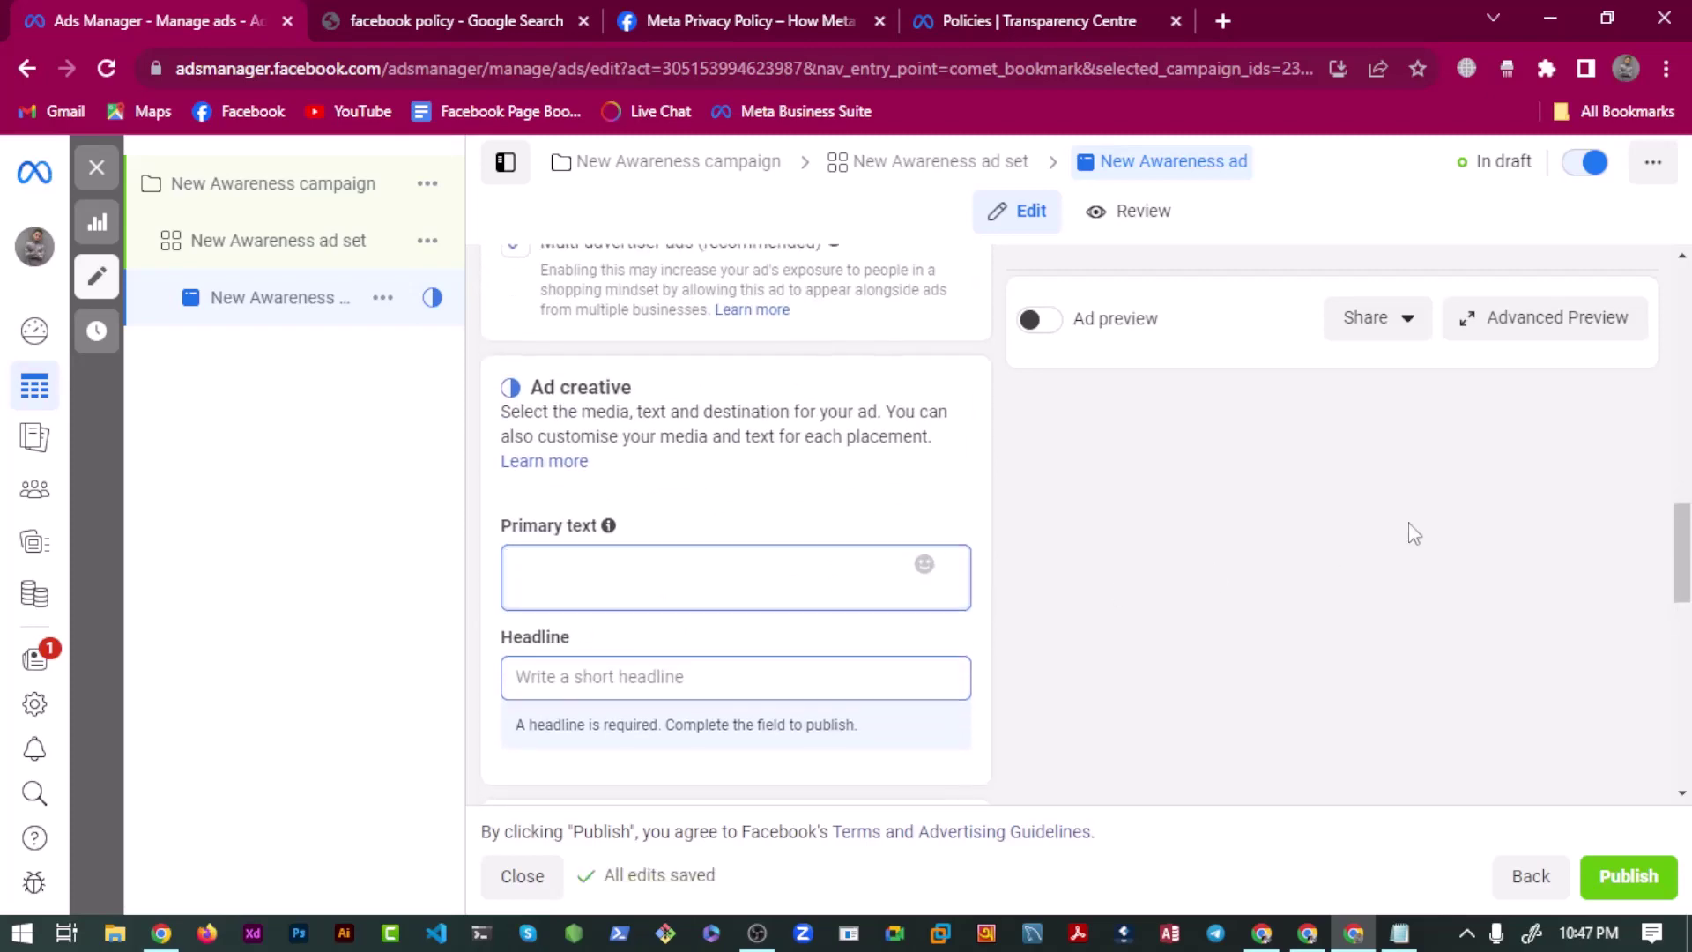
{"action": "left_click", "coordinate": [1038, 320]}
{"action": "scroll", "coordinate": [740, 569], "scroll_direction": "down", "scroll_amount": 4}
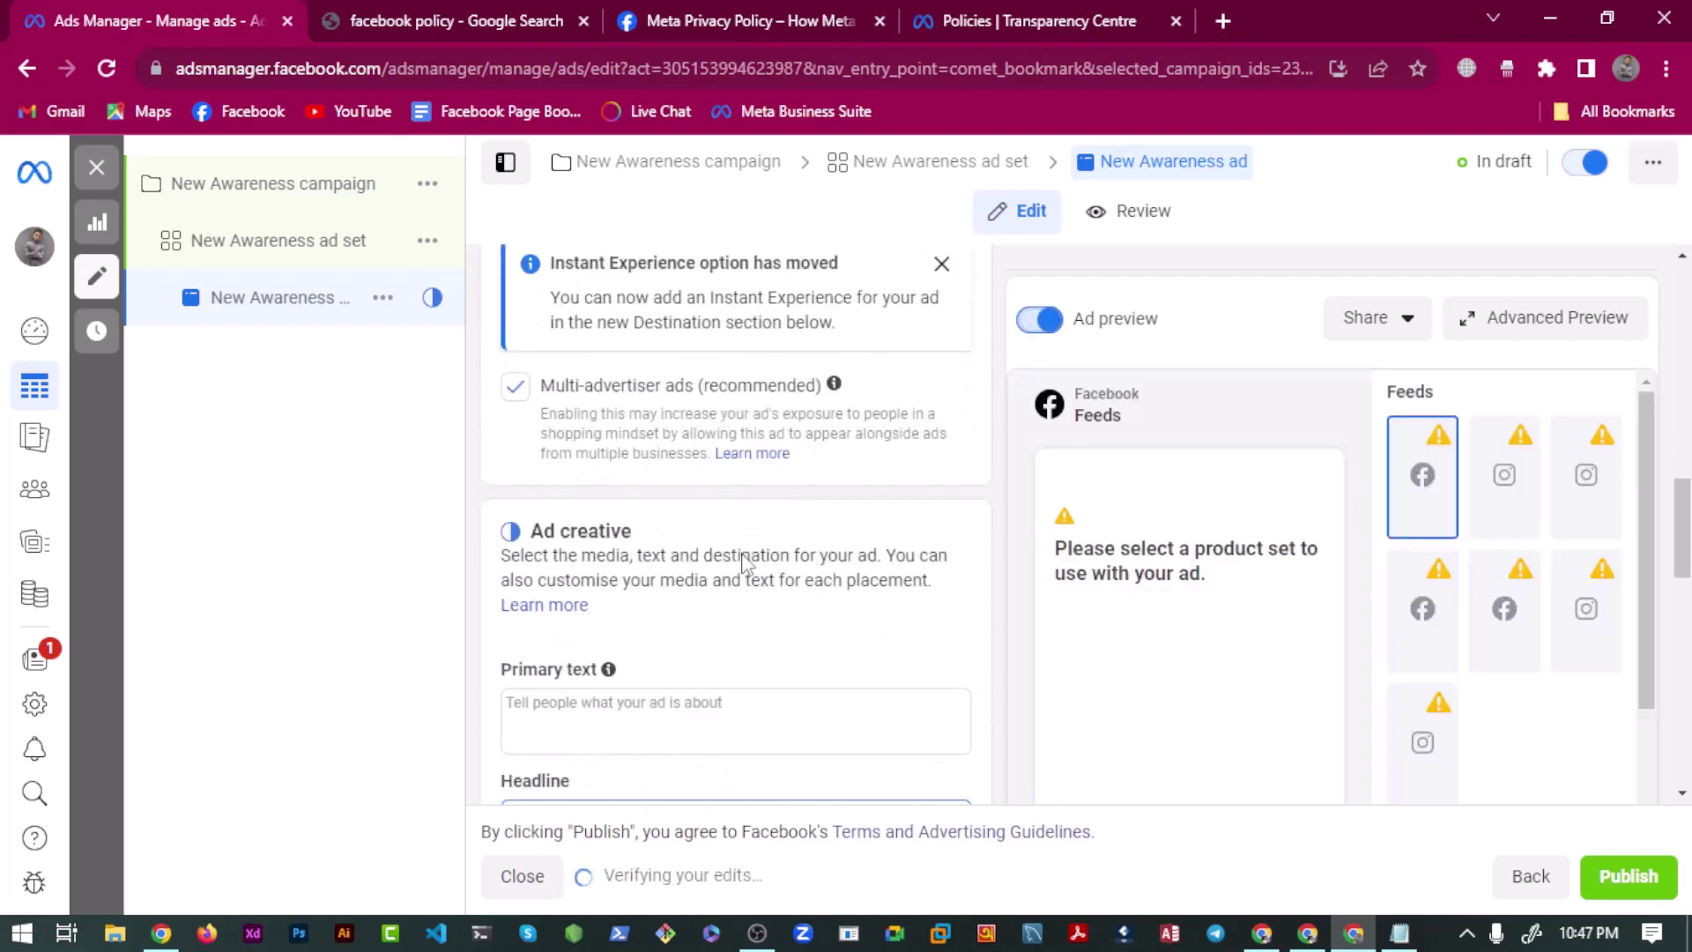
{"action": "scroll", "coordinate": [692, 602], "scroll_direction": "up", "scroll_amount": 3}
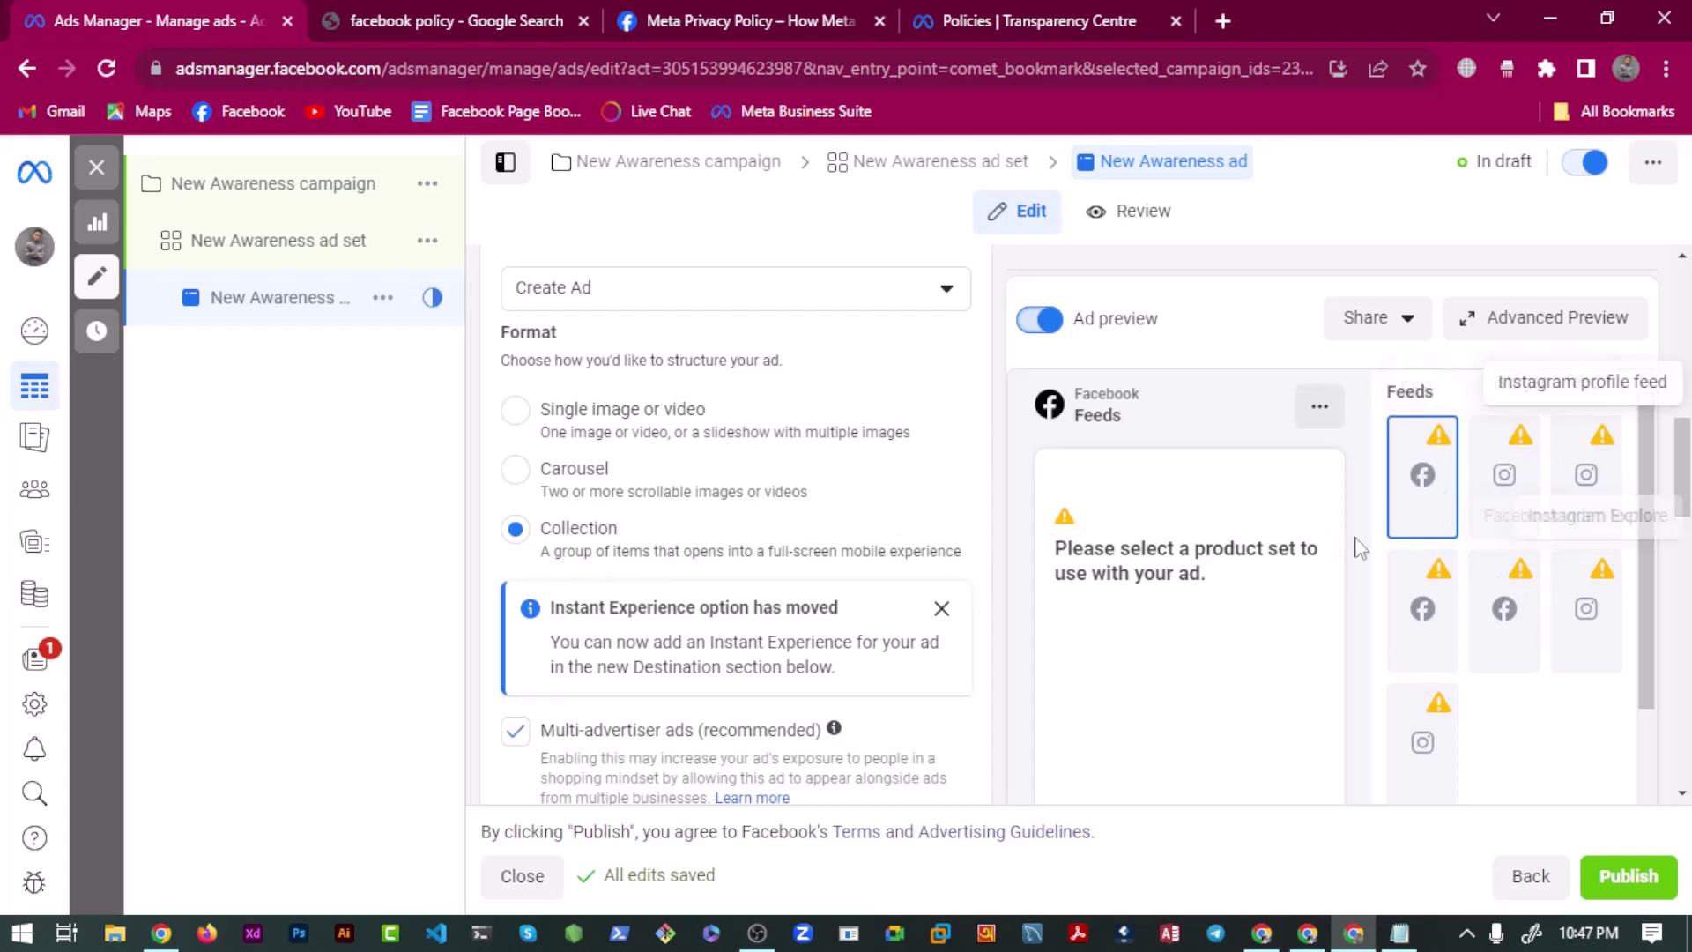
Switch the ad format to Carousel and examine its carousel card, placement and primary text settings.
{"action": "left_click", "coordinate": [549, 496]}
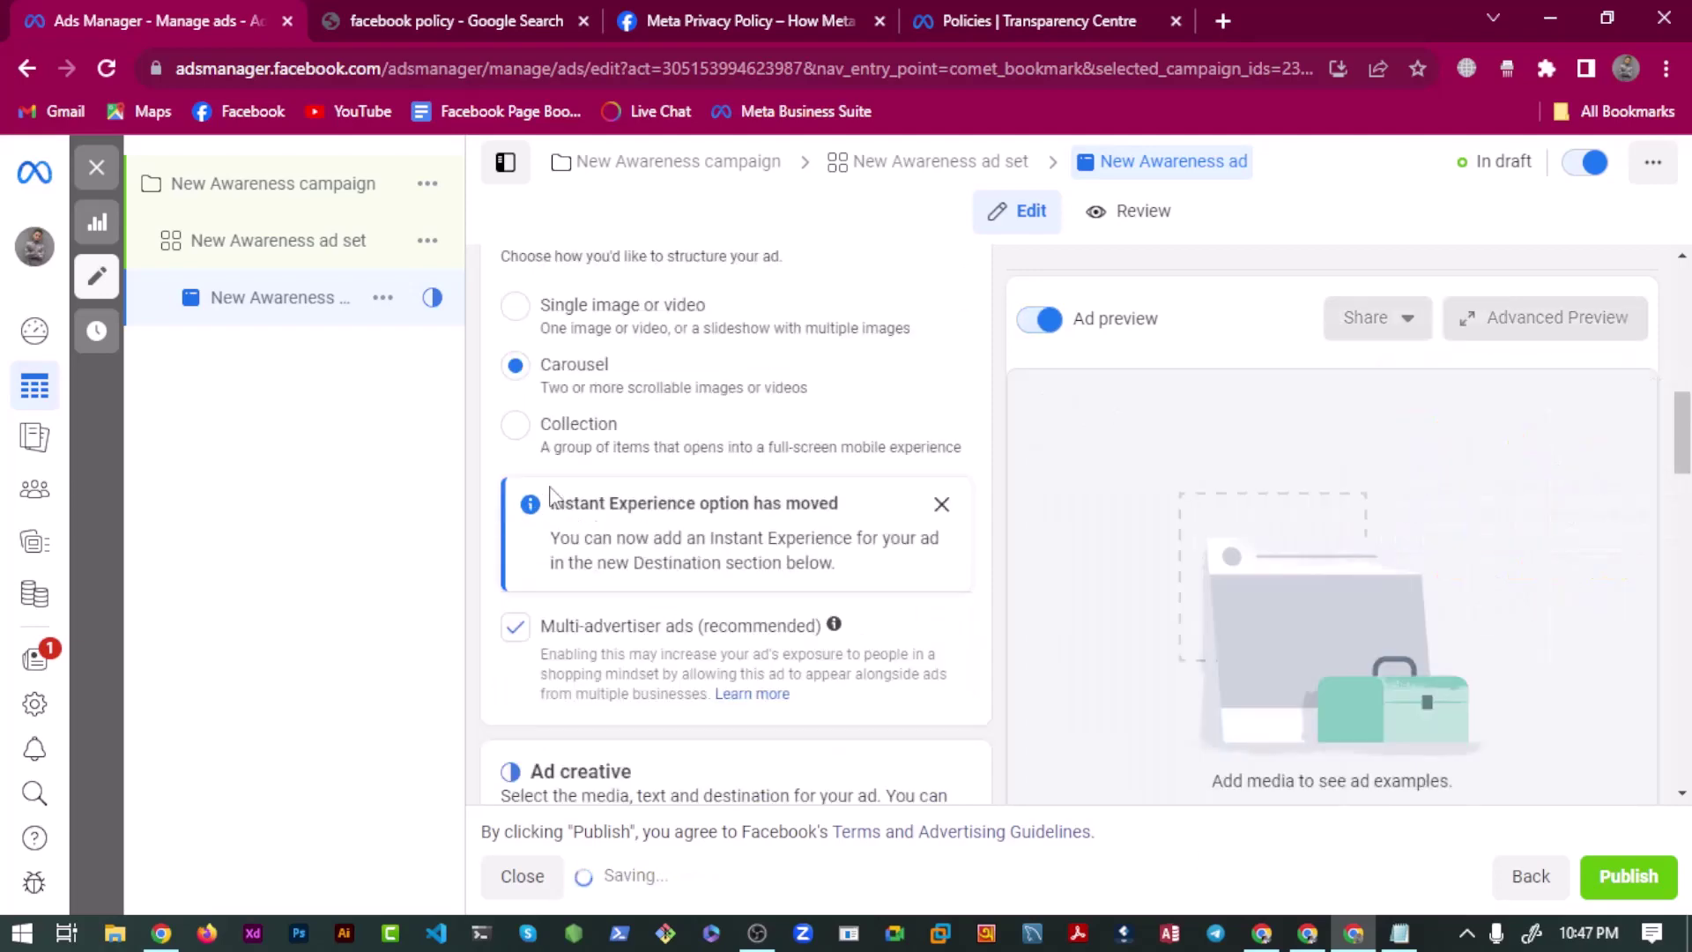
{"action": "scroll", "coordinate": [1146, 608], "scroll_direction": "down", "scroll_amount": 5}
{"action": "scroll", "coordinate": [707, 598], "scroll_direction": "down", "scroll_amount": 1}
{"action": "scroll", "coordinate": [722, 608], "scroll_direction": "up", "scroll_amount": 4}
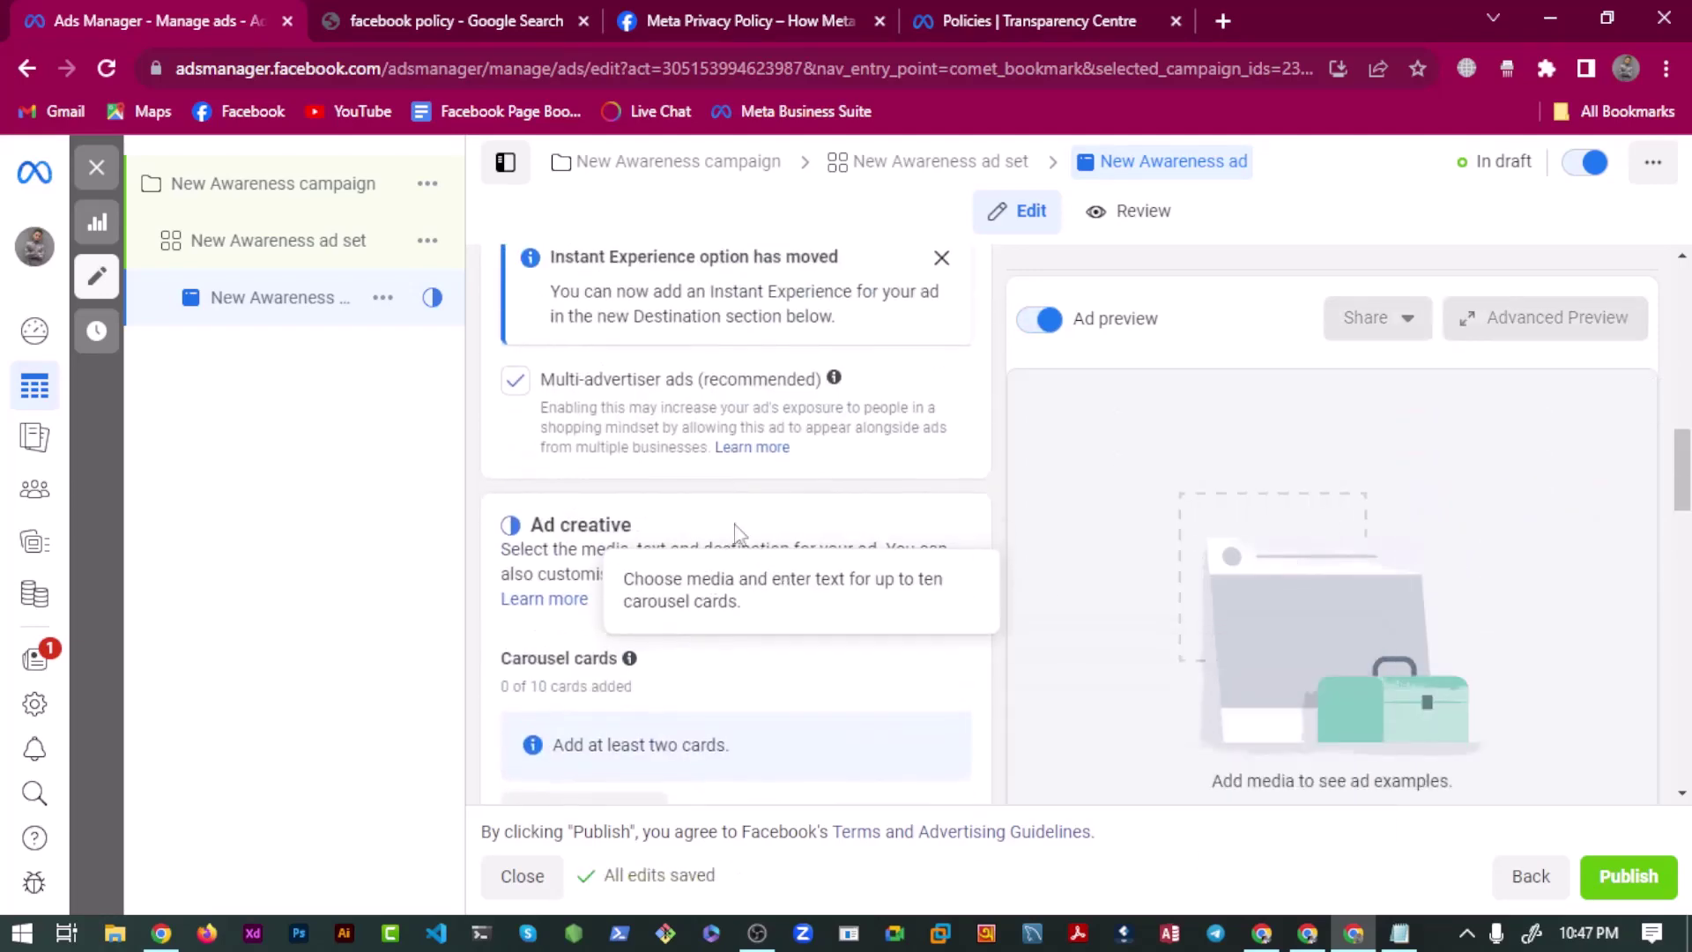
{"action": "scroll", "coordinate": [614, 537], "scroll_direction": "down", "scroll_amount": 6}
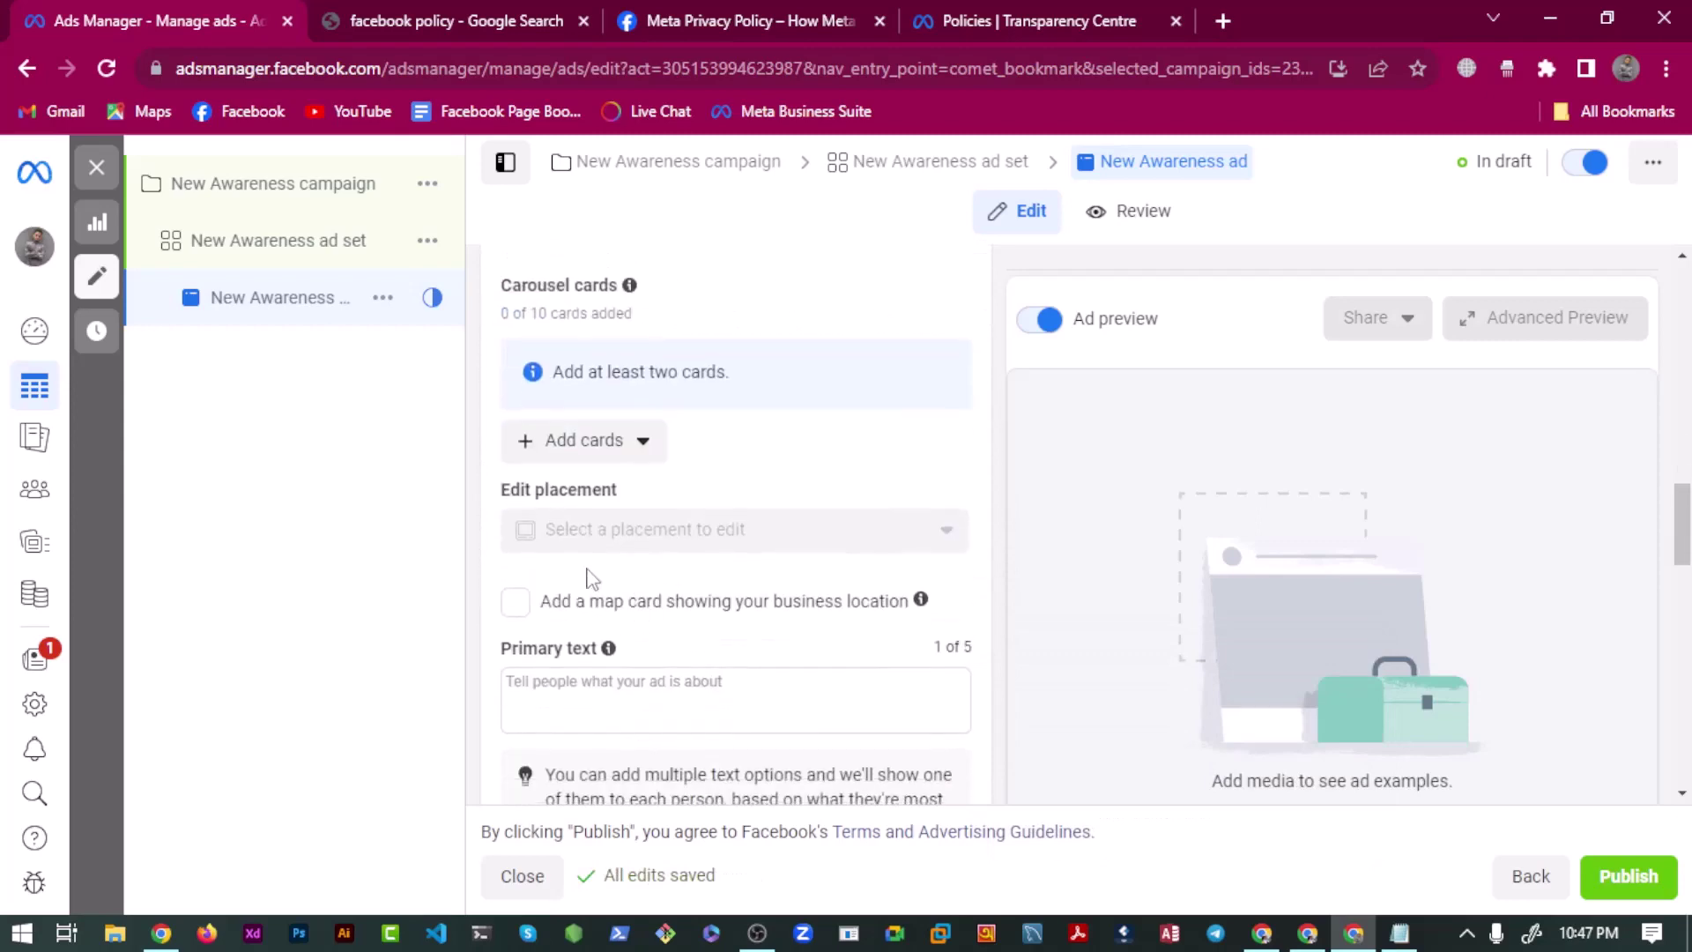
{"action": "scroll", "coordinate": [670, 555], "scroll_direction": "up", "scroll_amount": 3}
{"action": "scroll", "coordinate": [608, 518], "scroll_direction": "down", "scroll_amount": 5}
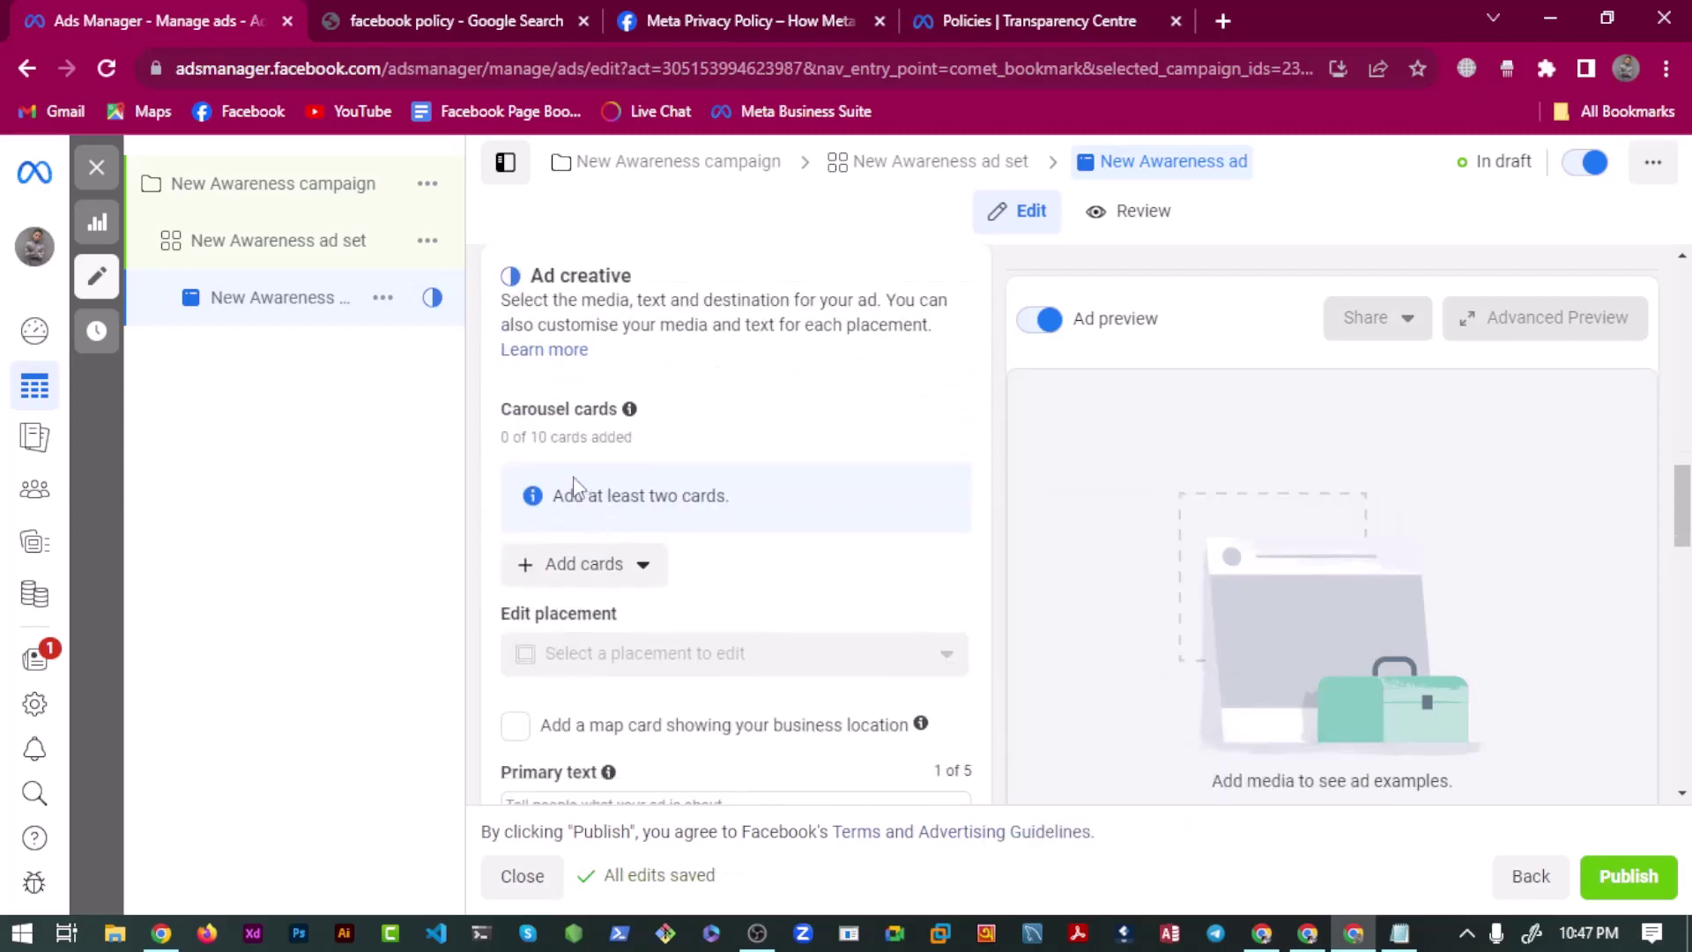
{"action": "scroll", "coordinate": [564, 476], "scroll_direction": "up", "scroll_amount": 8}
{"action": "scroll", "coordinate": [550, 475], "scroll_direction": "up", "scroll_amount": 4}
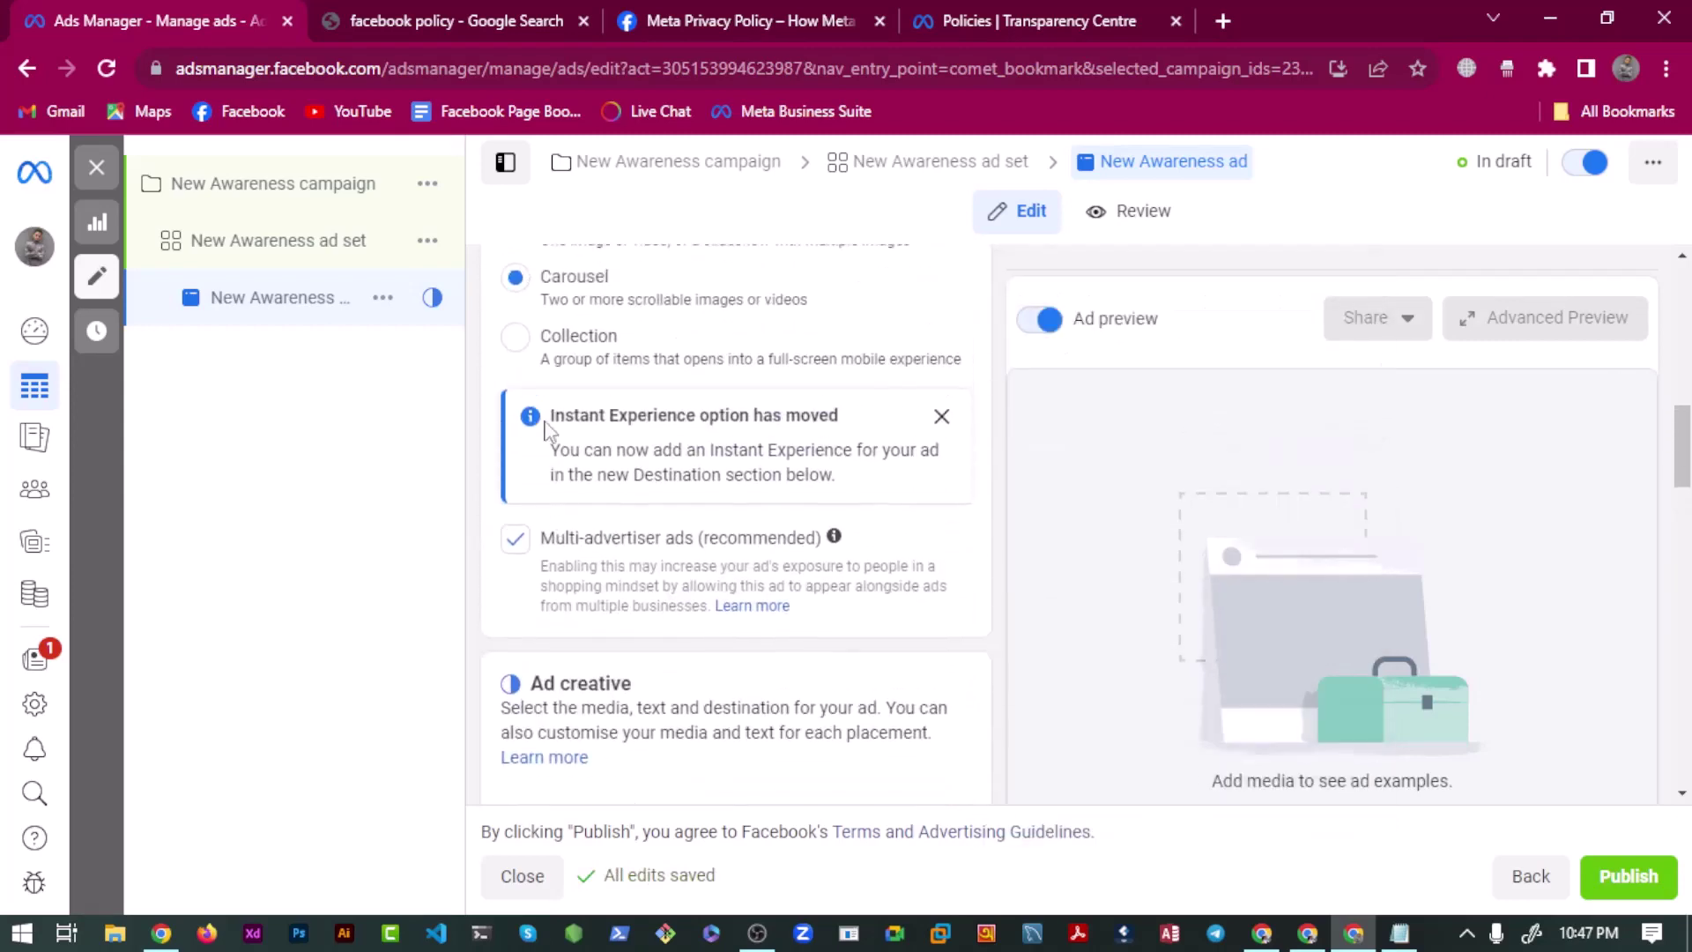
Set the ad format to Single image or video and enter "fgsfgfkdsgkdfg;" as the primary text.
{"action": "left_click", "coordinate": [647, 536]}
{"action": "scroll", "coordinate": [634, 536], "scroll_direction": "down", "scroll_amount": 12}
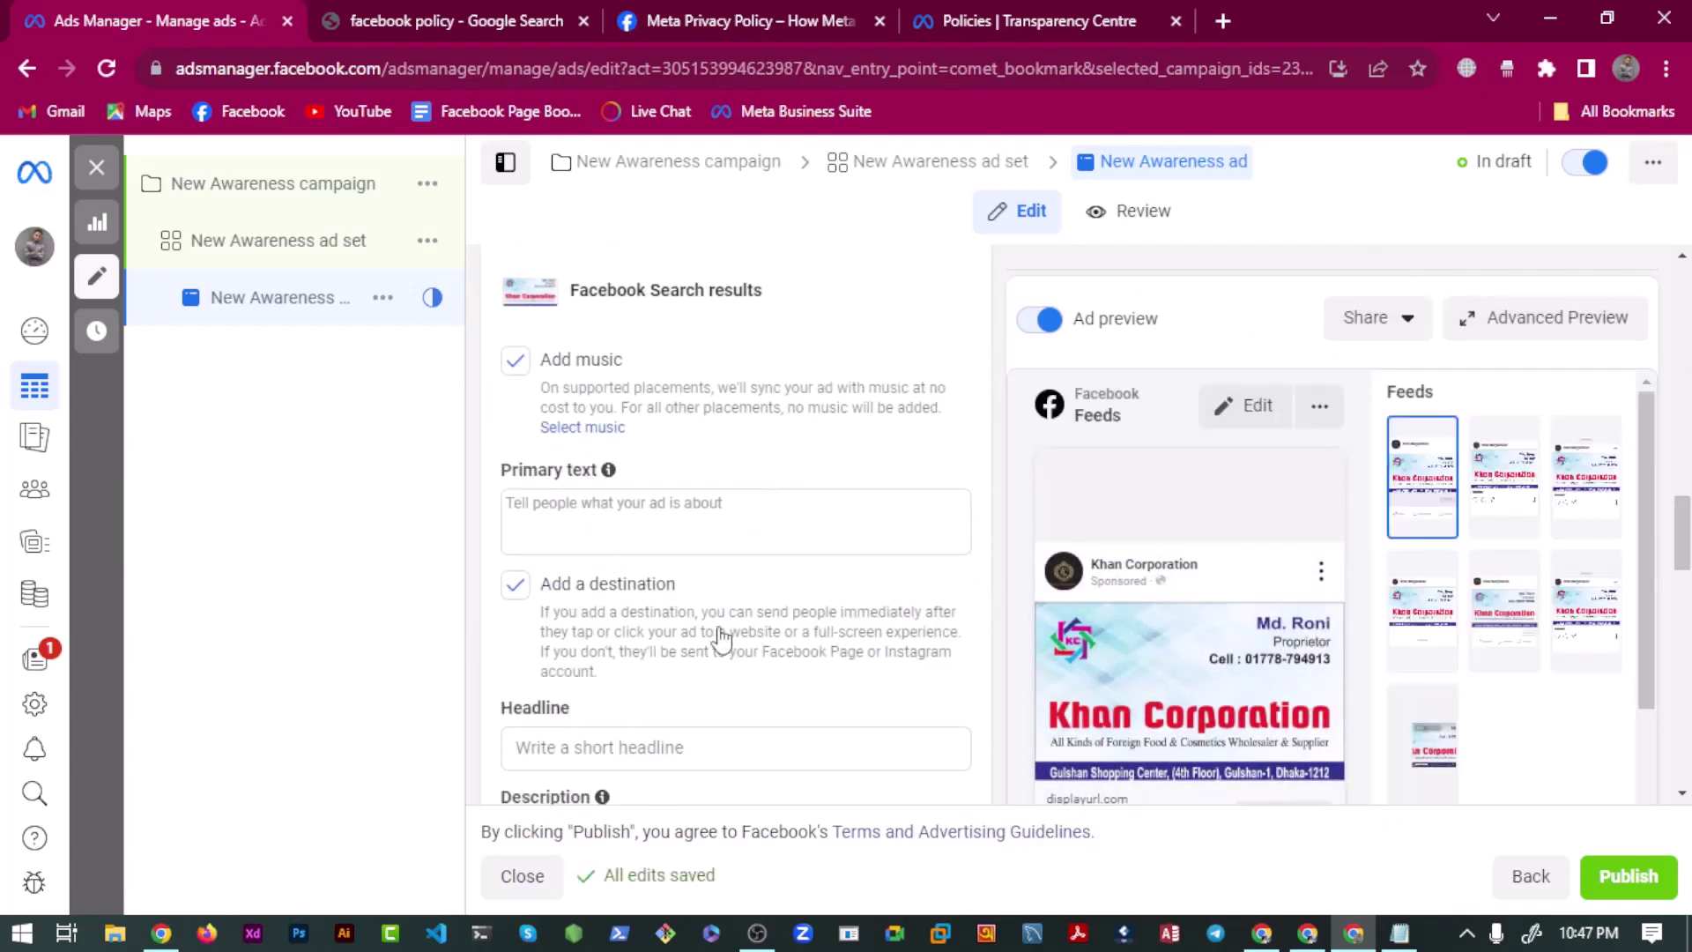
{"action": "scroll", "coordinate": [758, 529], "scroll_direction": "down", "scroll_amount": 2}
{"action": "left_click", "coordinate": [628, 385]}
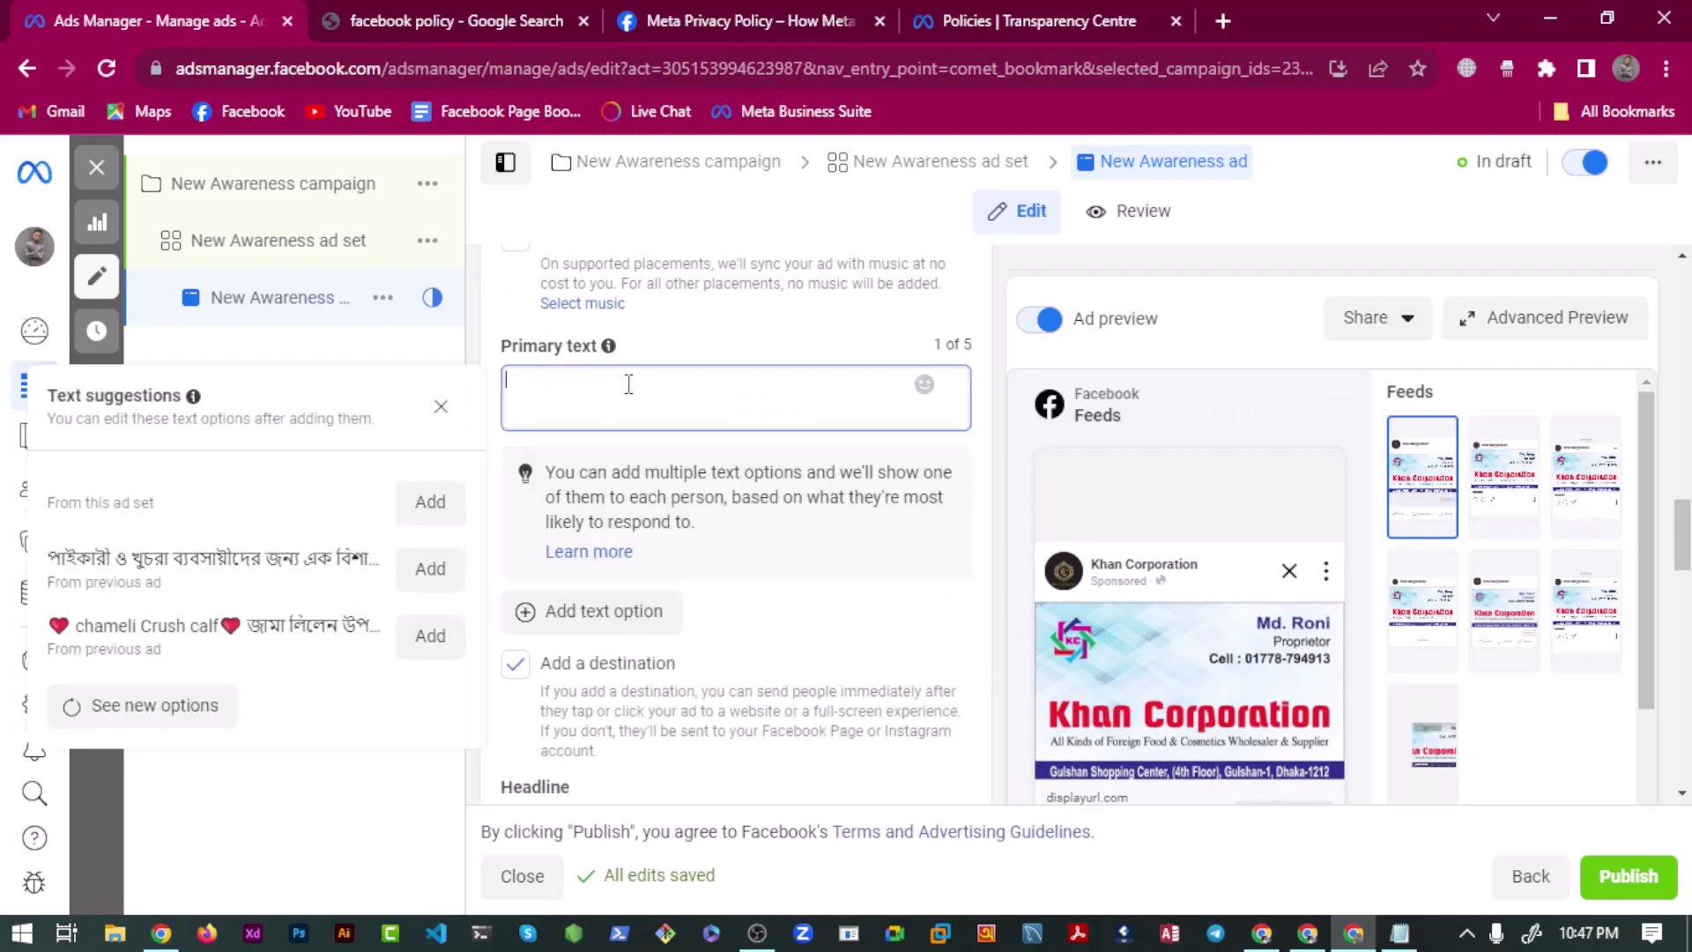
{"action": "type", "text": "fgsfgfkdsgkdfg;"}
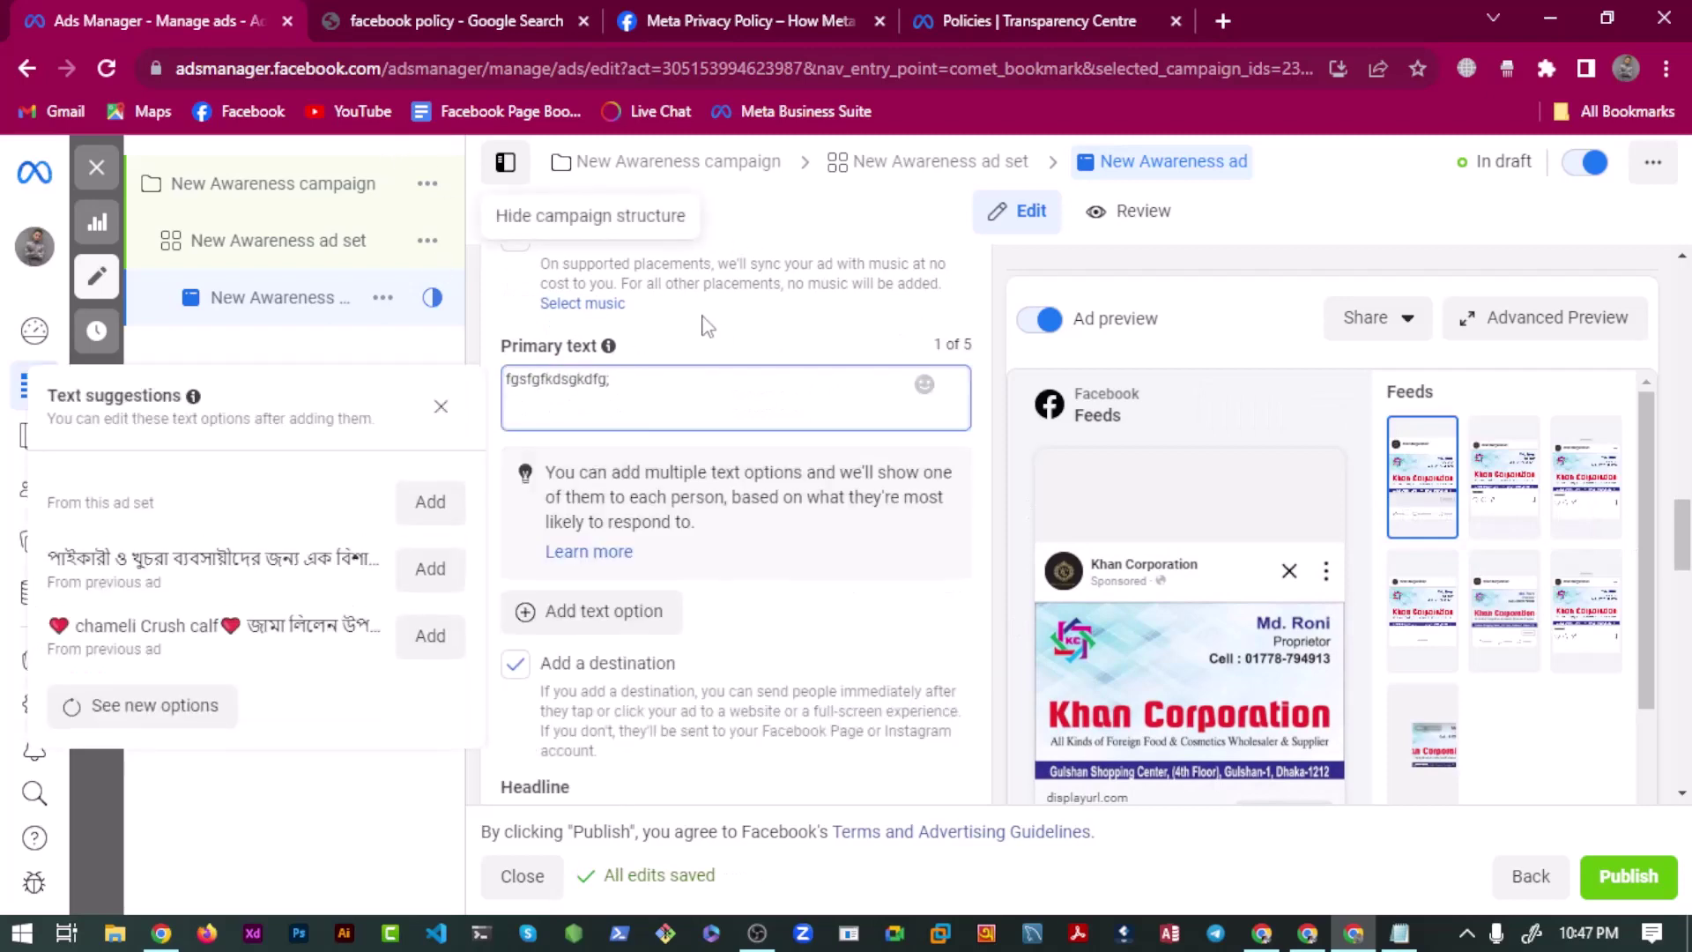
Examine the ad preview along with the call to action, destination, languages and tracking settings.
{"action": "scroll", "coordinate": [1410, 661], "scroll_direction": "down", "scroll_amount": 6}
{"action": "scroll", "coordinate": [1534, 674], "scroll_direction": "down", "scroll_amount": 2}
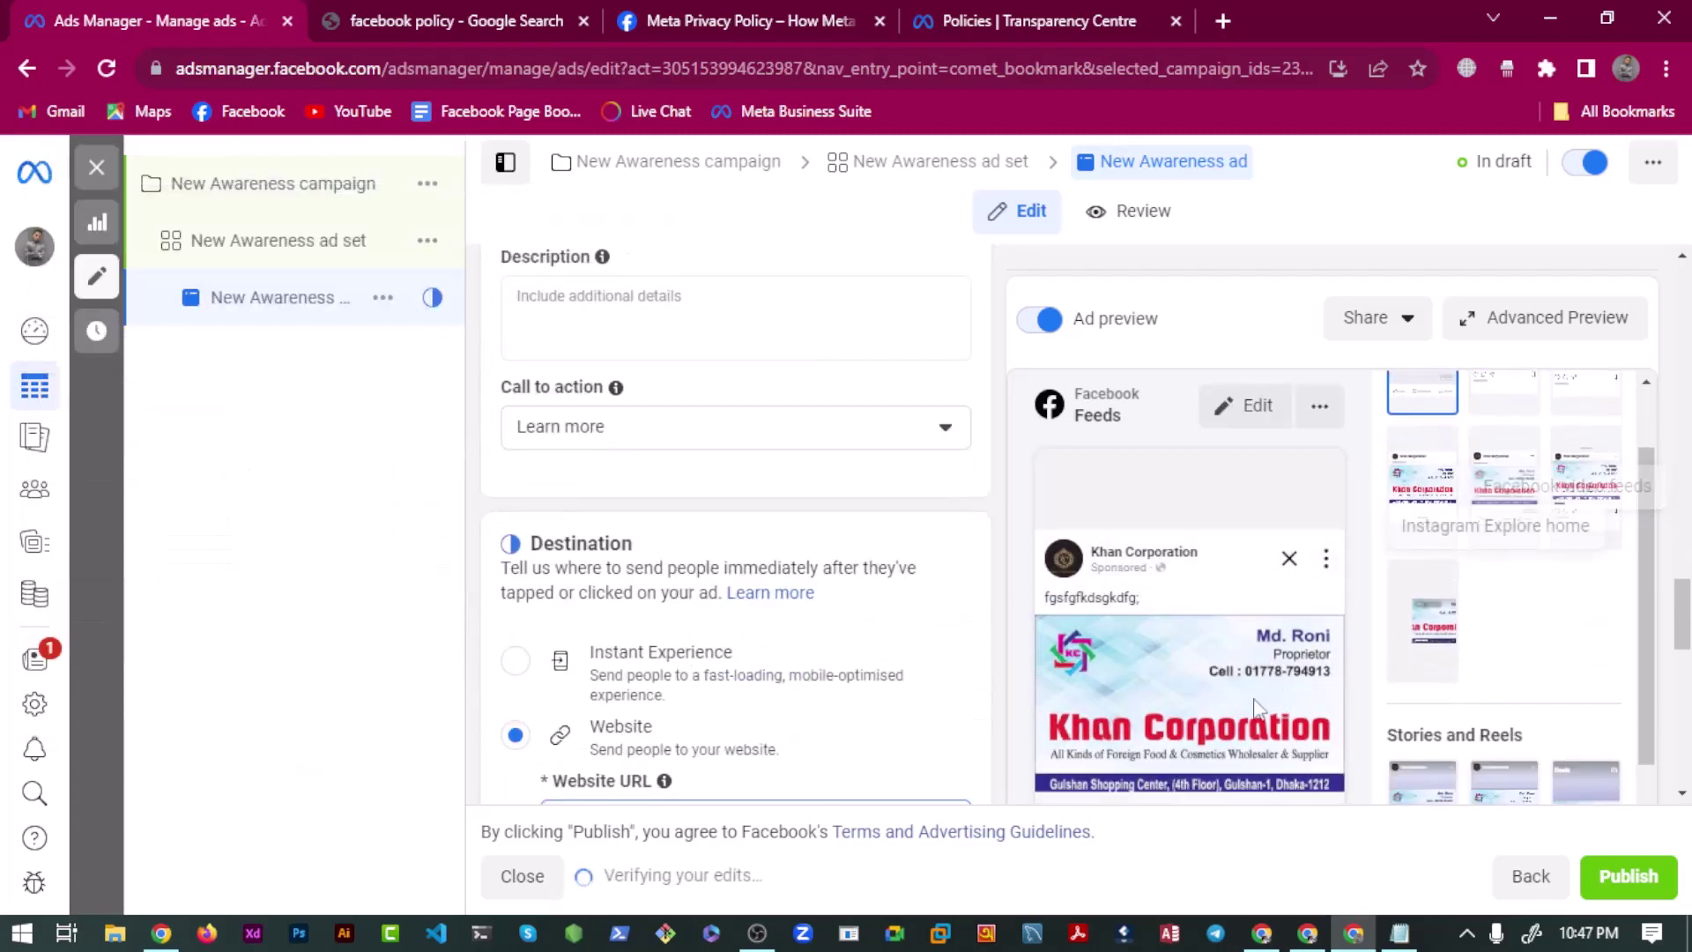
{"action": "scroll", "coordinate": [678, 599], "scroll_direction": "down", "scroll_amount": 6}
{"action": "scroll", "coordinate": [679, 599], "scroll_direction": "up", "scroll_amount": 5}
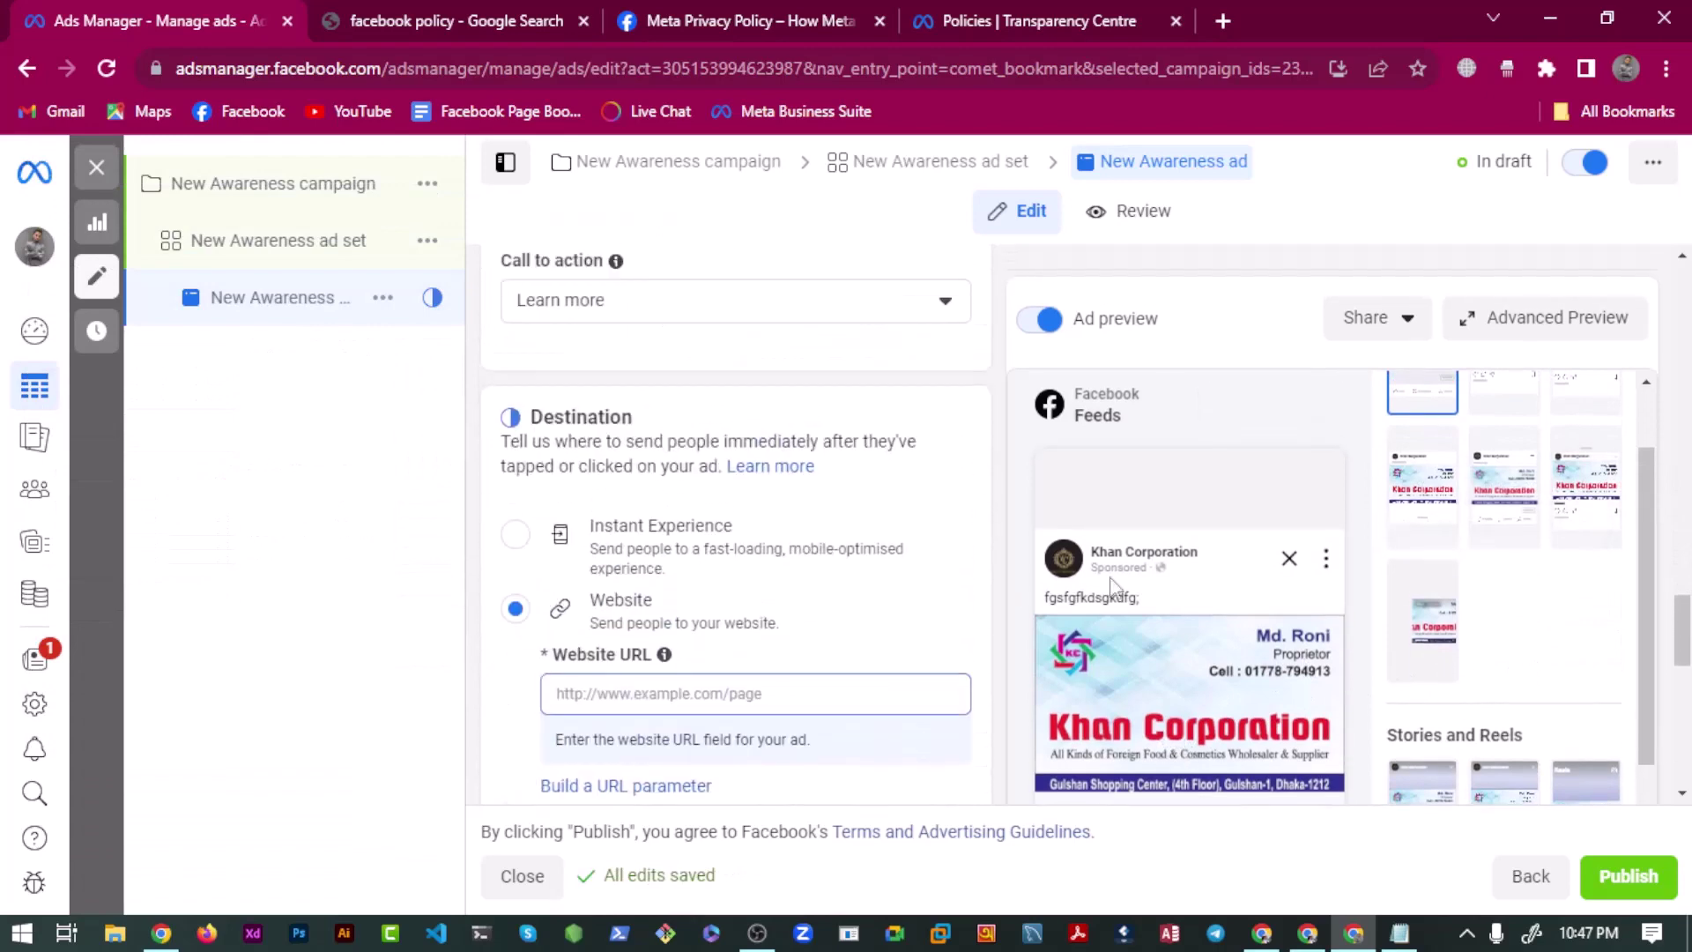
{"action": "scroll", "coordinate": [679, 600], "scroll_direction": "down", "scroll_amount": 4}
{"action": "scroll", "coordinate": [1586, 582], "scroll_direction": "down", "scroll_amount": 3}
{"action": "scroll", "coordinate": [1685, 600], "scroll_direction": "down", "scroll_amount": 5}
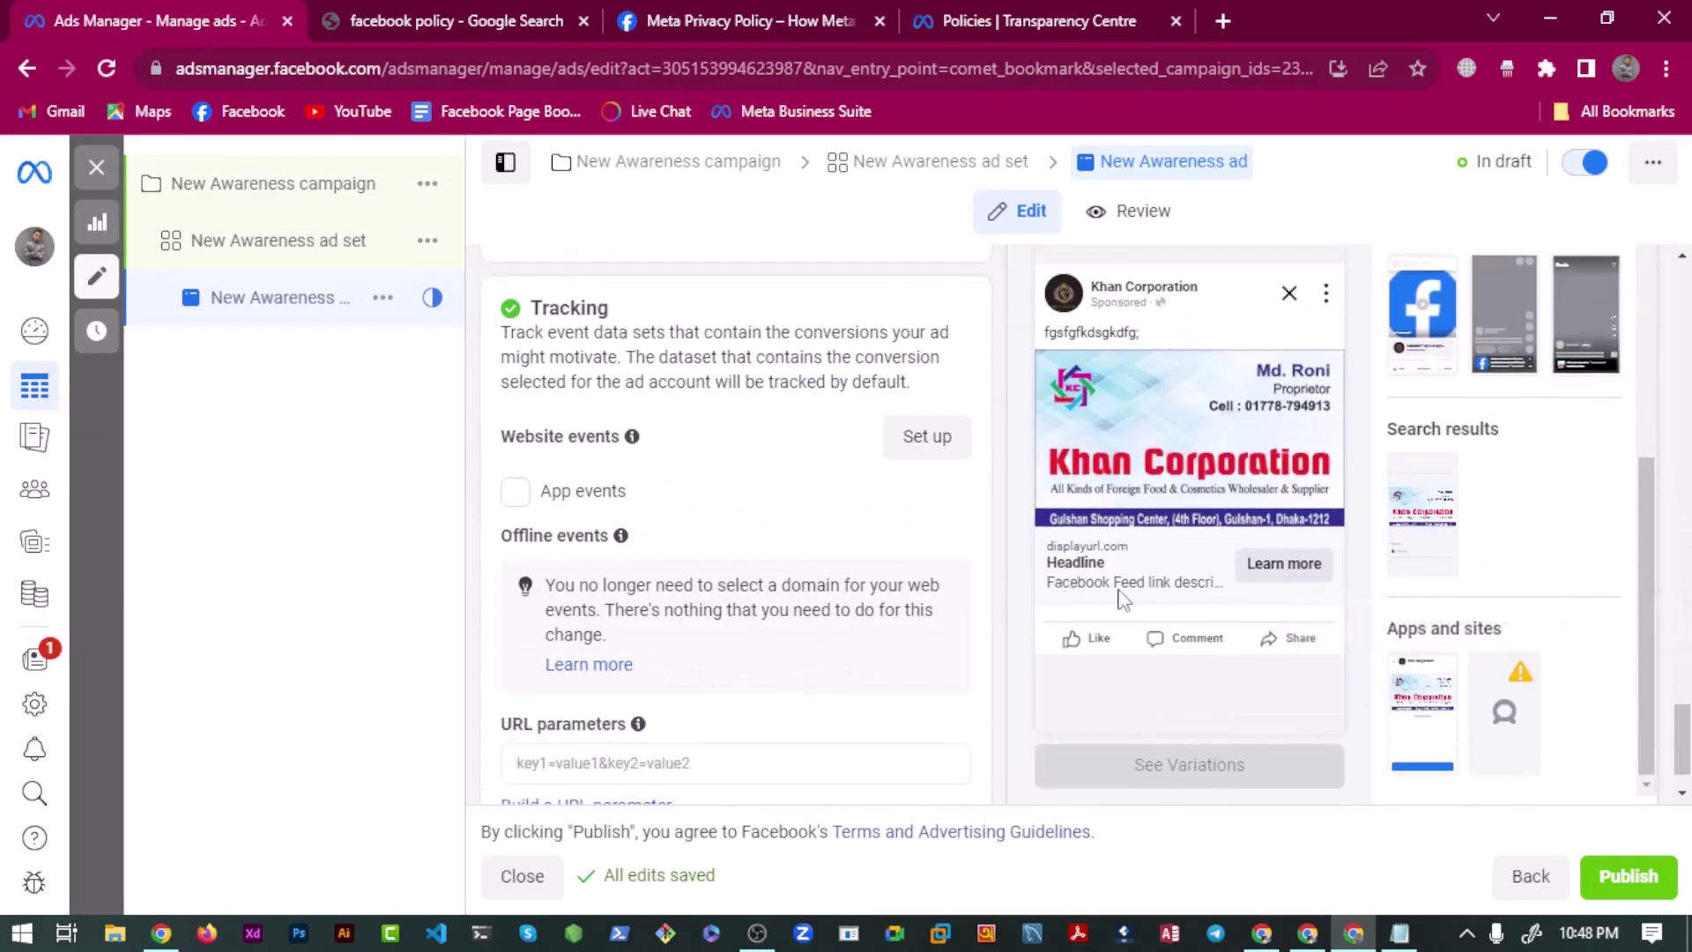
{"action": "scroll", "coordinate": [752, 579], "scroll_direction": "up", "scroll_amount": 6}
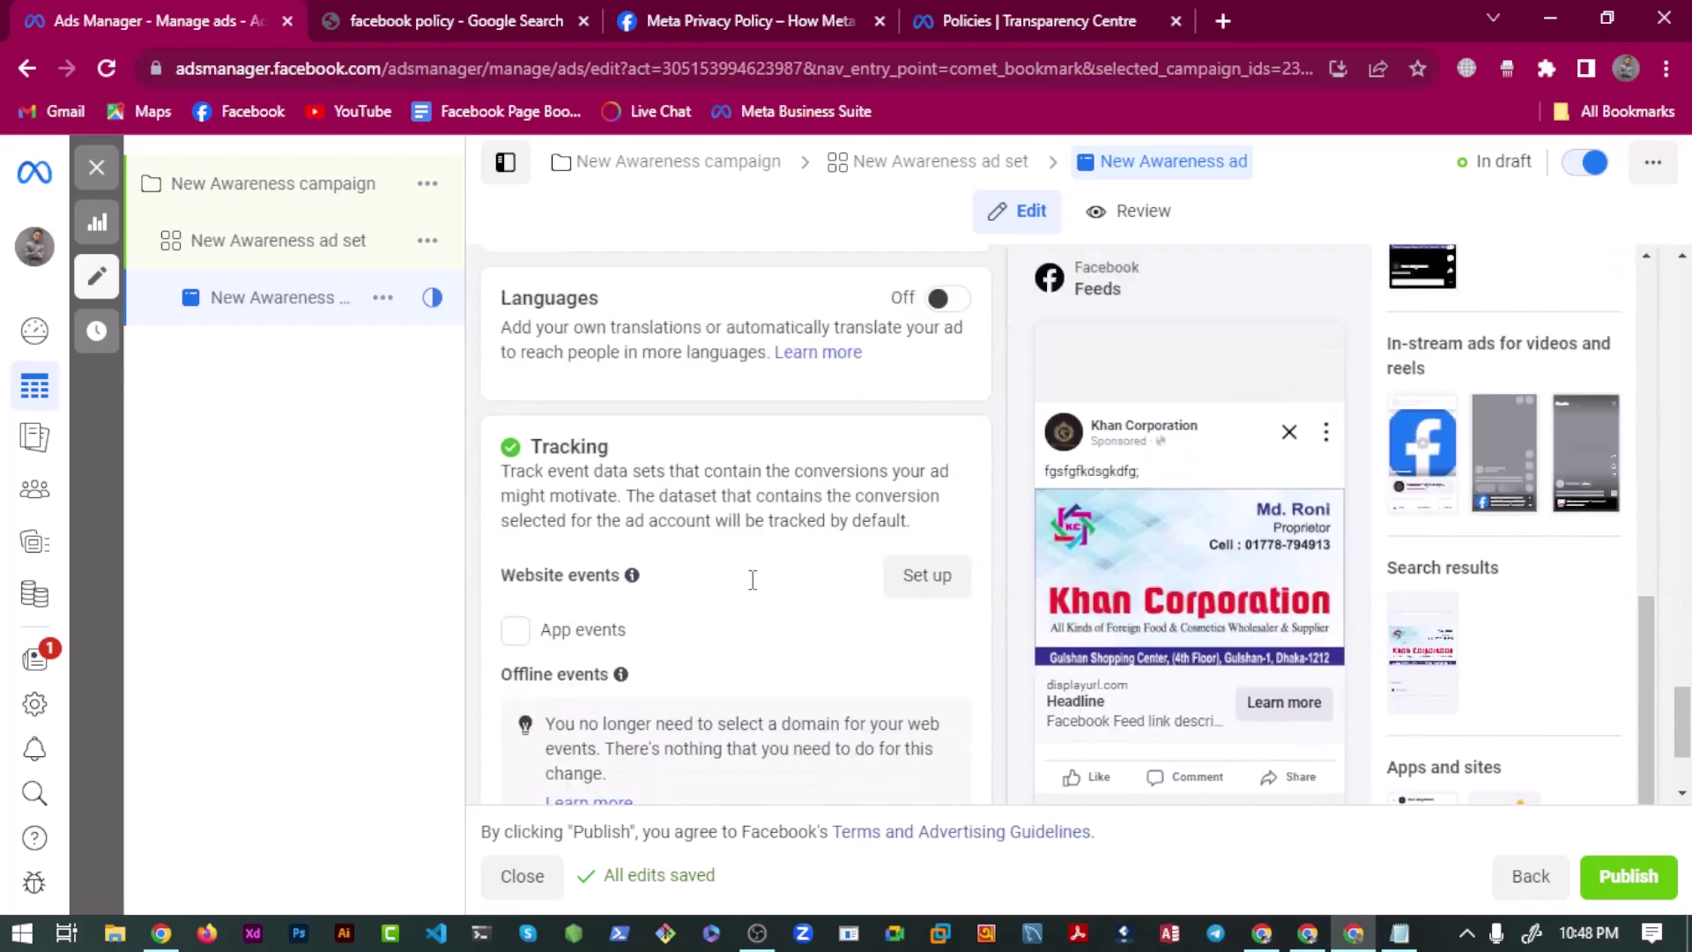
{"action": "scroll", "coordinate": [697, 583], "scroll_direction": "up", "scroll_amount": 5}
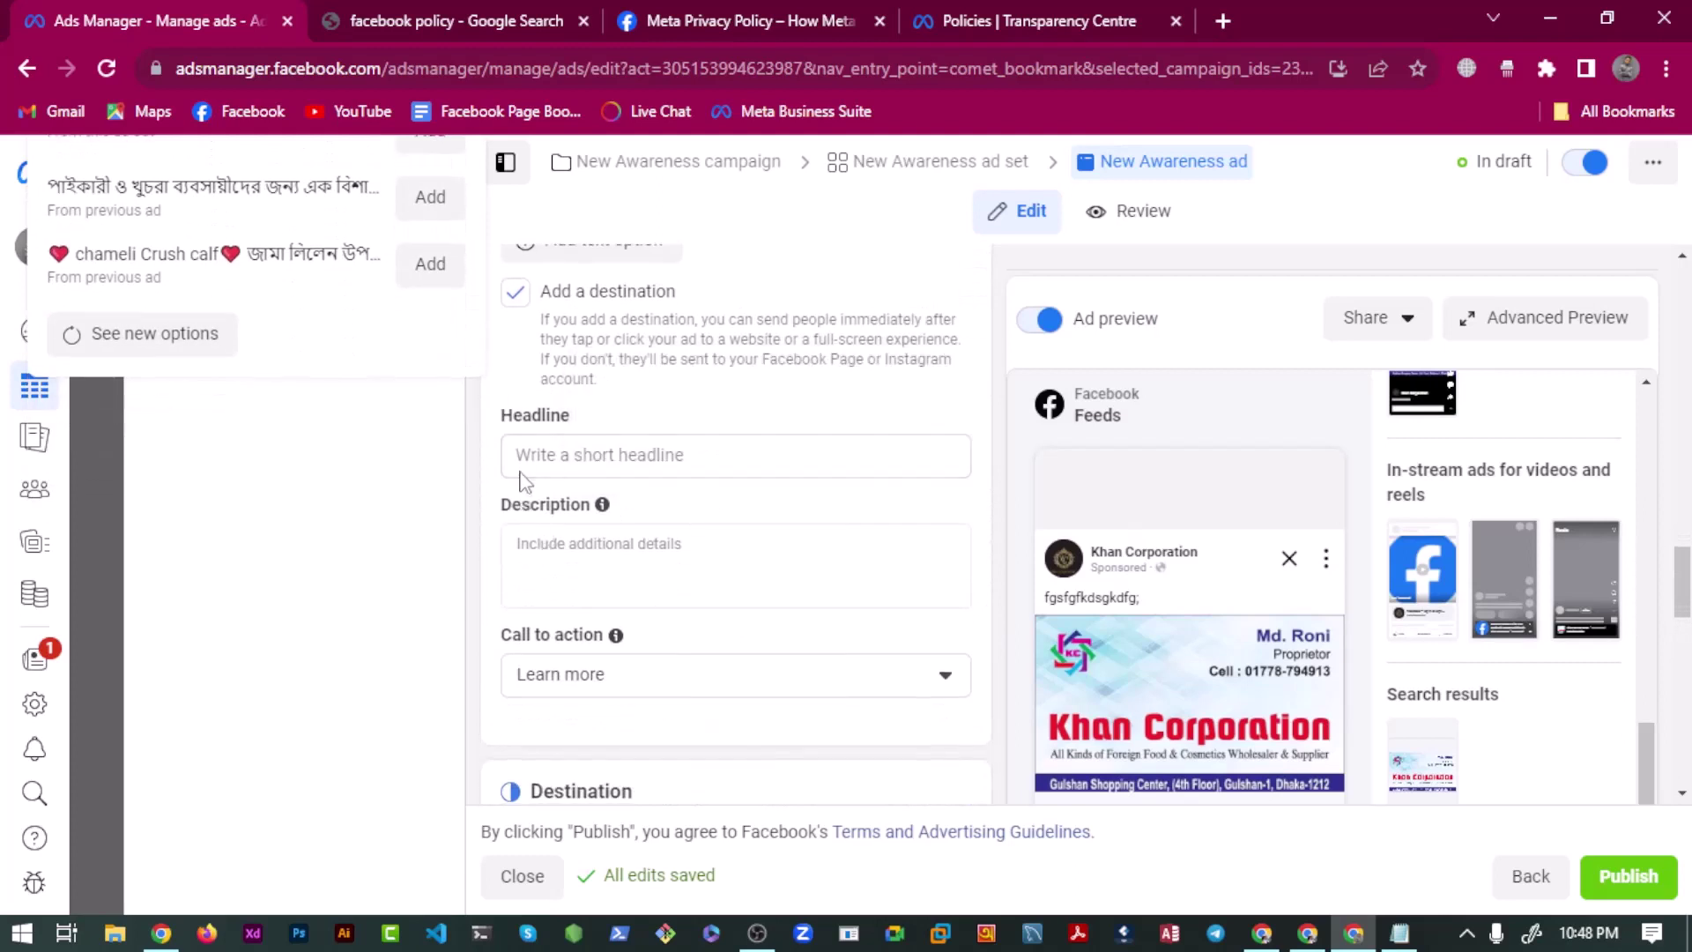
Set the ad's headline to "Test Heading" and check it in the Facebook Feeds preview.
{"action": "left_click", "coordinate": [534, 458]}
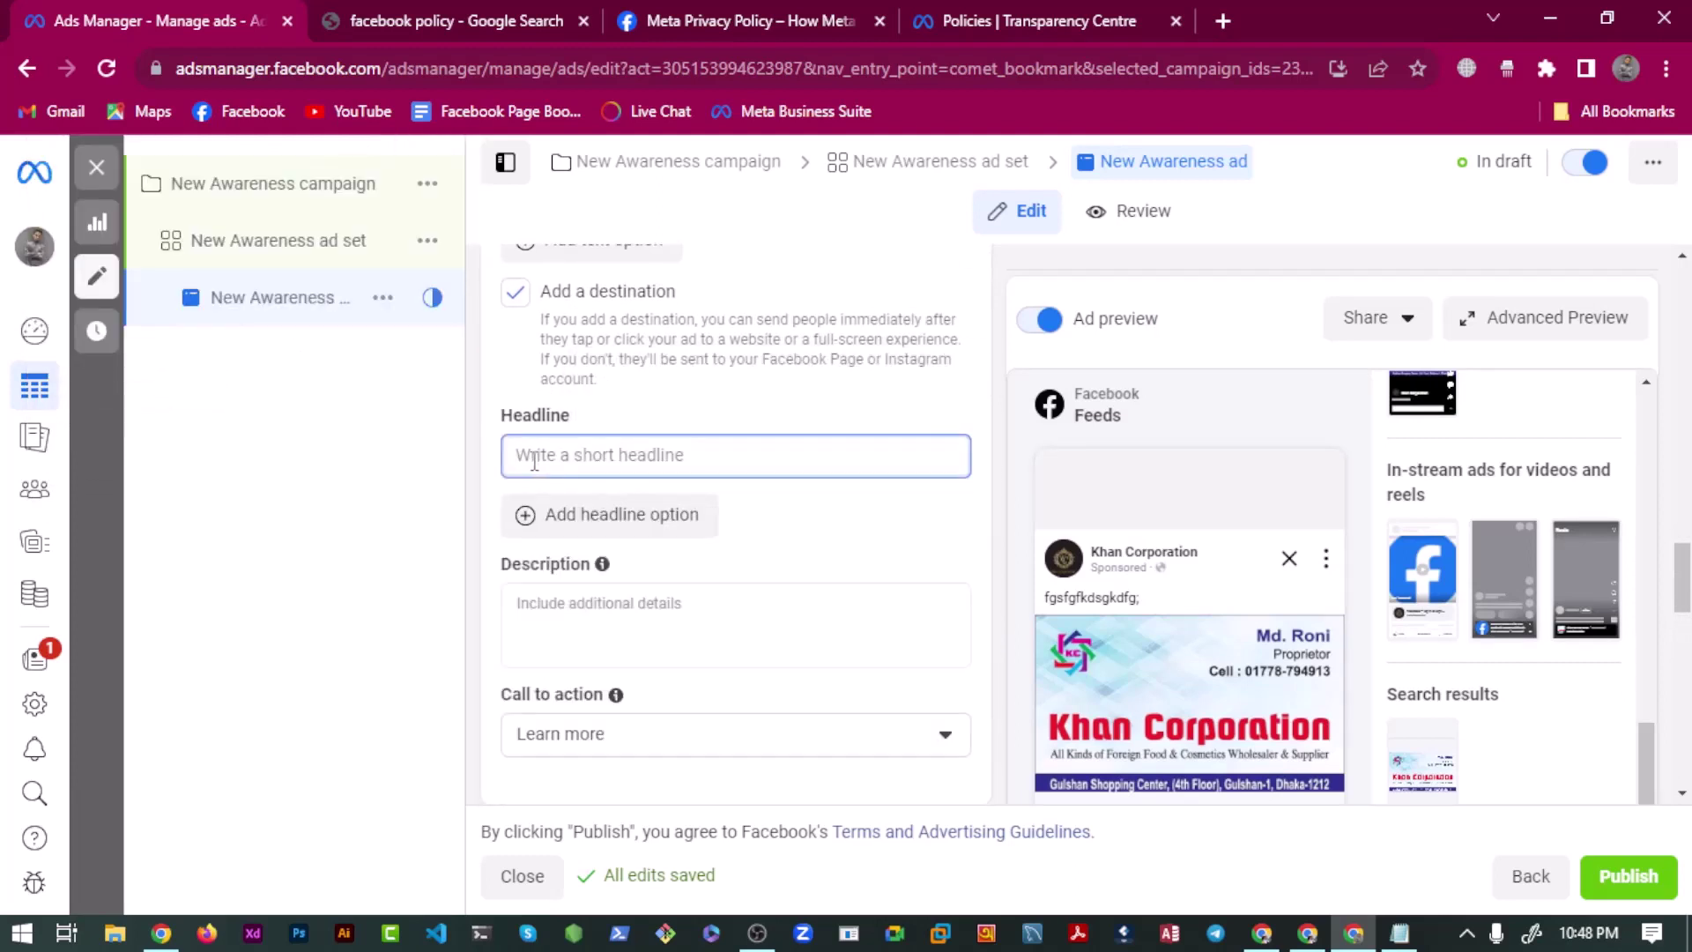
{"action": "type", "text": "Te"}
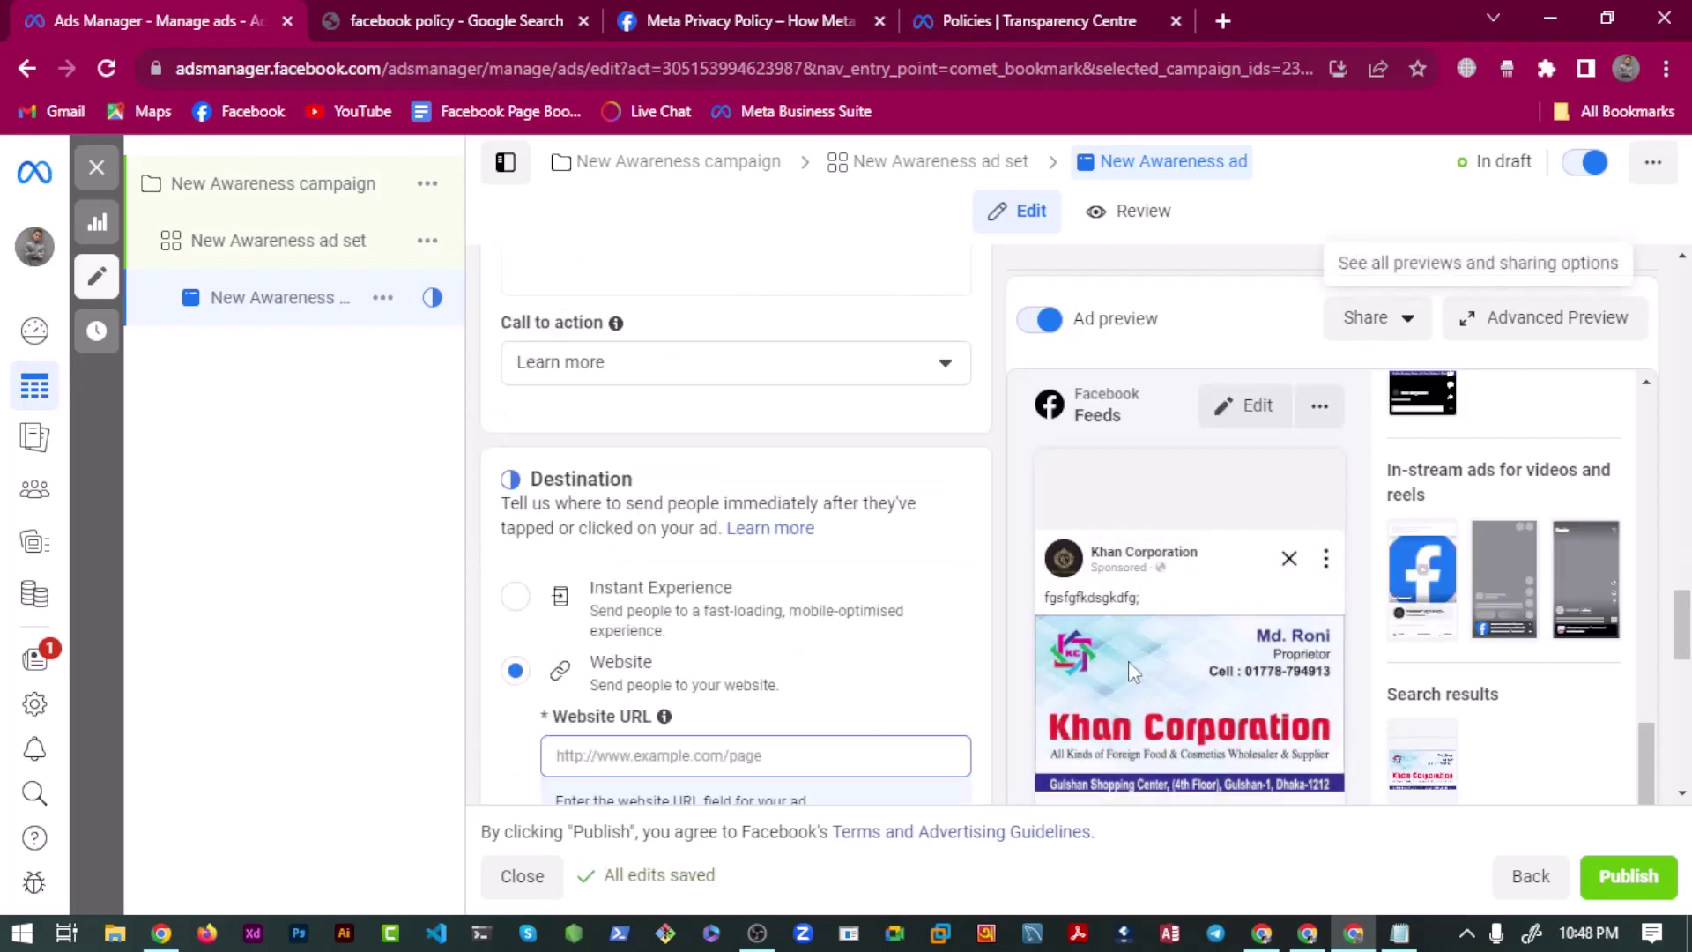
{"action": "scroll", "coordinate": [944, 664], "scroll_direction": "down", "scroll_amount": 5}
{"action": "scroll", "coordinate": [1260, 780], "scroll_direction": "down", "scroll_amount": 3}
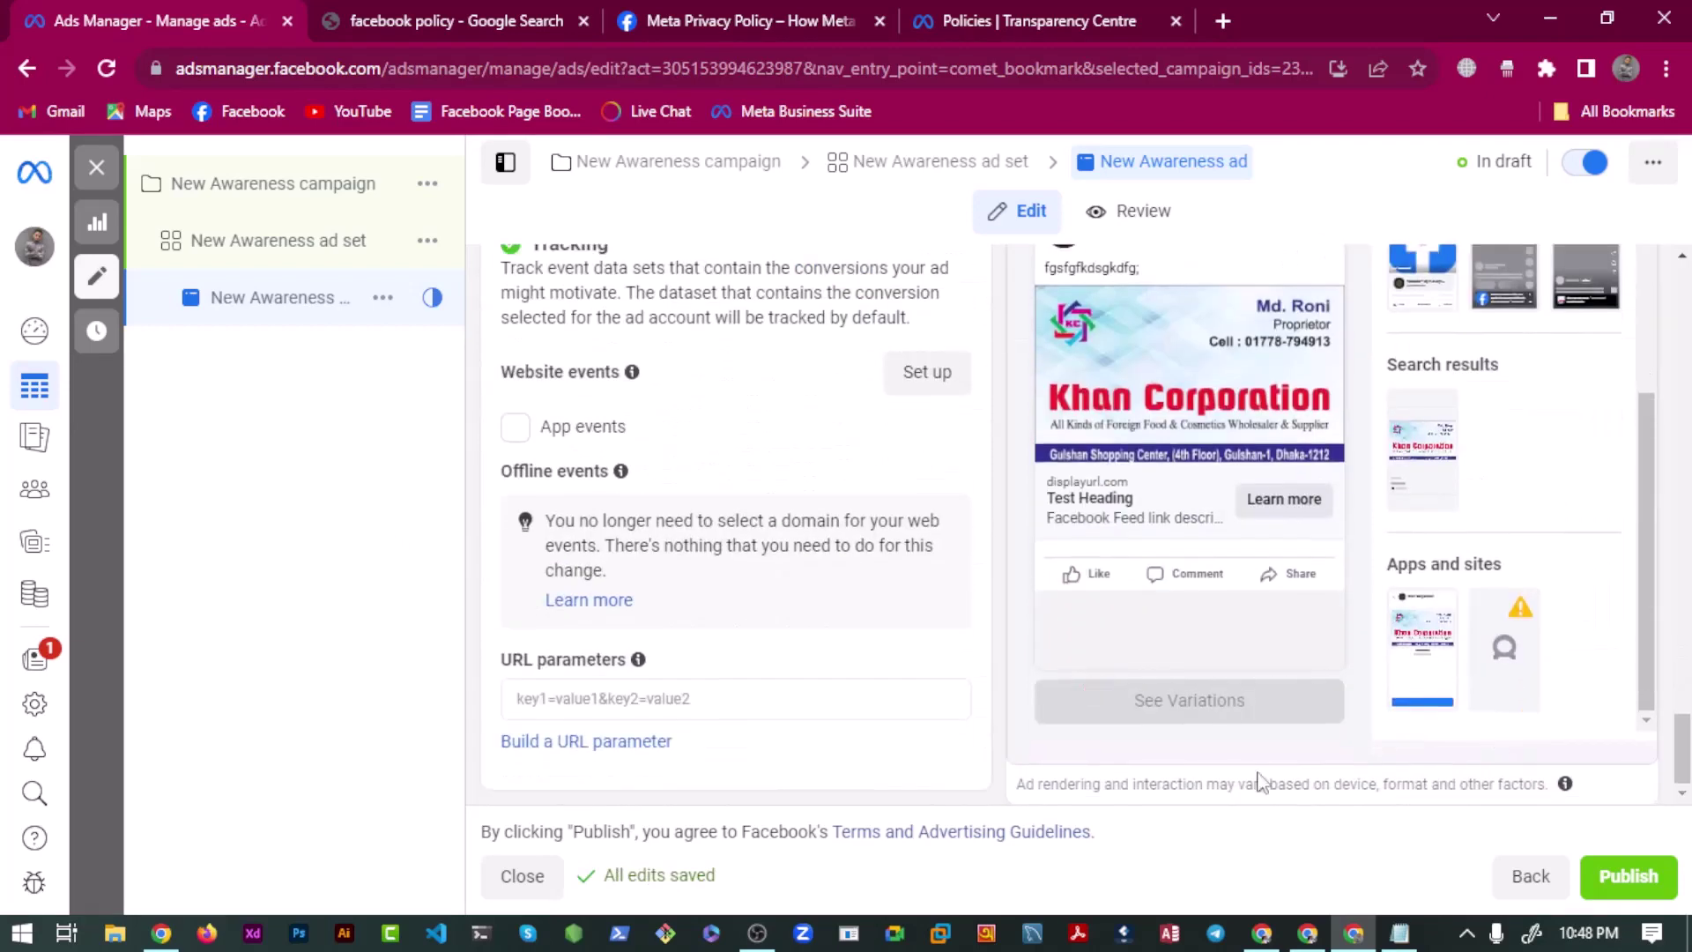
{"action": "scroll", "coordinate": [600, 550], "scroll_direction": "up", "scroll_amount": 3}
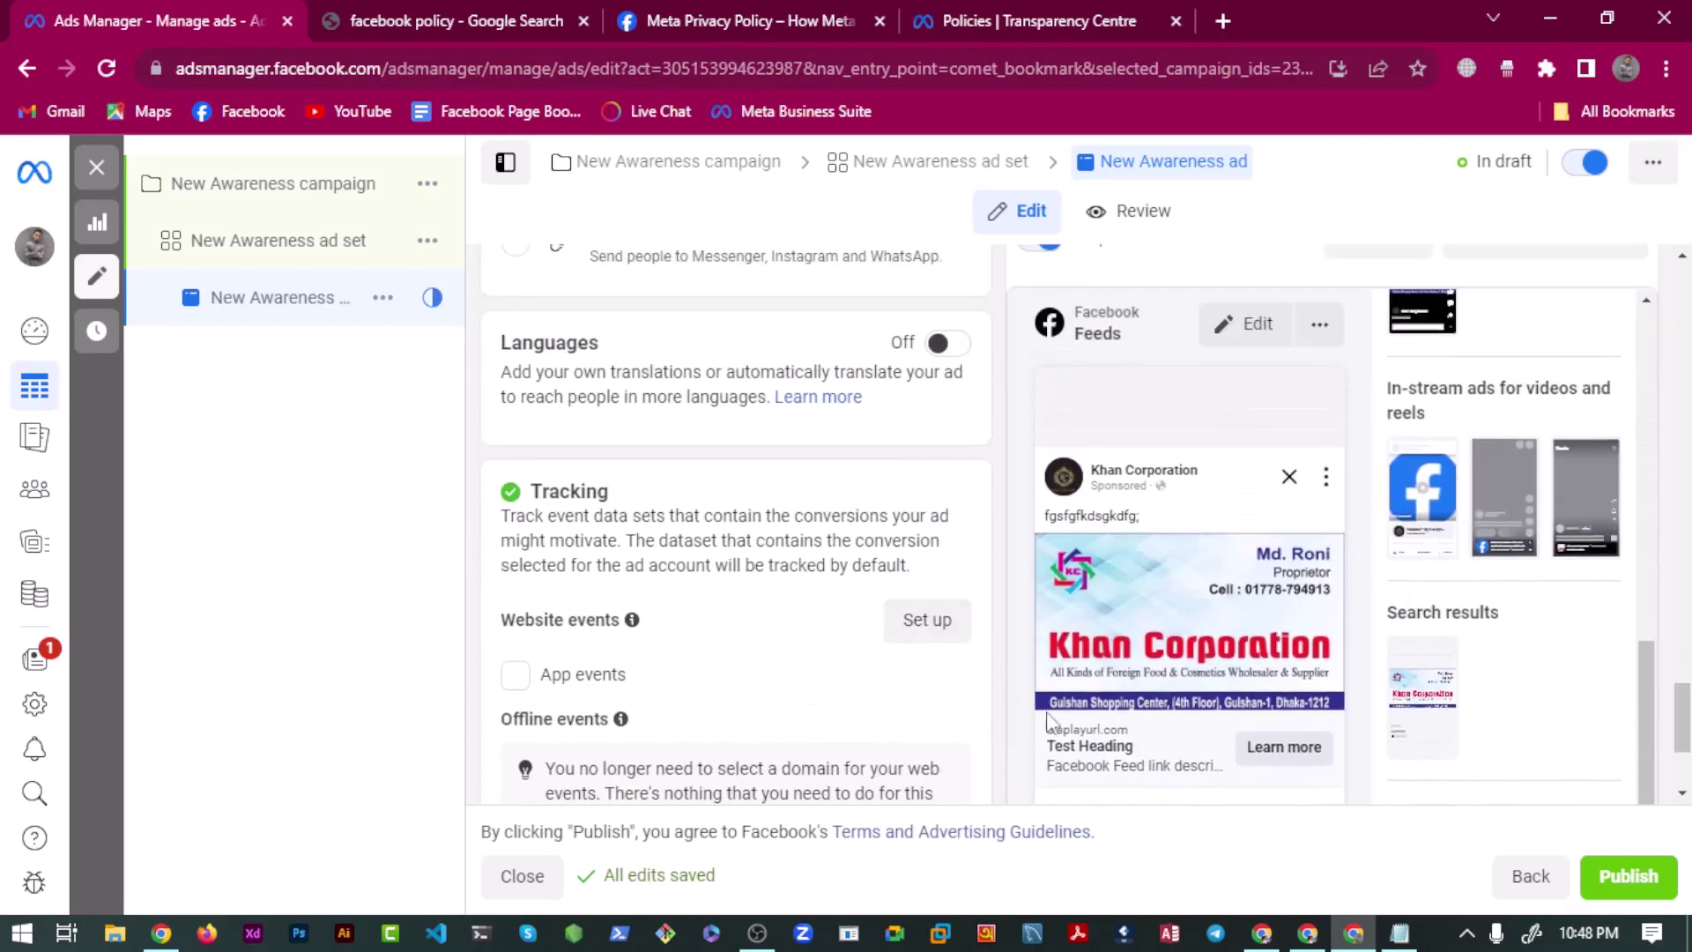
{"action": "scroll", "coordinate": [701, 520], "scroll_direction": "up", "scroll_amount": 10}
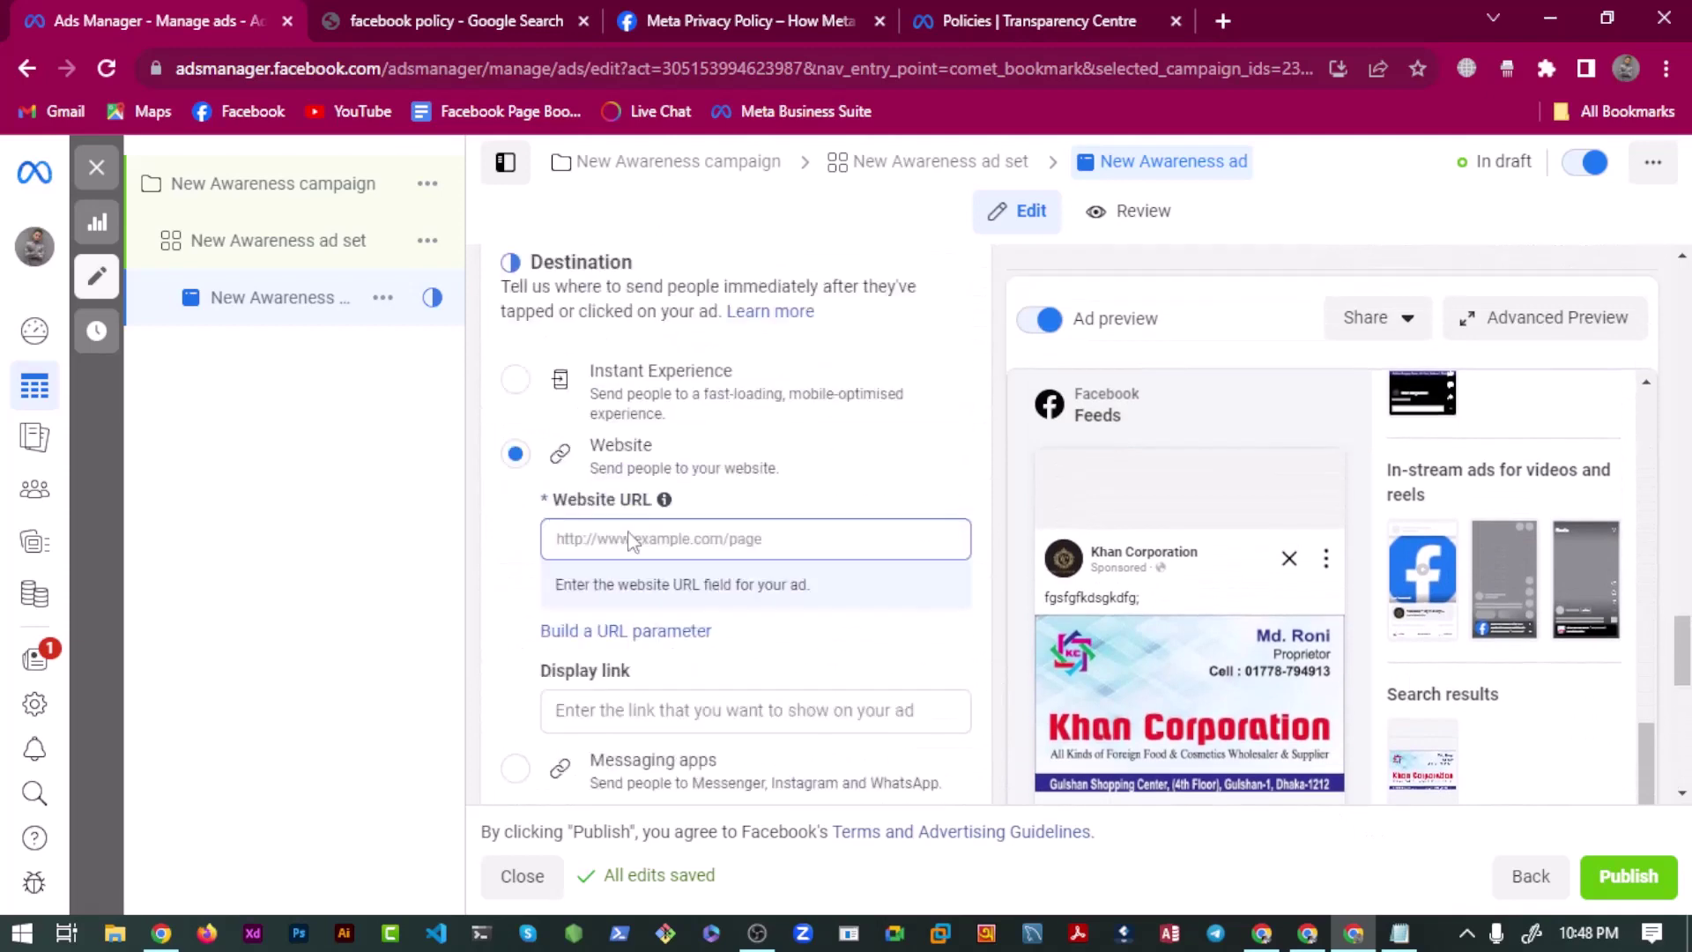
{"action": "scroll", "coordinate": [520, 583], "scroll_direction": "up", "scroll_amount": 5}
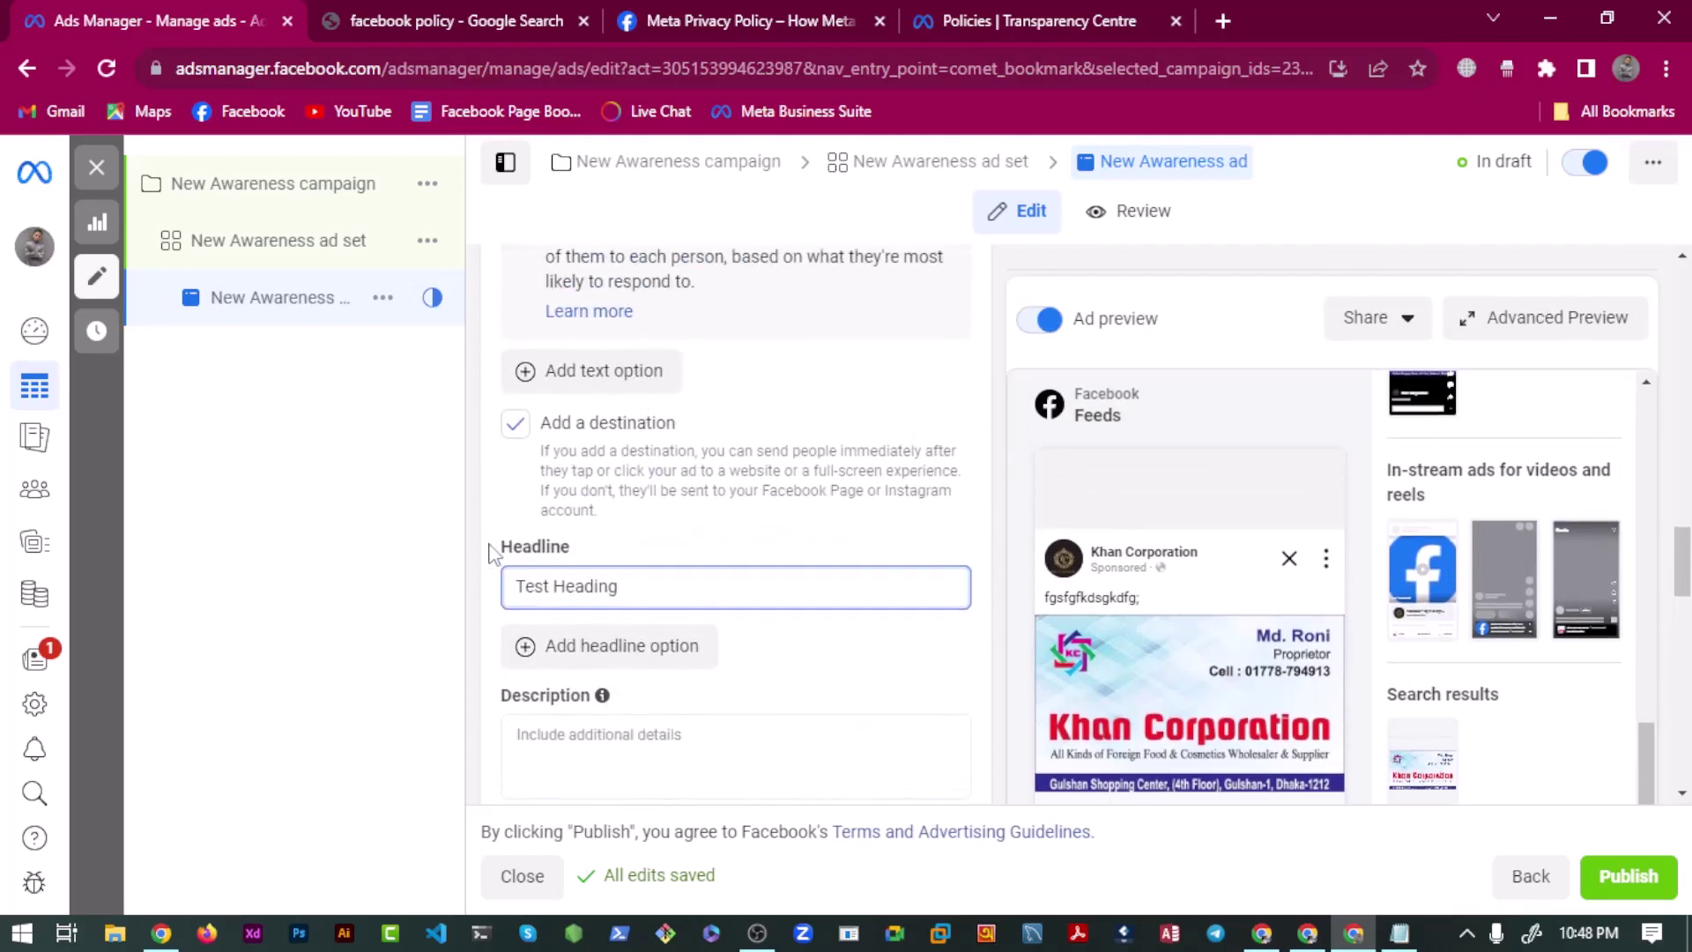
Enter "fgfgfdgsgsdfs" as the ad's description.
{"action": "left_click", "coordinate": [510, 546]}
{"action": "scroll", "coordinate": [493, 600], "scroll_direction": "down", "scroll_amount": 5}
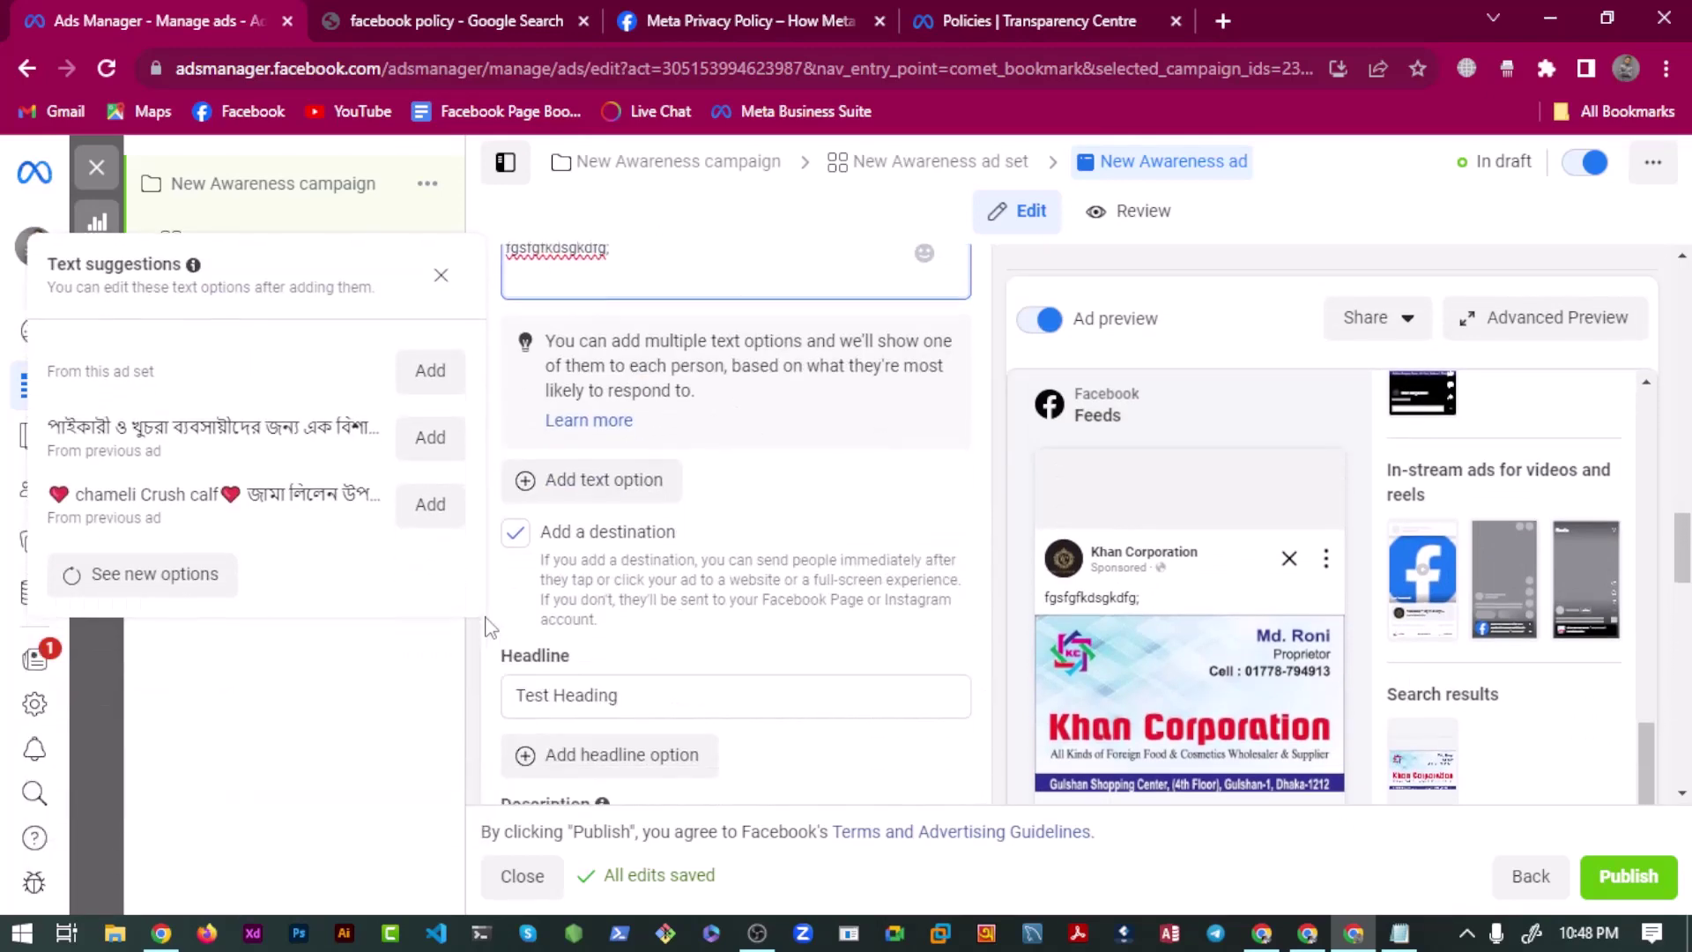
{"action": "left_click", "coordinate": [569, 500]}
{"action": "type", "text": "fgfgfdg"}
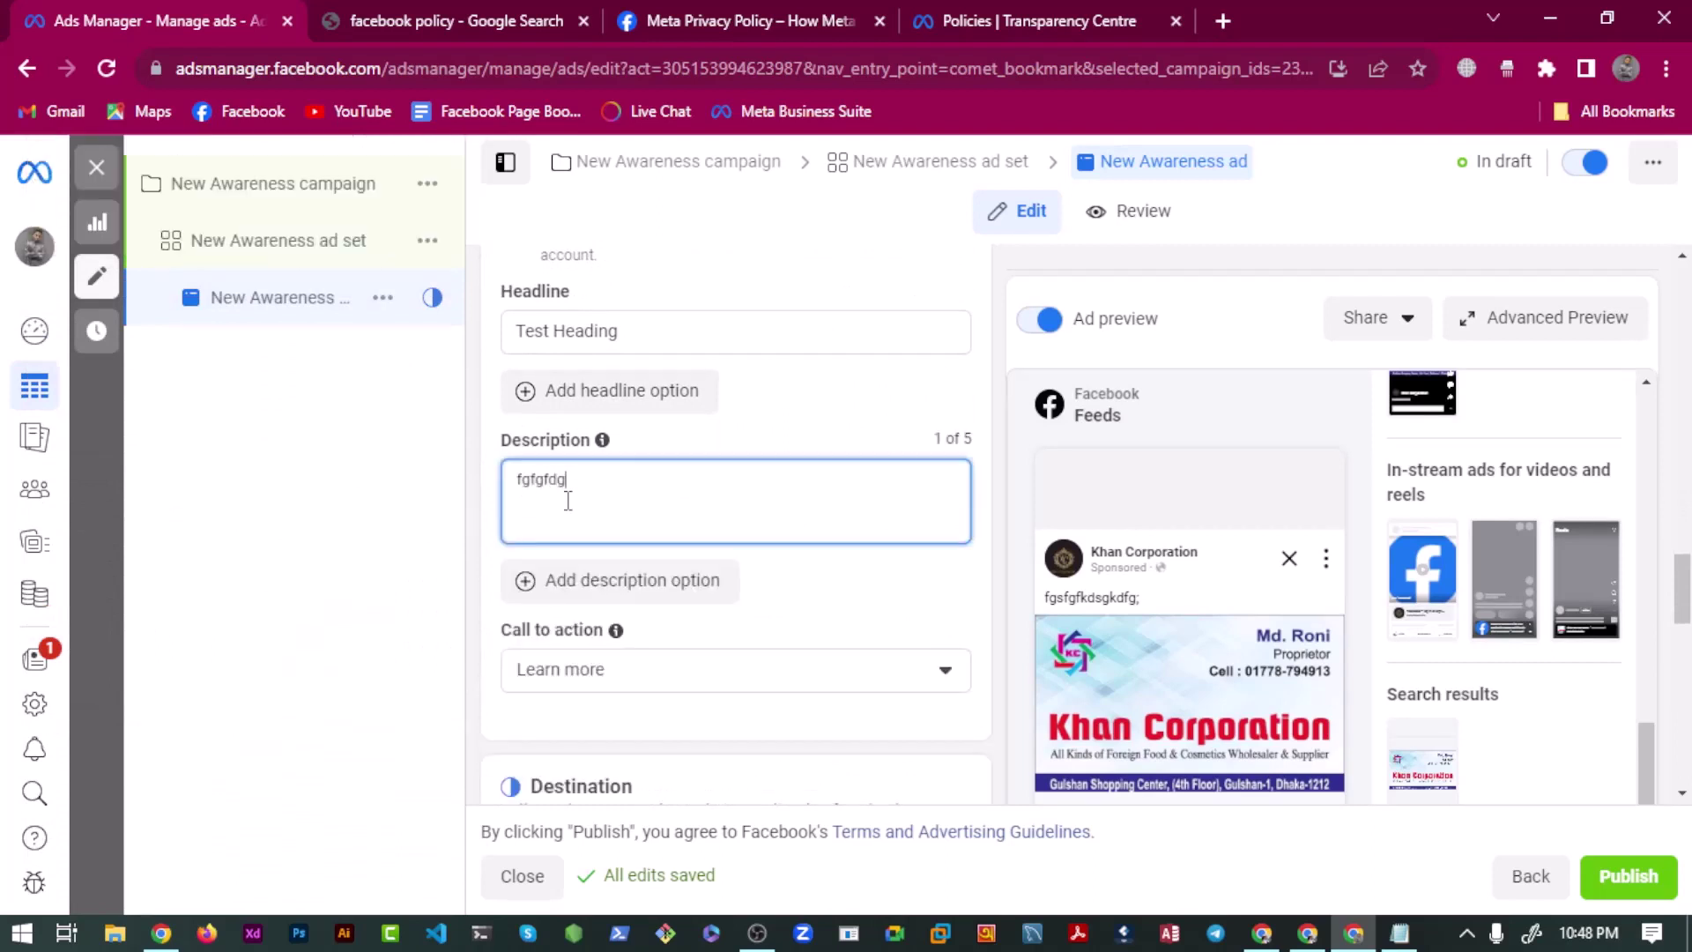
{"action": "type", "text": "sgsdfs"}
{"action": "left_click", "coordinate": [718, 459]}
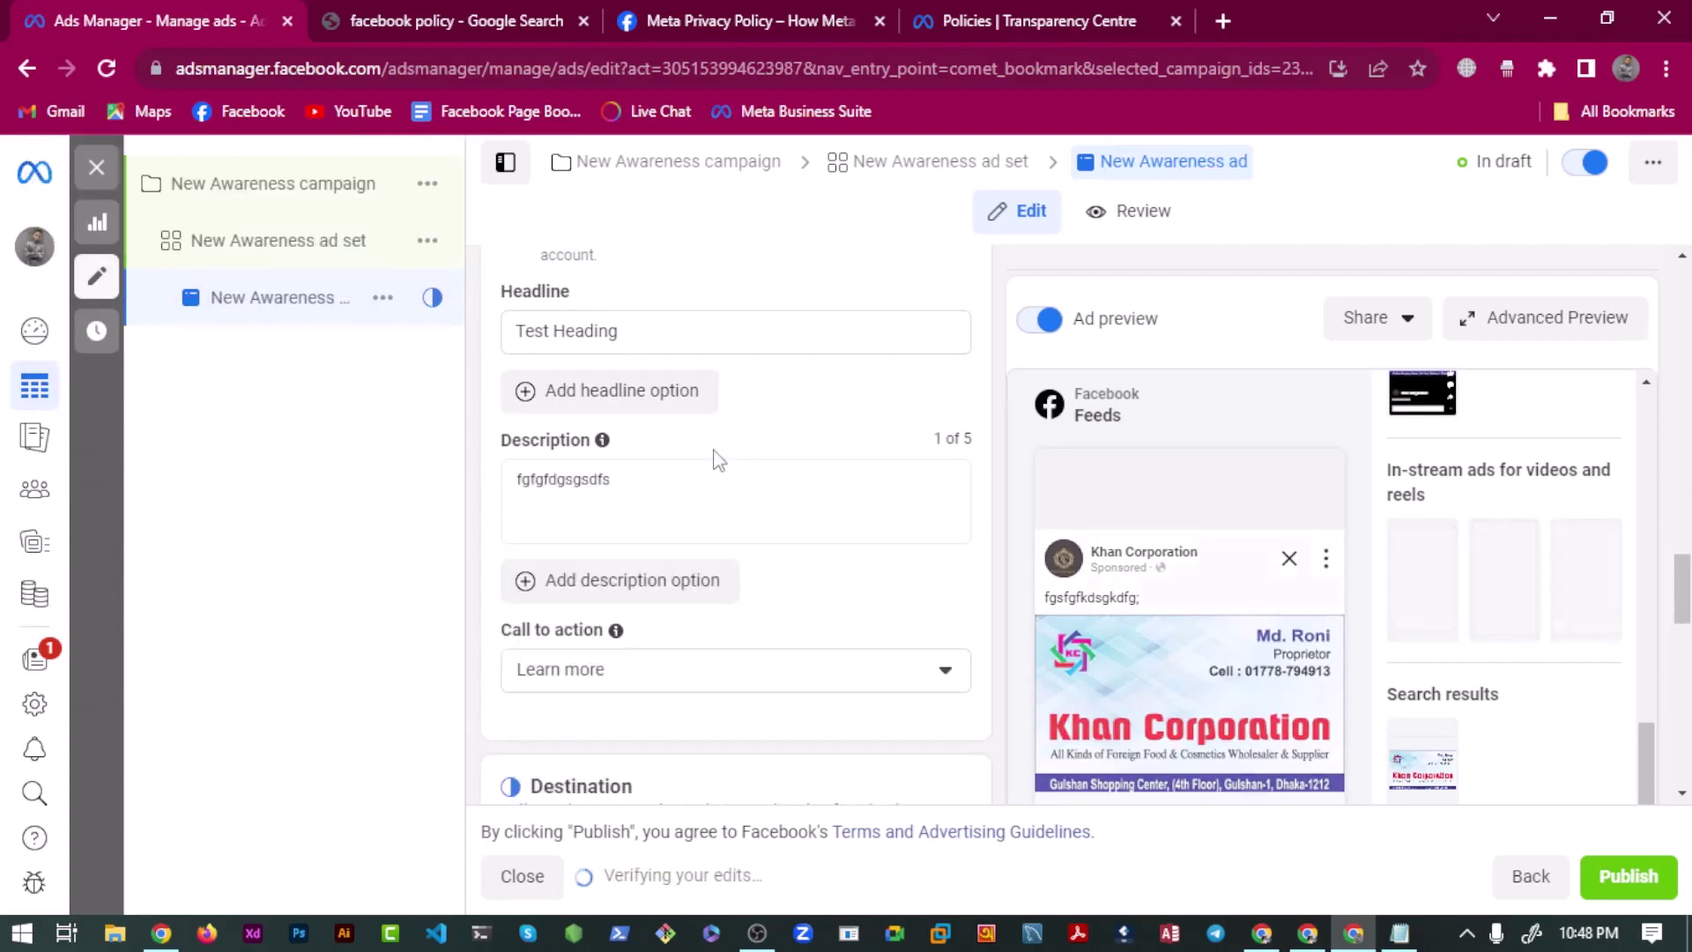
Examine the ad's Destination options, including Instant Experience, Website with its URL and display link, and Messaging apps.
{"action": "scroll", "coordinate": [484, 555], "scroll_direction": "down", "scroll_amount": 4}
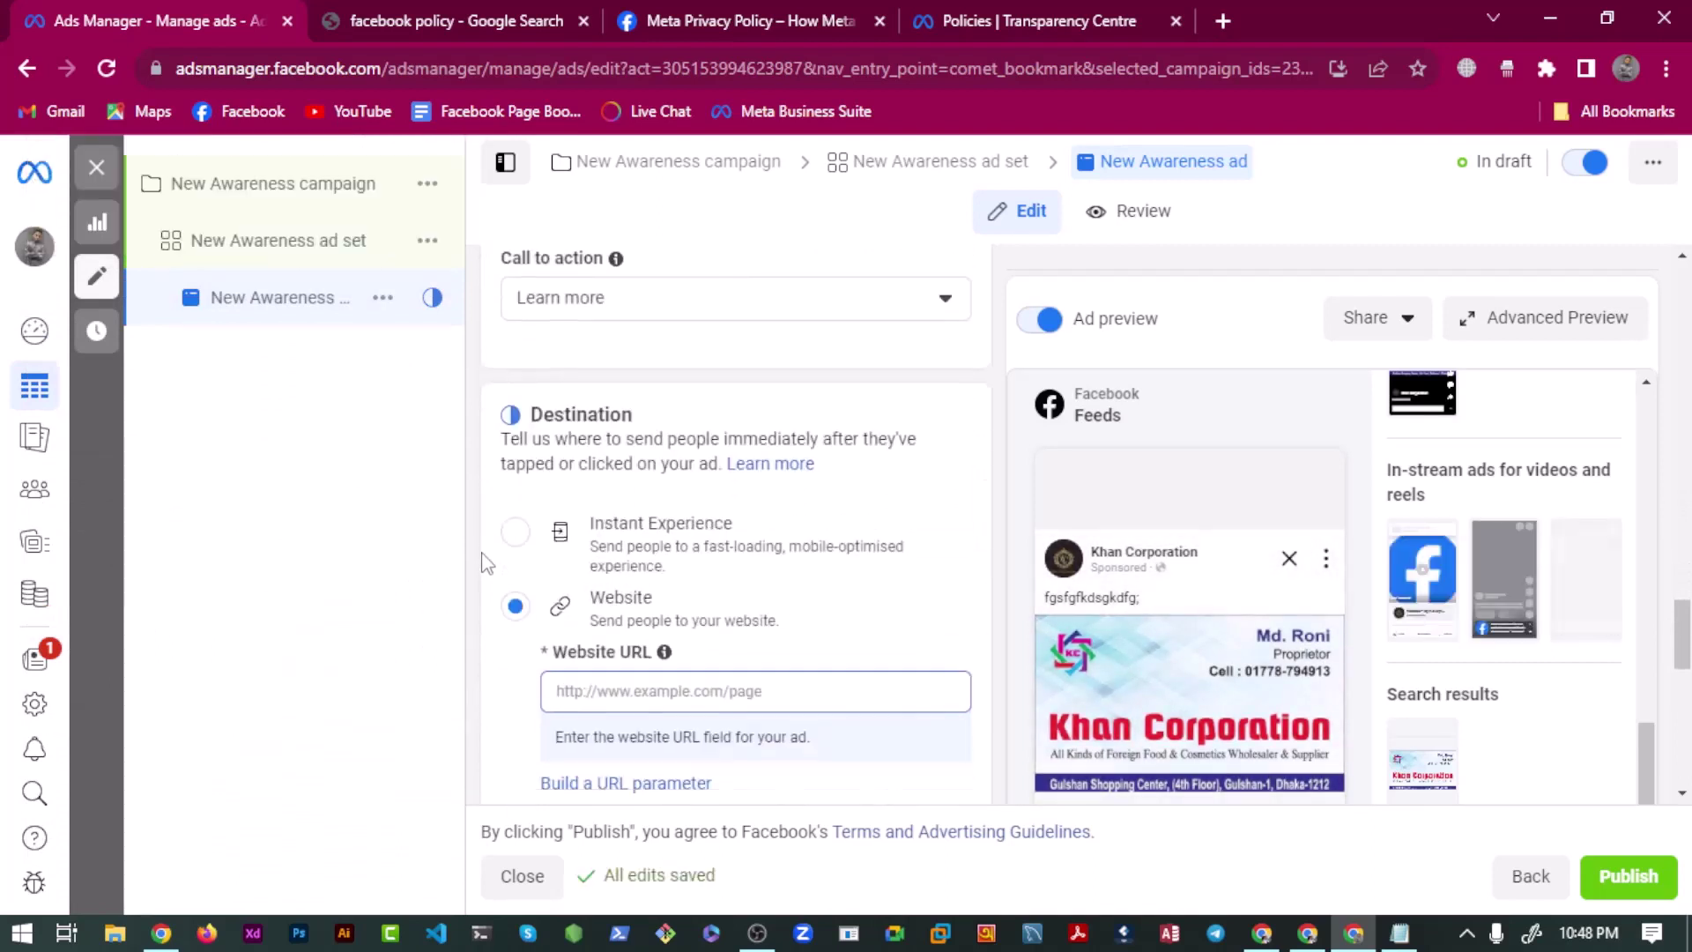
{"action": "scroll", "coordinate": [484, 559], "scroll_direction": "down", "scroll_amount": 5}
{"action": "scroll", "coordinate": [484, 546], "scroll_direction": "up", "scroll_amount": 5}
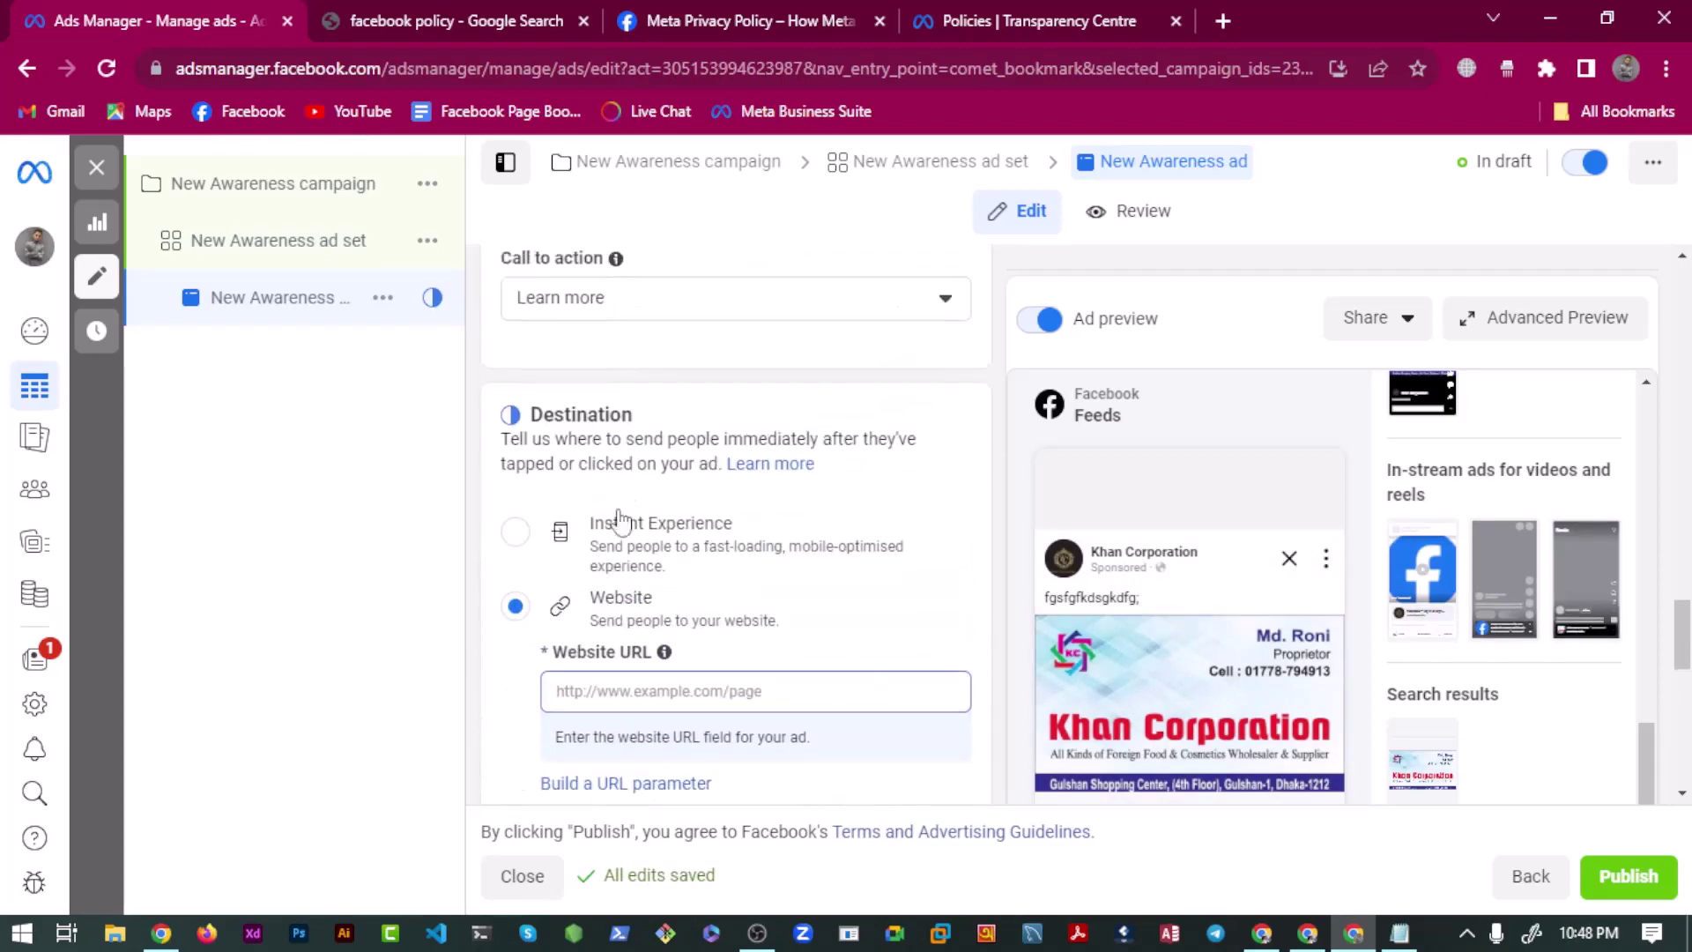
{"action": "scroll", "coordinate": [564, 577], "scroll_direction": "down", "scroll_amount": 1}
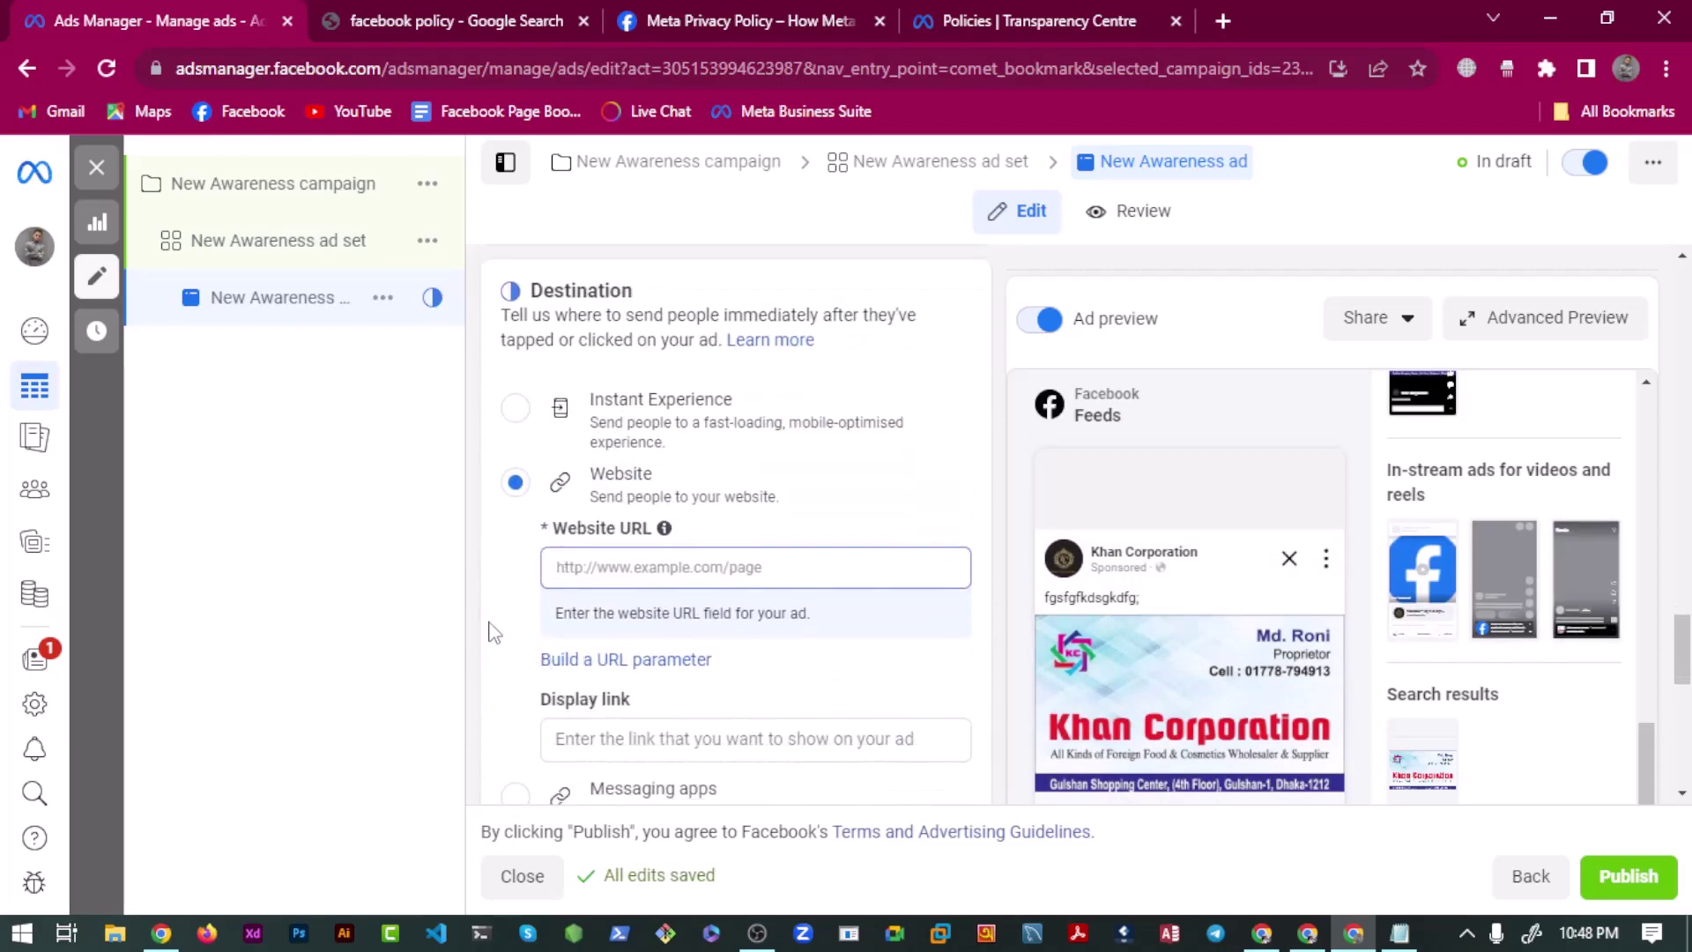
Examine the ad's Messaging apps destination, Languages, Tracking and URL parameter settings.
{"action": "scroll", "coordinate": [591, 419], "scroll_direction": "down", "scroll_amount": 3}
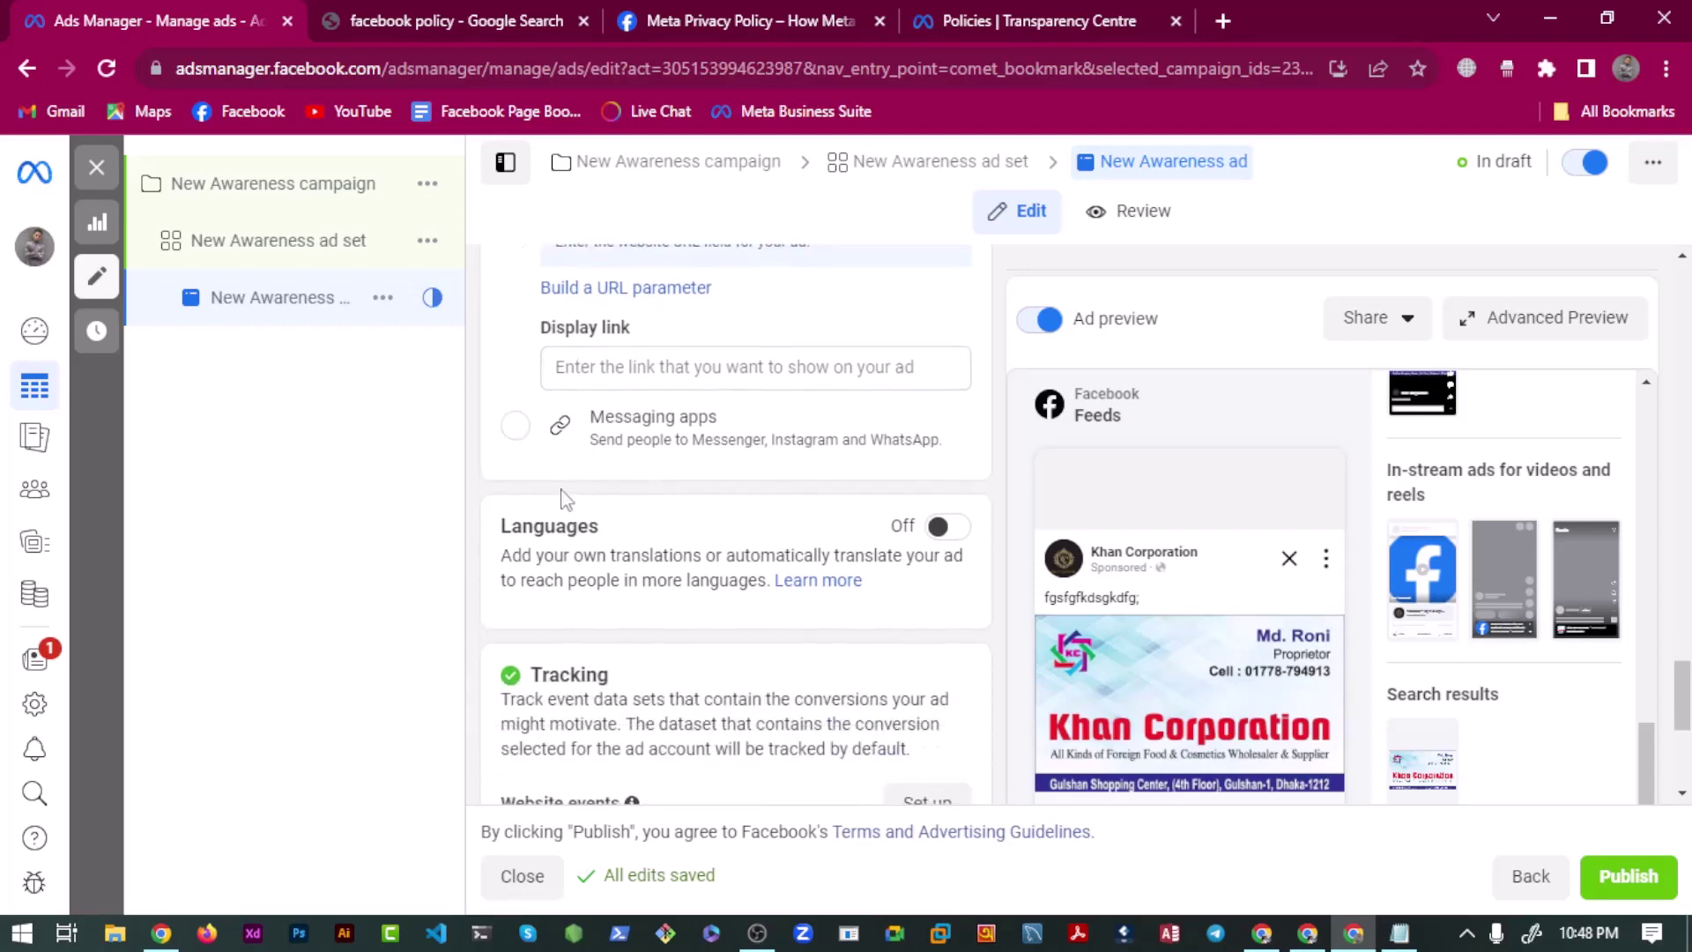
{"action": "scroll", "coordinate": [562, 507], "scroll_direction": "down", "scroll_amount": 4}
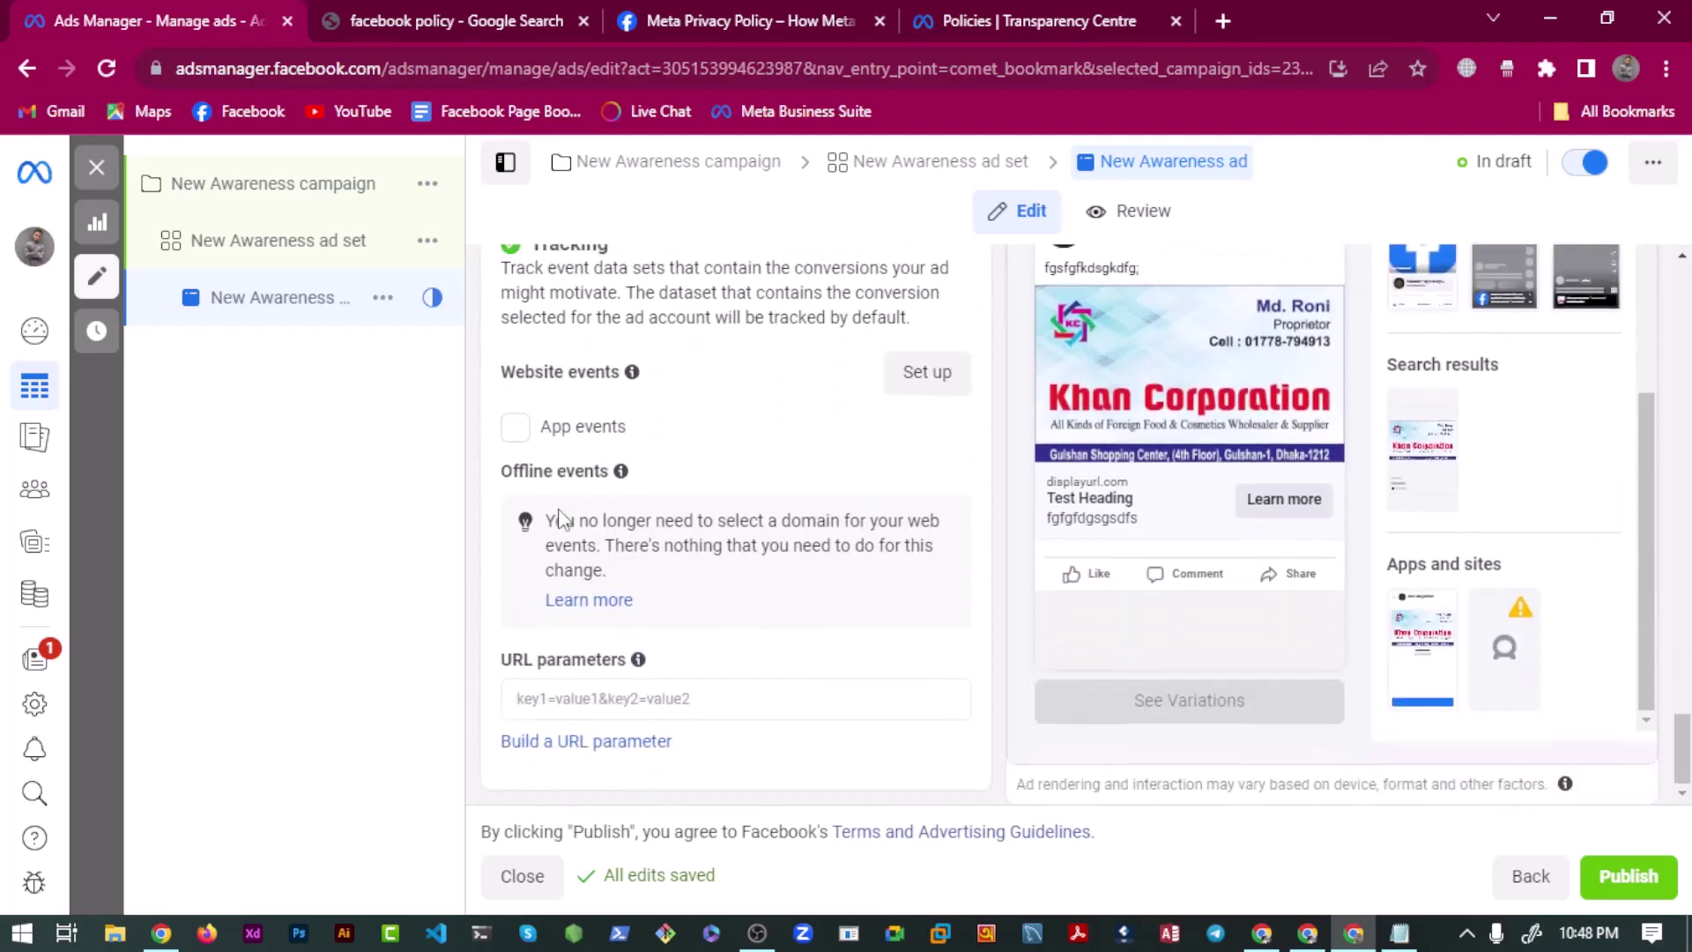
{"action": "scroll", "coordinate": [476, 706], "scroll_direction": "up", "scroll_amount": 7}
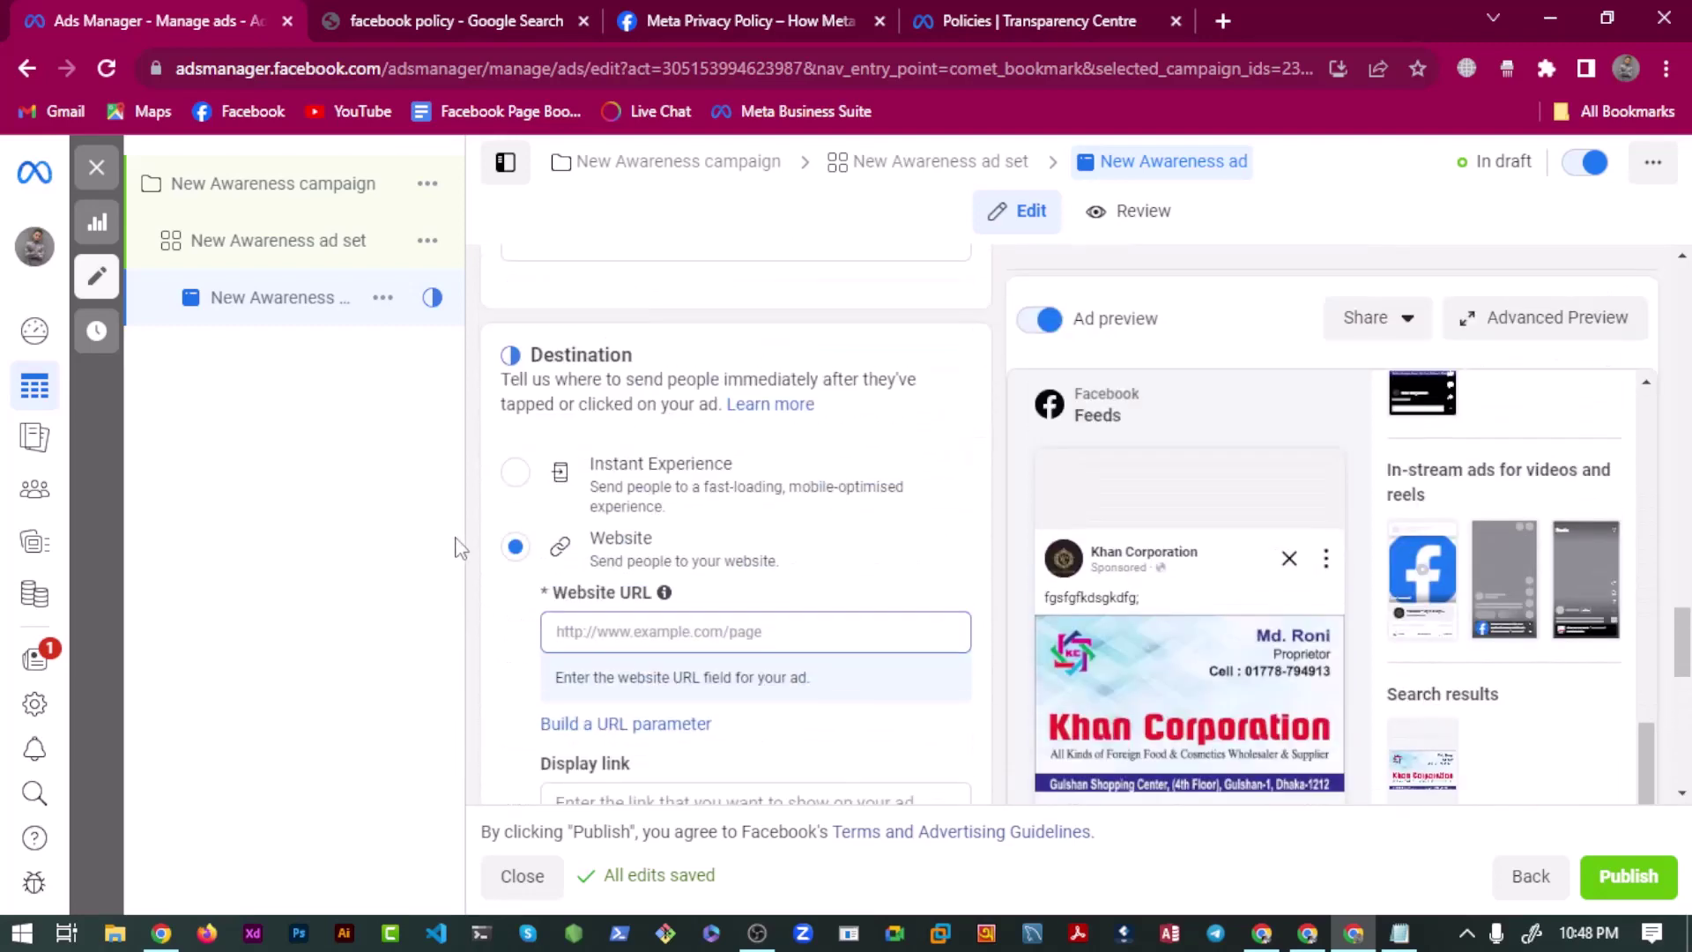
{"action": "scroll", "coordinate": [459, 546], "scroll_direction": "up", "scroll_amount": 3}
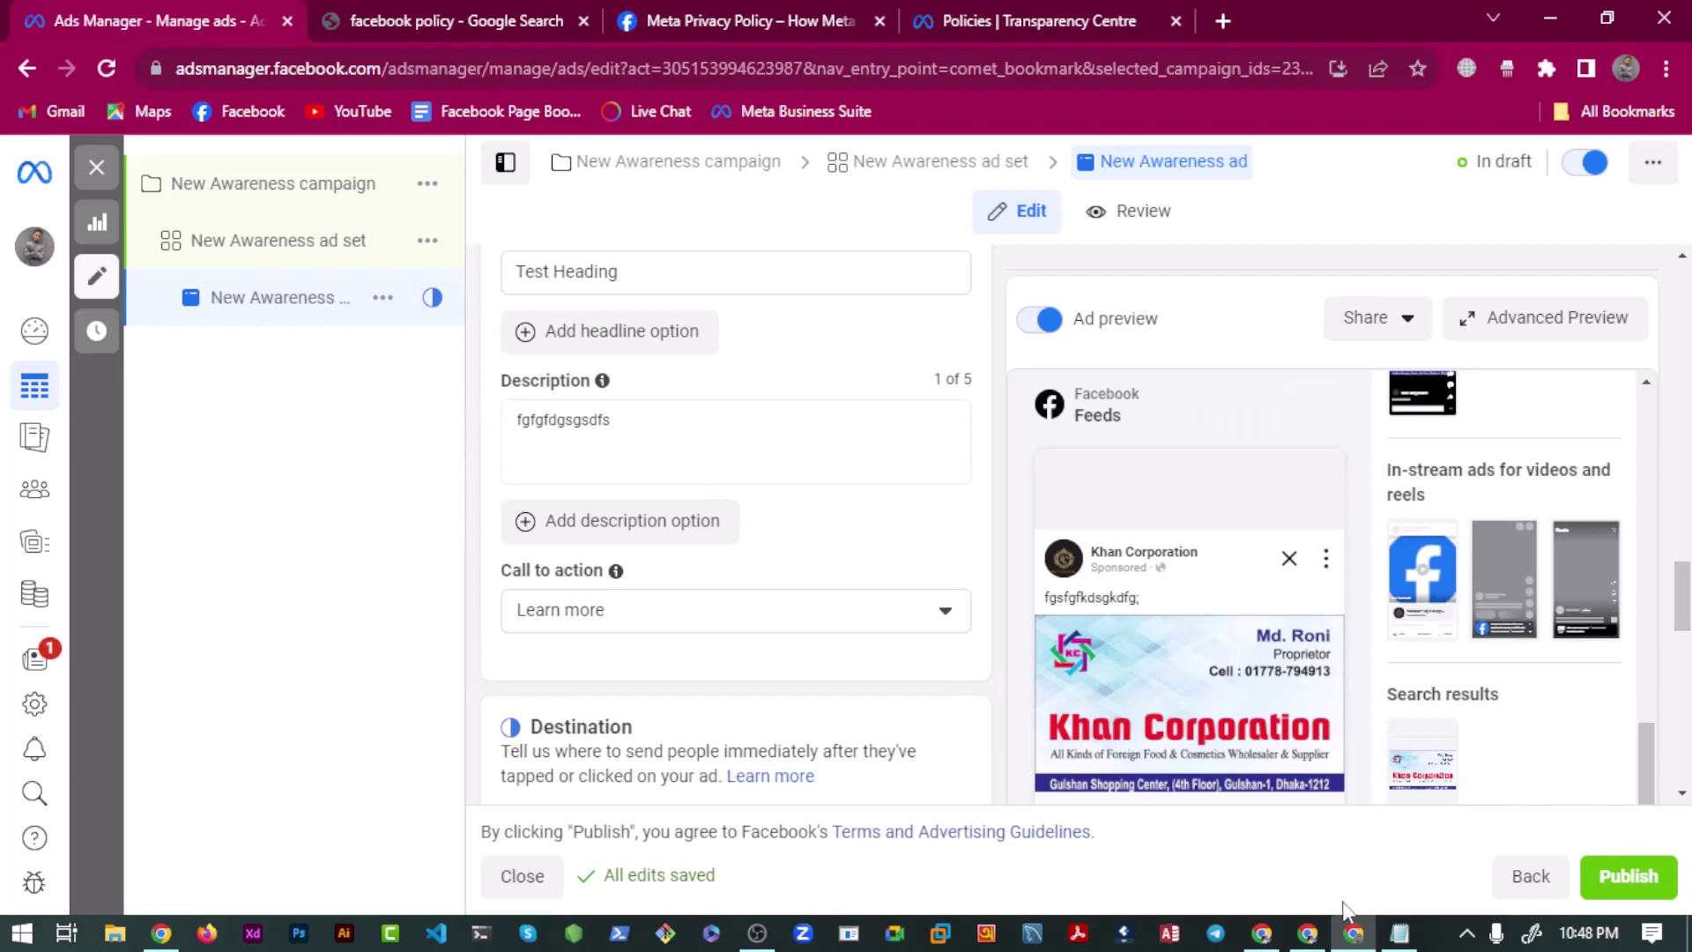
Switch to the Notepad outline, add a new line after "3. Ads Level", then reposition and minimise the window.
{"action": "left_click", "coordinate": [1400, 933]}
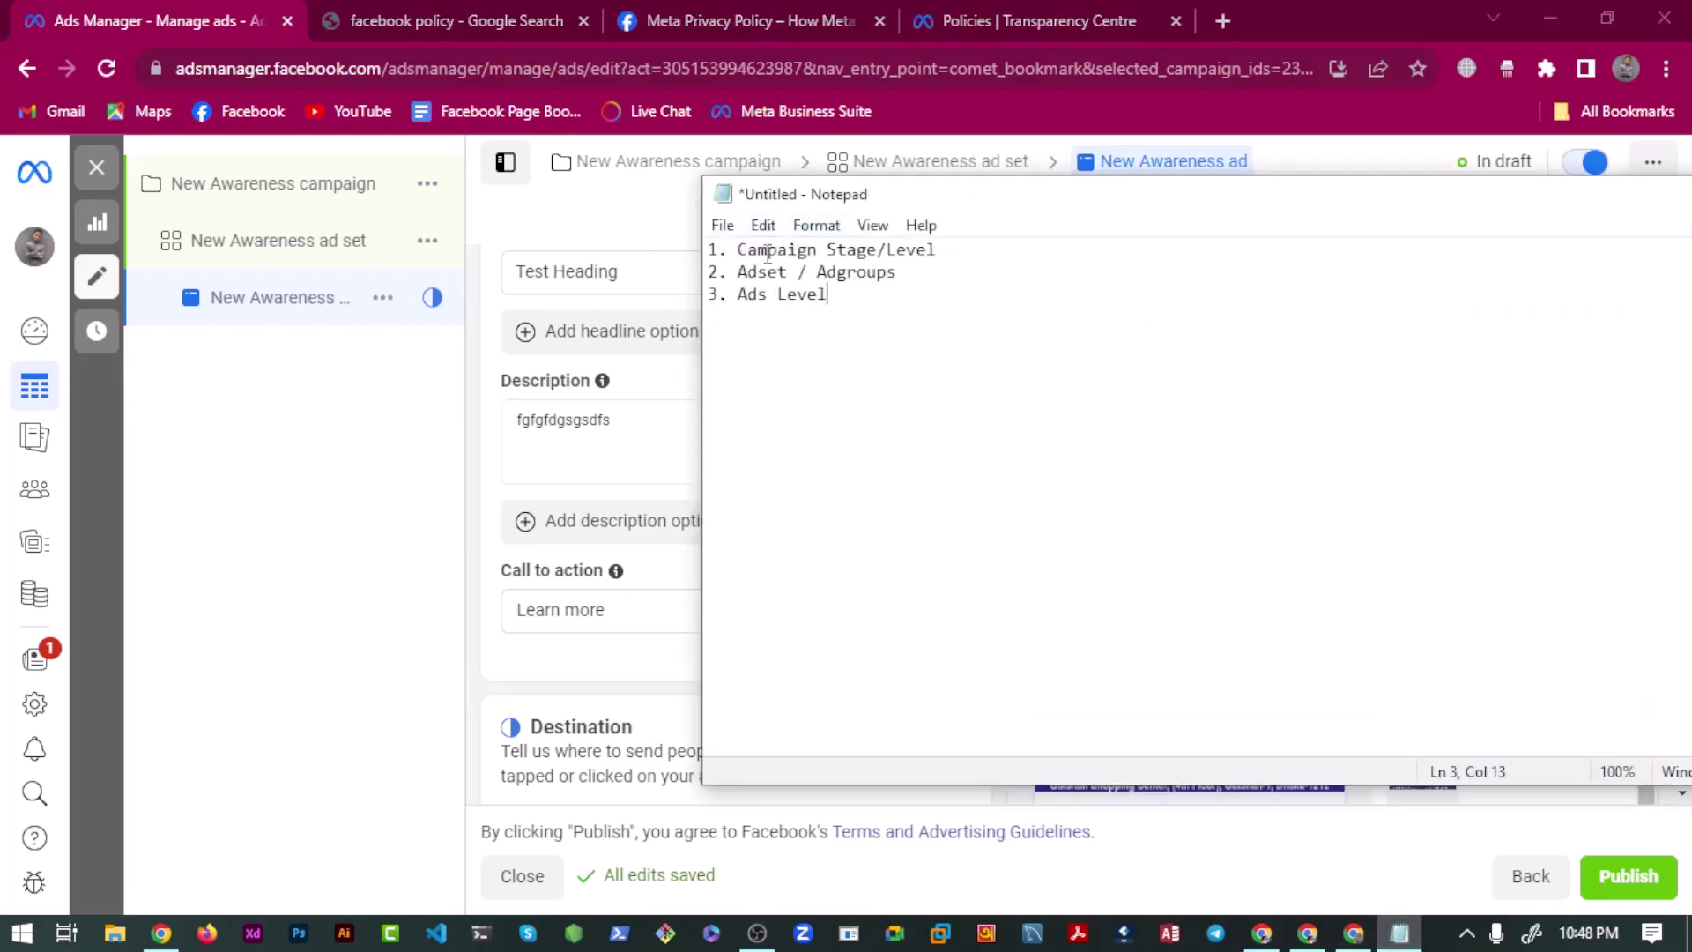
{"action": "key", "text": "Return"}
{"action": "left_click", "coordinate": [1034, 251]}
{"action": "left_click", "coordinate": [751, 322]}
{"action": "left_click_drag", "start_coordinate": [1033, 205], "coordinate": [594, 218]}
{"action": "left_click", "coordinate": [1382, 200]}
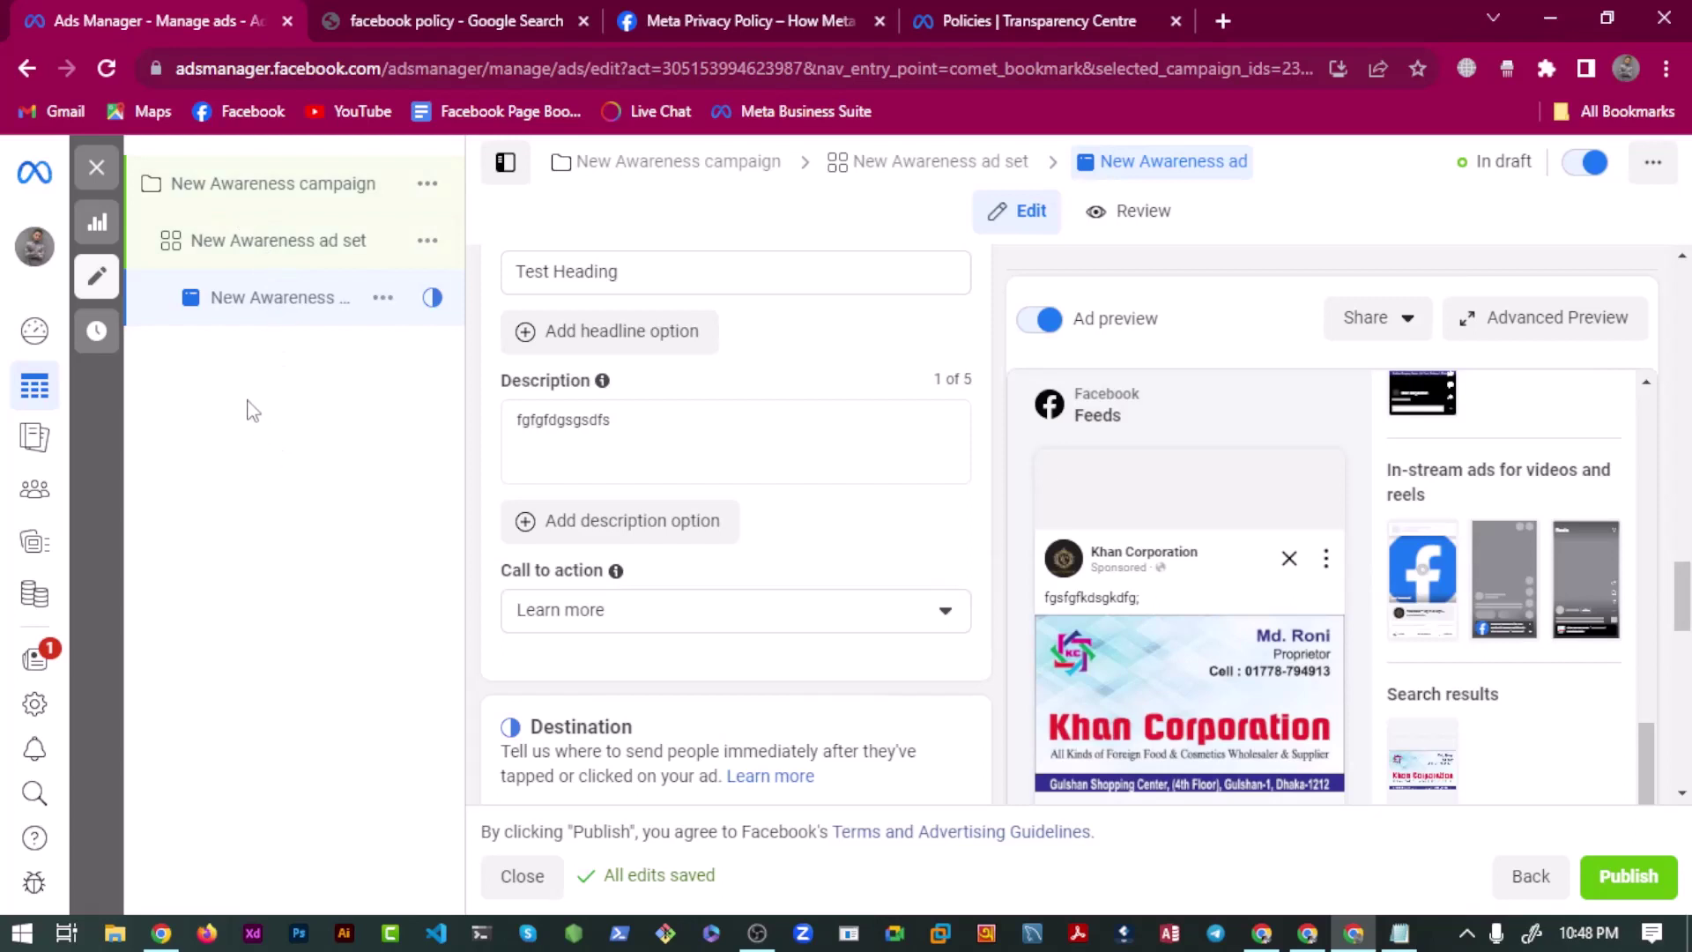
Open New Awareness ad set and examine its schedule, locations, age, gender and detailed targeting settings.
{"action": "left_click", "coordinate": [221, 254]}
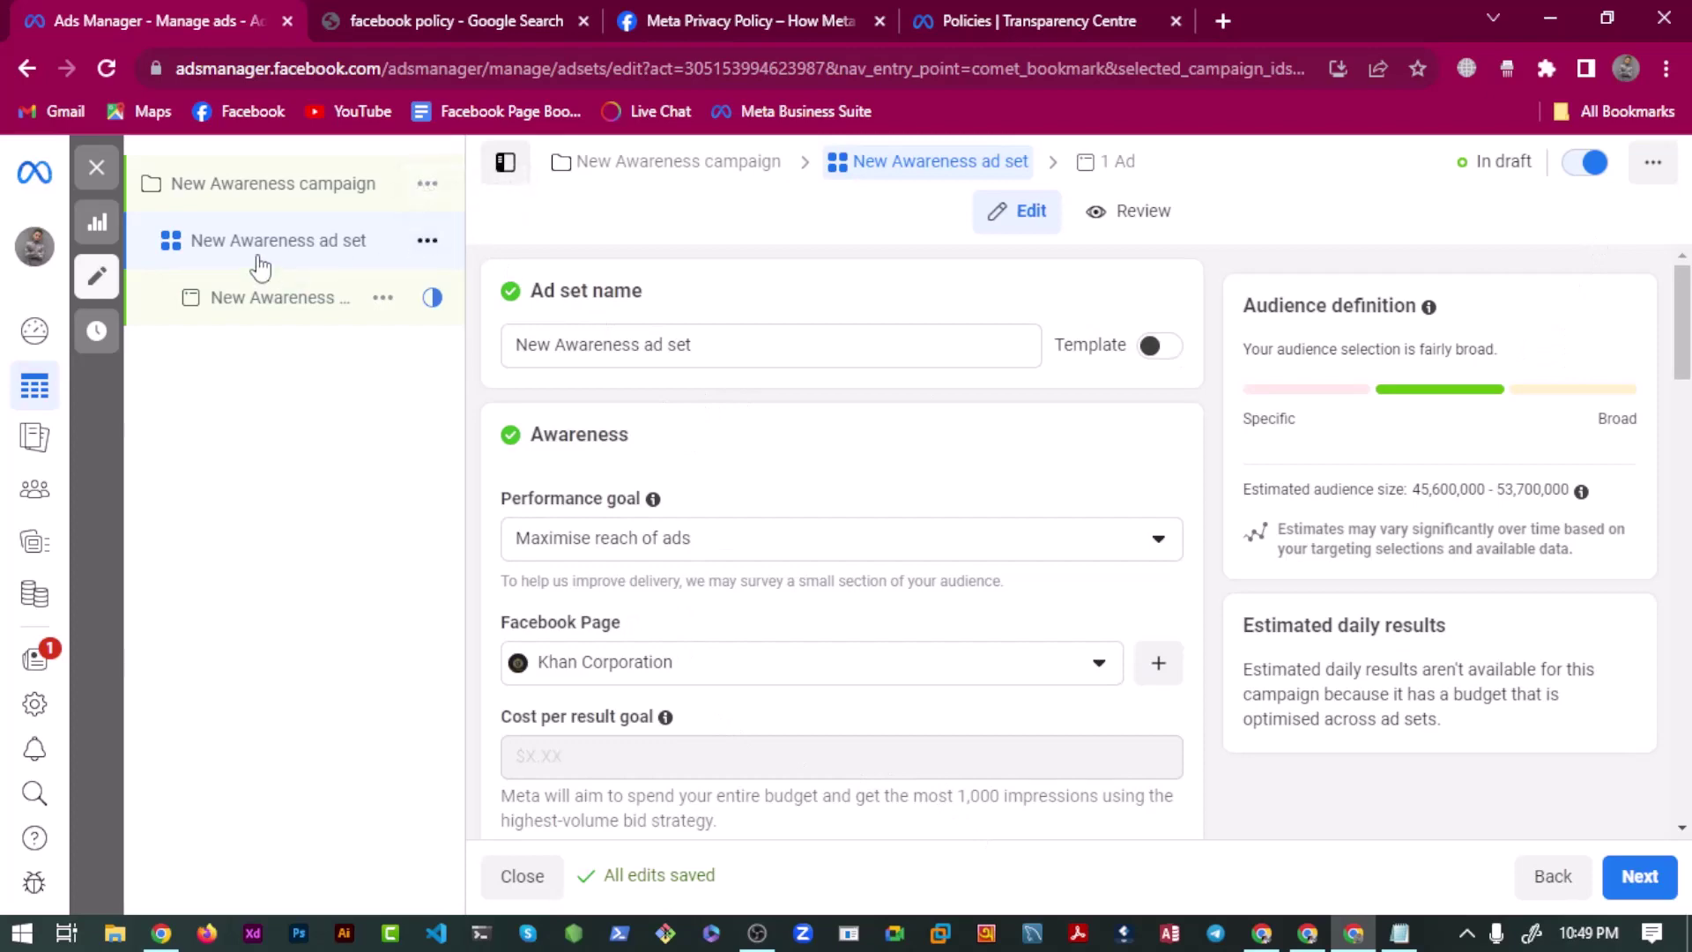
{"action": "scroll", "coordinate": [510, 594], "scroll_direction": "down", "scroll_amount": 10}
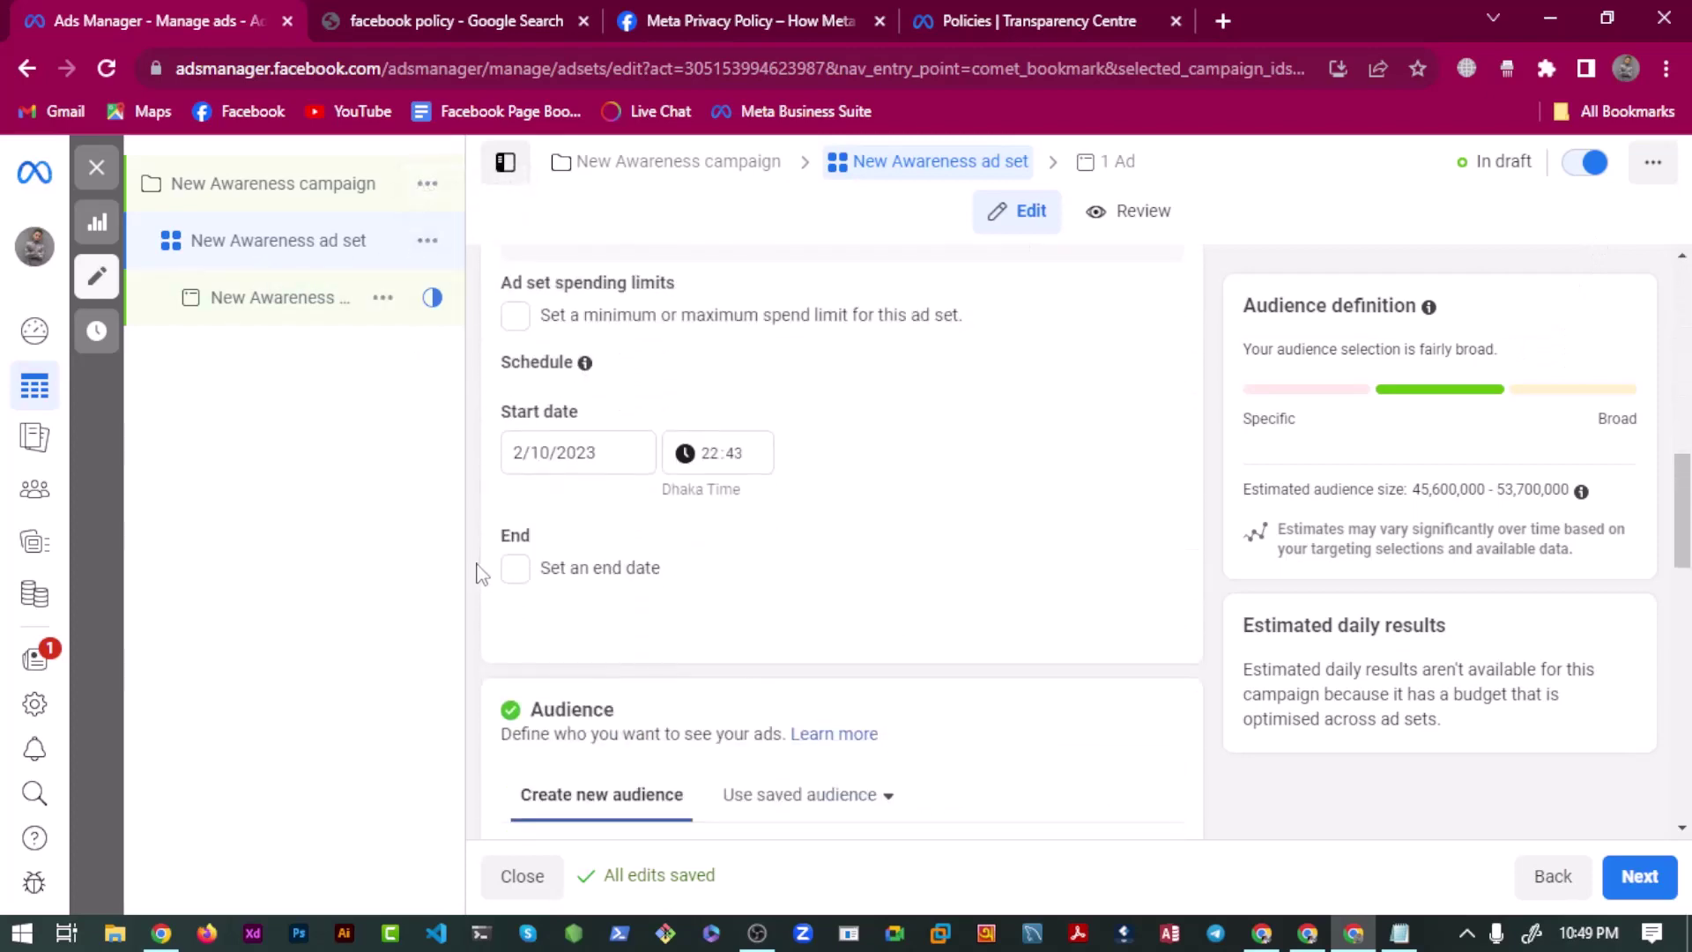
{"action": "scroll", "coordinate": [480, 574], "scroll_direction": "down", "scroll_amount": 6}
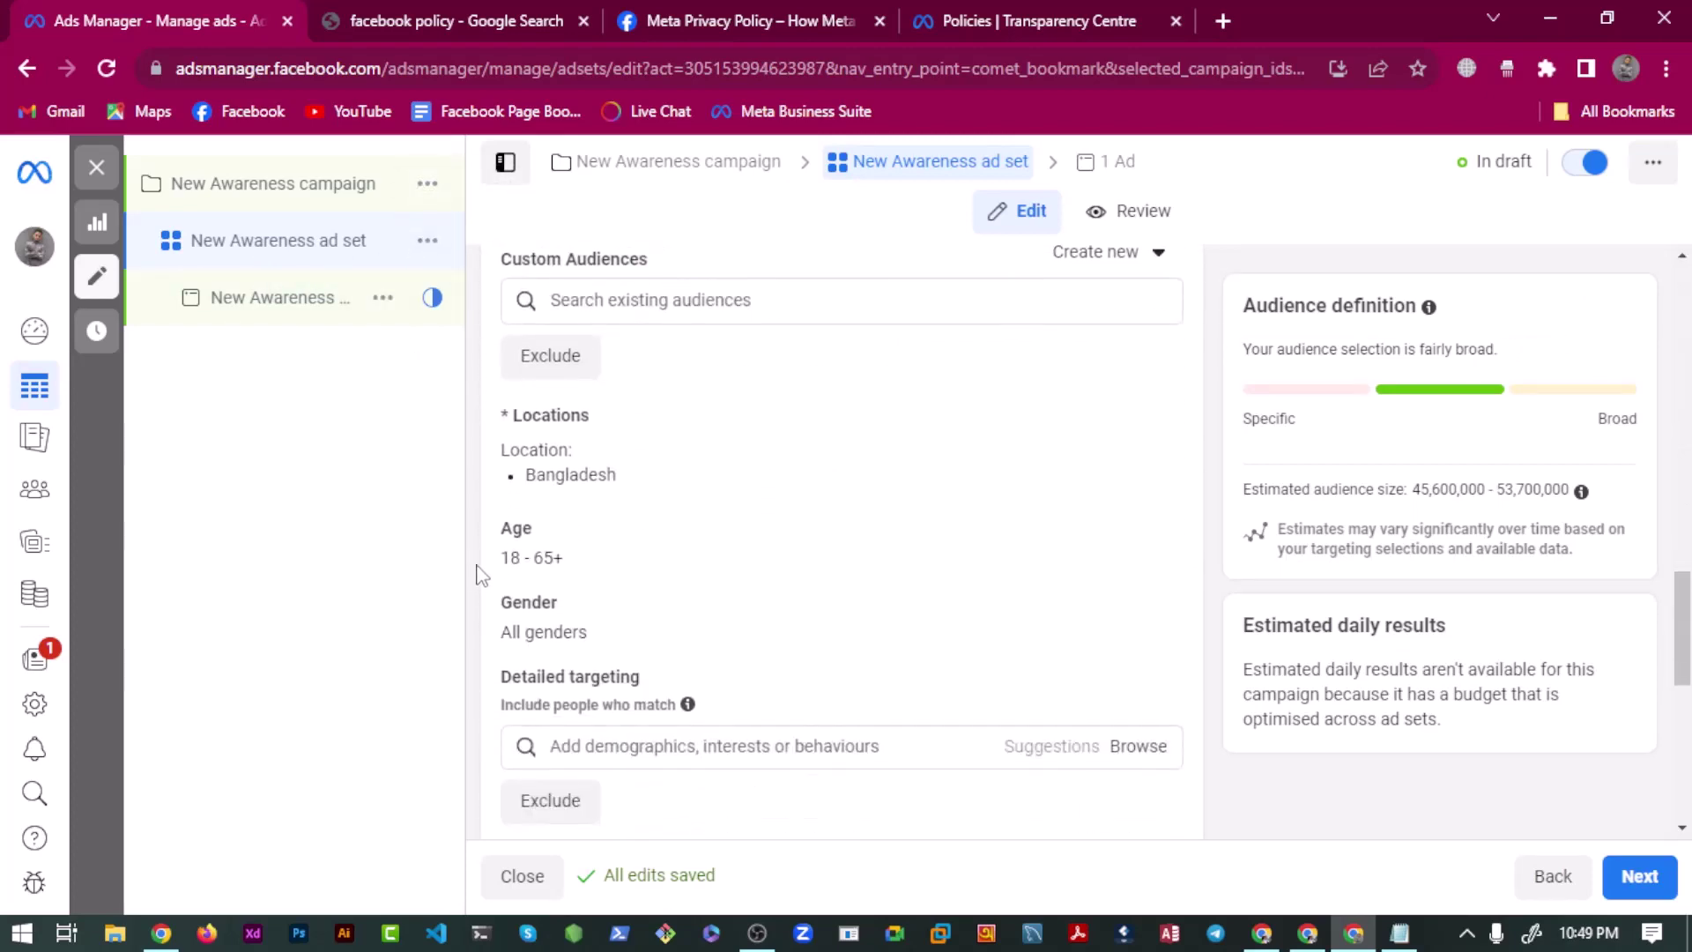
{"action": "scroll", "coordinate": [483, 571], "scroll_direction": "down", "scroll_amount": 1}
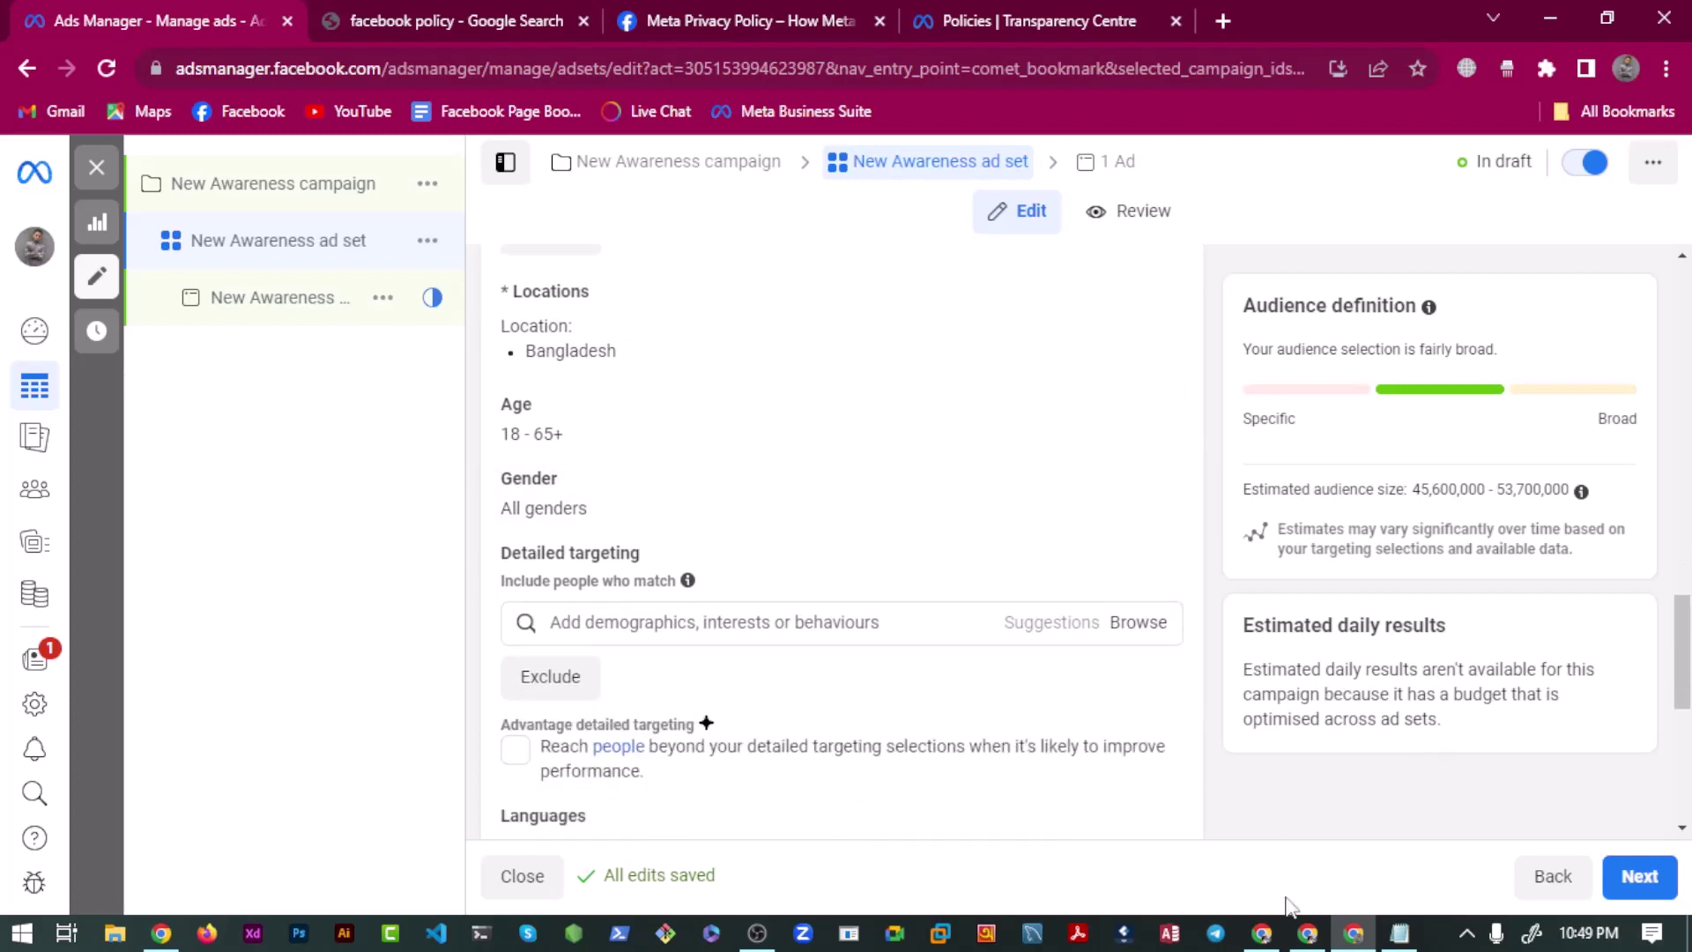
{"action": "left_click", "coordinate": [1333, 823]}
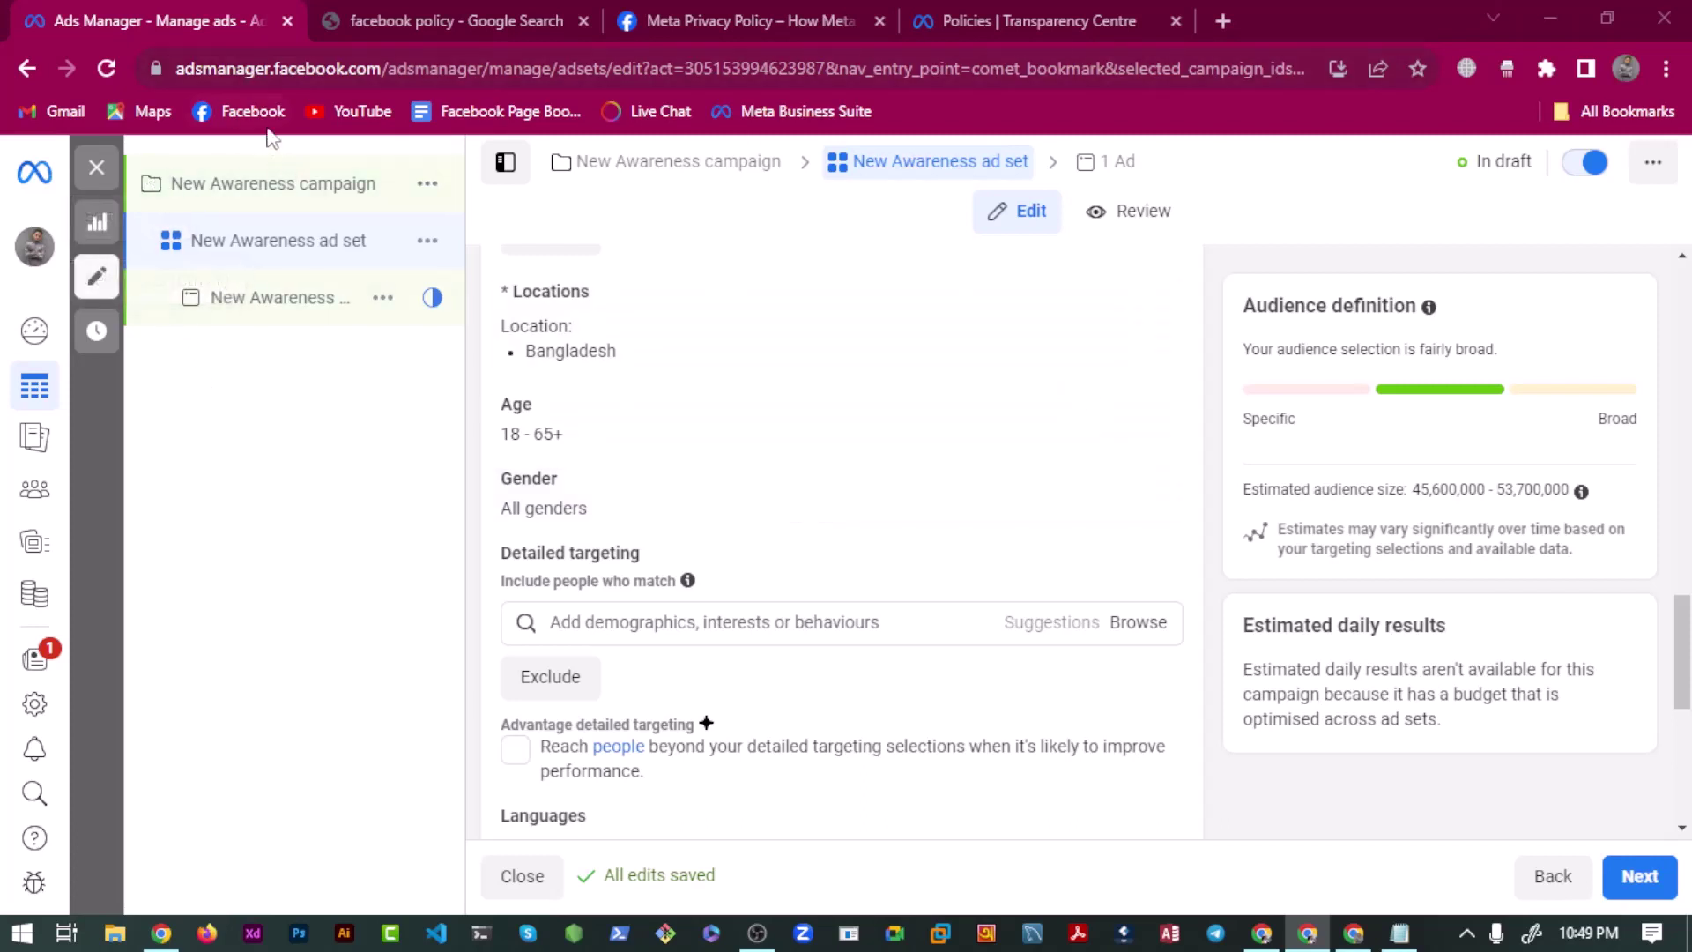
Open Facebook in a new tab, look at the account's Settings & privacy options, and return to Ads Manager.
{"action": "middle_click", "coordinate": [233, 111]}
{"action": "left_click", "coordinate": [1159, 12]}
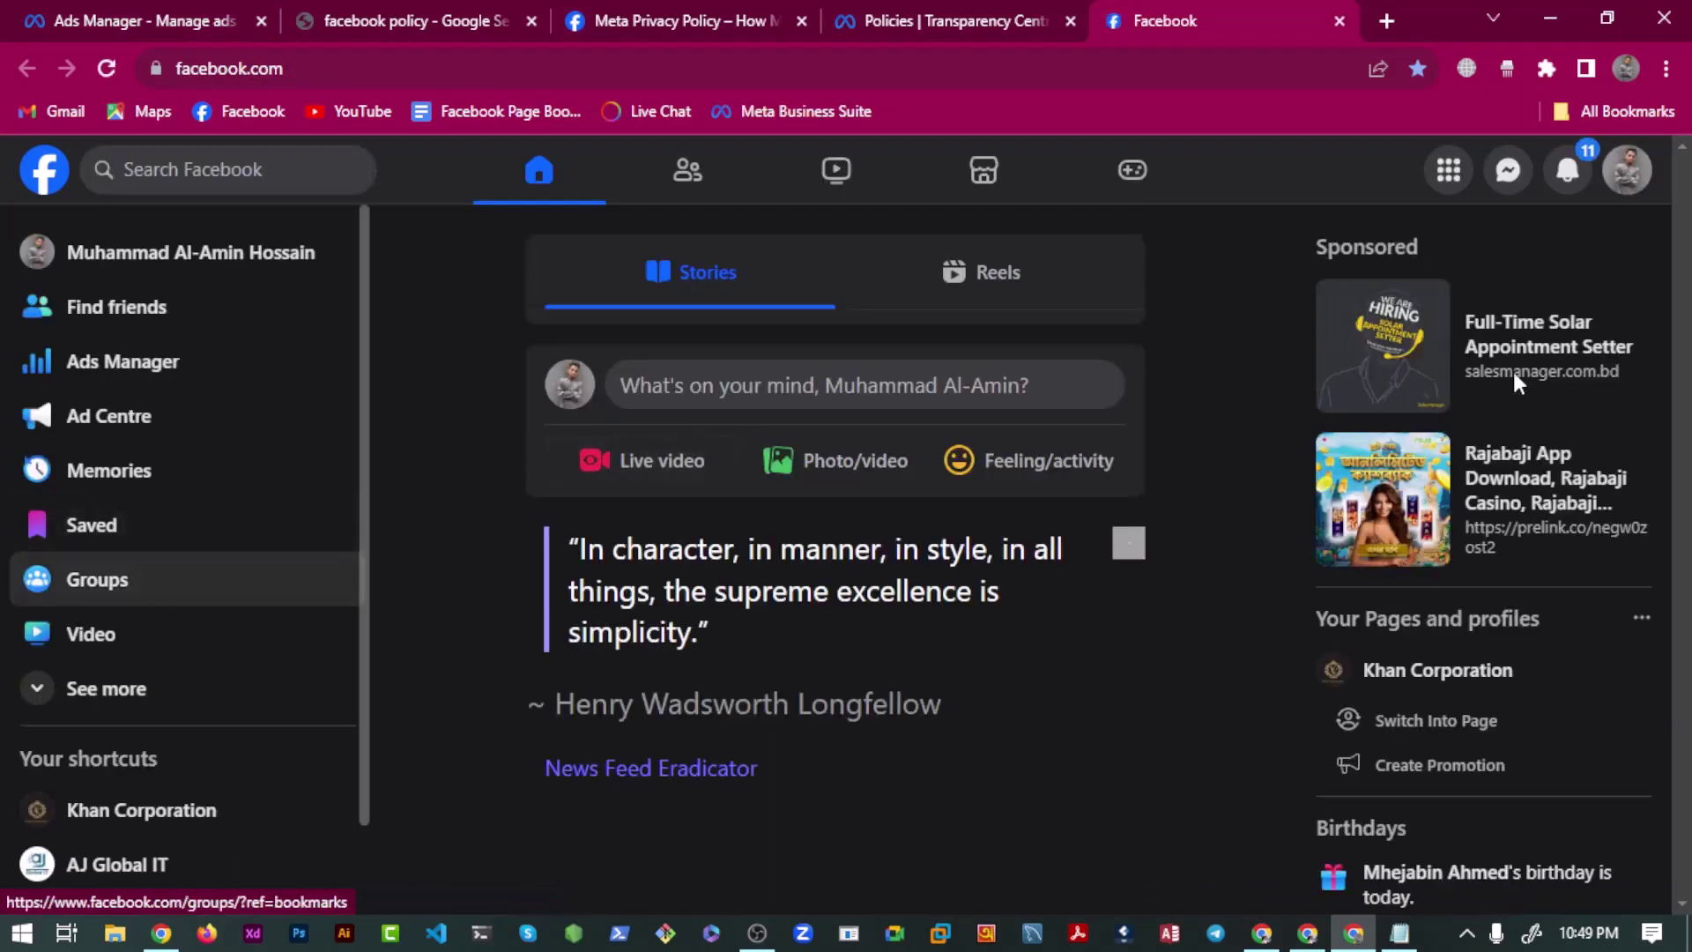
{"action": "left_click", "coordinate": [1627, 170]}
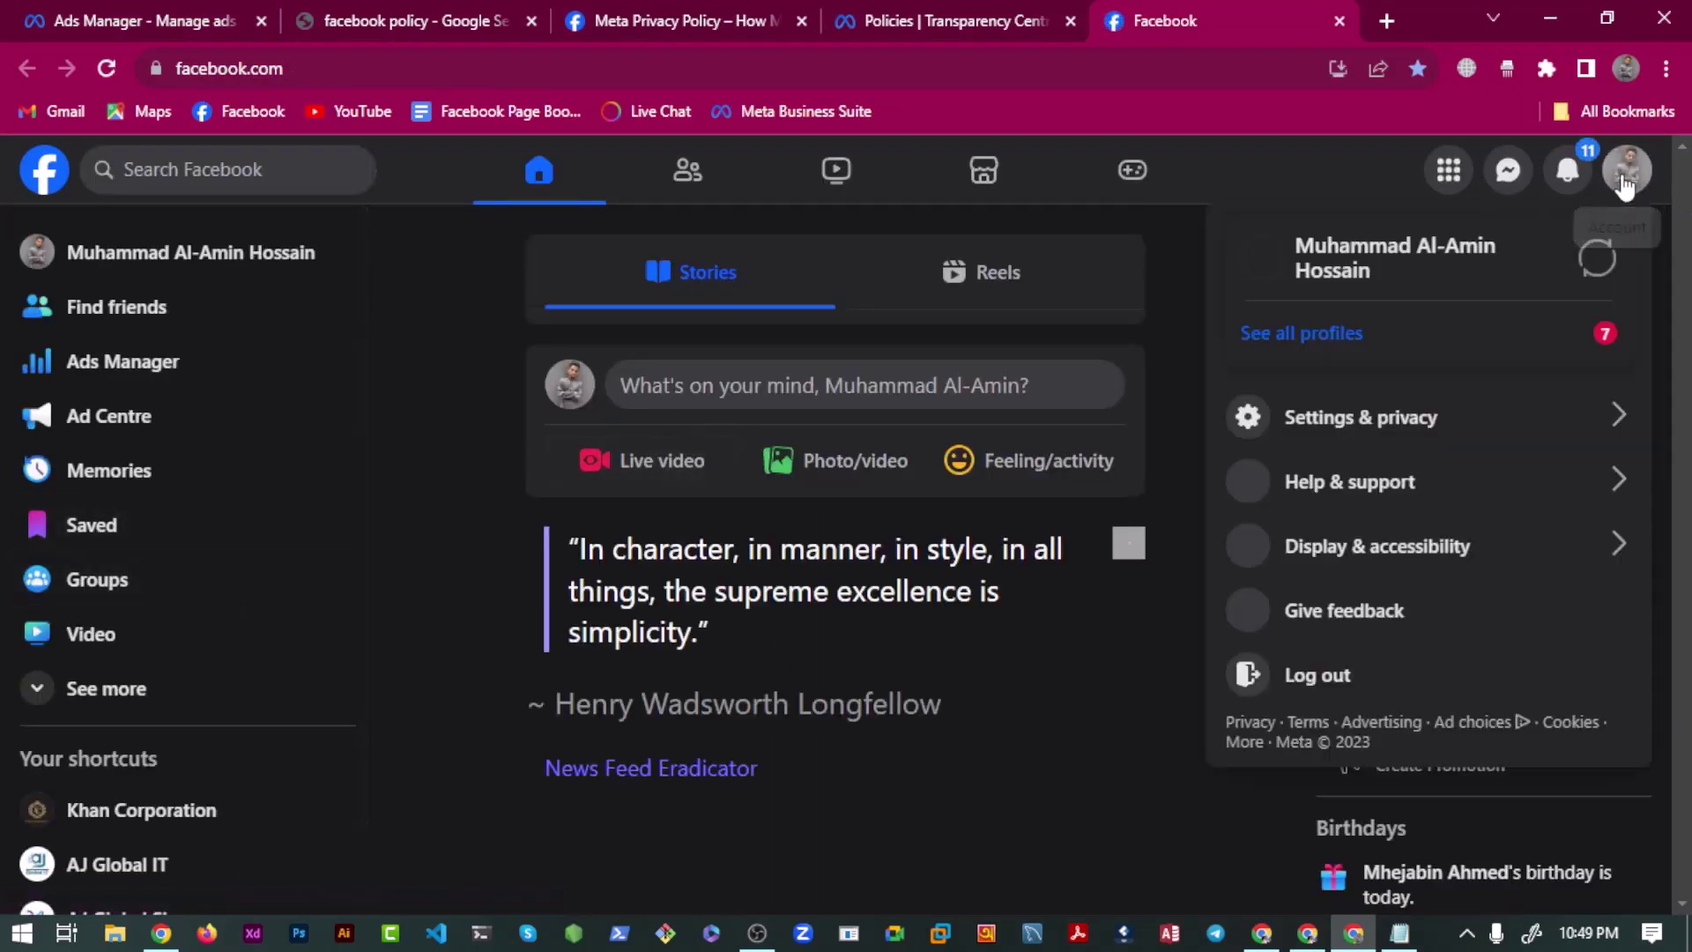
{"action": "left_click", "coordinate": [1322, 419]}
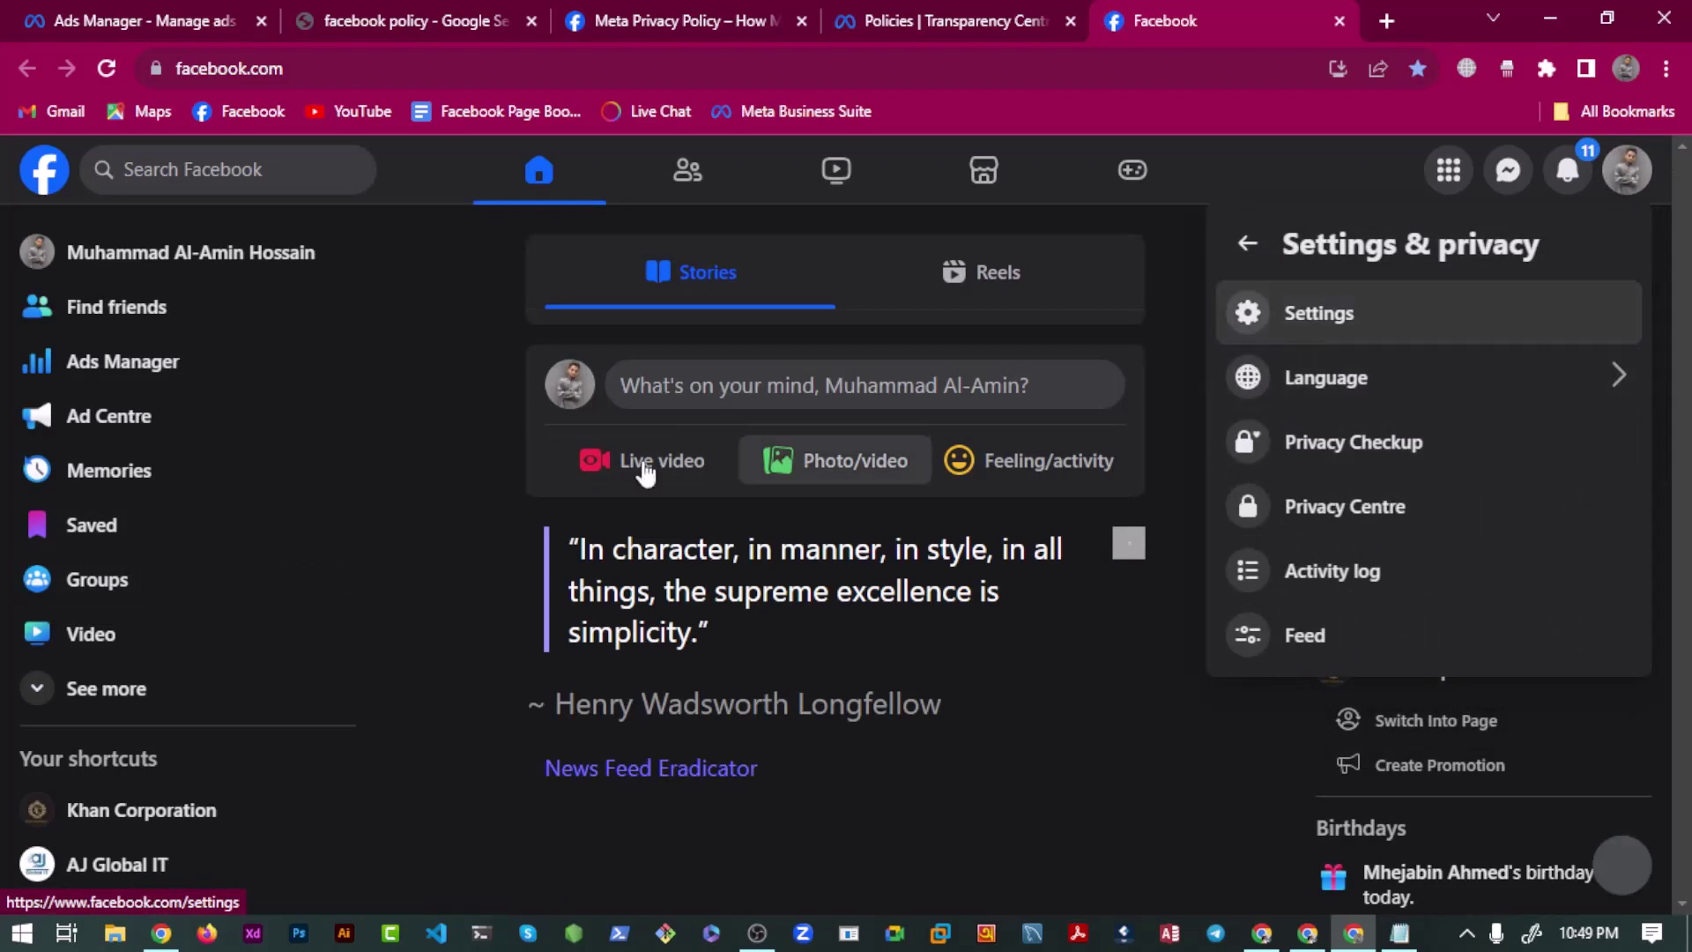
{"action": "left_click", "coordinate": [411, 448]}
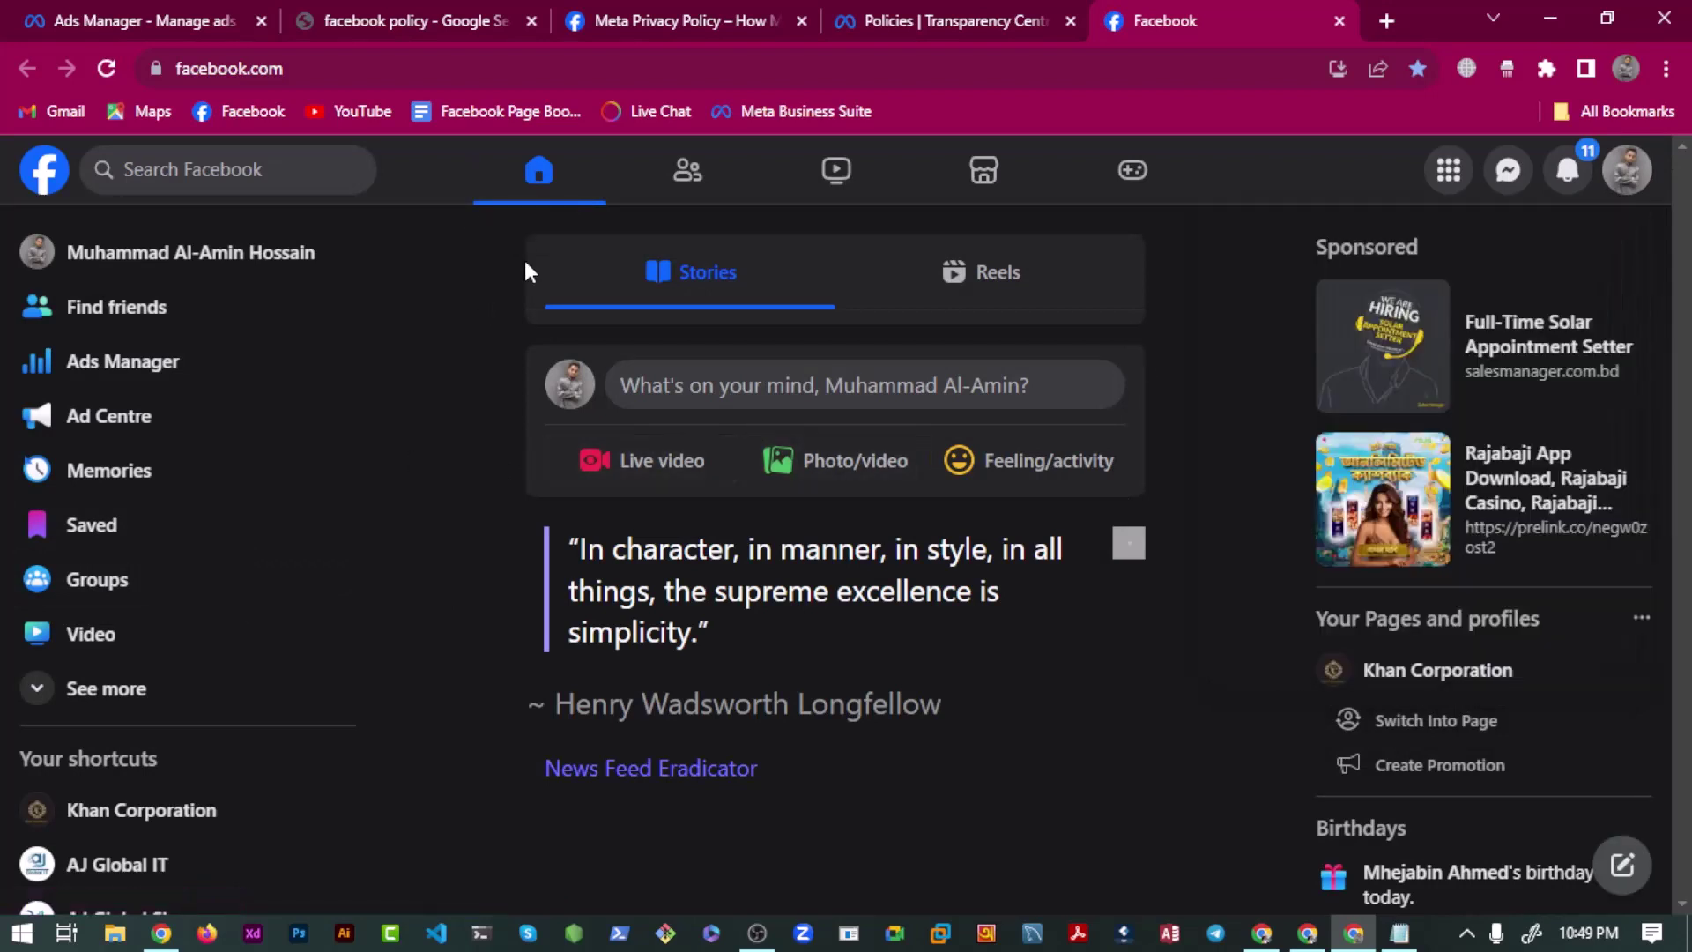
{"action": "left_click", "coordinate": [146, 19]}
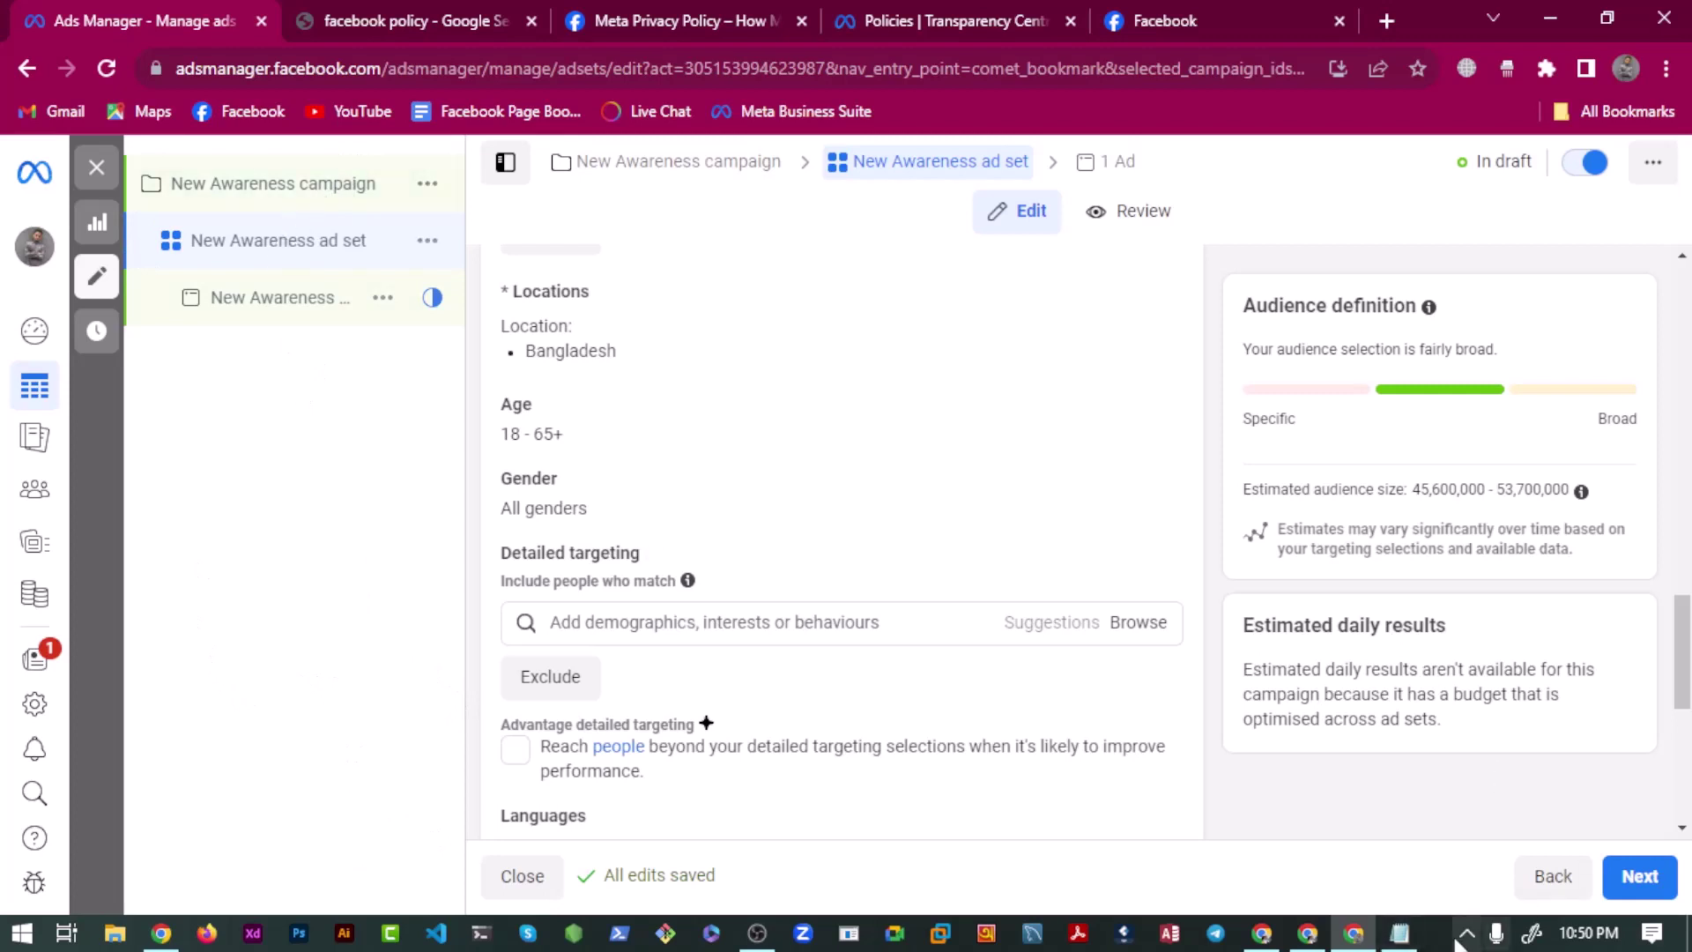
Switch to Notepad and add the lines "Audience:", "Placement:" and "Bidding:" below the three-level list.
{"action": "left_click", "coordinate": [1400, 933]}
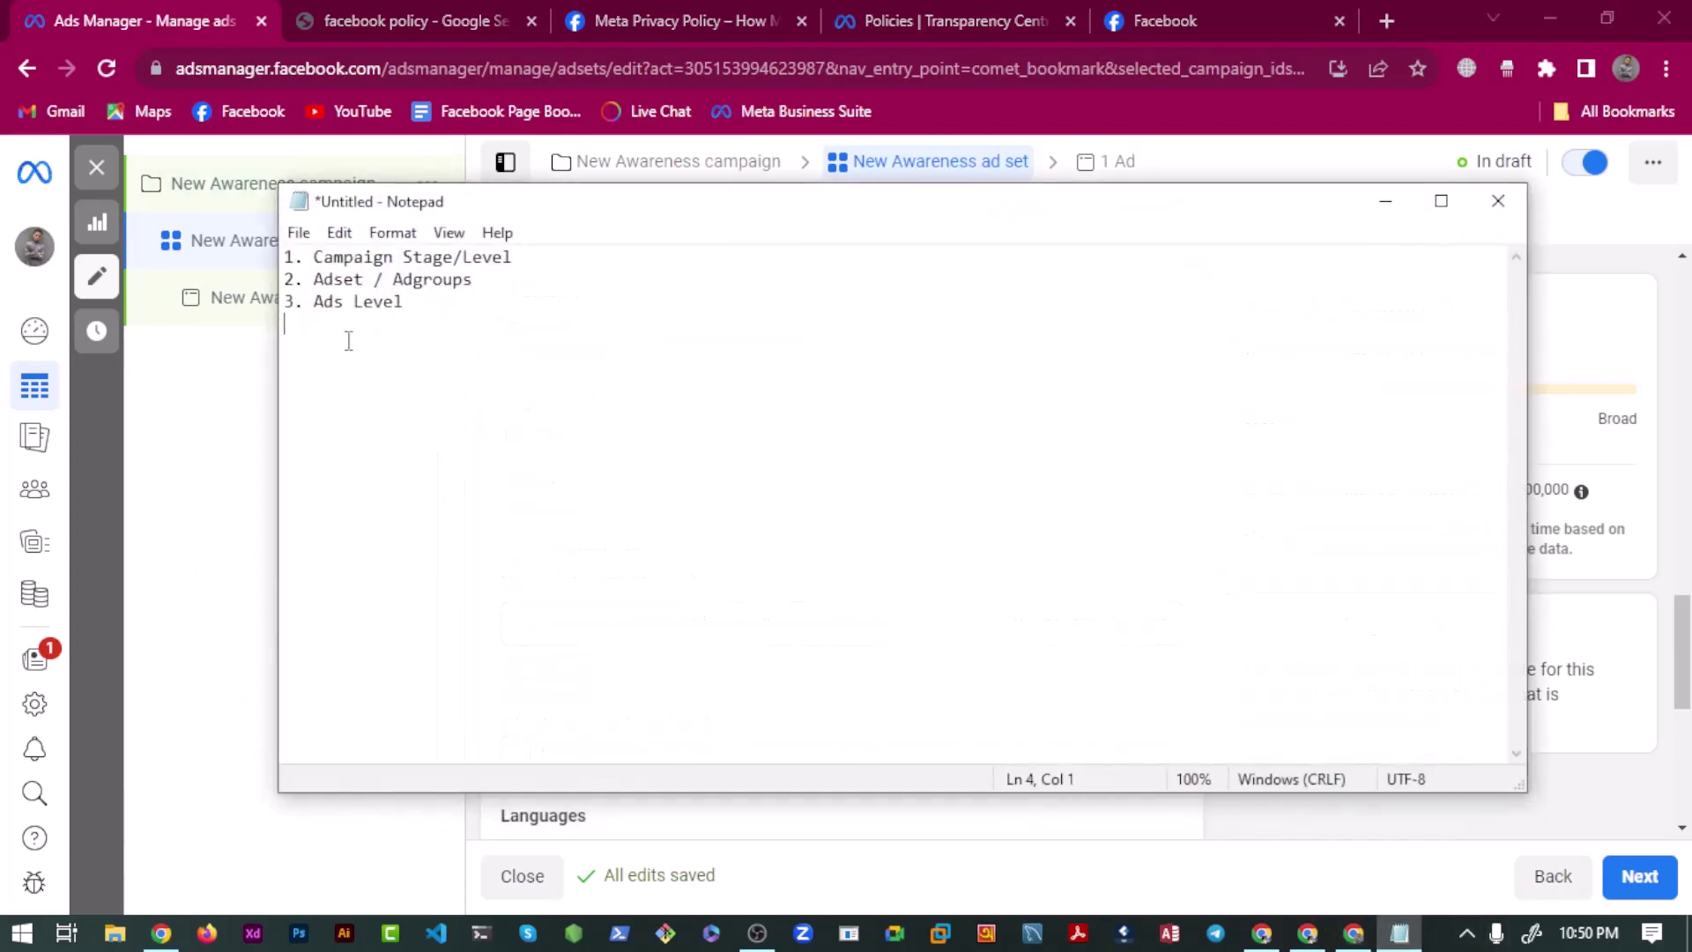
{"action": "key", "text": "Return"}
{"action": "key", "text": "Return"}
{"action": "type", "text": "Audience:"}
{"action": "key", "text": "Return"}
{"action": "type", "text": "Placement:"}
{"action": "key", "text": "Return"}
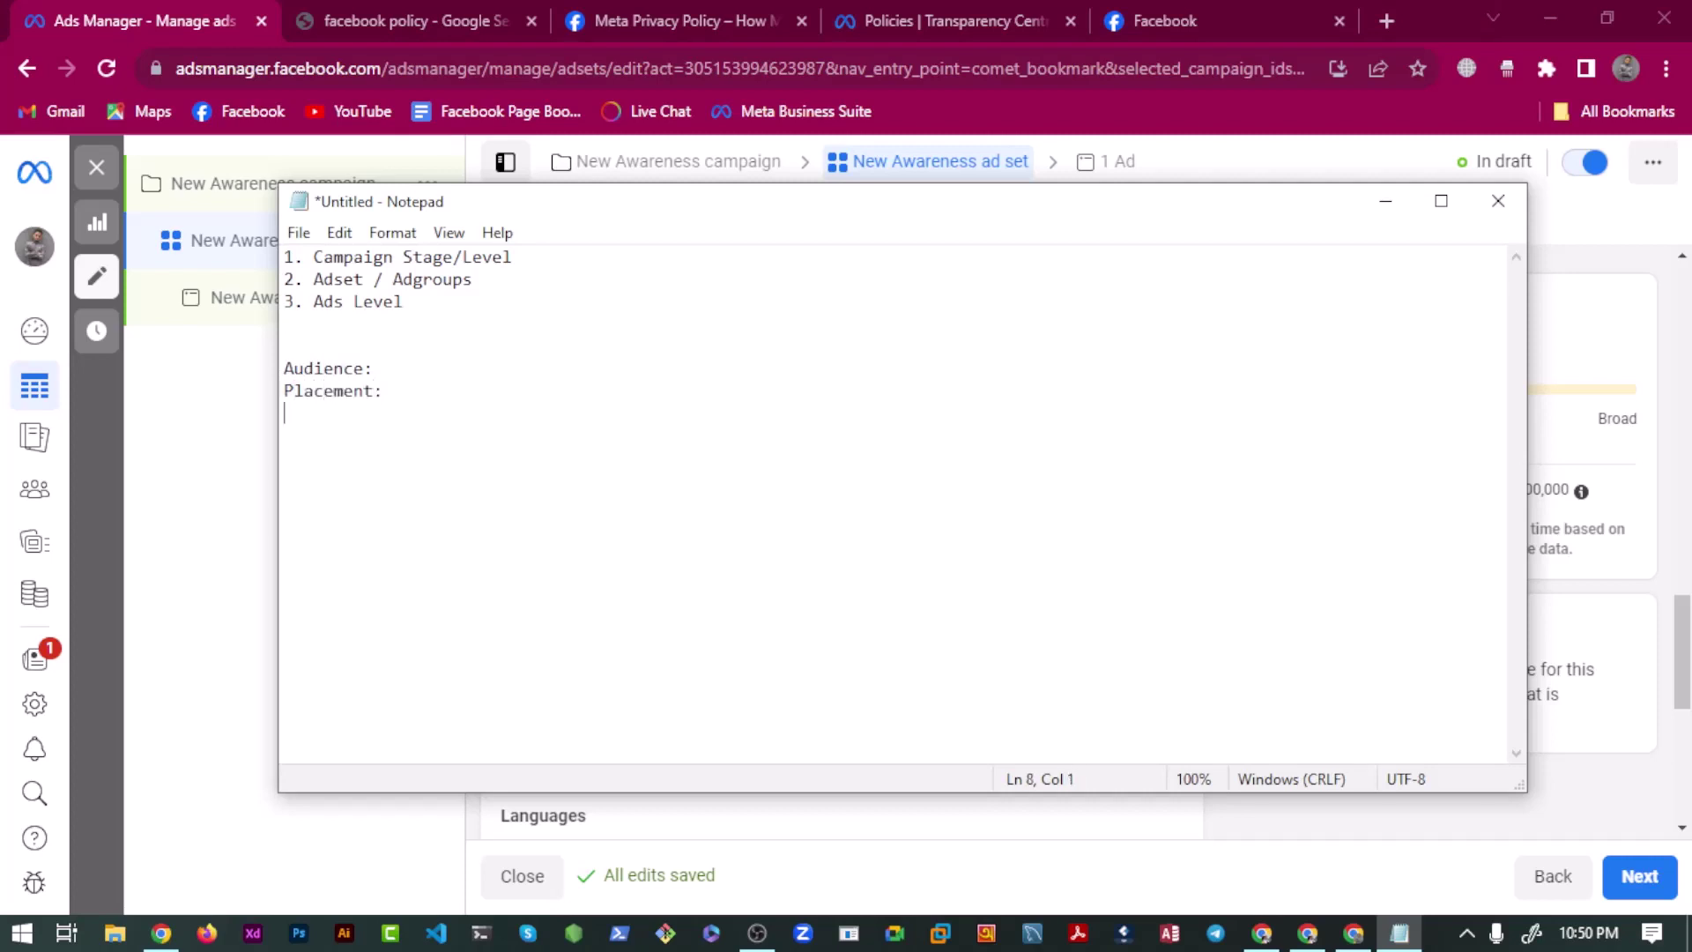
{"action": "type", "text": "Bidding:"}
{"action": "left_click_drag", "start_coordinate": [364, 414], "coordinate": [347, 342]}
{"action": "left_click", "coordinate": [348, 340]}
{"action": "key", "text": "shift+Down"}
{"action": "key", "text": "shift+Down"}
{"action": "key", "text": "shift+Right"}
{"action": "key", "text": "shift+Right"}
{"action": "key", "text": "shift+Right"}
{"action": "key", "text": "shift+Right"}
{"action": "key", "text": "shift+Right"}
{"action": "key", "text": "shift+Right"}
{"action": "key", "text": "shift+Right"}
{"action": "key", "text": "shift+Right"}
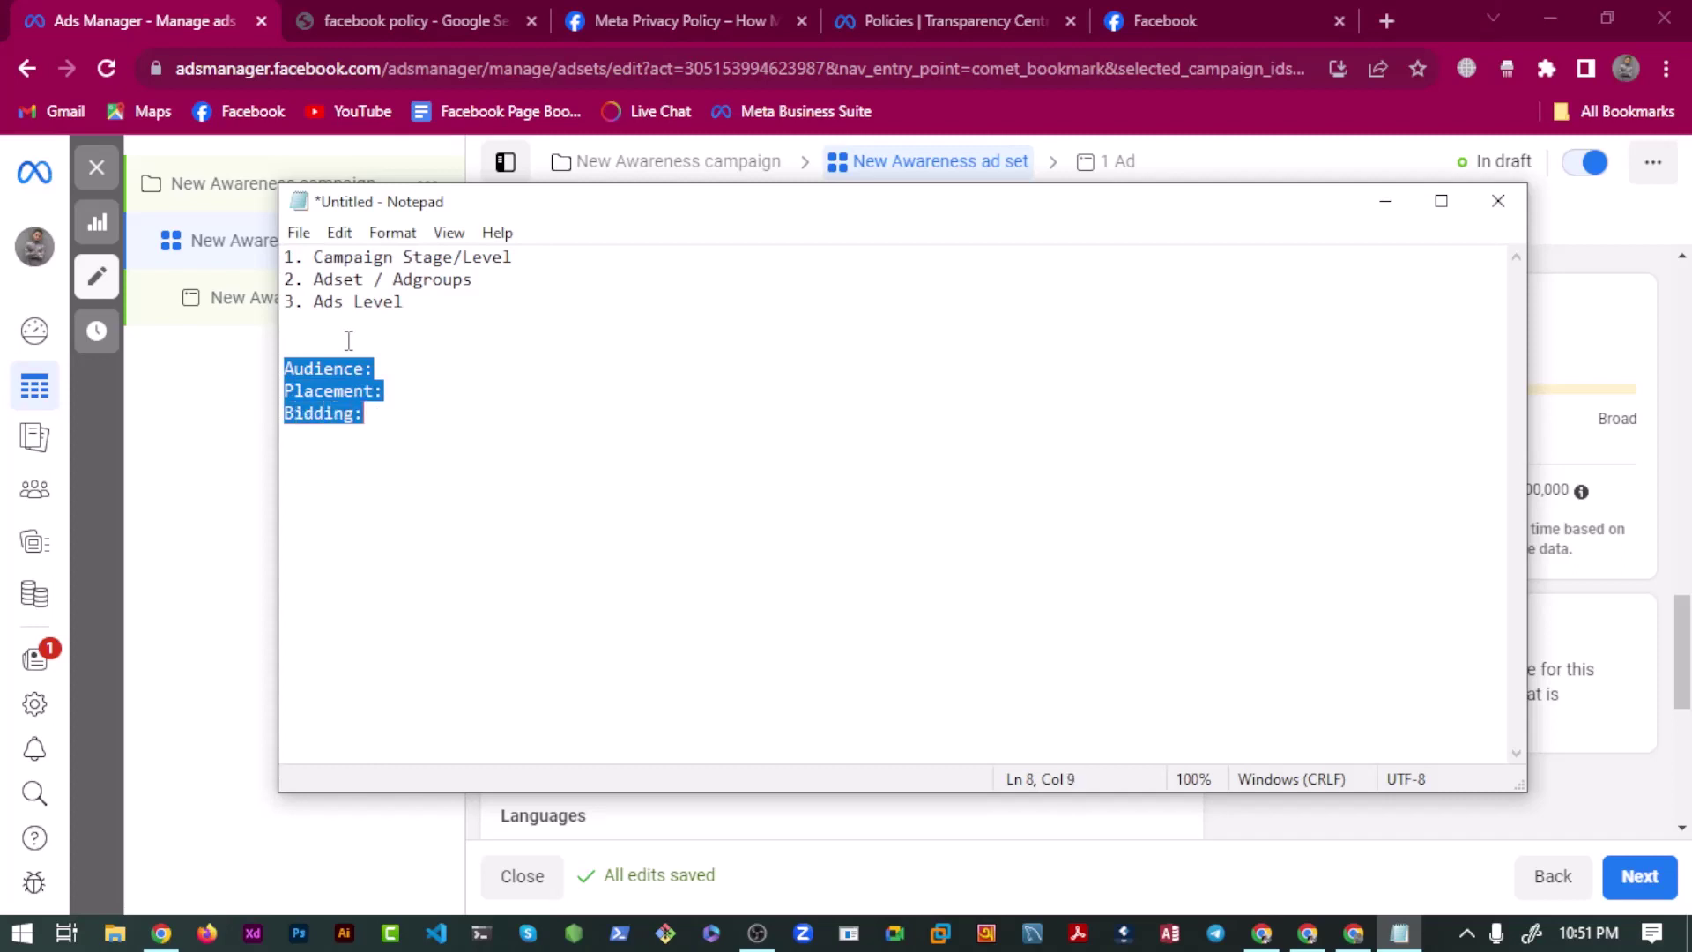
{"action": "key", "text": "Left"}
{"action": "key", "text": "Up"}
{"action": "key", "text": "Up"}
{"action": "key", "text": "Up"}
{"action": "key", "text": "Right"}
{"action": "key", "text": "Right"}
{"action": "key", "text": "Right"}
{"action": "key", "text": "Right"}
{"action": "key", "text": "Right"}
{"action": "key", "text": "Right"}
{"action": "key", "text": "Right"}
{"action": "key", "text": "Right"}
{"action": "key", "text": "Right"}
{"action": "key", "text": "Right"}
{"action": "key", "text": "Right"}
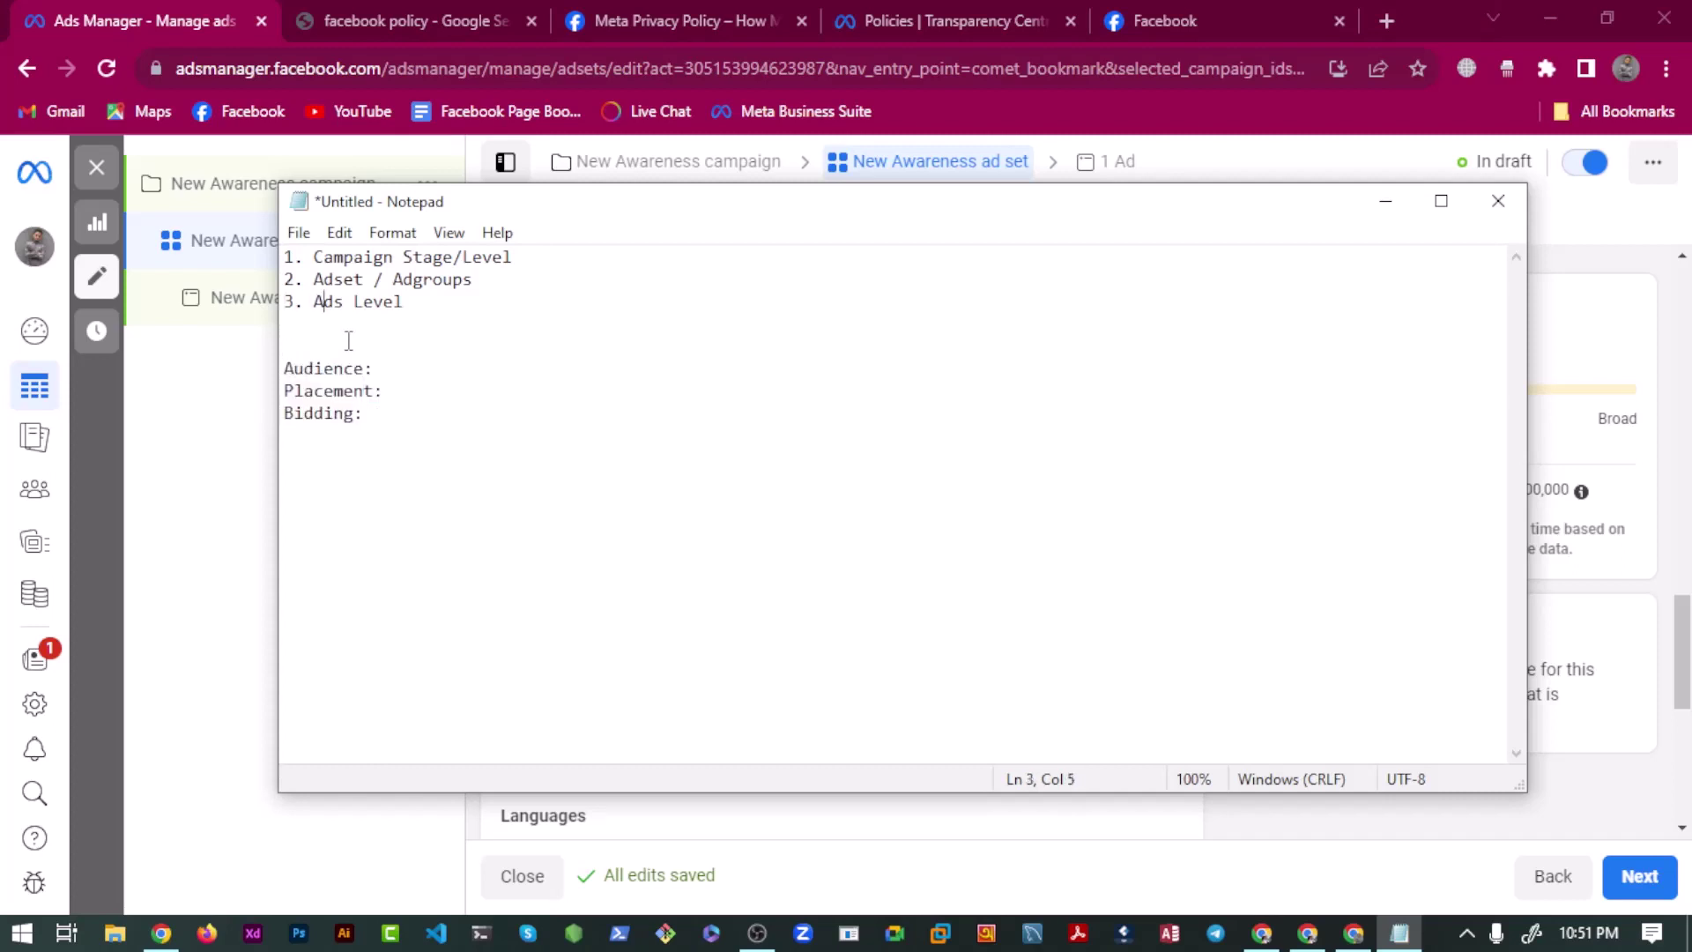
{"action": "key", "text": "shift+Up"}
{"action": "key", "text": "shift+Up"}
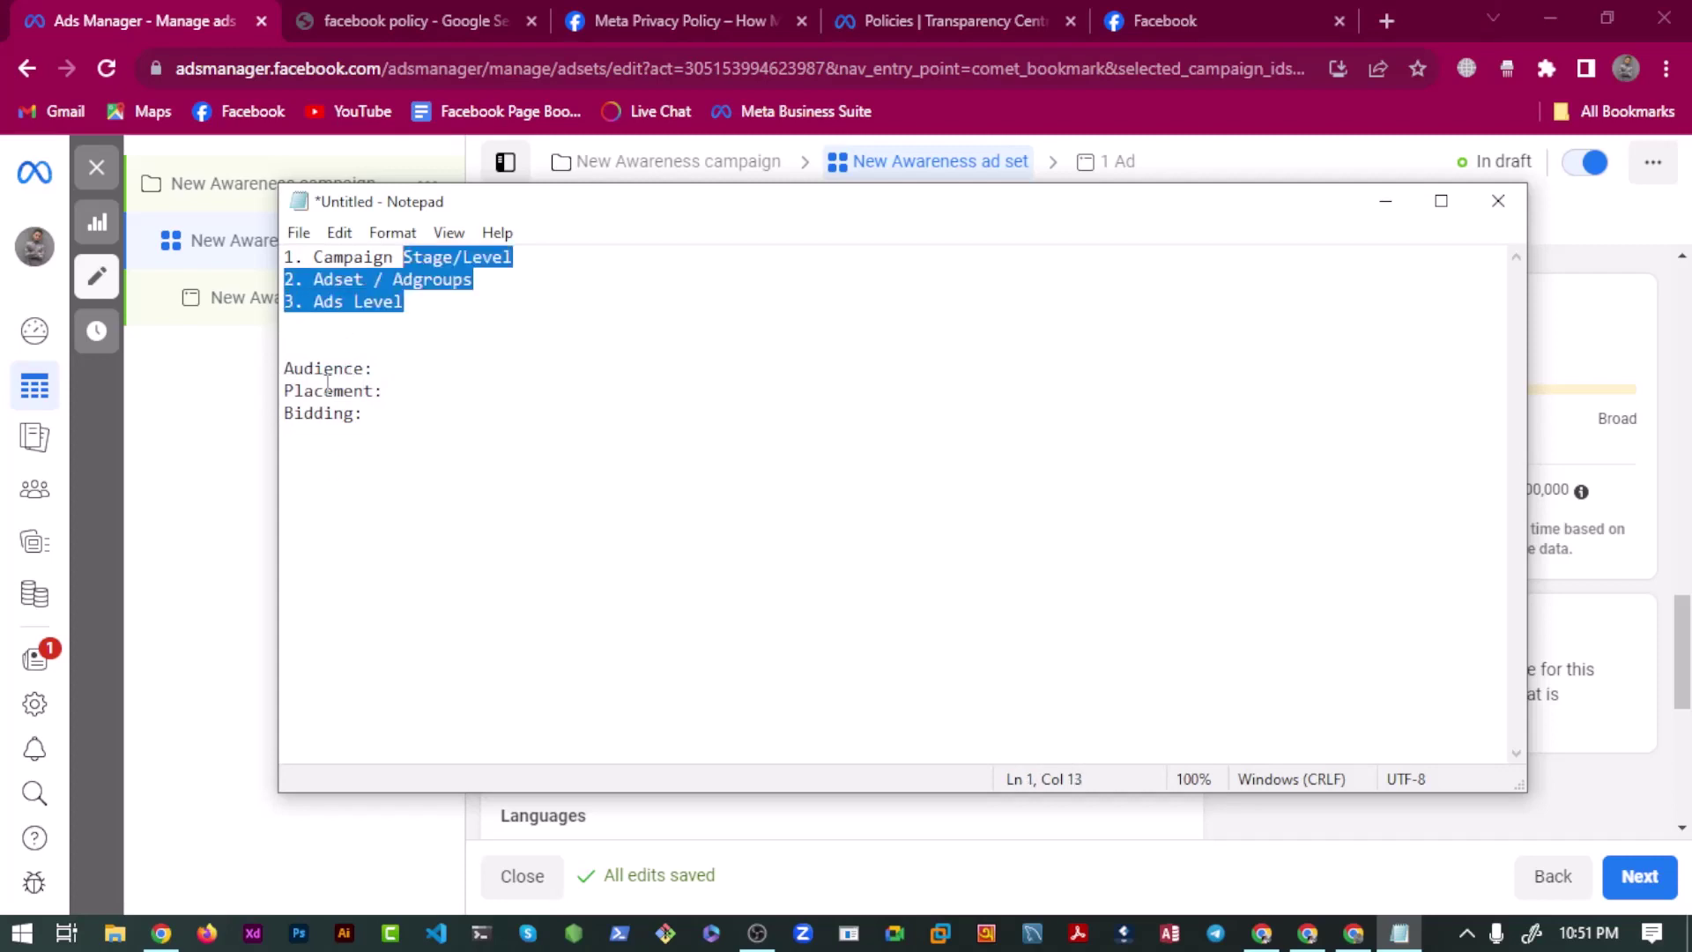
{"action": "left_click", "coordinate": [324, 367]}
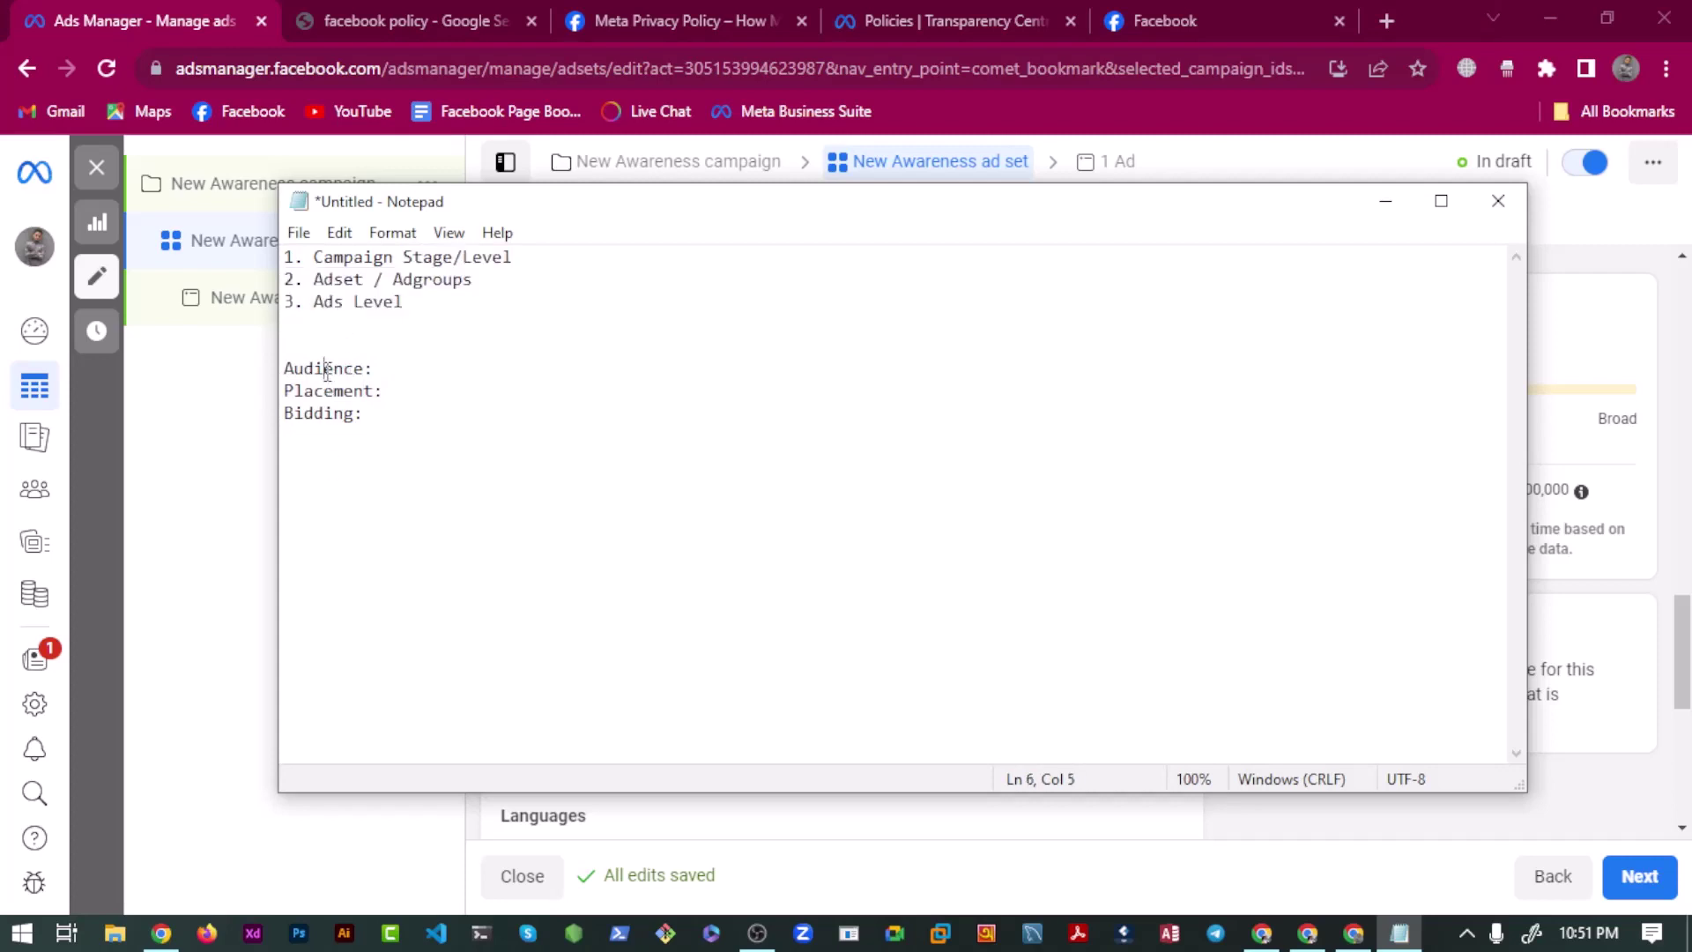
Move the "Bidding:" line above "Audience:" and insert blank lines between it and the three-level list.
{"action": "double_click", "coordinate": [313, 413]}
{"action": "key", "text": "ctrl+c"}
{"action": "key", "text": "BackSpace"}
{"action": "left_click", "coordinate": [314, 369]}
{"action": "left_click", "coordinate": [316, 343]}
{"action": "key", "text": "ctrl+v"}
{"action": "left_click", "coordinate": [321, 326]}
{"action": "key", "text": "Return"}
{"action": "key", "text": "Return"}
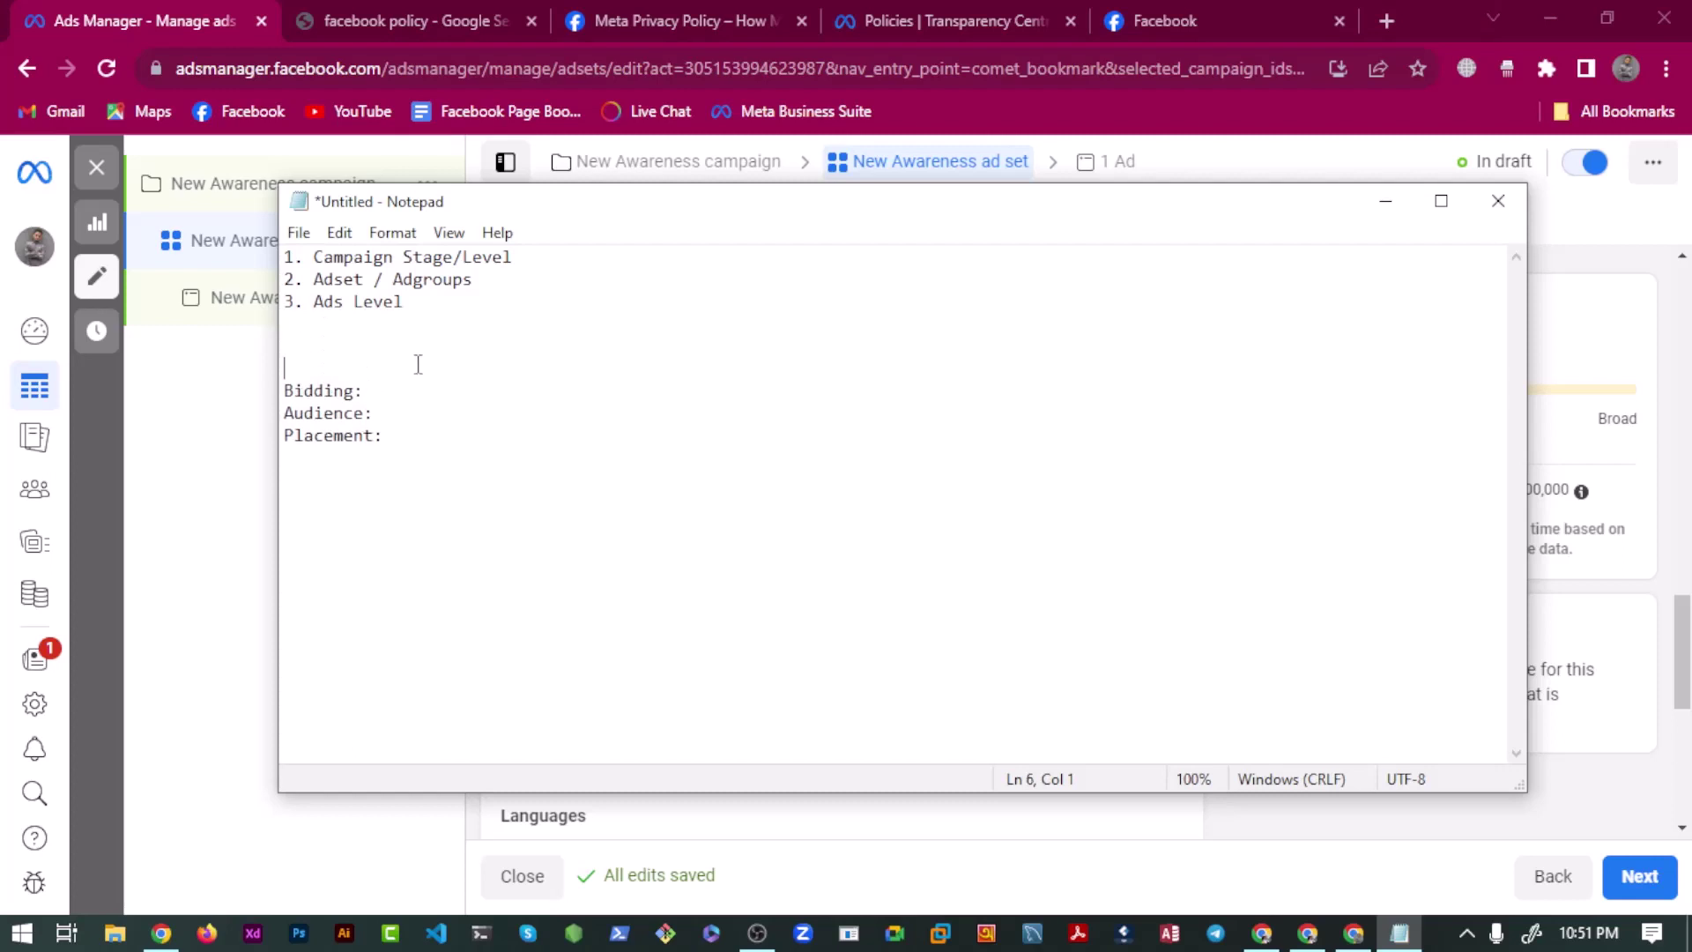
Minimise Notepad and examine the ad set's Placements and schedule settings in Ads Manager.
{"action": "left_click", "coordinate": [386, 412]}
{"action": "left_click", "coordinate": [393, 434]}
{"action": "left_click", "coordinate": [1386, 201]}
{"action": "scroll", "coordinate": [617, 659], "scroll_direction": "down", "scroll_amount": 6}
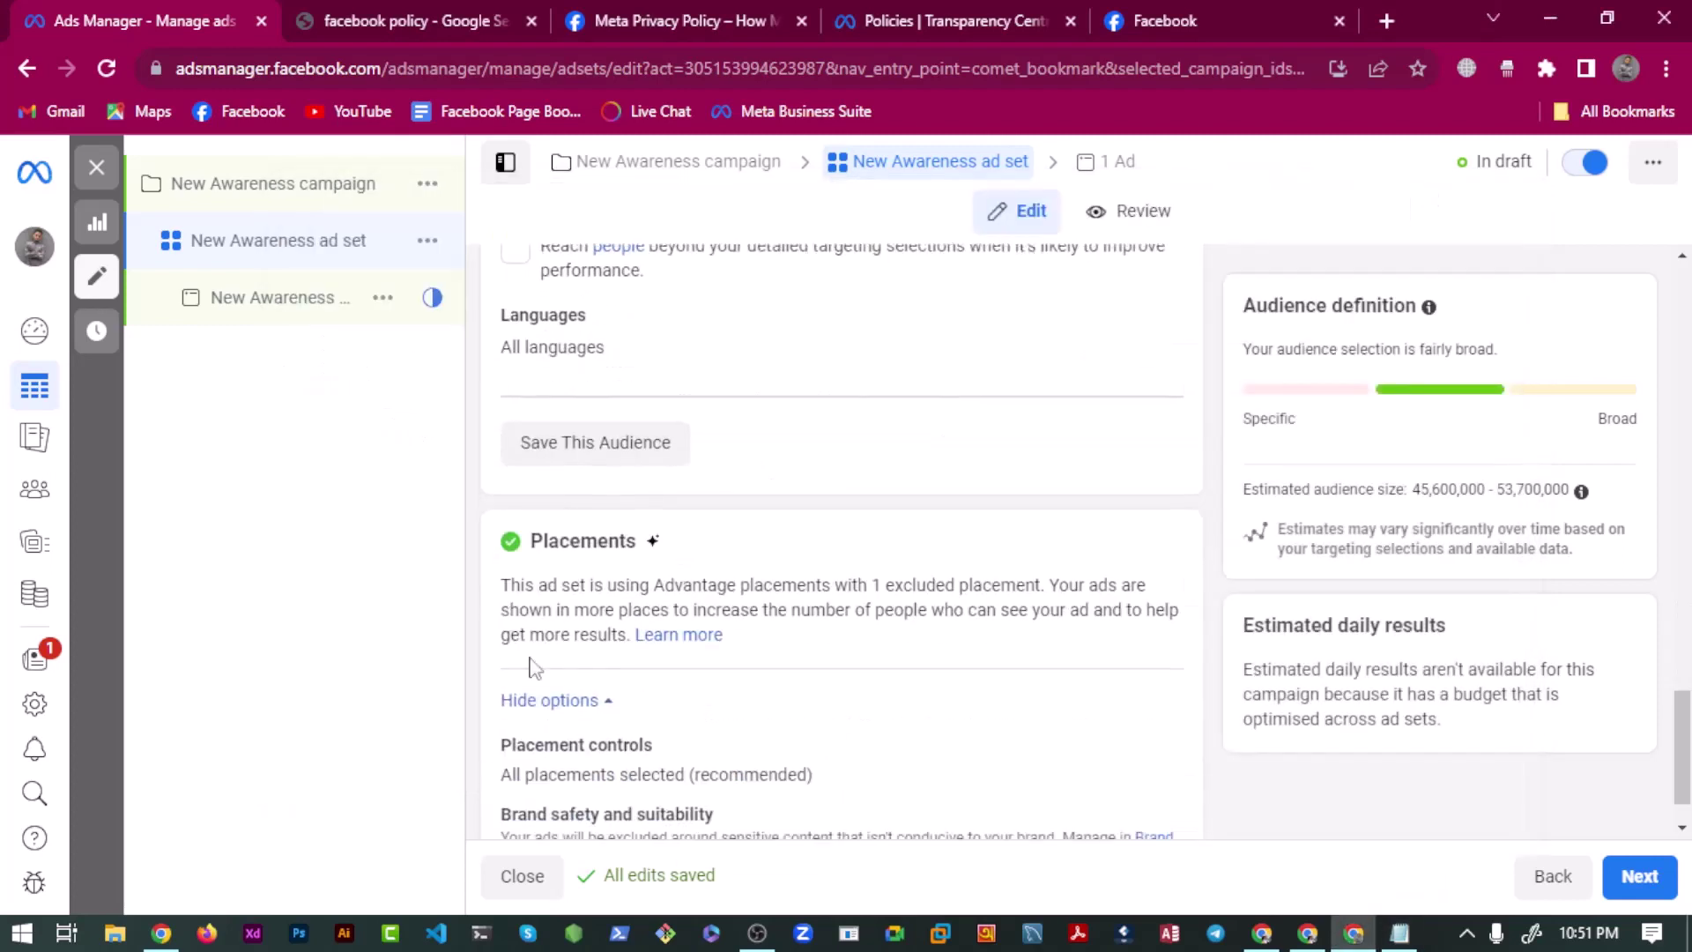
{"action": "scroll", "coordinate": [546, 670], "scroll_direction": "up", "scroll_amount": 7}
{"action": "scroll", "coordinate": [529, 644], "scroll_direction": "up", "scroll_amount": 10}
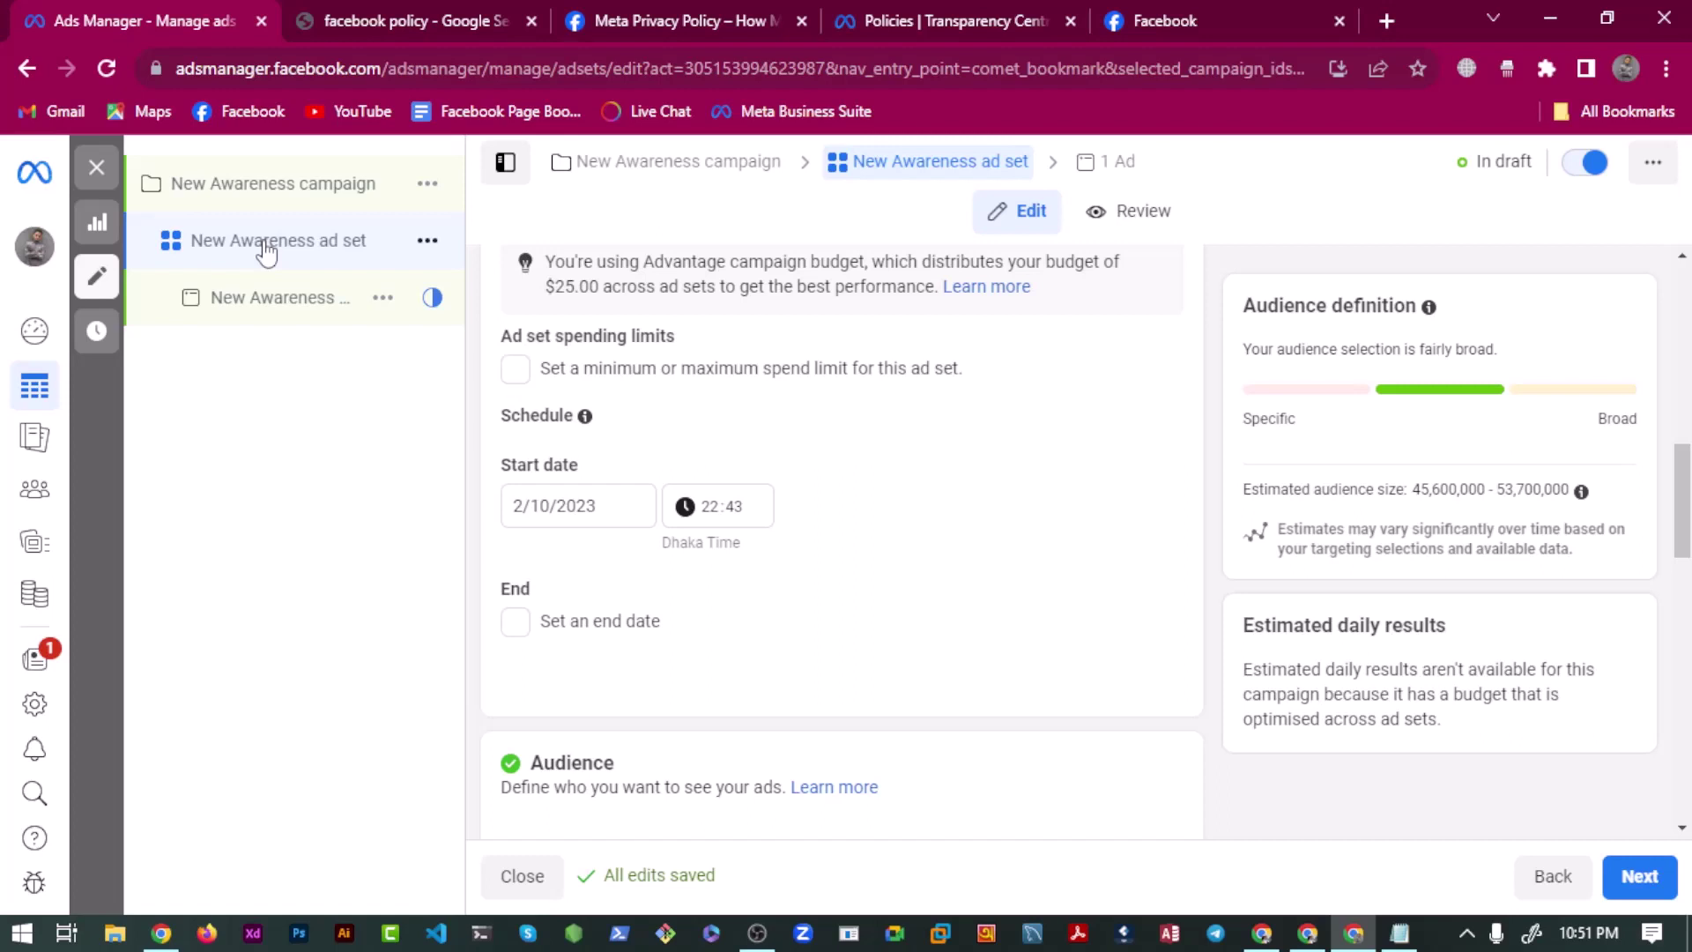
Switch to Notepad and add a "Digital Marketing" heading, set off by blank lines, between the three-level list and "Bidding:".
{"action": "left_click", "coordinate": [1398, 932]}
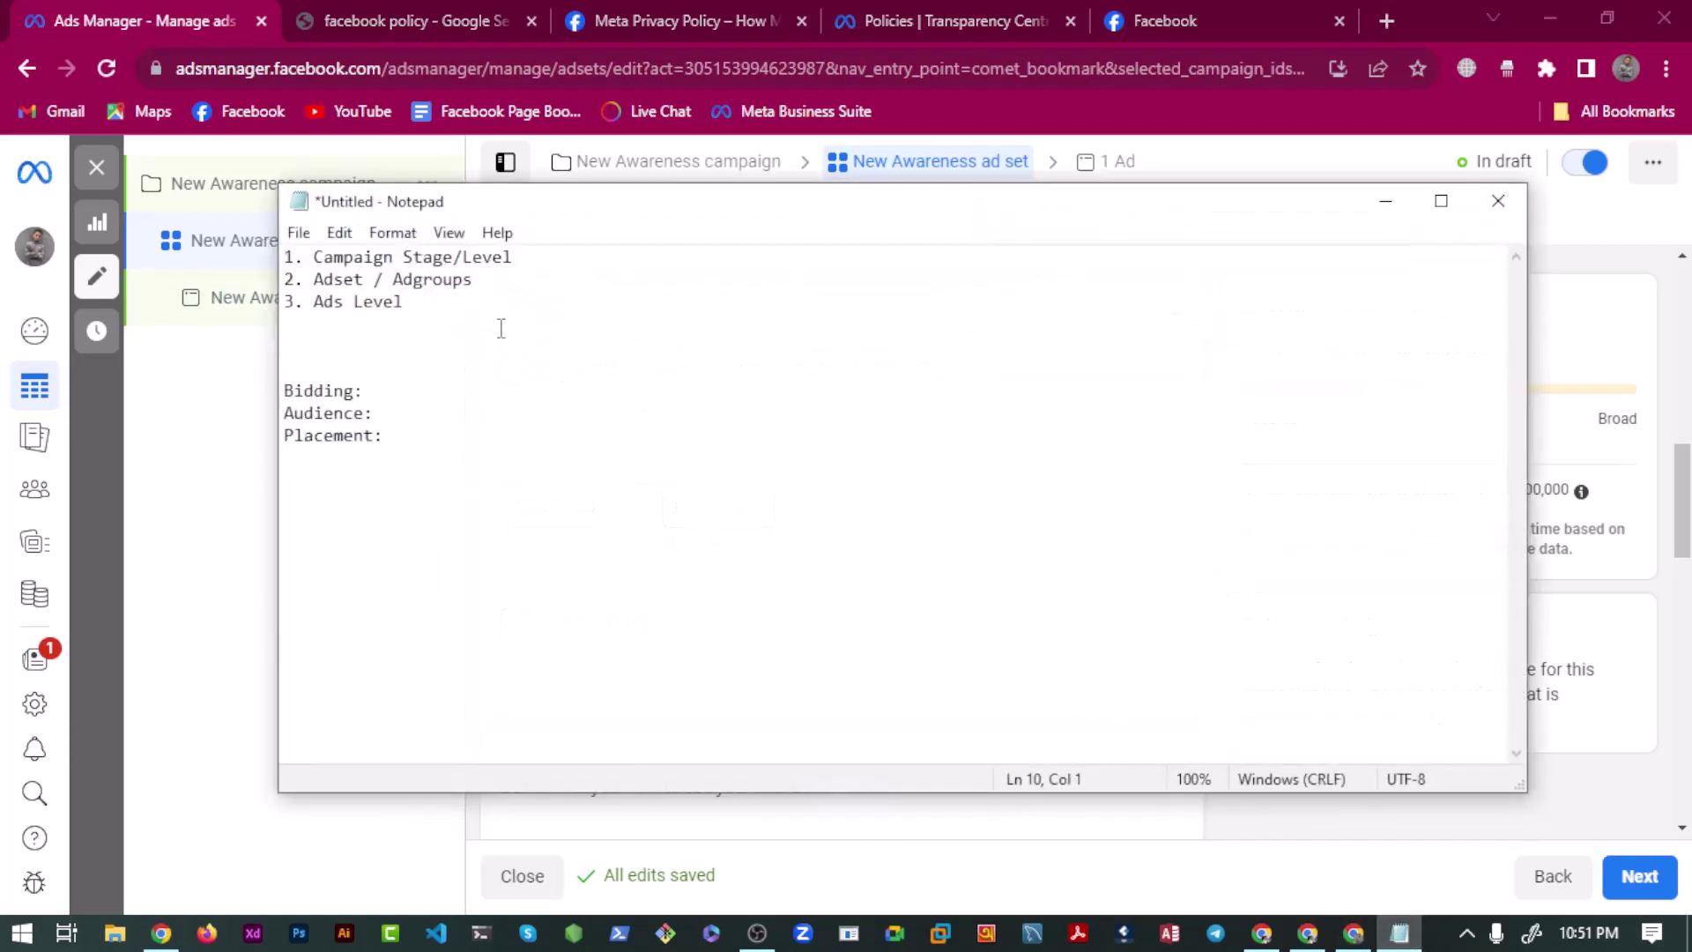
{"action": "left_click", "coordinate": [460, 324]}
{"action": "key", "text": "ctrl+shift+Home"}
{"action": "key", "text": "Right"}
{"action": "key", "text": "Return"}
{"action": "key", "text": "Return"}
{"action": "key", "text": "Return"}
{"action": "key", "text": "Up"}
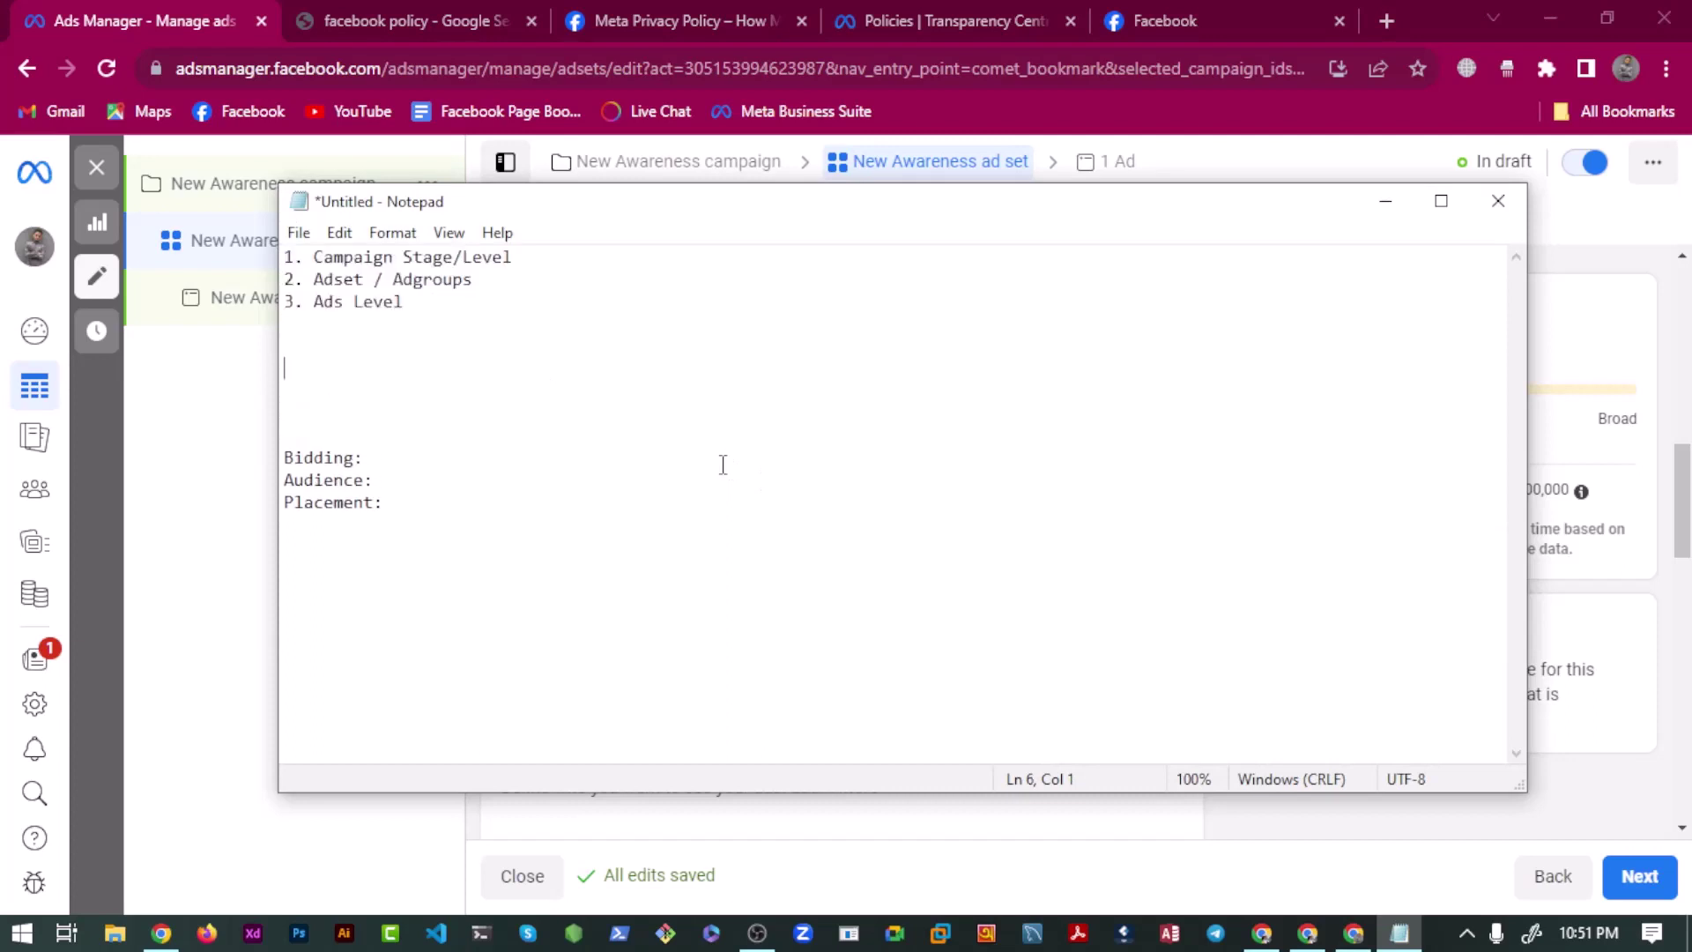
{"action": "type", "text": "Digital mar"}
{"action": "key", "text": "BackSpace"}
{"action": "key", "text": "BackSpace"}
{"action": "key", "text": "BackSpace"}
{"action": "type", "text": "mar"}
{"action": "type", "text": "arketing"}
{"action": "key", "text": "Return"}
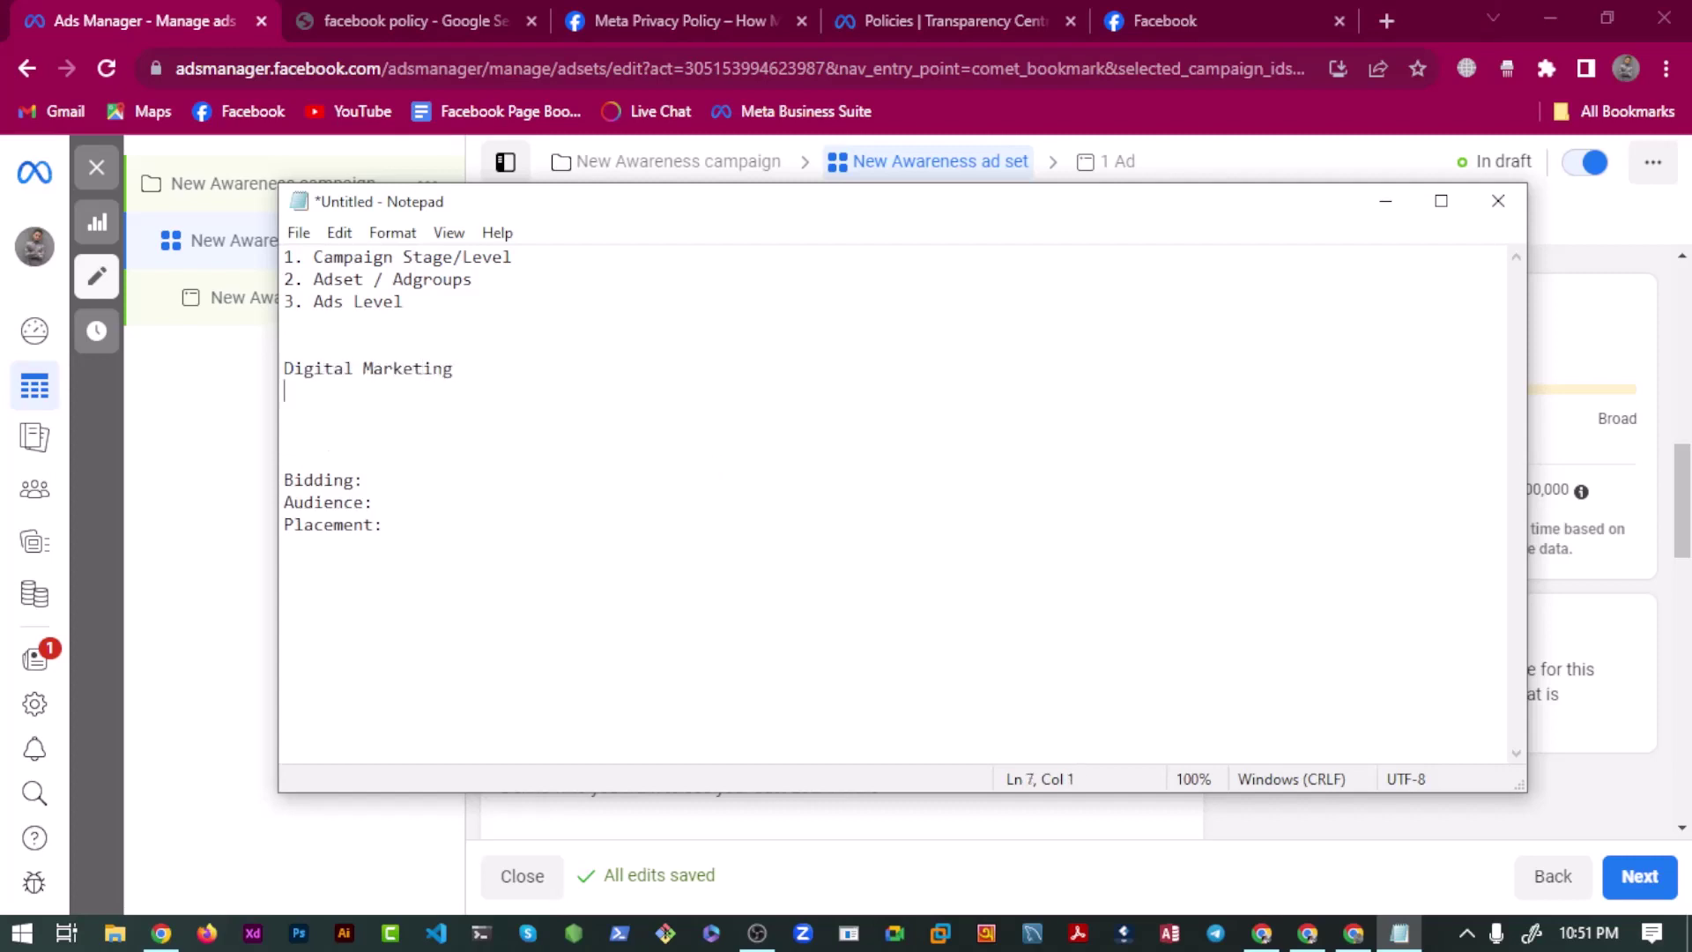
Underline the "Digital Marketing" heading with a row of dashes and add two blank lines beneath it.
{"action": "type", "text": "-------------"}
{"action": "left_click_drag", "start_coordinate": [284, 369], "coordinate": [473, 362]}
{"action": "left_click", "coordinate": [462, 404]}
{"action": "key", "text": "Return"}
{"action": "key", "text": "Return"}
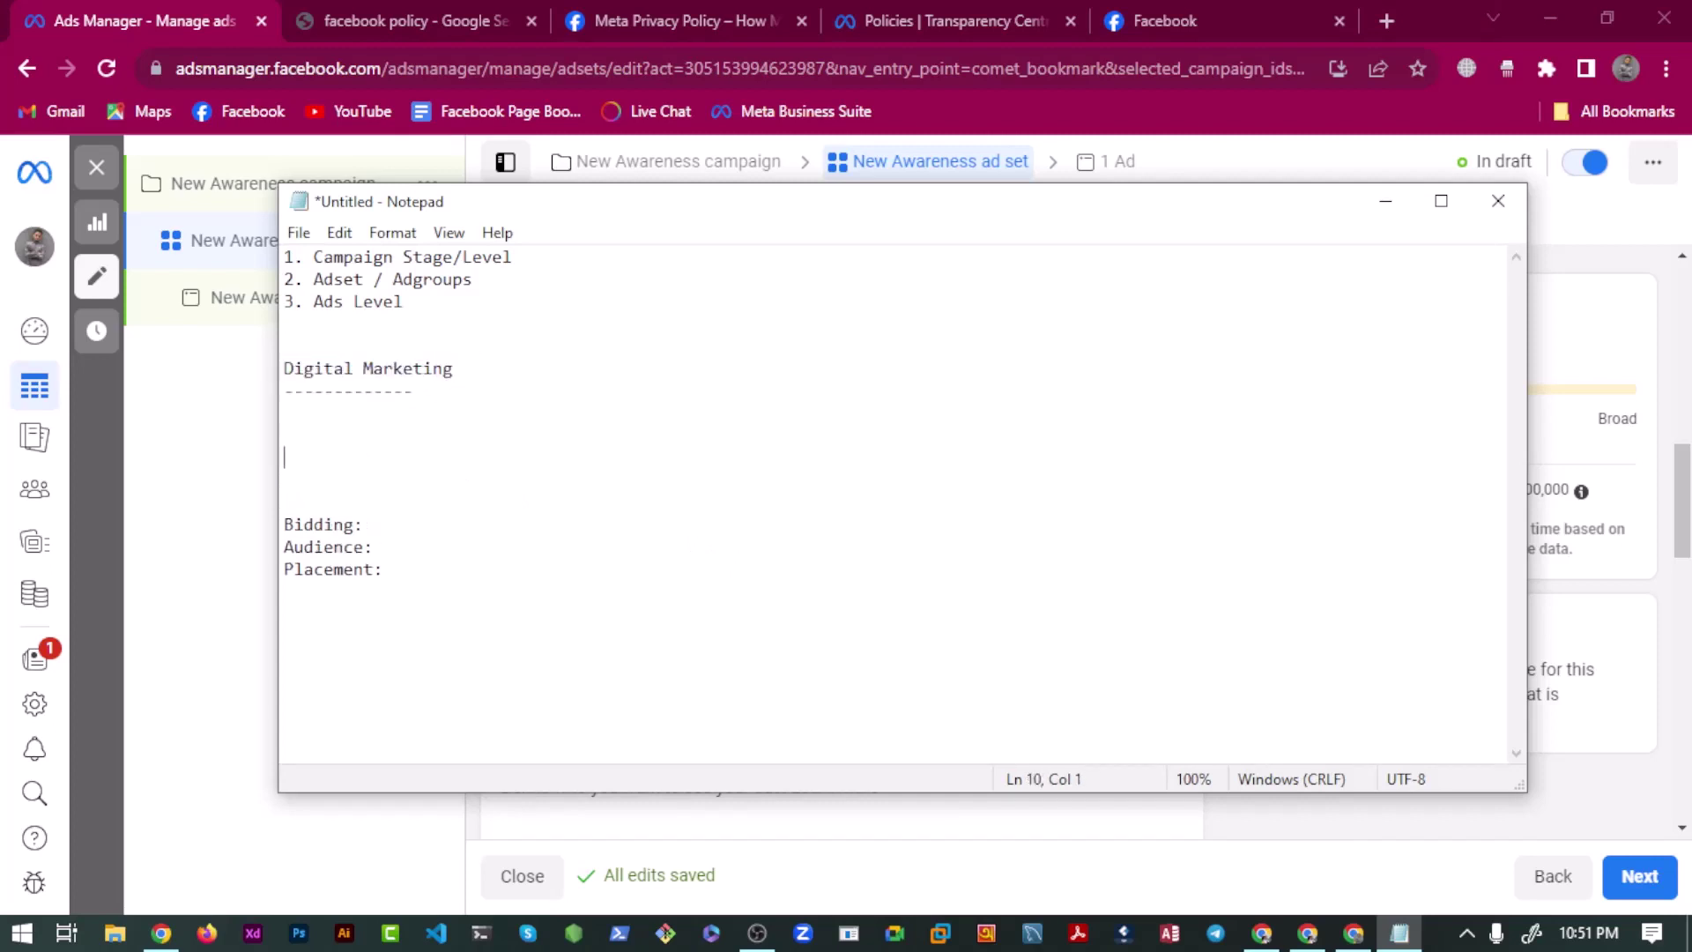
{"action": "left_click", "coordinate": [463, 405]}
Return to Ads Manager and examine the ad set's performance goal, Facebook Page, dynamic creative, budget, schedule and audience settings.
{"action": "left_click", "coordinate": [220, 511]}
{"action": "scroll", "coordinate": [563, 611], "scroll_direction": "up", "scroll_amount": 5}
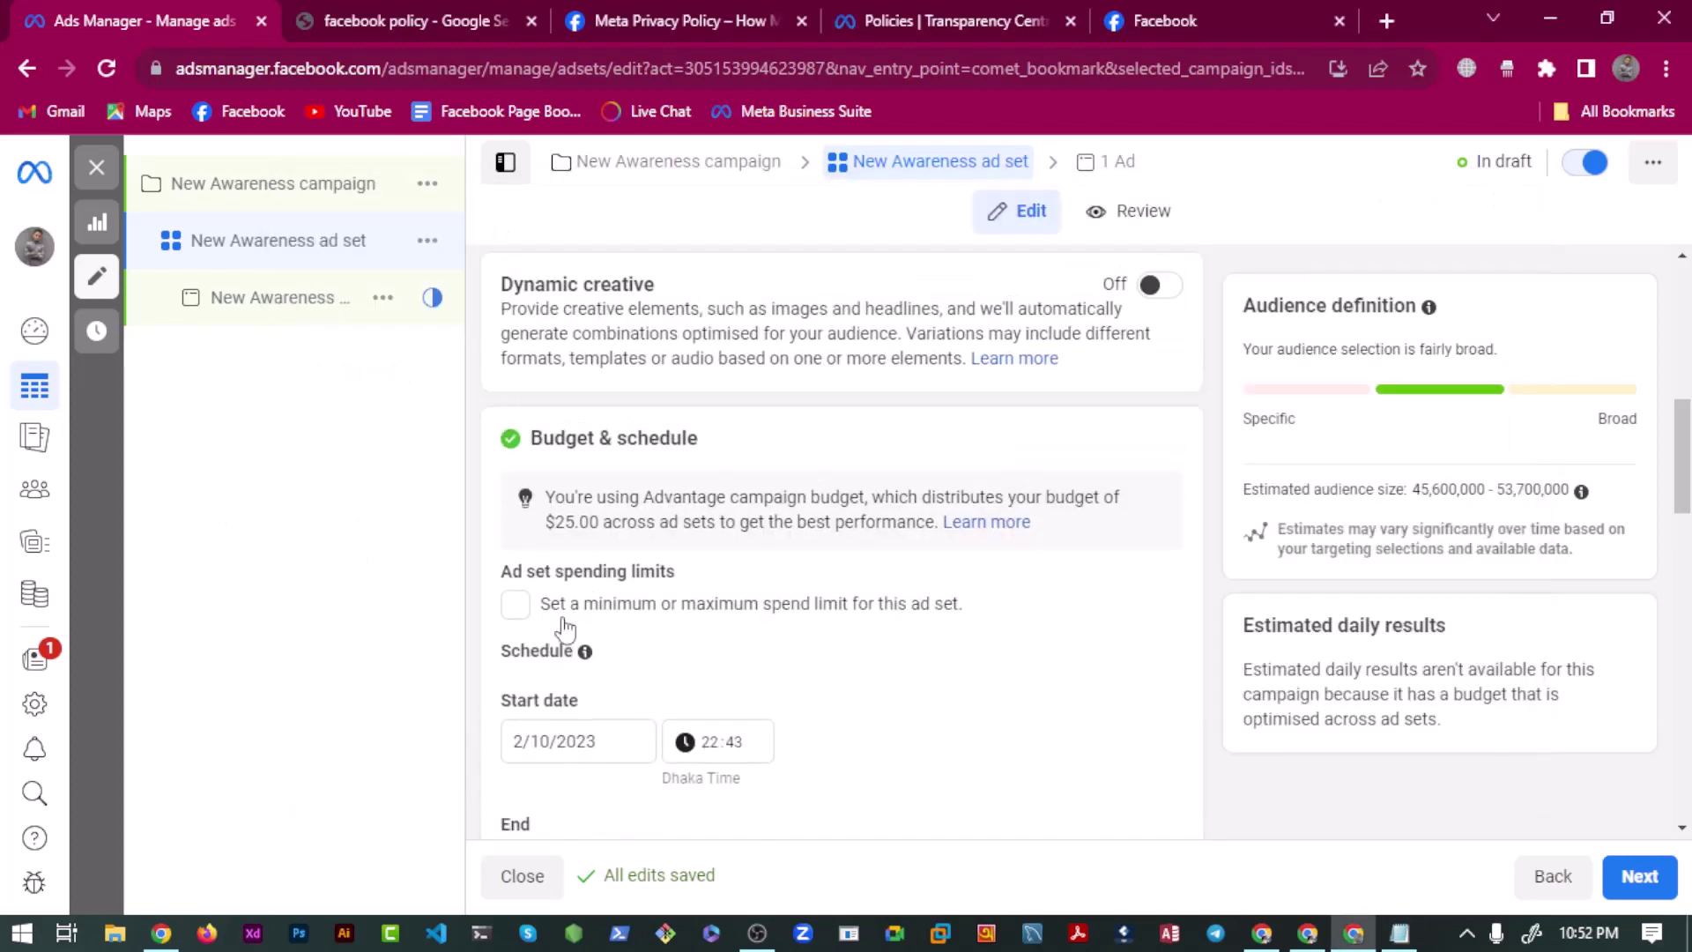
{"action": "scroll", "coordinate": [565, 619], "scroll_direction": "up", "scroll_amount": 5}
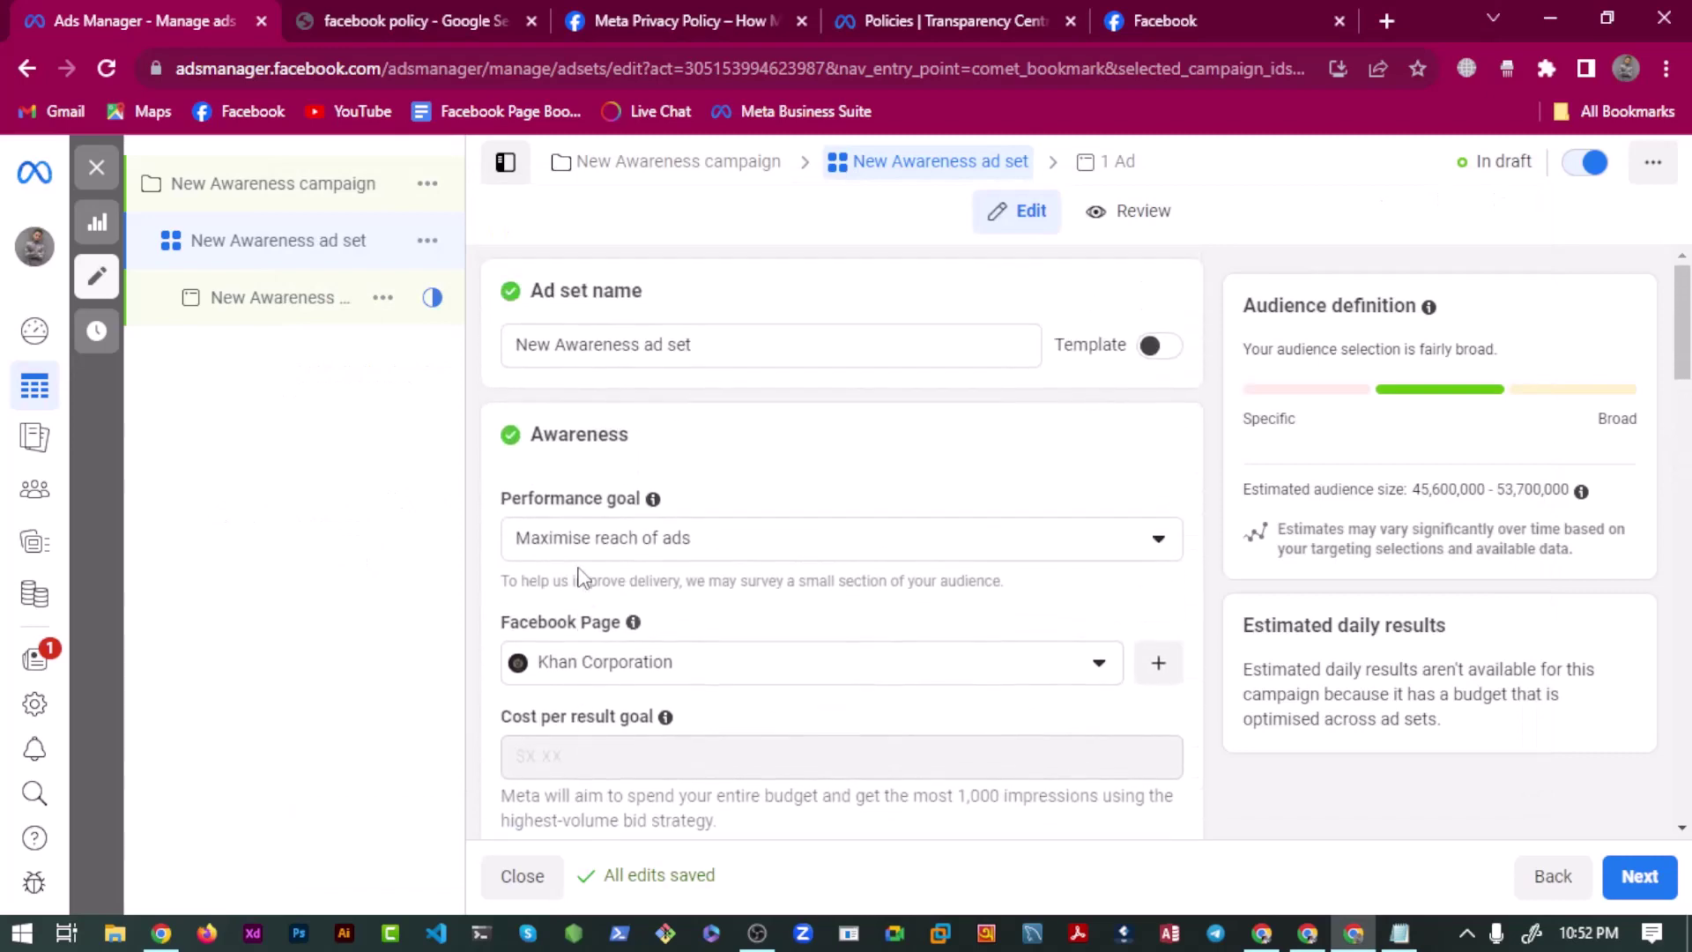
{"action": "scroll", "coordinate": [616, 573], "scroll_direction": "down", "scroll_amount": 1}
{"action": "scroll", "coordinate": [661, 557], "scroll_direction": "down", "scroll_amount": 1}
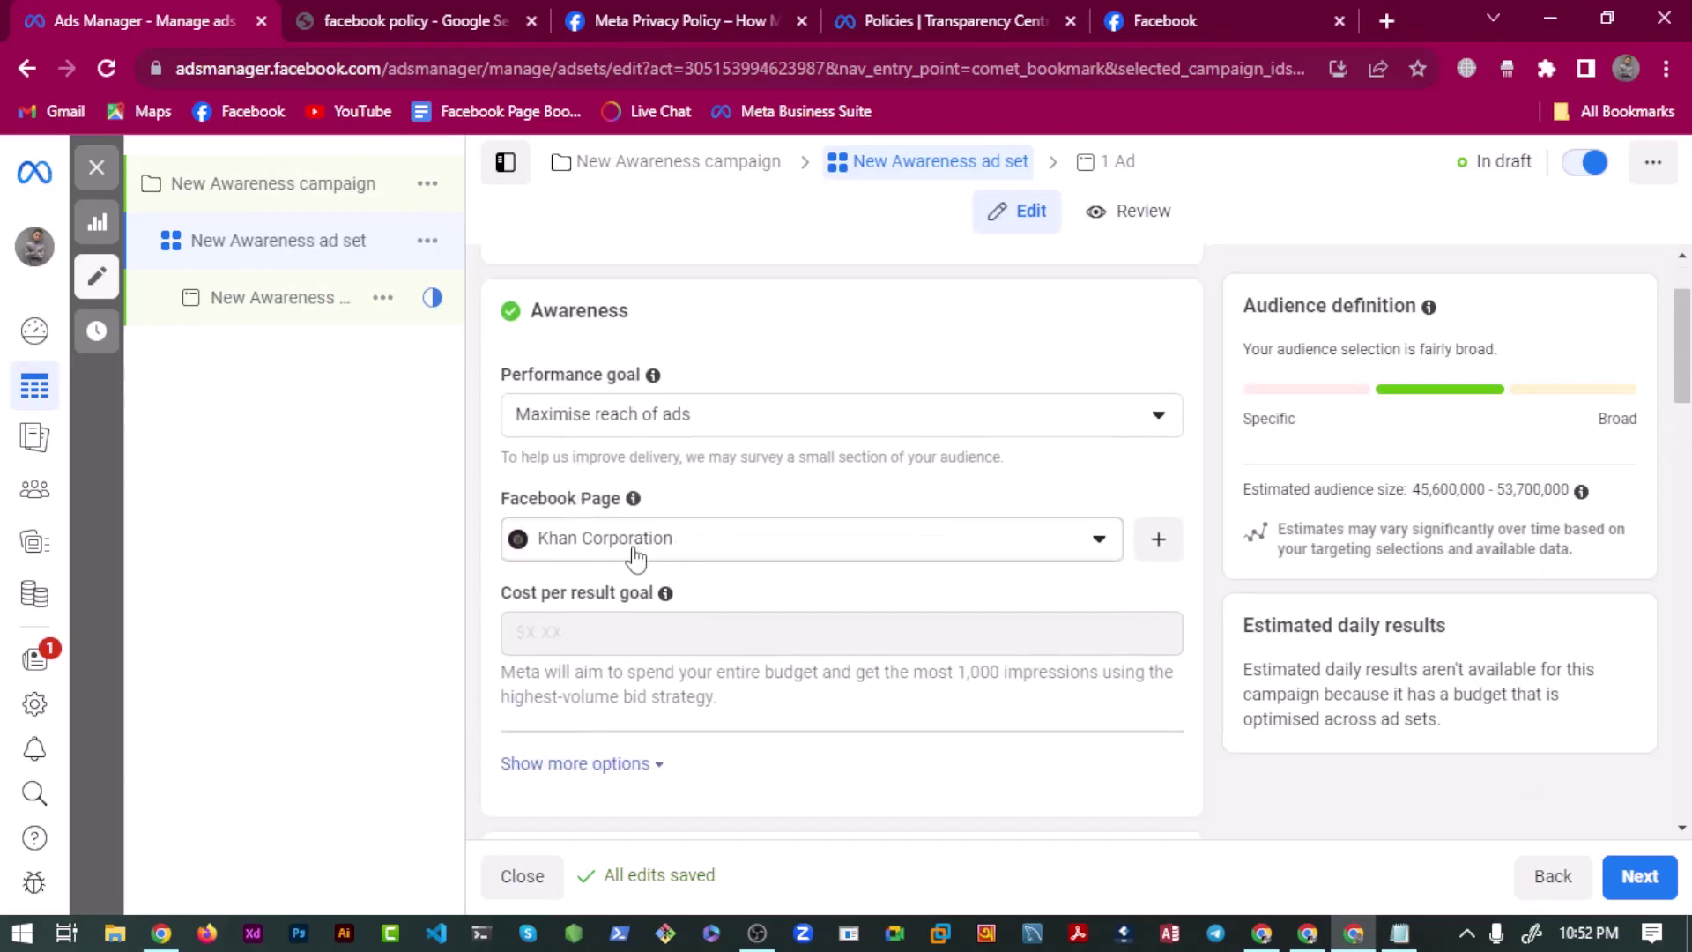
{"action": "scroll", "coordinate": [494, 573], "scroll_direction": "down", "scroll_amount": 1}
{"action": "scroll", "coordinate": [491, 553], "scroll_direction": "down", "scroll_amount": 3}
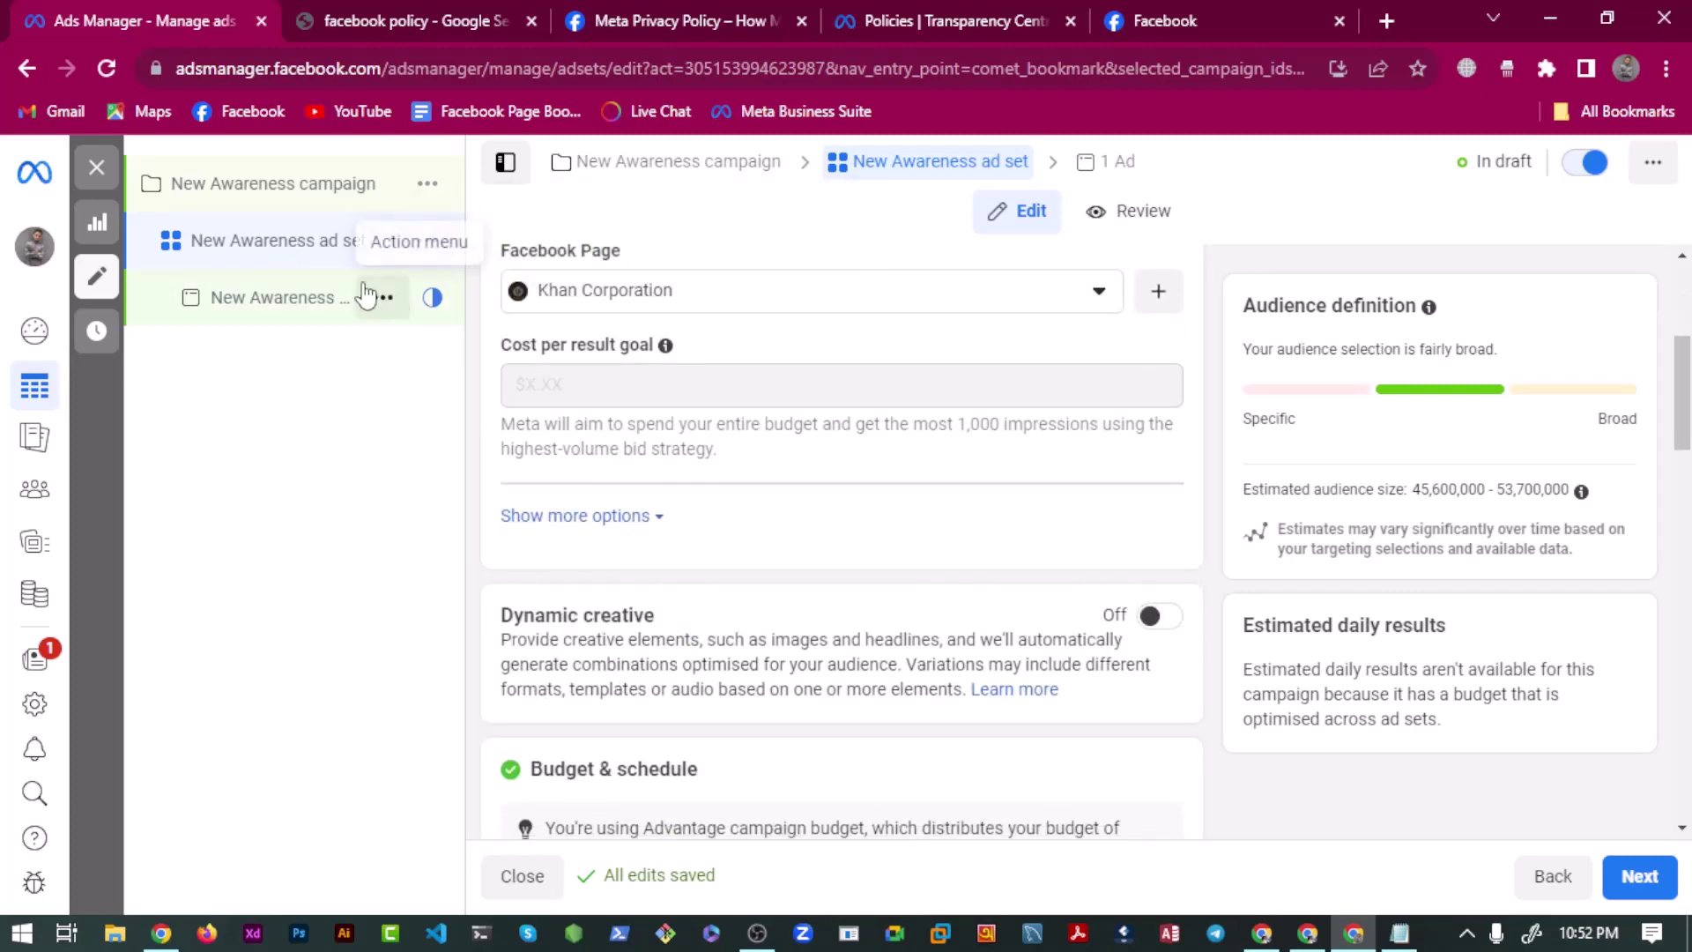
{"action": "scroll", "coordinate": [666, 636], "scroll_direction": "down", "scroll_amount": 1}
{"action": "scroll", "coordinate": [665, 637], "scroll_direction": "down", "scroll_amount": 10}
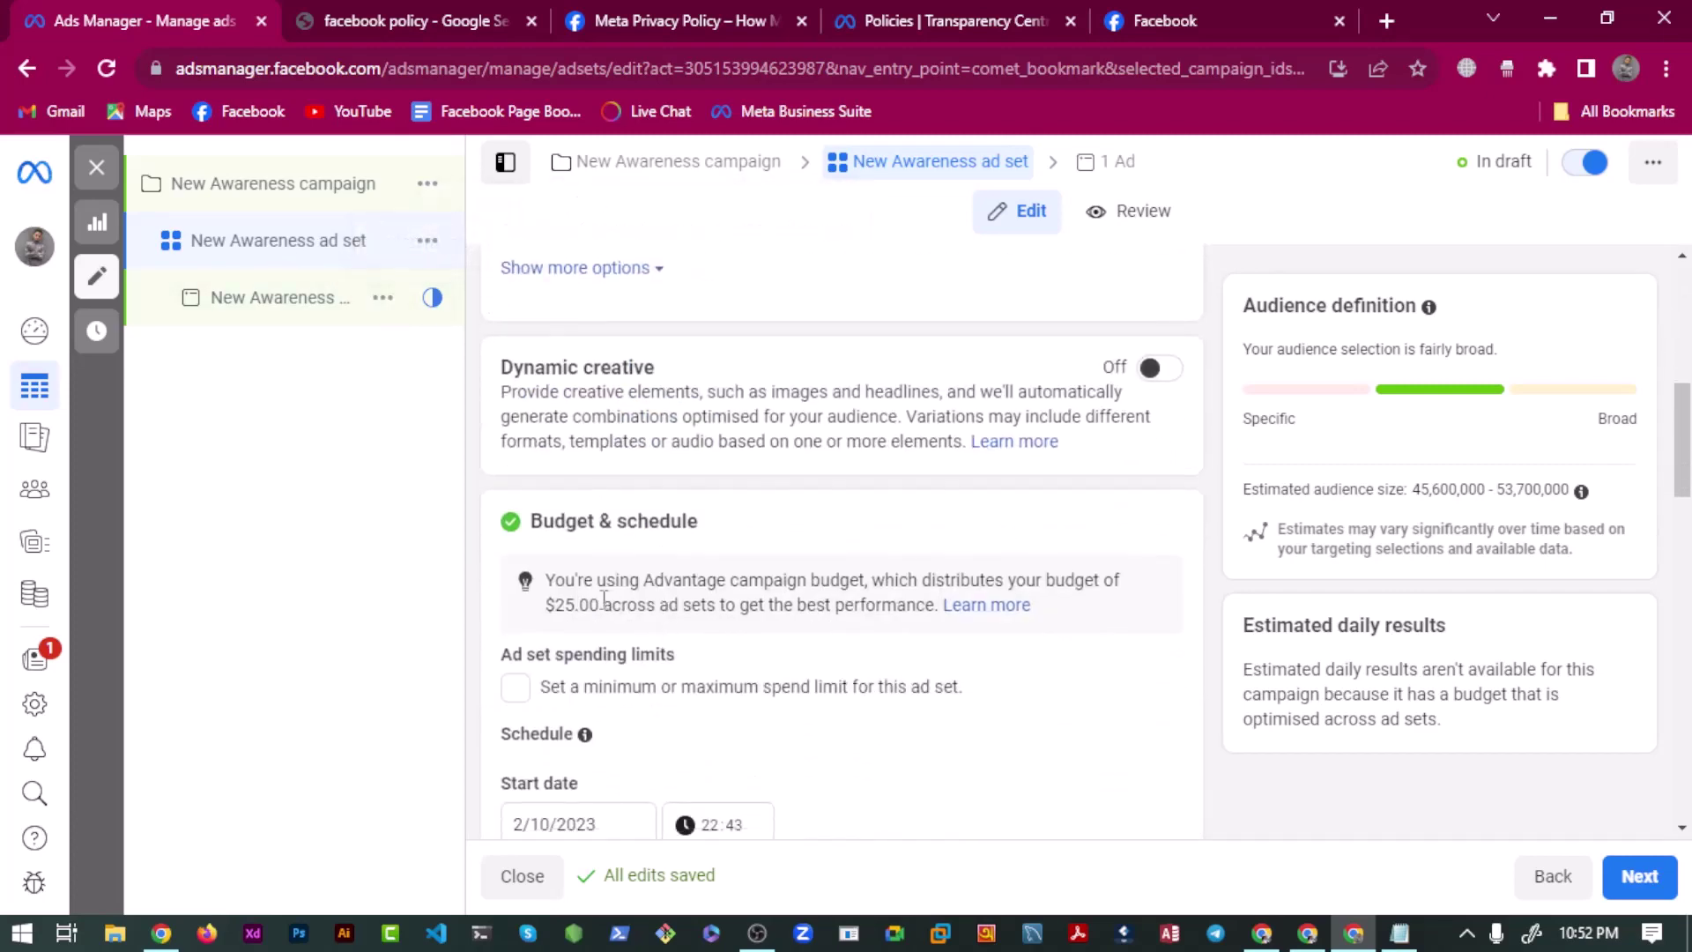
{"action": "scroll", "coordinate": [582, 564], "scroll_direction": "down", "scroll_amount": 3}
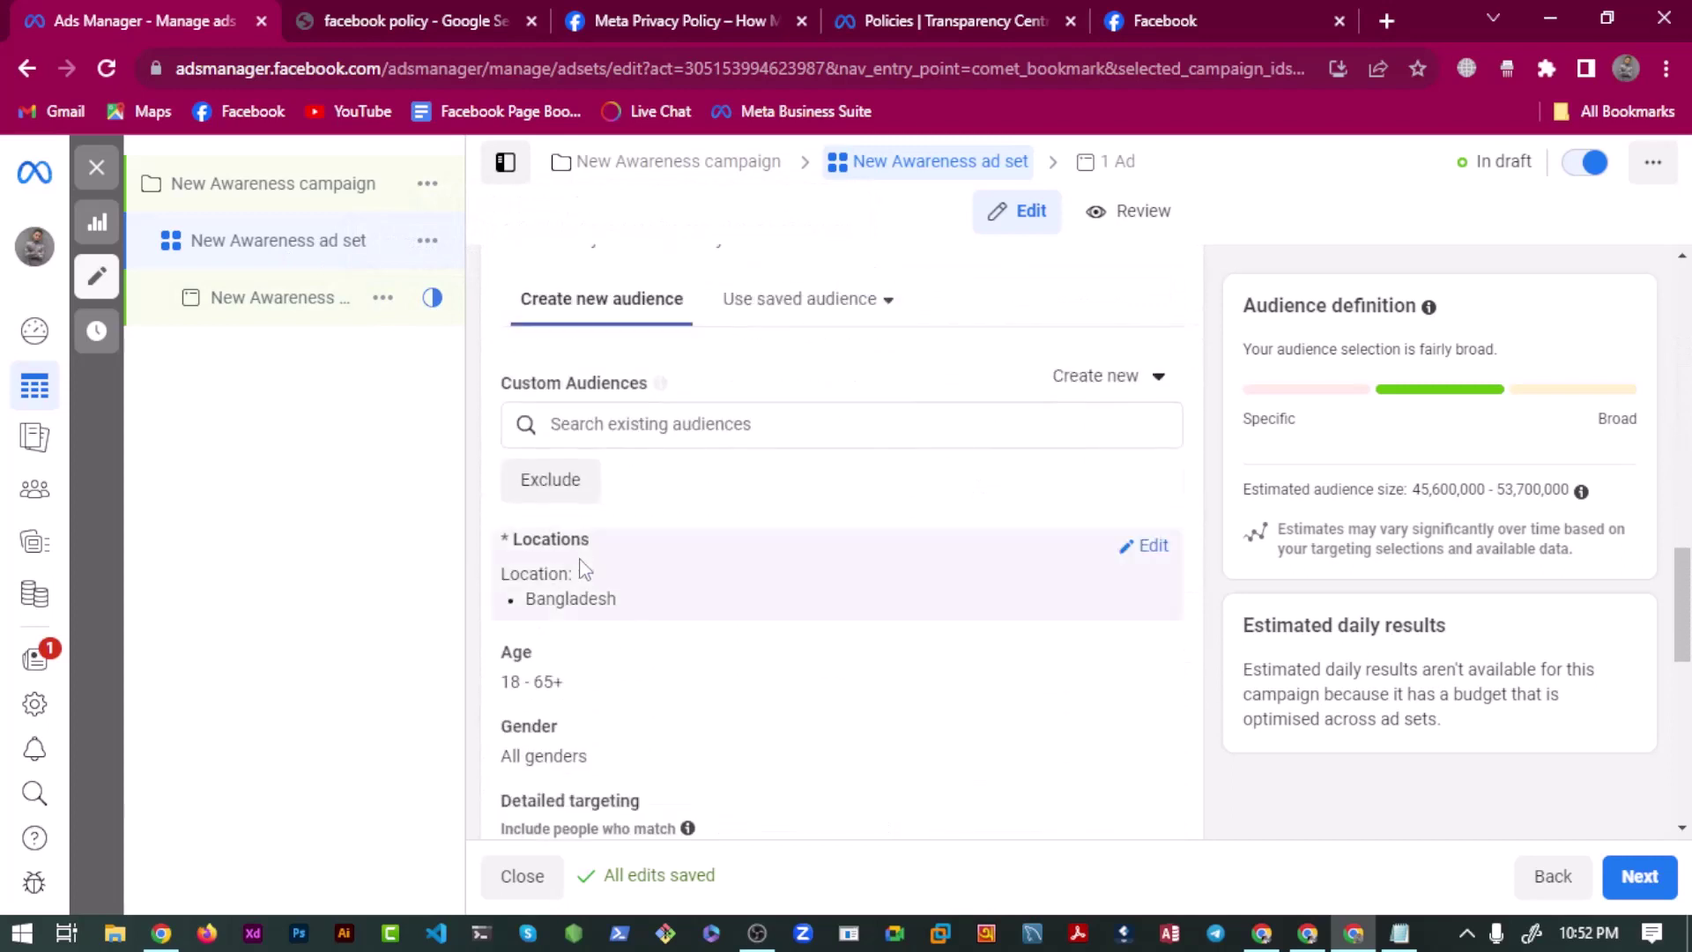
Switch to Notepad and start a "Location: Dhaka" line beneath the dashed underline of the "Digital Marketing" heading.
{"action": "left_click", "coordinate": [1400, 933]}
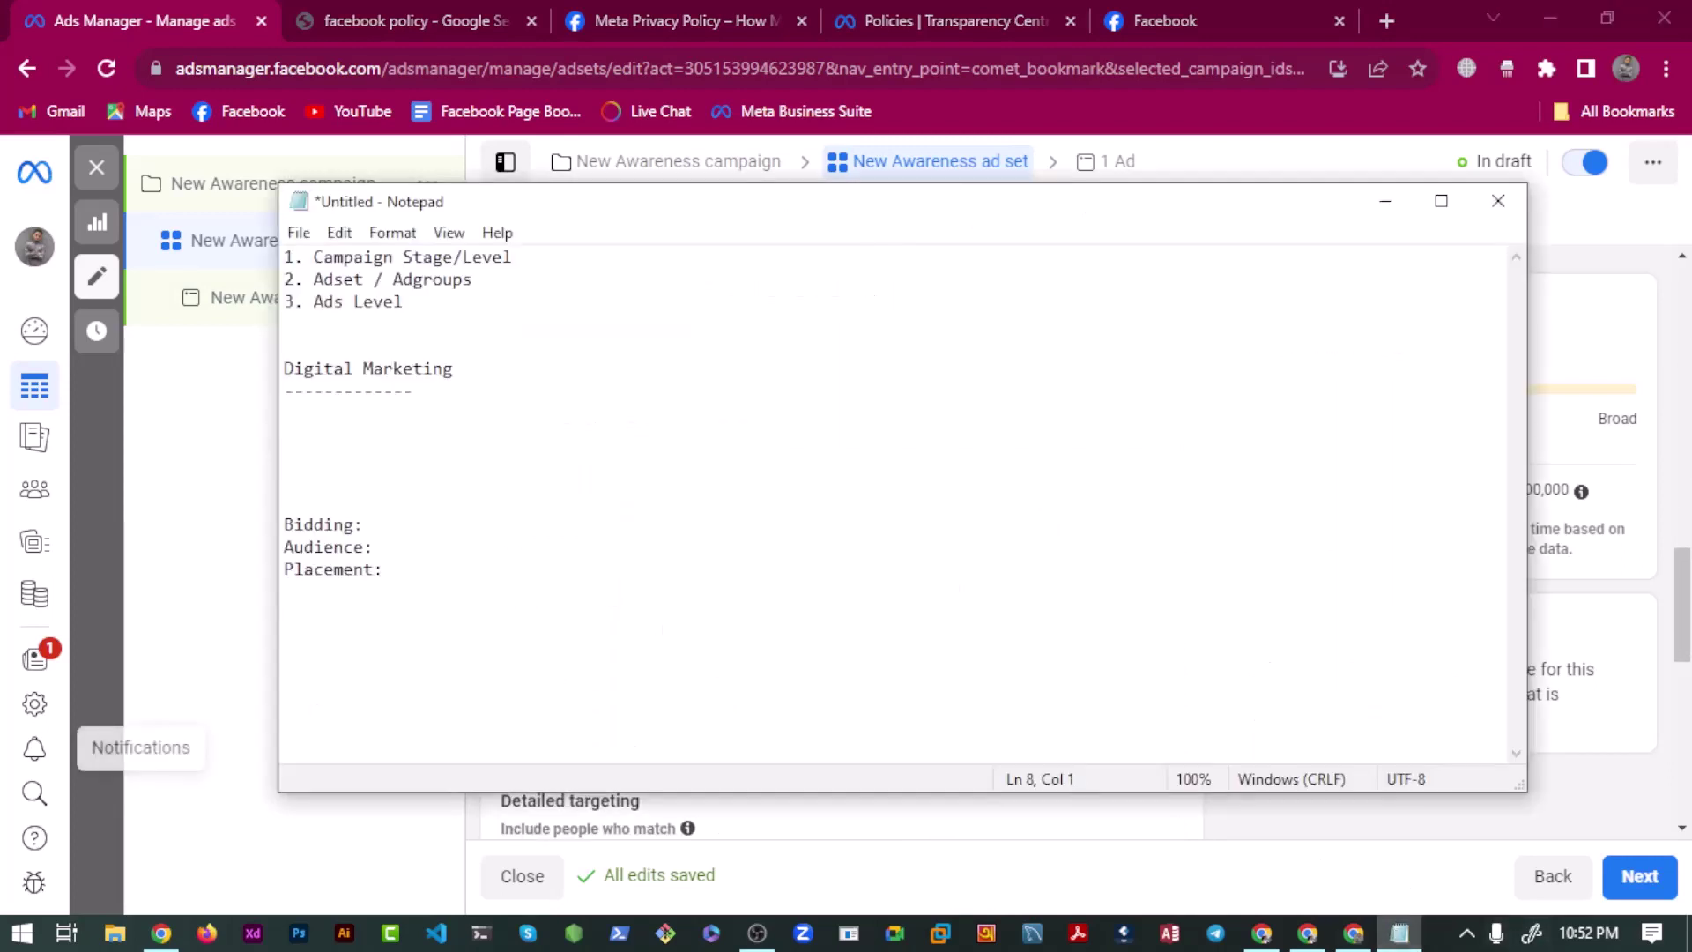
{"action": "left_click", "coordinate": [203, 441]}
{"action": "left_click", "coordinate": [464, 427]}
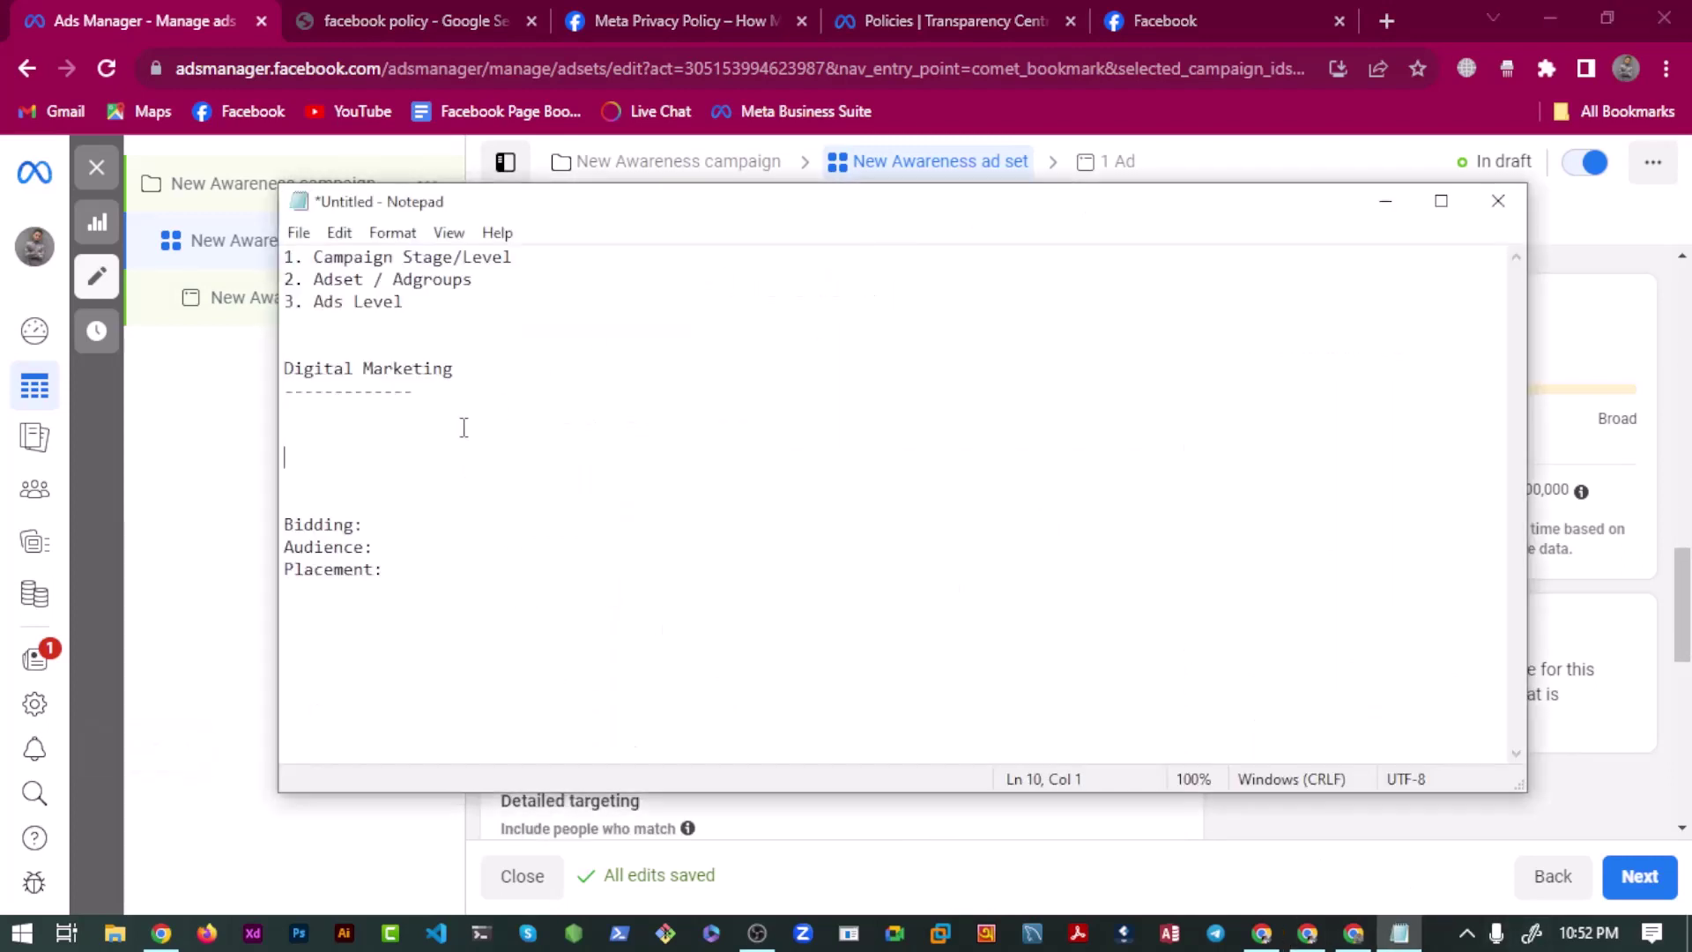
{"action": "type", "text": "Location: Dhaka"}
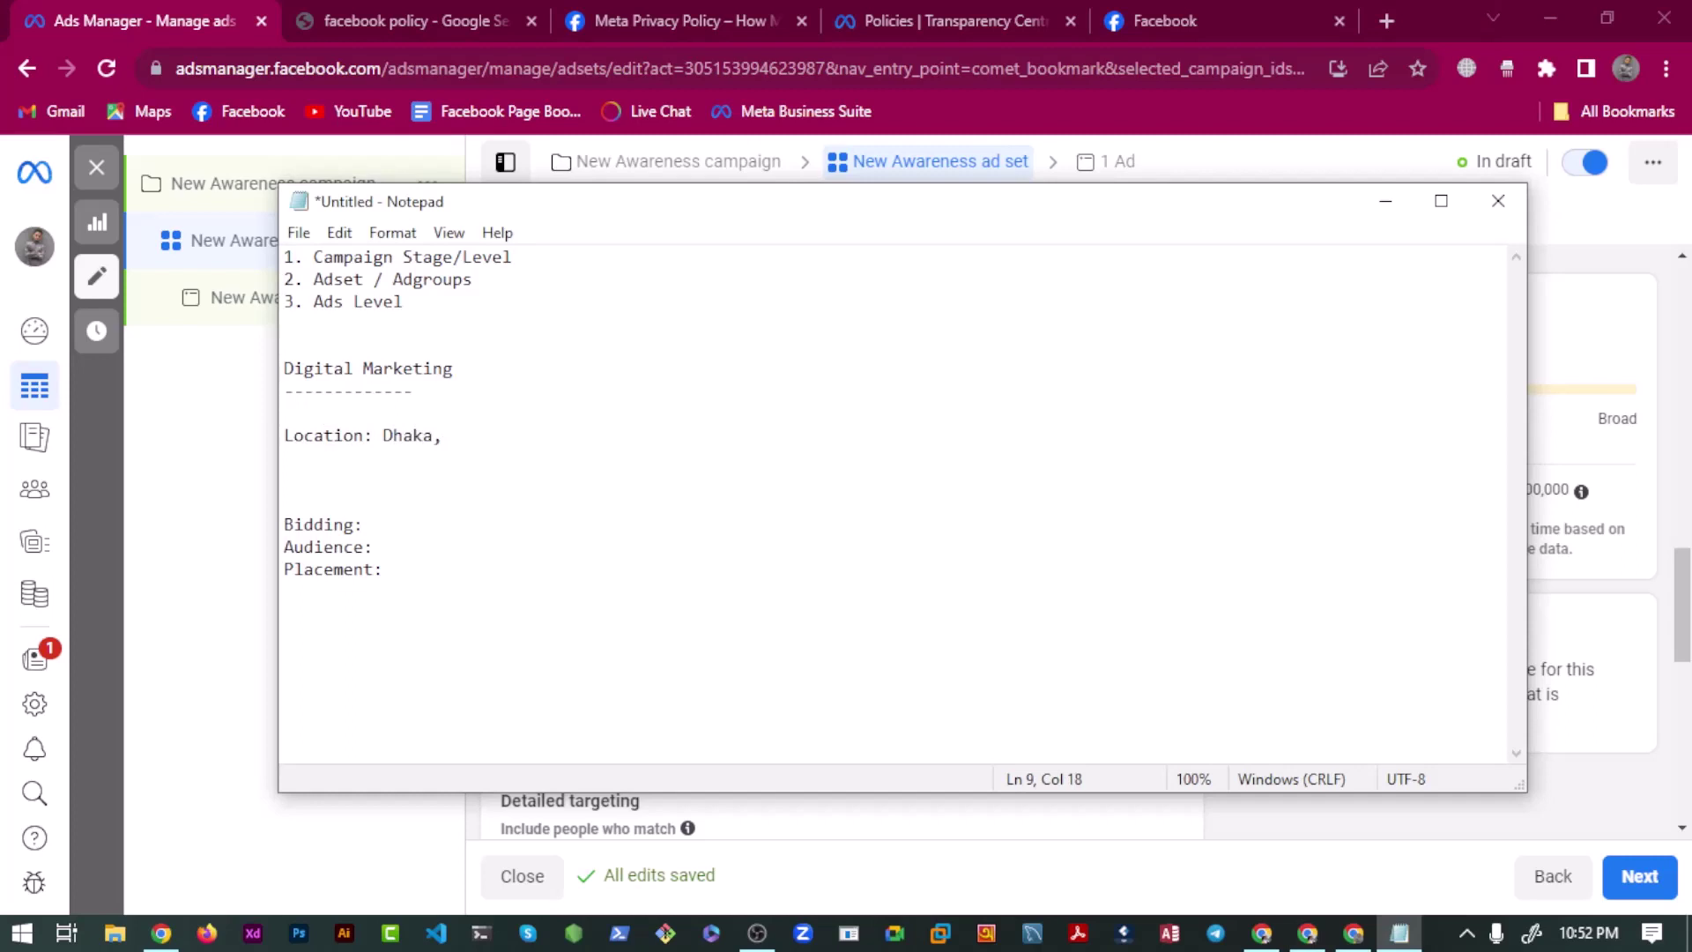
Extend the Location line with ", Chittagong, Cumilla", correcting the spelling of Chittagong and removing one blank line below it.
{"action": "type", "text": ", Chitagong"}
{"action": "key", "text": "Left"}
{"action": "key", "text": "Left"}
{"action": "key", "text": "Left"}
{"action": "key", "text": "Left"}
{"action": "key", "text": "Left"}
{"action": "type", "text": "y"}
{"action": "key", "text": "Right"}
{"action": "key", "text": "Right"}
{"action": "left_click", "coordinate": [493, 435]}
{"action": "key", "text": "BackSpace"}
{"action": "type", "text": "t"}
{"action": "key", "text": "Right"}
{"action": "left_click", "coordinate": [285, 457]}
{"action": "key", "text": "BackSpace"}
{"action": "type", "text": ", Cumilla"}
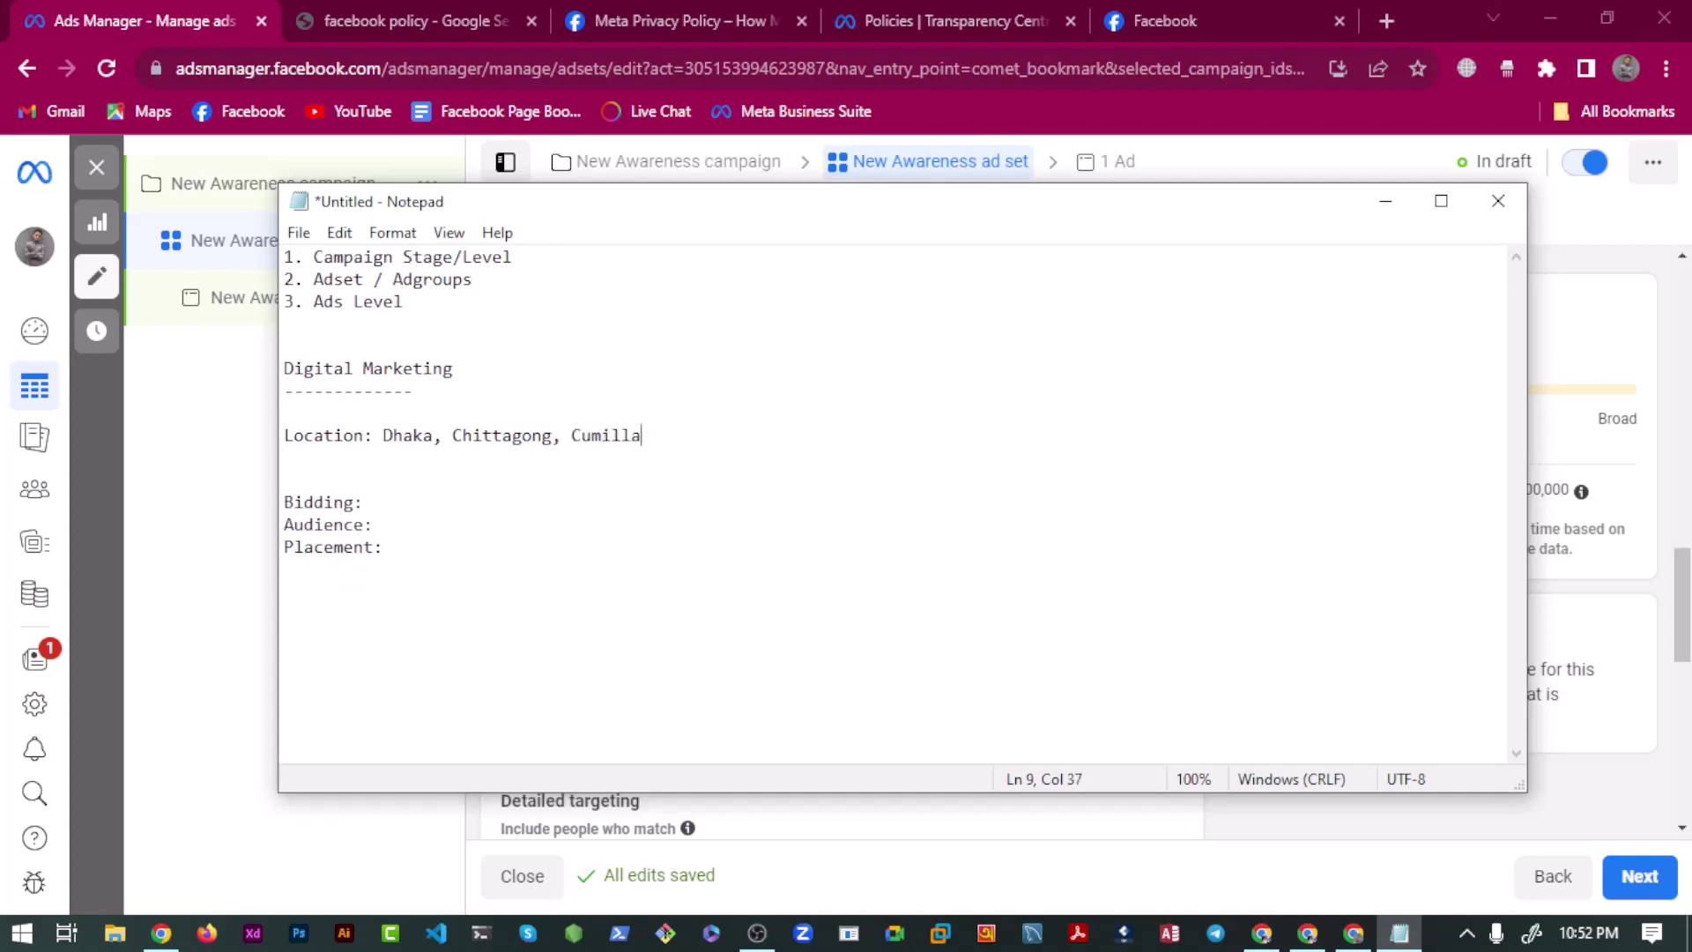
Highlight the three city names "Dhaka, Chittagong, Cumilla" in the Location line, then clear the selection.
{"action": "key", "text": "shift+Left"}
{"action": "key", "text": "shift+Left"}
{"action": "key", "text": "shift+Left"}
{"action": "key", "text": "shift+Left"}
{"action": "key", "text": "shift+Left"}
{"action": "key", "text": "shift+Left"}
{"action": "key", "text": "shift+Left"}
{"action": "key", "text": "shift+Left"}
{"action": "key", "text": "shift+Left"}
{"action": "key", "text": "shift+Left"}
{"action": "key", "text": "shift+Left"}
{"action": "key", "text": "shift+Left"}
{"action": "key", "text": "shift+Left"}
{"action": "key", "text": "shift+Left"}
{"action": "key", "text": "shift+Left"}
{"action": "key", "text": "shift+Left"}
{"action": "key", "text": "shift+Left"}
{"action": "key", "text": "shift+Left"}
{"action": "key", "text": "shift+Left"}
{"action": "key", "text": "shift+Left"}
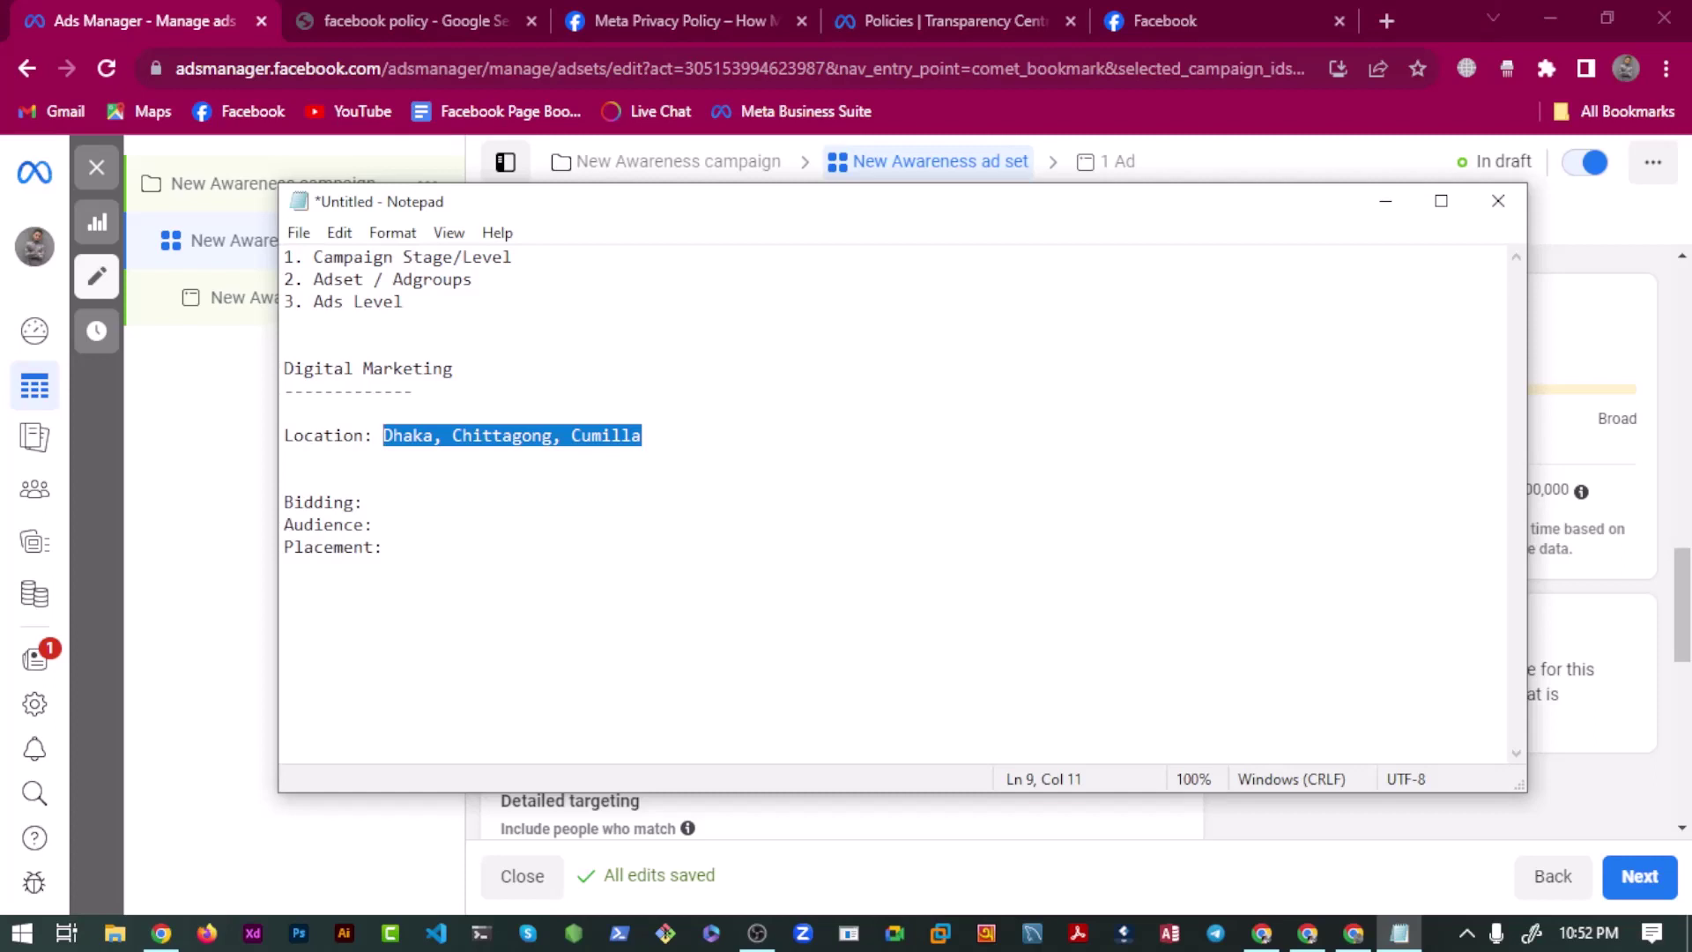
{"action": "key", "text": "Right"}
{"action": "key", "text": "Left"}
{"action": "key", "text": "Left"}
{"action": "key", "text": "Left"}
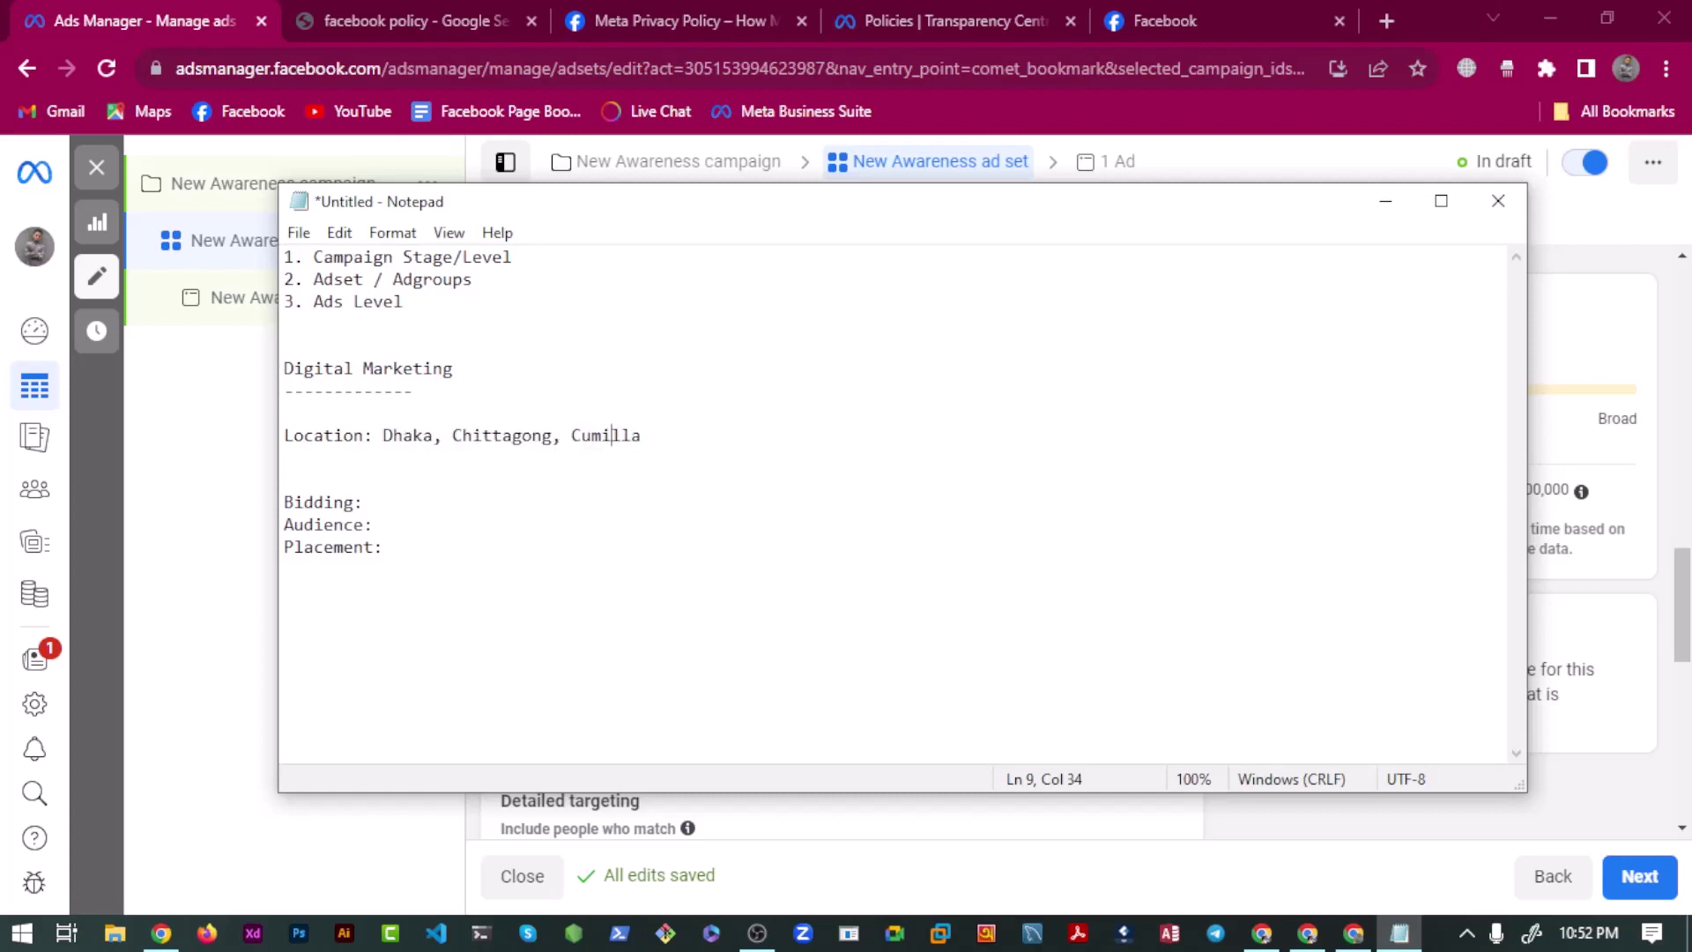
Highlight "Chittagong," on its own within the Location line.
{"action": "key", "text": "Left"}
{"action": "key", "text": "Left"}
{"action": "key", "text": "Left"}
{"action": "key", "text": "Left"}
{"action": "key", "text": "Left"}
{"action": "key", "text": "Left"}
{"action": "key", "text": "Left"}
{"action": "key", "text": "Left"}
{"action": "key", "text": "Left"}
{"action": "key", "text": "Left"}
{"action": "key", "text": "Left"}
{"action": "key", "text": "Left"}
{"action": "key", "text": "Left"}
{"action": "key", "text": "Left"}
{"action": "key", "text": "Left"}
{"action": "key", "text": "Left"}
{"action": "key", "text": "Left"}
{"action": "key", "text": "Left"}
{"action": "key", "text": "Left"}
{"action": "key", "text": "Left"}
{"action": "key", "text": "shift+Right"}
{"action": "key", "text": "shift+Right"}
{"action": "key", "text": "shift+Right"}
{"action": "key", "text": "shift+Right"}
{"action": "key", "text": "shift+Right"}
{"action": "key", "text": "shift+Right"}
{"action": "key", "text": "shift+Right"}
{"action": "key", "text": "shift+Left"}
{"action": "key", "text": "Right"}
{"action": "key", "text": "Right"}
{"action": "key", "text": "Right"}
{"action": "key", "text": "Left"}
{"action": "key", "text": "shift+Right"}
{"action": "key", "text": "shift+Right"}
{"action": "key", "text": "shift+Right"}
{"action": "key", "text": "shift+Right"}
{"action": "key", "text": "shift+Right"}
{"action": "key", "text": "shift+Right"}
{"action": "key", "text": "shift+Right"}
{"action": "key", "text": "shift+Right"}
{"action": "key", "text": "shift+Right"}
{"action": "key", "text": "shift+Right"}
{"action": "key", "text": "shift+Right"}
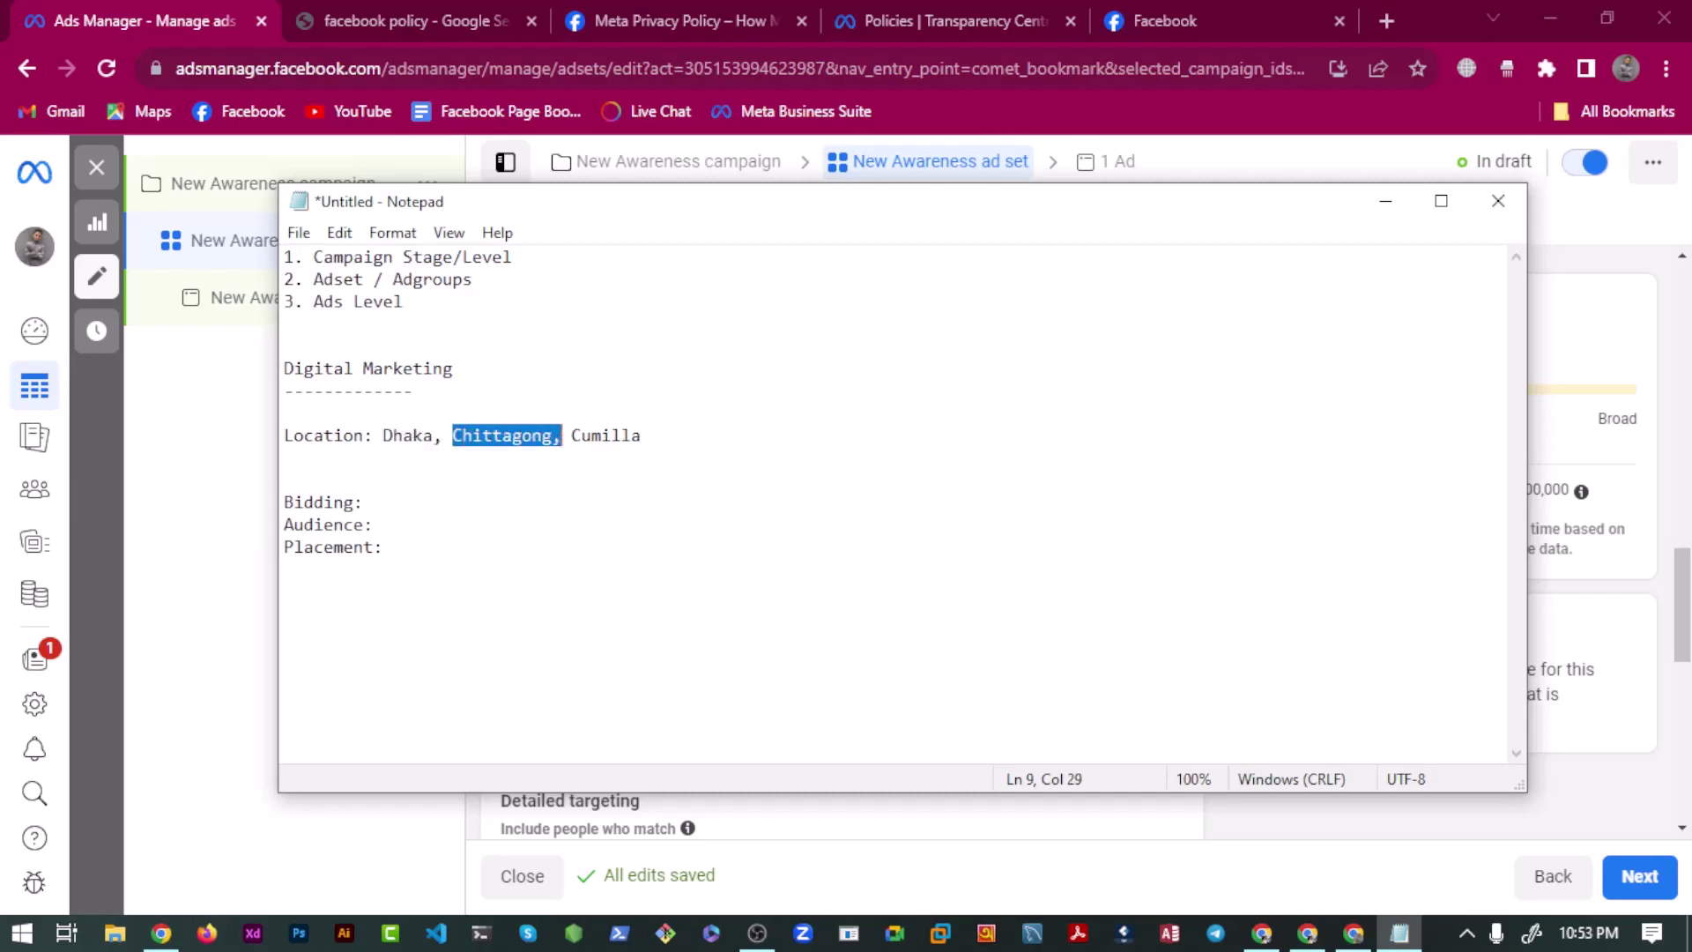
Insert three more blank lines between the Location line and "Bidding:".
{"action": "key", "text": "Down"}
{"action": "key", "text": "Return"}
{"action": "key", "text": "Return"}
{"action": "key", "text": "Return"}
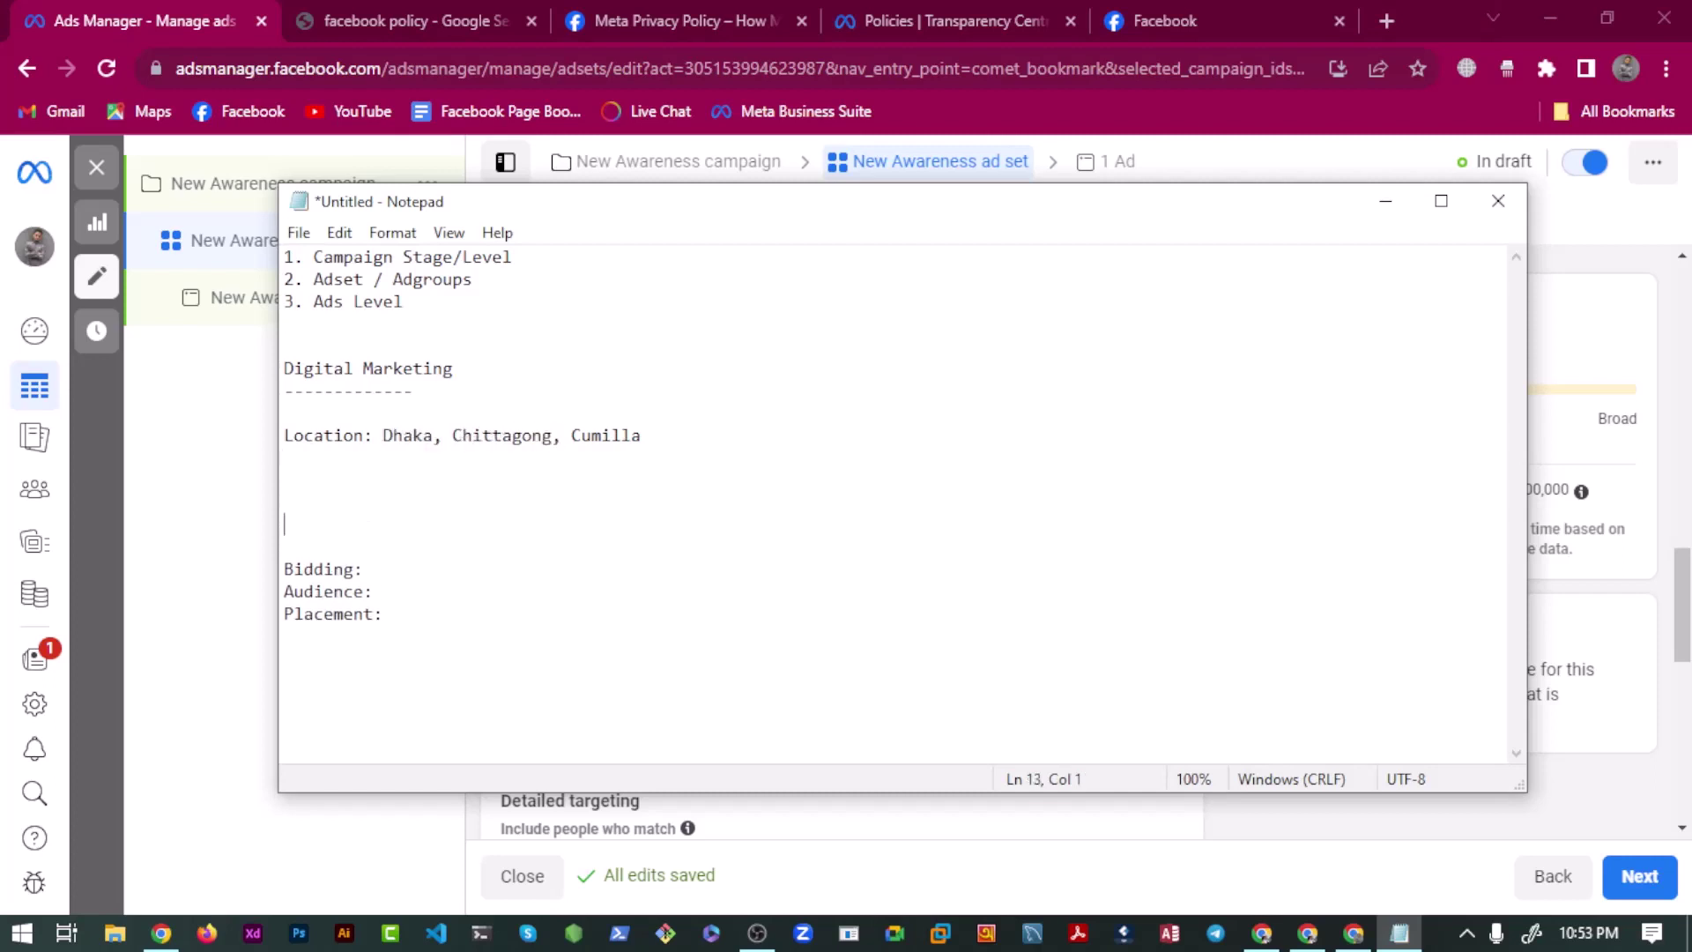
Highlight the entire "Location: Dhaka, Chittagong, Cumilla" line, then clear the selection.
{"action": "key", "text": "Up"}
{"action": "key", "text": "Up"}
{"action": "key", "text": "shift+Right"}
{"action": "key", "text": "shift+Right"}
{"action": "key", "text": "shift+Right"}
{"action": "key", "text": "shift+Right"}
{"action": "key", "text": "shift+Right"}
{"action": "key", "text": "shift+Right"}
{"action": "key", "text": "shift+Right"}
{"action": "key", "text": "shift+Right"}
{"action": "key", "text": "shift+Right"}
{"action": "key", "text": "shift+Right"}
{"action": "key", "text": "shift+Right"}
{"action": "key", "text": "shift+Right"}
{"action": "key", "text": "shift+Right"}
{"action": "key", "text": "shift+Right"}
{"action": "key", "text": "shift+Right"}
{"action": "key", "text": "shift+Right"}
{"action": "key", "text": "shift+Right"}
{"action": "key", "text": "shift+Right"}
{"action": "key", "text": "shift+Right"}
{"action": "key", "text": "shift+Right"}
{"action": "key", "text": "shift+Right"}
{"action": "key", "text": "shift+Right"}
{"action": "key", "text": "shift+Right"}
{"action": "key", "text": "shift+Right"}
{"action": "key", "text": "shift+Right"}
{"action": "key", "text": "shift+Right"}
{"action": "key", "text": "shift+Right"}
{"action": "key", "text": "shift+Right"}
{"action": "key", "text": "shift+Right"}
{"action": "key", "text": "shift+Right"}
{"action": "key", "text": "shift+Right"}
{"action": "key", "text": "shift+Right"}
{"action": "key", "text": "shift+Right"}
{"action": "key", "text": "shift+Right"}
{"action": "key", "text": "shift+Right"}
{"action": "key", "text": "shift+Right"}
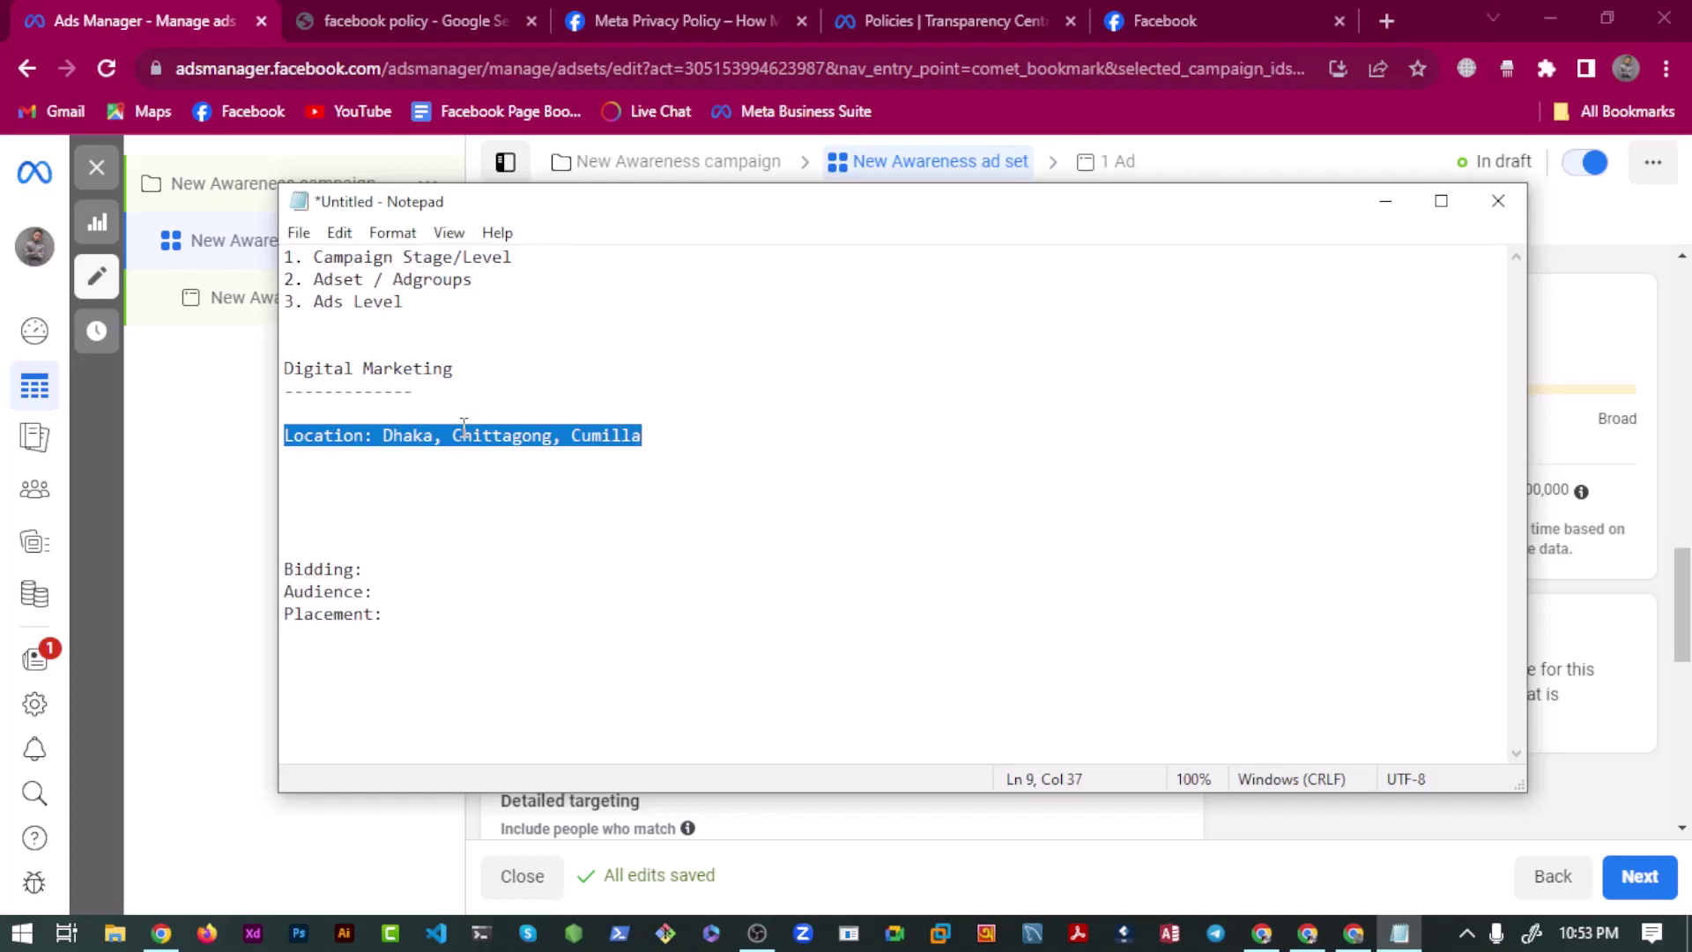
{"action": "key", "text": "Right"}
Add a separate "Location: Chittagong," line below the first Location line, leaving one blank line between them.
{"action": "type", "text": "\\"}
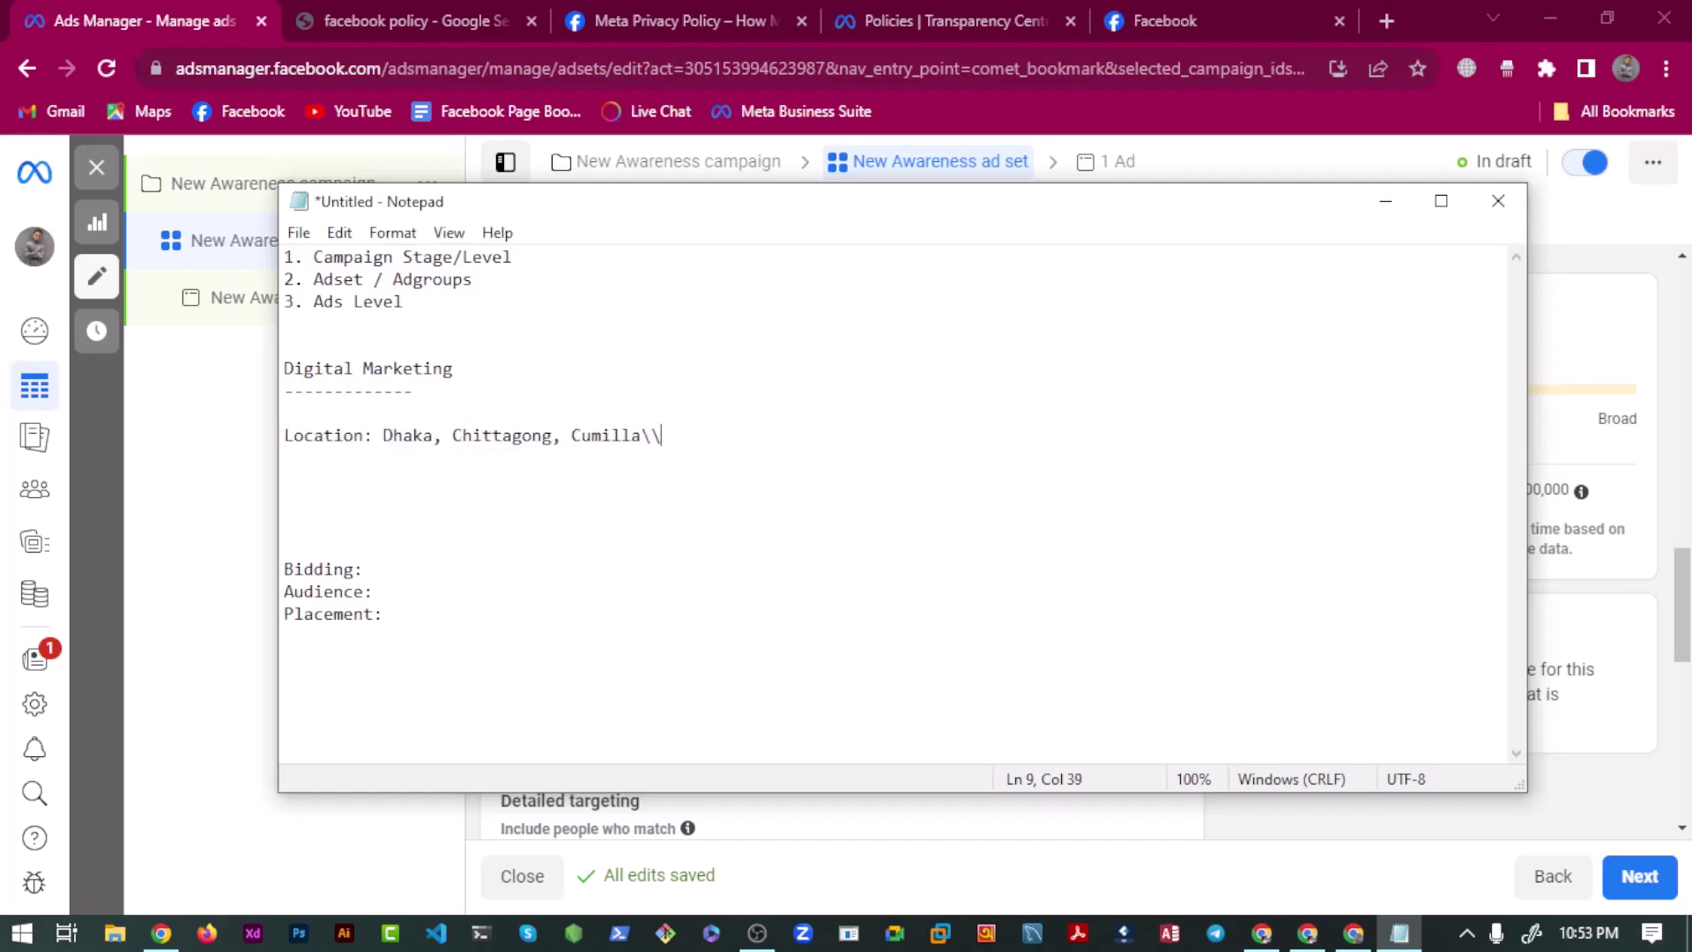
{"action": "key", "text": "BackSpace"}
{"action": "key", "text": "Return"}
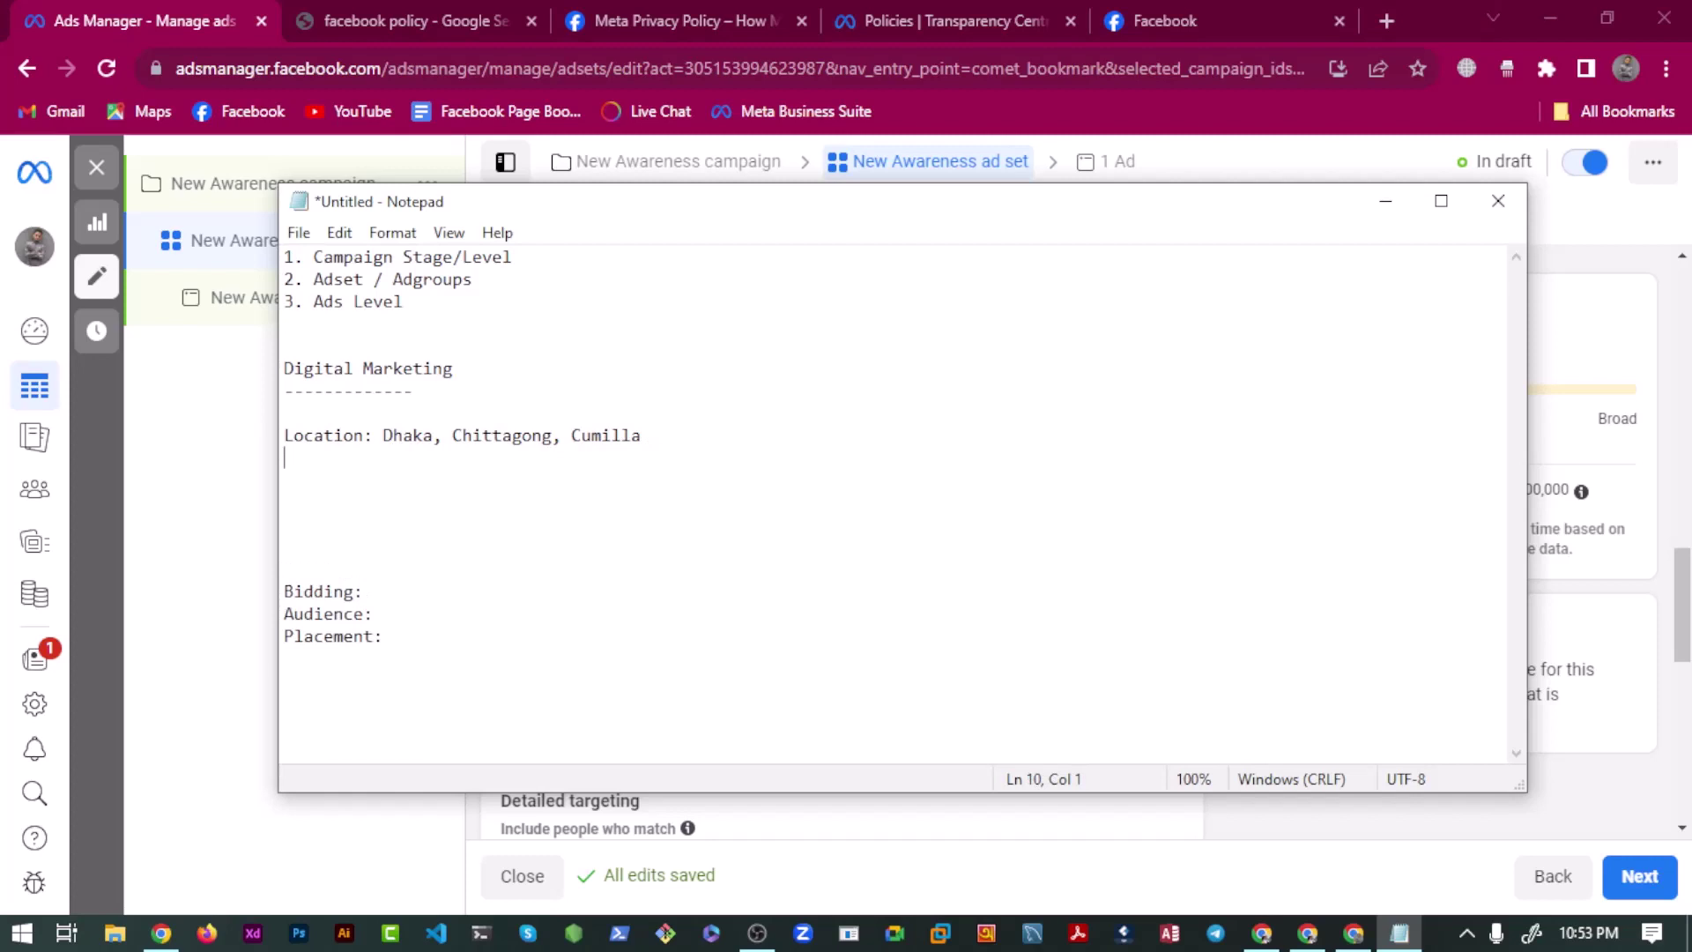
{"action": "key", "text": "Return"}
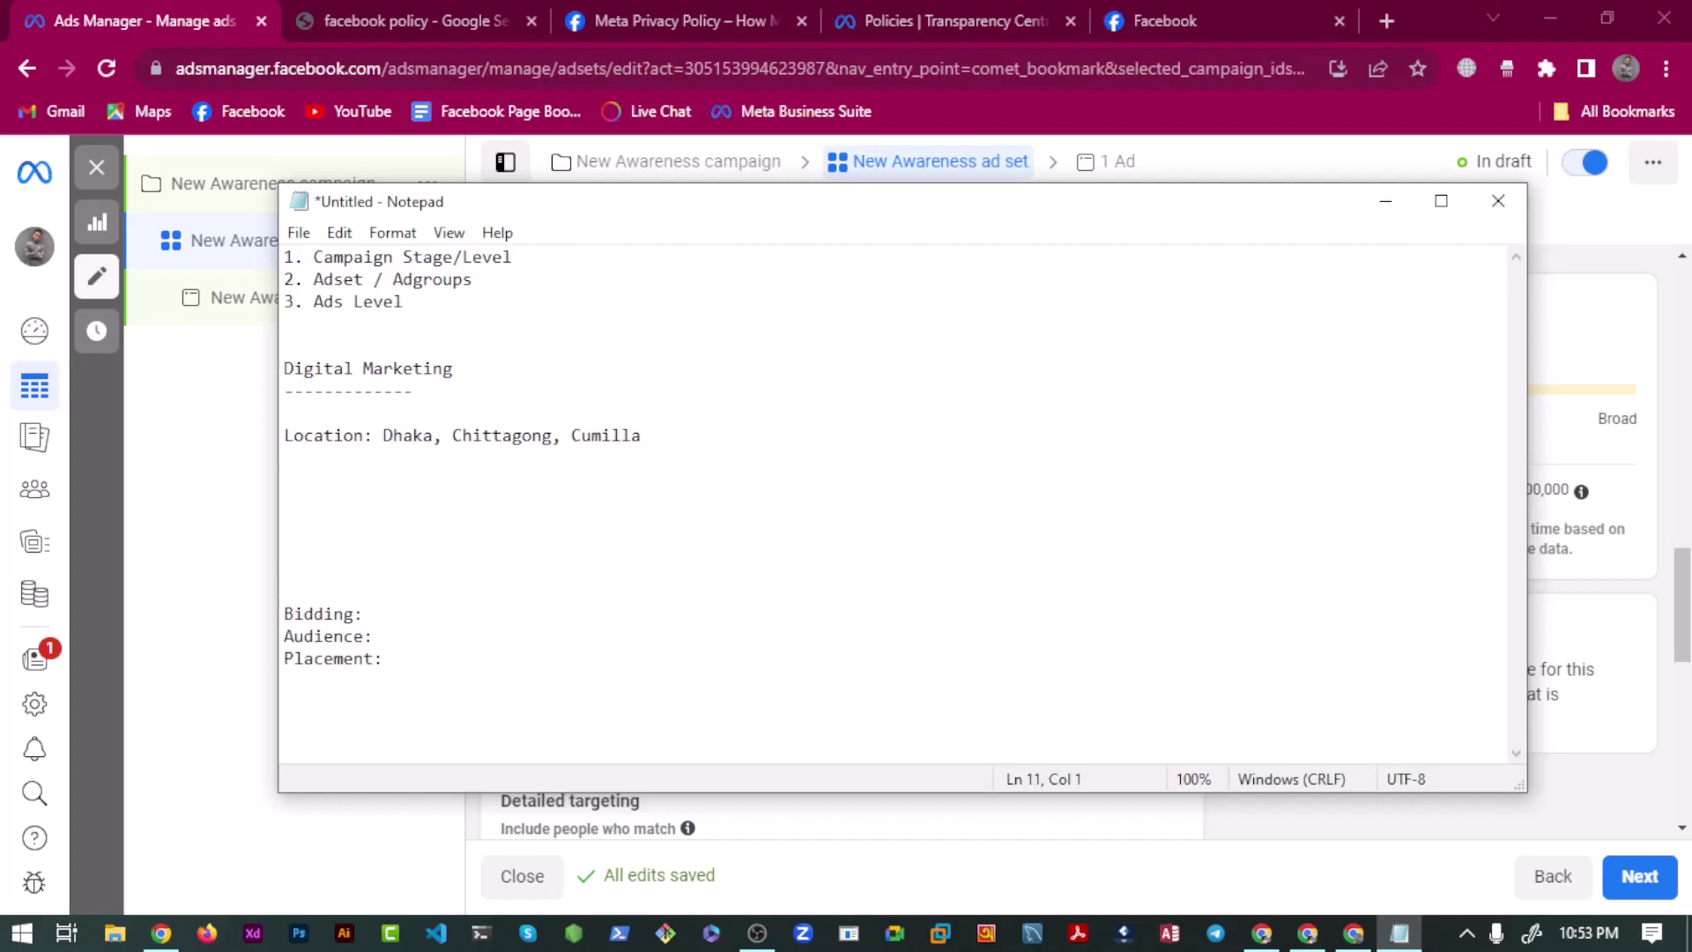
{"action": "type", "text": "Location"}
{"action": "type", "text": ": Chittagon,"}
{"action": "type", "text": ","}
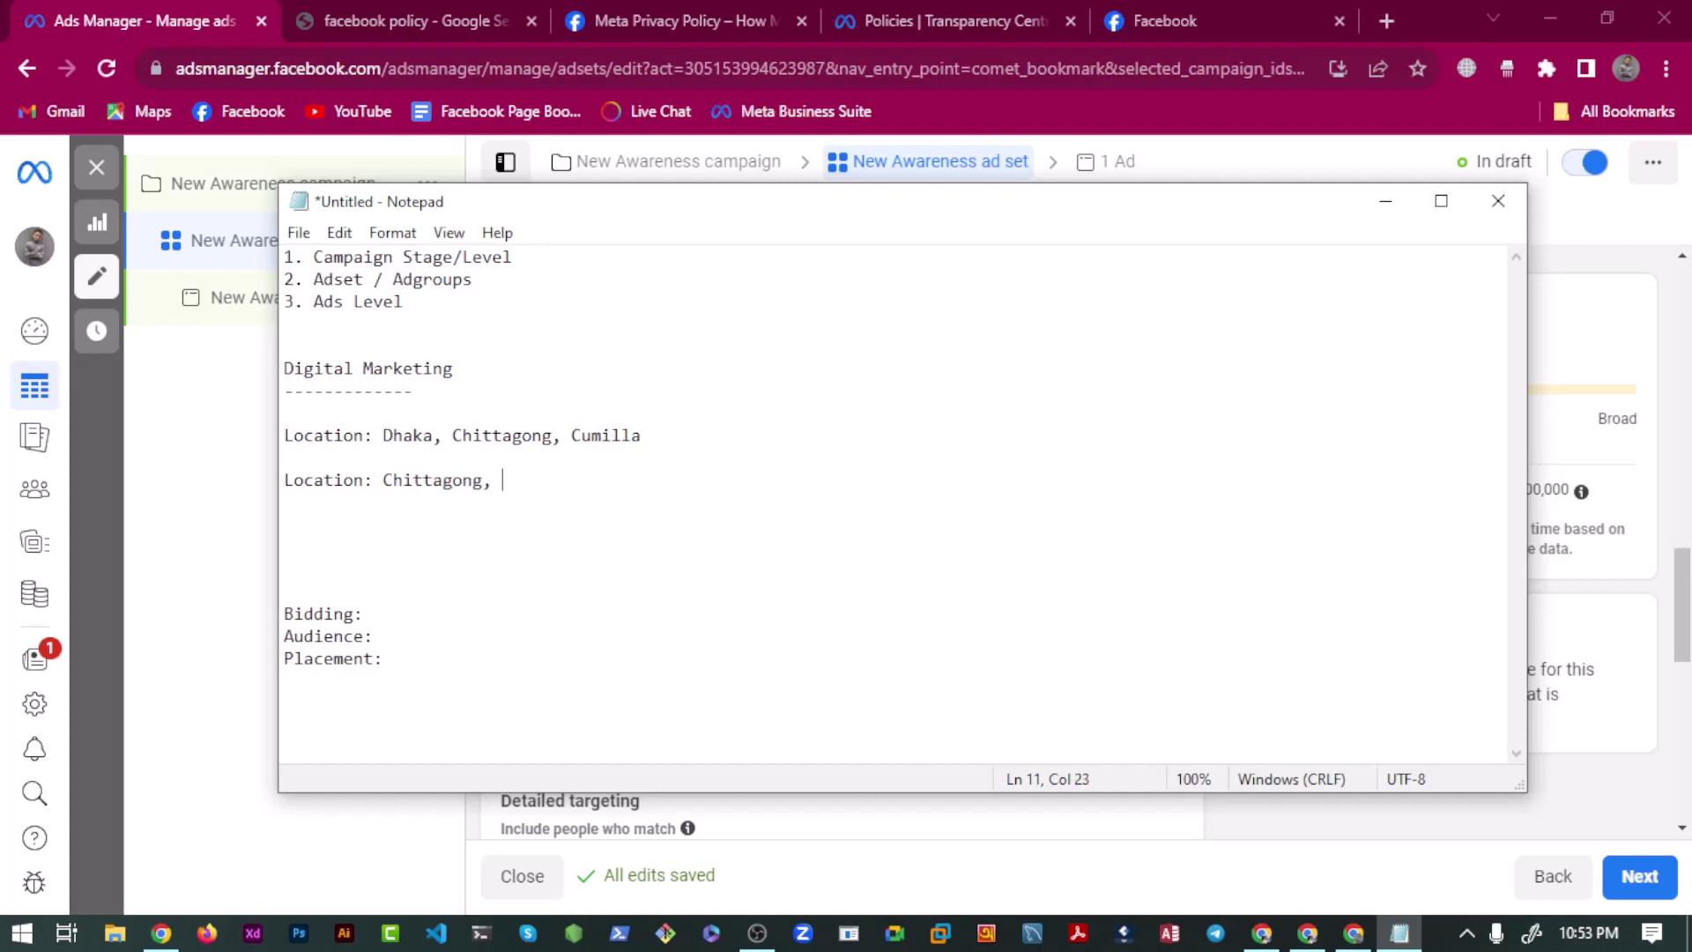
Add a third line, "Location: Cumilla", one blank line below the Chittagong line.
{"action": "key", "text": "Return"}
{"action": "key", "text": "Return"}
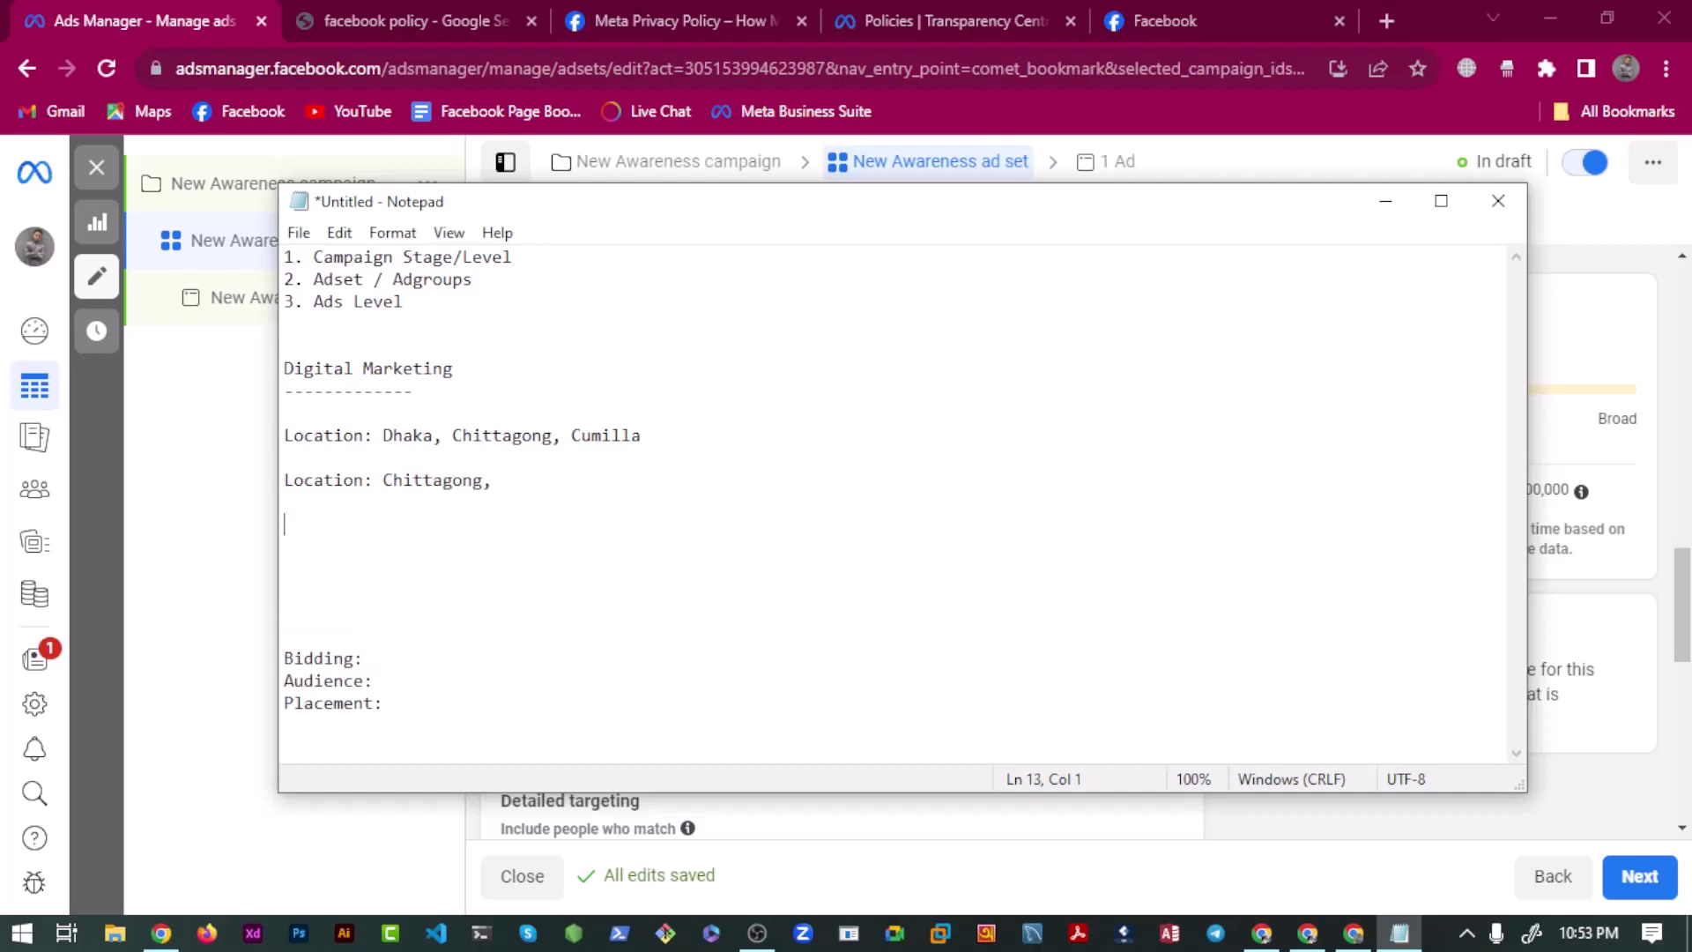
{"action": "type", "text": "Location: Cumilla"}
{"action": "key", "text": "Right"}
{"action": "key", "text": "Right"}
{"action": "key", "text": "Right"}
{"action": "key", "text": "Right"}
{"action": "key", "text": "Right"}
{"action": "key", "text": "Right"}
{"action": "key", "text": "Right"}
{"action": "key", "text": "Right"}
{"action": "key", "text": "Right"}
{"action": "key", "text": "Right"}
{"action": "key", "text": "Right"}
{"action": "key", "text": "Right"}
{"action": "key", "text": "Right"}
{"action": "key", "text": "Right"}
{"action": "key", "text": "Right"}
{"action": "key", "text": "Right"}
{"action": "key", "text": "Right"}
{"action": "key", "text": "Right"}
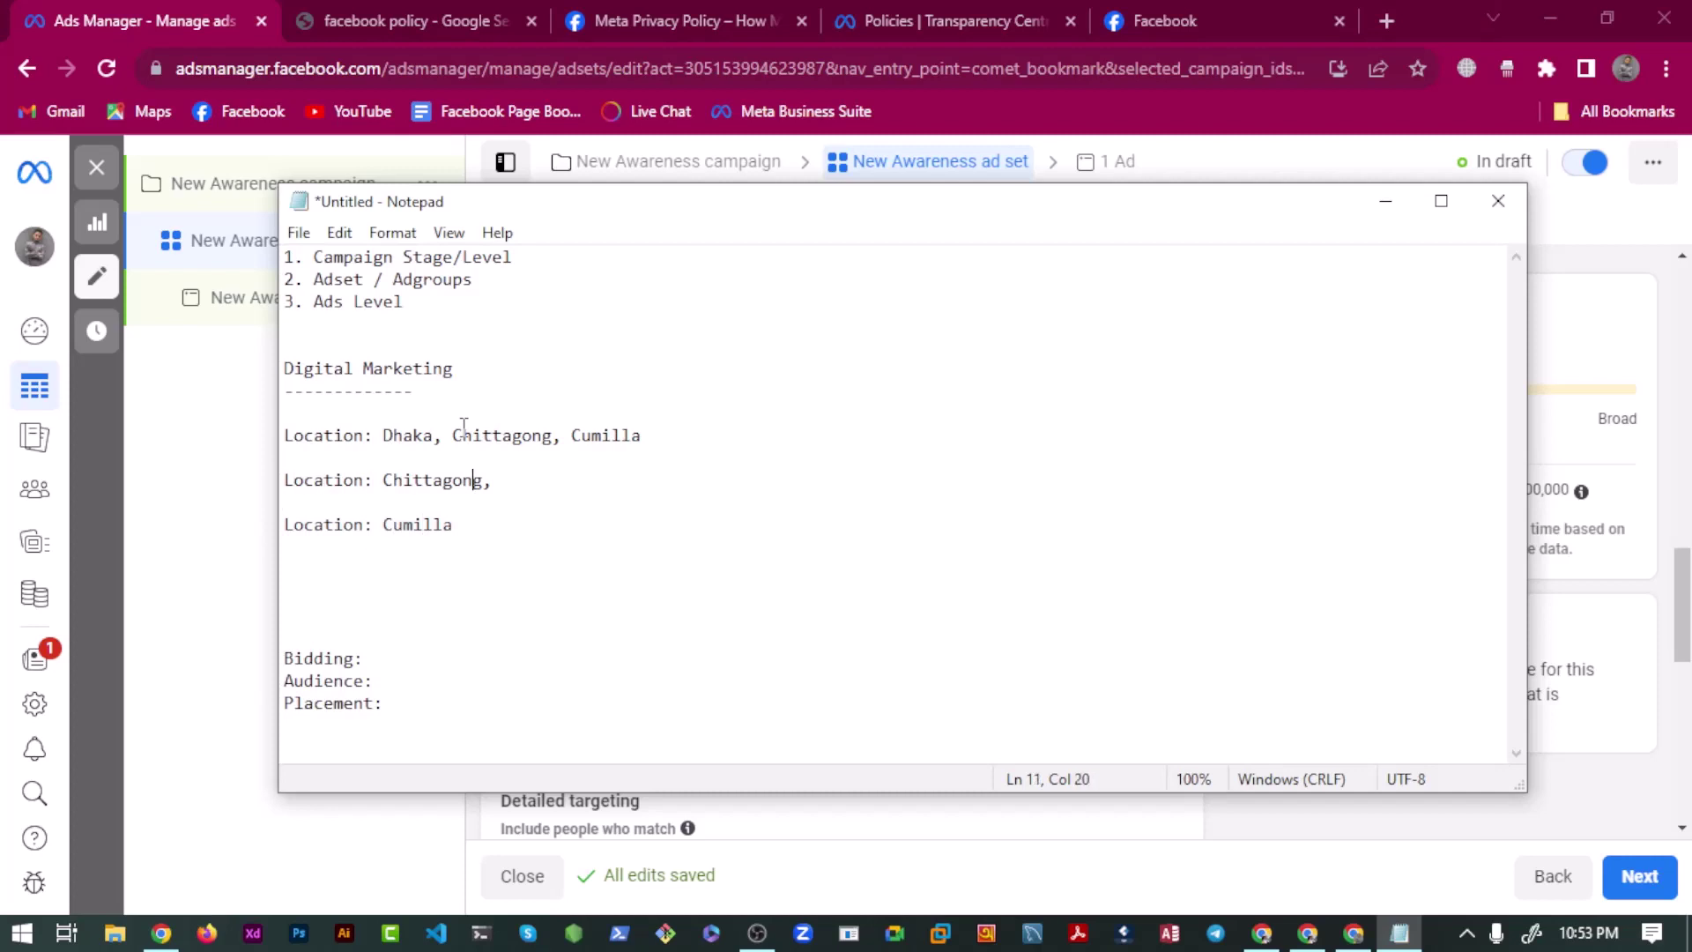
Remove the trailing comma from the "Location: Chittagong" line.
{"action": "key", "text": "BackSpace"}
{"action": "key", "text": "Up"}
{"action": "key", "text": "Up"}
{"action": "key", "text": "Home"}
{"action": "key", "text": "Right"}
{"action": "key", "text": "Right"}
{"action": "key", "text": "Right"}
{"action": "key", "text": "Right"}
{"action": "key", "text": "Right"}
{"action": "key", "text": "Right"}
{"action": "key", "text": "Right"}
{"action": "key", "text": "Right"}
{"action": "key", "text": "Right"}
{"action": "key", "text": "Right"}
{"action": "key", "text": "Right"}
{"action": "key", "text": "Right"}
{"action": "key", "text": "Right"}
{"action": "key", "text": "Right"}
{"action": "key", "text": "Down"}
{"action": "key", "text": "Up"}
{"action": "key", "text": "Up"}
Point out the "Adset / Adgroups" entry in the Notepad notes, then view the actions available for New Awareness ad set in Ads Manager.
{"action": "left_click", "coordinate": [170, 431]}
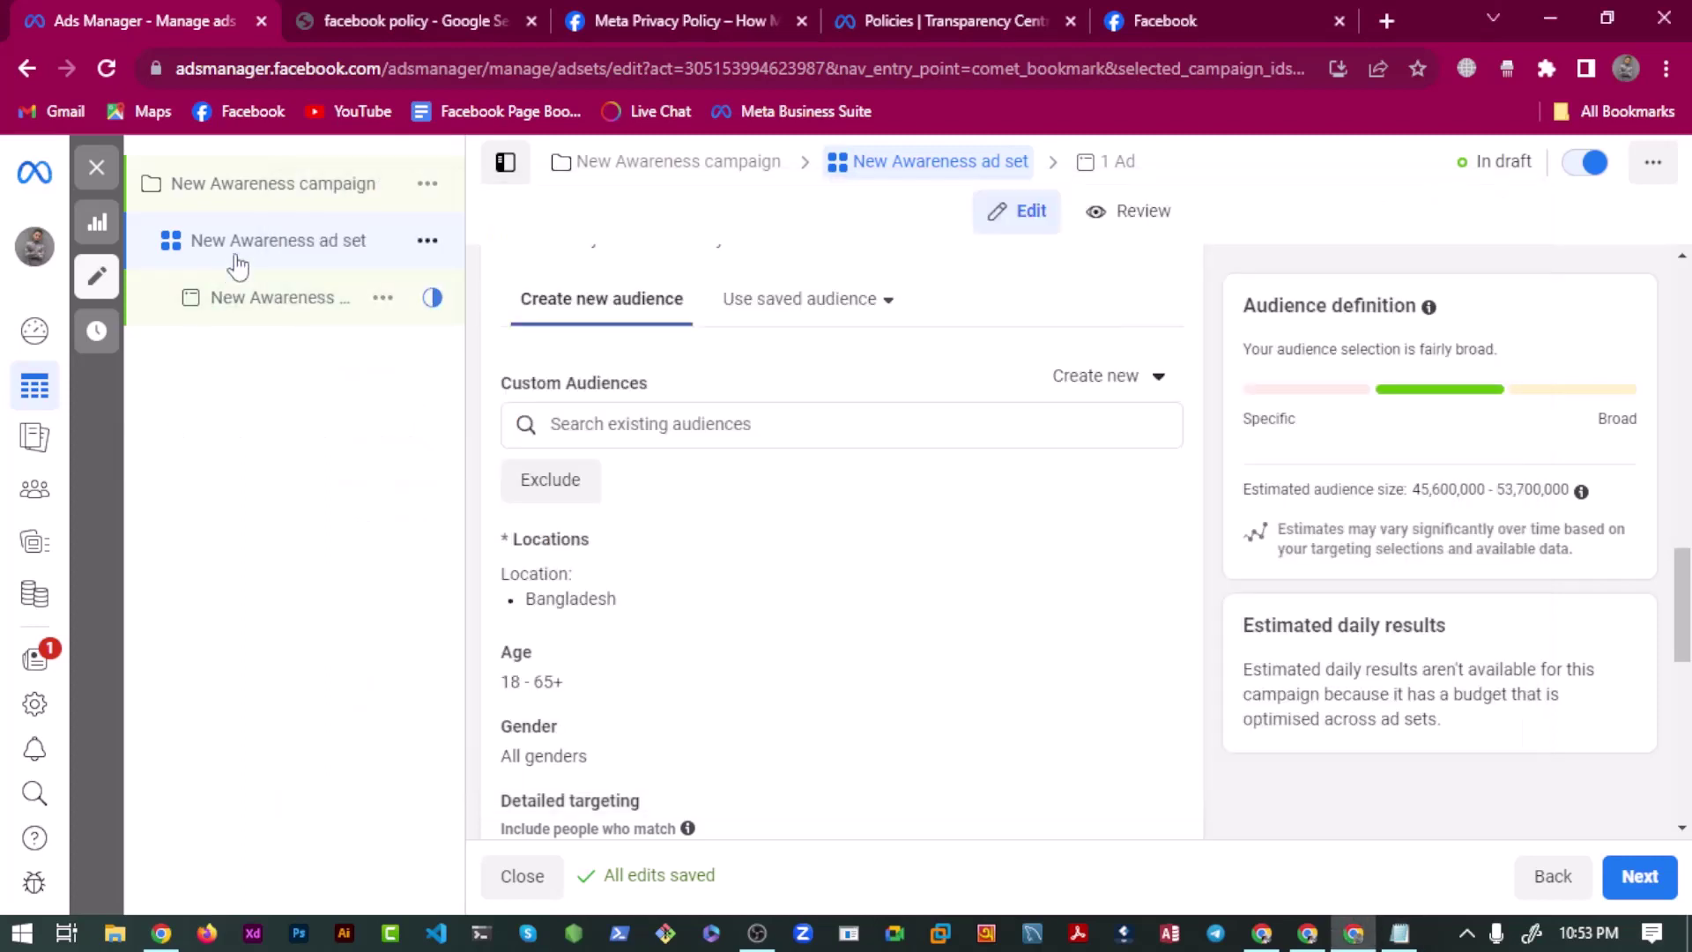
{"action": "left_click", "coordinate": [1400, 932]}
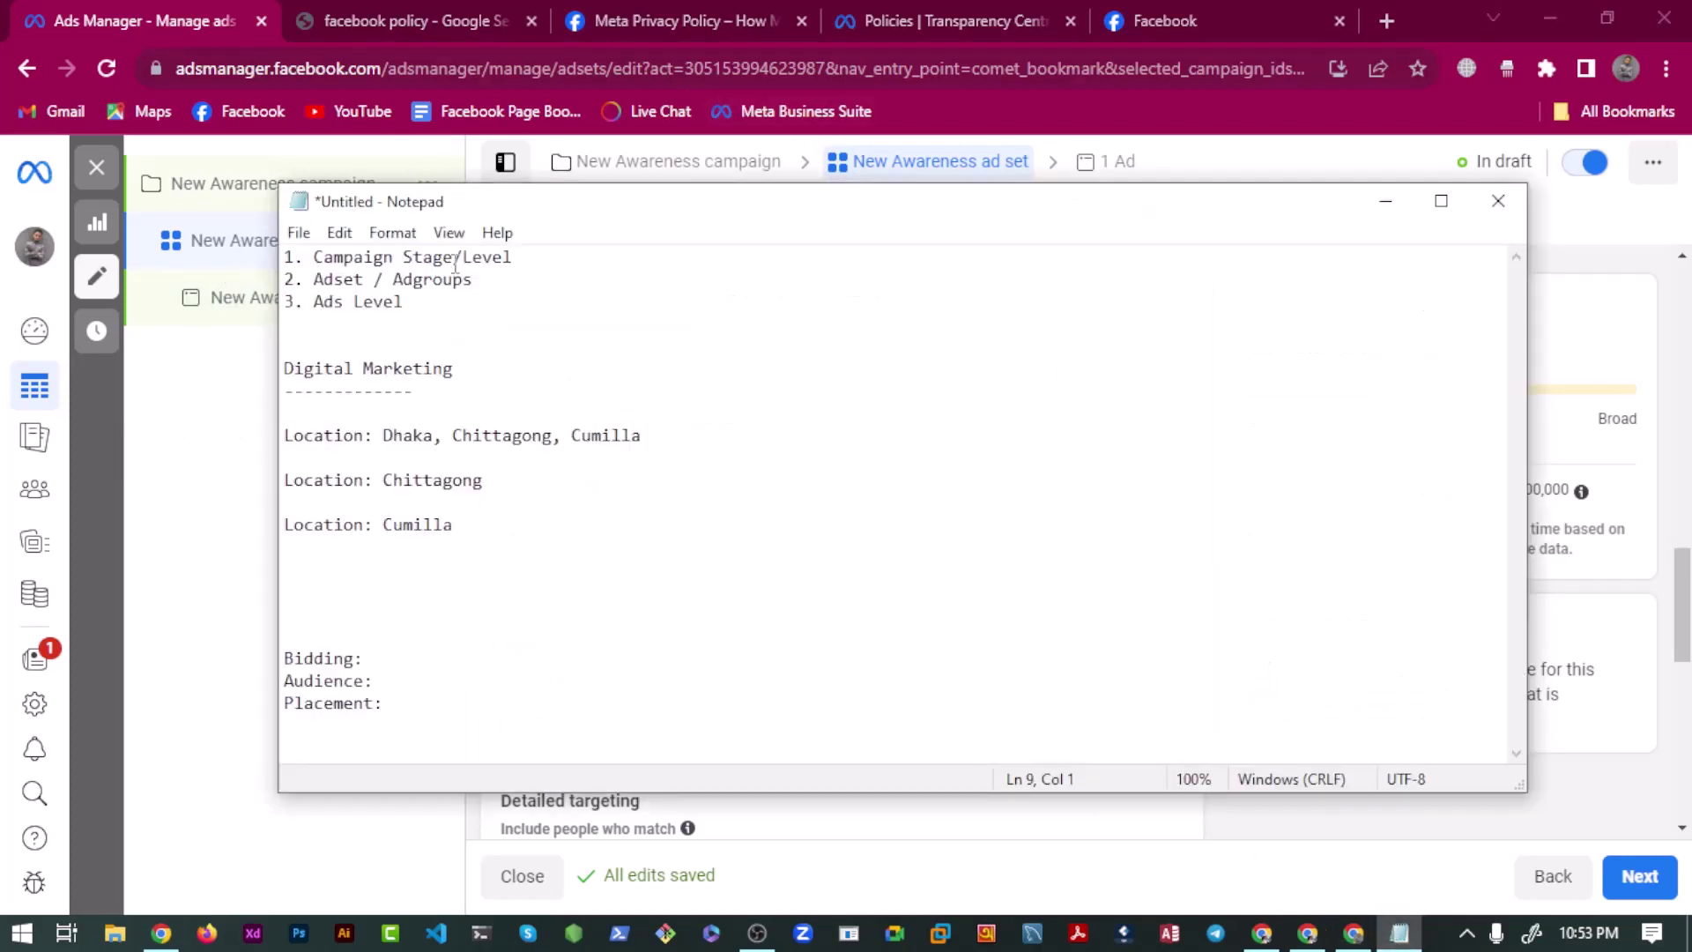
{"action": "left_click_drag", "start_coordinate": [314, 279], "coordinate": [330, 301]}
{"action": "left_click", "coordinate": [426, 280]}
{"action": "left_click", "coordinate": [263, 341]}
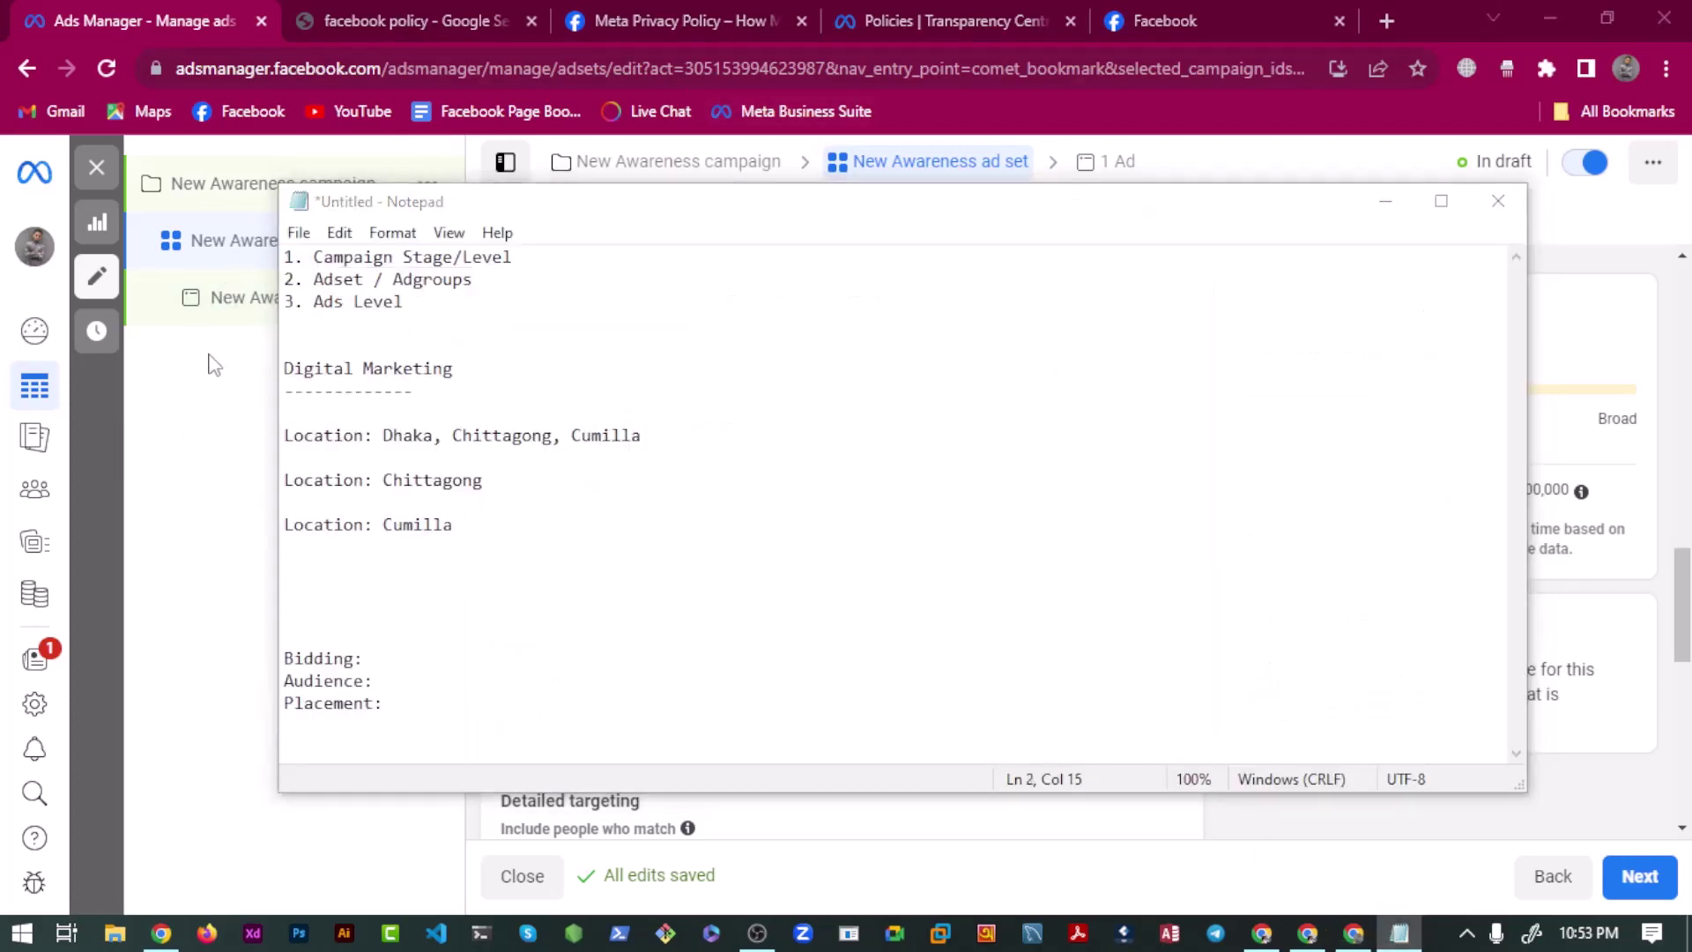
{"action": "left_click", "coordinate": [428, 240]}
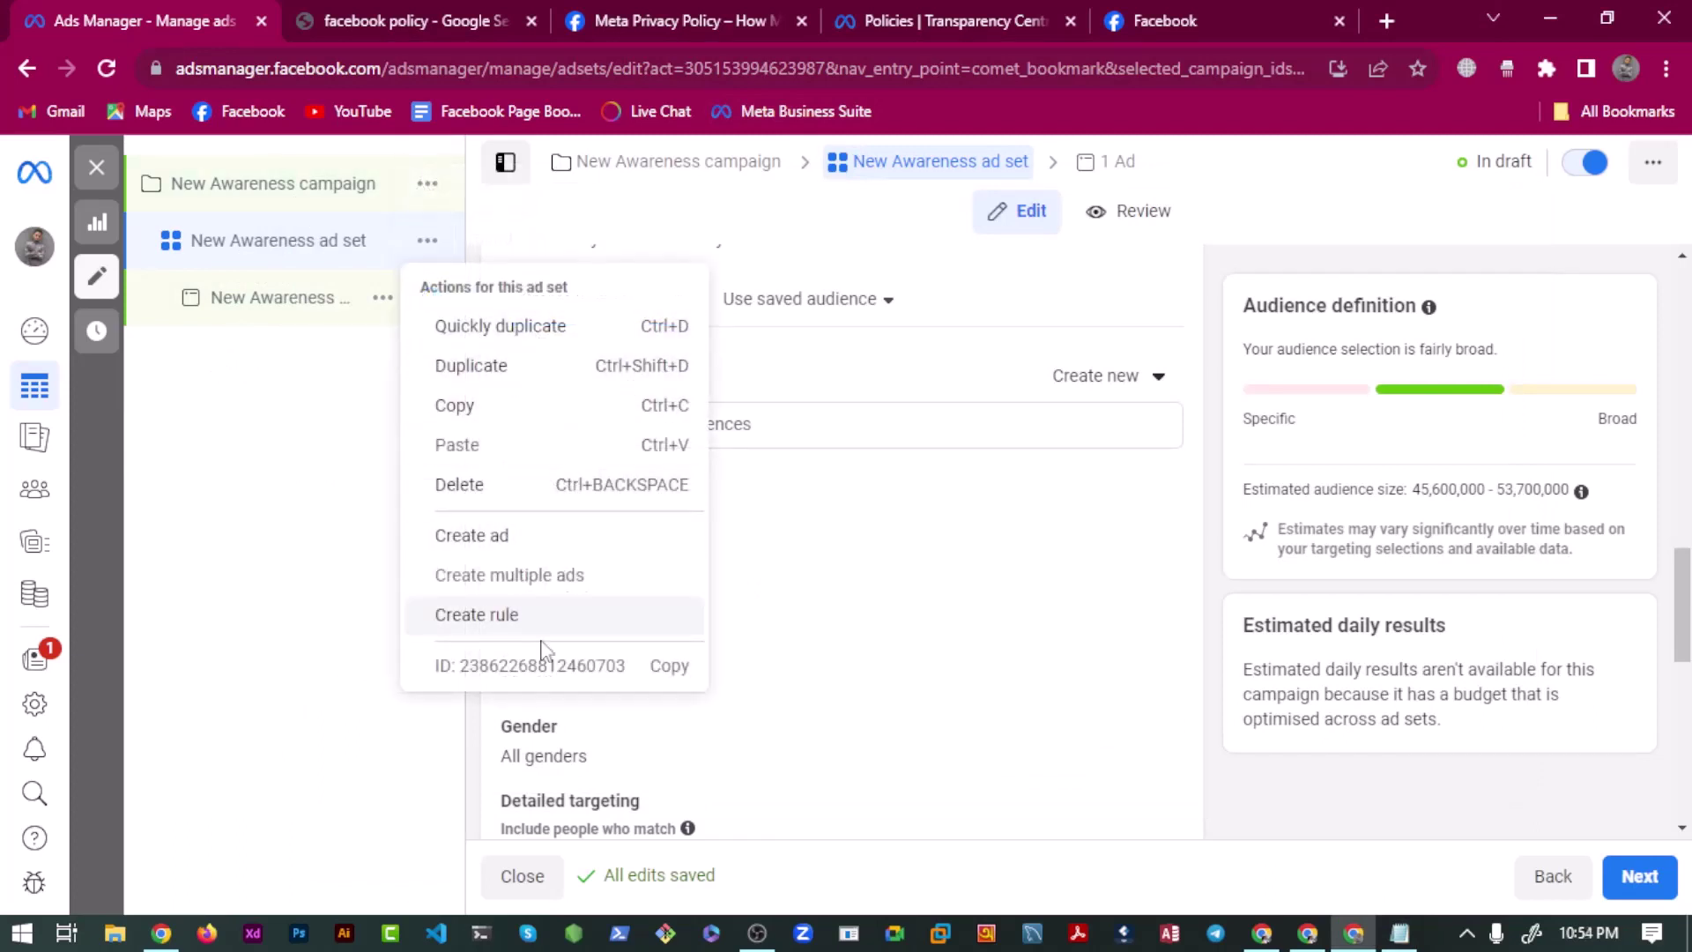
{"action": "left_click", "coordinate": [332, 653]}
Rename the New Awareness ad set as "Adset / ad Groups".
{"action": "scroll", "coordinate": [542, 567], "scroll_direction": "up", "scroll_amount": 3}
{"action": "scroll", "coordinate": [617, 485], "scroll_direction": "up", "scroll_amount": 10}
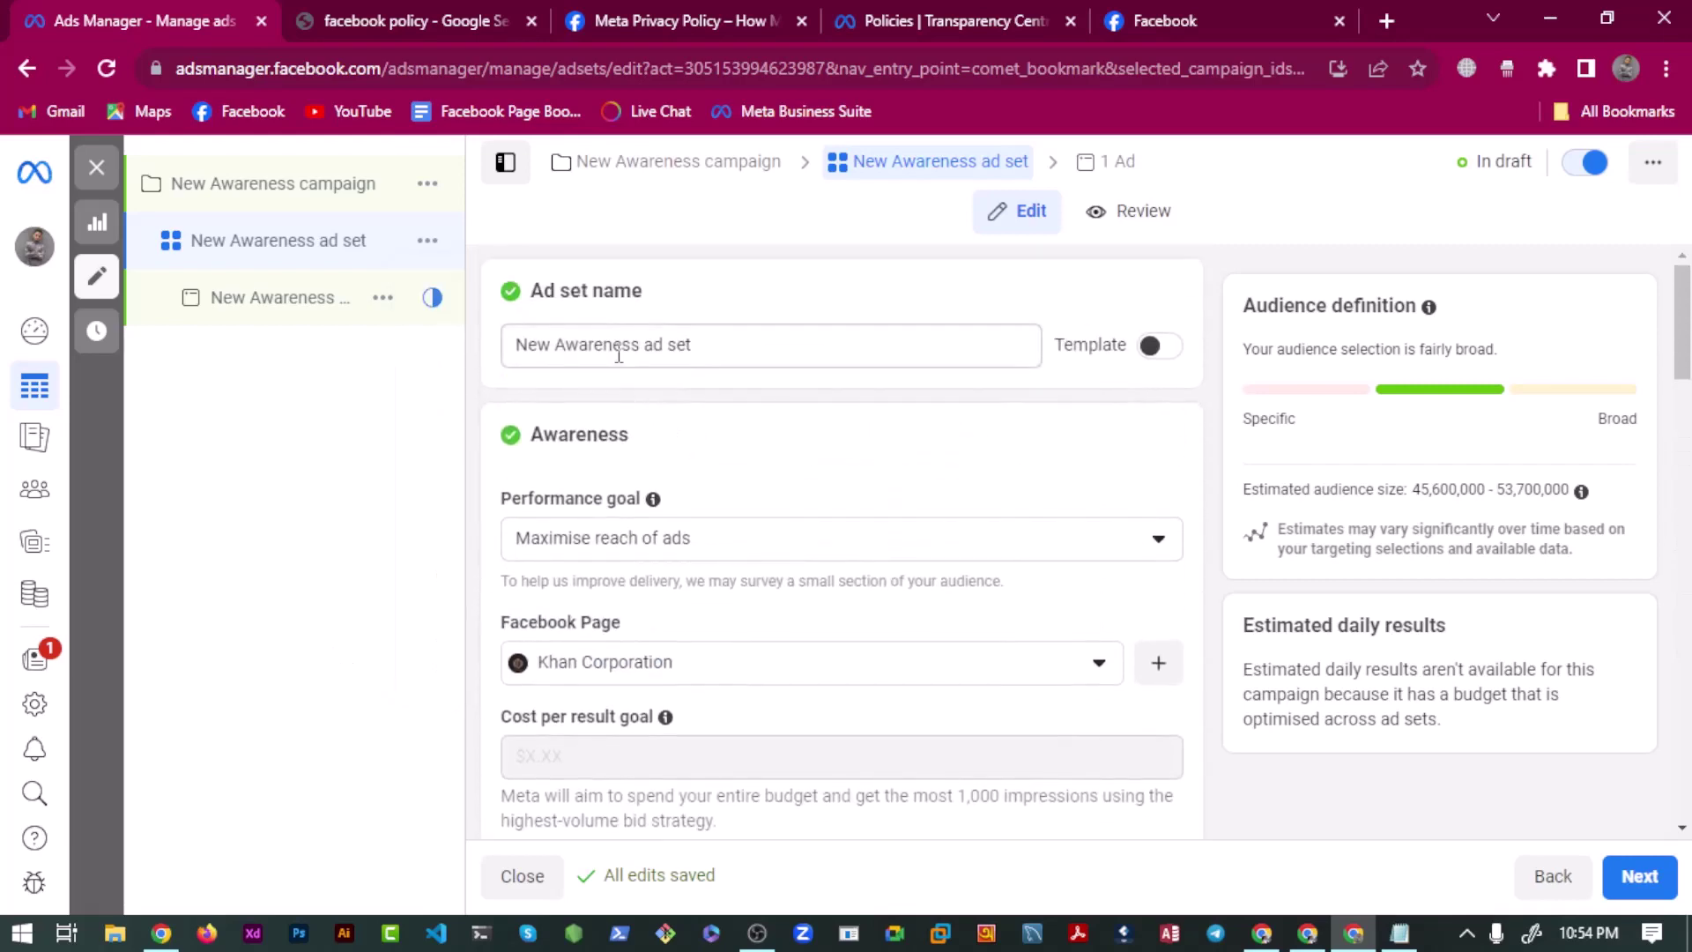
{"action": "left_click", "coordinate": [619, 349]}
{"action": "key", "text": "BackSpace"}
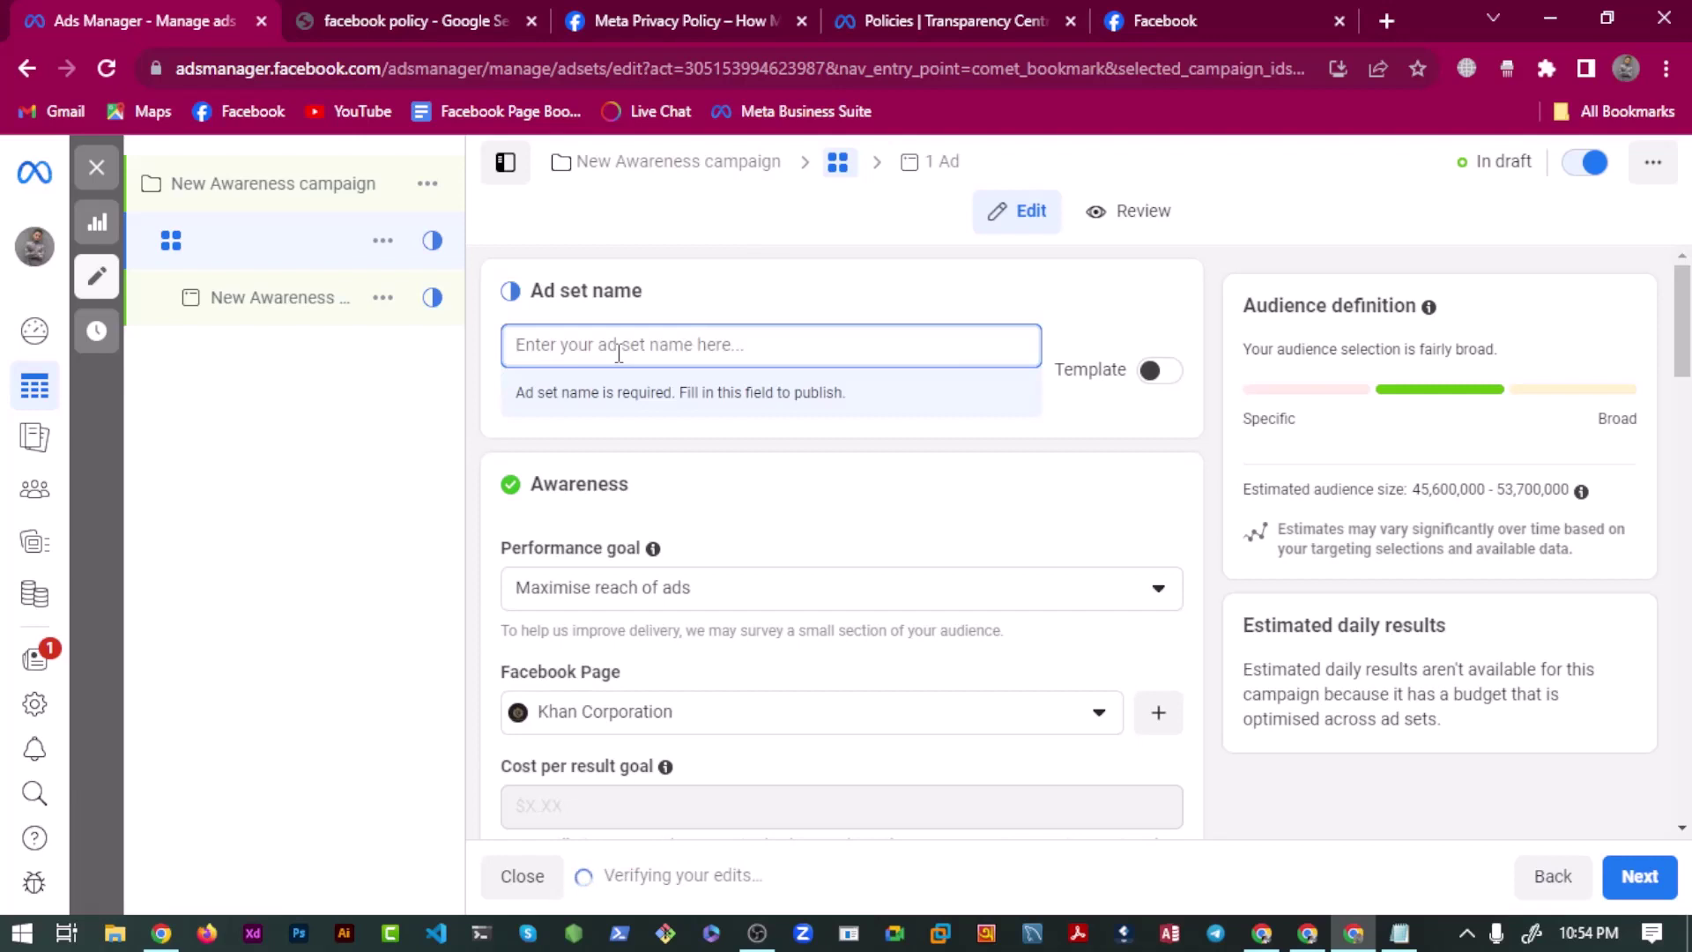
{"action": "type", "text": "a"}
{"action": "key", "text": "BackSpace"}
{"action": "type", "text": "A"}
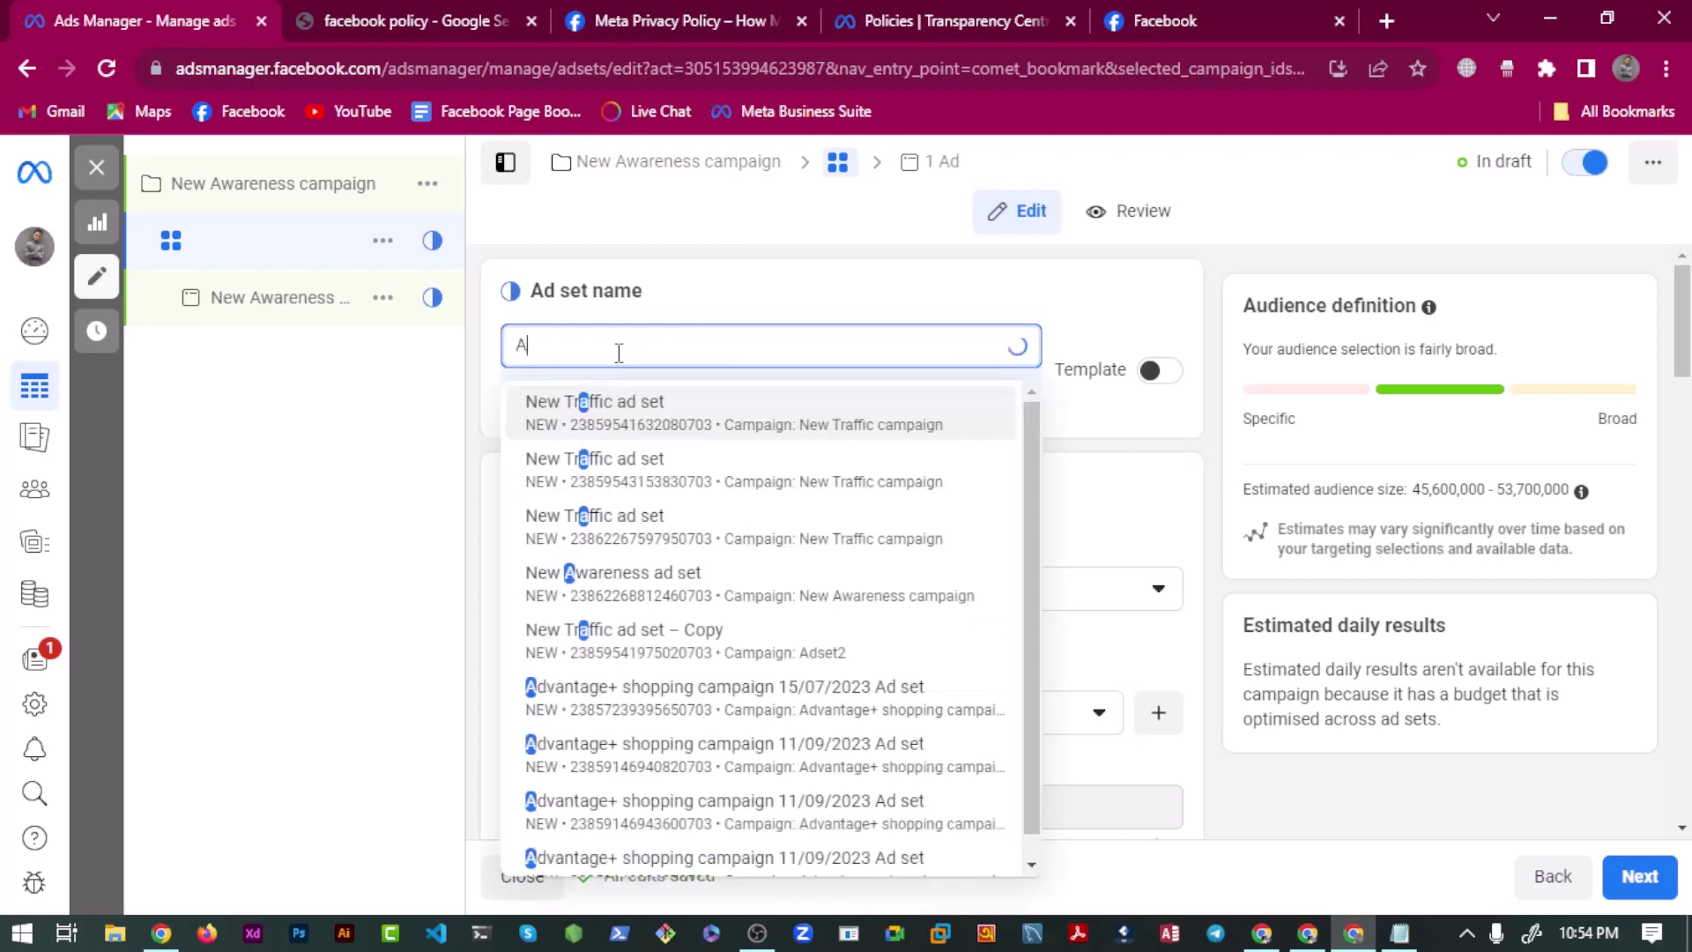
{"action": "type", "text": "dset"}
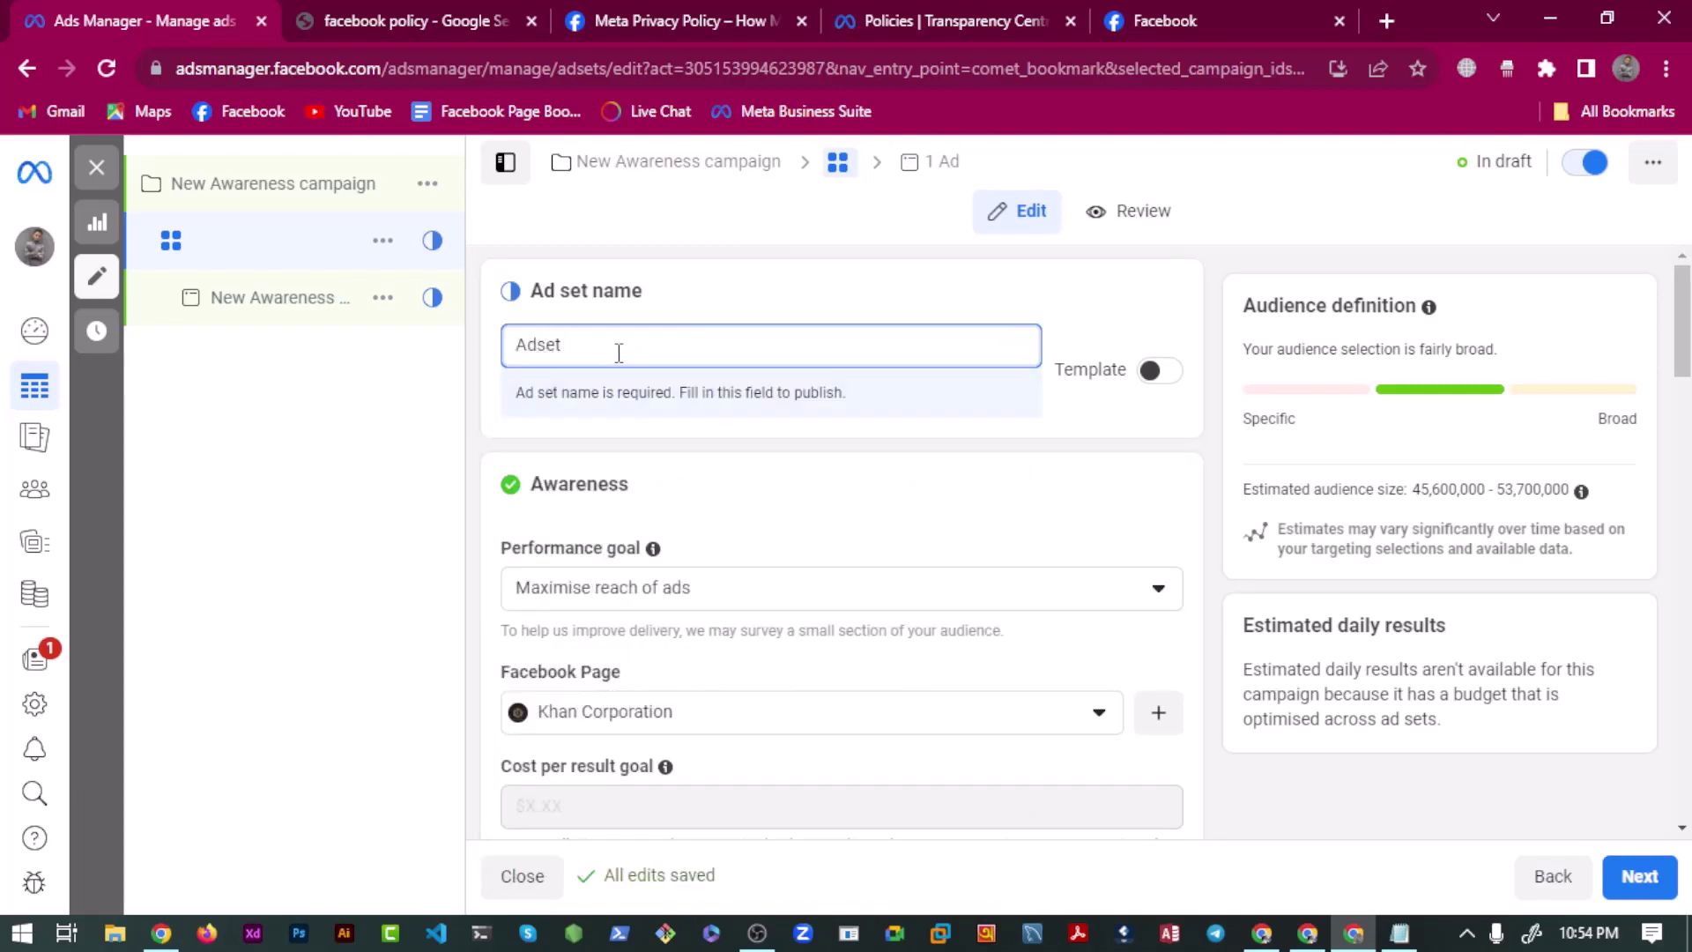
{"action": "type", "text": " /"}
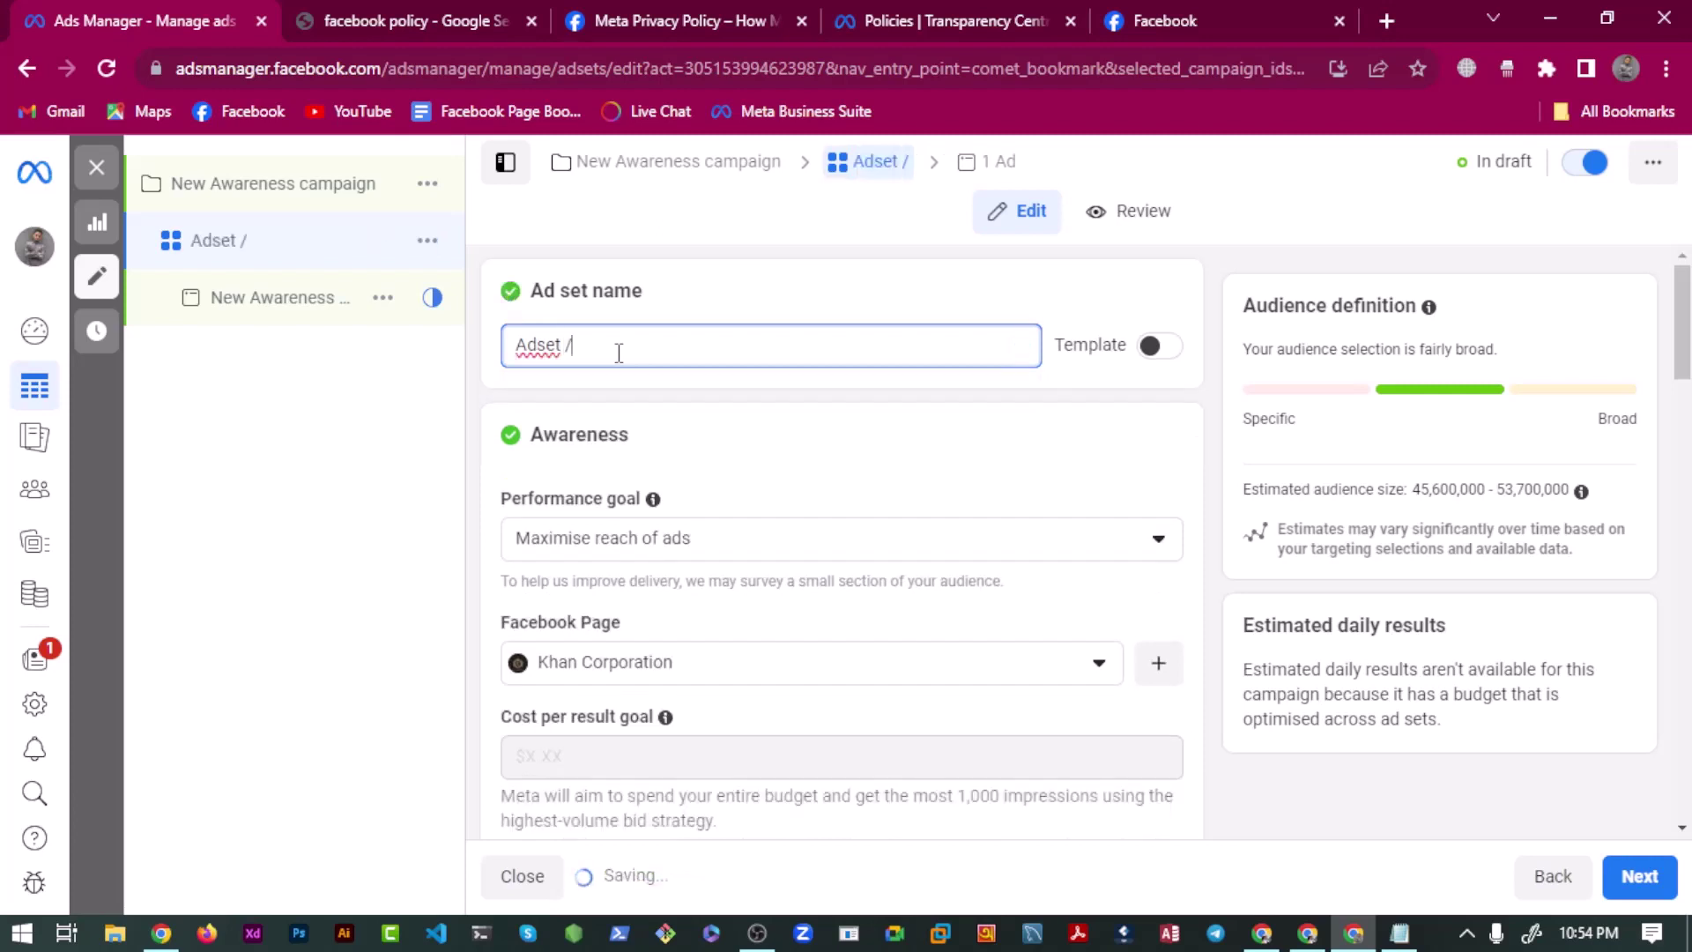
{"action": "type", "text": "Gen"}
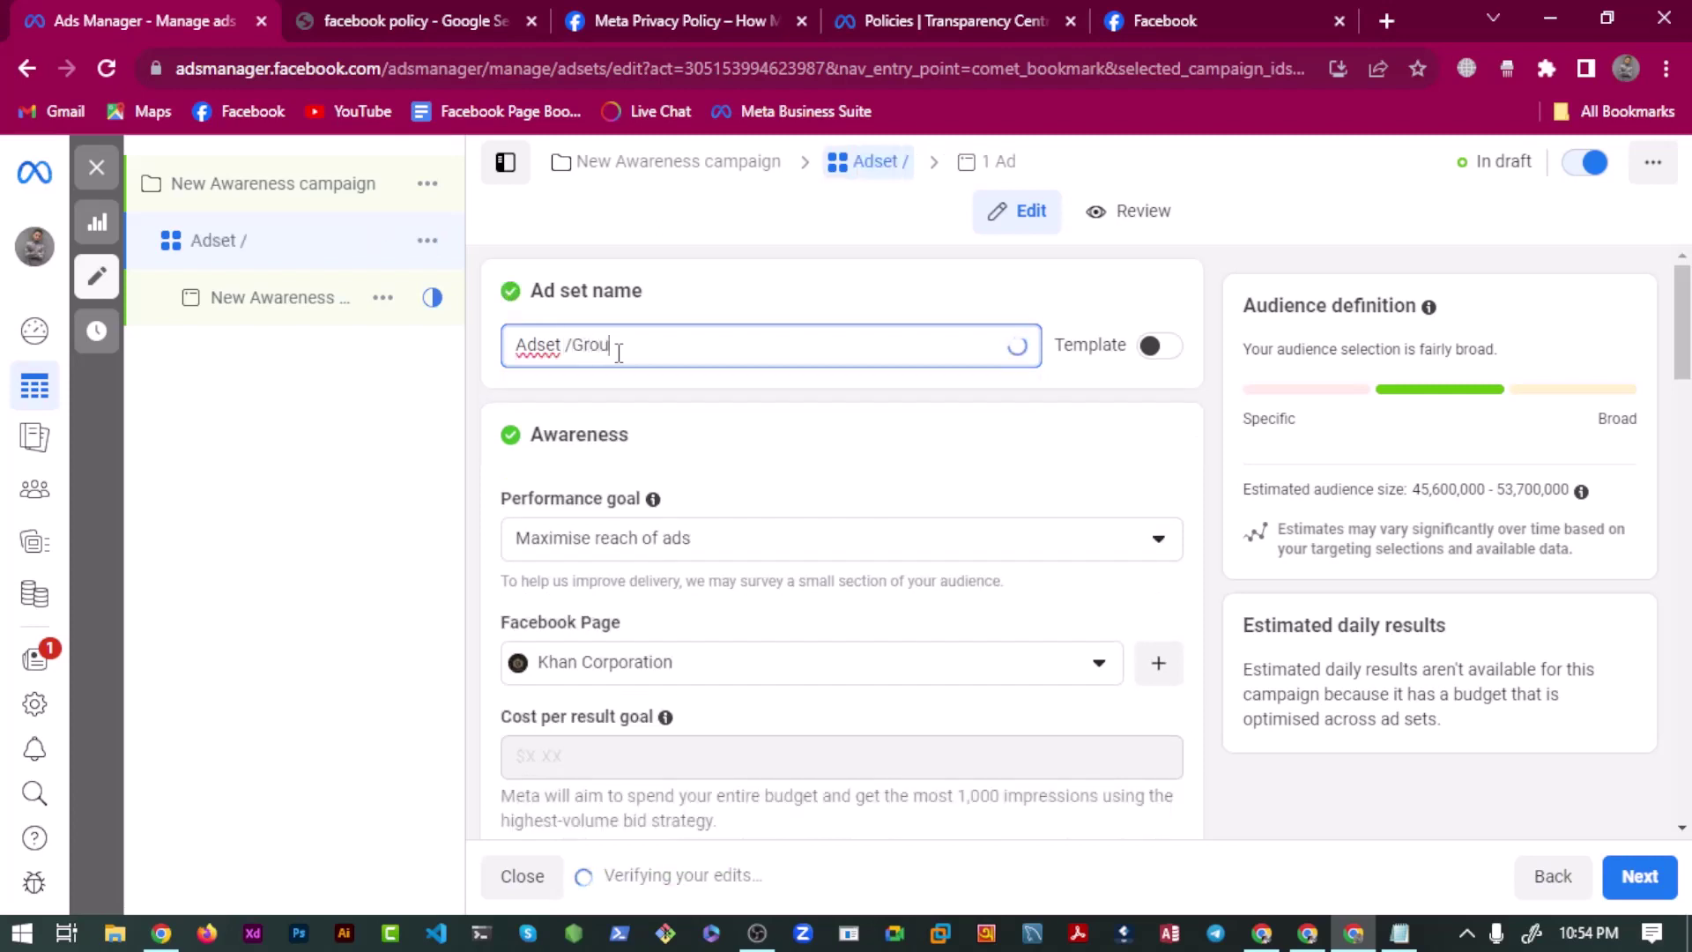
{"action": "key", "text": "BackSpace"}
{"action": "key", "text": "BackSpace"}
{"action": "key", "text": "BackSpace"}
{"action": "type", "text": "a"}
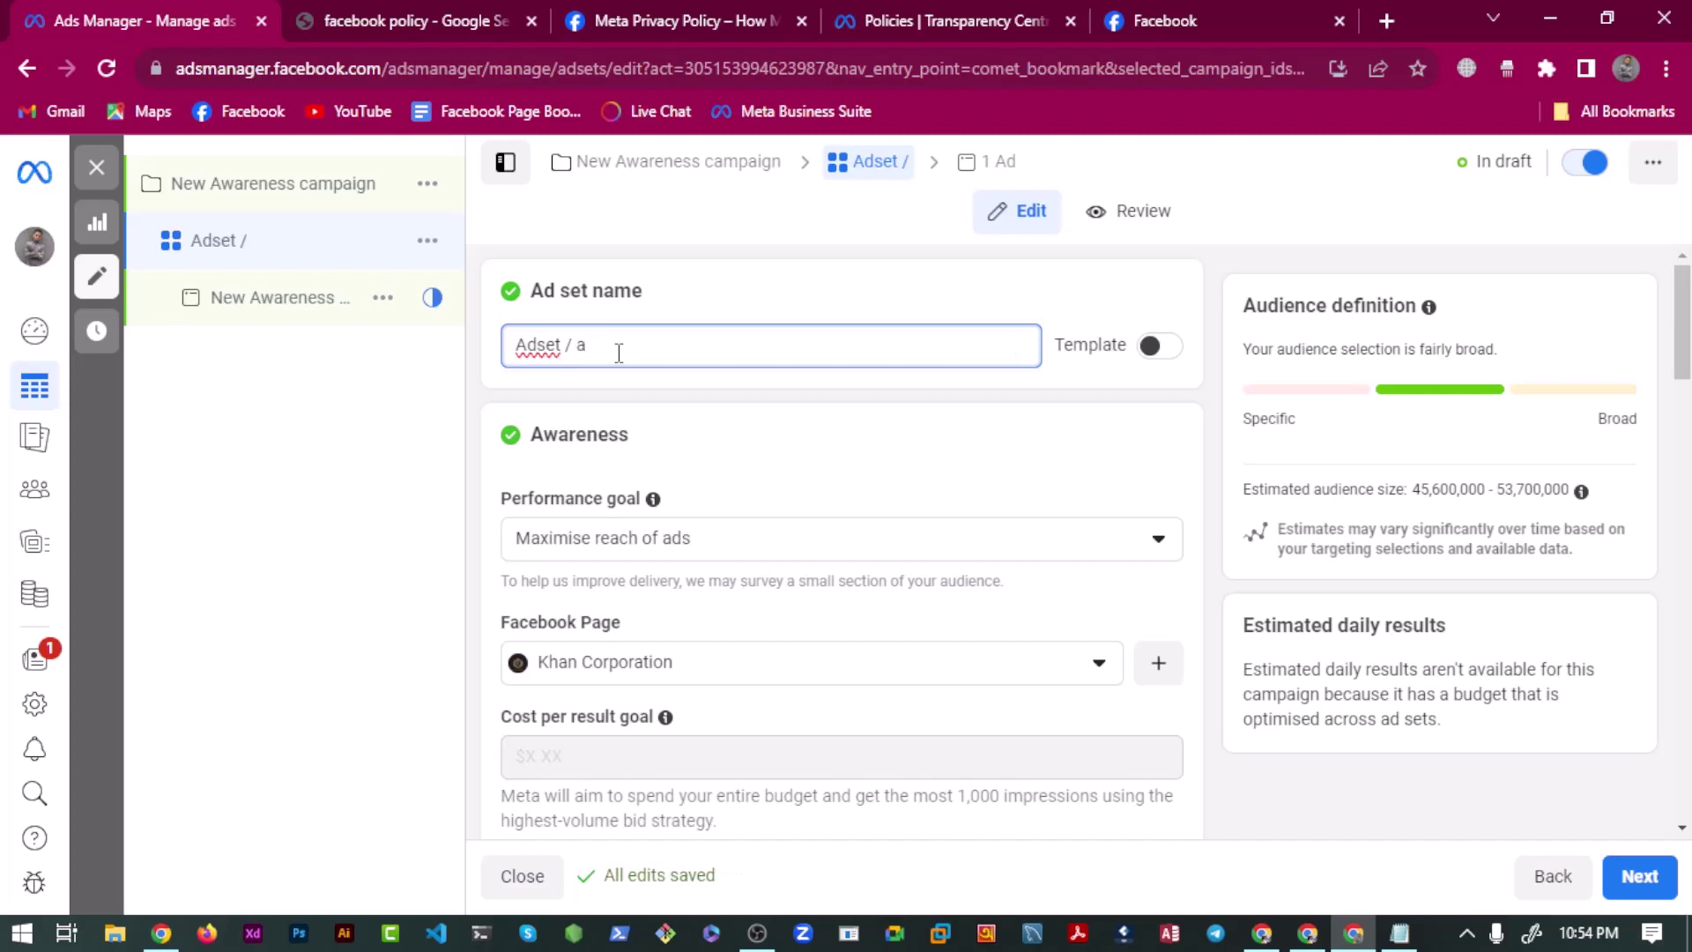
{"action": "type", "text": "ds"}
{"action": "key", "text": "BackSpace"}
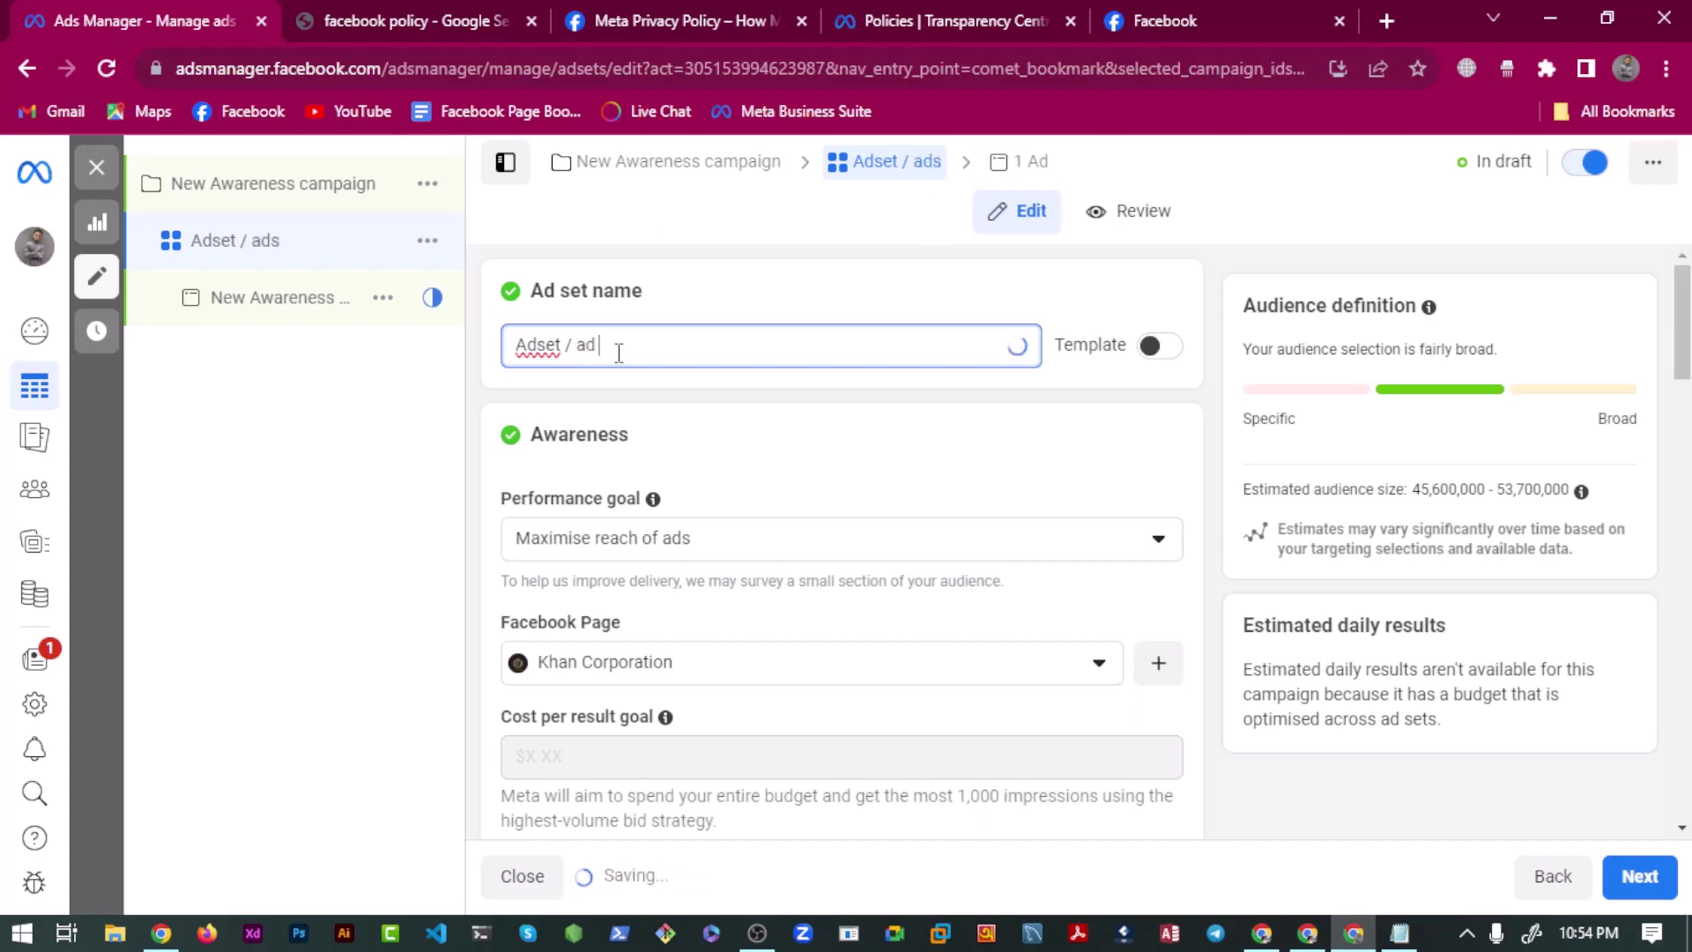
{"action": "type", "text": "Groups"}
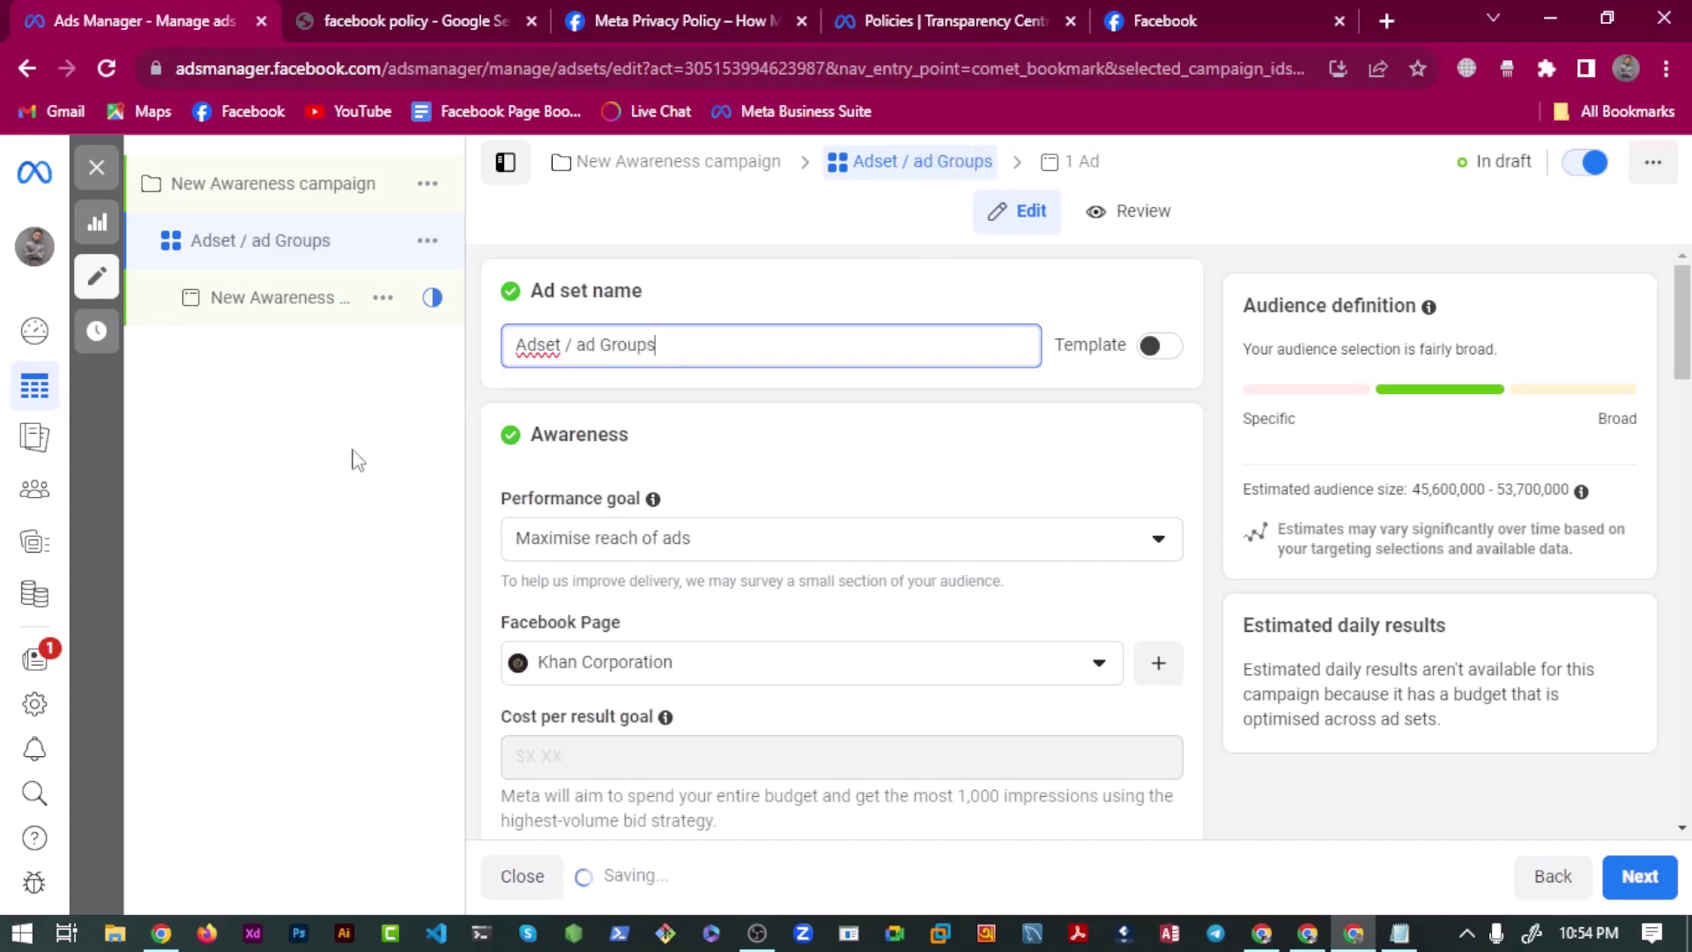
{"action": "left_click", "coordinate": [350, 456]}
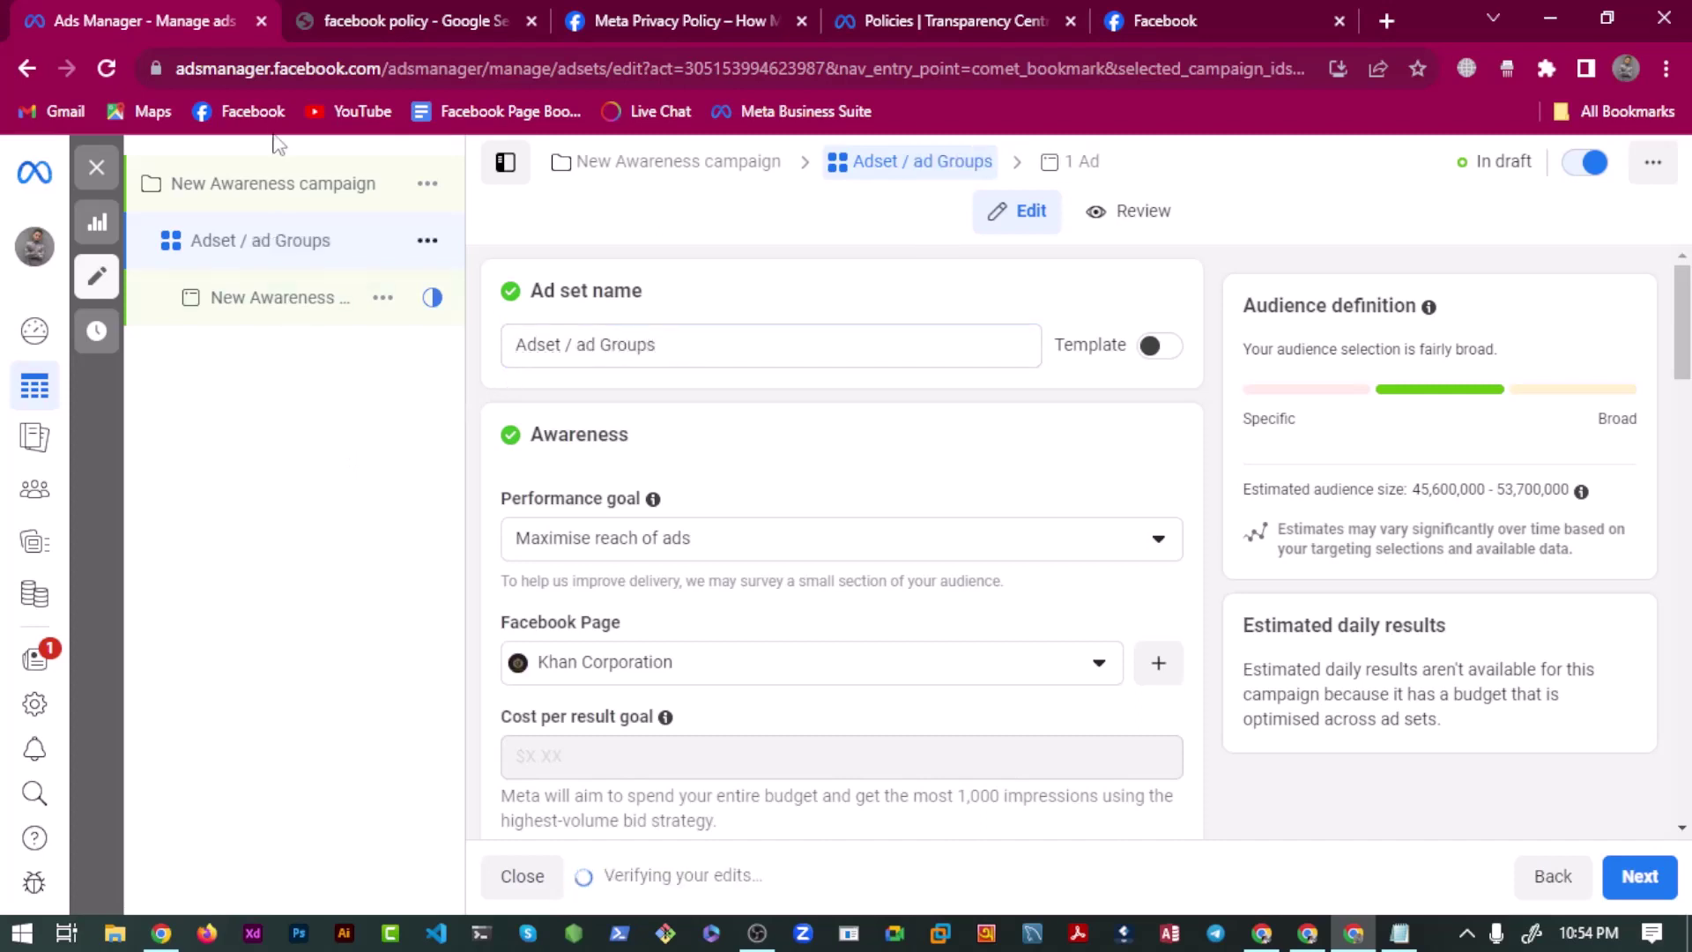
Rename the New Awareness ad as "Ads Level", copying the text from the third item of the Notepad list.
{"action": "left_click", "coordinate": [280, 297]}
{"action": "triple_click", "coordinate": [667, 349]}
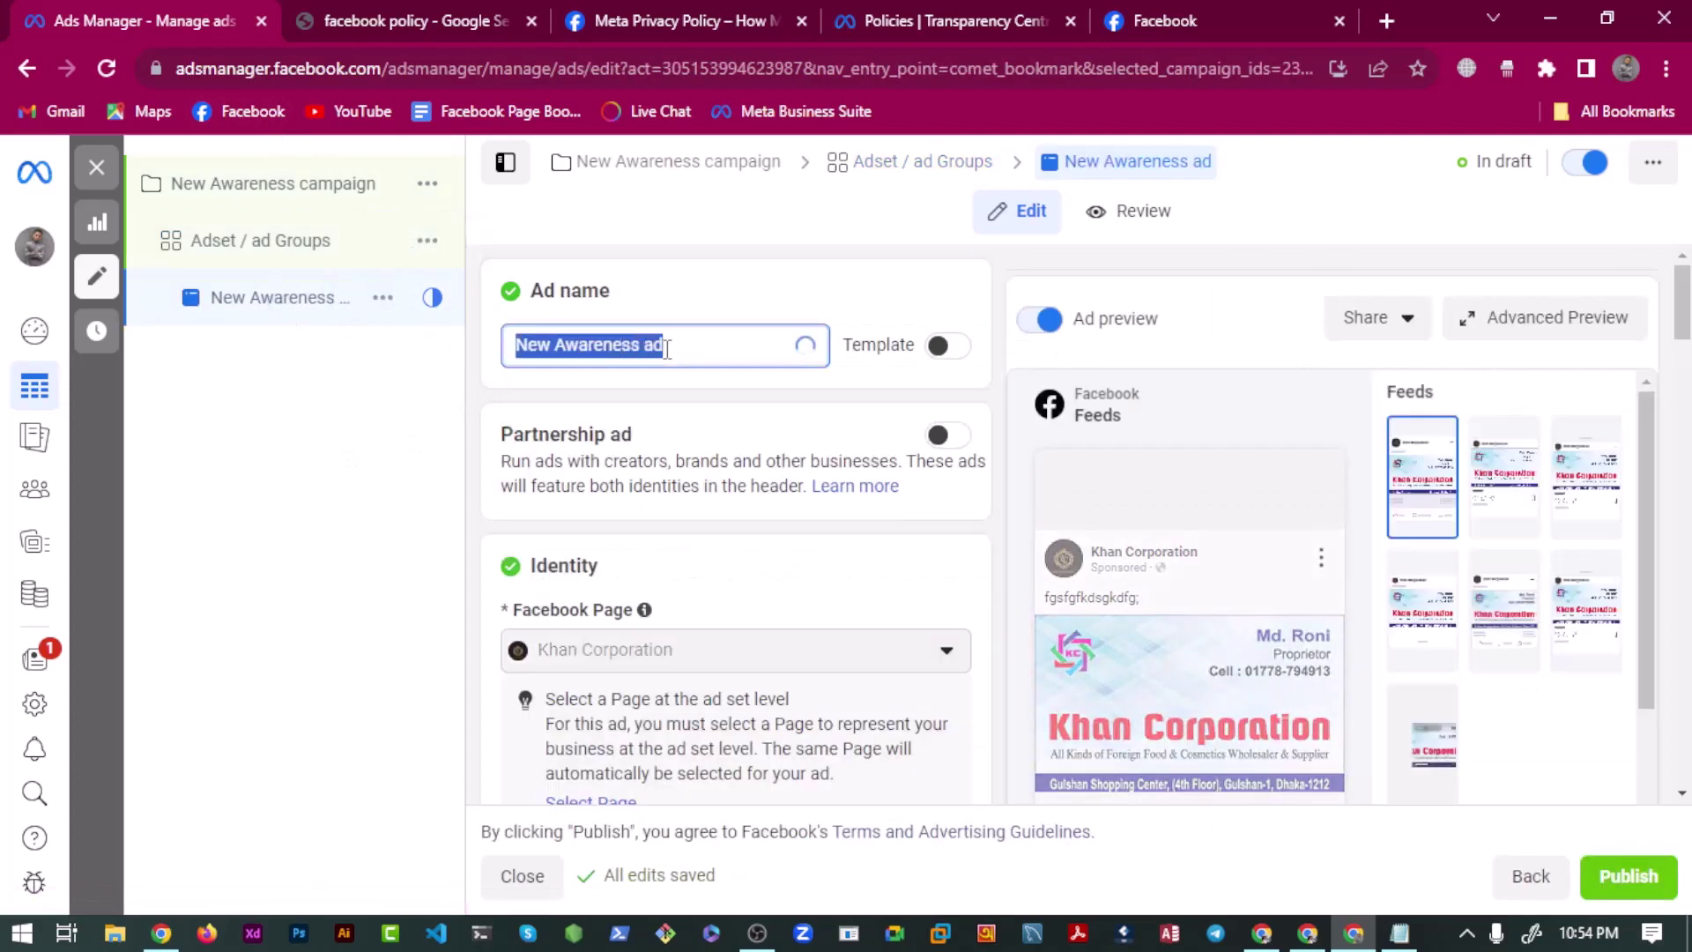
{"action": "key", "text": "BackSpace"}
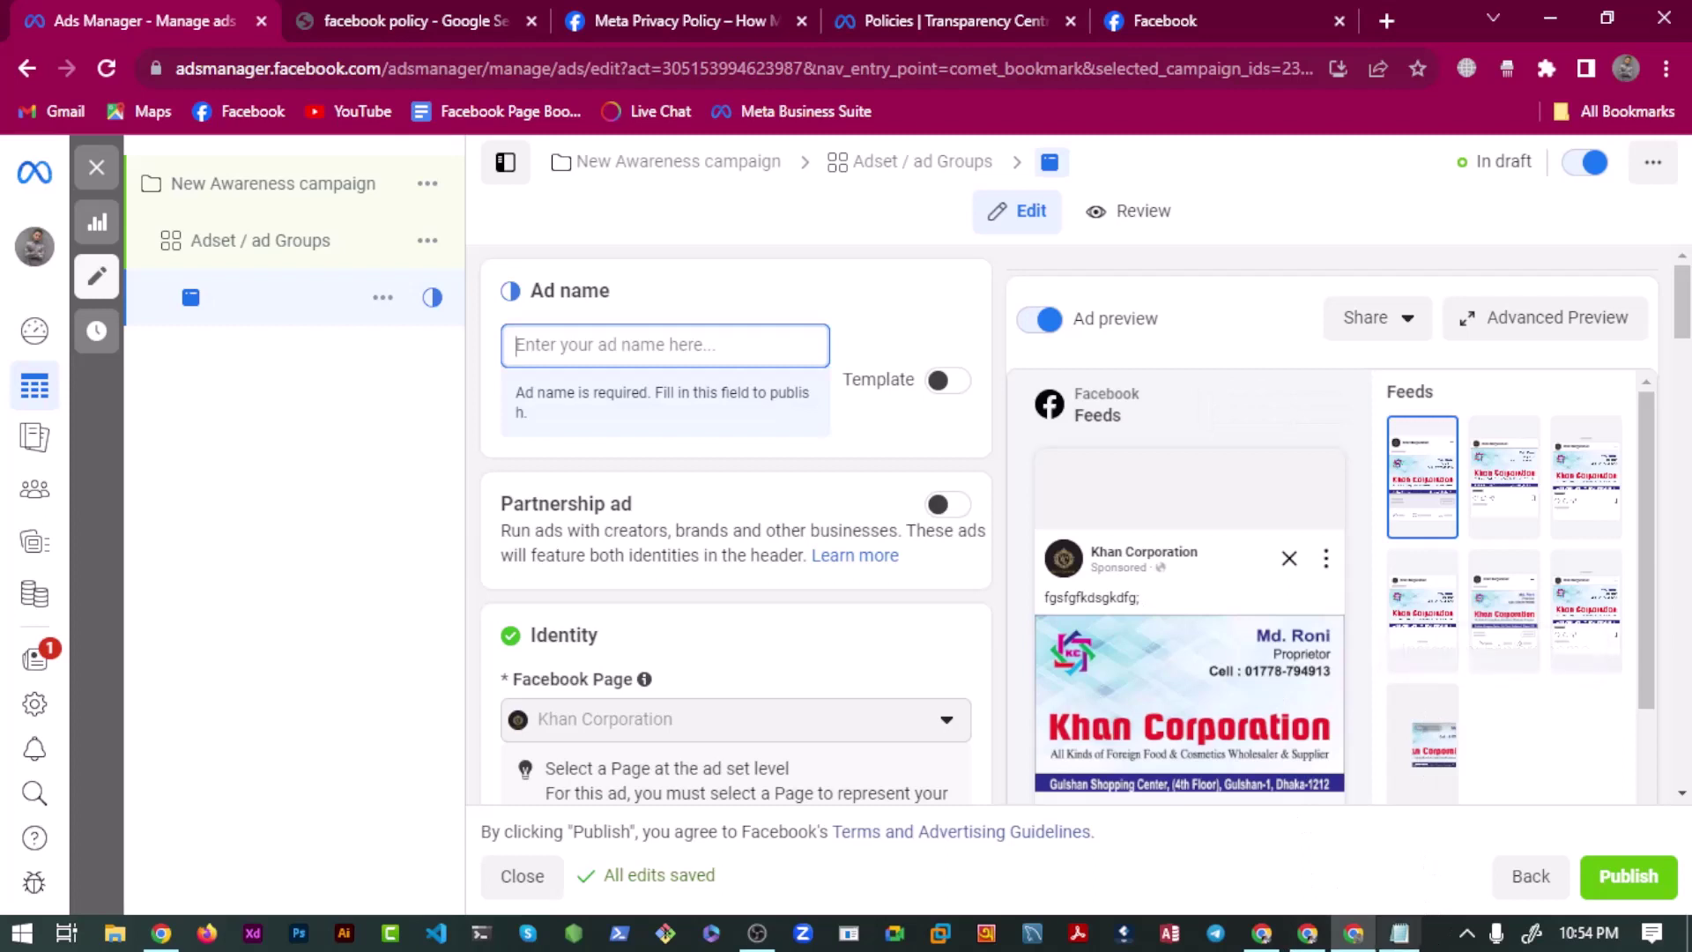
{"action": "left_click", "coordinate": [1399, 932]}
{"action": "left_click_drag", "start_coordinate": [284, 257], "coordinate": [313, 302]}
{"action": "key", "text": "ctrl+c"}
{"action": "left_click", "coordinate": [291, 324]}
{"action": "left_click", "coordinate": [185, 454]}
{"action": "left_click", "coordinate": [595, 344]}
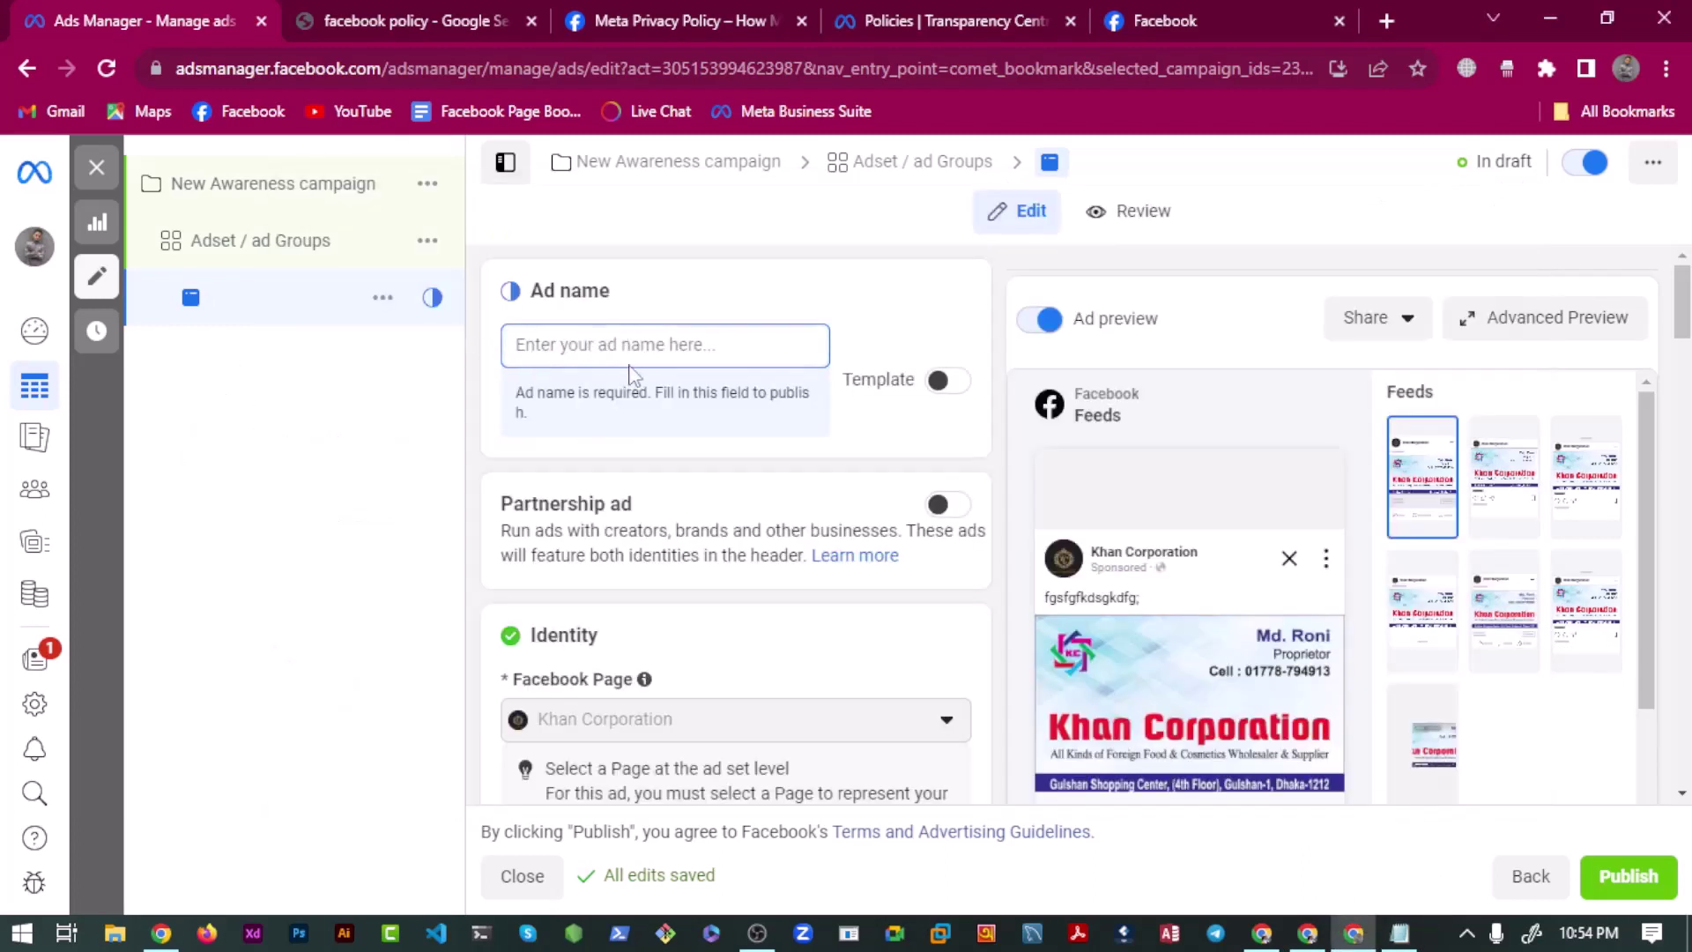
{"action": "key", "text": "ctrl+v"}
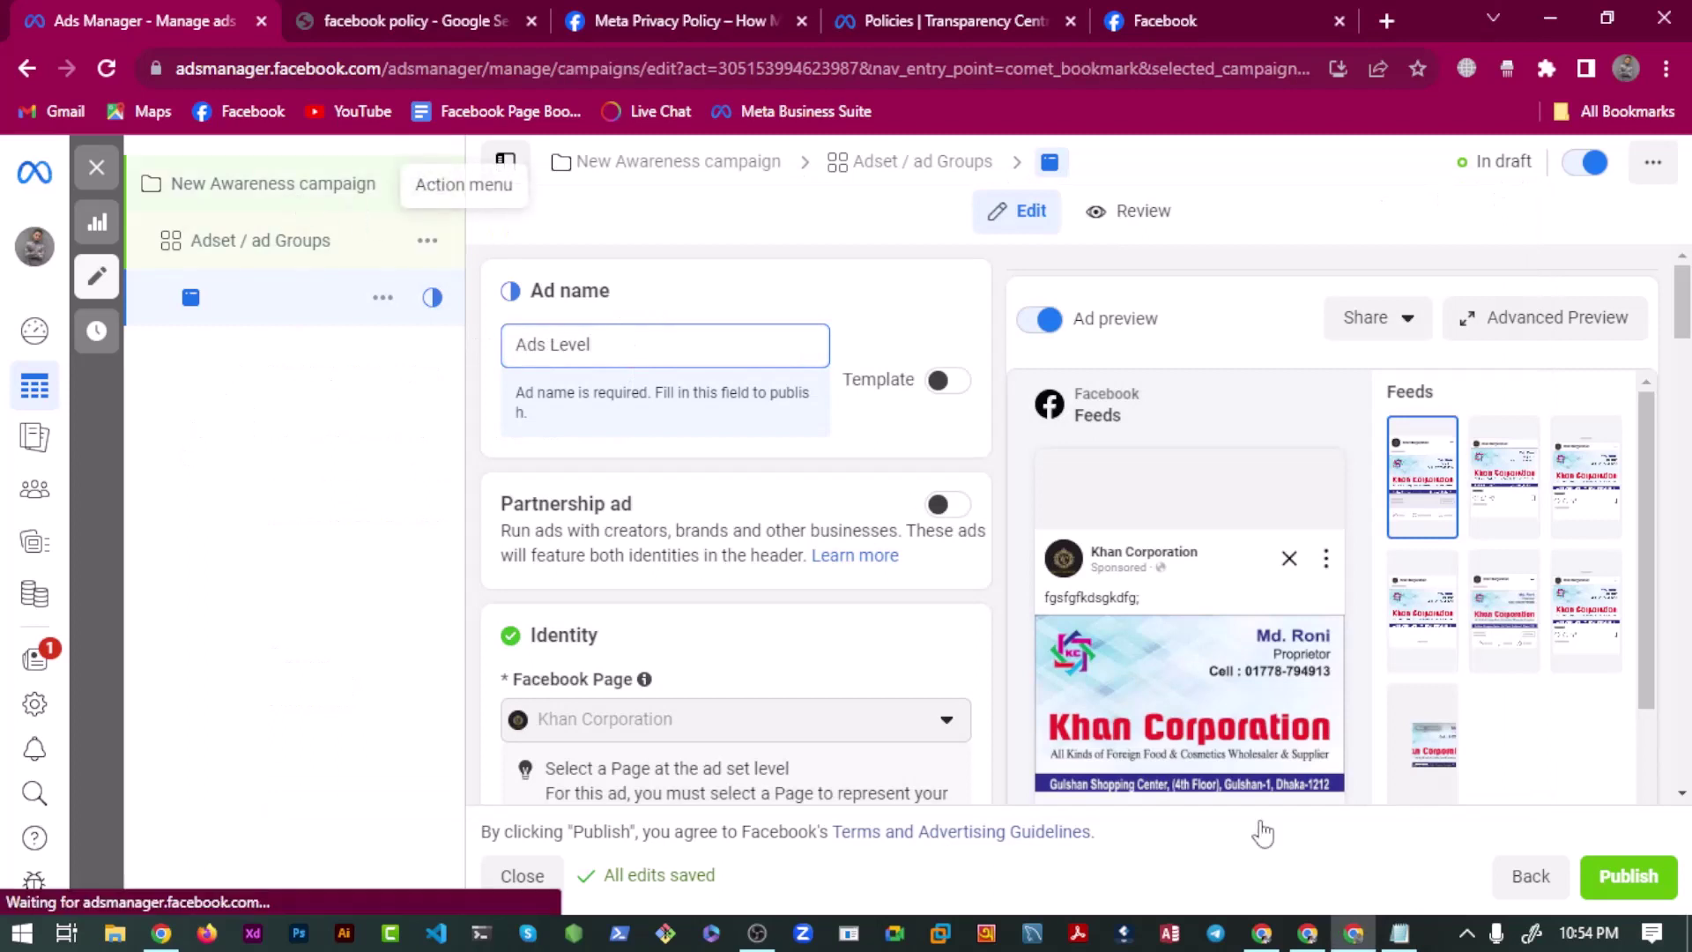
Rename the New Awareness campaign as "Campaign Stage/Level", copying the text from the first item of the Notepad list.
{"action": "left_click", "coordinate": [1399, 933]}
{"action": "left_click_drag", "start_coordinate": [563, 256], "coordinate": [313, 256]}
{"action": "key", "text": "ctrl+c"}
{"action": "left_click", "coordinate": [264, 368]}
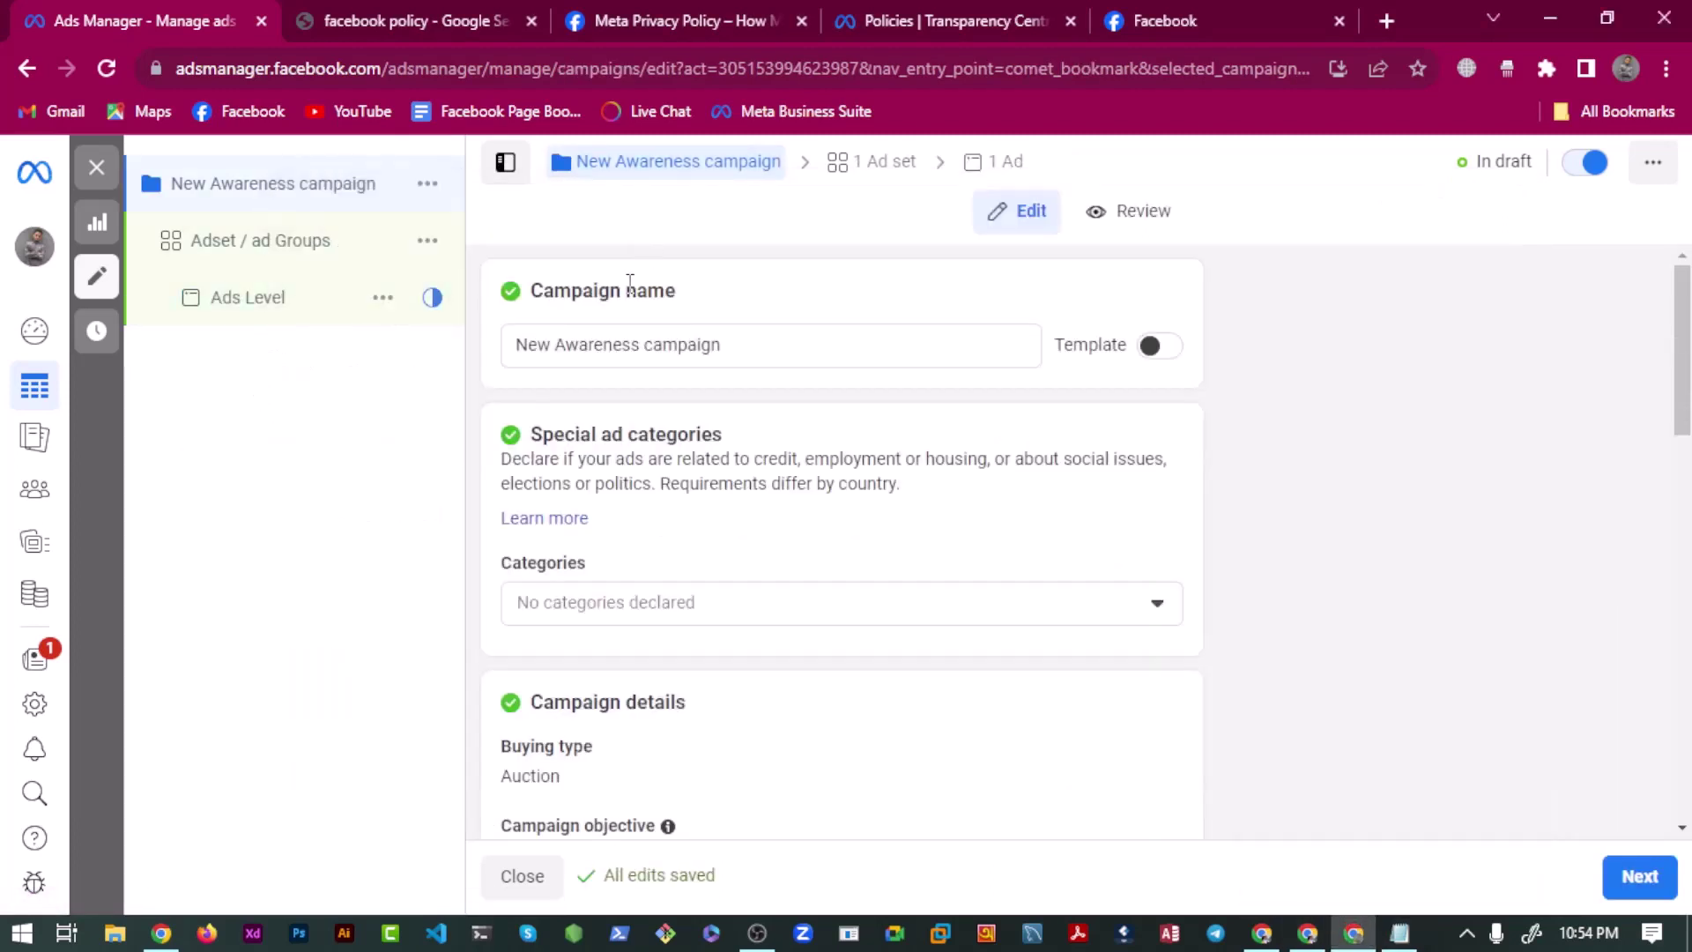
{"action": "left_click", "coordinate": [615, 345]}
{"action": "double_click", "coordinate": [616, 344]}
{"action": "triple_click", "coordinate": [615, 345]}
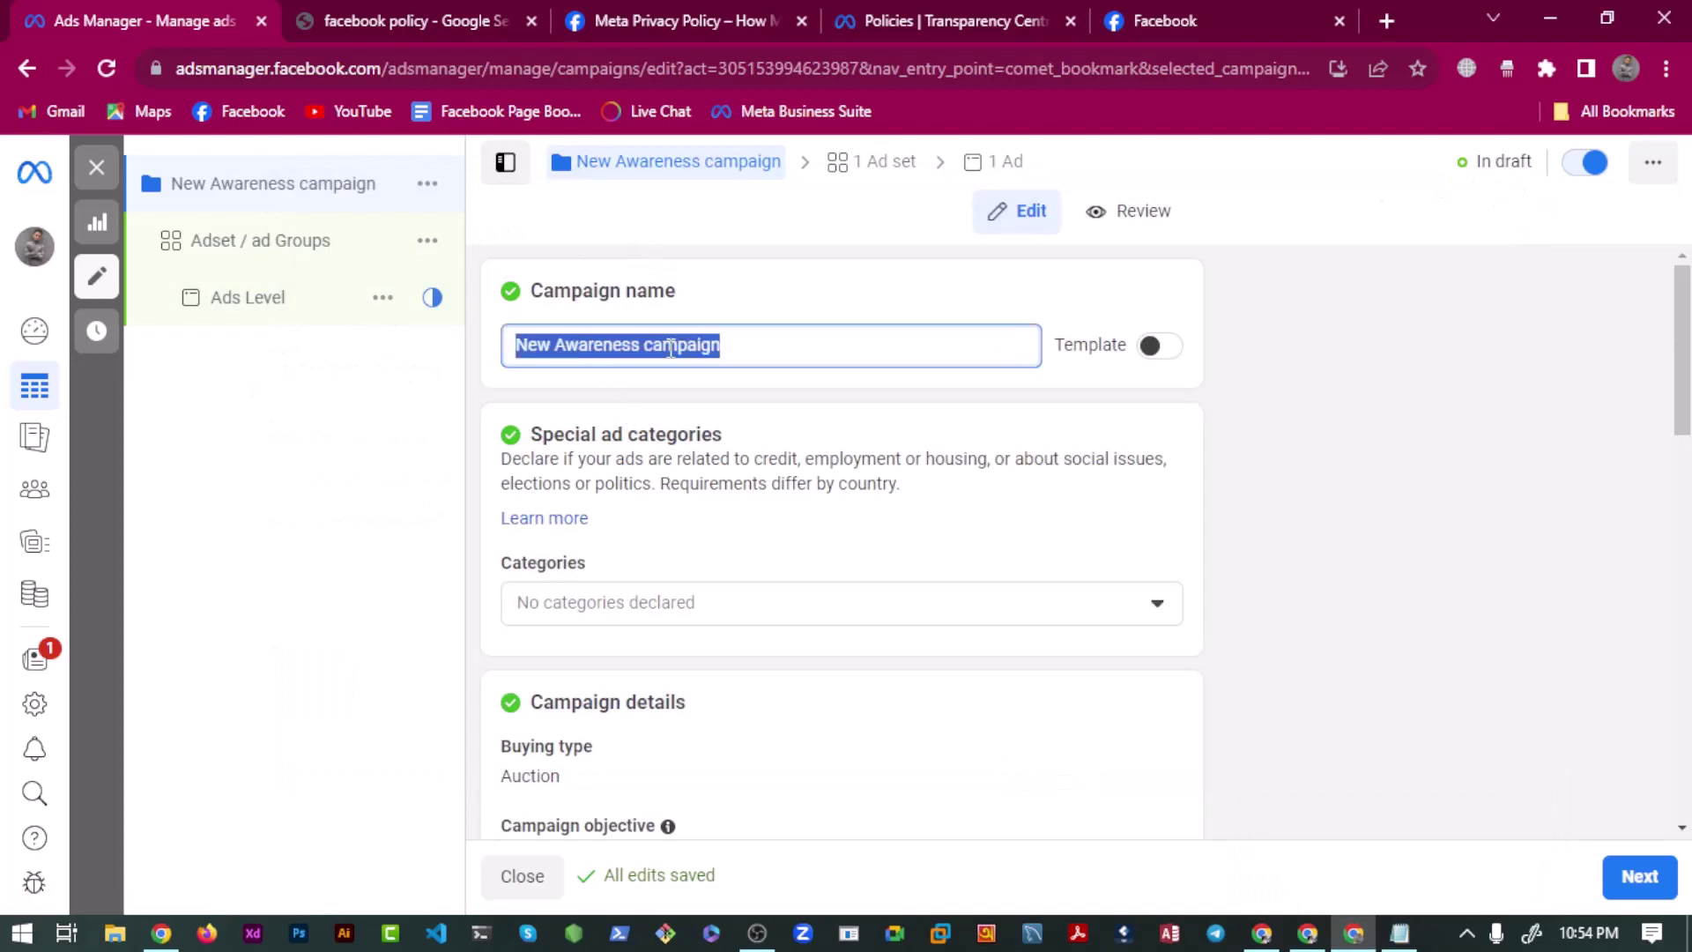
{"action": "key", "text": "ctrl+v"}
{"action": "left_click", "coordinate": [751, 291]}
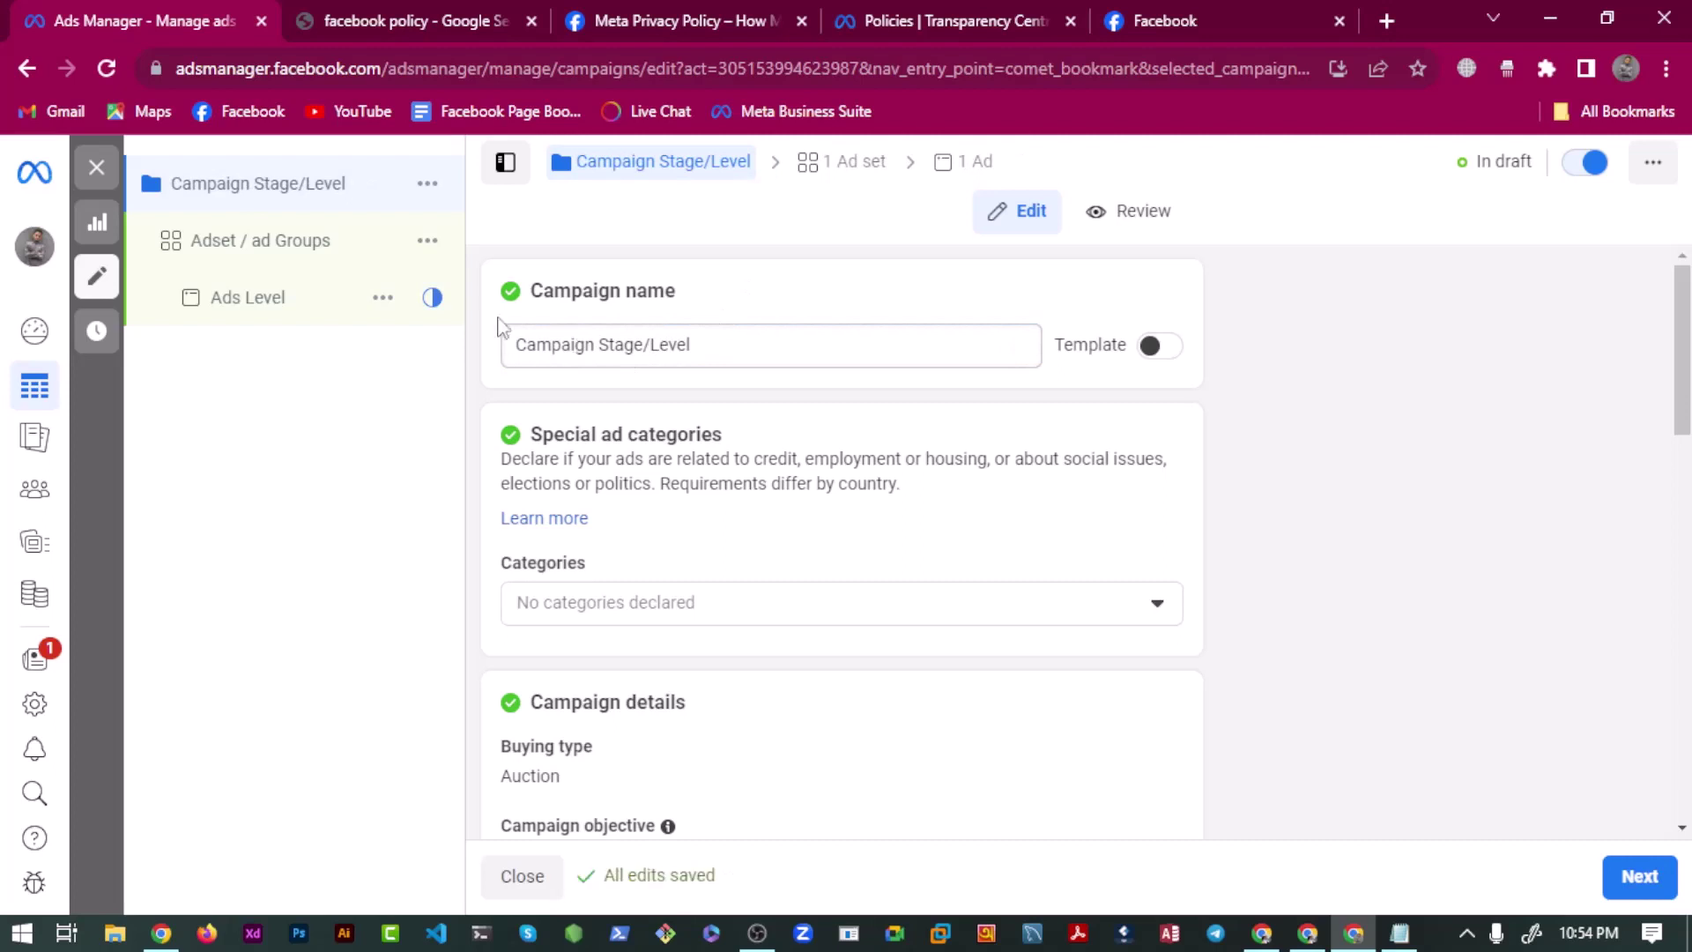
Highlight the whole campaign name, then clear the selection.
{"action": "left_click", "coordinate": [586, 344]}
{"action": "triple_click", "coordinate": [587, 343]}
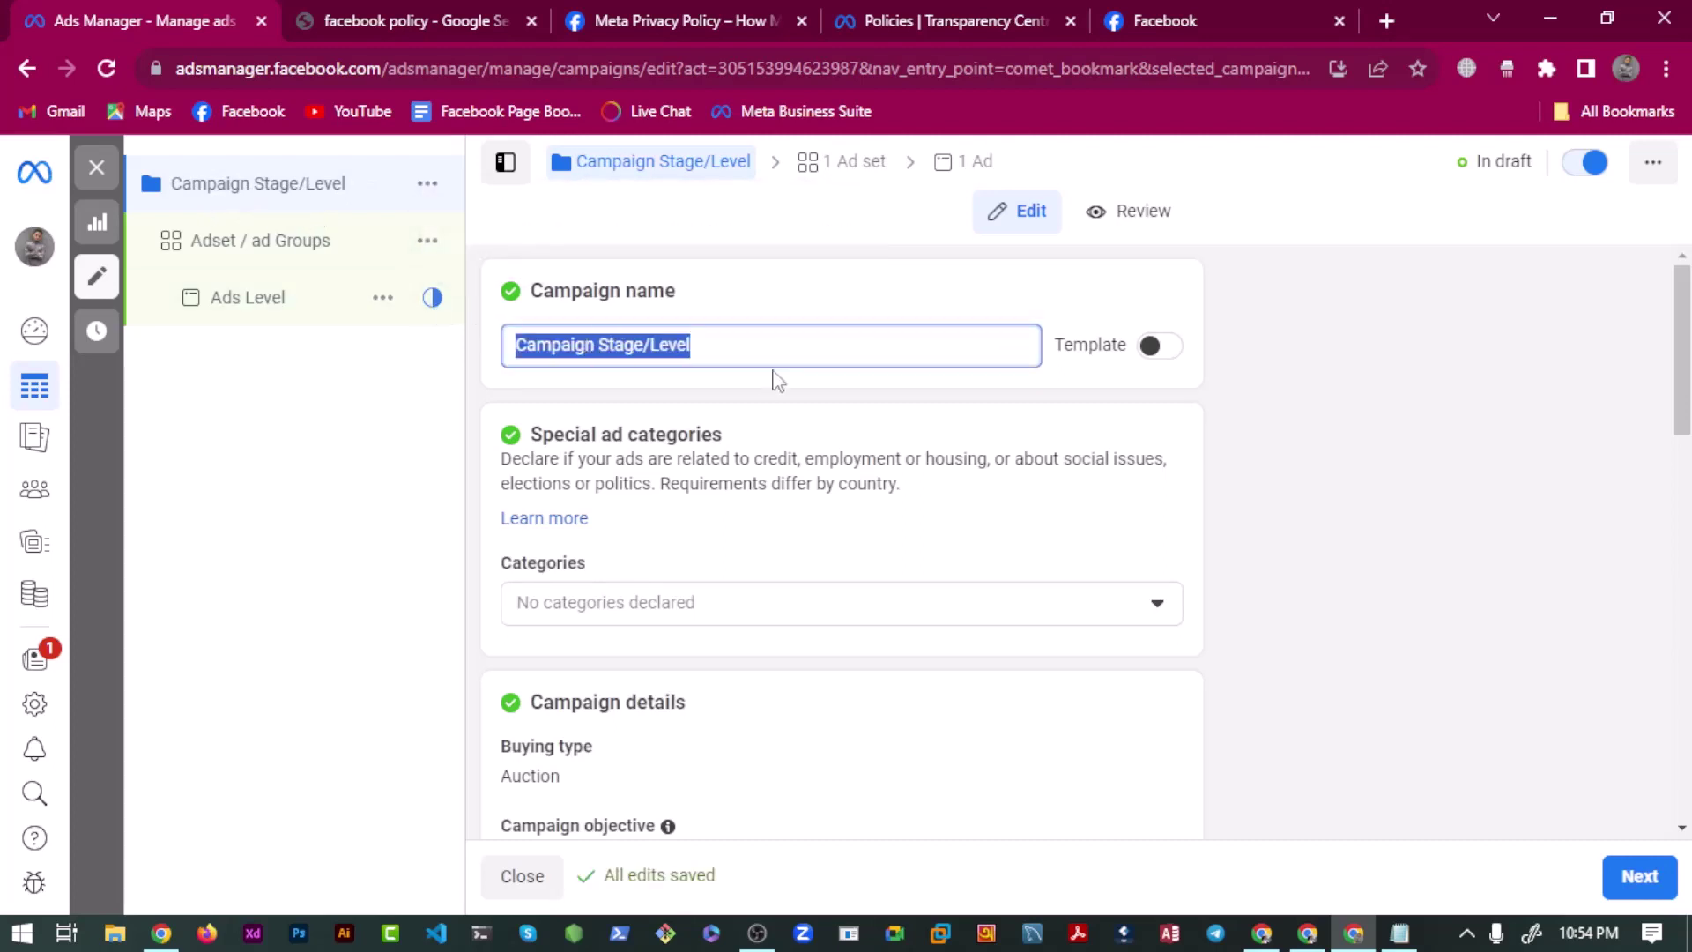
{"action": "left_click", "coordinate": [748, 345]}
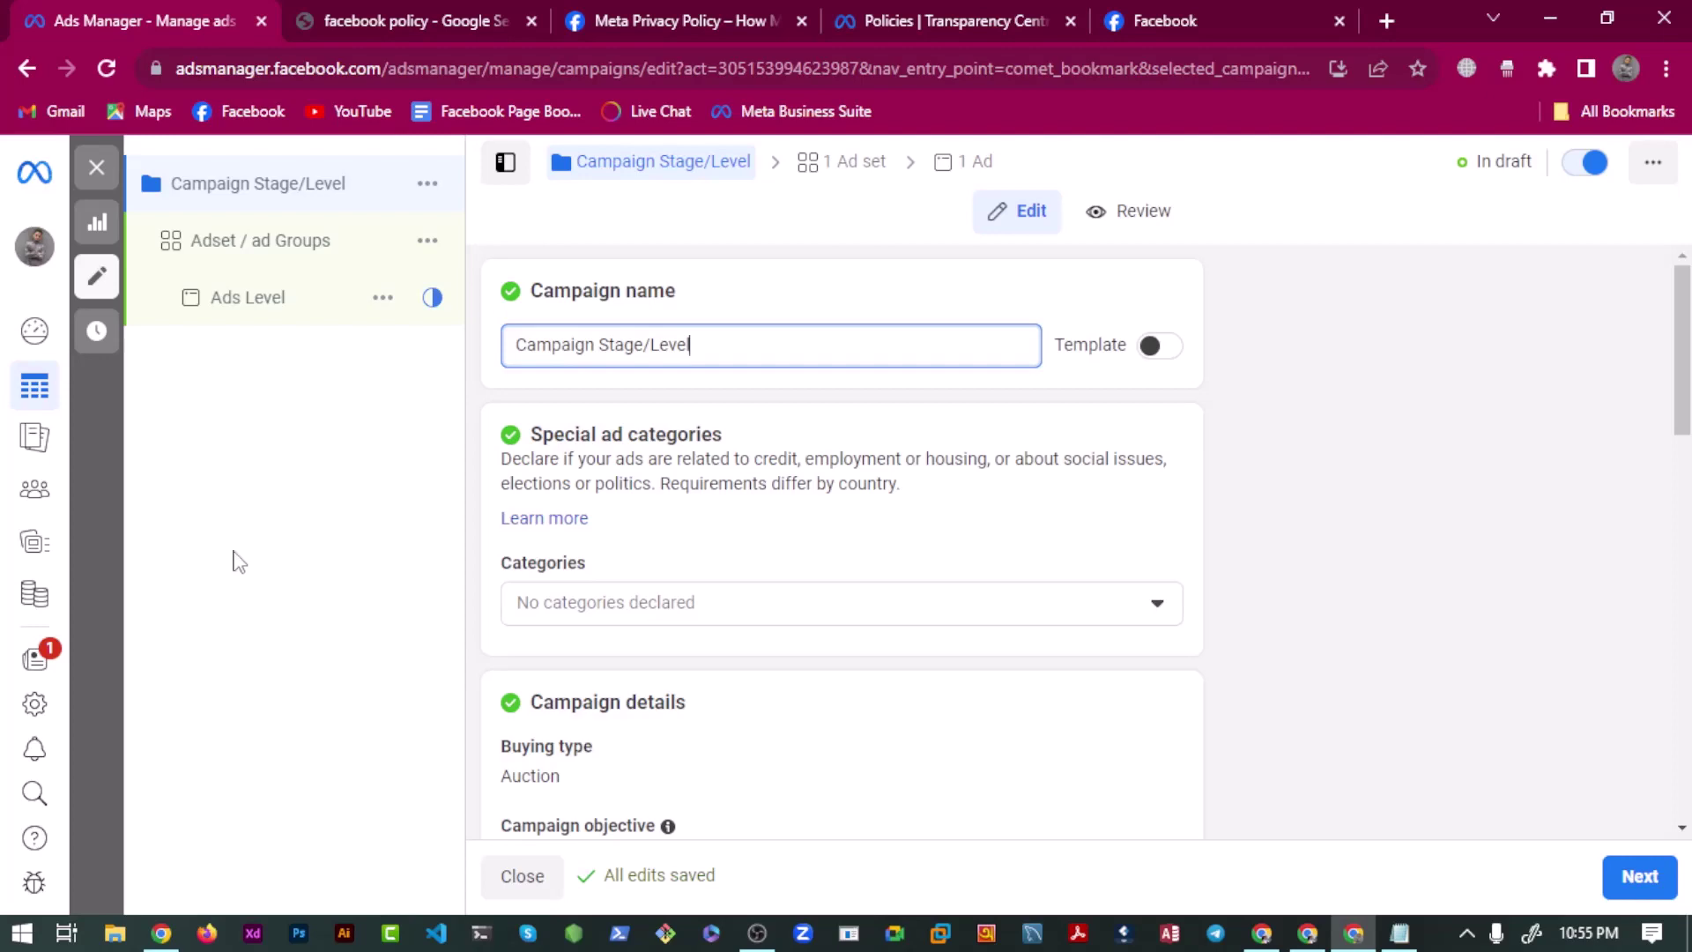
Open the "Adset / ad Groups" ad set and view its audience location, age and gender settings.
{"action": "left_click", "coordinate": [300, 240]}
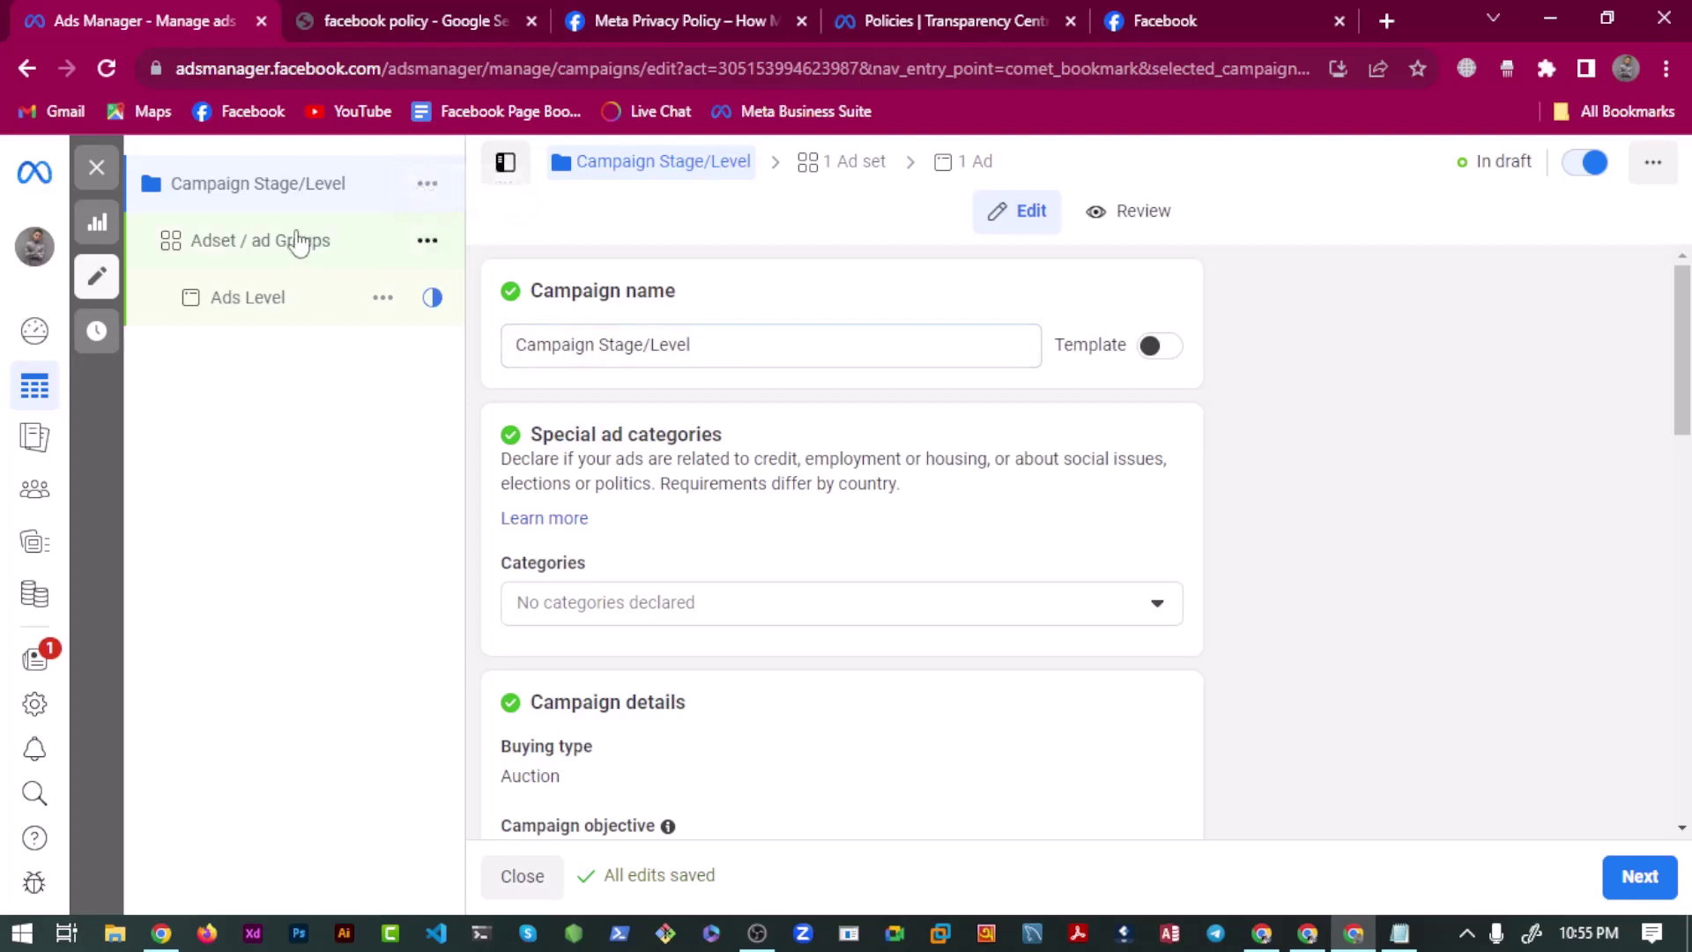
{"action": "scroll", "coordinate": [485, 573], "scroll_direction": "down", "scroll_amount": 15}
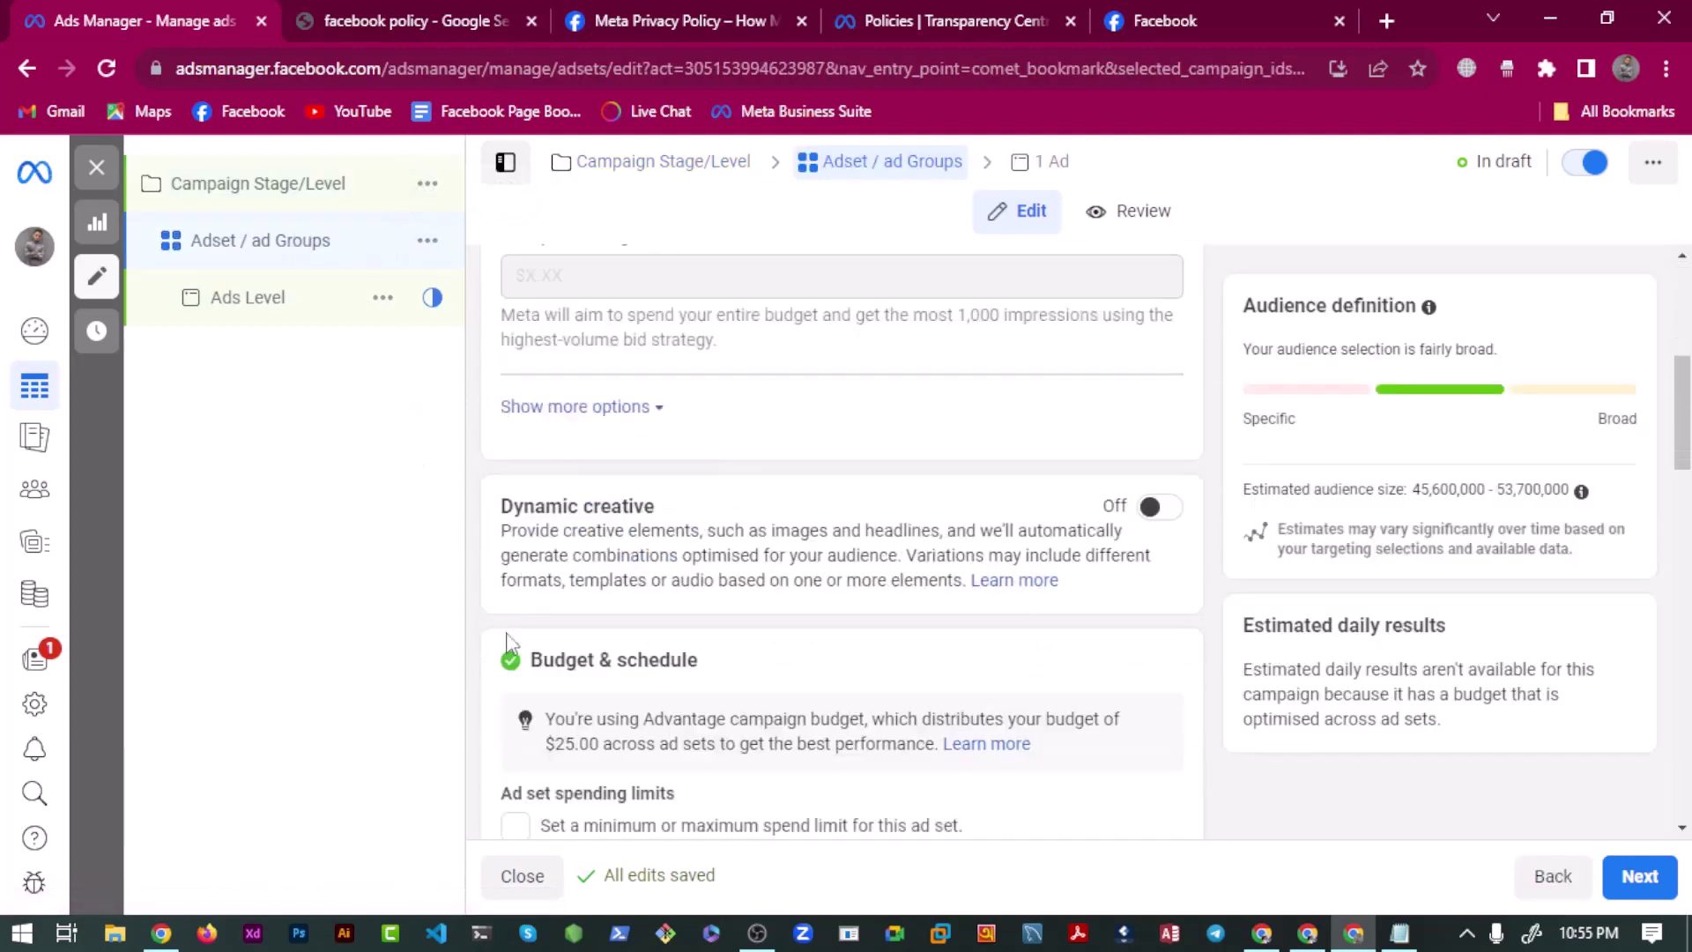
{"action": "scroll", "coordinate": [506, 636], "scroll_direction": "down", "scroll_amount": 6}
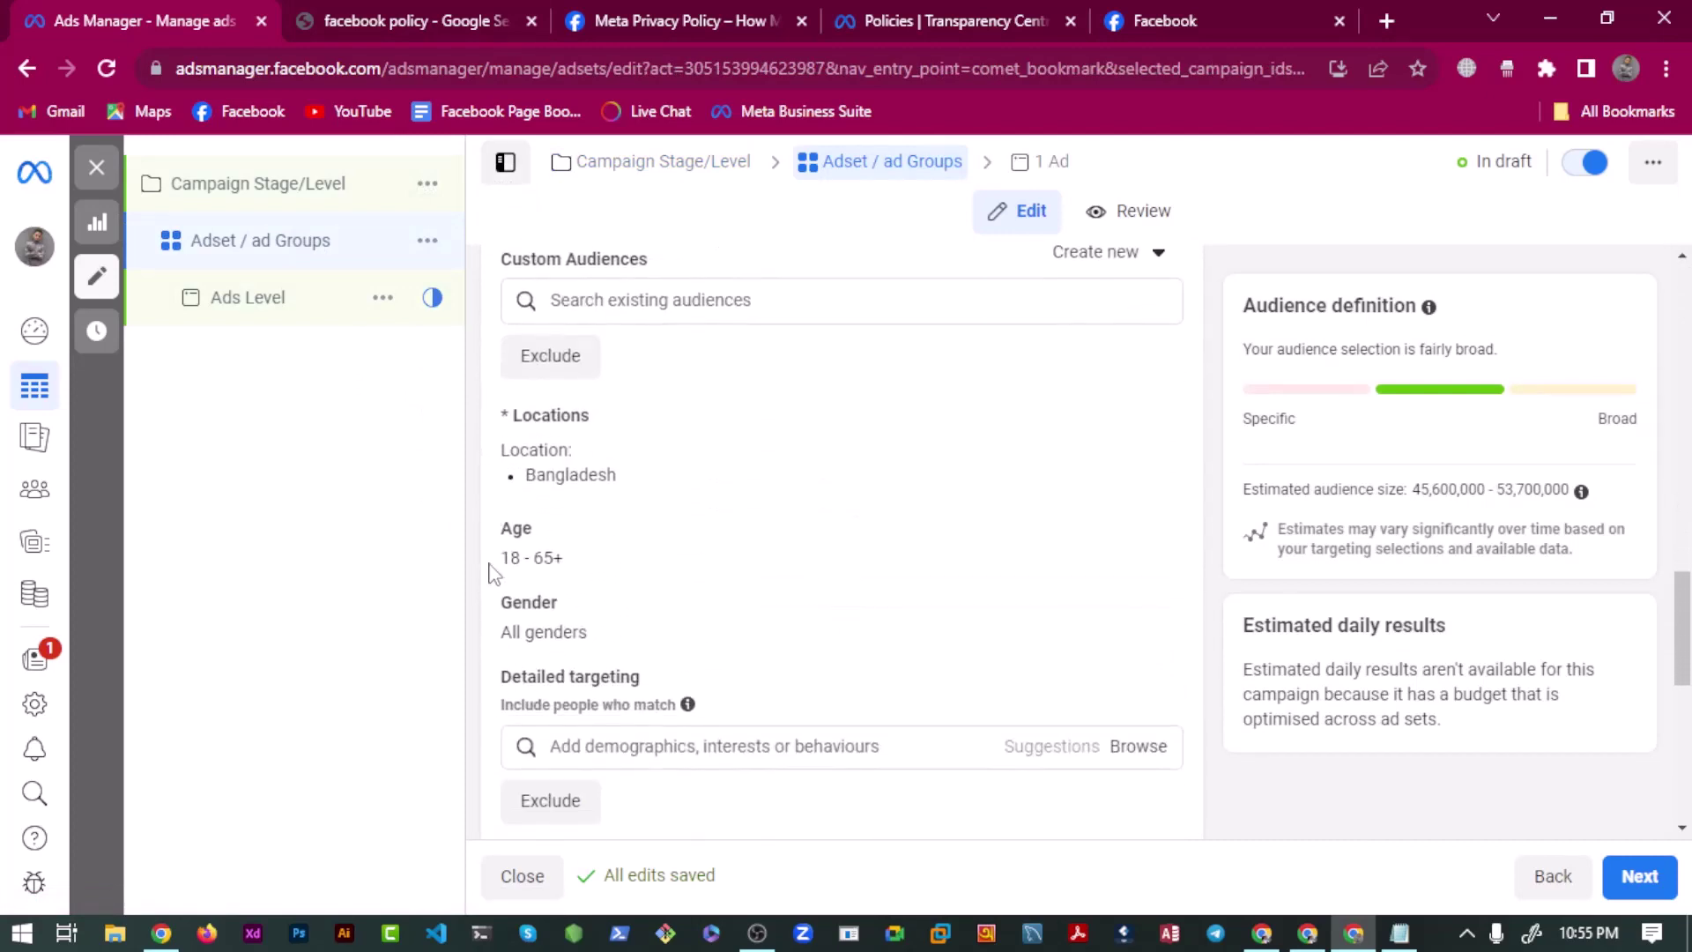
In Notepad, cut the first Location line down to "Location: Dhaka".
{"action": "left_click", "coordinate": [1400, 933]}
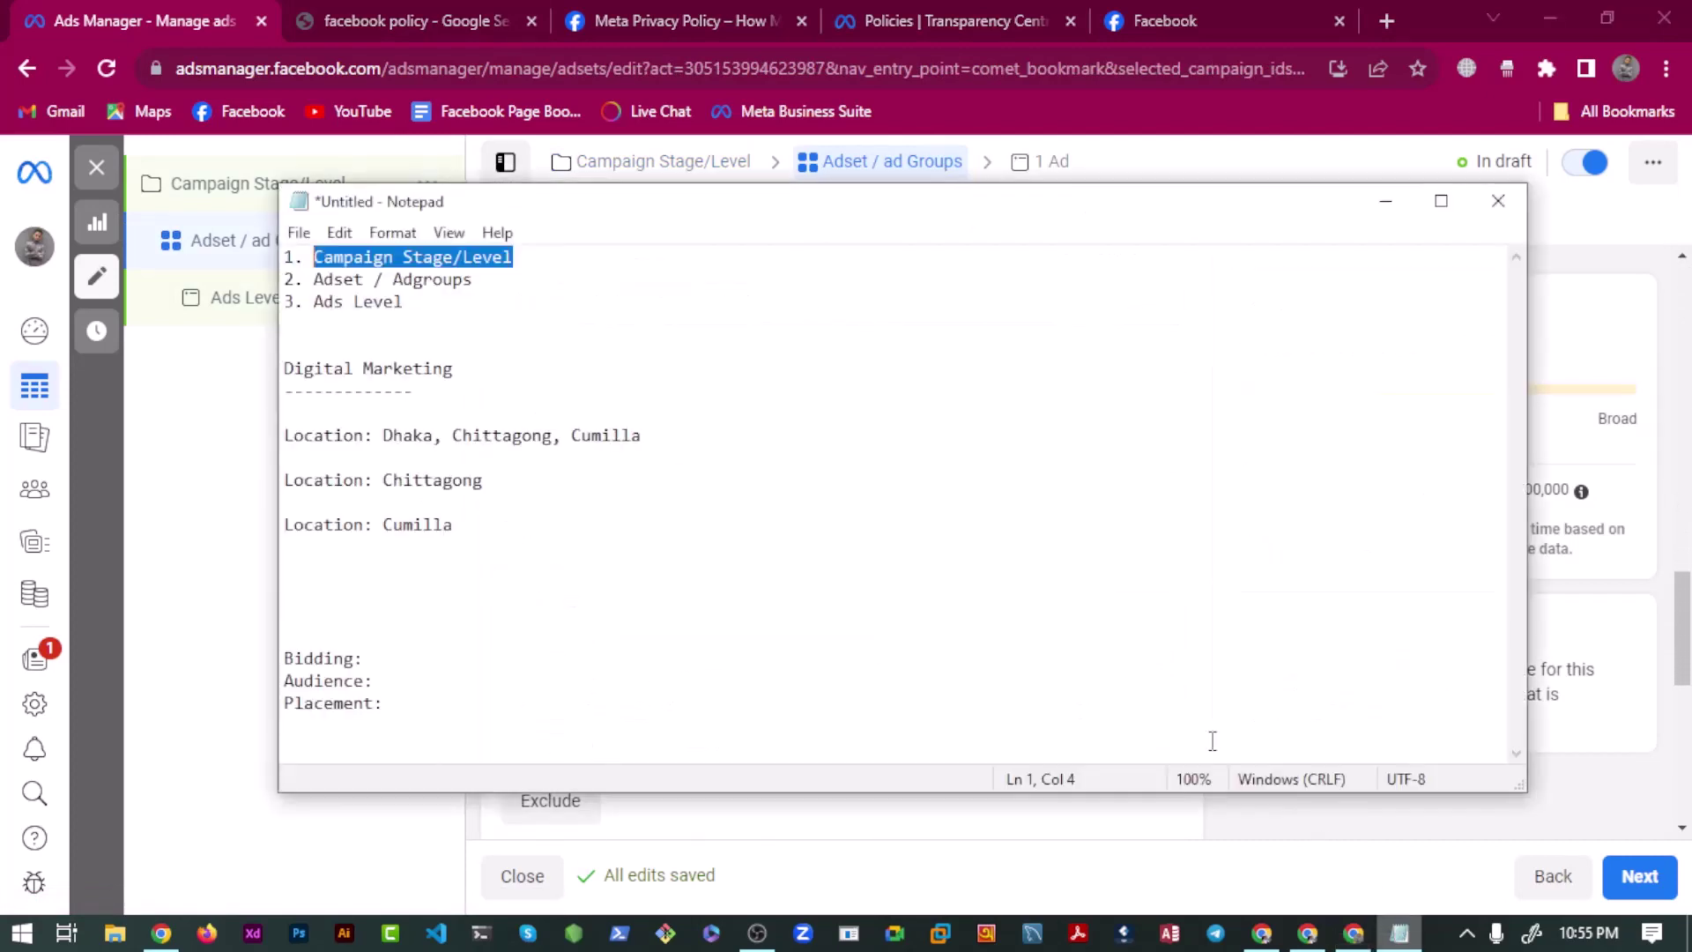
{"action": "left_click", "coordinate": [475, 530]}
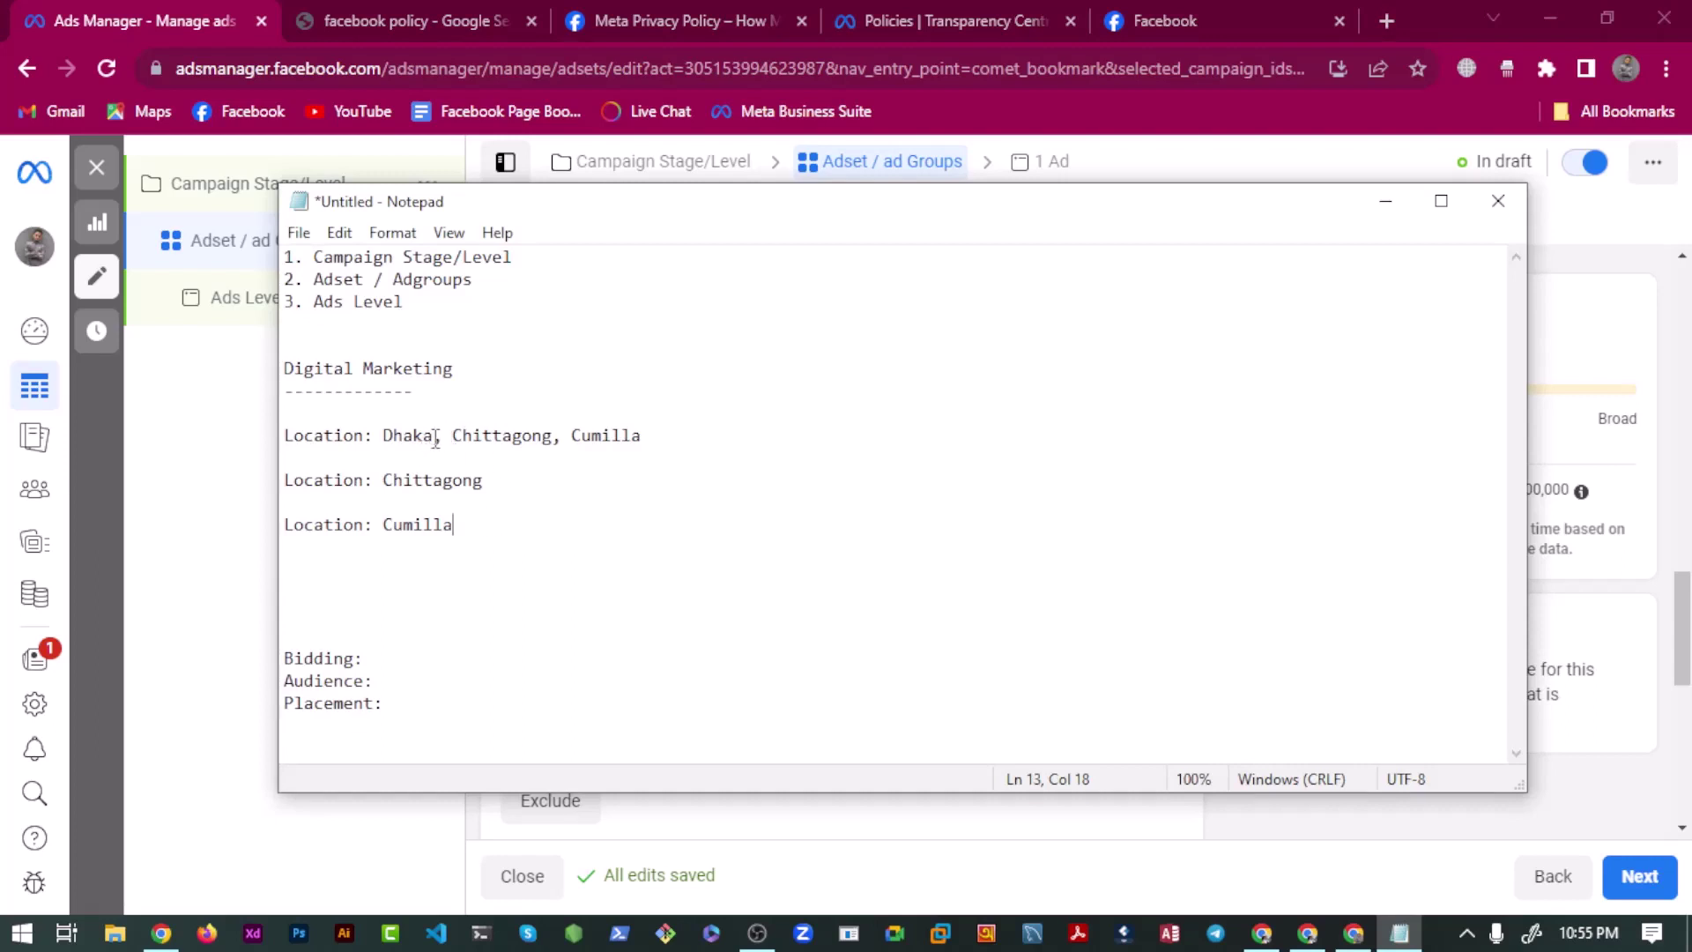
{"action": "left_click_drag", "start_coordinate": [432, 434], "coordinate": [680, 426]}
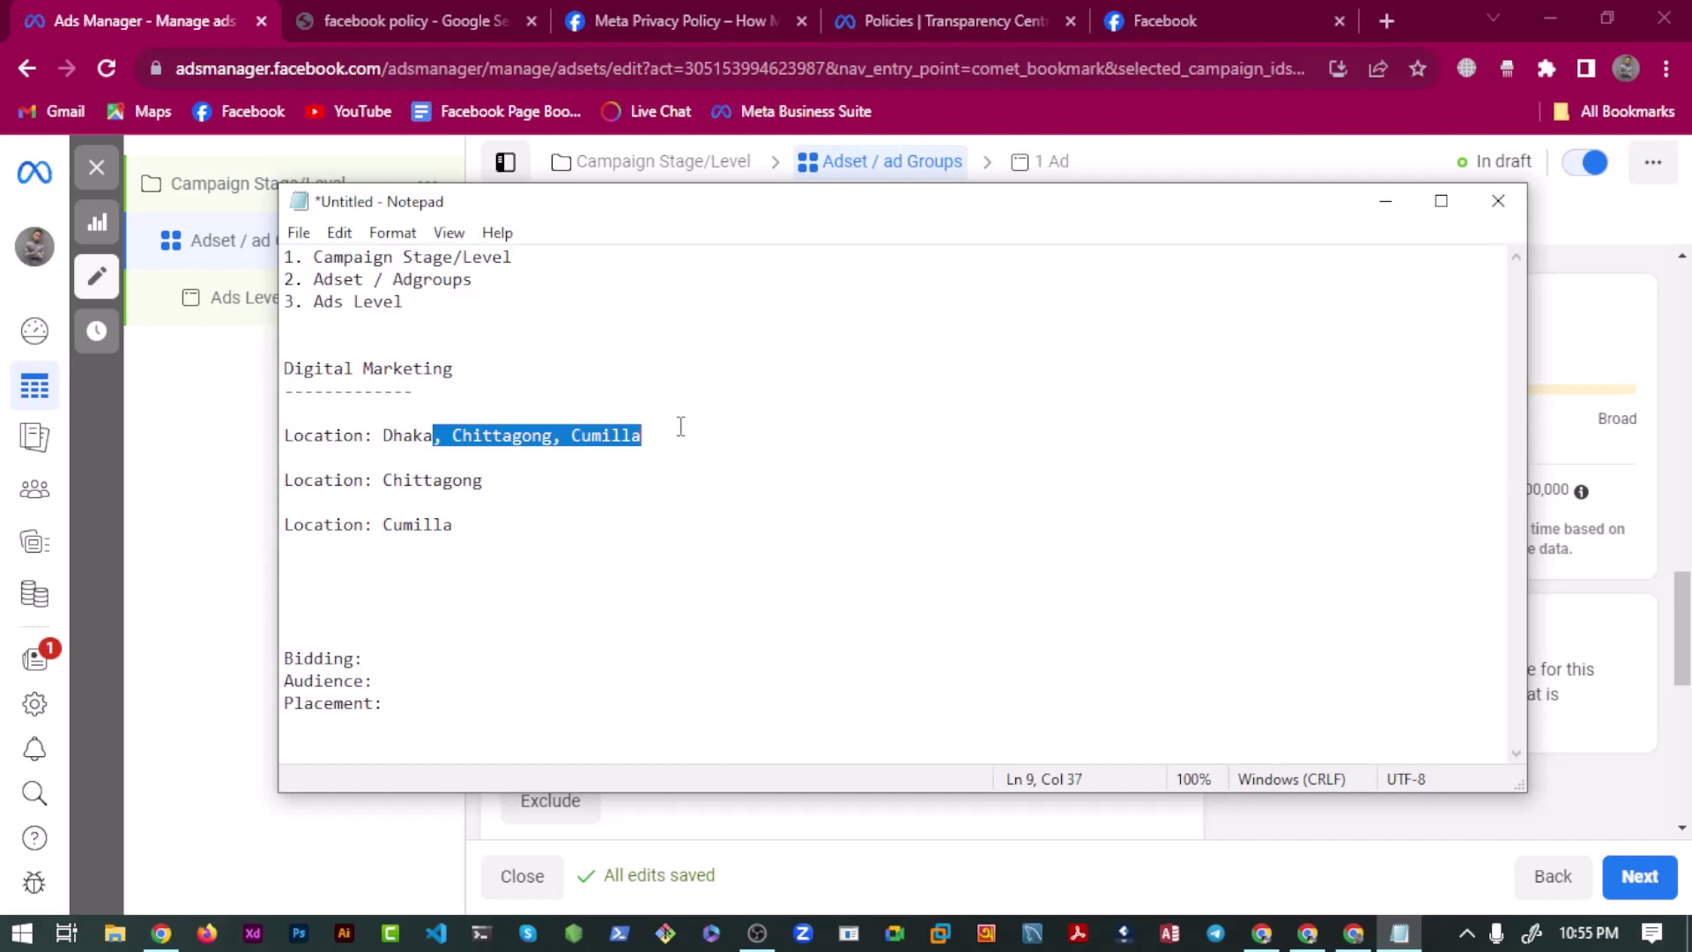
{"action": "key", "text": "BackSpace"}
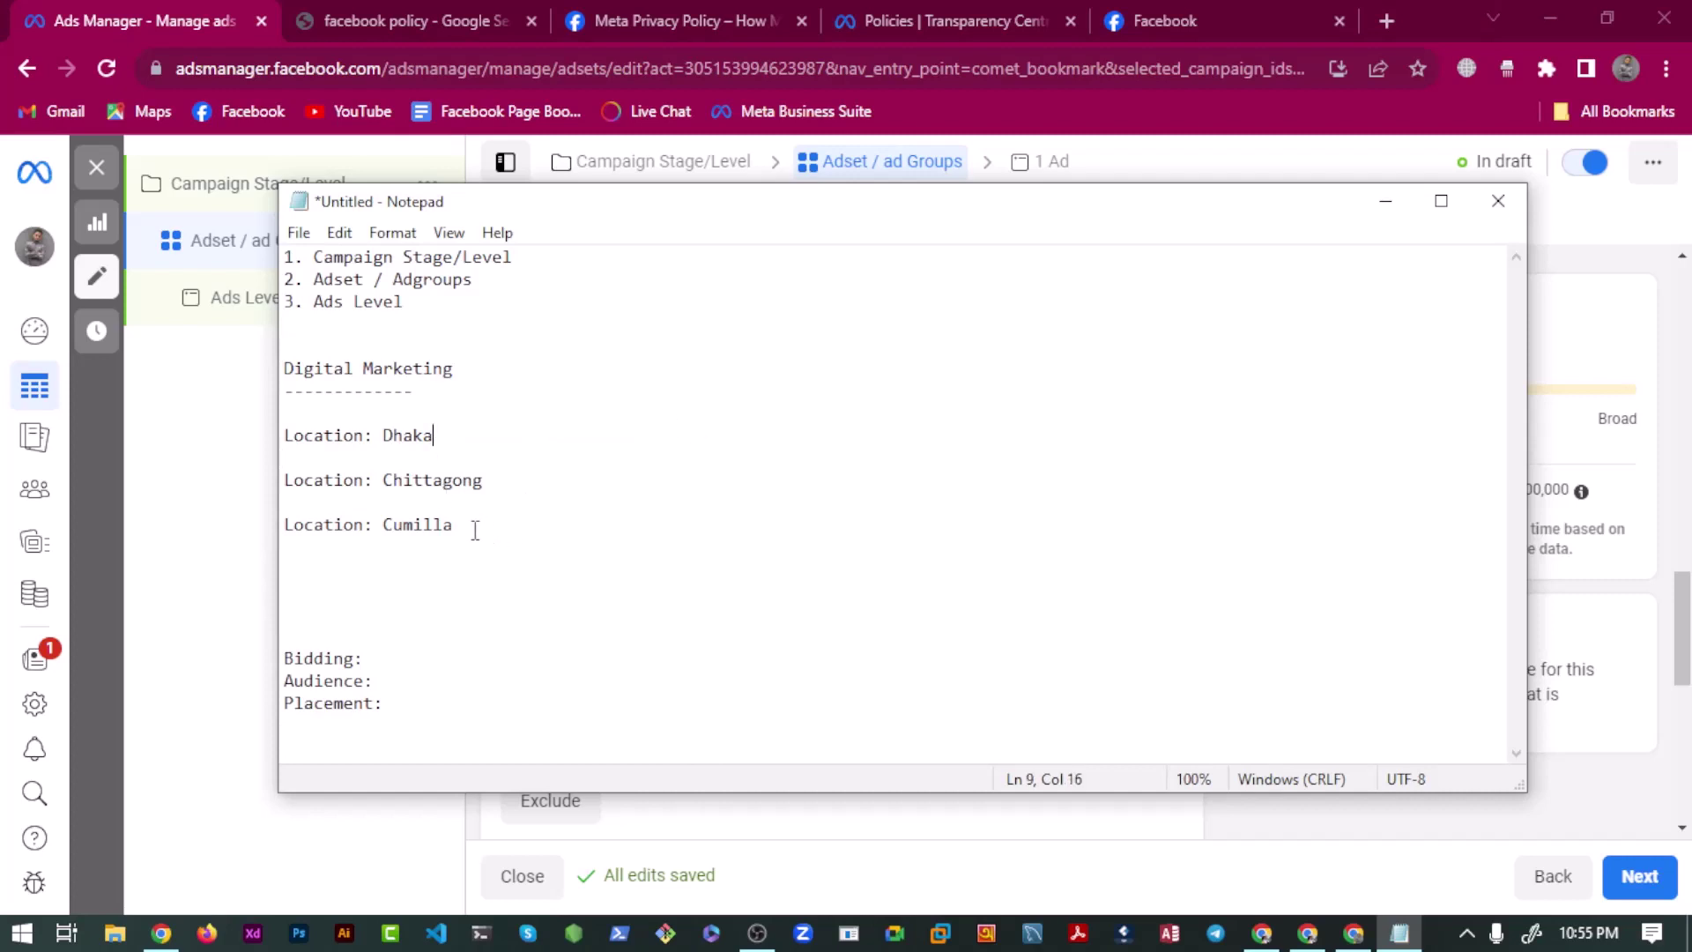
Highlight the city names Dhaka, Chittagong and Cumilla one after another in the Location lines.
{"action": "double_click", "coordinate": [419, 435]}
{"action": "double_click", "coordinate": [428, 481]}
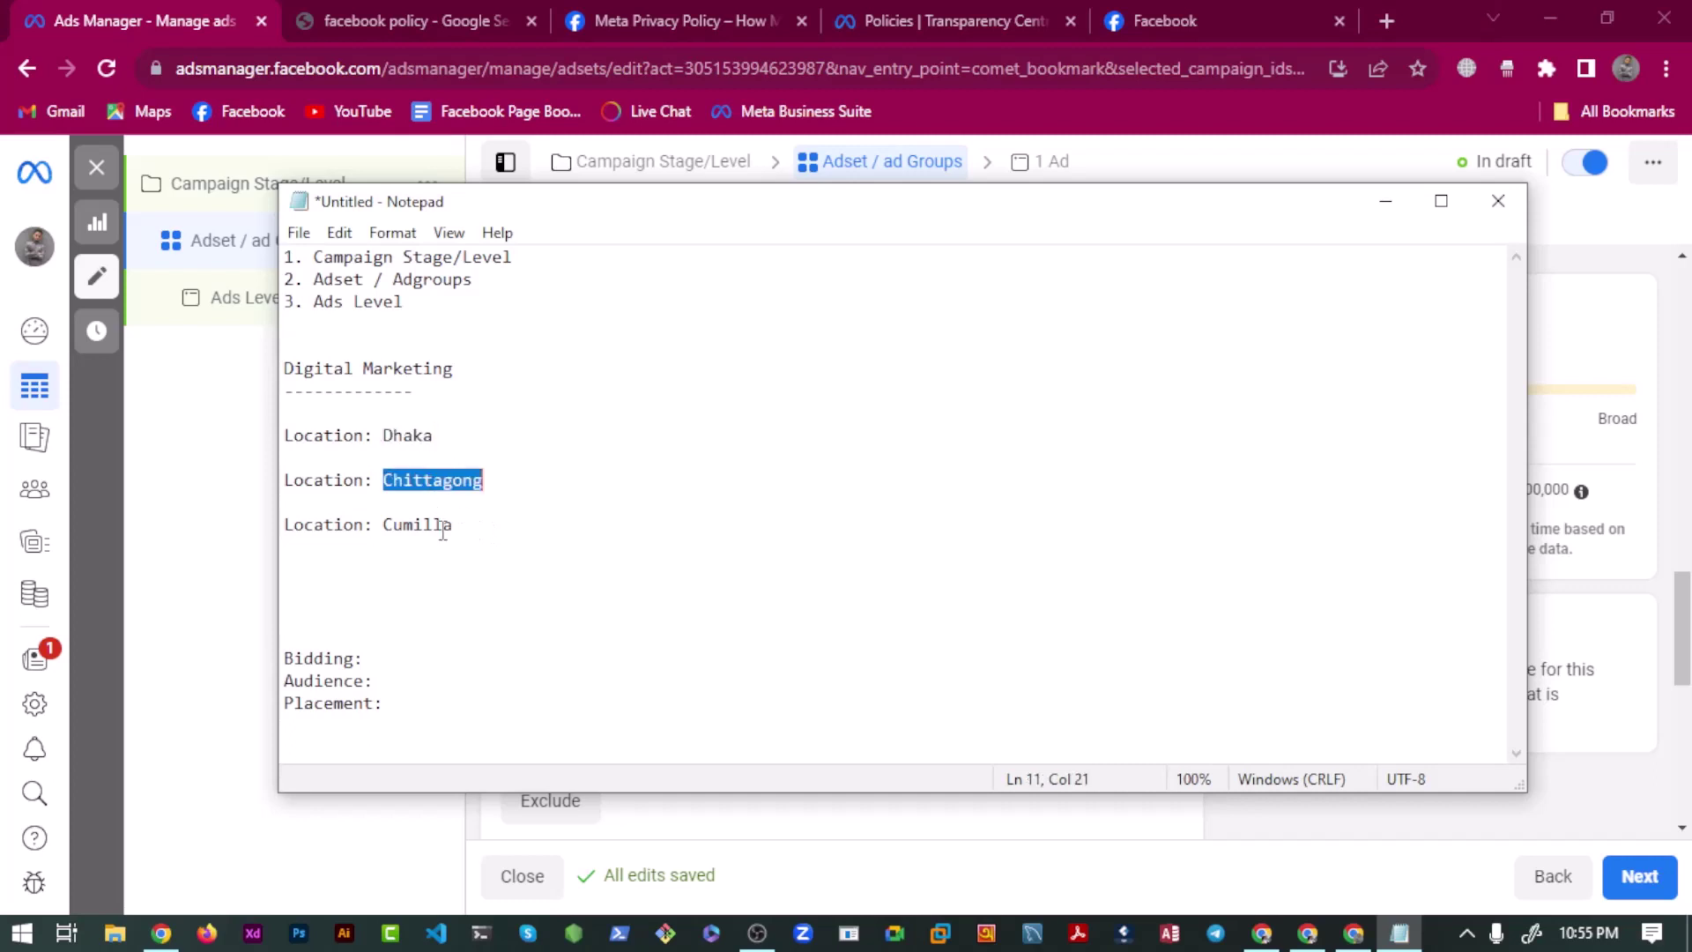
{"action": "double_click", "coordinate": [411, 526]}
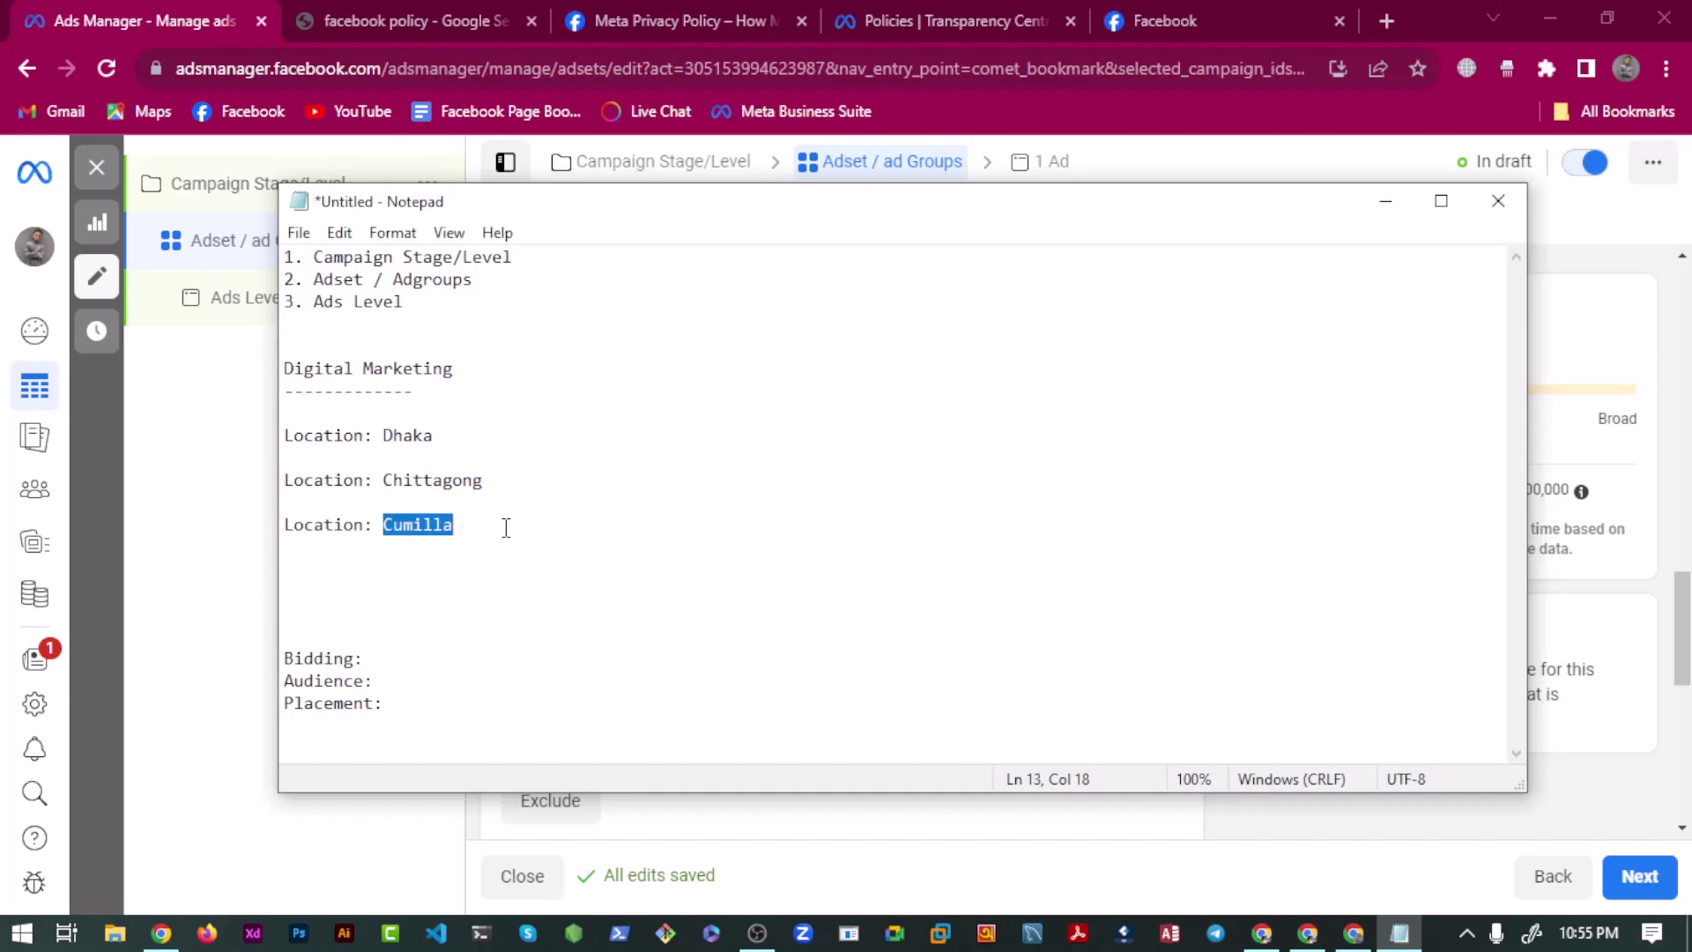
Replace the "Digital Marketing" heading with "Travel".
{"action": "left_click_drag", "start_coordinate": [456, 367], "coordinate": [125, 364]}
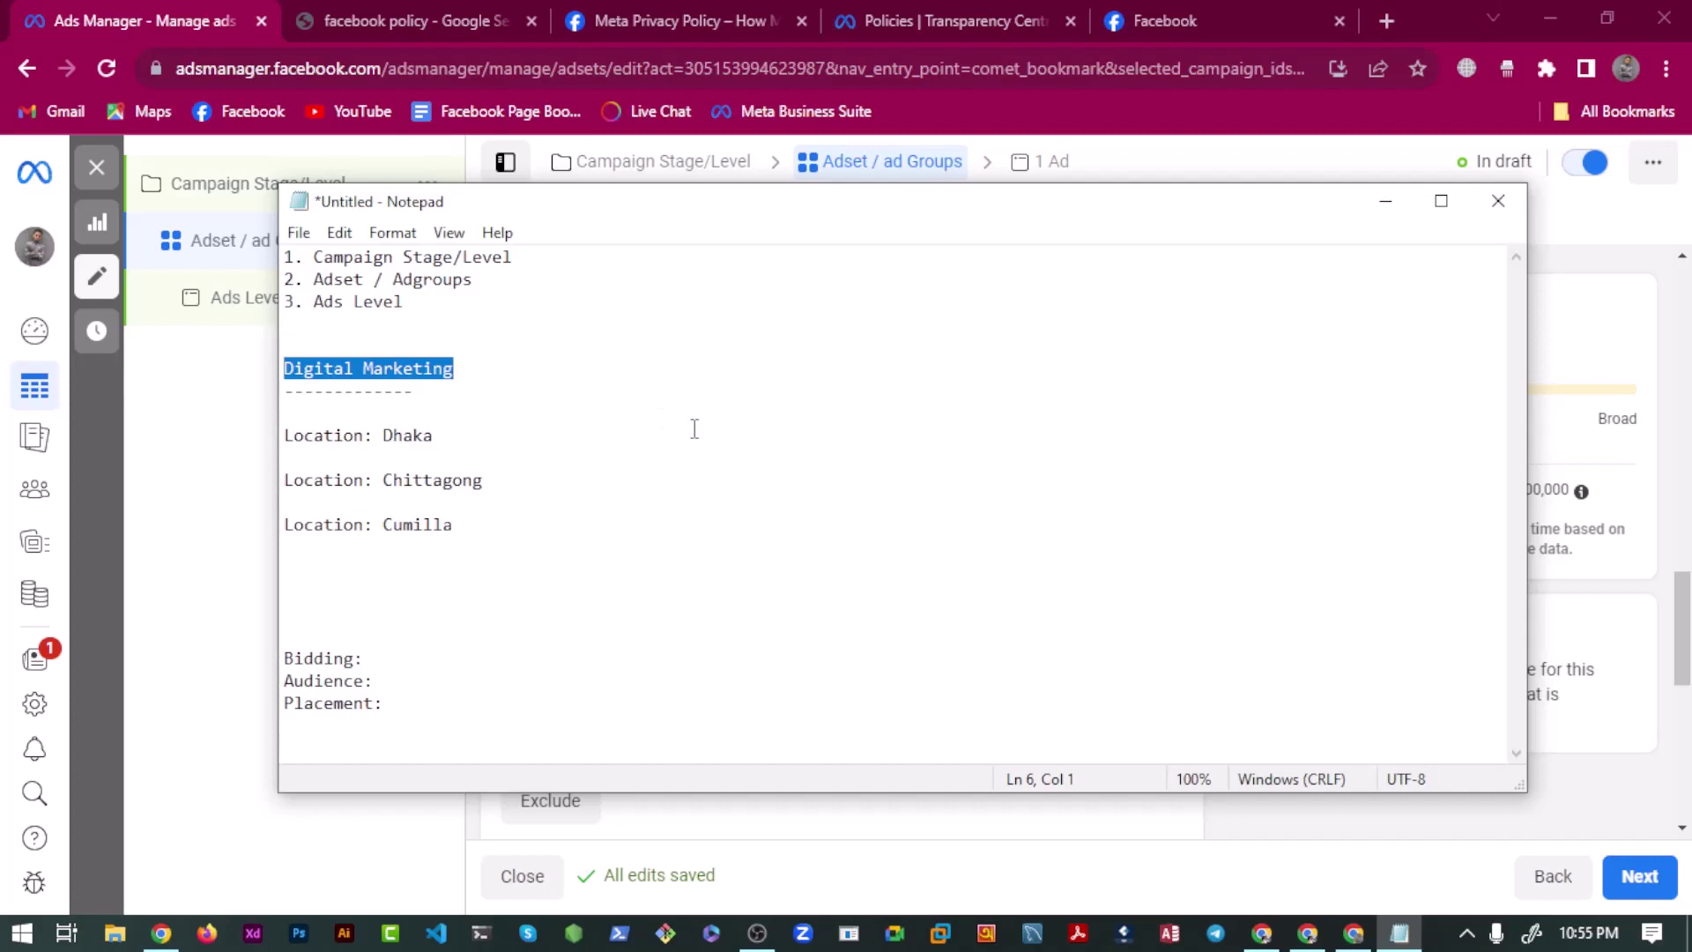
{"action": "key", "text": "BackSpace"}
{"action": "type", "text": "Travel"}
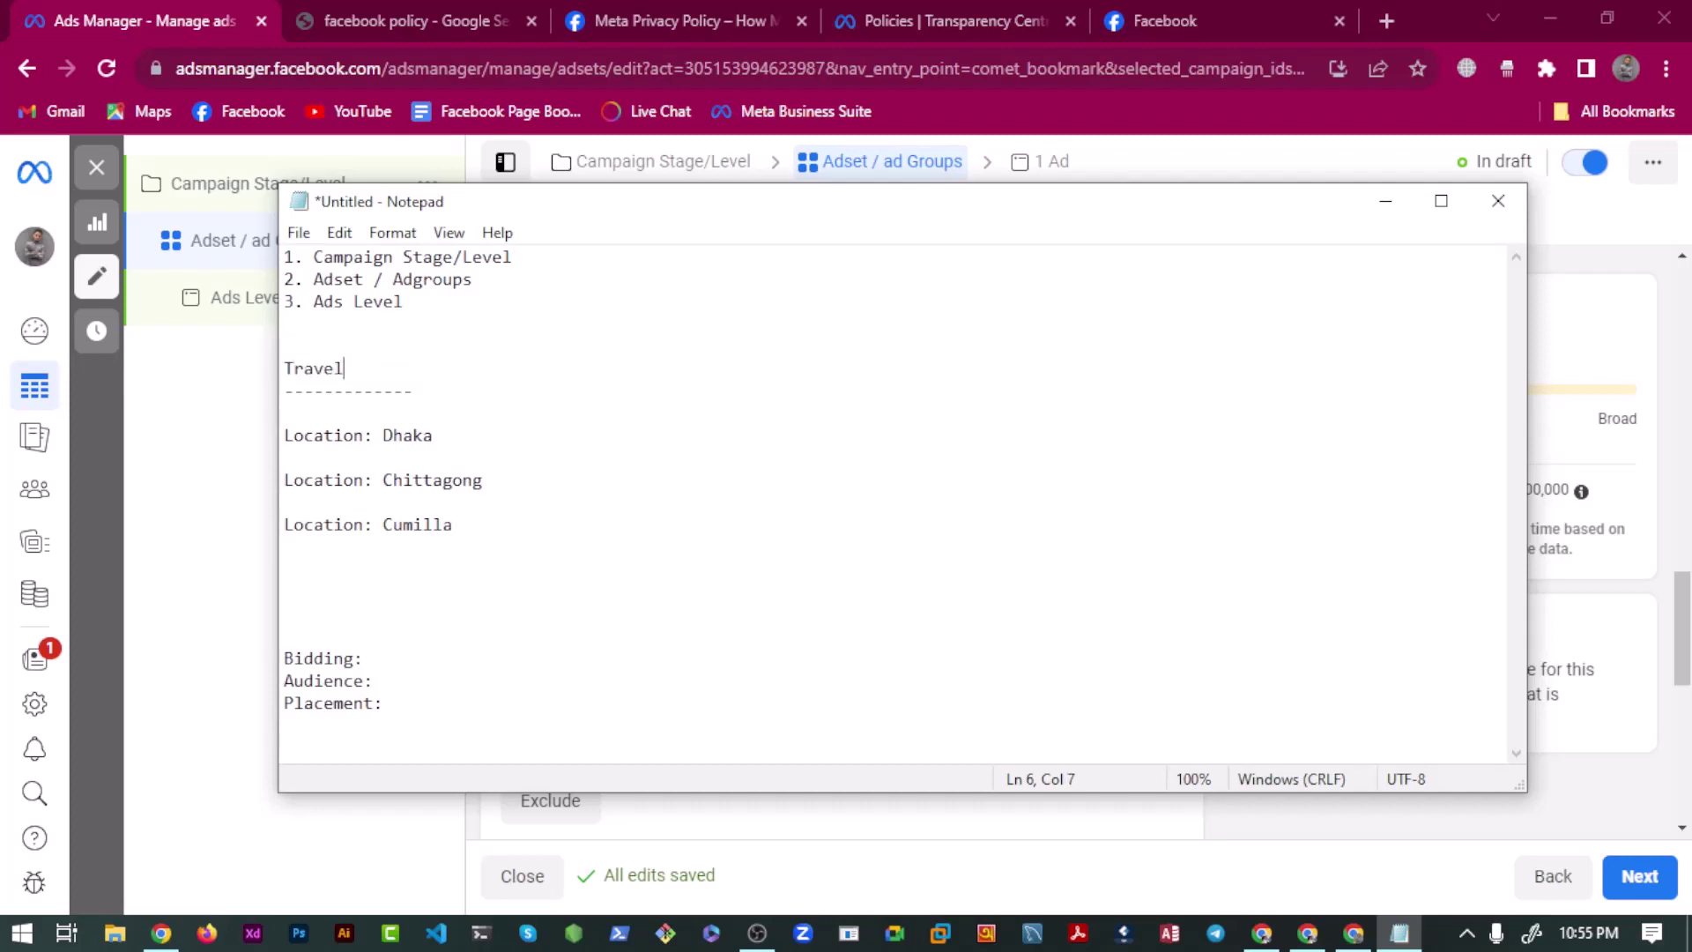
Change the heading above the dashed line to "Baby Blanket".
{"action": "double_click", "coordinate": [339, 365]}
{"action": "type", "text": "Baby Blanket"}
{"action": "key", "text": "Left"}
{"action": "key", "text": "Left"}
{"action": "key", "text": "Left"}
{"action": "key", "text": "Left"}
{"action": "key", "text": "Left"}
{"action": "key", "text": "Left"}
{"action": "key", "text": "Left"}
{"action": "key", "text": "BackSpace"}
{"action": "key", "text": "Right"}
{"action": "type", "text": "y"}
{"action": "key", "text": "Right"}
{"action": "key", "text": "Right"}
{"action": "key", "text": "Right"}
{"action": "key", "text": "Right"}
{"action": "key", "text": "Right"}
{"action": "key", "text": "Right"}
{"action": "key", "text": "Right"}
{"action": "key", "text": "Right"}
{"action": "key", "text": "Right"}
{"action": "key", "text": "Left"}
{"action": "key", "text": "Down"}
{"action": "key", "text": "Down"}
{"action": "key", "text": "Down"}
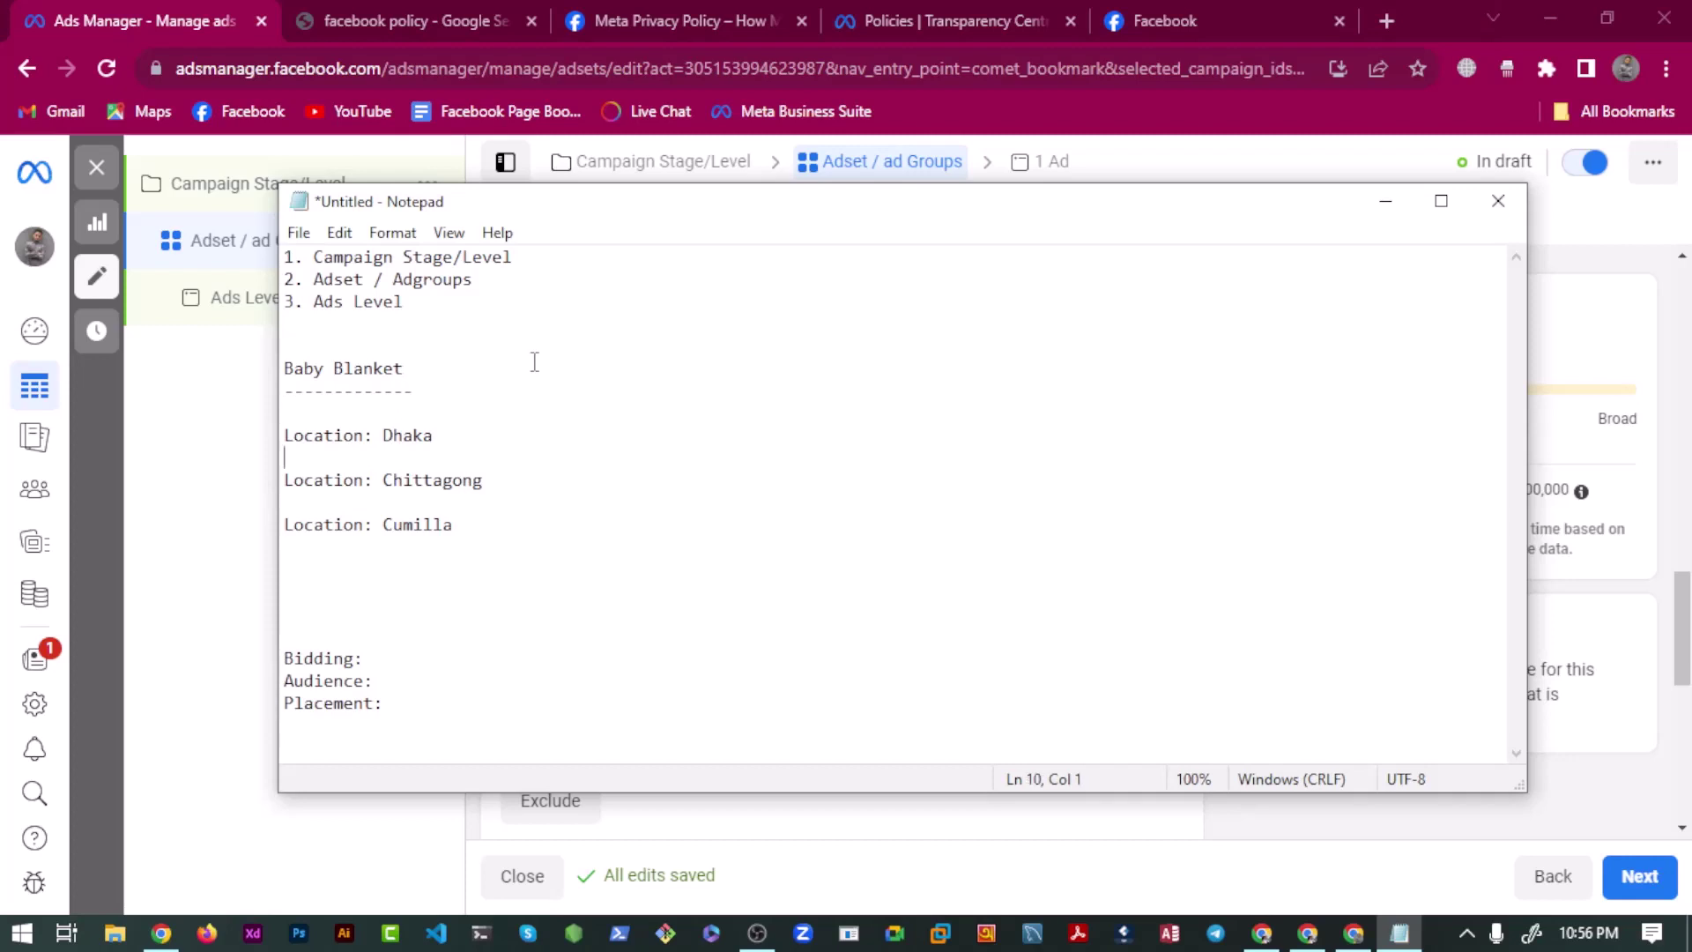
{"action": "key", "text": "Right"}
{"action": "key", "text": "Right"}
{"action": "key", "text": "Right"}
{"action": "key", "text": "Right"}
{"action": "key", "text": "Right"}
{"action": "key", "text": "Right"}
{"action": "key", "text": "Right"}
{"action": "key", "text": "Right"}
{"action": "key", "text": "Right"}
{"action": "key", "text": "Right"}
{"action": "key", "text": "Right"}
{"action": "key", "text": "Right"}
{"action": "key", "text": "Right"}
{"action": "key", "text": "Right"}
{"action": "key", "text": "Down"}
{"action": "key", "text": "Down"}
{"action": "key", "text": "Right"}
{"action": "key", "text": "Right"}
{"action": "key", "text": "Right"}
{"action": "key", "text": "Right"}
{"action": "key", "text": "Right"}
{"action": "key", "text": "Right"}
{"action": "key", "text": "Right"}
{"action": "key", "text": "Right"}
{"action": "key", "text": "Right"}
{"action": "key", "text": "Right"}
{"action": "key", "text": "Right"}
{"action": "key", "text": "Right"}
{"action": "key", "text": "Right"}
{"action": "key", "text": "Right"}
{"action": "key", "text": "Right"}
{"action": "key", "text": "Right"}
{"action": "key", "text": "Right"}
{"action": "key", "text": "Right"}
{"action": "key", "text": "Right"}
{"action": "key", "text": "Up"}
{"action": "key", "text": "Up"}
{"action": "key", "text": "Right"}
{"action": "key", "text": "Right"}
{"action": "key", "text": "Right"}
{"action": "key", "text": "Right"}
{"action": "key", "text": "Right"}
{"action": "key", "text": "Right"}
{"action": "key", "text": "Right"}
{"action": "key", "text": "Right"}
{"action": "key", "text": "Right"}
{"action": "key", "text": "Right"}
{"action": "key", "text": "Right"}
{"action": "key", "text": "Right"}
{"action": "key", "text": "Right"}
{"action": "key", "text": "Right"}
{"action": "left_click", "coordinate": [452, 436]}
{"action": "type", "text": ","}
{"action": "key", "text": "BackSpace"}
Switch to Ads Manager and replace the ad set's audience location with the city Dhaka, Dhaka Division, Bangladesh.
{"action": "key", "text": "alt+Tab"}
{"action": "scroll", "coordinate": [729, 517], "scroll_direction": "down", "scroll_amount": 3}
{"action": "scroll", "coordinate": [585, 494], "scroll_direction": "up", "scroll_amount": 4}
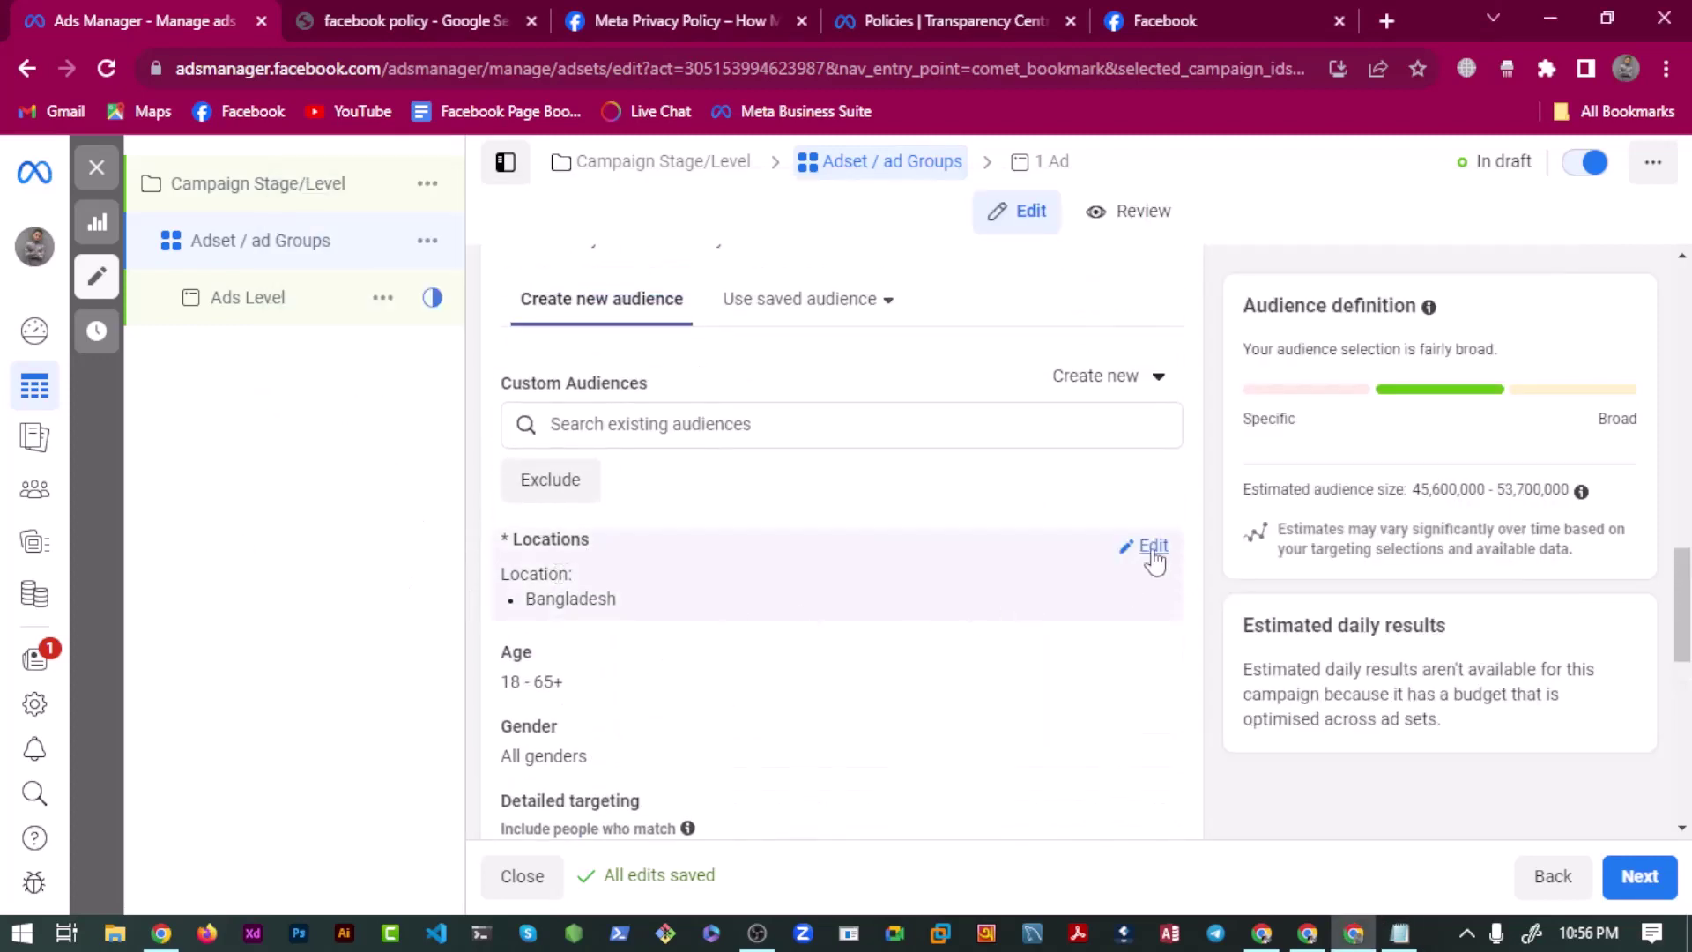
{"action": "left_click", "coordinate": [1151, 548]}
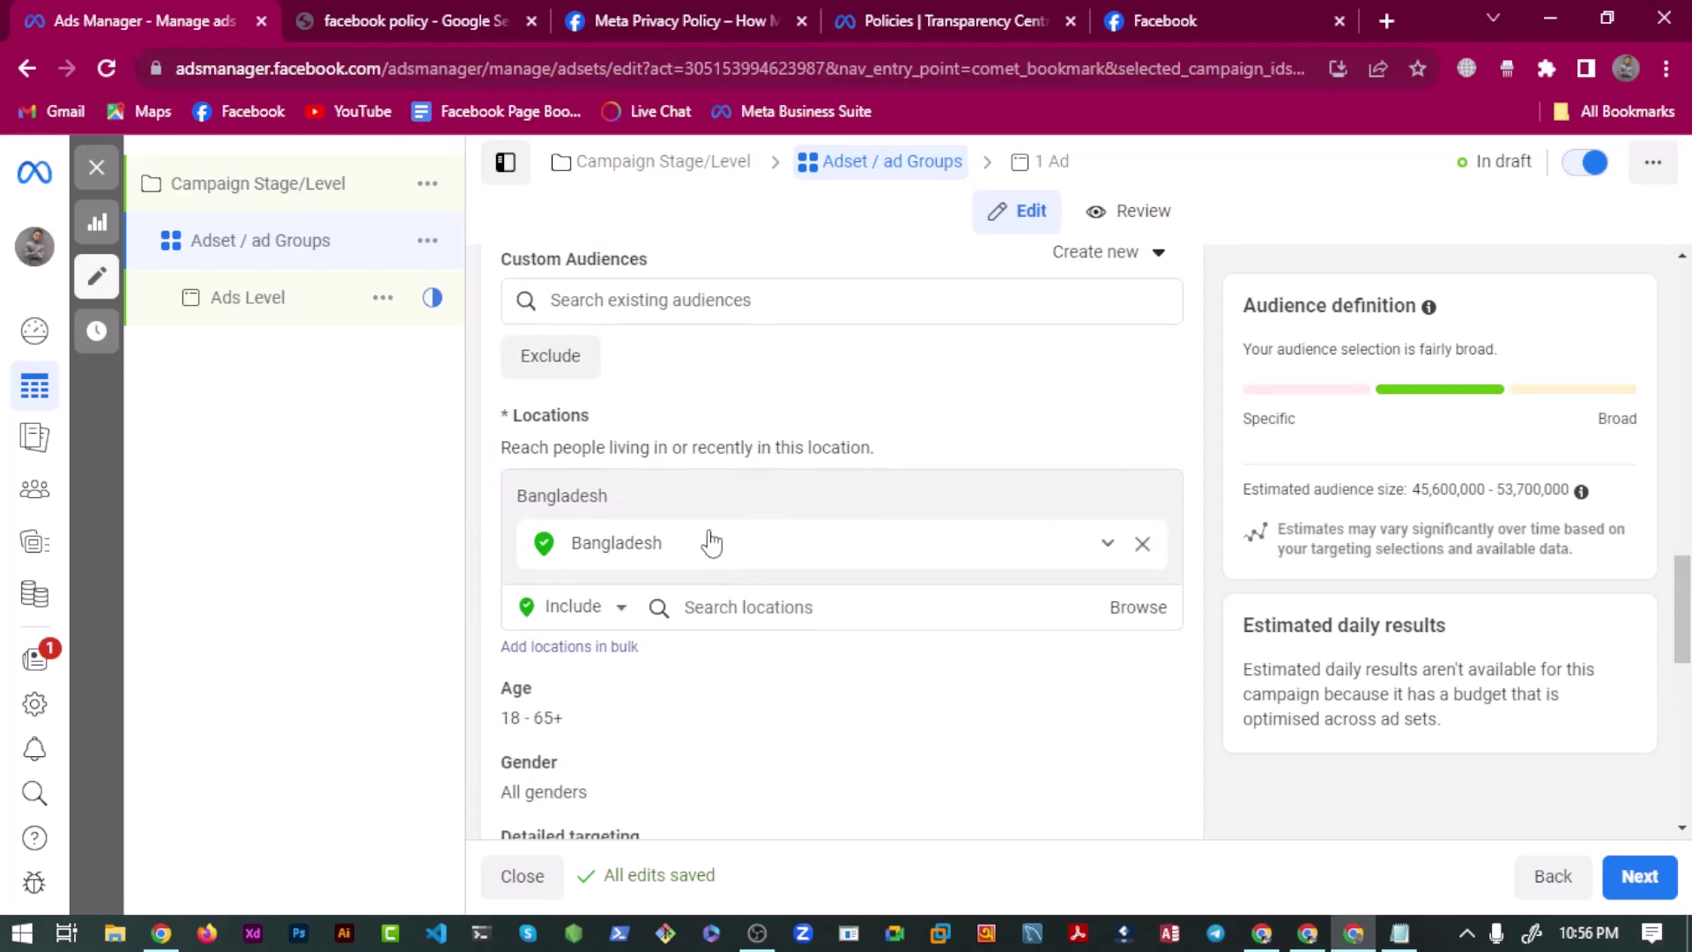
{"action": "left_click", "coordinate": [743, 607]}
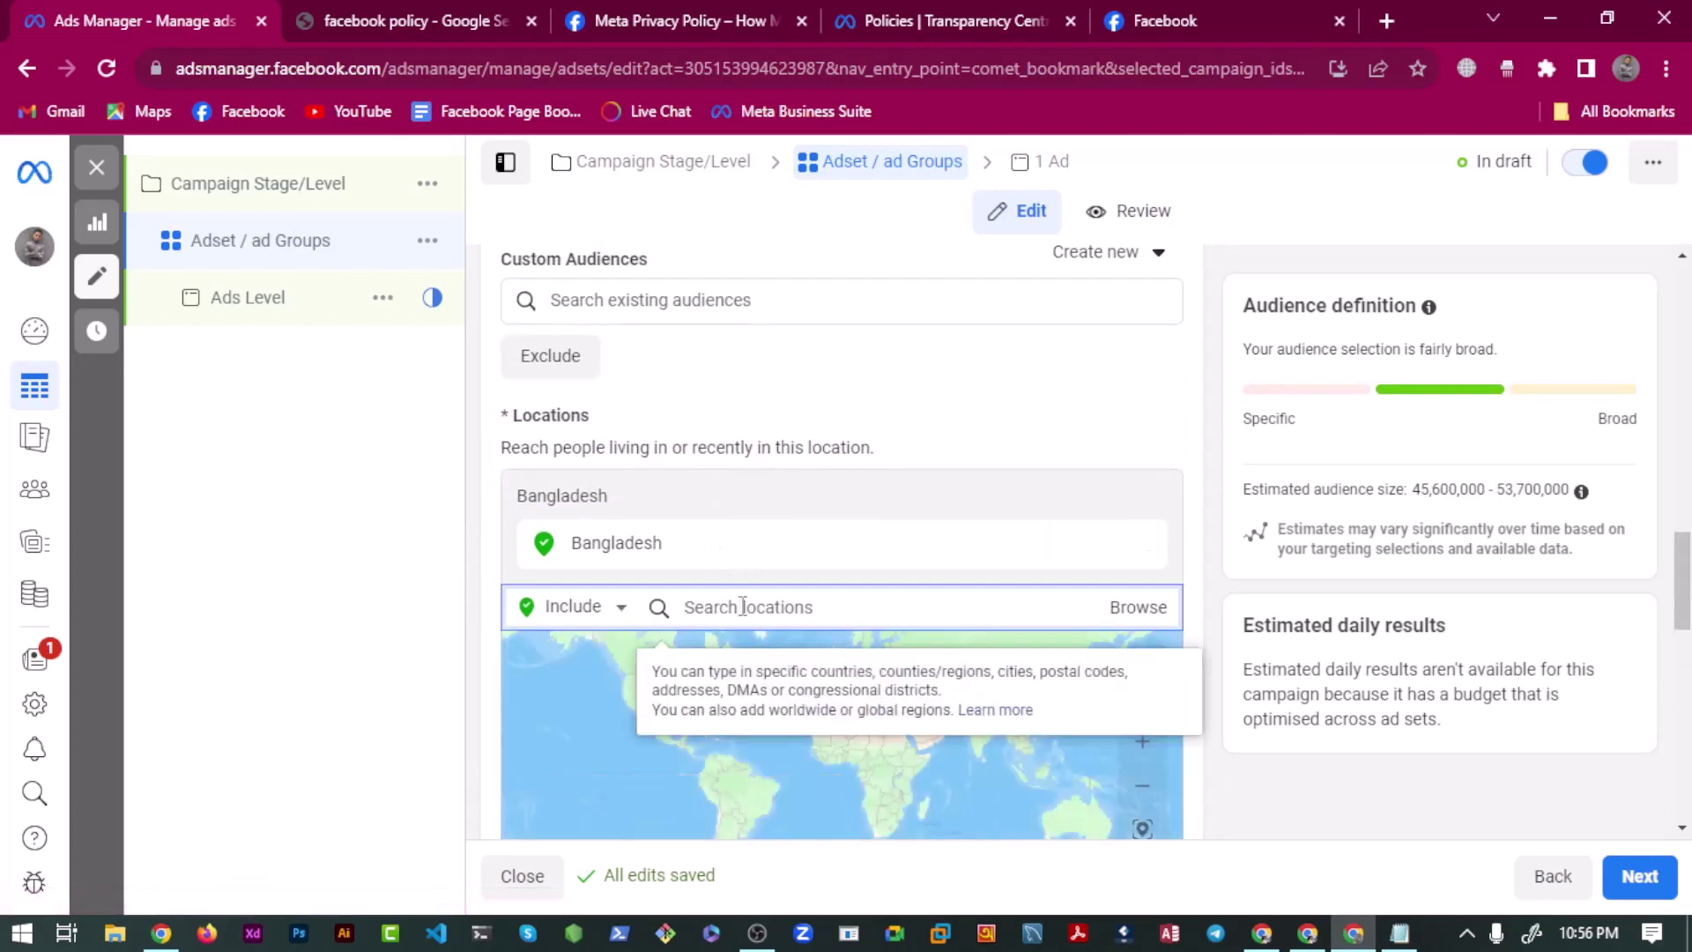
{"action": "type", "text": "dhaka"}
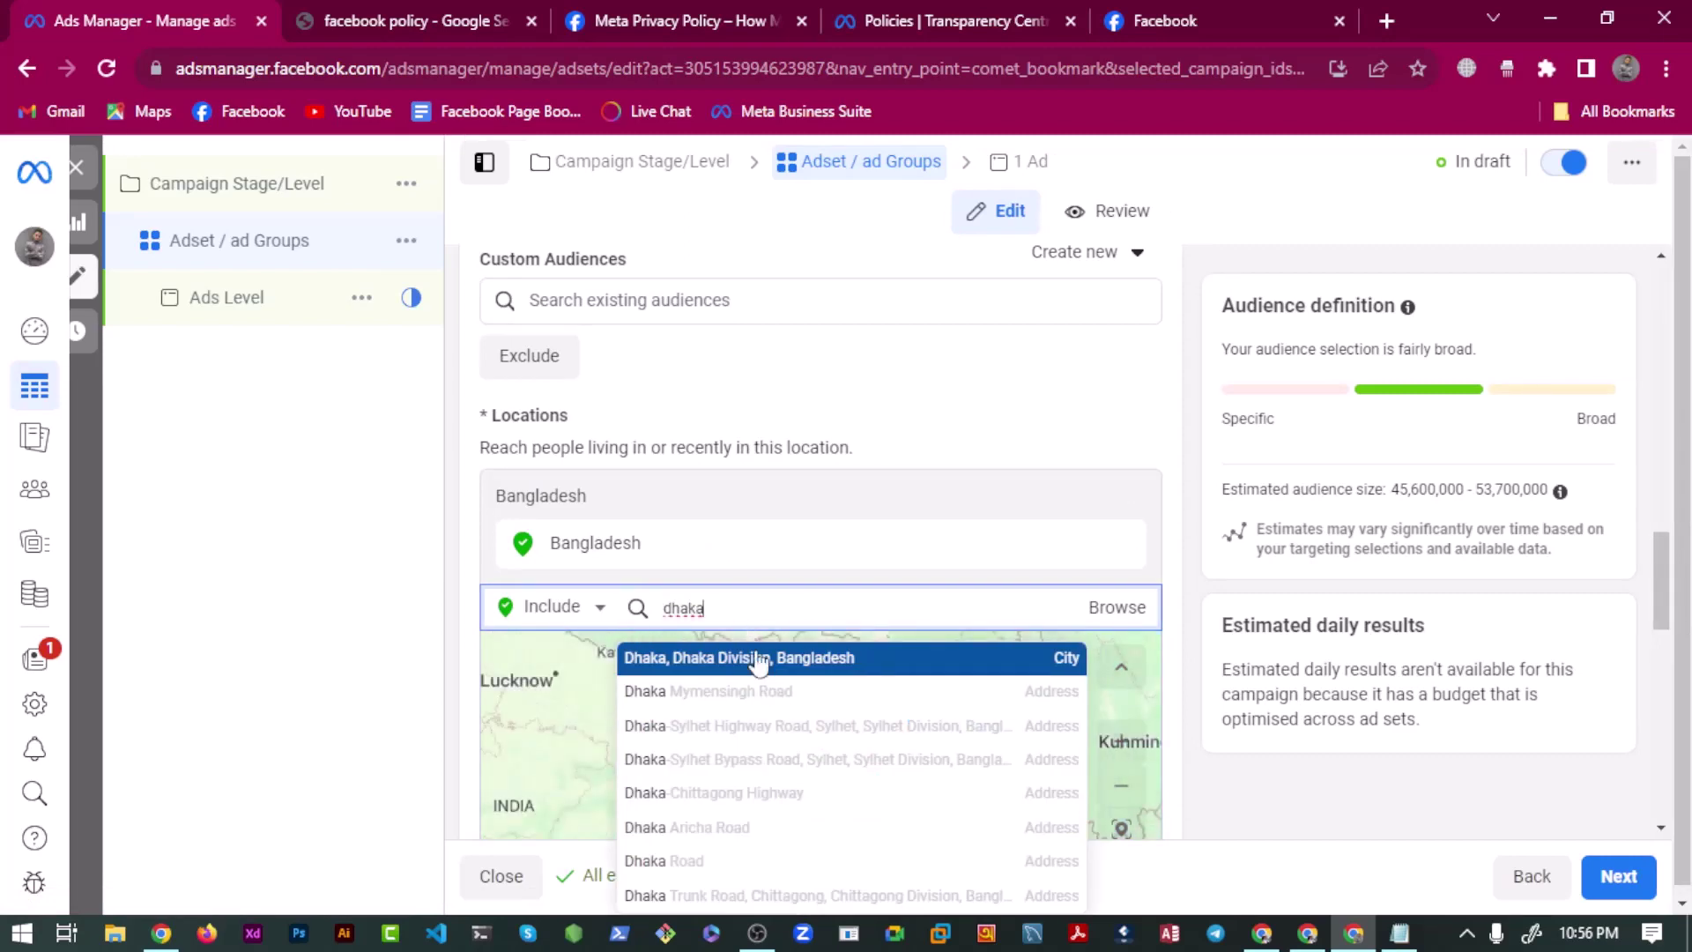
{"action": "left_click", "coordinate": [758, 661]}
Examine the targeted Dhaka area on the map and the Include and Exclude options for locations.
{"action": "scroll", "coordinate": [766, 427], "scroll_direction": "down", "scroll_amount": 3}
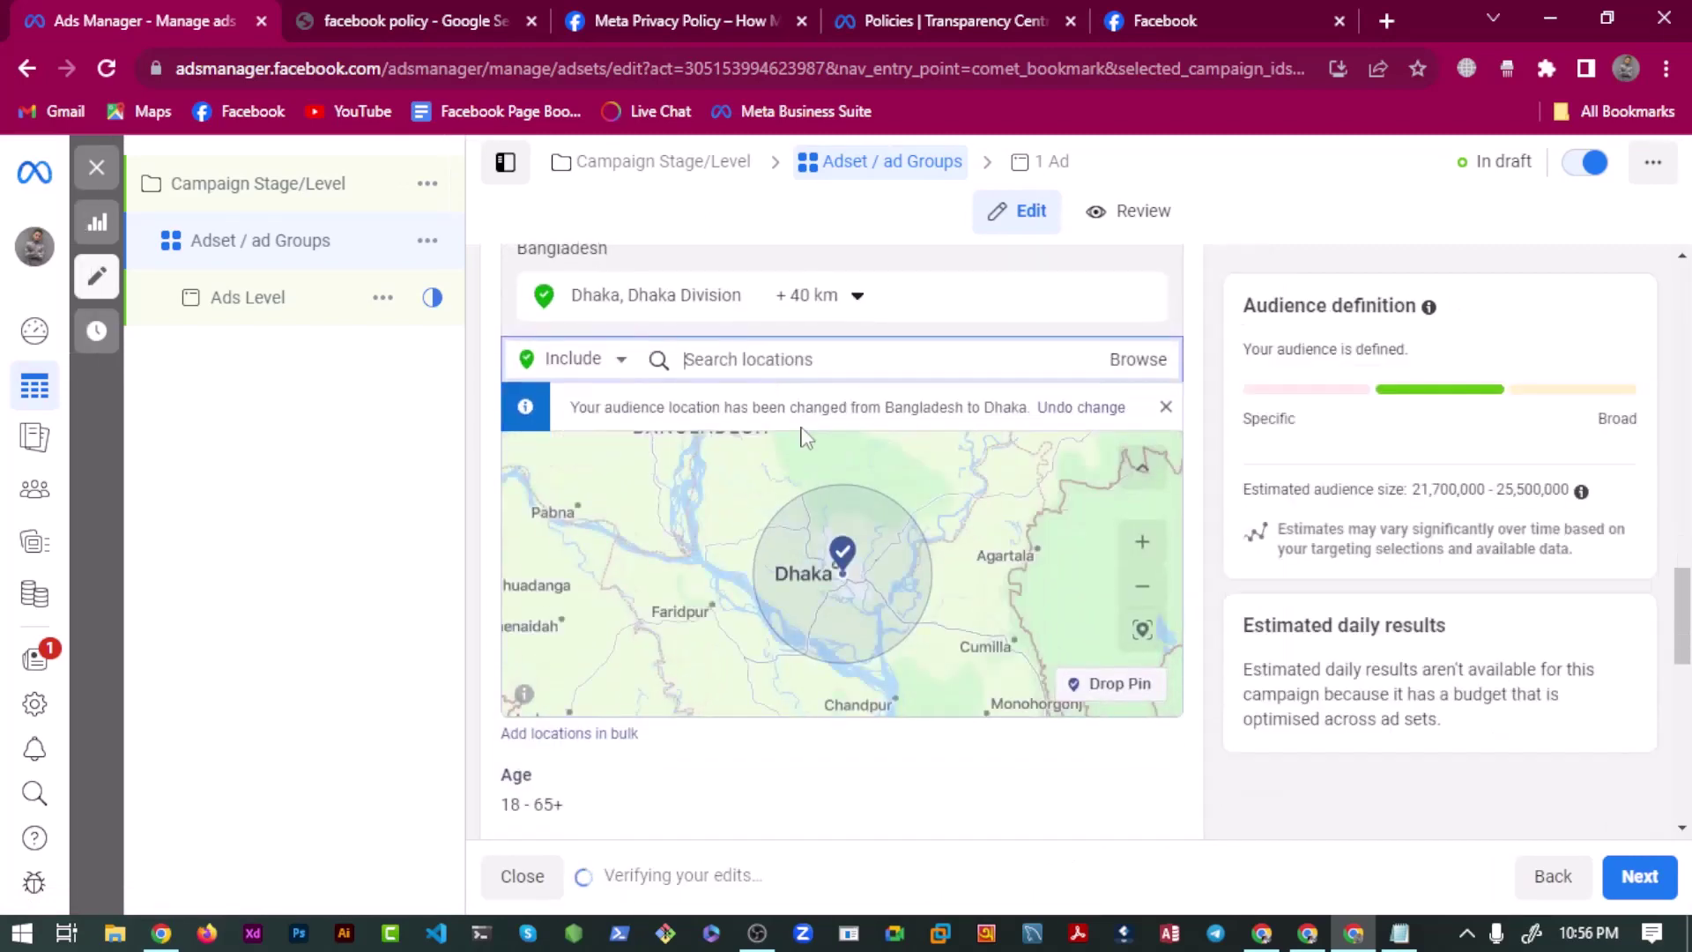
{"action": "scroll", "coordinate": [793, 608], "scroll_direction": "up", "scroll_amount": 3}
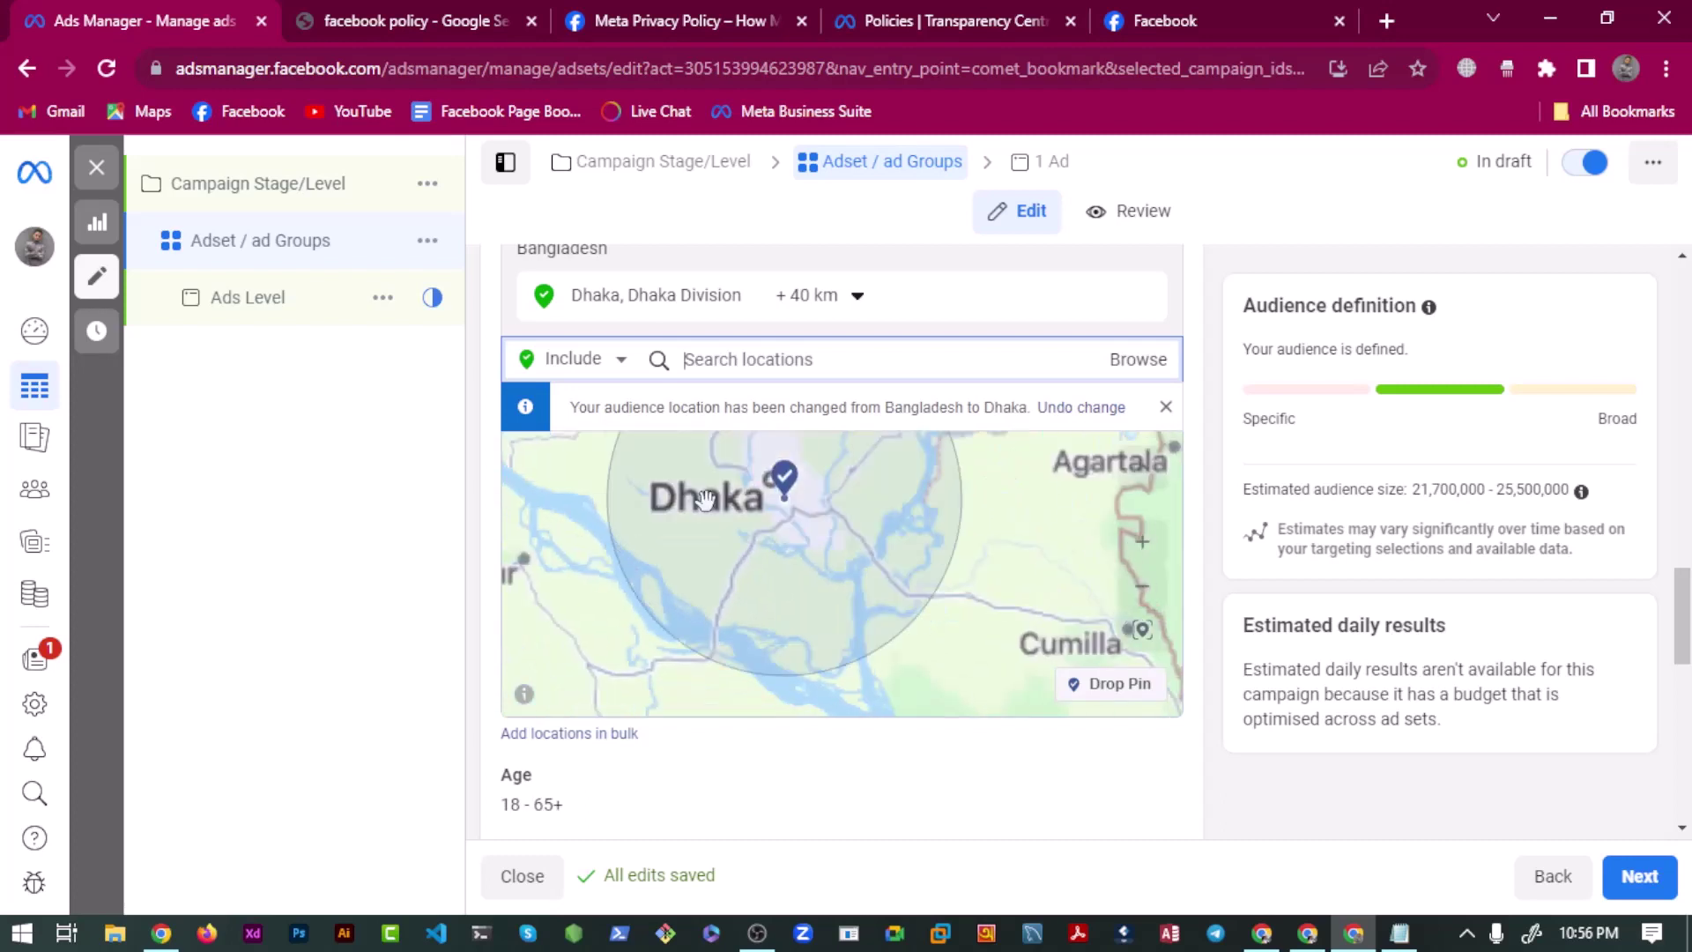
{"action": "scroll", "coordinate": [591, 471], "scroll_direction": "up", "scroll_amount": 5}
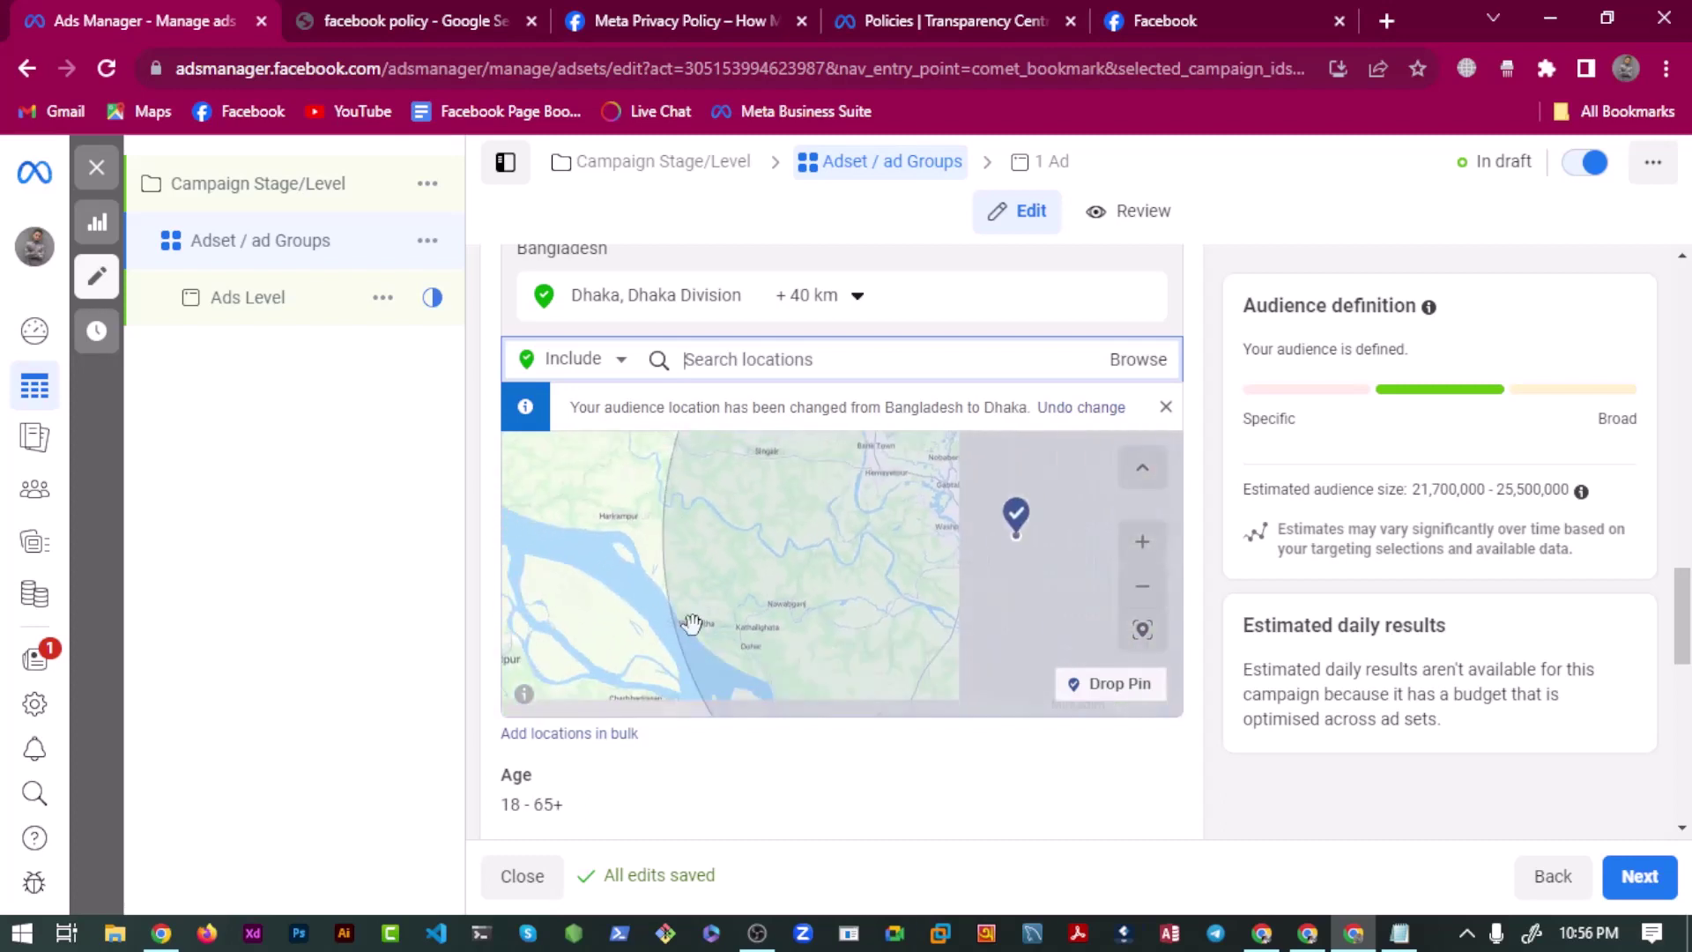
{"action": "scroll", "coordinate": [692, 623], "scroll_direction": "down", "scroll_amount": 5}
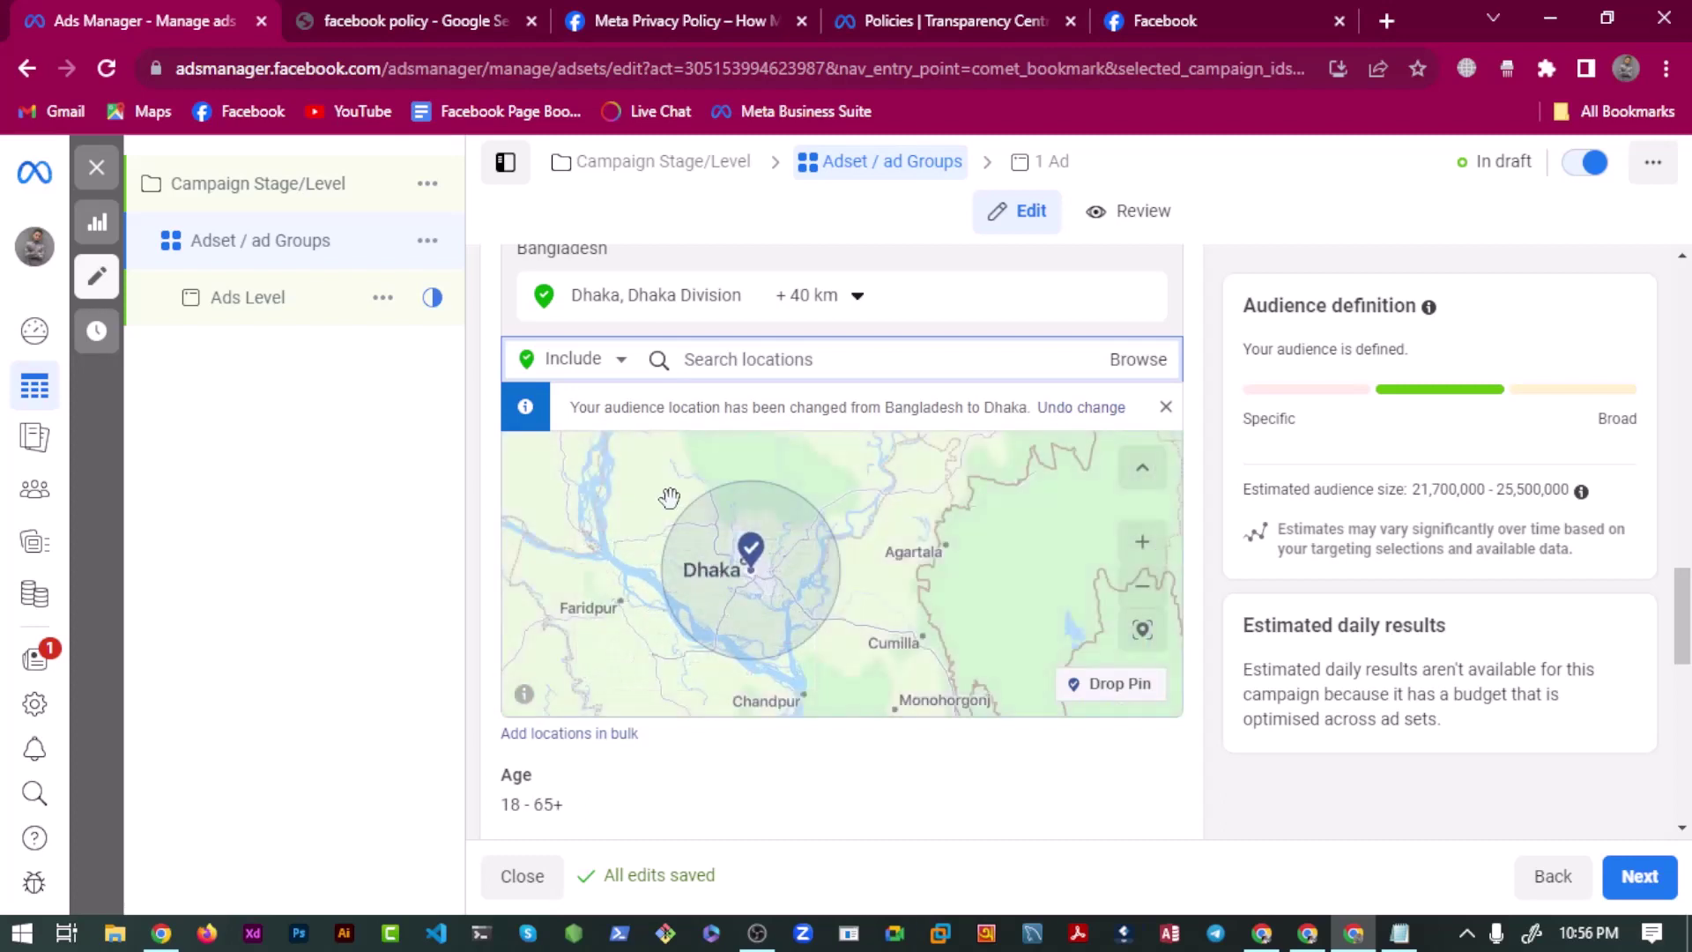
{"action": "left_click", "coordinate": [611, 363]}
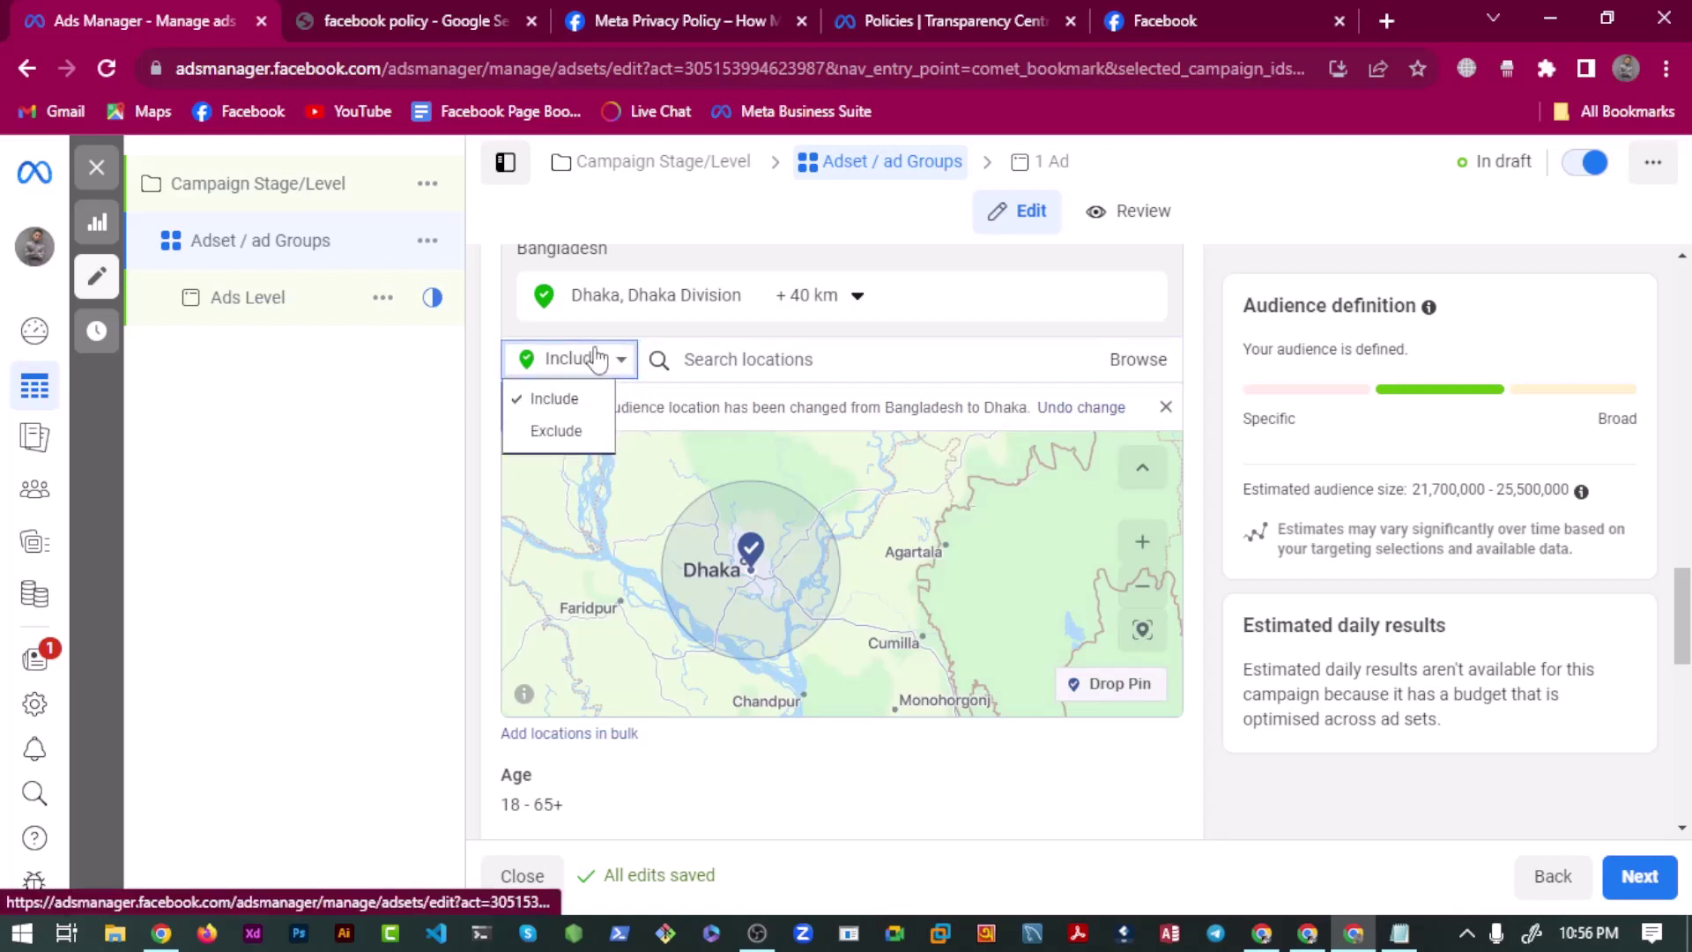
{"action": "left_click", "coordinate": [596, 358]}
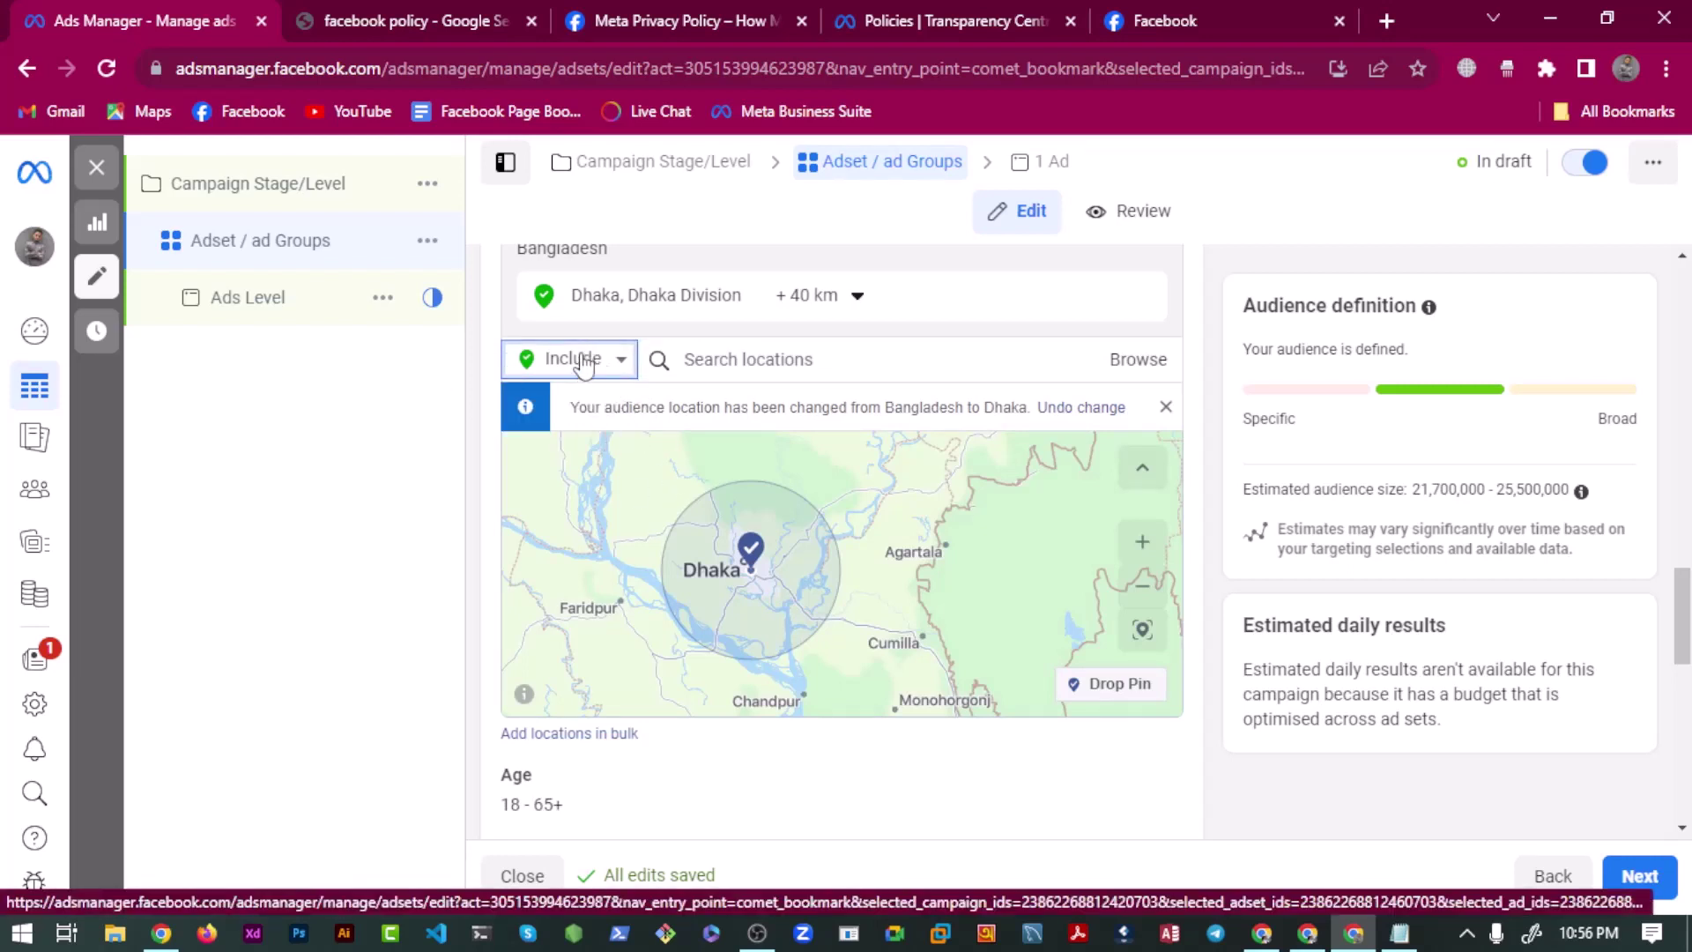
{"action": "left_click", "coordinate": [612, 361]}
{"action": "left_click", "coordinate": [611, 363]}
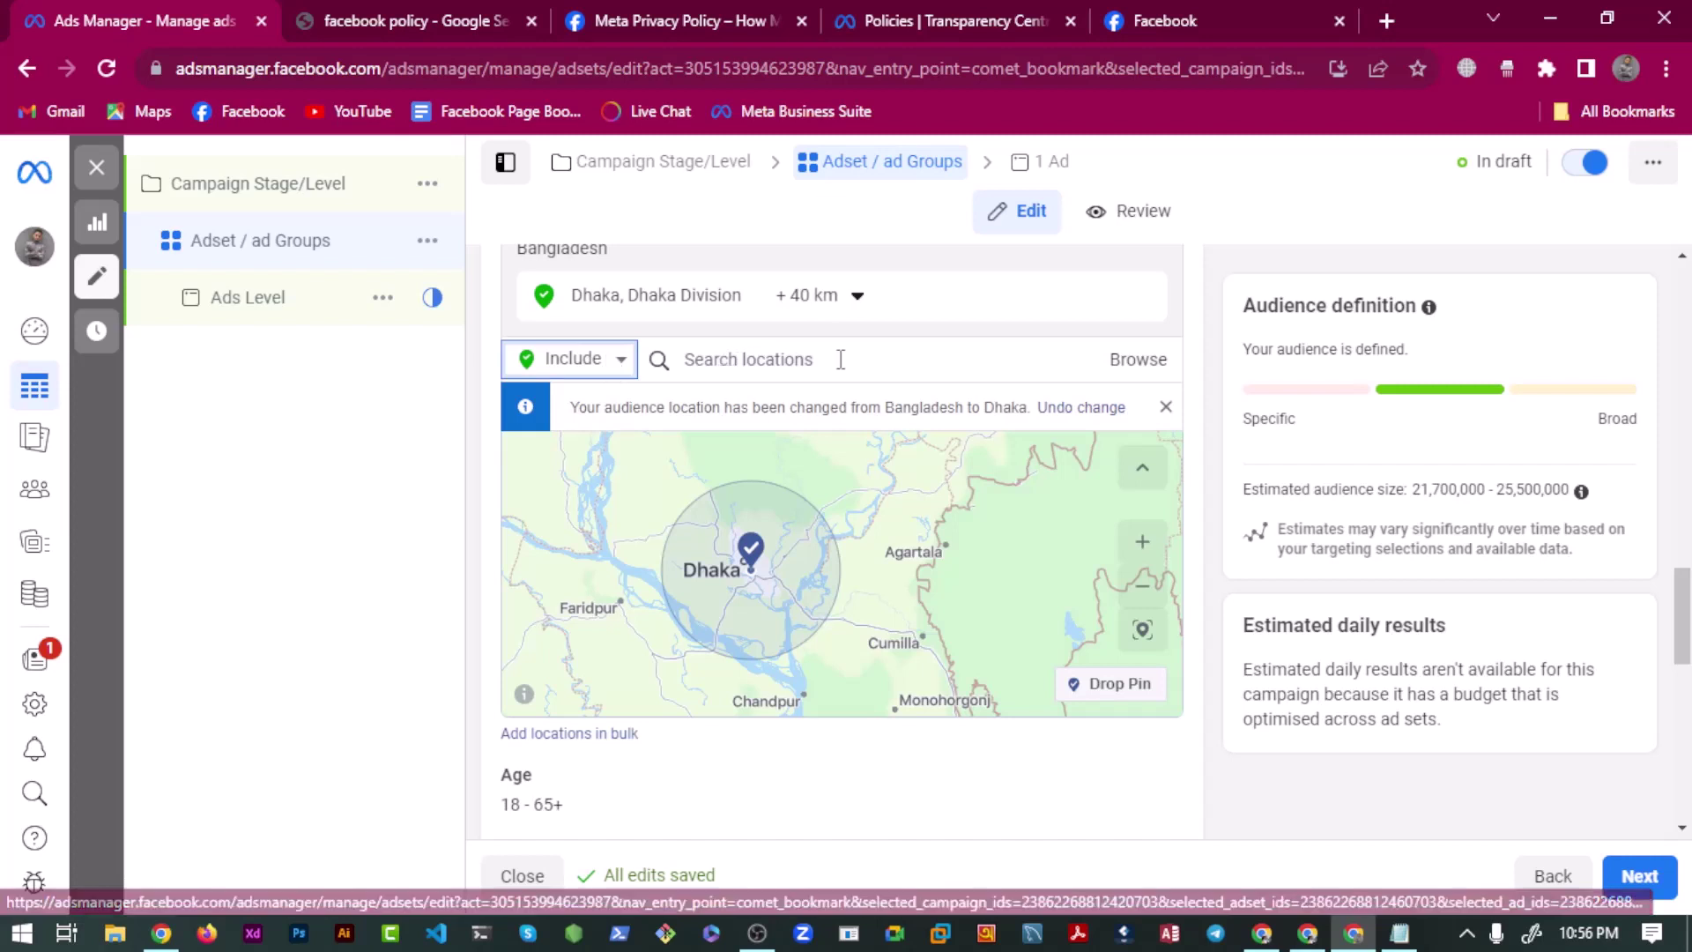
{"action": "left_click", "coordinate": [908, 363]}
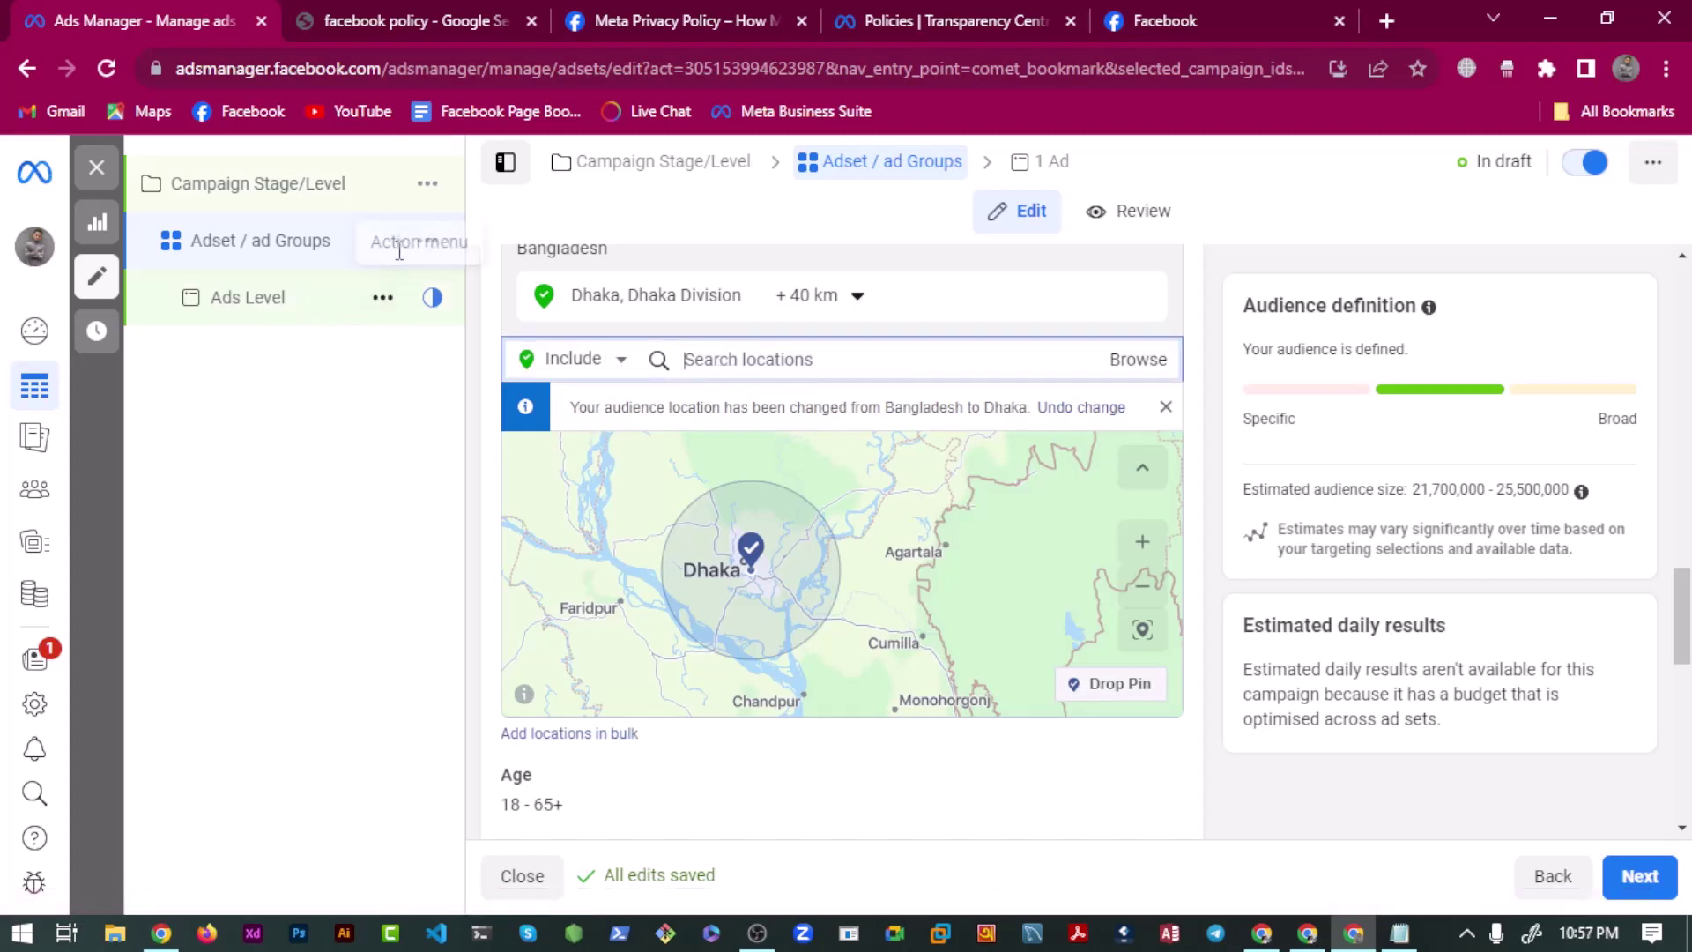
Review the actions available for the Adset / ad Groups ad set, and dismiss the notice about the changed audience location.
{"action": "left_click", "coordinate": [424, 247]}
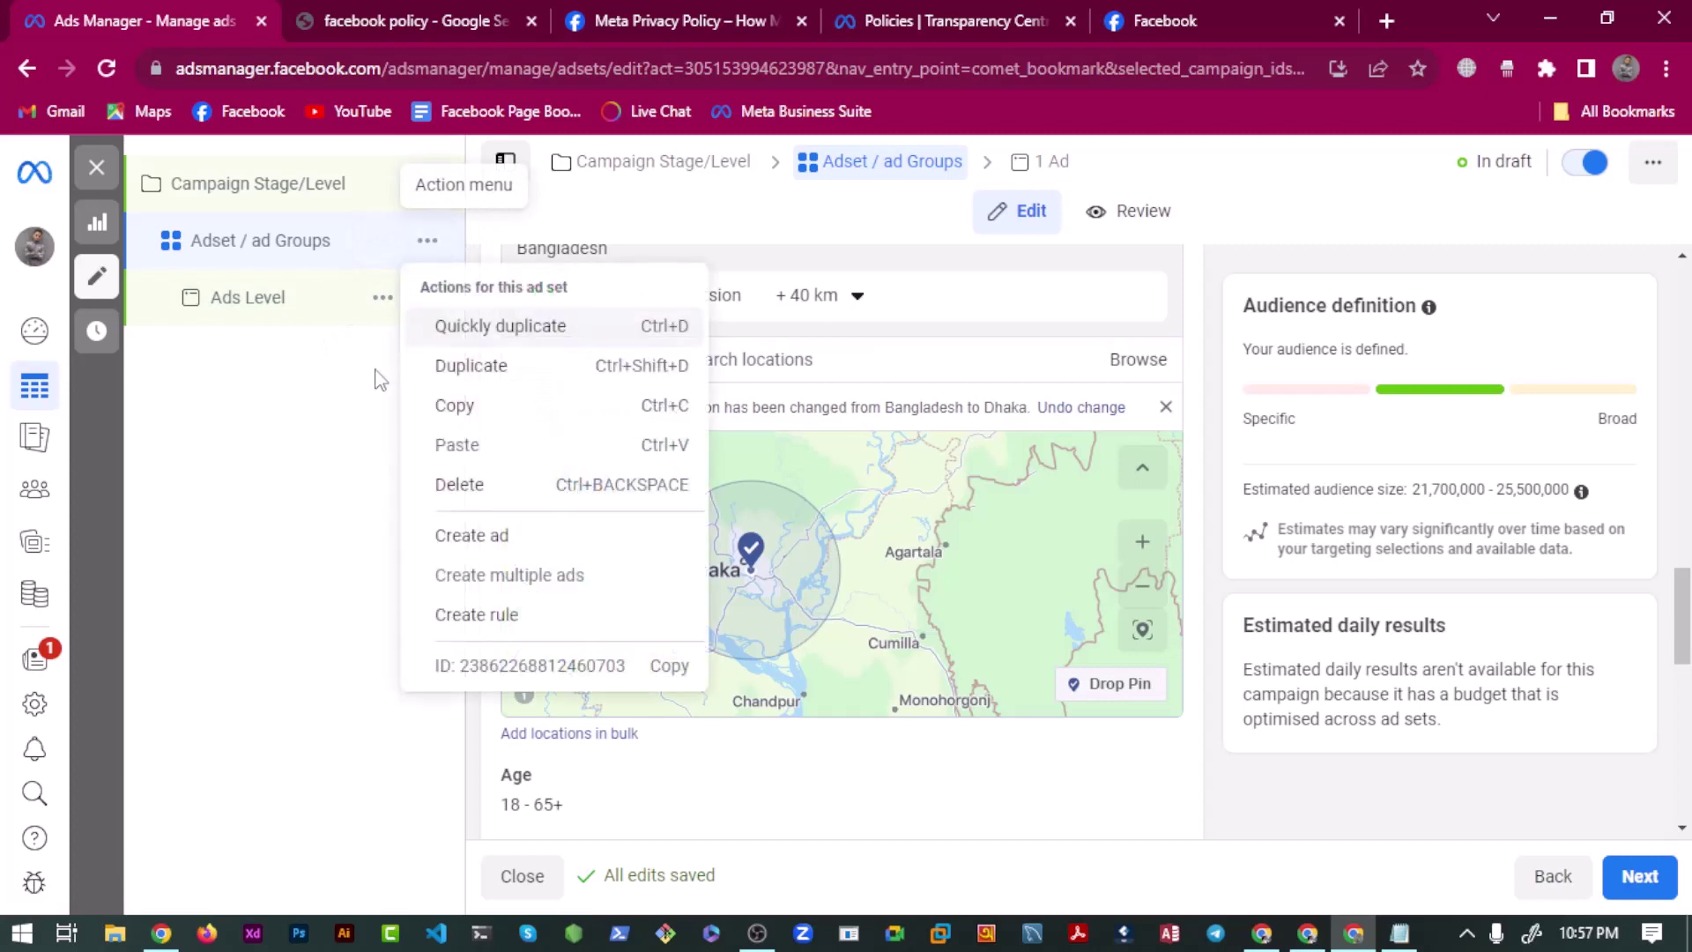
{"action": "left_click", "coordinate": [522, 408]}
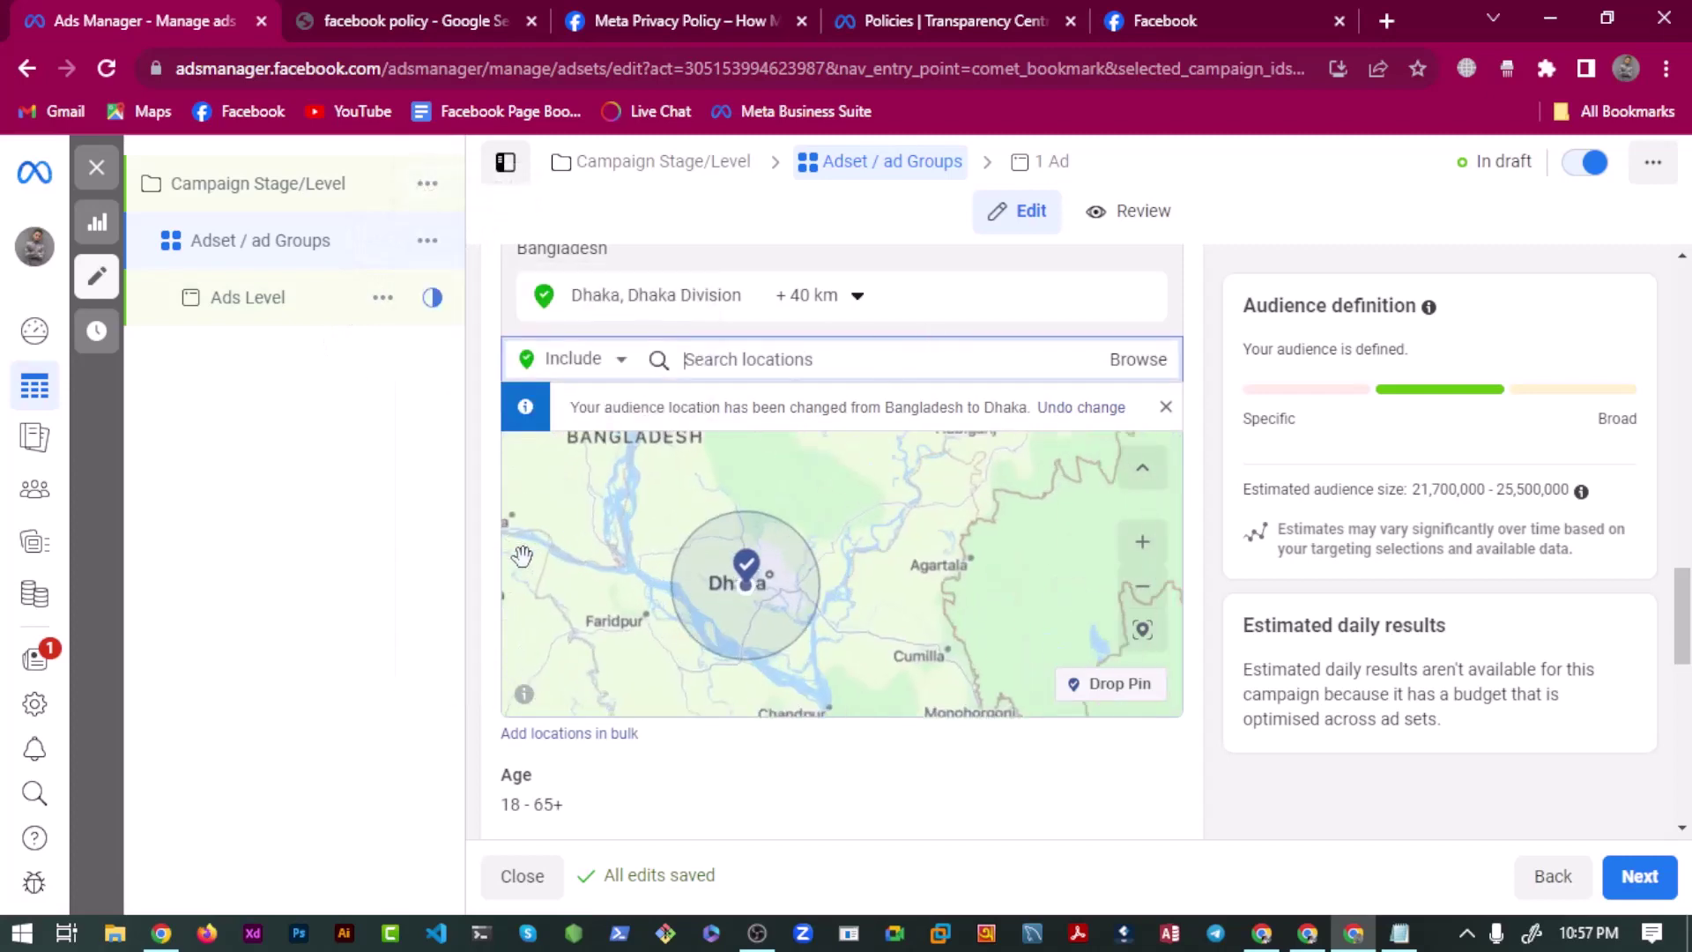
{"action": "scroll", "coordinate": [494, 493], "scroll_direction": "up", "scroll_amount": 3}
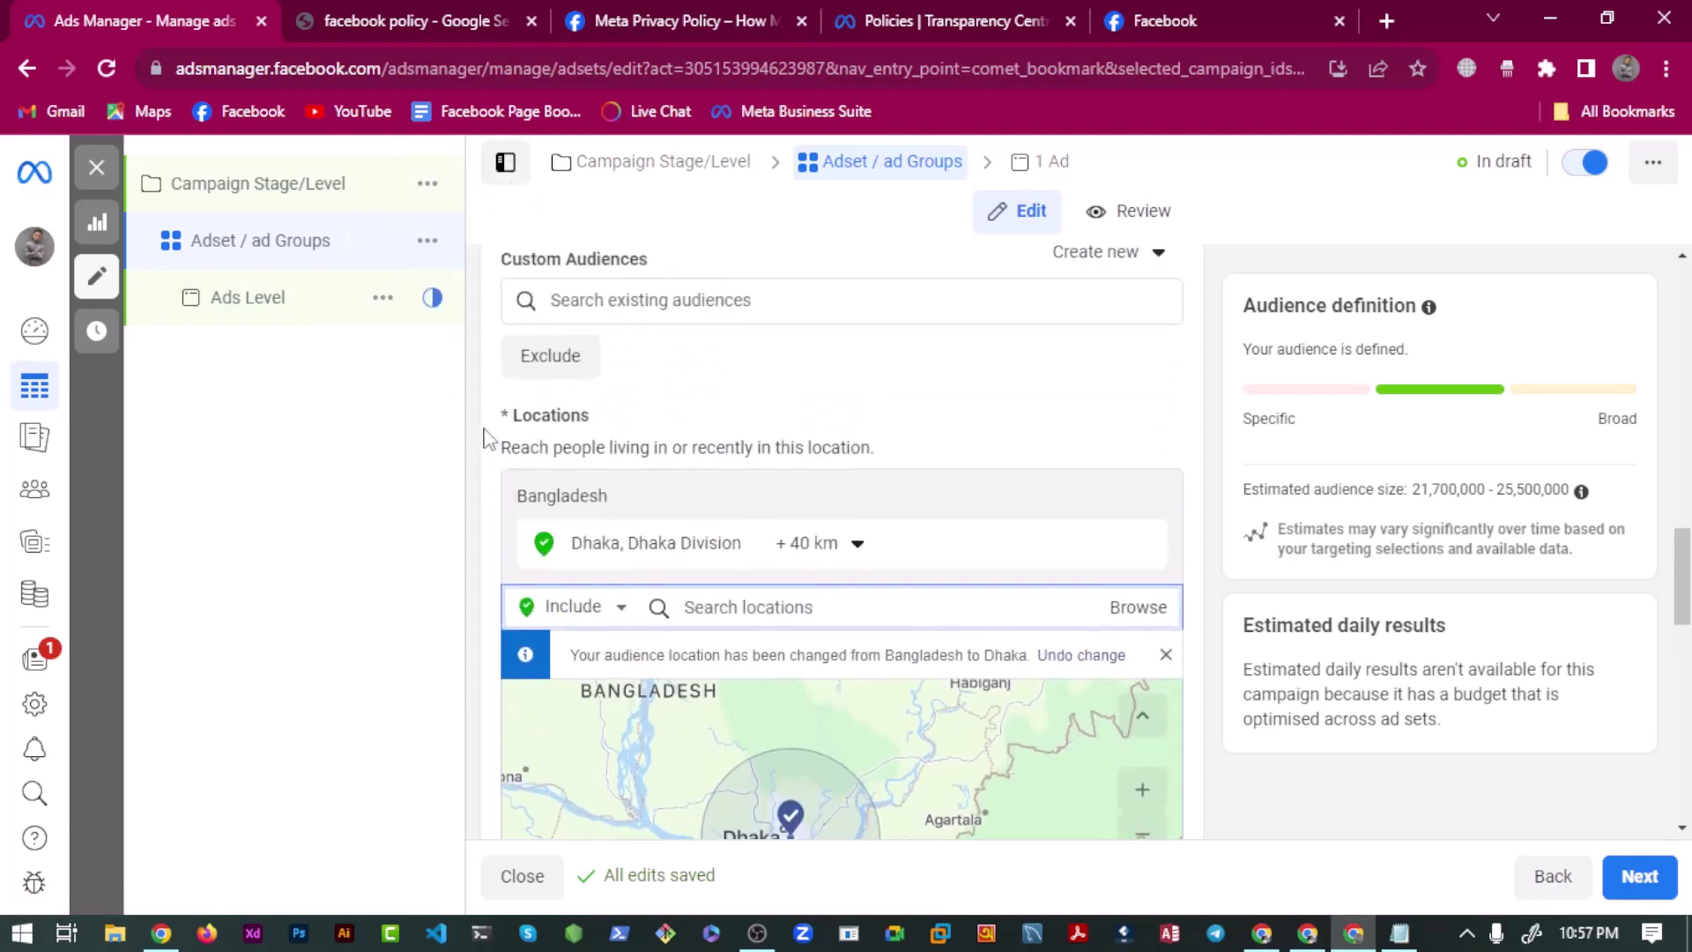
{"action": "left_click", "coordinate": [1166, 653]}
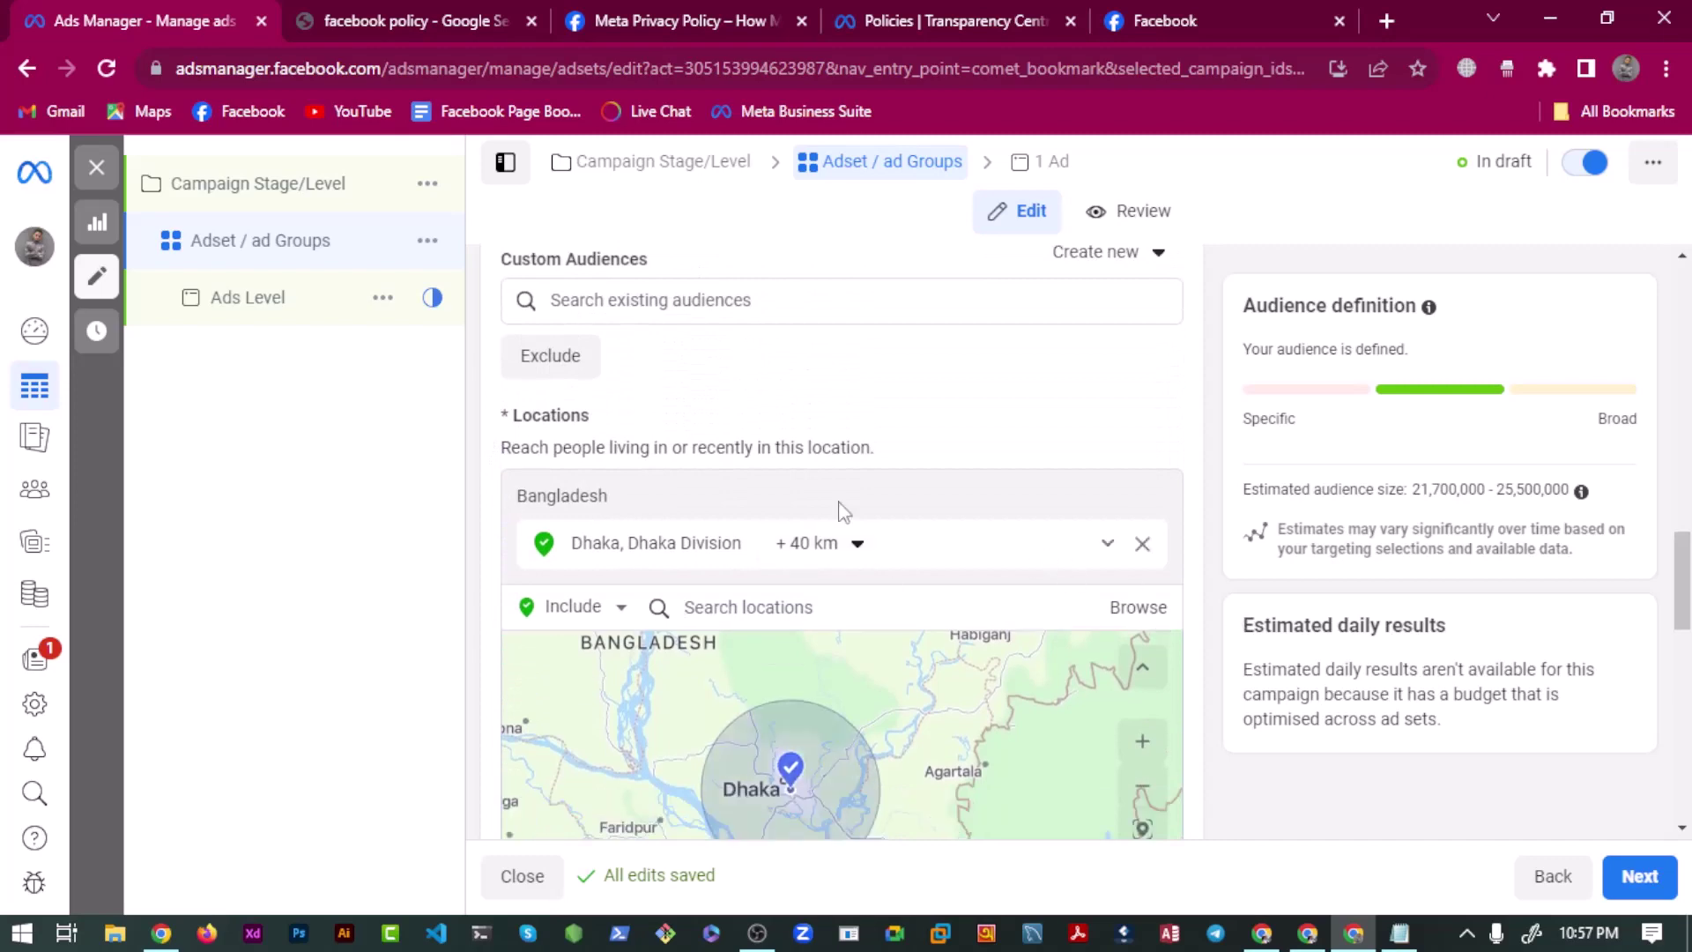
Set the audience age range to a minimum of 13 and a maximum of 17.
{"action": "scroll", "coordinate": [839, 502], "scroll_direction": "down", "scroll_amount": 1}
{"action": "scroll", "coordinate": [484, 472], "scroll_direction": "down", "scroll_amount": 4}
{"action": "scroll", "coordinate": [487, 440], "scroll_direction": "down", "scroll_amount": 1}
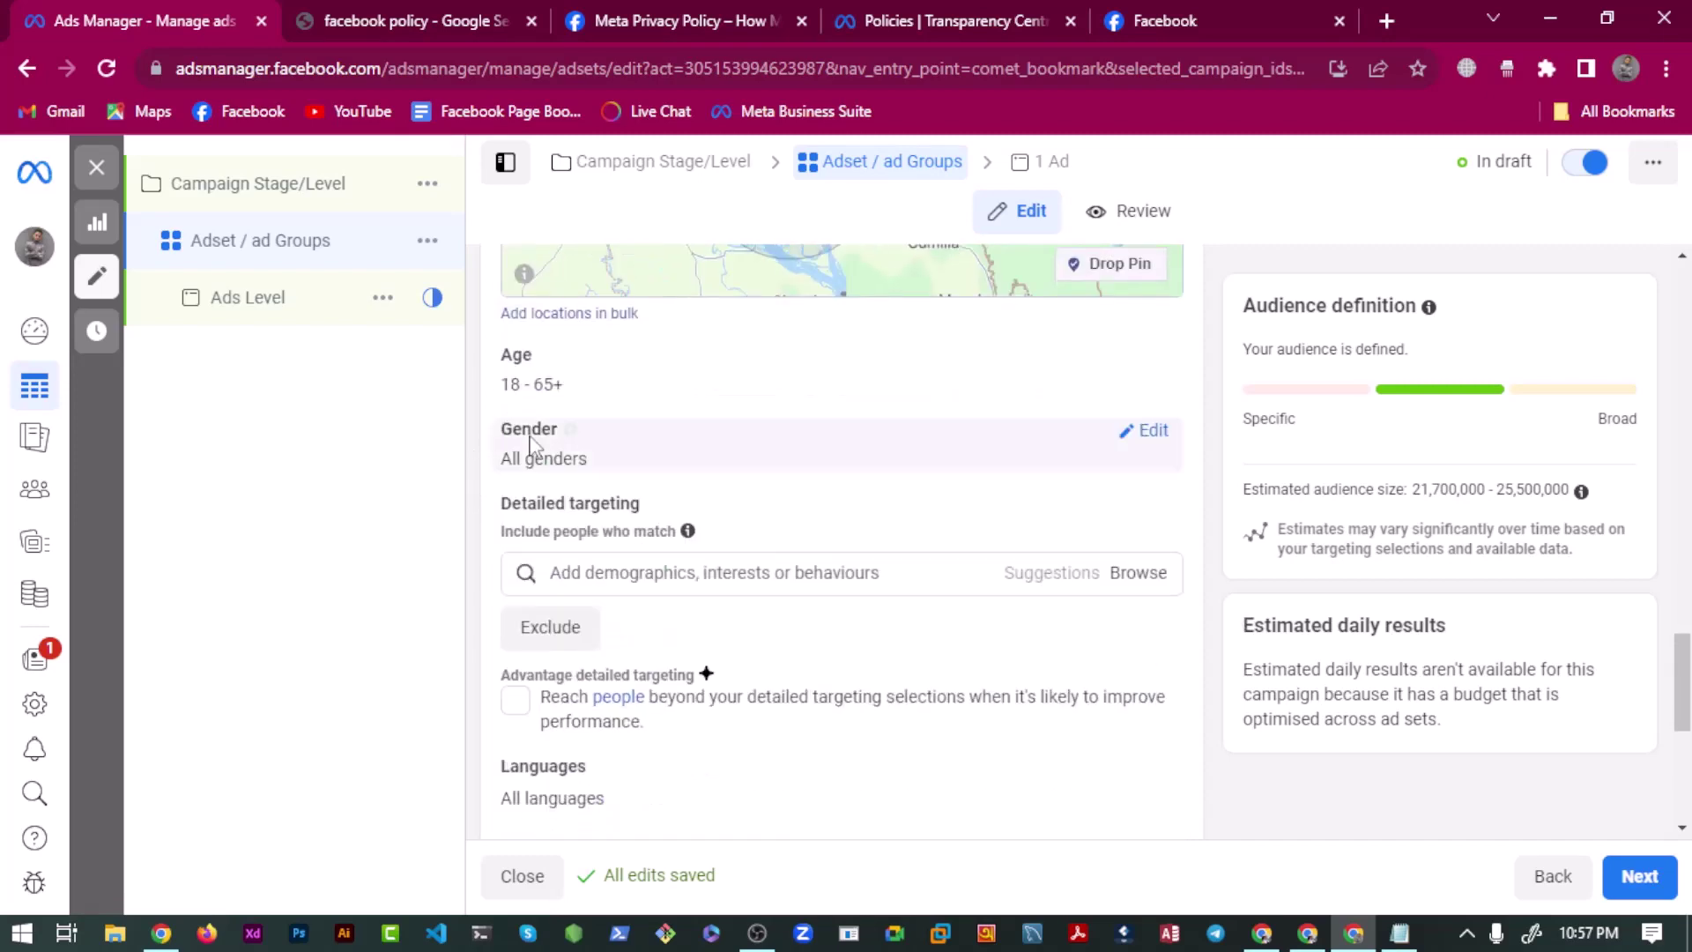
{"action": "left_click", "coordinate": [1120, 359]}
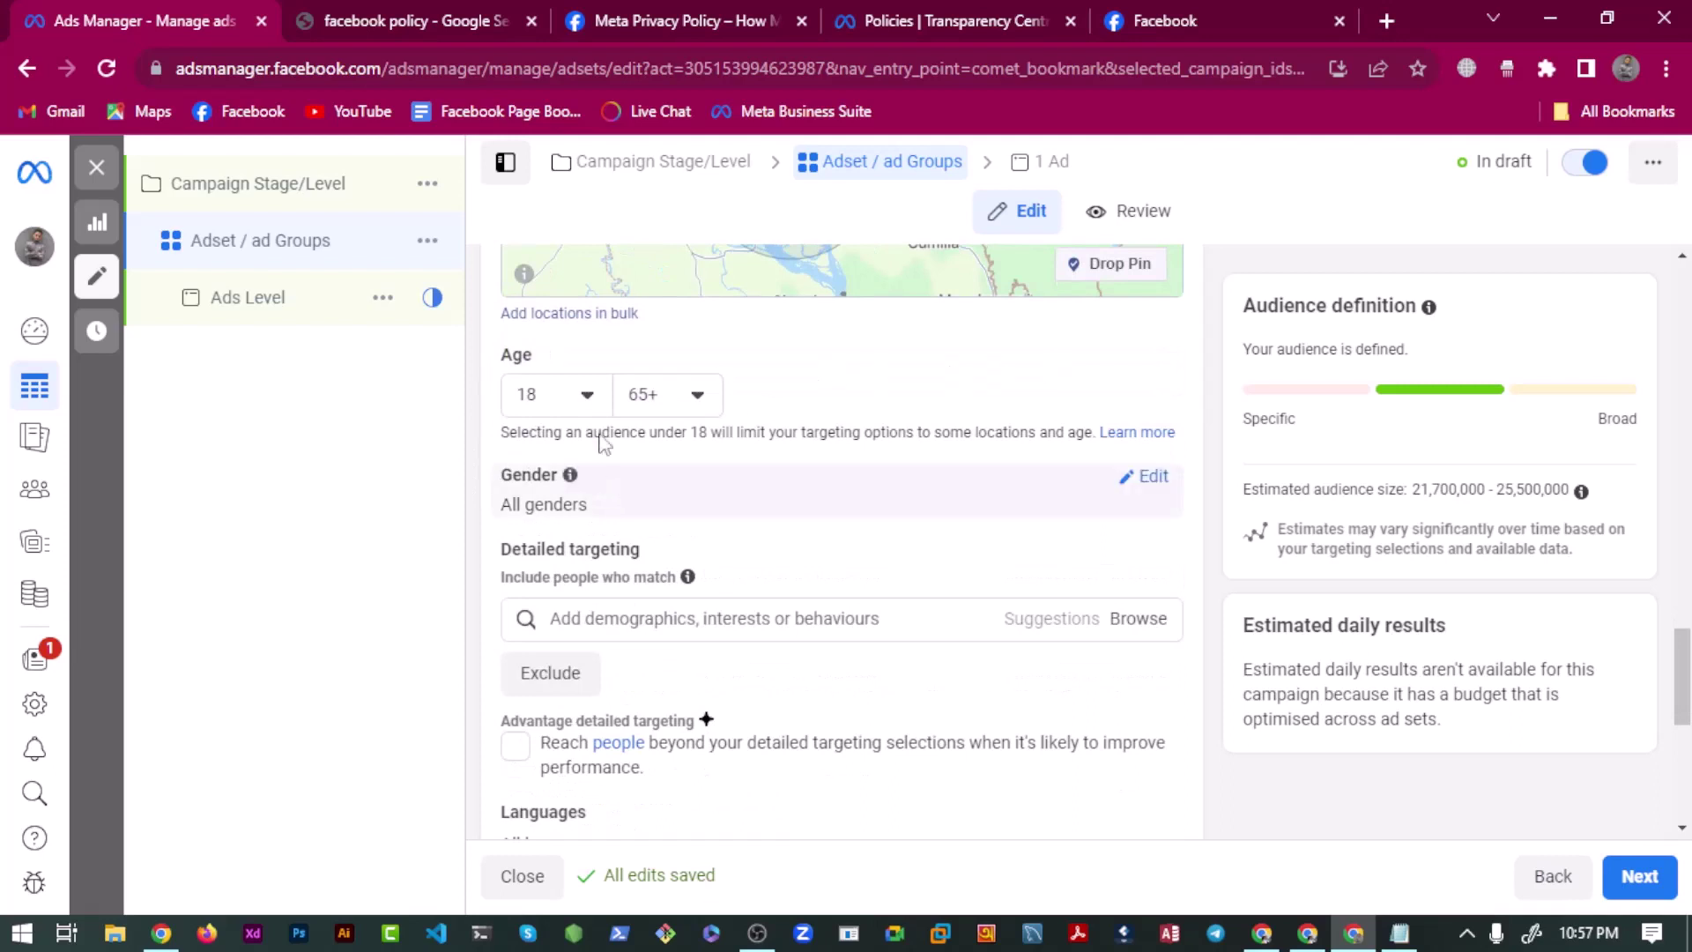
{"action": "left_click", "coordinate": [586, 394]}
{"action": "scroll", "coordinate": [579, 518], "scroll_direction": "down", "scroll_amount": 3}
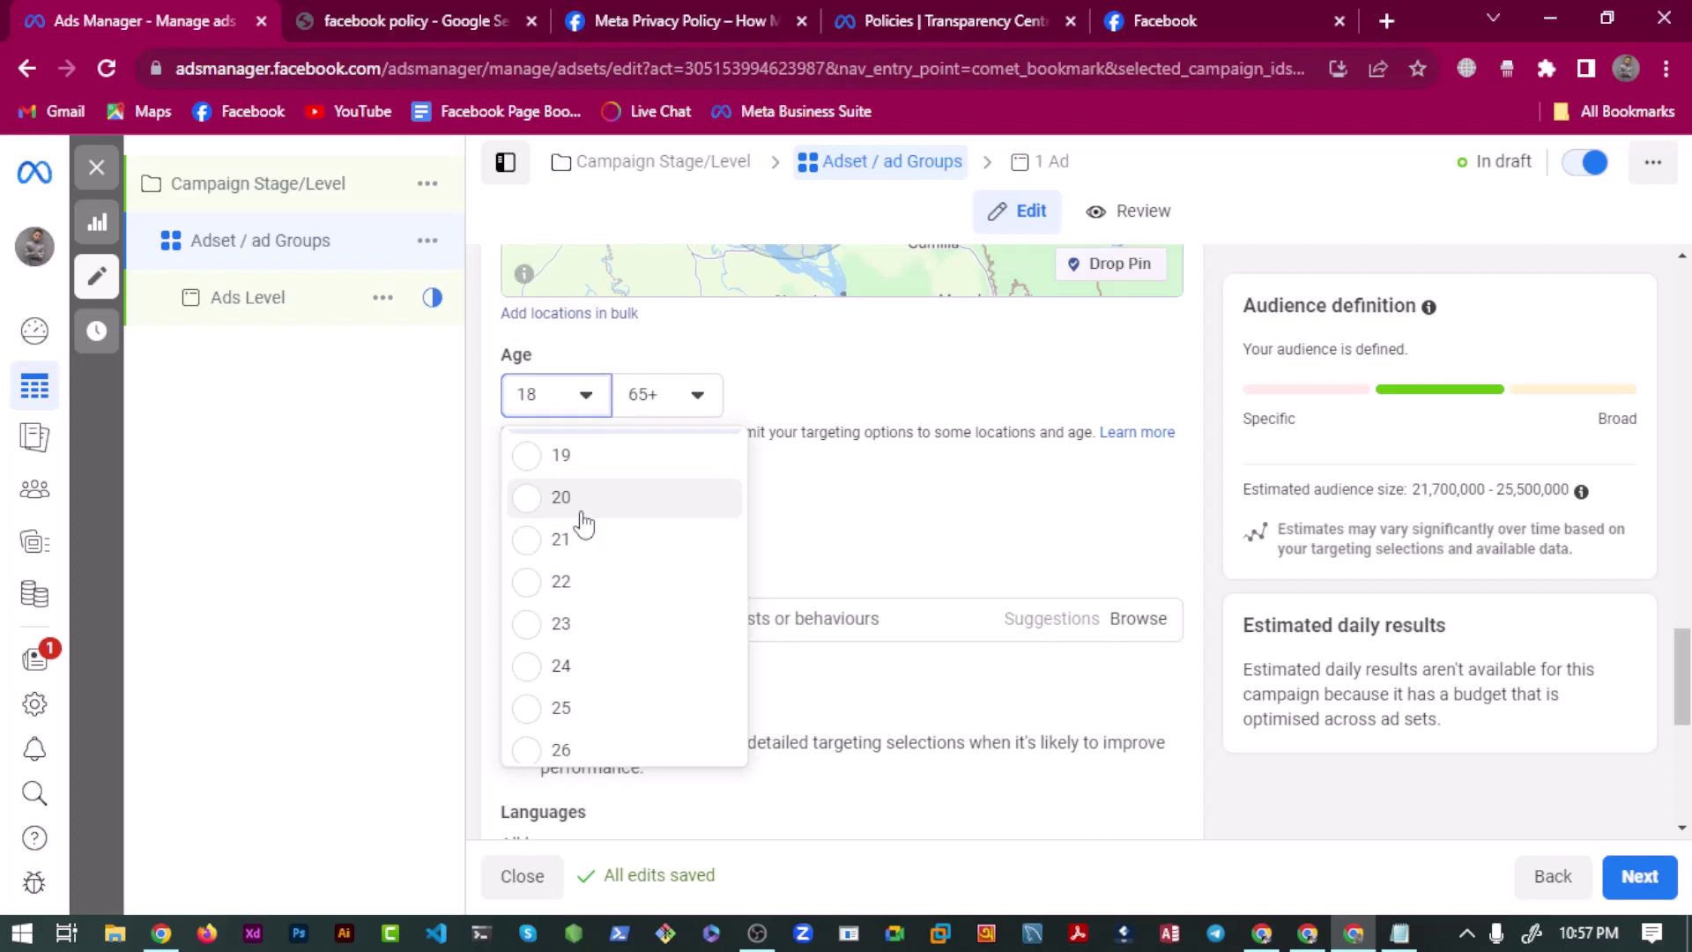
{"action": "scroll", "coordinate": [584, 524], "scroll_direction": "up", "scroll_amount": 3}
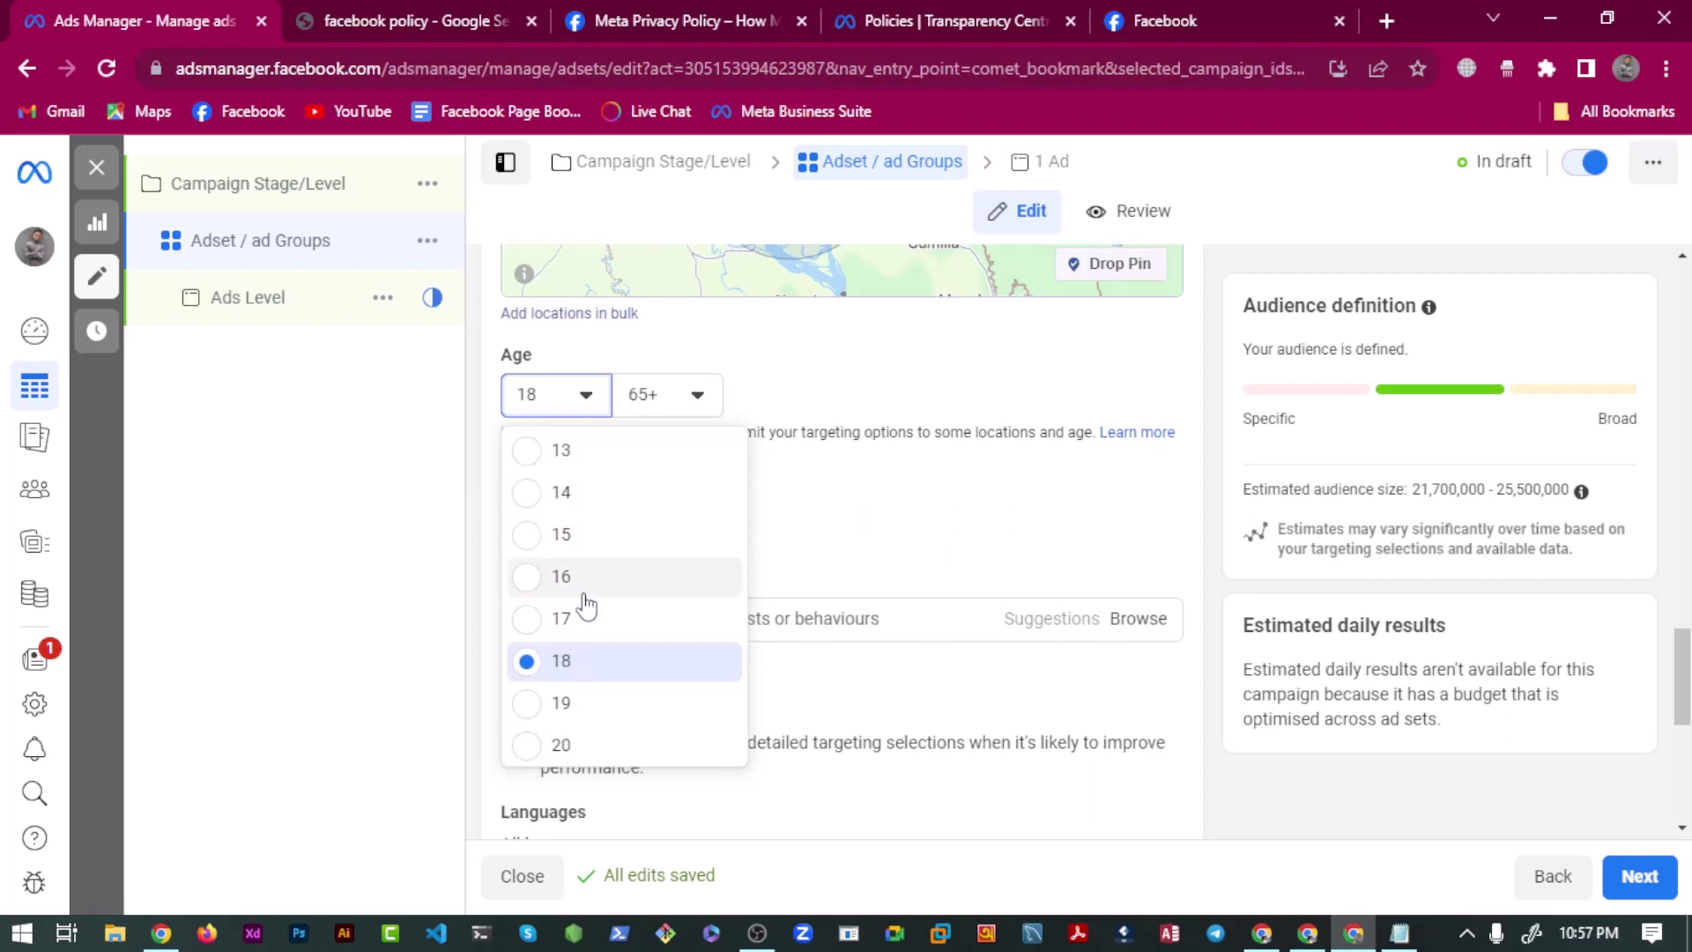
{"action": "left_click", "coordinate": [584, 451]}
{"action": "left_click", "coordinate": [679, 393]}
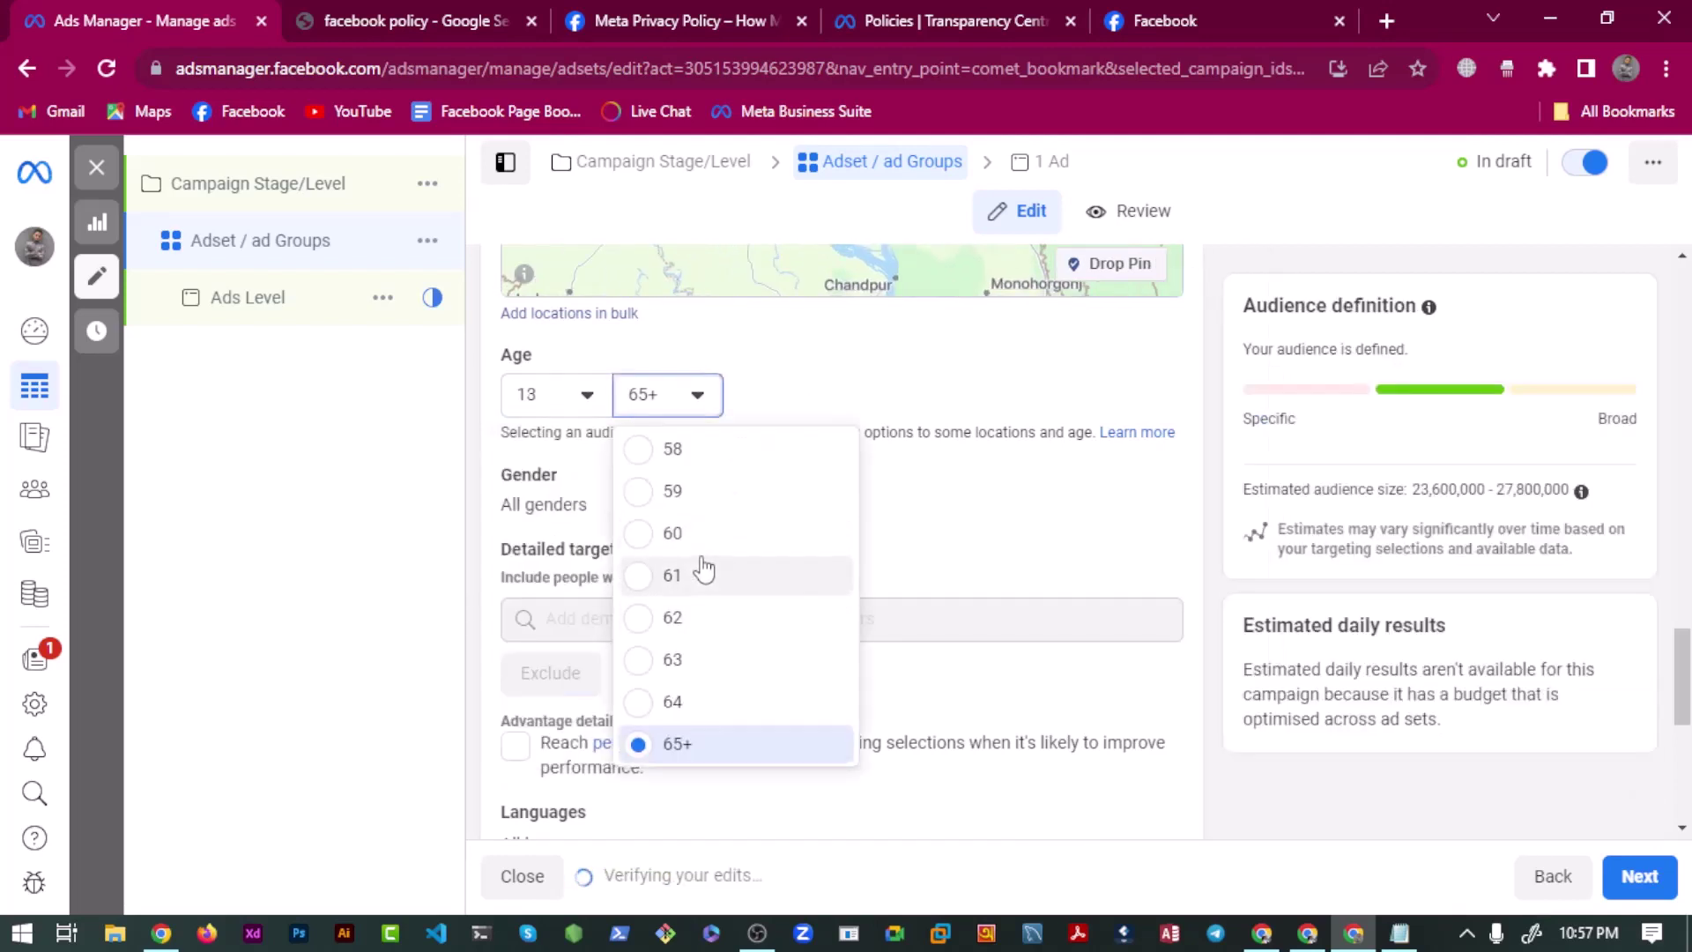
{"action": "scroll", "coordinate": [703, 571], "scroll_direction": "up", "scroll_amount": 15}
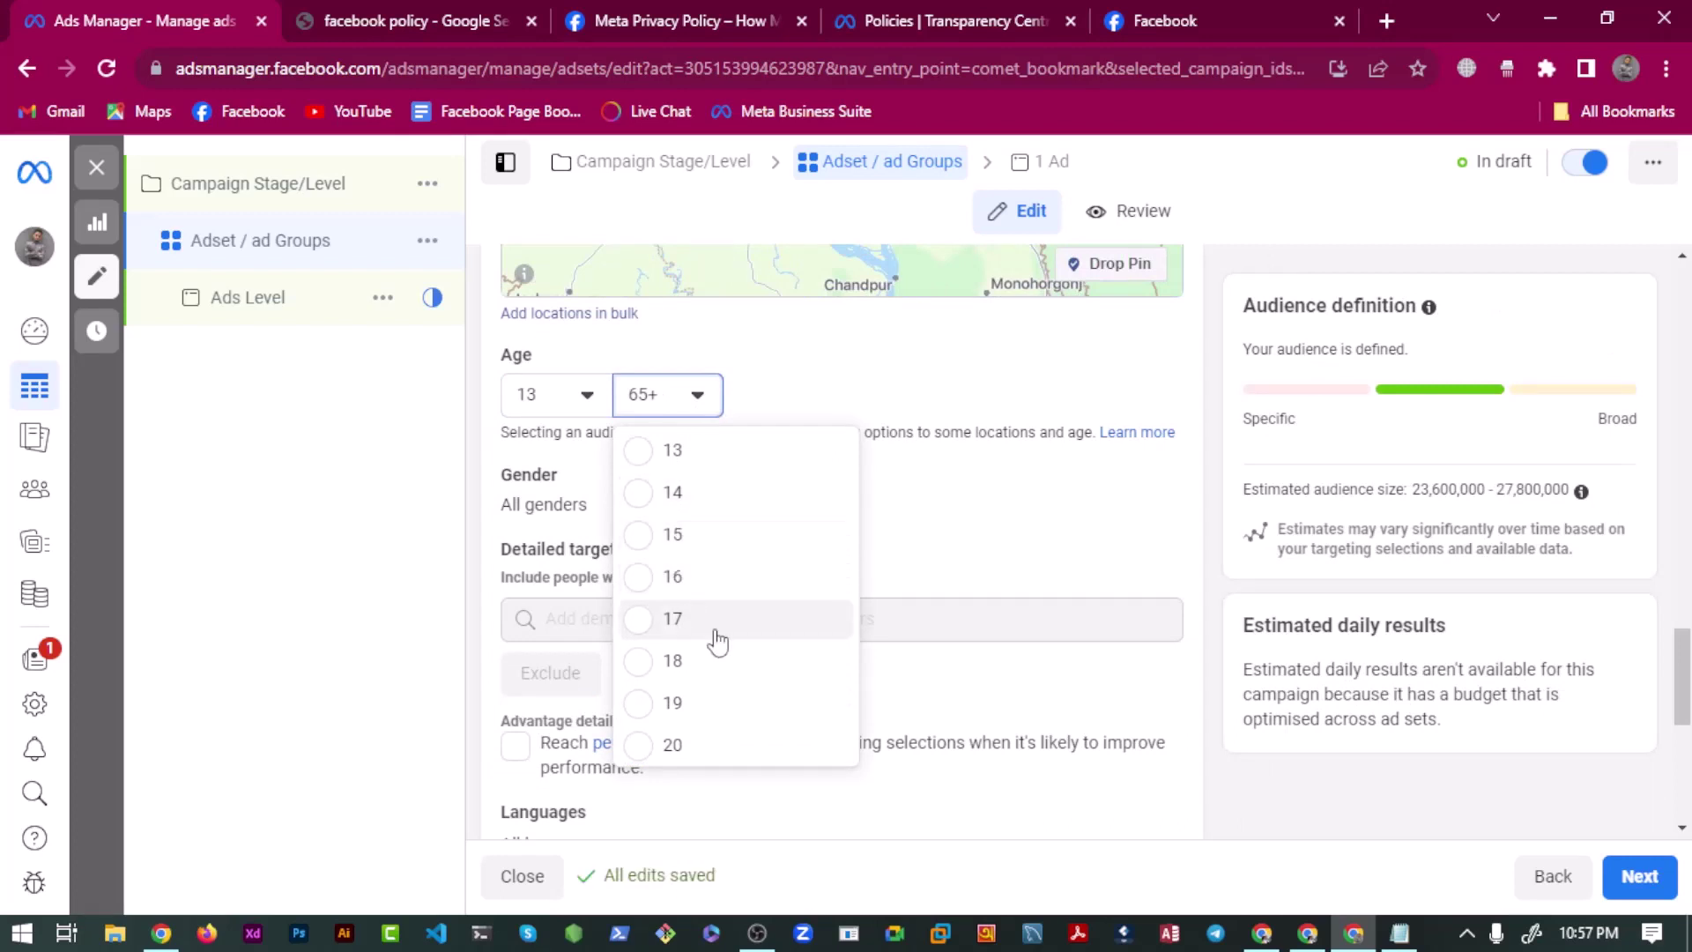
{"action": "left_click", "coordinate": [715, 628]}
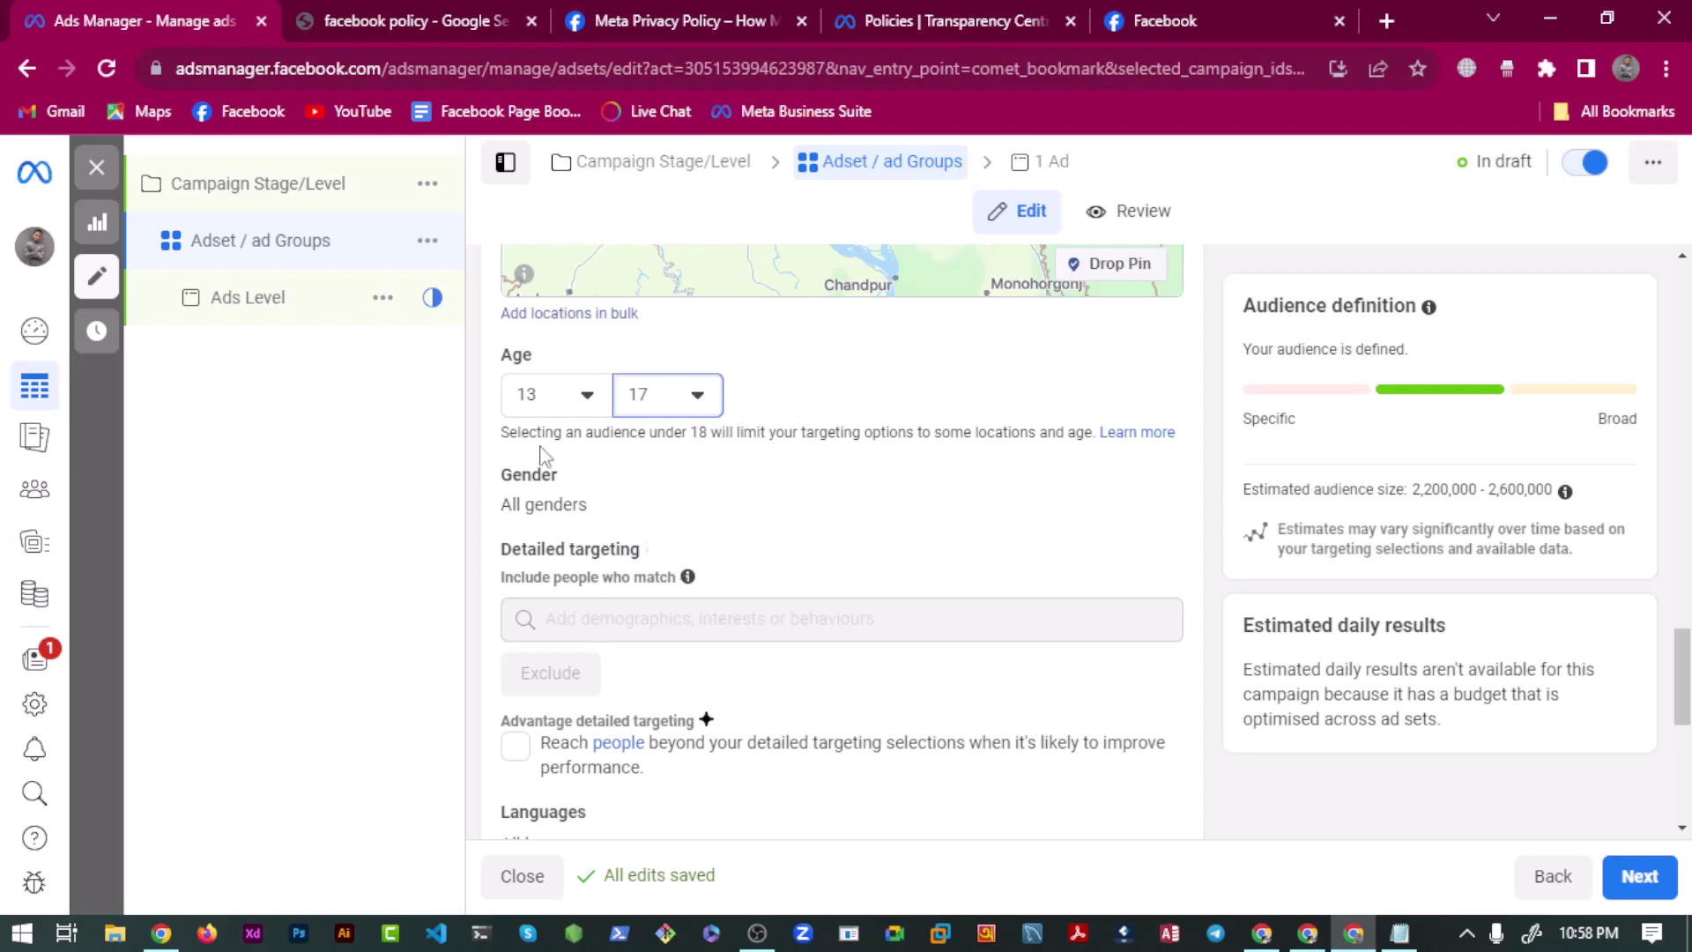
Switch to Notepad and move Chittagong from the second Location line to the first, after "Dhaka,".
{"action": "scroll", "coordinate": [606, 491], "scroll_direction": "up", "scroll_amount": 3}
{"action": "left_click_drag", "start_coordinate": [605, 491], "coordinate": [823, 392]}
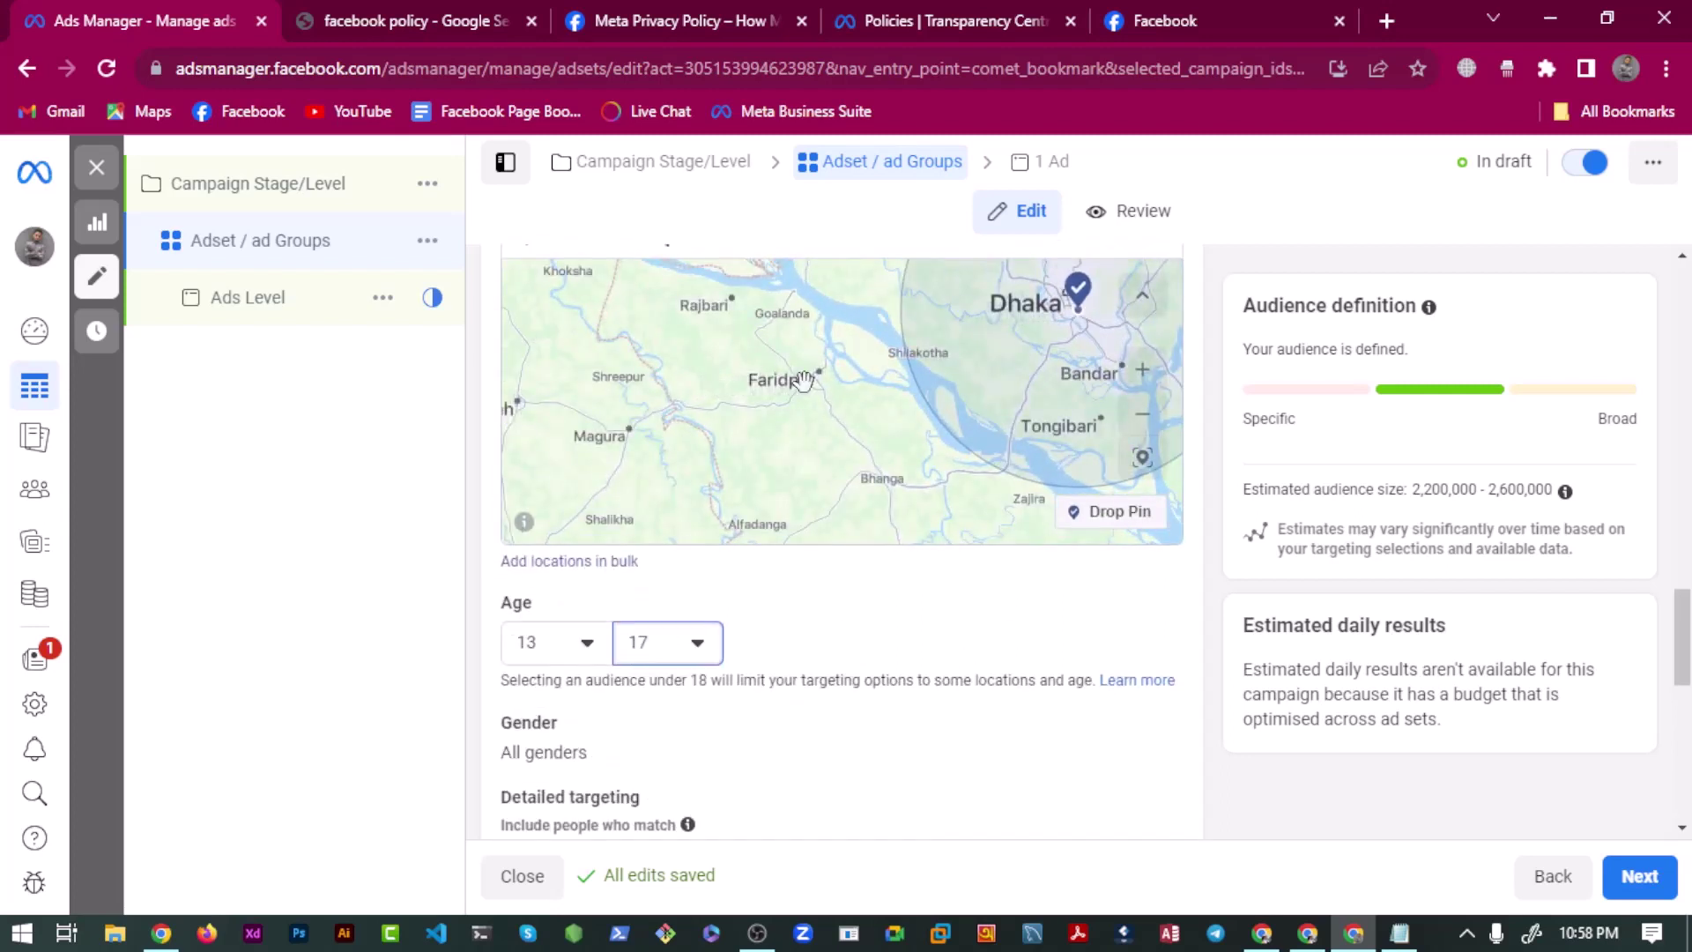
{"action": "left_click", "coordinate": [1399, 933]}
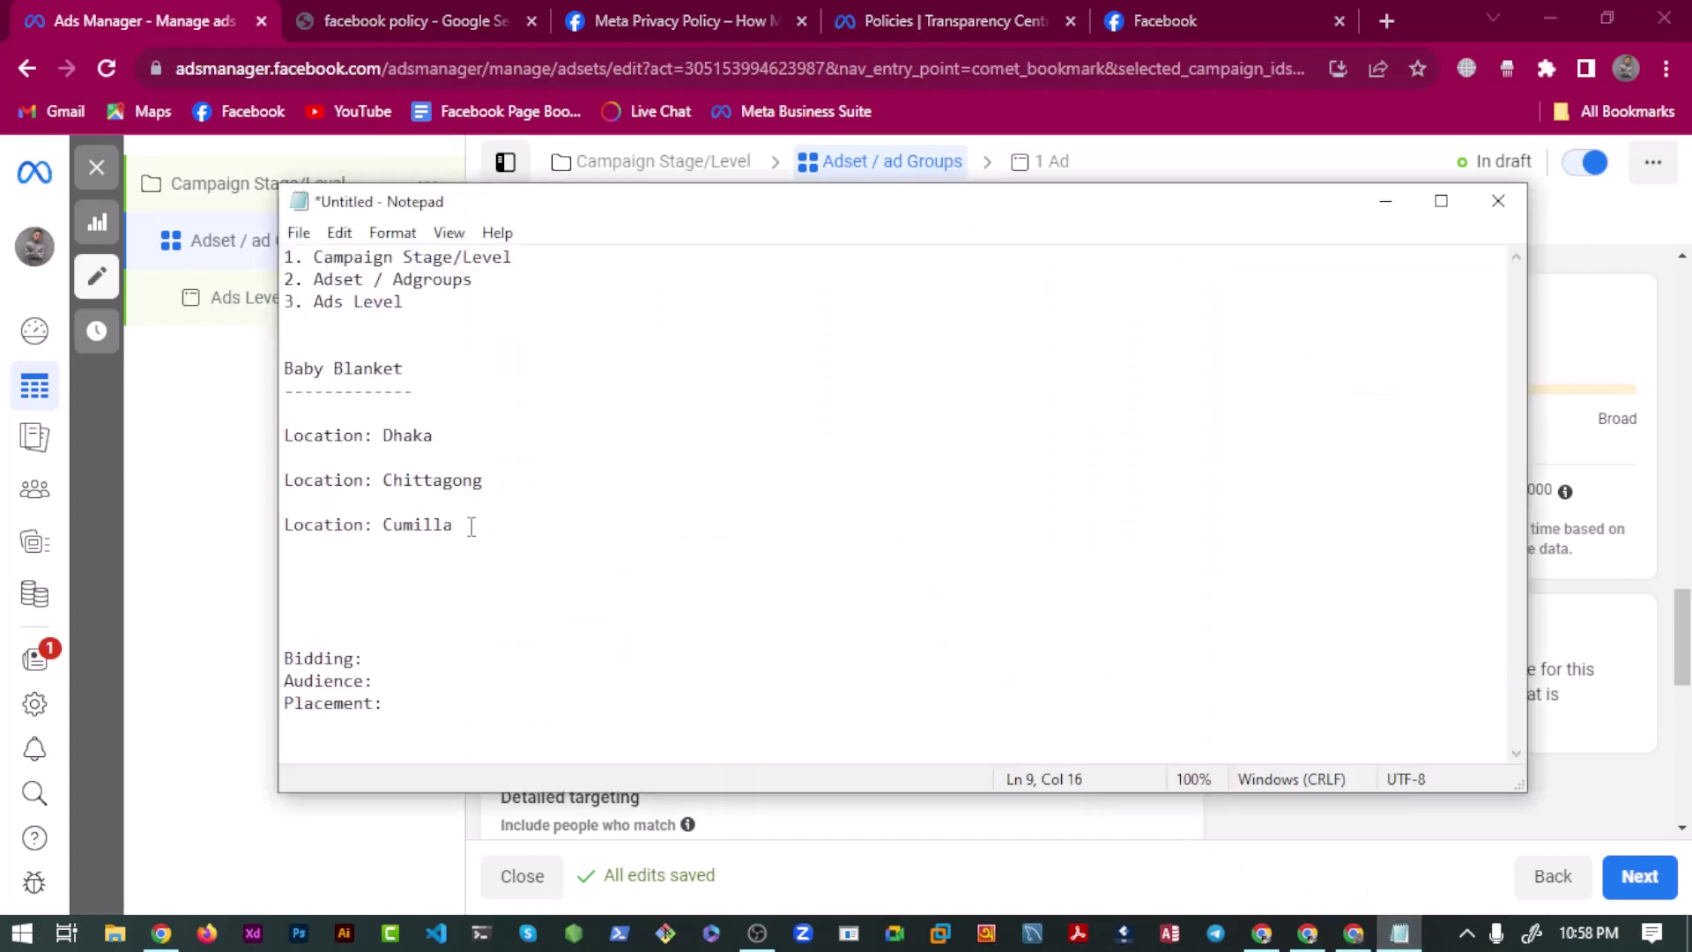
{"action": "left_click_drag", "start_coordinate": [472, 524], "coordinate": [382, 526]}
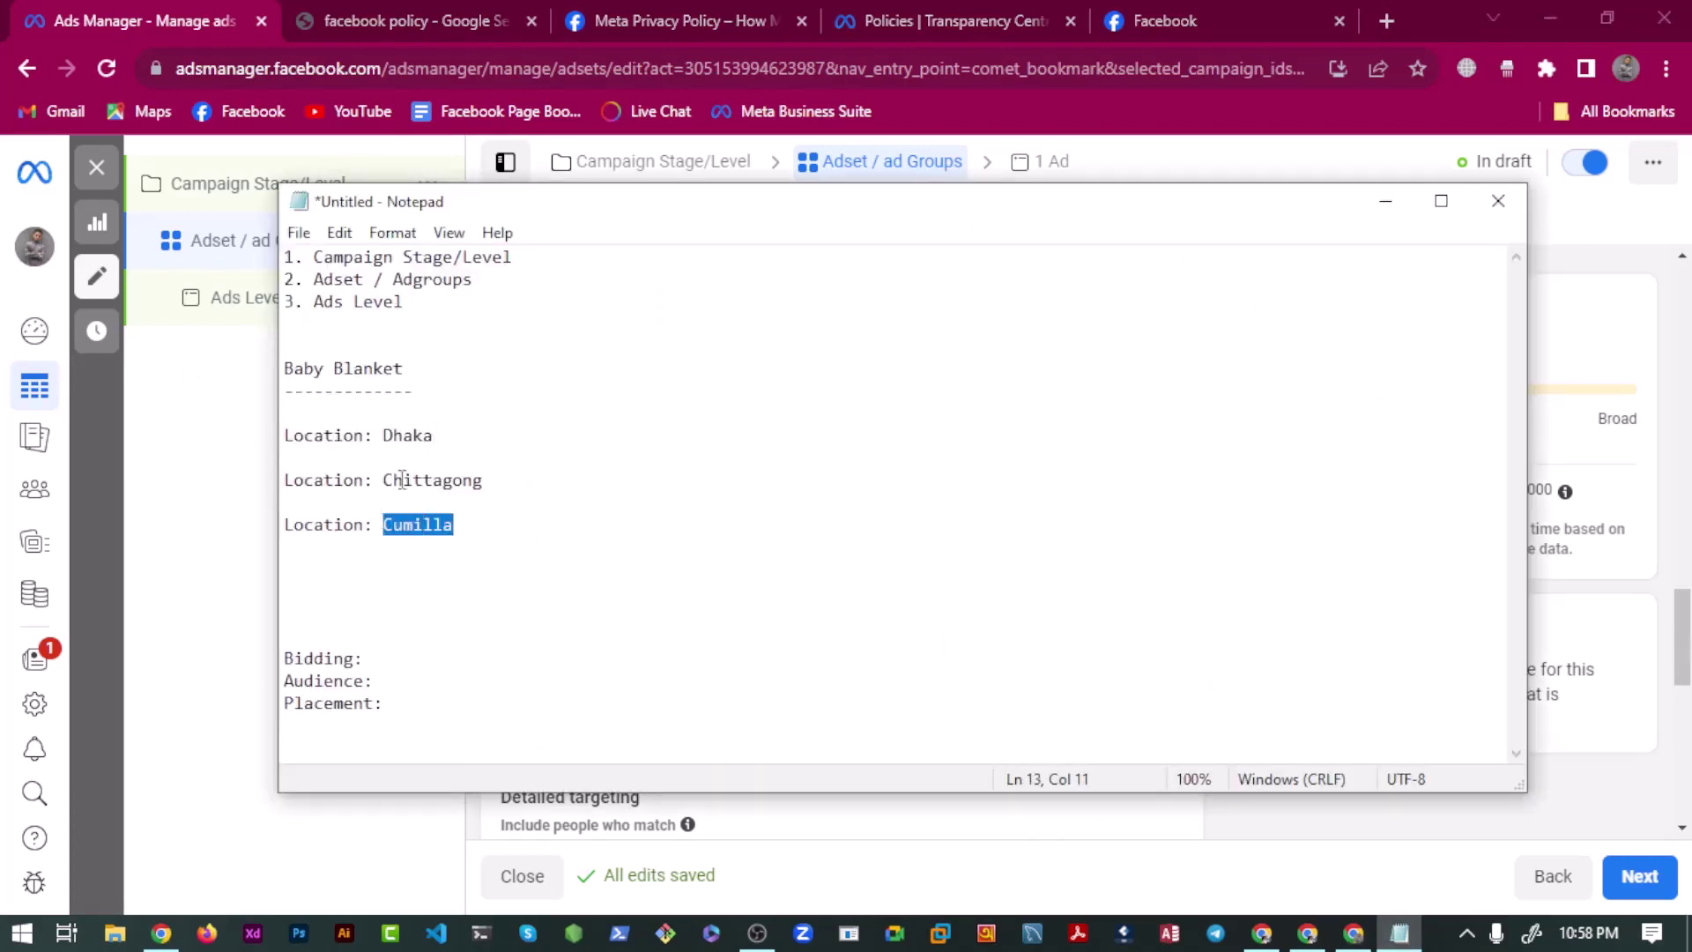
{"action": "left_click", "coordinate": [445, 438]}
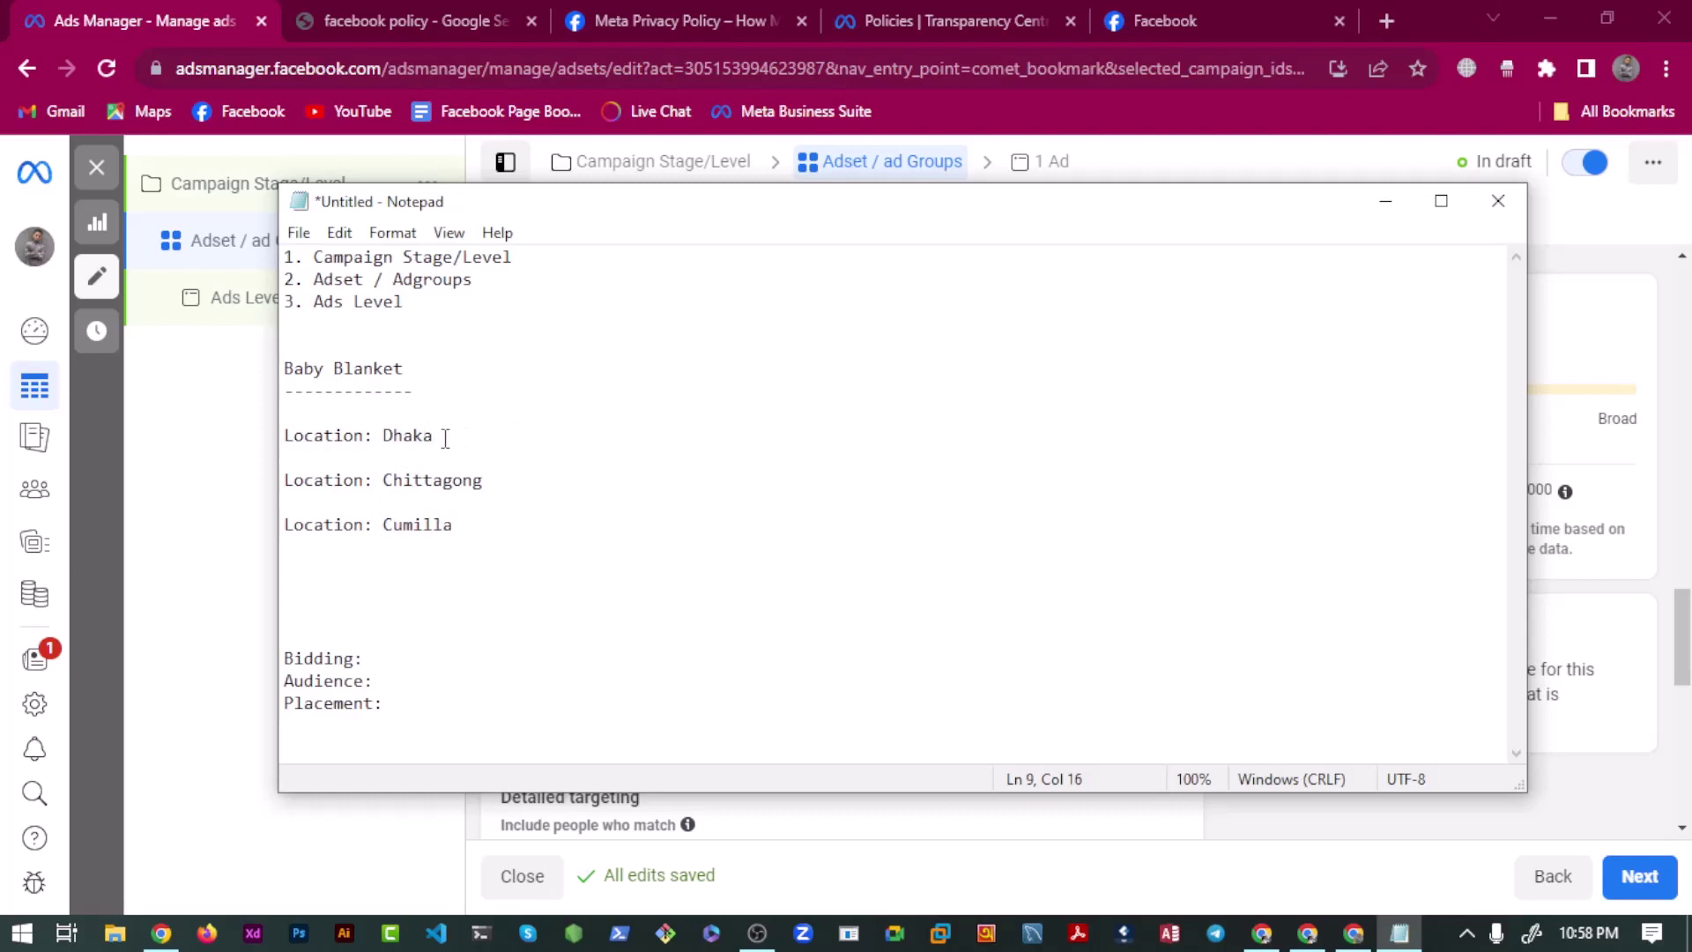
{"action": "type", "text": ","}
{"action": "double_click", "coordinate": [428, 483]}
{"action": "key", "text": "ctrl+x"}
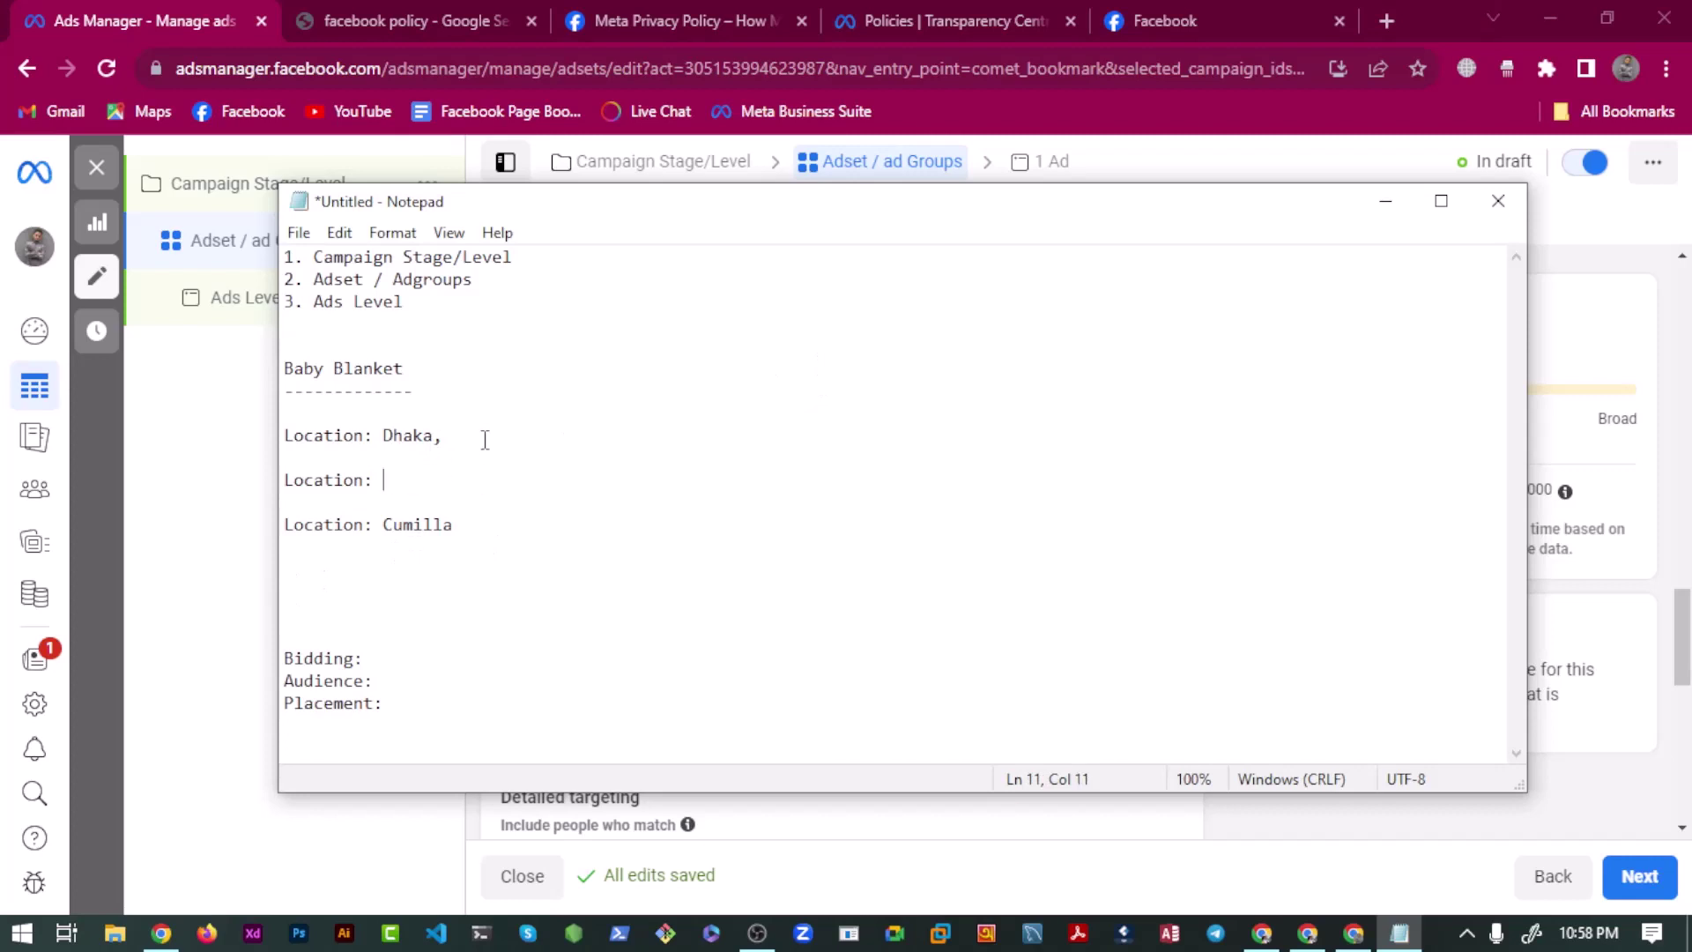
{"action": "left_click", "coordinate": [484, 438]}
{"action": "key", "text": "ctrl+v"}
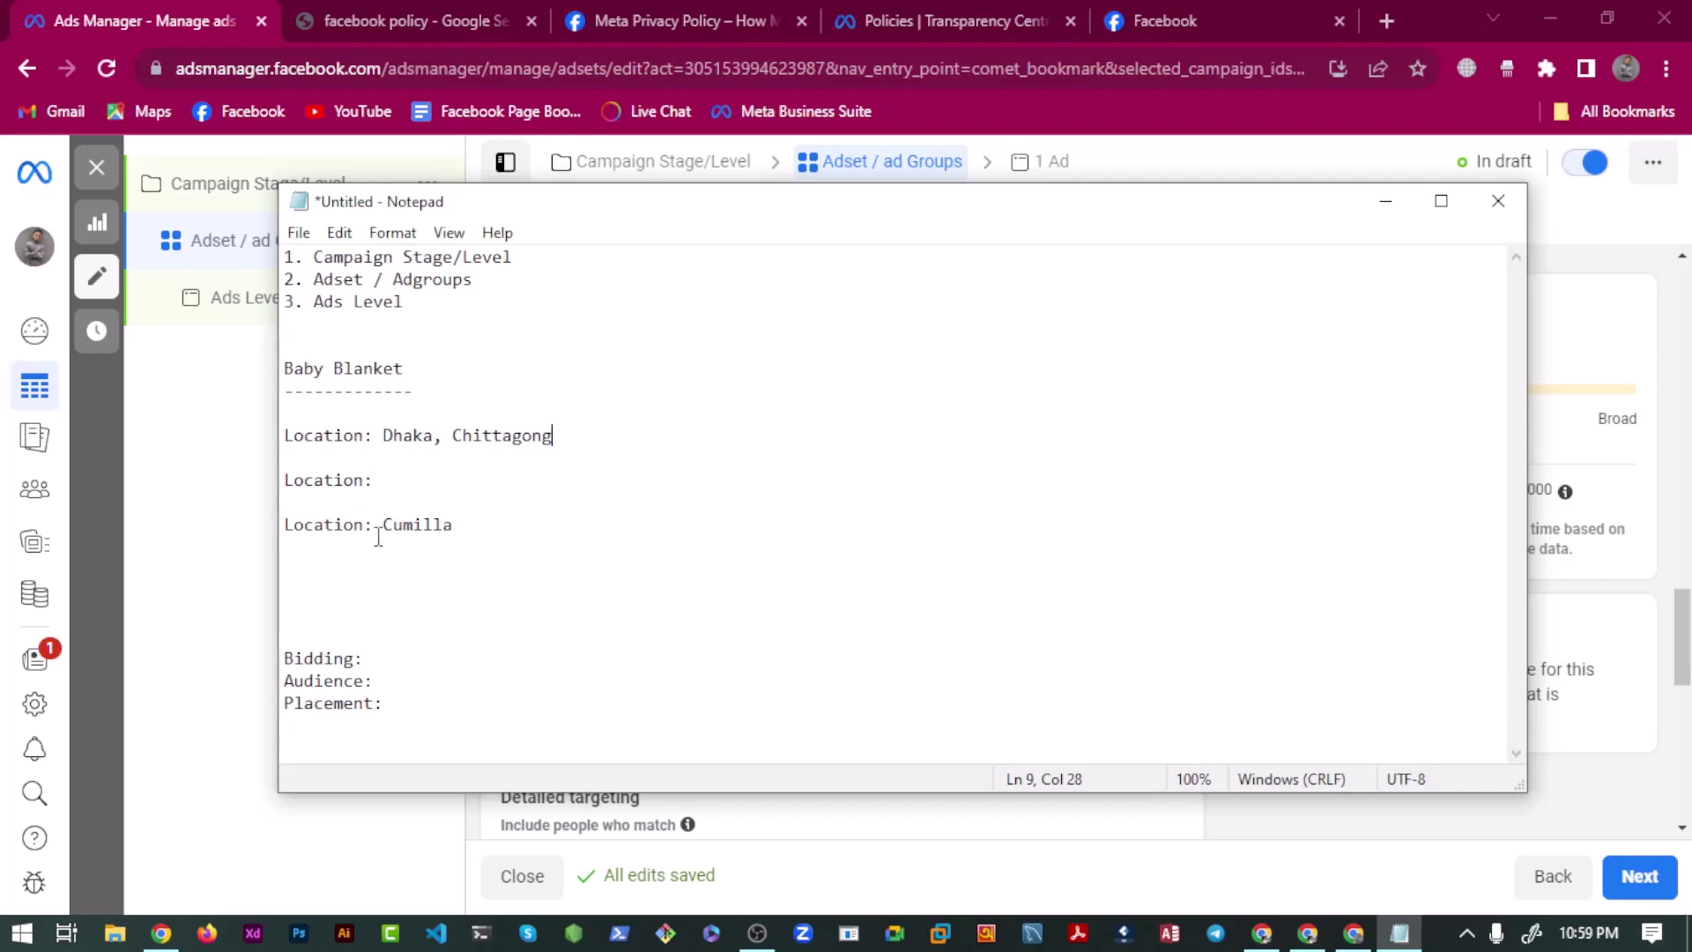
Remove Cumilla from the third Location line and append ", Cumilla" to the first Location line.
{"action": "double_click", "coordinate": [417, 526]}
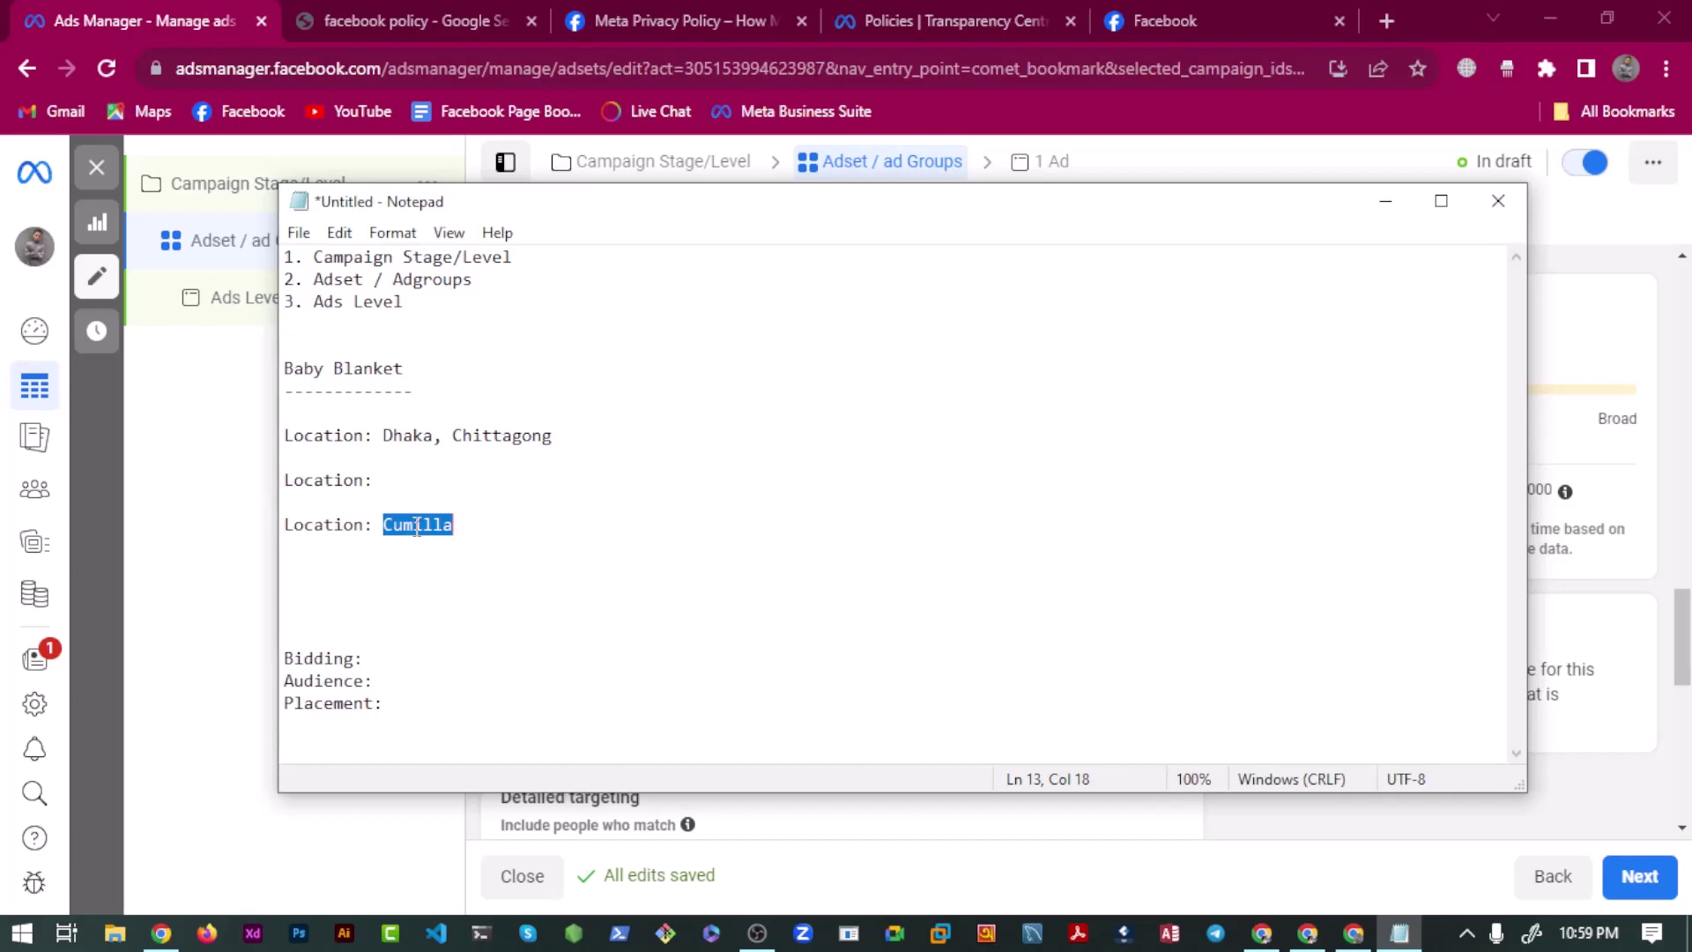
{"action": "key", "text": "BackSpace"}
{"action": "left_click", "coordinate": [586, 441]}
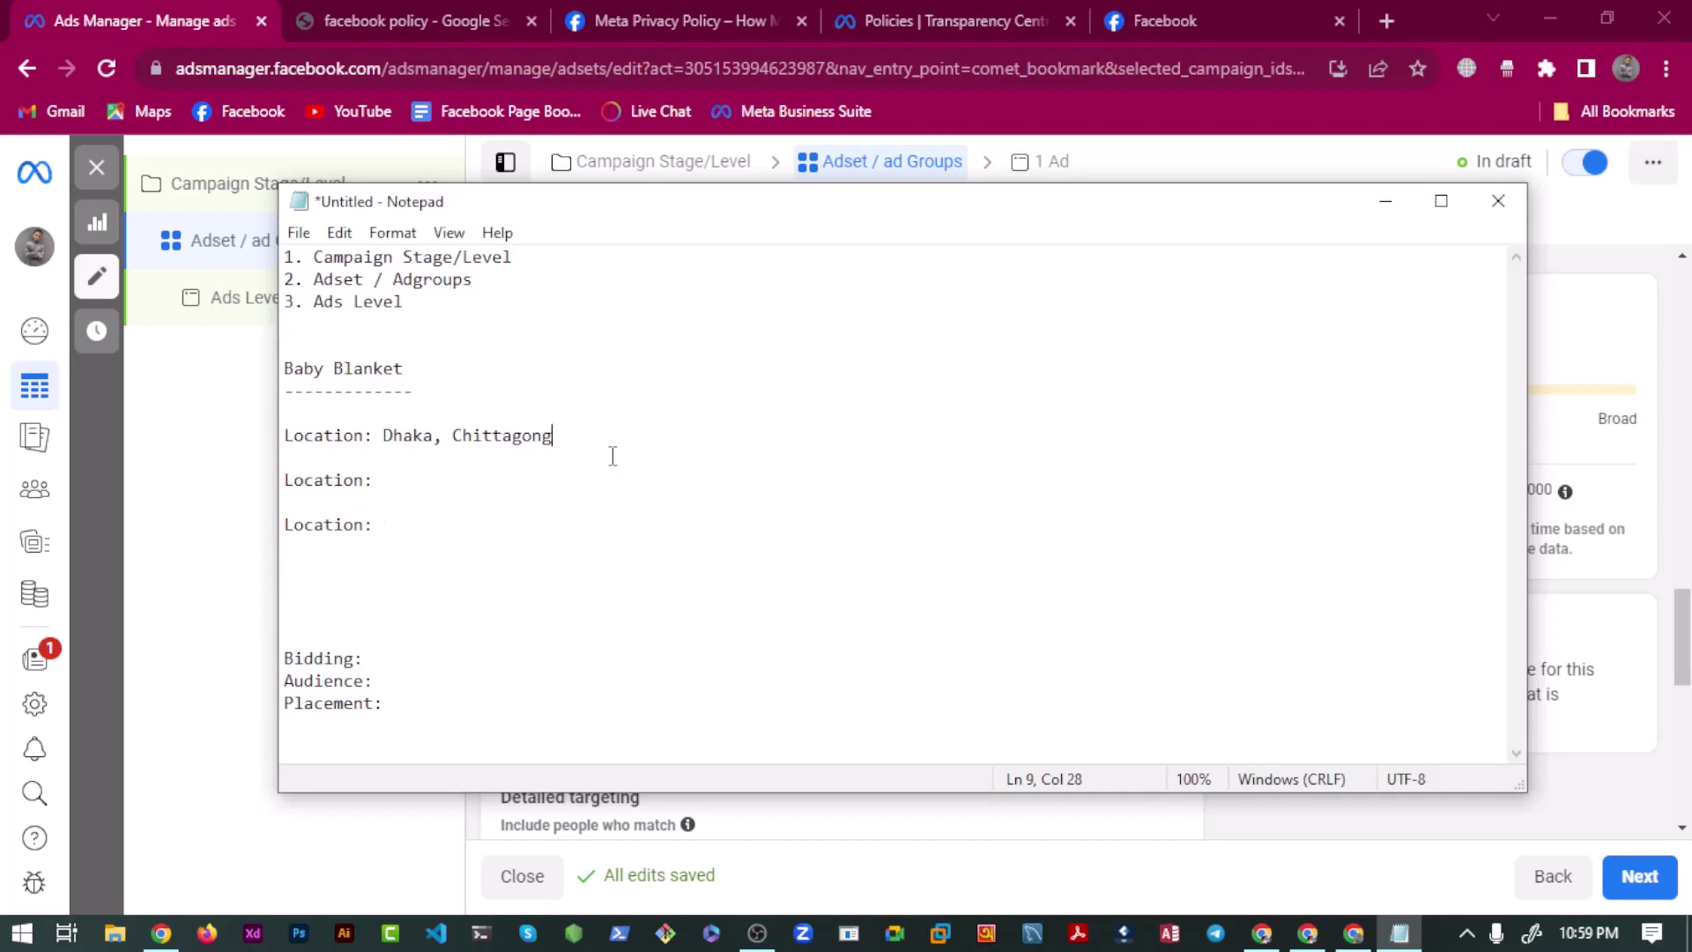
{"action": "type", "text": ", Cumilla"}
Delete the two empty Location lines below the combined one.
{"action": "left_click", "coordinate": [417, 514]}
{"action": "key", "text": "shift+Home"}
{"action": "key", "text": "shift+Up"}
{"action": "key", "text": "shift+Up"}
{"action": "key", "text": "BackSpace"}
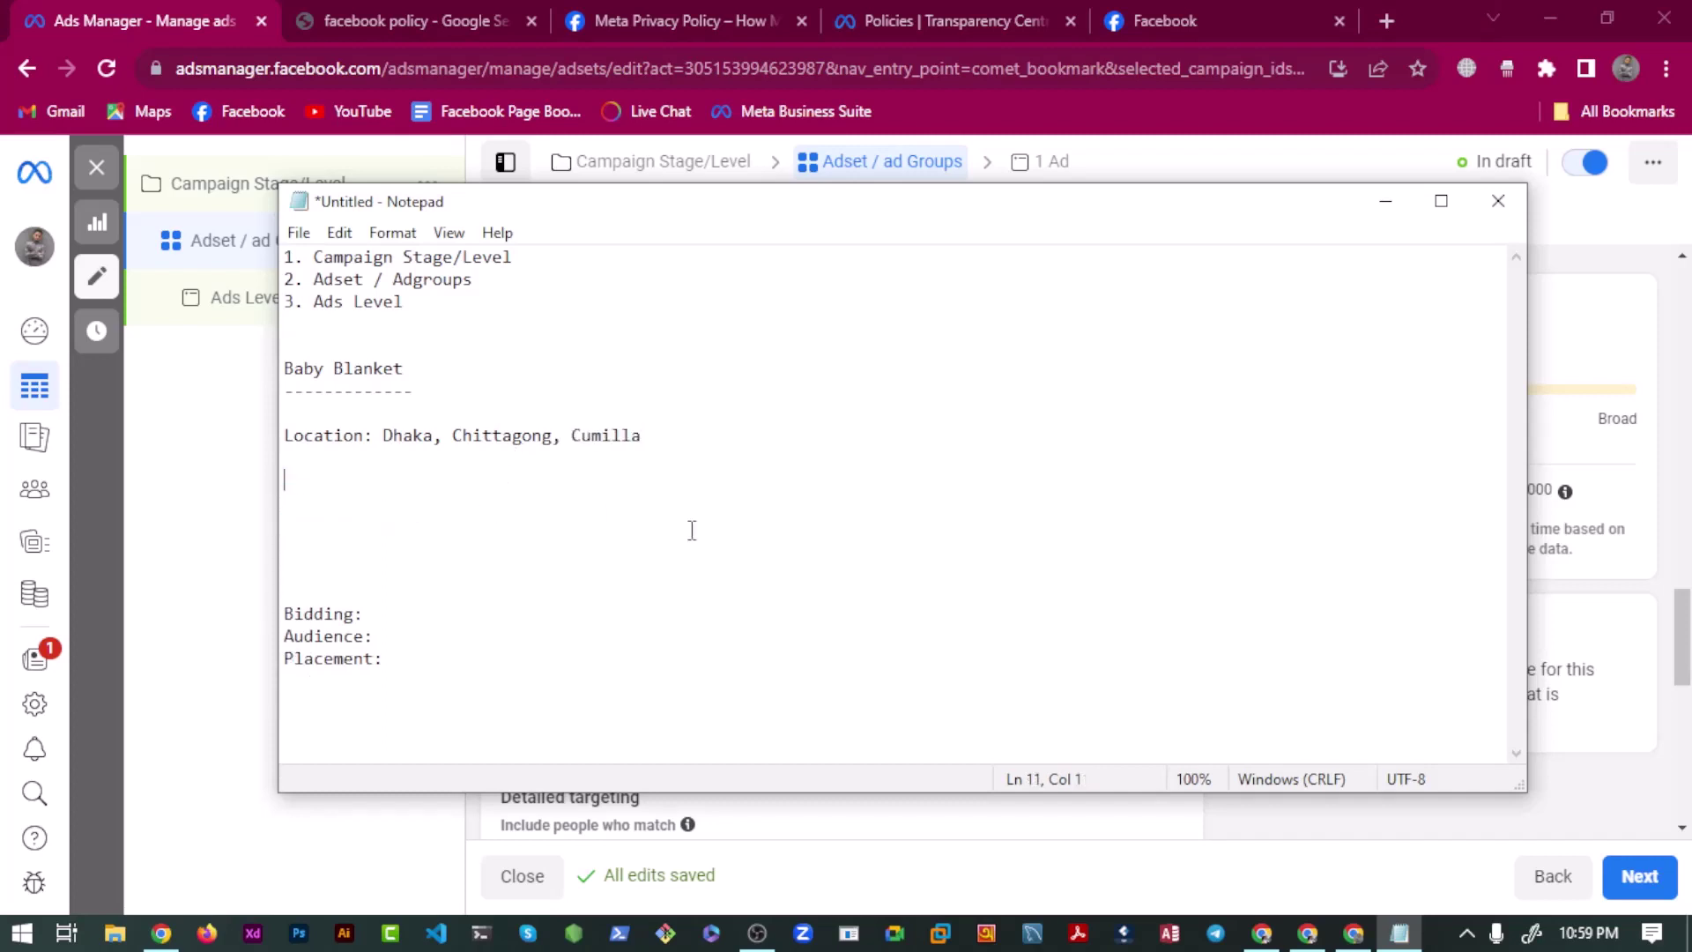
Add the line "Age: 18-40" below the Location line.
{"action": "type", "text": "Abo"}
{"action": "key", "text": "BackSpace"}
{"action": "key", "text": "BackSpace"}
{"action": "type", "text": "ge,"}
{"action": "key", "text": "BackSpace"}
{"action": "key", "text": "BackSpace"}
{"action": "type", "text": ": 18"}
{"action": "type", "text": "-40"}
{"action": "key", "text": "Return"}
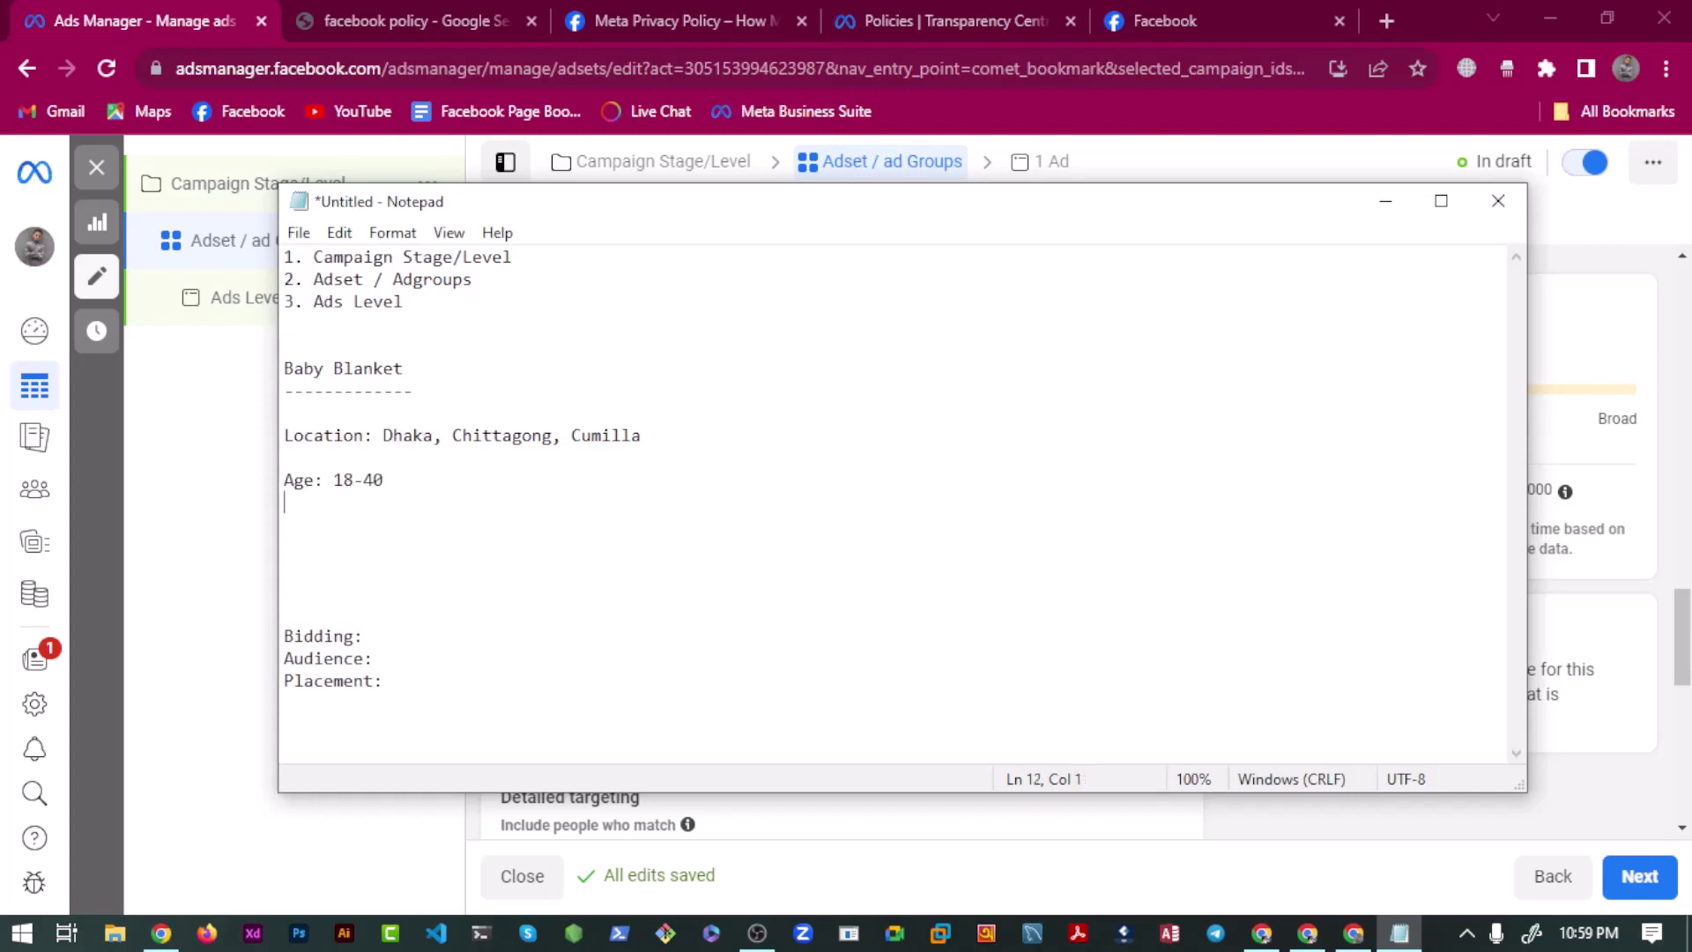
Add a second age line reading "Age: 18-60" under the first one.
{"action": "type", "text": "Abd"}
{"action": "key", "text": "BackSpace"}
{"action": "key", "text": "BackSpace"}
{"action": "type", "text": "ge: 18-60"}
Switch back to Ads Manager and look over the ad set's age, gender and location settings.
{"action": "left_click", "coordinate": [192, 485]}
{"action": "scroll", "coordinate": [537, 582], "scroll_direction": "down", "scroll_amount": 2}
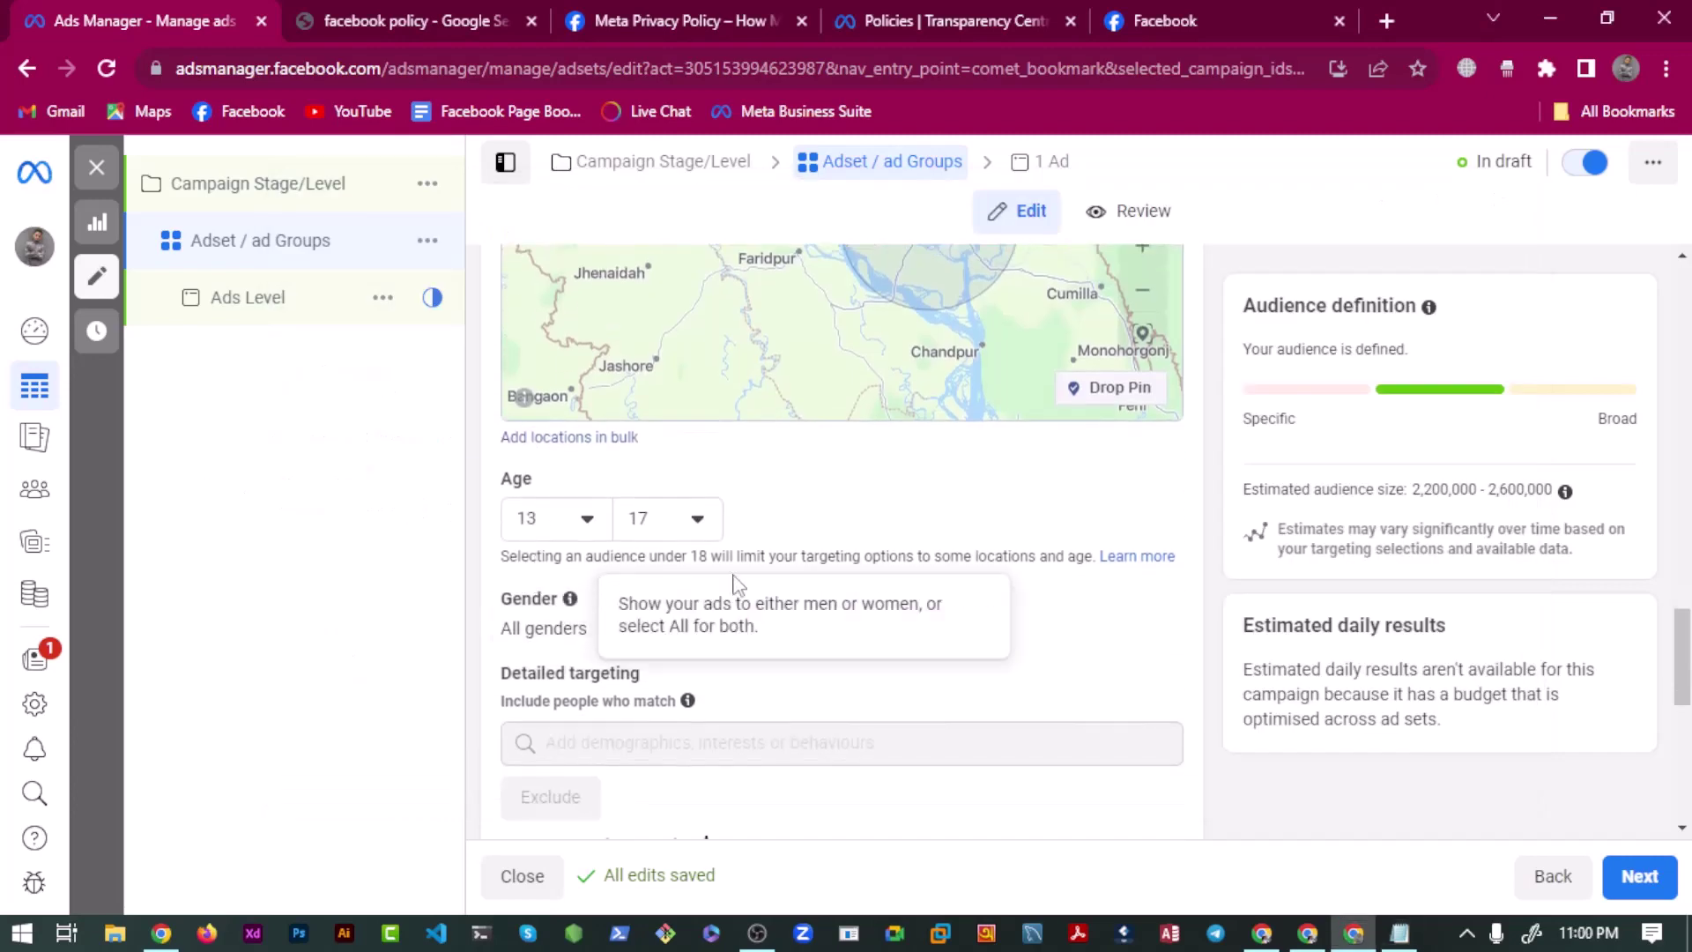
{"action": "scroll", "coordinate": [661, 529], "scroll_direction": "up", "scroll_amount": 5}
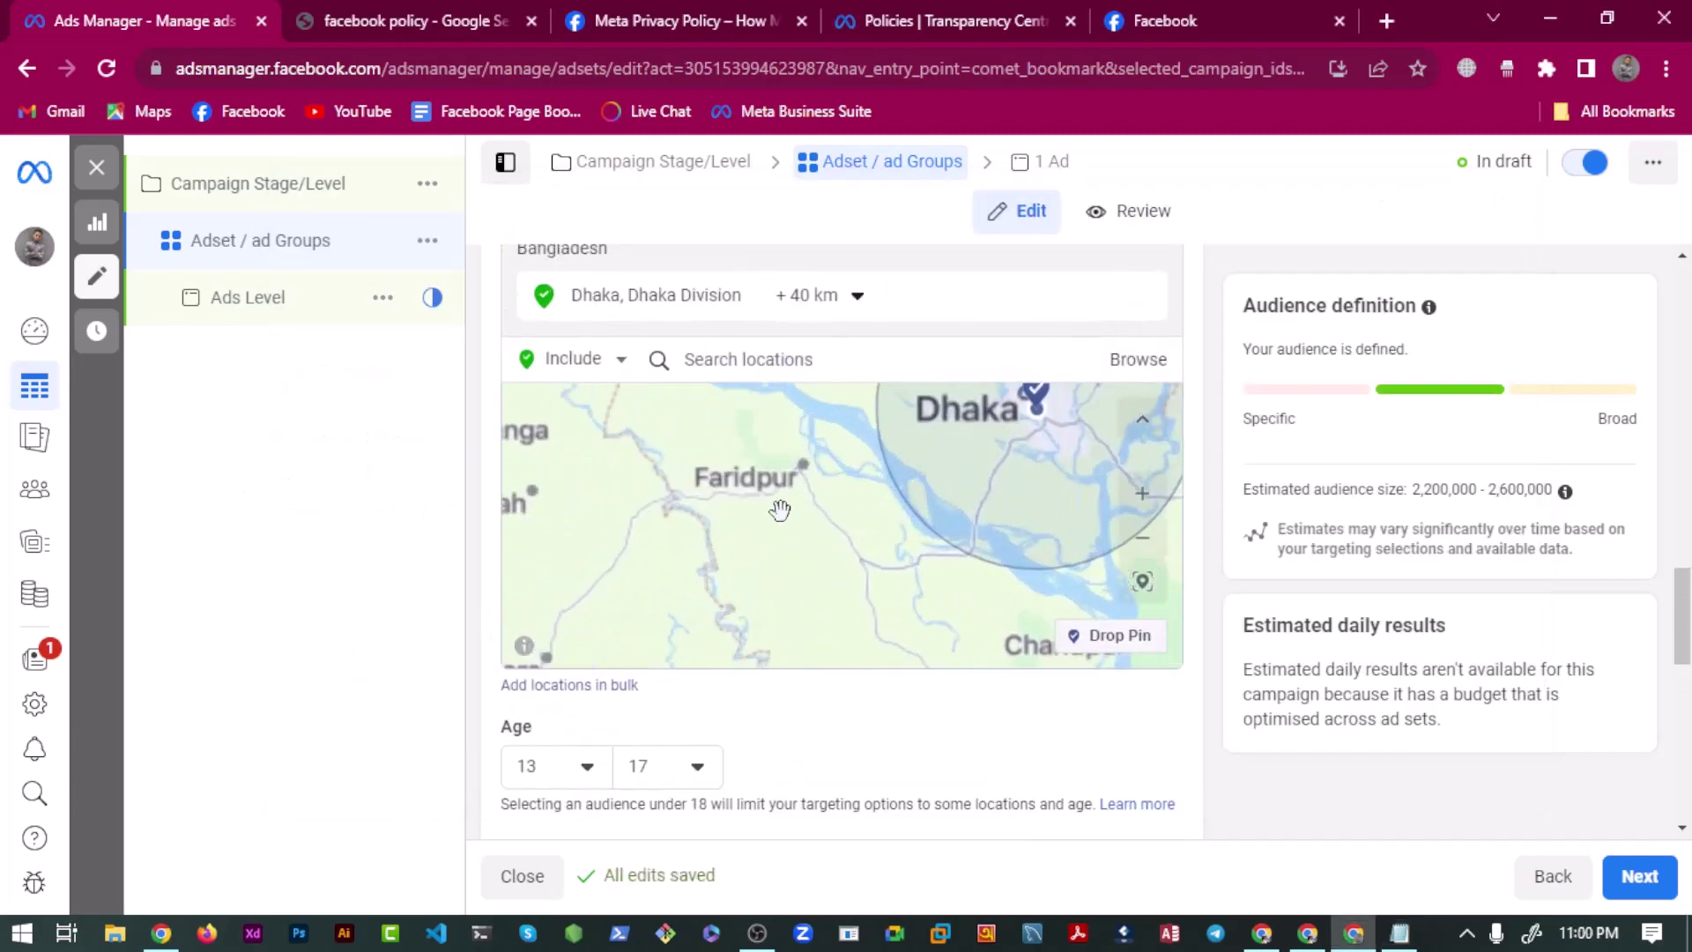
Add the city of Comilla, Chittagong Division, Bangladesh to the ad set's included locations.
{"action": "left_click", "coordinate": [863, 363]}
{"action": "type", "text": "cumillia"}
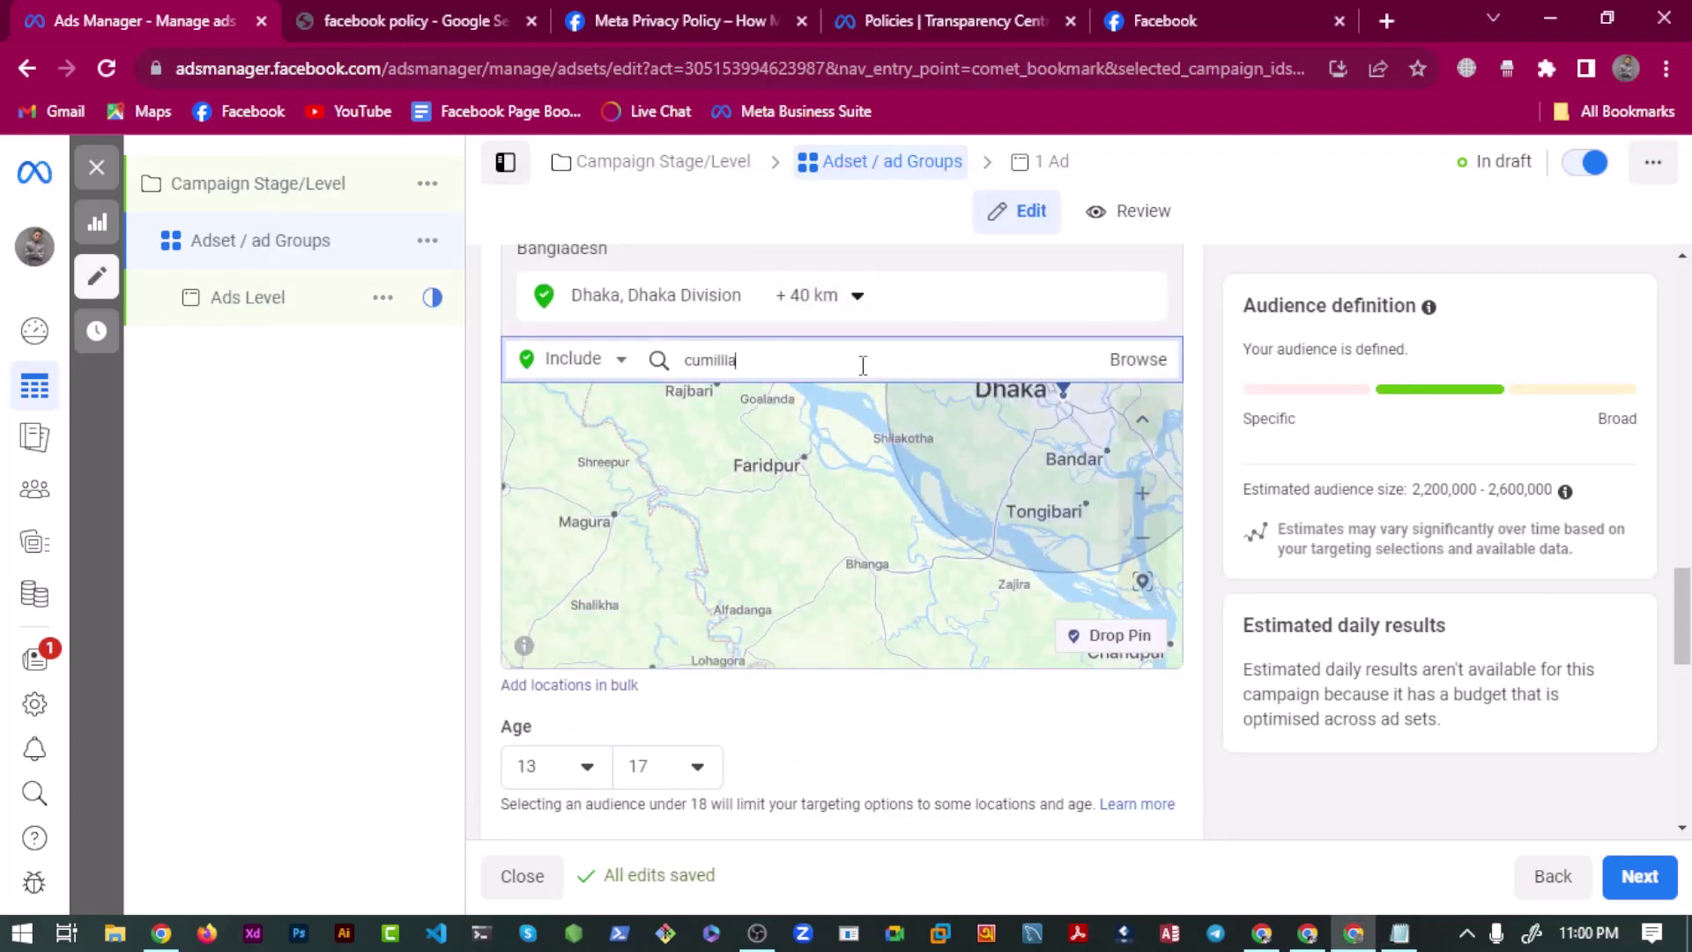
{"action": "key", "text": "Left"}
{"action": "key", "text": "BackSpace"}
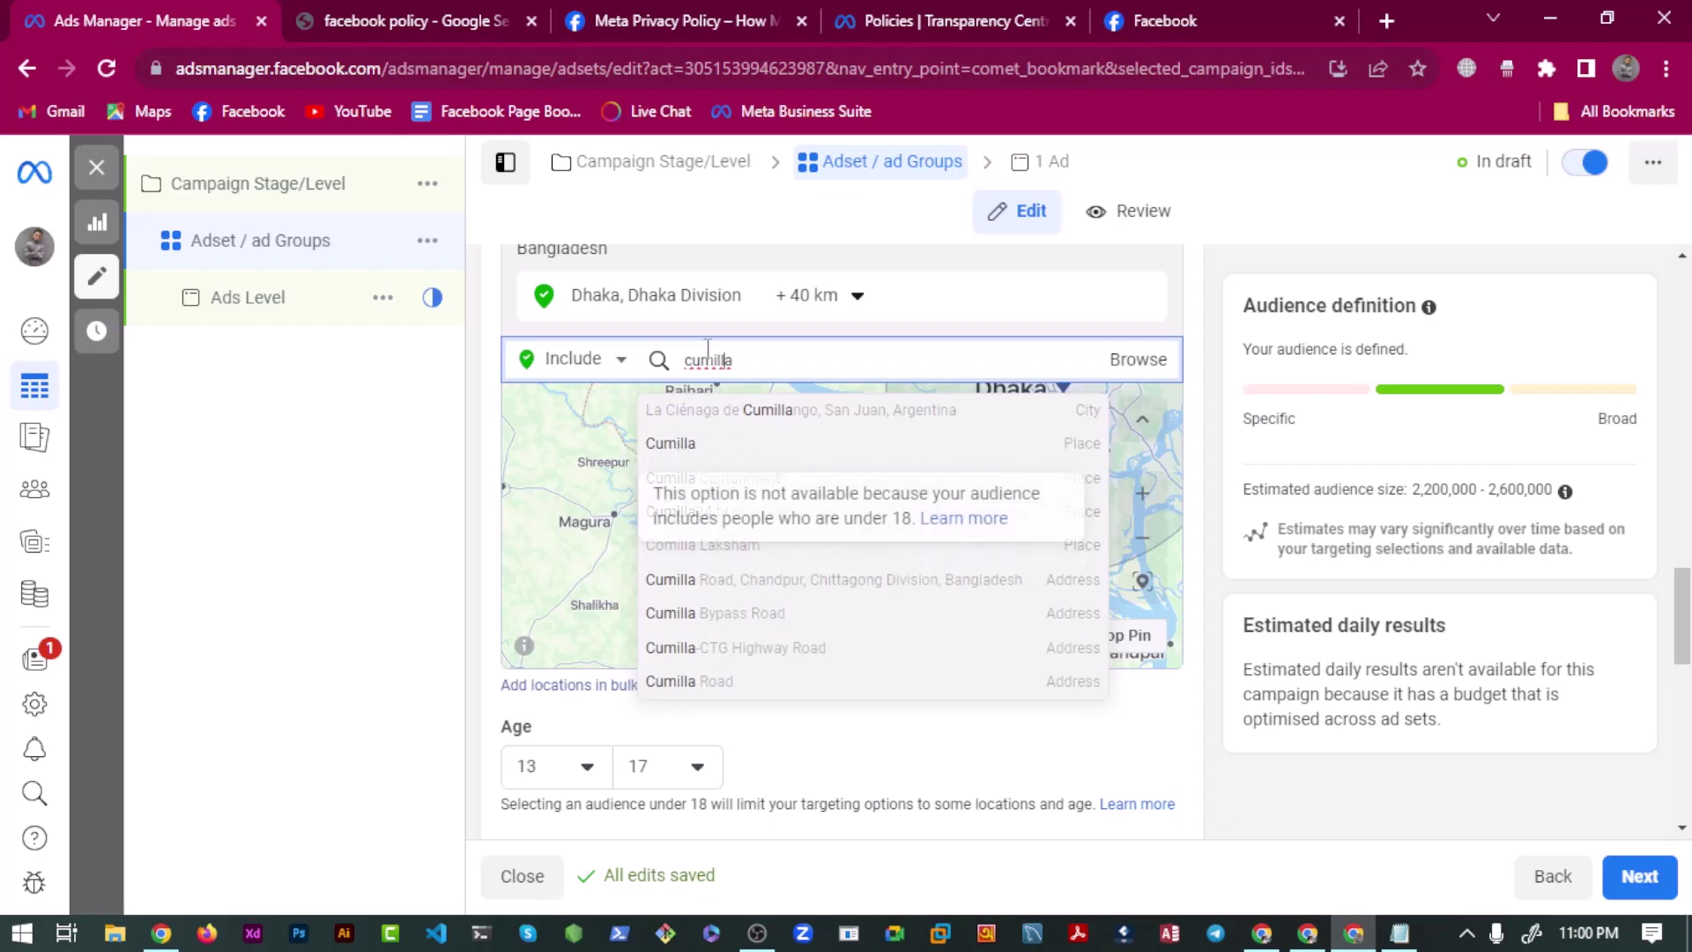
{"action": "double_click", "coordinate": [735, 368]}
{"action": "type", "text": "comilla"}
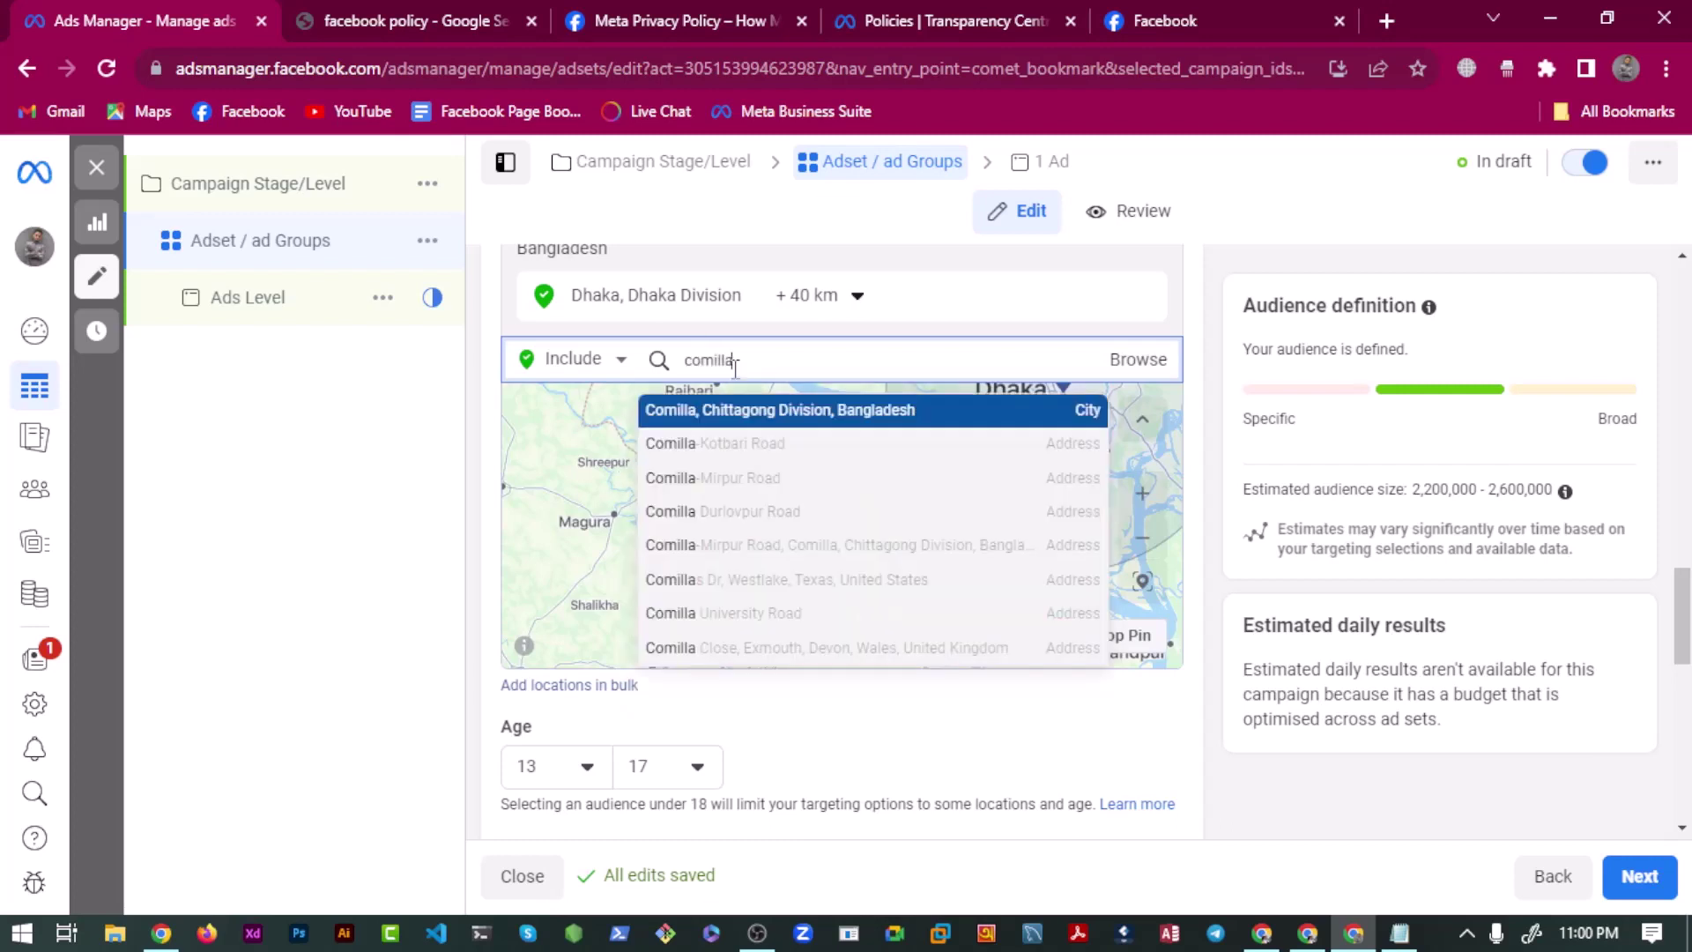
{"action": "left_click", "coordinate": [735, 411]}
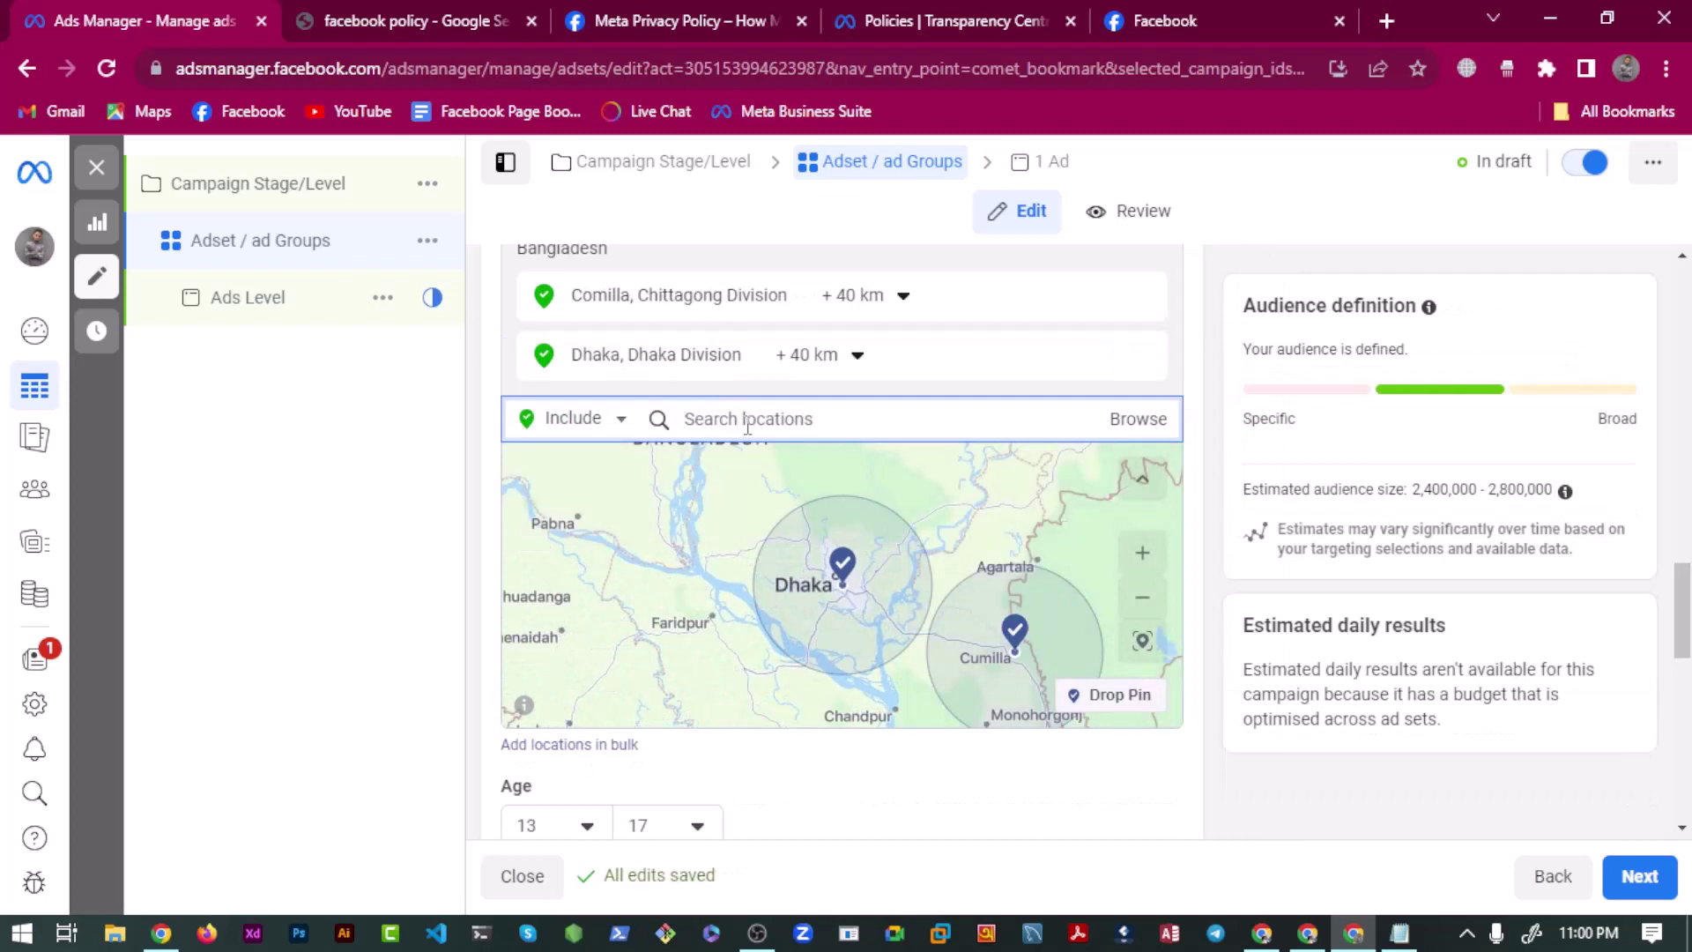
Include the city of Chittagong, Chittagong Division in the ad set's locations and review the location list.
{"action": "type", "text": "chittagong"}
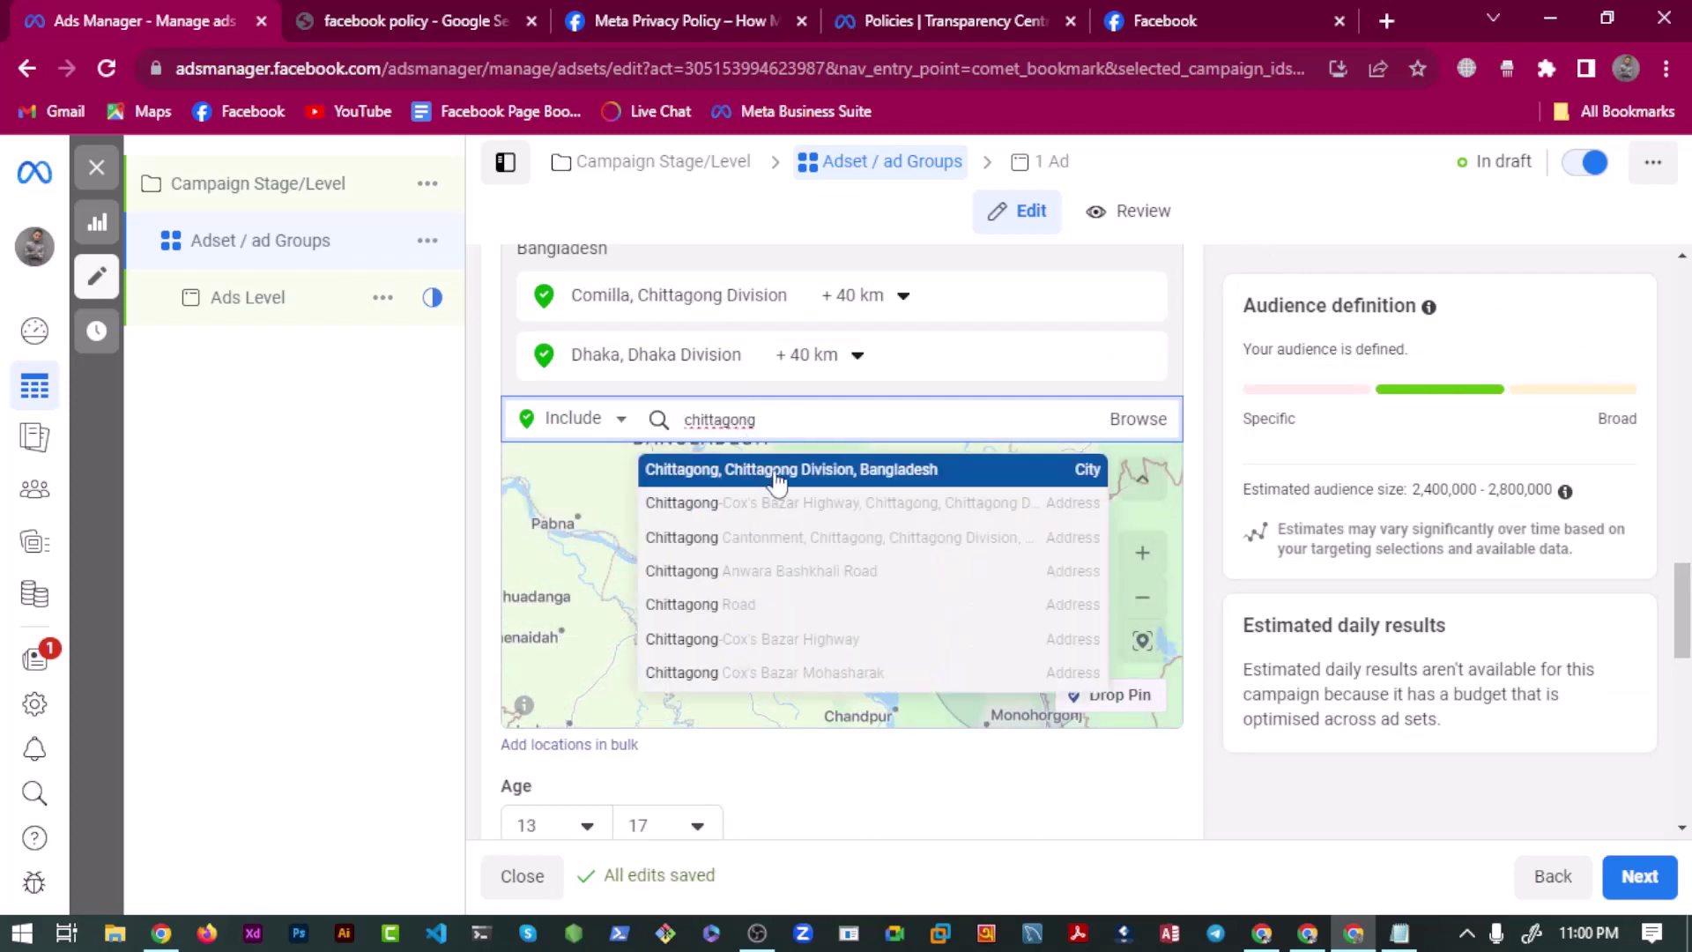
{"action": "left_click", "coordinate": [775, 475]}
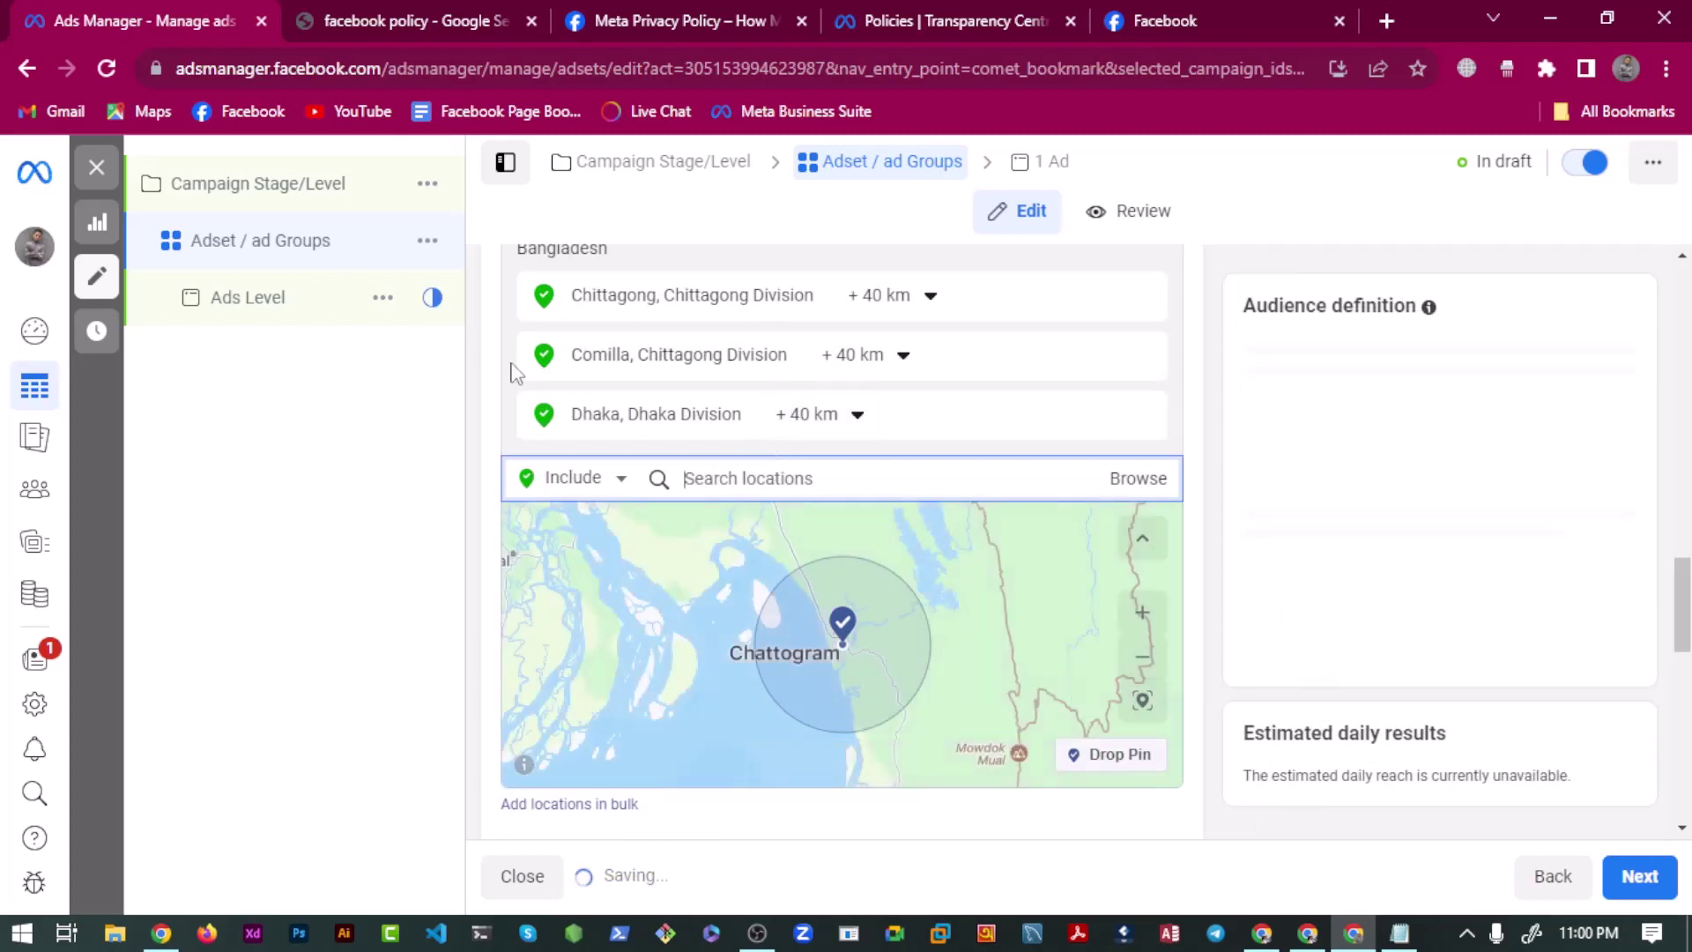
{"action": "scroll", "coordinate": [489, 379], "scroll_direction": "up", "scroll_amount": 3}
{"action": "scroll", "coordinate": [500, 407], "scroll_direction": "down", "scroll_amount": 1}
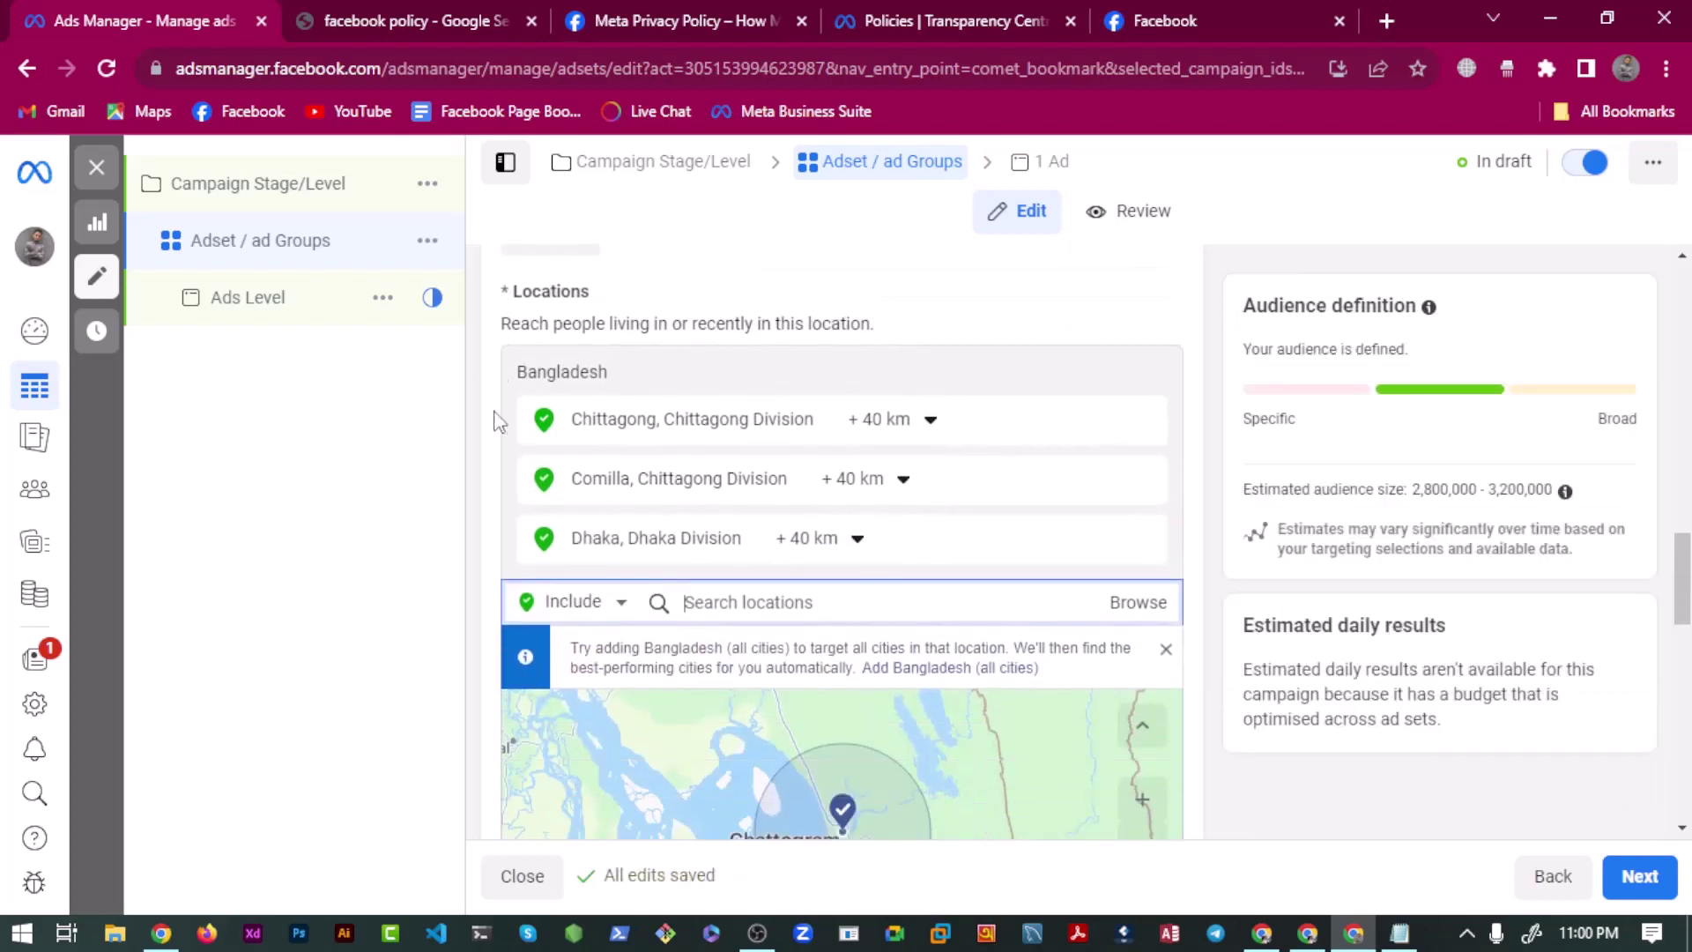
Set the ad set's age range to a minimum of 18 and a maximum of 40.
{"action": "scroll", "coordinate": [500, 422], "scroll_direction": "down", "scroll_amount": 7}
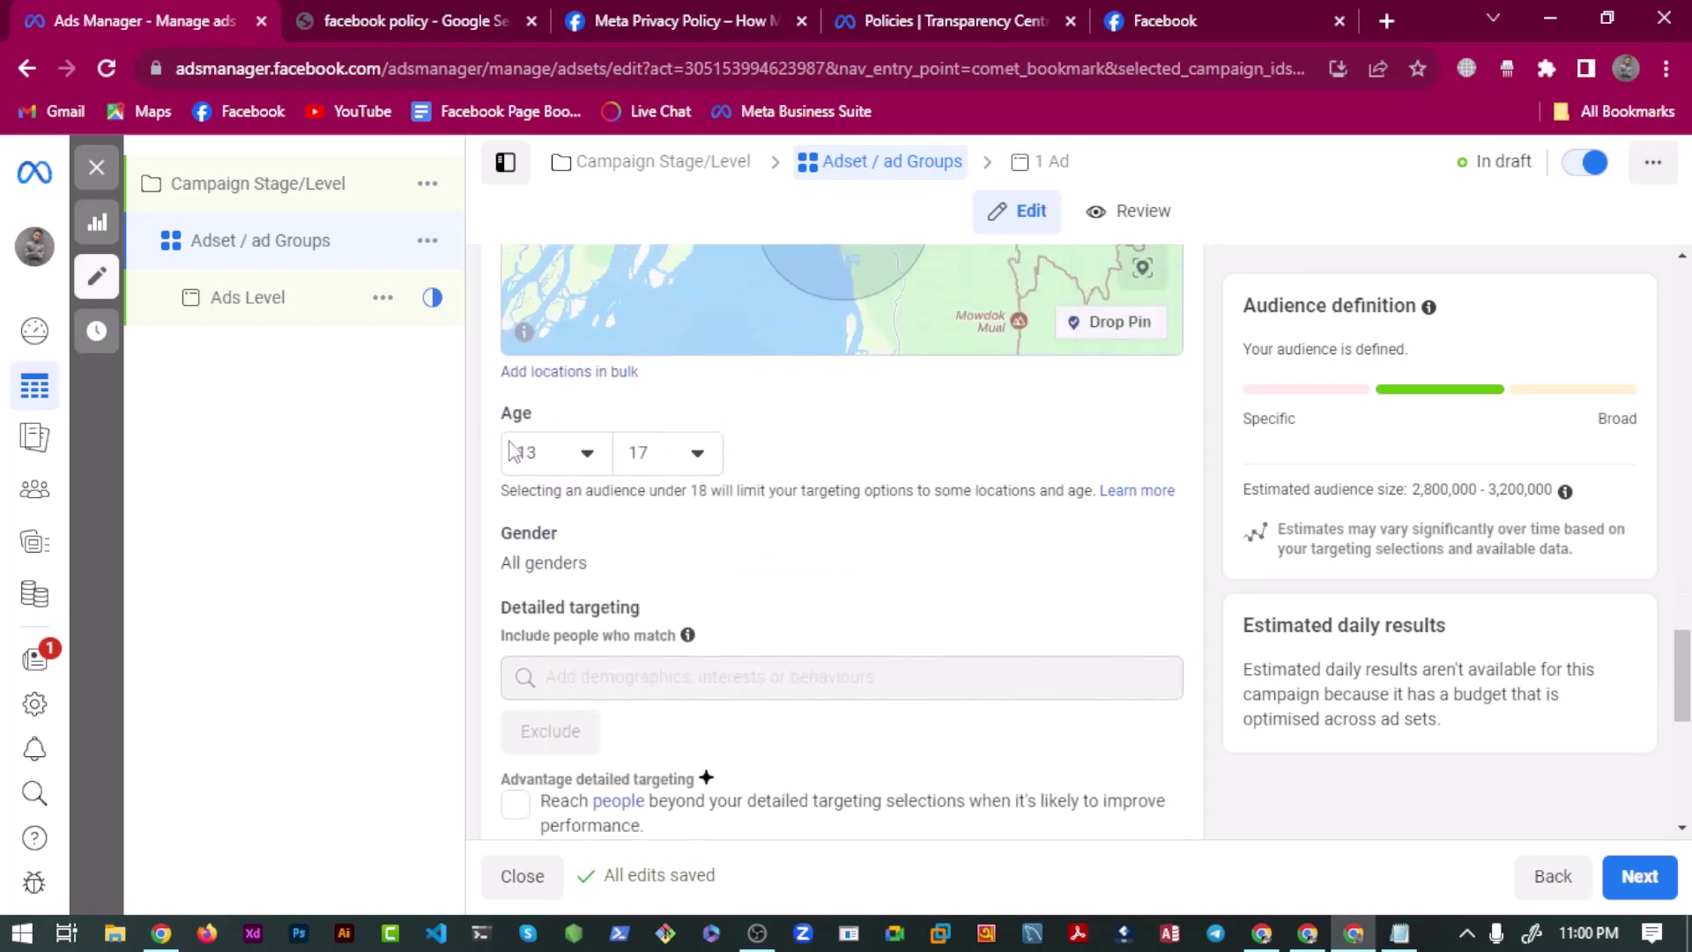
{"action": "left_click", "coordinate": [527, 453]}
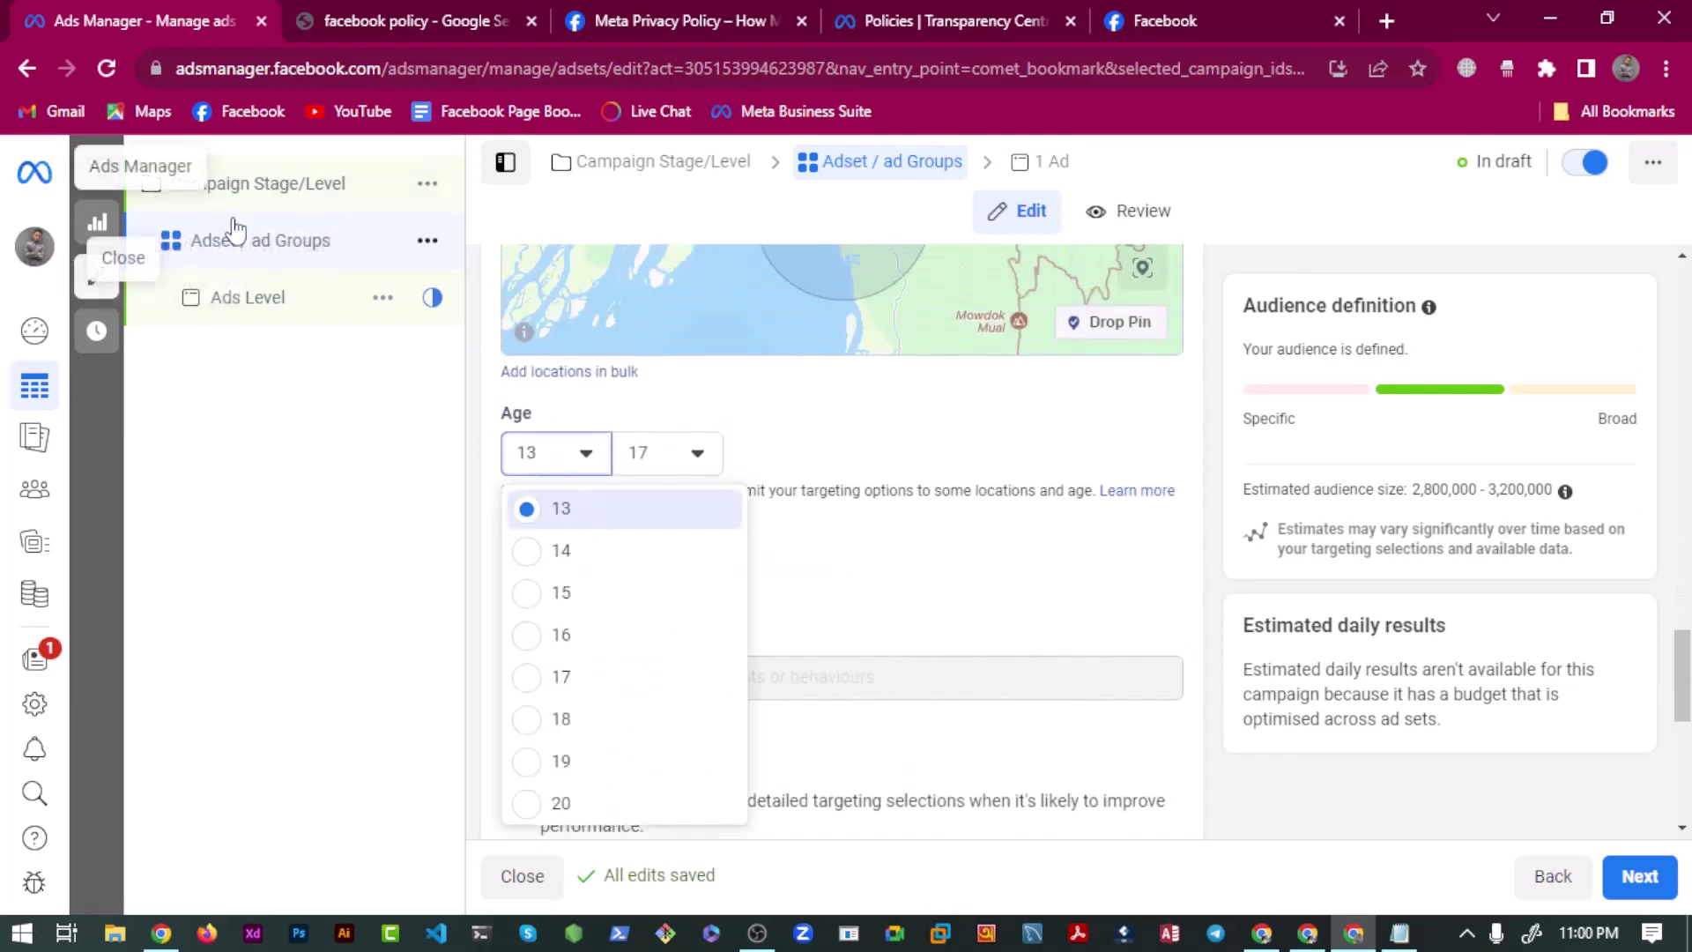
{"action": "scroll", "coordinate": [557, 666], "scroll_direction": "down", "scroll_amount": 2}
{"action": "left_click", "coordinate": [555, 603]}
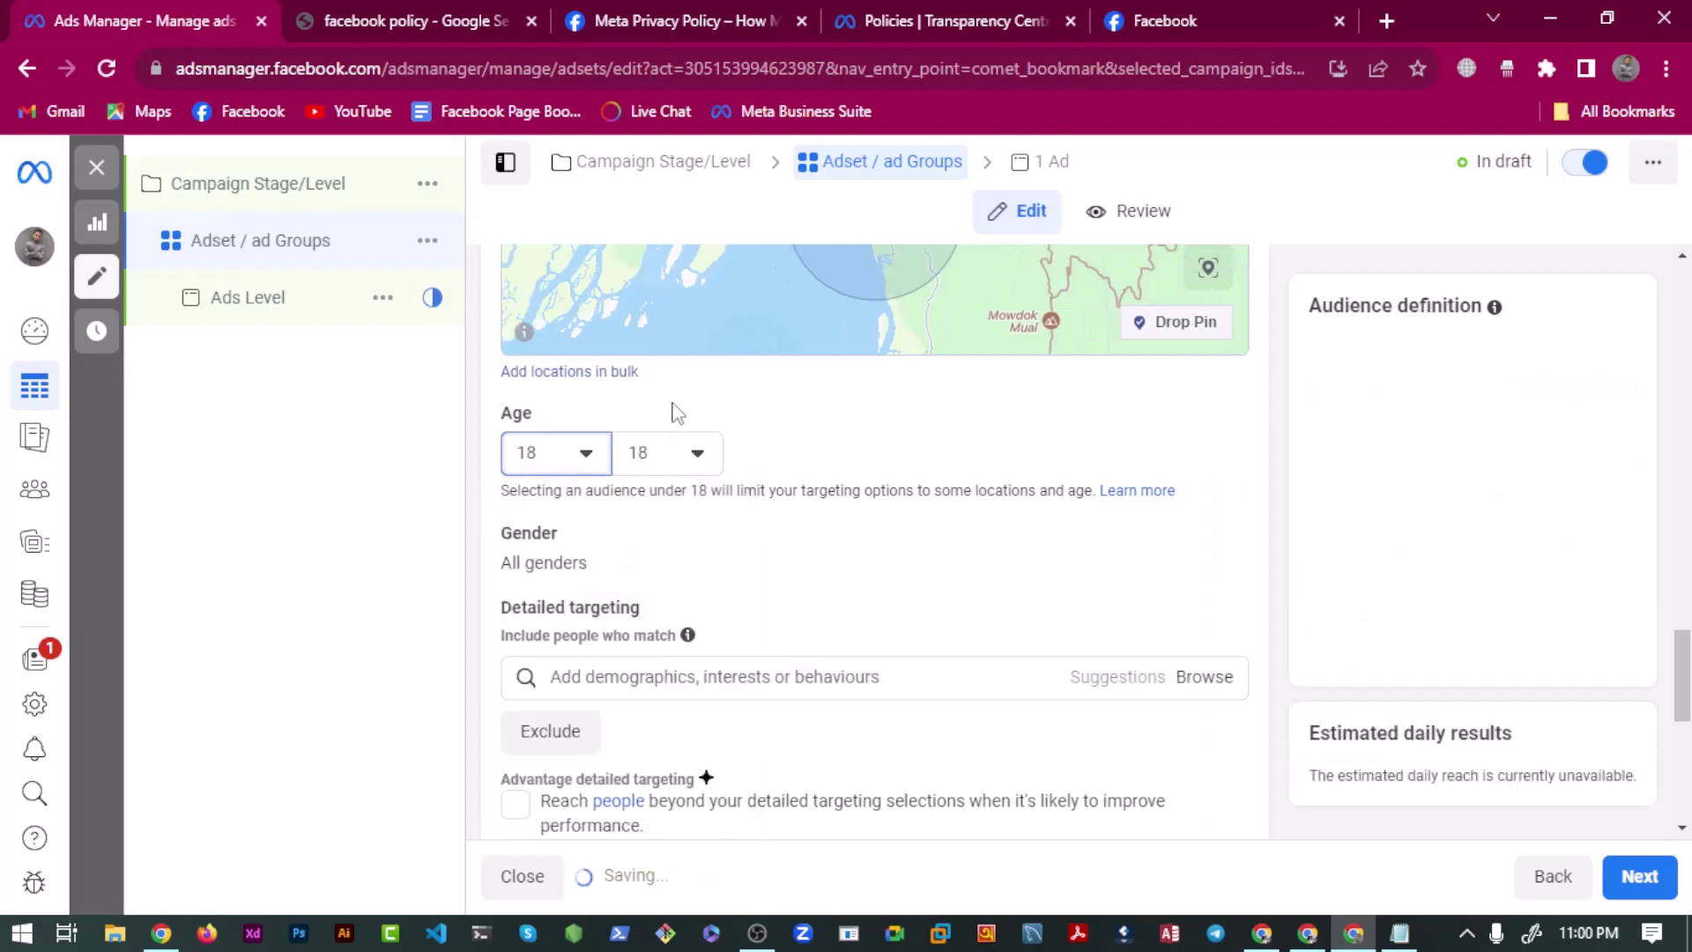
{"action": "left_click", "coordinate": [668, 447]}
{"action": "scroll", "coordinate": [695, 617], "scroll_direction": "down", "scroll_amount": 5}
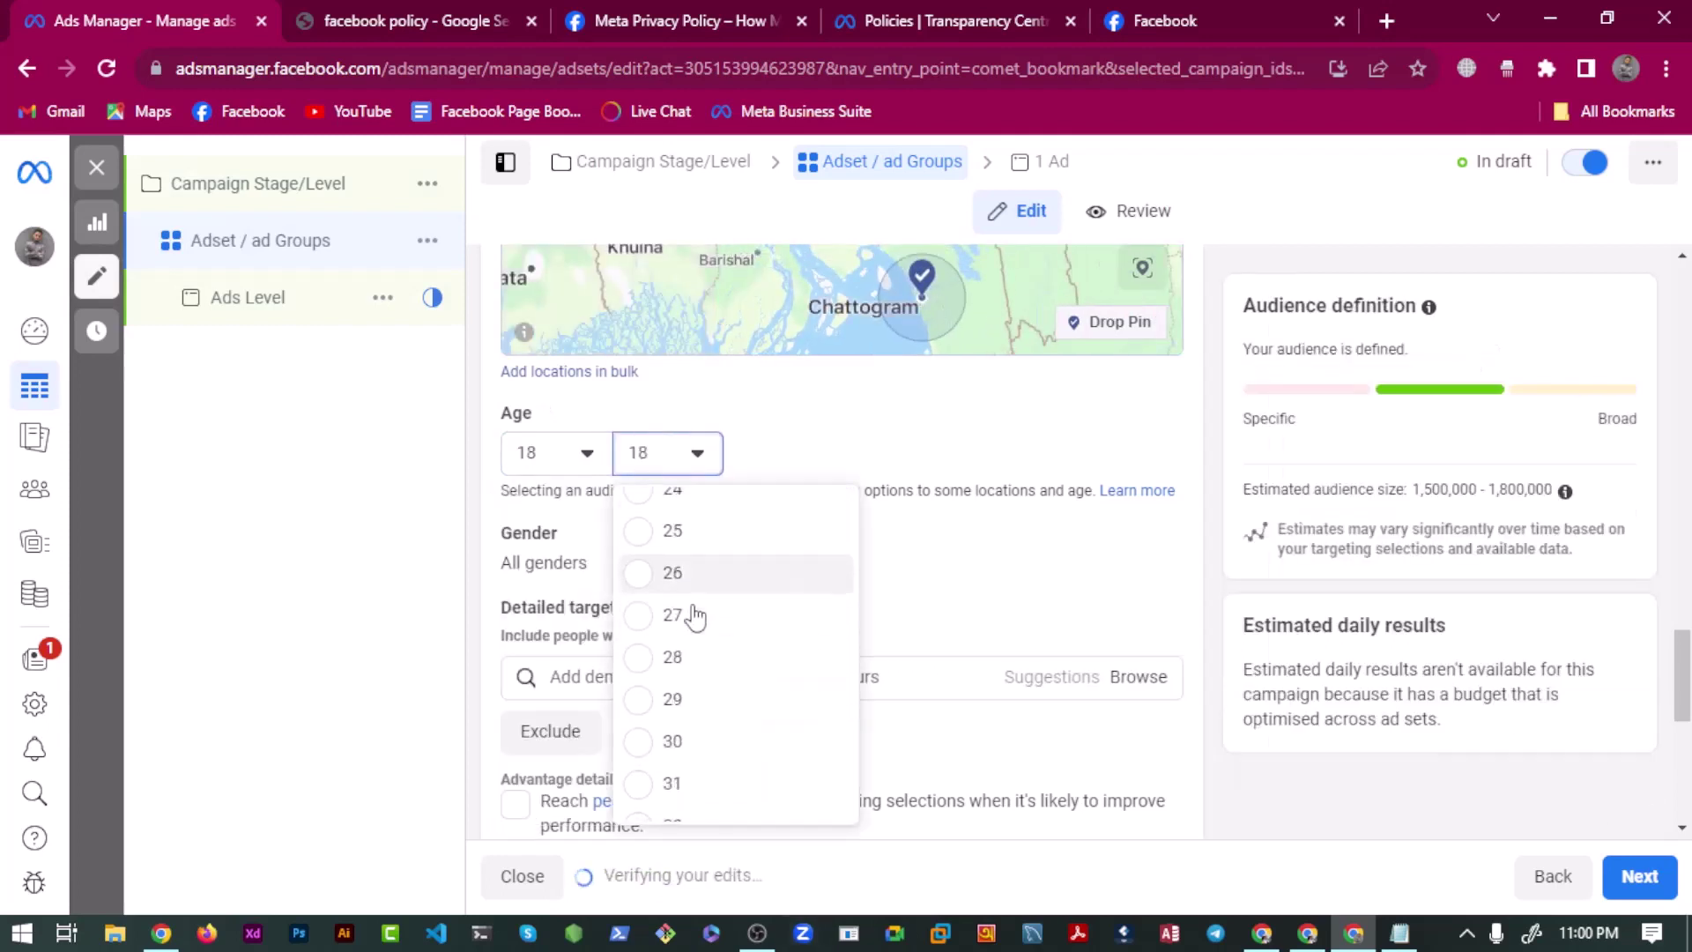
{"action": "scroll", "coordinate": [692, 621], "scroll_direction": "down", "scroll_amount": 6}
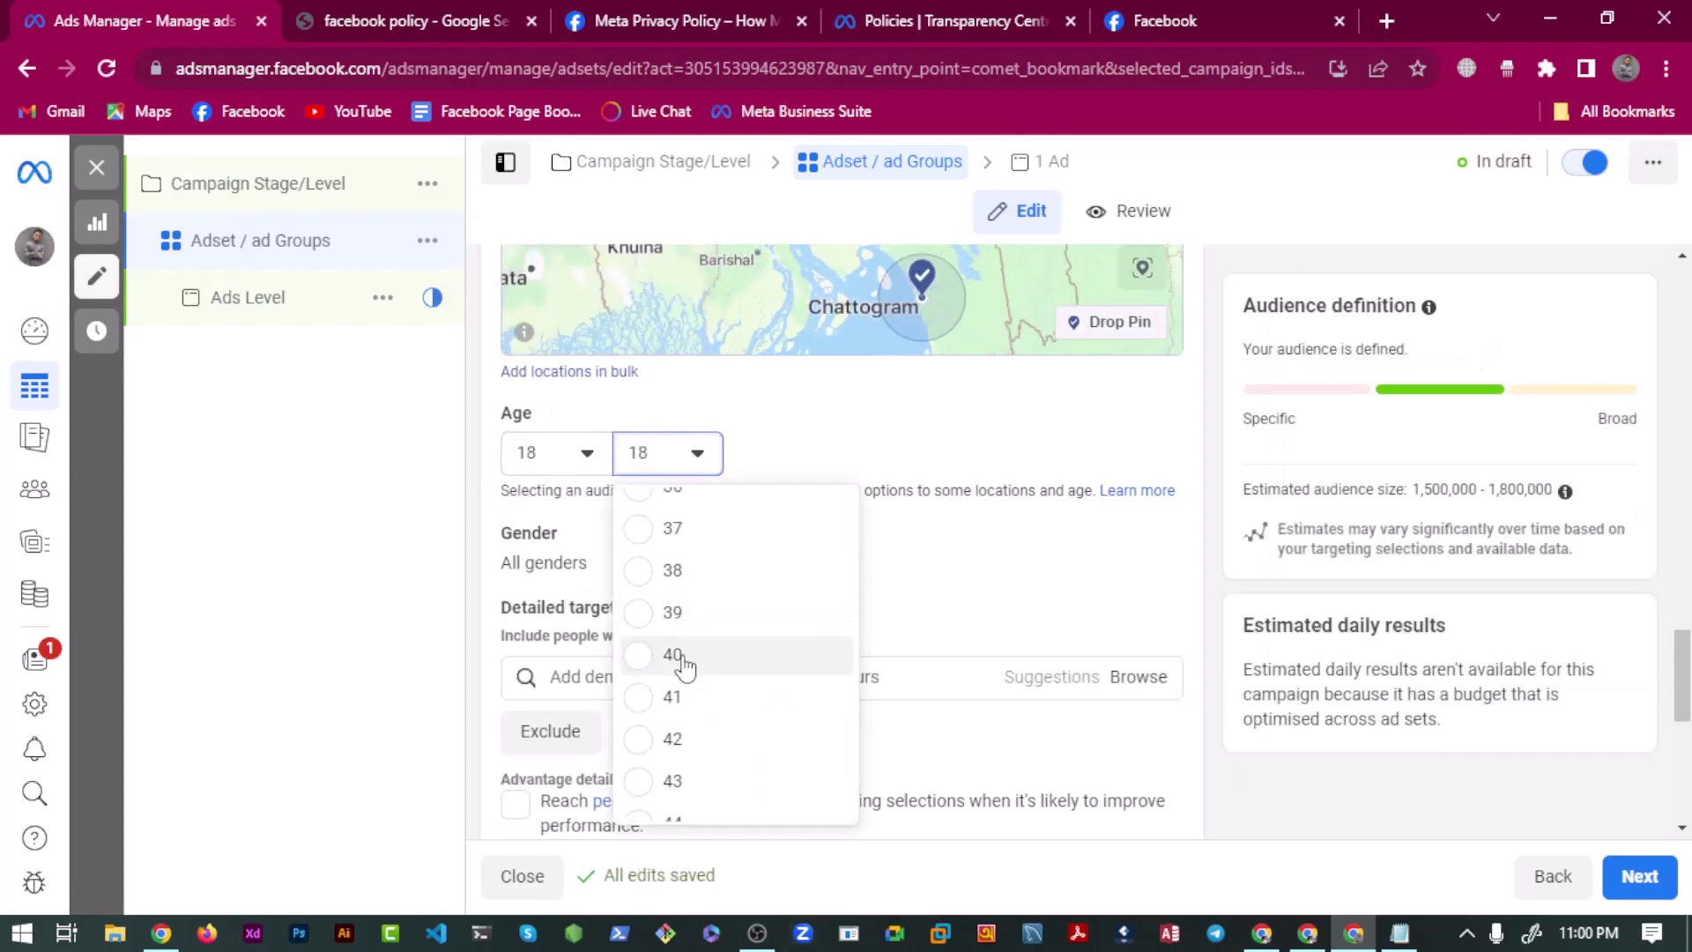
{"action": "left_click", "coordinate": [681, 656]}
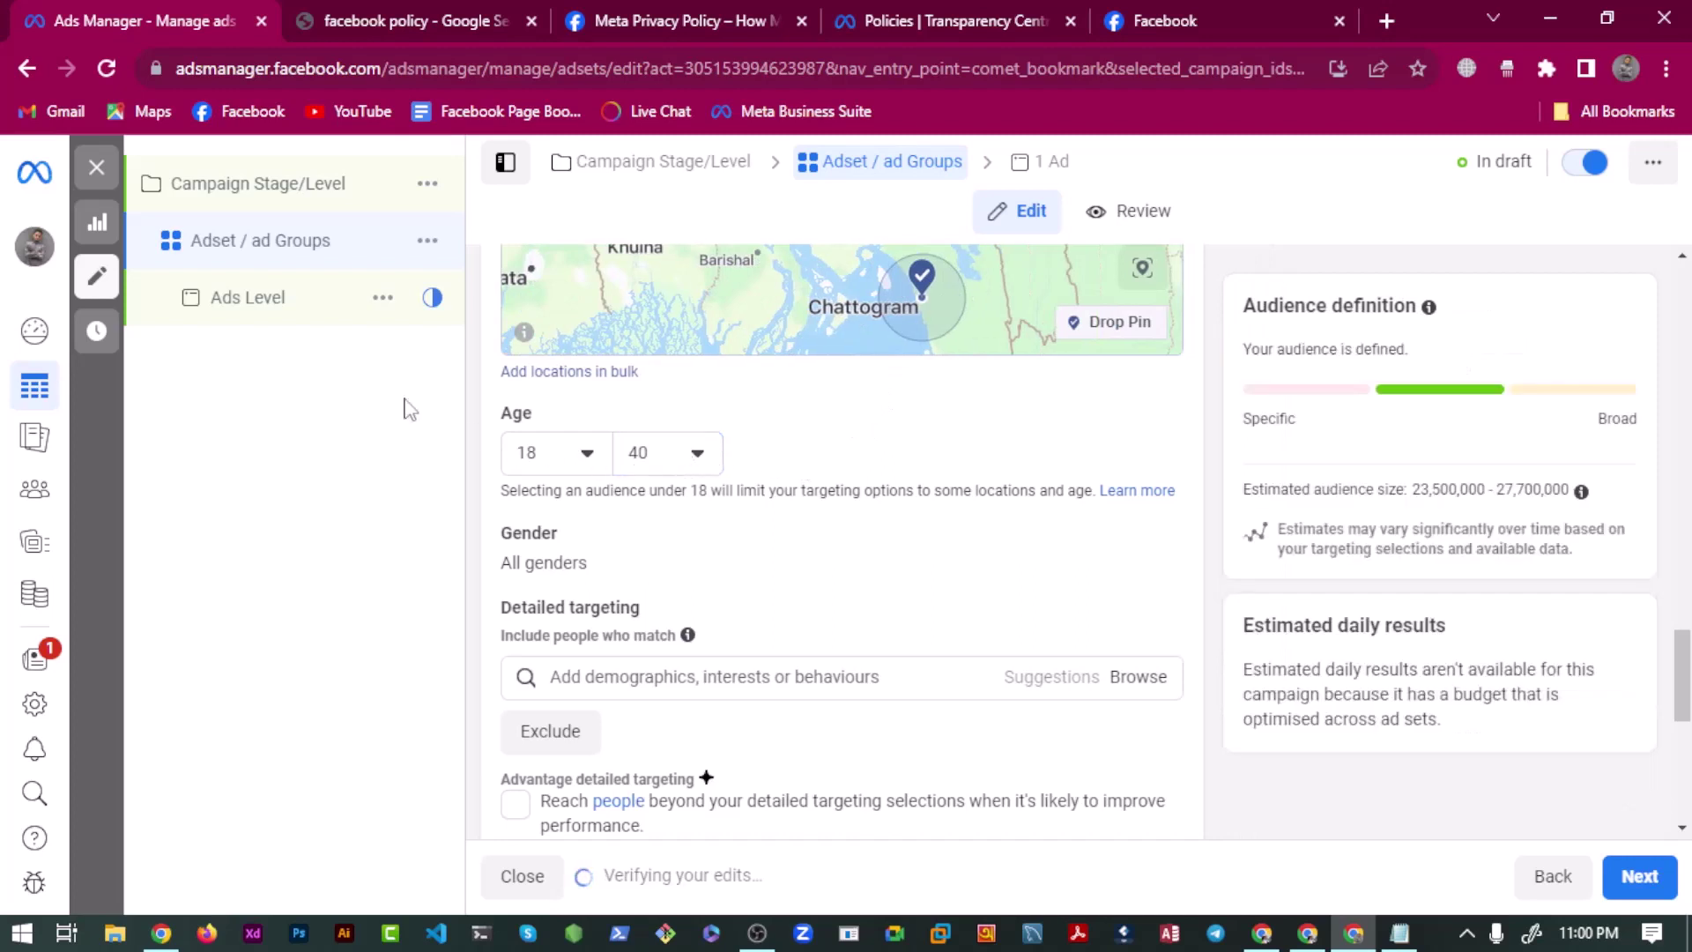
Duplicate the ad set once within the original campaign, keeping existing reactions, comments and shares on new ads.
{"action": "left_click", "coordinate": [427, 240]}
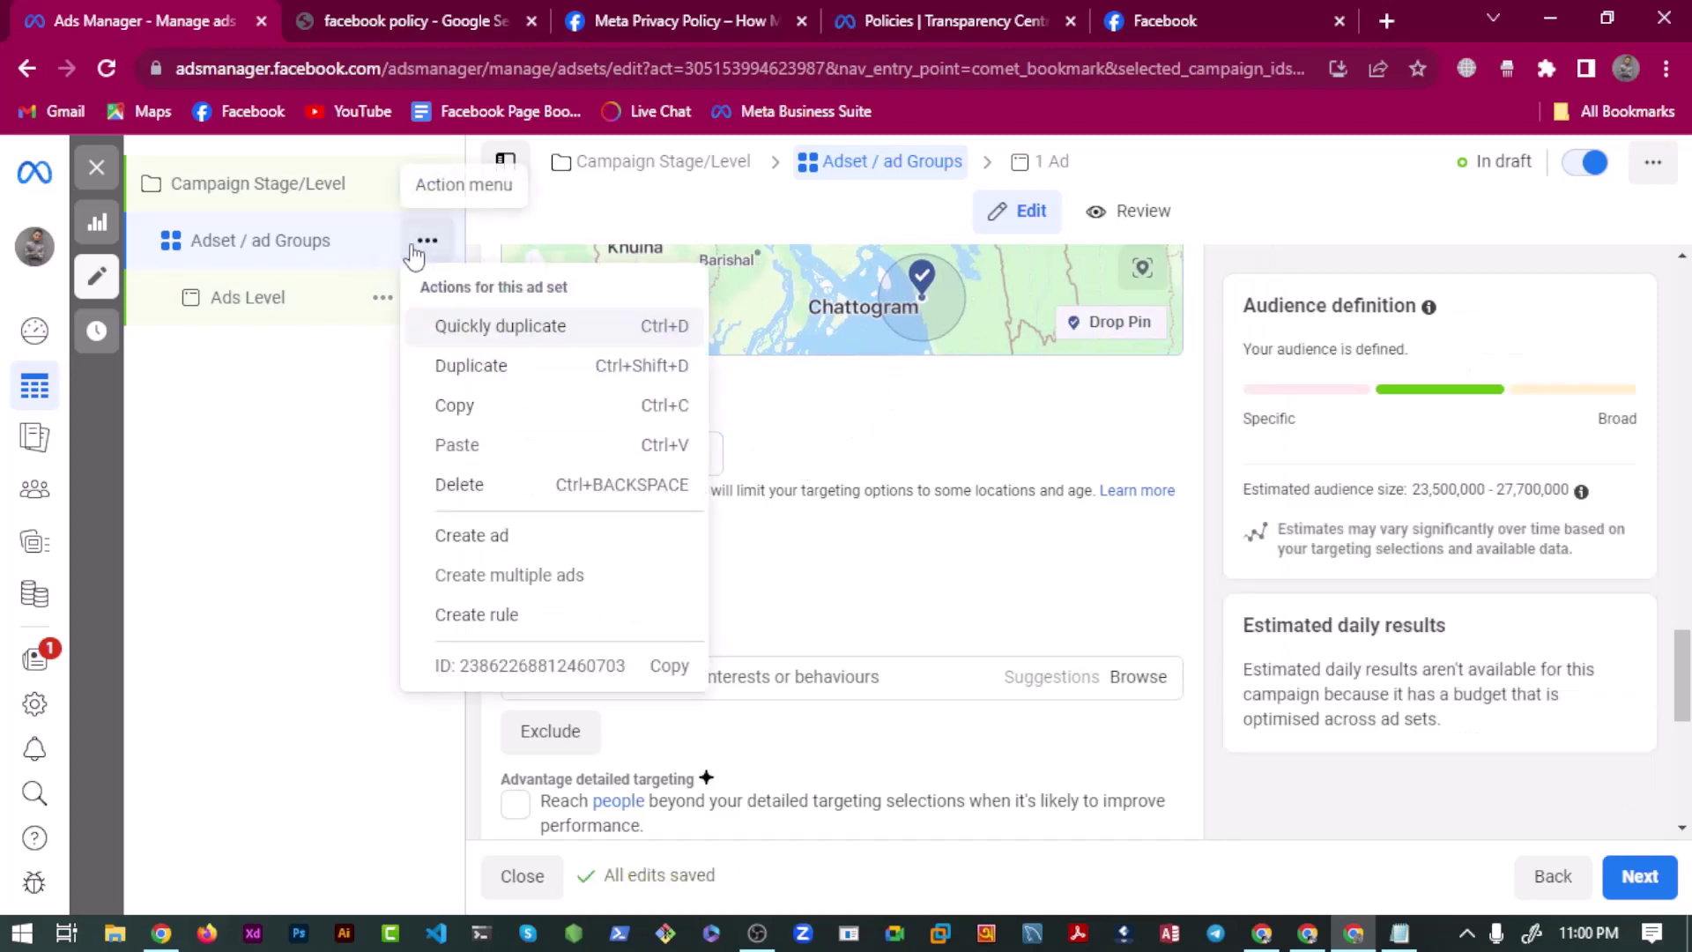
{"action": "left_click", "coordinate": [483, 368]}
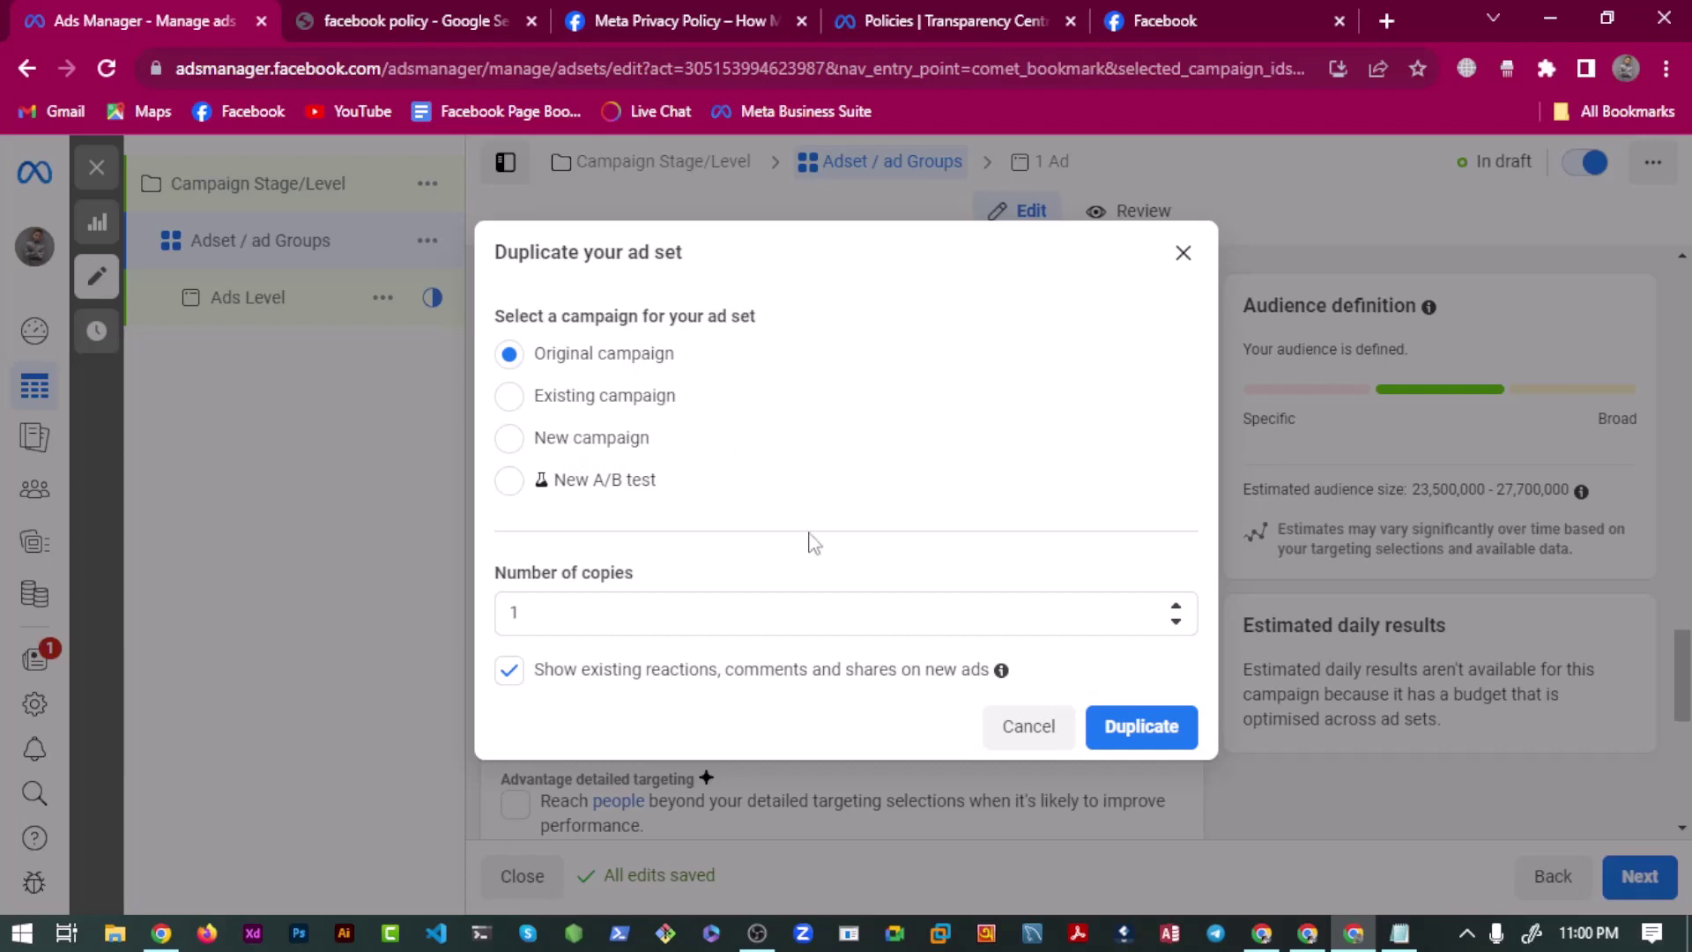
{"action": "mouse_move", "coordinate": [1001, 669]}
{"action": "left_click", "coordinate": [1141, 736]}
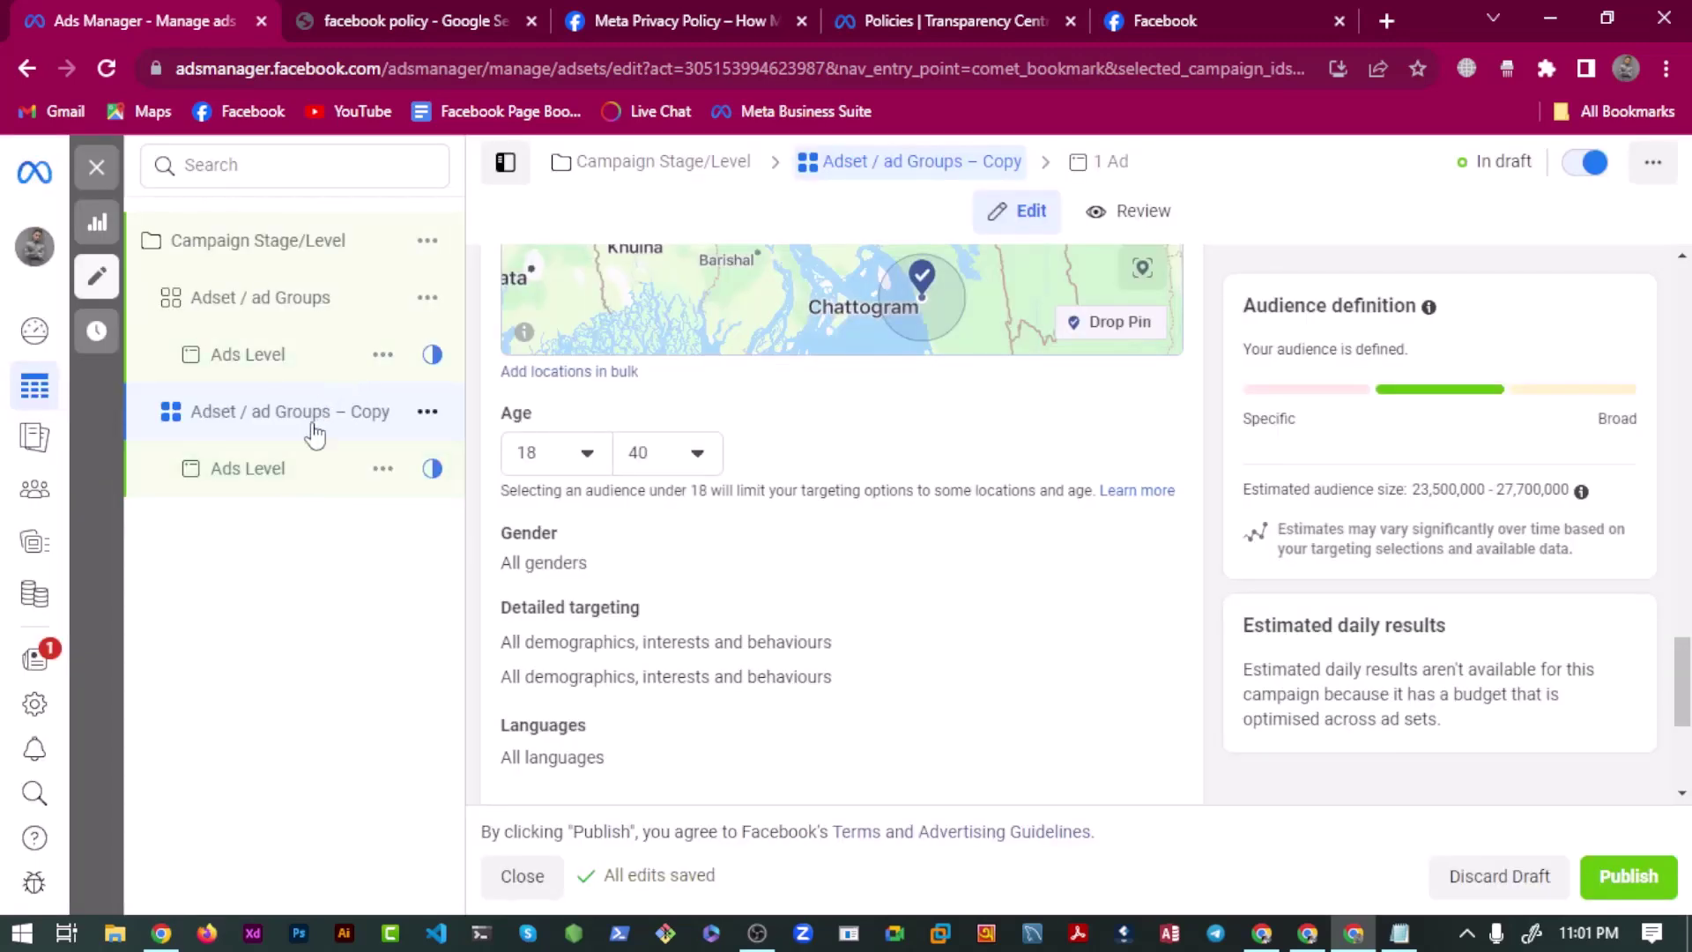
Open the minimum age choices for the duplicated ad set.
{"action": "left_click", "coordinate": [557, 460]}
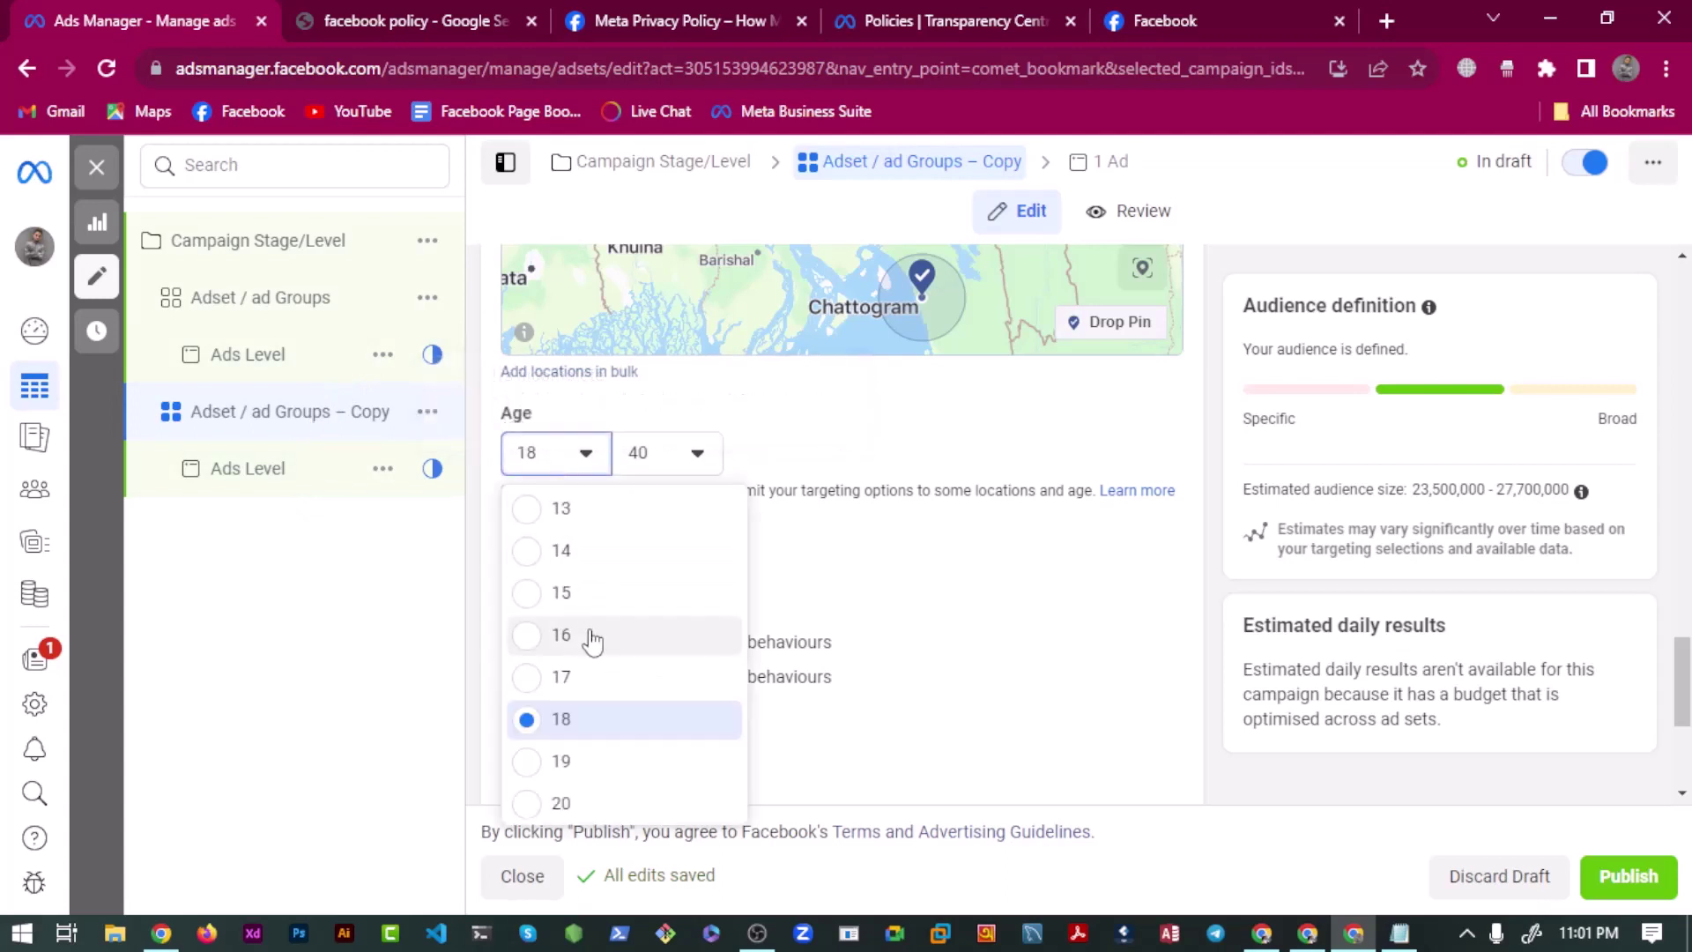
Set the maximum audience age to 60 for the copied ad set.
{"action": "scroll", "coordinate": [590, 652], "scroll_direction": "down", "scroll_amount": 2}
{"action": "left_click", "coordinate": [692, 453]}
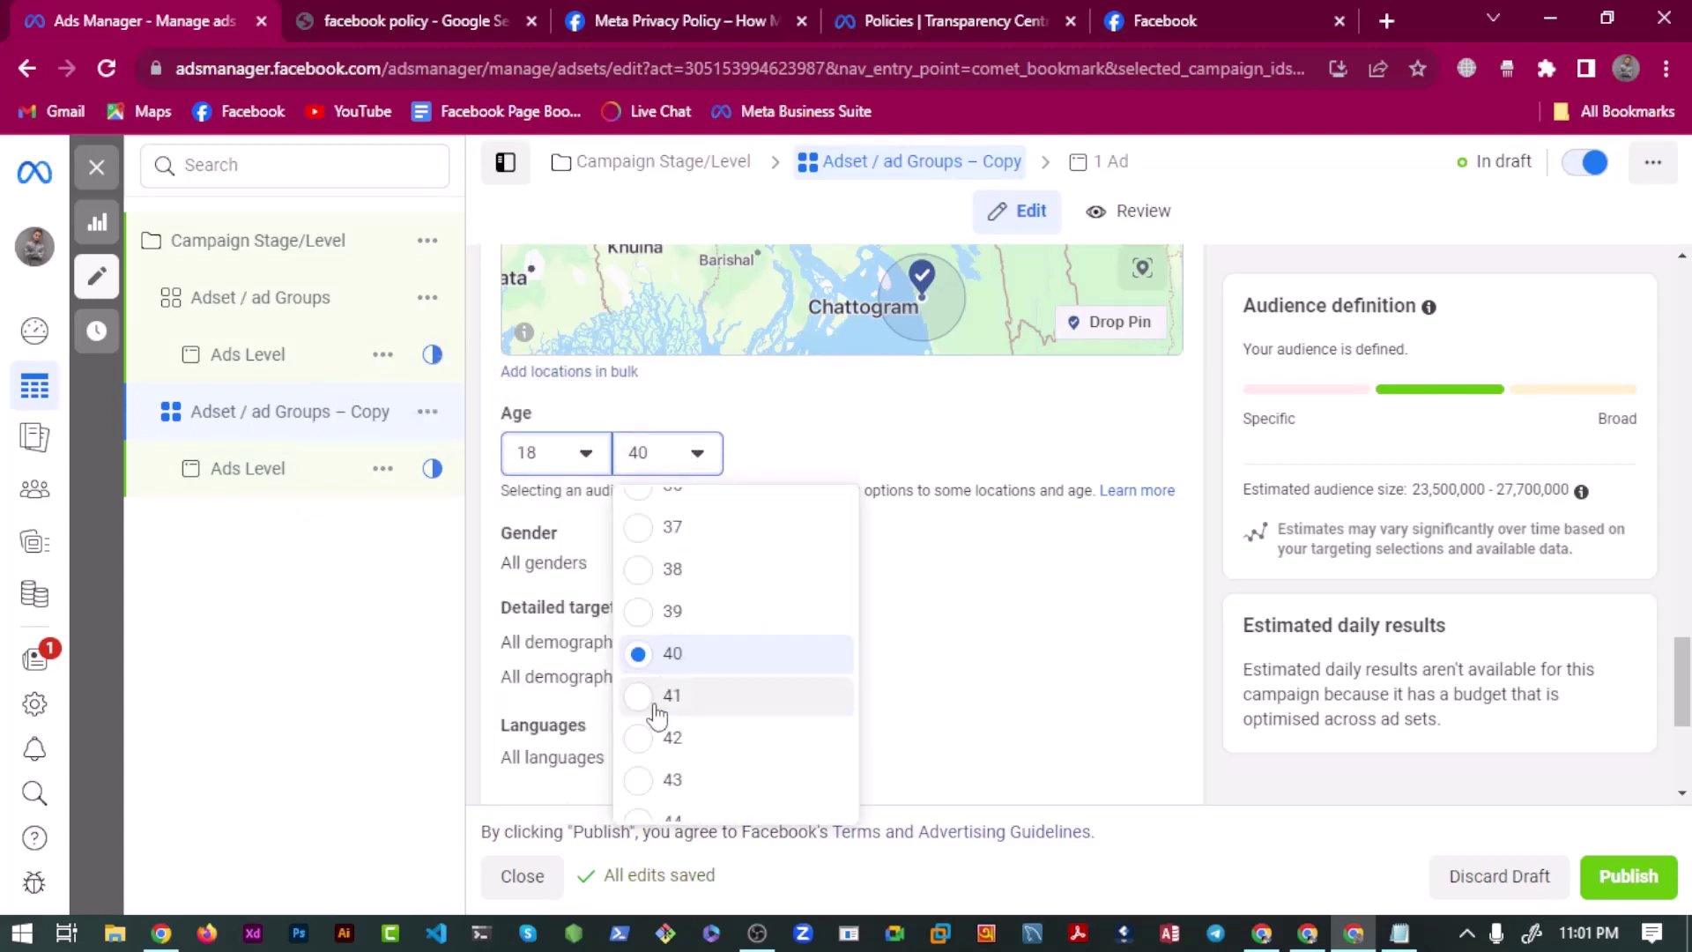
{"action": "scroll", "coordinate": [669, 709], "scroll_direction": "down", "scroll_amount": 5}
{"action": "scroll", "coordinate": [674, 710], "scroll_direction": "down", "scroll_amount": 6}
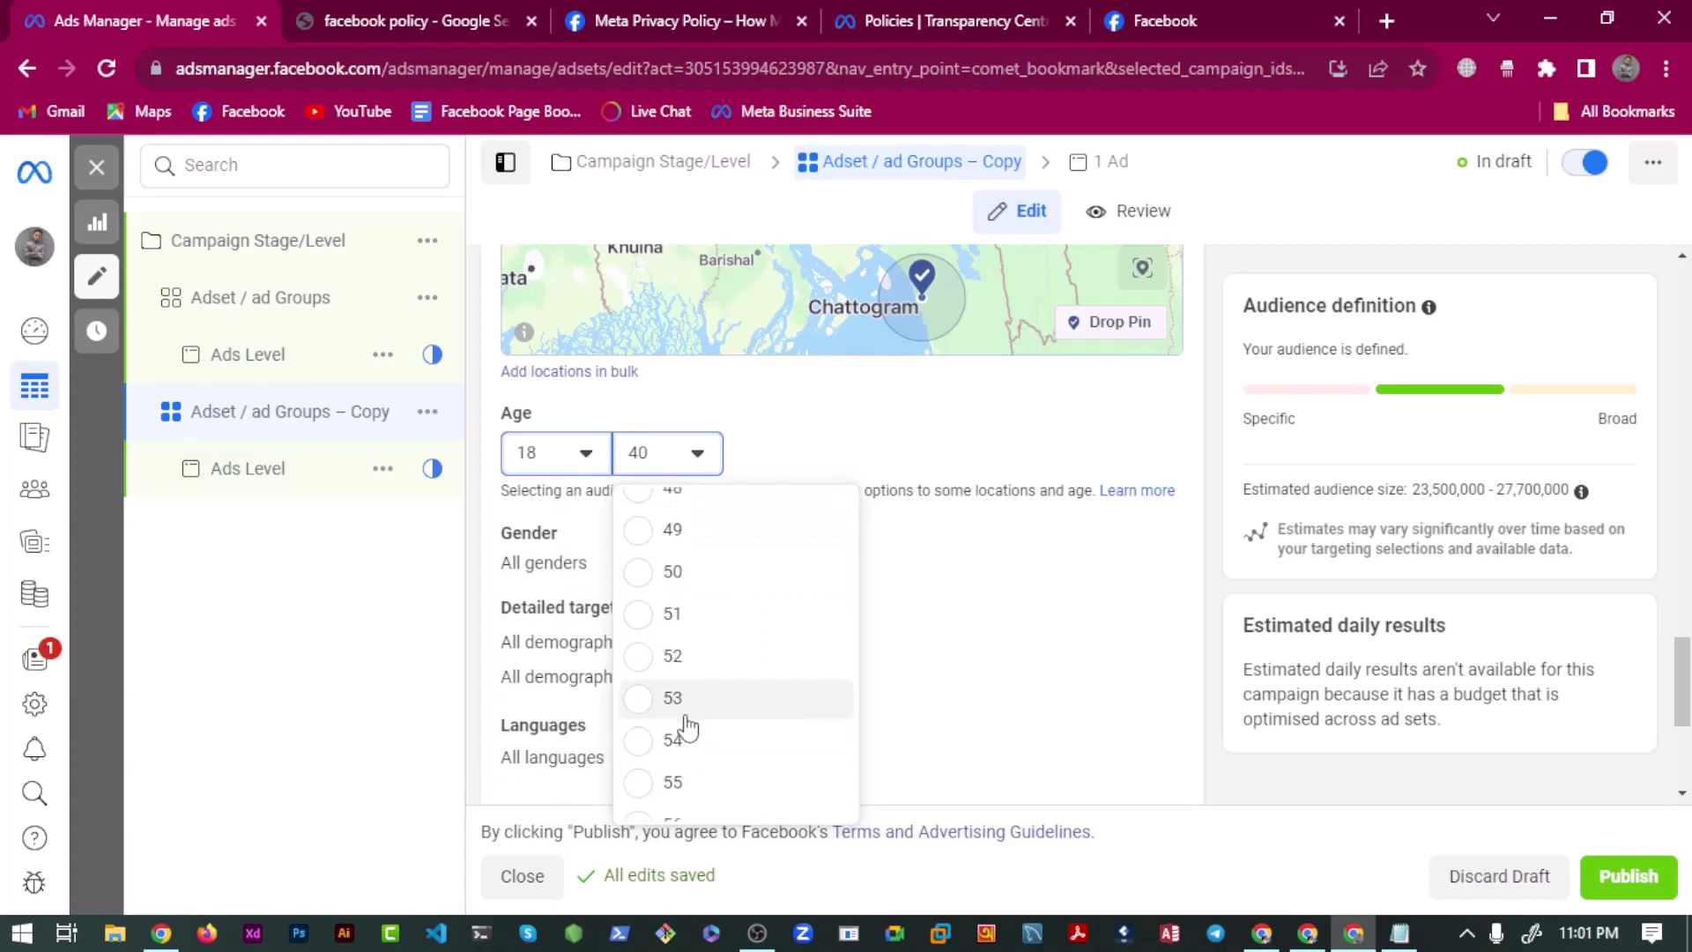
{"action": "left_click", "coordinate": [667, 643]}
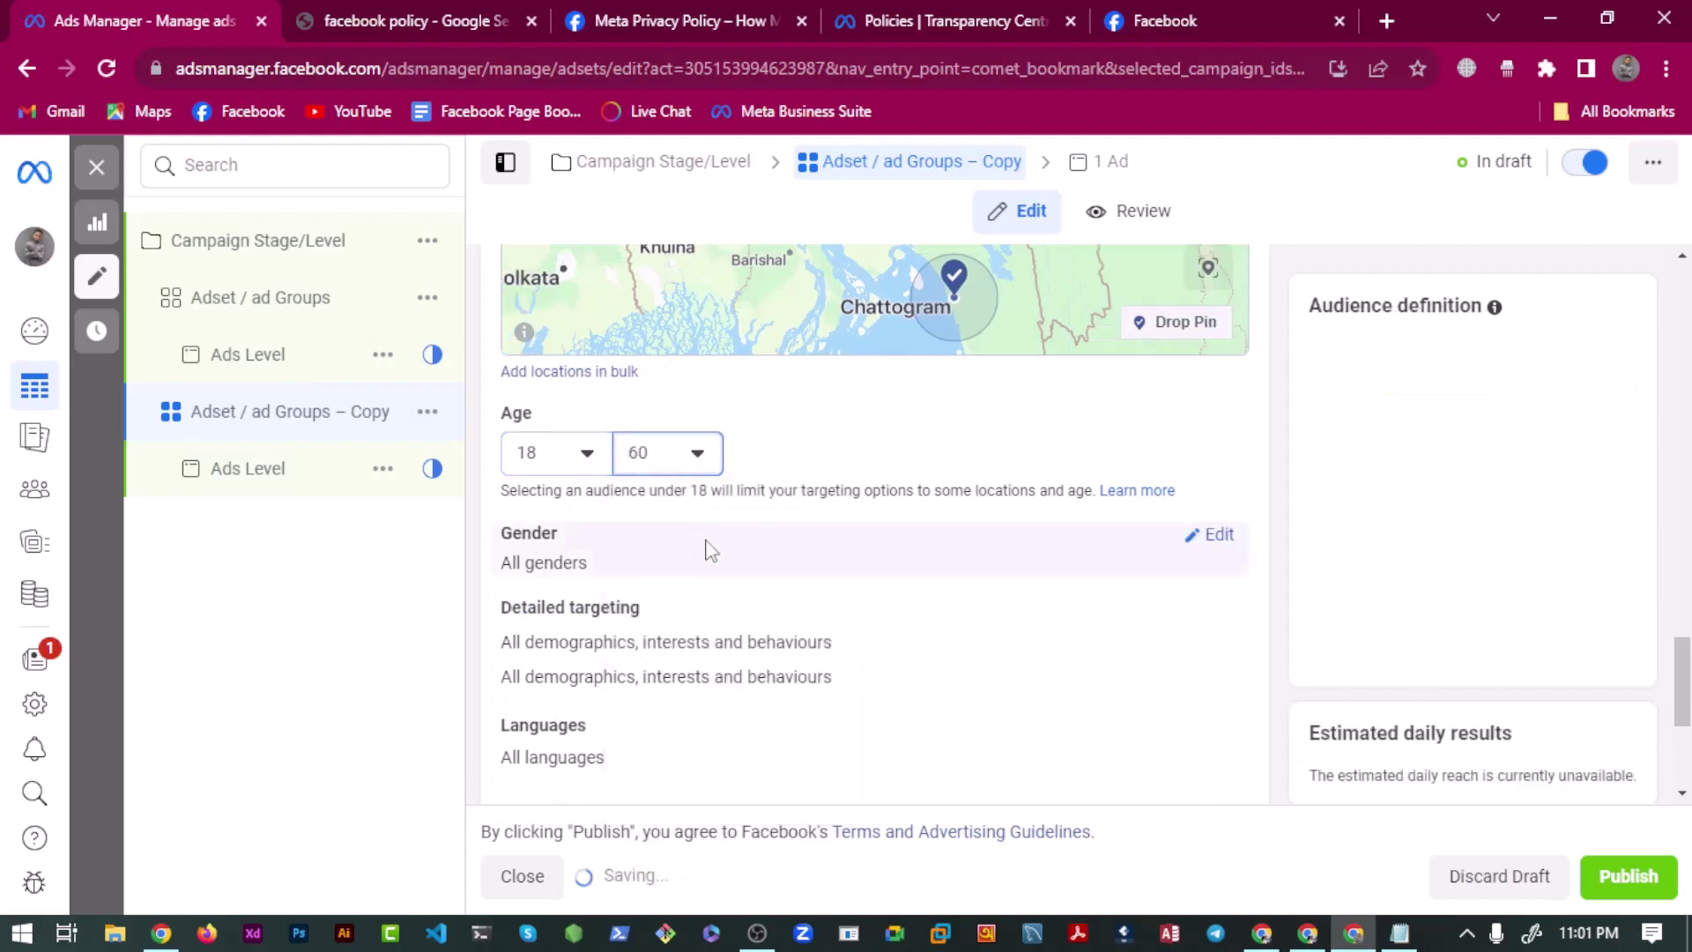
Rename the original ad set "Adset / ad Groups" as "Age-18-40".
{"action": "scroll", "coordinate": [872, 617], "scroll_direction": "up", "scroll_amount": 5}
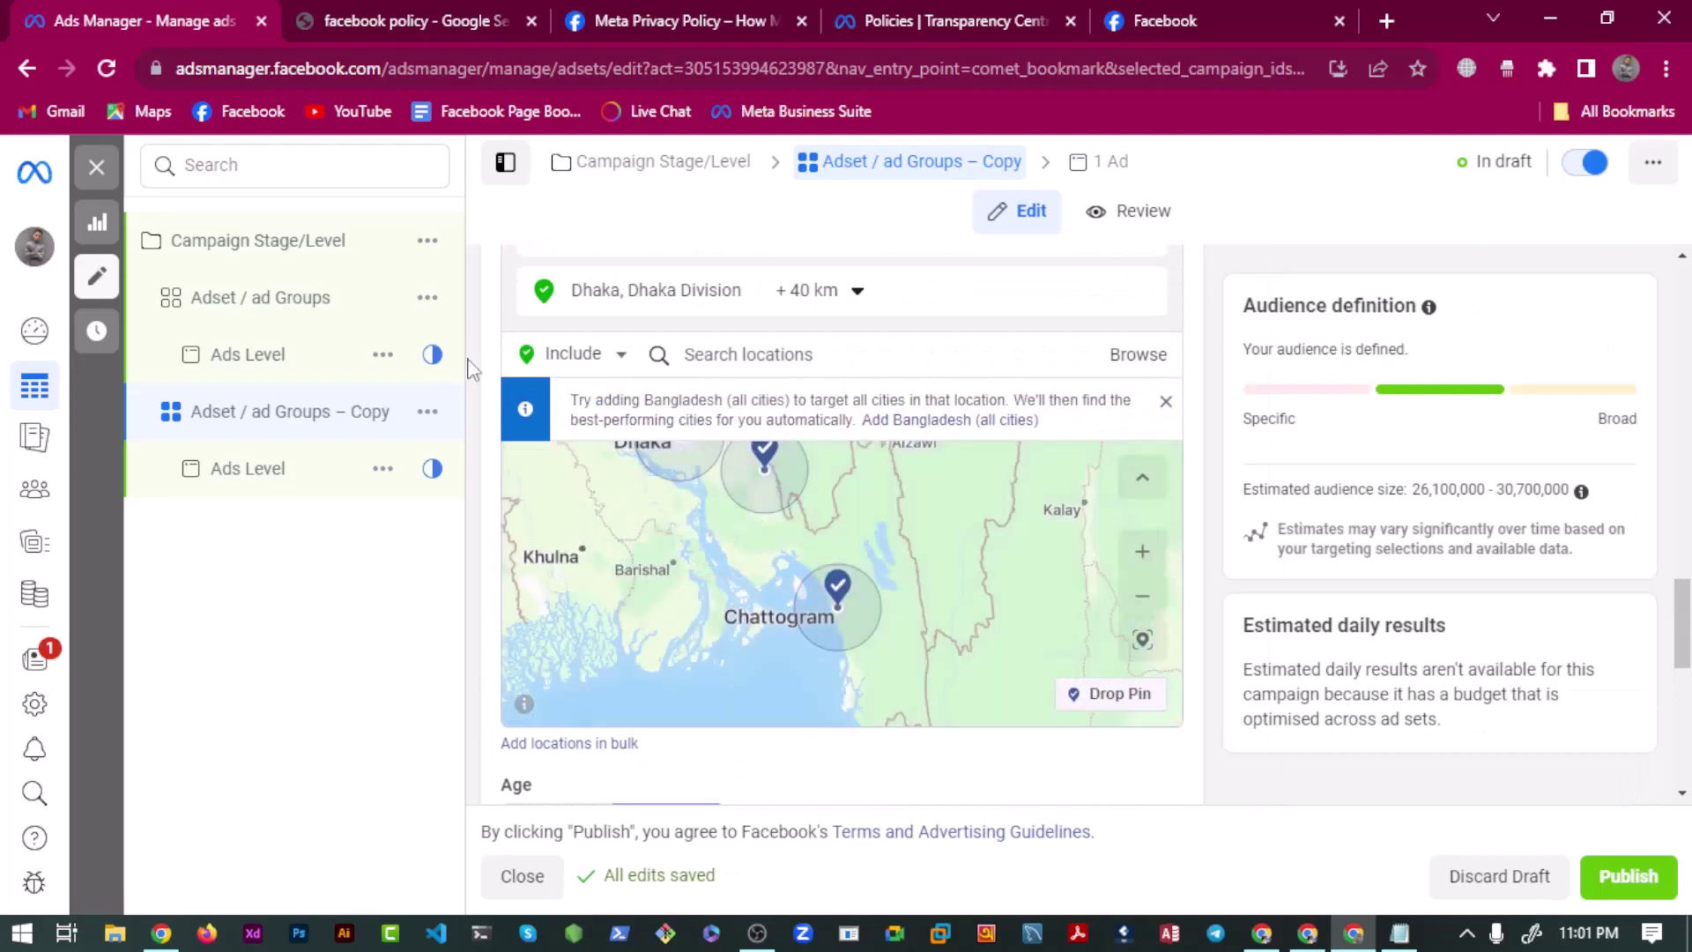
{"action": "scroll", "coordinate": [498, 335], "scroll_direction": "up", "scroll_amount": 5}
{"action": "scroll", "coordinate": [498, 328], "scroll_direction": "up", "scroll_amount": 5}
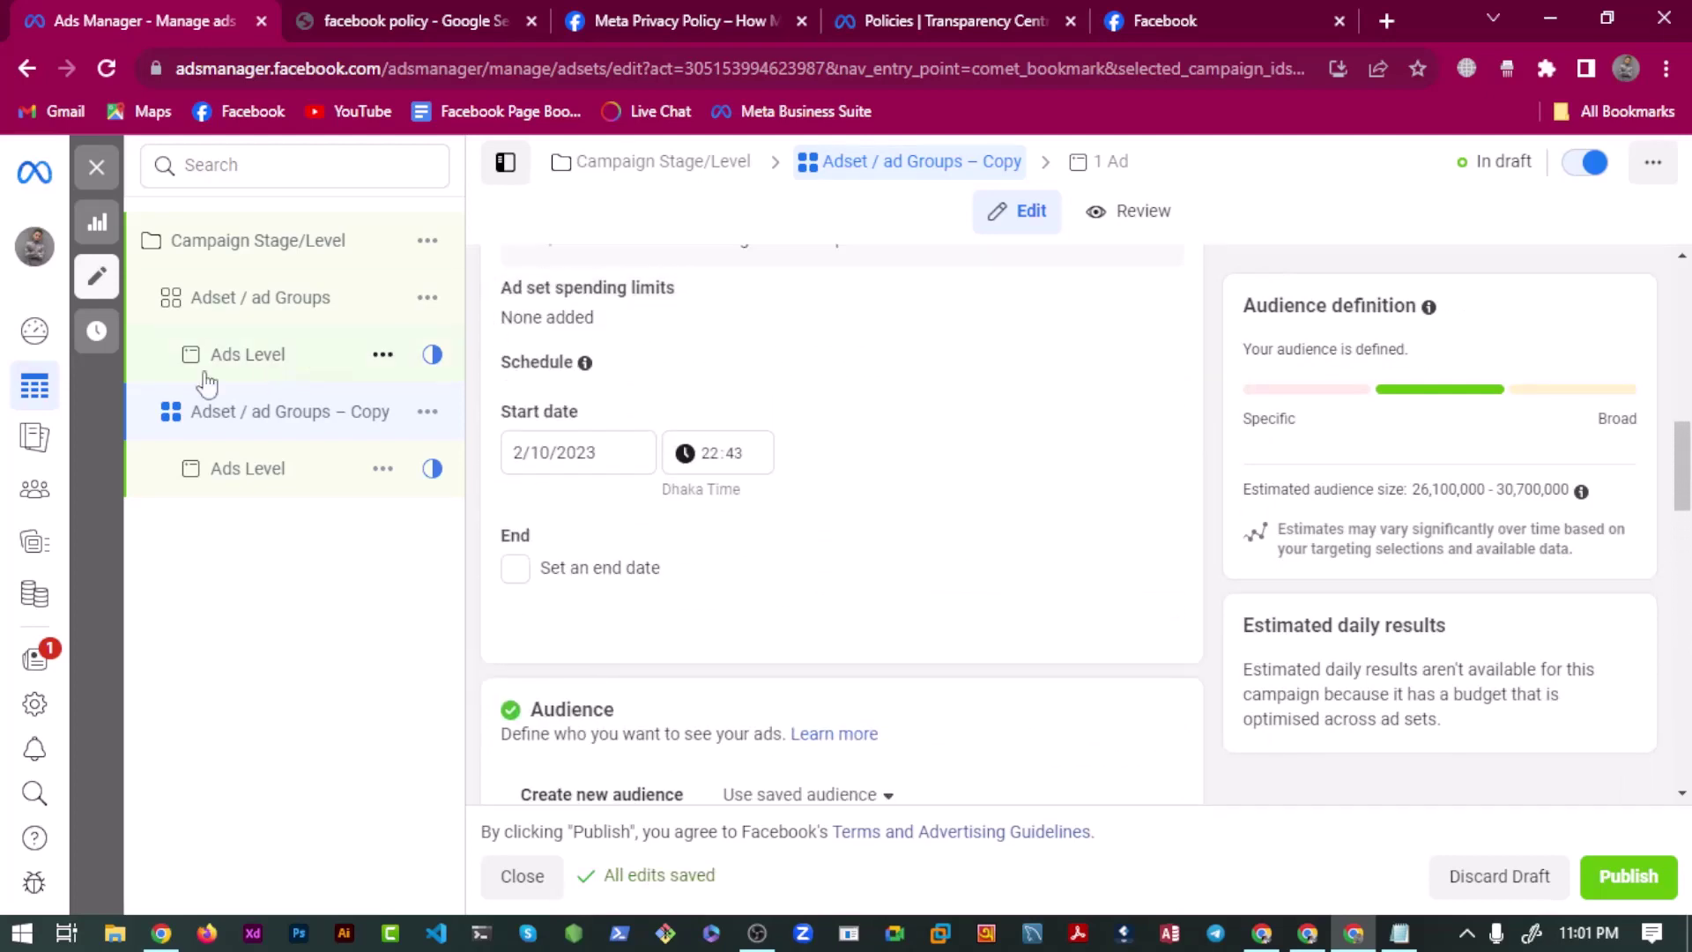
{"action": "left_click", "coordinate": [232, 324]}
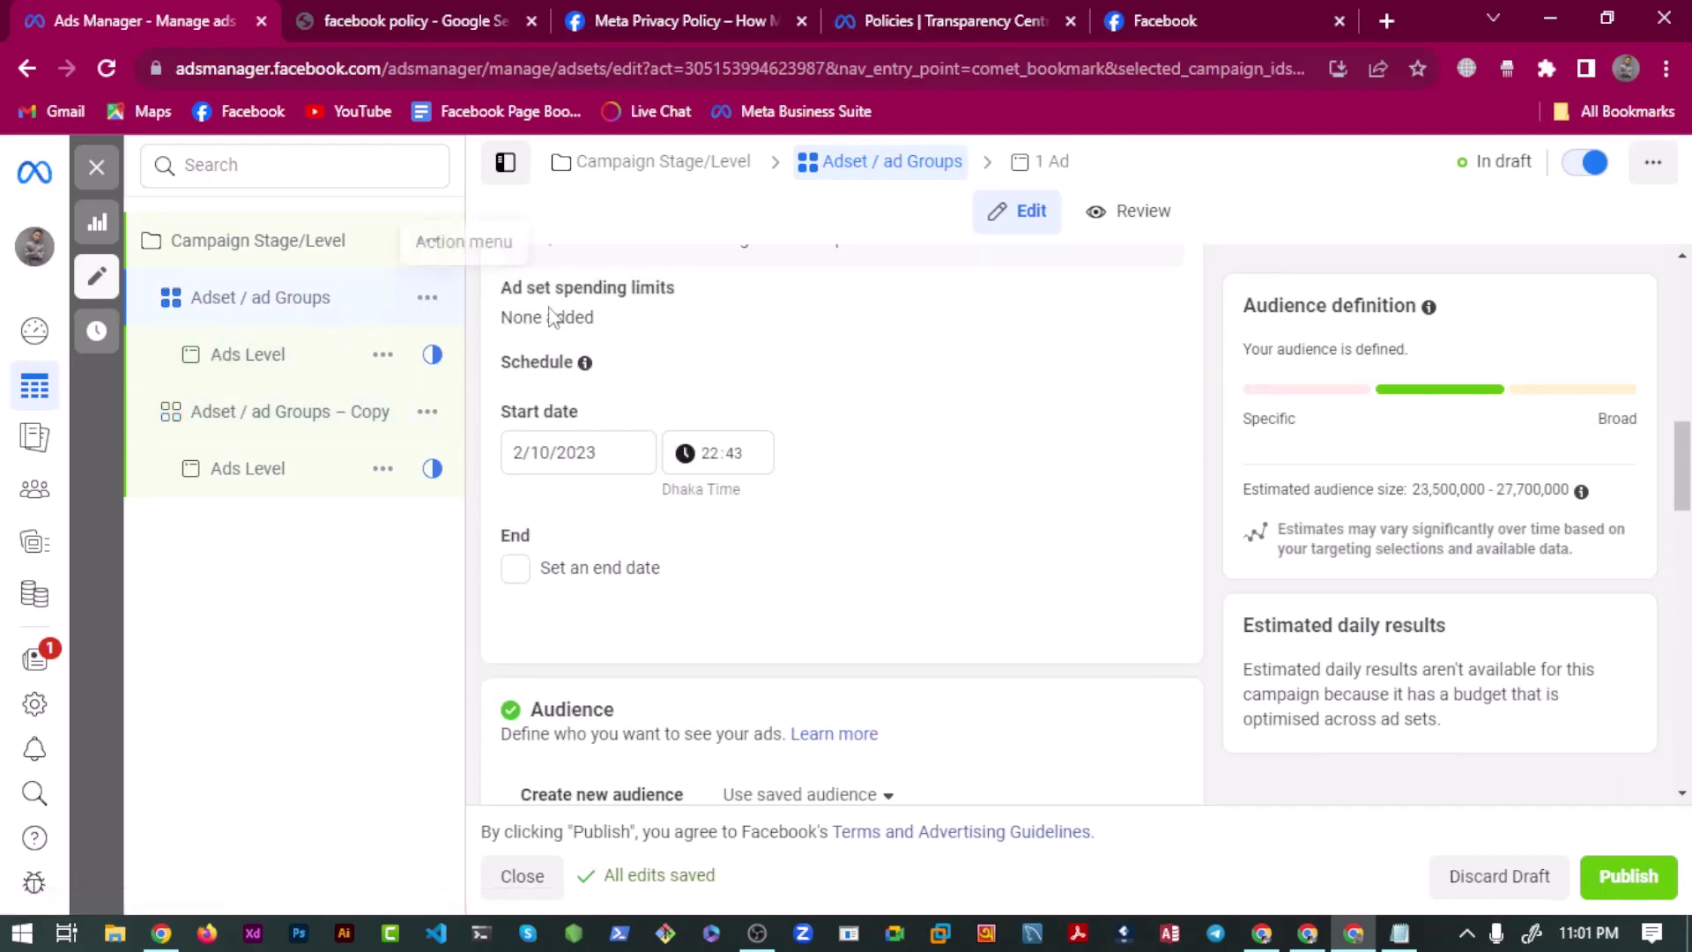
{"action": "scroll", "coordinate": [622, 363], "scroll_direction": "up", "scroll_amount": 1}
{"action": "left_click", "coordinate": [594, 344]}
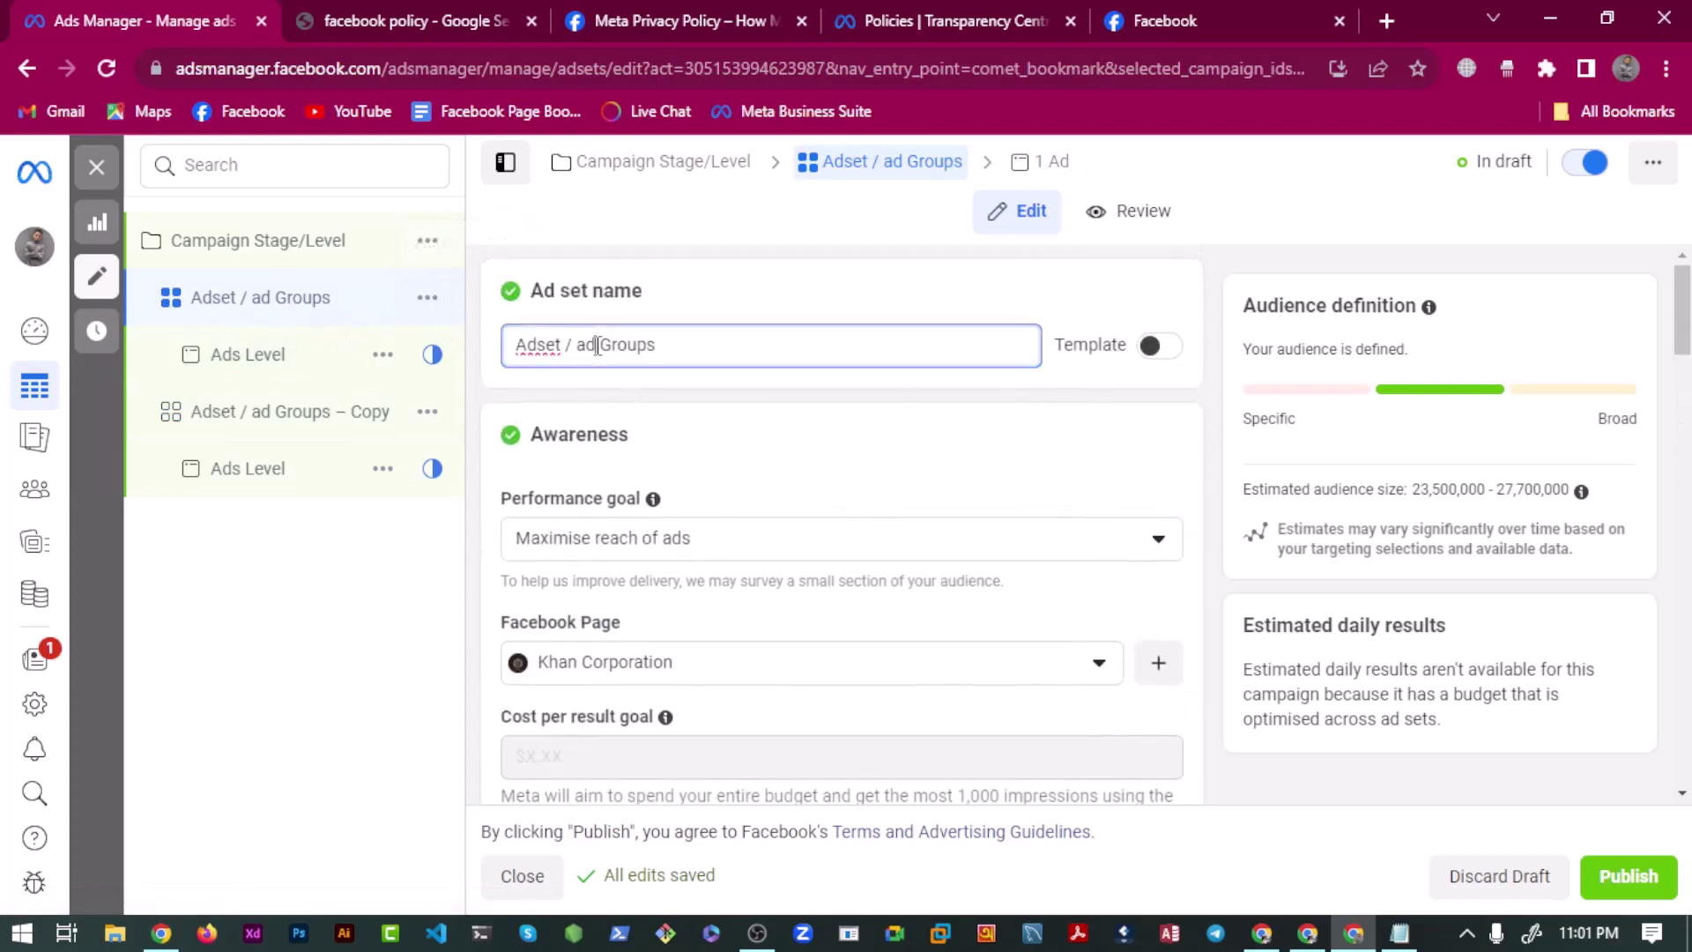
{"action": "key", "text": "ctrl+a"}
{"action": "type", "text": "Le"}
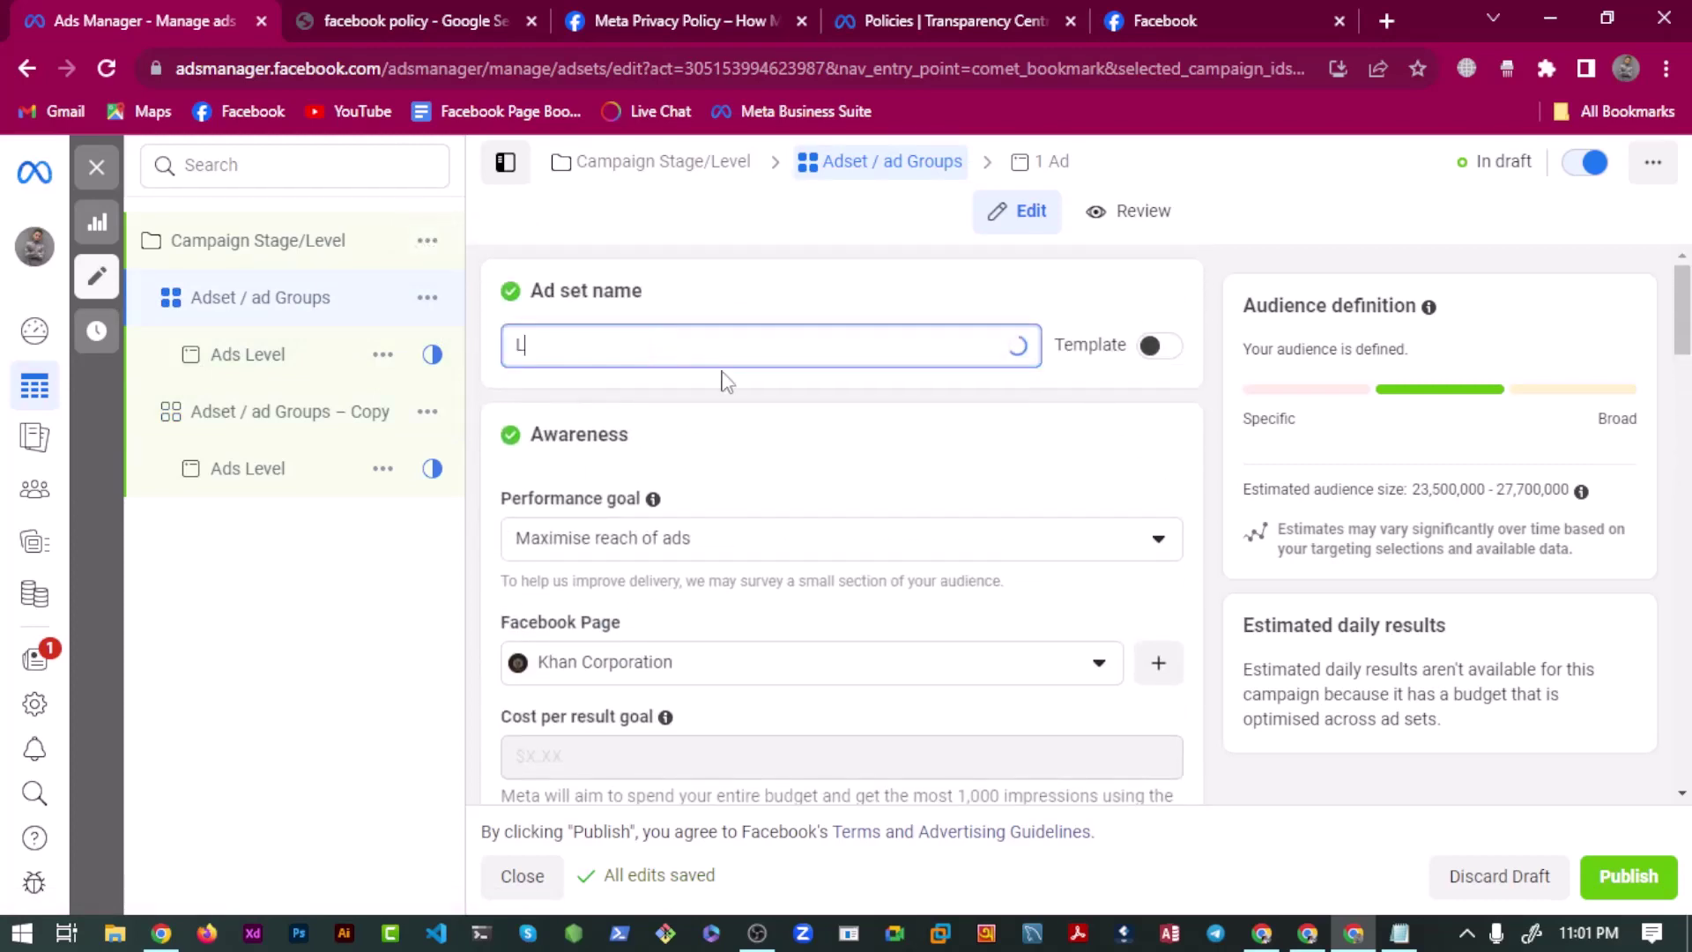
{"action": "key", "text": "BackSpace"}
{"action": "key", "text": "BackSpace"}
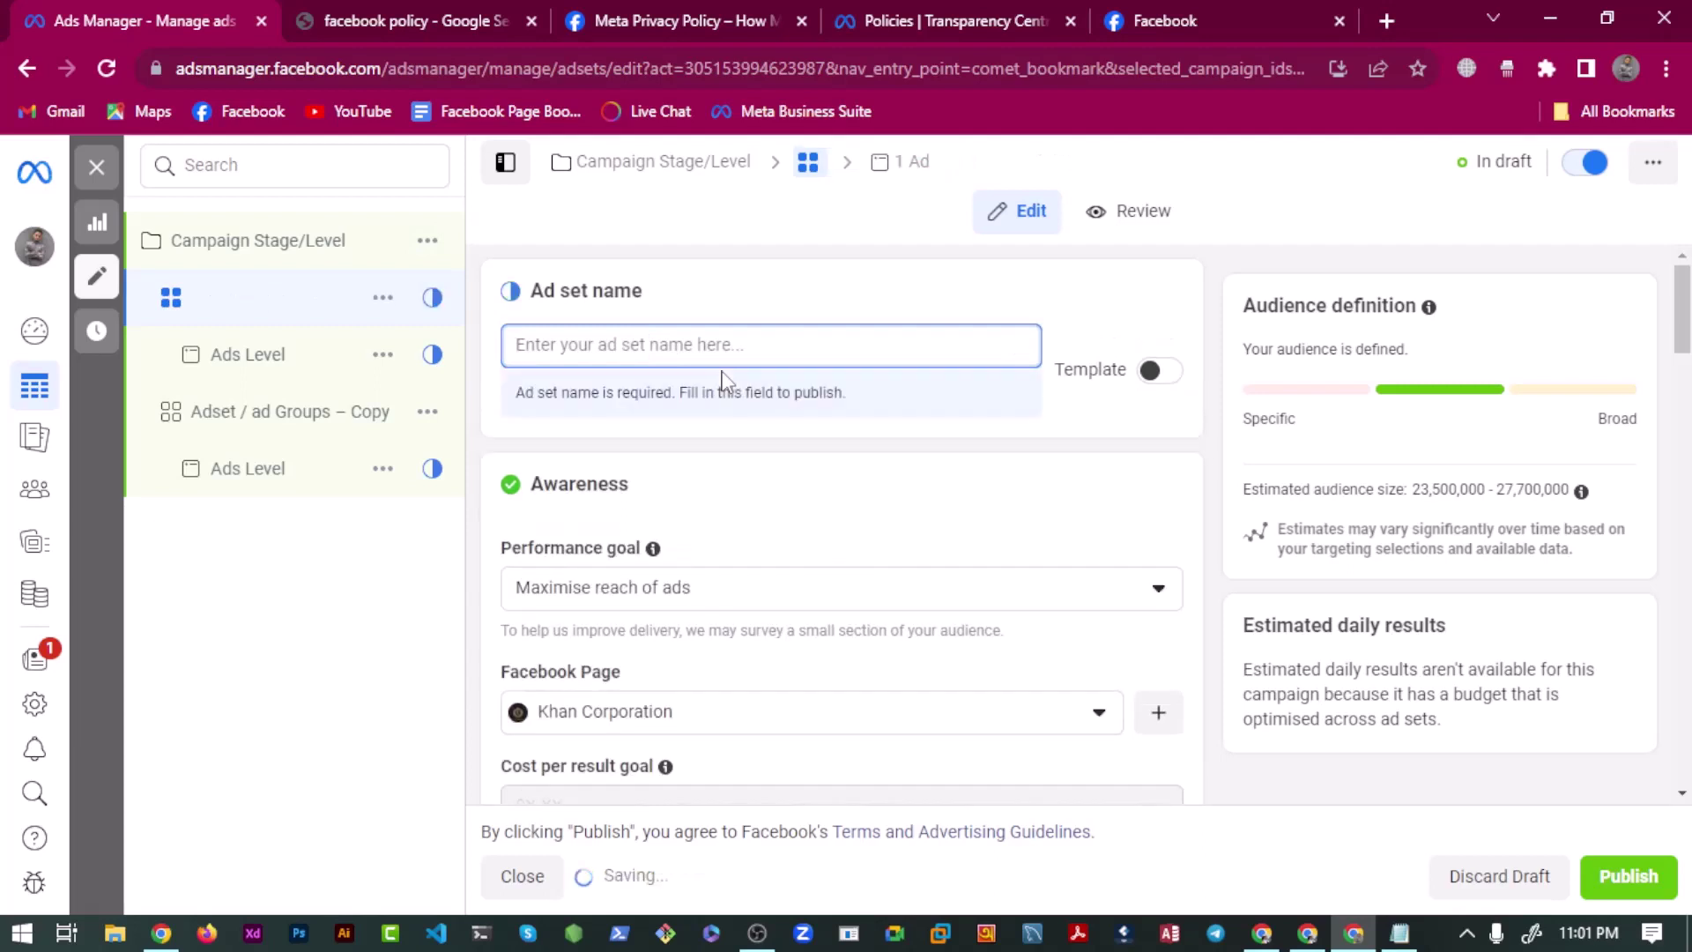
{"action": "type", "text": "D"}
{"action": "key", "text": "BackSpace"}
{"action": "type", "text": "Age"}
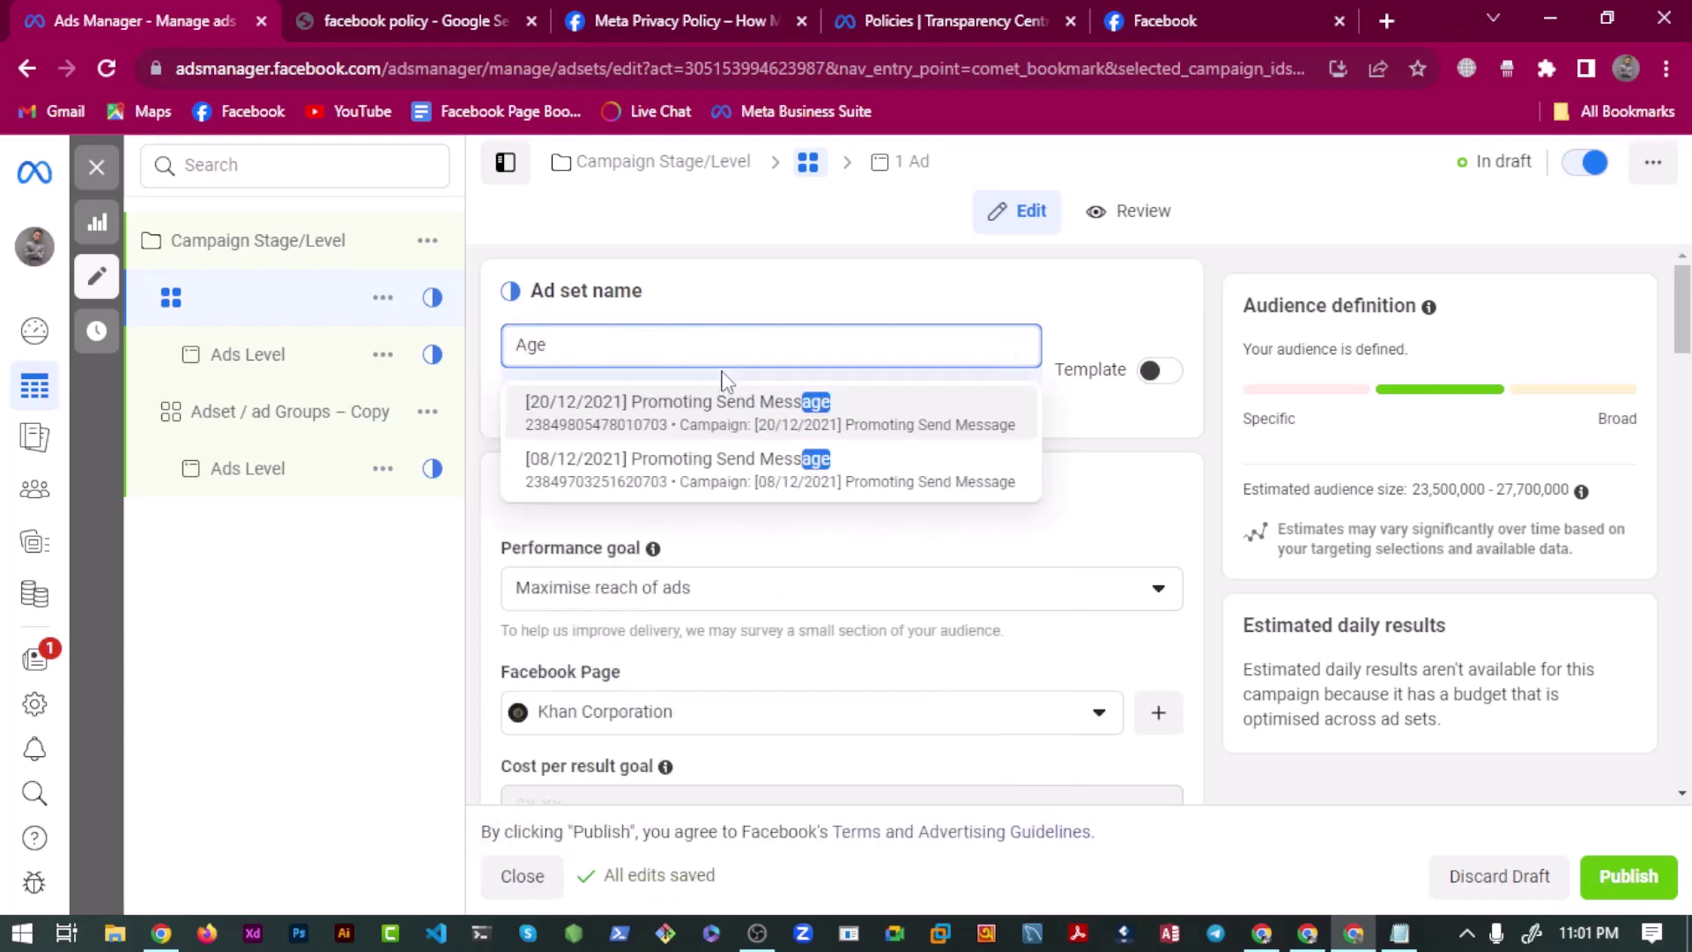
{"action": "type", "text": "-10"}
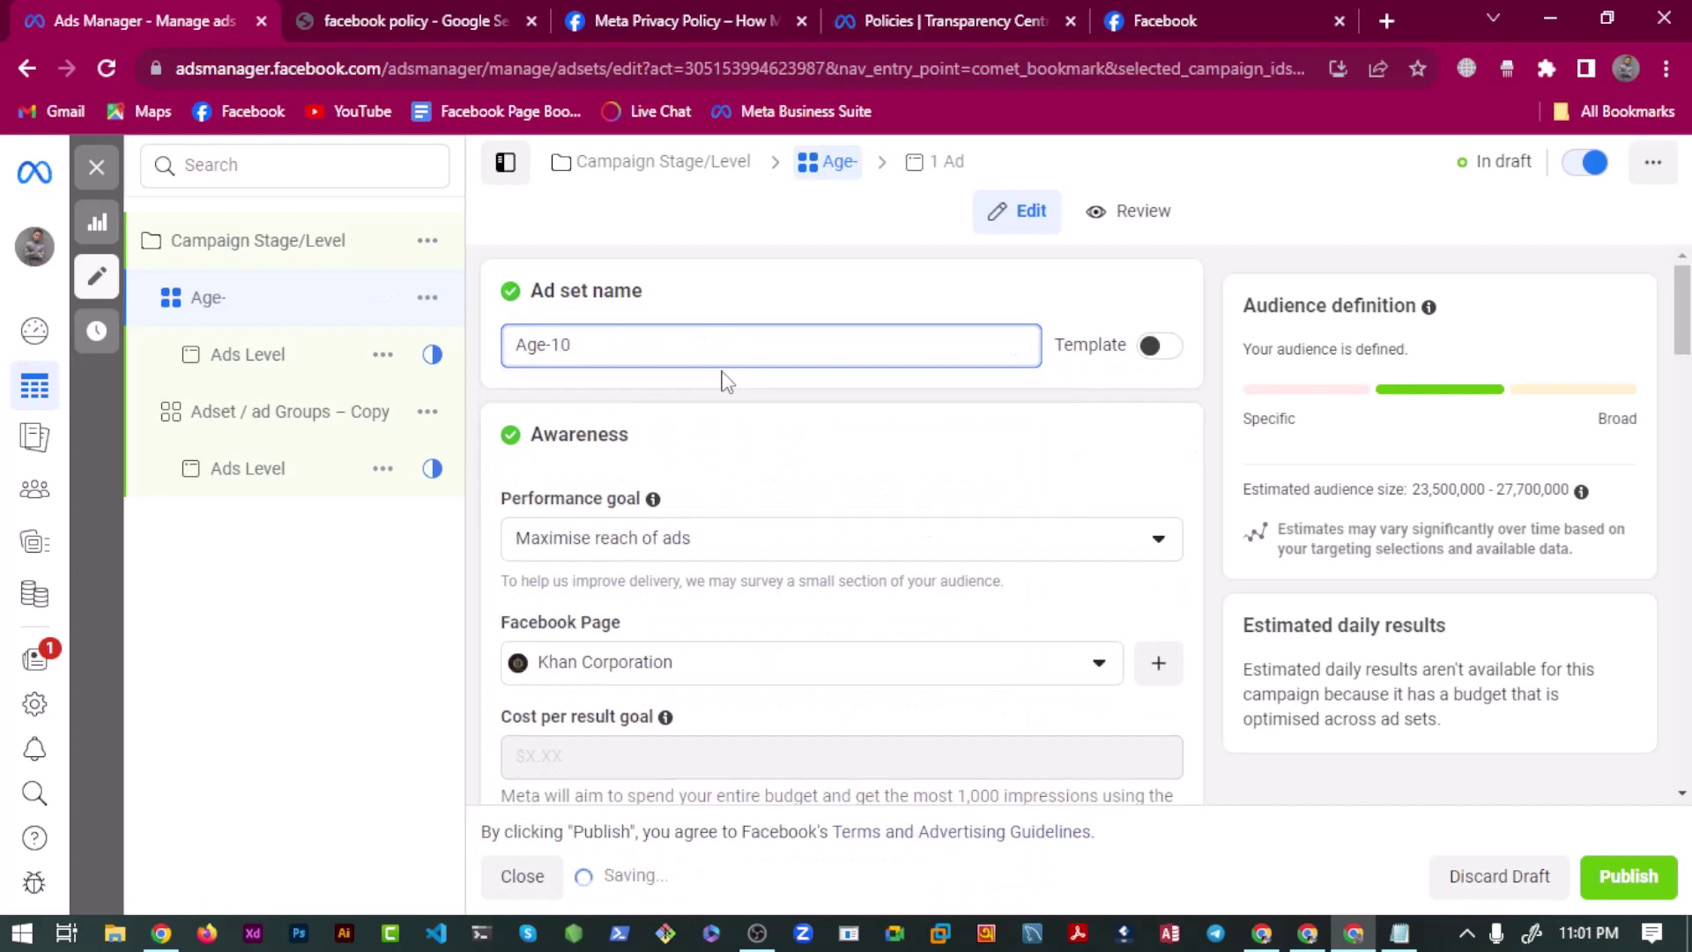
{"action": "key", "text": "BackSpace"}
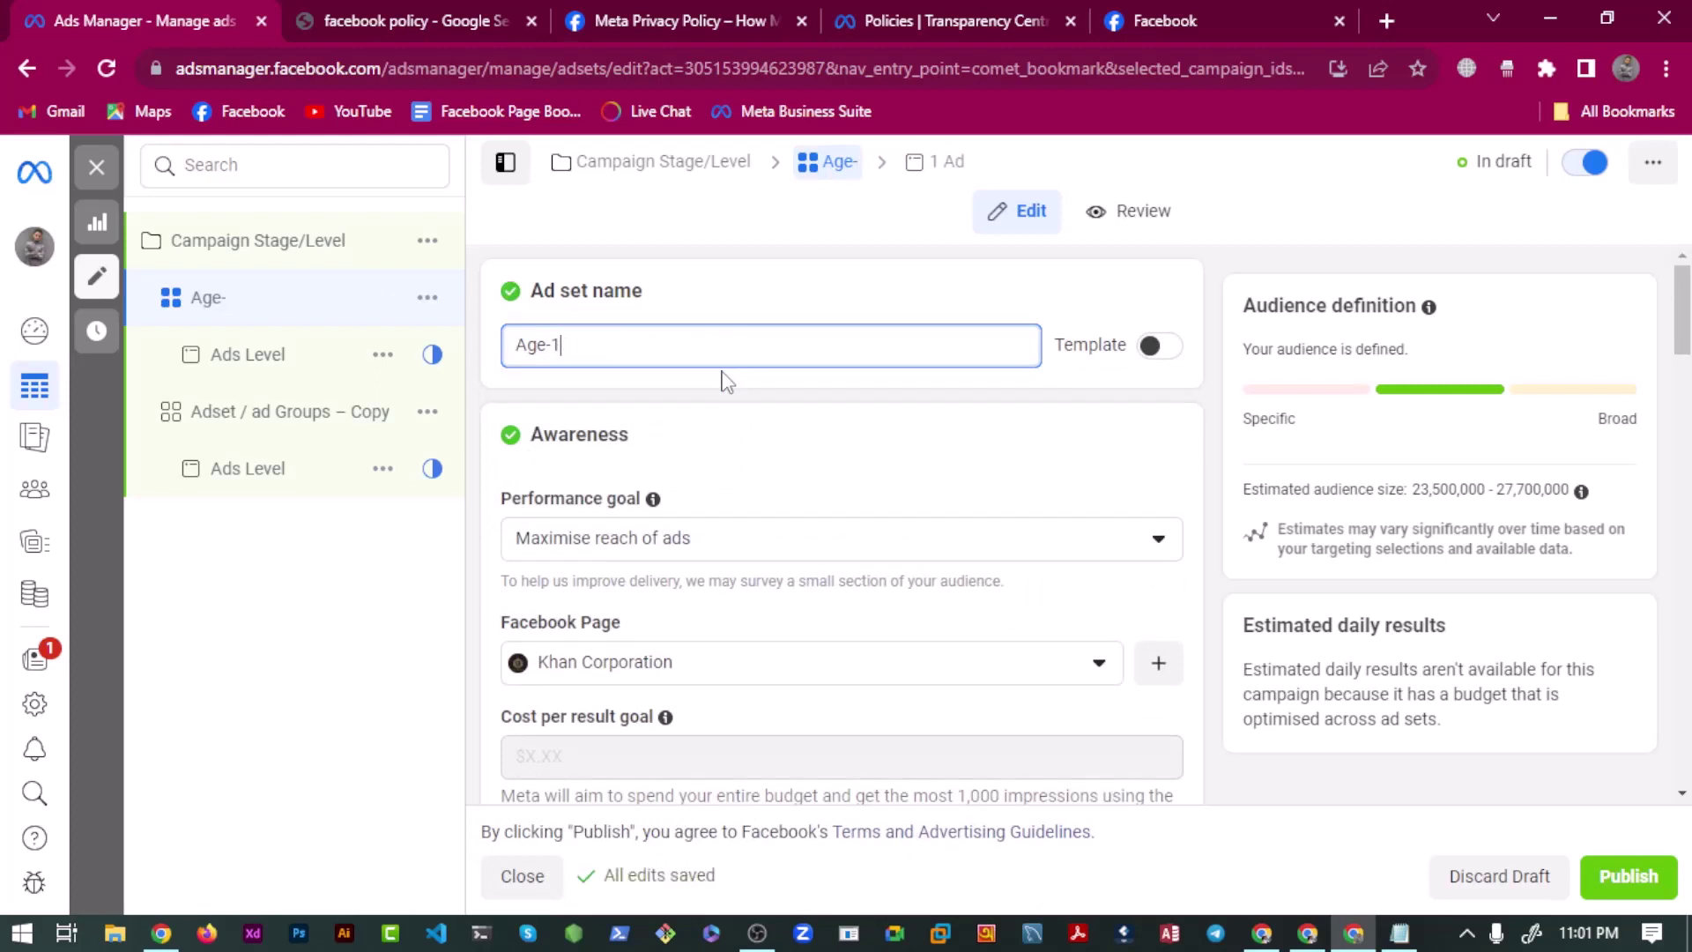
{"action": "type", "text": "8-"}
{"action": "key", "text": "BackSpace"}
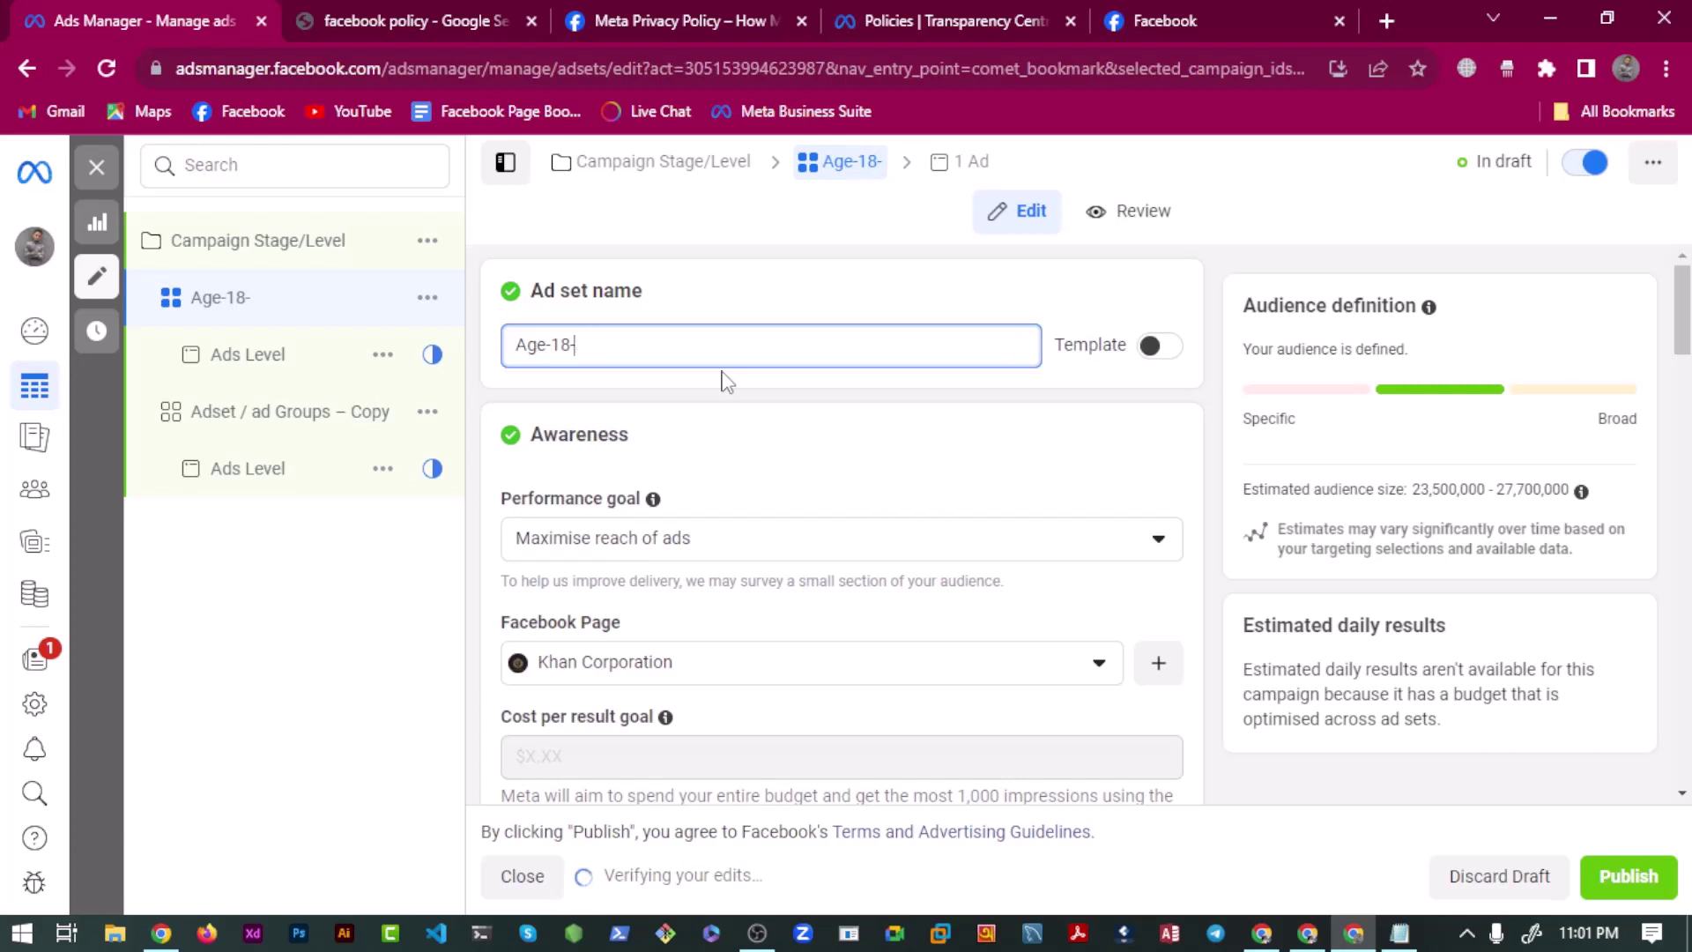
{"action": "left_click", "coordinate": [748, 300]}
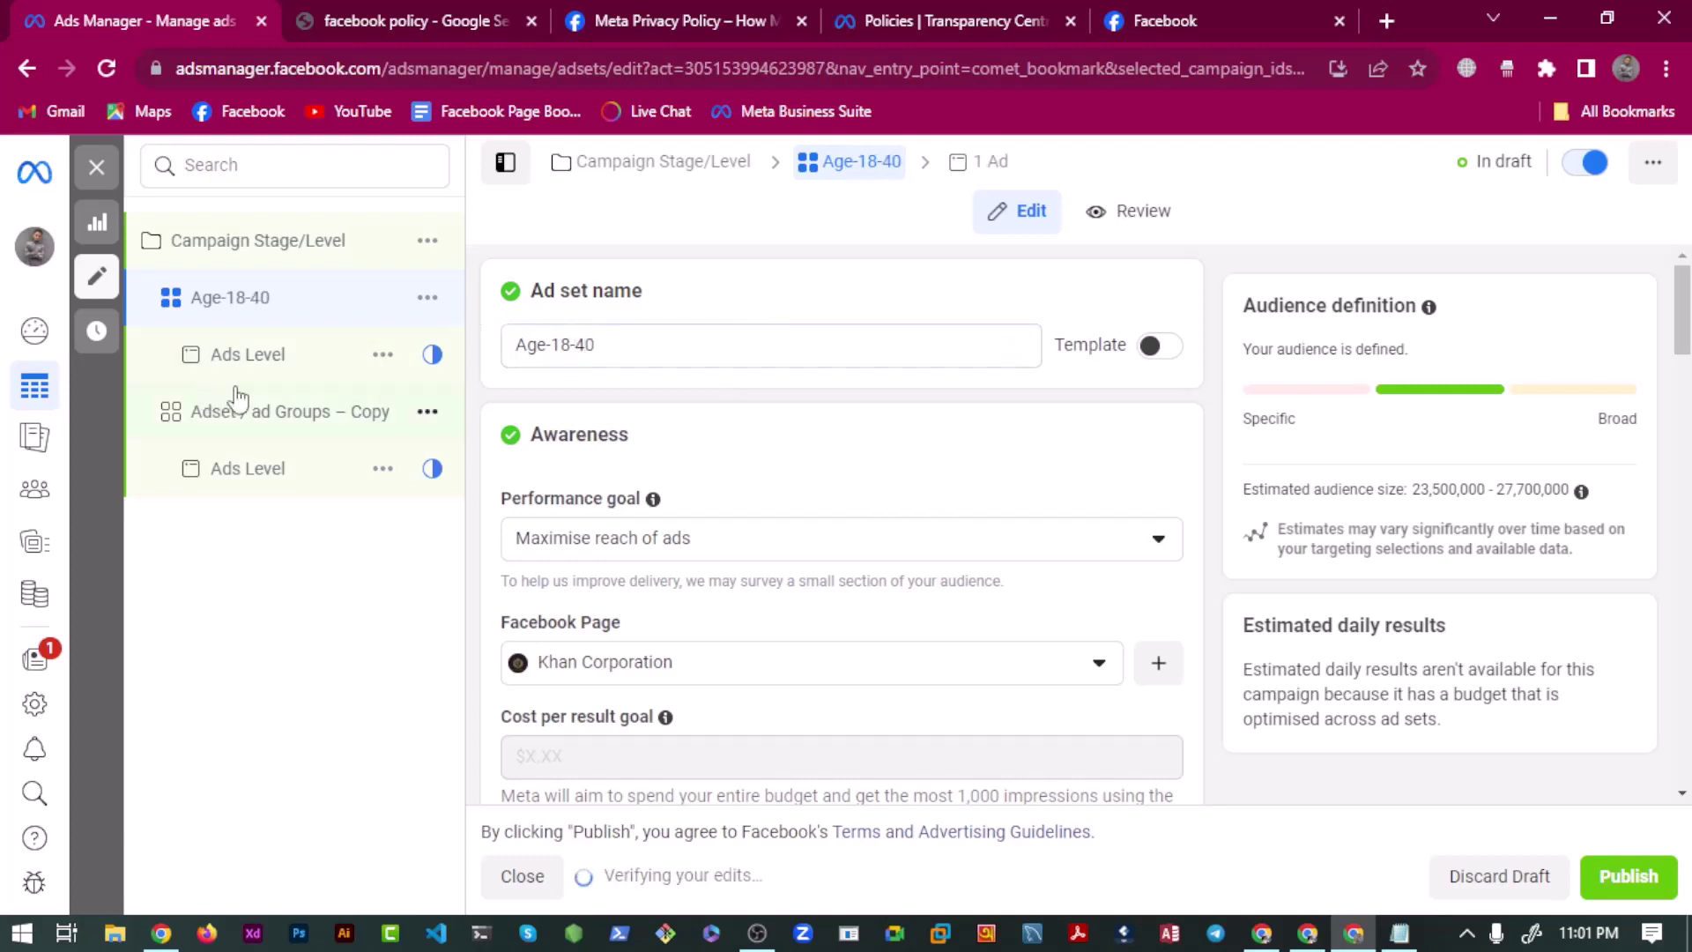
Rename the copied ad set as "Age 18-60".
{"action": "left_click", "coordinate": [597, 351]}
{"action": "key", "text": "ctrl+a"}
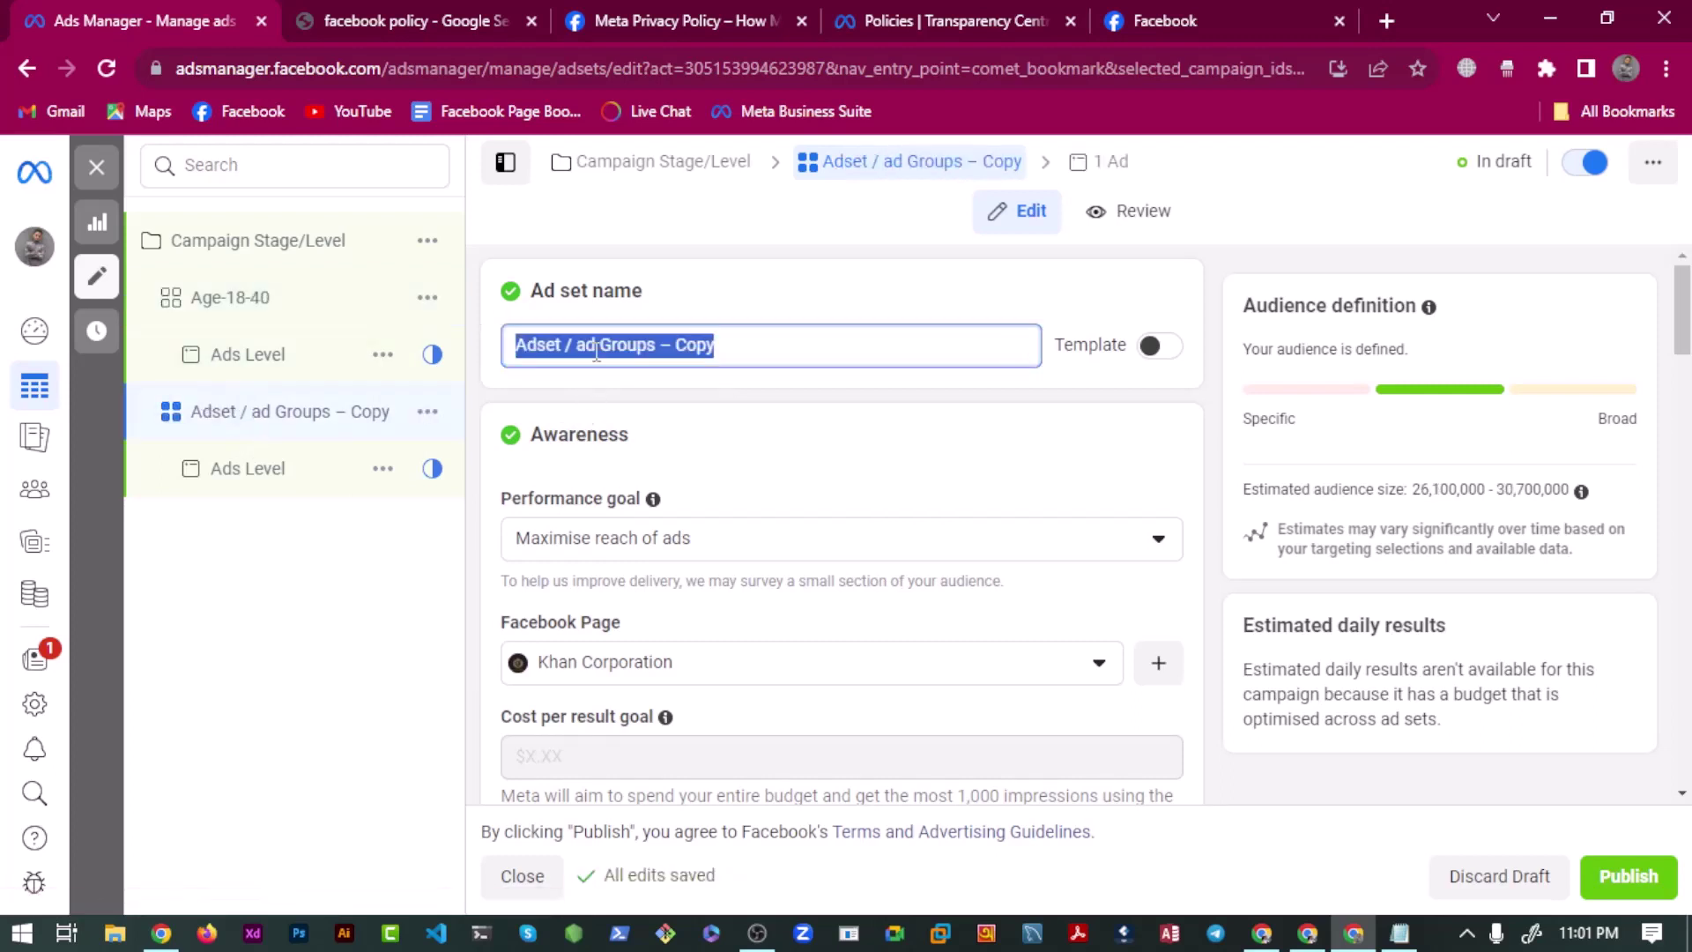
{"action": "type", "text": "Ag3"}
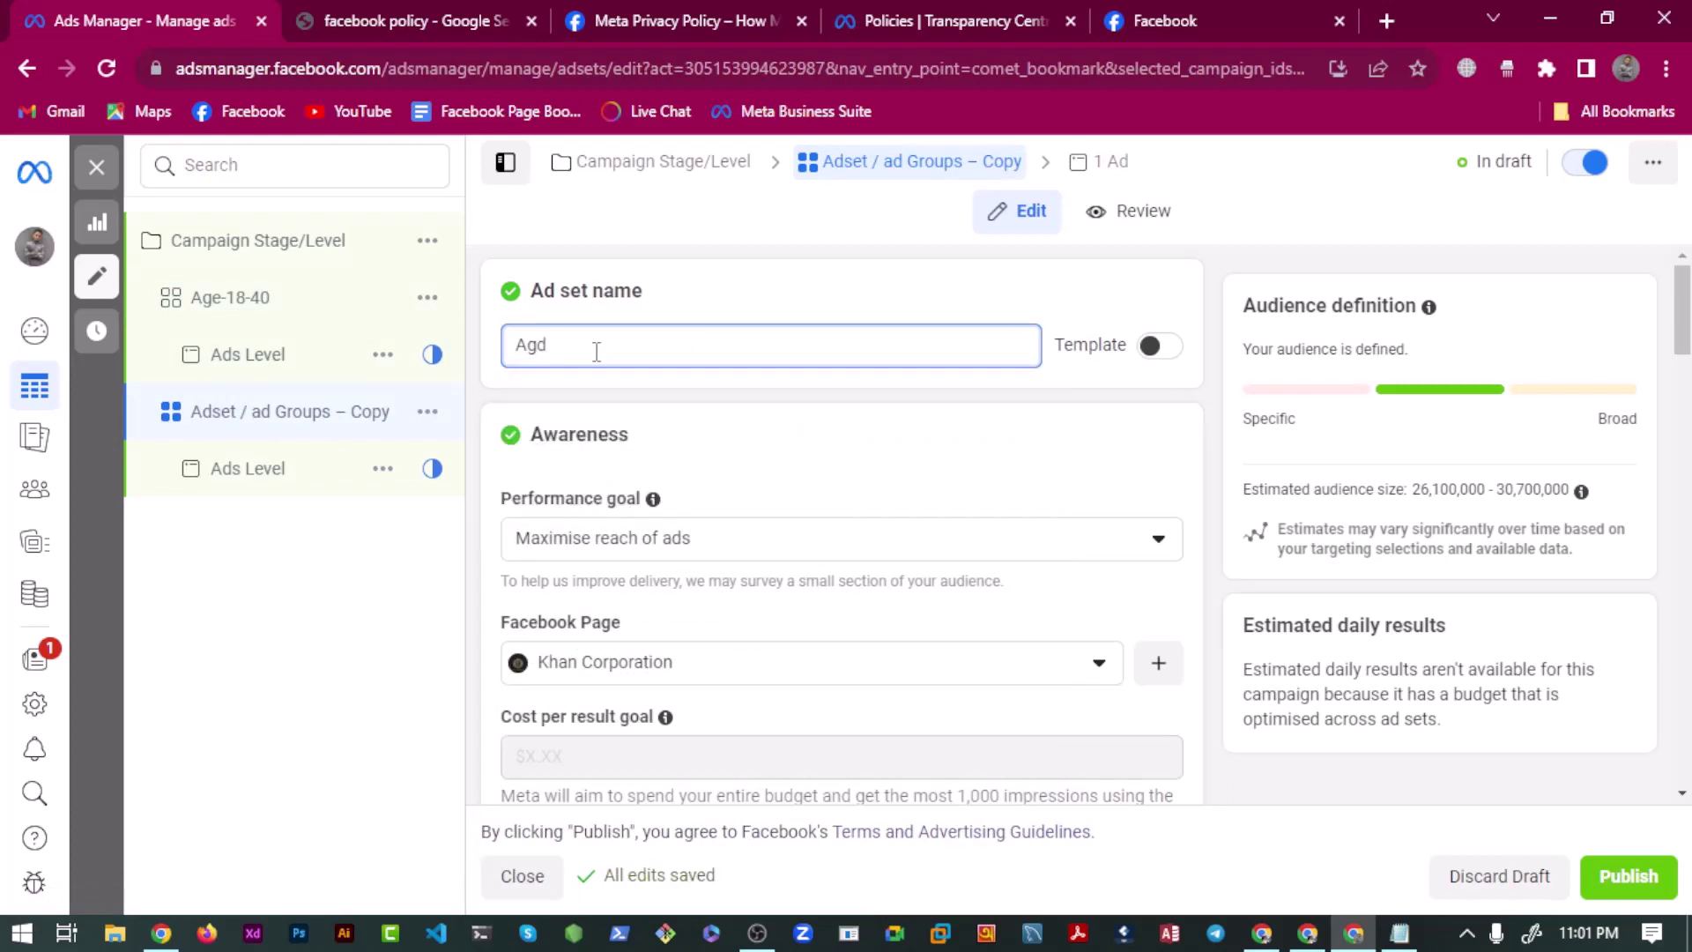
{"action": "key", "text": "BackSpace"}
{"action": "type", "text": "e"}
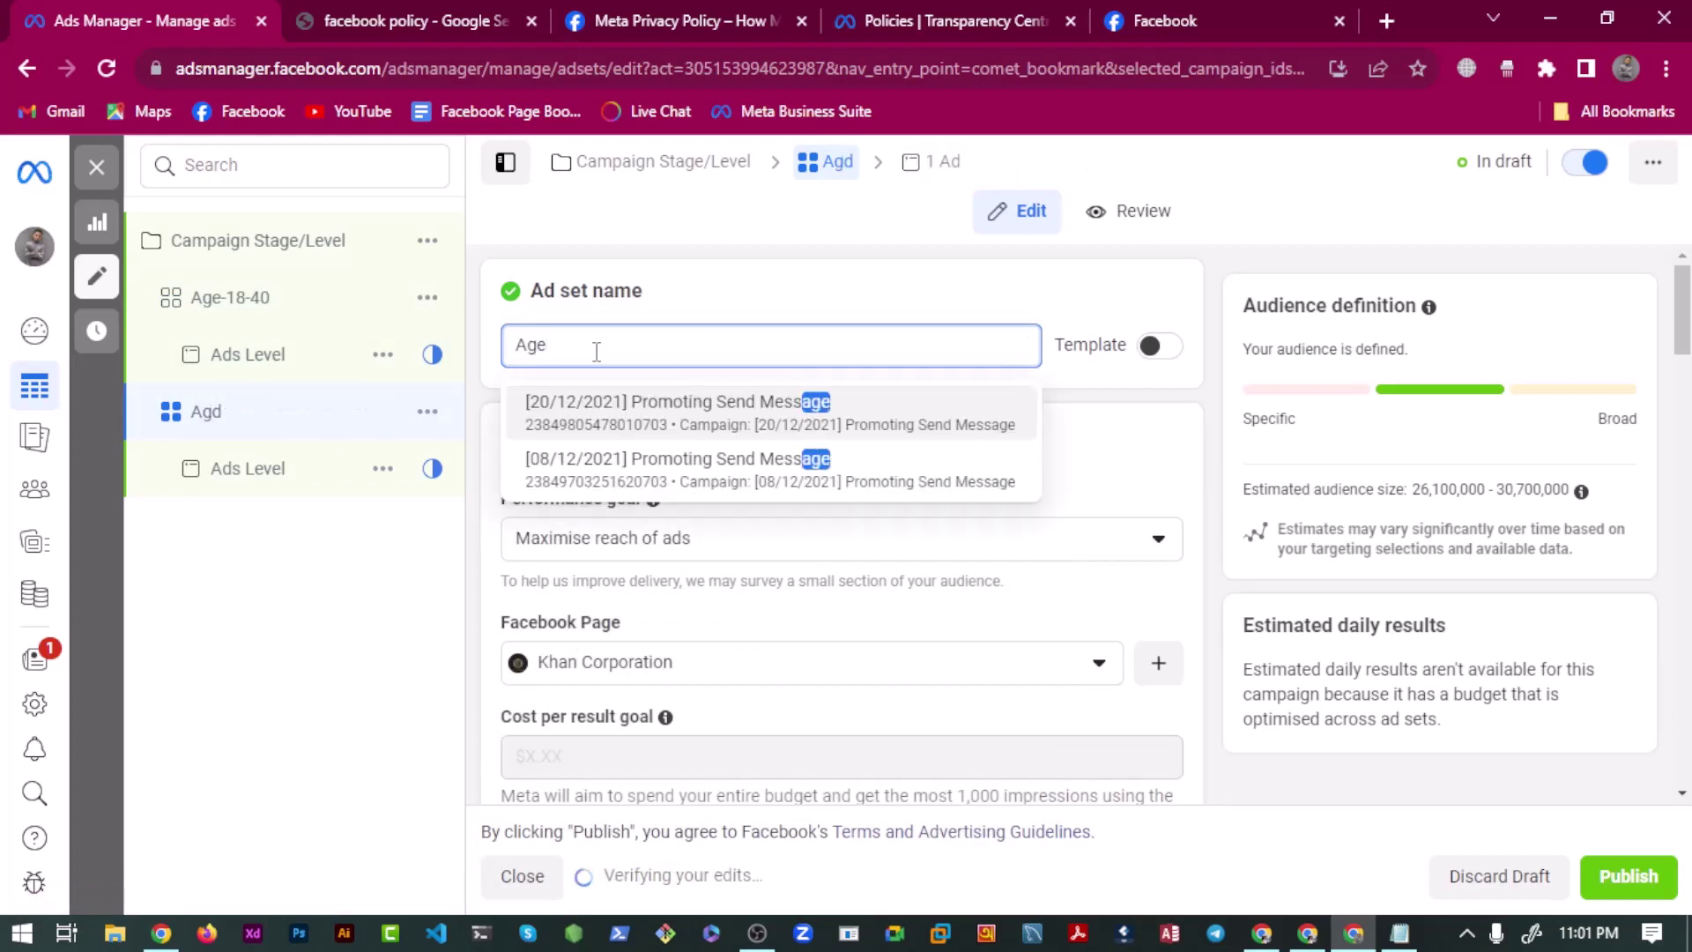
{"action": "type", "text": "-18"}
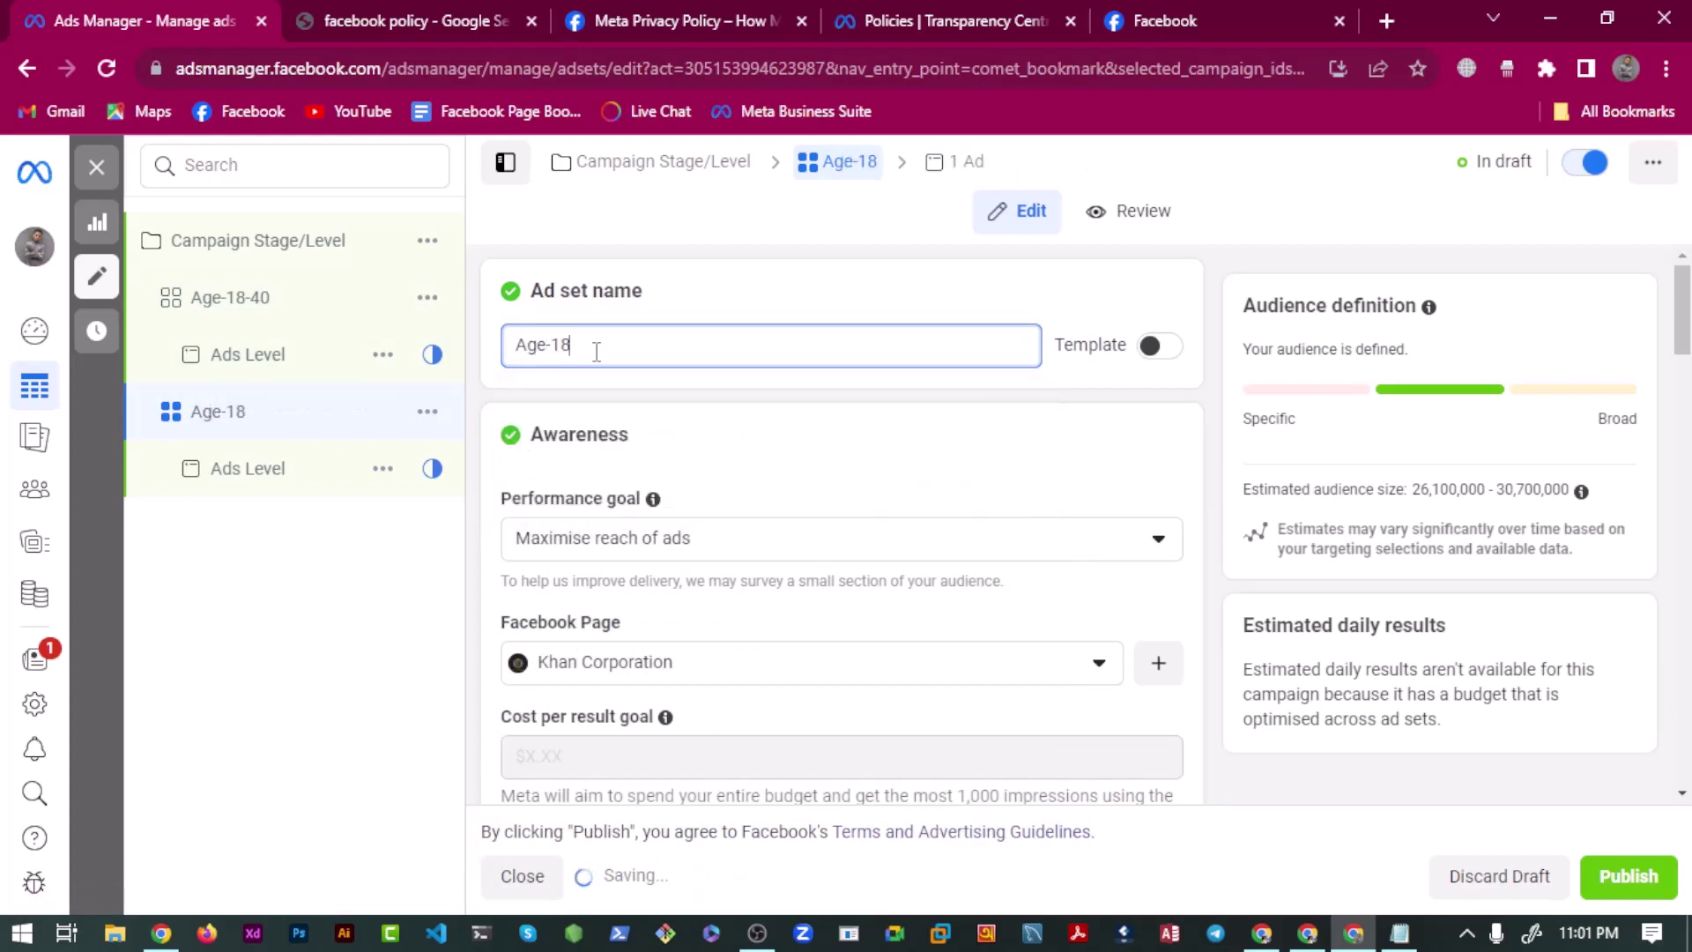
{"action": "key", "text": "BackSpace"}
{"action": "key", "text": "BackSpace"}
{"action": "key", "text": "BackSpace"}
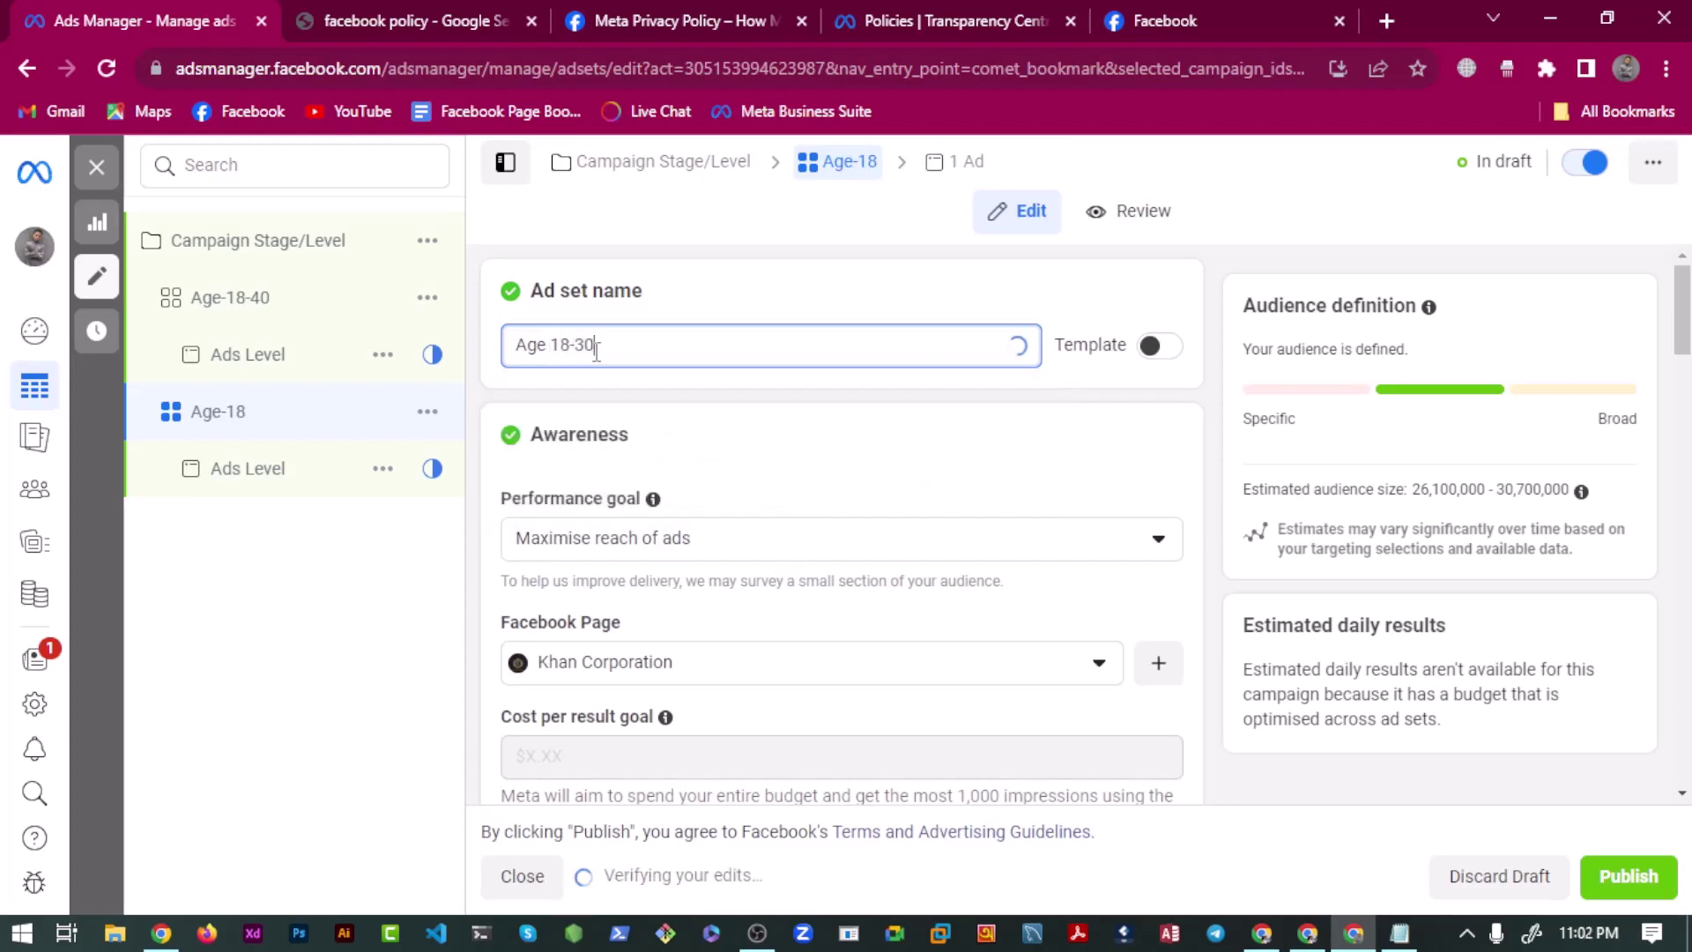
{"action": "type", "text": "18-60"}
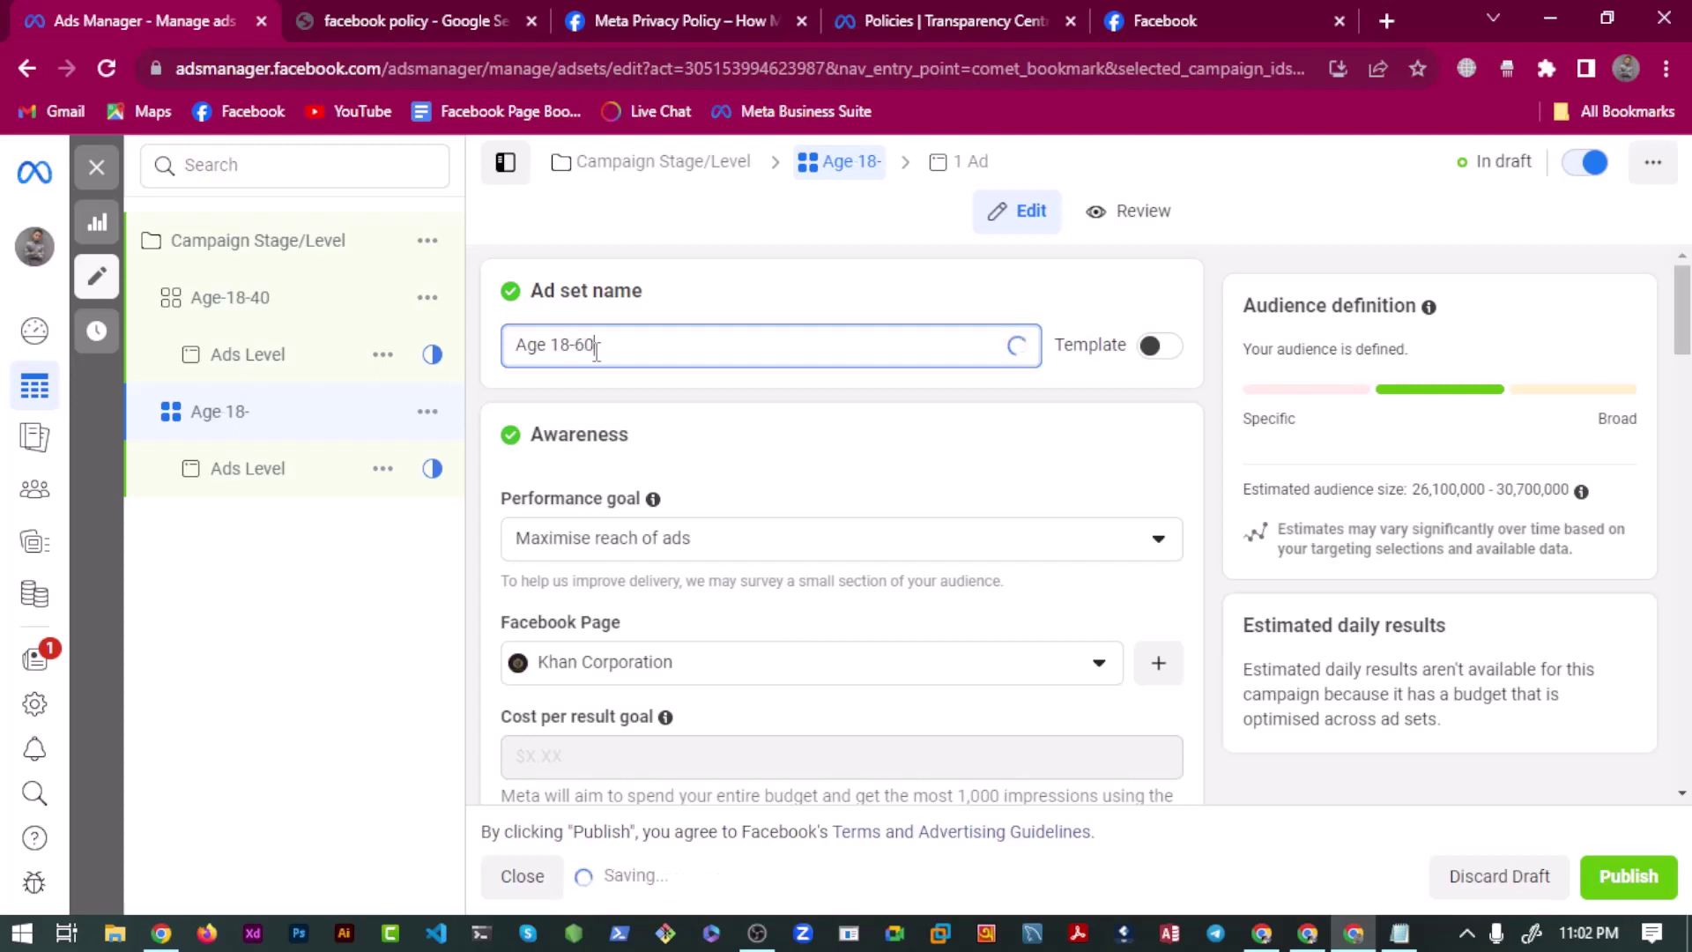
{"action": "left_click", "coordinate": [786, 310]}
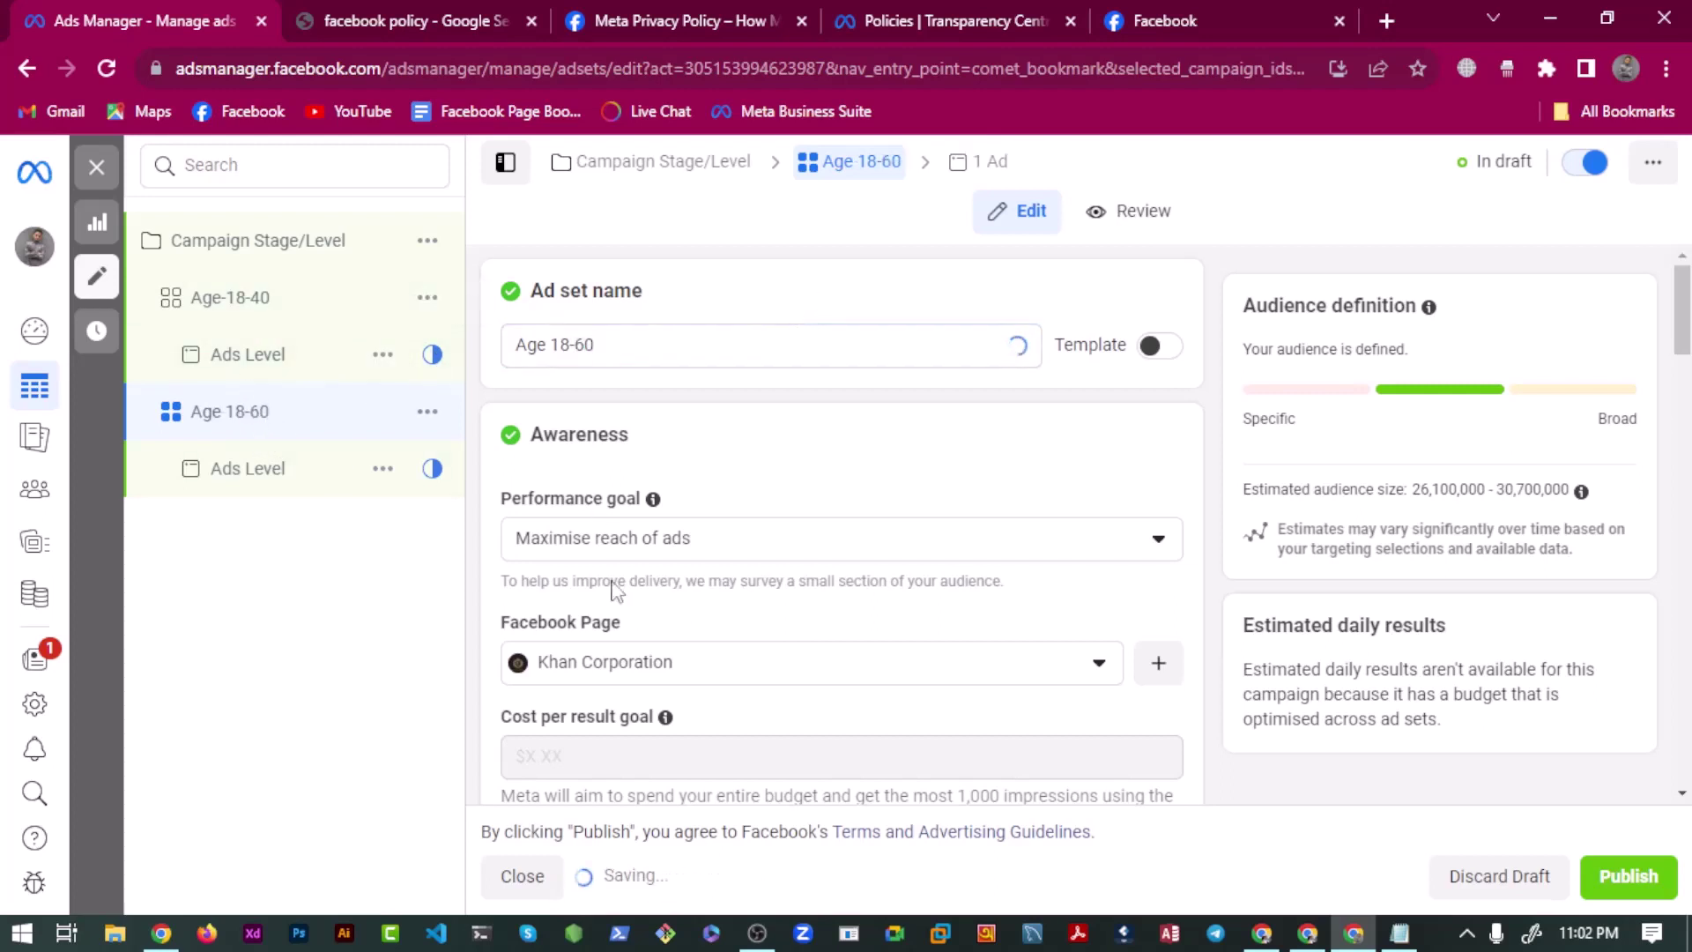
Review the ad under the Age-18-40 ad set, including its placements, music, primary text and destination settings.
{"action": "left_click", "coordinate": [258, 356]}
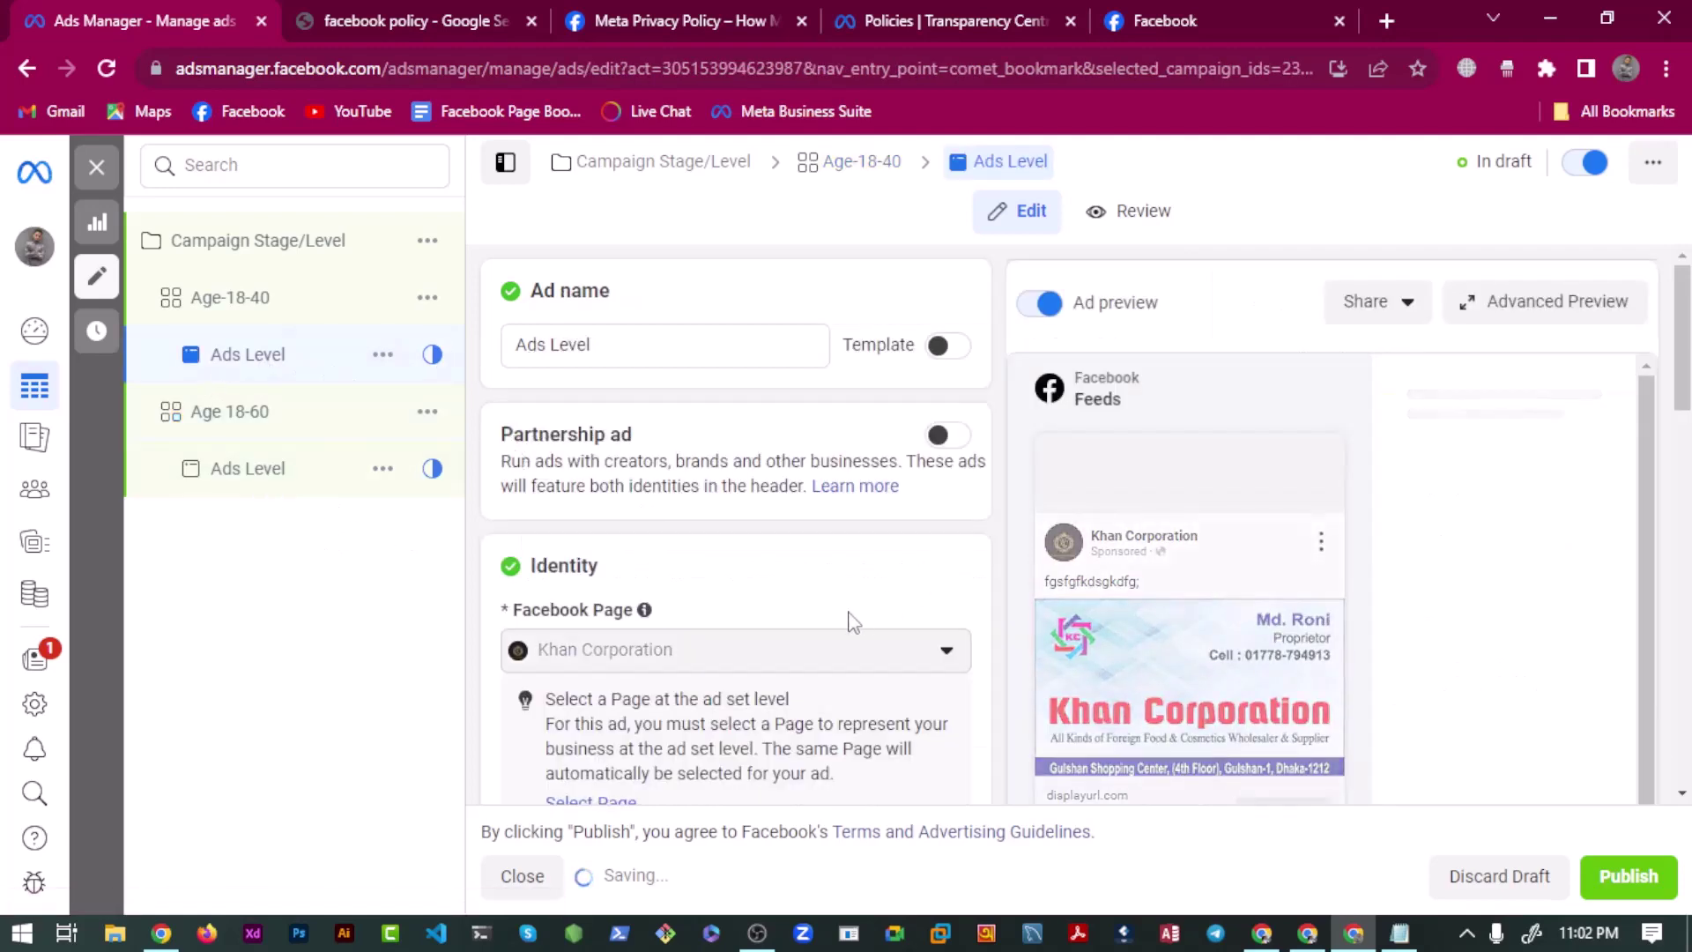
{"action": "scroll", "coordinate": [696, 600], "scroll_direction": "down", "scroll_amount": 3}
{"action": "scroll", "coordinate": [696, 599], "scroll_direction": "down", "scroll_amount": 14}
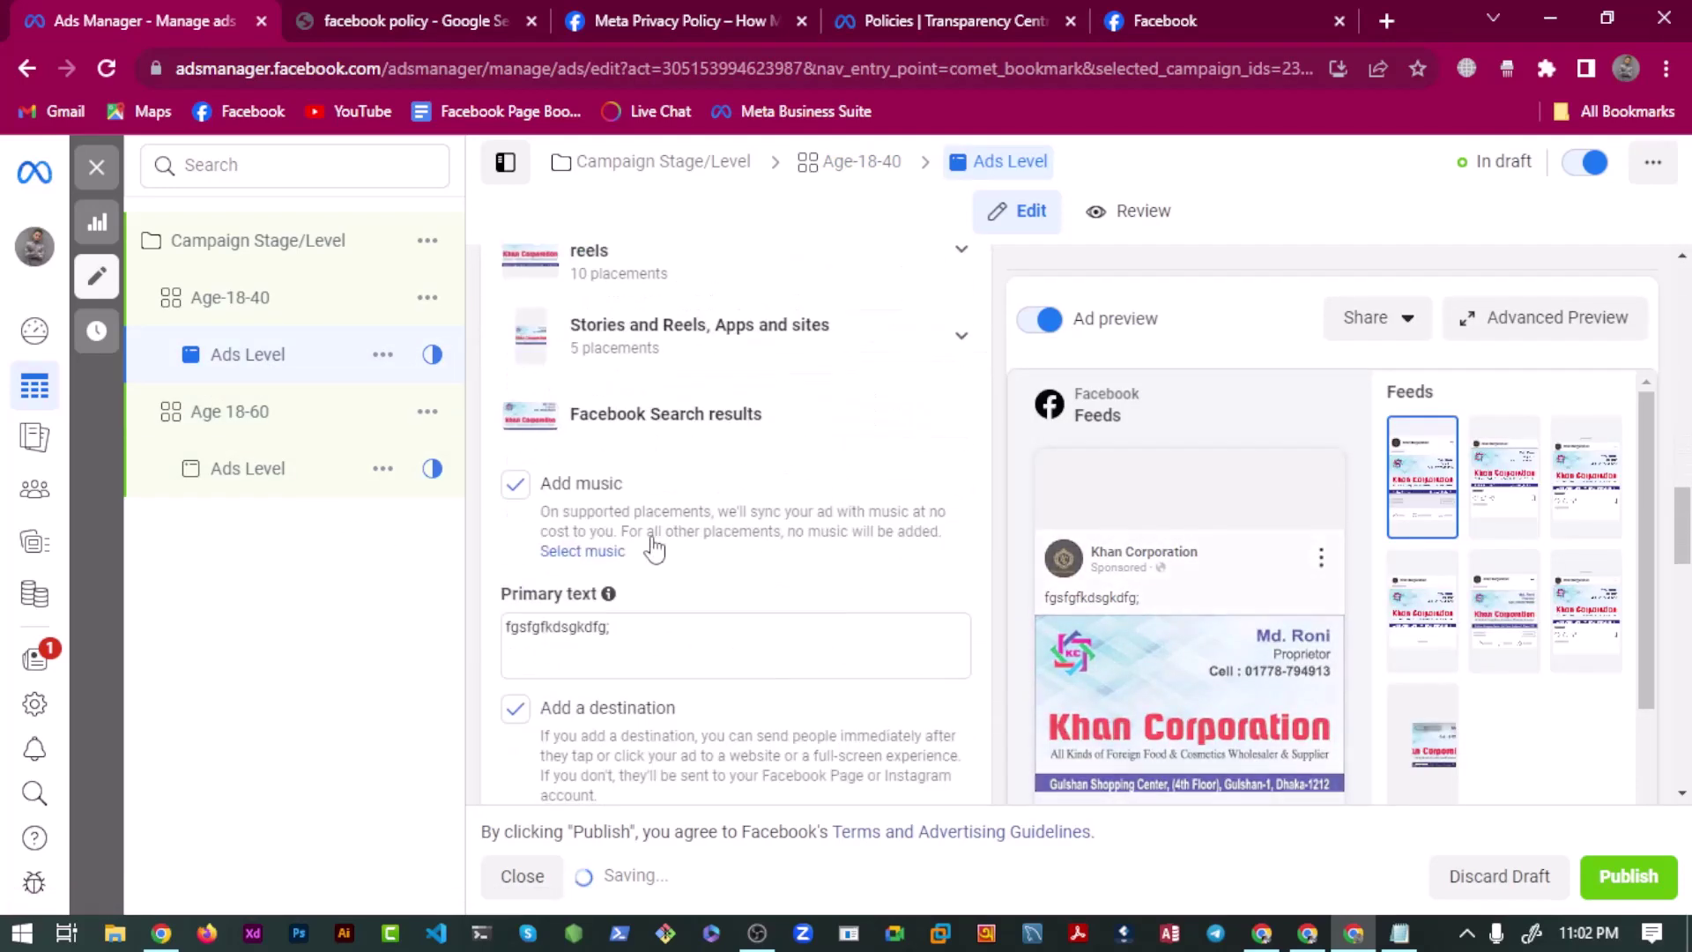
{"action": "scroll", "coordinate": [696, 529], "scroll_direction": "up", "scroll_amount": 8}
{"action": "scroll", "coordinate": [696, 492], "scroll_direction": "up", "scroll_amount": 8}
Look over the campaign-level settings, especially the campaign objective options.
{"action": "scroll", "coordinate": [623, 484], "scroll_direction": "down", "scroll_amount": 7}
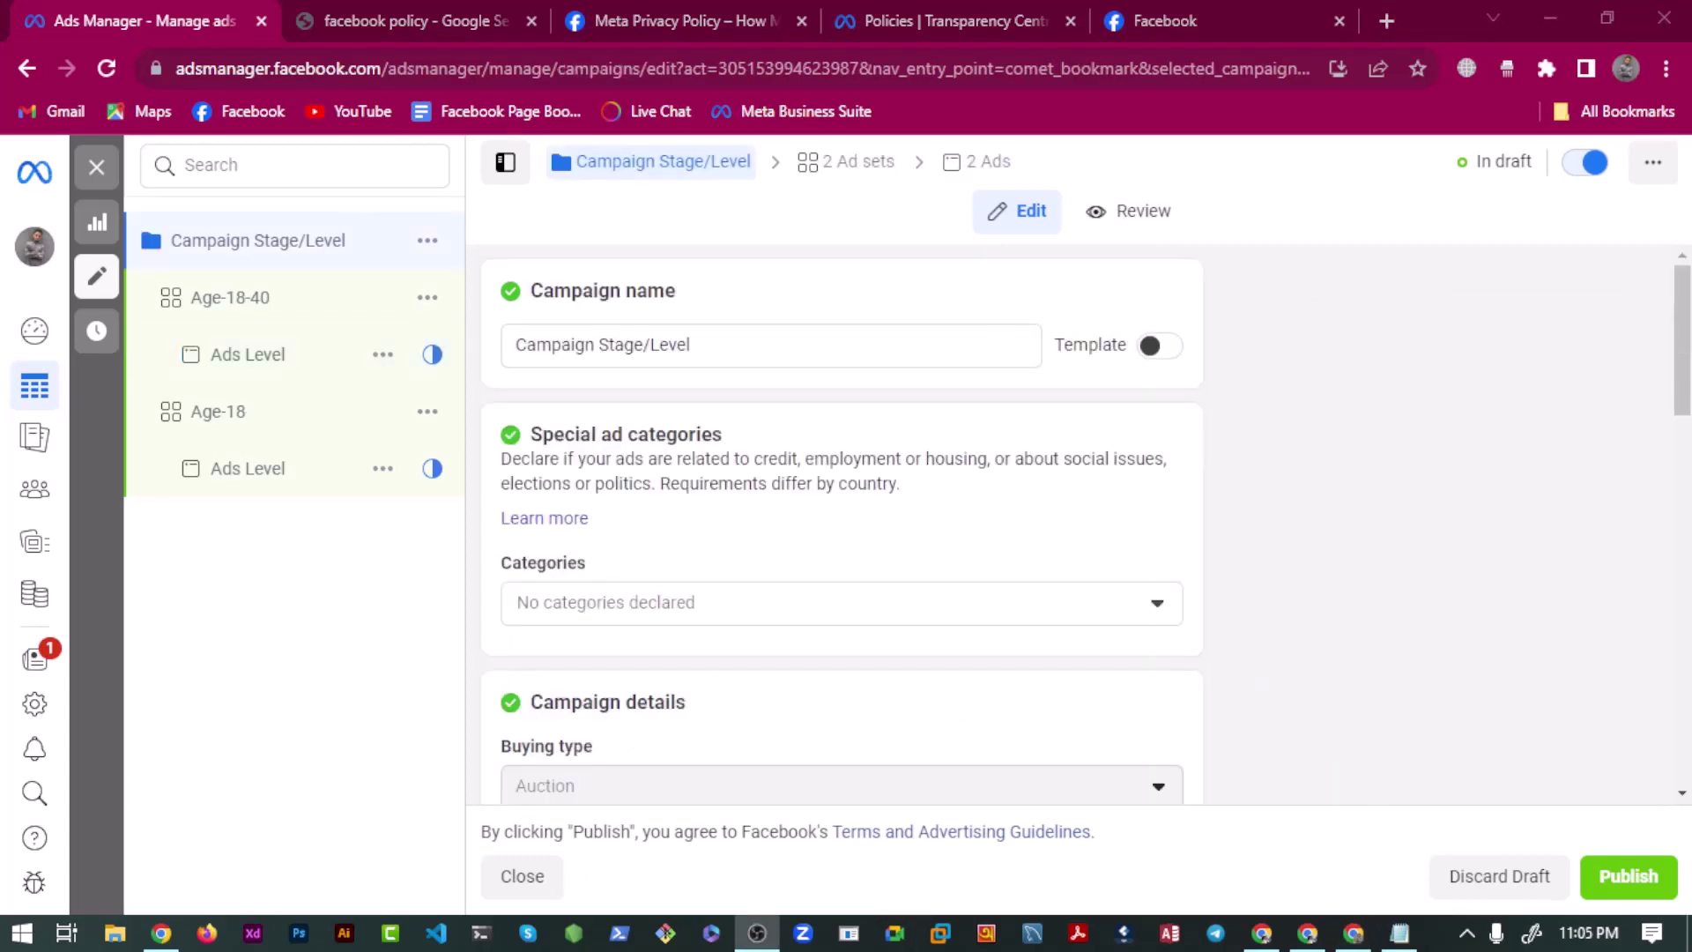
{"action": "scroll", "coordinate": [710, 473], "scroll_direction": "down", "scroll_amount": 8}
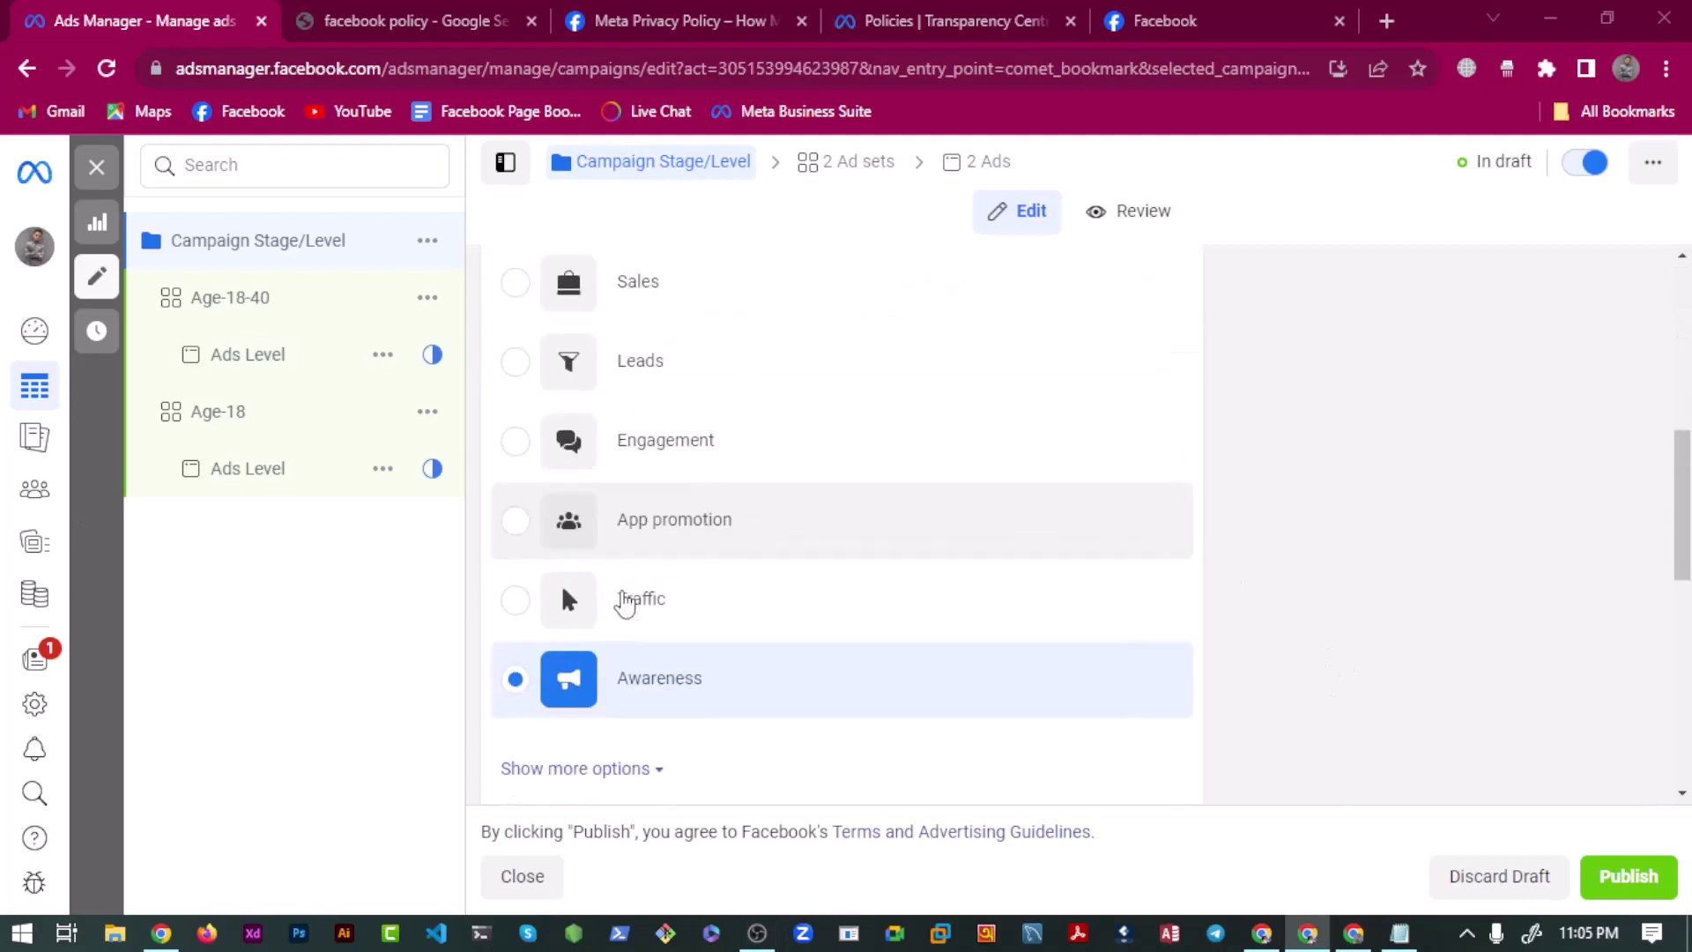
{"action": "scroll", "coordinate": [616, 598], "scroll_direction": "down", "scroll_amount": 6}
{"action": "scroll", "coordinate": [480, 555], "scroll_direction": "up", "scroll_amount": 7}
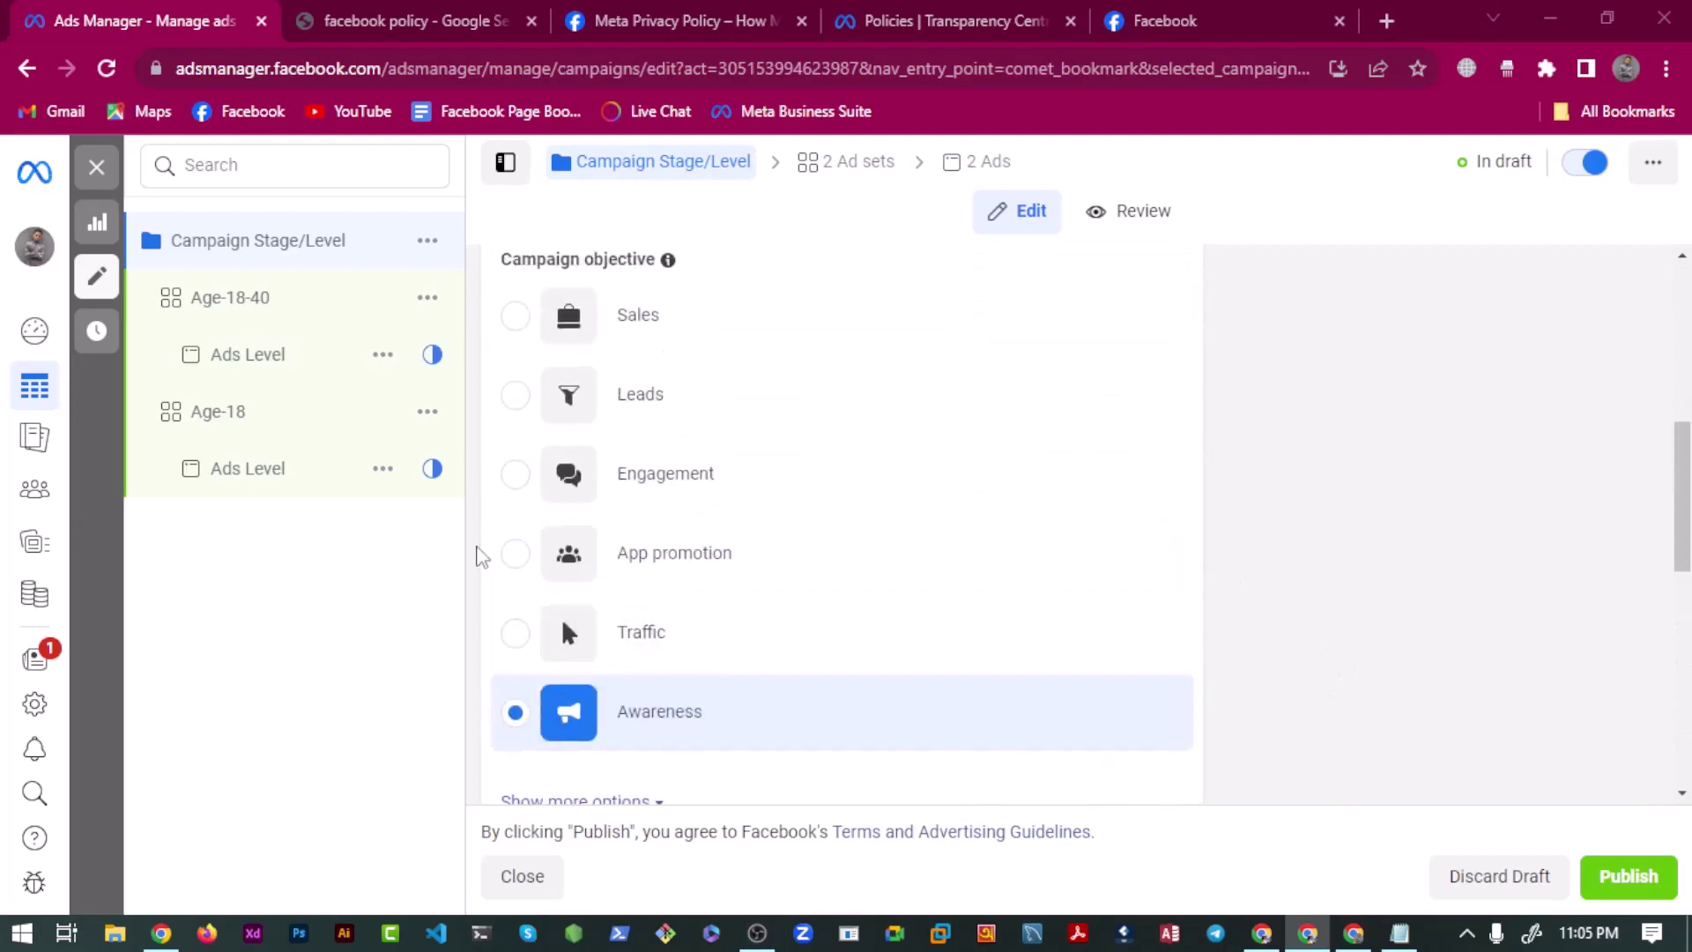
{"action": "scroll", "coordinate": [480, 555], "scroll_direction": "up", "scroll_amount": 5}
Open the second ad set and examine its name, dynamic creative, and budget and schedule settings.
{"action": "left_click", "coordinate": [257, 413]}
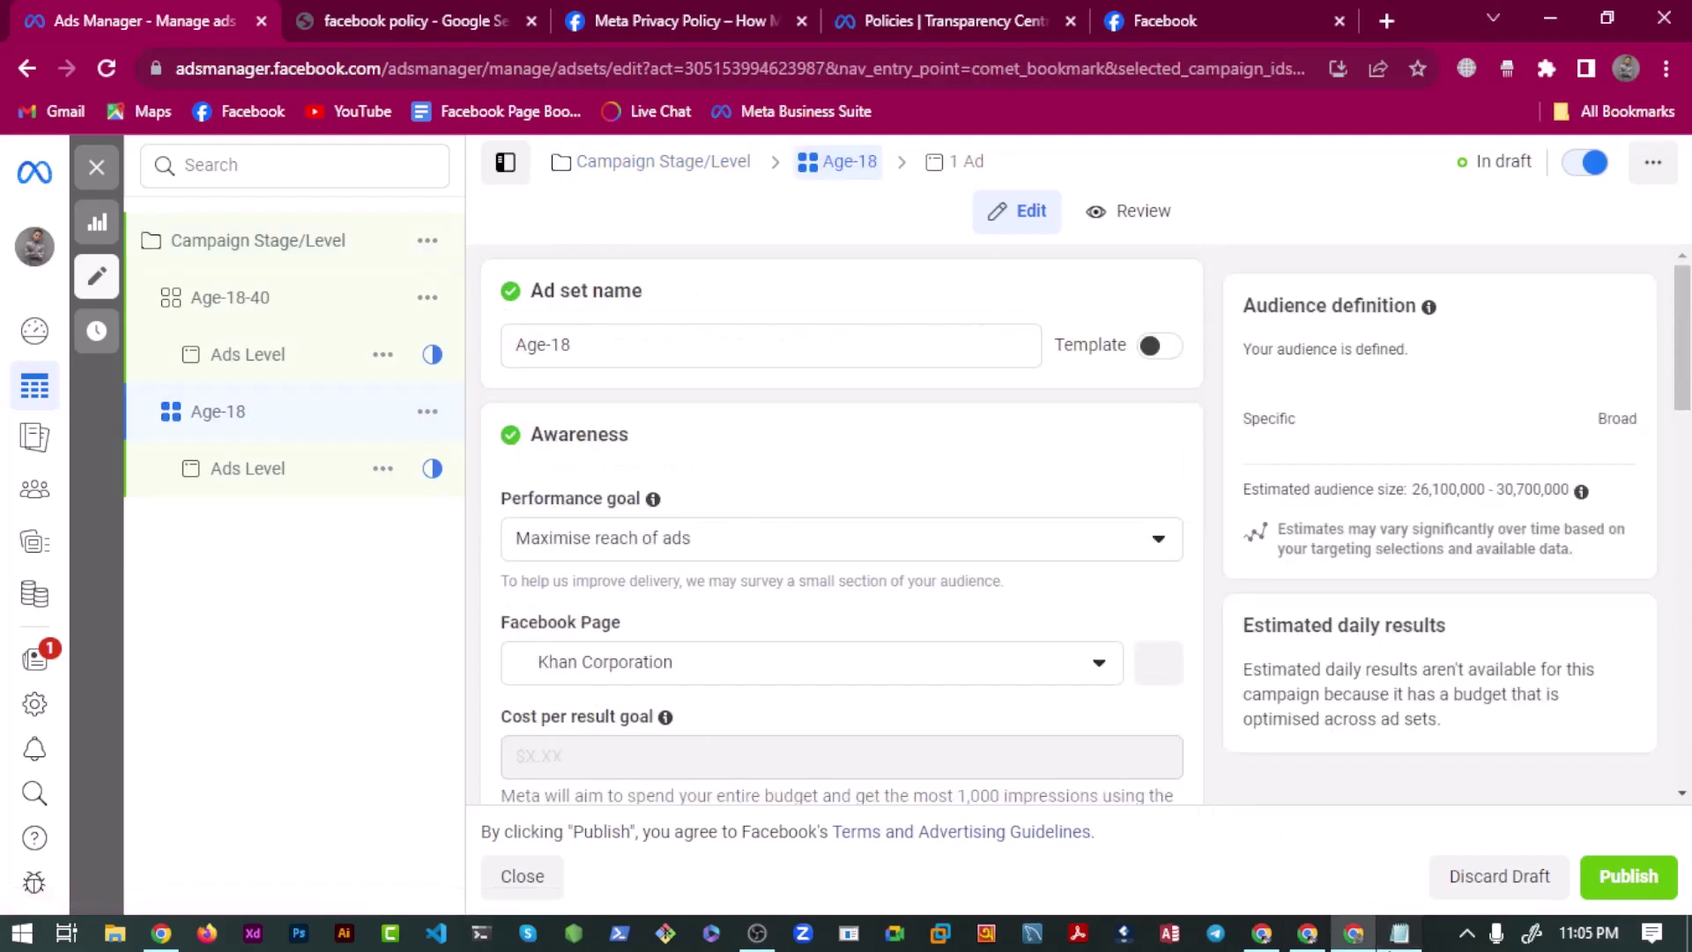
{"action": "key", "text": "alt+Tab"}
{"action": "left_click", "coordinate": [177, 578]}
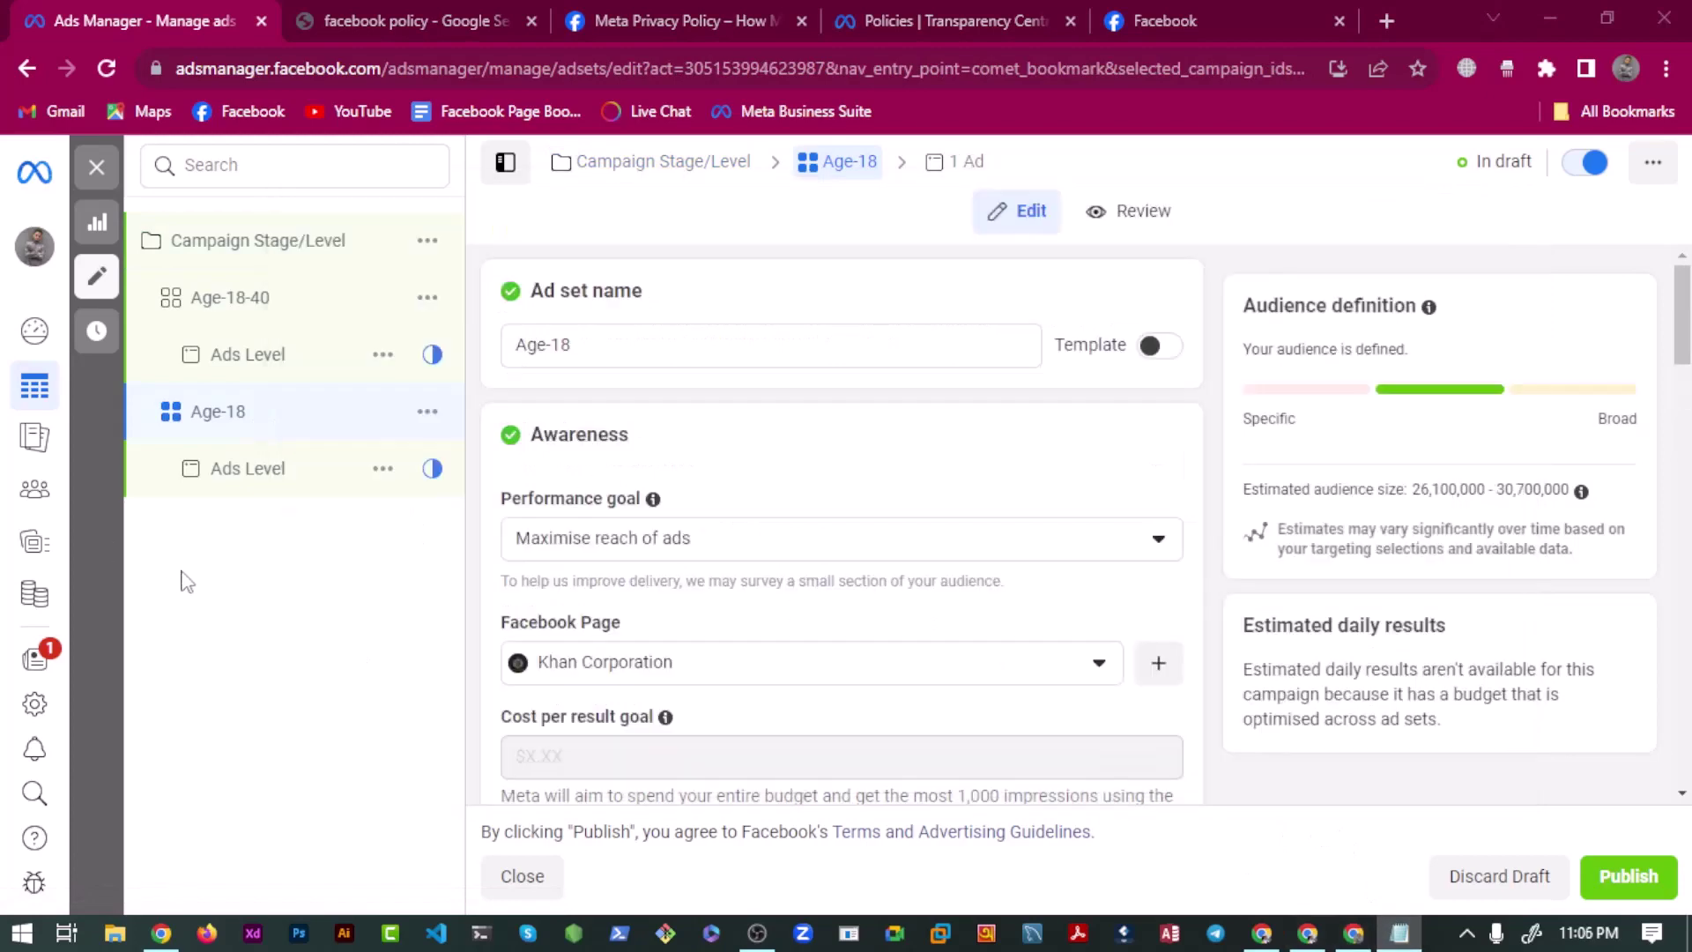
{"action": "left_click", "coordinate": [604, 342]}
{"action": "scroll", "coordinate": [585, 468], "scroll_direction": "down", "scroll_amount": 8}
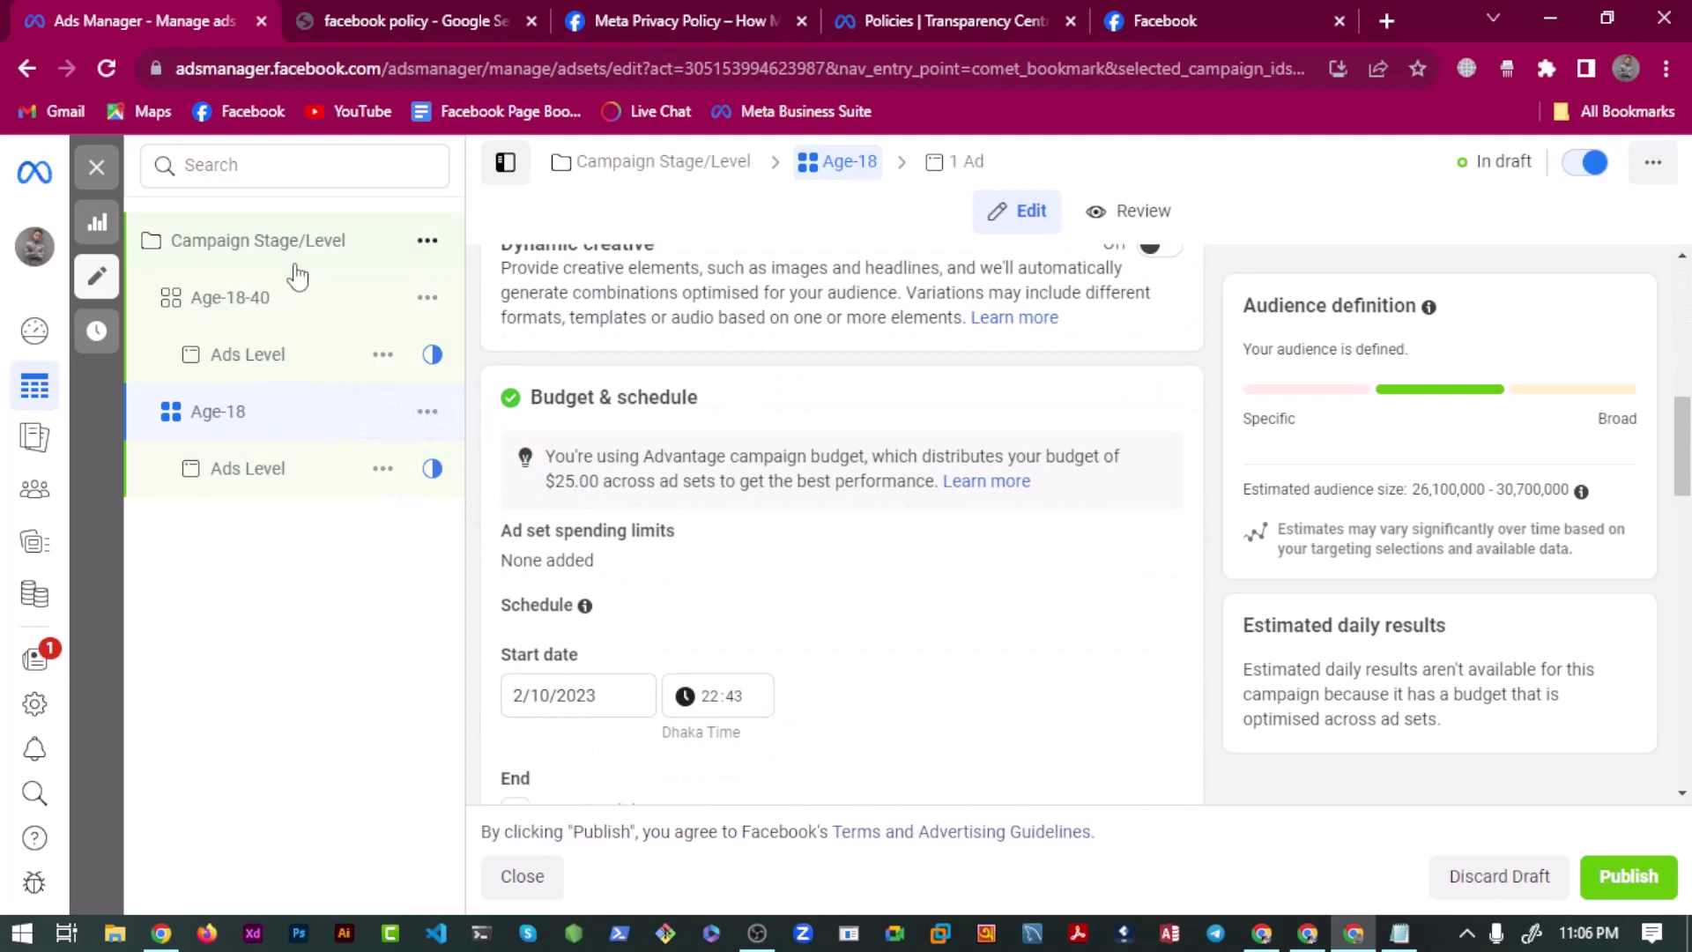
Examine the campaign's objective, A/B test and Advantage campaign budget settings.
{"action": "left_click", "coordinate": [290, 264]}
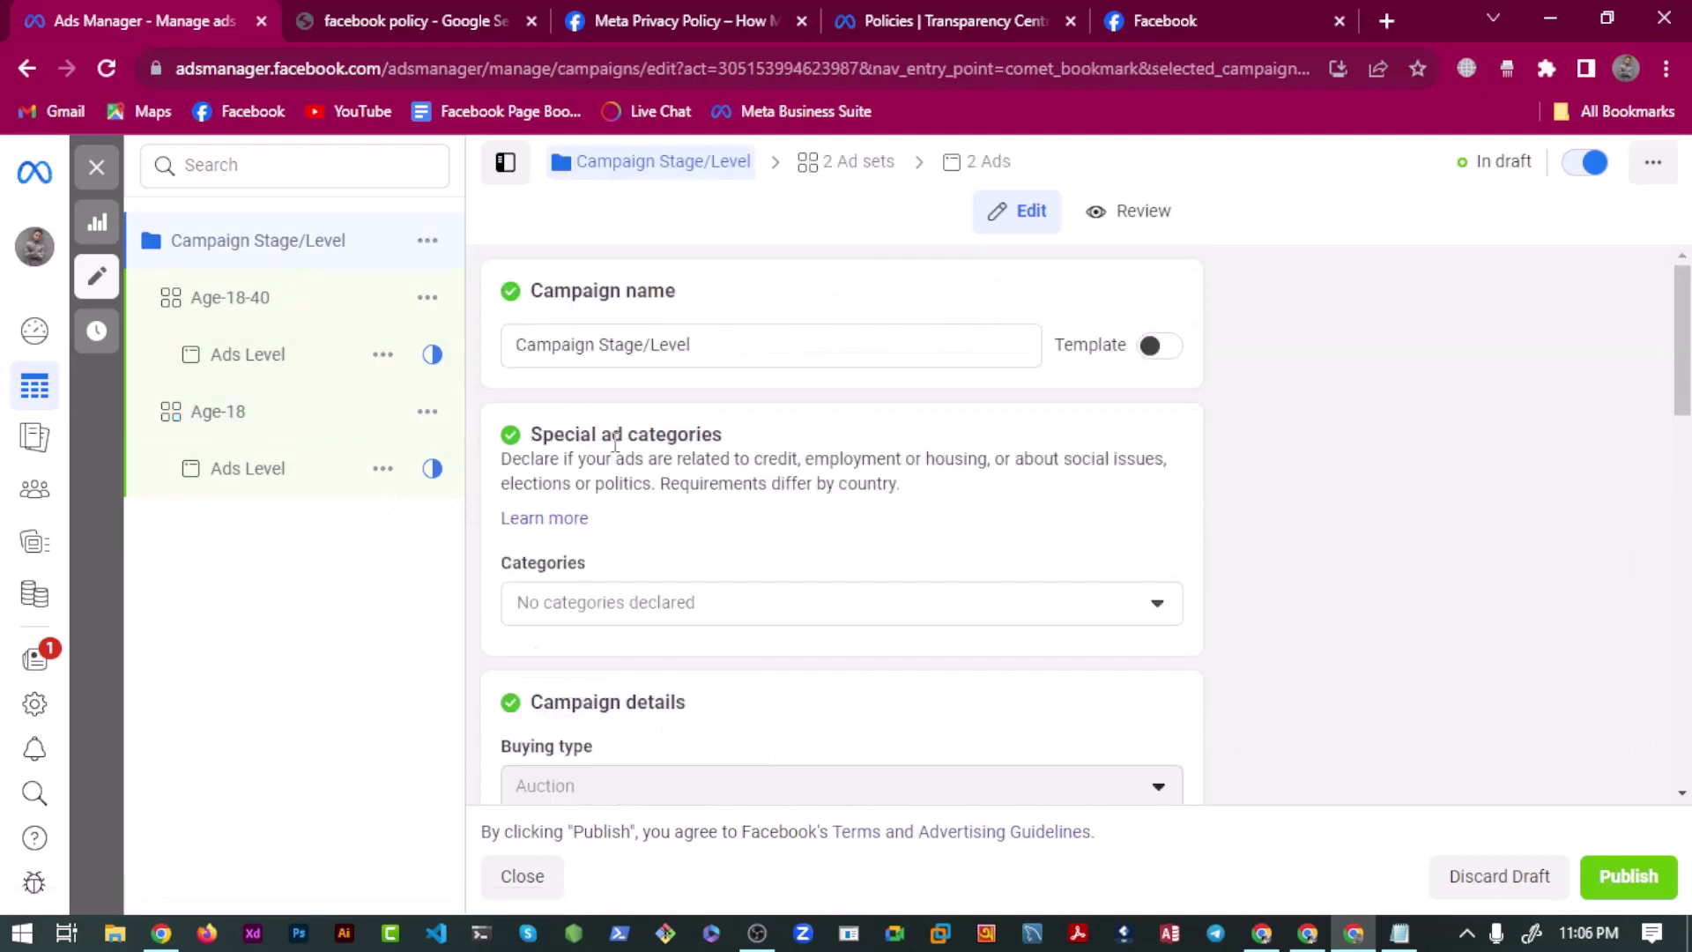
{"action": "scroll", "coordinate": [589, 544], "scroll_direction": "down", "scroll_amount": 10}
{"action": "scroll", "coordinate": [590, 574], "scroll_direction": "down", "scroll_amount": 2}
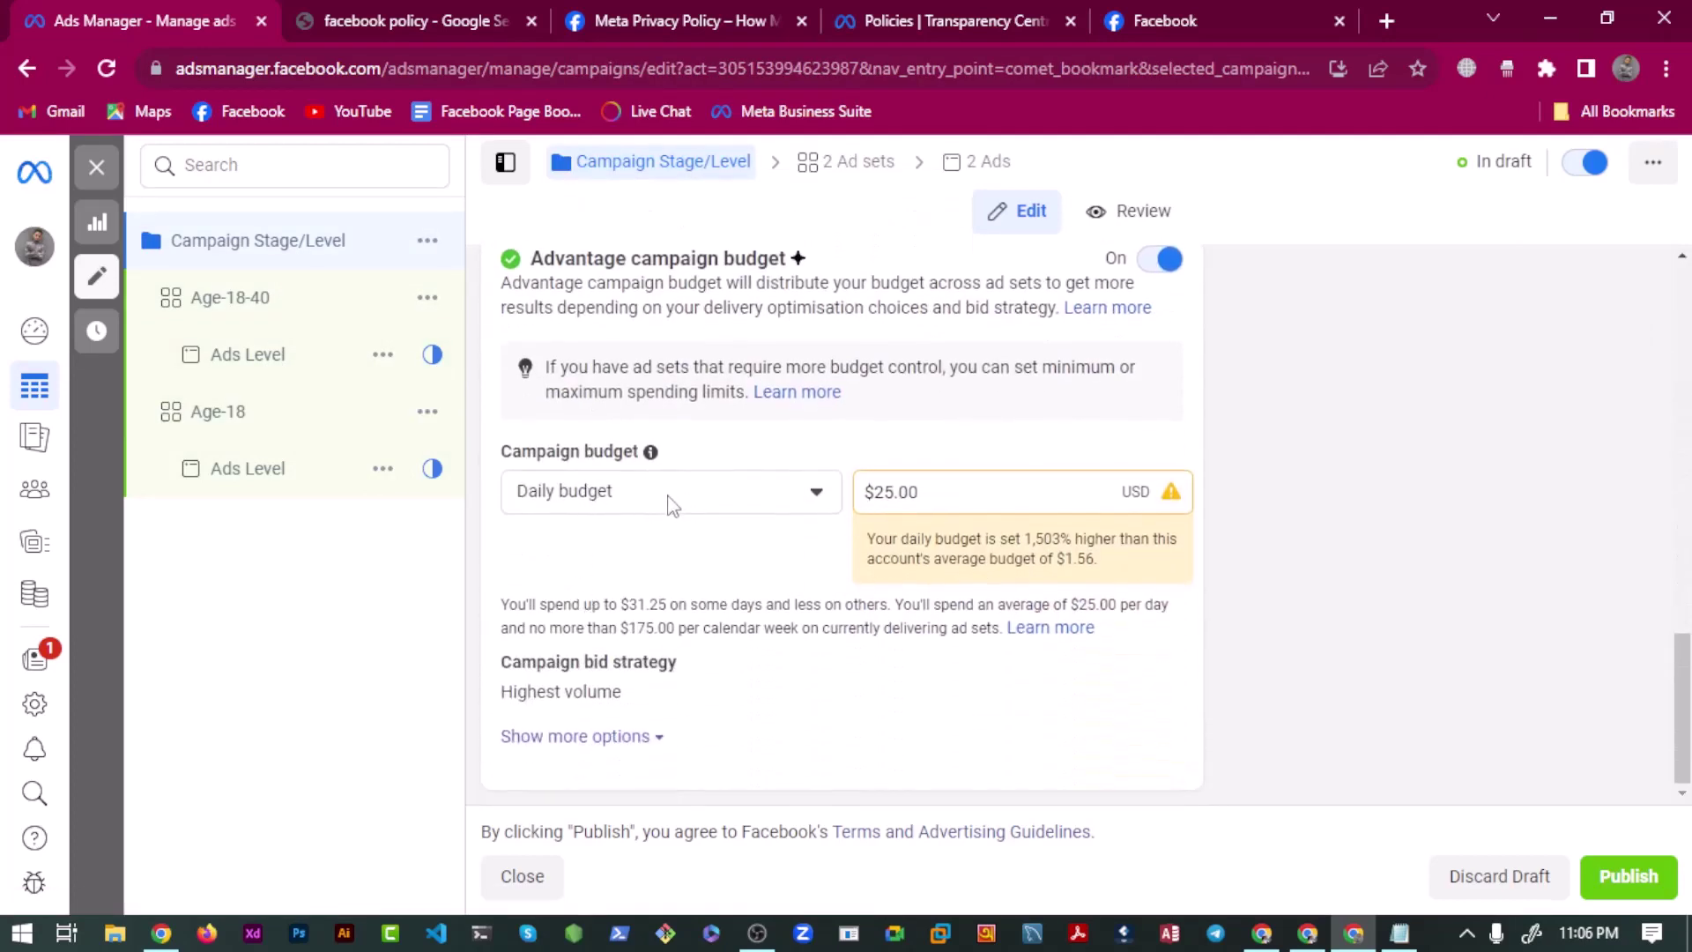
{"action": "scroll", "coordinate": [670, 504], "scroll_direction": "up", "scroll_amount": 5}
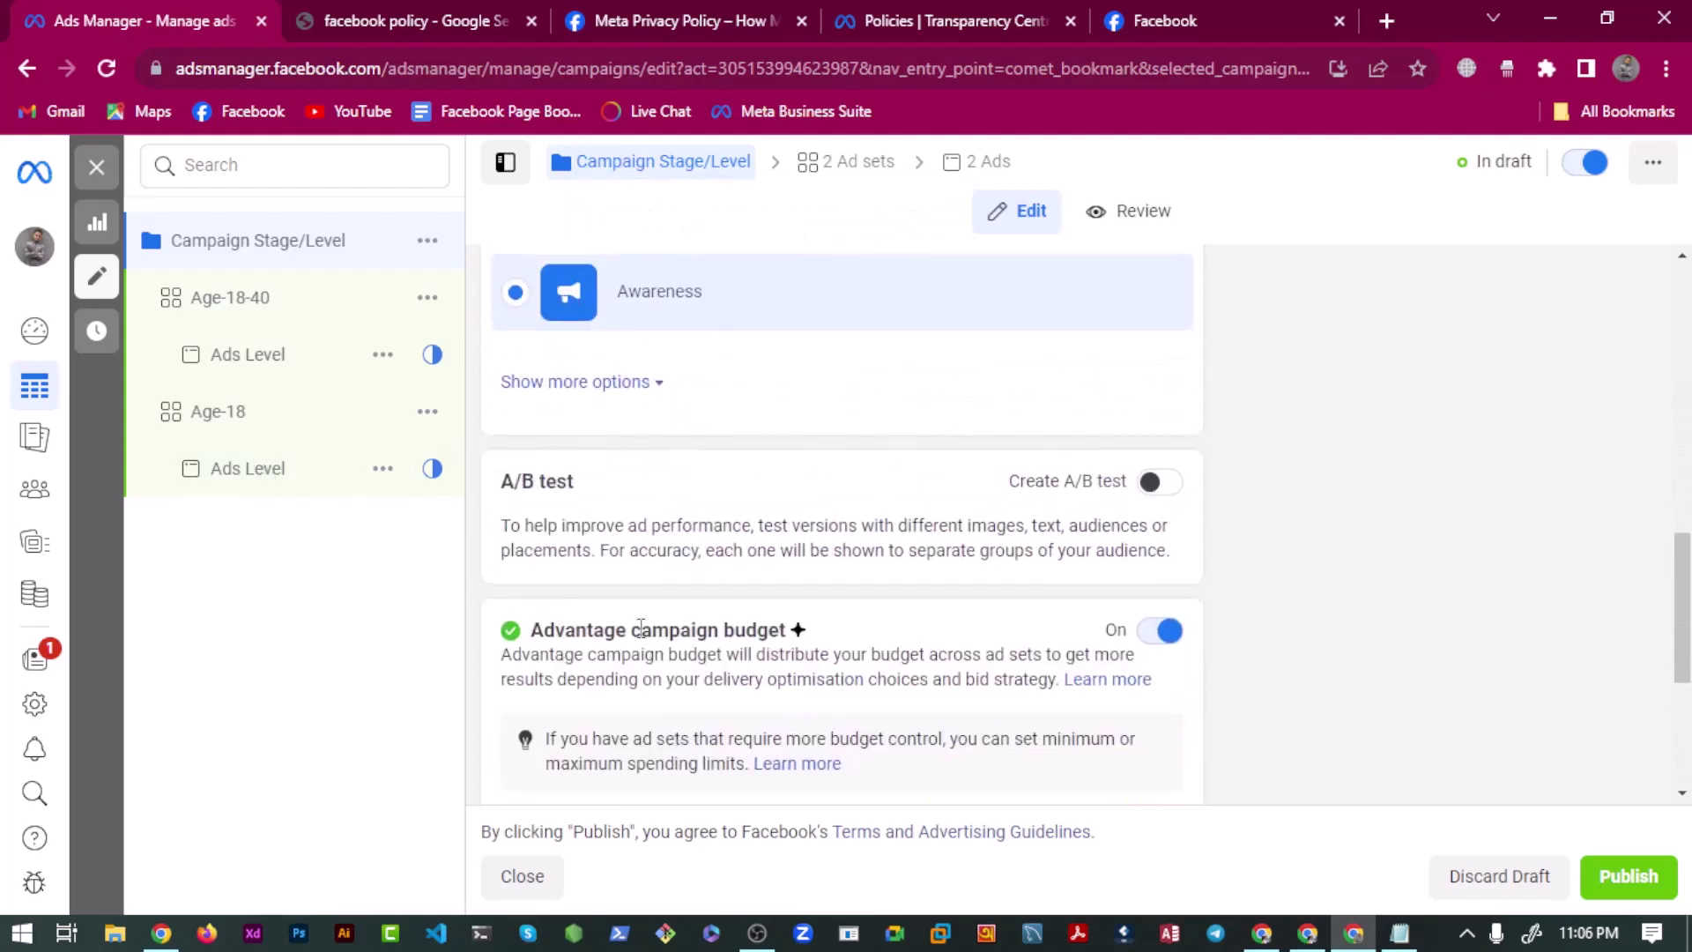
{"action": "scroll", "coordinate": [642, 628], "scroll_direction": "down", "scroll_amount": 2}
{"action": "scroll", "coordinate": [617, 589], "scroll_direction": "up", "scroll_amount": 3}
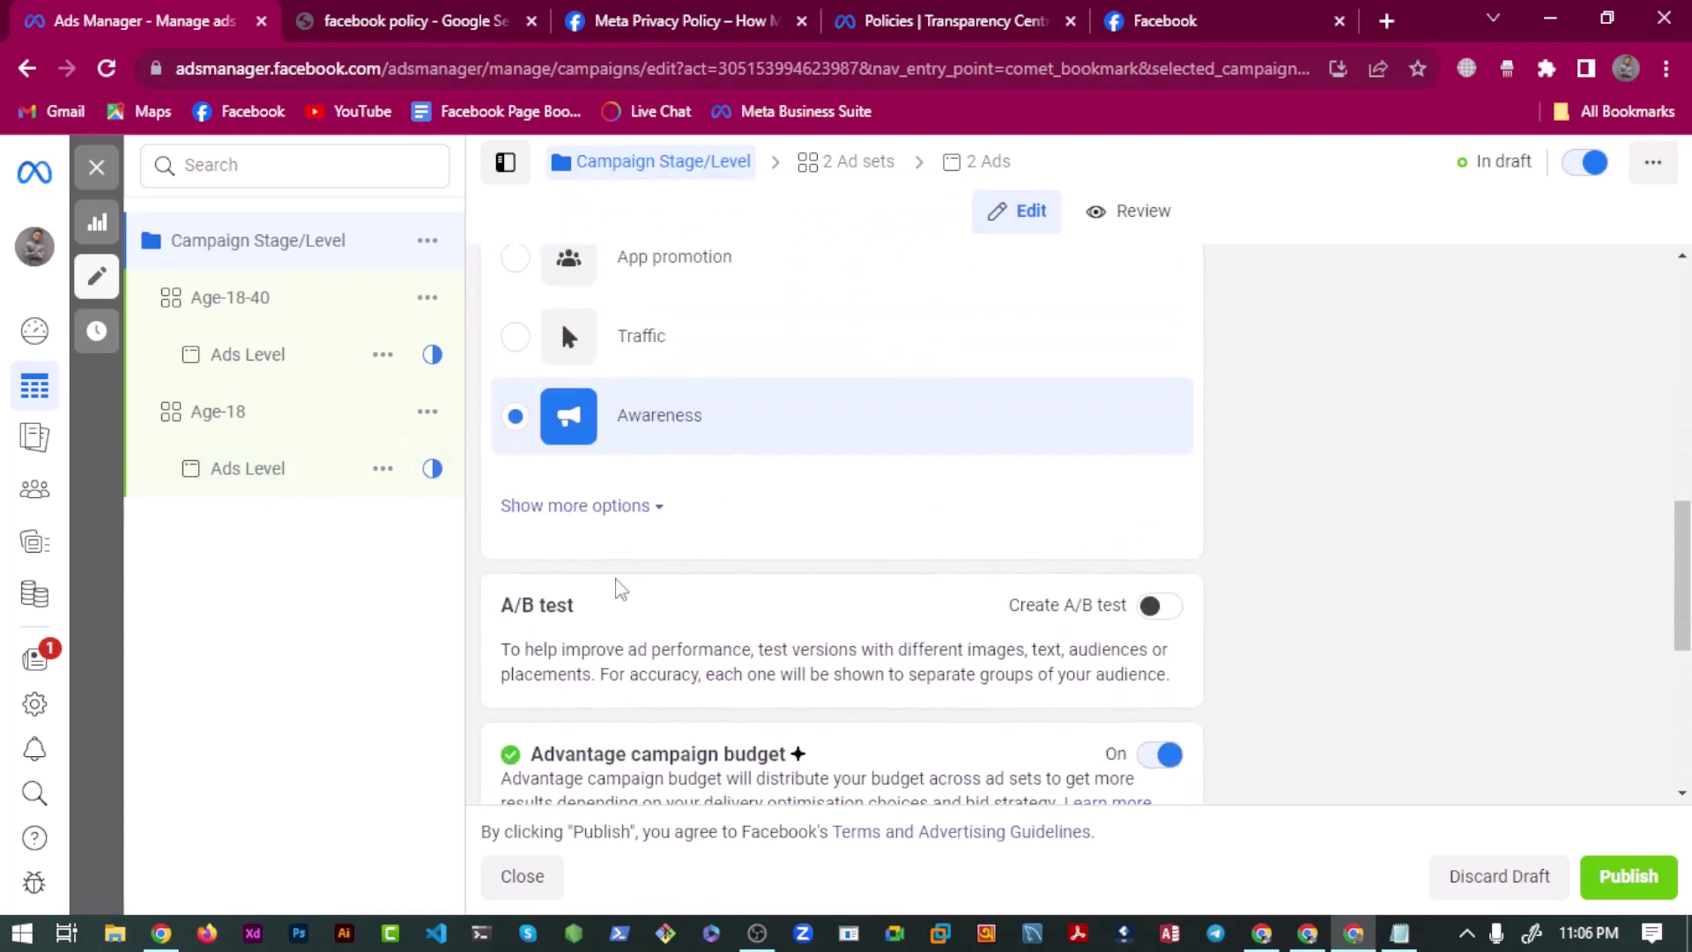
Review the ad under the Age-18-40 ad set from its identity to its headline and description, and return to the campaign level.
{"action": "left_click", "coordinate": [247, 361]}
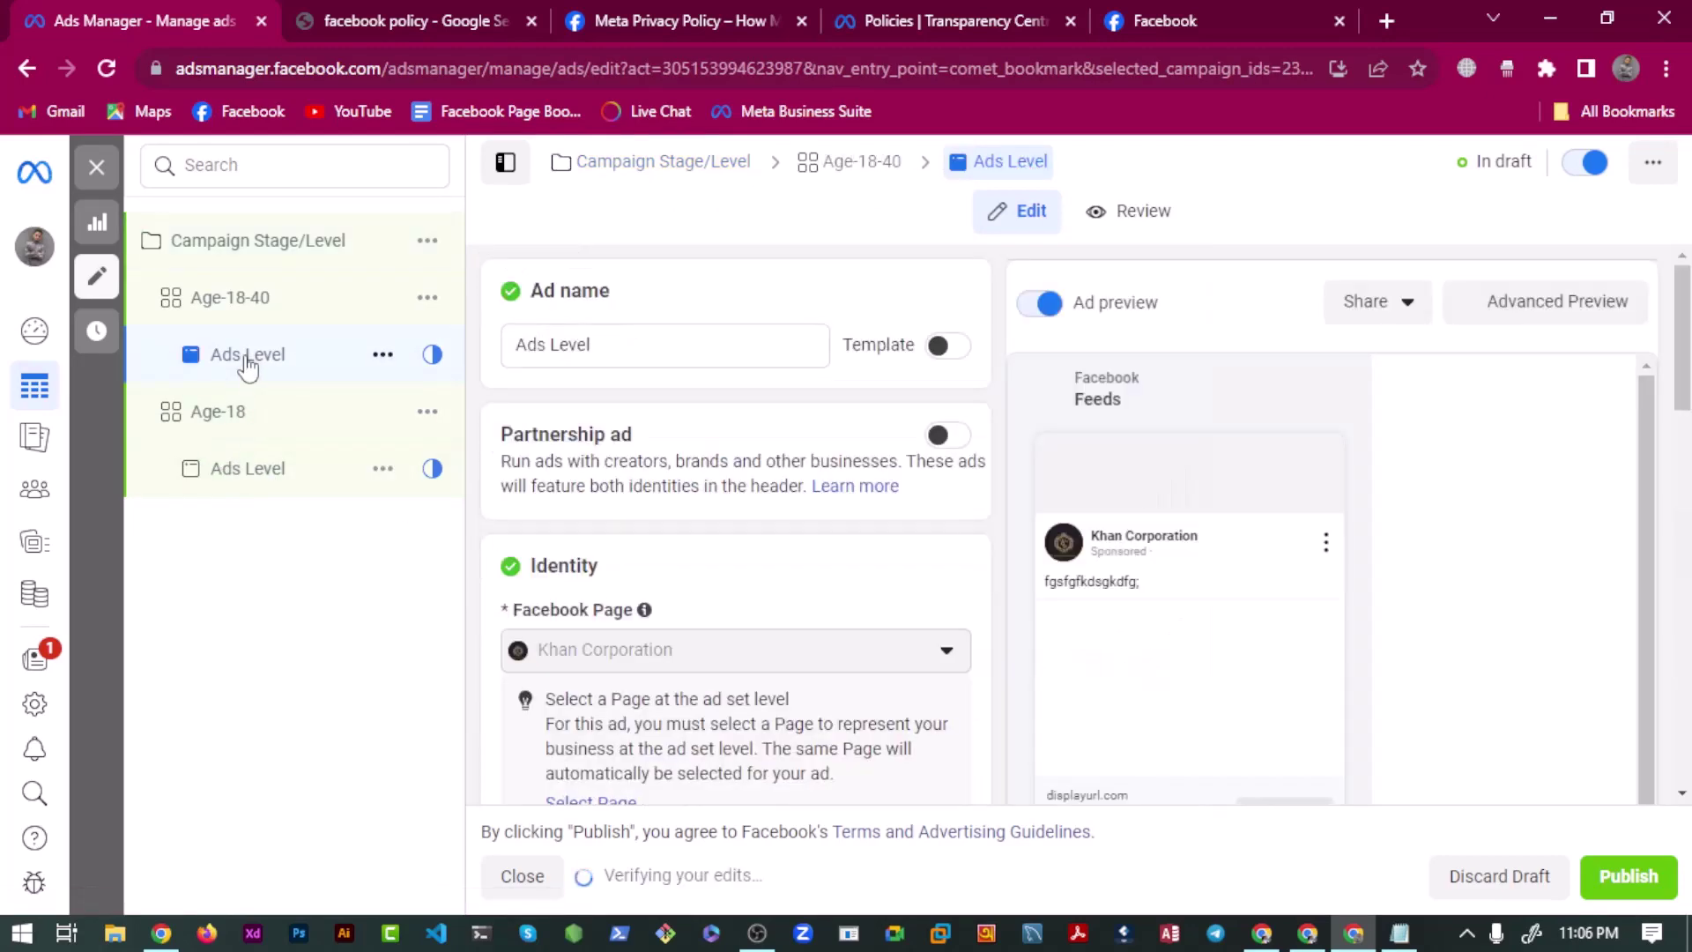
{"action": "scroll", "coordinate": [634, 432], "scroll_direction": "down", "scroll_amount": 1}
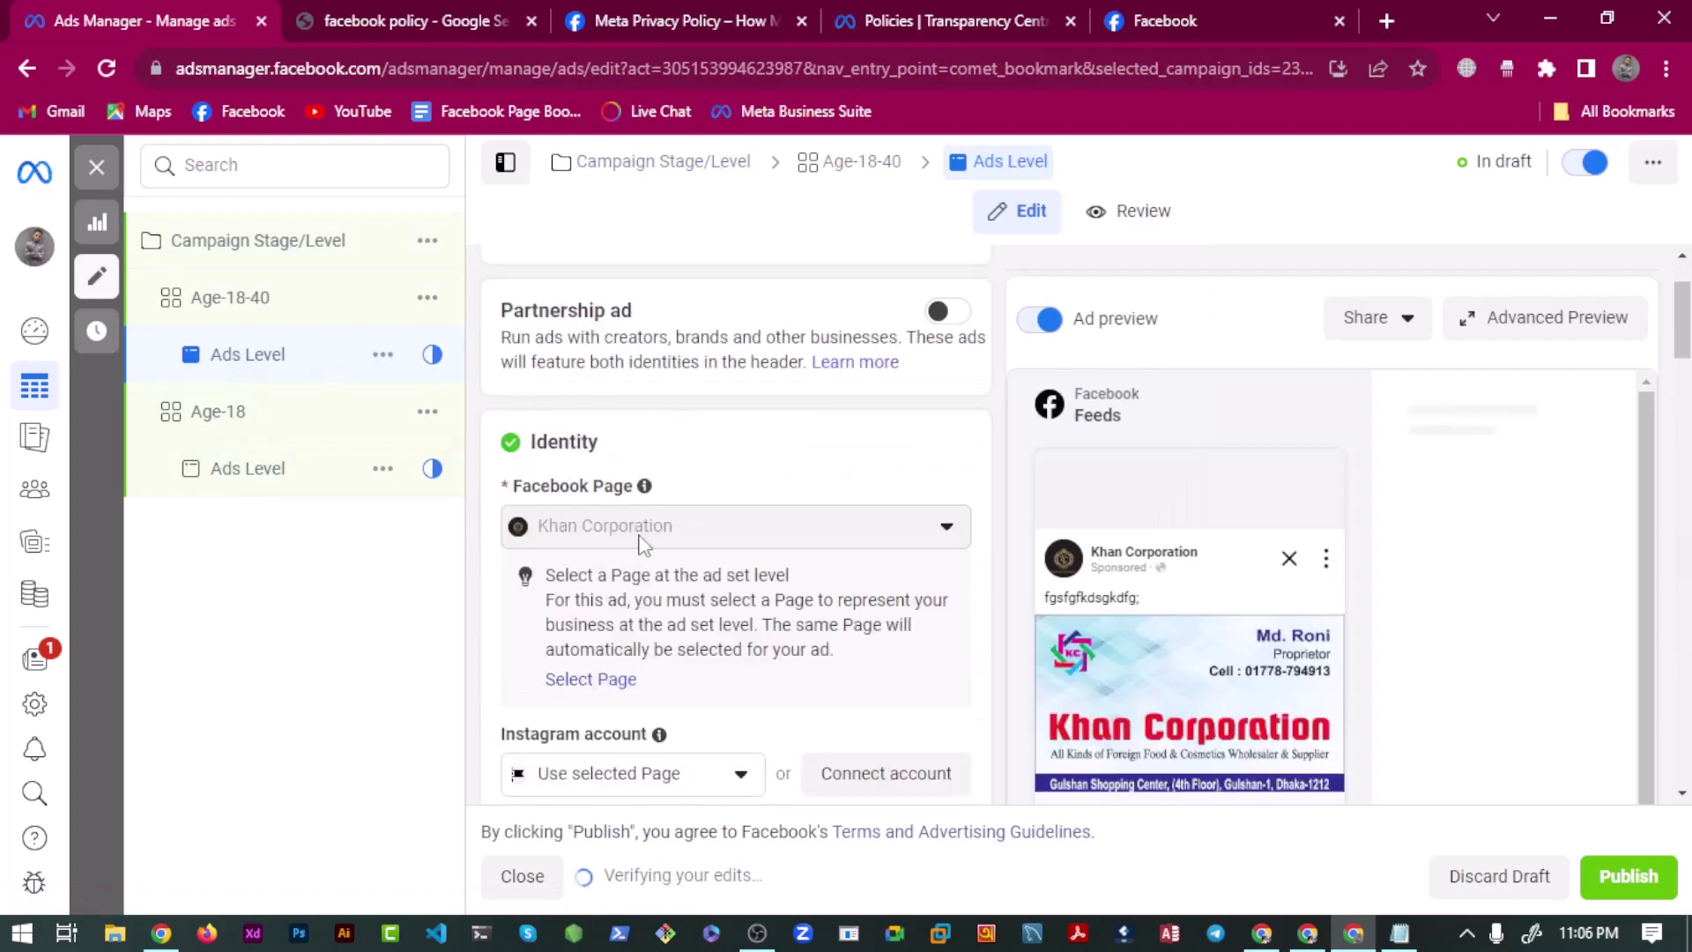
{"action": "scroll", "coordinate": [617, 529], "scroll_direction": "down", "scroll_amount": 10}
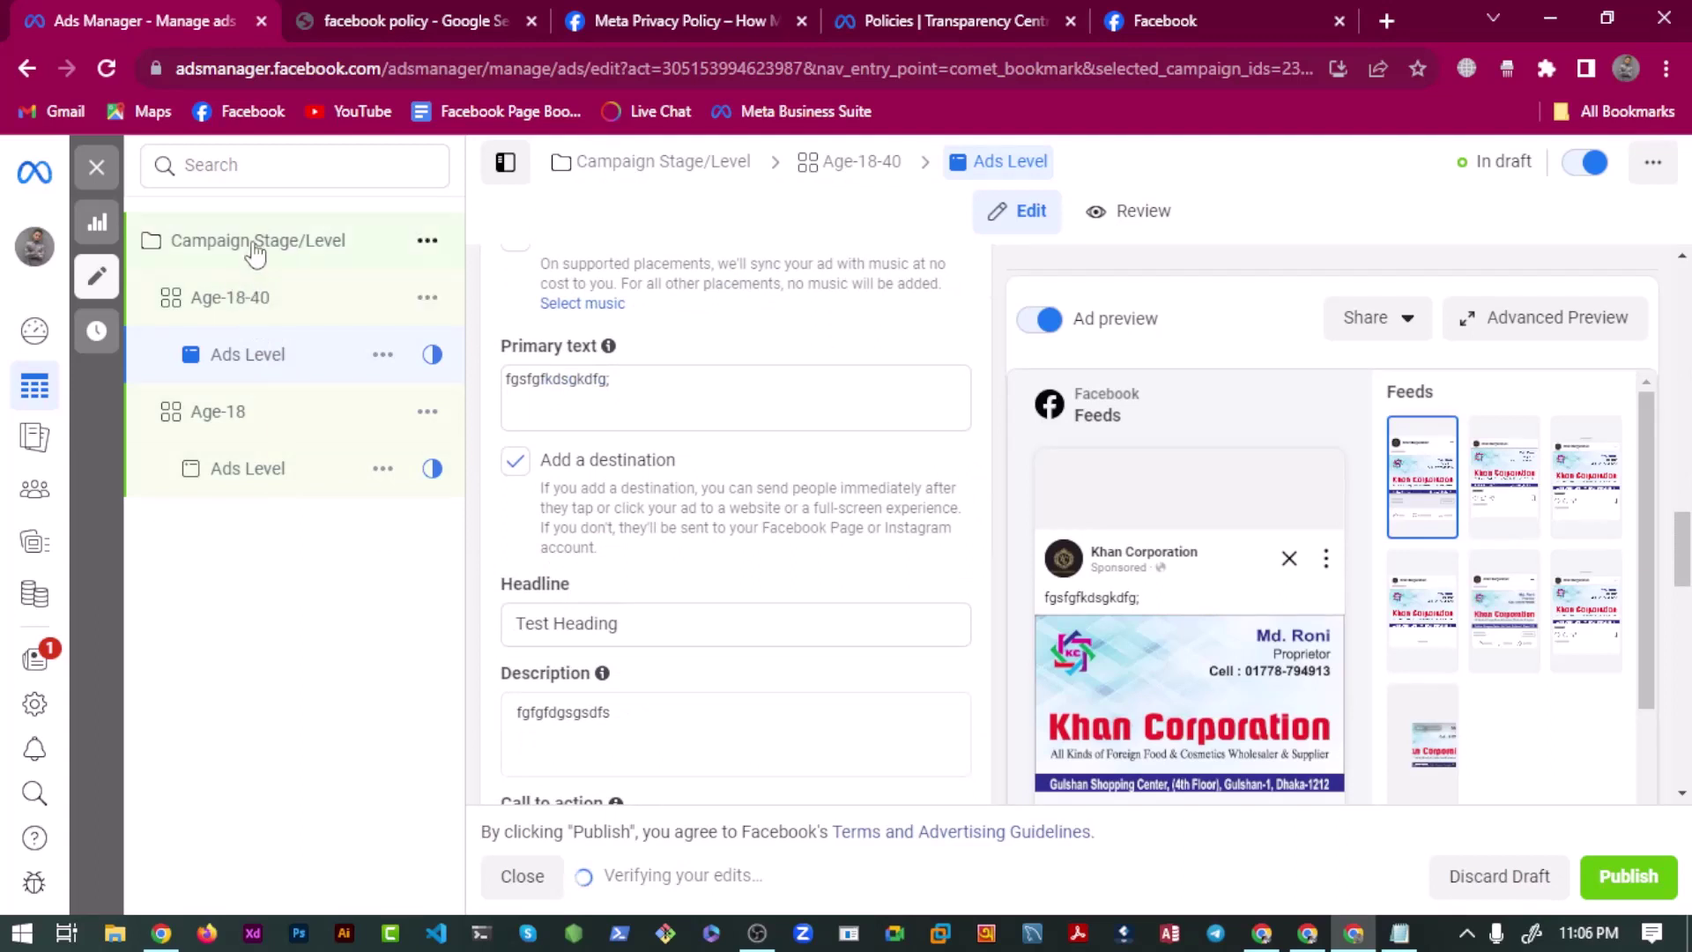
{"action": "left_click", "coordinate": [257, 258]}
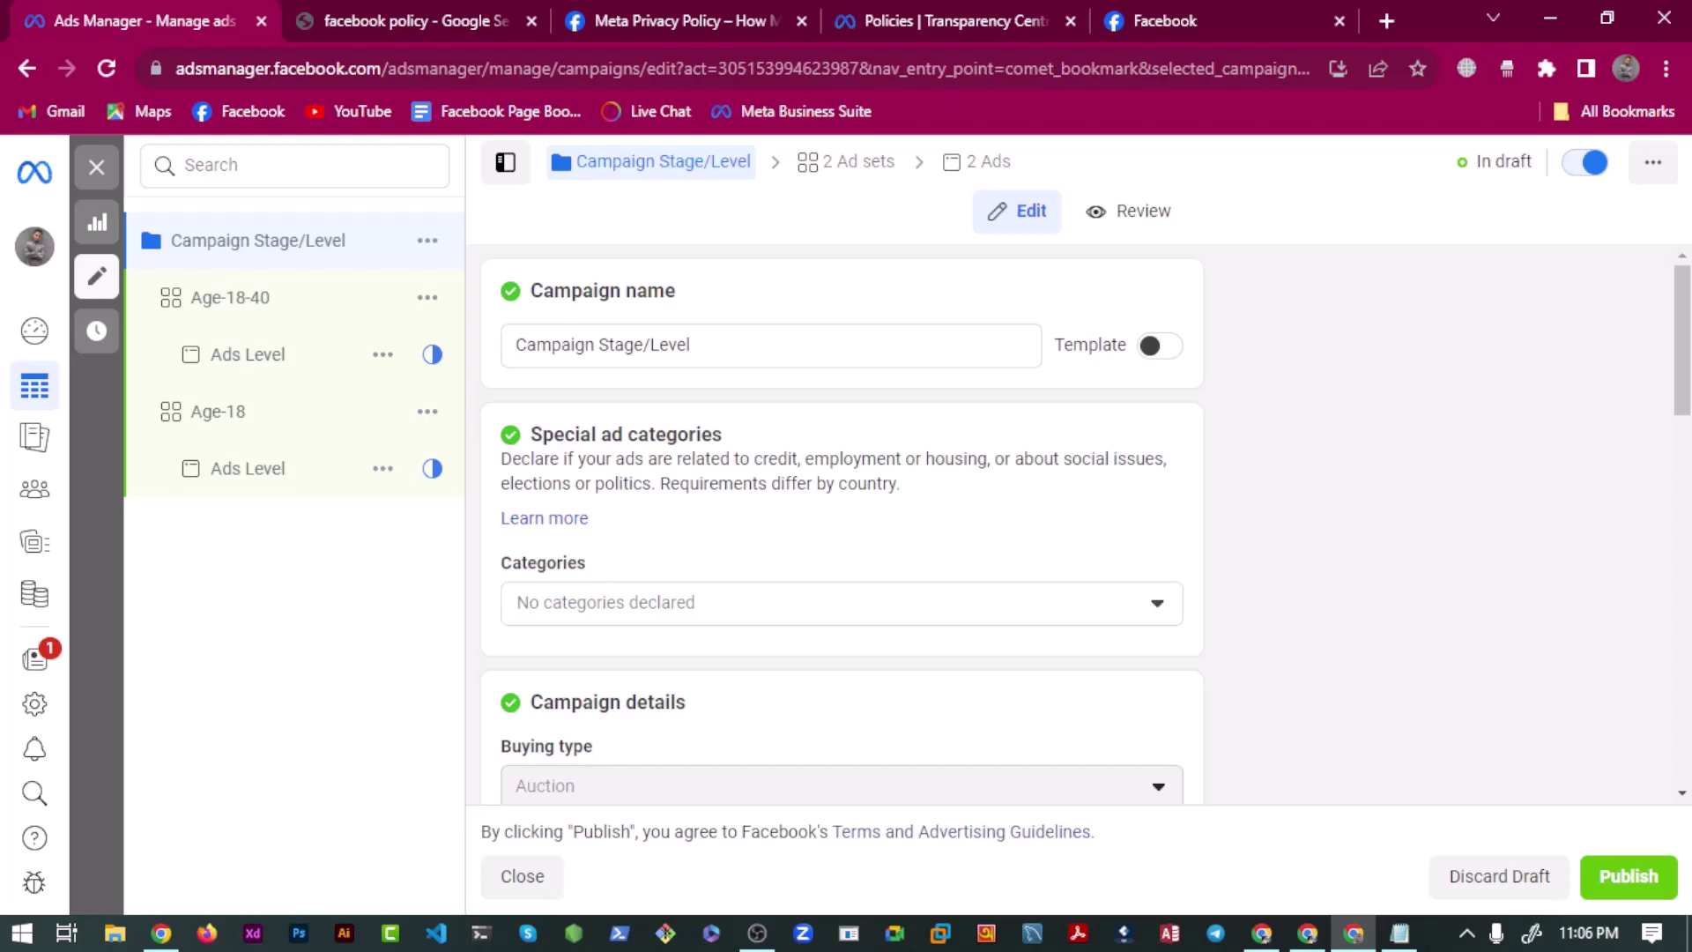
{"action": "left_click", "coordinate": [1308, 932]}
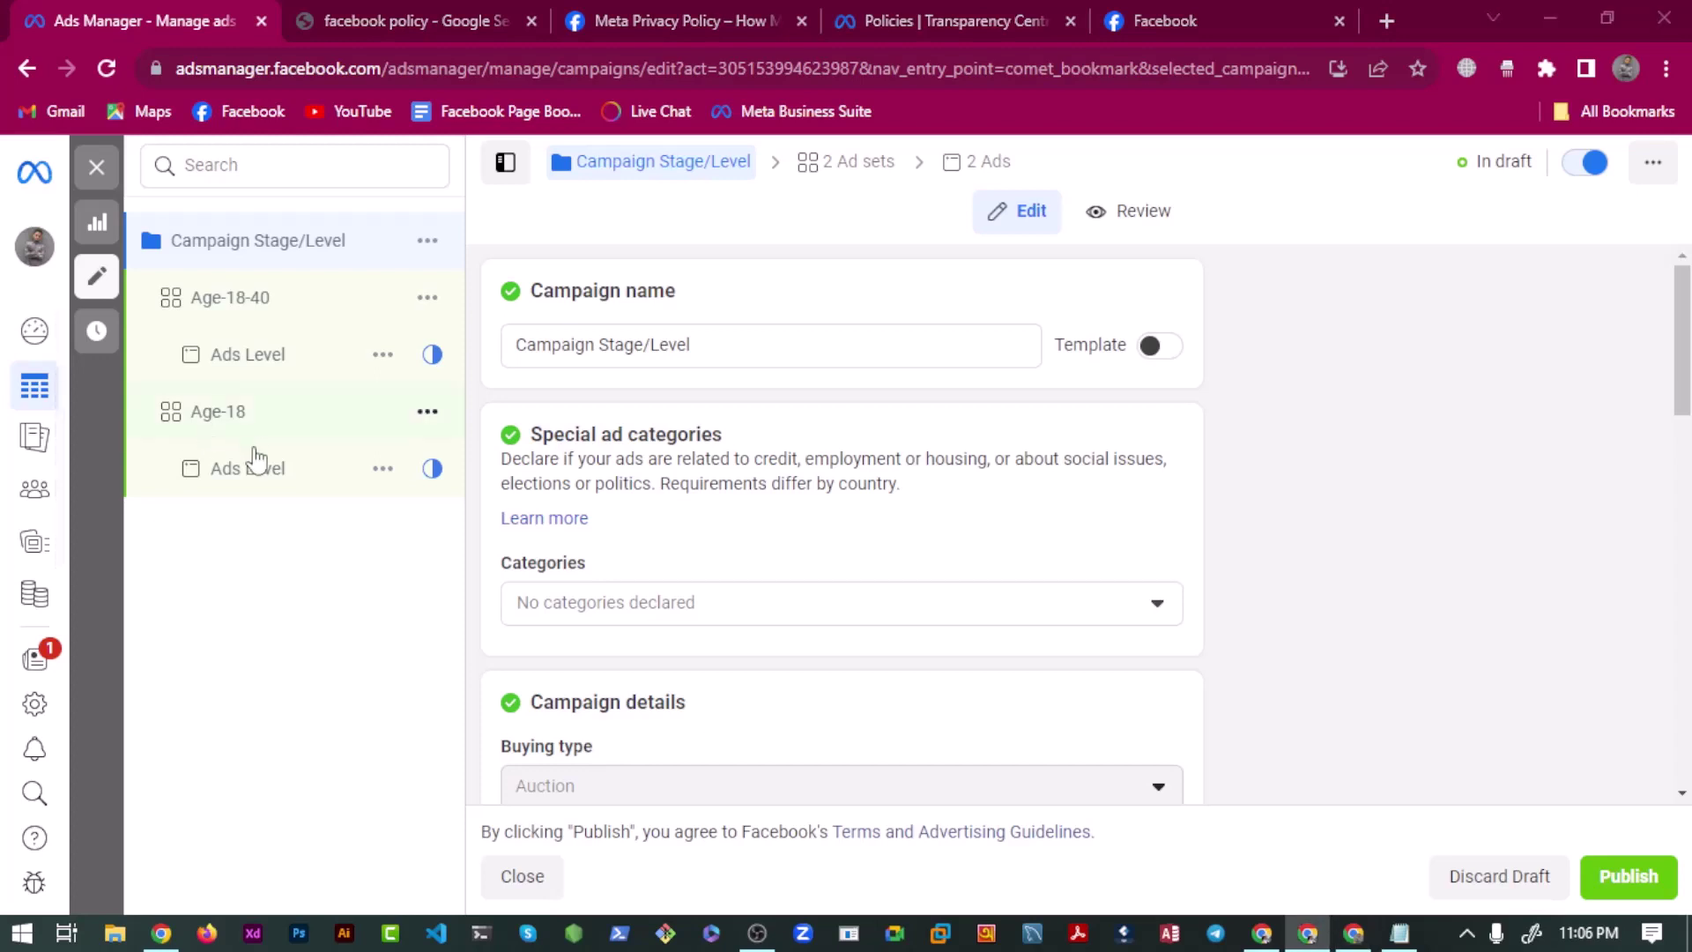
Examine the Age-18-40 ad set's audience settings, including age, gender, detailed targeting and languages.
{"action": "left_click", "coordinate": [257, 310]}
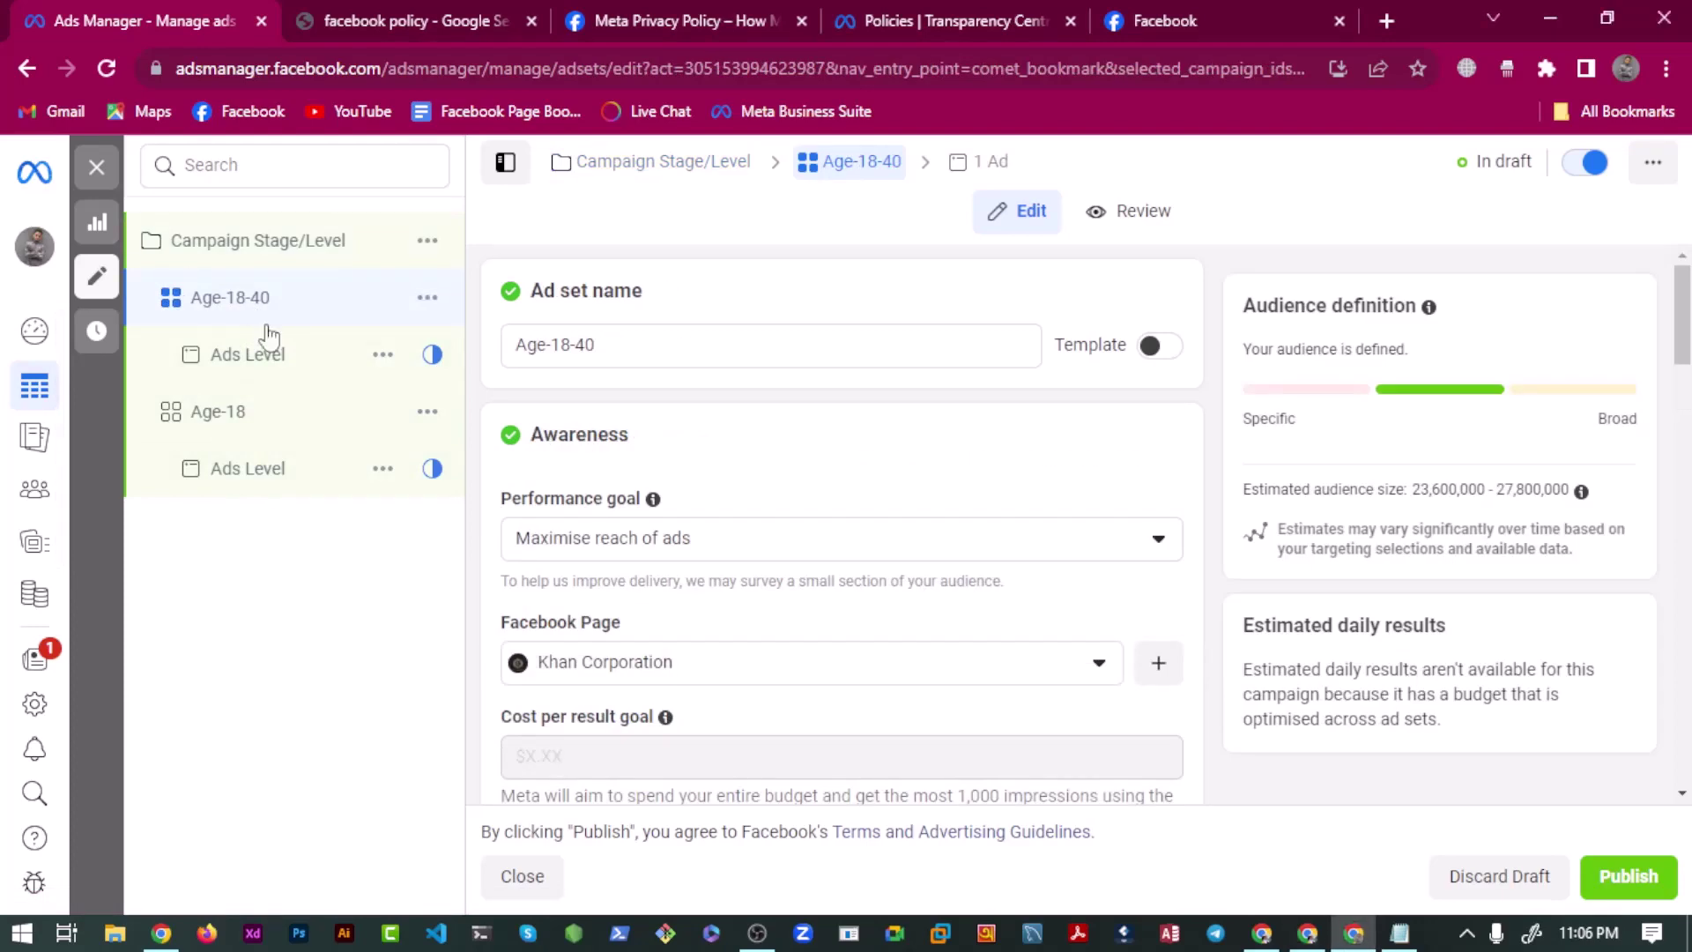
{"action": "scroll", "coordinate": [554, 659], "scroll_direction": "down", "scroll_amount": 10}
{"action": "scroll", "coordinate": [554, 659], "scroll_direction": "down", "scroll_amount": 10}
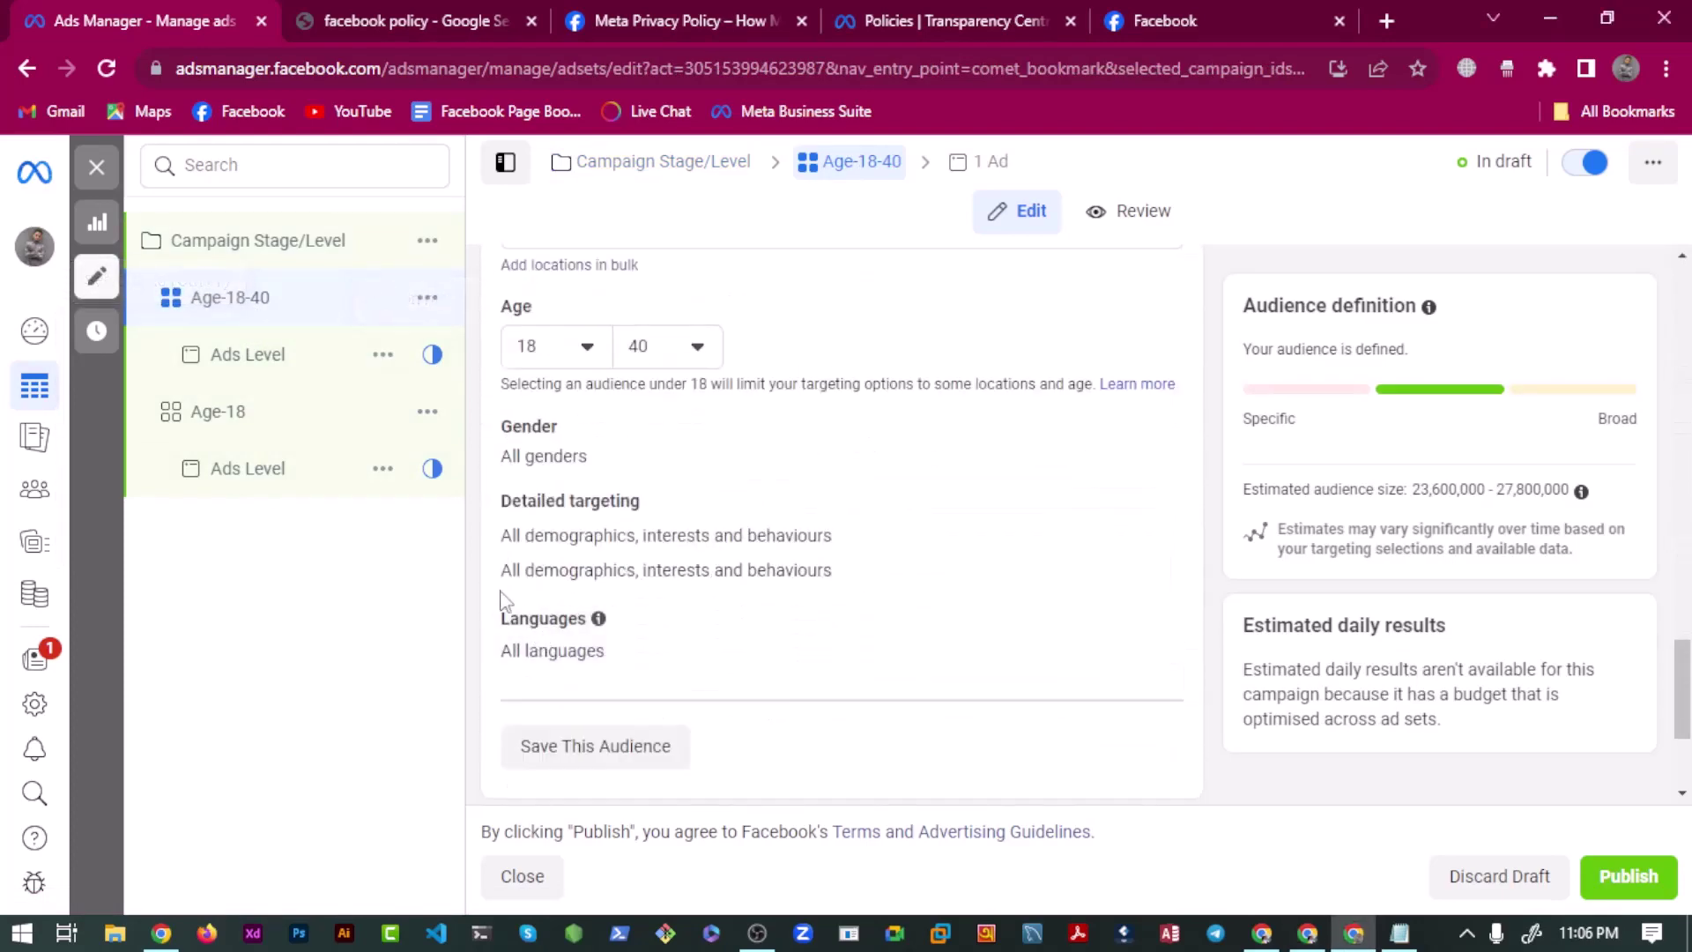
{"action": "scroll", "coordinate": [502, 599], "scroll_direction": "up", "scroll_amount": 4}
Set the campaign budget type to Lifetime budget in the campaign-level settings.
{"action": "left_click", "coordinate": [279, 255]}
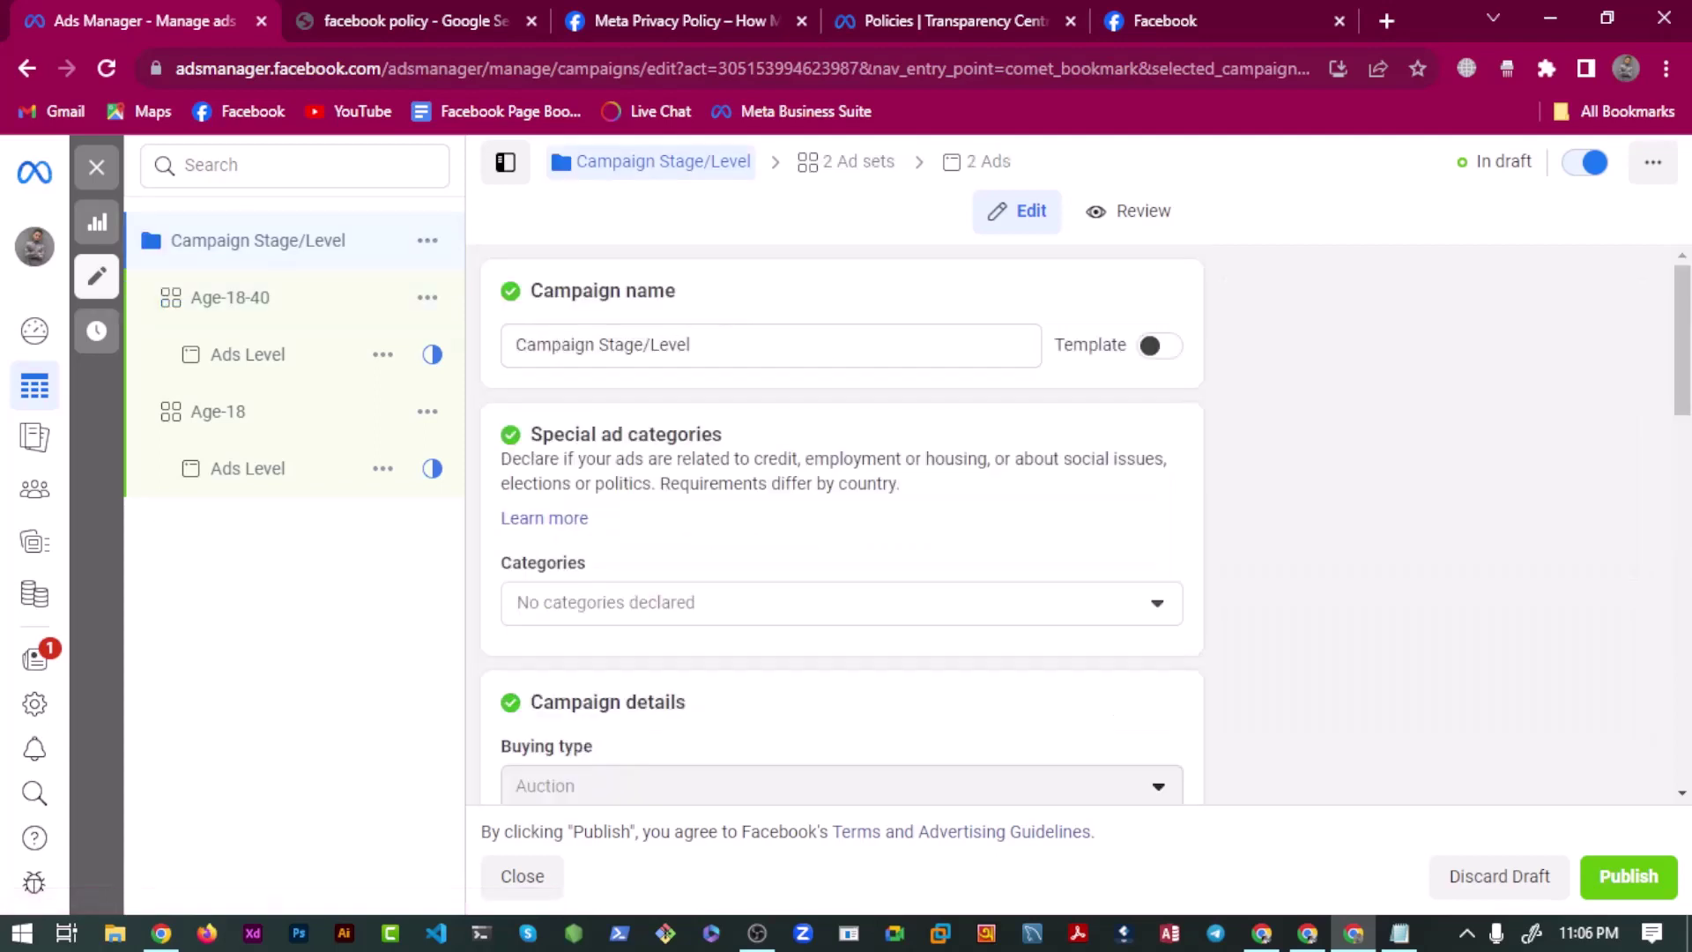
{"action": "key", "text": "alt+Tab"}
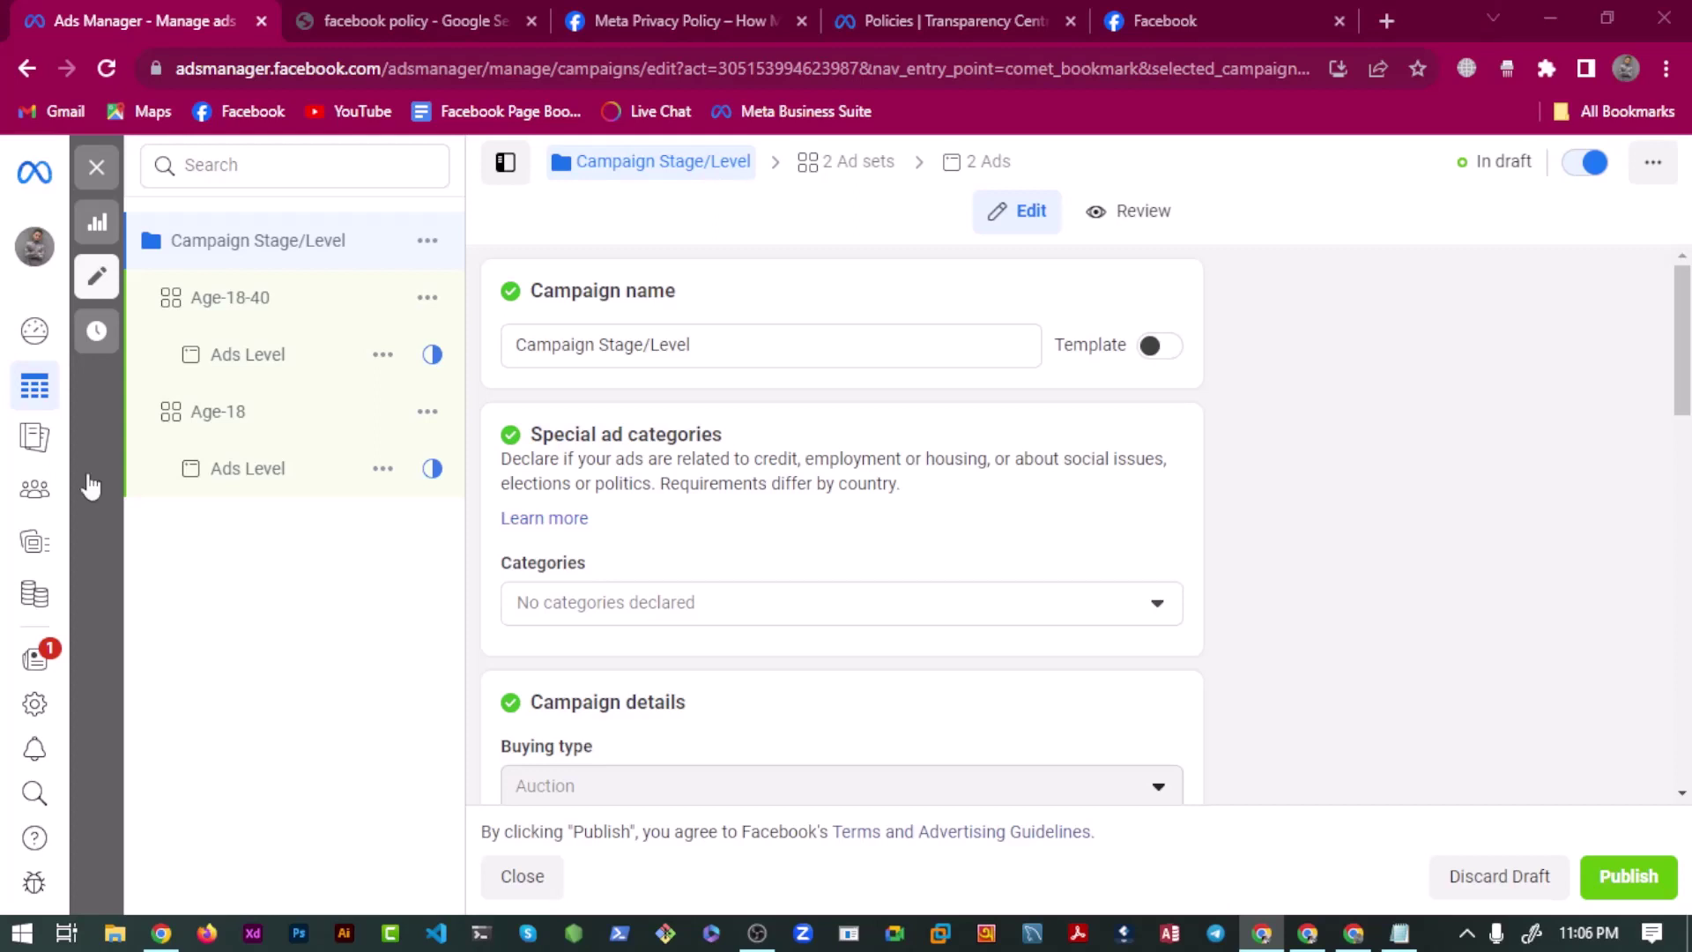
{"action": "scroll", "coordinate": [563, 756], "scroll_direction": "down", "scroll_amount": 12}
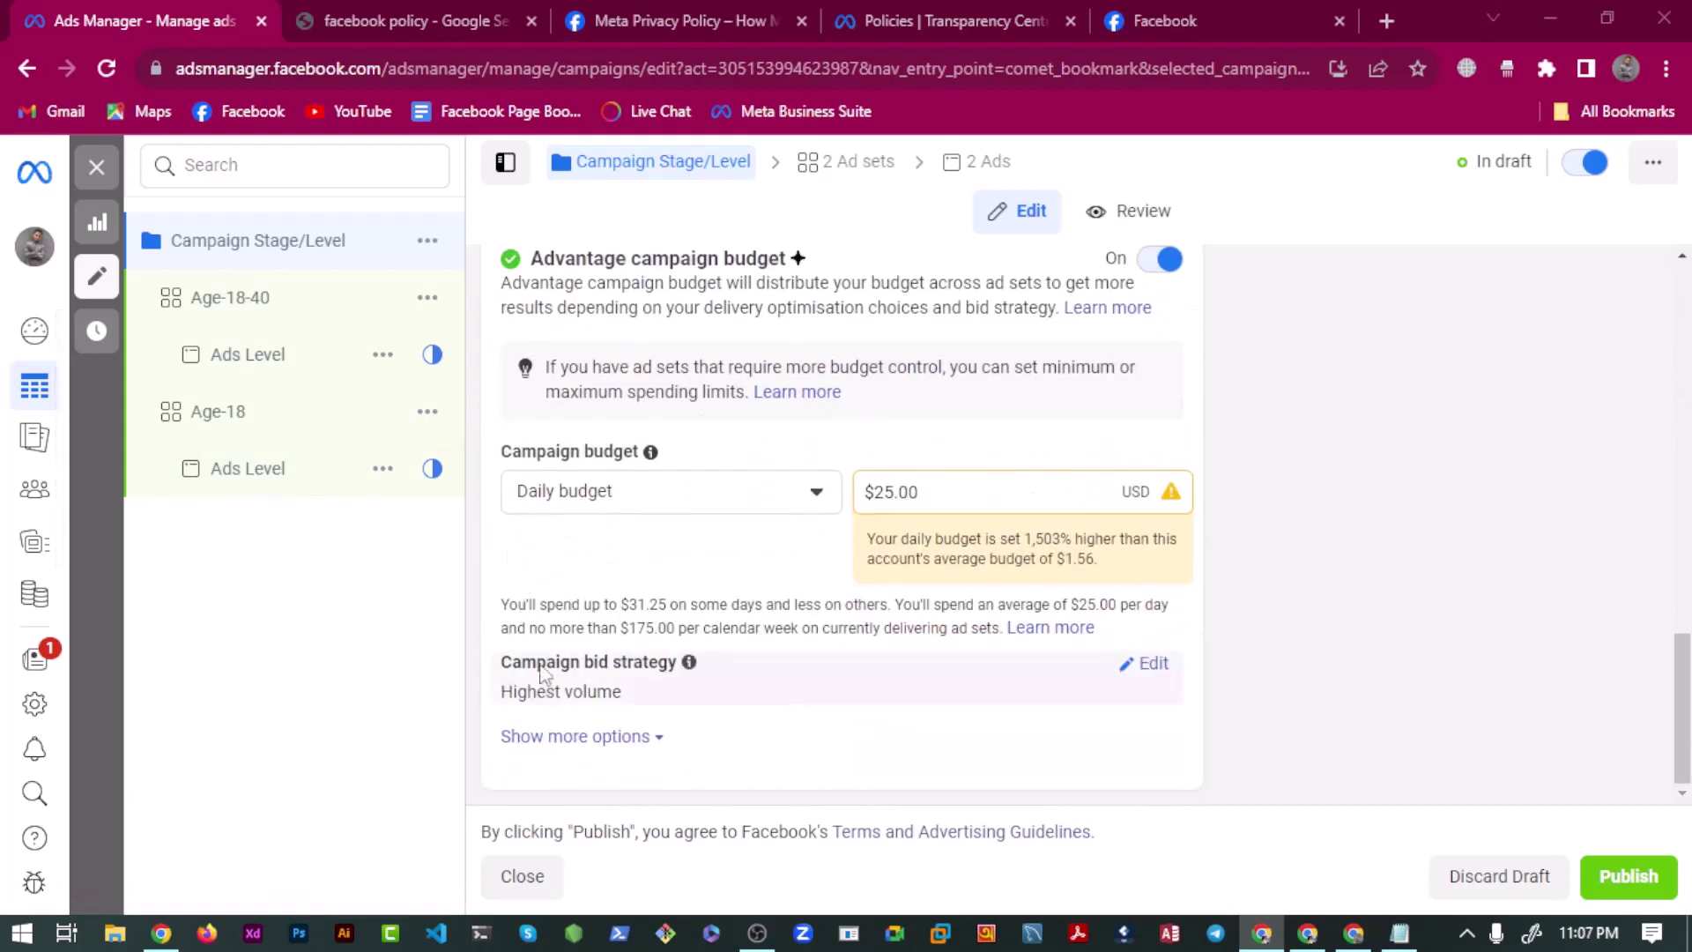
{"action": "scroll", "coordinate": [617, 586], "scroll_direction": "up", "scroll_amount": 1}
{"action": "scroll", "coordinate": [599, 537], "scroll_direction": "down", "scroll_amount": 1}
{"action": "left_click", "coordinate": [589, 499]}
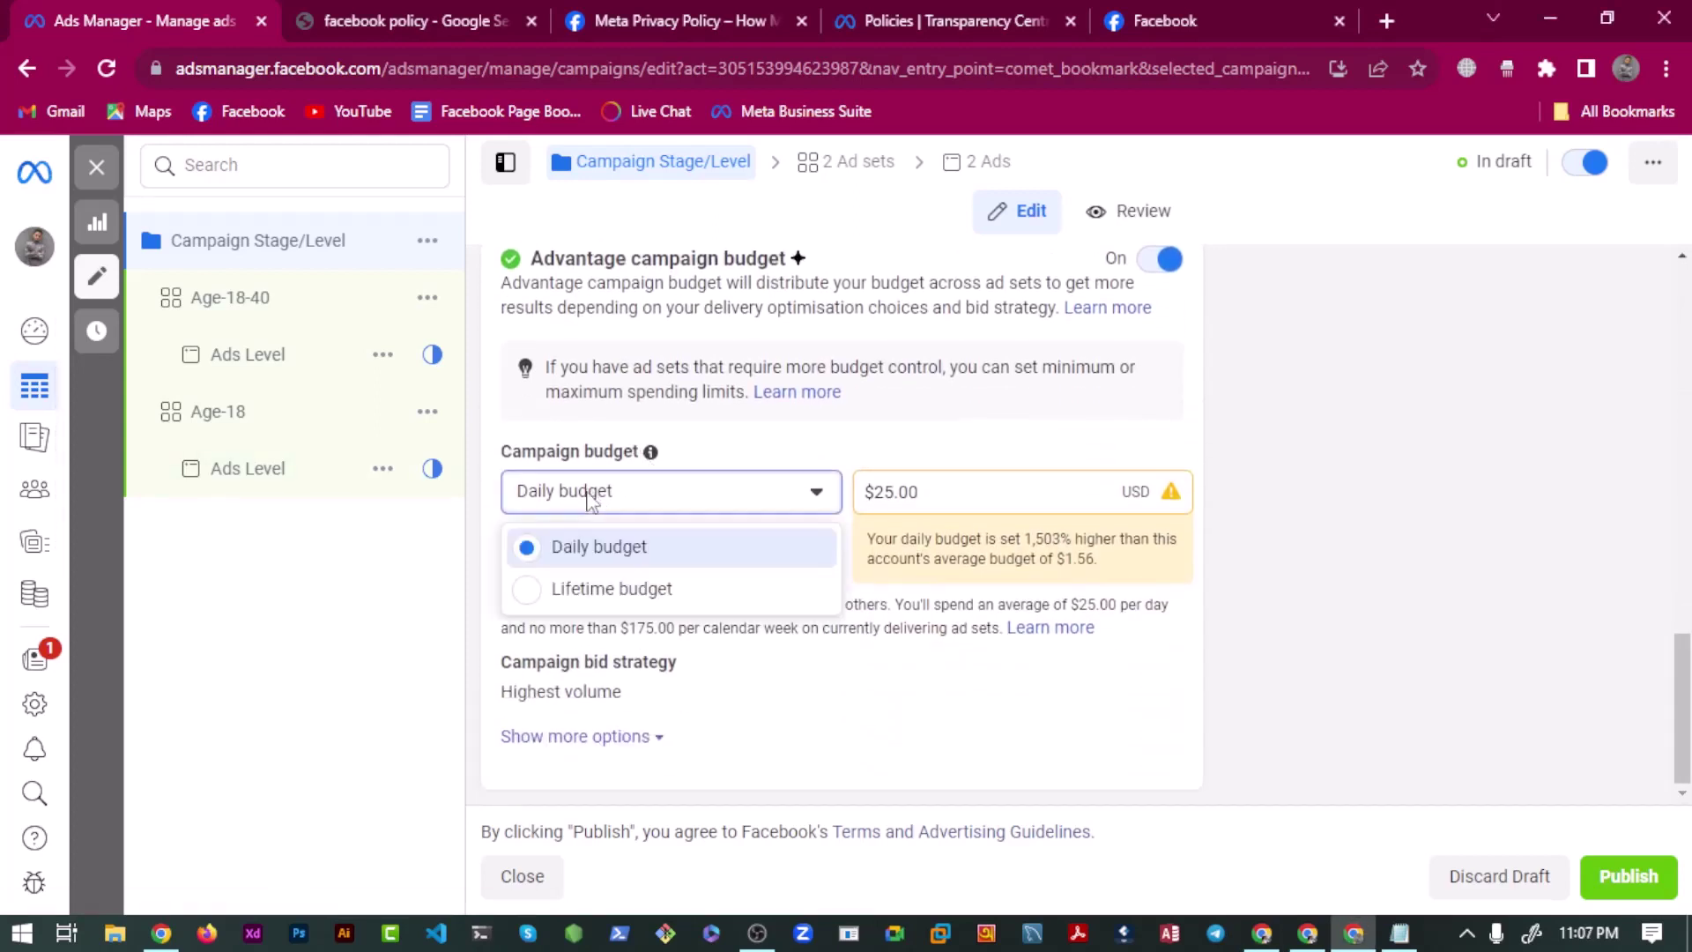
{"action": "left_click", "coordinate": [555, 589]}
{"action": "left_click", "coordinate": [1112, 498]}
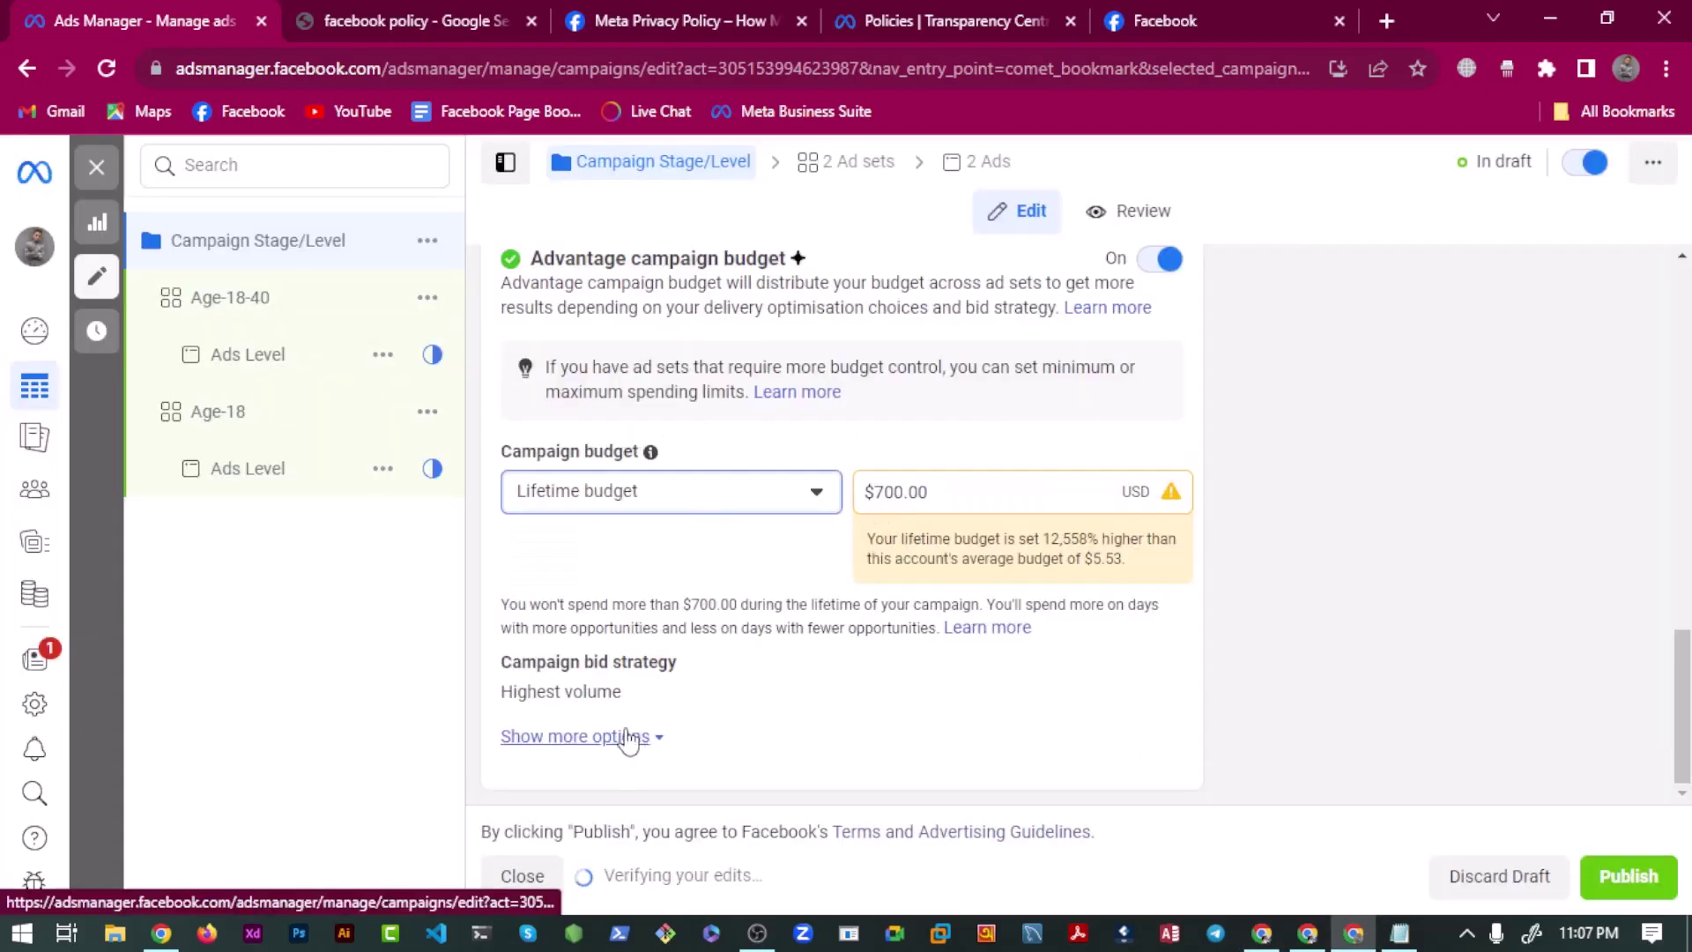
Show the additional campaign budget options and open the choices for the campaign bid strategy.
{"action": "left_click", "coordinate": [626, 737]}
{"action": "scroll", "coordinate": [1157, 602], "scroll_direction": "down", "scroll_amount": 1}
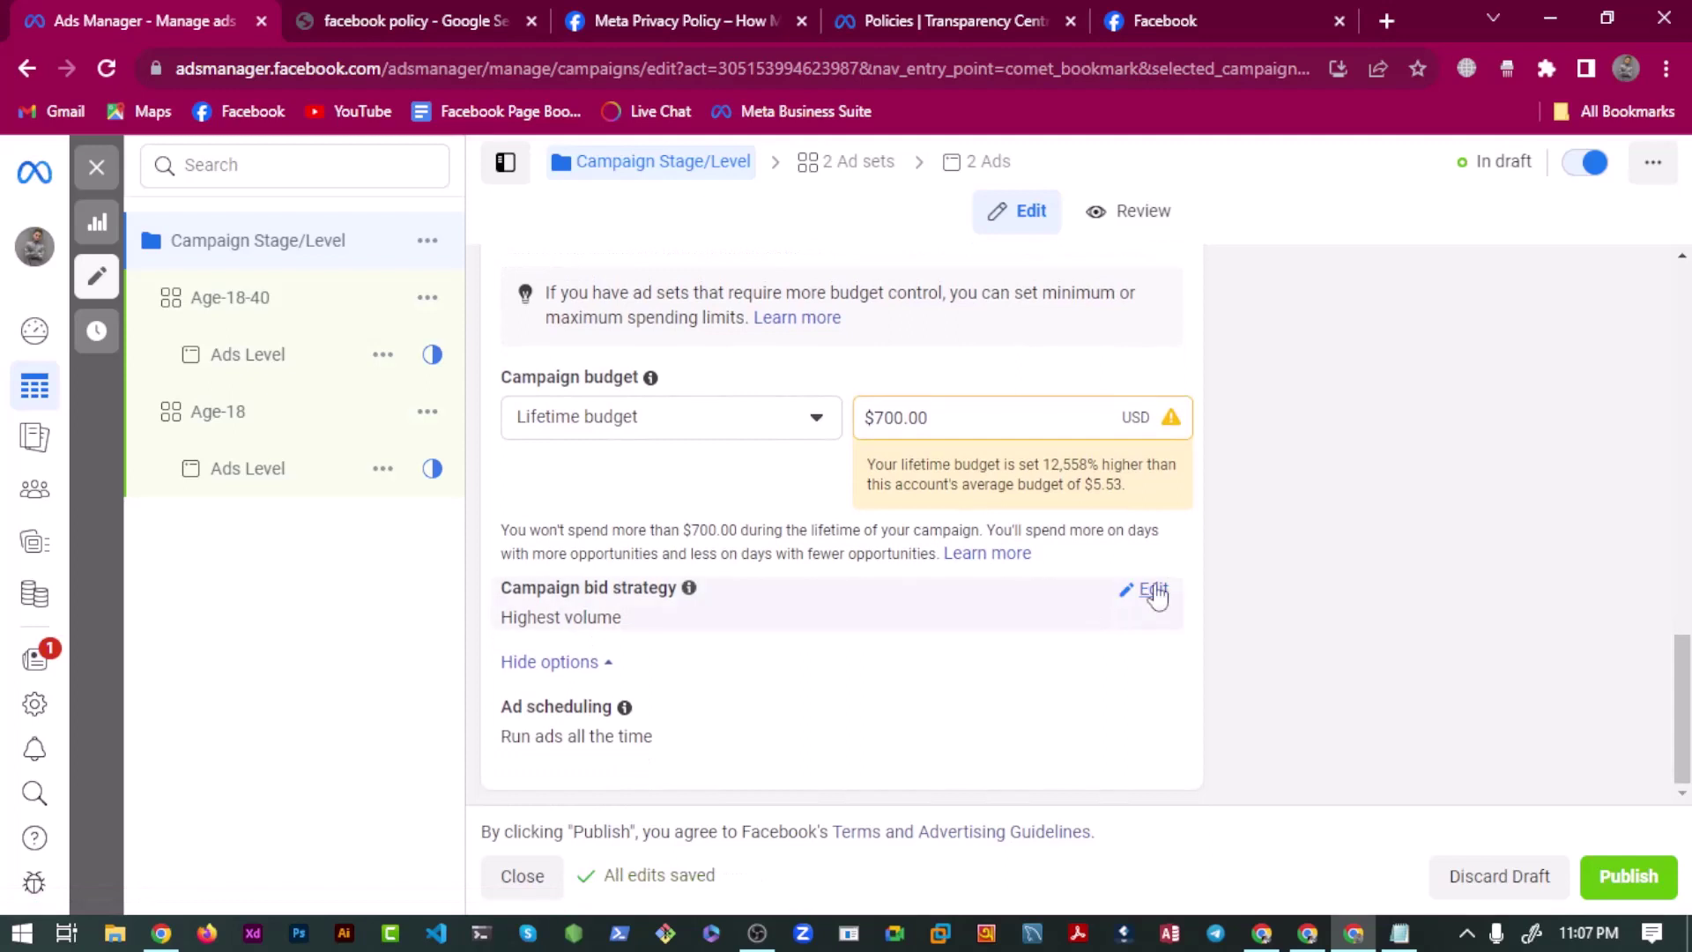
{"action": "left_click", "coordinate": [1155, 590]}
{"action": "left_click", "coordinate": [587, 627]}
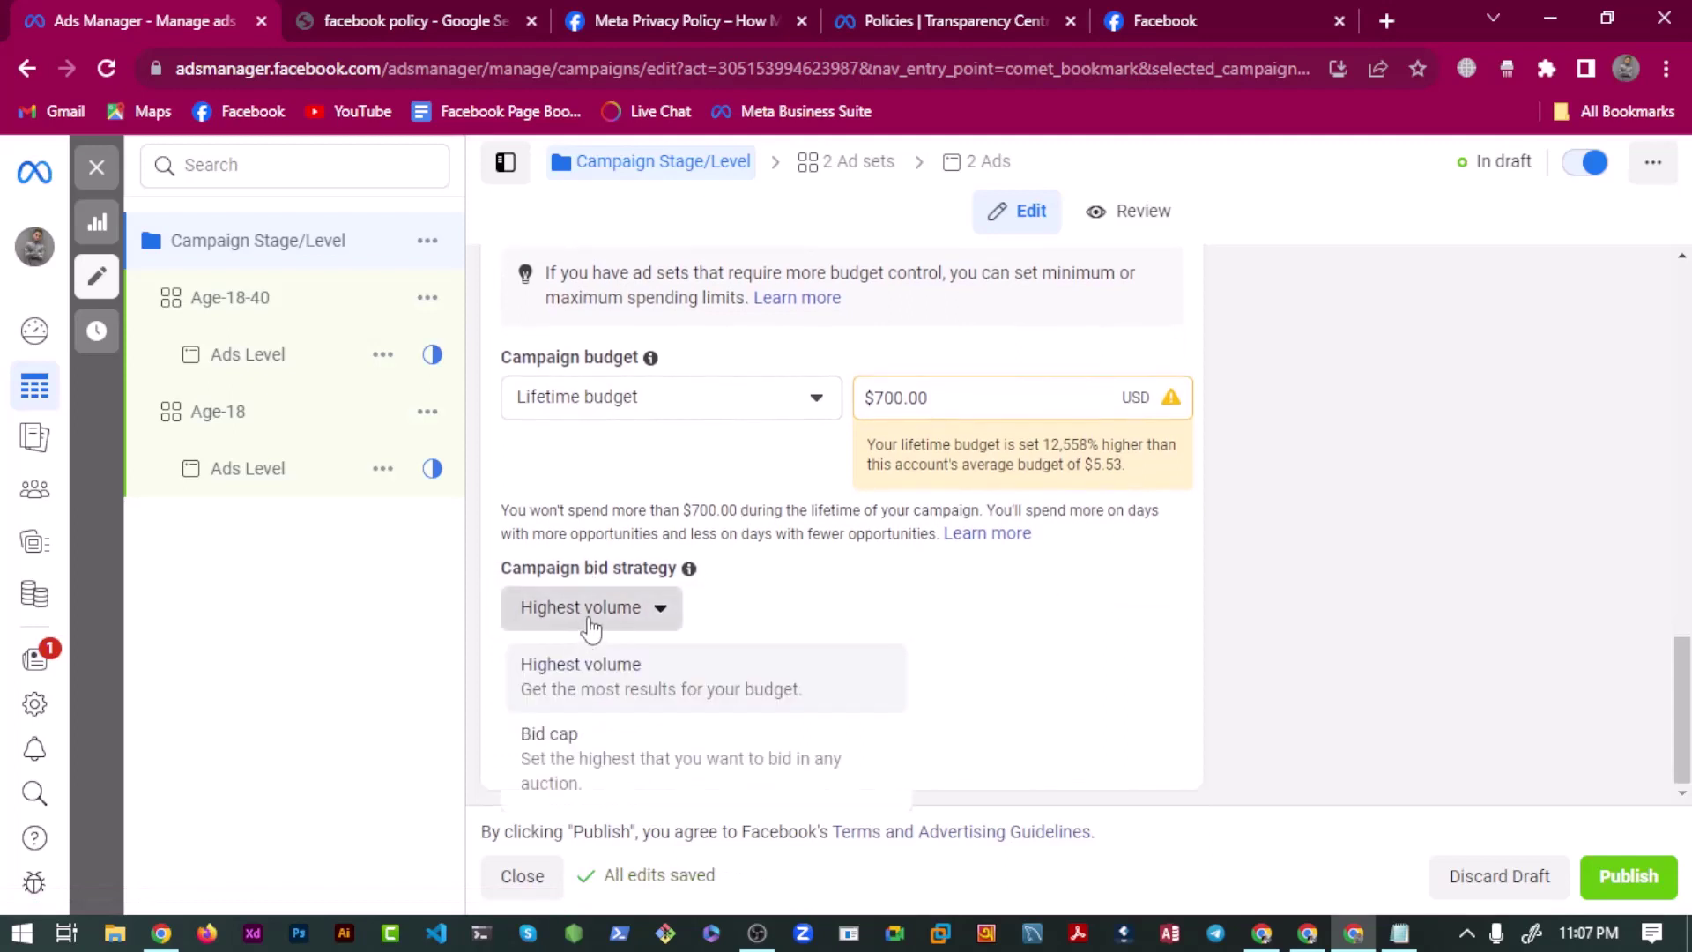
Examine the daily and lifetime budget types, and try clearing the lifetime budget amount before restoring it.
{"action": "left_click", "coordinate": [632, 398]}
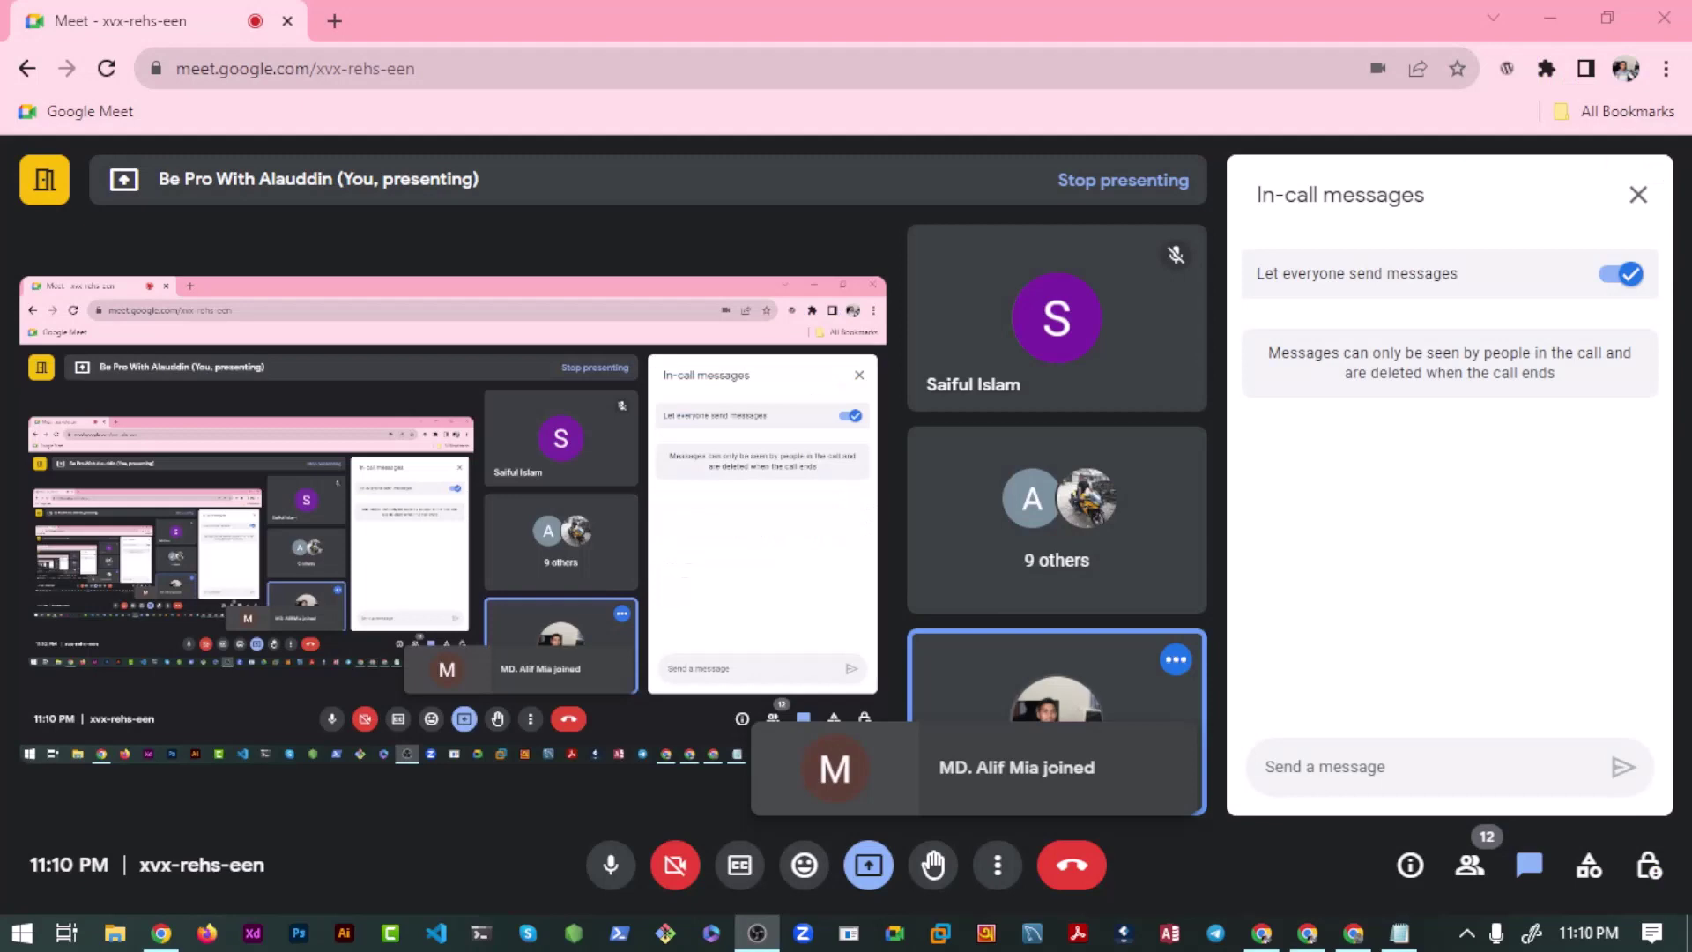
{"action": "key", "text": "super+Down"}
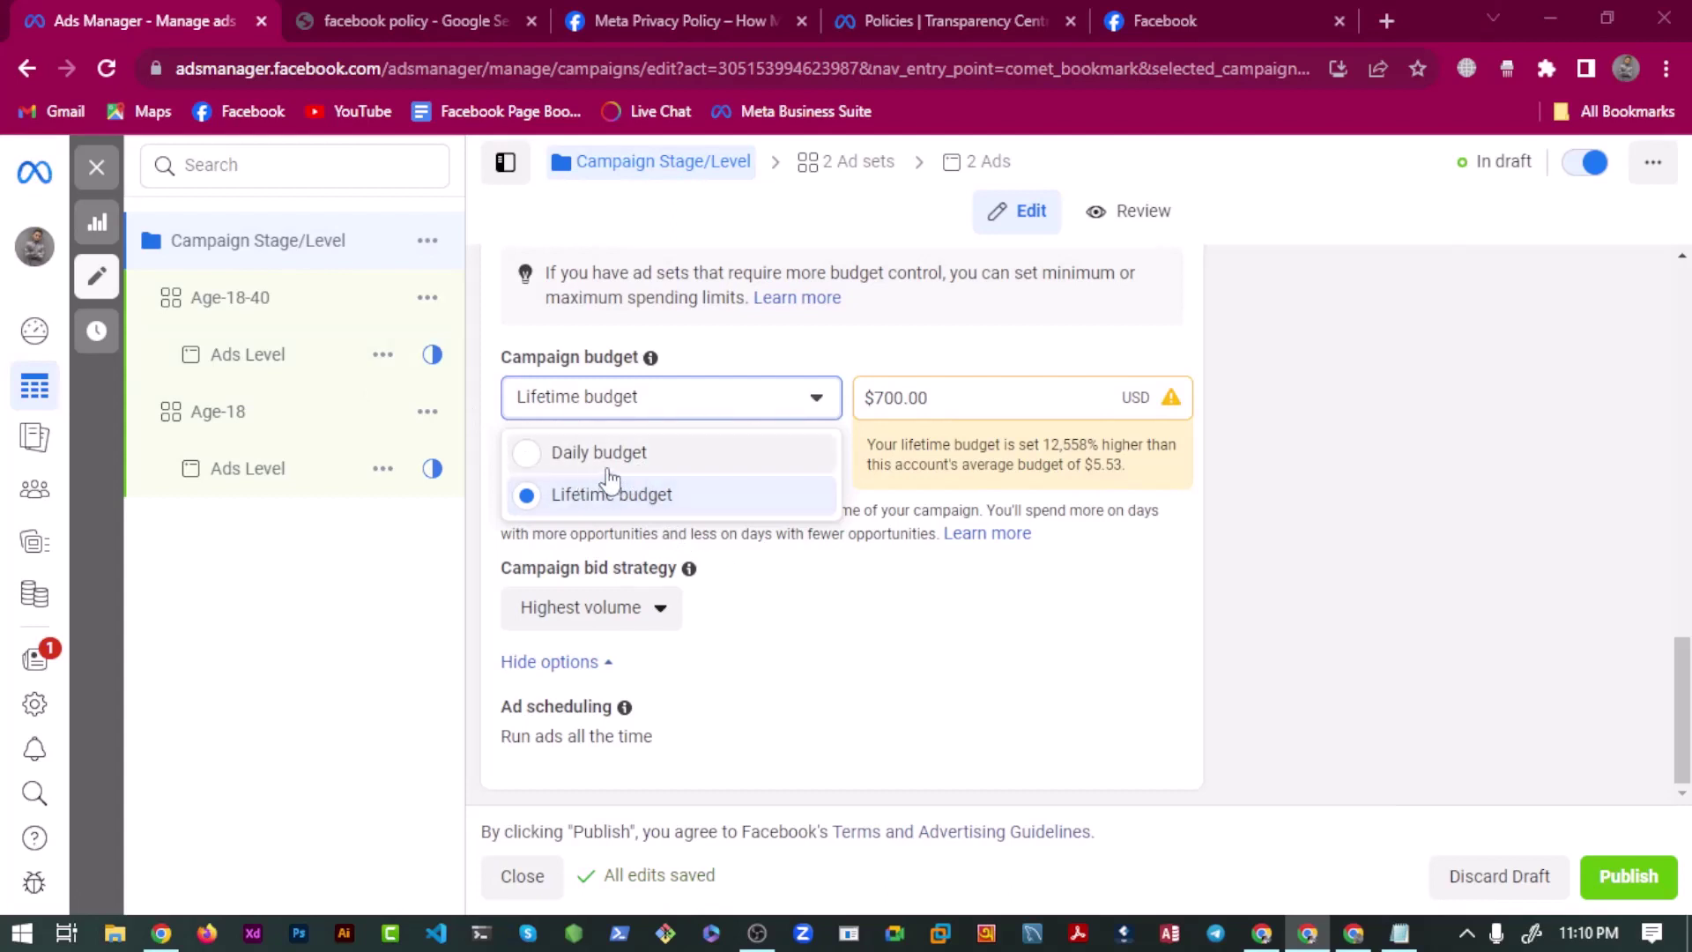
{"action": "left_click", "coordinate": [900, 393]}
{"action": "double_click", "coordinate": [899, 393]}
{"action": "key", "text": "BackSpace"}
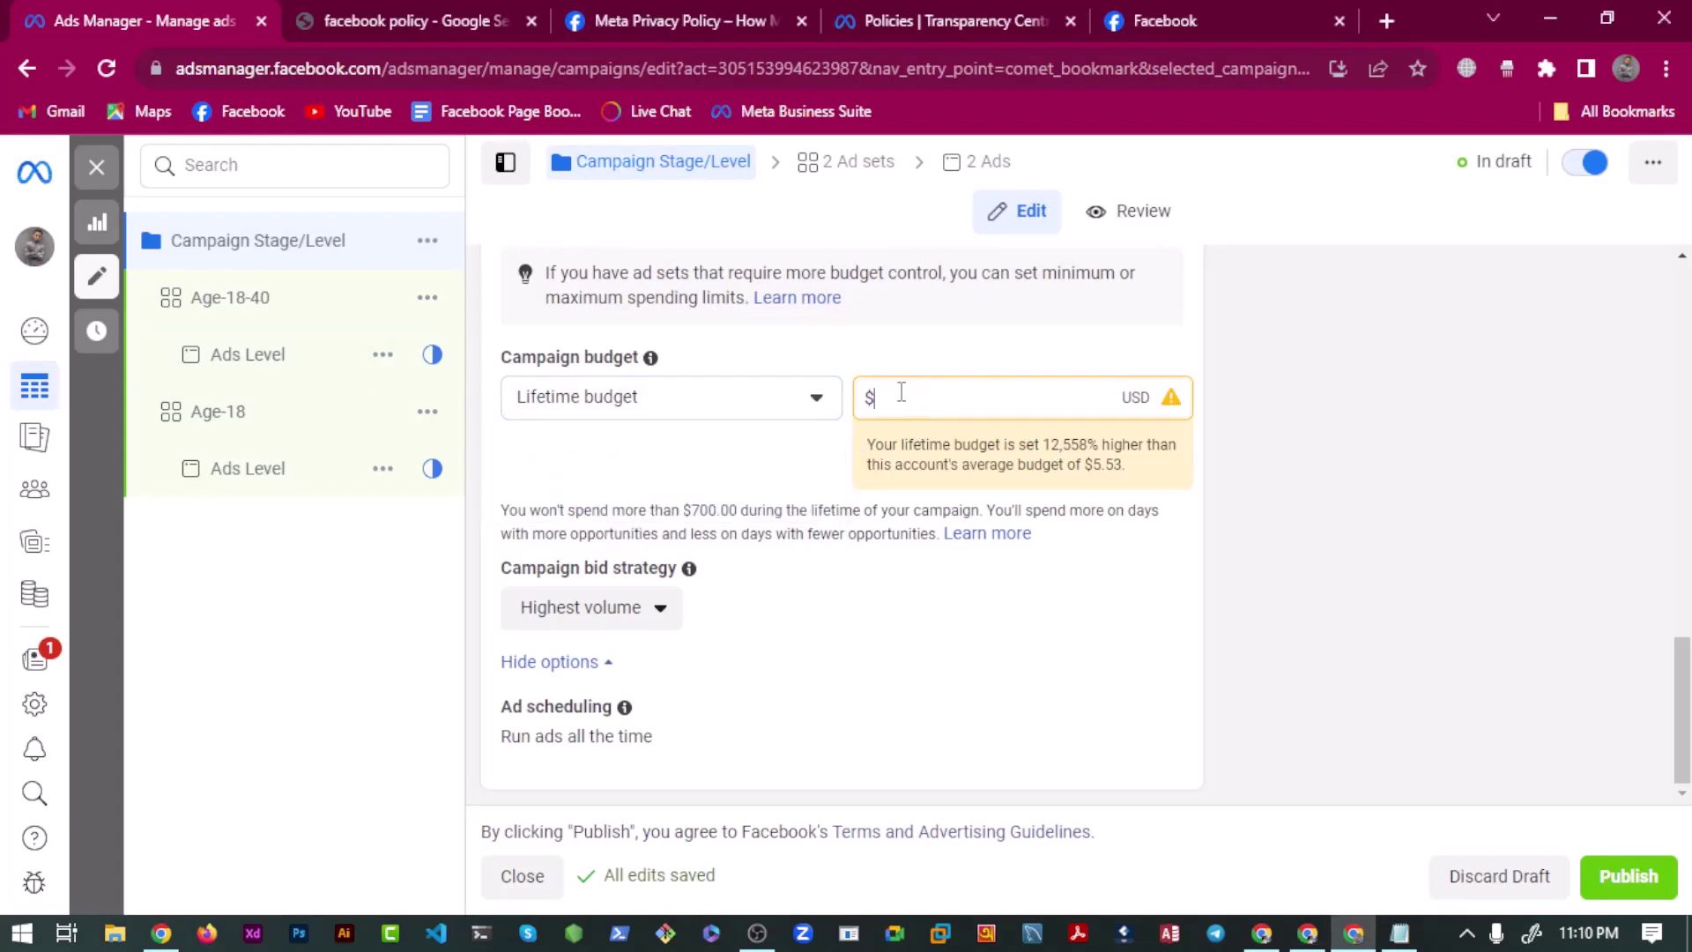
{"action": "key", "text": "ctrl+z"}
{"action": "left_click", "coordinate": [652, 395]}
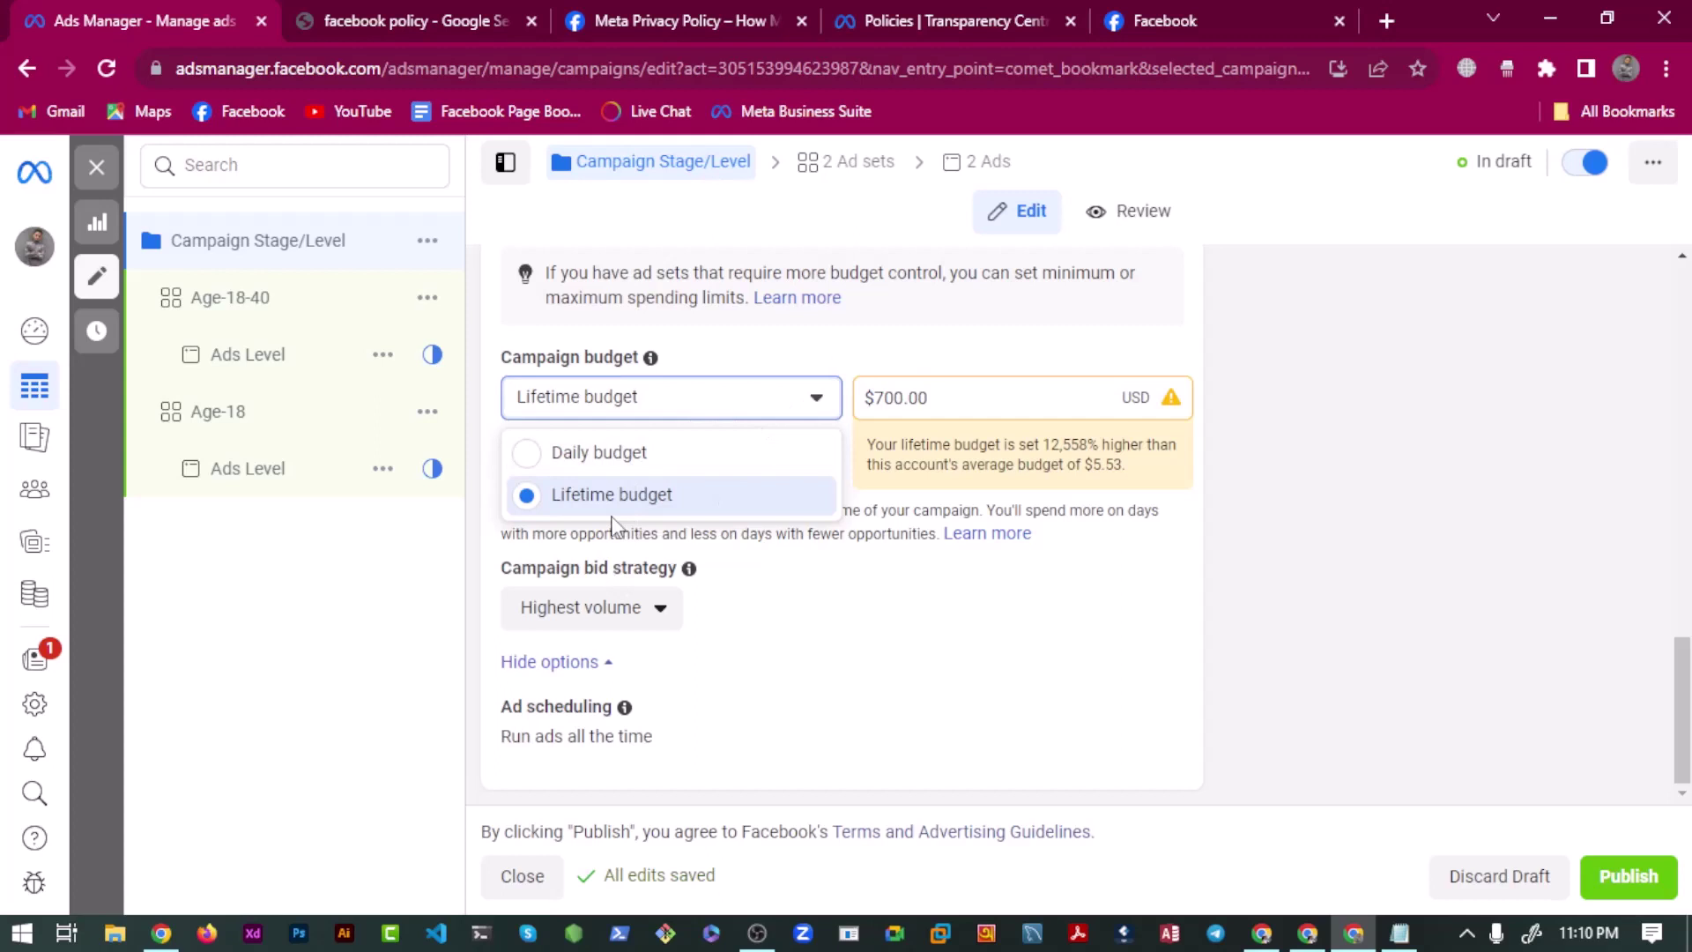
{"action": "left_click", "coordinate": [696, 353]}
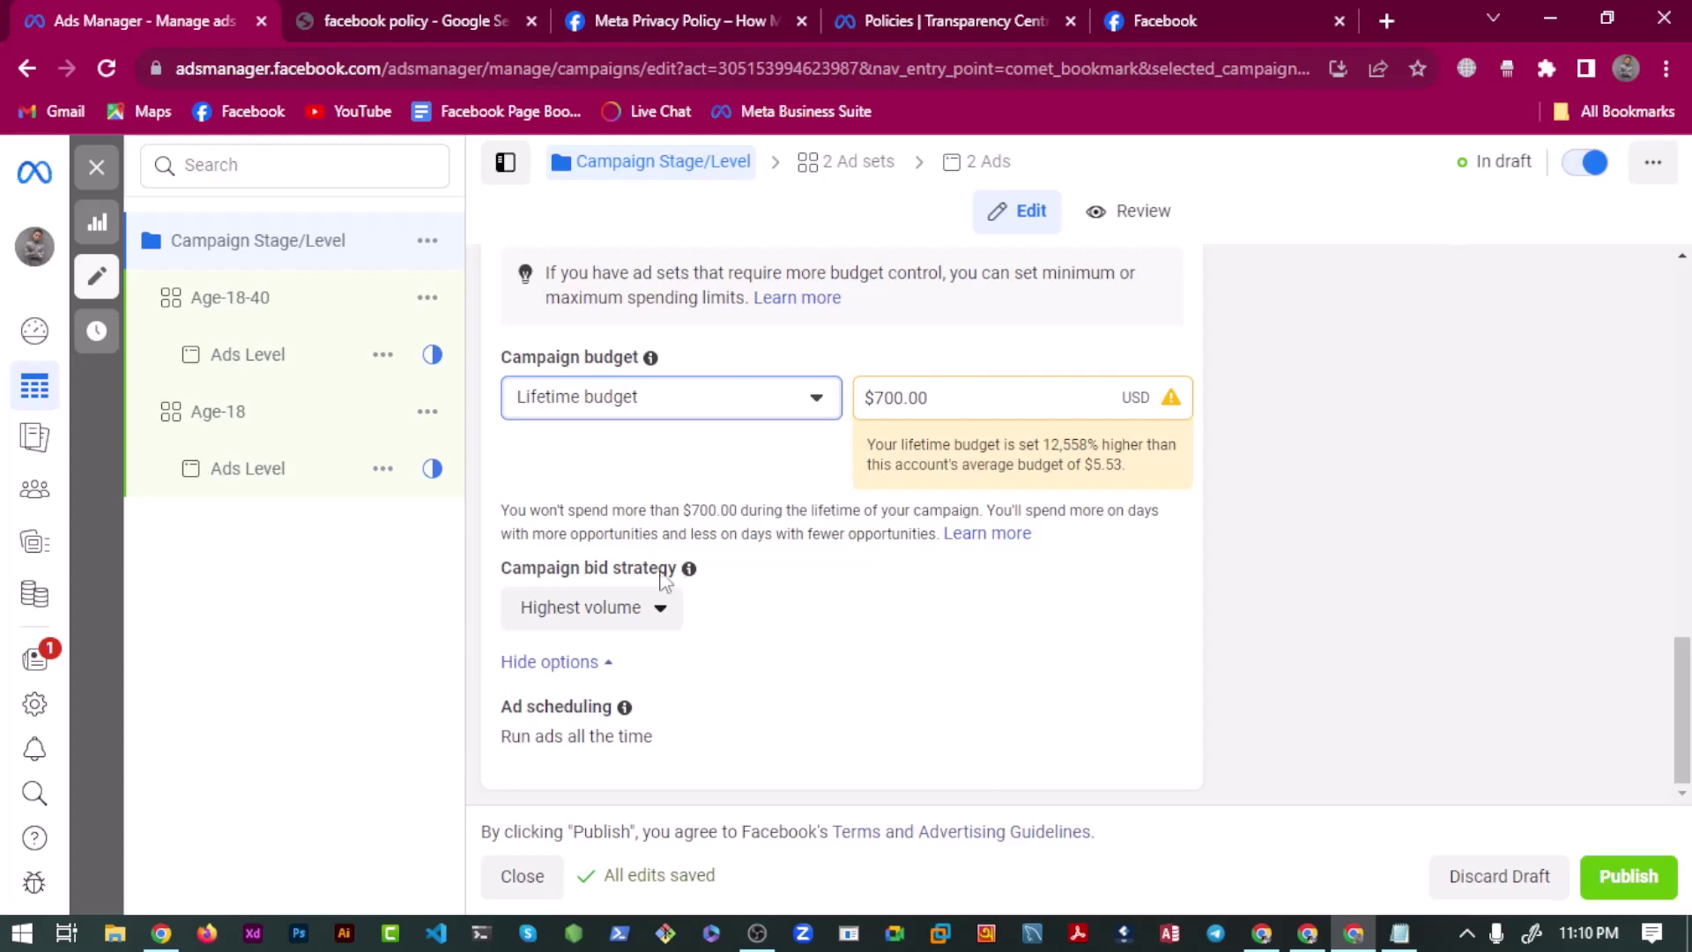
Compare the campaign bid strategy choices and try Bid cap to examine its additional options.
{"action": "left_click", "coordinate": [568, 610]}
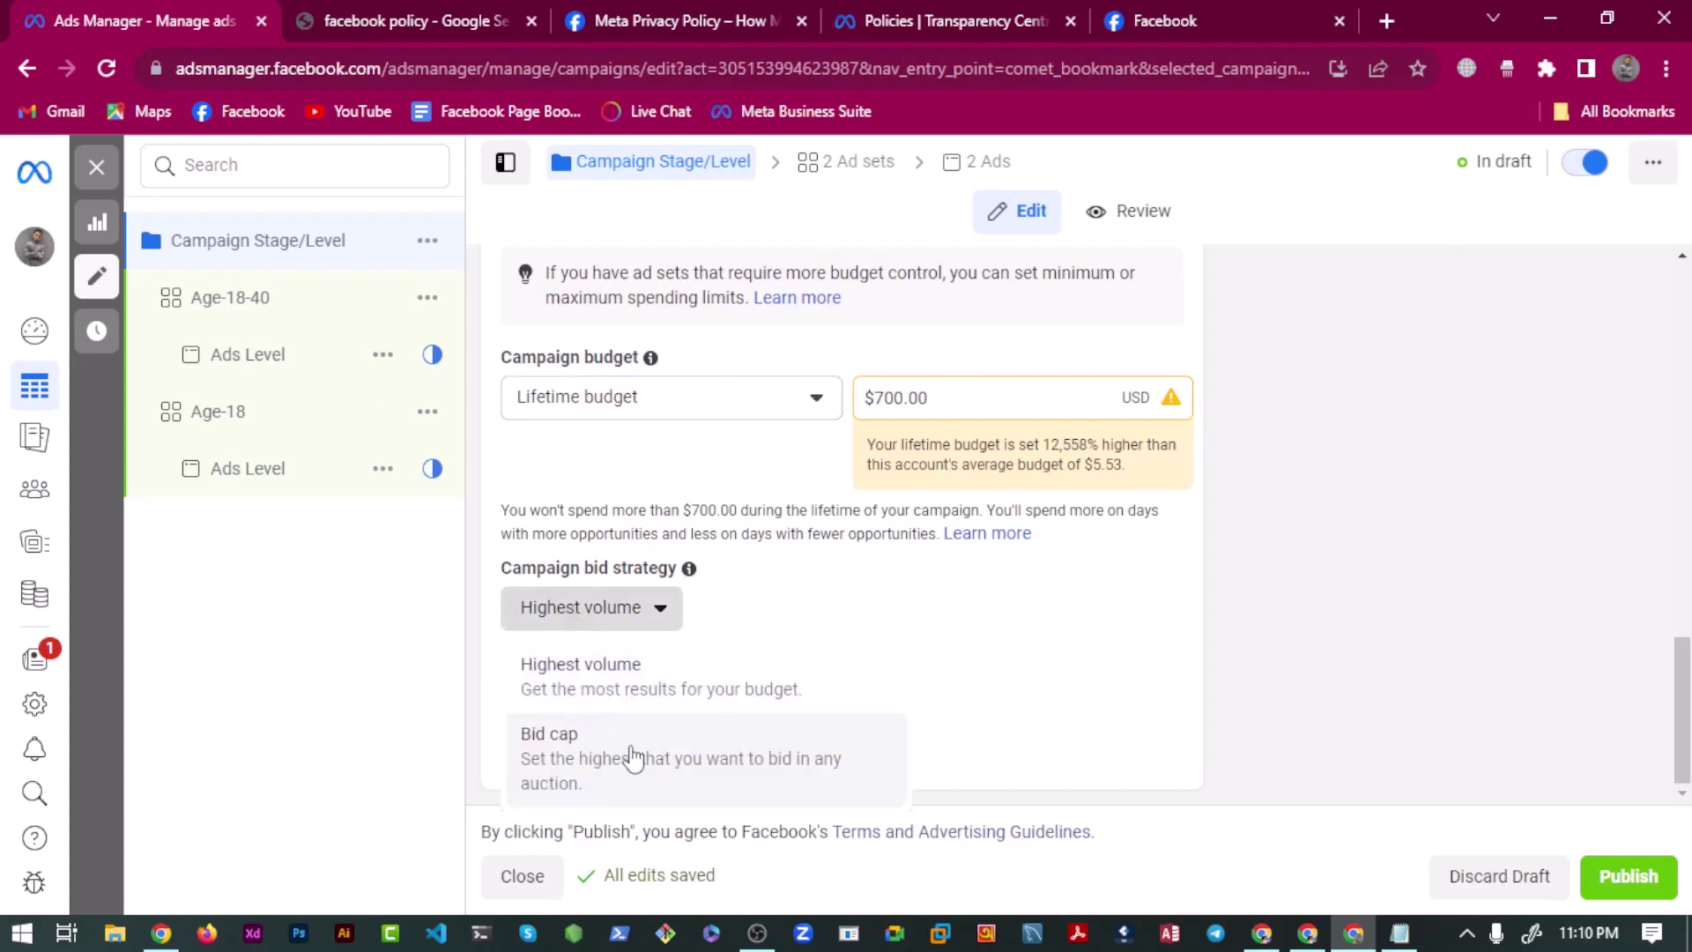
{"action": "left_click", "coordinate": [670, 687]}
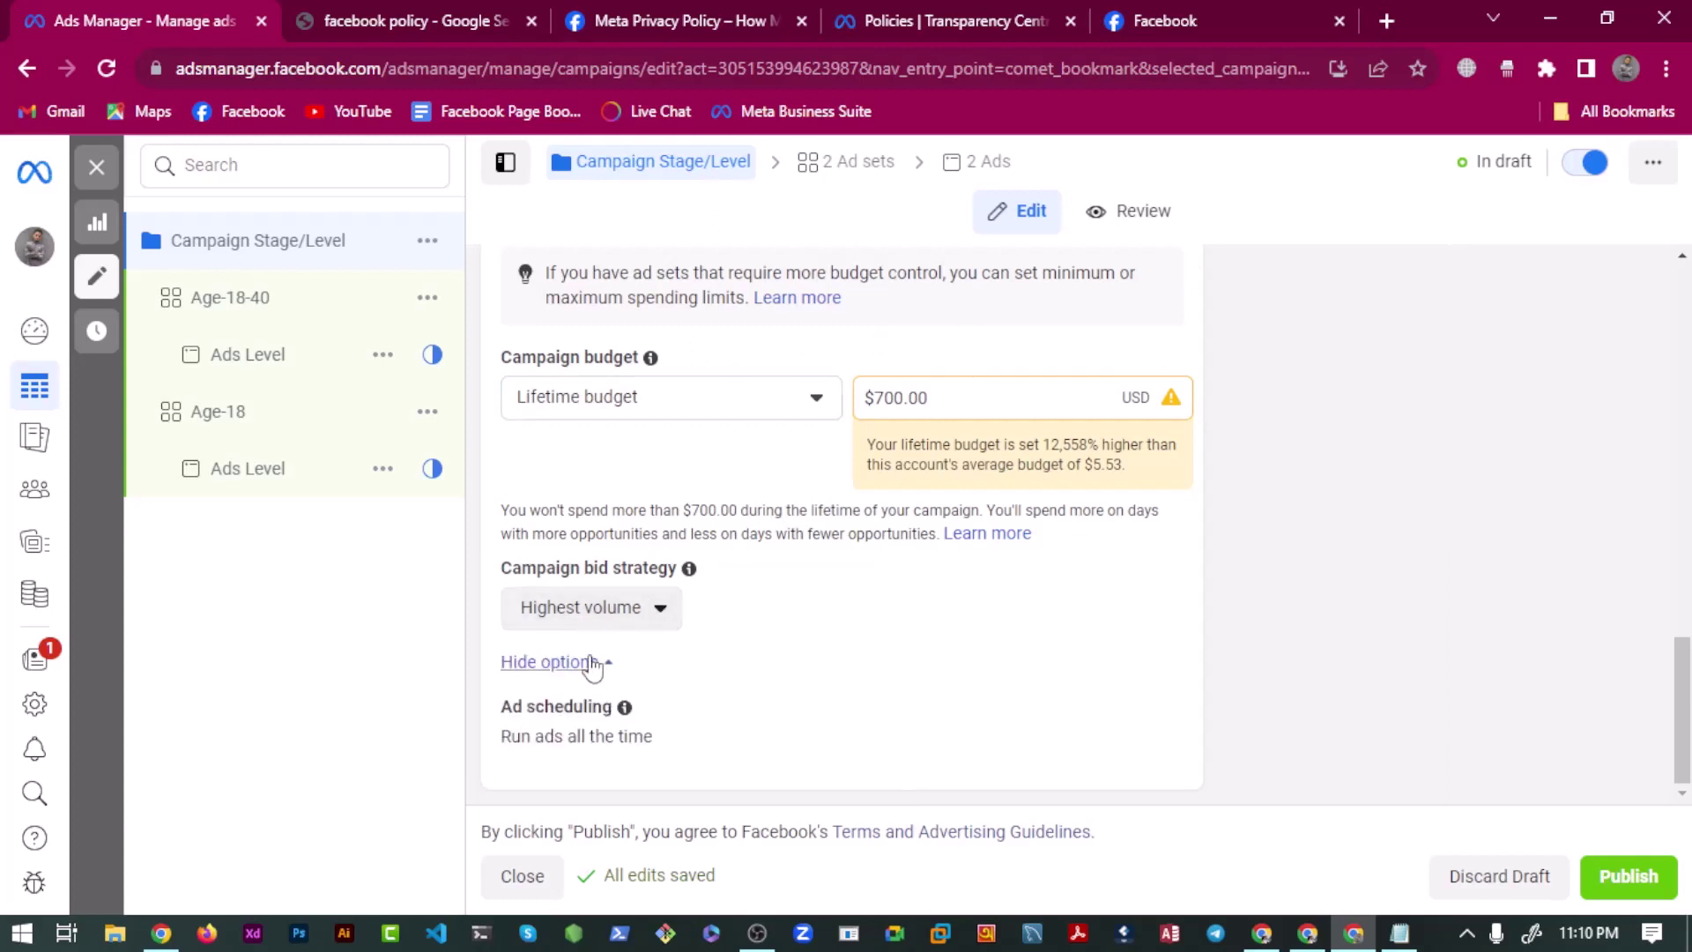
{"action": "left_click", "coordinate": [593, 617]}
{"action": "left_click", "coordinate": [599, 734]}
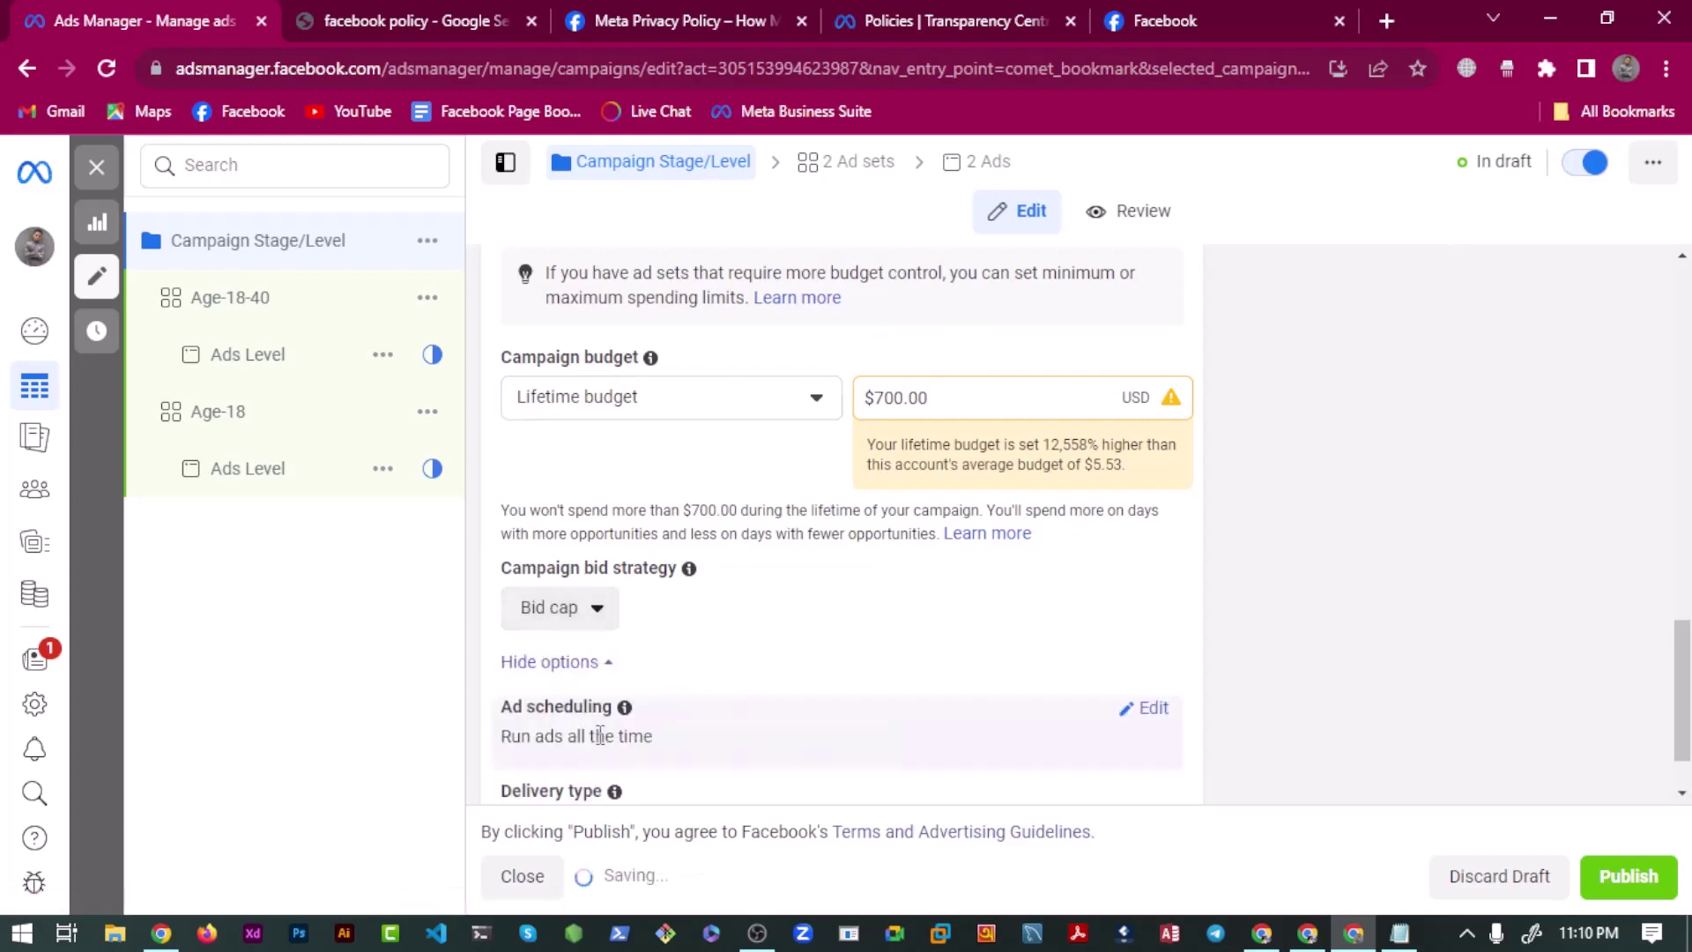
{"action": "scroll", "coordinate": [609, 723], "scroll_direction": "down", "scroll_amount": 1}
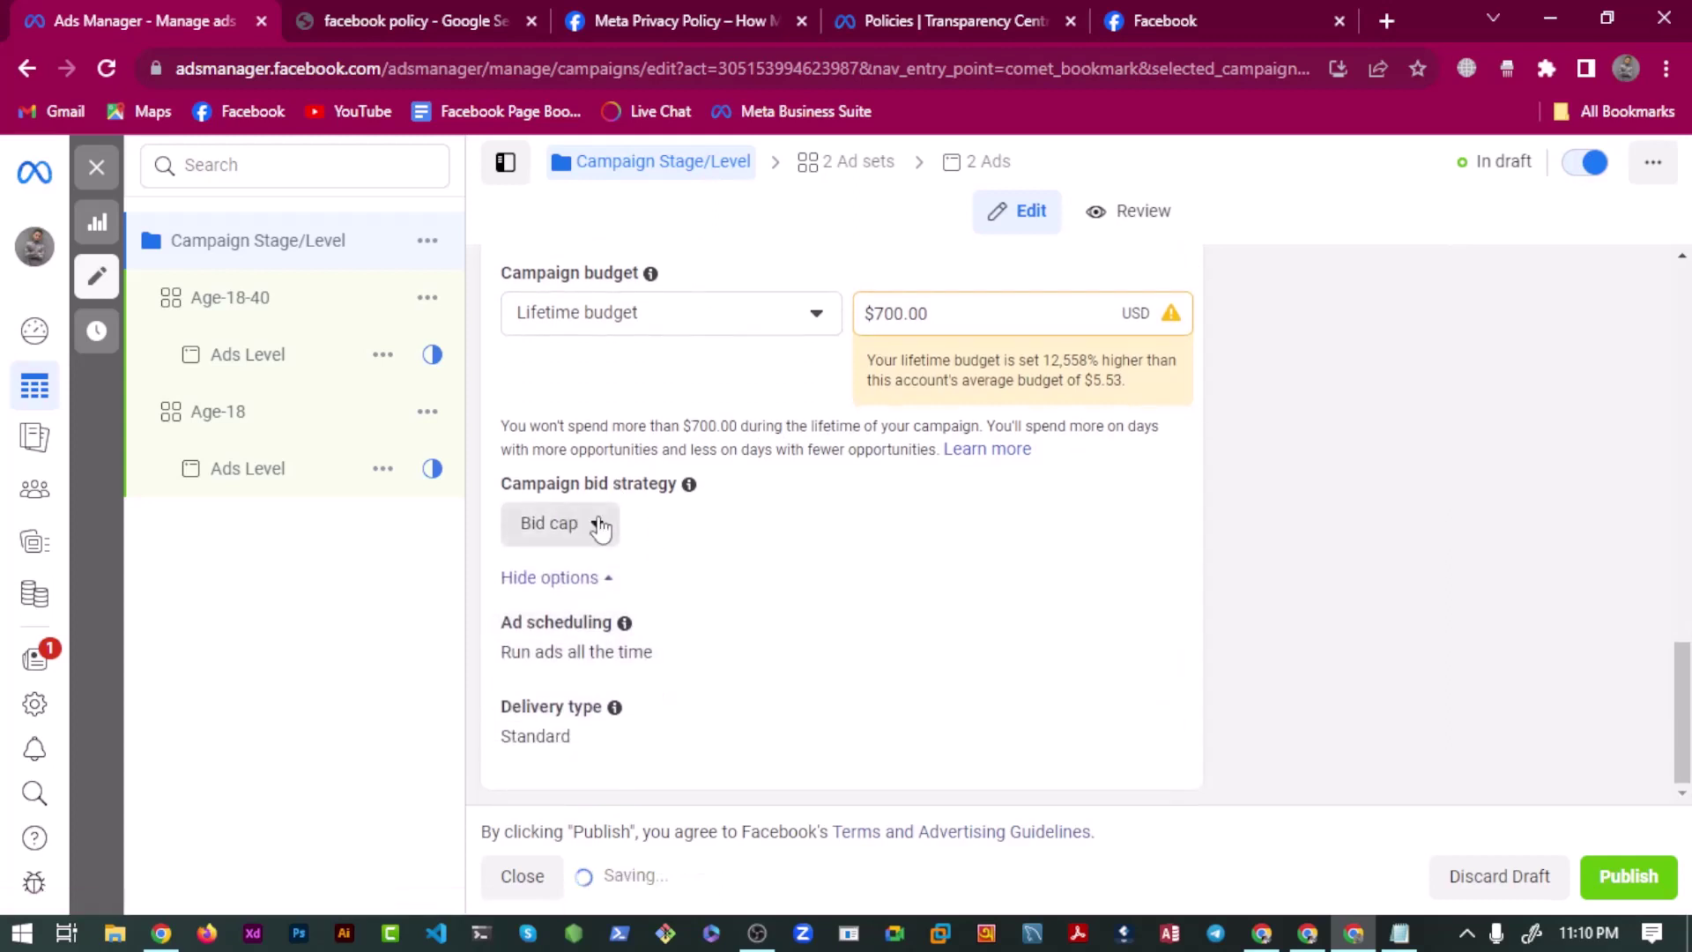
Return the campaign bid strategy to Highest volume and accept resetting the bid strategy amounts.
{"action": "left_click", "coordinate": [589, 525]}
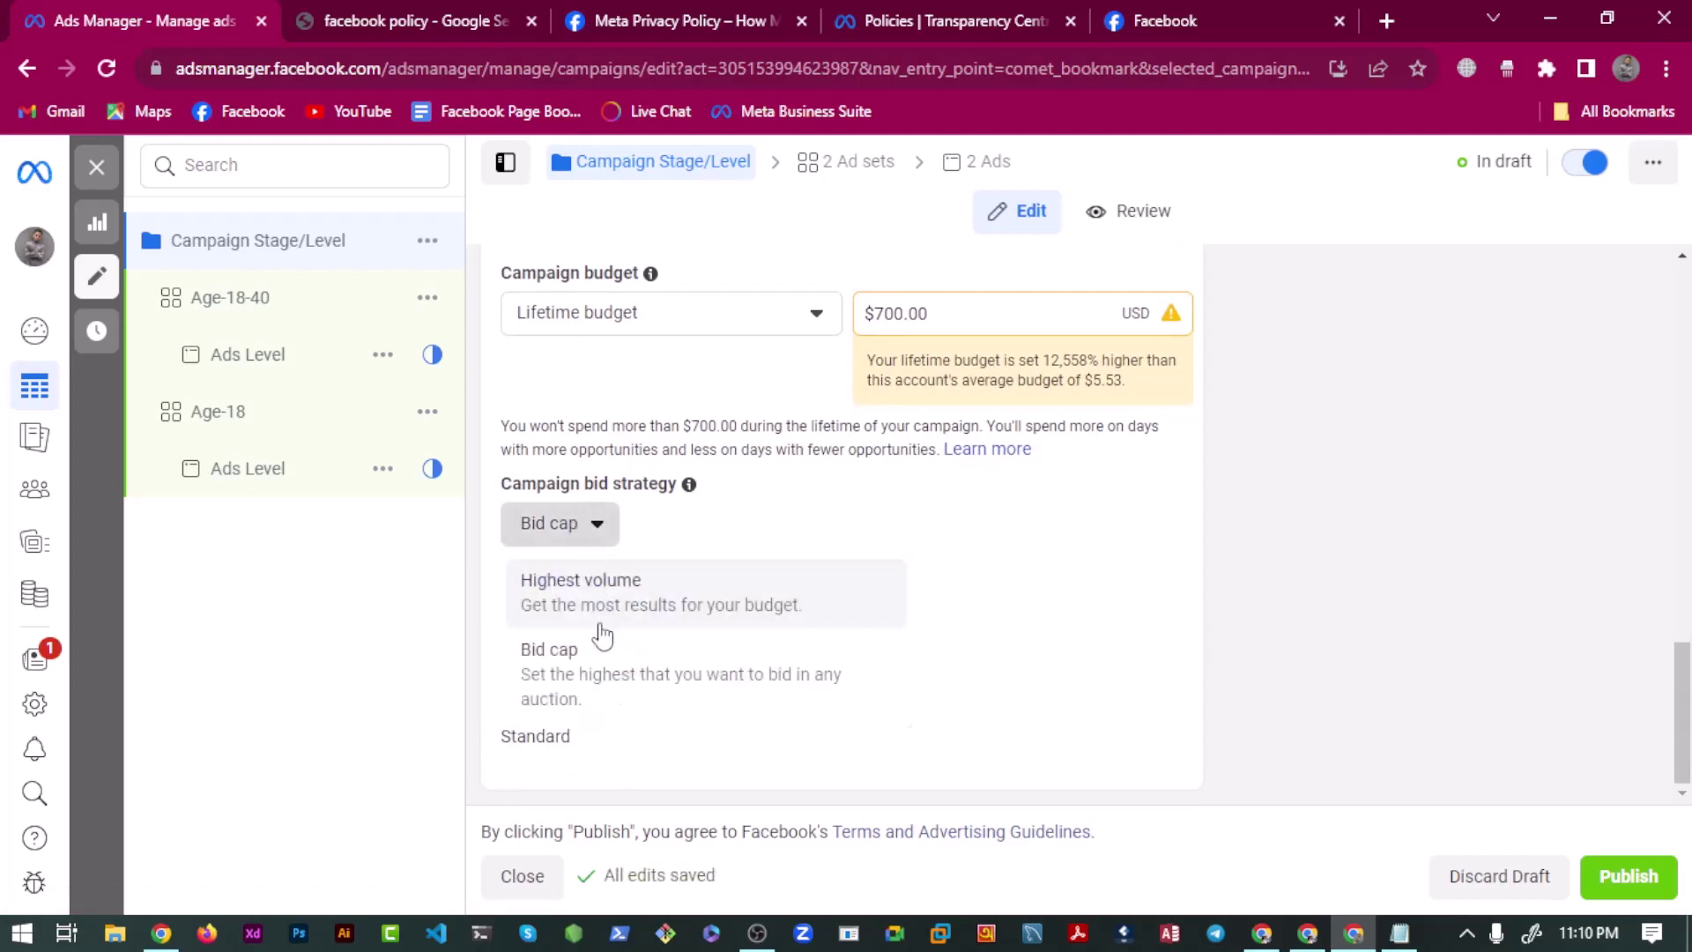
{"action": "left_click", "coordinate": [577, 619]}
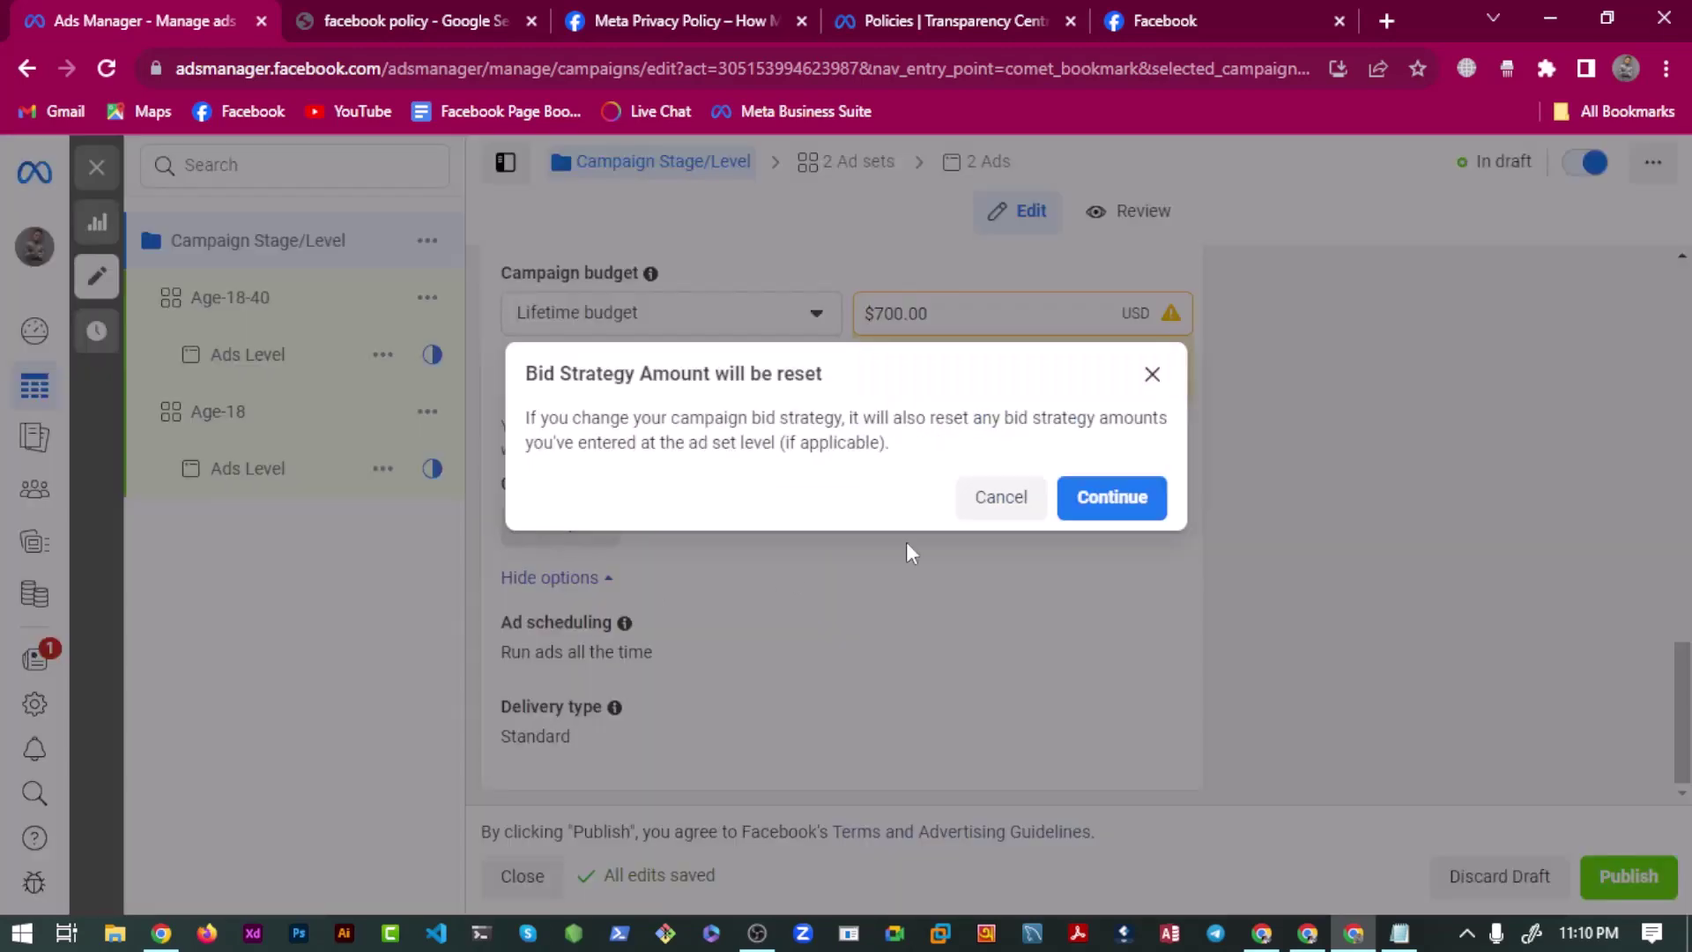
{"action": "left_click", "coordinate": [1112, 498]}
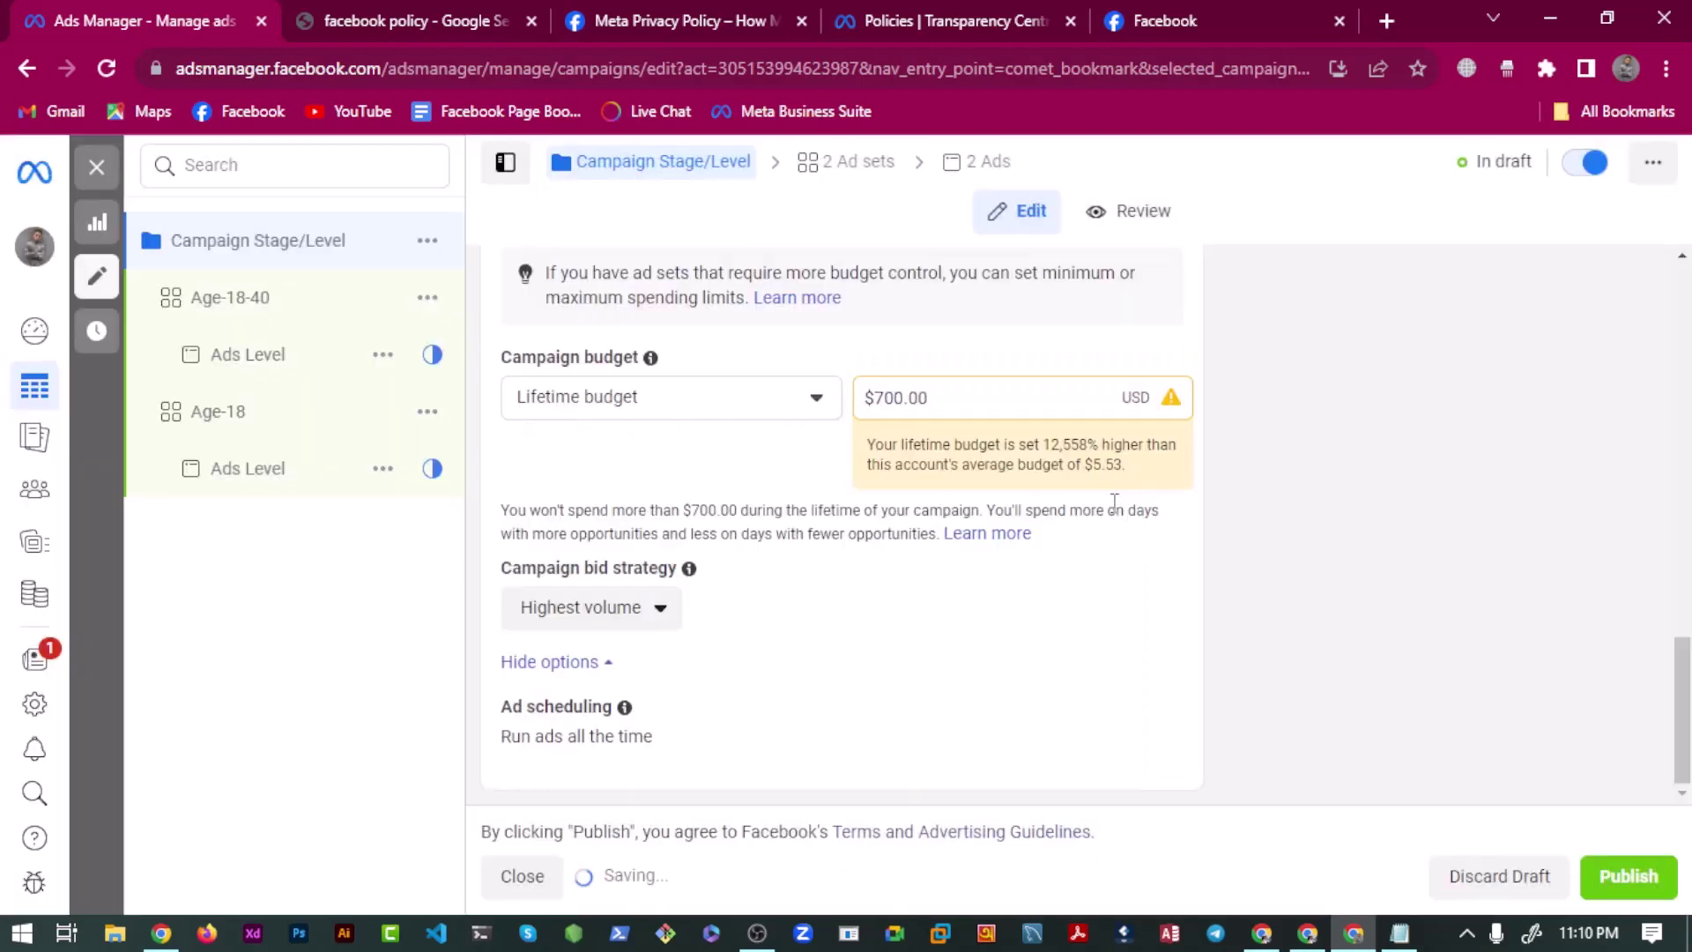
Set the campaign bid strategy to Bid cap and open the delivery type for editing.
{"action": "left_click", "coordinate": [583, 607]}
{"action": "left_click", "coordinate": [608, 756]}
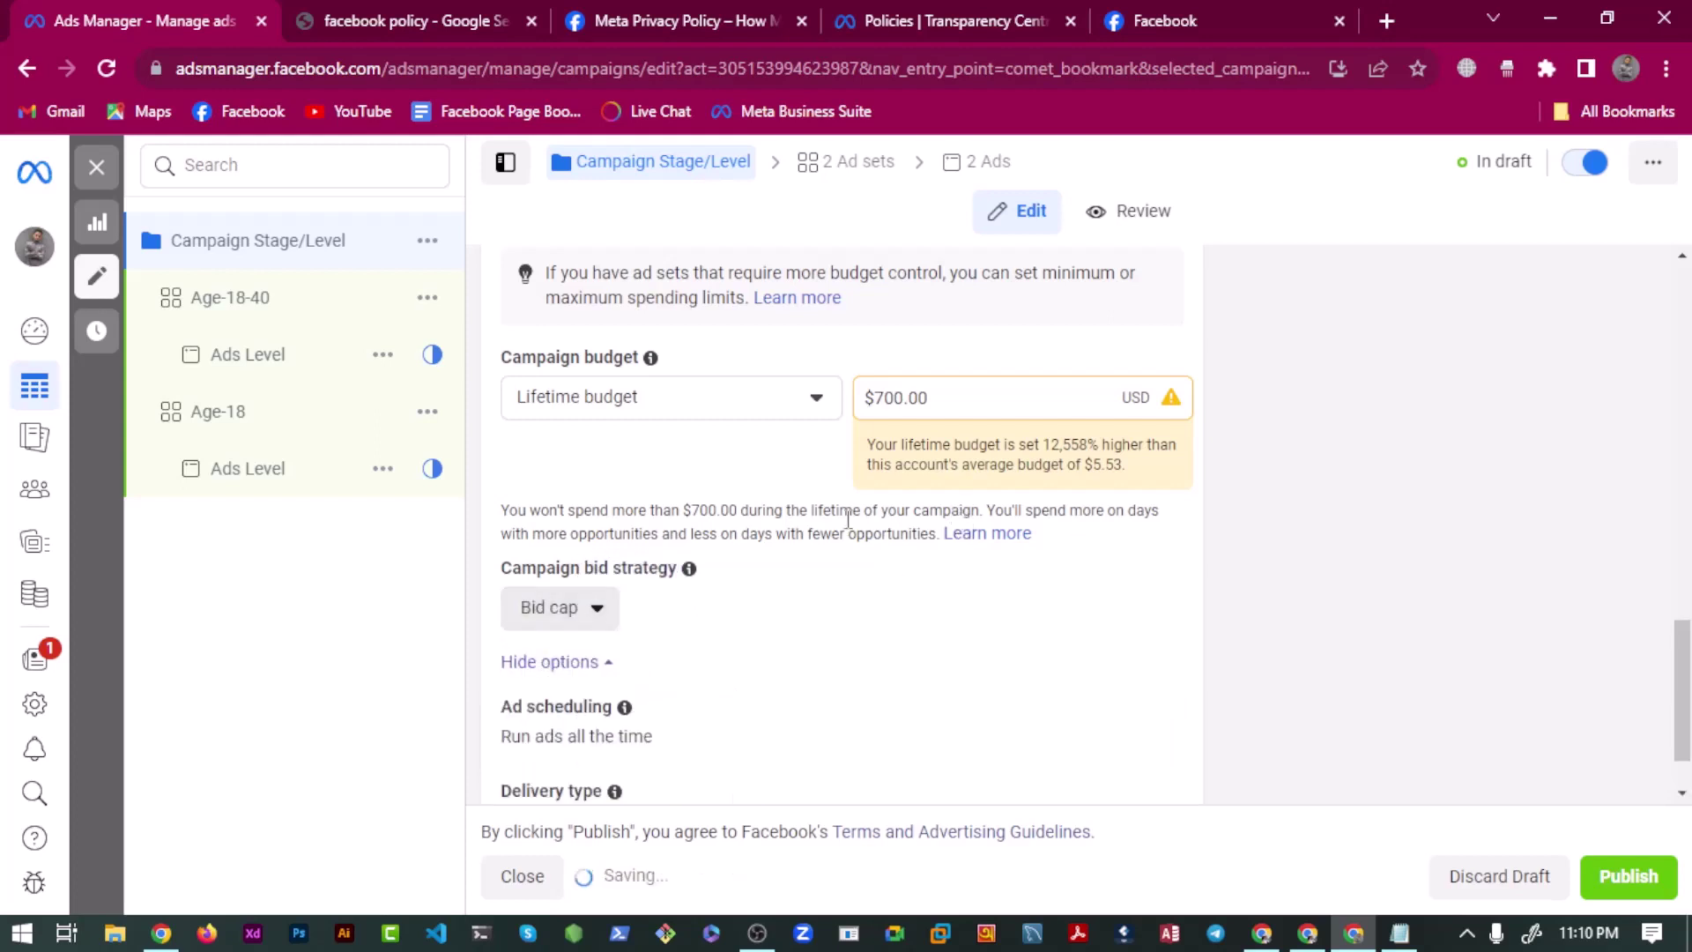
{"action": "scroll", "coordinate": [743, 593], "scroll_direction": "down", "scroll_amount": 1}
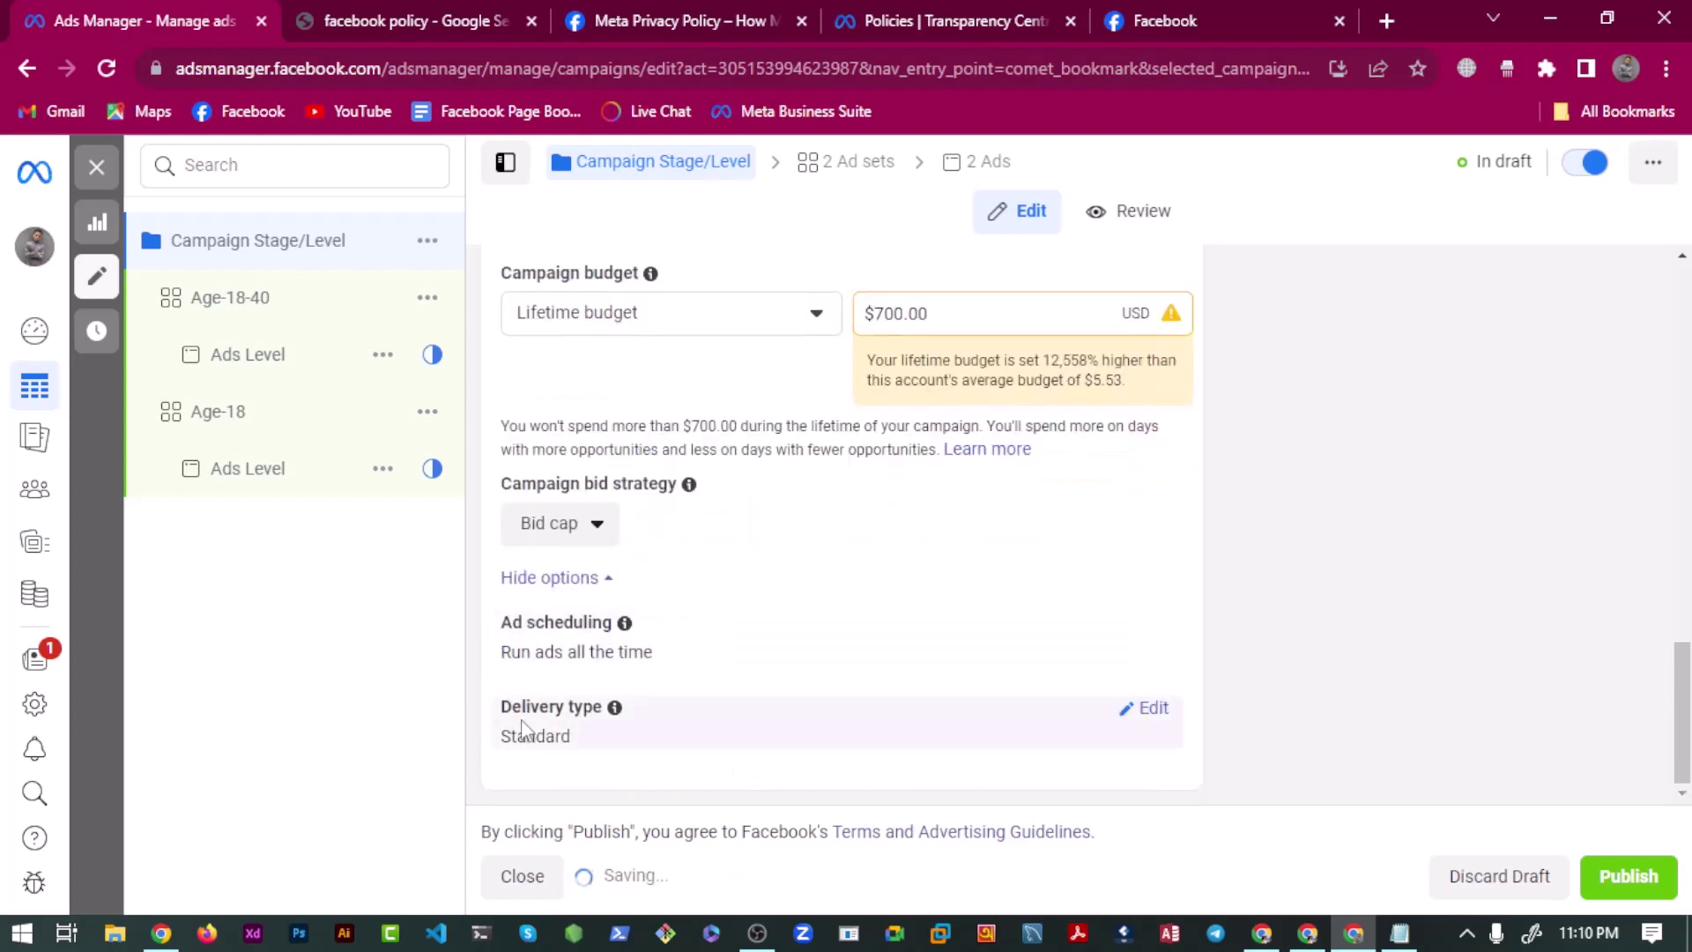
{"action": "left_click", "coordinate": [1153, 710]}
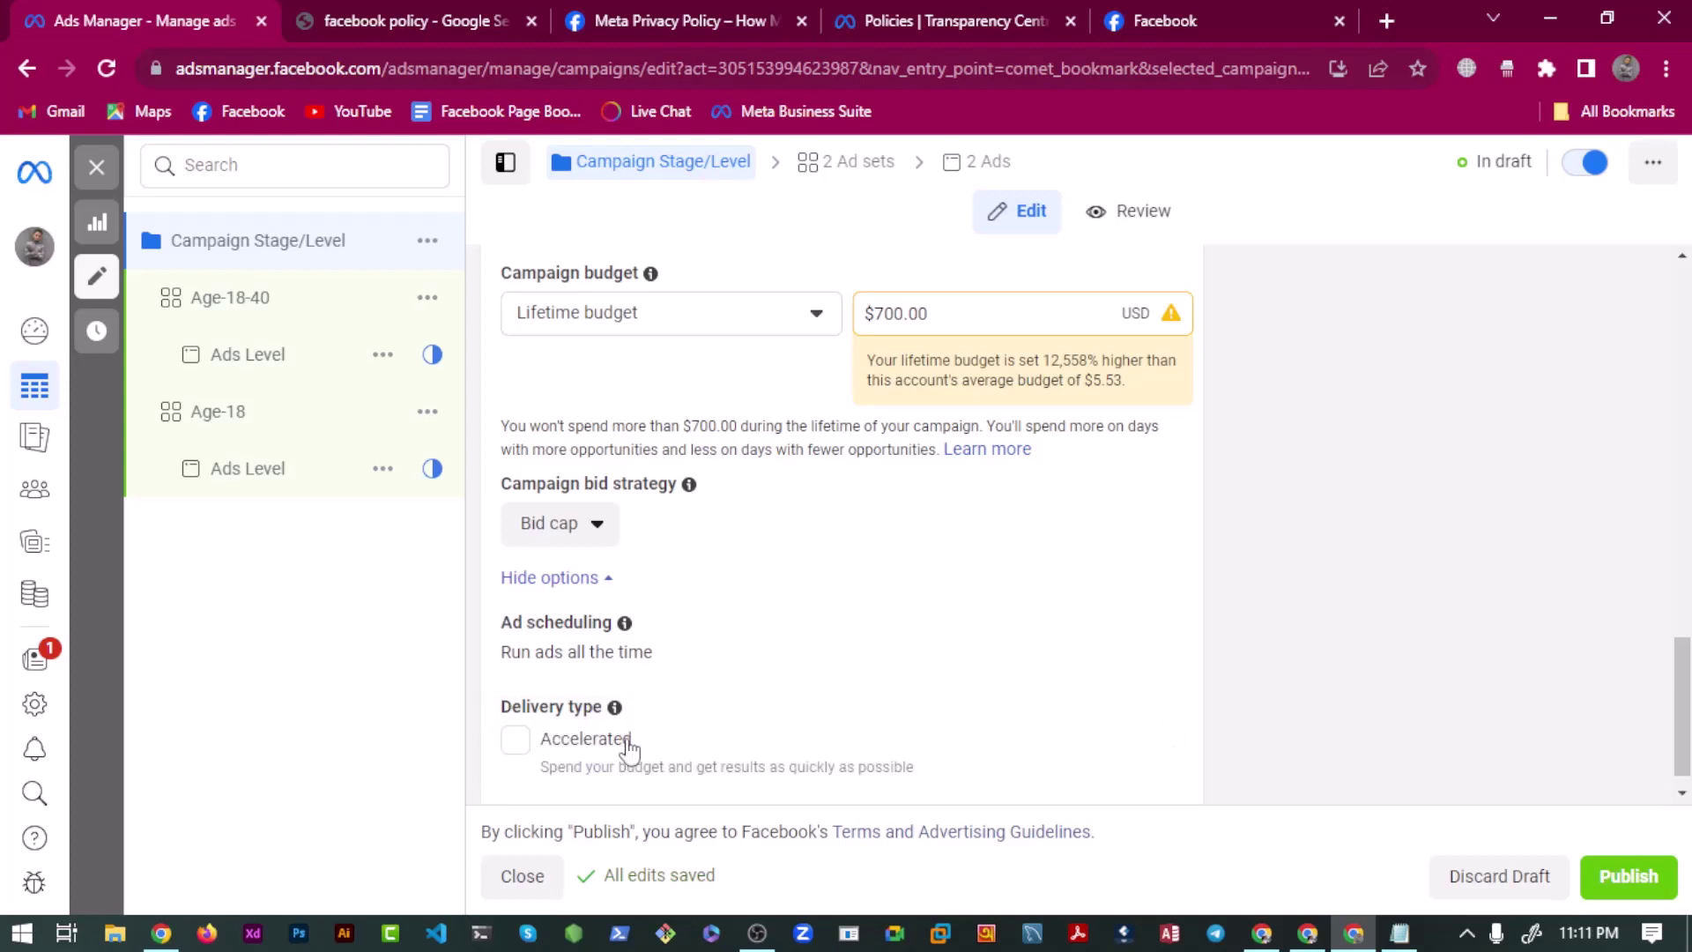
{"action": "scroll", "coordinate": [628, 749], "scroll_direction": "down", "scroll_amount": 1}
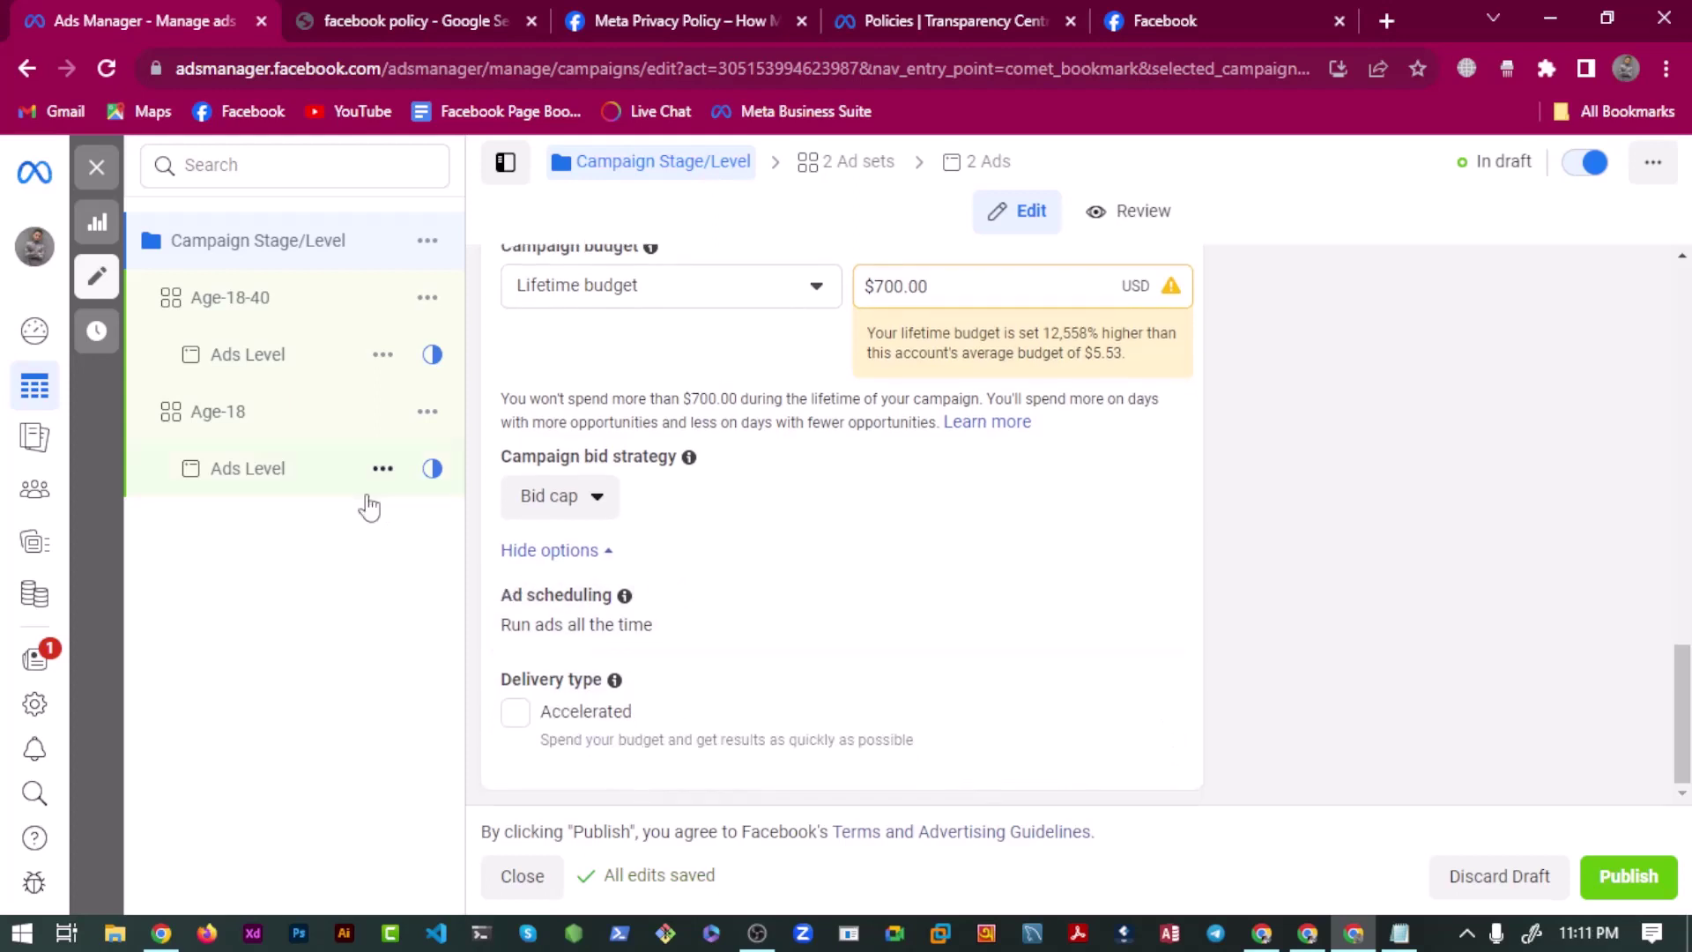
Review the media and text of the ad under Age-18-40, and its ad set's budget and schedule settings.
{"action": "left_click", "coordinate": [260, 360]}
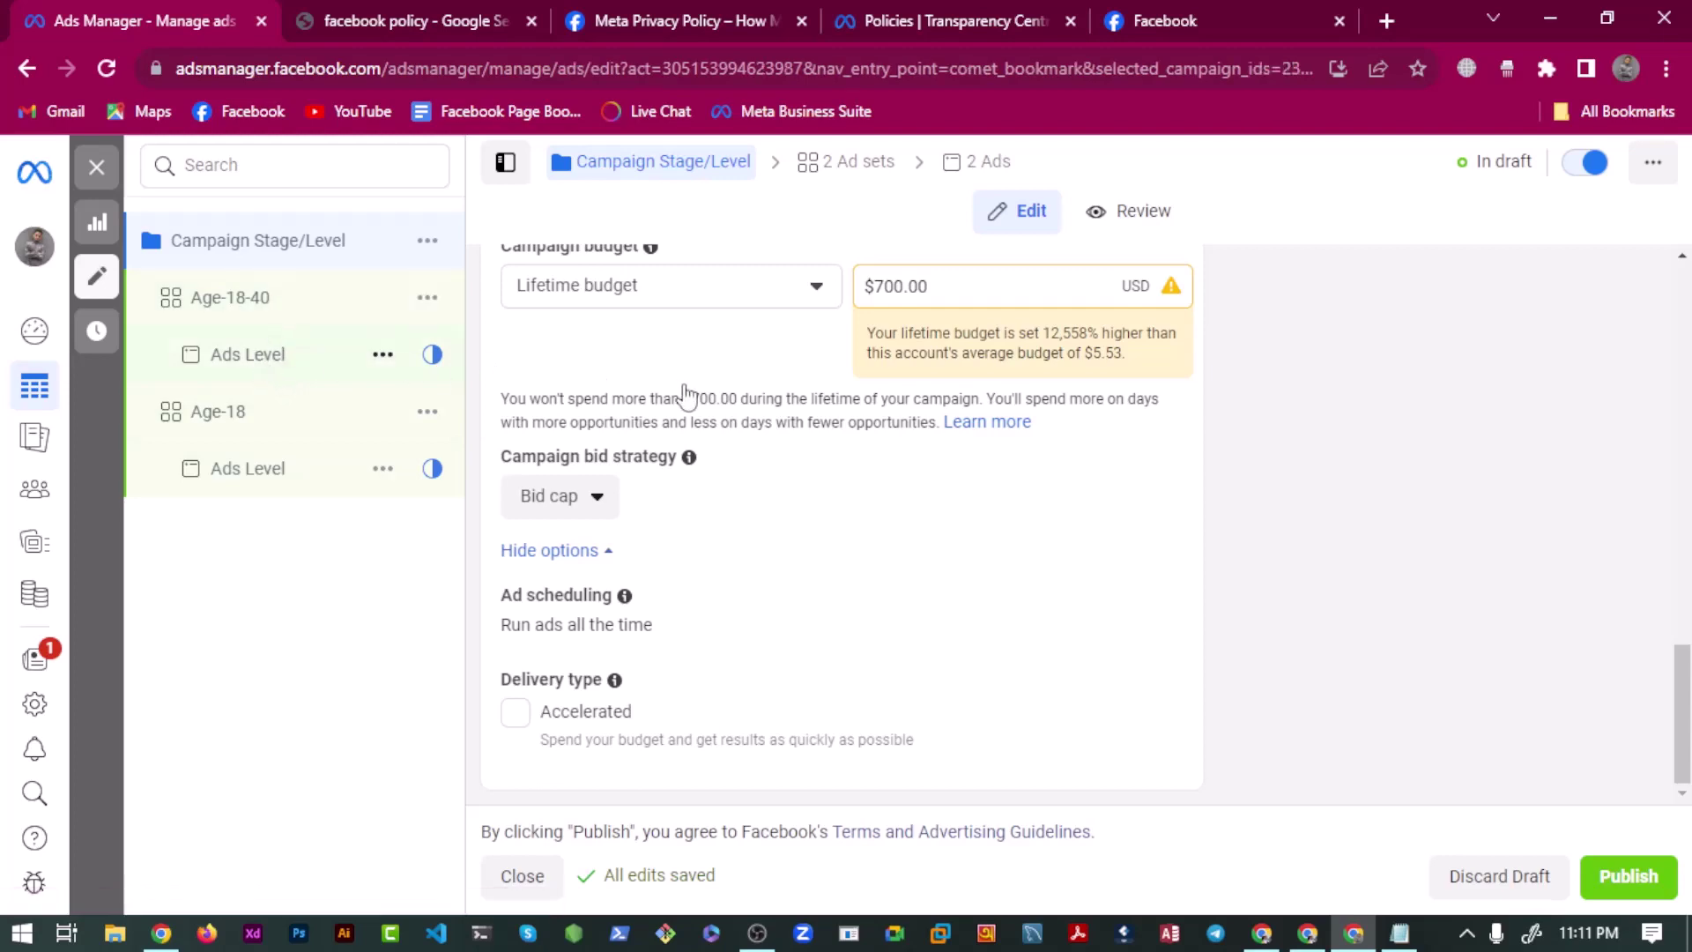
{"action": "scroll", "coordinate": [650, 510], "scroll_direction": "down", "scroll_amount": 8}
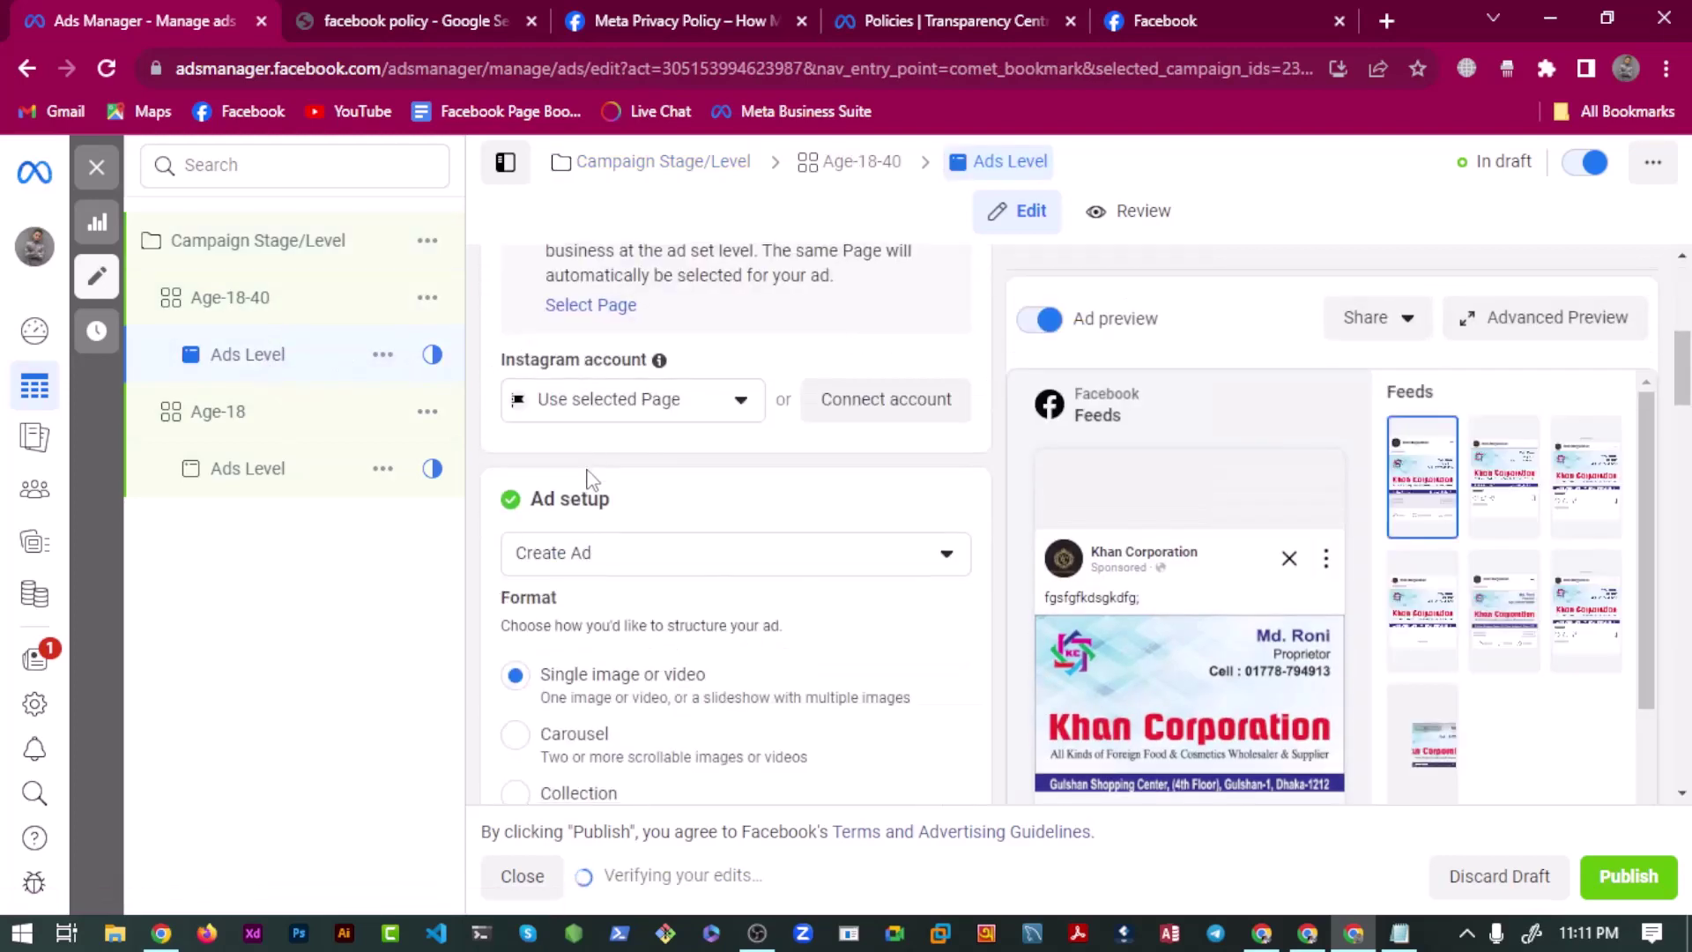
{"action": "scroll", "coordinate": [589, 487], "scroll_direction": "down", "scroll_amount": 15}
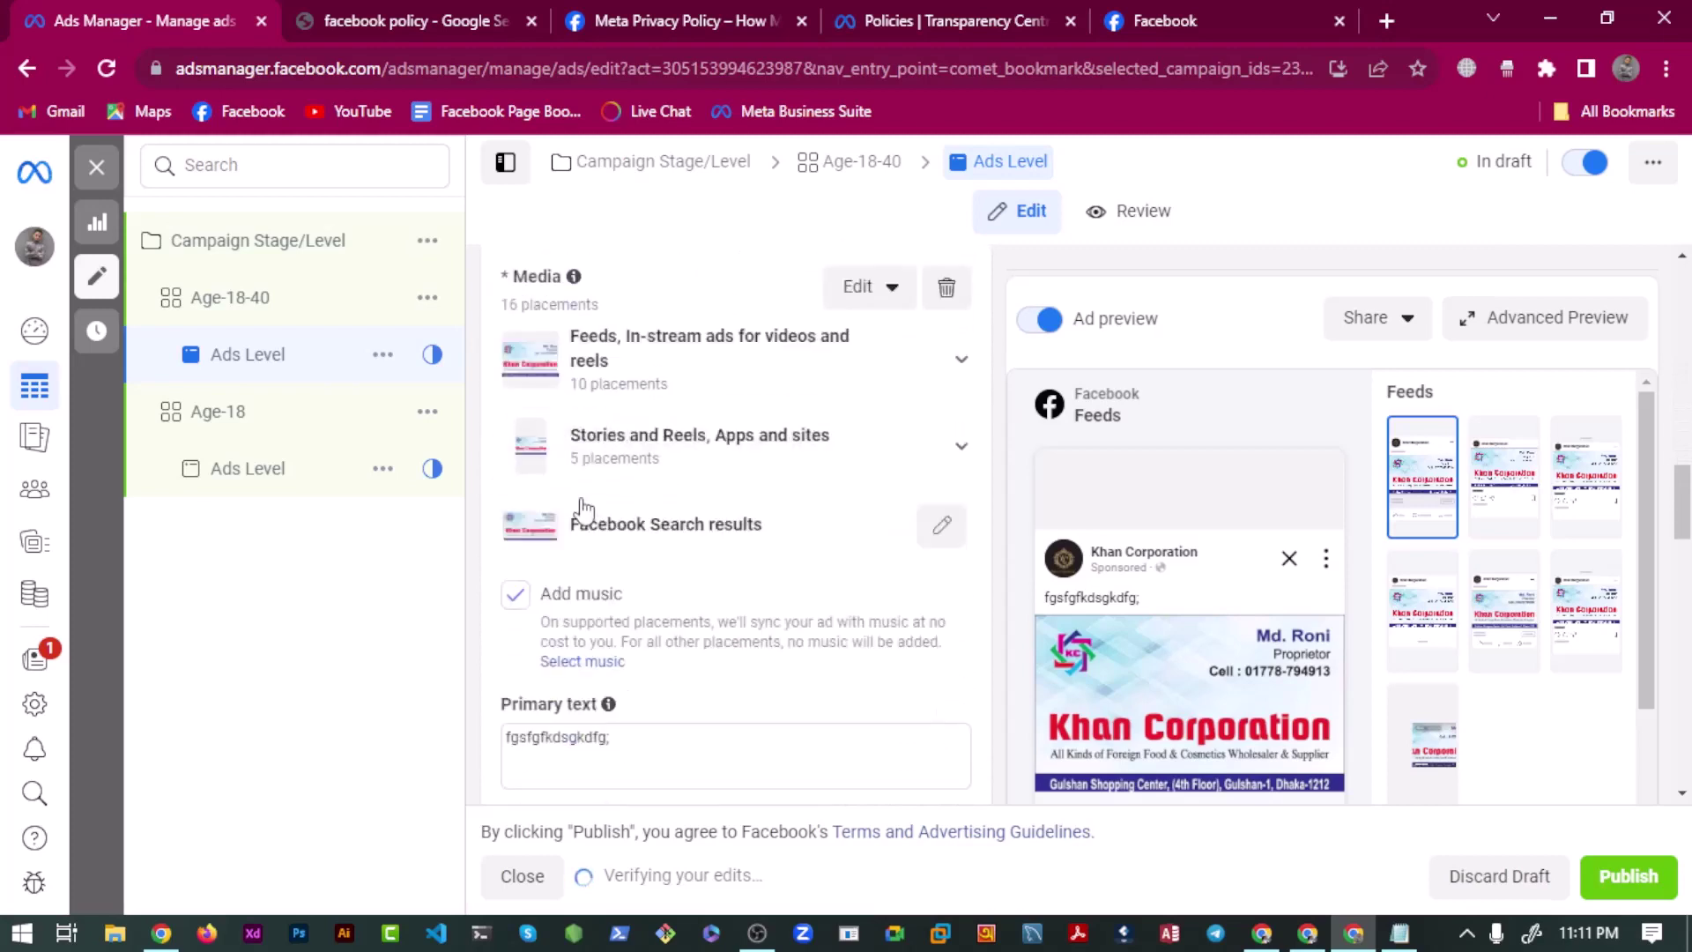
{"action": "left_click", "coordinate": [236, 292]}
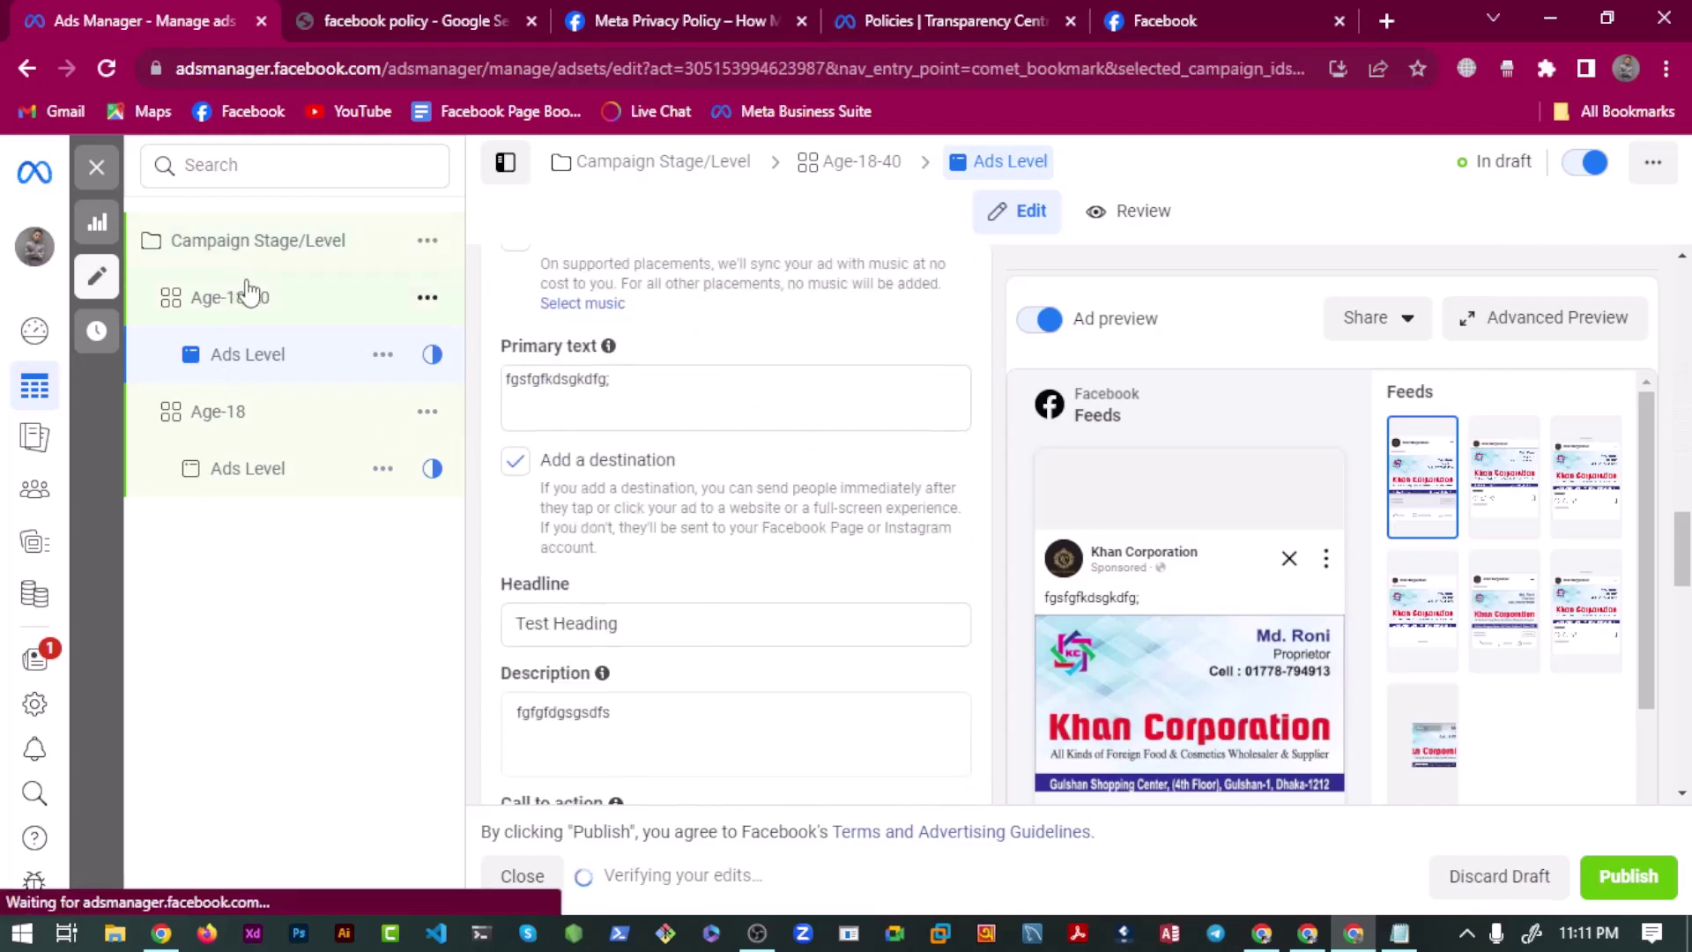
{"action": "scroll", "coordinate": [699, 605], "scroll_direction": "down", "scroll_amount": 6}
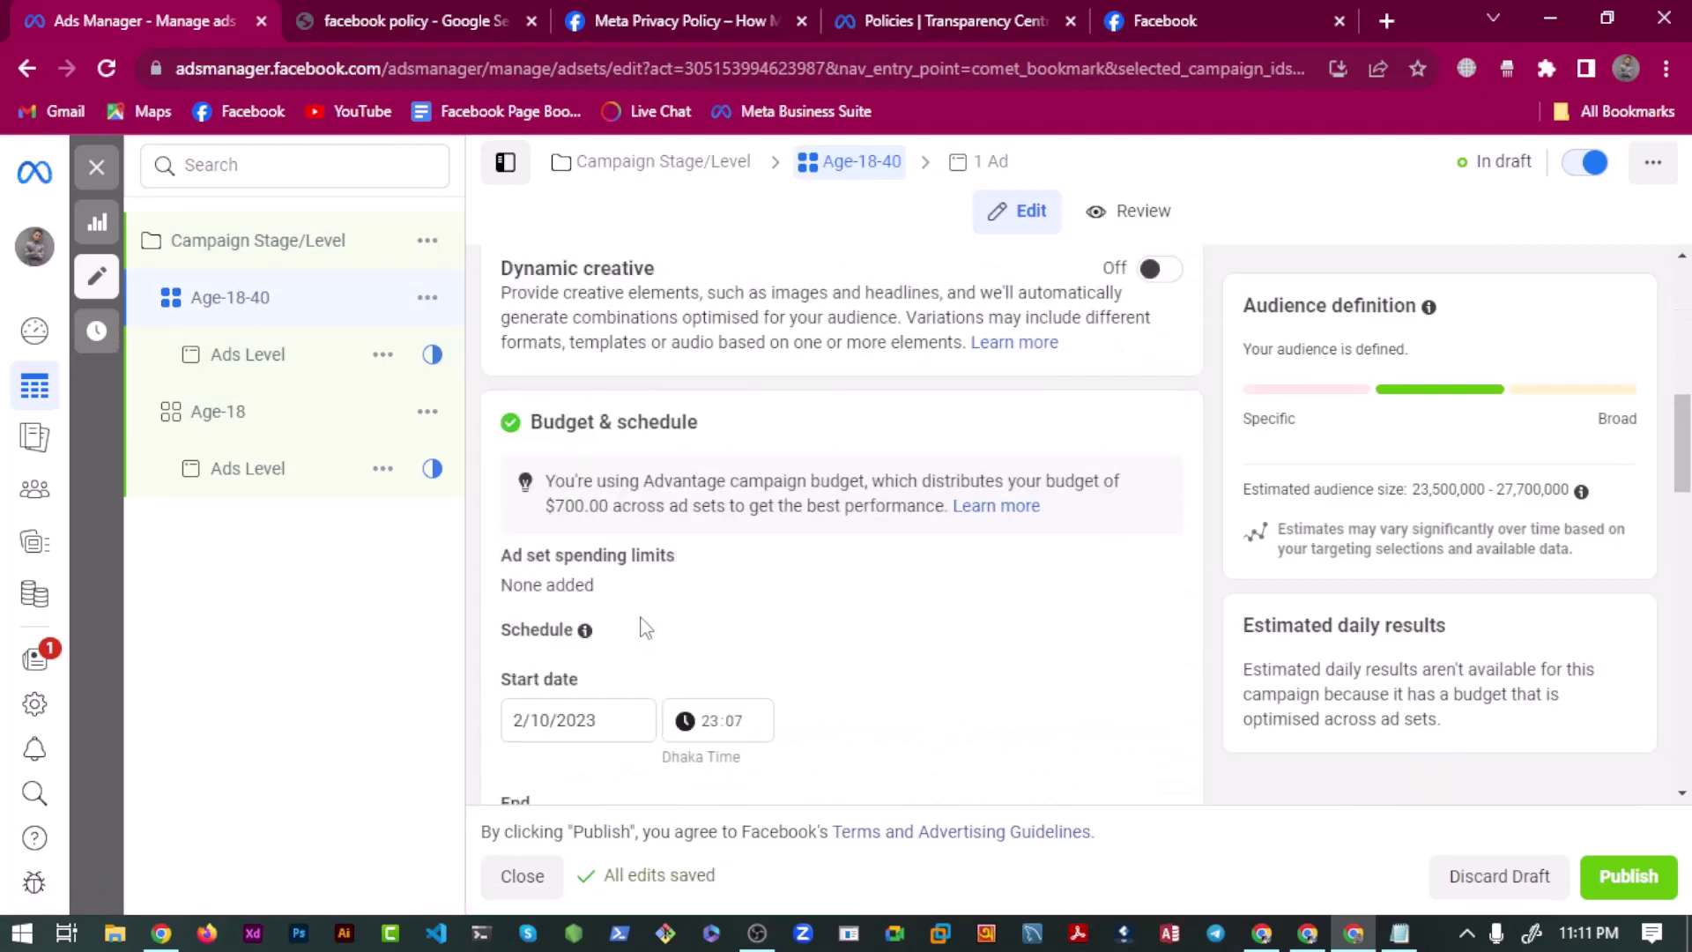
Examine the Bid control amount and its explanation in the Age-18-40 ad set.
{"action": "scroll", "coordinate": [585, 586], "scroll_direction": "up", "scroll_amount": 7}
{"action": "scroll", "coordinate": [597, 539], "scroll_direction": "down", "scroll_amount": 1}
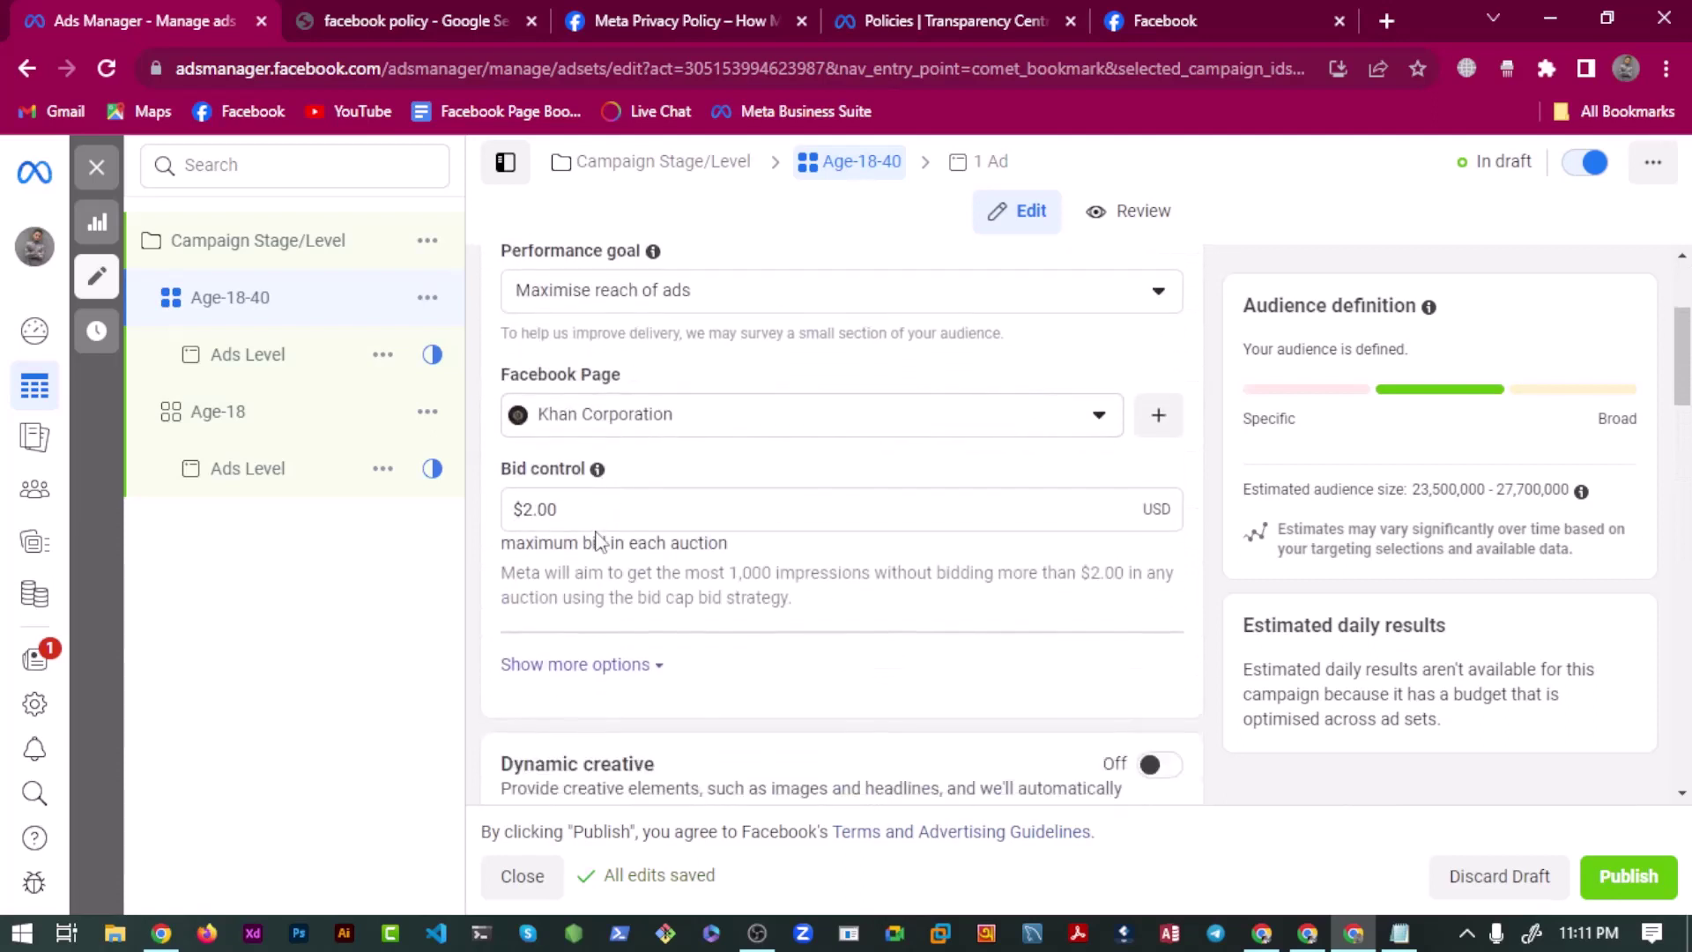
{"action": "double_click", "coordinate": [597, 511]}
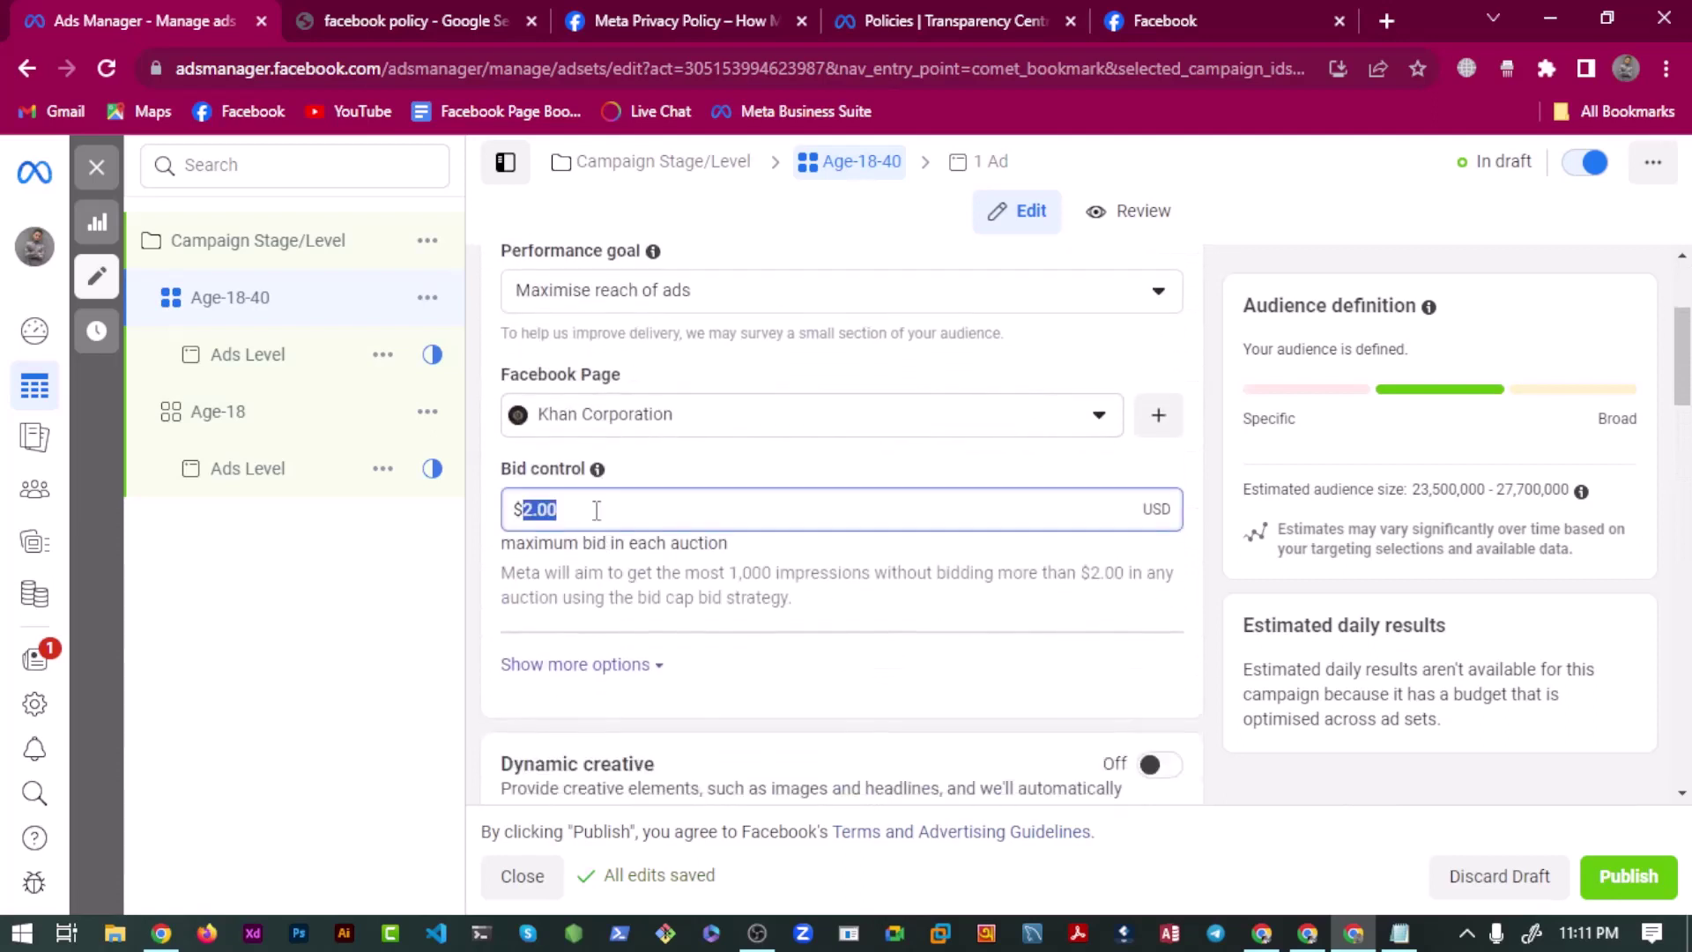
{"action": "left_click", "coordinate": [646, 506]}
{"action": "key", "text": "BackSpace"}
{"action": "left_click", "coordinate": [653, 476]}
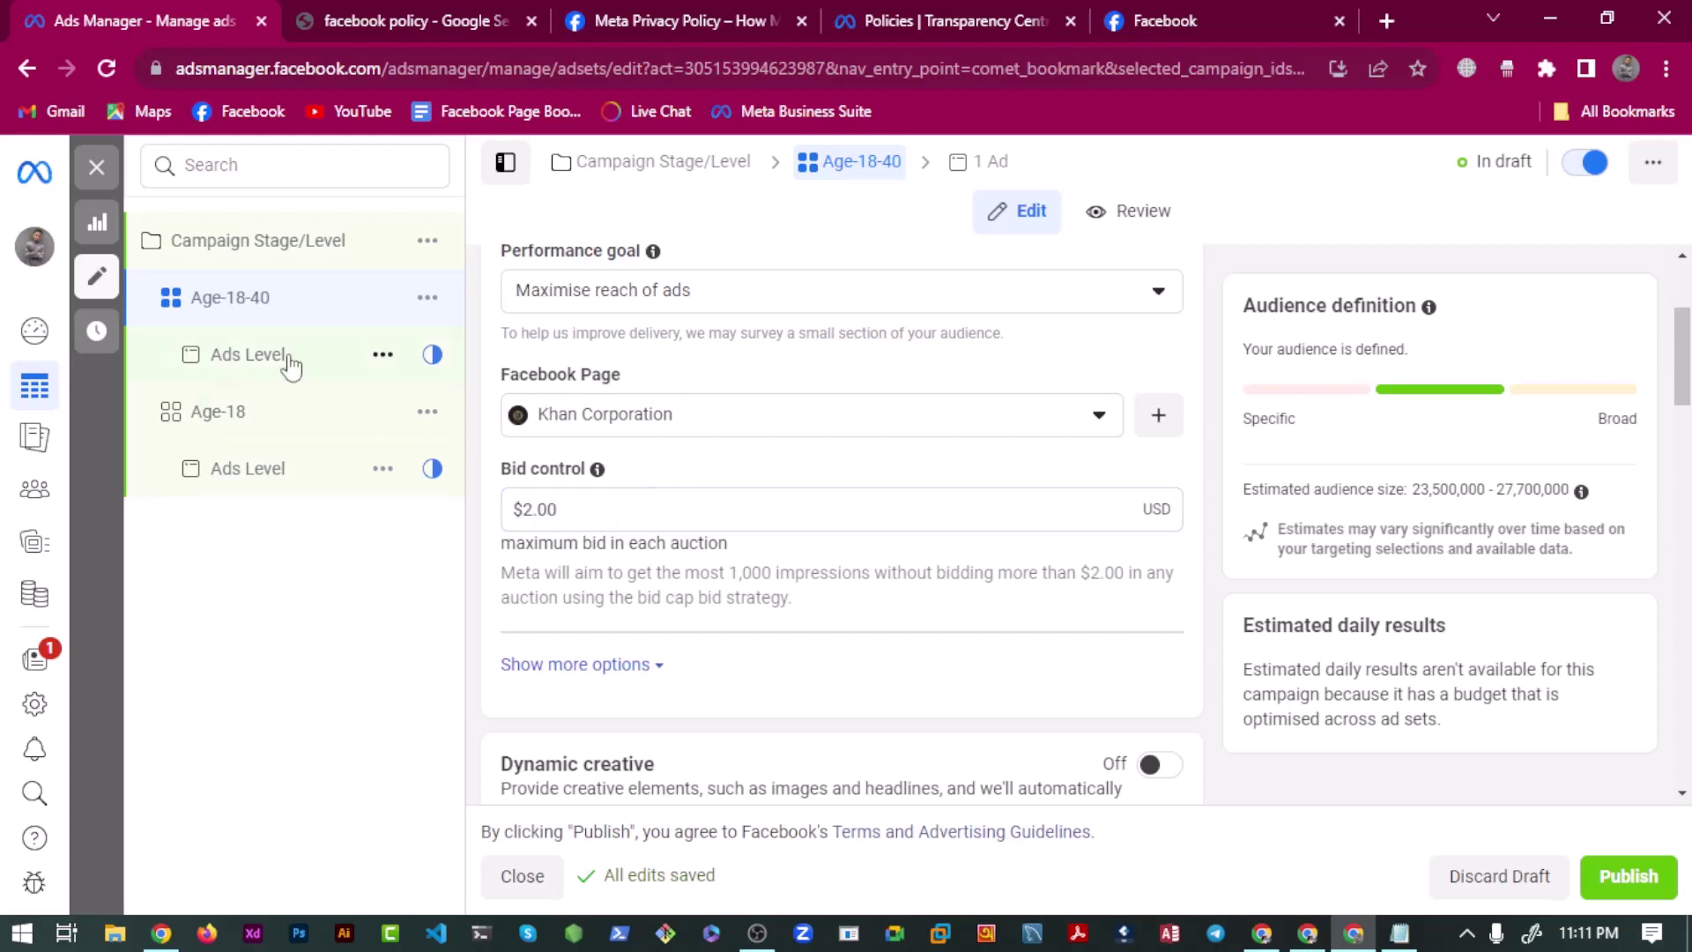
Set the campaign bid strategy back to Highest volume and accept resetting the bid amounts.
{"action": "left_click", "coordinate": [301, 254]}
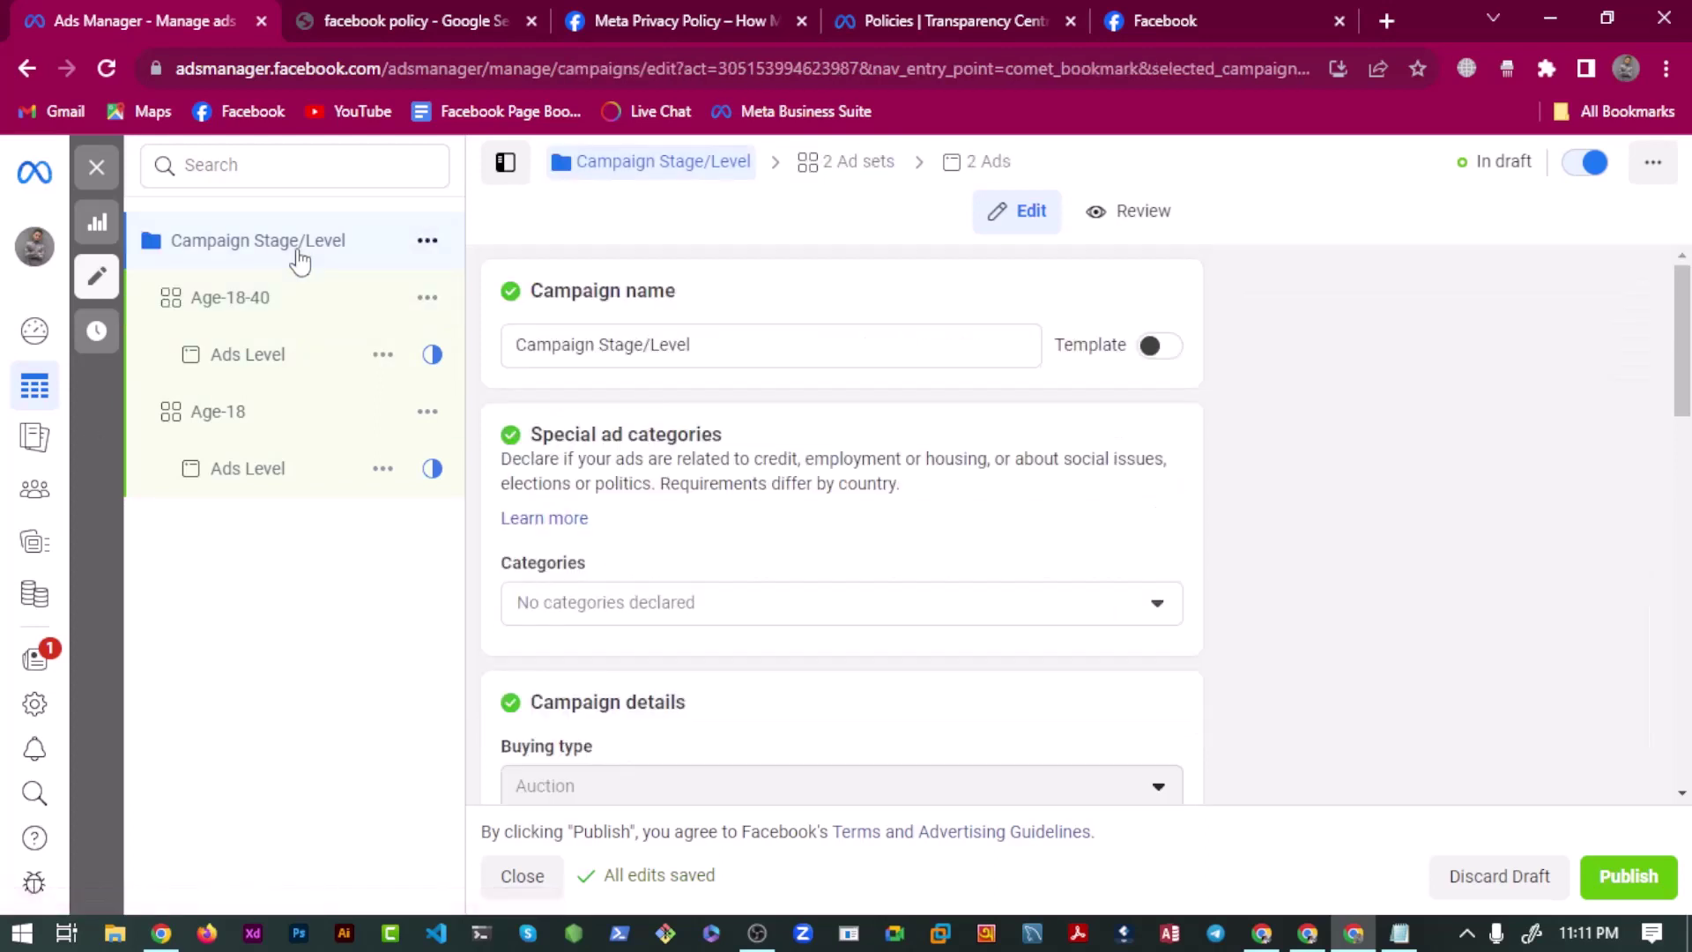
{"action": "scroll", "coordinate": [738, 575], "scroll_direction": "down", "scroll_amount": 15}
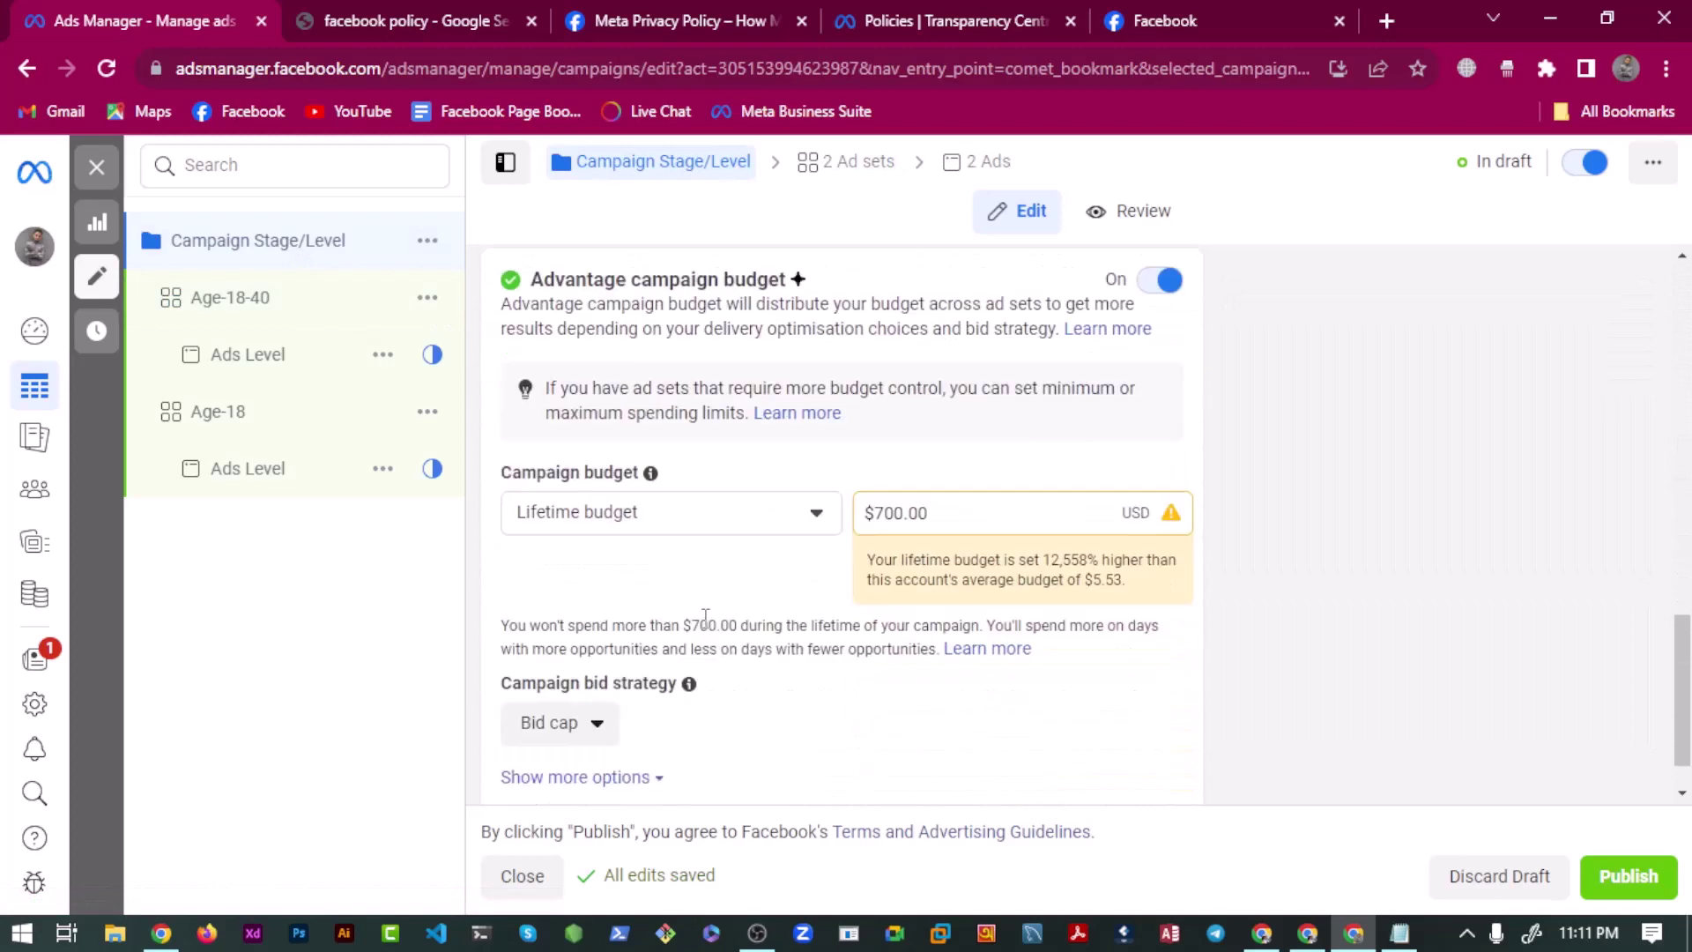
{"action": "left_click", "coordinate": [590, 662]}
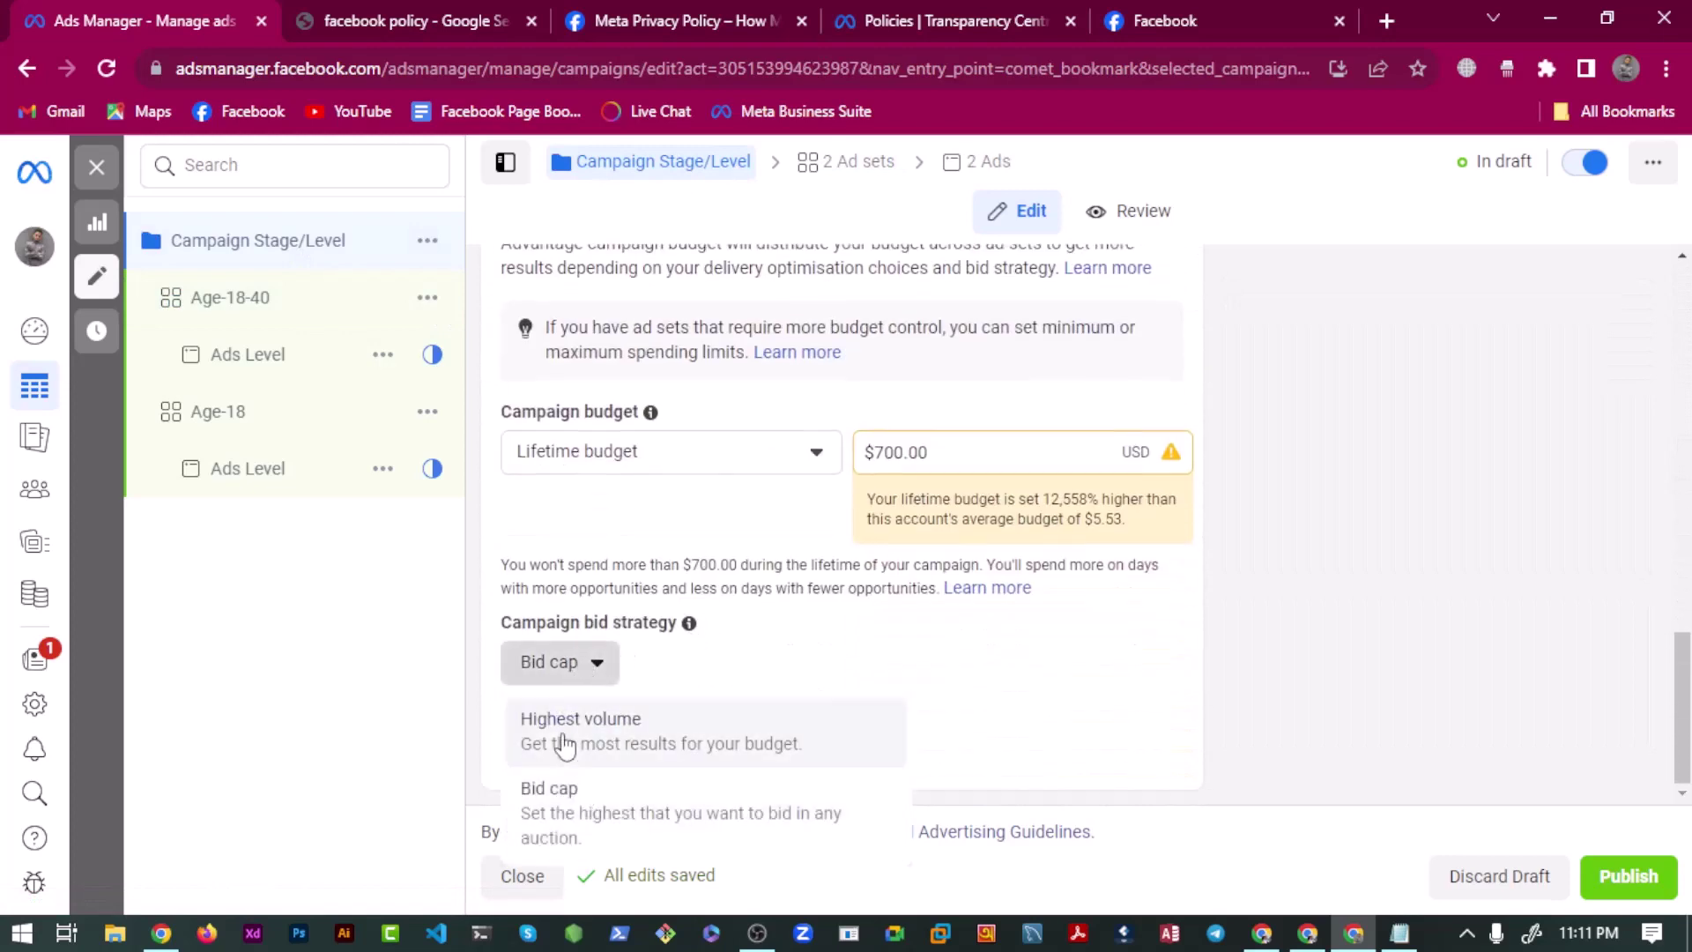
{"action": "left_click", "coordinate": [567, 740]}
{"action": "left_click", "coordinate": [1114, 497]}
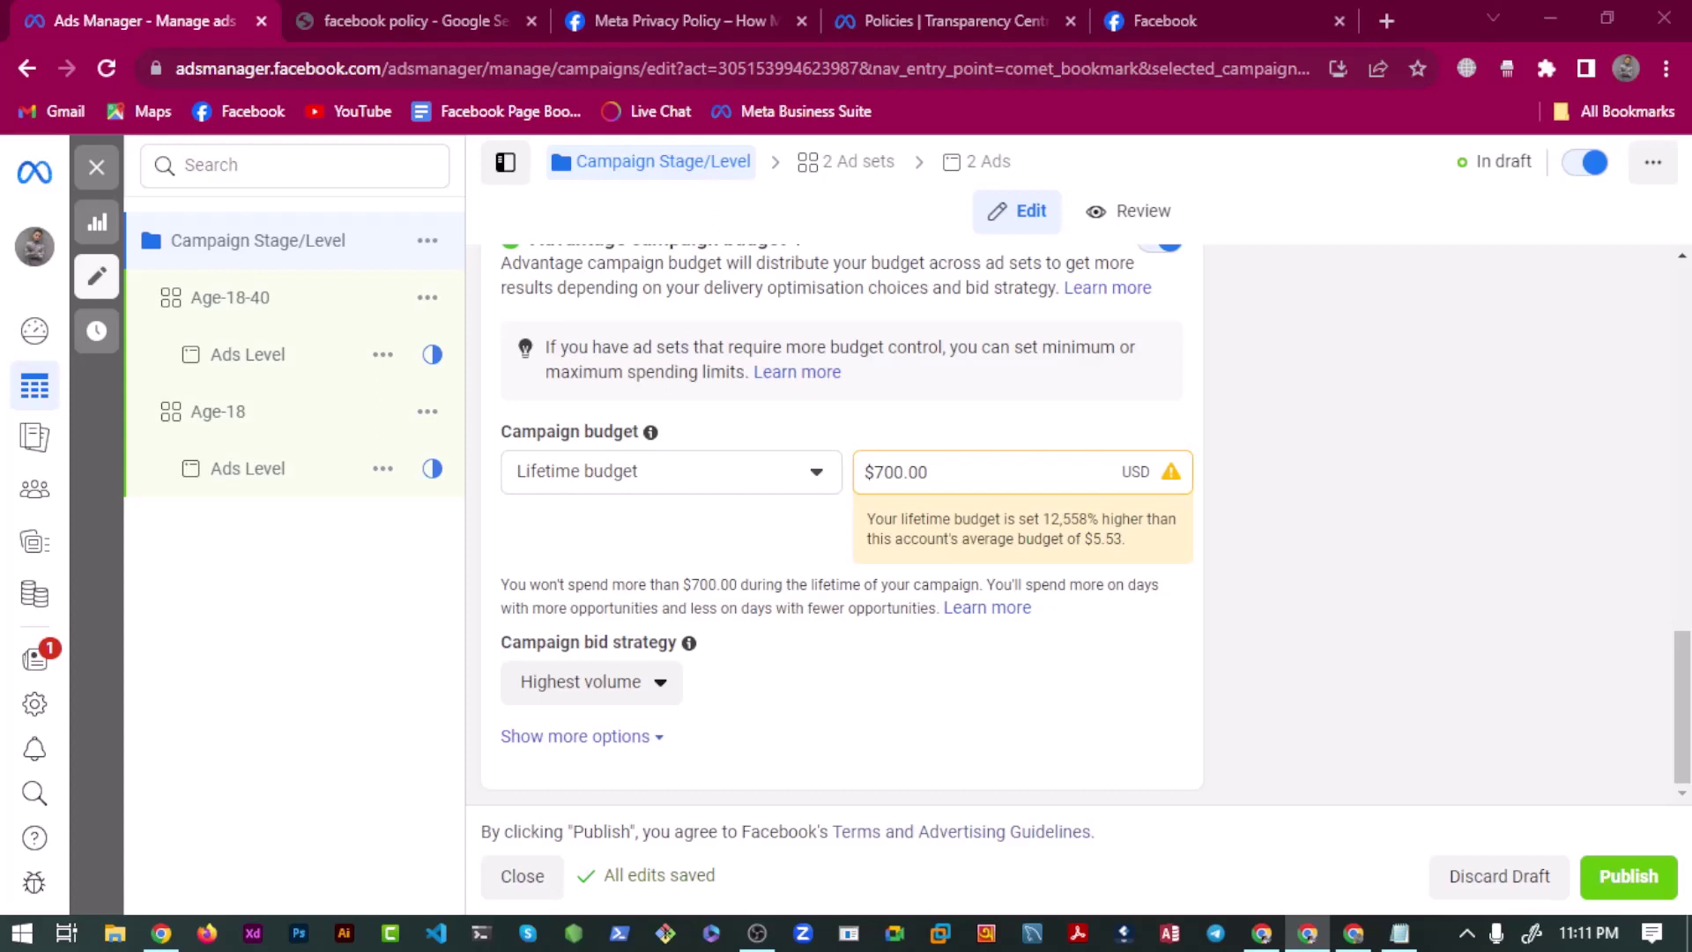
Try Daily budget as the campaign budget type, and switch it back to Lifetime budget.
{"action": "left_click", "coordinate": [623, 476]}
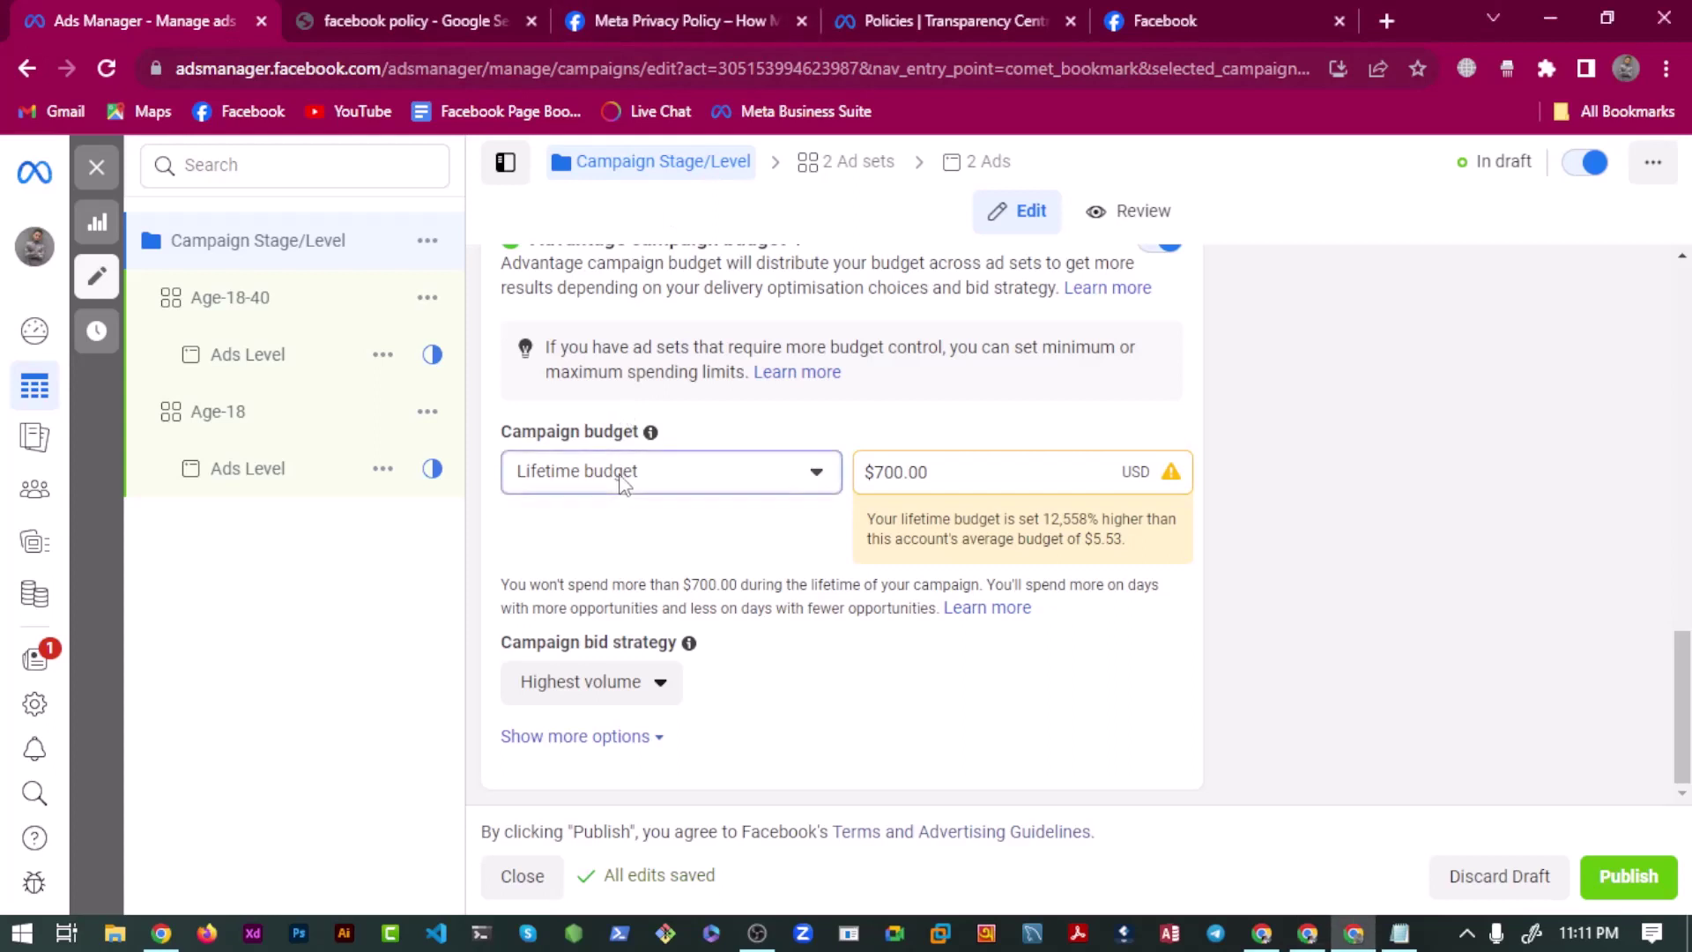
{"action": "left_click", "coordinate": [819, 521]}
{"action": "left_click_drag", "start_coordinate": [876, 472], "coordinate": [978, 465]}
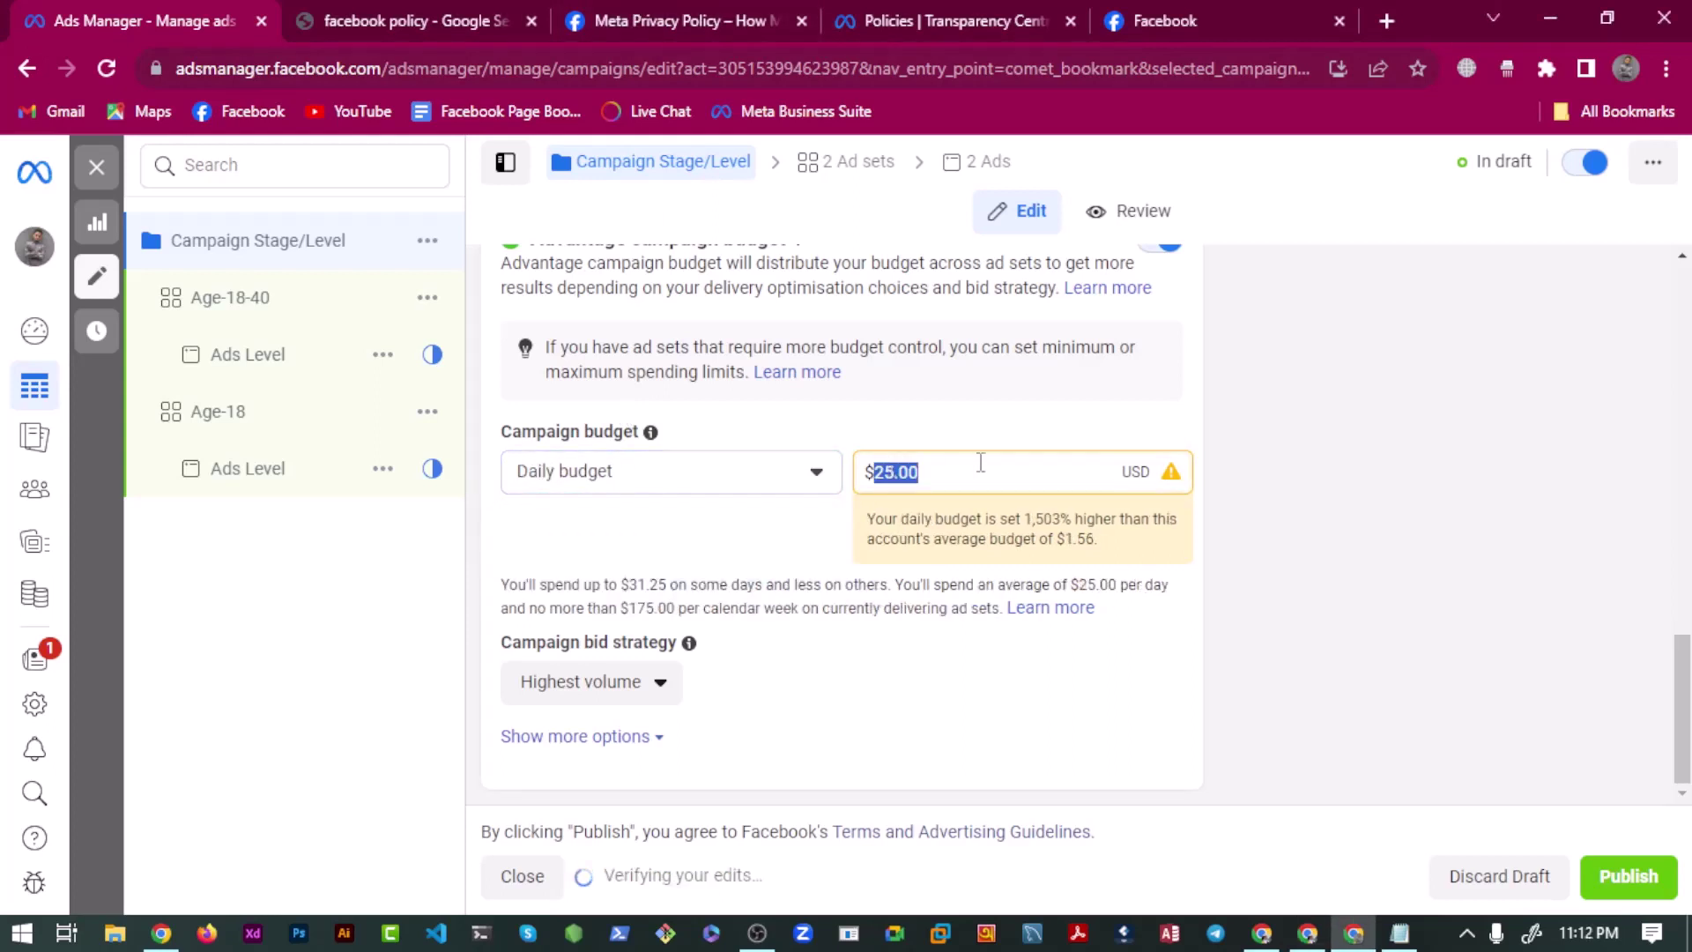
{"action": "key", "text": "BackSpace"}
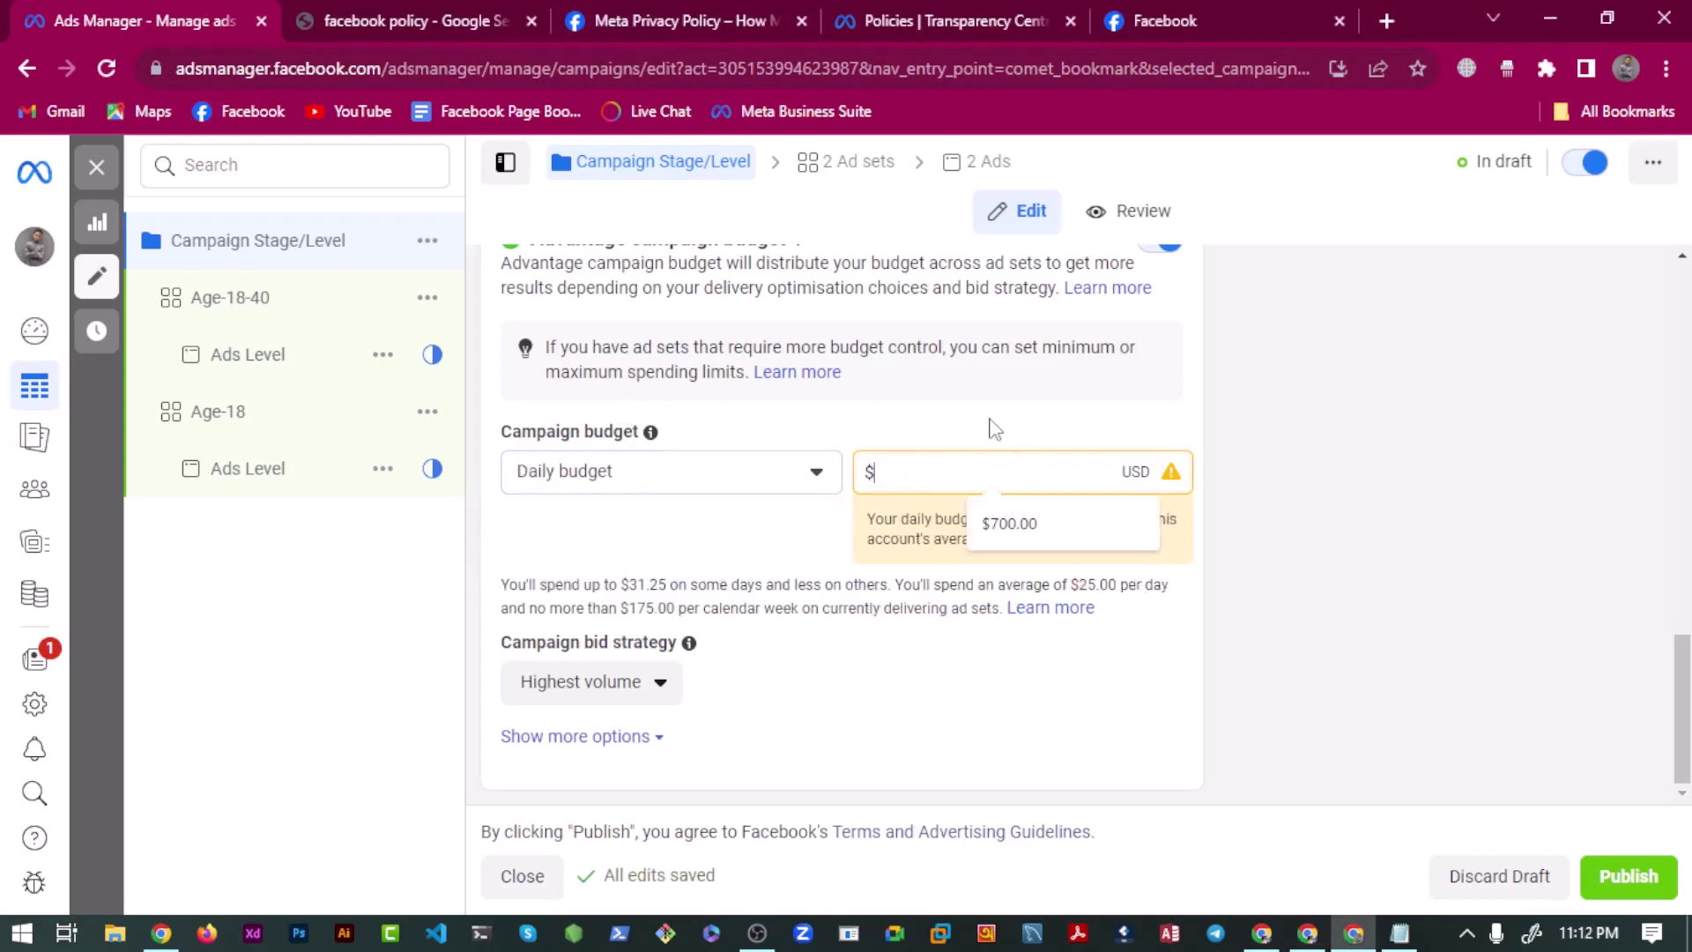
{"action": "key", "text": "ctrl+z"}
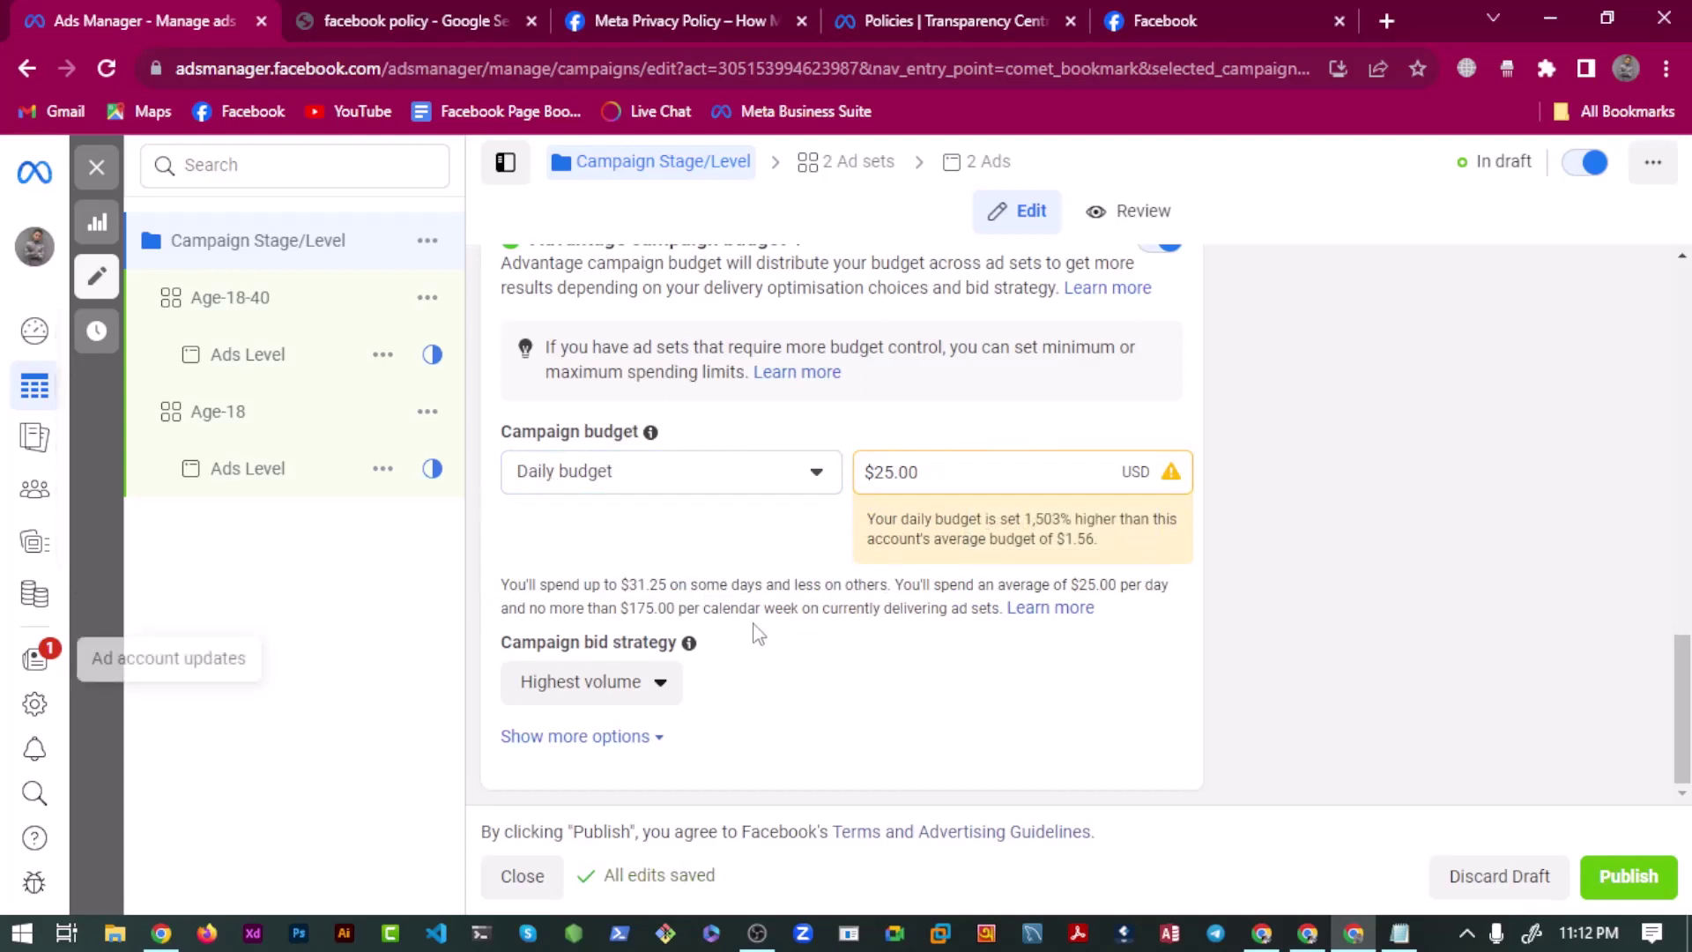
{"action": "left_click", "coordinate": [696, 470]}
{"action": "left_click", "coordinate": [665, 578]}
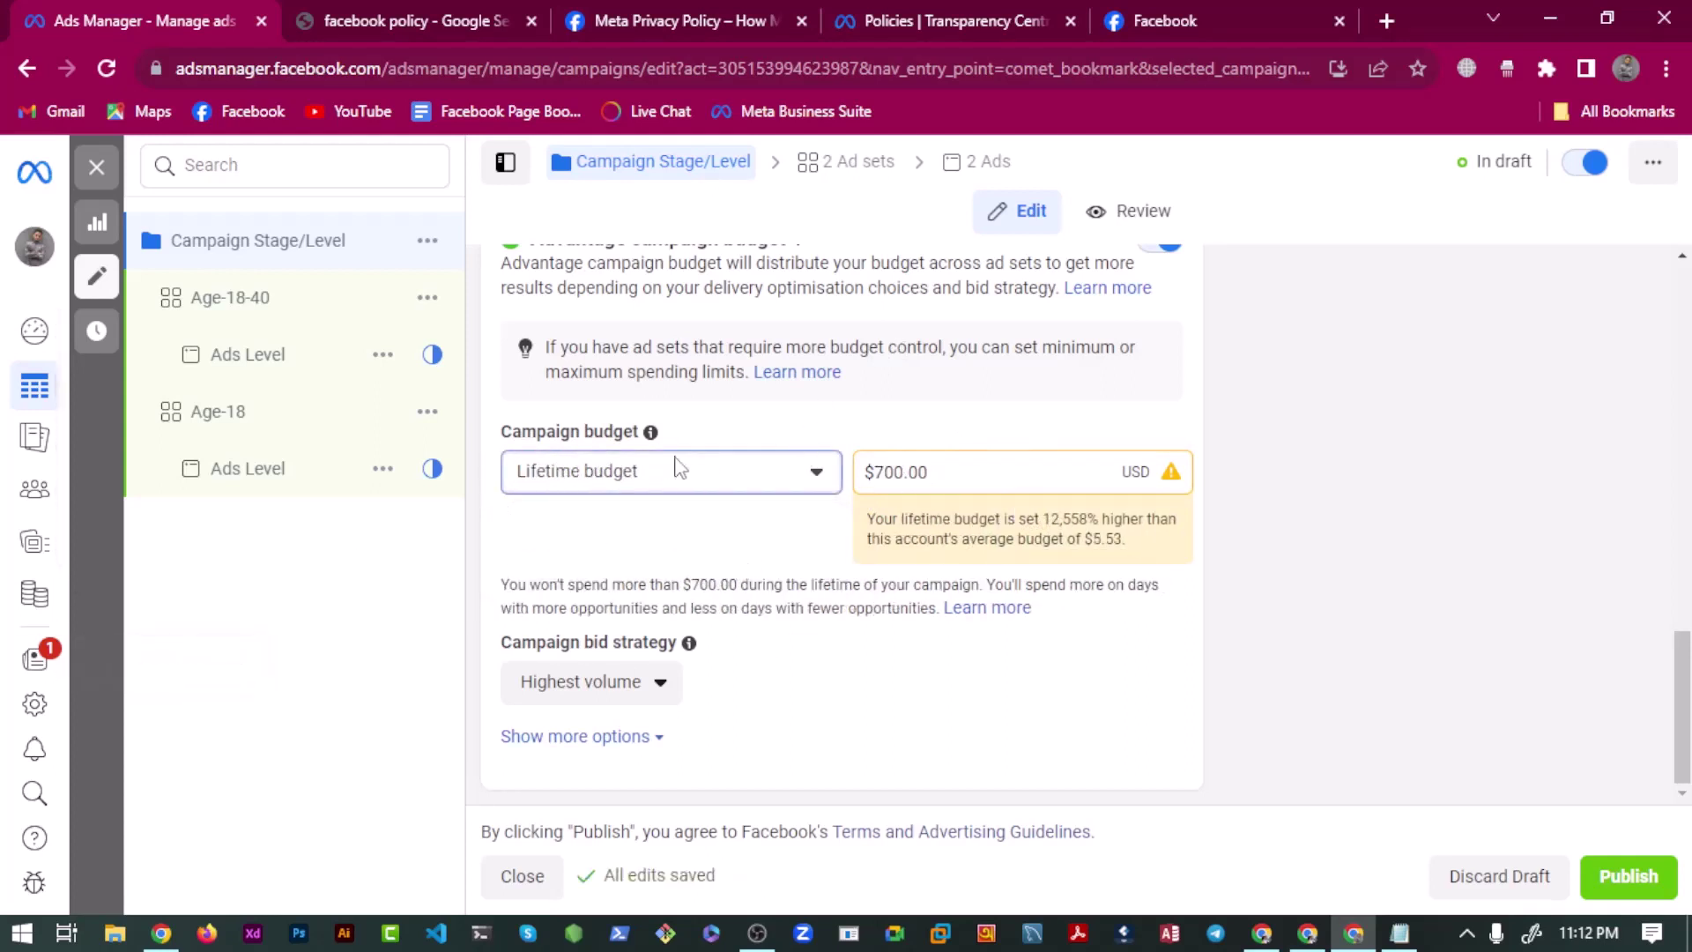
Set the campaign's lifetime budget to $40.00.
{"action": "scroll", "coordinate": [652, 529], "scroll_direction": "up", "scroll_amount": 3}
{"action": "scroll", "coordinate": [629, 586], "scroll_direction": "down", "scroll_amount": 3}
{"action": "left_click", "coordinate": [877, 481]}
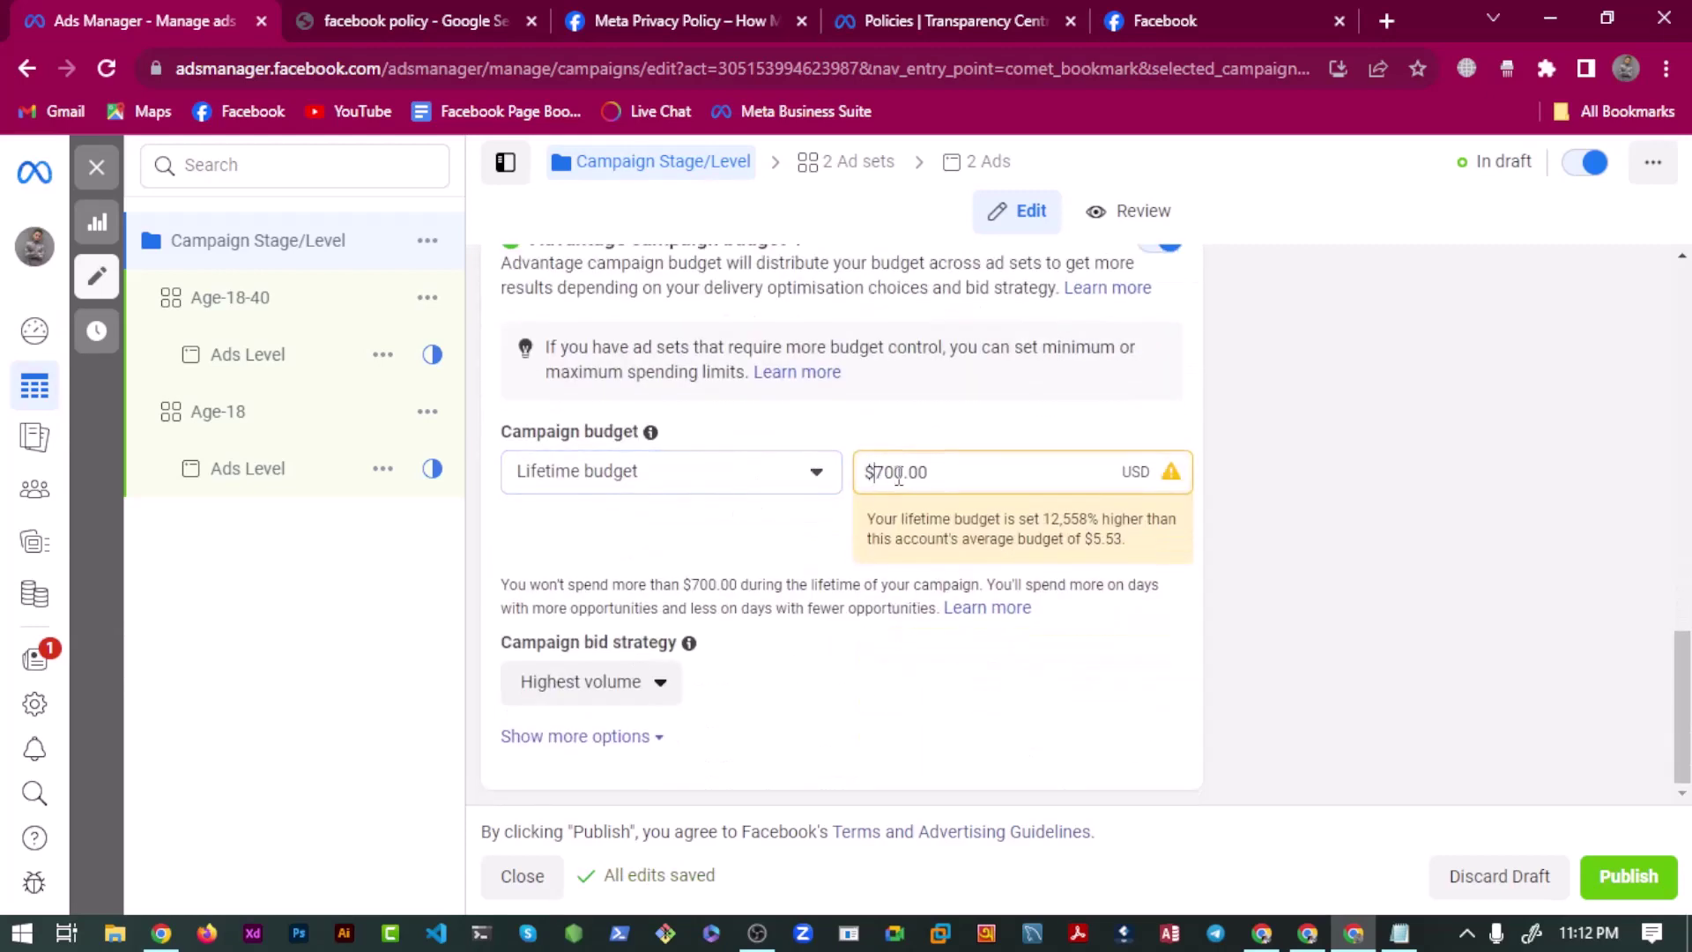
{"action": "triple_click", "coordinate": [902, 476]}
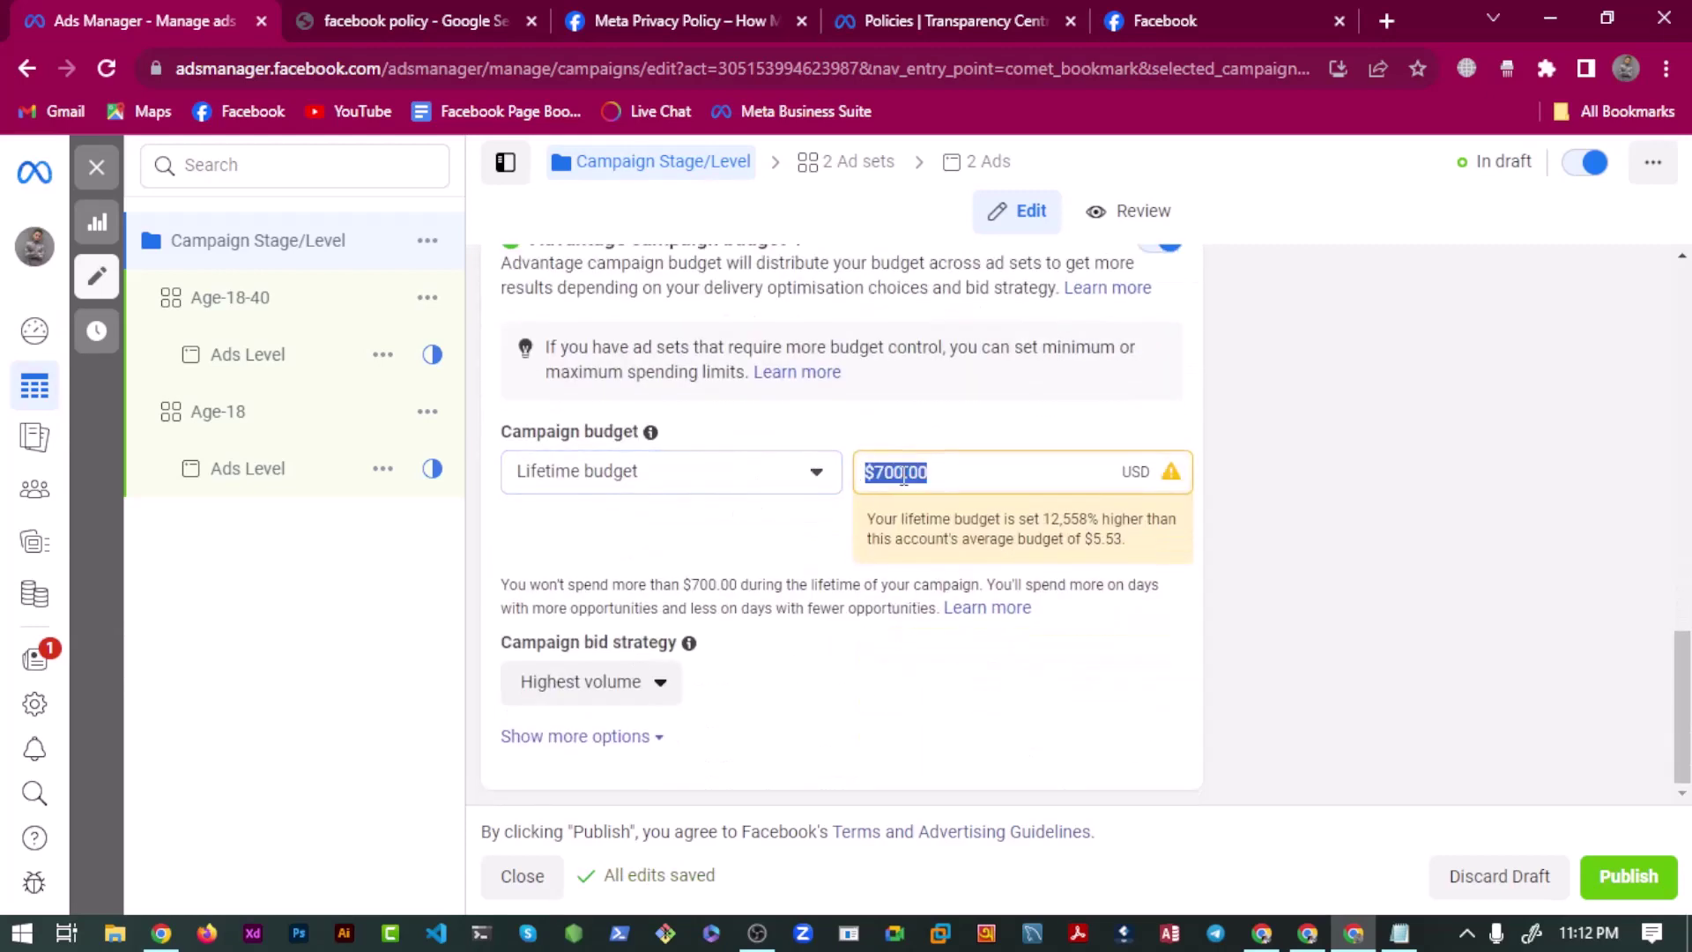
{"action": "key", "text": "BackSpace"}
{"action": "type", "text": "40"}
{"action": "left_click", "coordinate": [980, 415]}
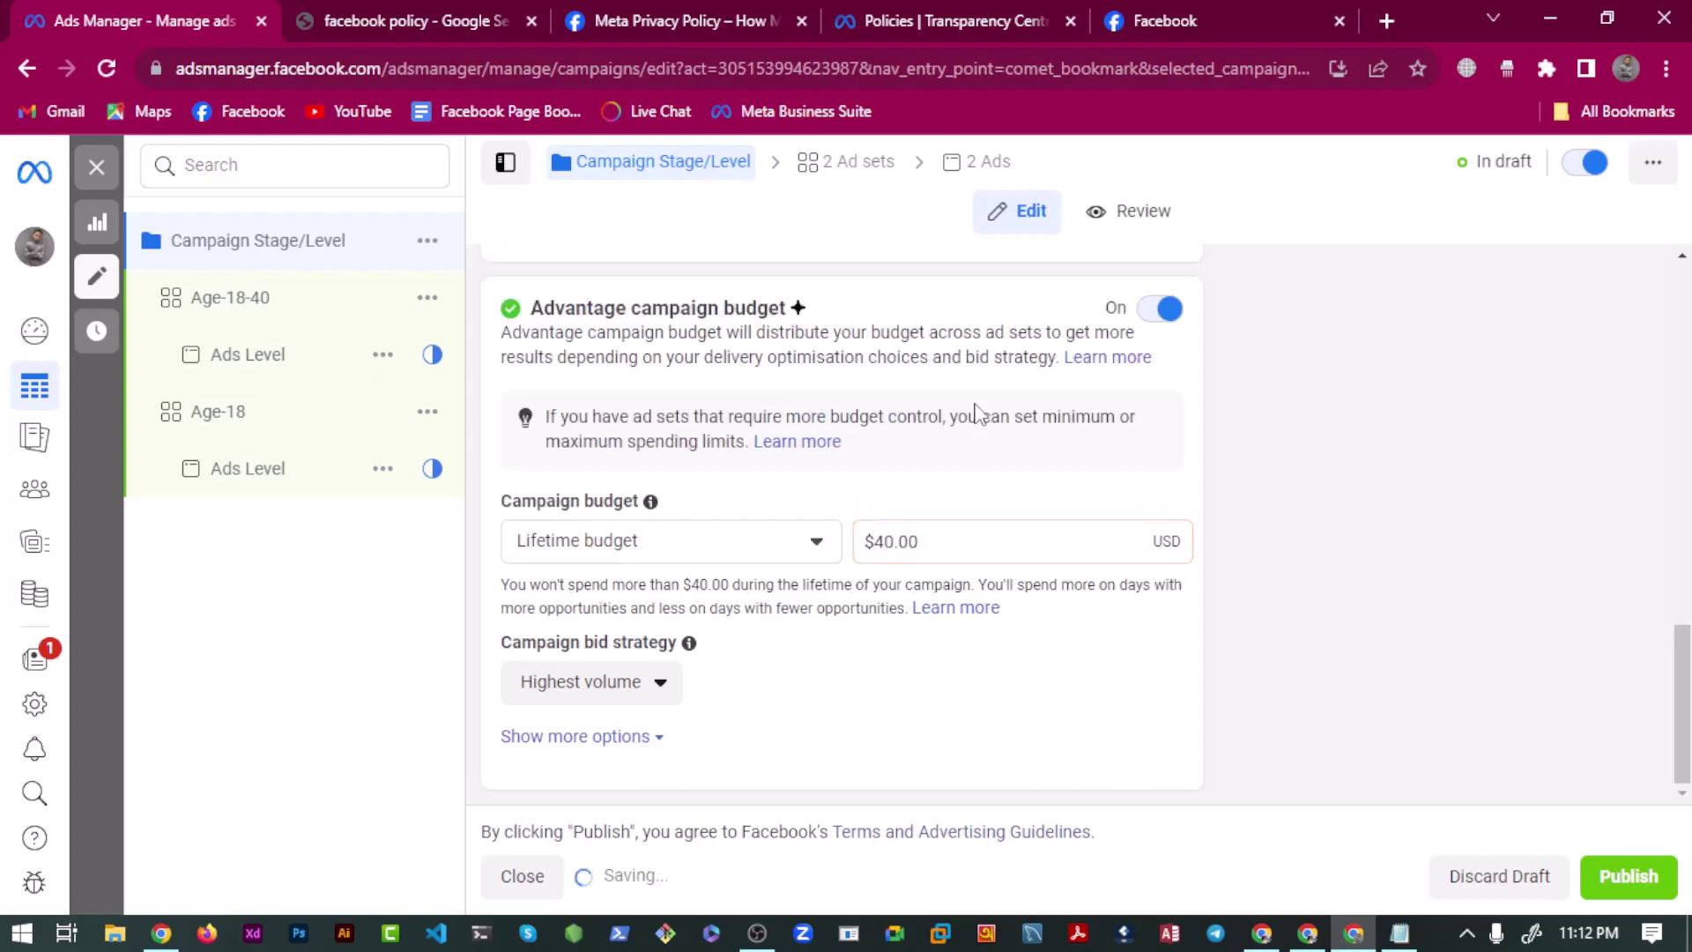
Review the Age-18-40 ad set's budget, schedule, audience and placement settings, and open its ad.
{"action": "left_click", "coordinate": [295, 318]}
{"action": "scroll", "coordinate": [571, 496], "scroll_direction": "down", "scroll_amount": 15}
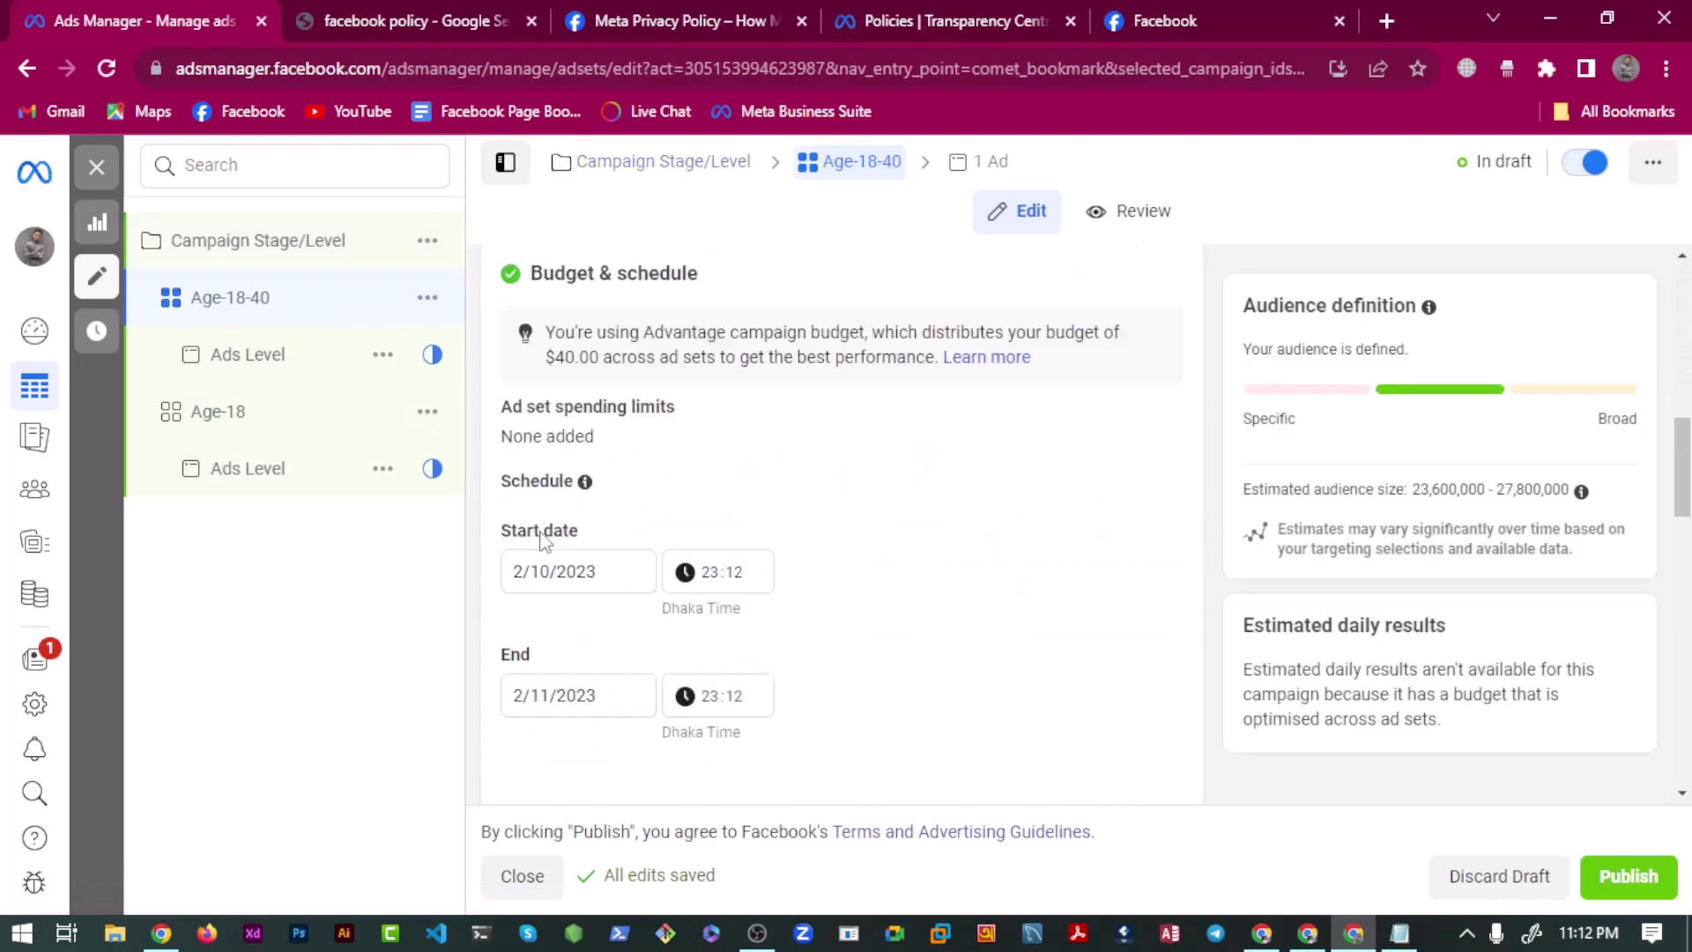
{"action": "scroll", "coordinate": [483, 650], "scroll_direction": "down", "scroll_amount": 5}
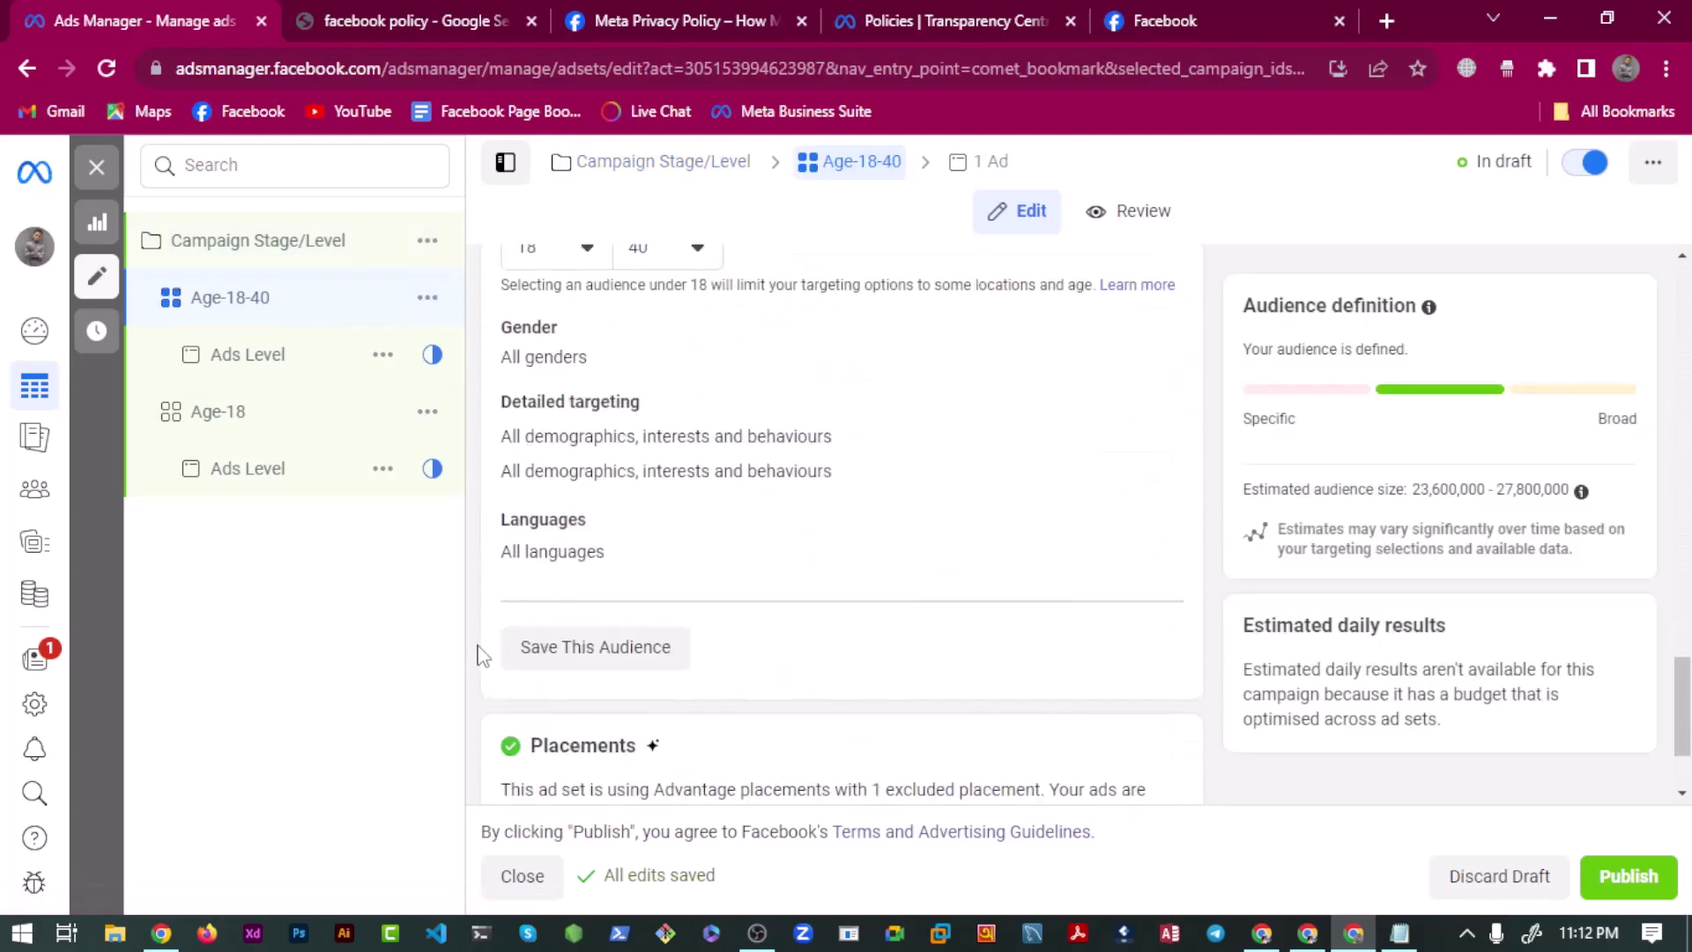
{"action": "scroll", "coordinate": [482, 652], "scroll_direction": "down", "scroll_amount": 2}
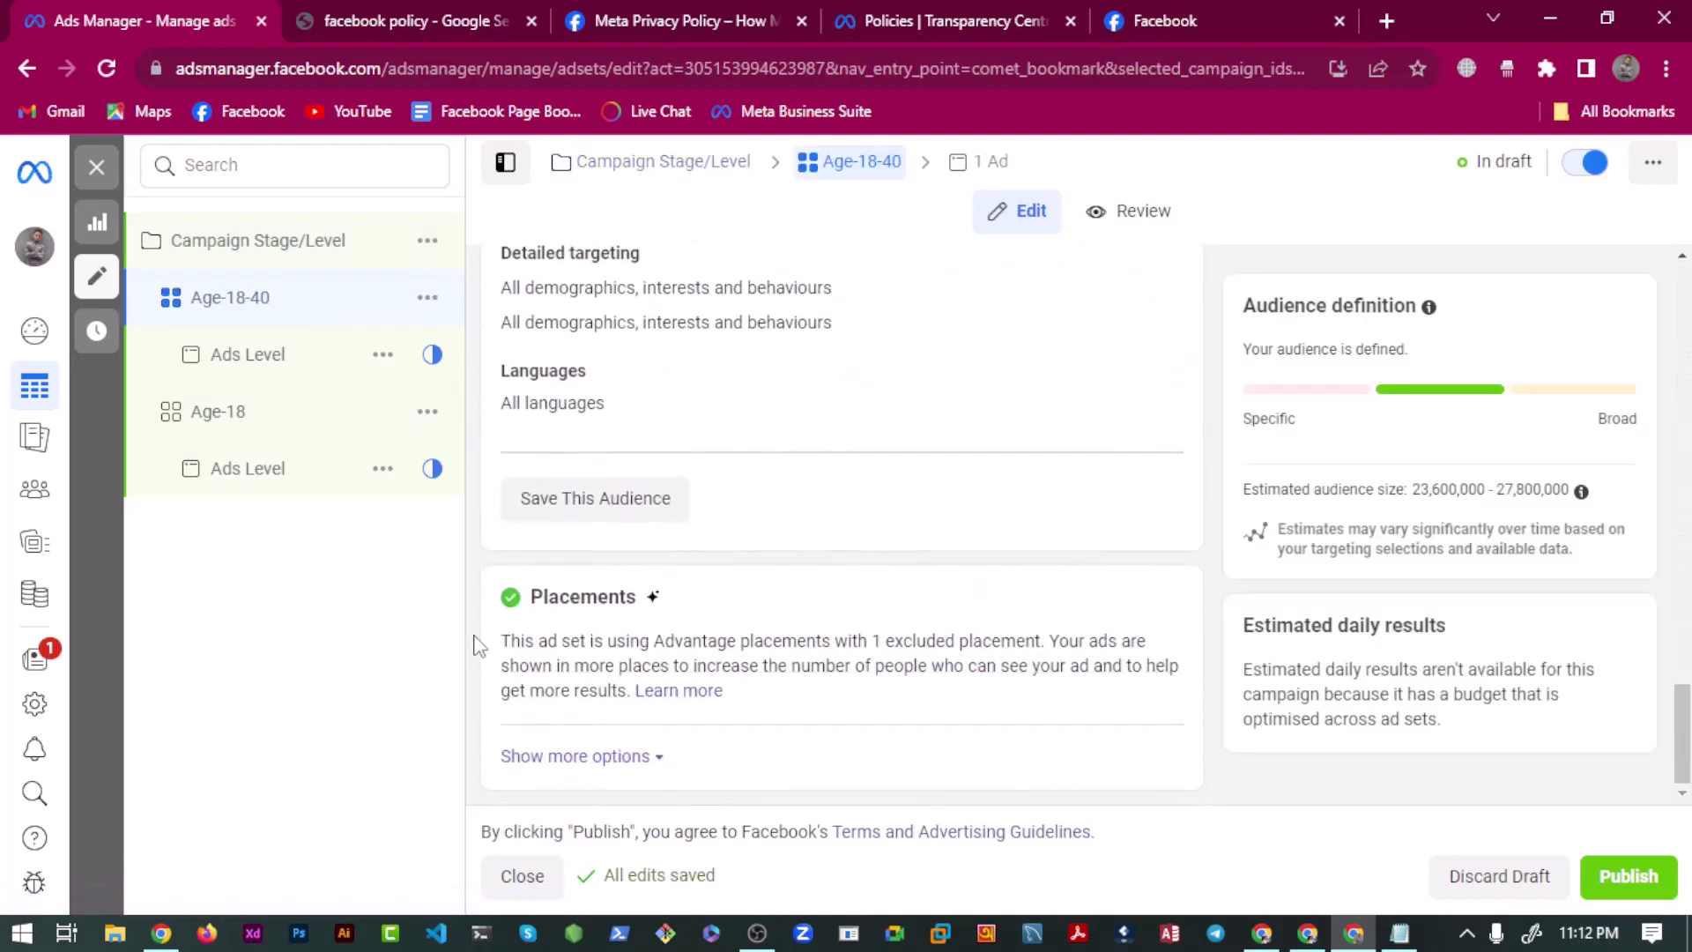
{"action": "left_click", "coordinate": [322, 386]}
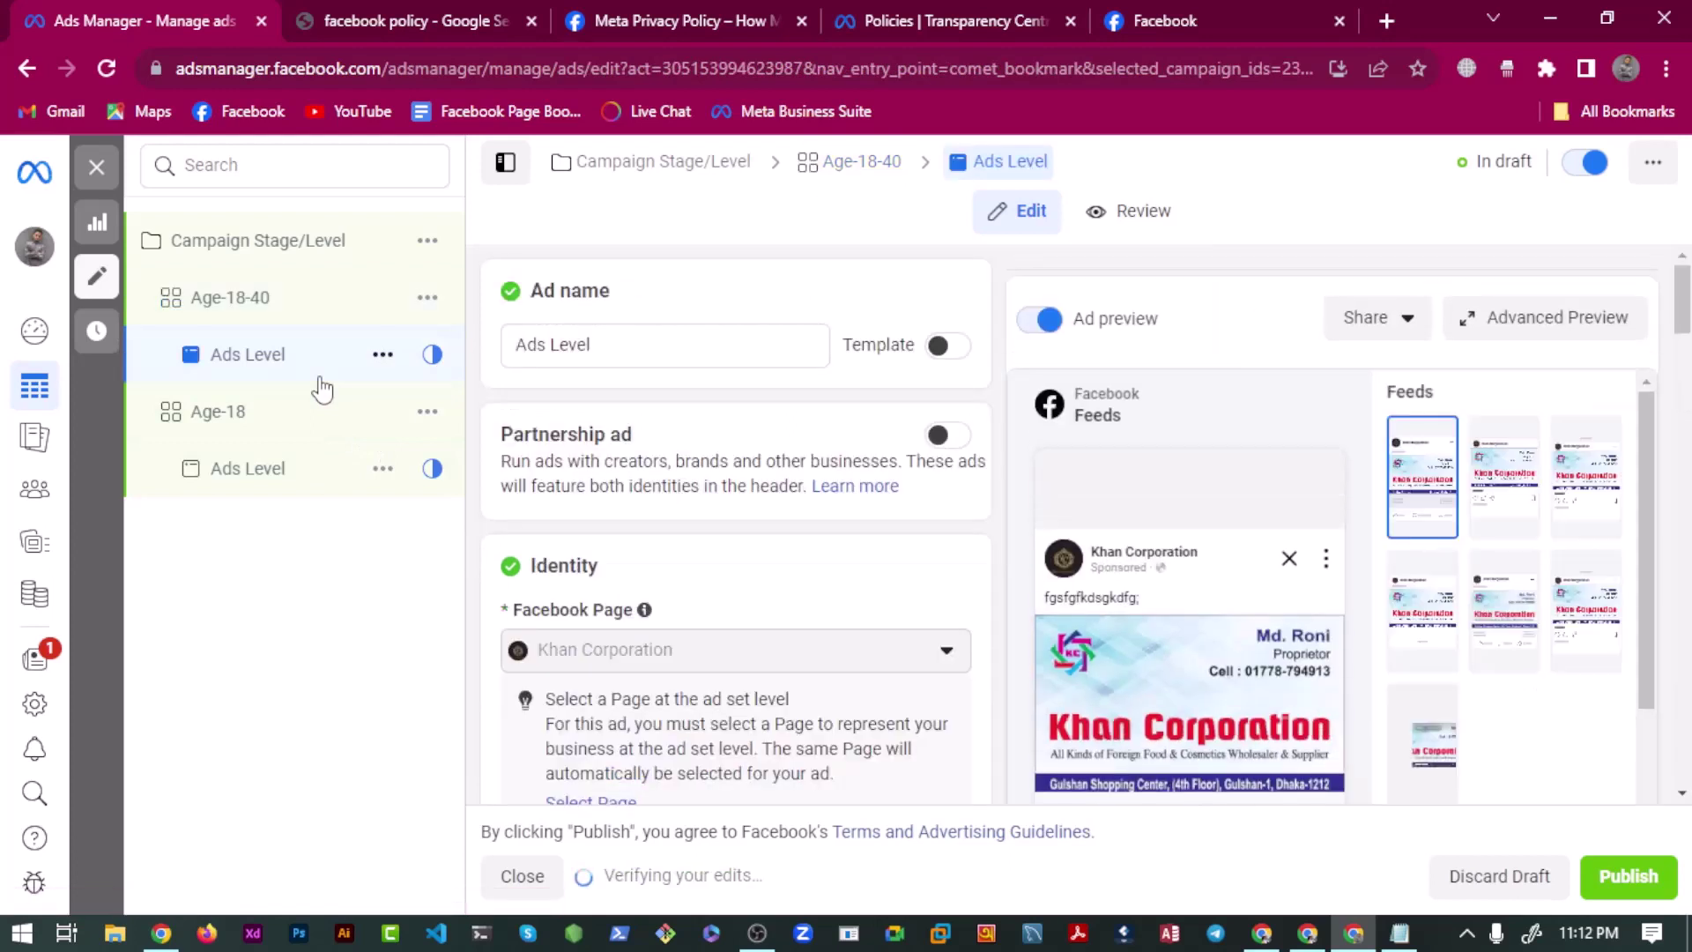
Return to the campaign level and examine its lifetime budget and the available bid strategy choices.
{"action": "left_click", "coordinate": [293, 269]}
{"action": "scroll", "coordinate": [590, 575], "scroll_direction": "down", "scroll_amount": 15}
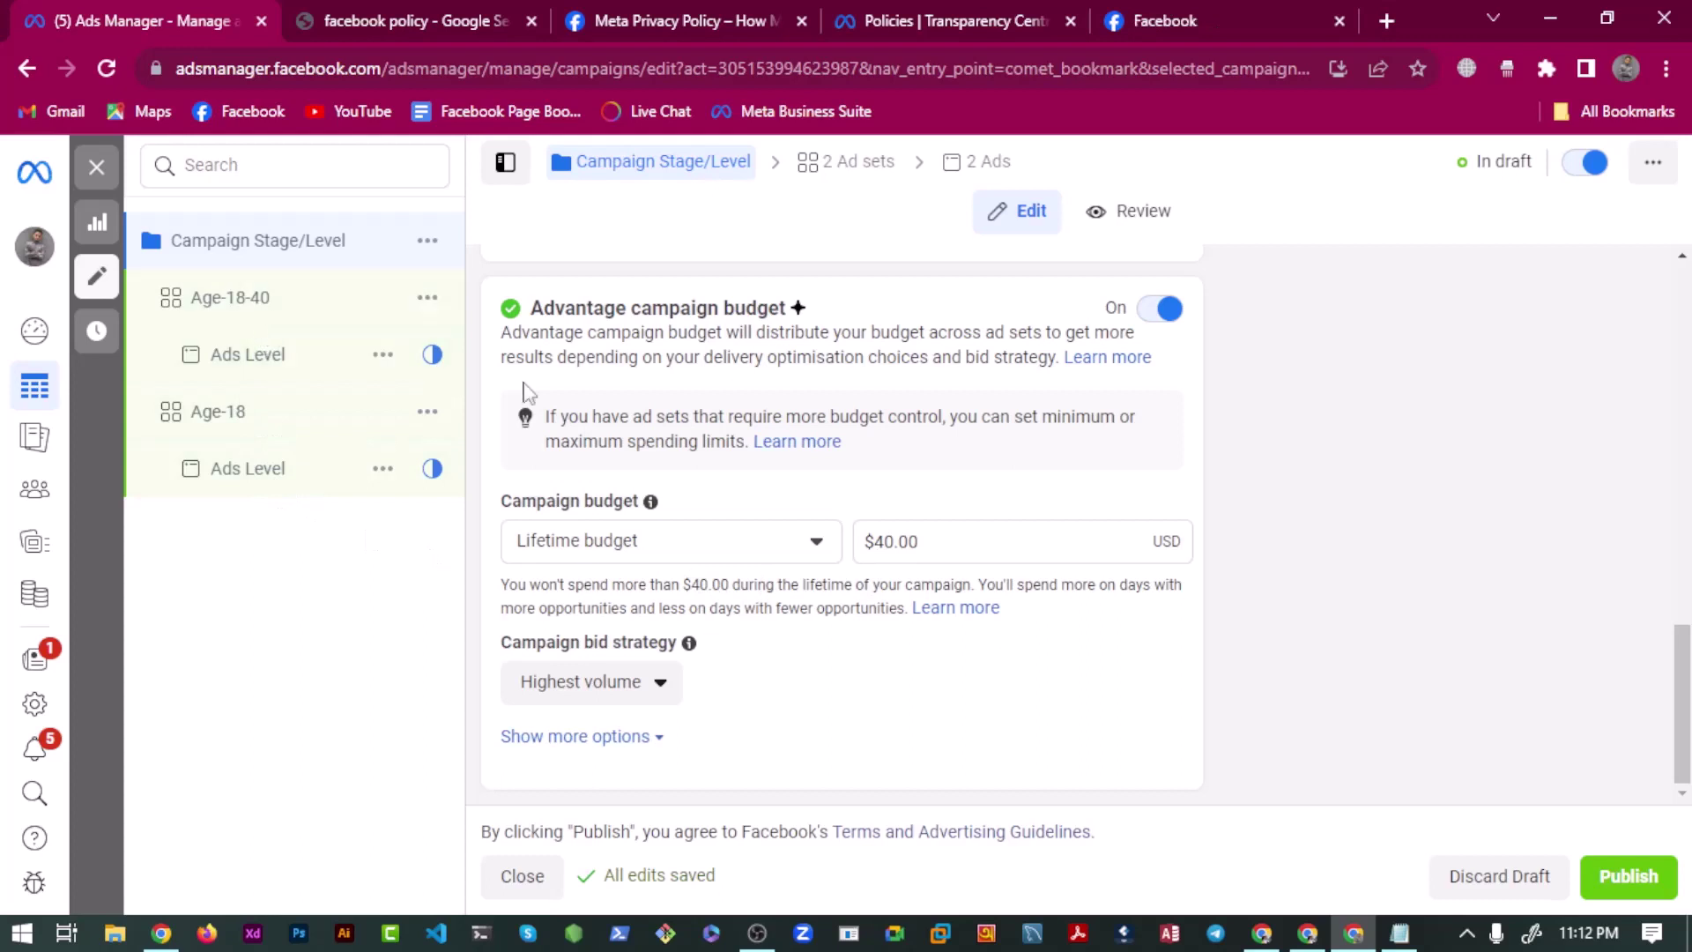
{"action": "triple_click", "coordinate": [912, 544]}
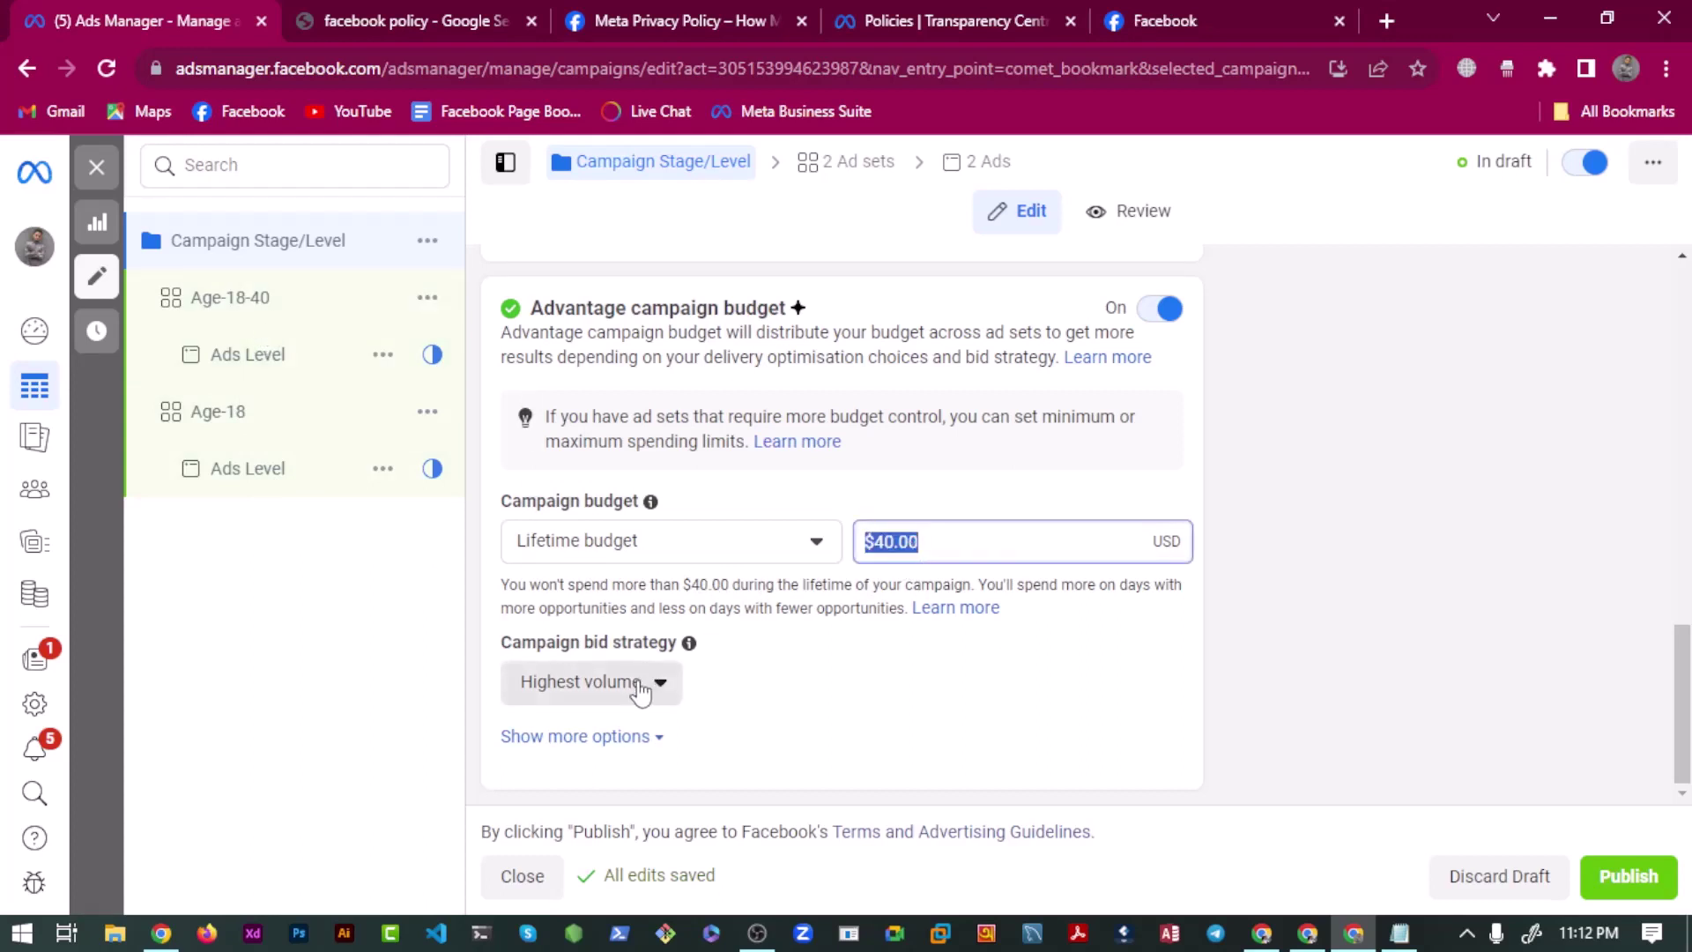
{"action": "left_click", "coordinate": [643, 686]}
{"action": "left_click", "coordinate": [162, 663]}
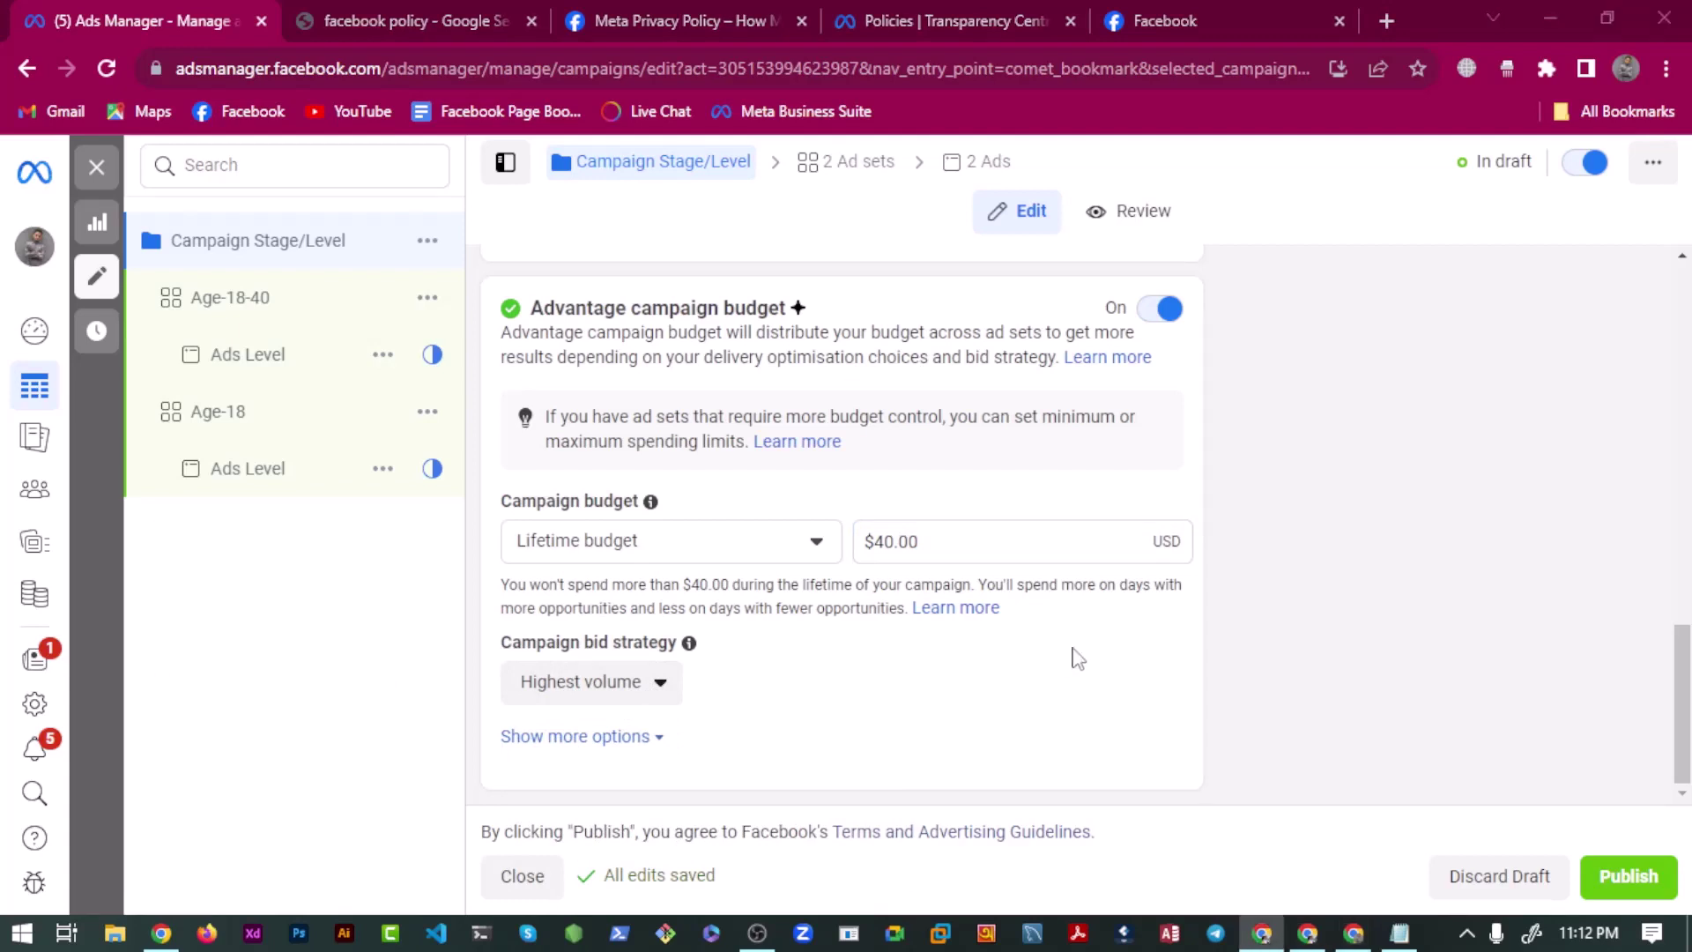
{"action": "left_click", "coordinate": [659, 683]}
{"action": "left_click", "coordinate": [659, 685]}
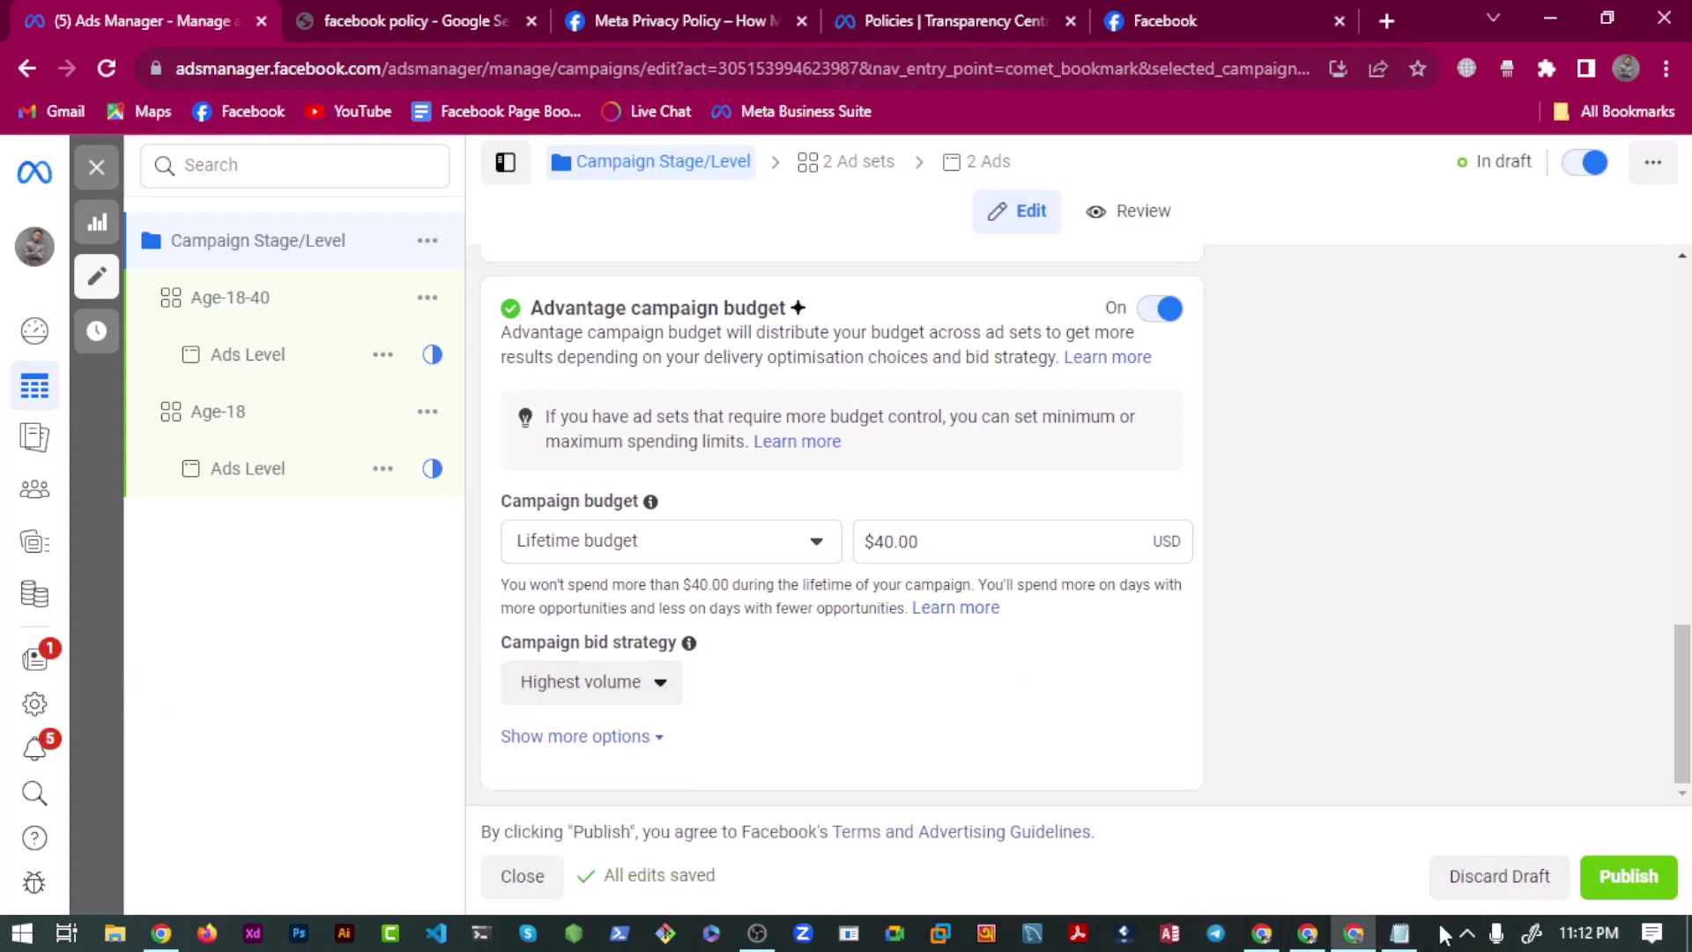
Switch to the Notepad notes and add the lines "Highest Val:" and "Bid Cap:" below the age ranges.
{"action": "mouse_move", "coordinate": [1404, 936]}
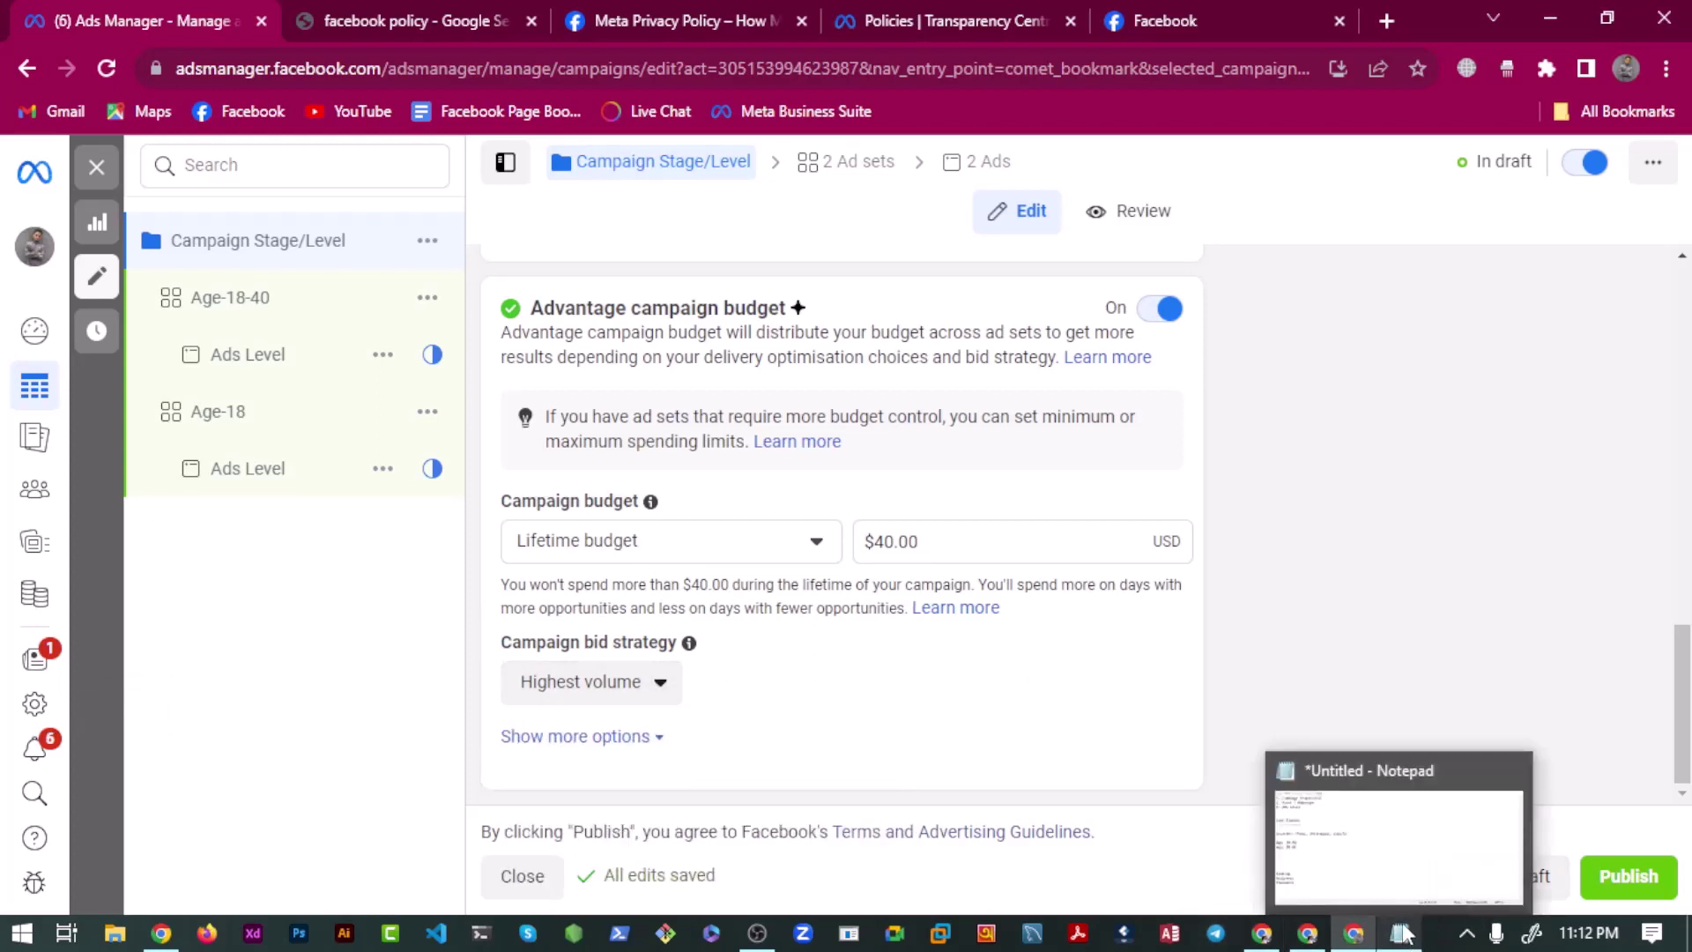
{"action": "left_click", "coordinate": [1371, 854]}
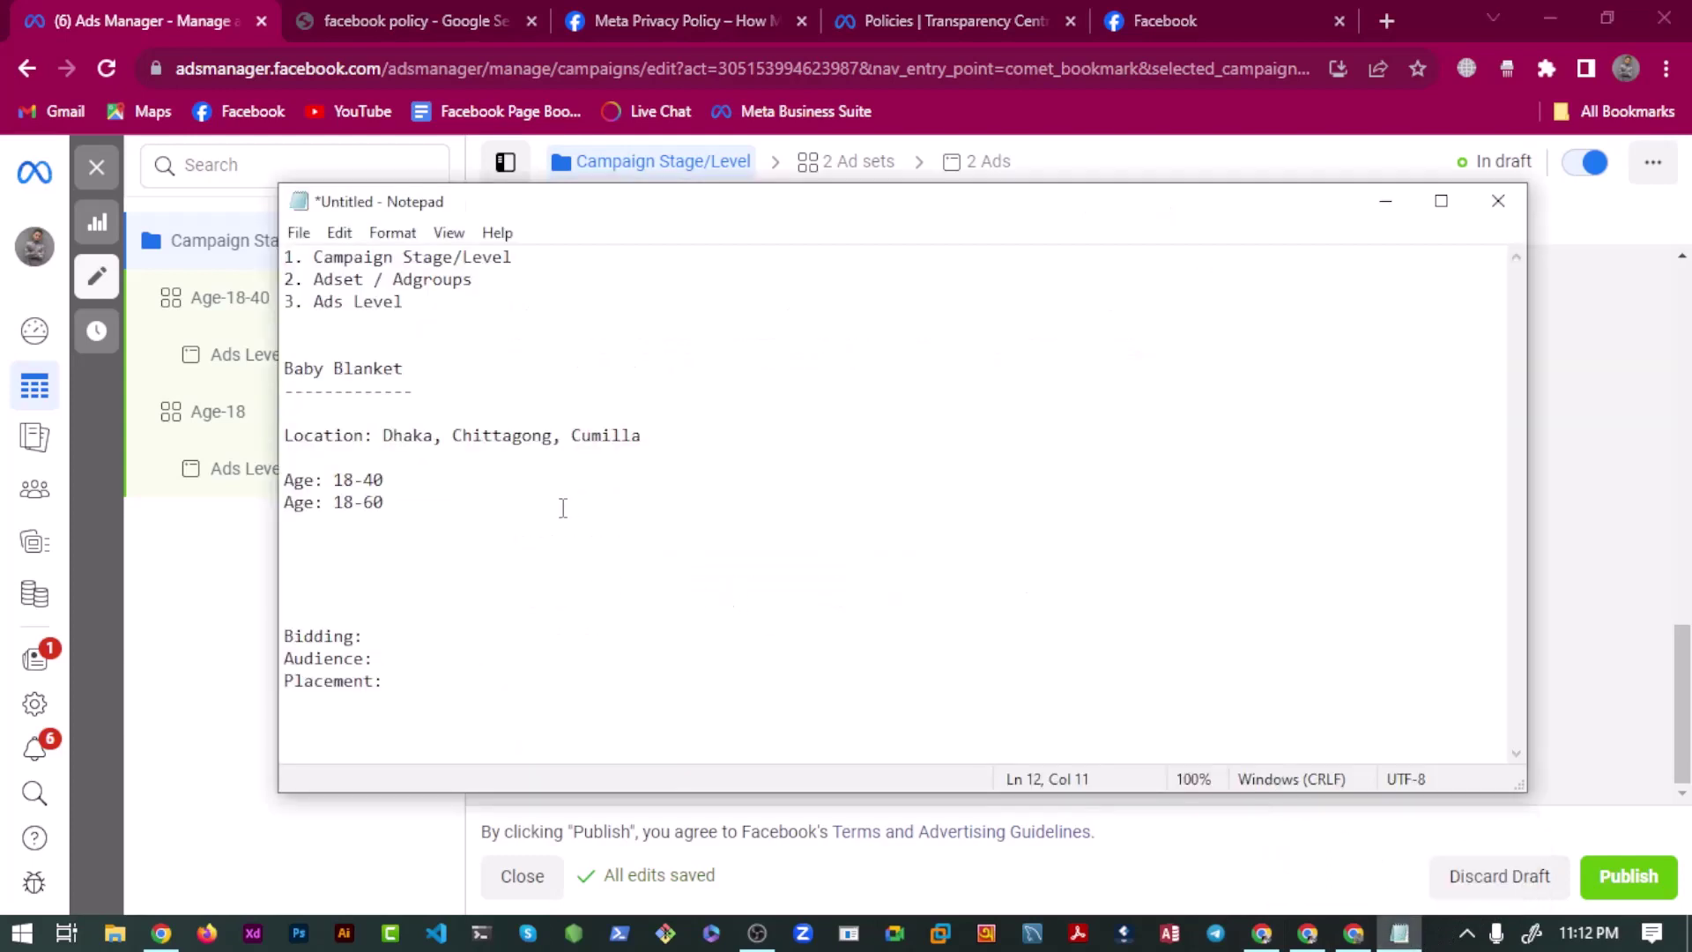
{"action": "key", "text": "Return"}
{"action": "key", "text": "Return"}
{"action": "type", "text": "Hi"}
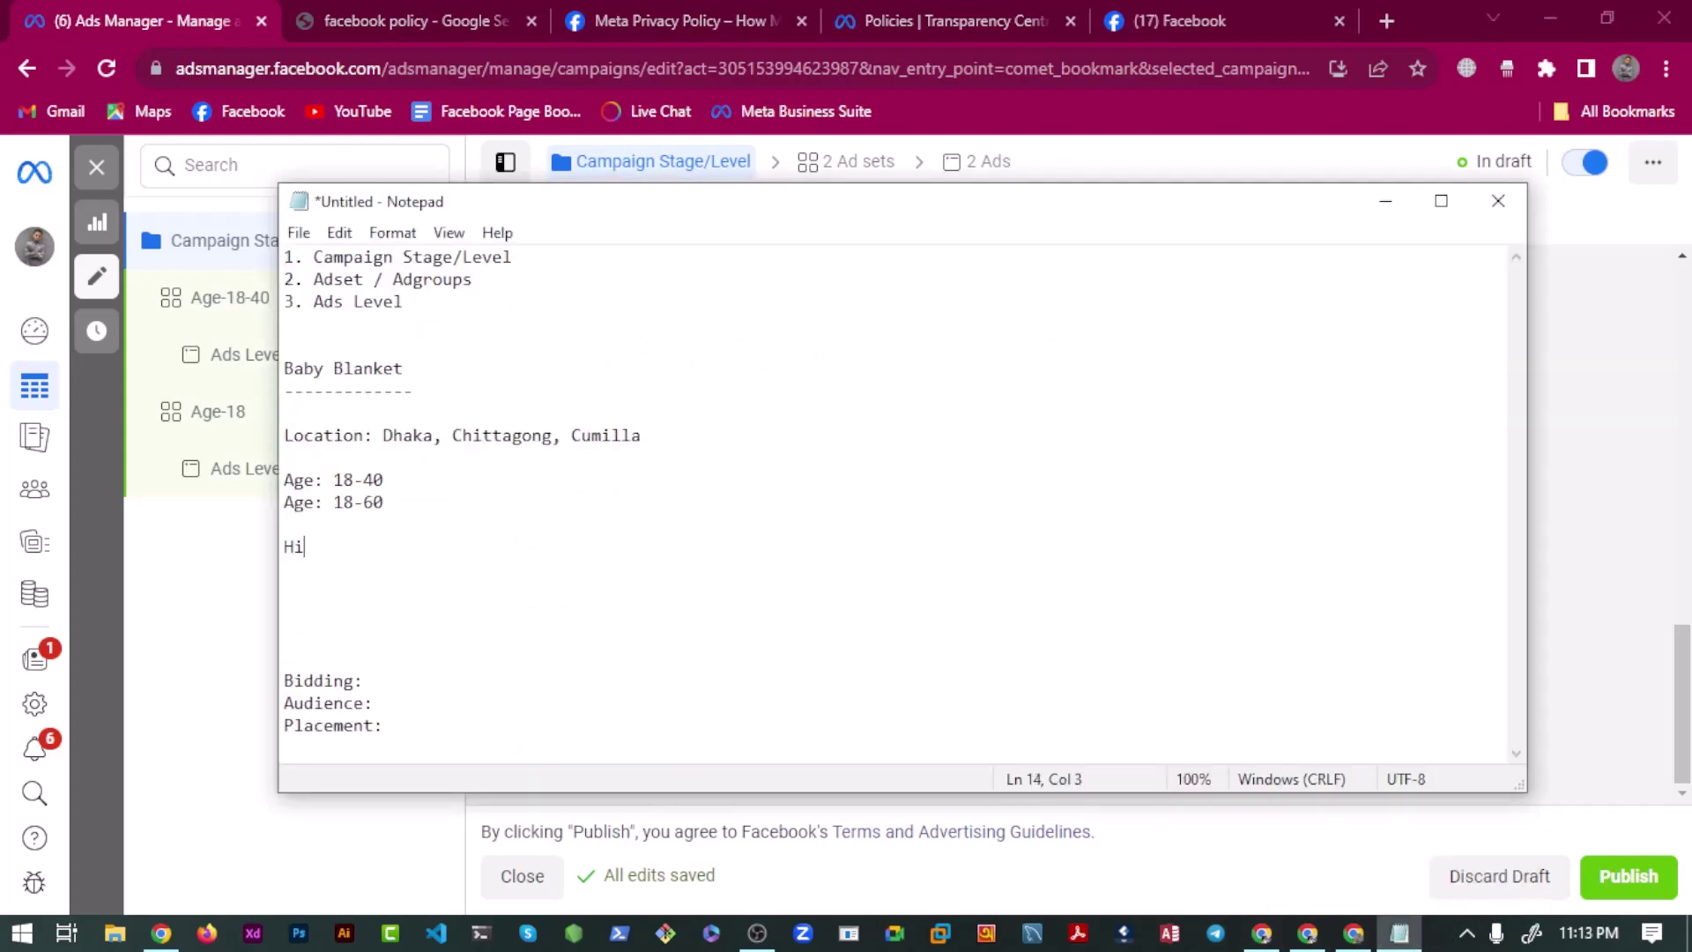
{"action": "type", "text": "est"}
{"action": "key", "text": "BackSpace"}
{"action": "key", "text": "BackSpace"}
{"action": "key", "text": "BackSpace"}
{"action": "key", "text": "BackSpace"}
{"action": "type", "text": "ighest"}
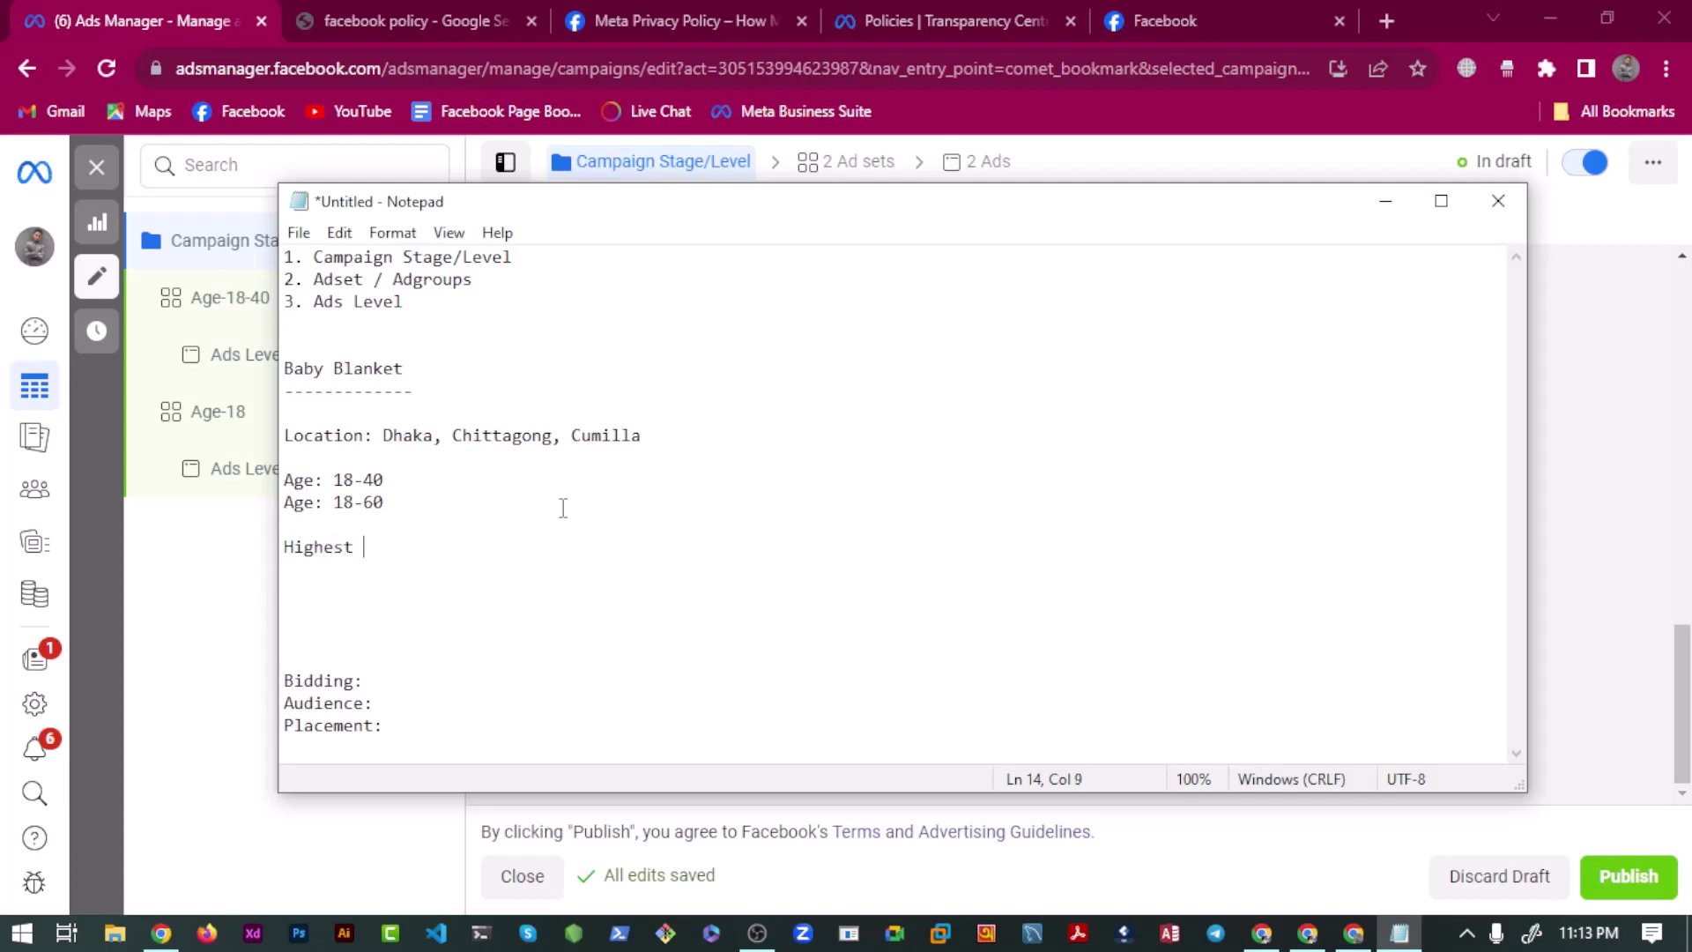
{"action": "type", "text": " Value"}
{"action": "key", "text": "BackSpace"}
{"action": "key", "text": "BackSpace"}
{"action": "key", "text": "BackSpace"}
{"action": "type", "text": "l"}
{"action": "key", "text": "BackSpace"}
{"action": "type", "text": "l:"}
{"action": "key", "text": "Return"}
{"action": "type", "text": "Bid Cap:"}
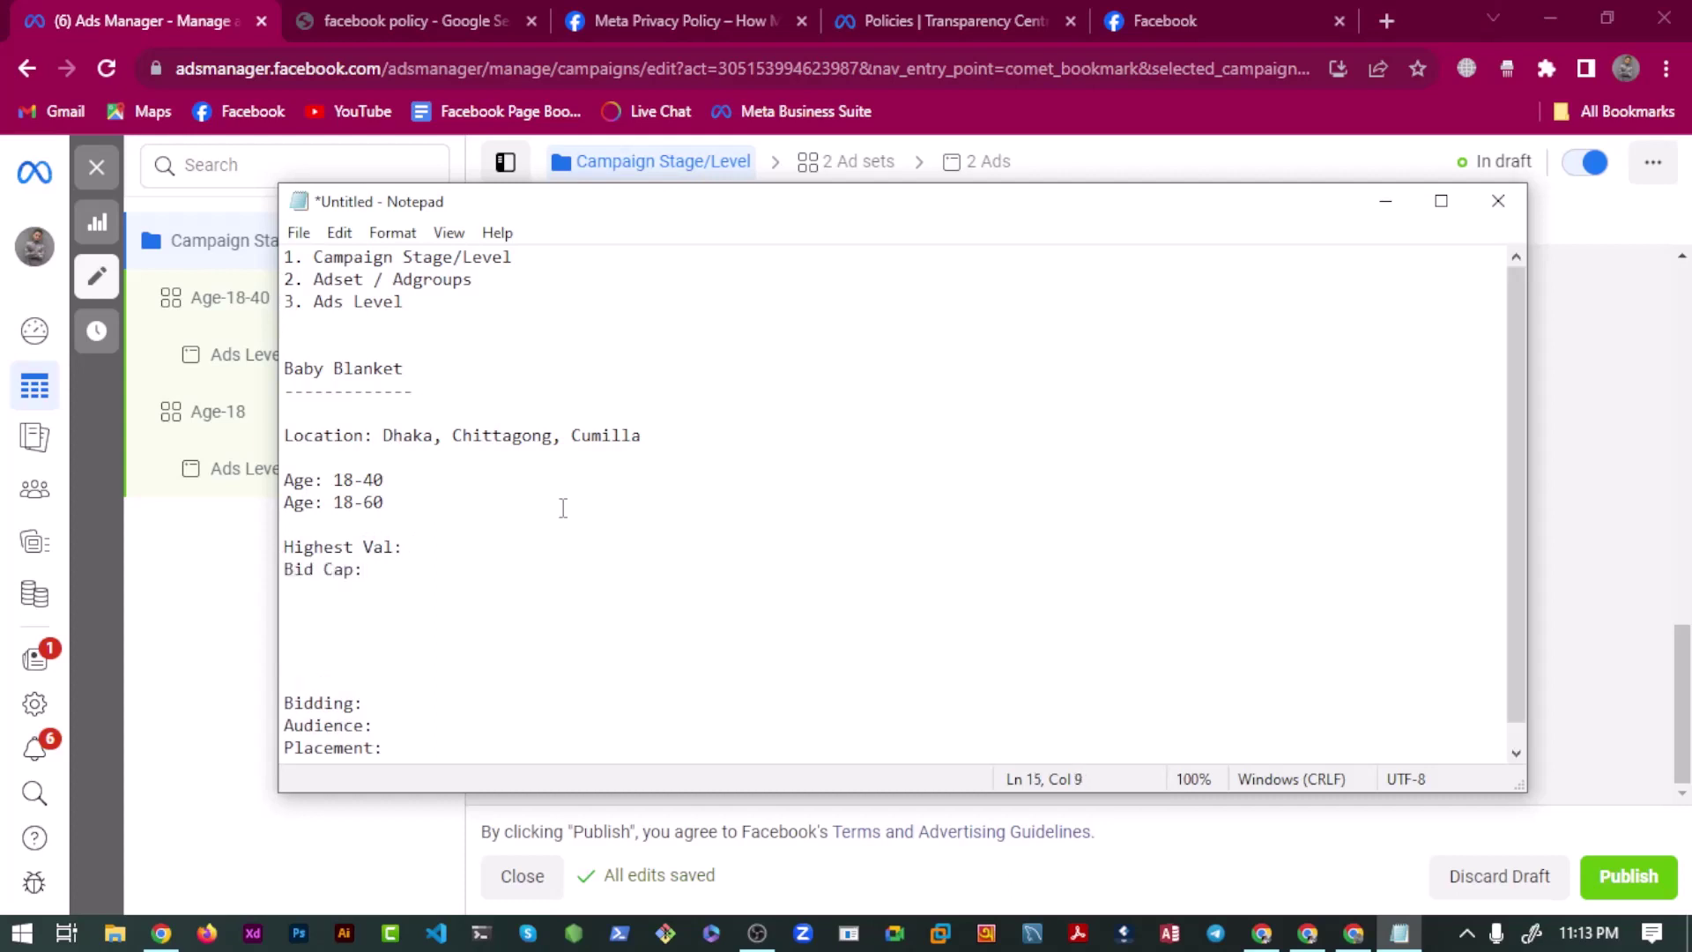
Label the Highest Val note "(Auomated)" and the Bid Cap note "(Manual)", separated by a blank line.
{"action": "key", "text": "Up"}
{"action": "key", "text": "End"}
{"action": "type", "text": "(A)"}
{"action": "key", "text": "Left"}
{"action": "type", "text": "Auomated"}
{"action": "key", "text": "Right"}
{"action": "key", "text": "Down"}
{"action": "type", "text": "(0"}
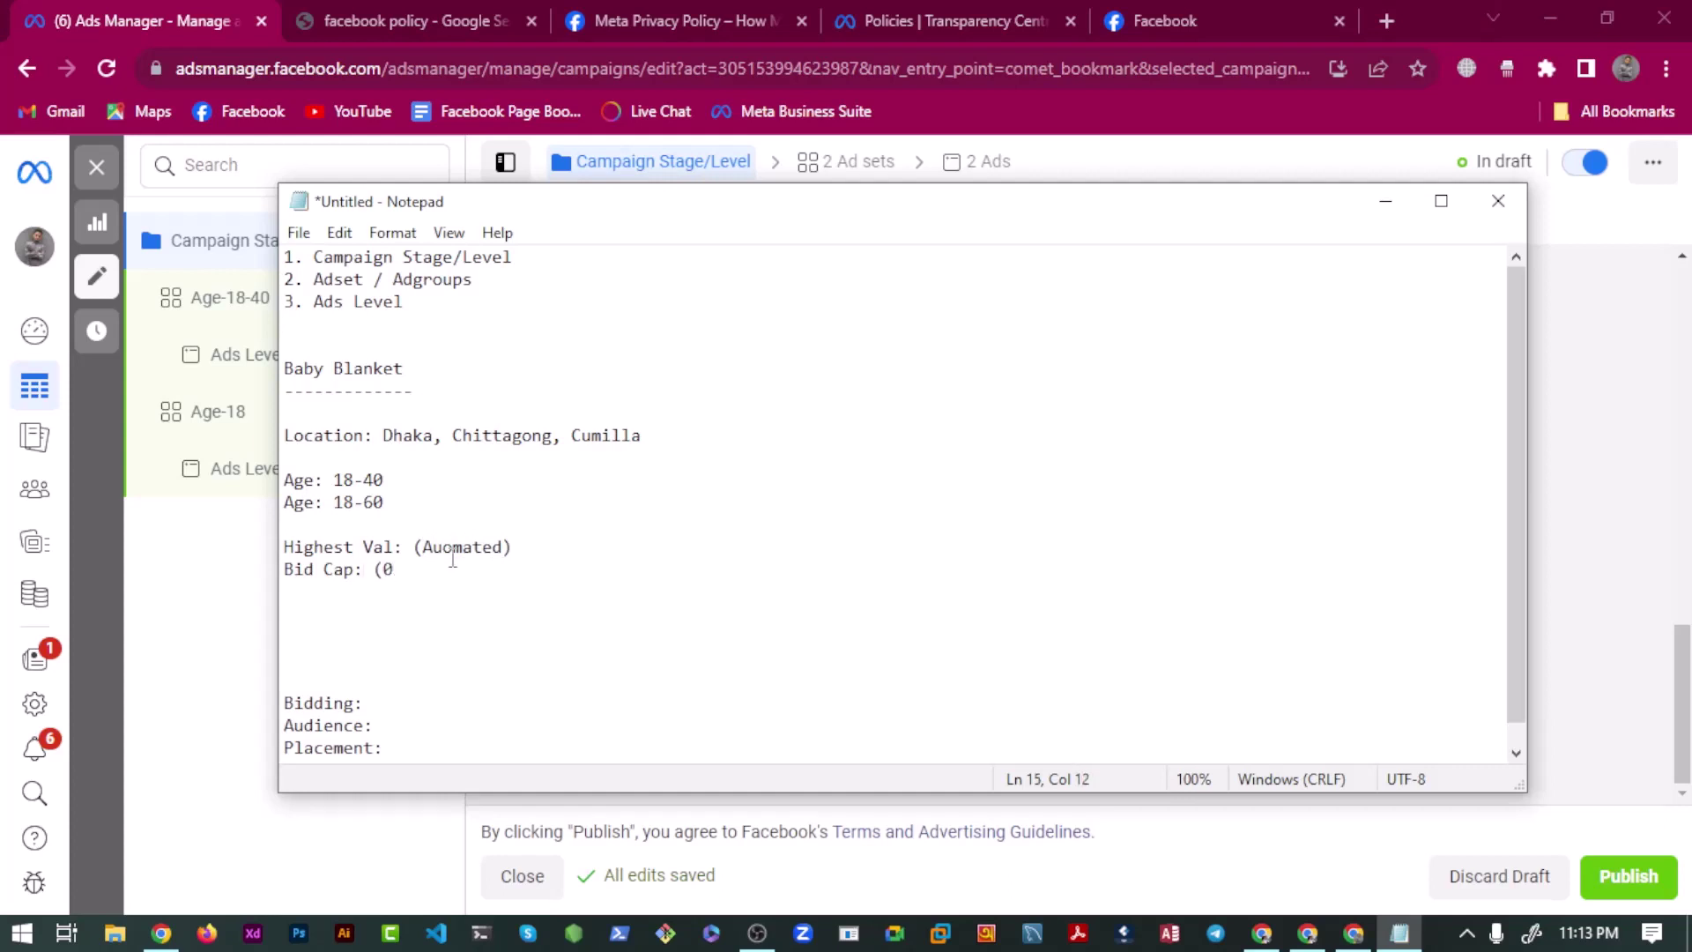
{"action": "key", "text": "BackSpace"}
{"action": "type", "text": ")"}
{"action": "key", "text": "Left"}
{"action": "type", "text": "Manual"}
{"action": "left_click", "coordinate": [538, 548]}
{"action": "key", "text": "Return"}
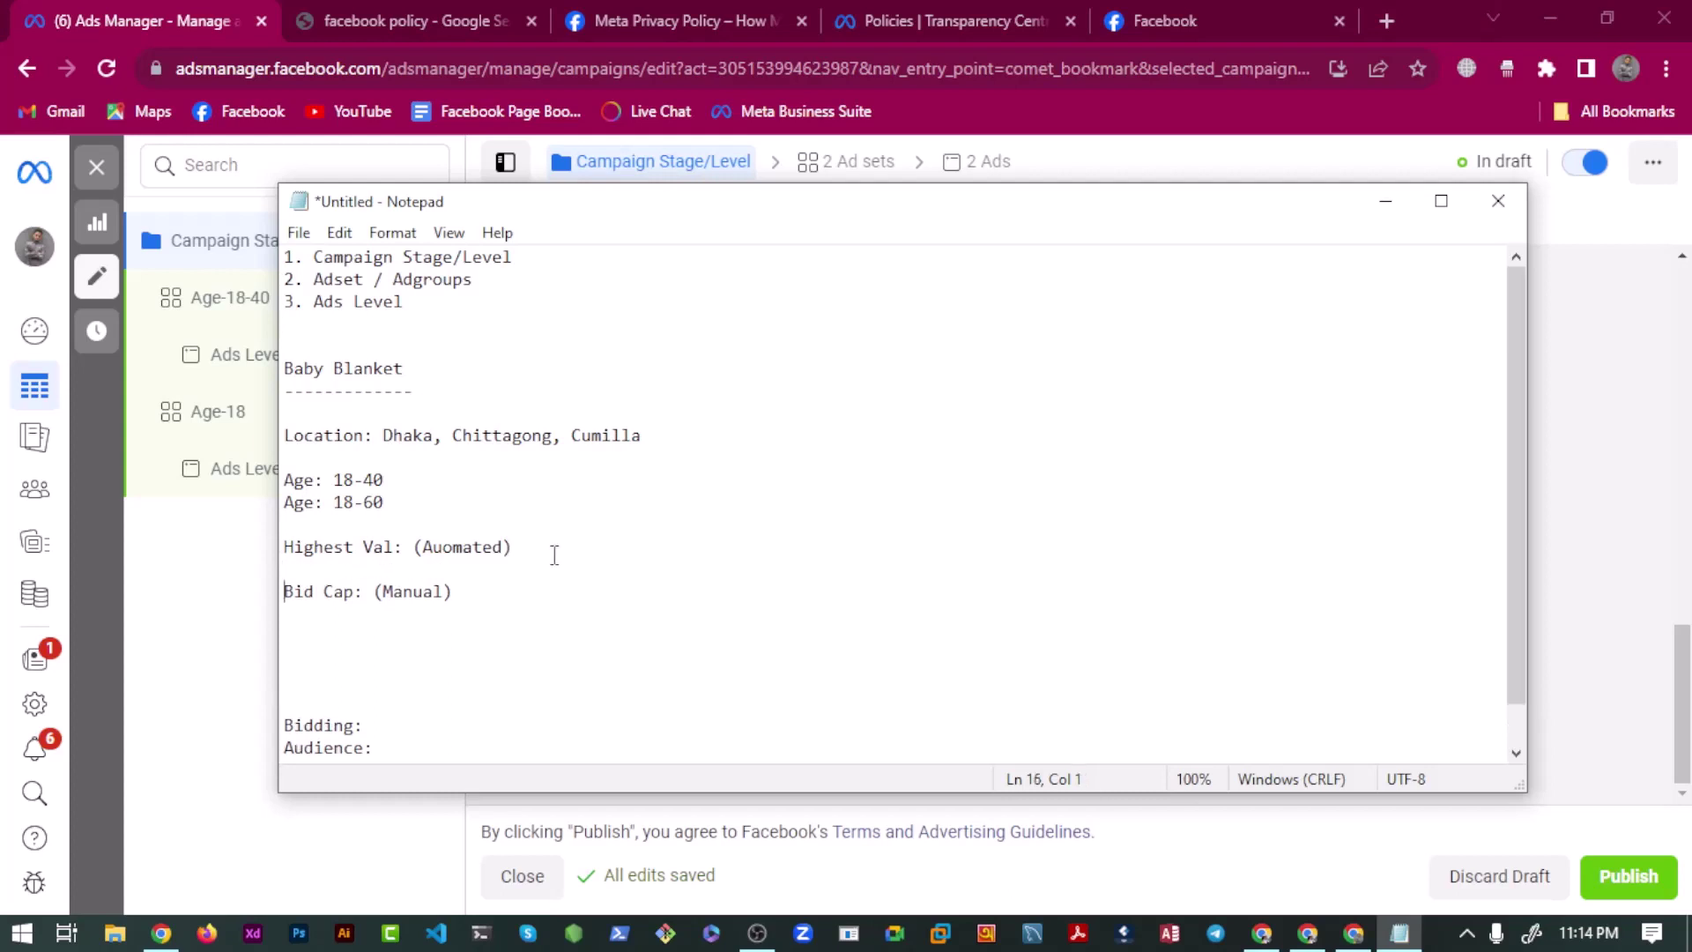
{"action": "key", "text": "Up"}
{"action": "key", "text": "Up"}
{"action": "key", "text": "shift+Right"}
{"action": "key", "text": "shift+Right"}
{"action": "key", "text": "shift+Right"}
{"action": "key", "text": "shift+Right"}
{"action": "key", "text": "shift+Right"}
{"action": "key", "text": "shift+Right"}
{"action": "key", "text": "shift+Right"}
{"action": "key", "text": "shift+Right"}
{"action": "key", "text": "shift+Right"}
{"action": "key", "text": "shift+Right"}
{"action": "key", "text": "shift+Right"}
{"action": "key", "text": "shift+Right"}
{"action": "key", "text": "shift+Right"}
{"action": "key", "text": "shift+Right"}
{"action": "key", "text": "shift+Right"}
{"action": "key", "text": "shift+Right"}
{"action": "key", "text": "shift+Right"}
{"action": "key", "text": "shift+Right"}
{"action": "key", "text": "shift+Right"}
{"action": "key", "text": "shift+Right"}
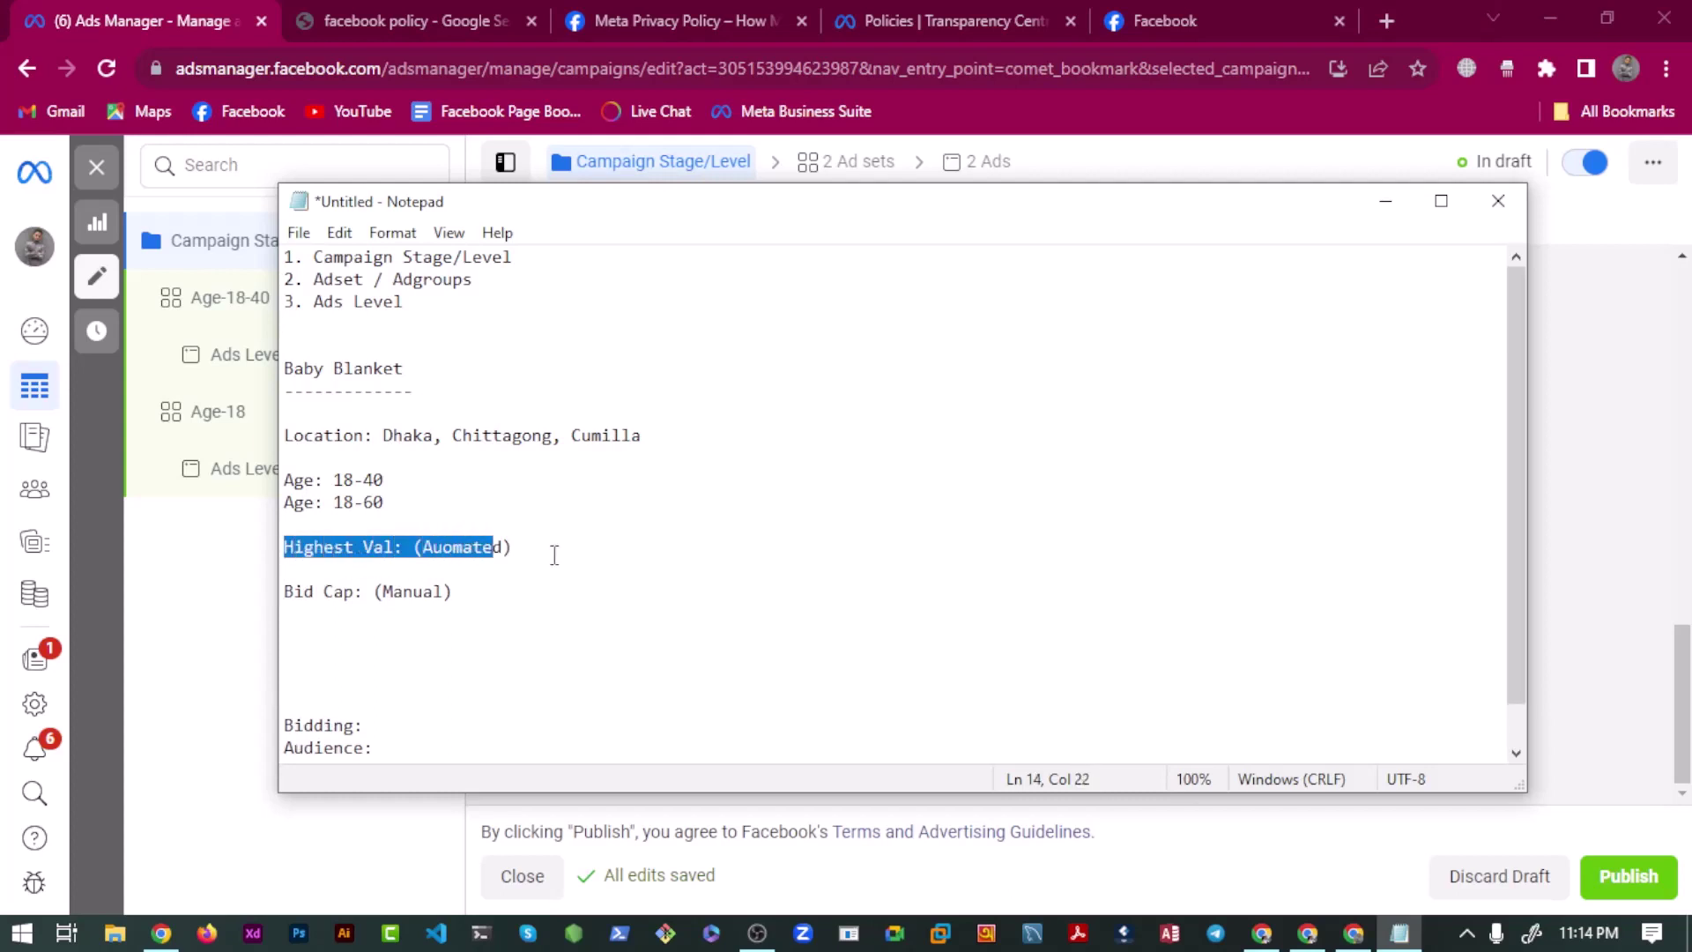
{"action": "key", "text": "Down"}
{"action": "key", "text": "Down"}
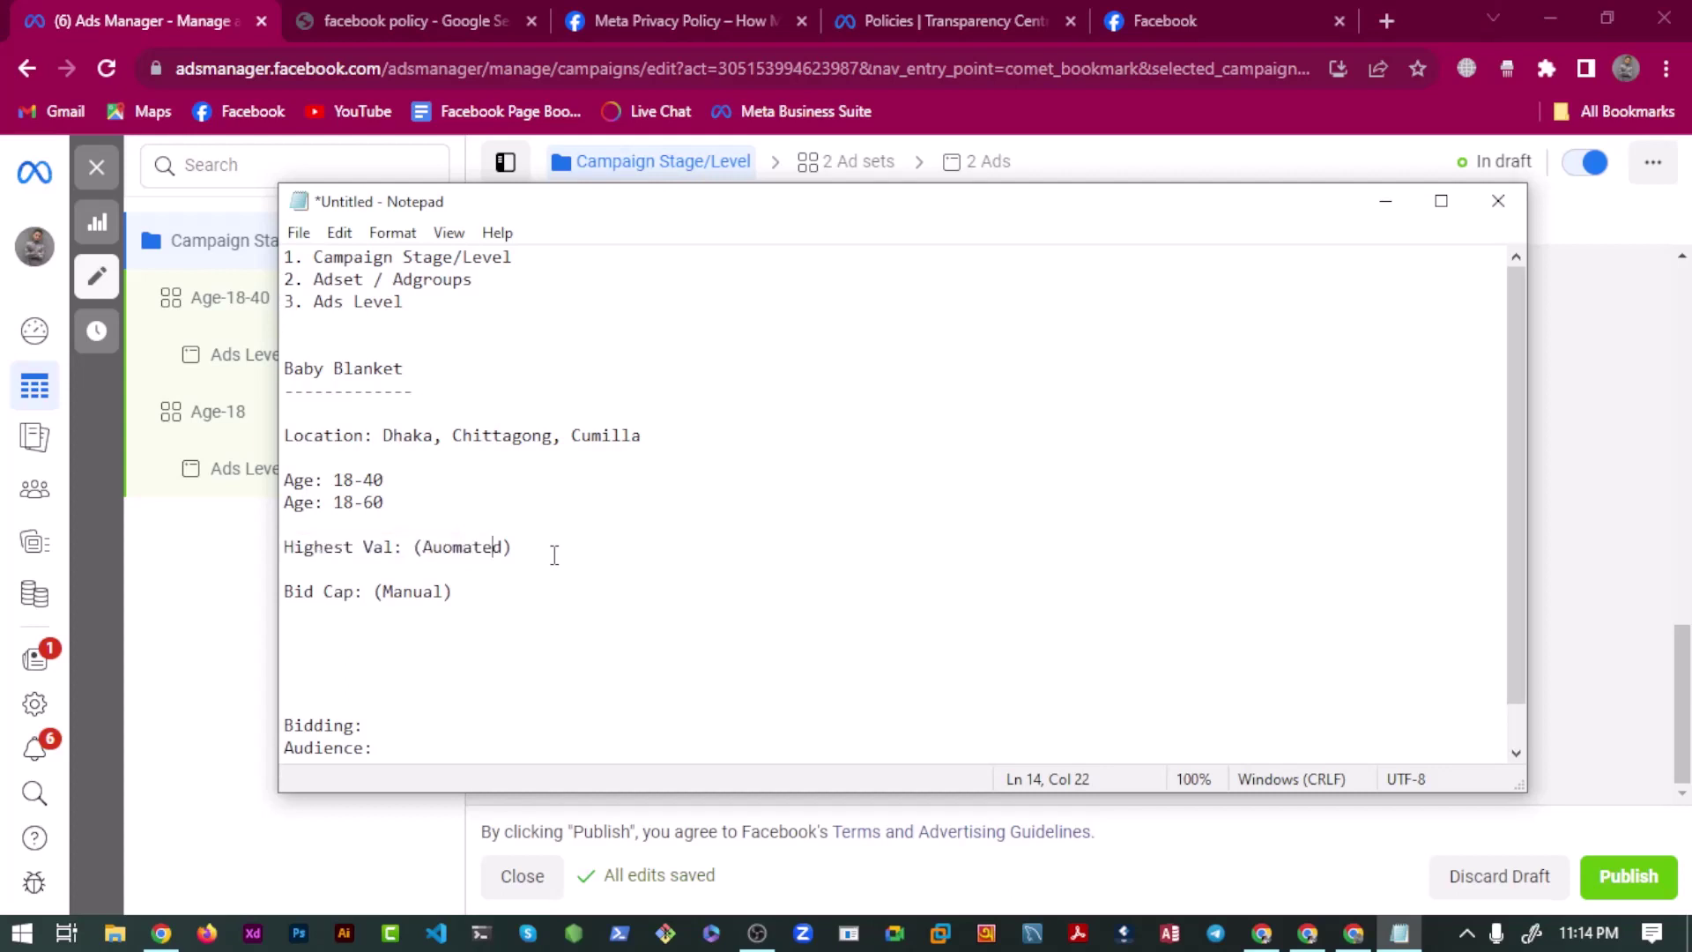
{"action": "key", "text": "Right"}
{"action": "key", "text": "Right"}
{"action": "key", "text": "Right"}
{"action": "key", "text": "Right"}
{"action": "key", "text": "Right"}
{"action": "key", "text": "Right"}
{"action": "key", "text": "Right"}
{"action": "key", "text": "Right"}
{"action": "key", "text": "Right"}
{"action": "key", "text": "Right"}
{"action": "key", "text": "Right"}
{"action": "key", "text": "Right"}
Switch back to Ads Manager, set the campaign bid strategy to Bid cap and expand its additional options.
{"action": "left_click", "coordinate": [249, 623]}
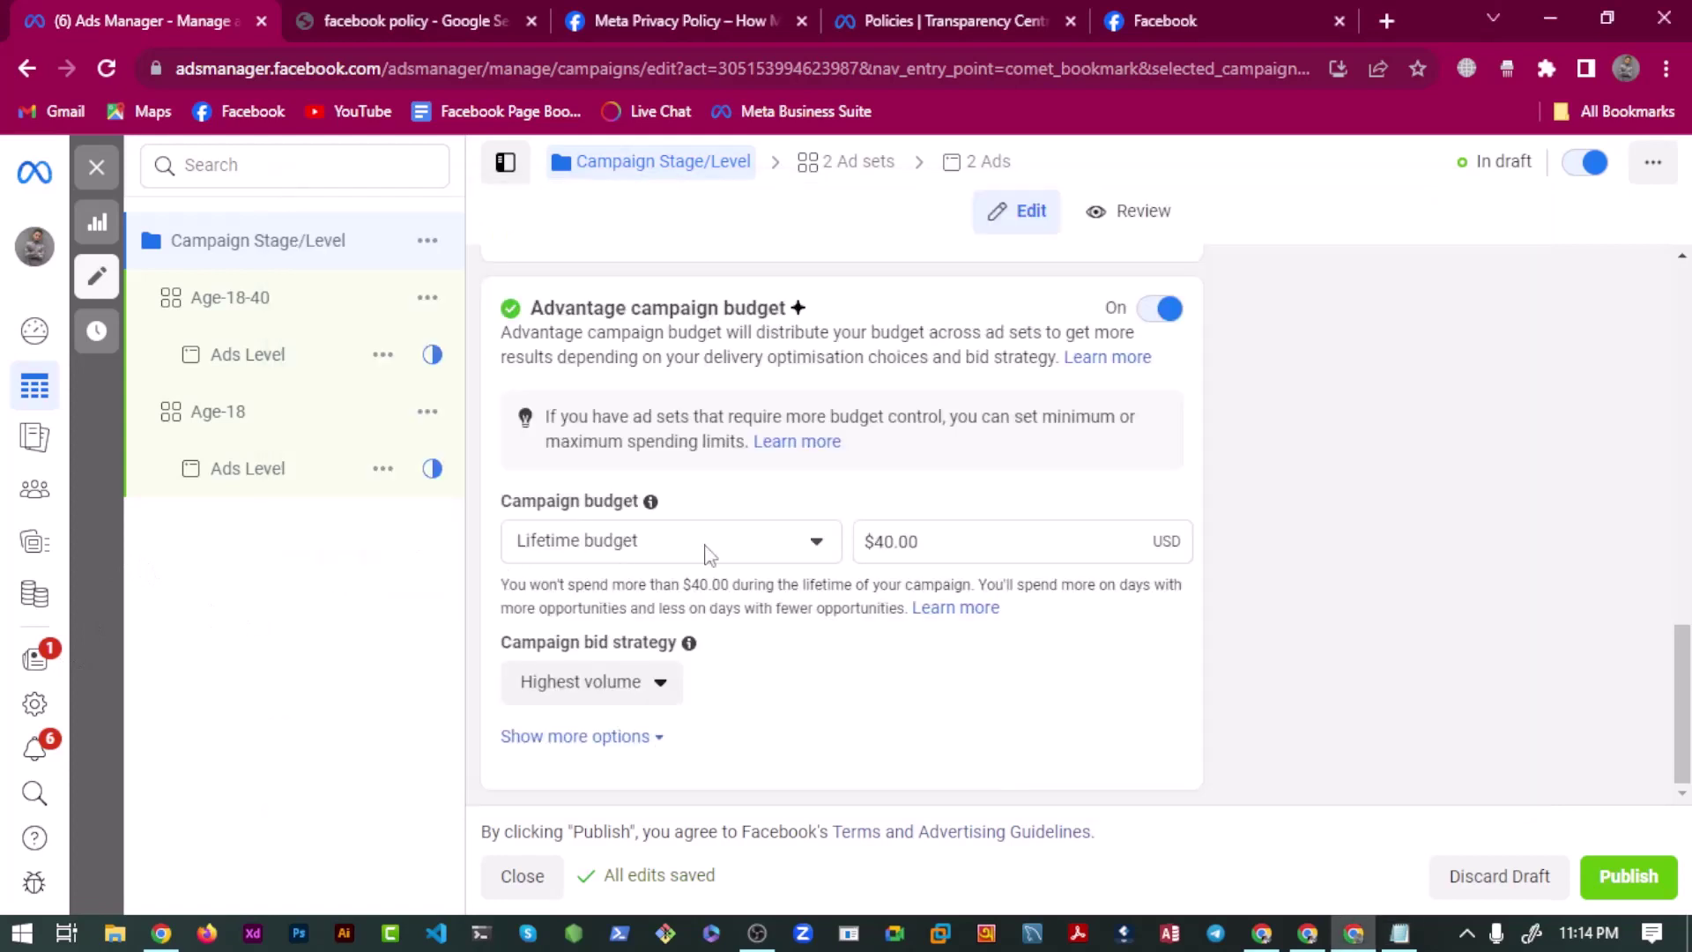
{"action": "left_click", "coordinate": [599, 696]}
{"action": "left_click", "coordinate": [568, 841]}
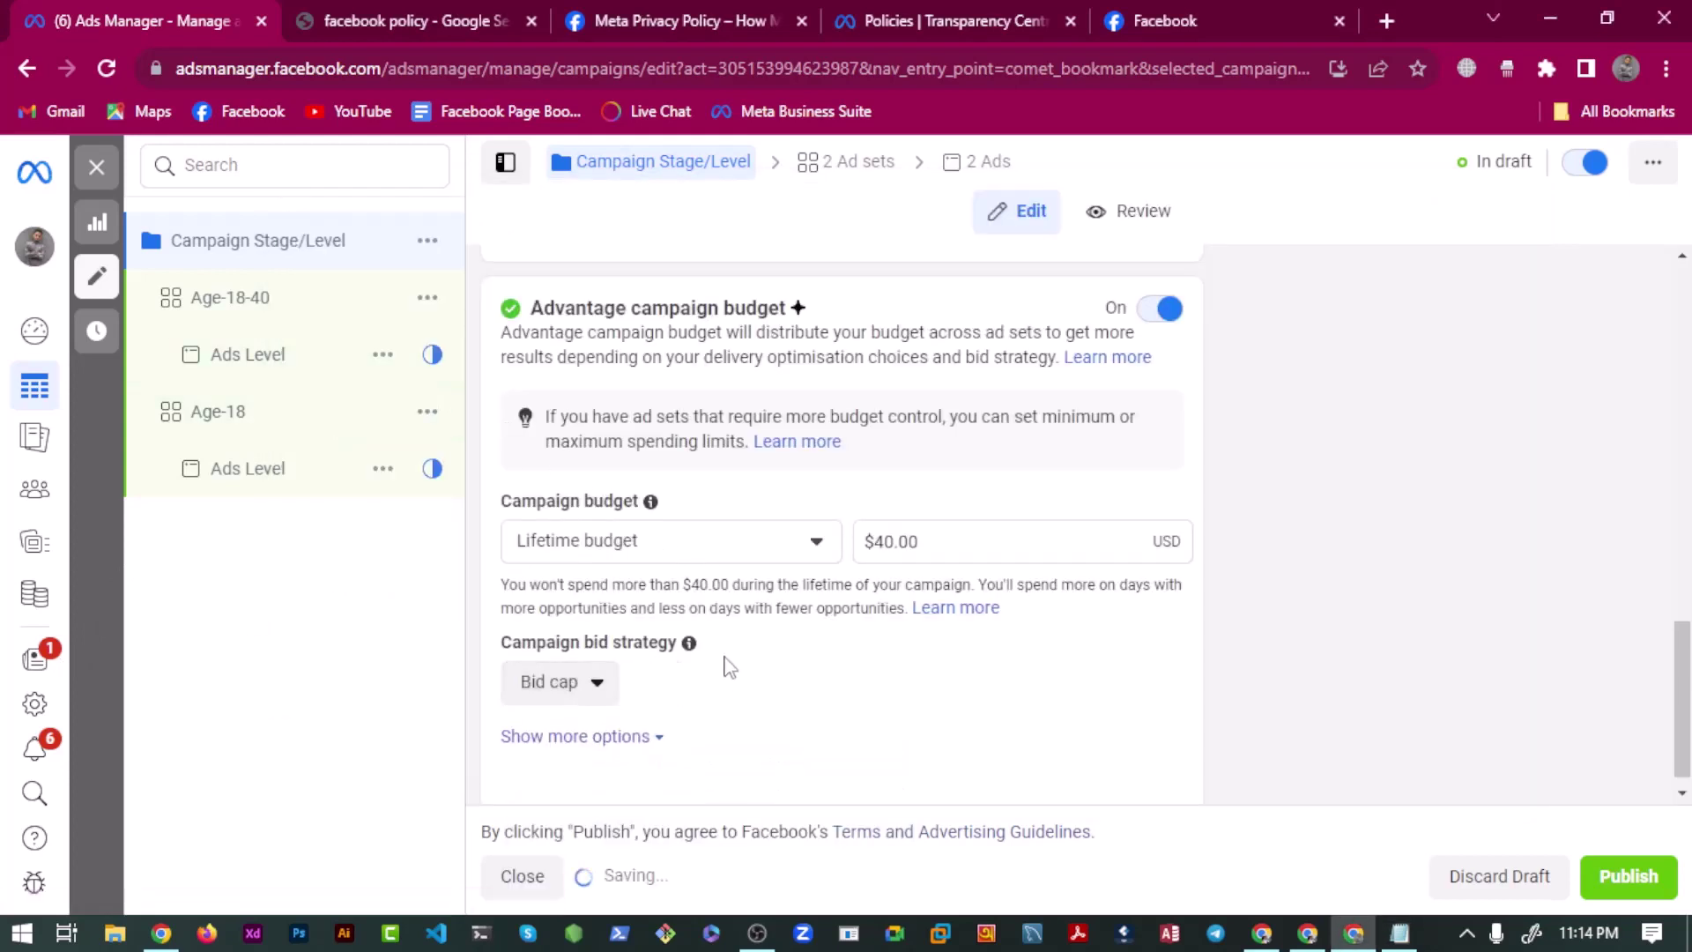
{"action": "left_click", "coordinate": [581, 719]}
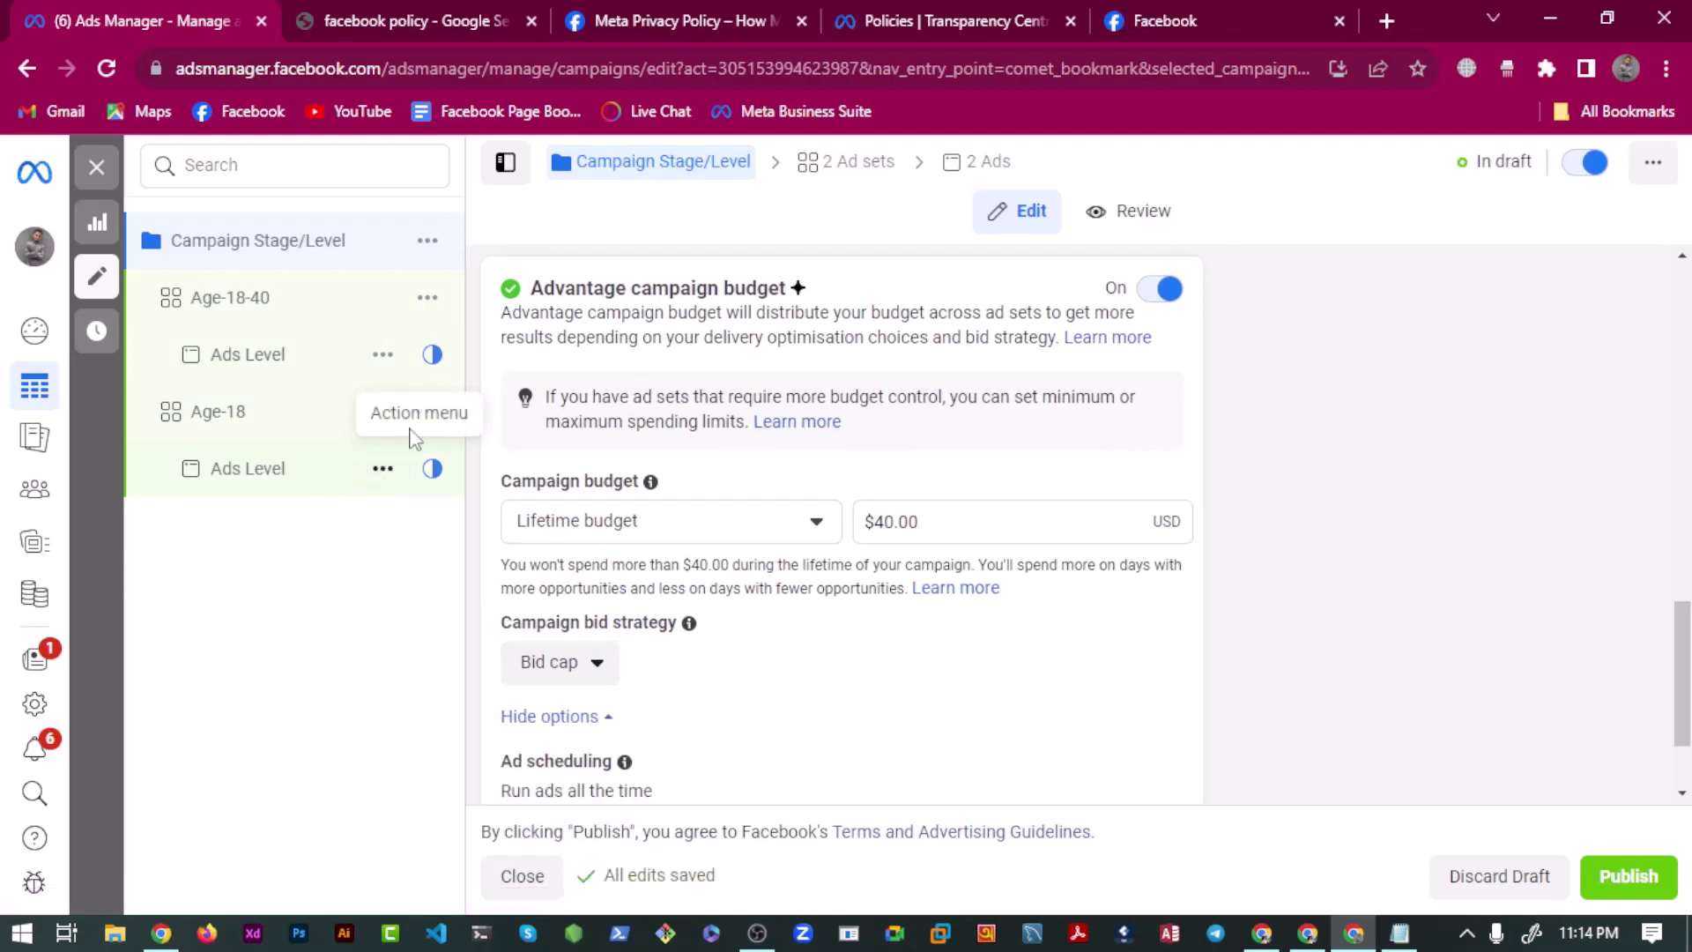
Look through the Age-18-40 ad set's budget, schedule, audience and placement settings.
{"action": "left_click", "coordinate": [249, 361]}
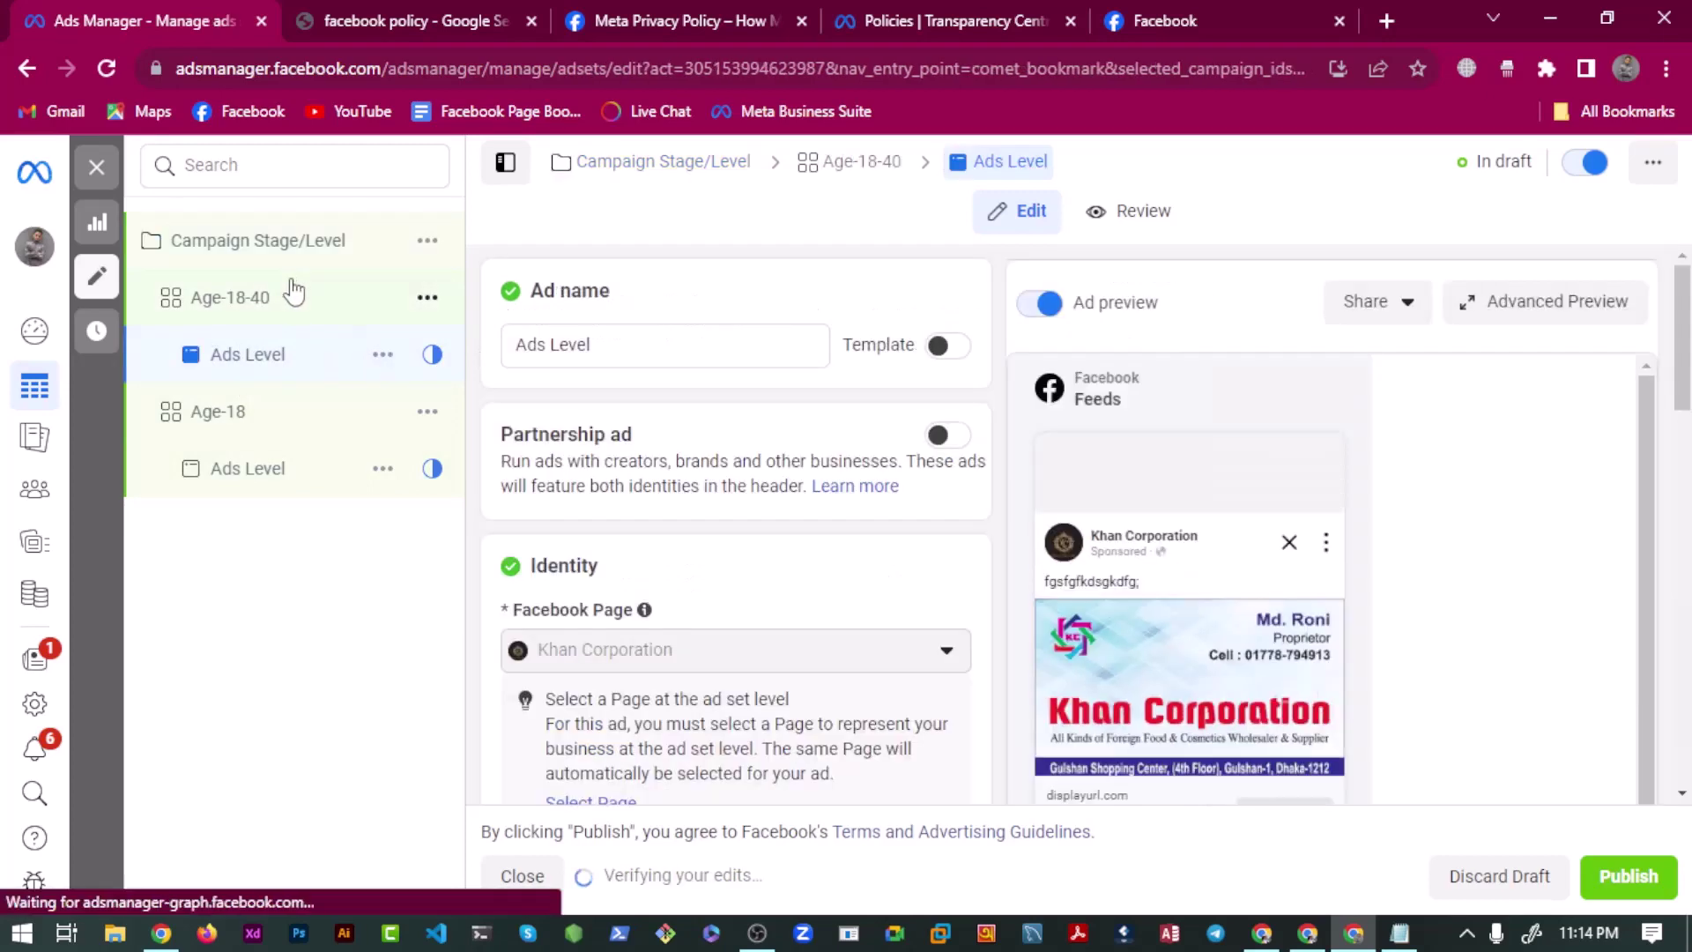
{"action": "left_click", "coordinate": [293, 295]}
{"action": "scroll", "coordinate": [566, 435], "scroll_direction": "down", "scroll_amount": 5}
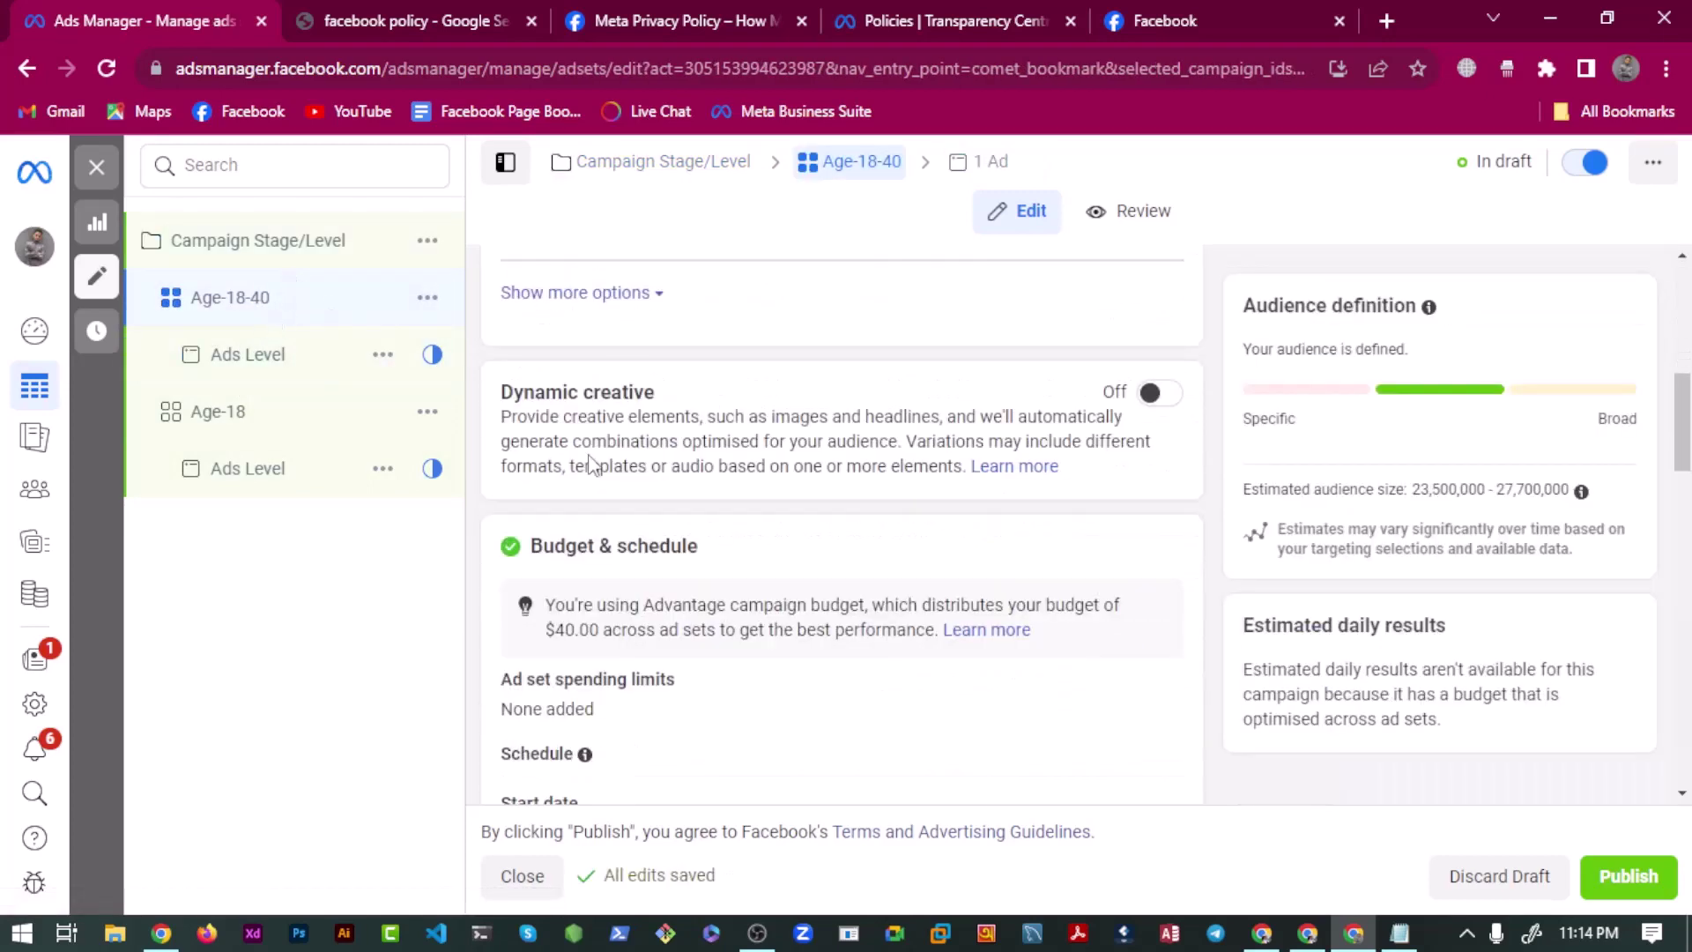
{"action": "scroll", "coordinate": [588, 468], "scroll_direction": "down", "scroll_amount": 10}
{"action": "scroll", "coordinate": [551, 412], "scroll_direction": "up", "scroll_amount": 8}
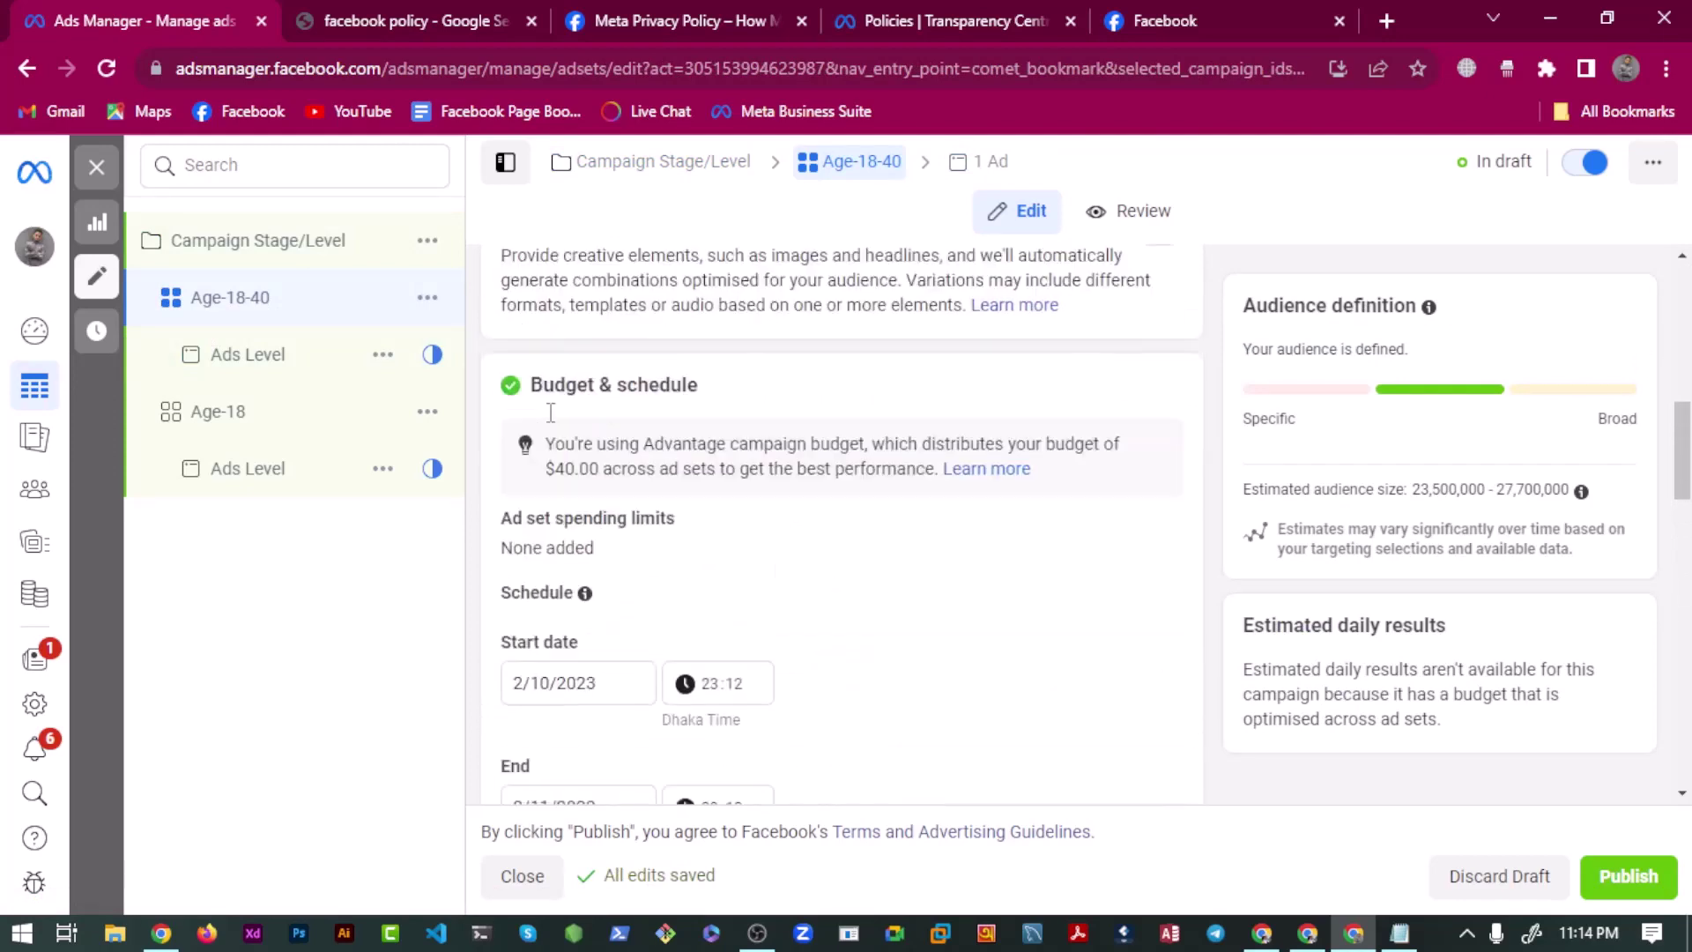
{"action": "scroll", "coordinate": [550, 411], "scroll_direction": "up", "scroll_amount": 3}
{"action": "scroll", "coordinate": [604, 564], "scroll_direction": "down", "scroll_amount": 12}
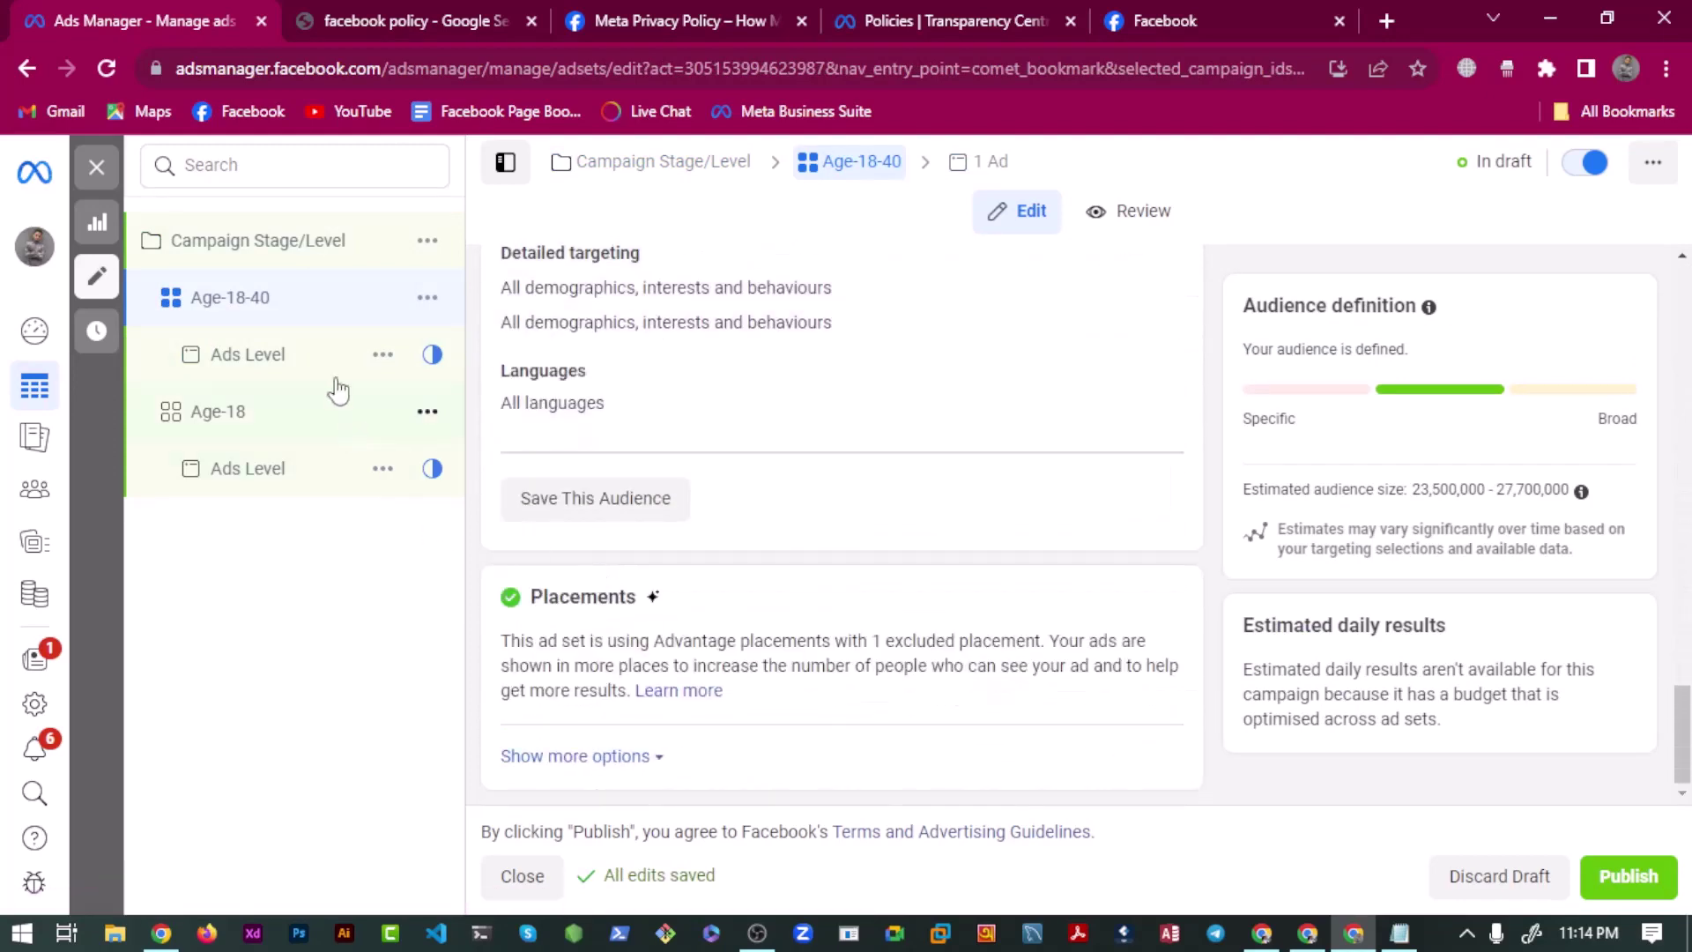
Review the identity, ad setup and creative settings of the ad under the Age-18-40 ad set.
{"action": "left_click", "coordinate": [320, 356]}
{"action": "scroll", "coordinate": [571, 588], "scroll_direction": "down", "scroll_amount": 4}
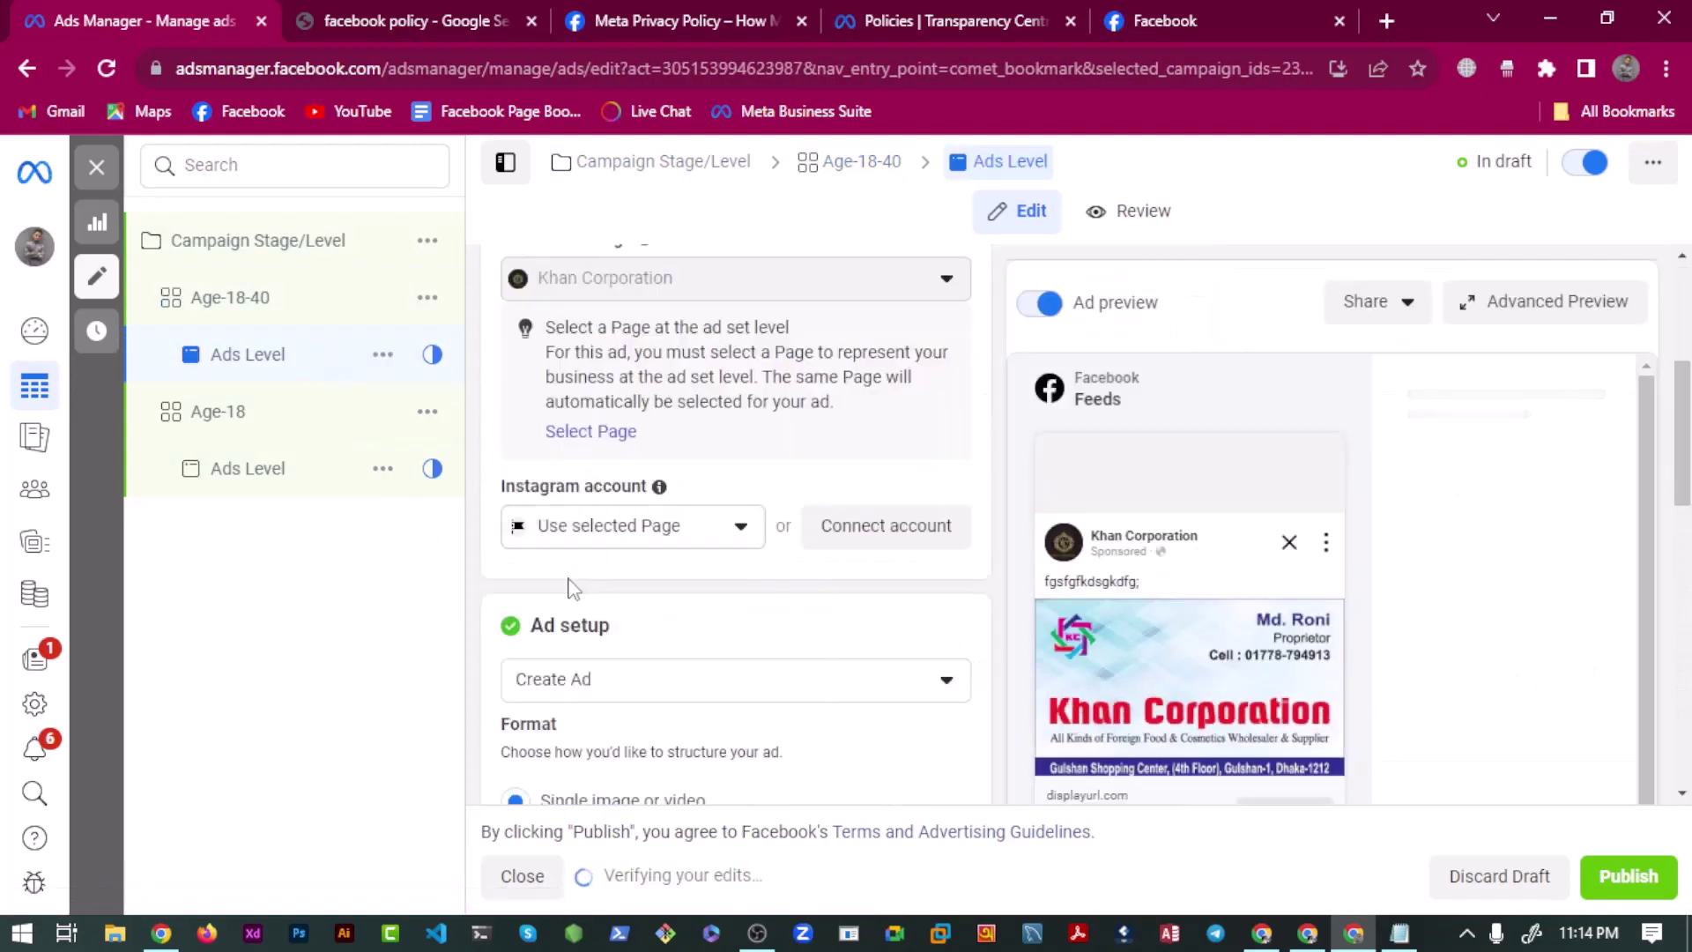
{"action": "scroll", "coordinate": [573, 582], "scroll_direction": "down", "scroll_amount": 10}
{"action": "scroll", "coordinate": [565, 538], "scroll_direction": "up", "scroll_amount": 3}
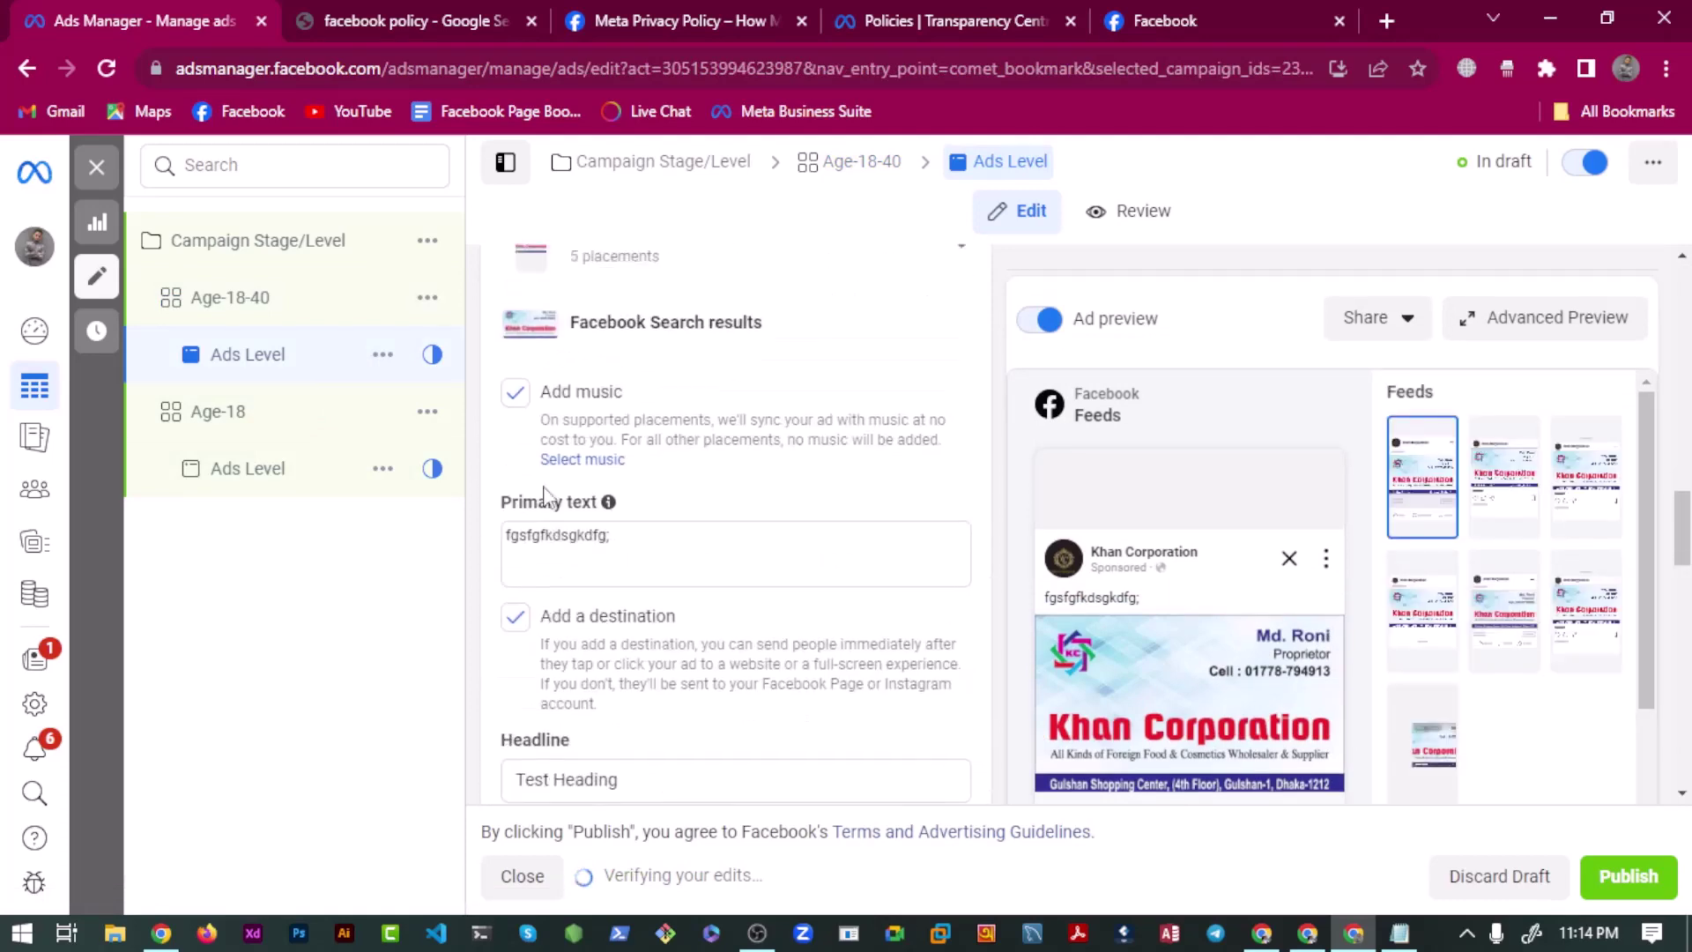
{"action": "scroll", "coordinate": [564, 493], "scroll_direction": "up", "scroll_amount": 10}
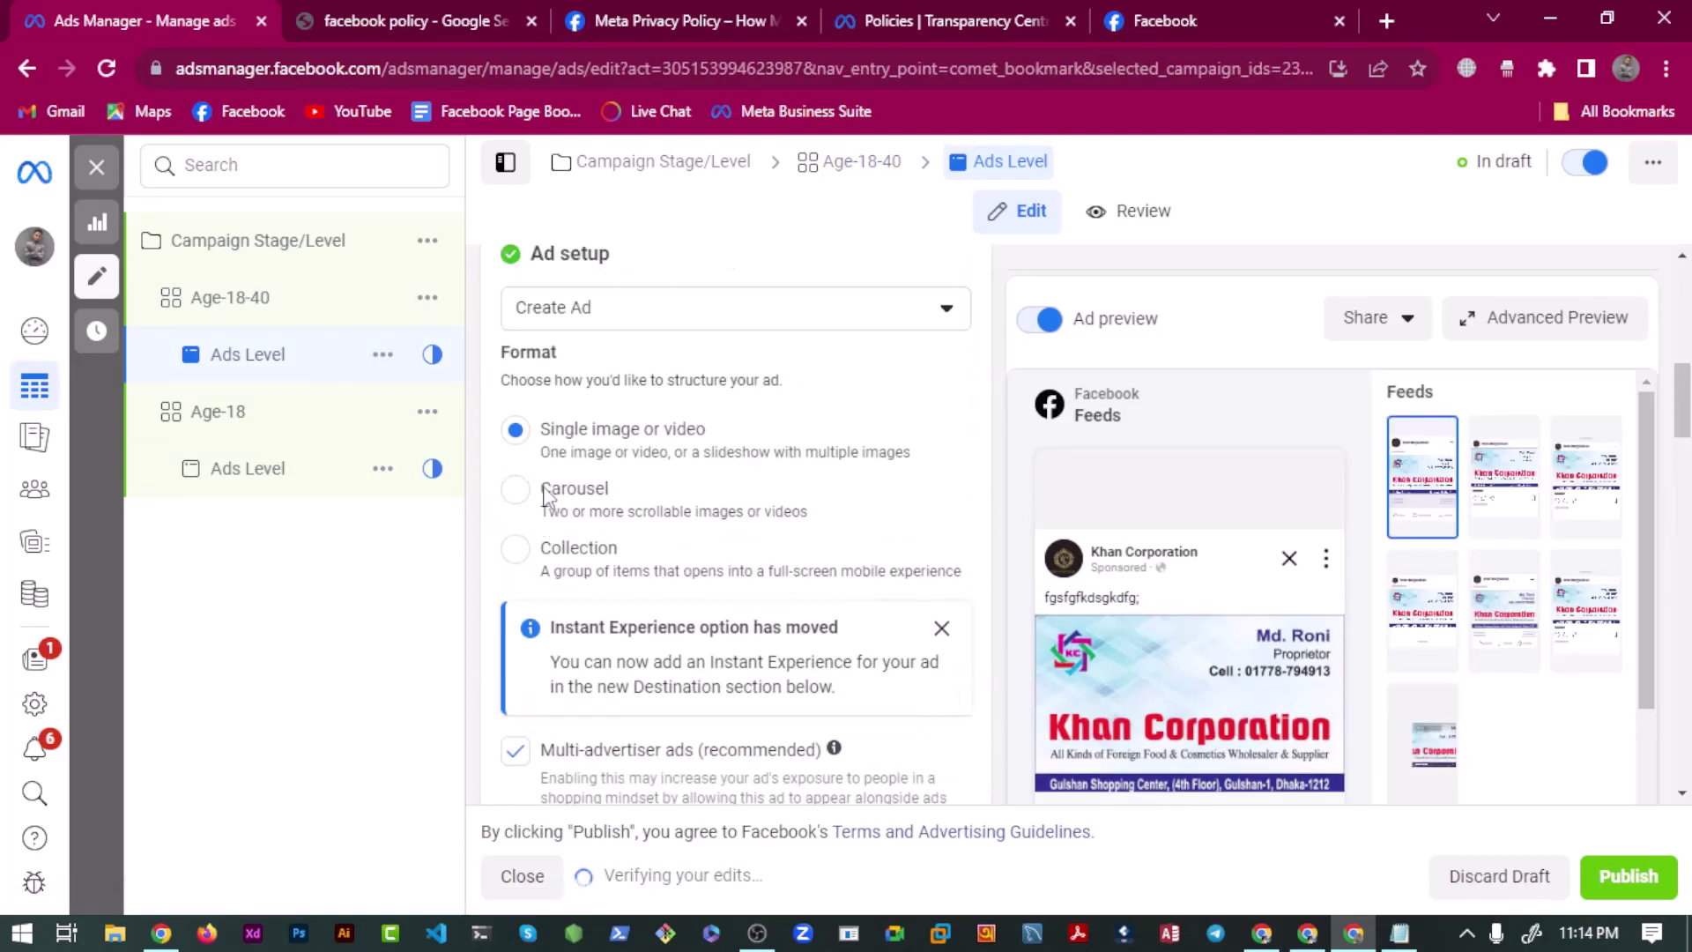
Return to the Age-18-40 ad set and examine its Bid control amount under the Awareness settings.
{"action": "left_click", "coordinate": [251, 296]}
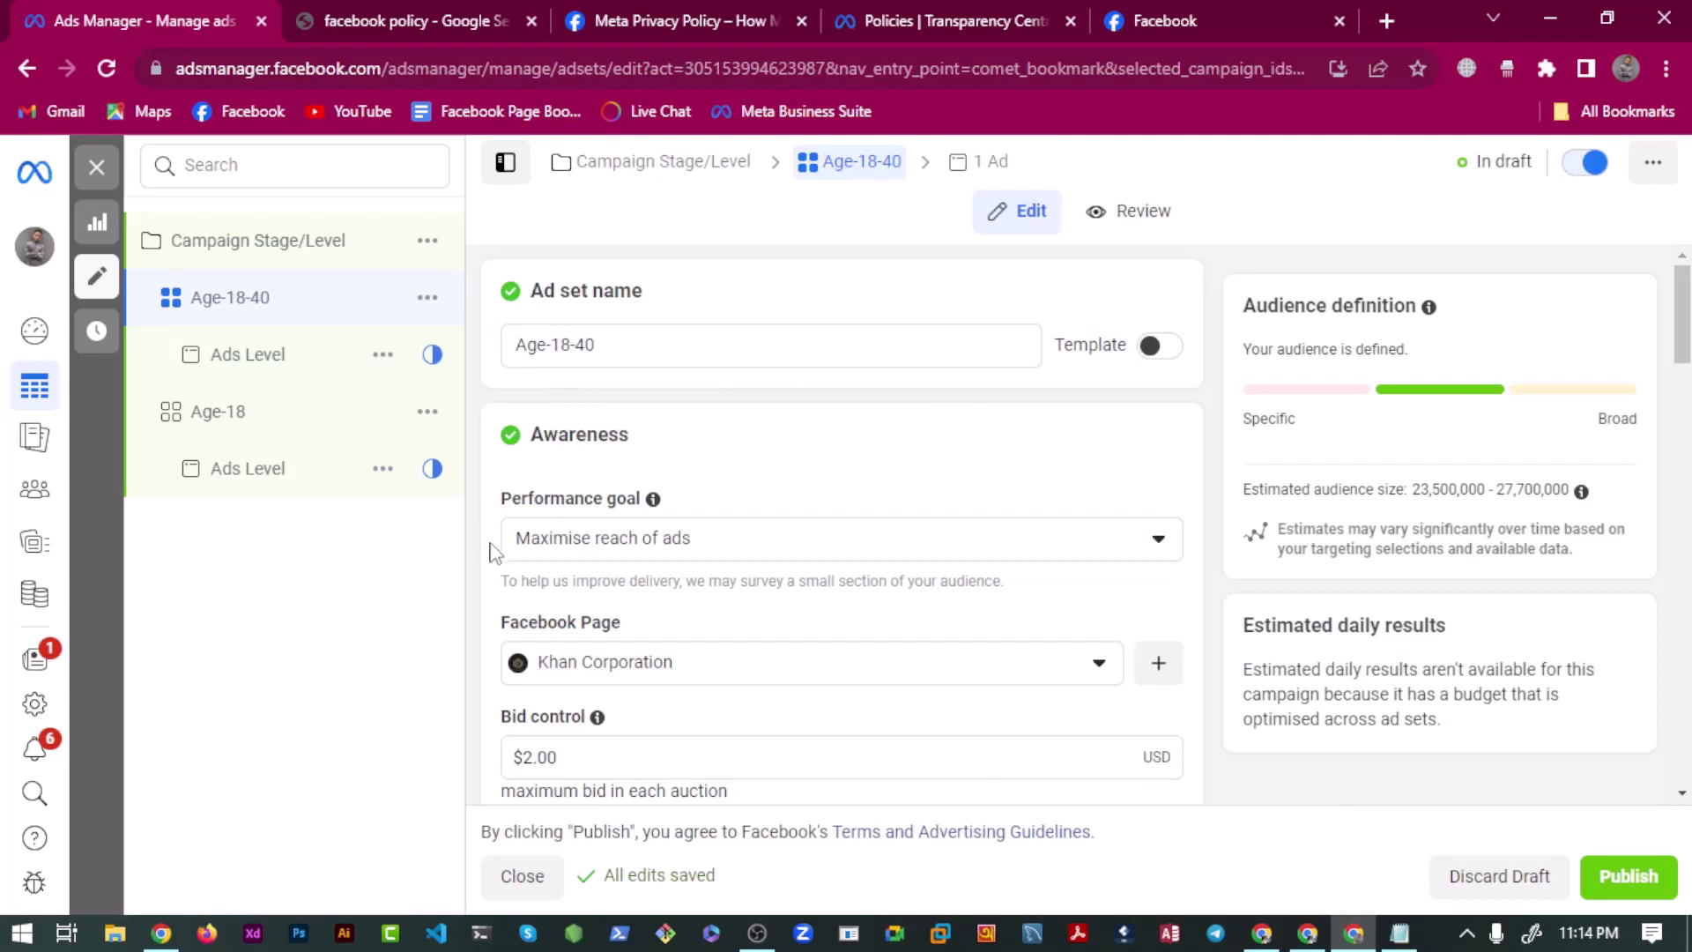
{"action": "scroll", "coordinate": [494, 553], "scroll_direction": "down", "scroll_amount": 6}
{"action": "scroll", "coordinate": [493, 547], "scroll_direction": "up", "scroll_amount": 4}
{"action": "left_click", "coordinate": [608, 507]}
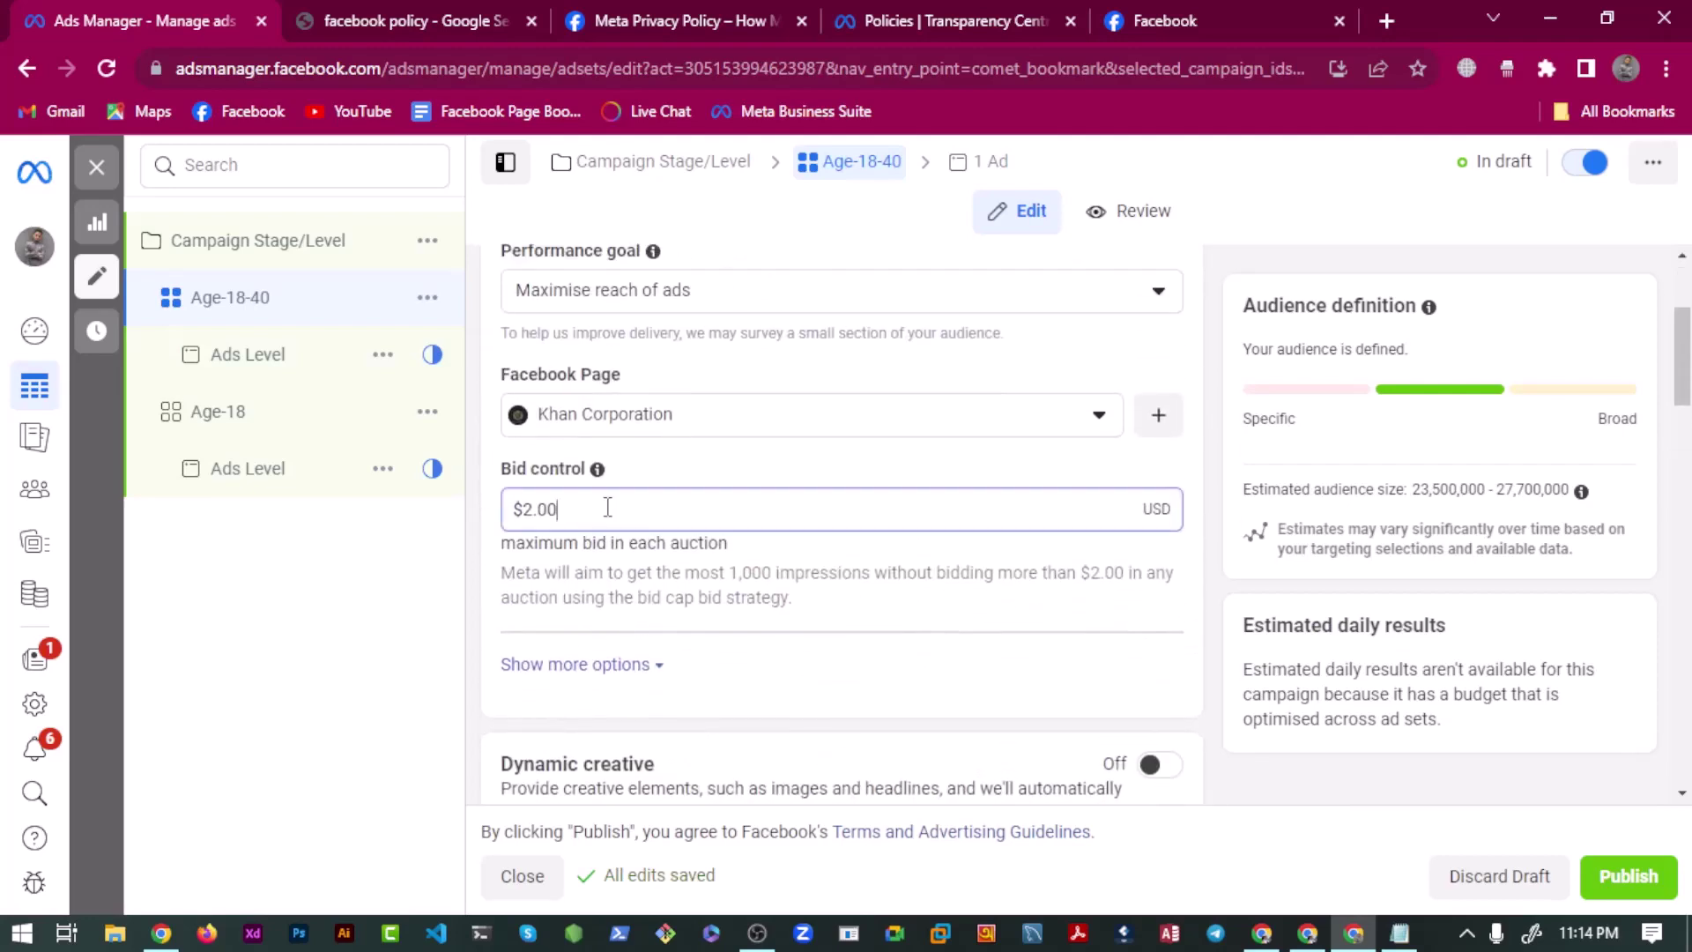
{"action": "triple_click", "coordinate": [646, 503]}
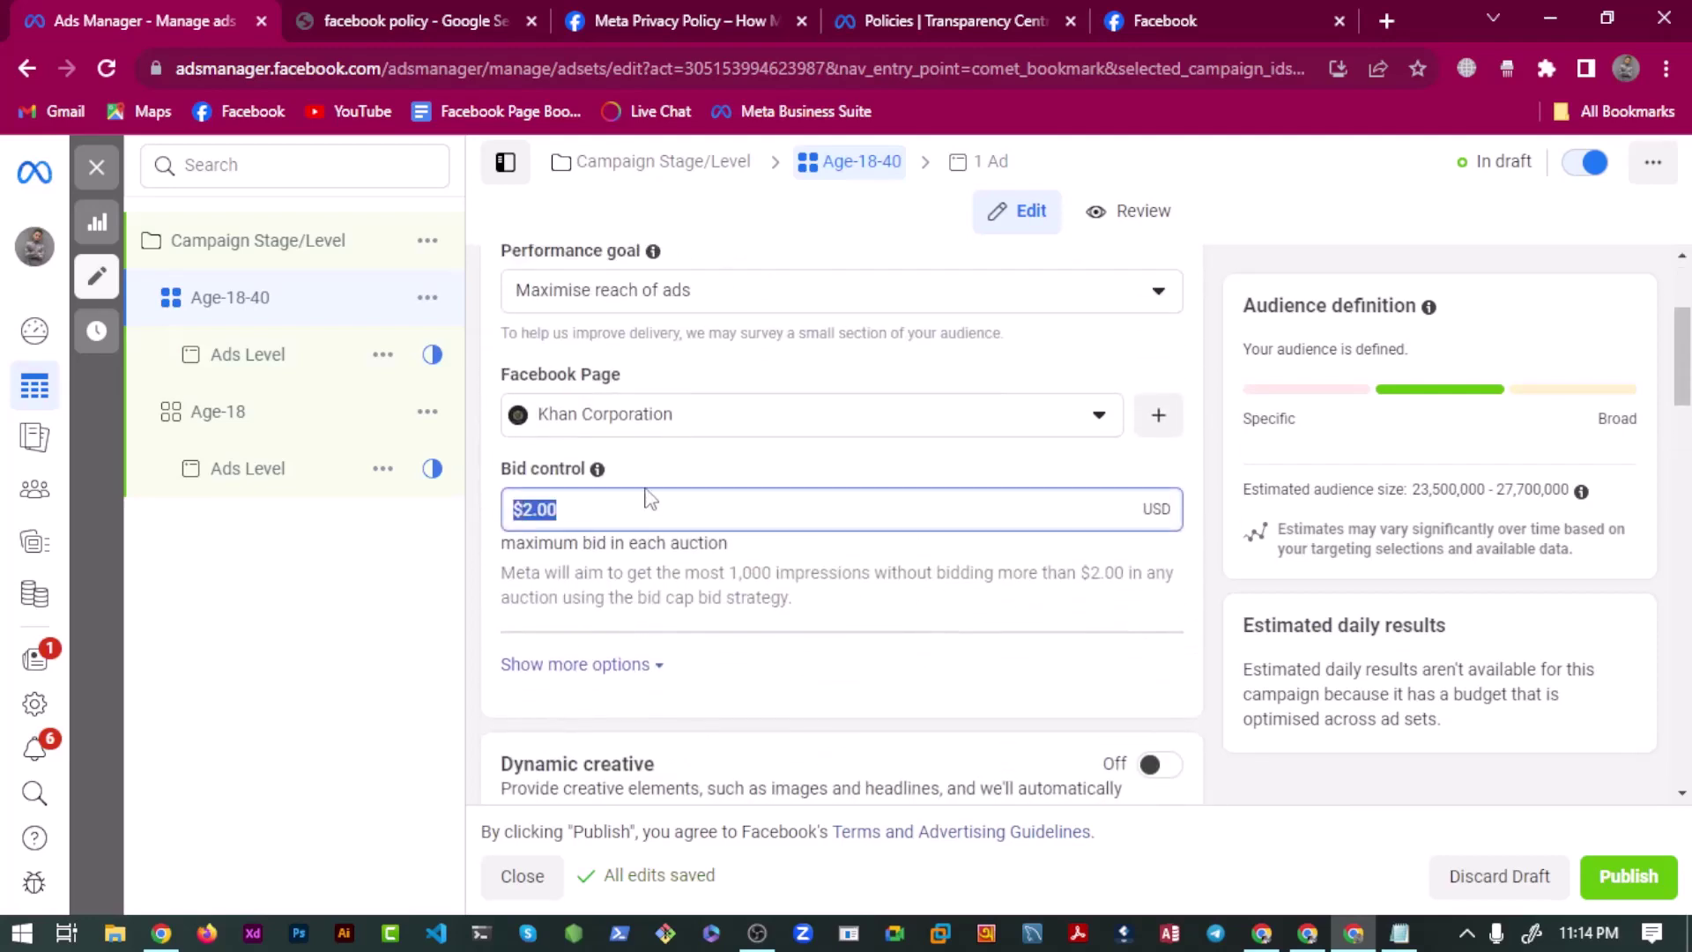
{"action": "left_click", "coordinate": [649, 499]}
{"action": "key", "text": "Left"}
{"action": "key", "text": "Left"}
{"action": "key", "text": "Left"}
{"action": "key", "text": "Left"}
{"action": "key", "text": "Right"}
{"action": "key", "text": "Right"}
Highlight the word "auction" in the maximum bid note below the Bid control amount.
{"action": "double_click", "coordinate": [701, 543]}
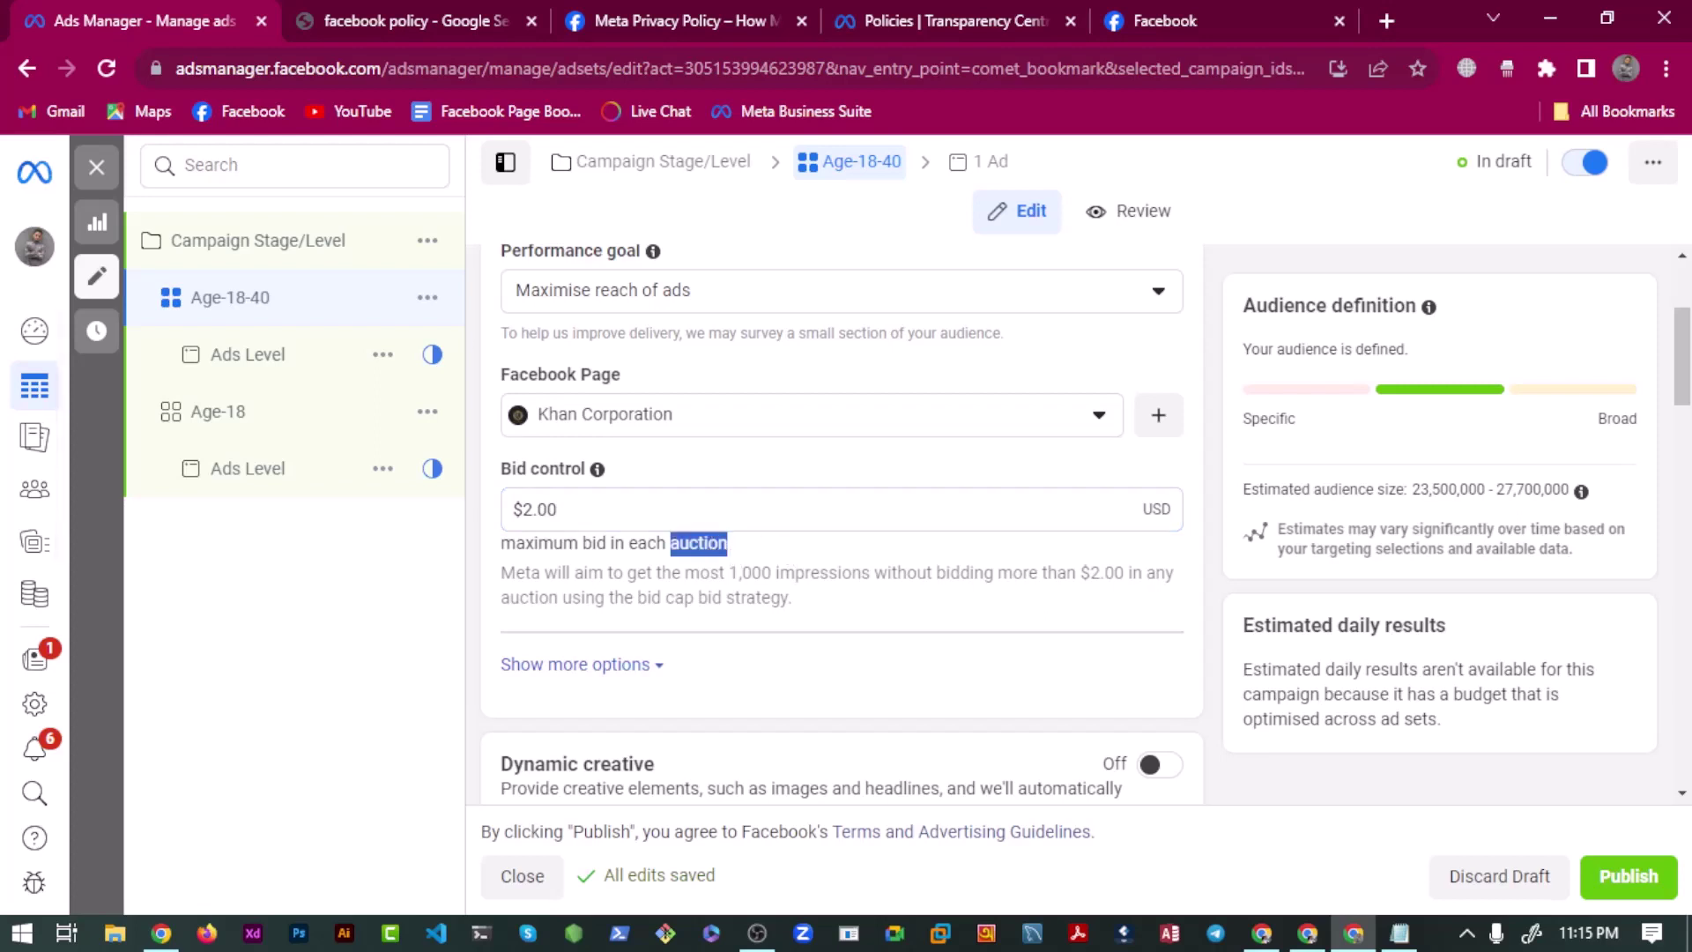
{"action": "left_click", "coordinate": [1324, 932]}
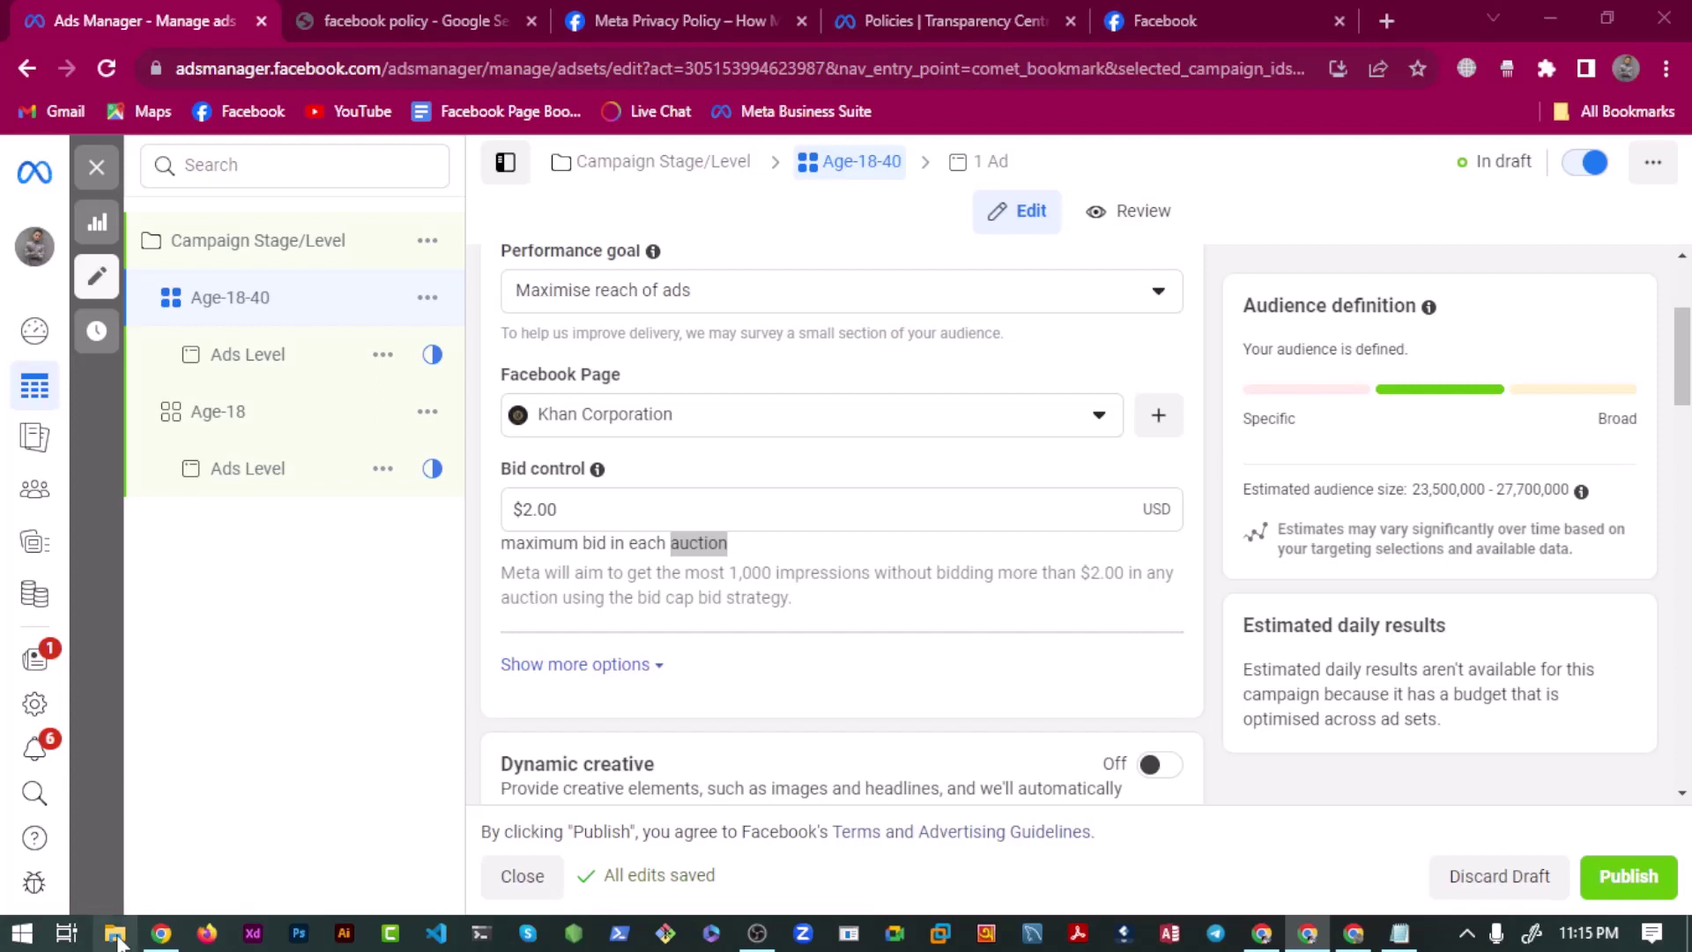
{"action": "double_click", "coordinate": [710, 543]}
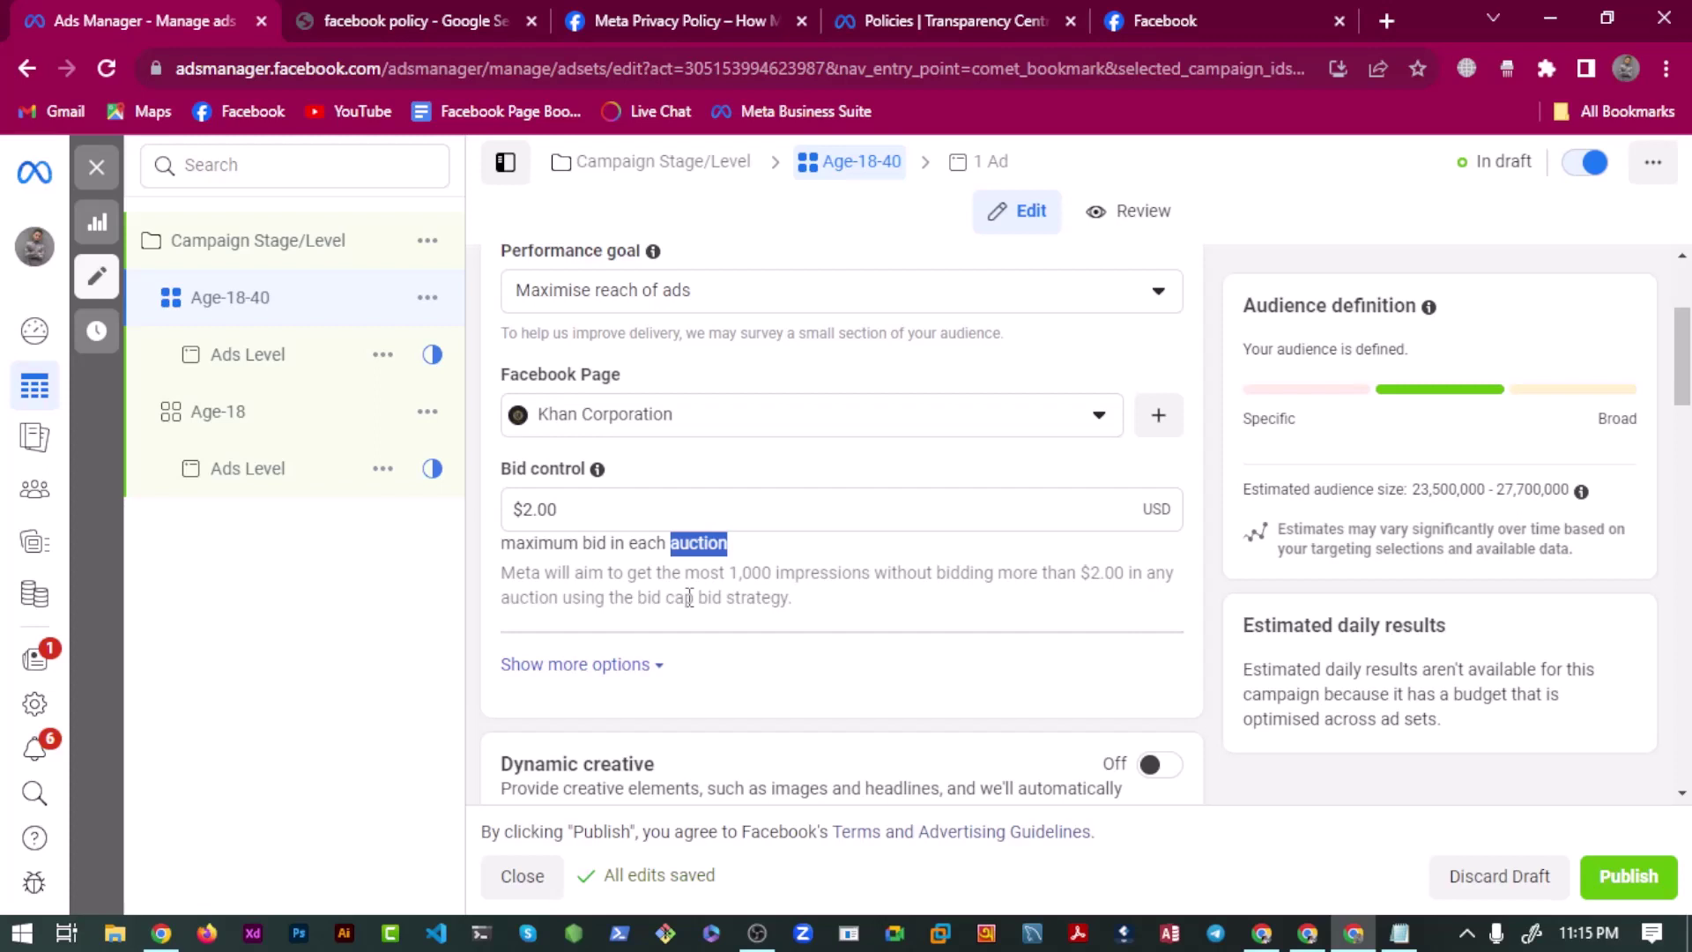
Check the Bid Cap note in Notepad, then return to Ads Manager and highlight the Age-18-40 Bid control amount.
{"action": "left_click", "coordinate": [1399, 933]}
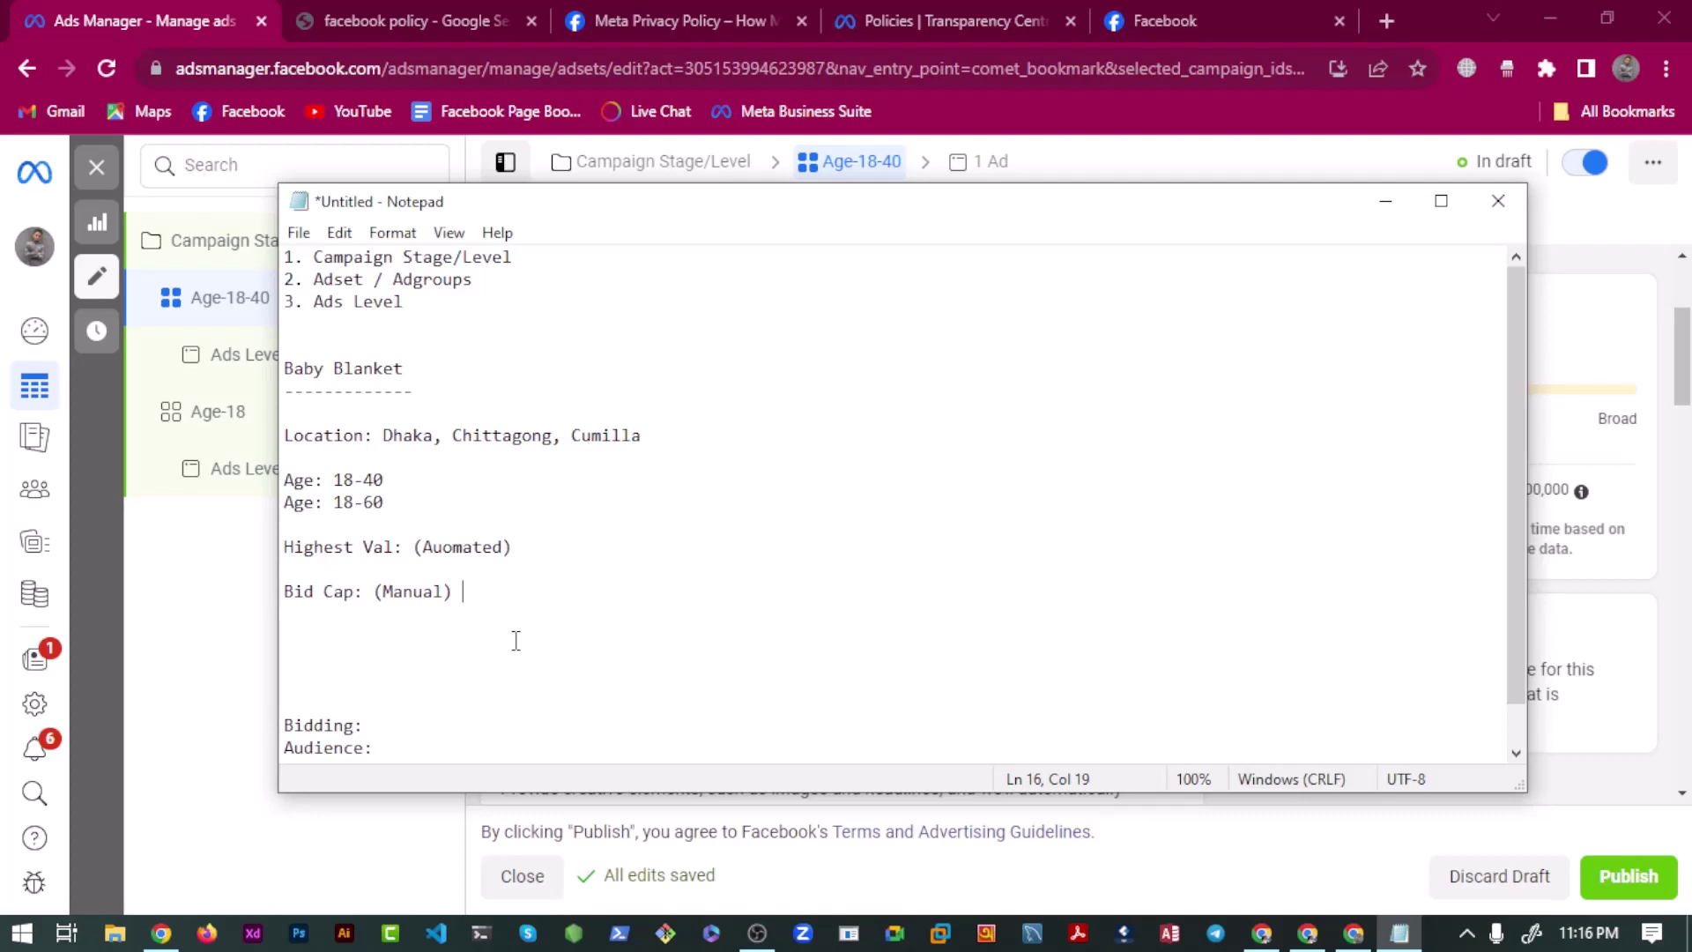
{"action": "left_click", "coordinate": [175, 614]}
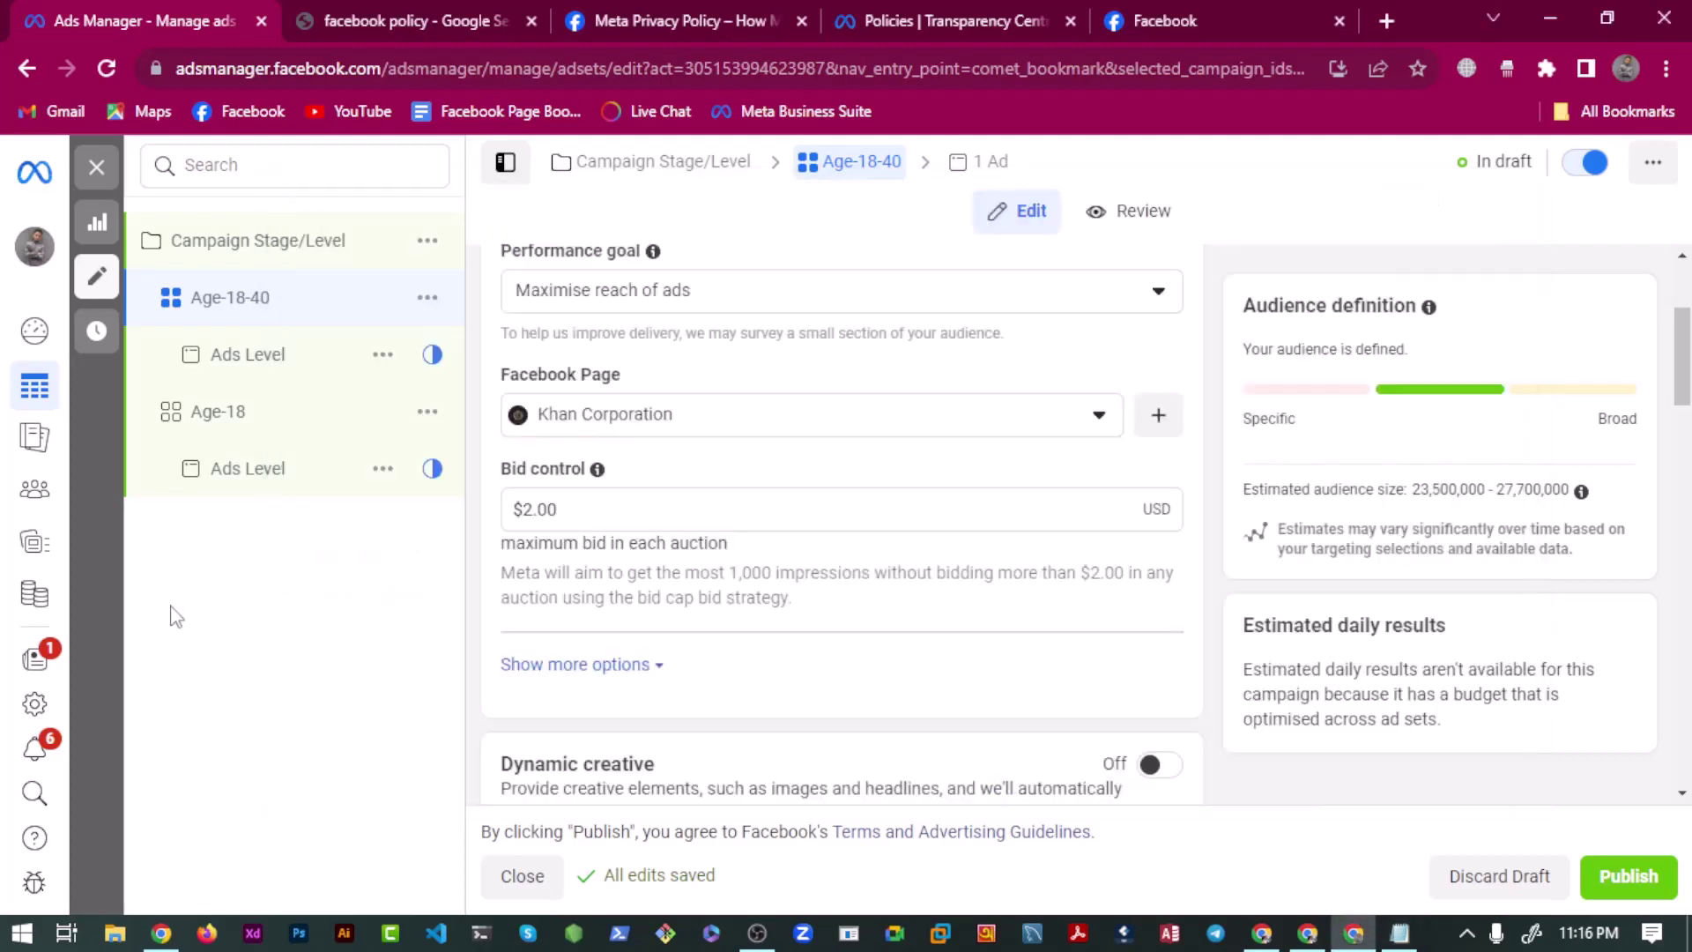
{"action": "left_click", "coordinate": [625, 511]}
{"action": "key", "text": "ctrl+a"}
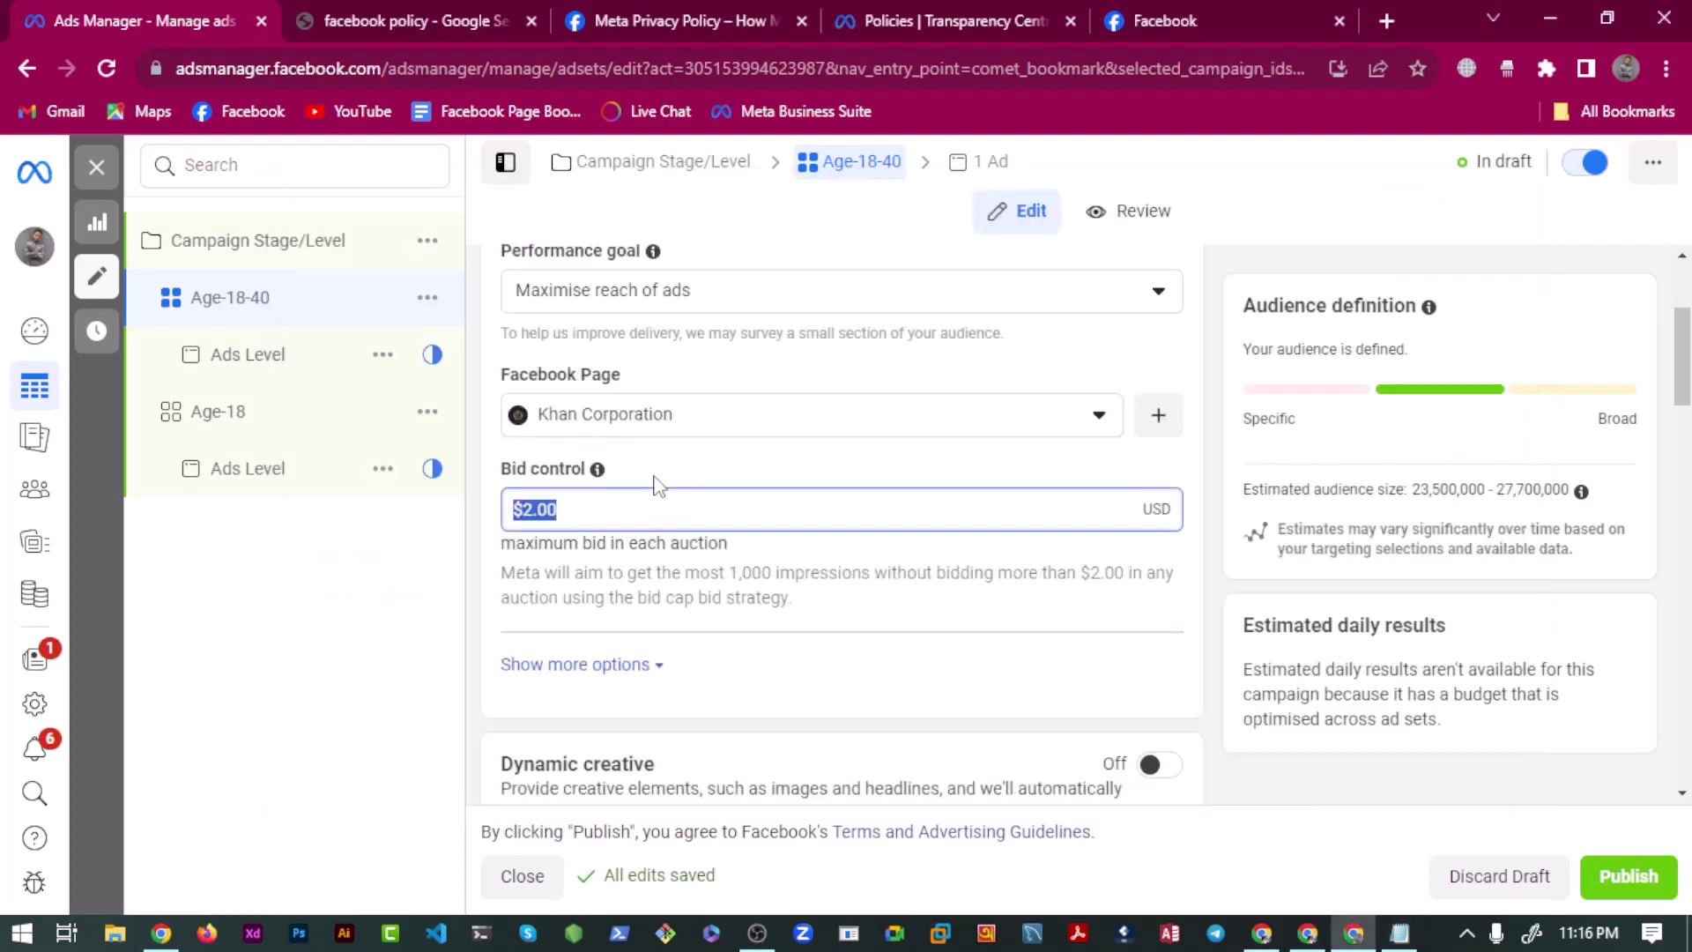
{"action": "left_click", "coordinate": [654, 483]}
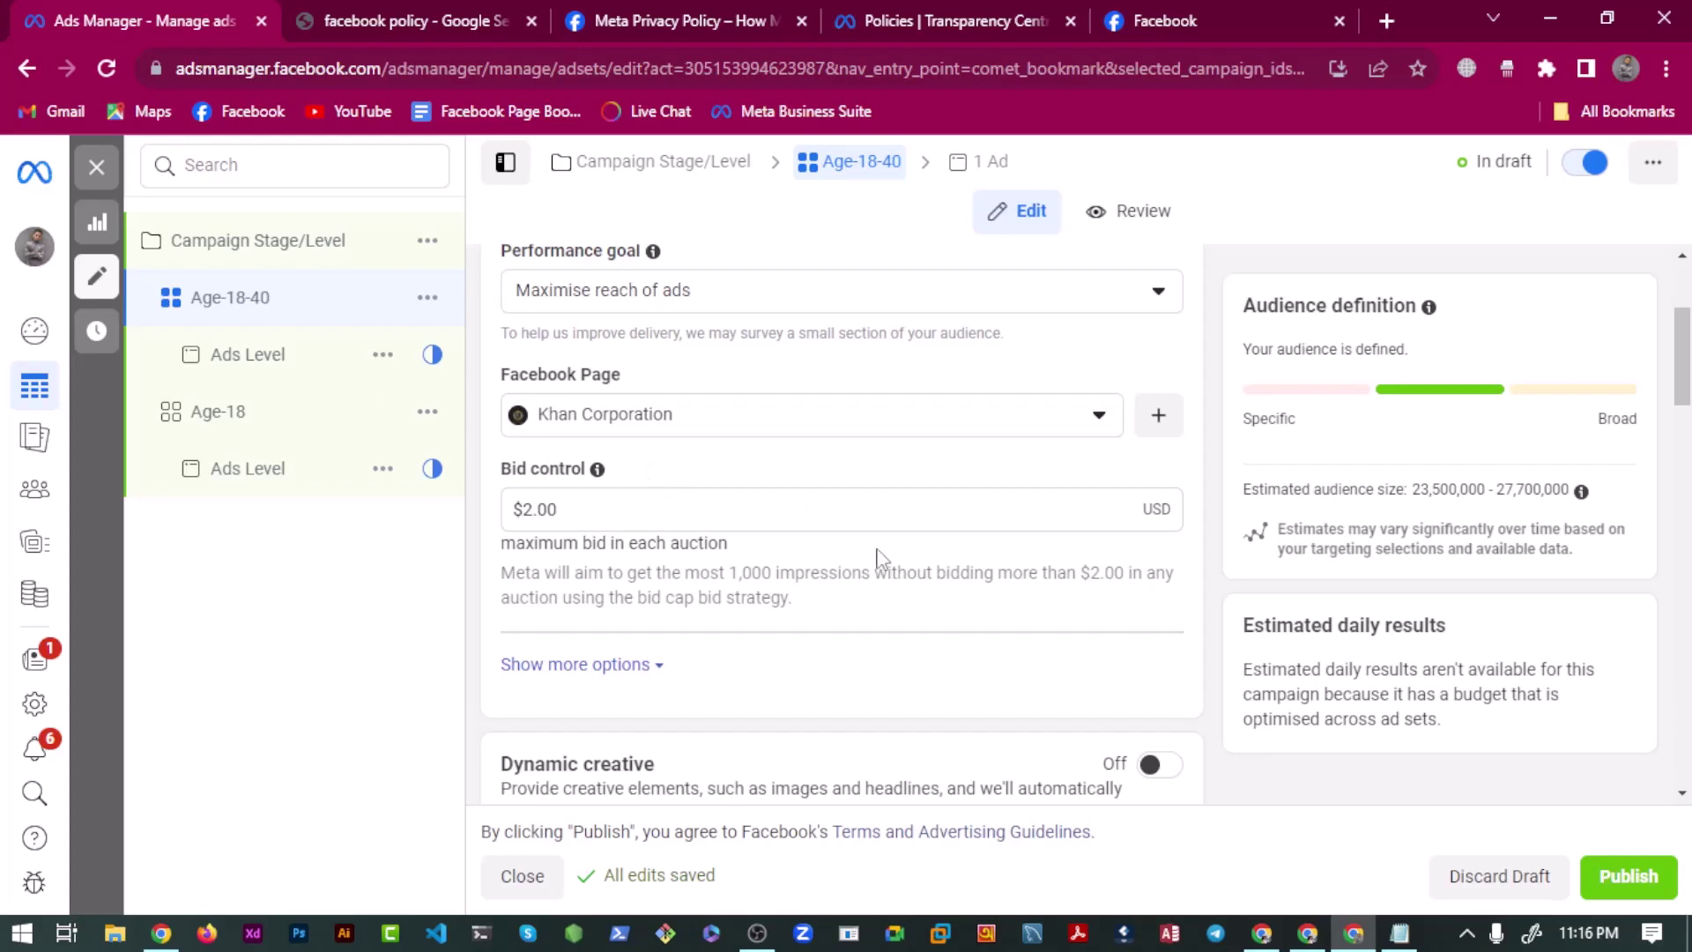
Switch to Notepad and highlight the "Baby Blanket" heading in the notes.
{"action": "left_click", "coordinate": [1400, 933]}
{"action": "left_click", "coordinate": [396, 368]}
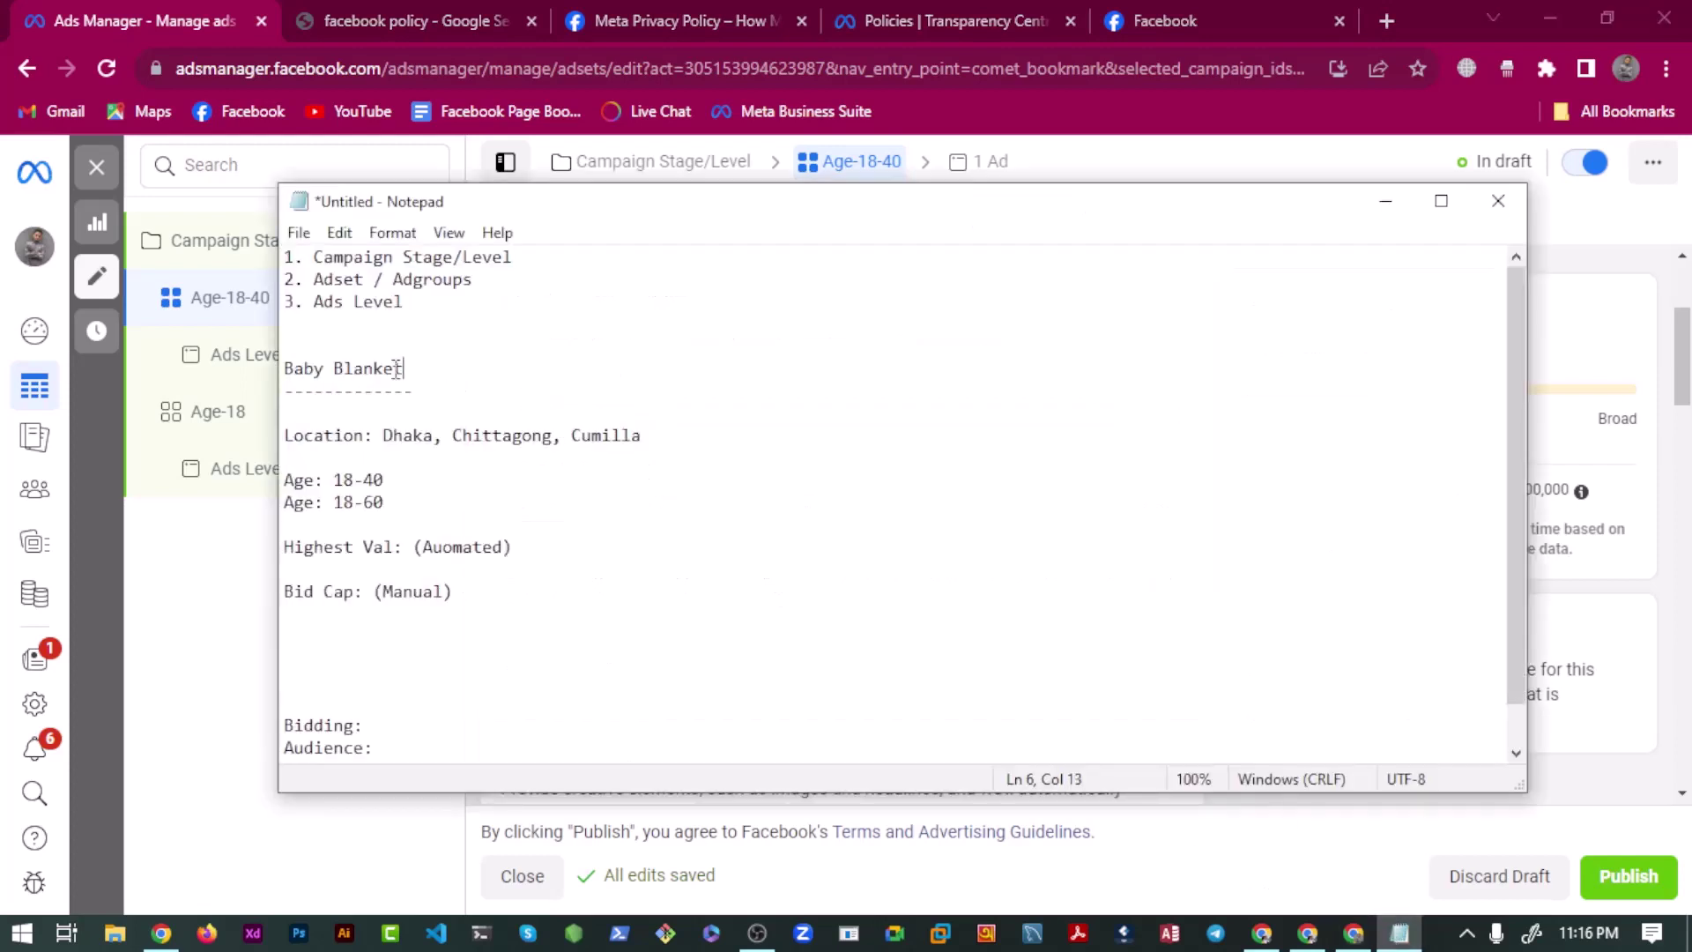
{"action": "key", "text": "shift+Home"}
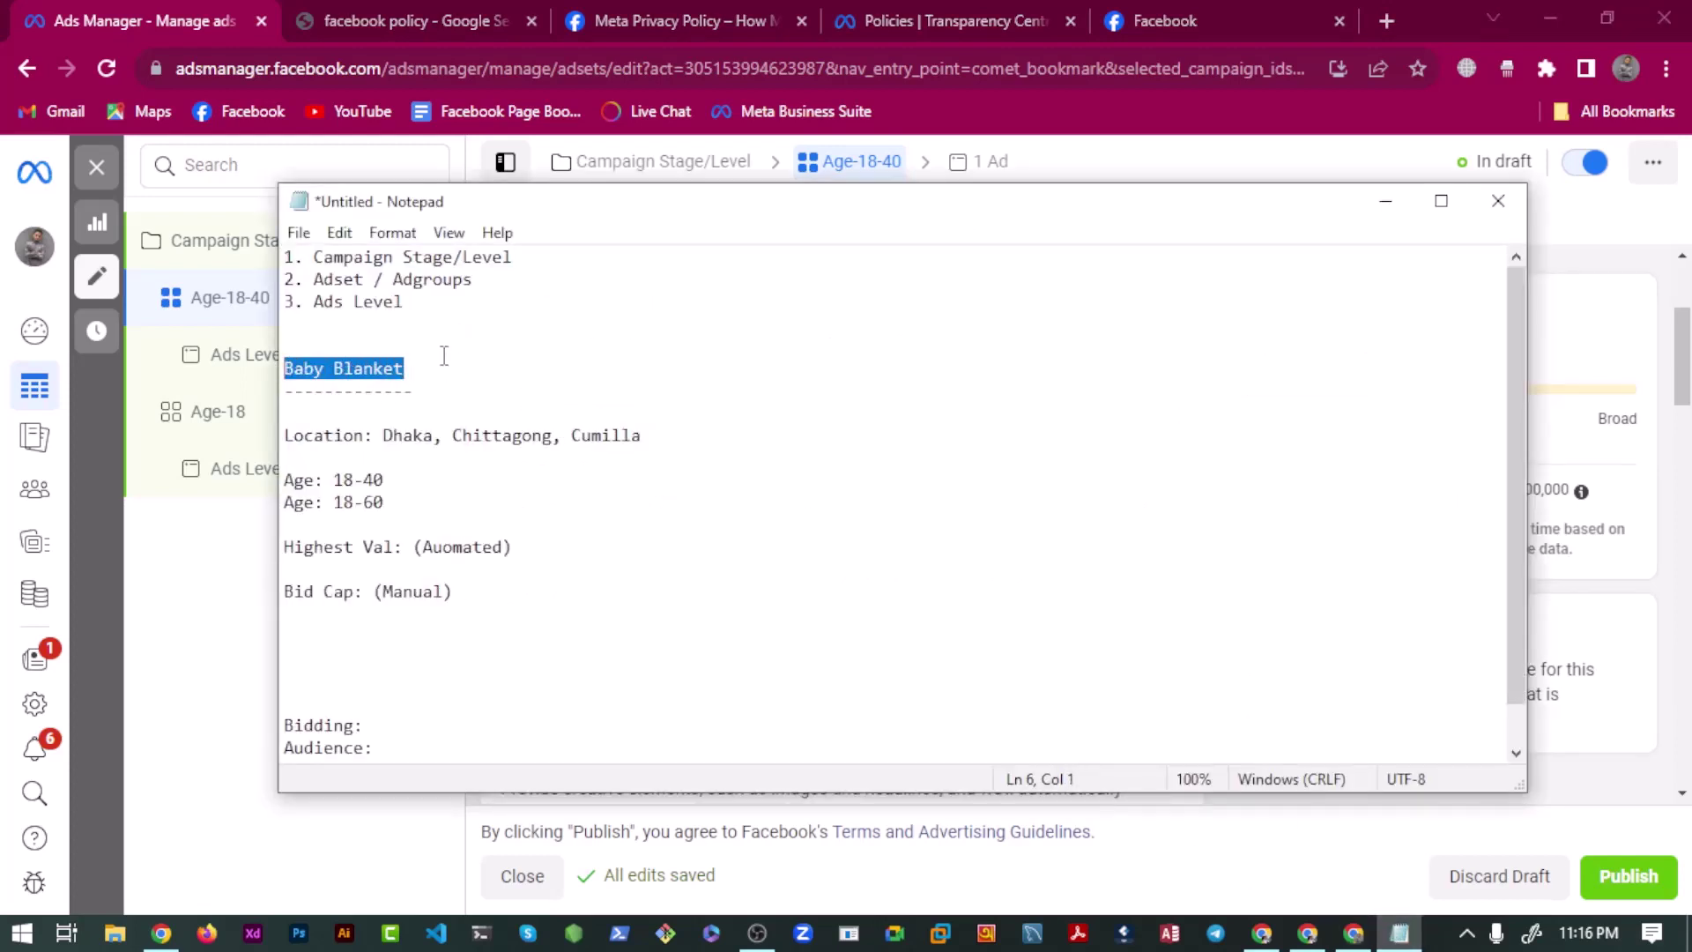
Return to Ads Manager and set the Age-18-40 ad set's Bid control to $4.
{"action": "left_click", "coordinate": [223, 573]}
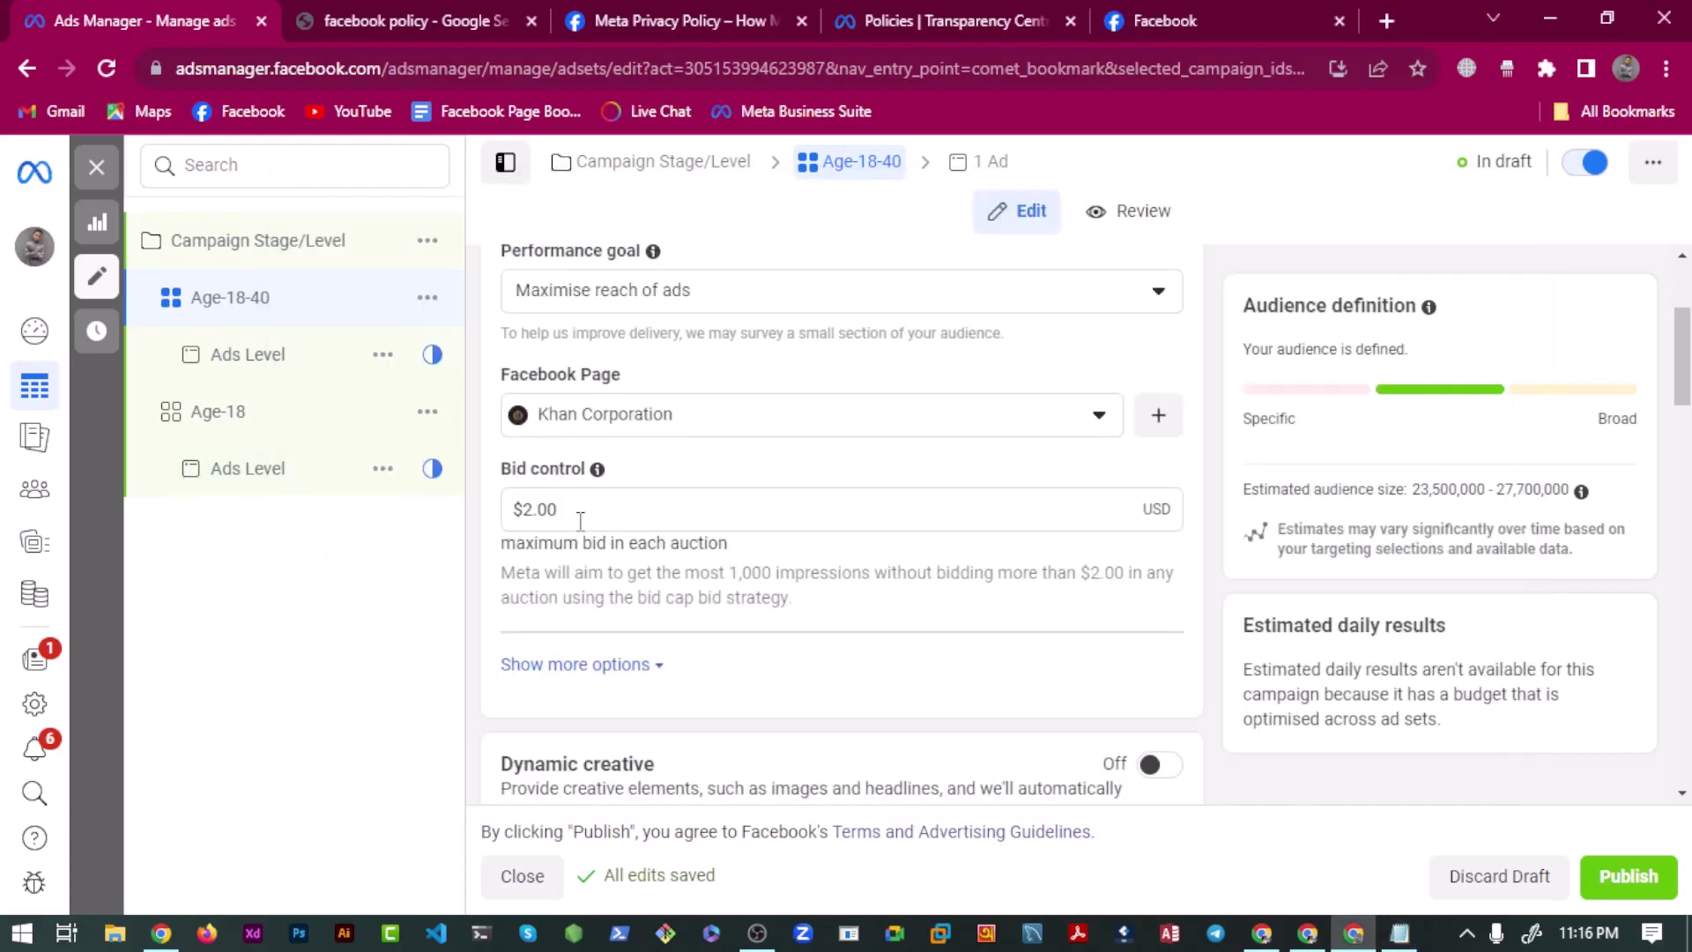
{"action": "triple_click", "coordinate": [580, 521]}
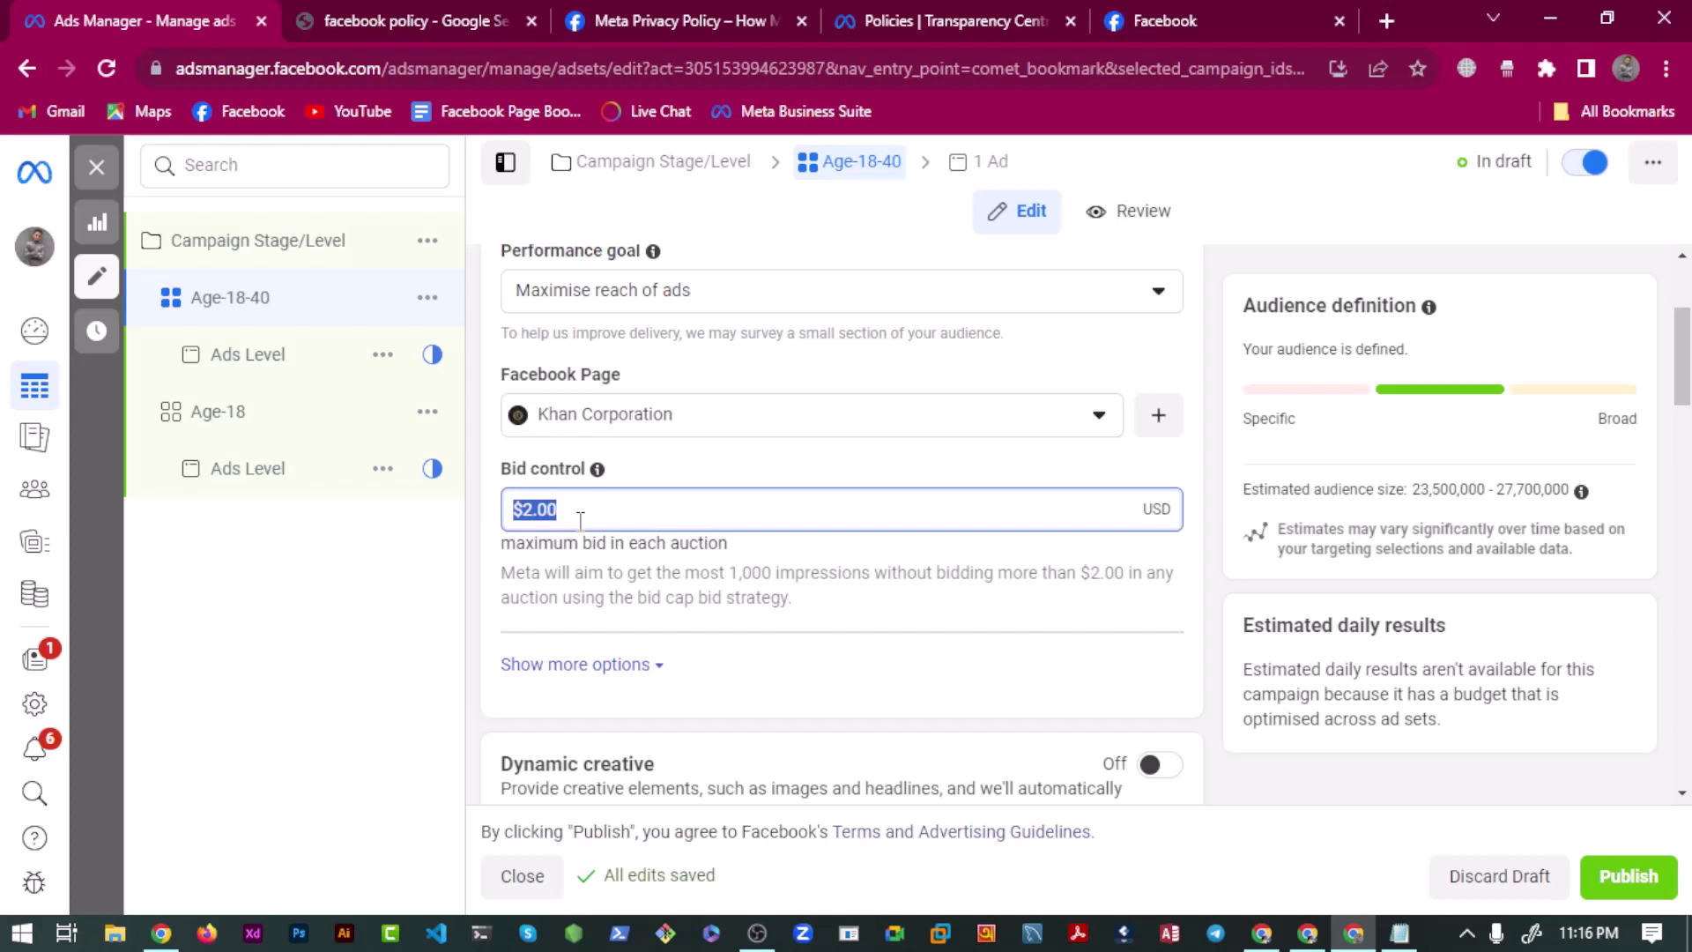
{"action": "type", "text": "2"}
{"action": "key", "text": "BackSpace"}
{"action": "type", "text": "3"}
{"action": "key", "text": "BackSpace"}
{"action": "type", "text": "4"}
{"action": "left_click", "coordinate": [684, 479]}
Check the age ranges in the Notepad notes, then open Paint with a blank canvas.
{"action": "key", "text": "alt+Tab"}
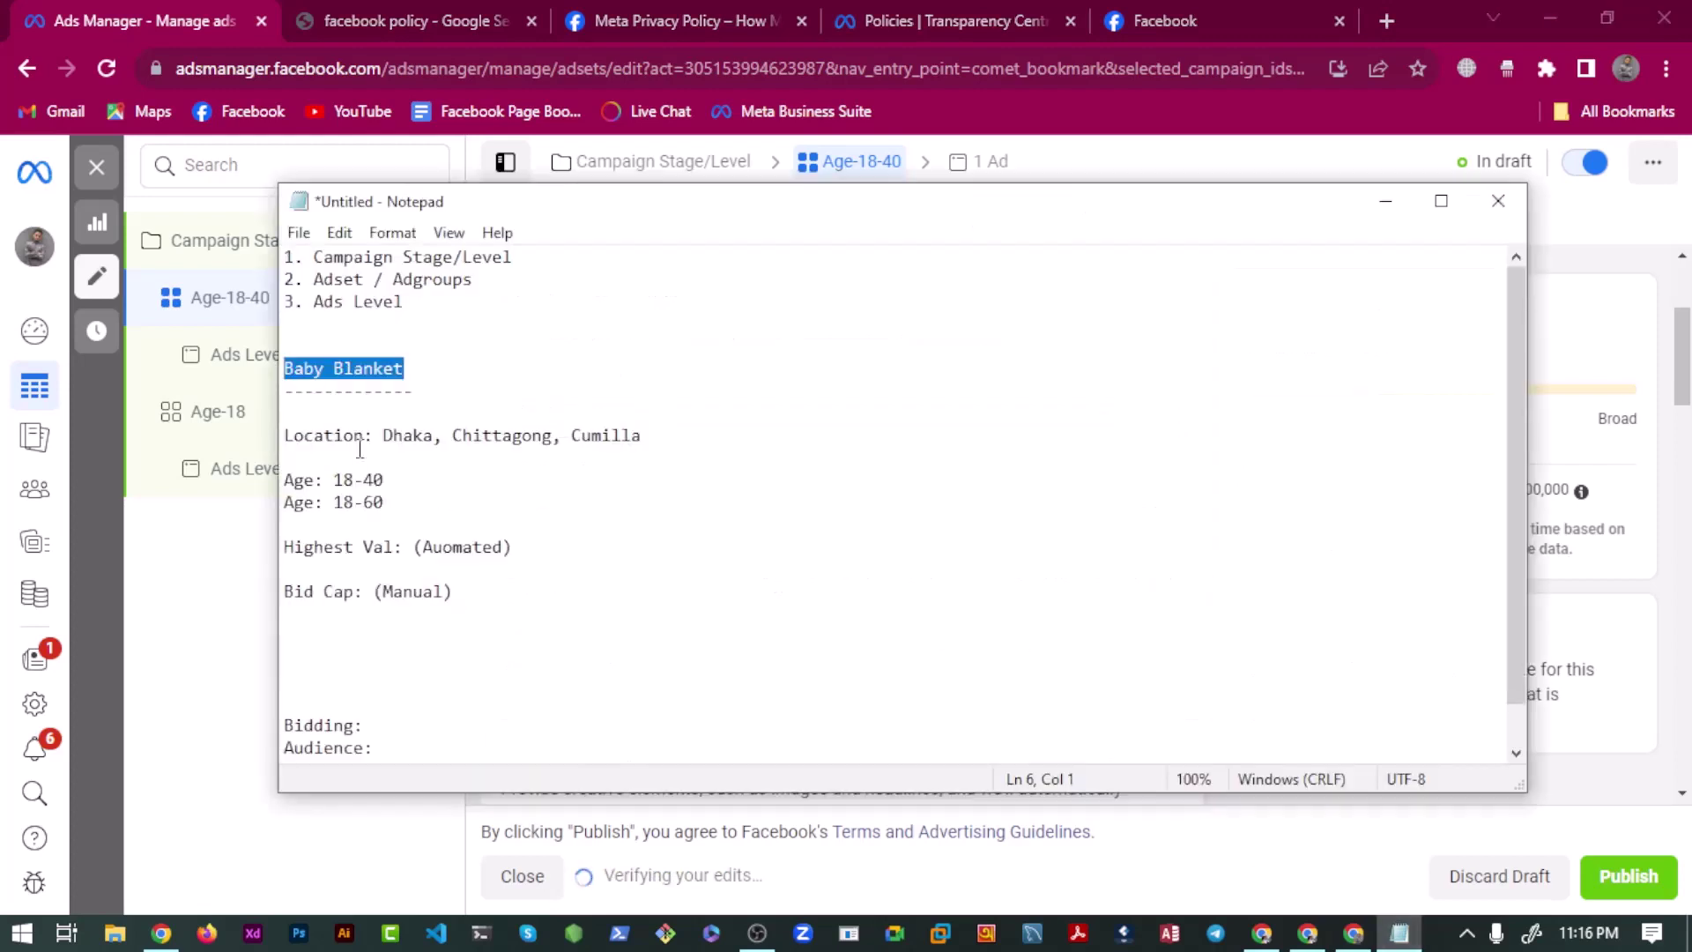
{"action": "left_click", "coordinate": [420, 503]}
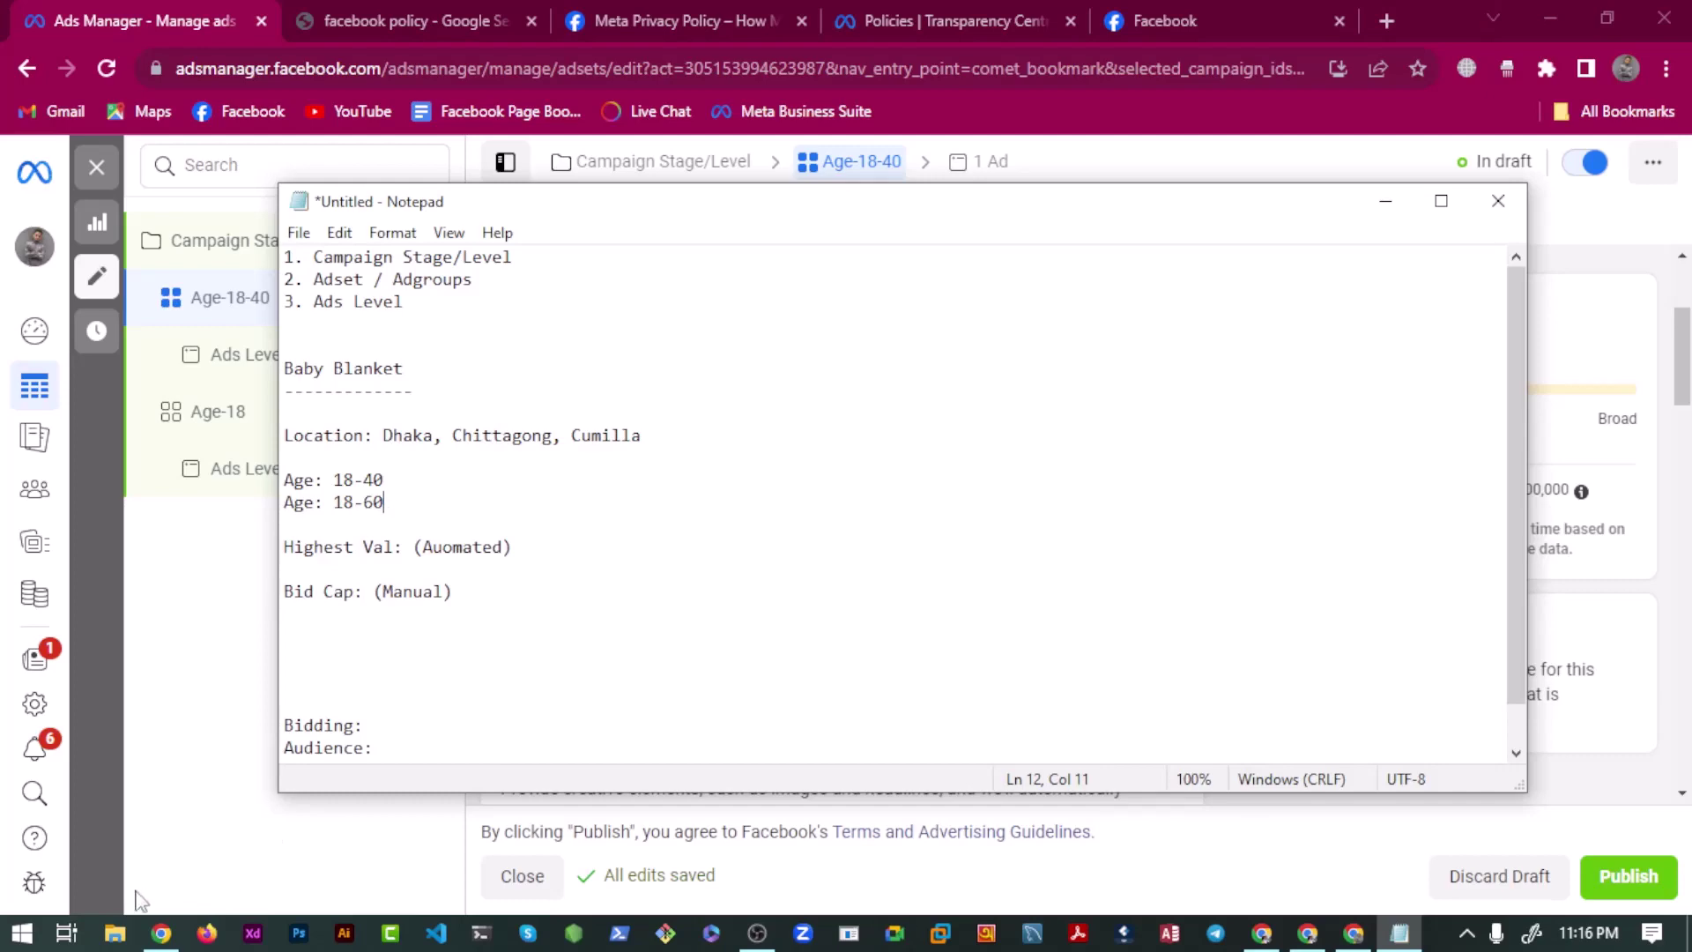
{"action": "left_click", "coordinate": [22, 939]}
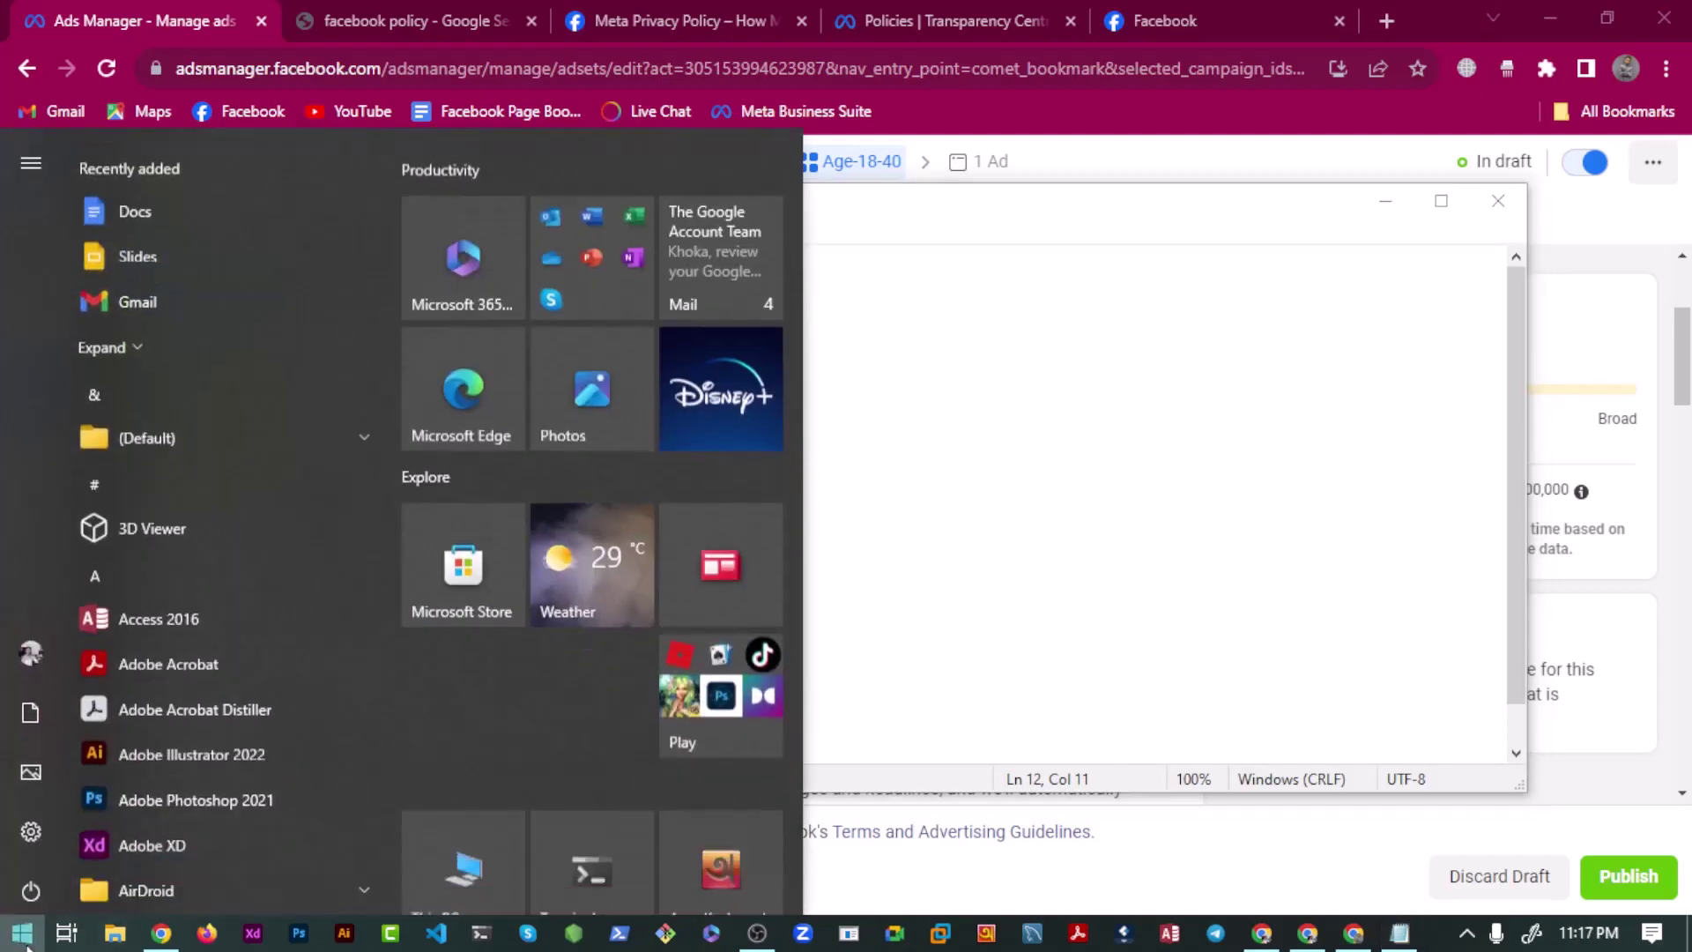
{"action": "left_click", "coordinate": [21, 939]}
{"action": "type", "text": "paint"}
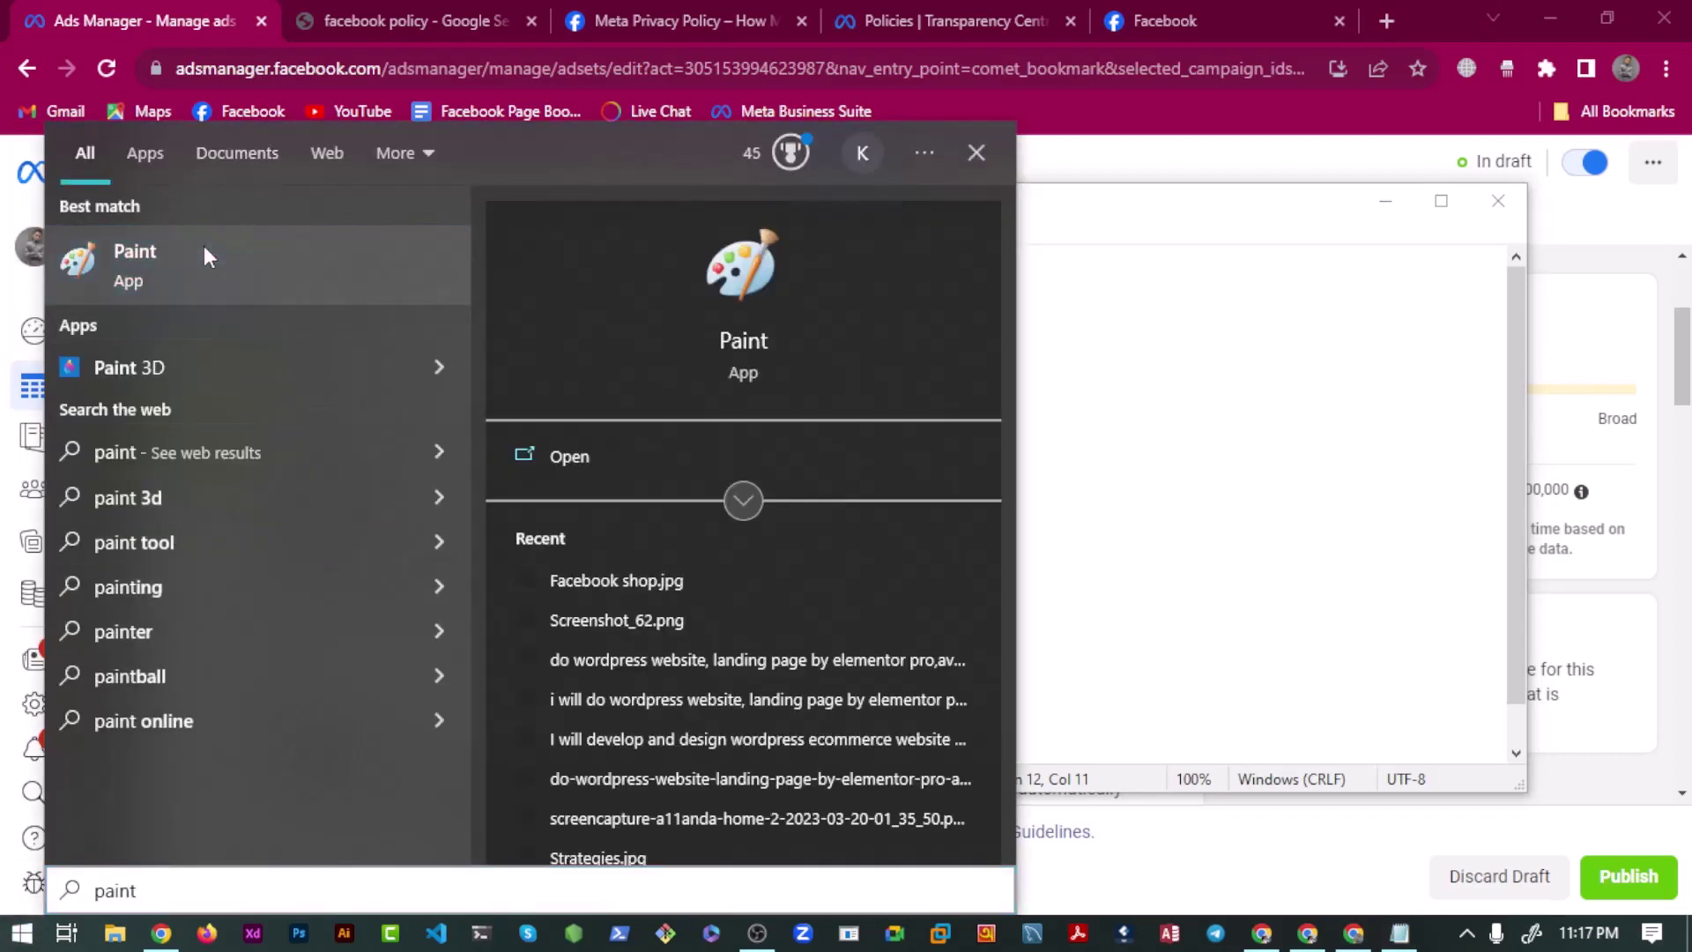
{"action": "left_click", "coordinate": [204, 257]}
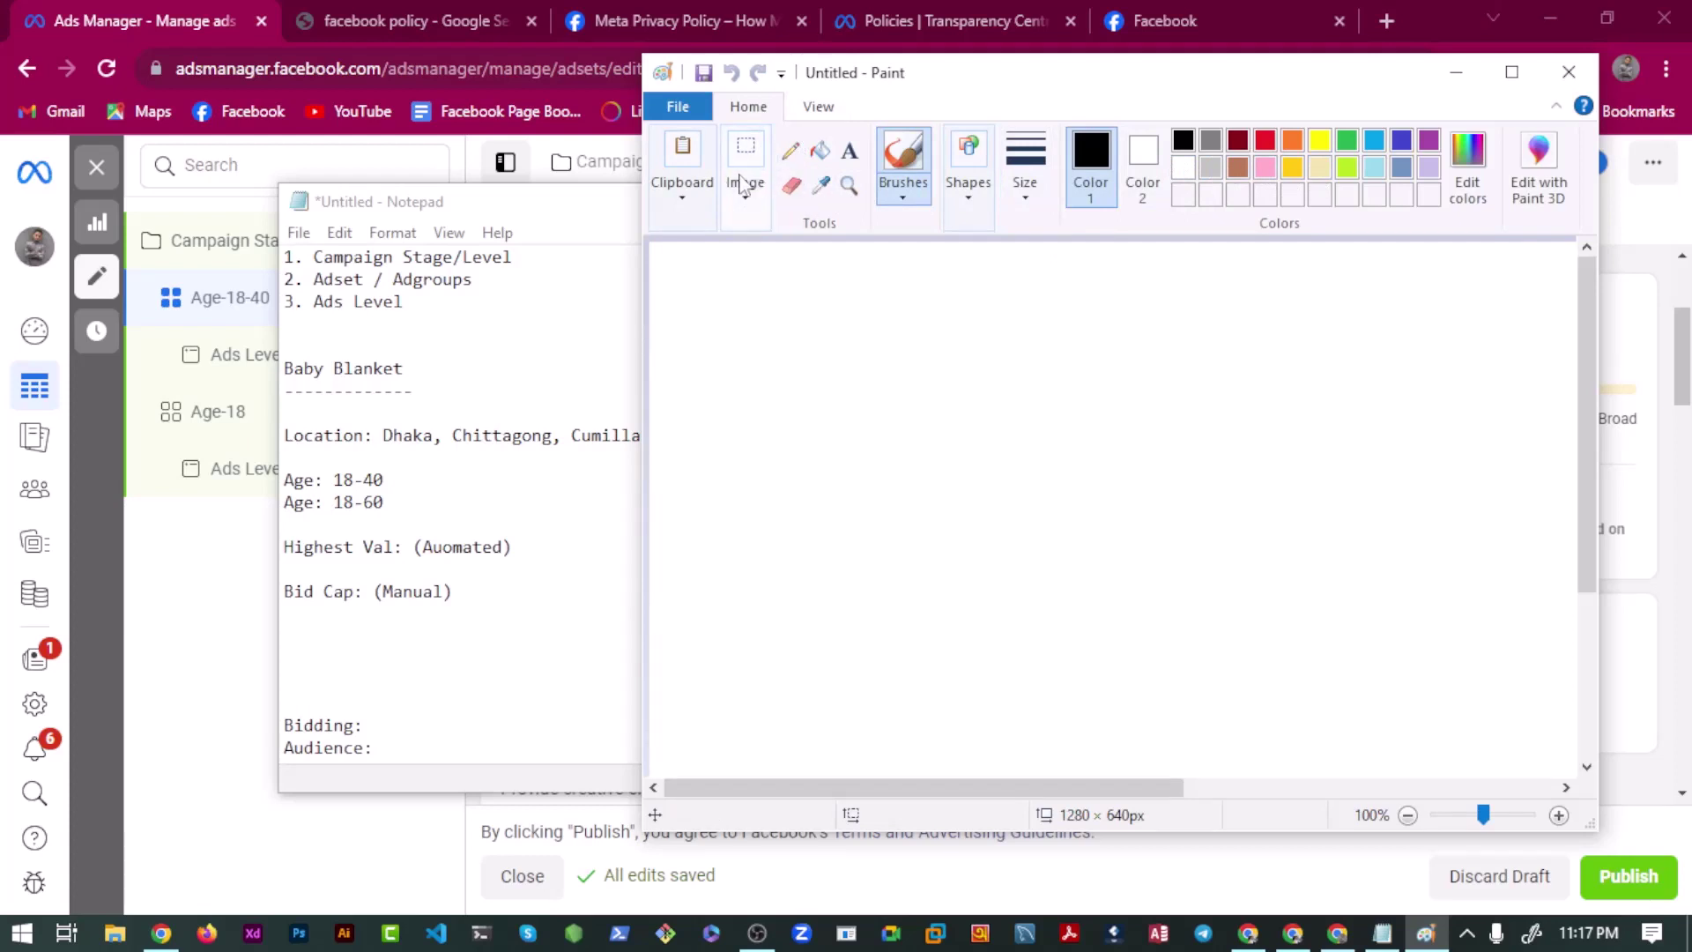
Draw a tall black-outlined rectangle about 166 × 365 px on the Paint canvas.
{"action": "left_click", "coordinate": [970, 172]}
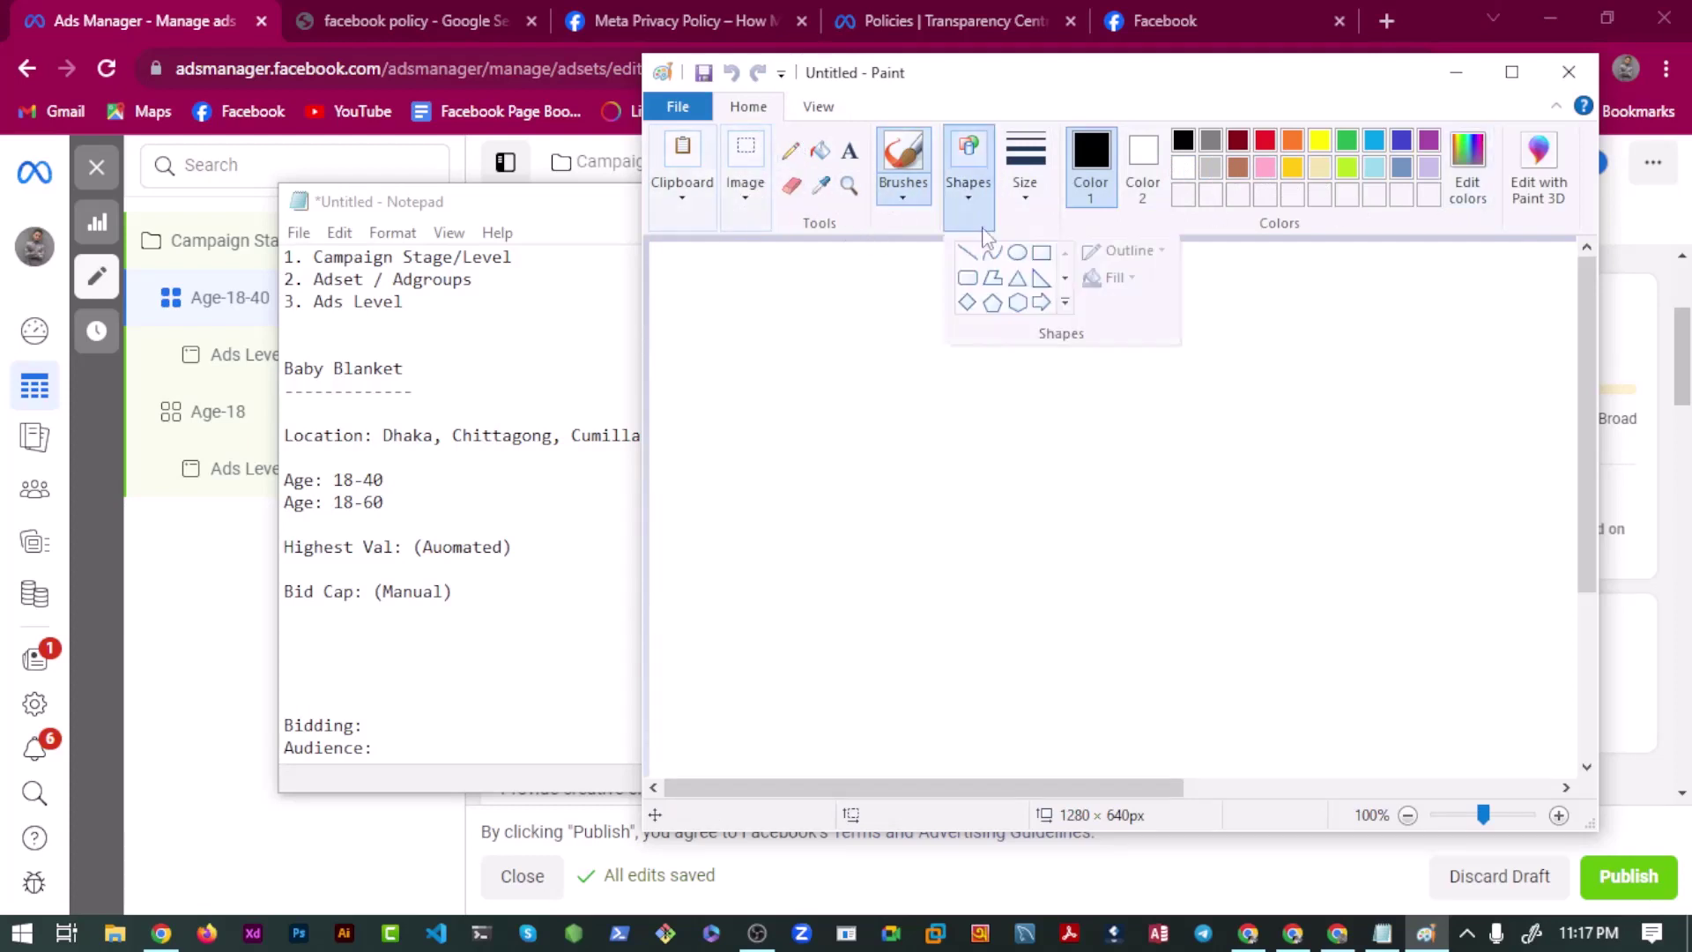
{"action": "left_click", "coordinate": [1042, 253]}
{"action": "mouse_move", "coordinate": [839, 299]}
{"action": "left_mouse_down"}
{"action": "mouse_move", "coordinate": [998, 696]}
{"action": "mouse_move", "coordinate": [1069, 751]}
{"action": "mouse_move", "coordinate": [1046, 751]}
{"action": "left_mouse_up"}
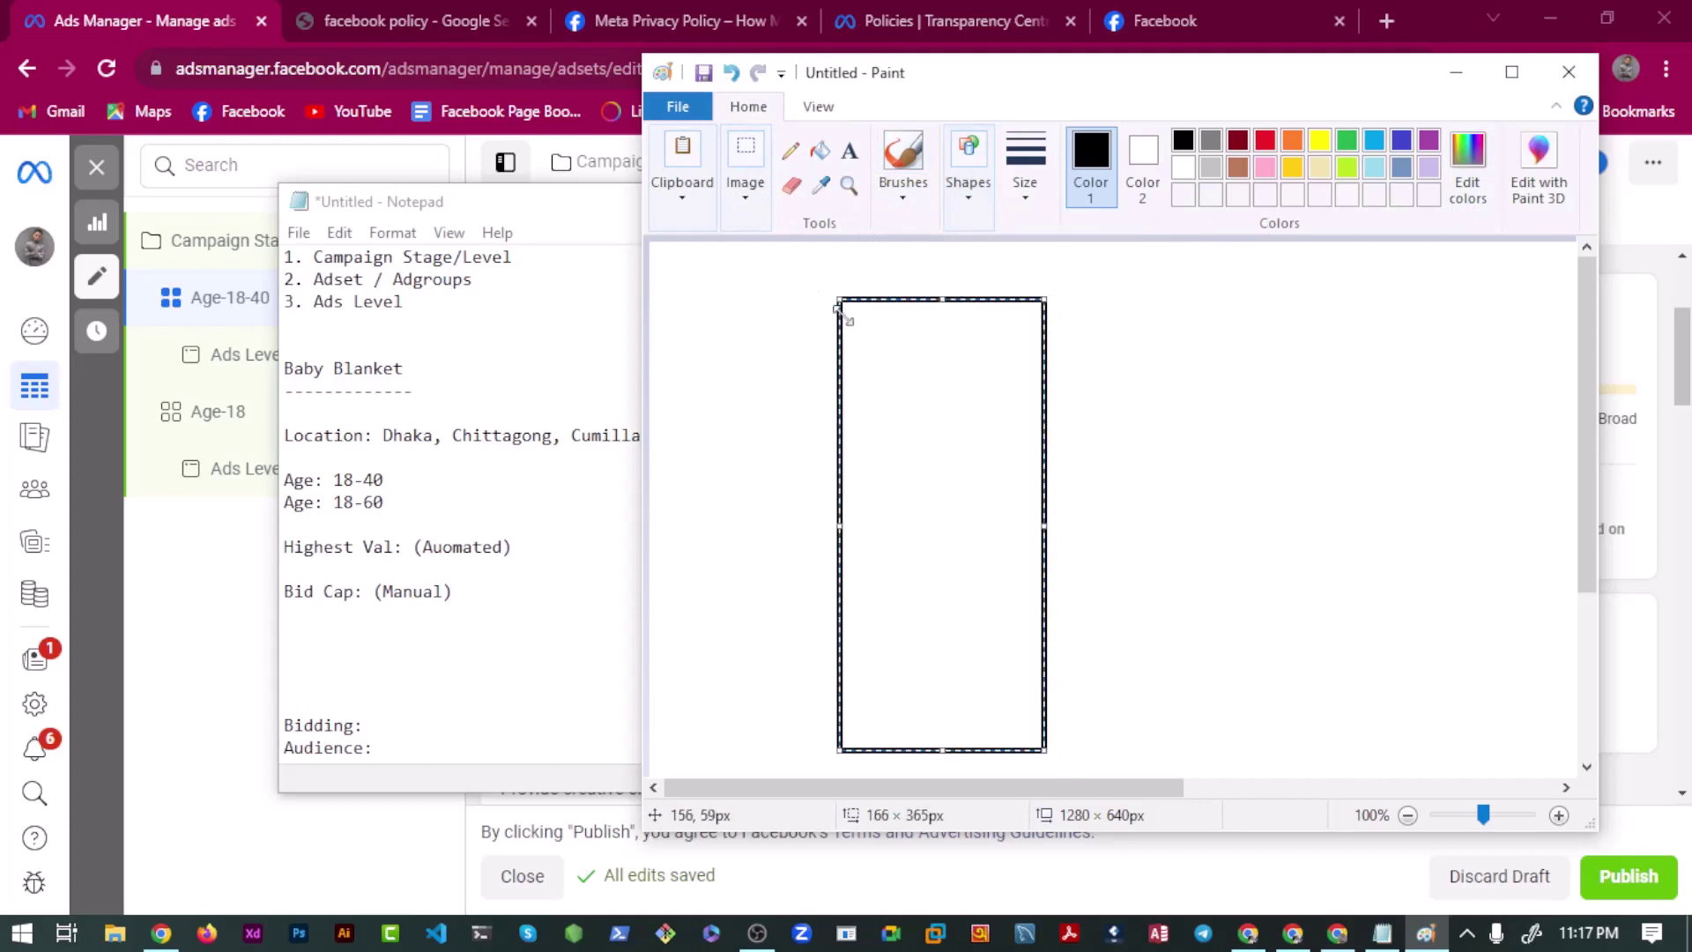
{"action": "left_click", "coordinate": [795, 316]}
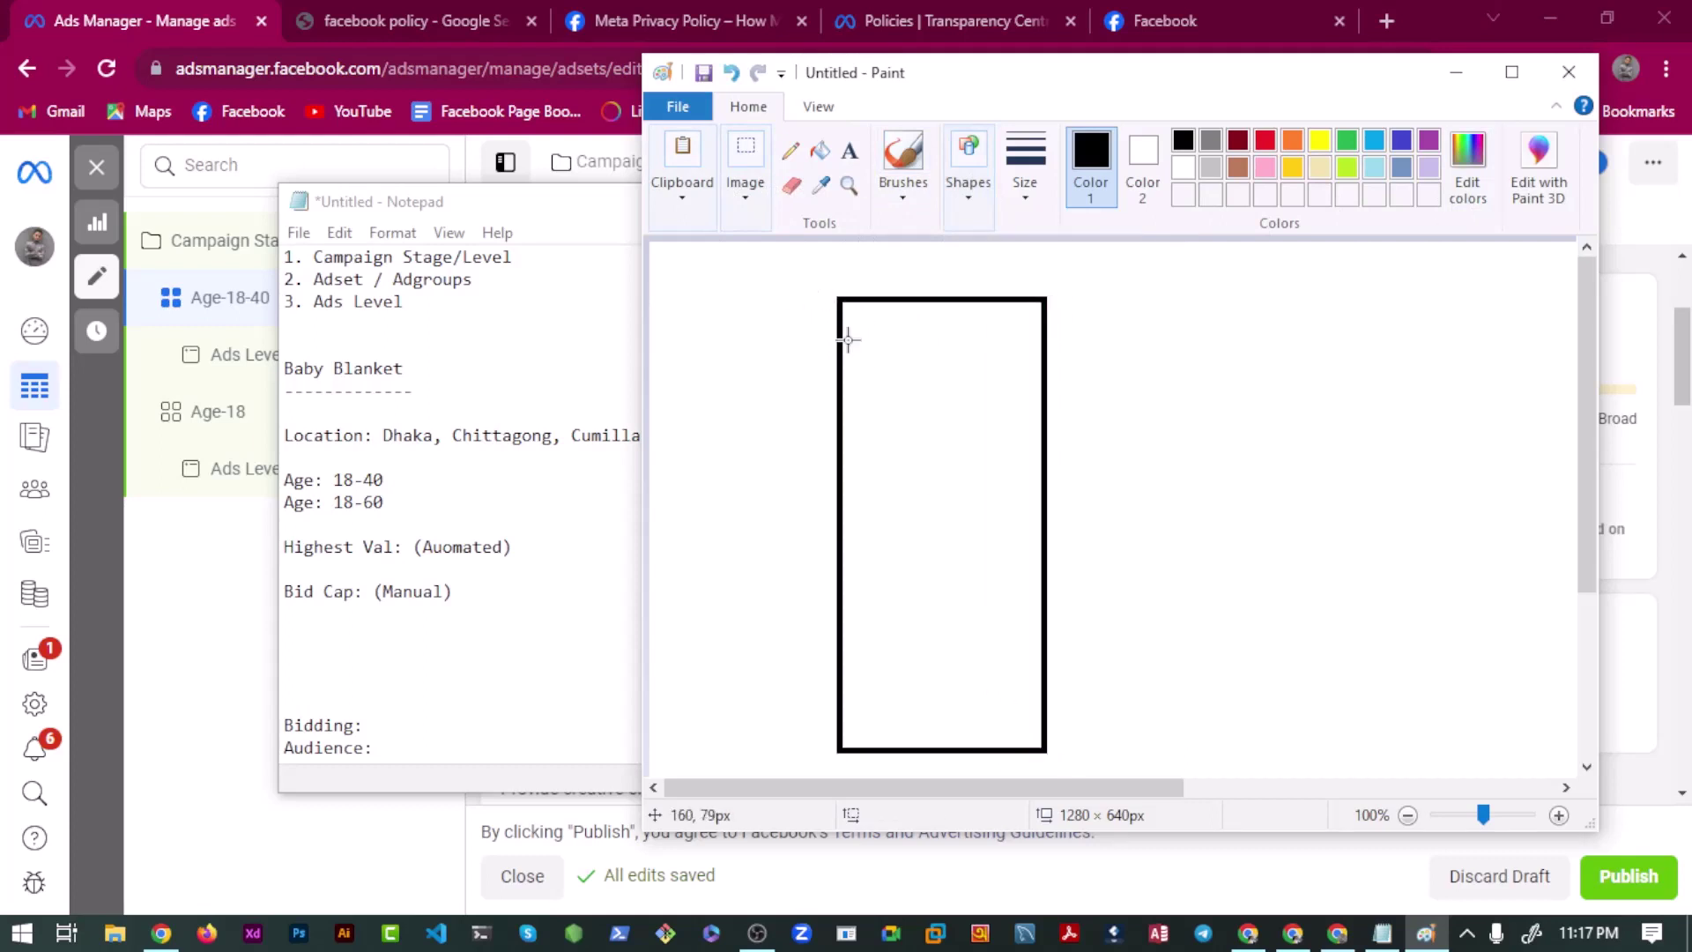
Draw two full-width boxes inside the upper half of the tall rectangle, one below the other.
{"action": "left_click_drag", "start_coordinate": [841, 337], "coordinate": [1045, 451]}
{"action": "left_click", "coordinate": [783, 478]}
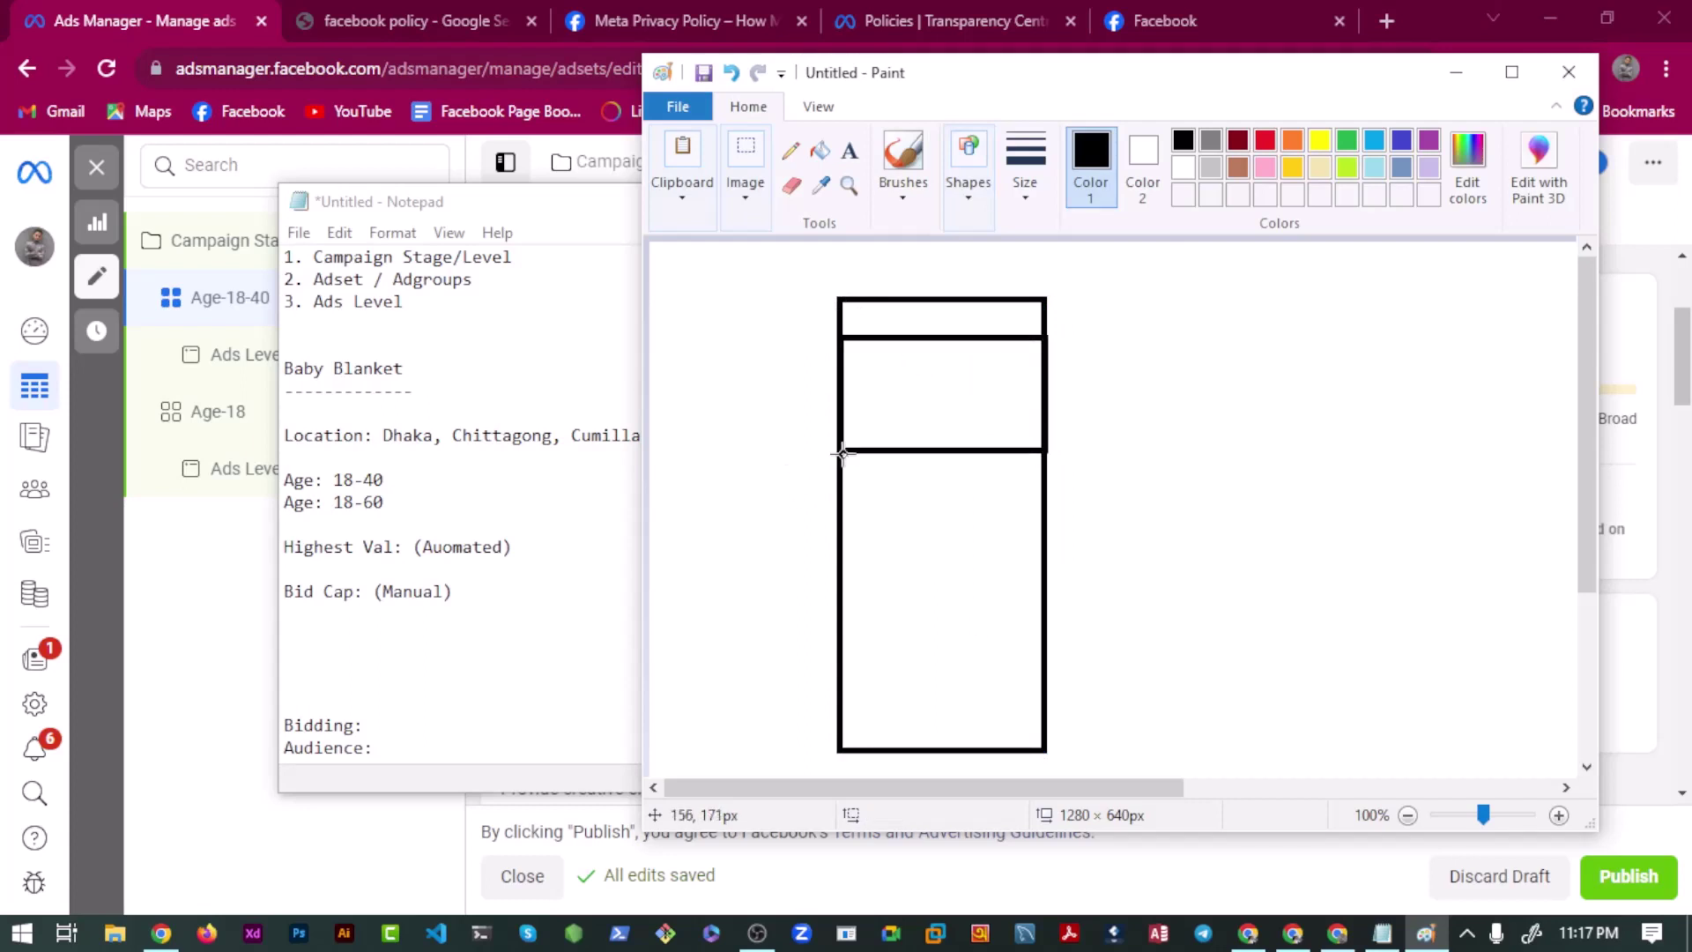
{"action": "left_click_drag", "start_coordinate": [838, 467], "coordinate": [1043, 556]}
{"action": "left_click", "coordinate": [797, 613]}
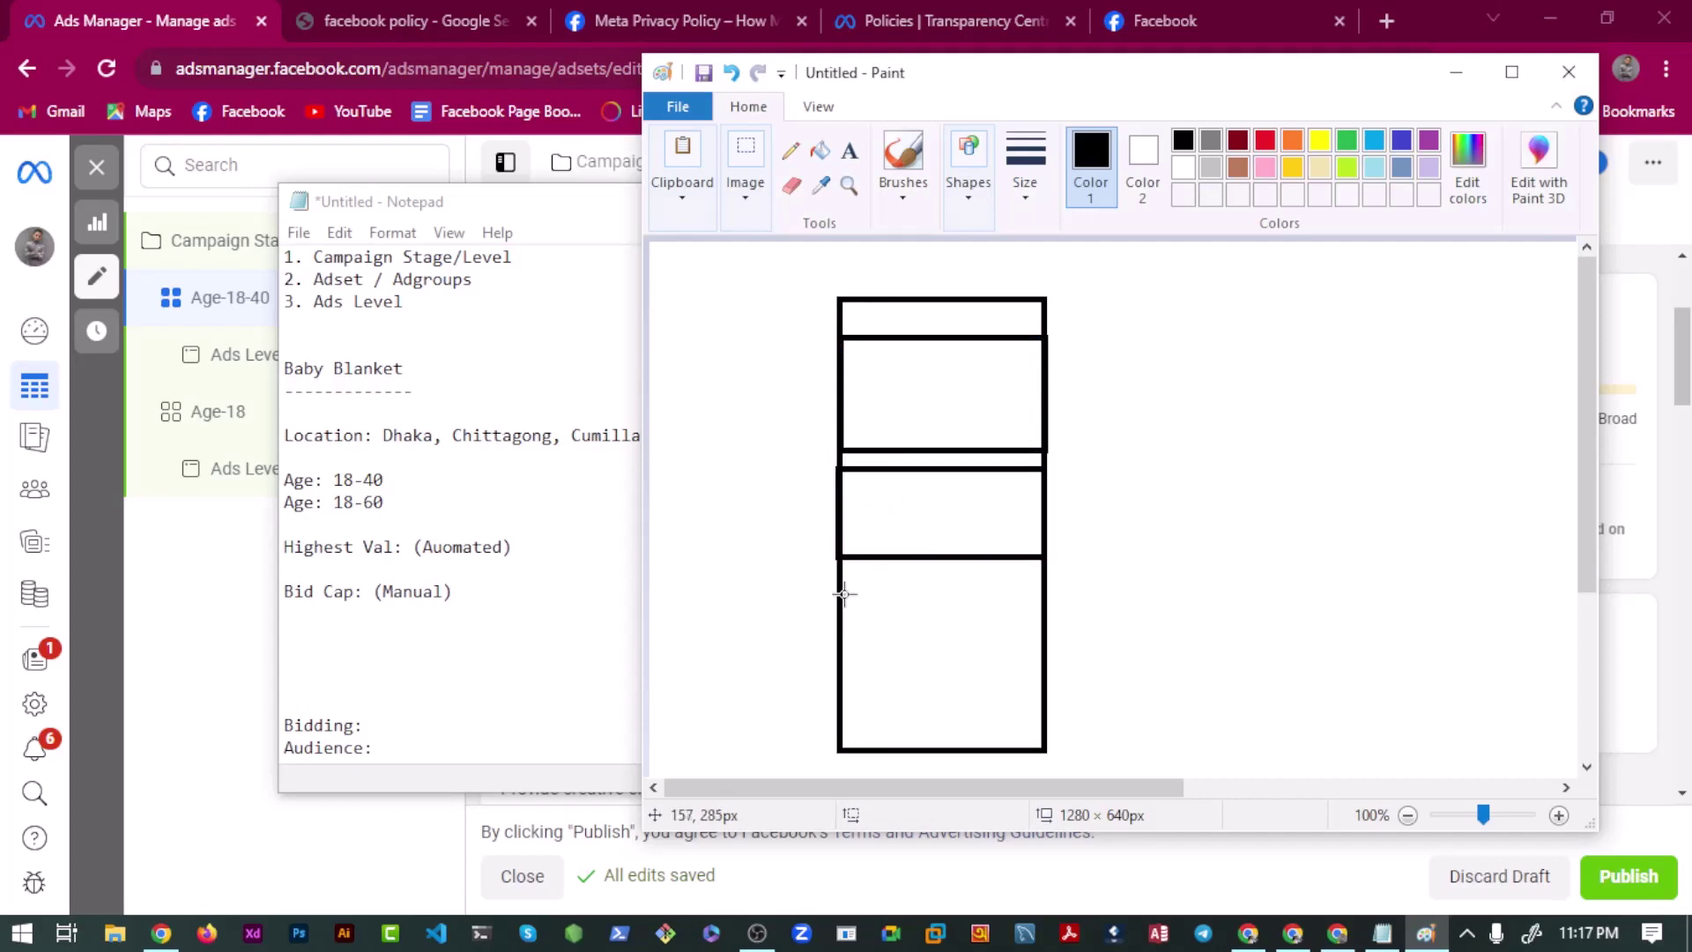
Add a box about 166 × 52 px at the tall rectangle's base and another full-width box just above it.
{"action": "left_click_drag", "start_coordinate": [838, 682], "coordinate": [1046, 751]}
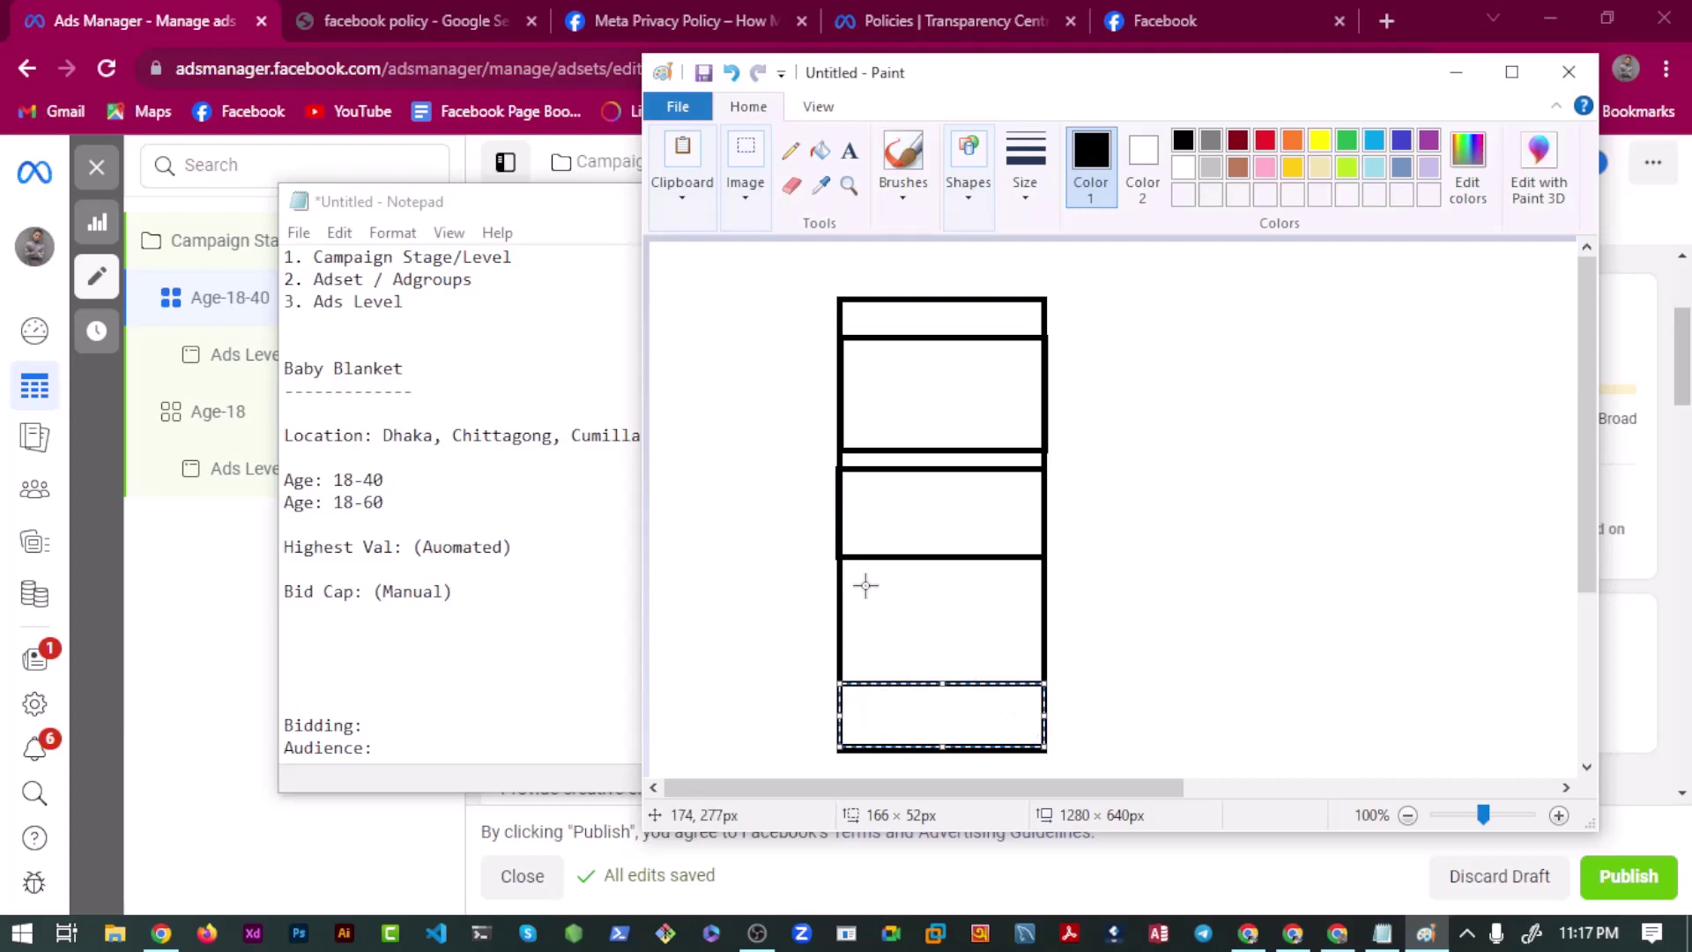
{"action": "left_click", "coordinate": [790, 568]}
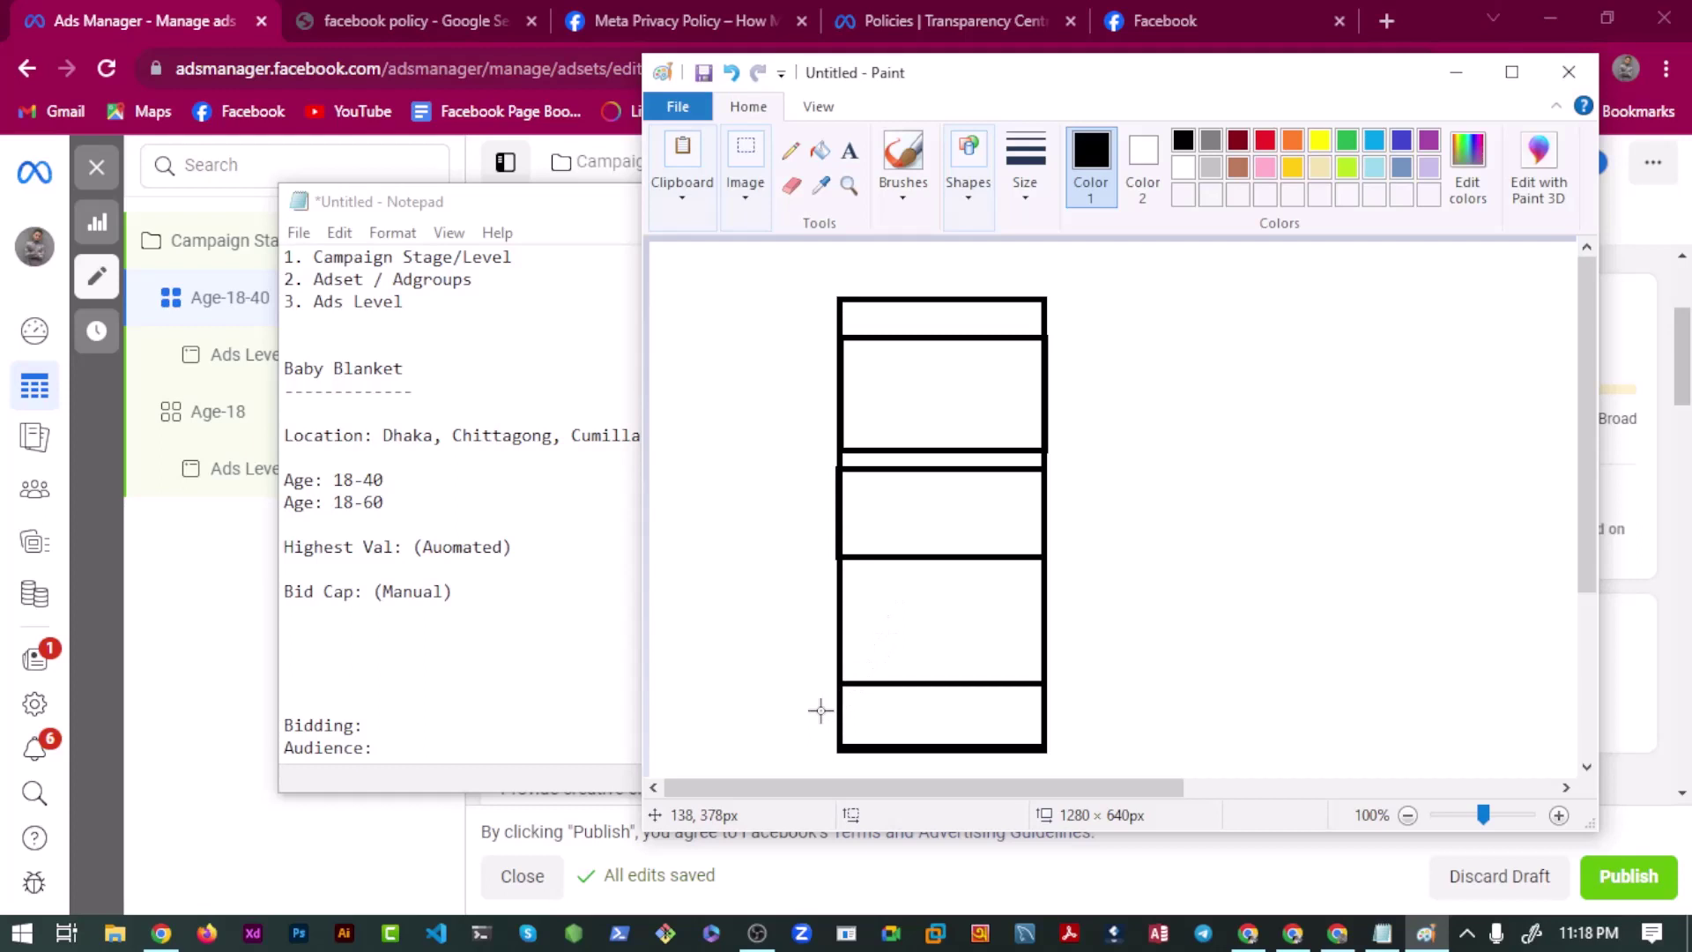
{"action": "left_click", "coordinate": [840, 568]}
{"action": "mouse_move", "coordinate": [840, 569]}
{"action": "left_mouse_down"}
{"action": "mouse_move", "coordinate": [1057, 687]}
{"action": "mouse_move", "coordinate": [1043, 665]}
{"action": "left_mouse_up"}
{"action": "left_click", "coordinate": [1138, 566]}
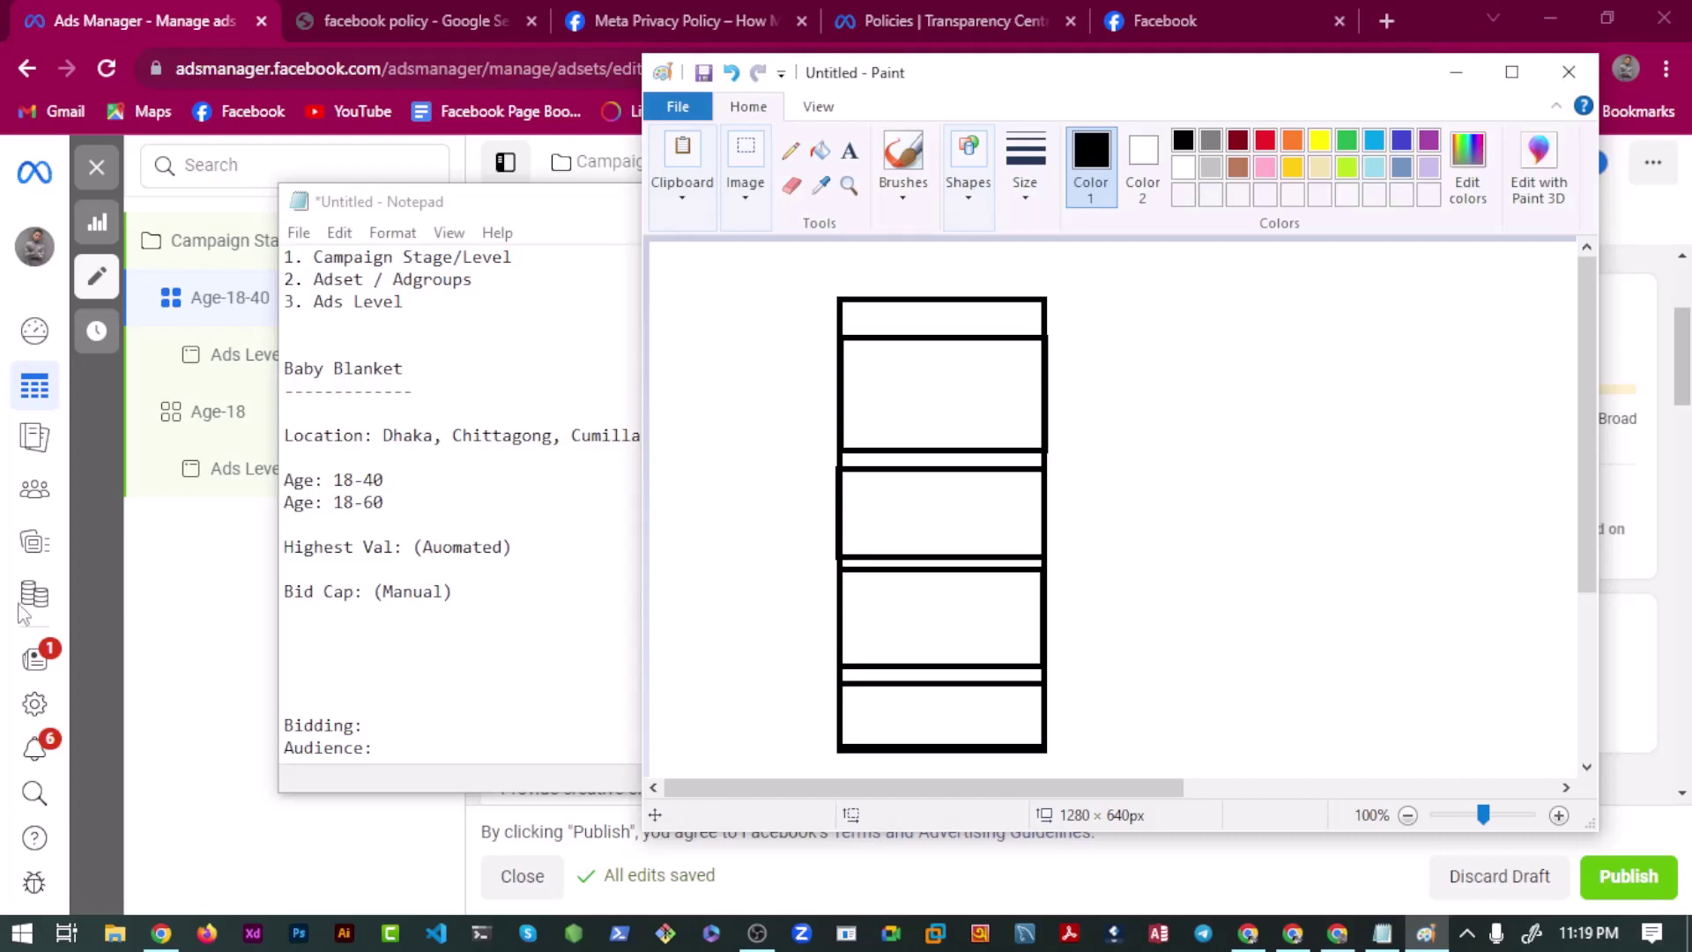
{"action": "key", "text": "alt+Tab"}
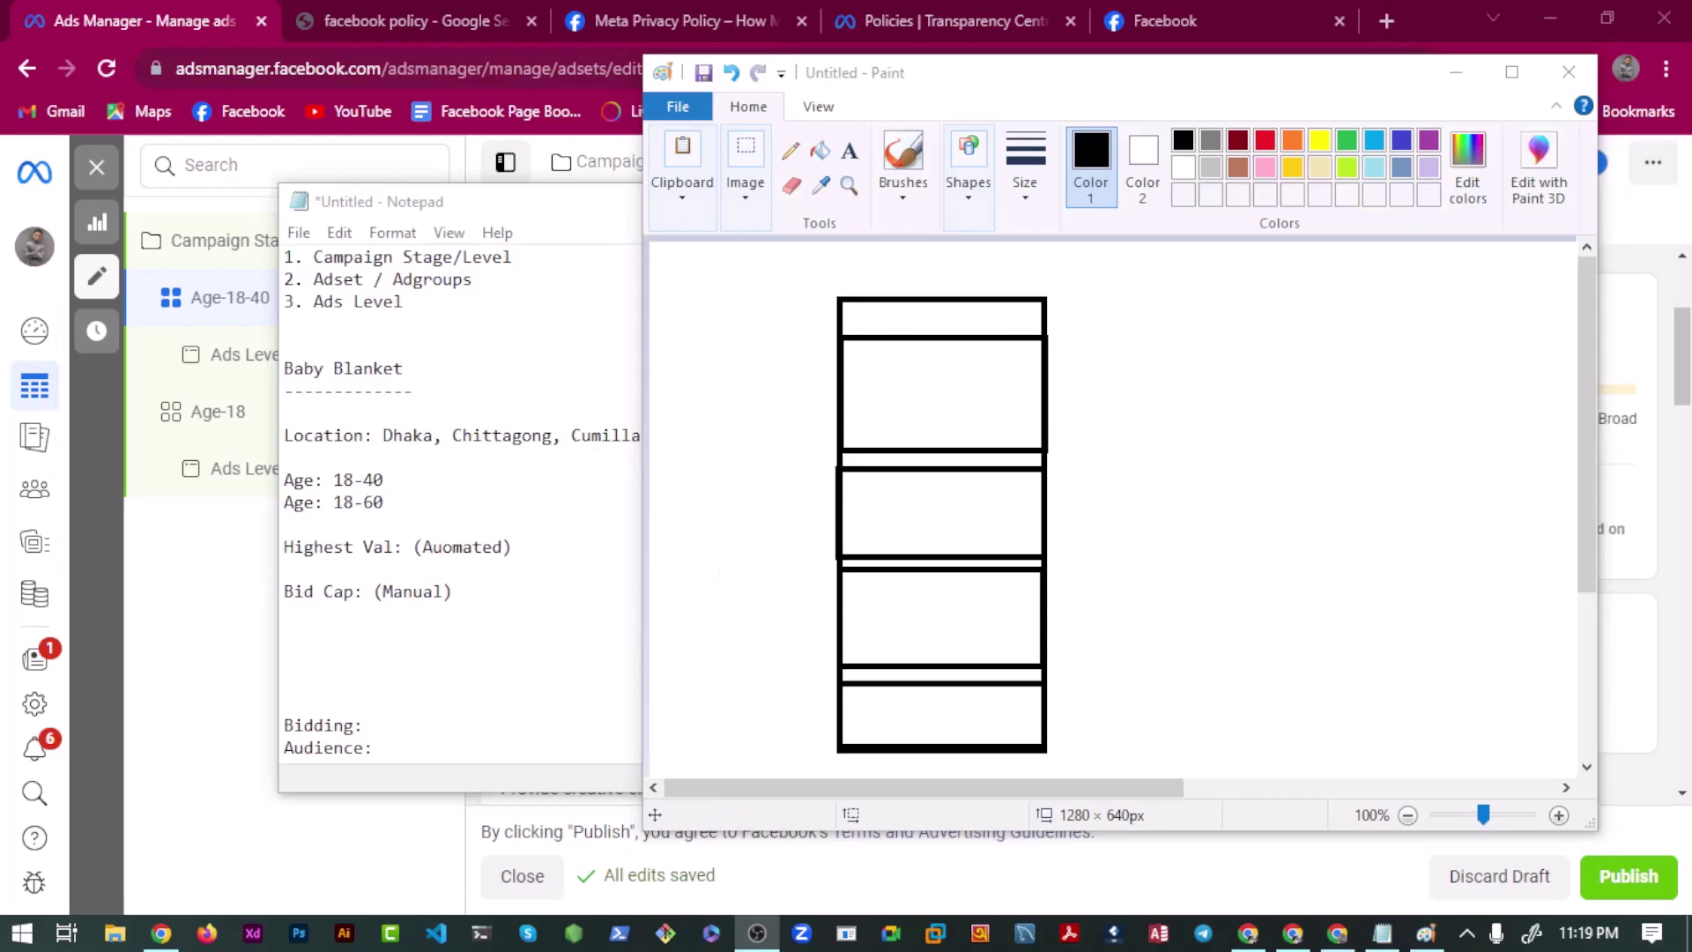
Switch to the My Life spreadsheet in Google Sheets and look through the first three entries of the Daily Task Planner.
{"action": "key", "text": "alt+Tab"}
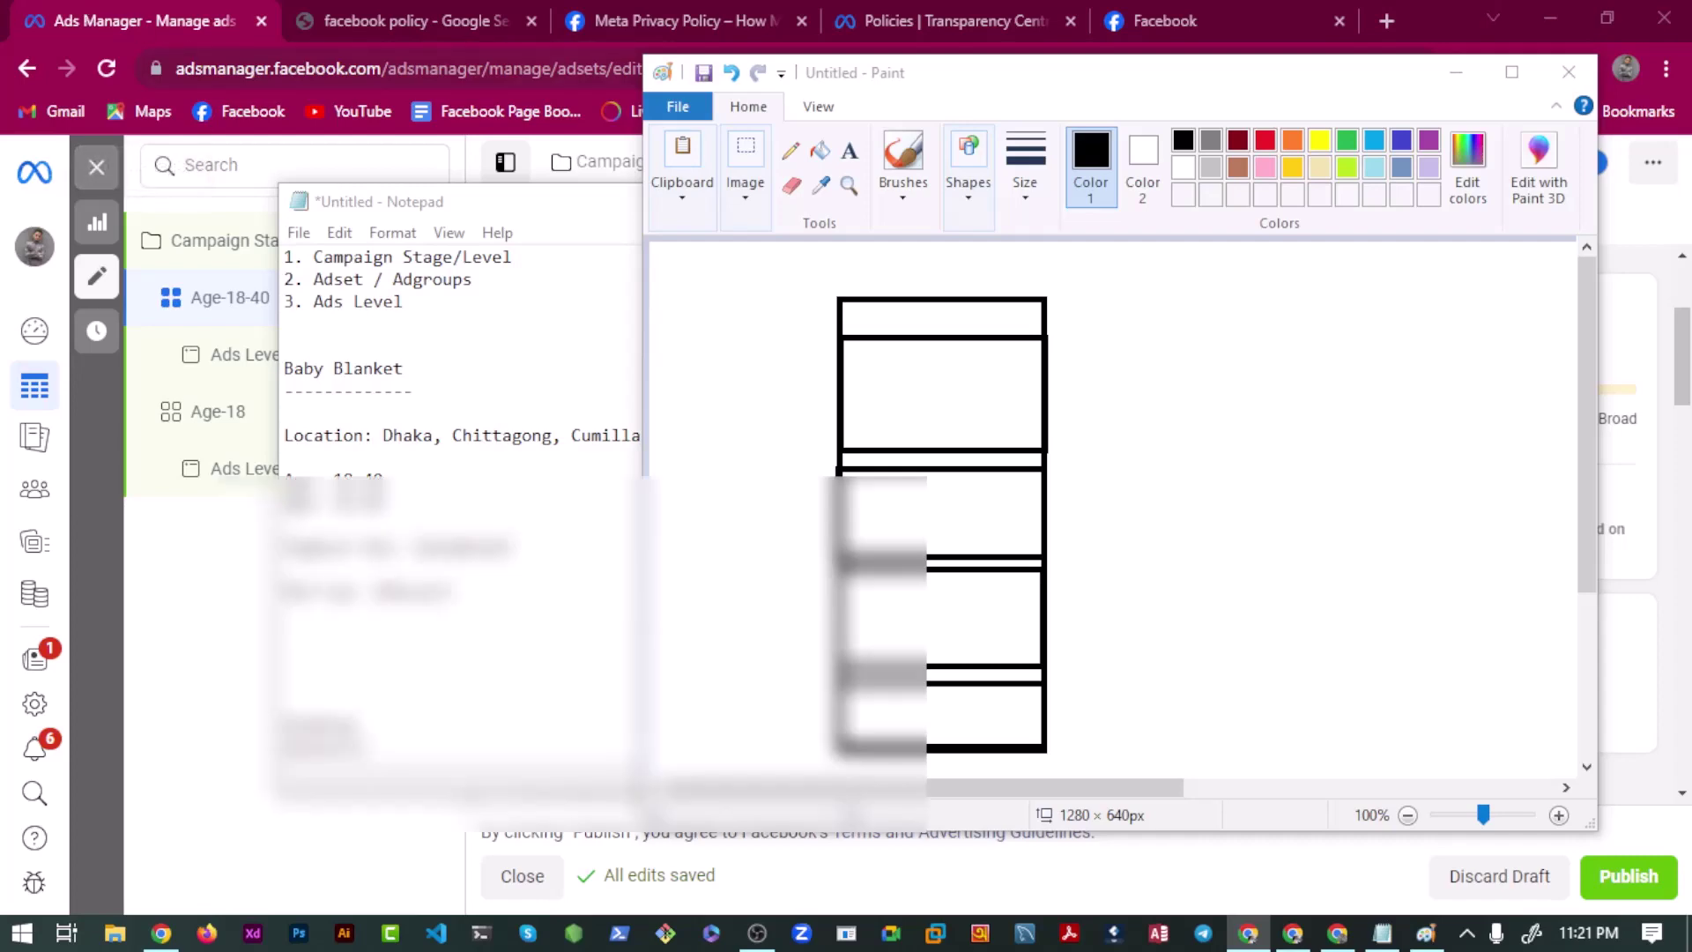
{"action": "left_click_drag", "start_coordinate": [481, 159], "coordinate": [879, 2]}
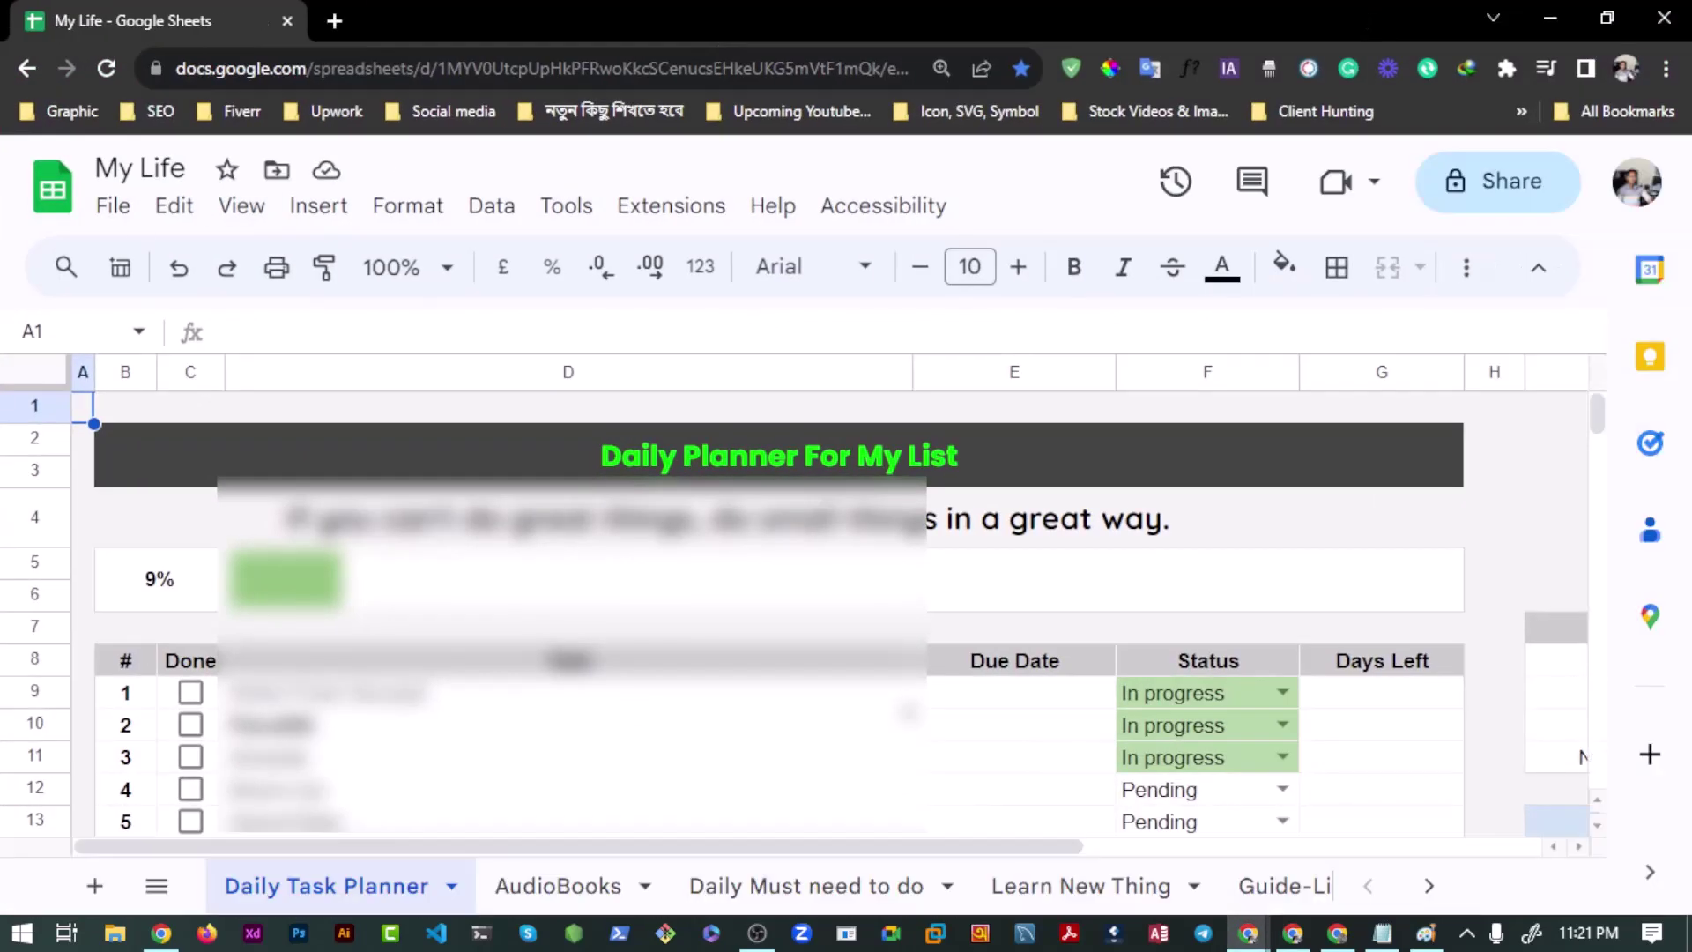
{"action": "scroll", "coordinate": [493, 573], "scroll_direction": "down", "scroll_amount": 1}
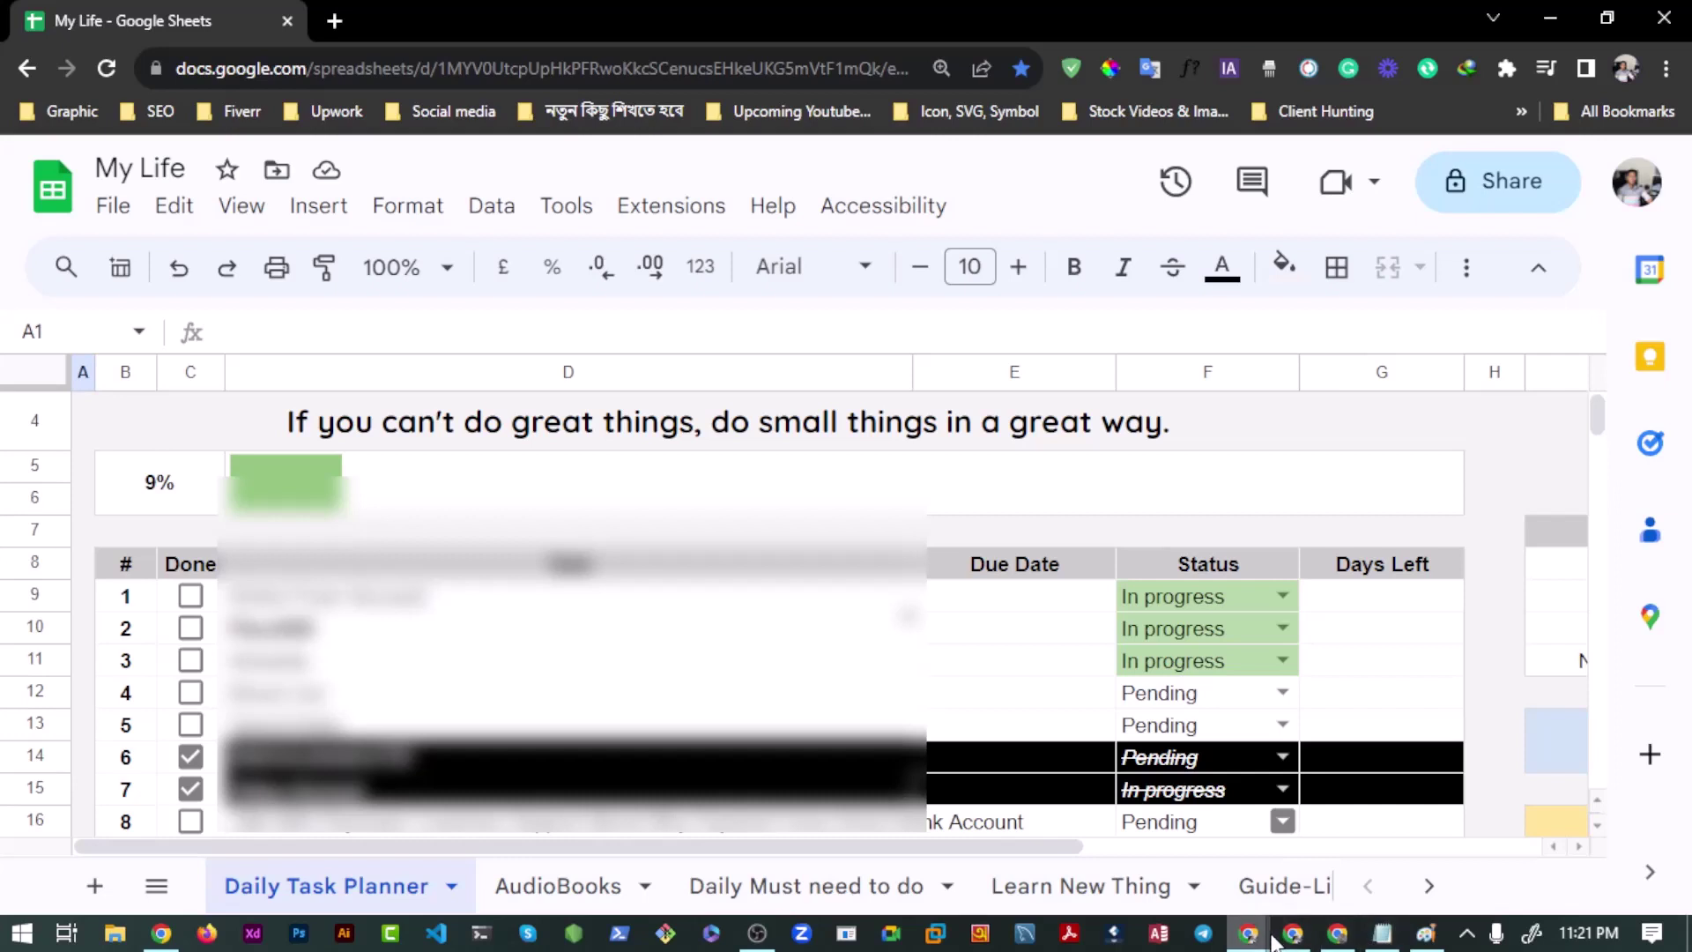
{"action": "mouse_move", "coordinate": [1293, 936]}
{"action": "left_click", "coordinate": [1295, 872]}
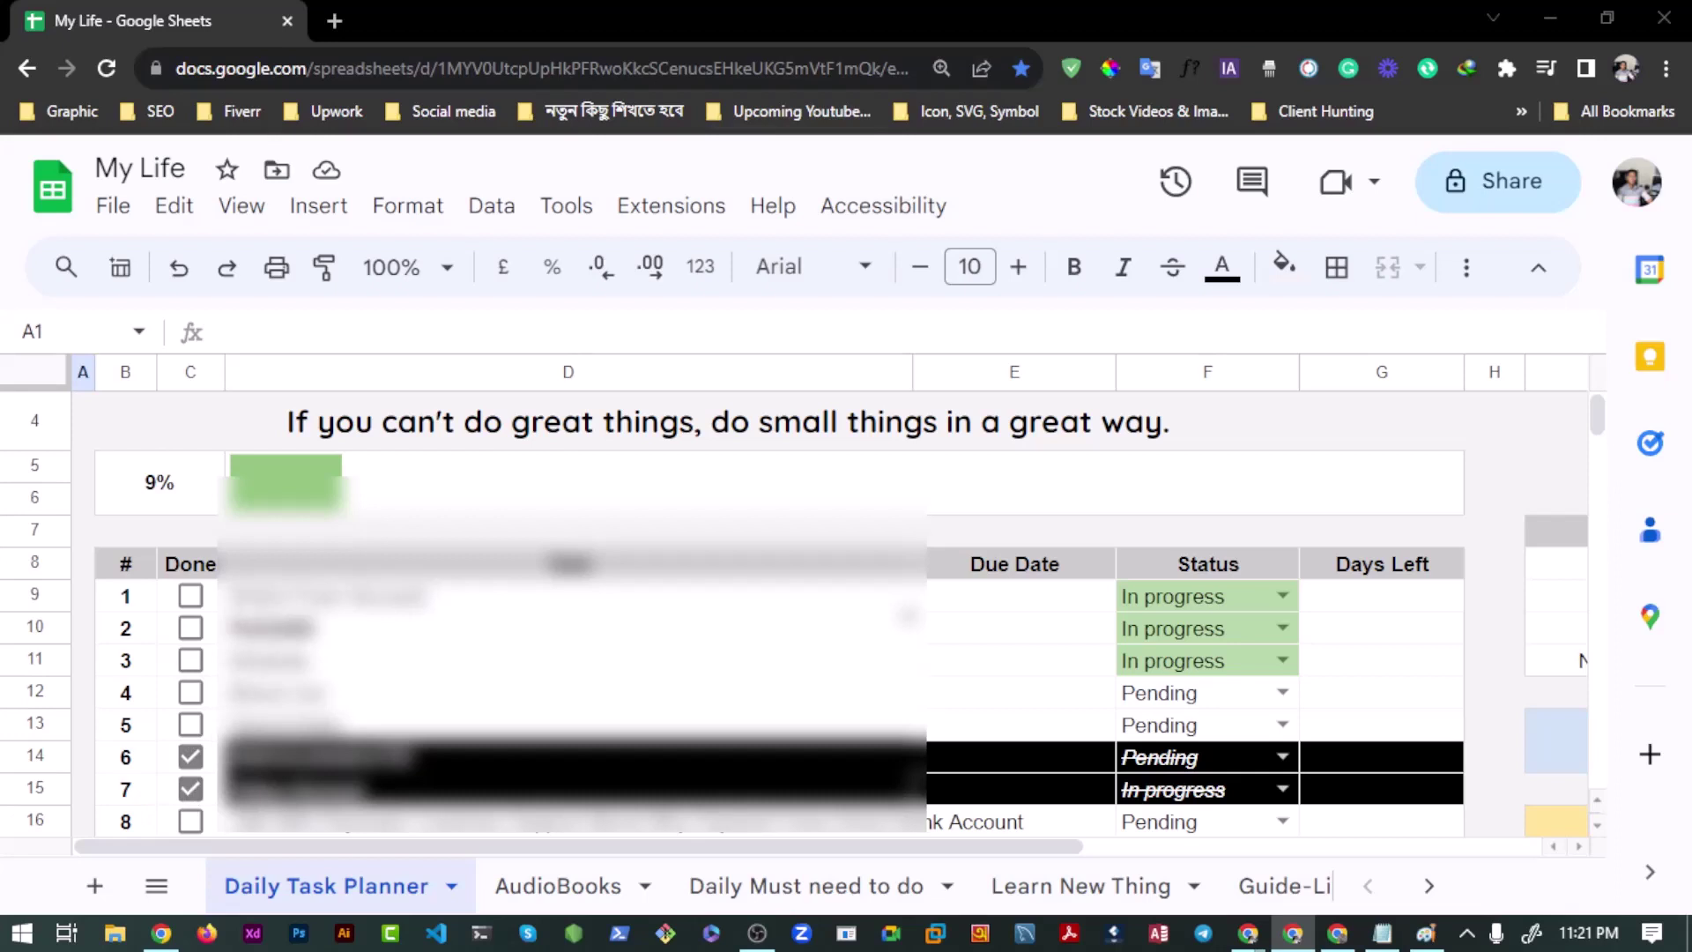
{"action": "left_click", "coordinate": [568, 596]}
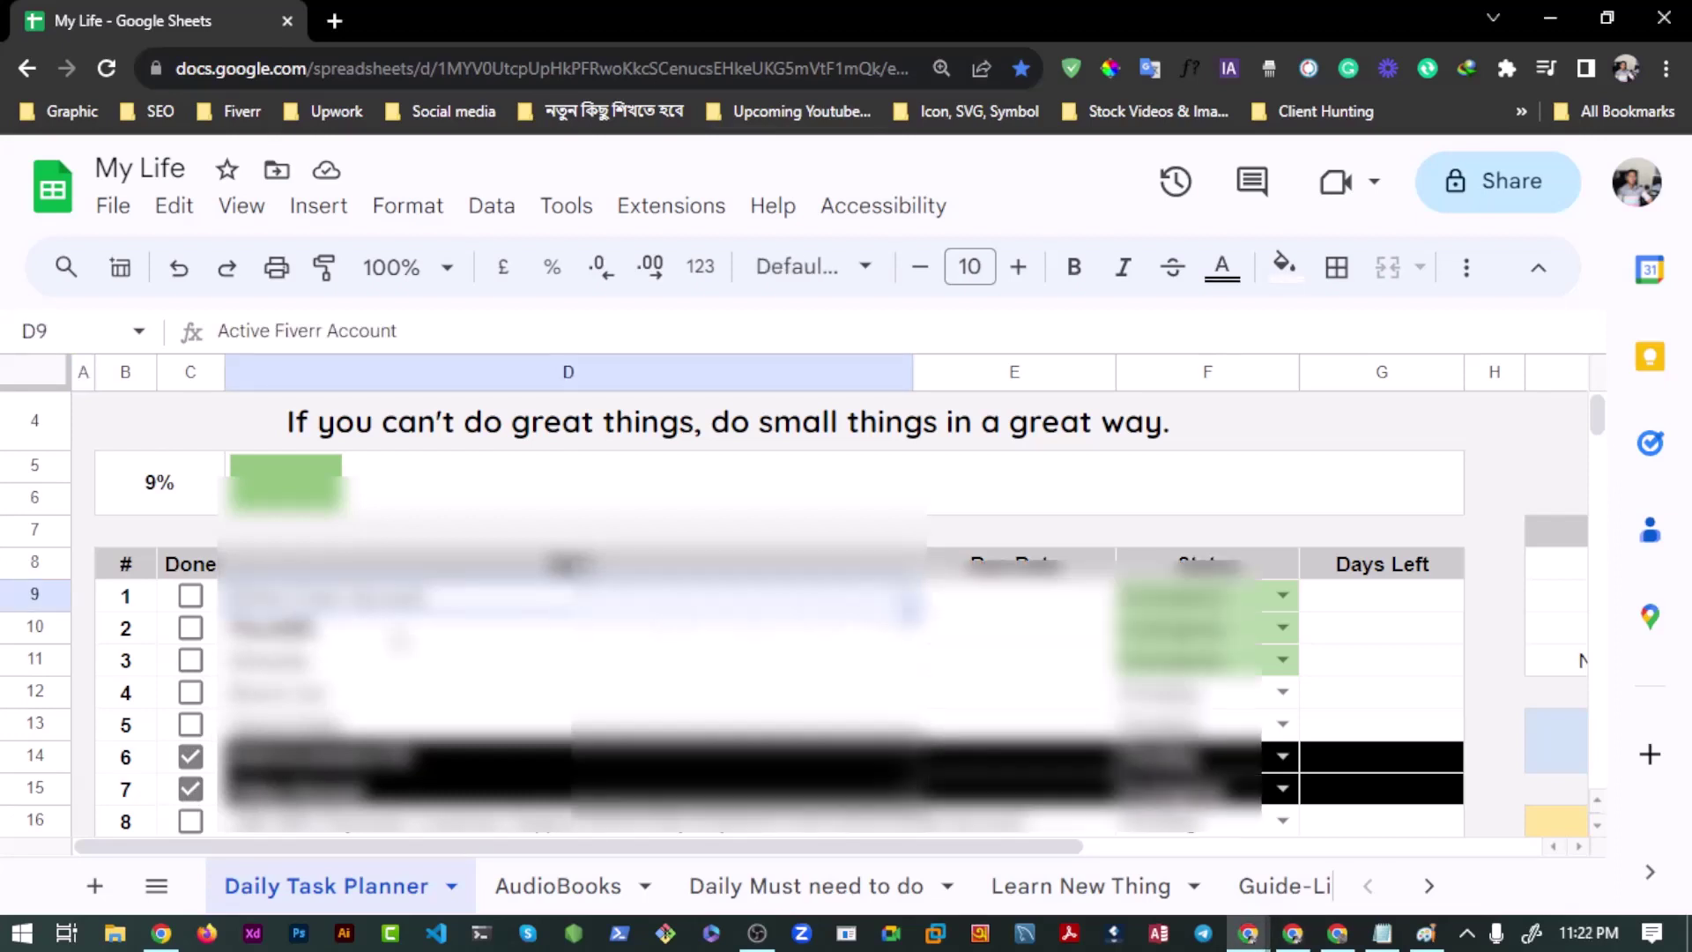
{"action": "left_click", "coordinate": [569, 628]}
{"action": "left_click", "coordinate": [568, 660]}
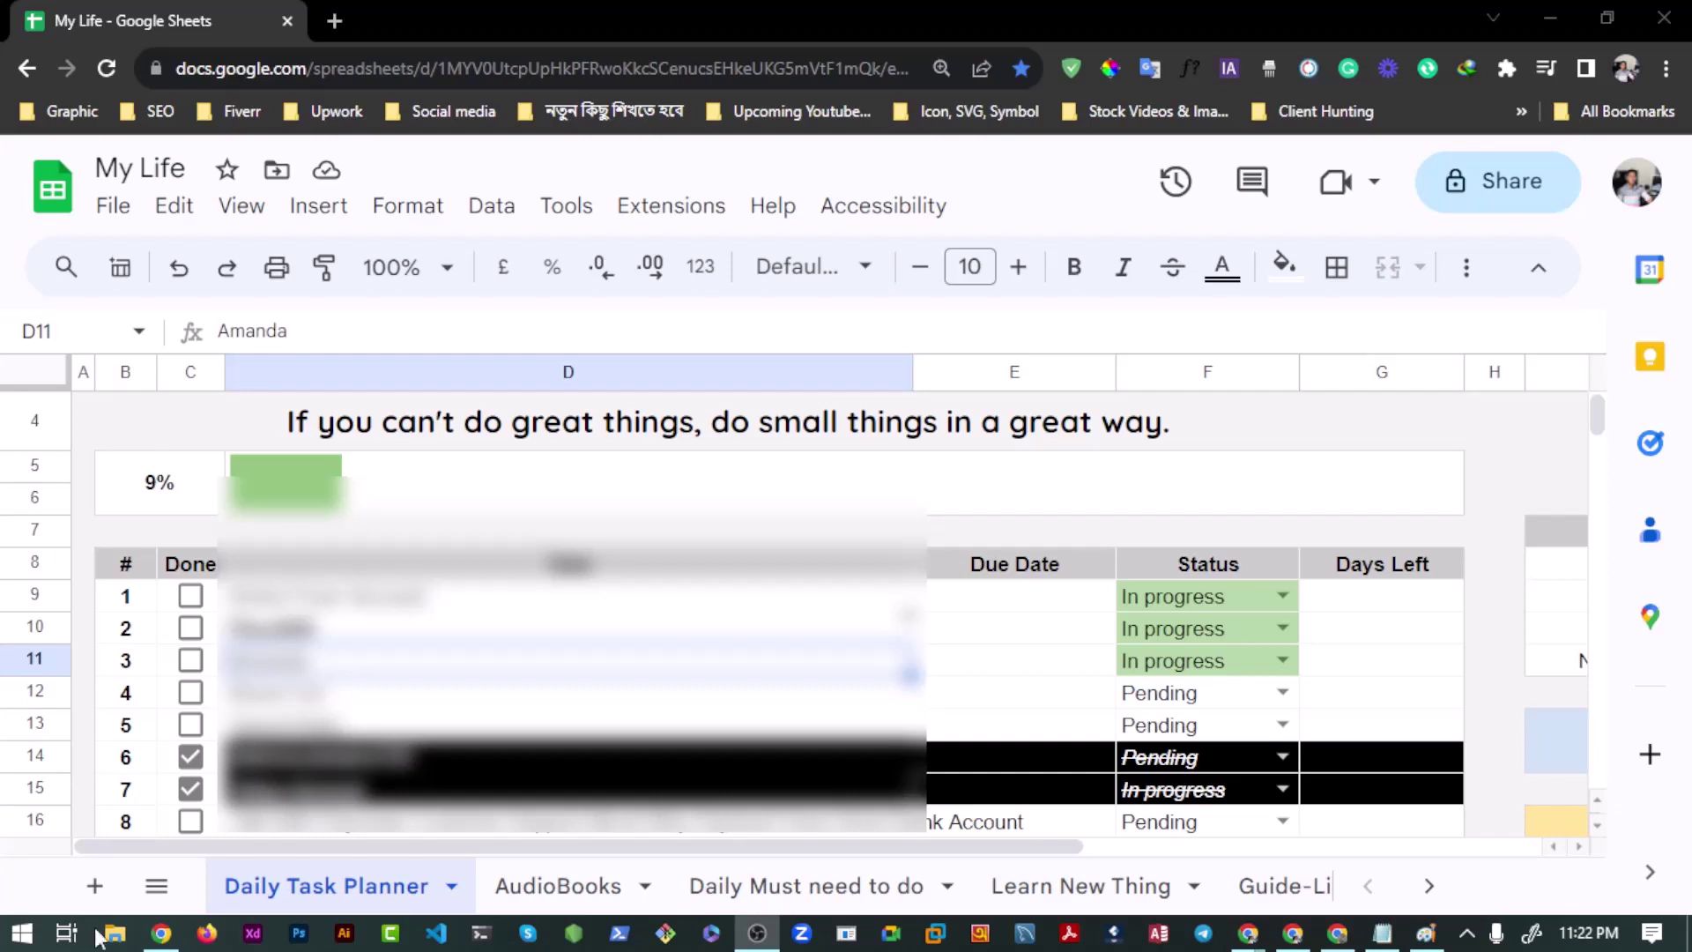
Add a numbered line starting "1. Ag" below the existing Notepad notes and minimize Notepad.
{"action": "left_click", "coordinate": [1389, 936]}
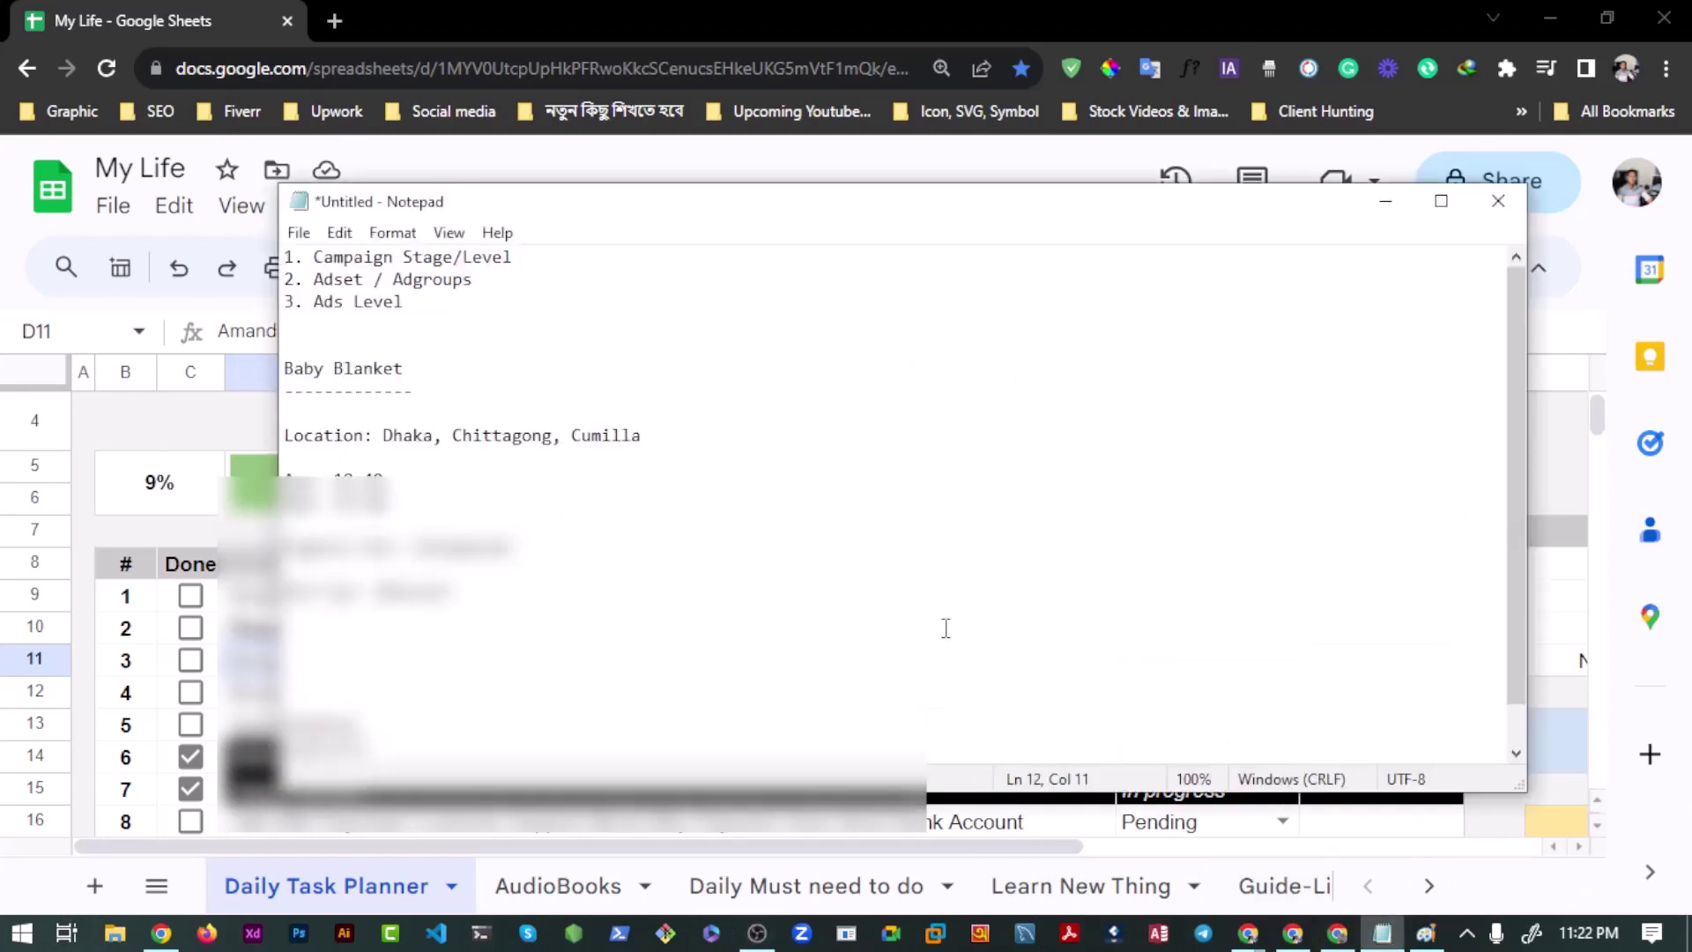
{"action": "key", "text": "Return"}
{"action": "key", "text": "Return"}
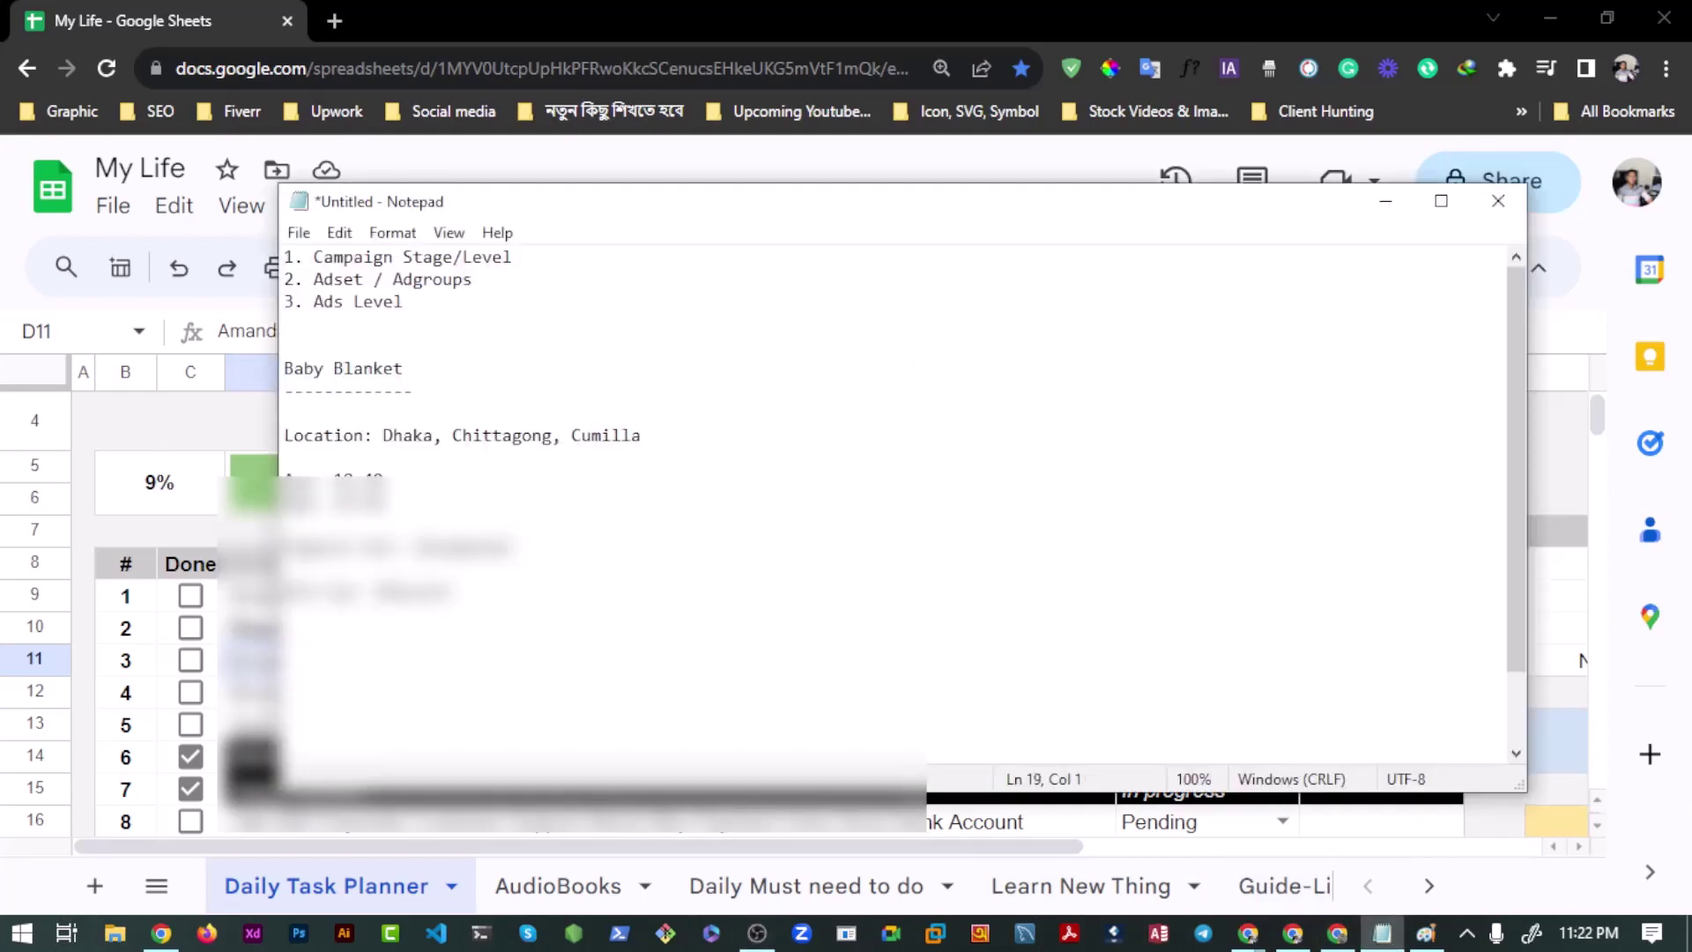
{"action": "type", "text": "1. Ag"}
{"action": "left_click", "coordinate": [1385, 201]}
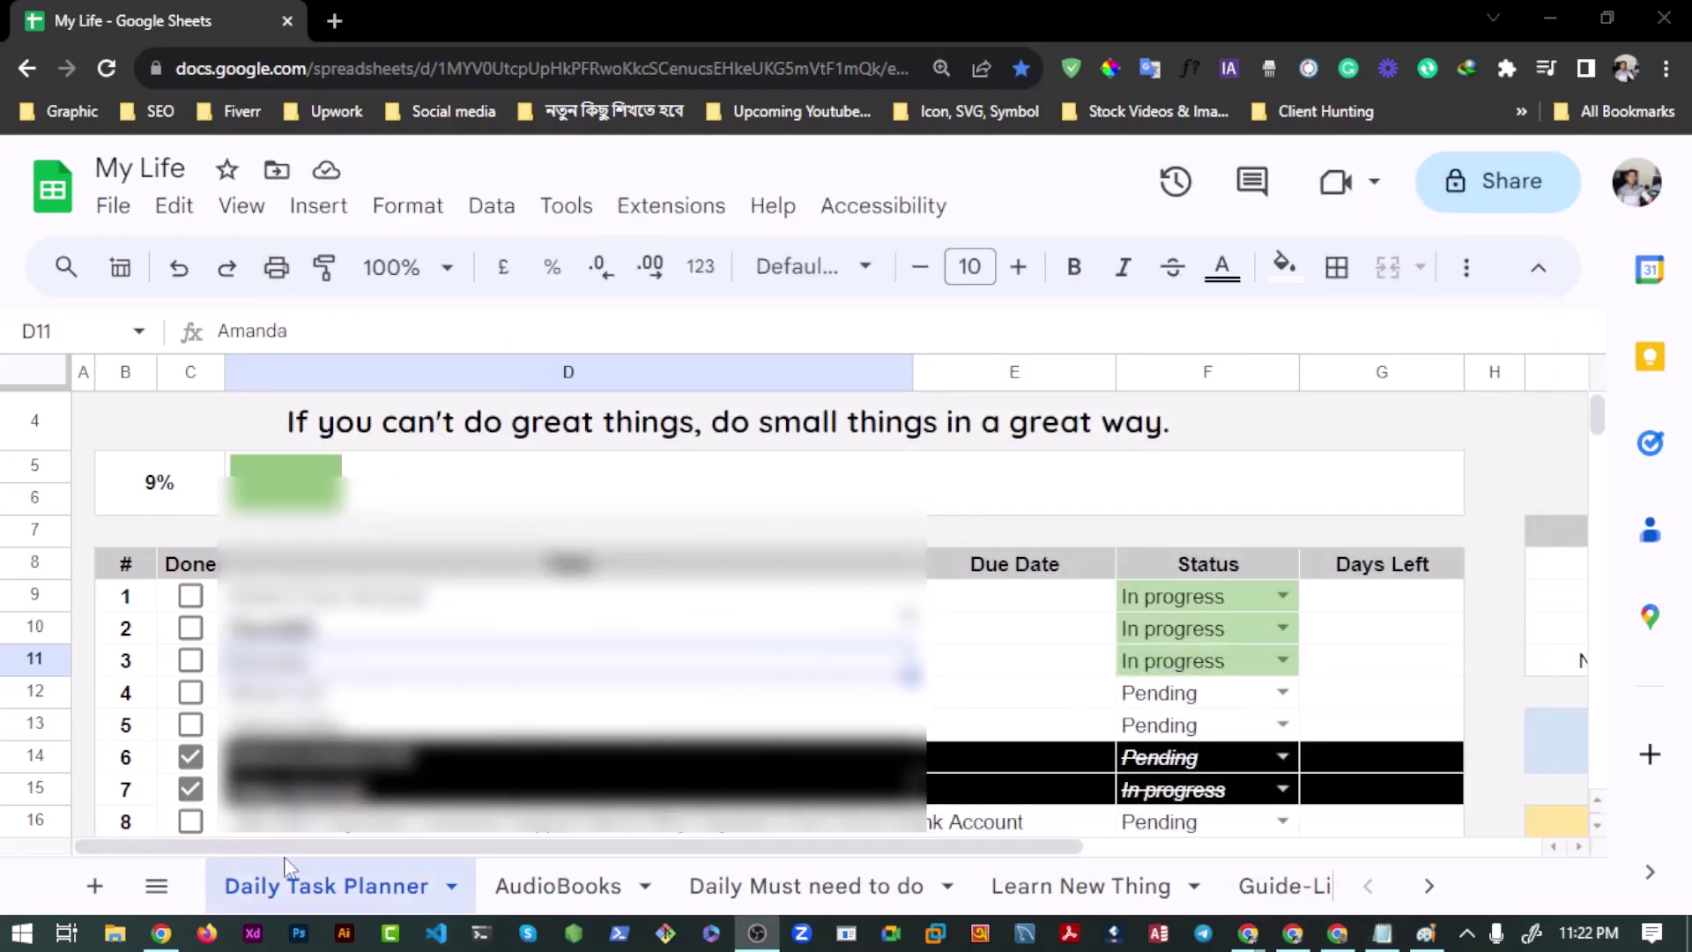
Look through planner tasks 5, 6 and 7 and the rows below them, comparing open and completed tasks.
{"action": "scroll", "coordinate": [444, 741], "scroll_direction": "down", "scroll_amount": 1}
{"action": "scroll", "coordinate": [361, 670], "scroll_direction": "up", "scroll_amount": 1}
{"action": "mouse_move", "coordinate": [1247, 936]}
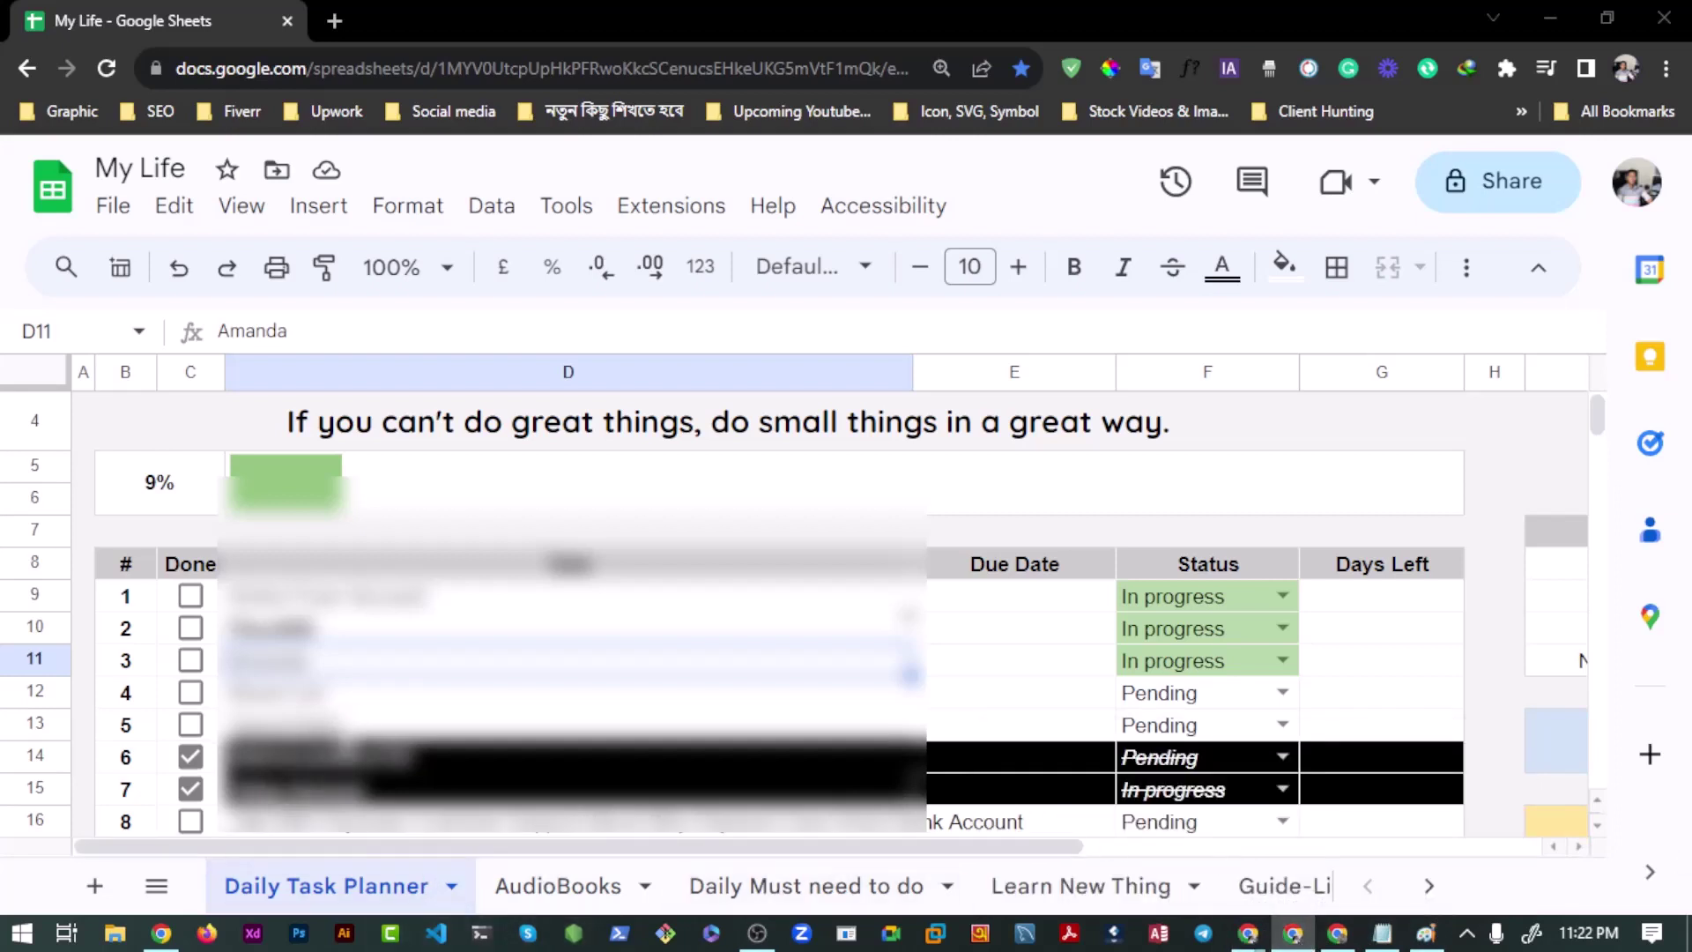
{"action": "left_click", "coordinate": [346, 726]}
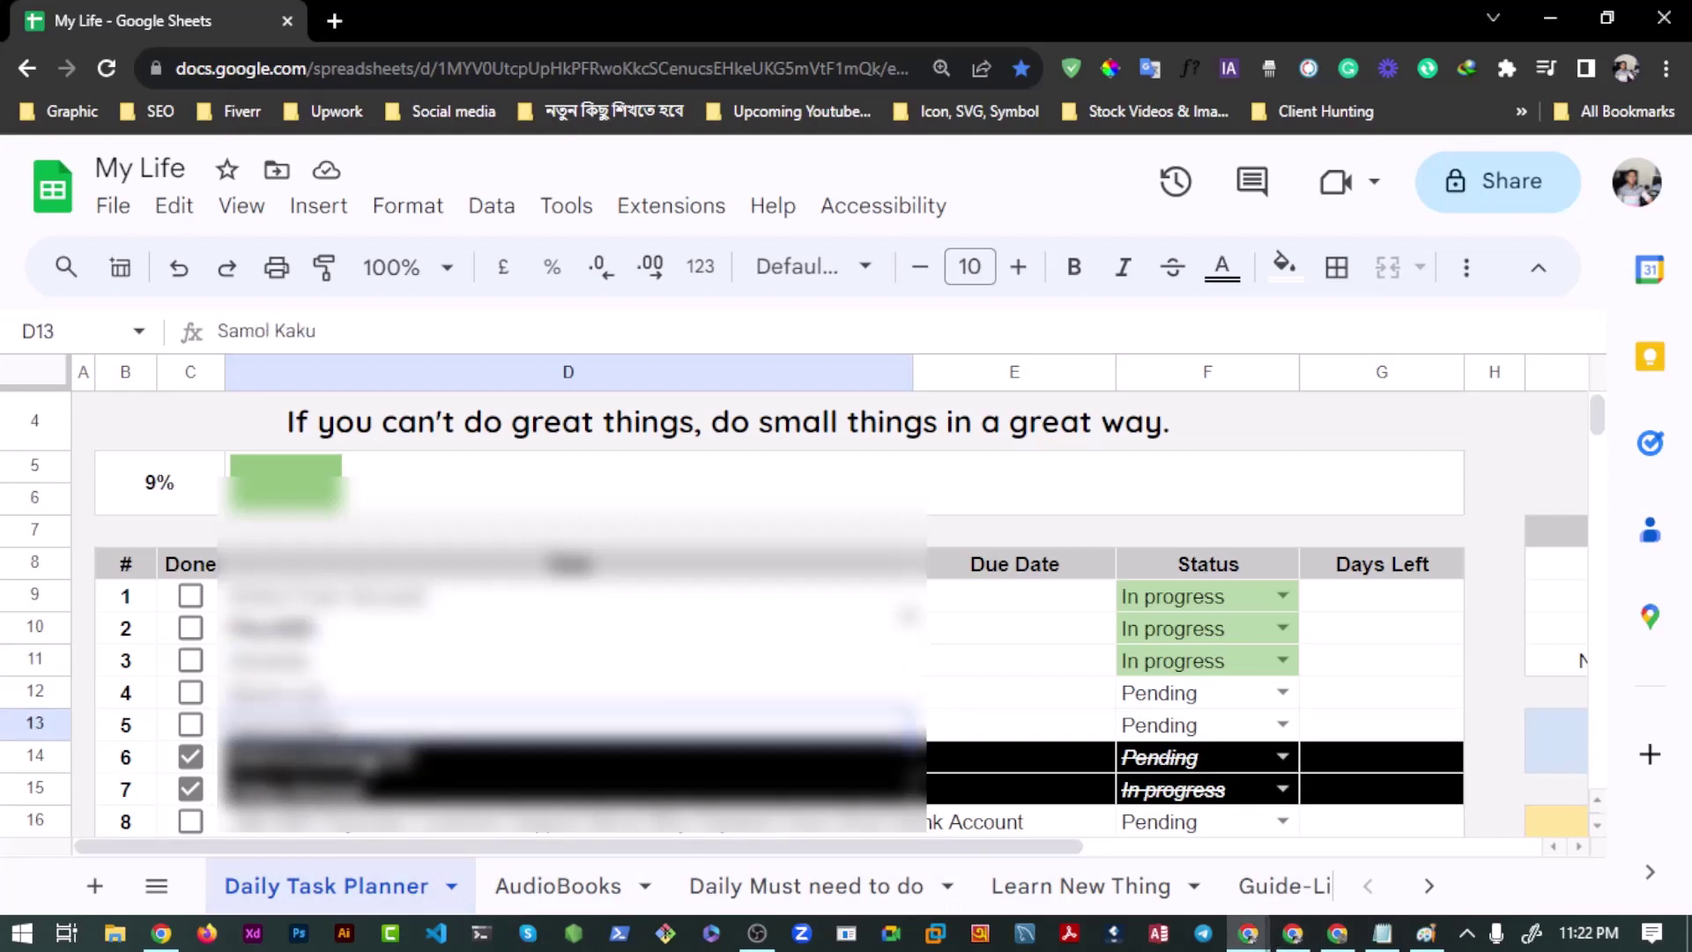
{"action": "left_click", "coordinate": [296, 751]}
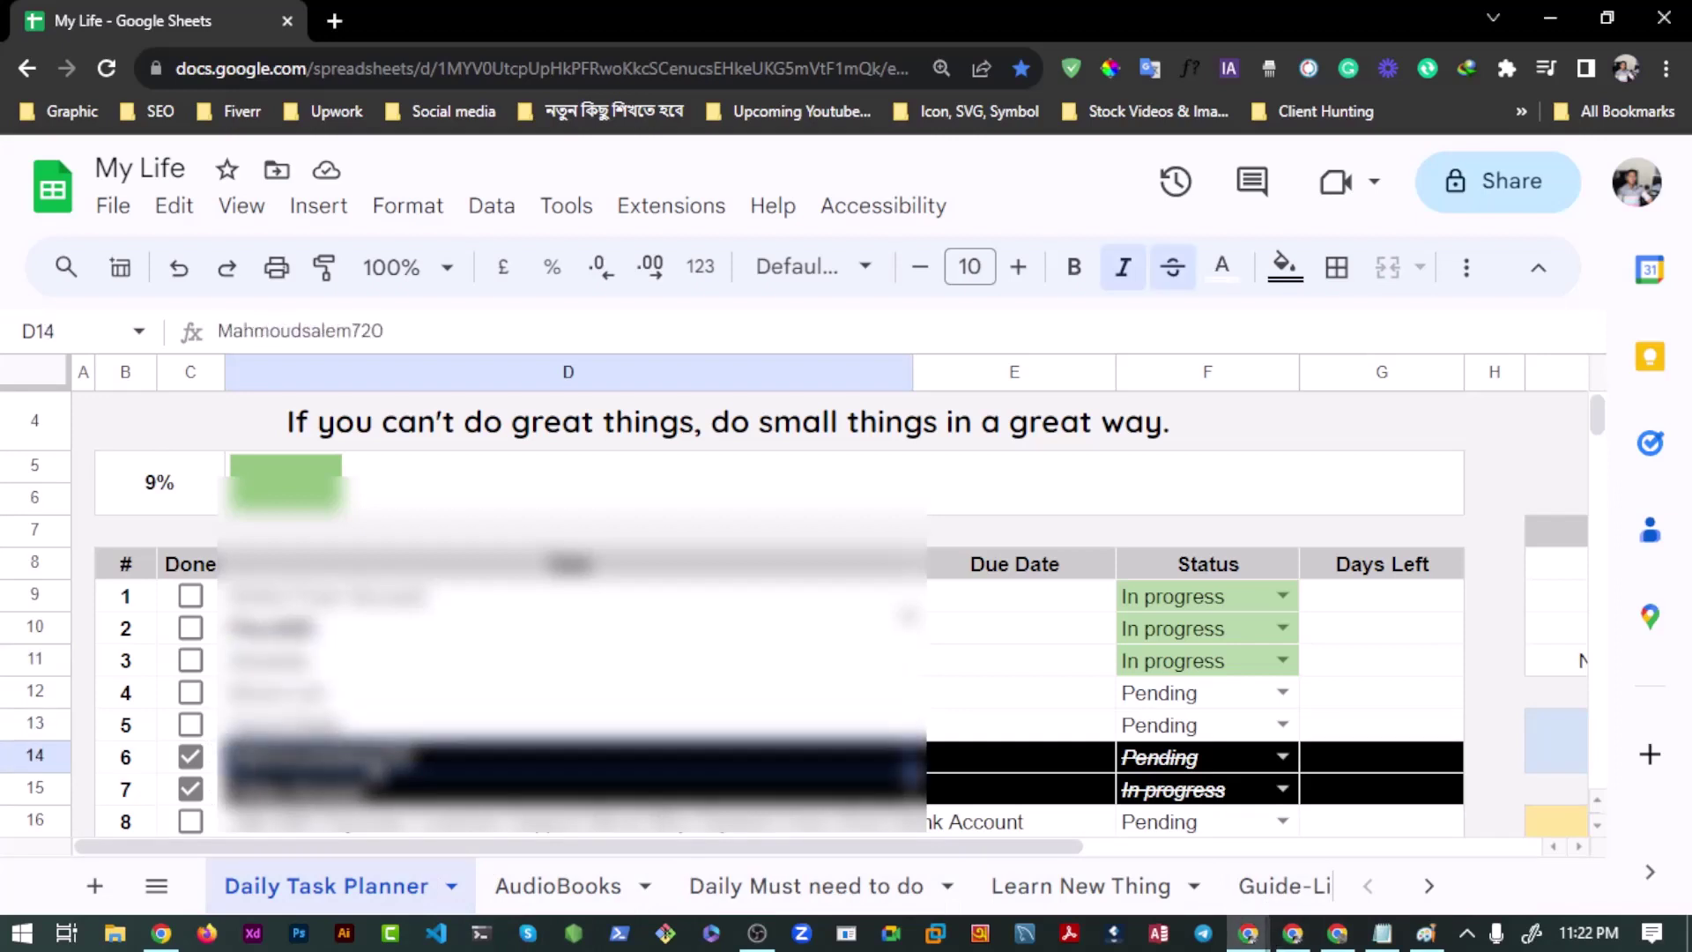
{"action": "left_click", "coordinate": [458, 794]}
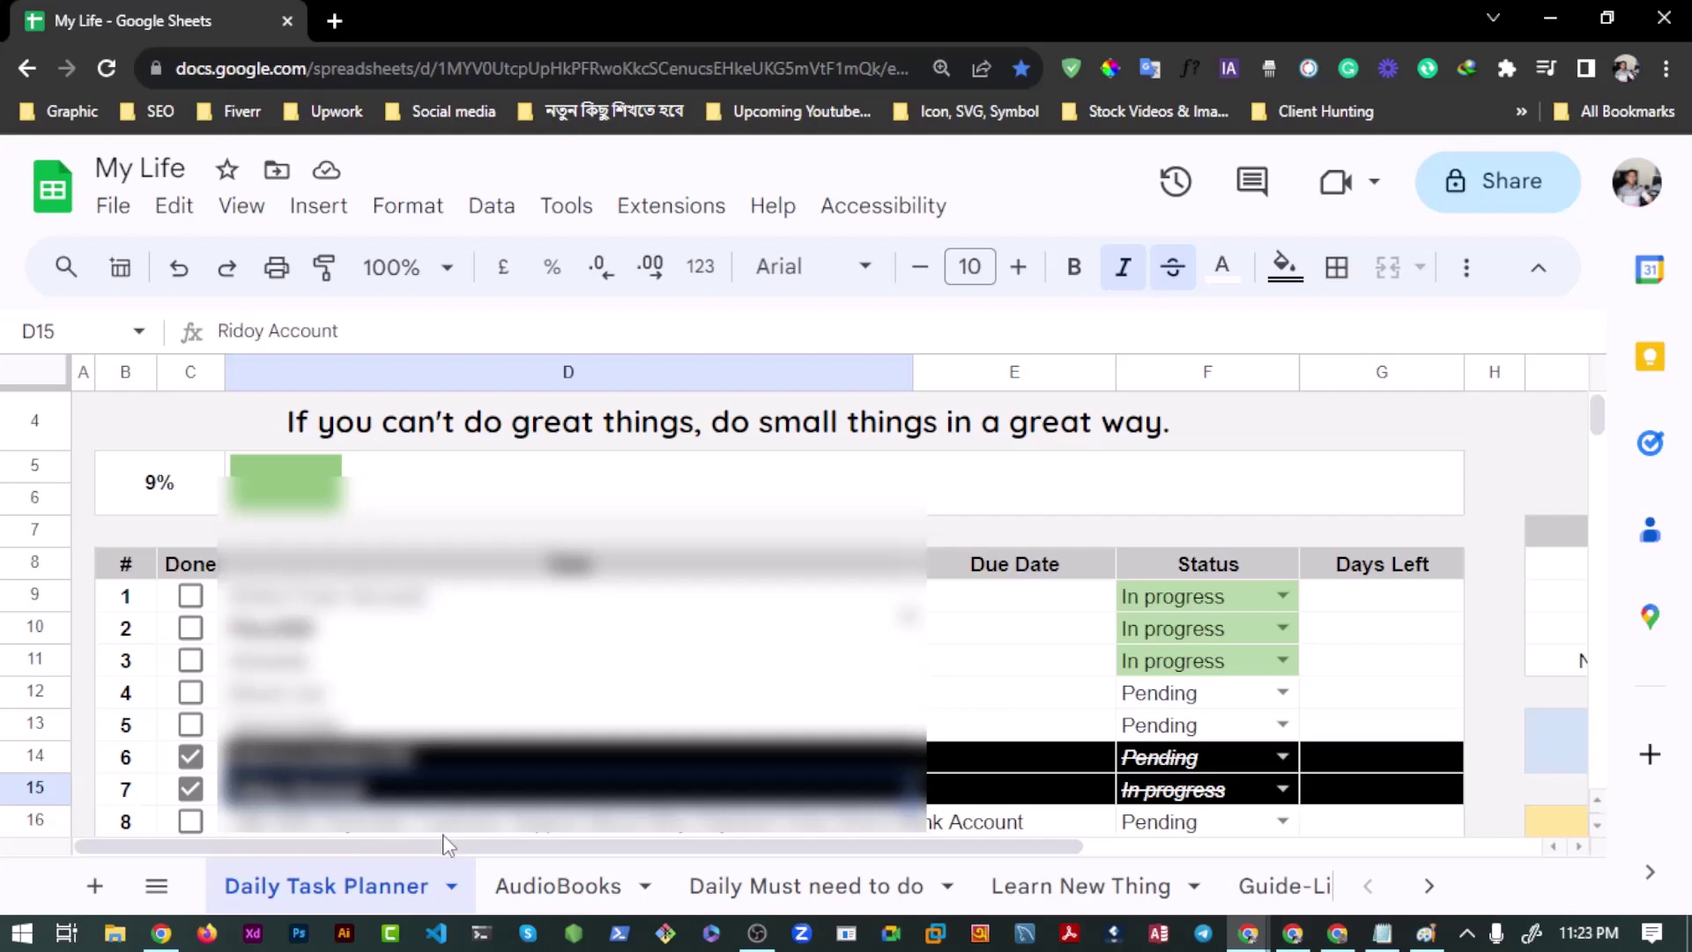
{"action": "scroll", "coordinate": [396, 796], "scroll_direction": "down", "scroll_amount": 6}
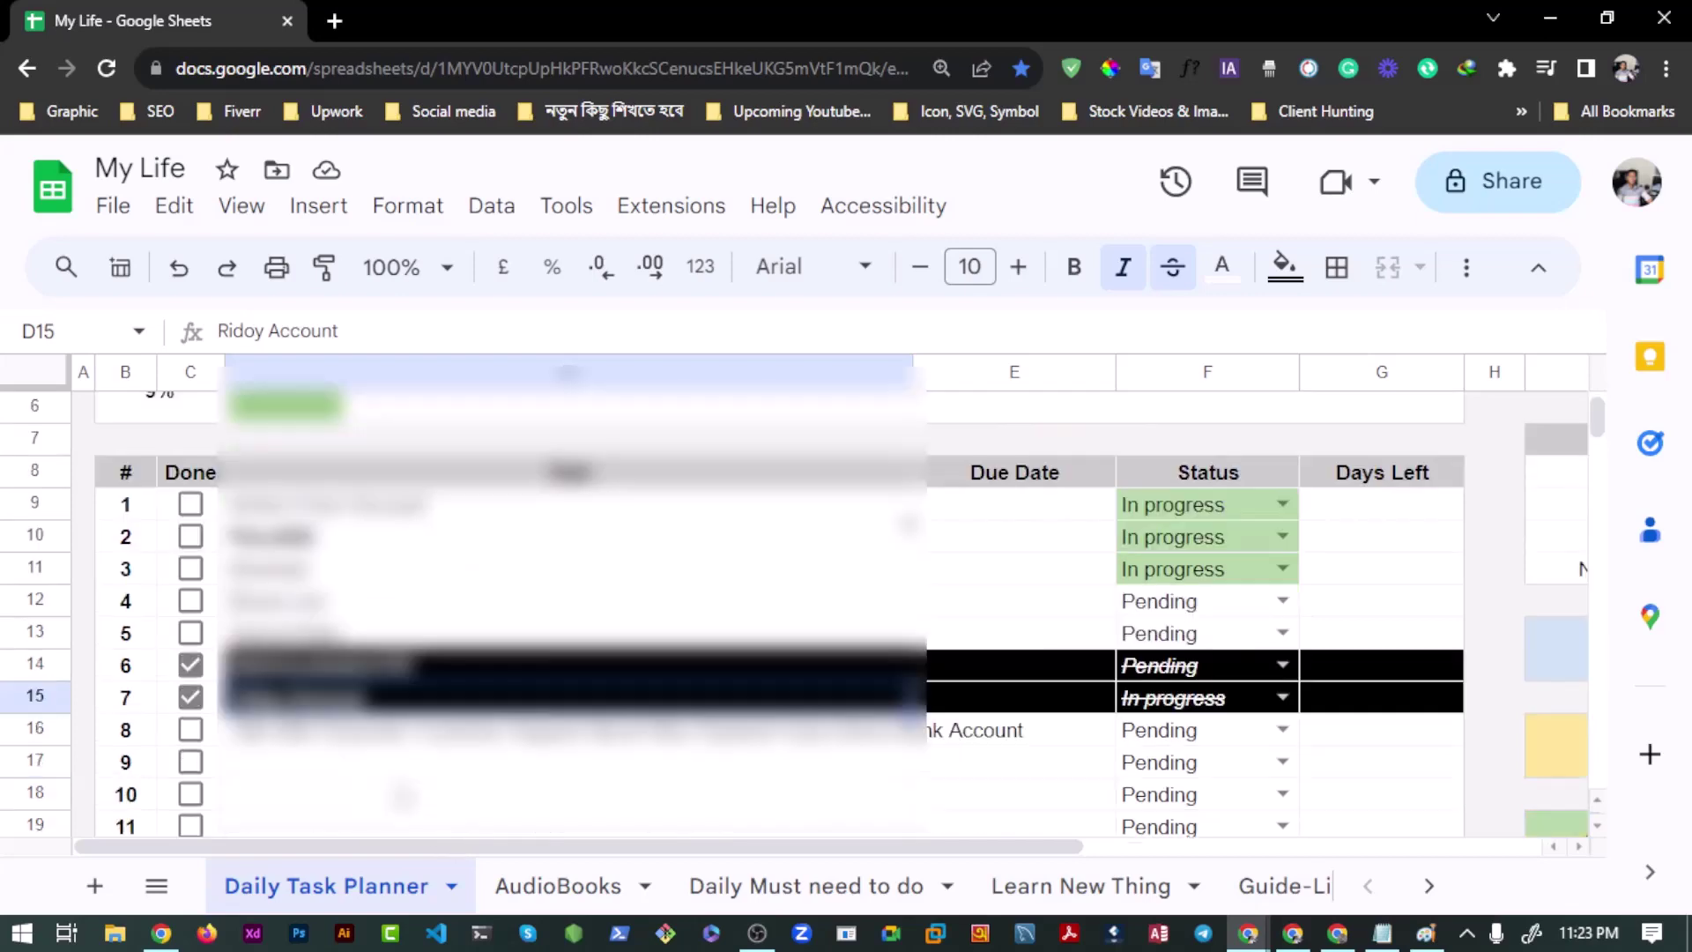
{"action": "scroll", "coordinate": [776, 617], "scroll_direction": "up", "scroll_amount": 6}
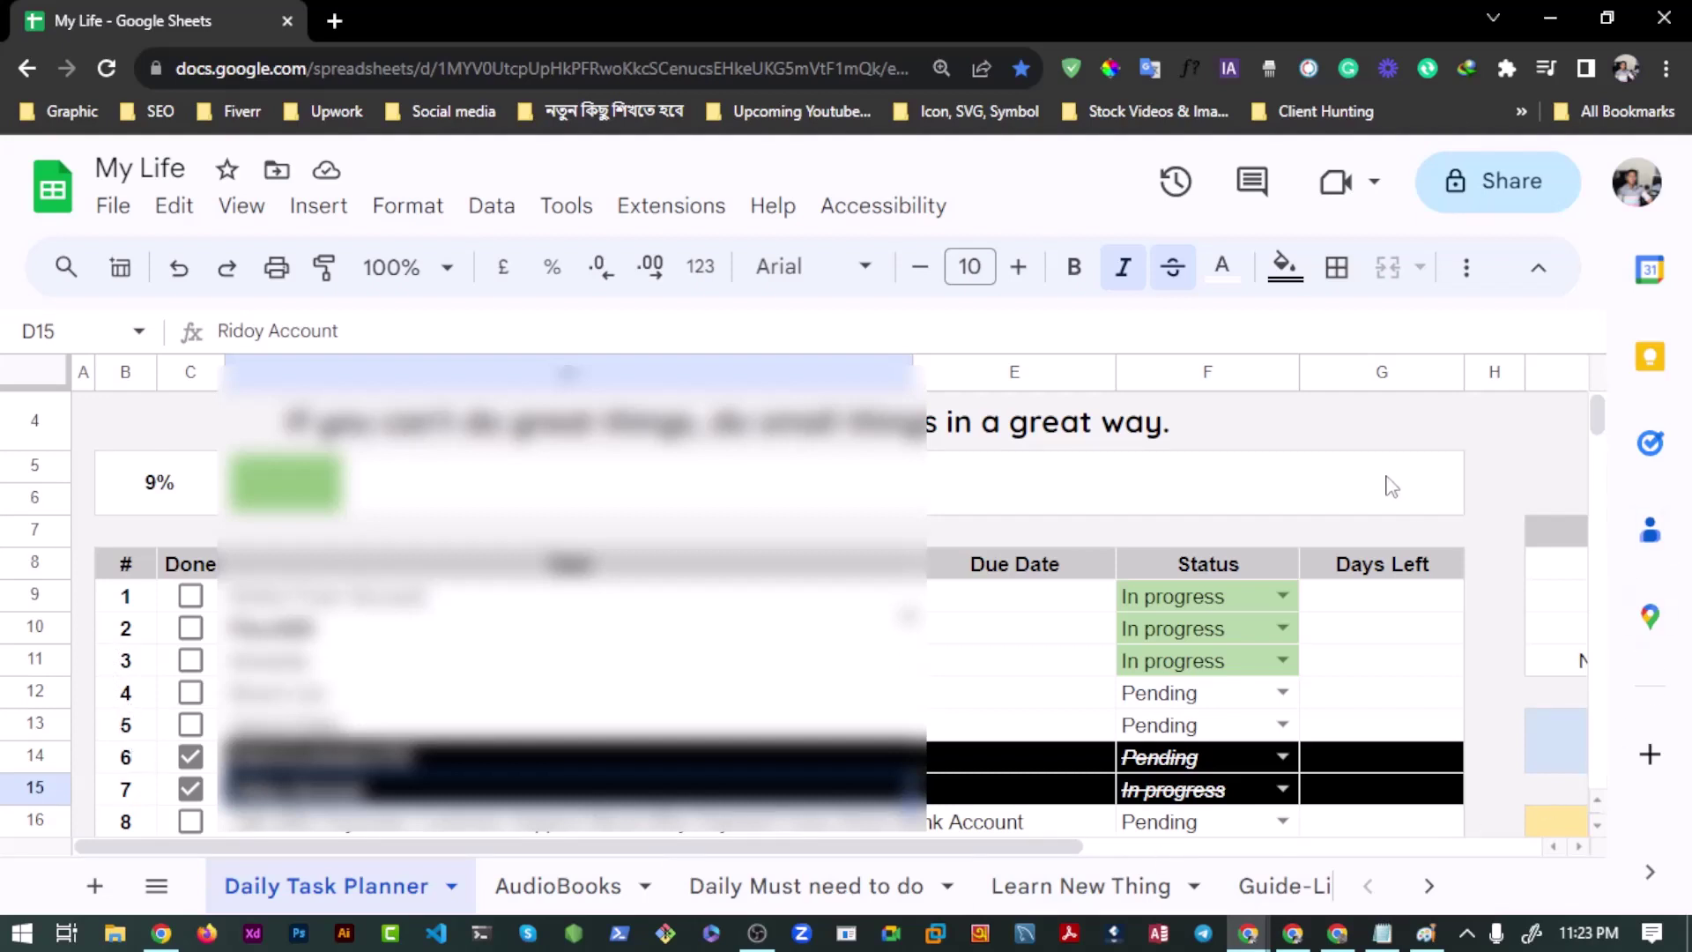
Zoom out the planner page and examine the formulas behind the Pending, Total and Work Left counts.
{"action": "scroll", "coordinate": [1404, 439], "scroll_direction": "down", "scroll_amount": 3}
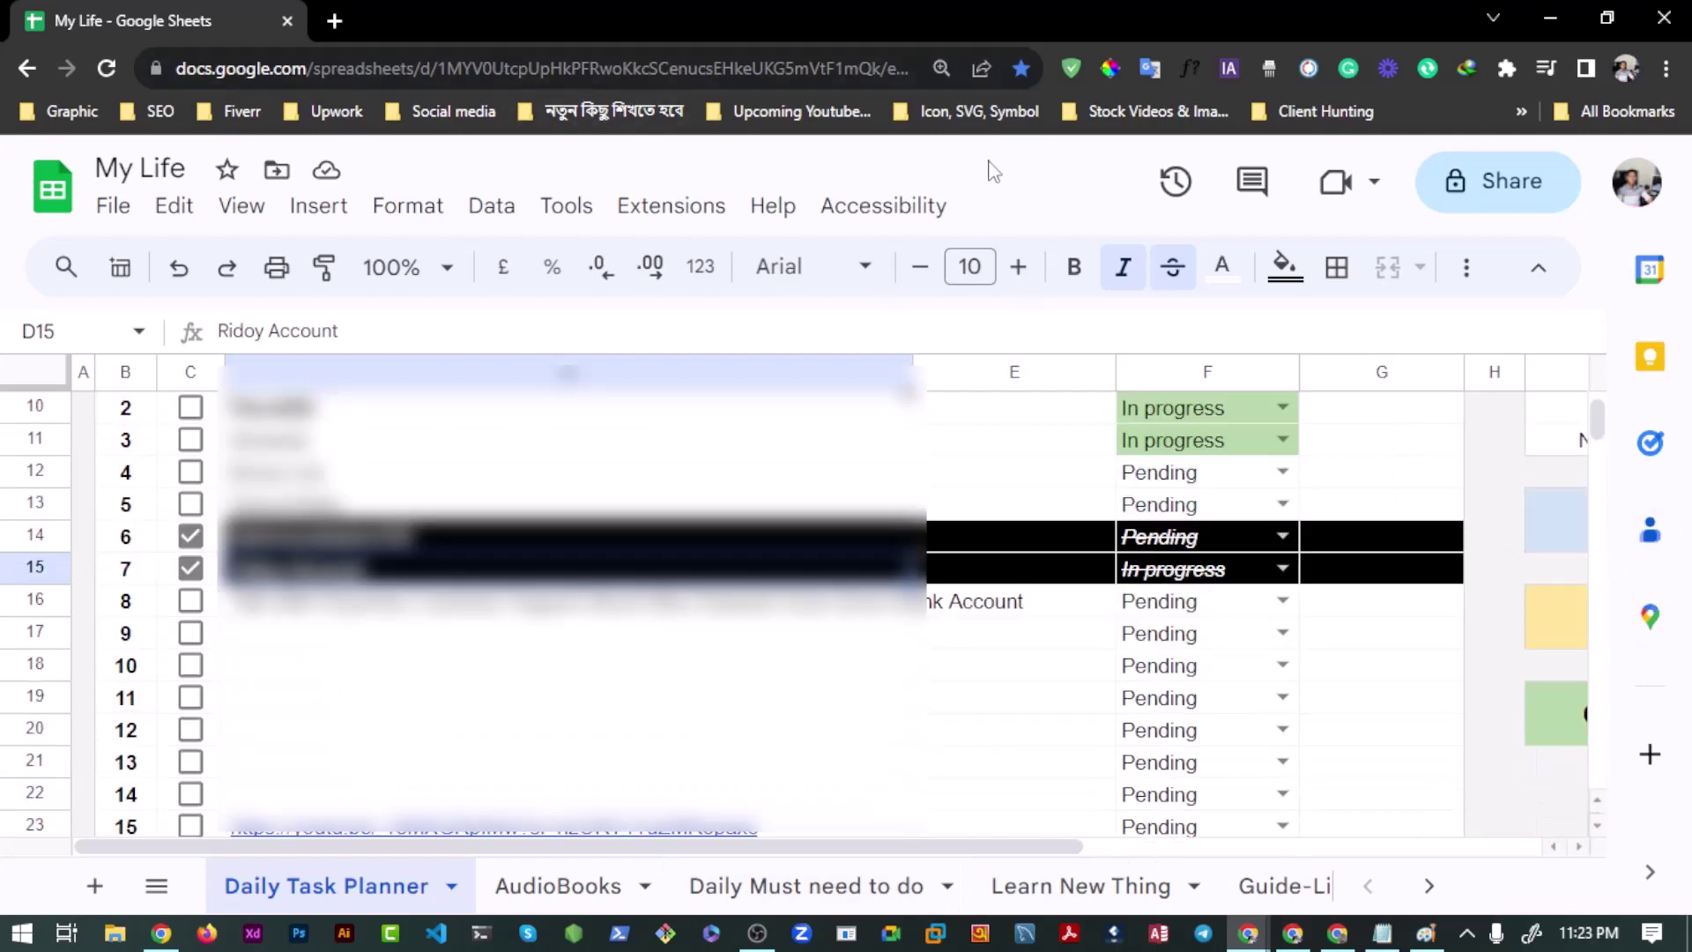
{"action": "key", "text": "ctrl+minus"}
{"action": "scroll", "coordinate": [1012, 479], "scroll_direction": "up", "scroll_amount": 3}
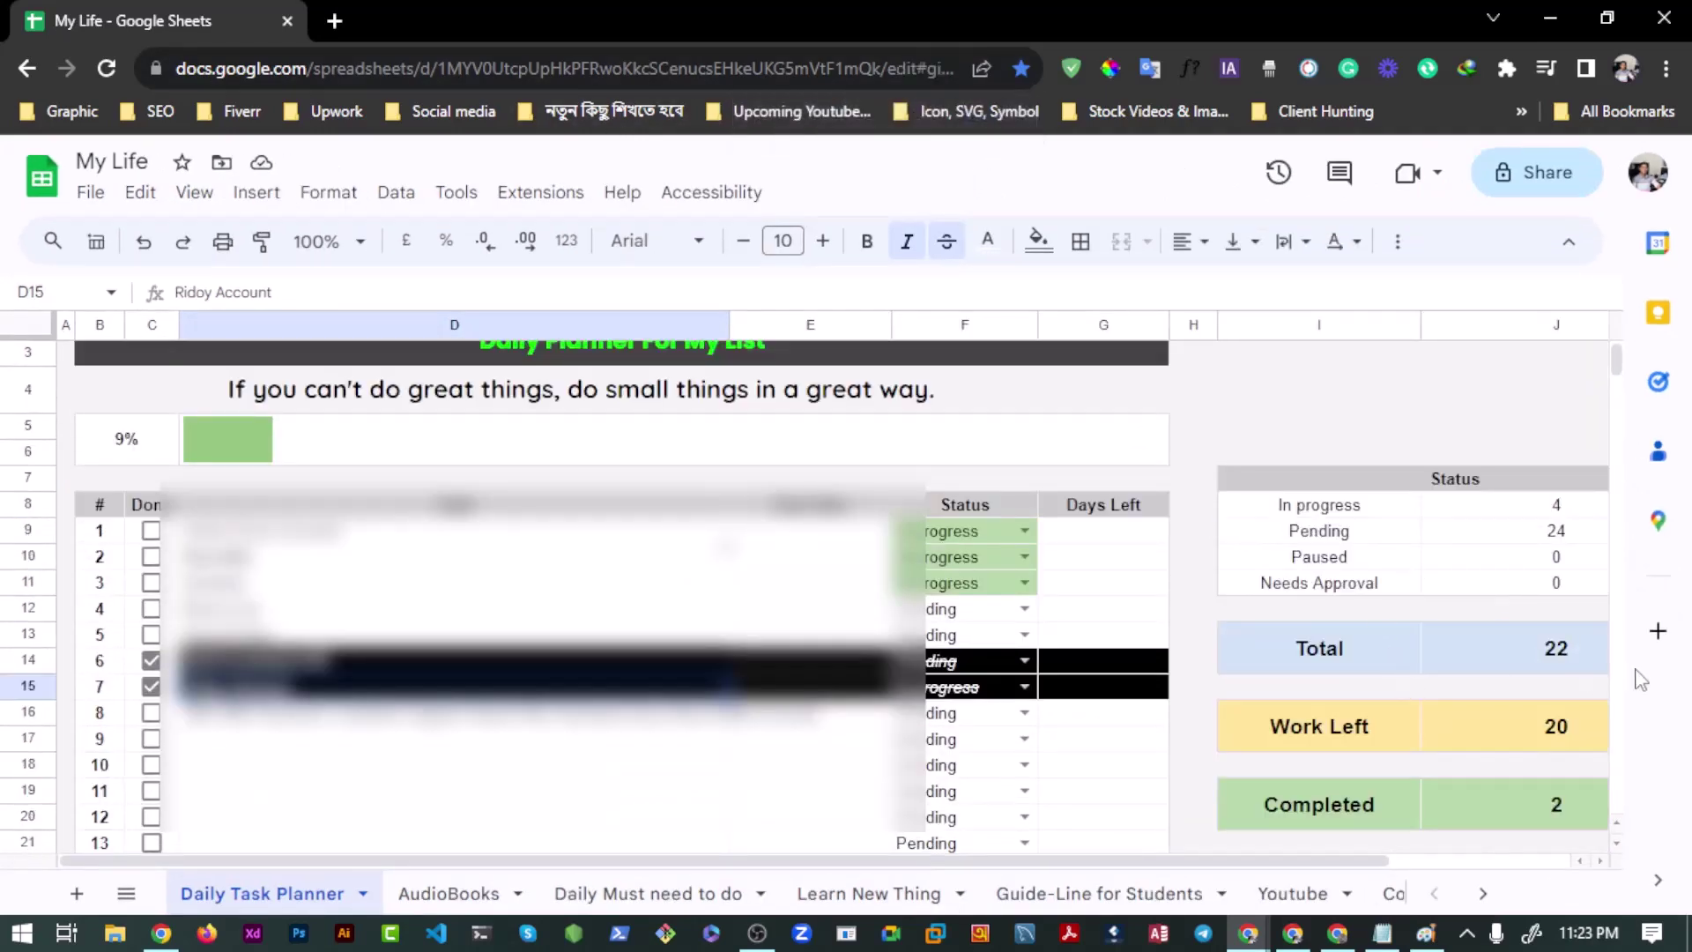
{"action": "left_click", "coordinate": [1491, 662]}
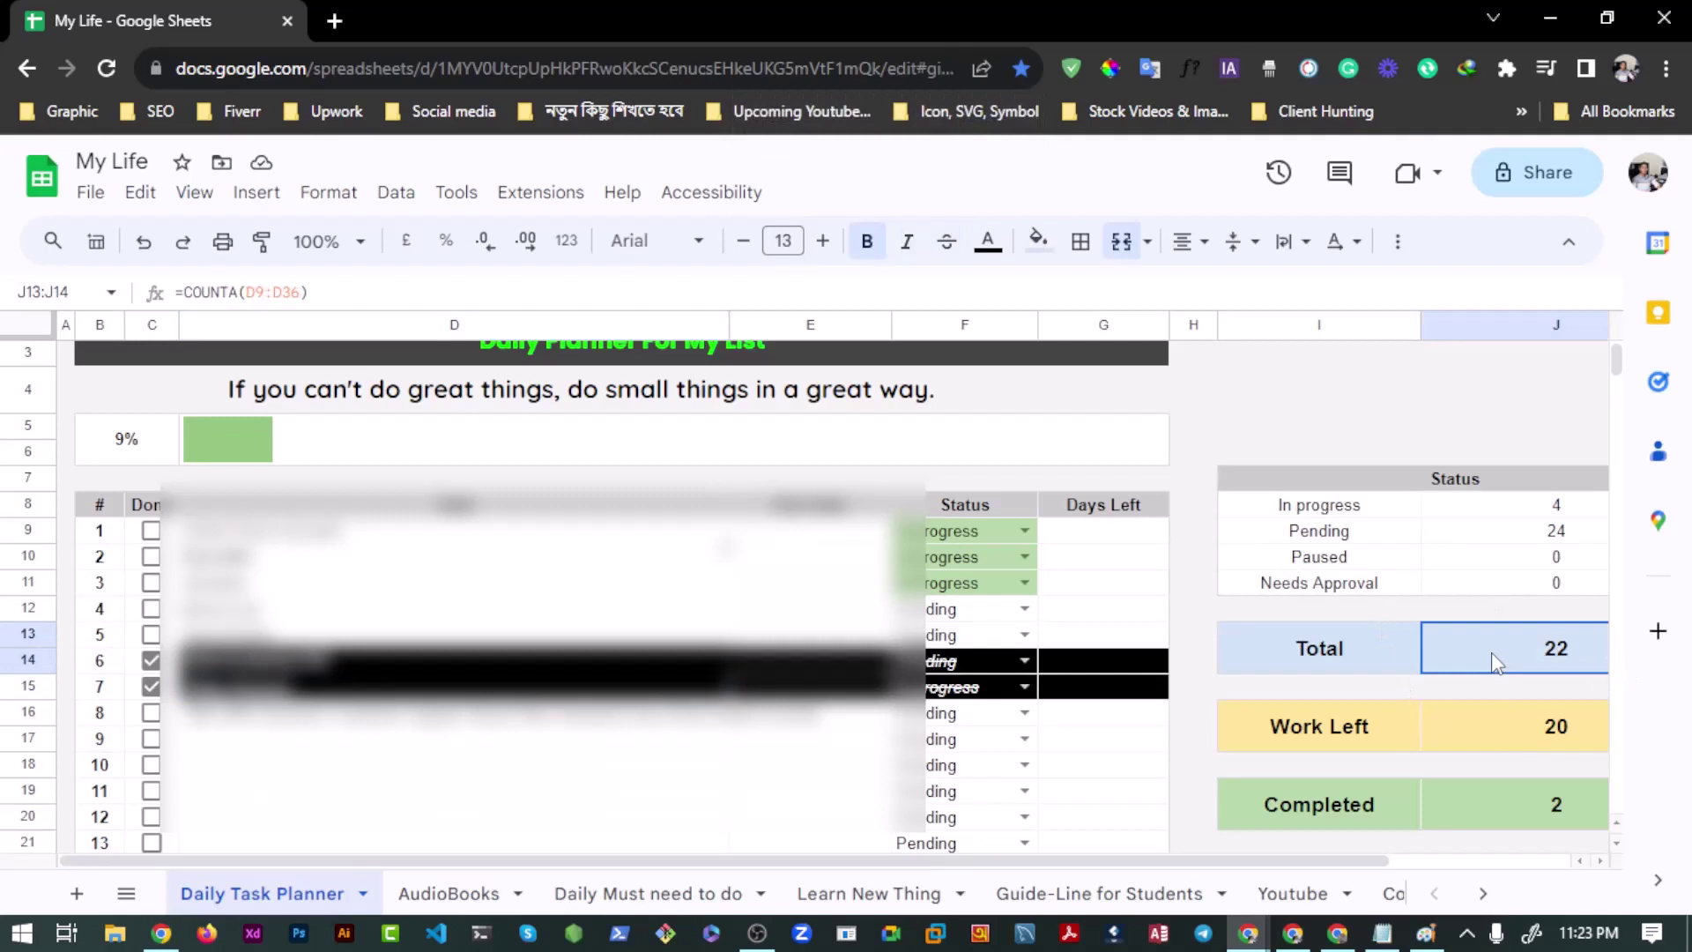
{"action": "left_click", "coordinate": [1491, 536]}
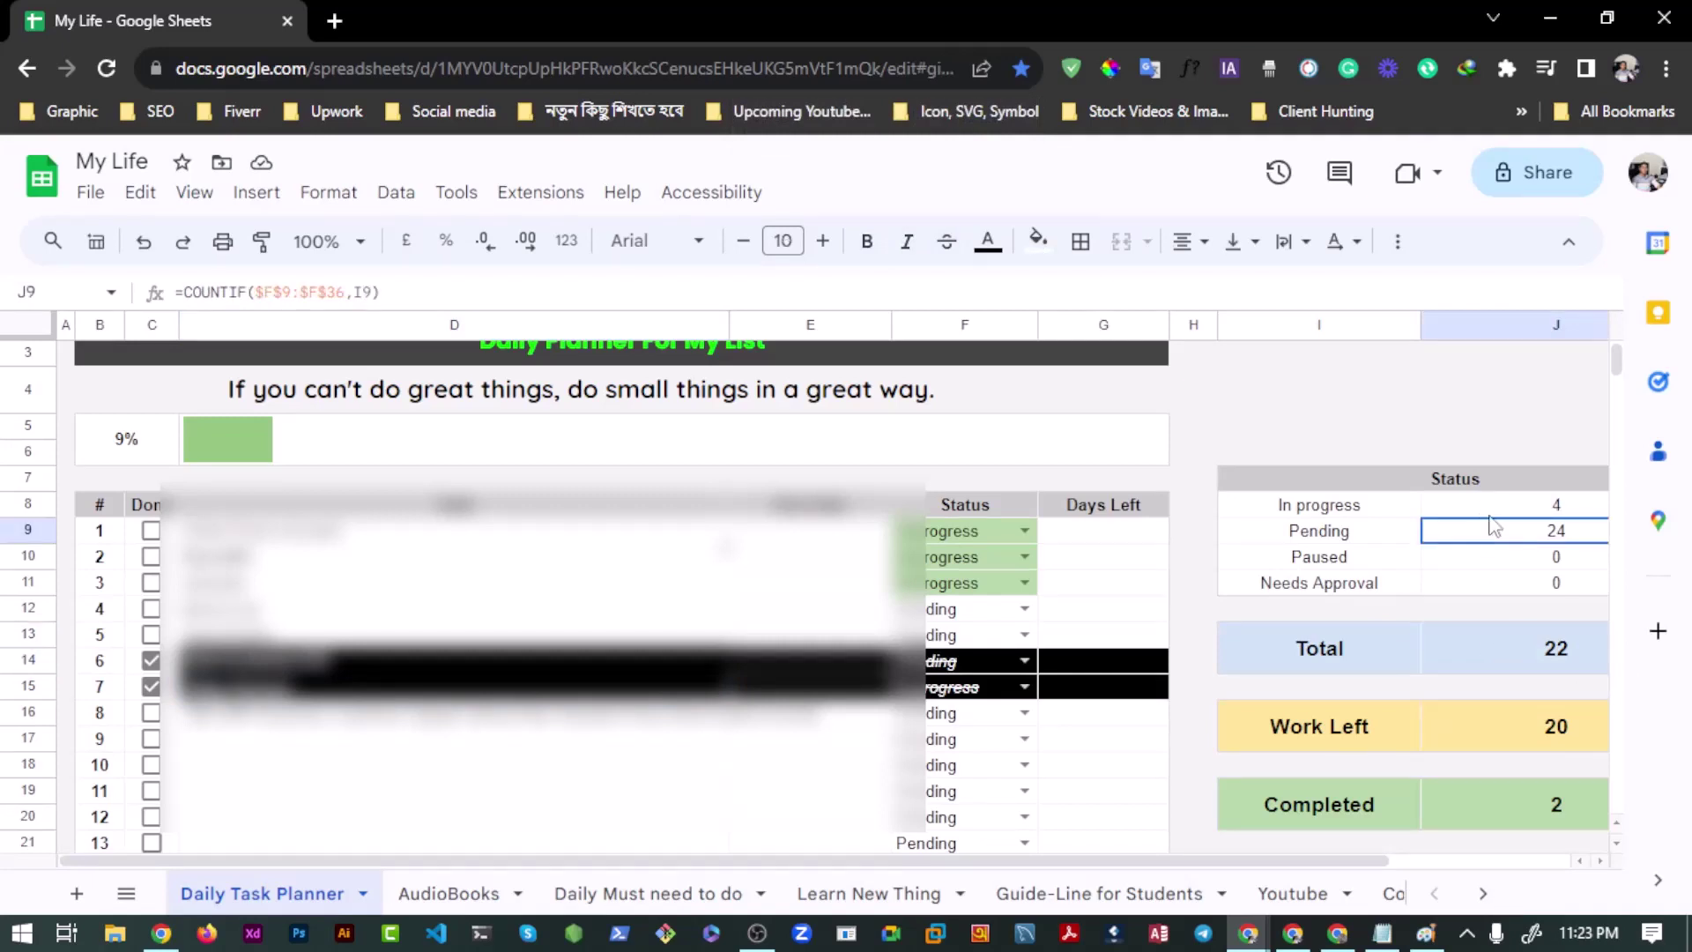
{"action": "left_click", "coordinate": [1483, 643]}
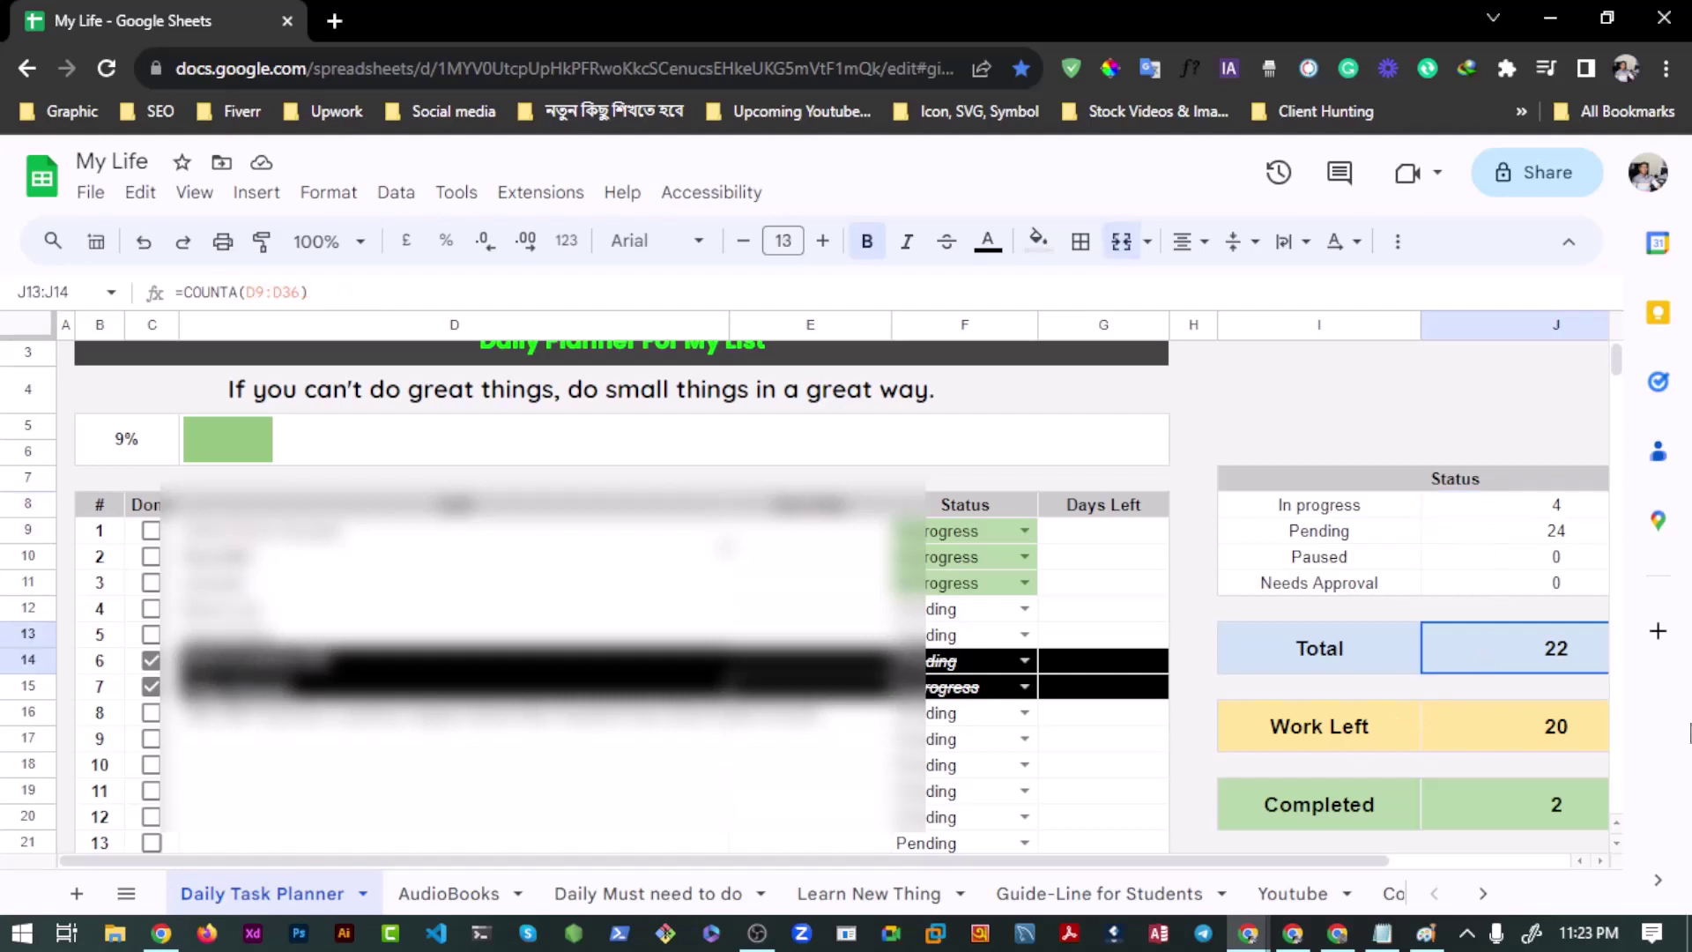
{"action": "left_click", "coordinate": [1488, 736]}
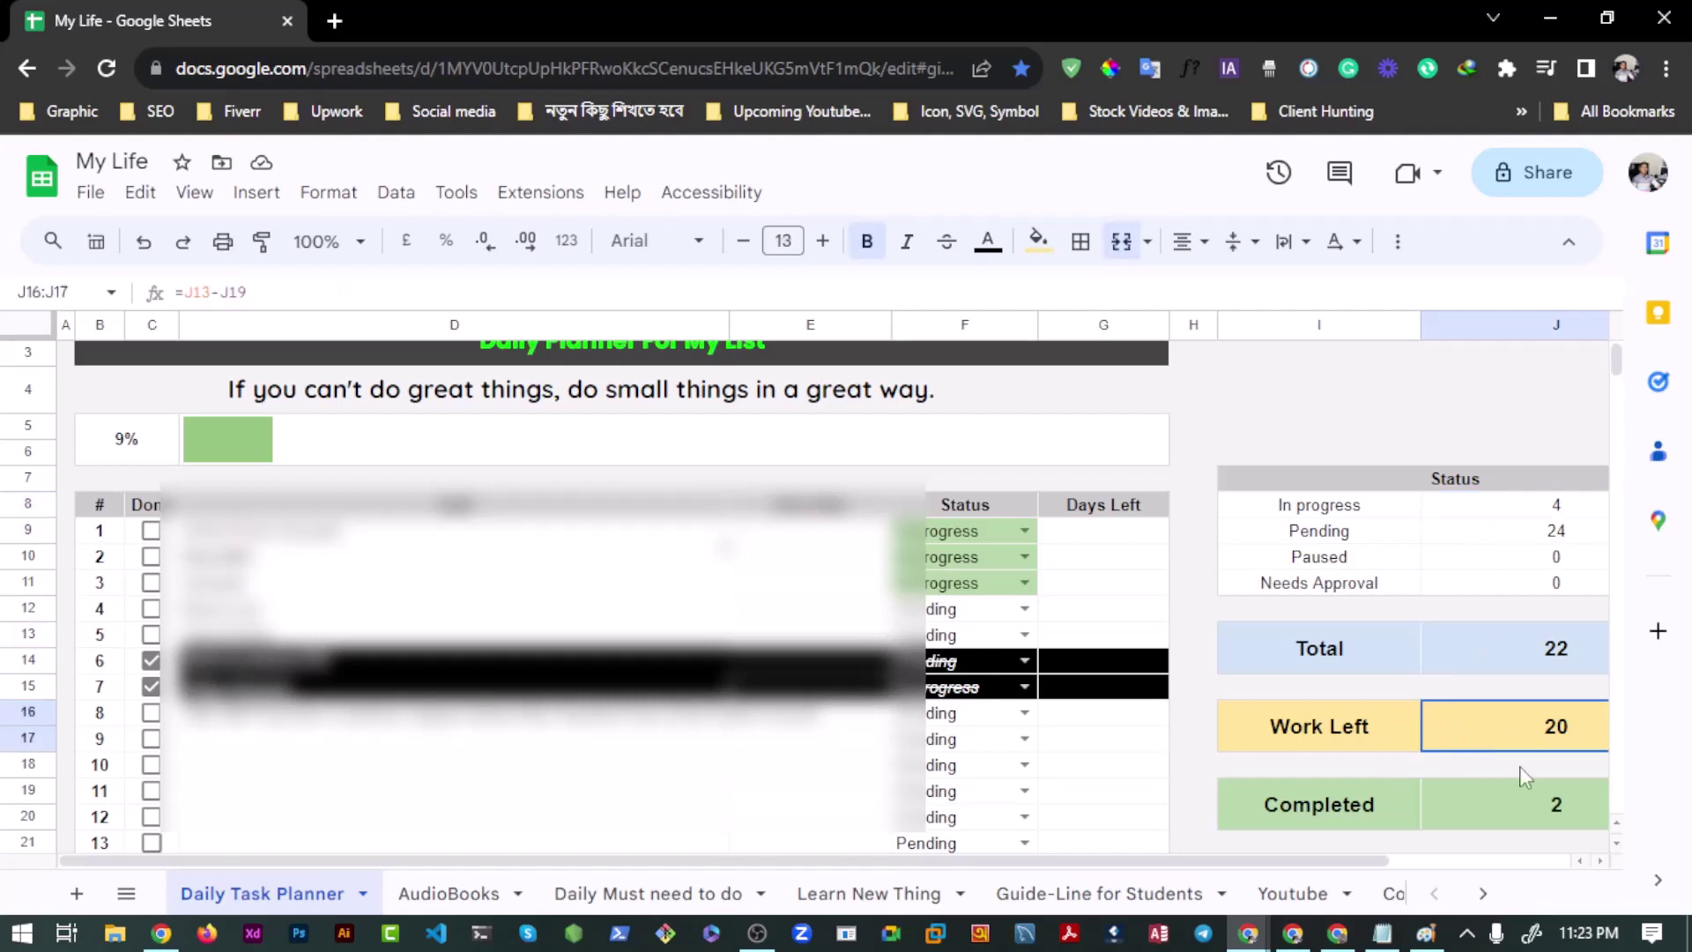
Highlight the task numbers from 2 to 7 in the planner's # column to point out the day's tasks.
{"action": "scroll", "coordinate": [212, 693], "scroll_direction": "up", "scroll_amount": 1}
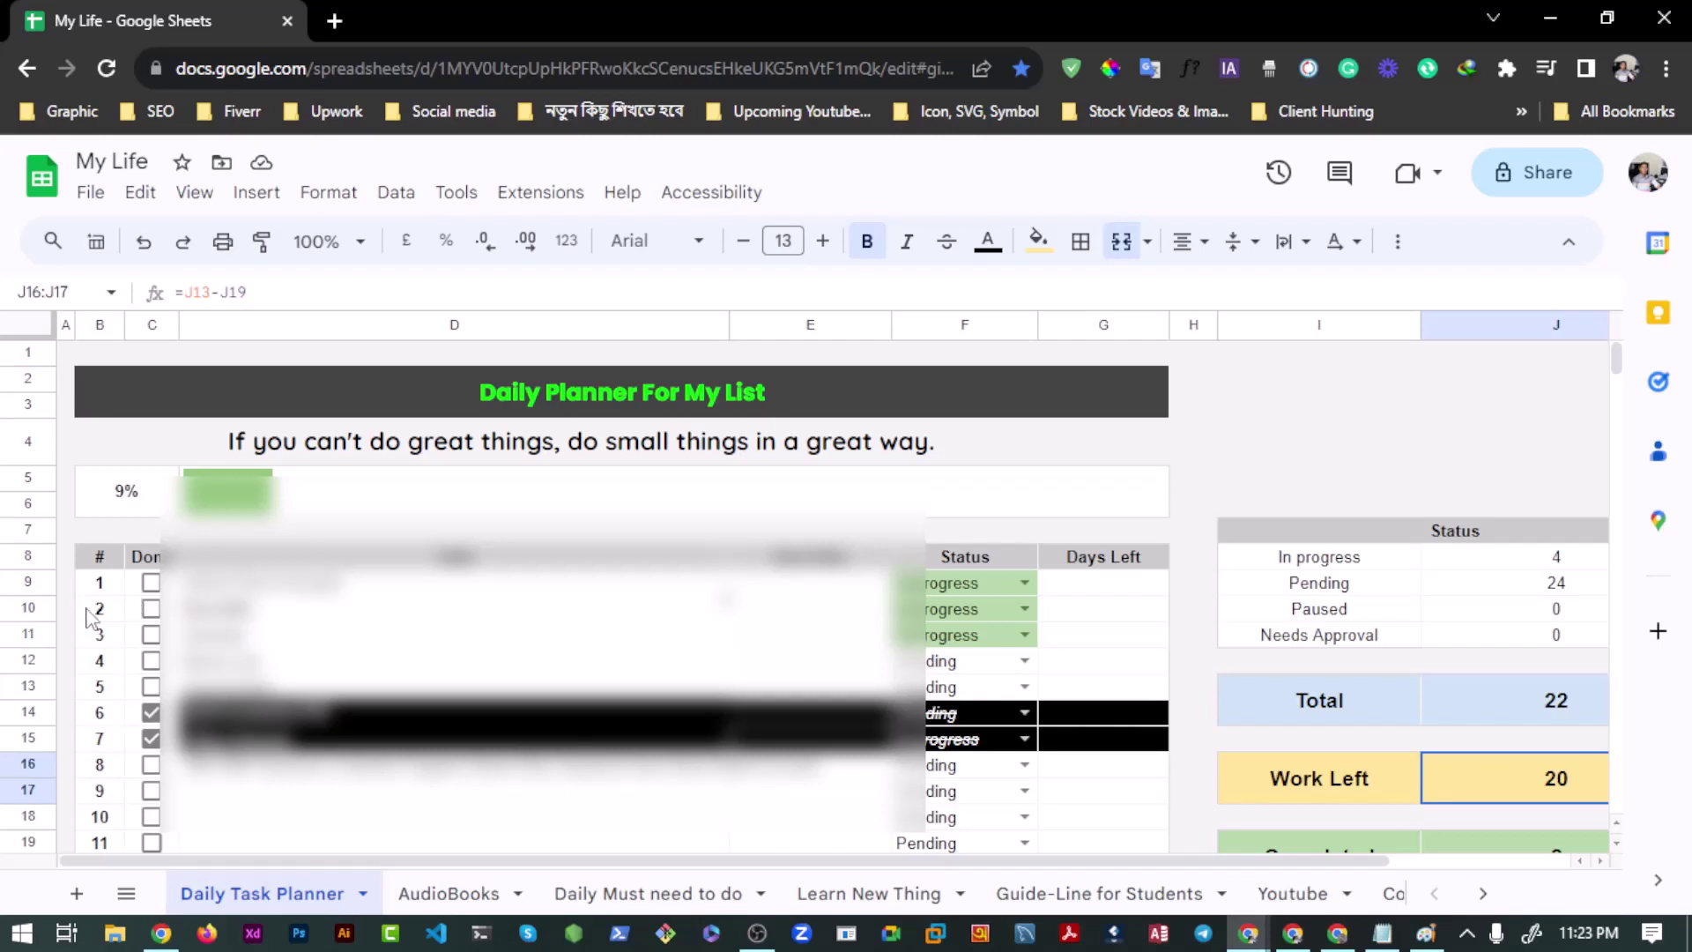
{"action": "left_click_drag", "start_coordinate": [91, 614], "coordinate": [97, 741]}
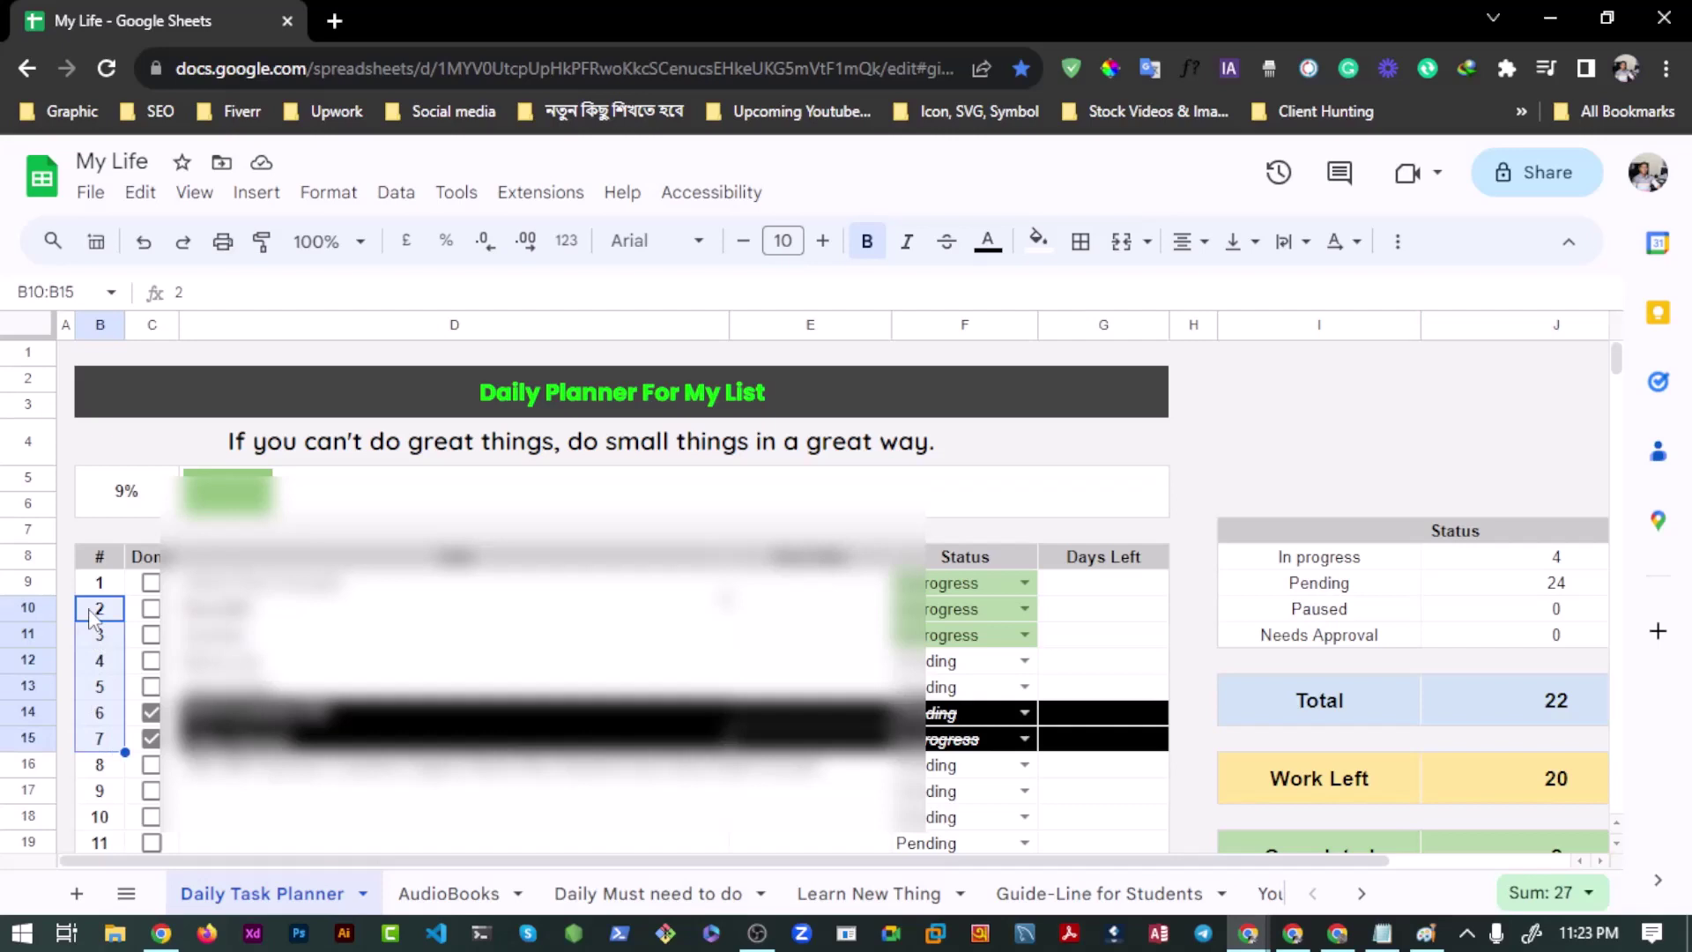
{"action": "left_click", "coordinate": [92, 617]}
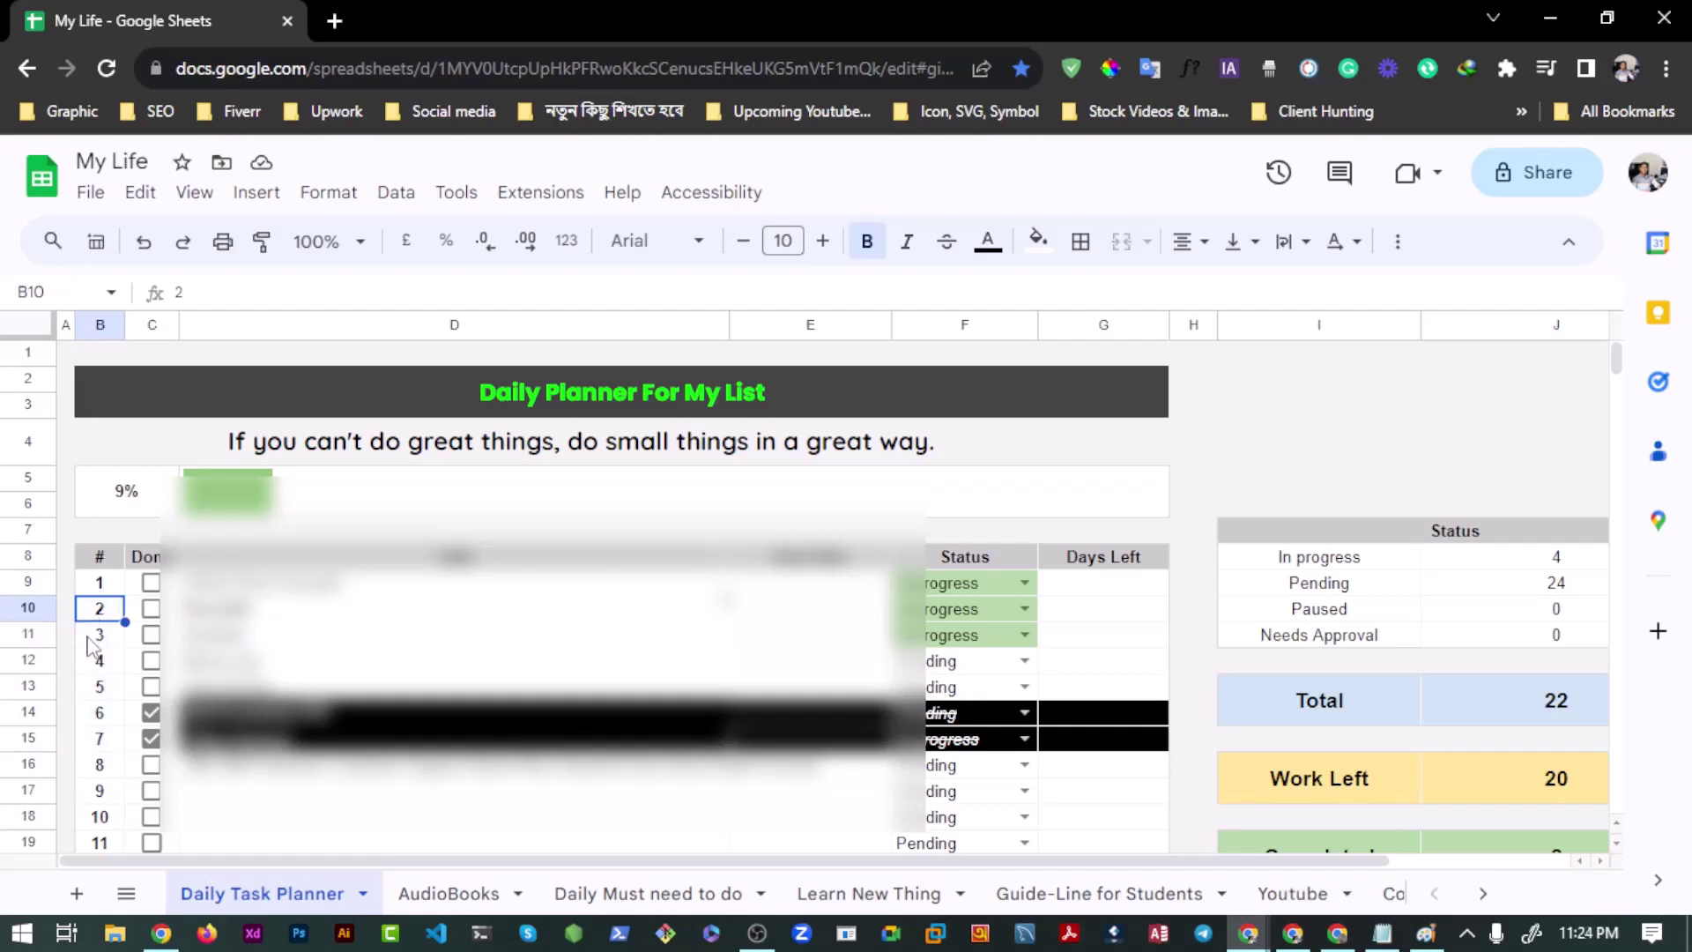
{"action": "left_click_drag", "start_coordinate": [97, 613], "coordinate": [112, 723]}
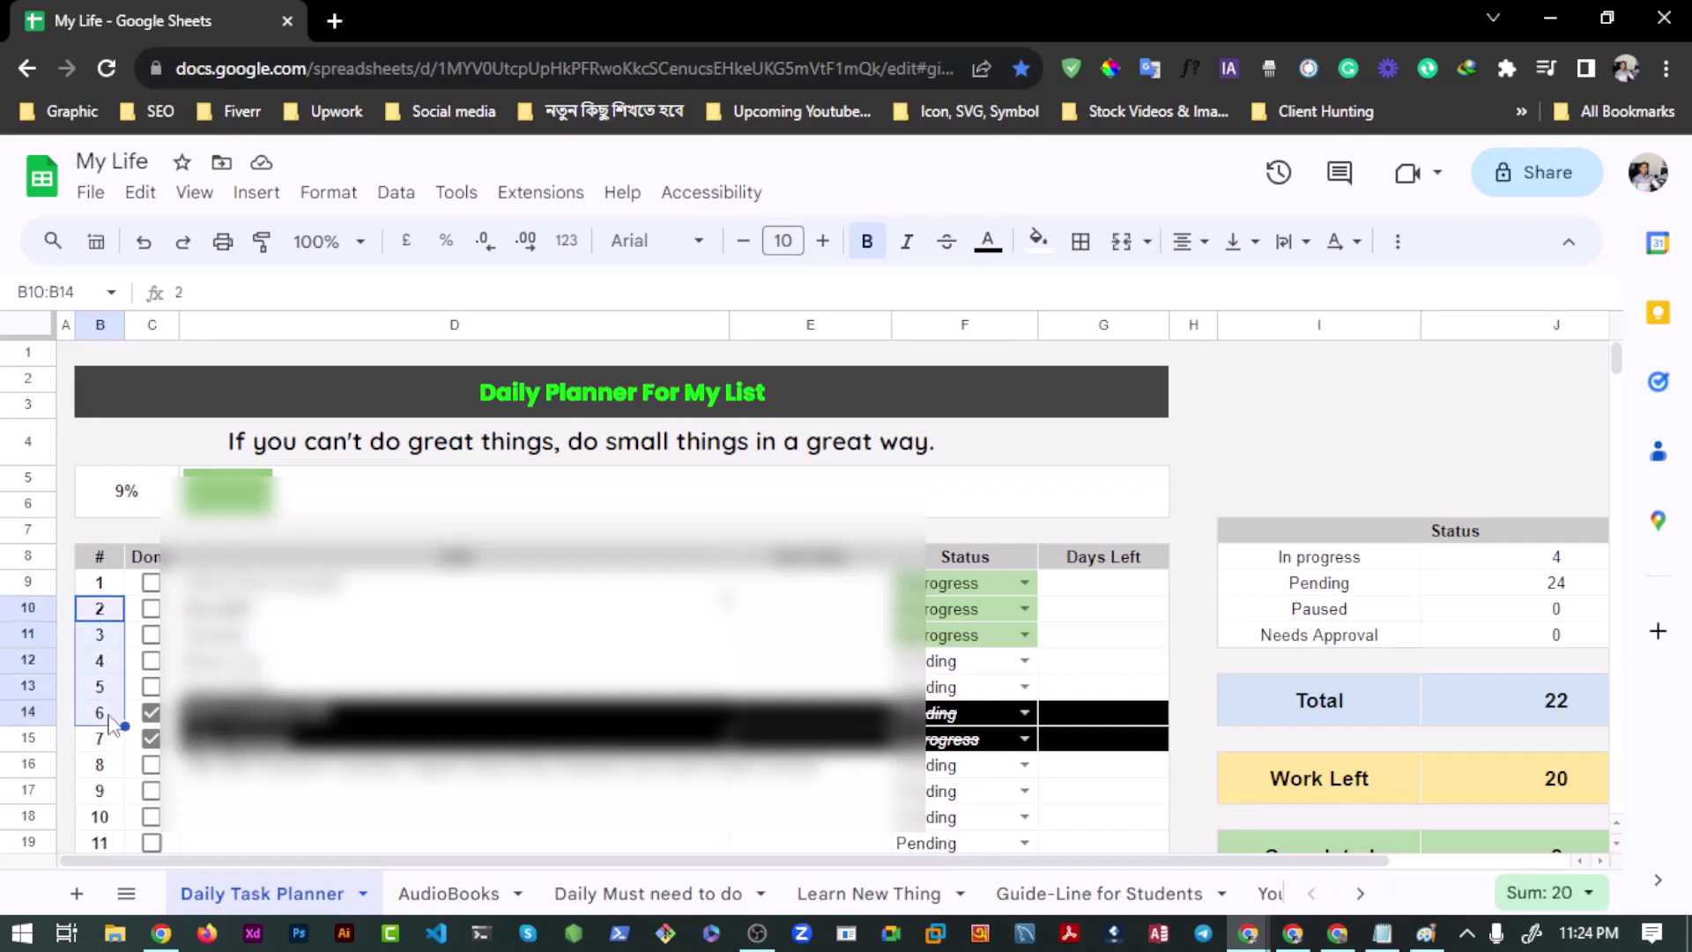
{"action": "left_click", "coordinate": [98, 644]}
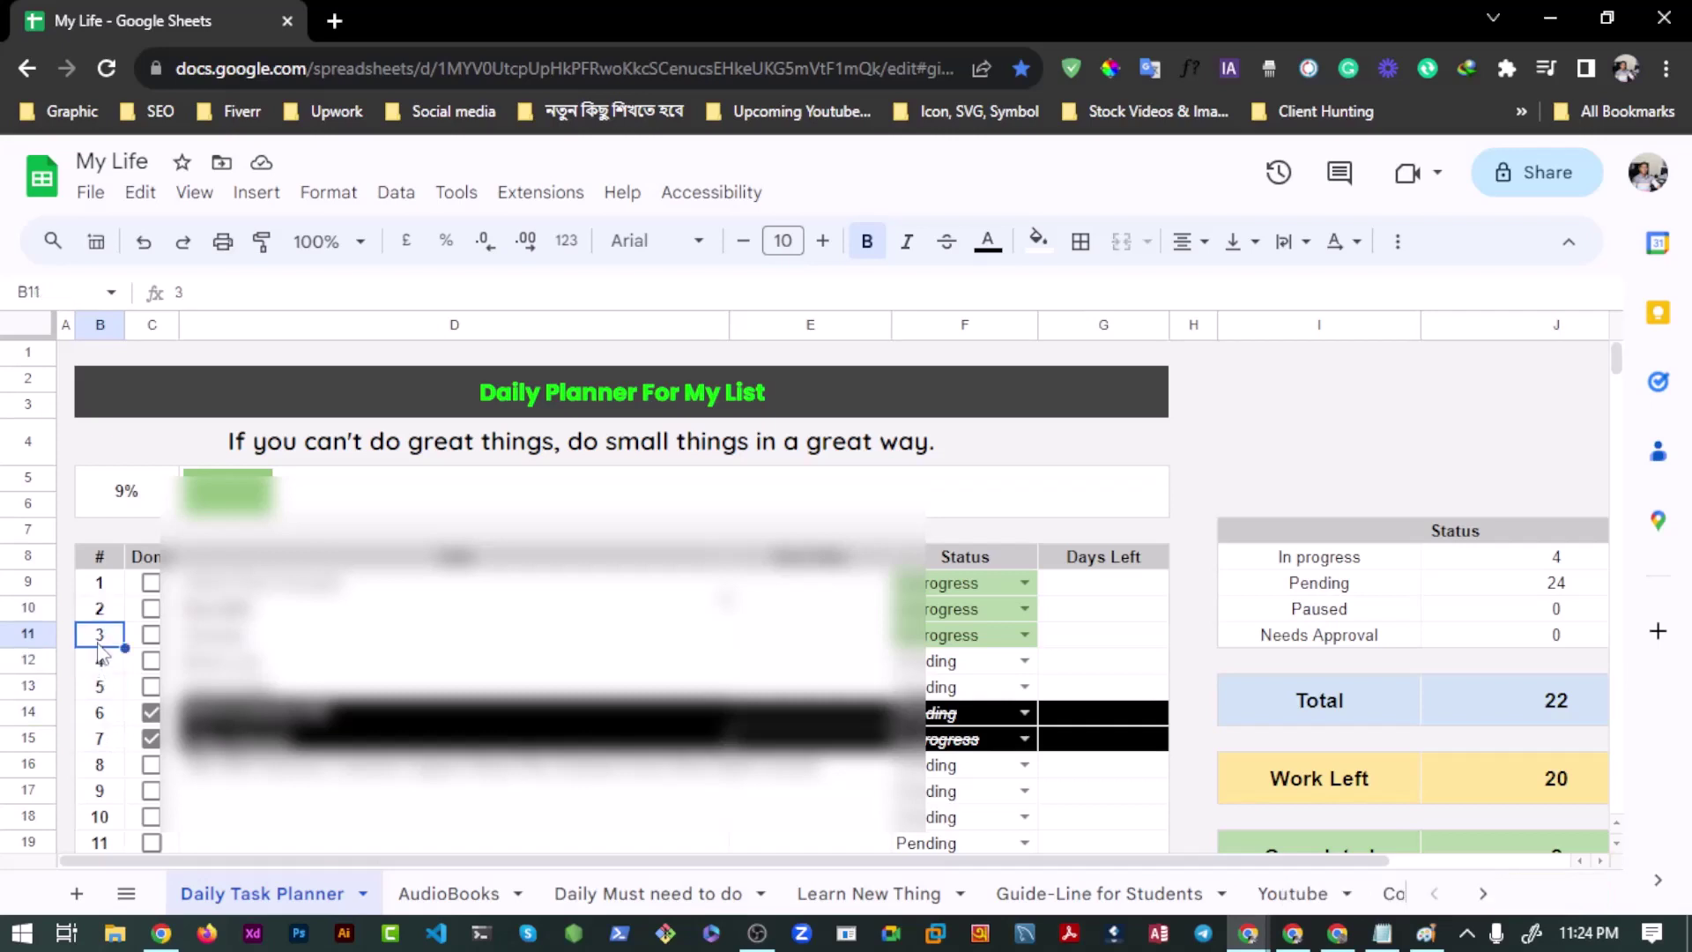
Mark tasks 4 and 3 as done in the planner, checking the Work Left and Completed totals after each.
{"action": "left_click", "coordinate": [152, 660]}
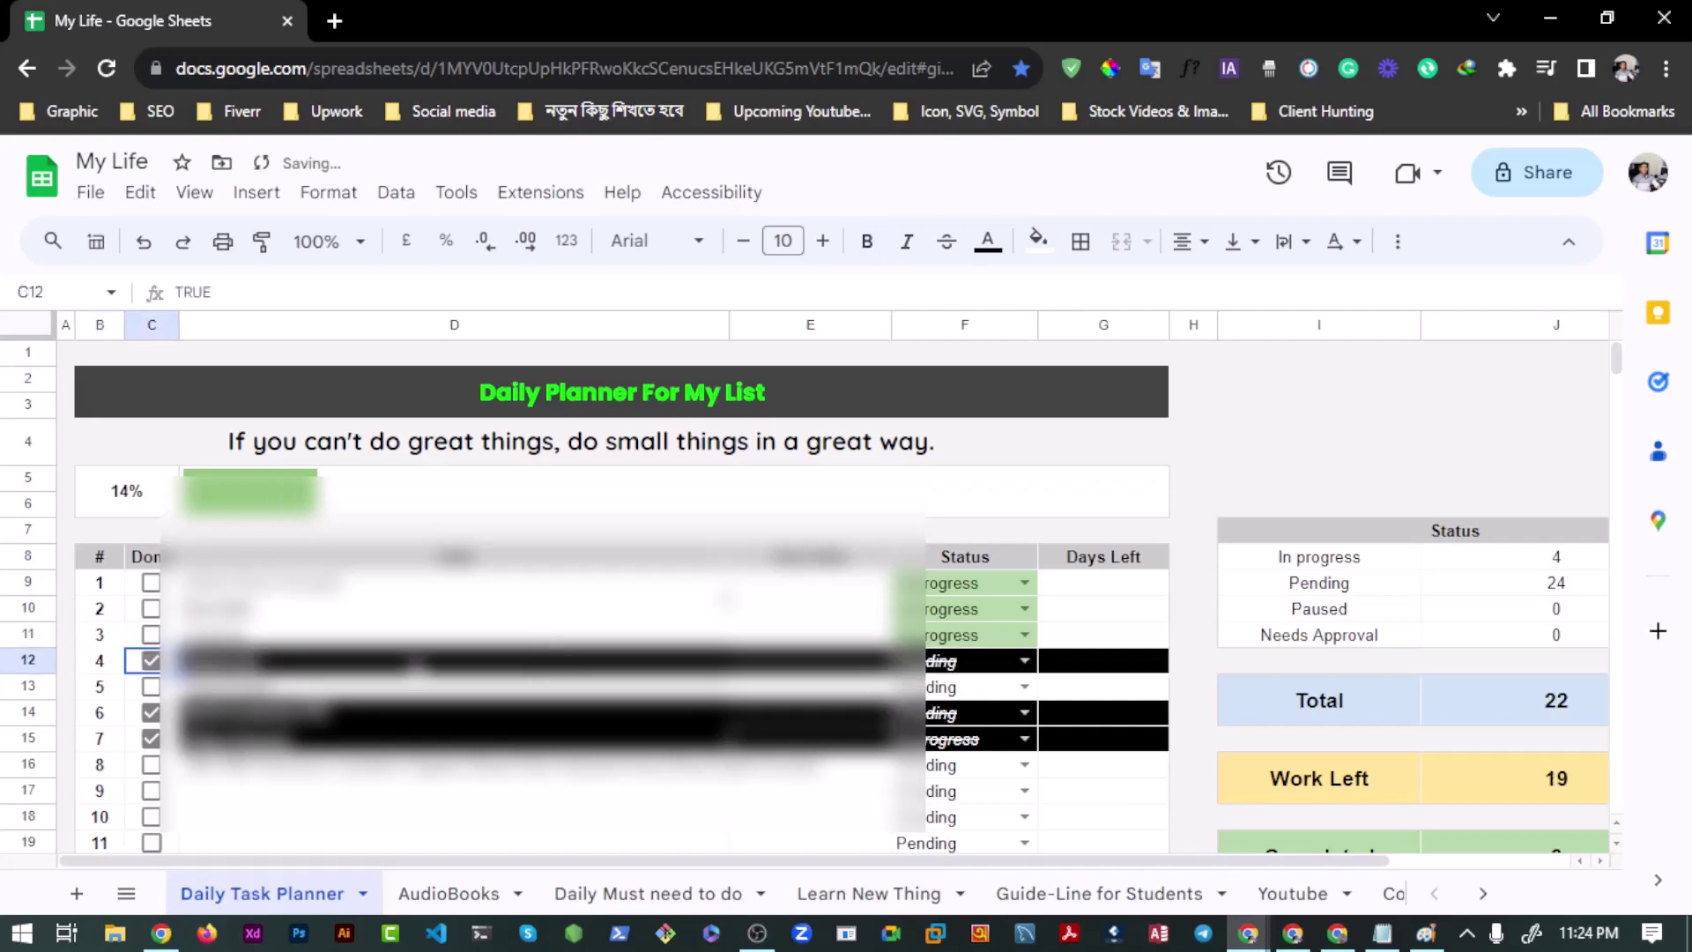
{"action": "scroll", "coordinate": [1428, 755], "scroll_direction": "down", "scroll_amount": 1}
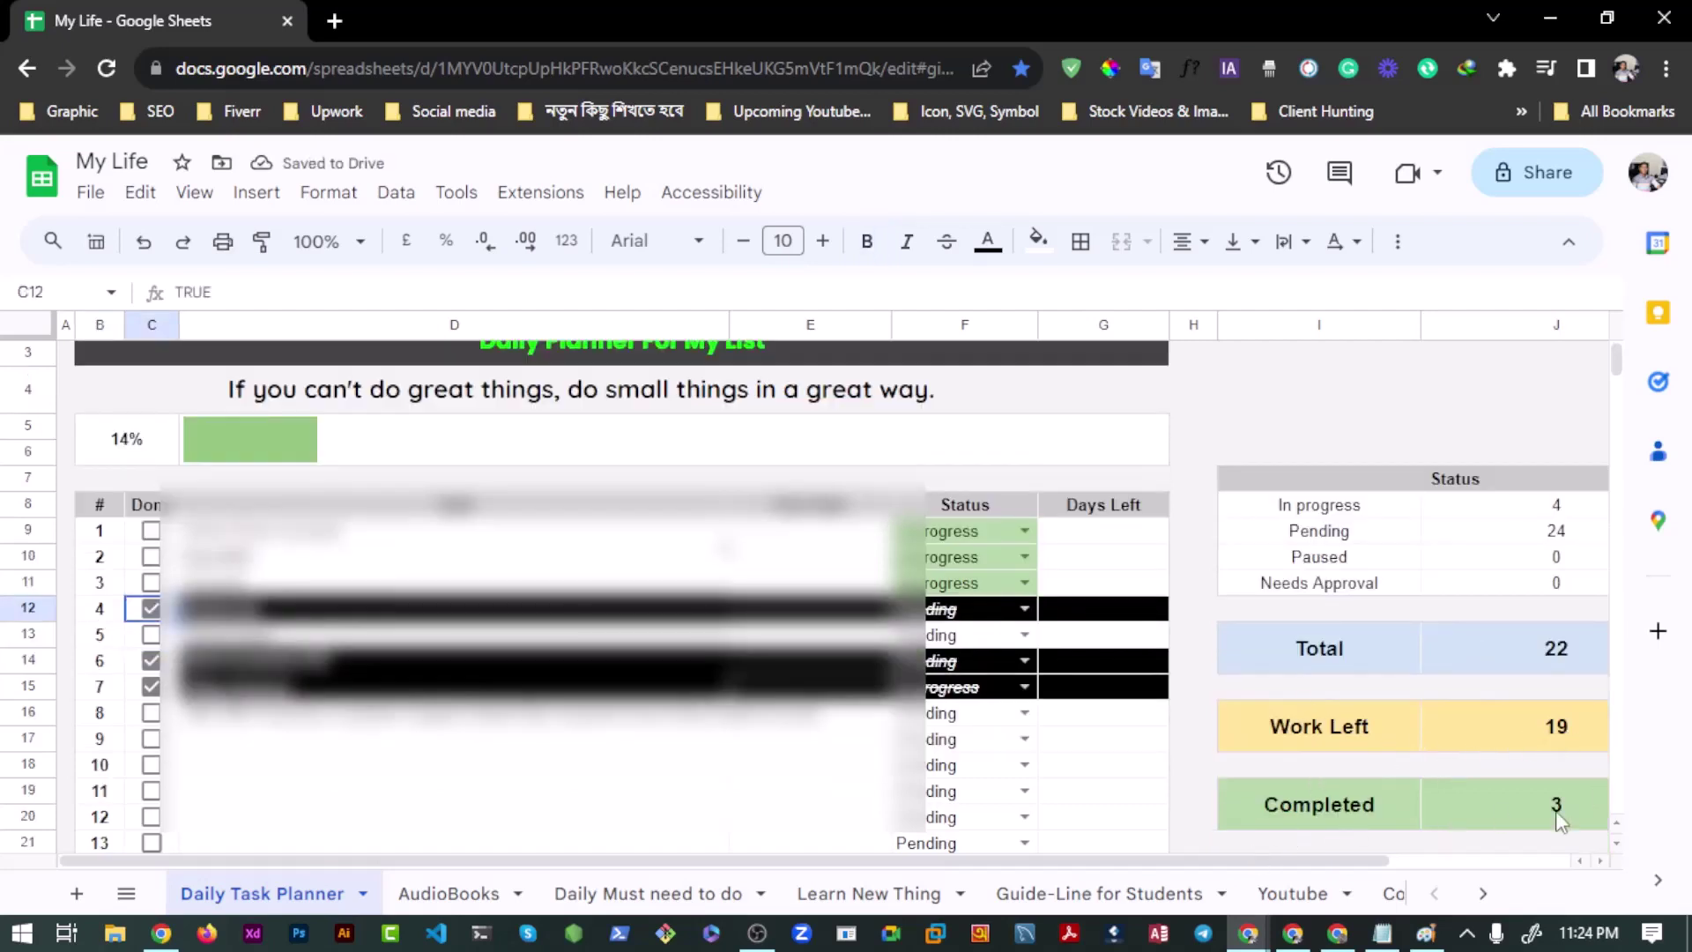
{"action": "scroll", "coordinate": [1557, 815], "scroll_direction": "up", "scroll_amount": 1}
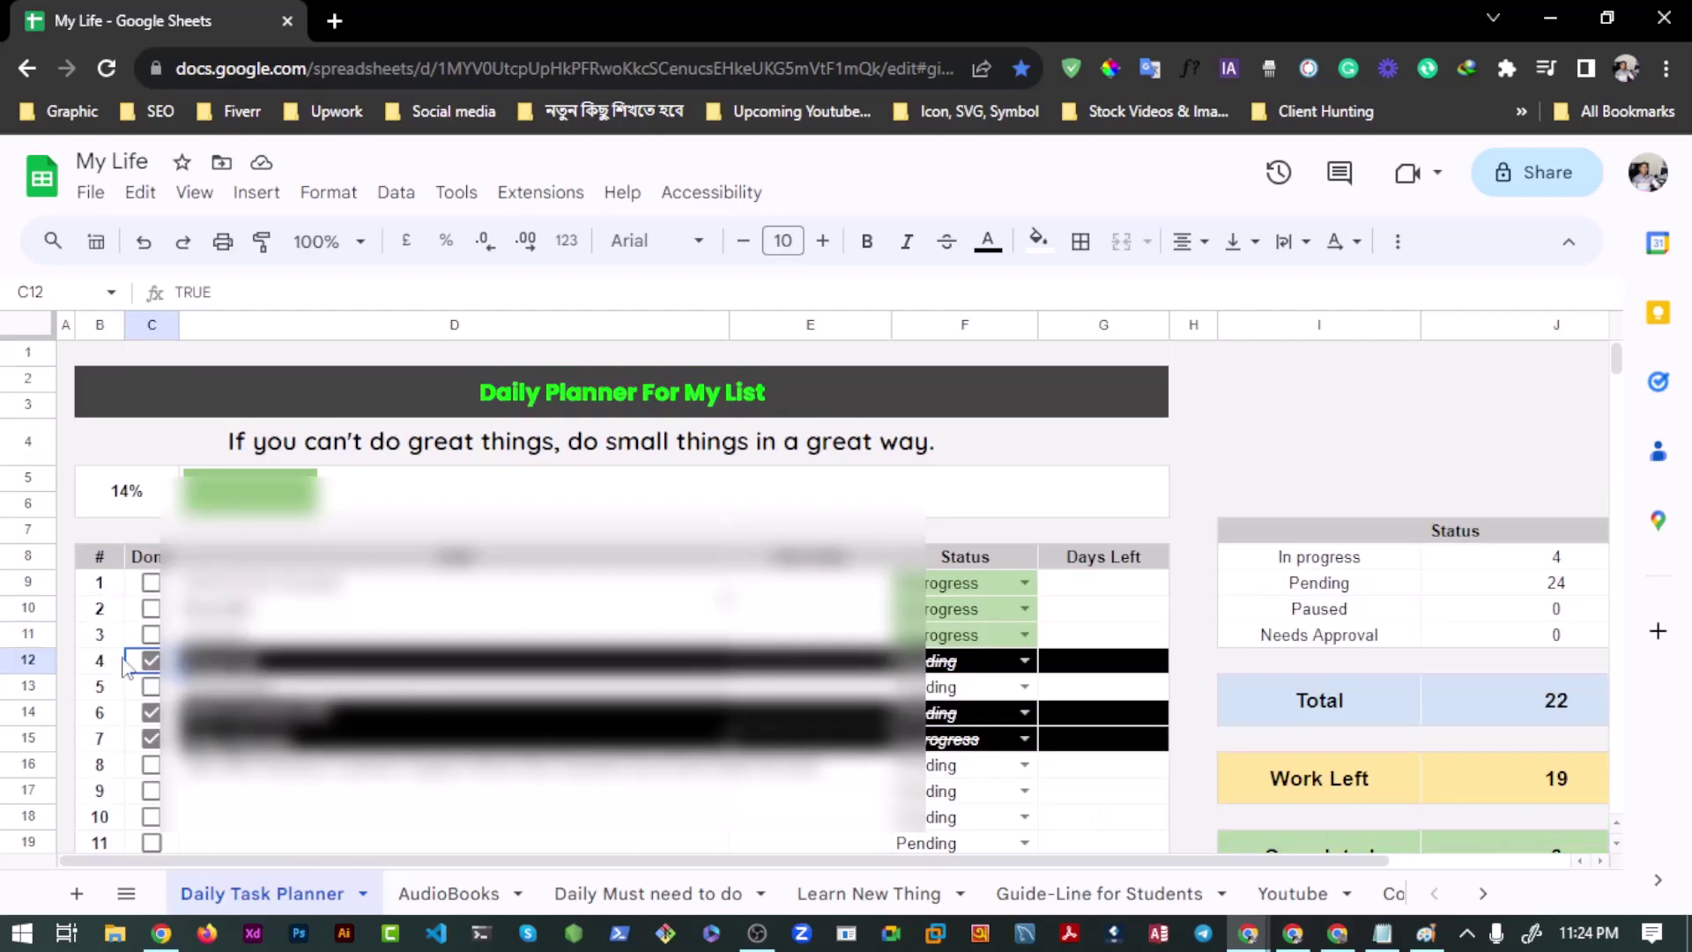
{"action": "left_click", "coordinate": [151, 634]}
{"action": "scroll", "coordinate": [1391, 652], "scroll_direction": "down", "scroll_amount": 1}
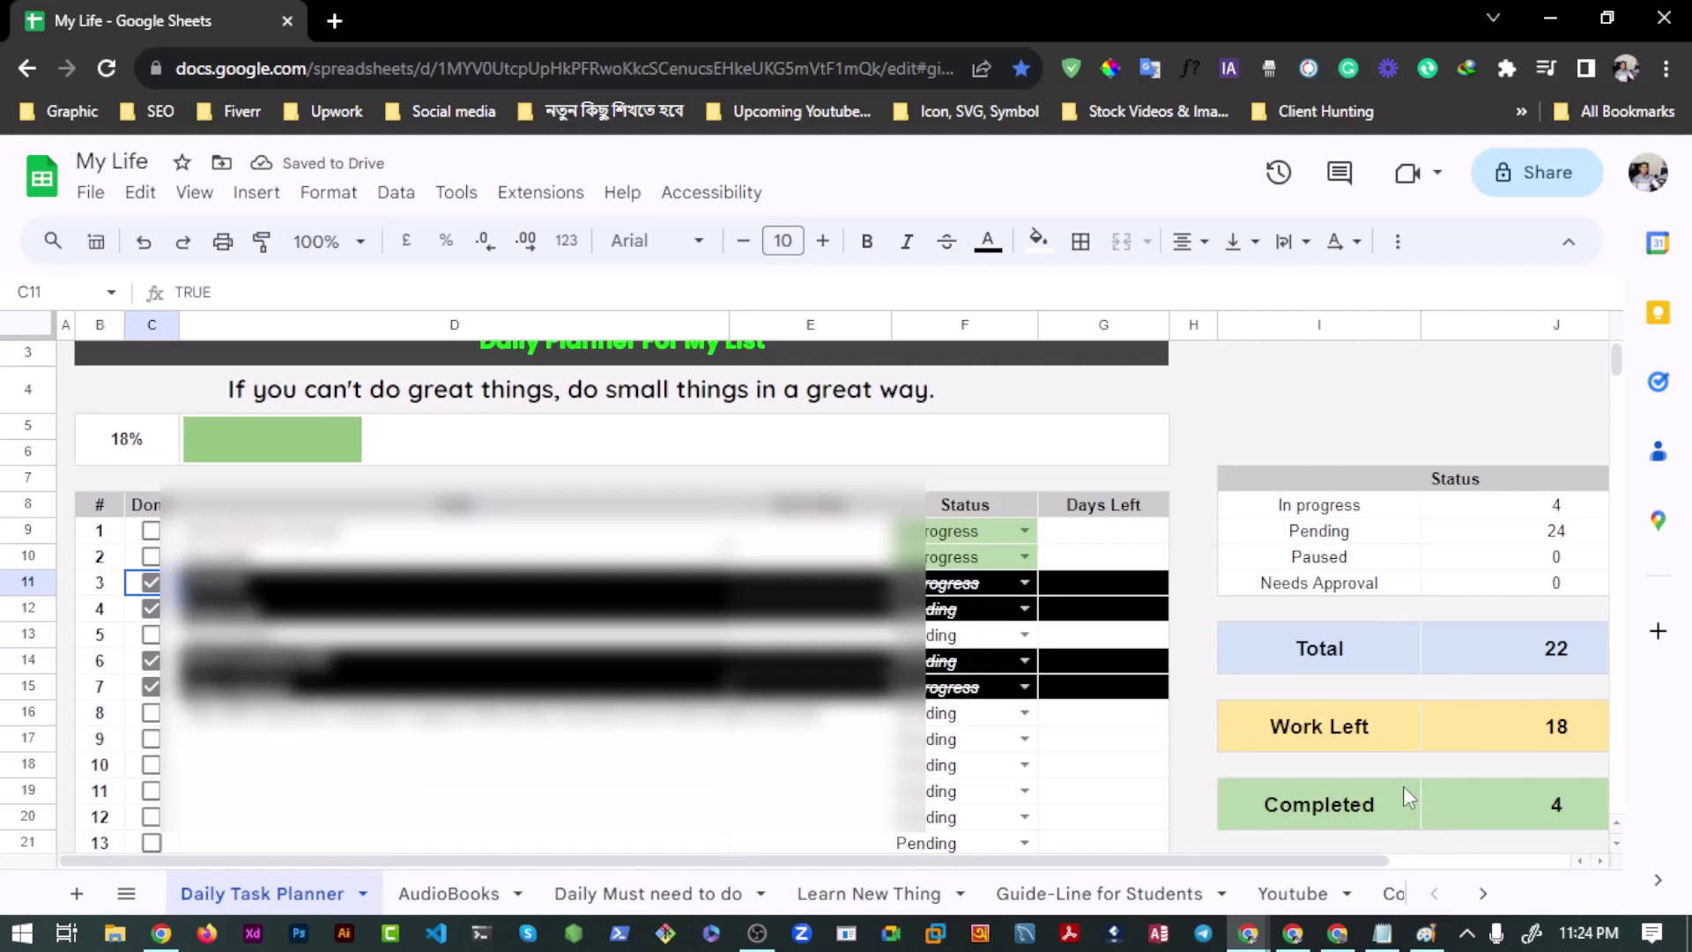
{"action": "scroll", "coordinate": [1518, 674], "scroll_direction": "up", "scroll_amount": 1}
{"action": "left_click_drag", "start_coordinate": [1295, 13], "coordinate": [1243, 7]}
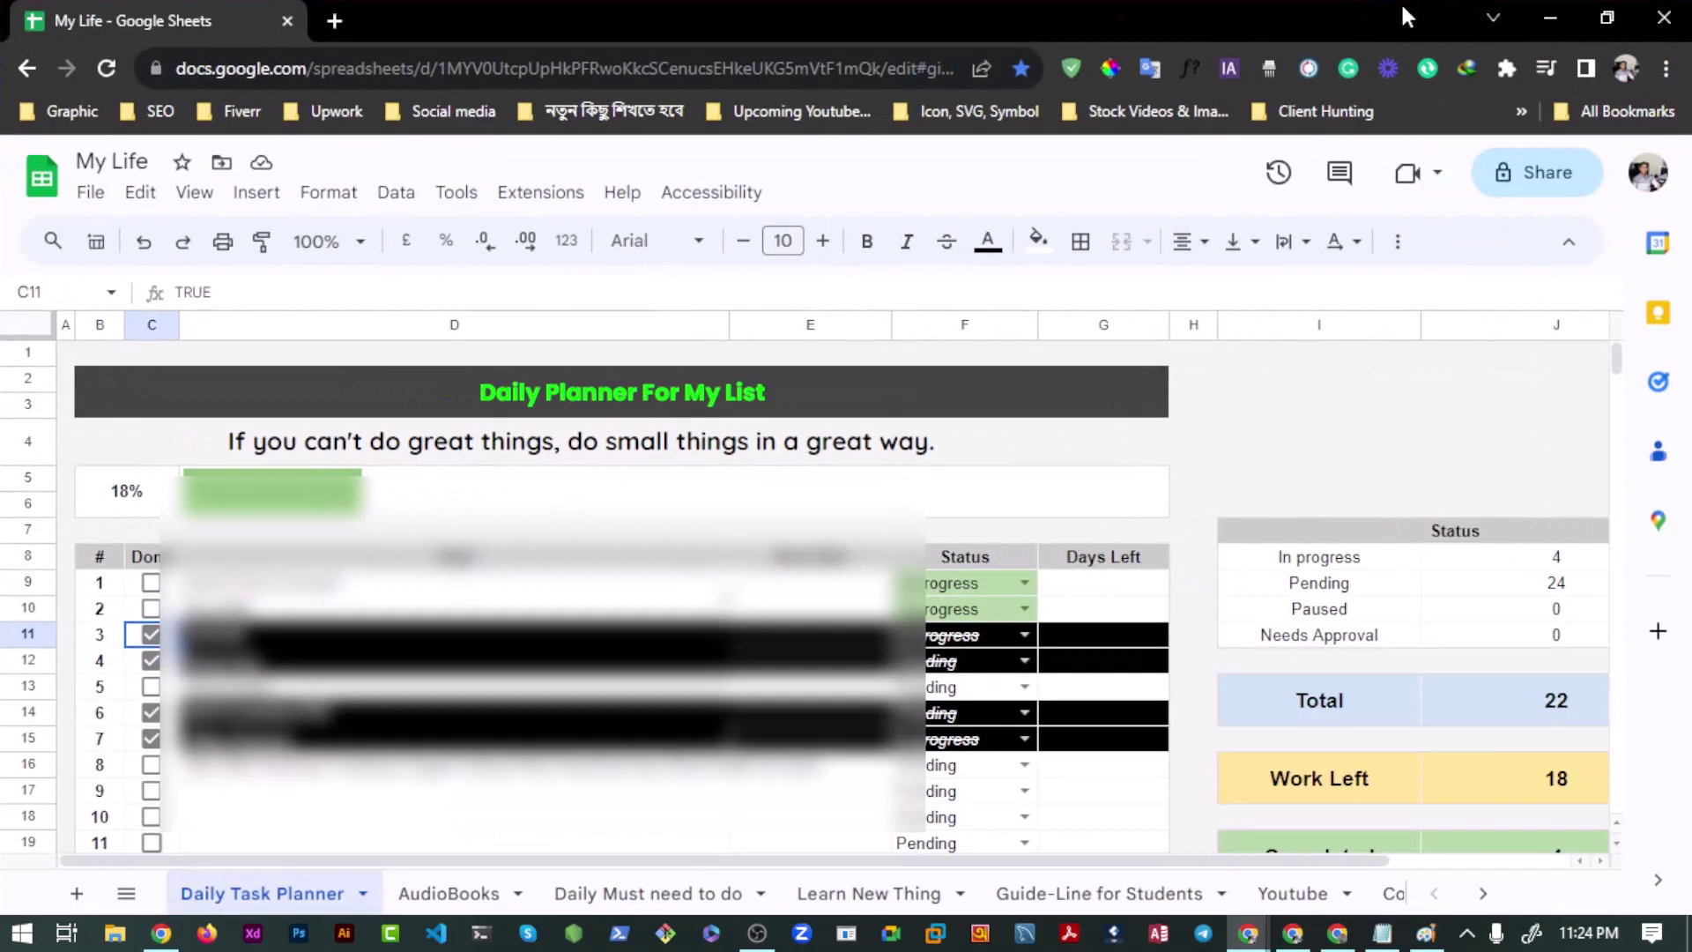
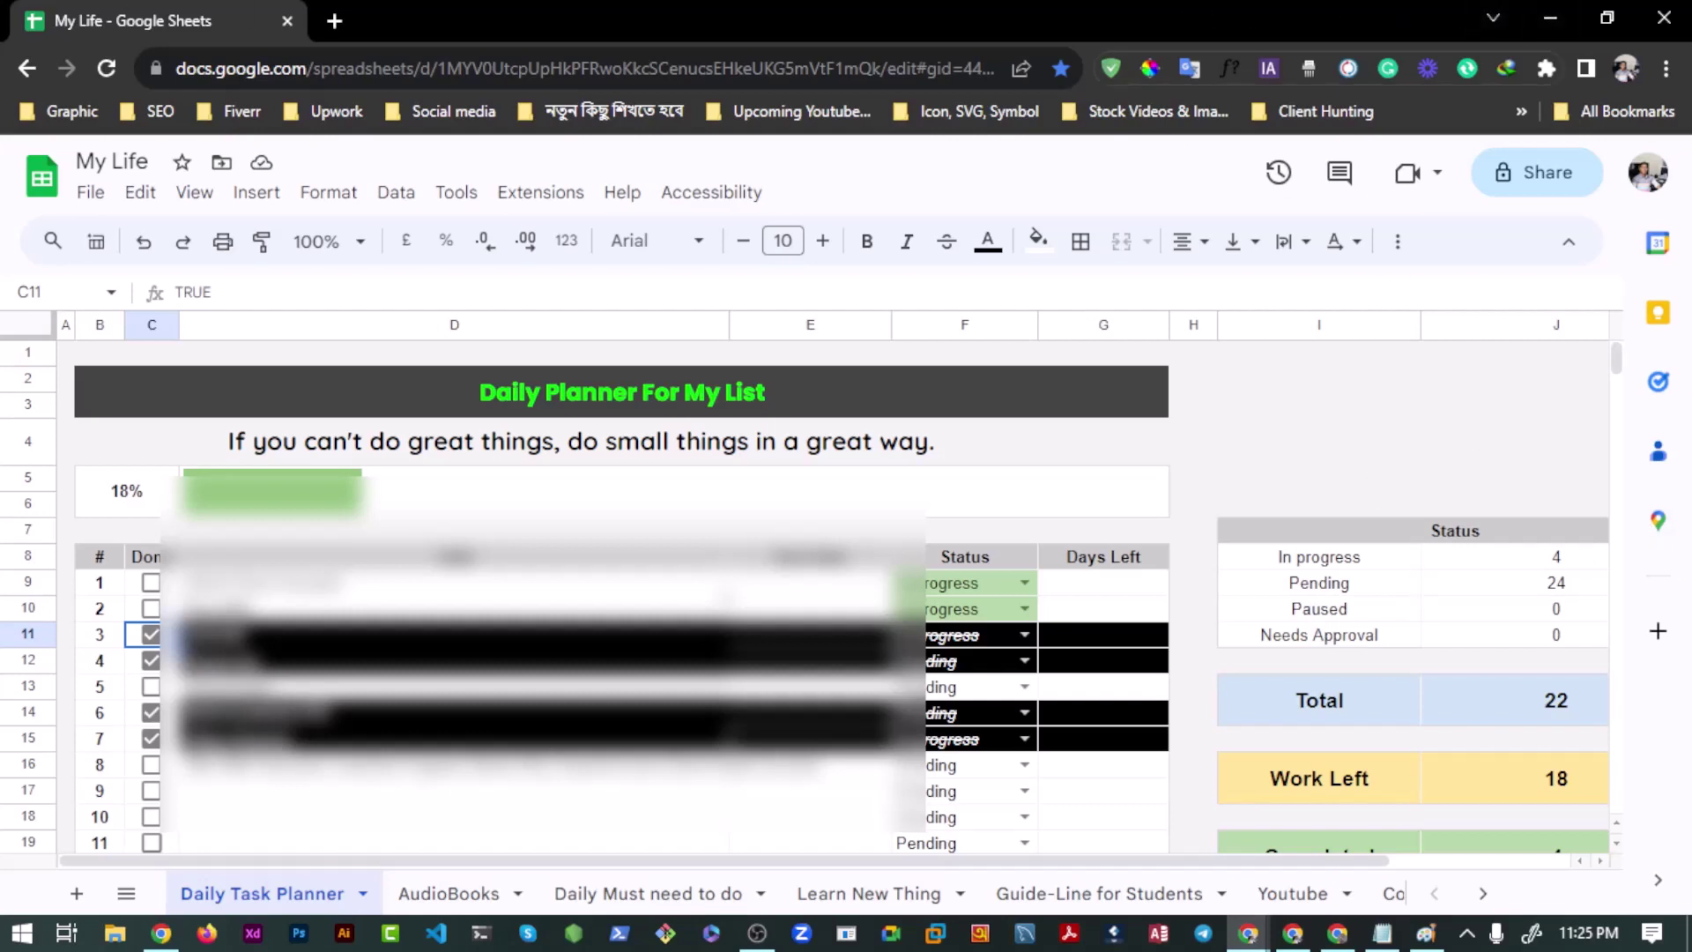
Bring the Google Meet window forward, reposition it, and minimize the spreadsheet window to return to Ads Manager.
{"action": "key", "text": "alt+Tab"}
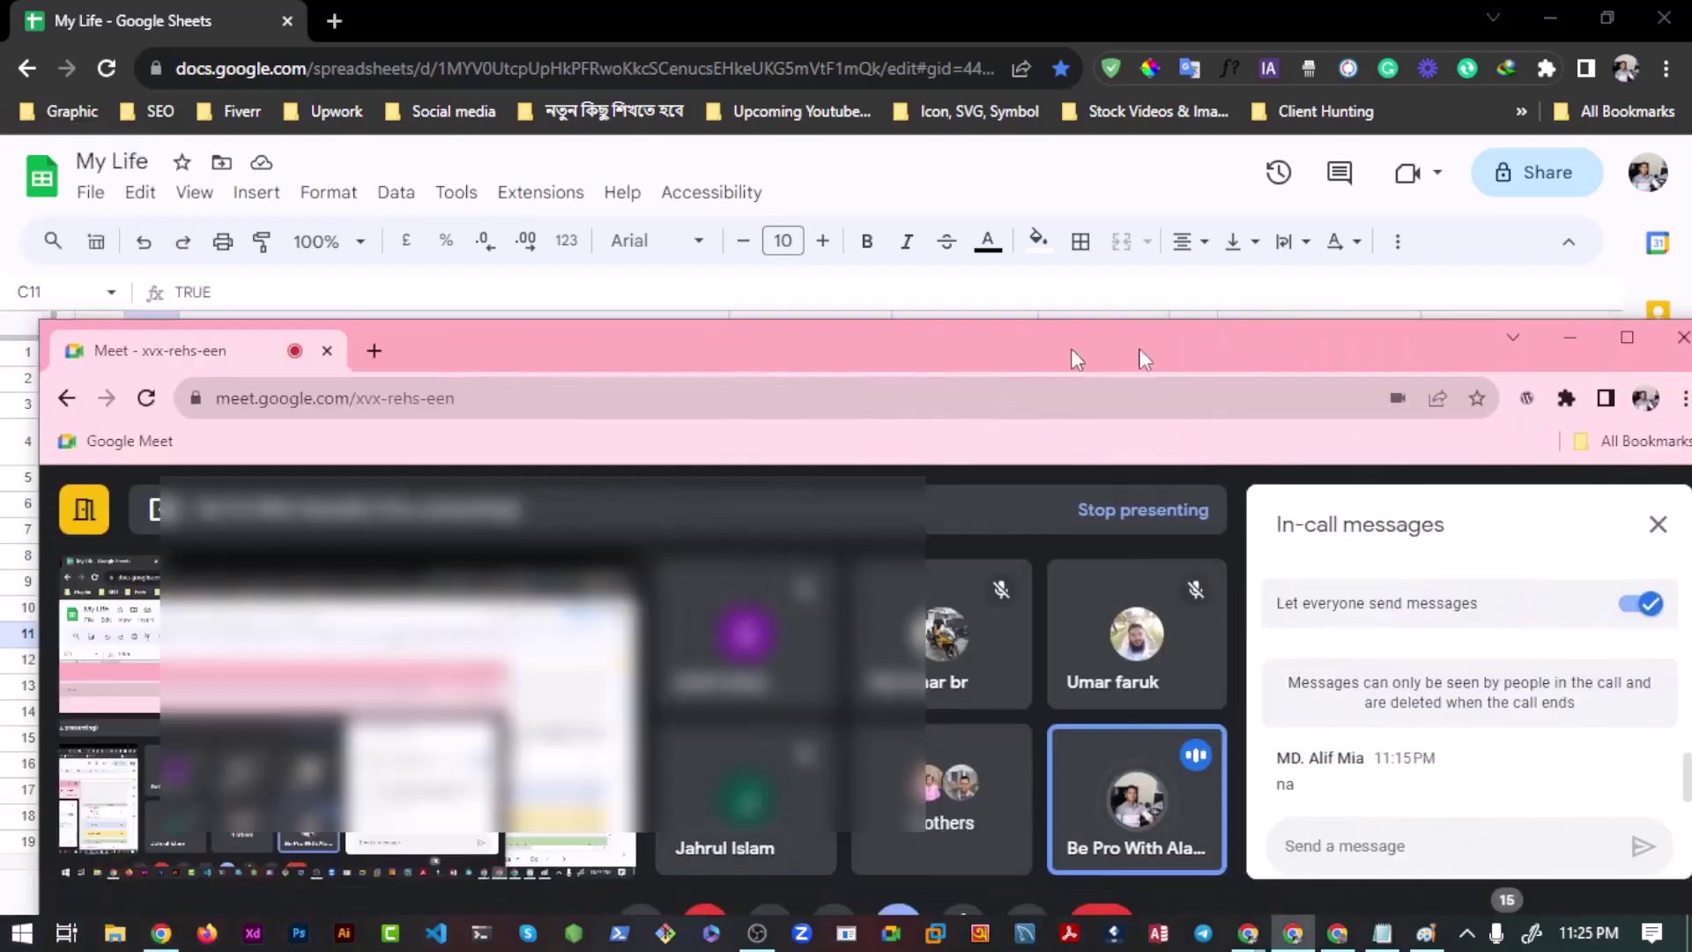
{"action": "left_click_drag", "start_coordinate": [1144, 359], "coordinate": [1338, 250]}
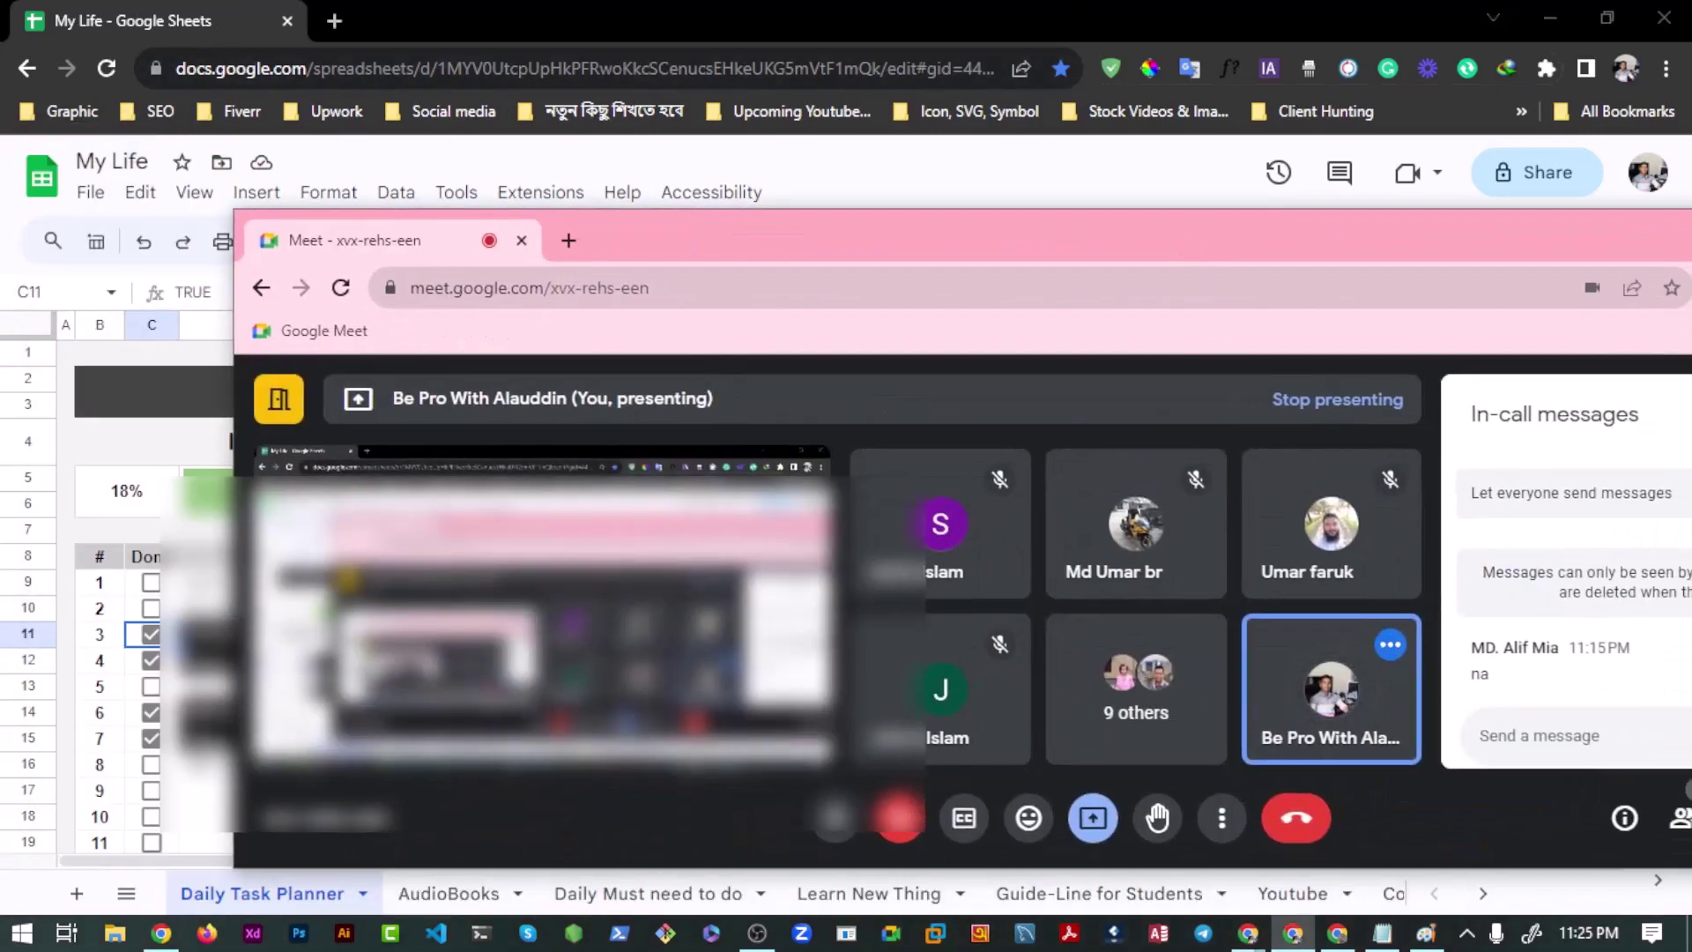
{"action": "left_click", "coordinate": [234, 10]}
{"action": "key", "text": "super+Down"}
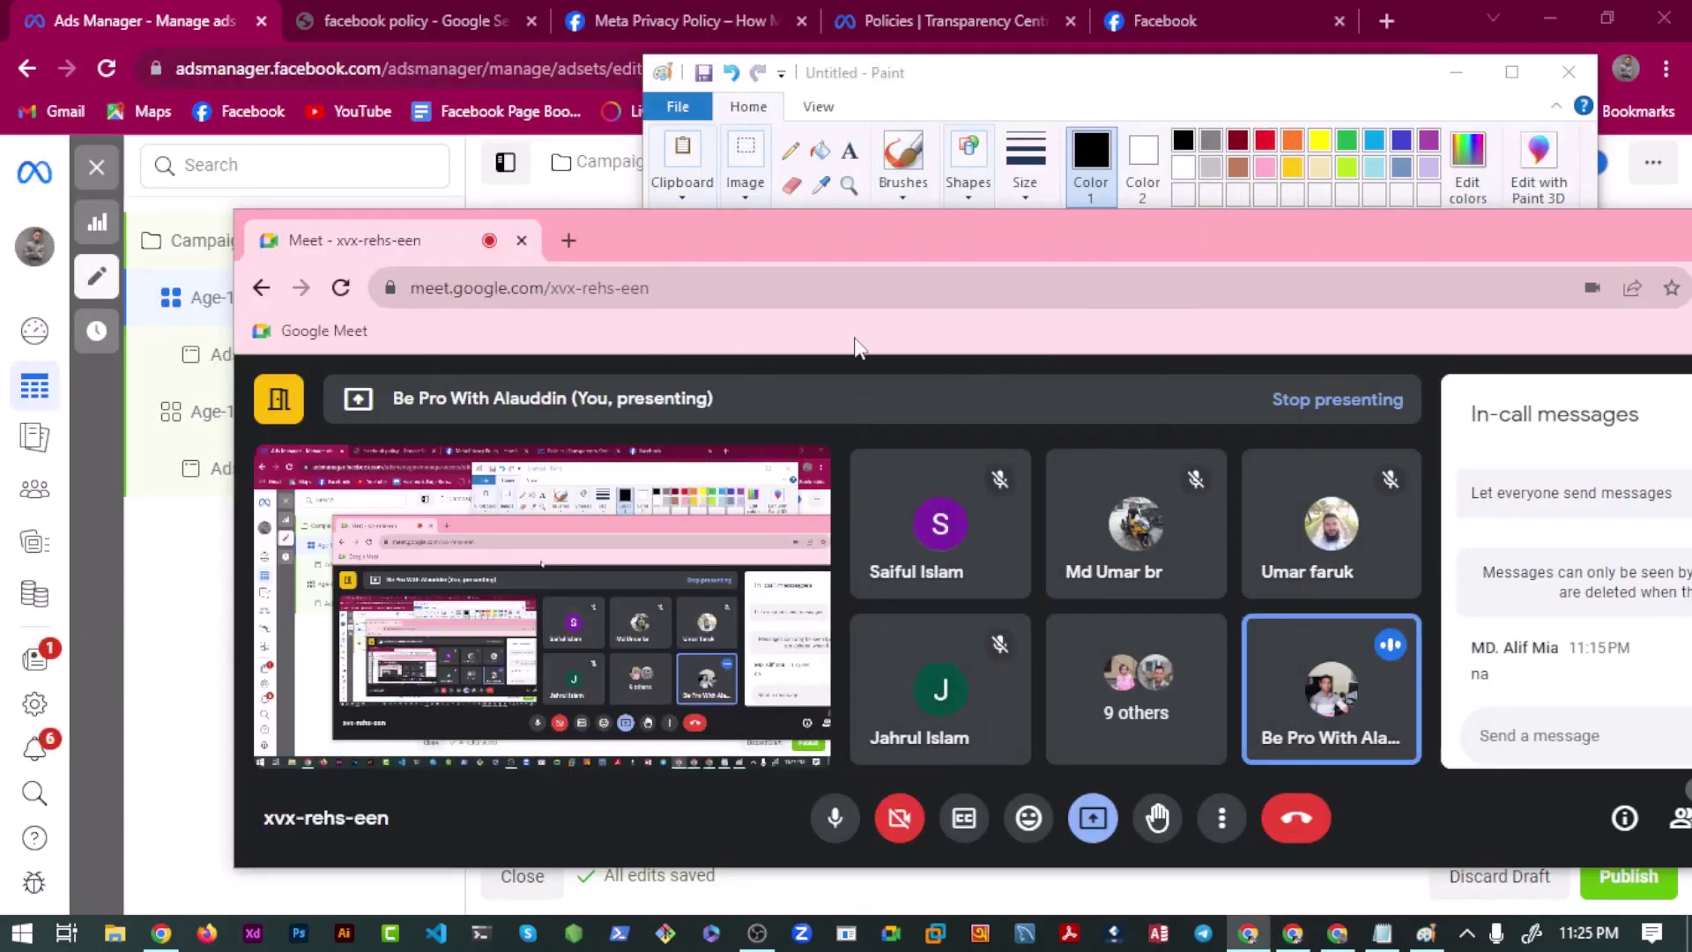
Minimize the Google Meet window, move the Paint window over the middle of Ads Manager, and look over the stacked-box sketch.
{"action": "key", "text": "super+Down"}
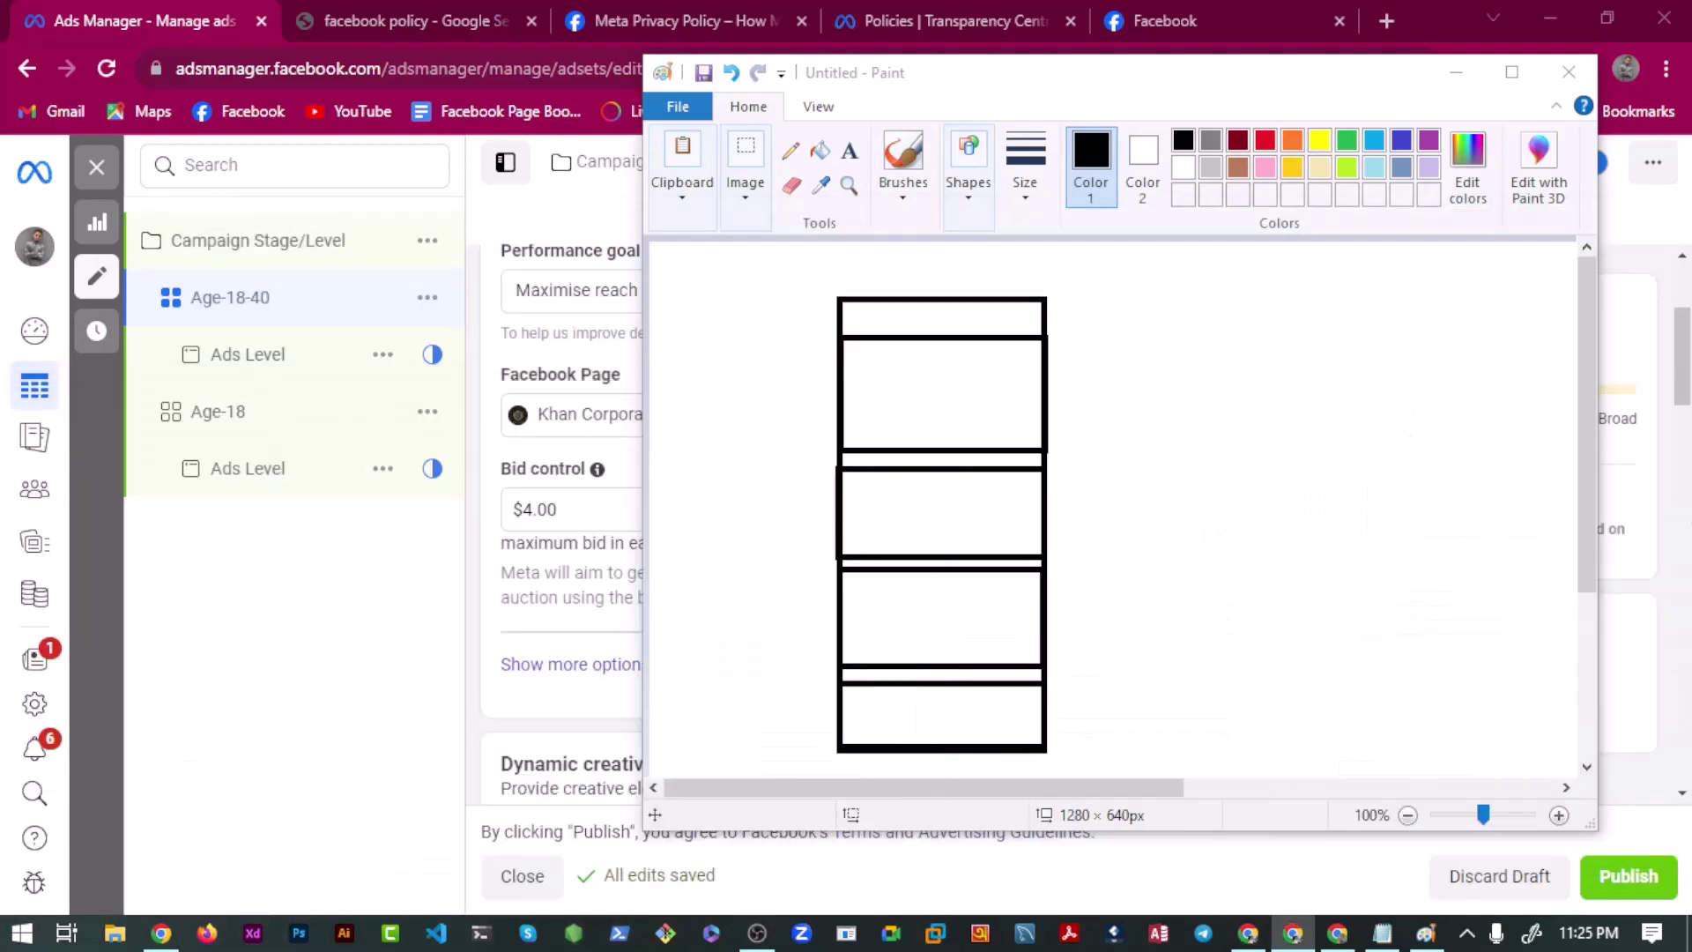
{"action": "left_click", "coordinate": [959, 78]}
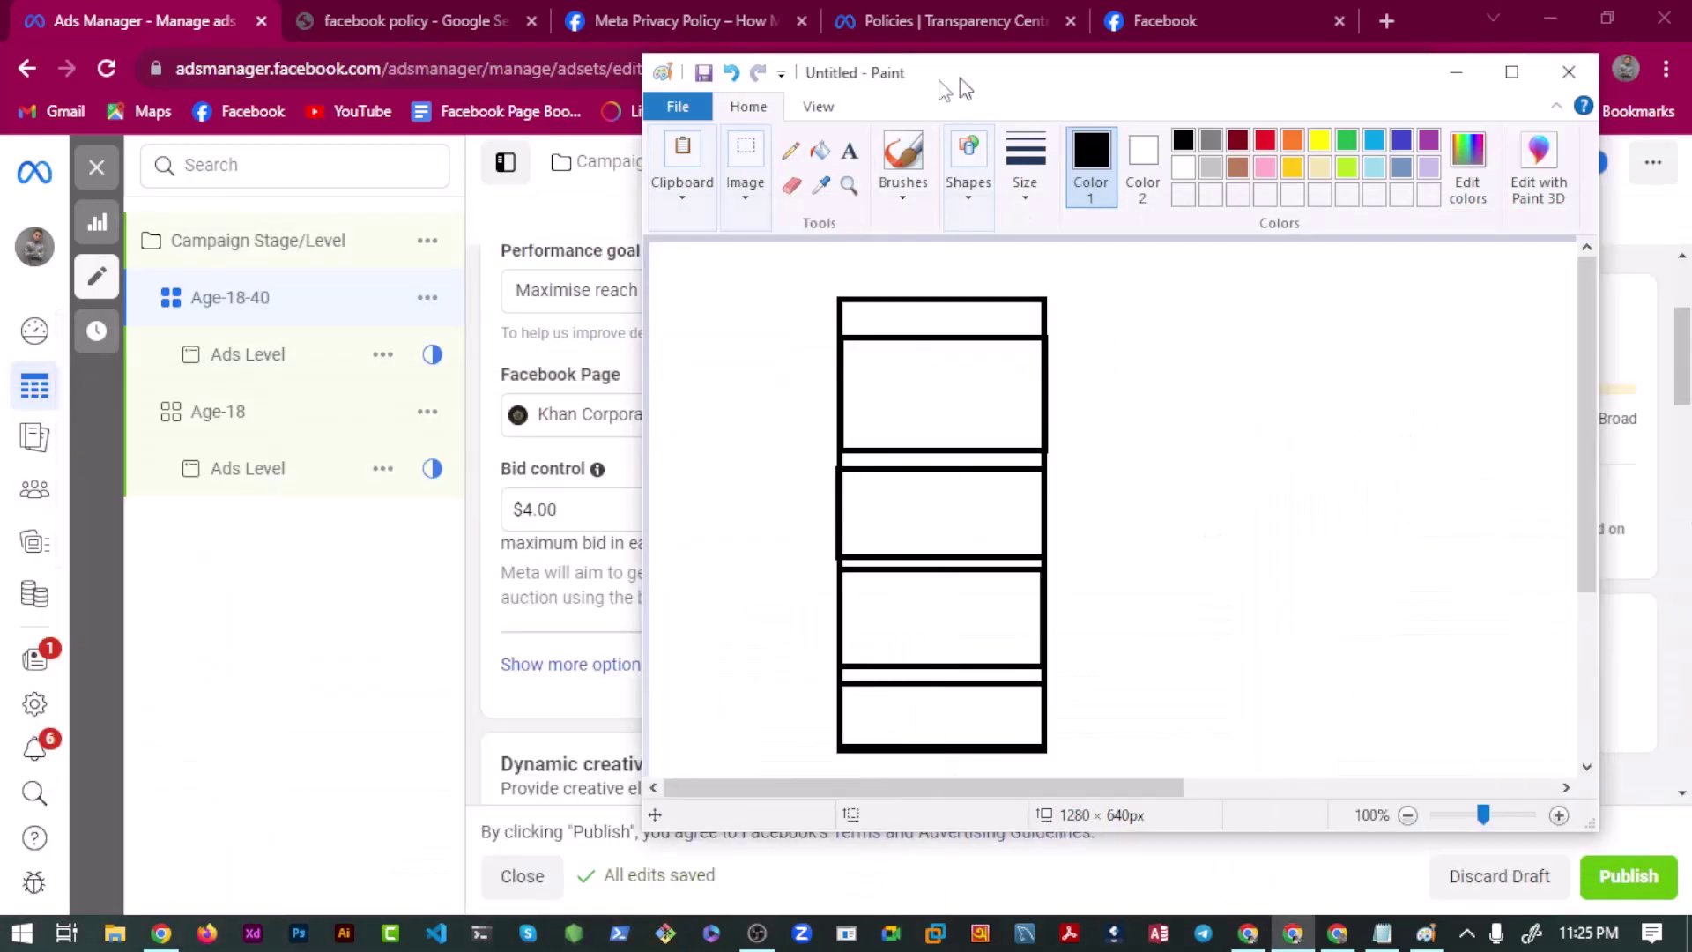
{"action": "left_click_drag", "start_coordinate": [960, 78], "coordinate": [621, 104]}
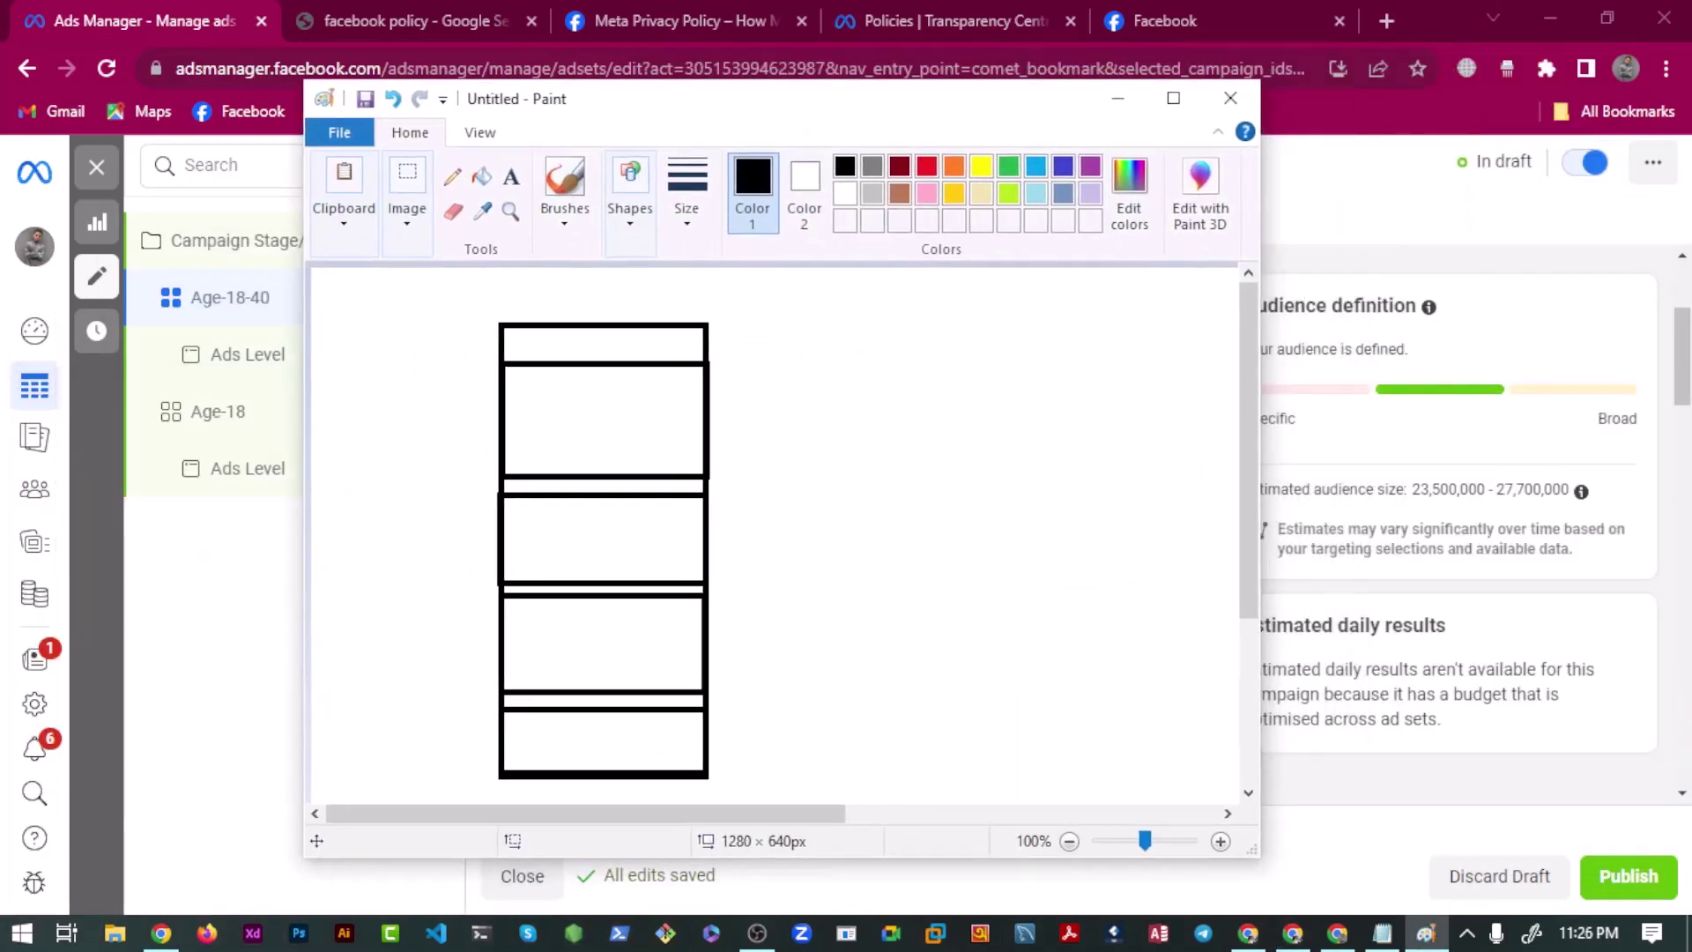
{"action": "scroll", "coordinate": [564, 581], "scroll_direction": "down", "scroll_amount": 3}
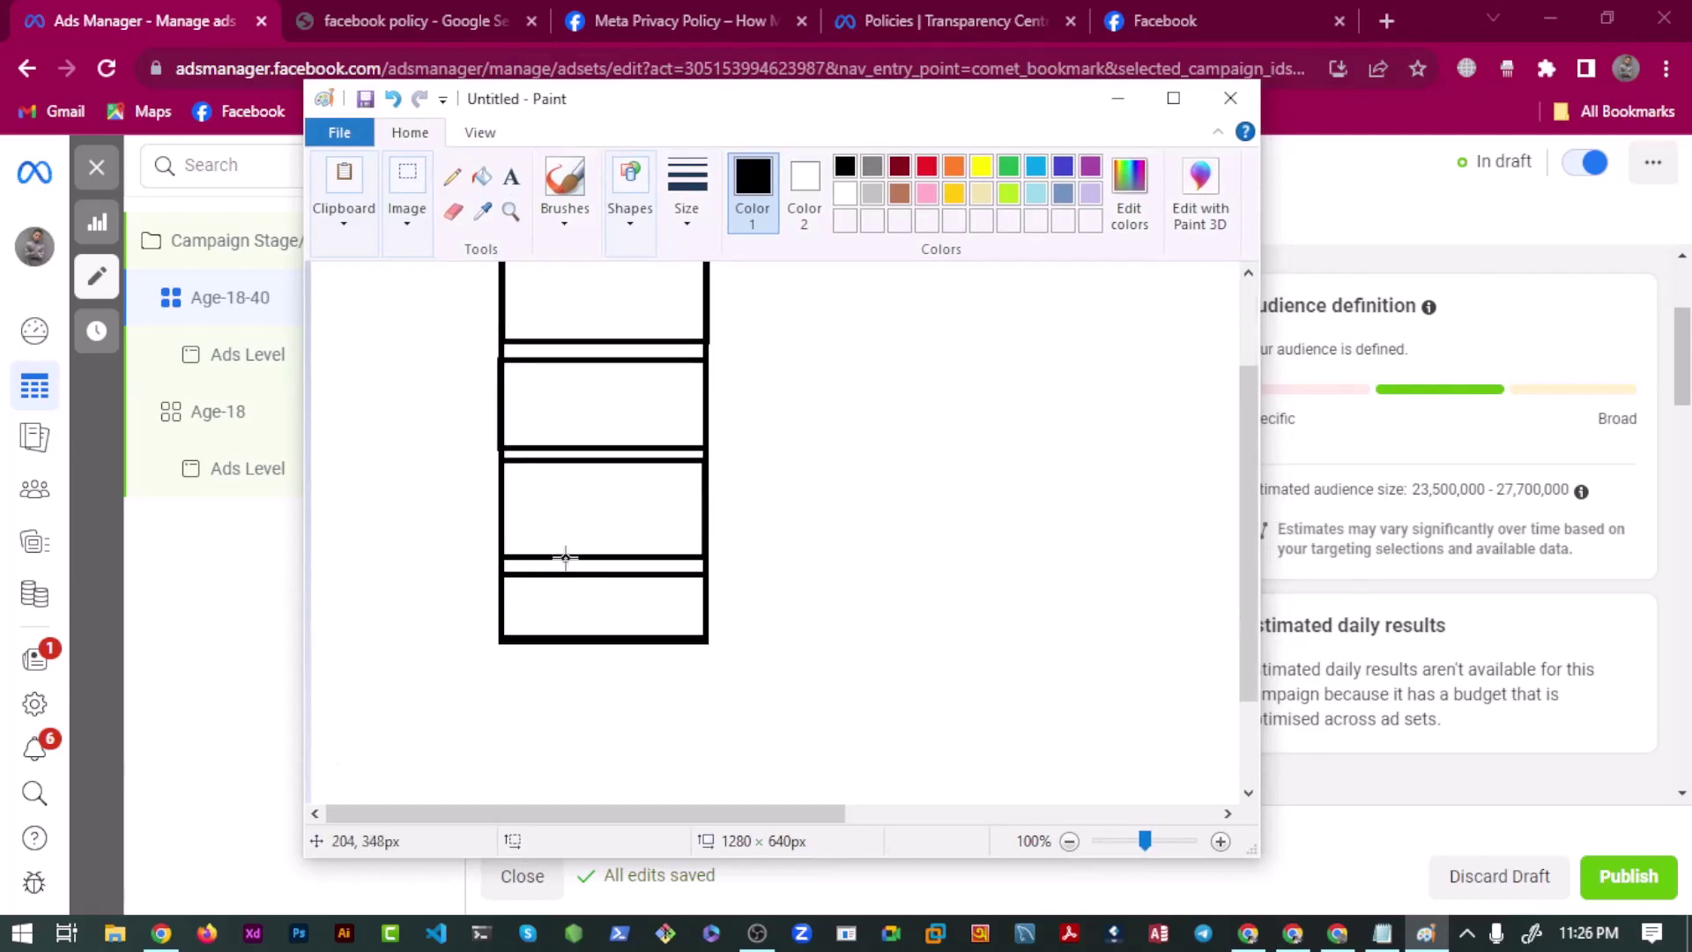
{"action": "scroll", "coordinate": [518, 559], "scroll_direction": "up", "scroll_amount": 3}
{"action": "scroll", "coordinate": [513, 438], "scroll_direction": "down", "scroll_amount": 3}
{"action": "left_click", "coordinate": [452, 176]}
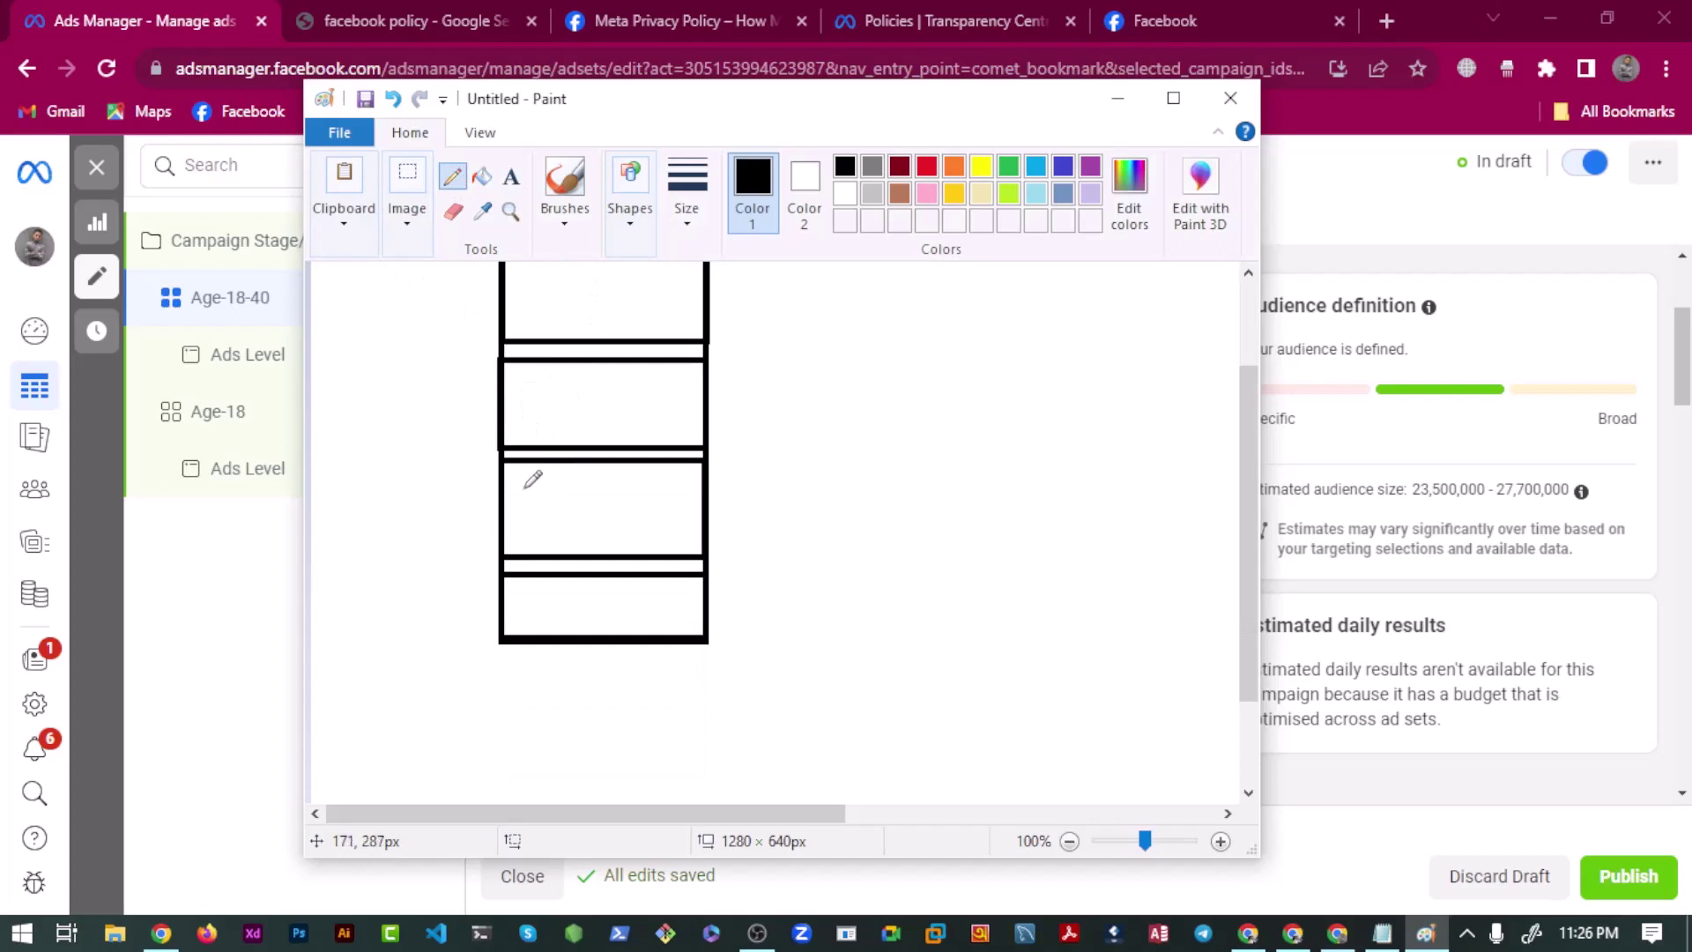
{"action": "mouse_move", "coordinate": [533, 479]}
{"action": "left_mouse_down"}
{"action": "mouse_move", "coordinate": [525, 498]}
{"action": "mouse_move", "coordinate": [564, 524]}
{"action": "left_mouse_up"}
{"action": "key", "text": "ctrl+z"}
Add the text label "Ads" inside the tall box just above the lowest box of the sketch.
{"action": "left_click", "coordinate": [511, 177]}
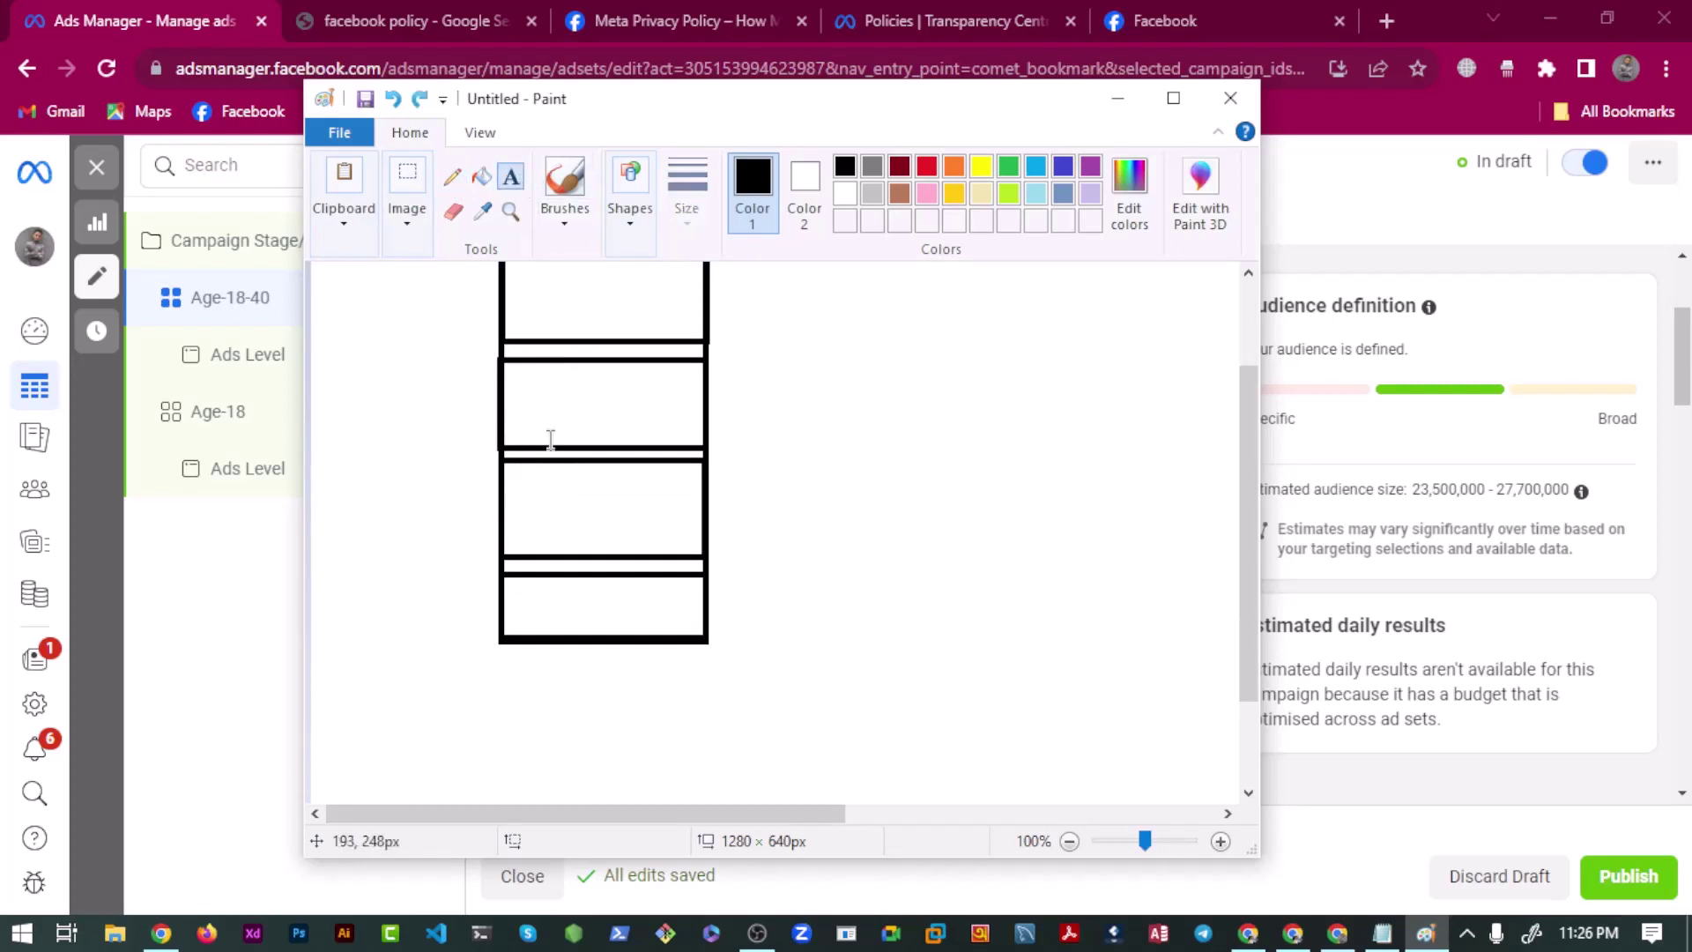
{"action": "left_click", "coordinate": [523, 501]}
{"action": "type", "text": "Ads"}
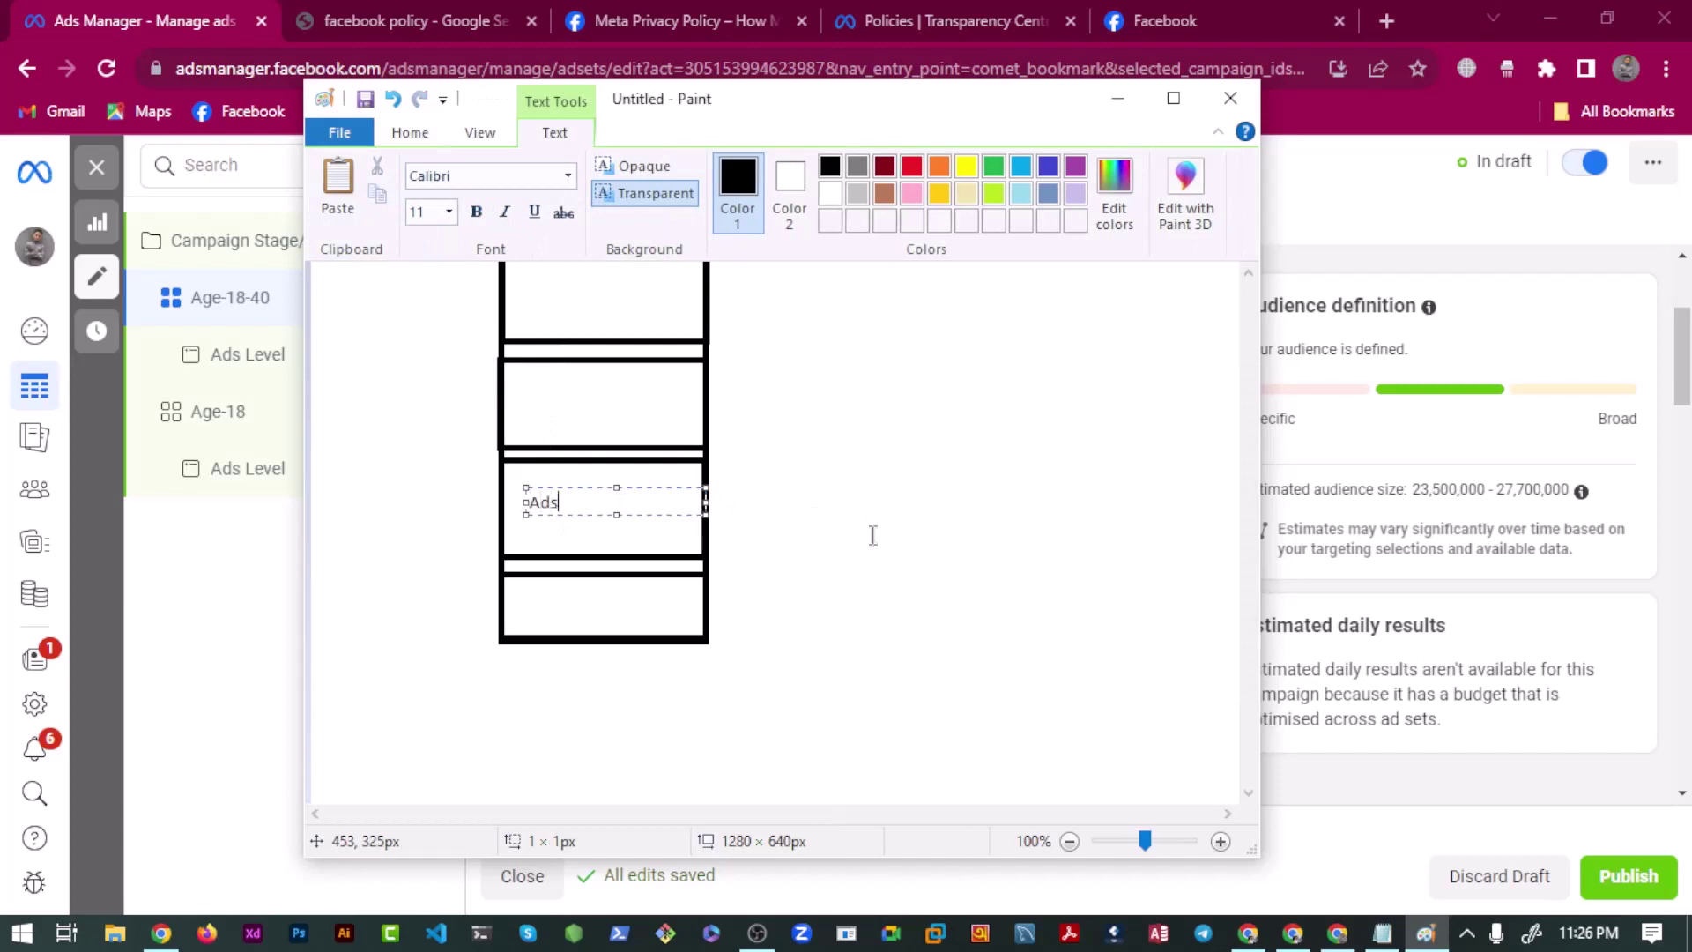
{"action": "left_click", "coordinate": [861, 491]}
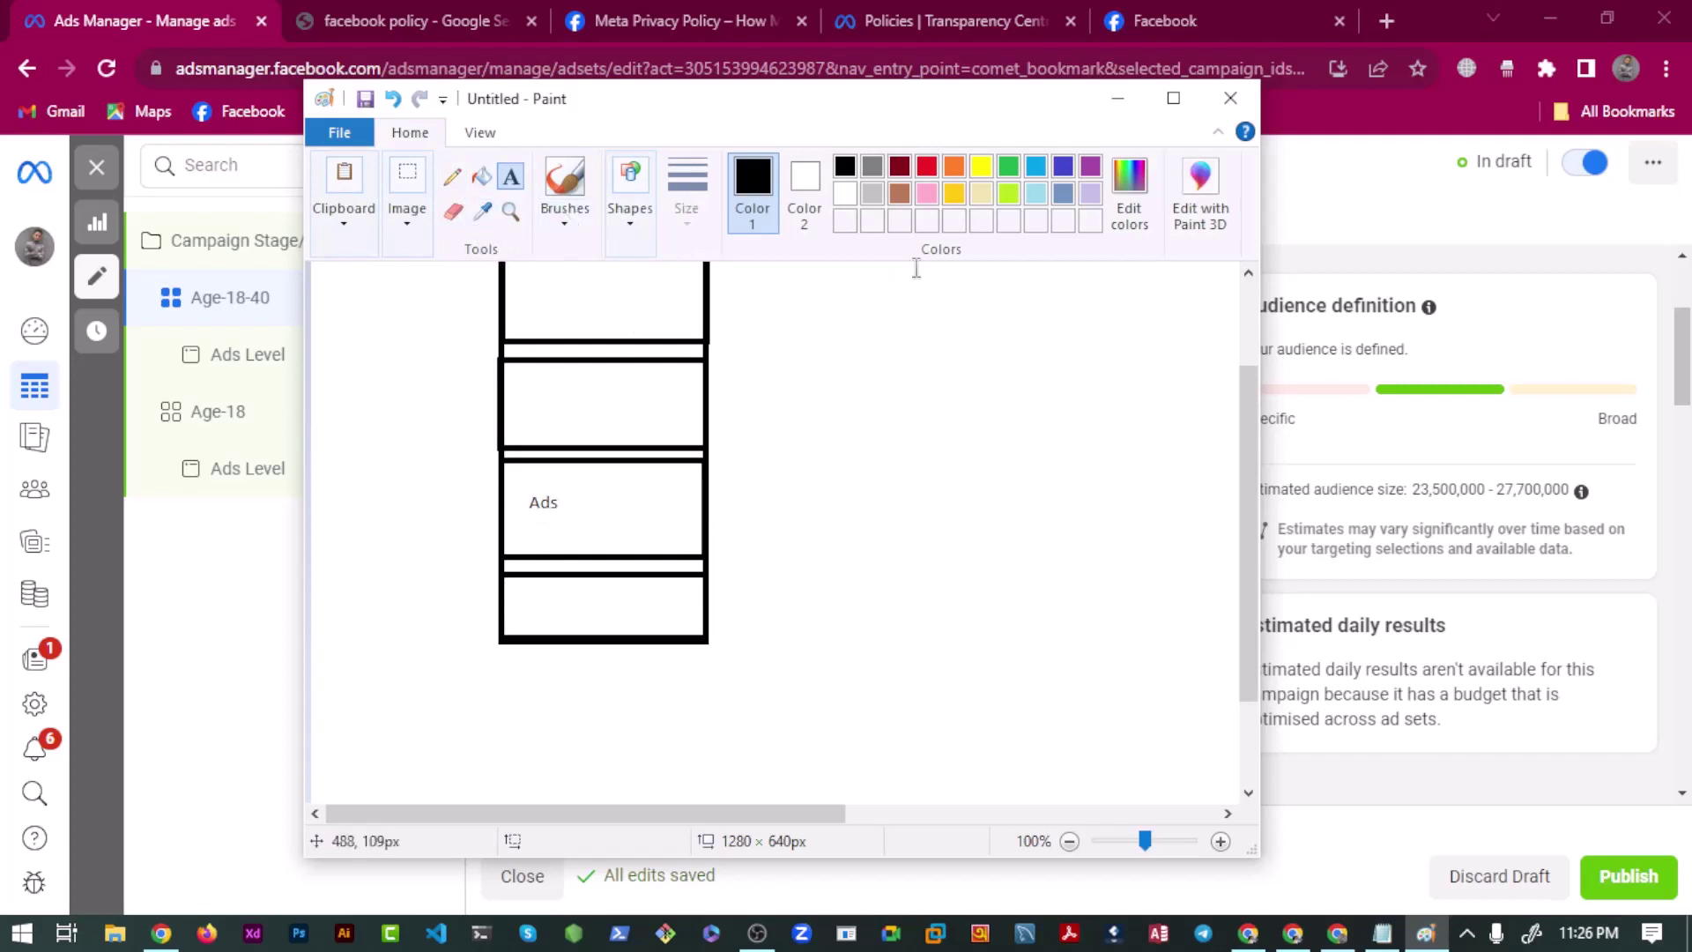
{"action": "left_click", "coordinate": [538, 496]}
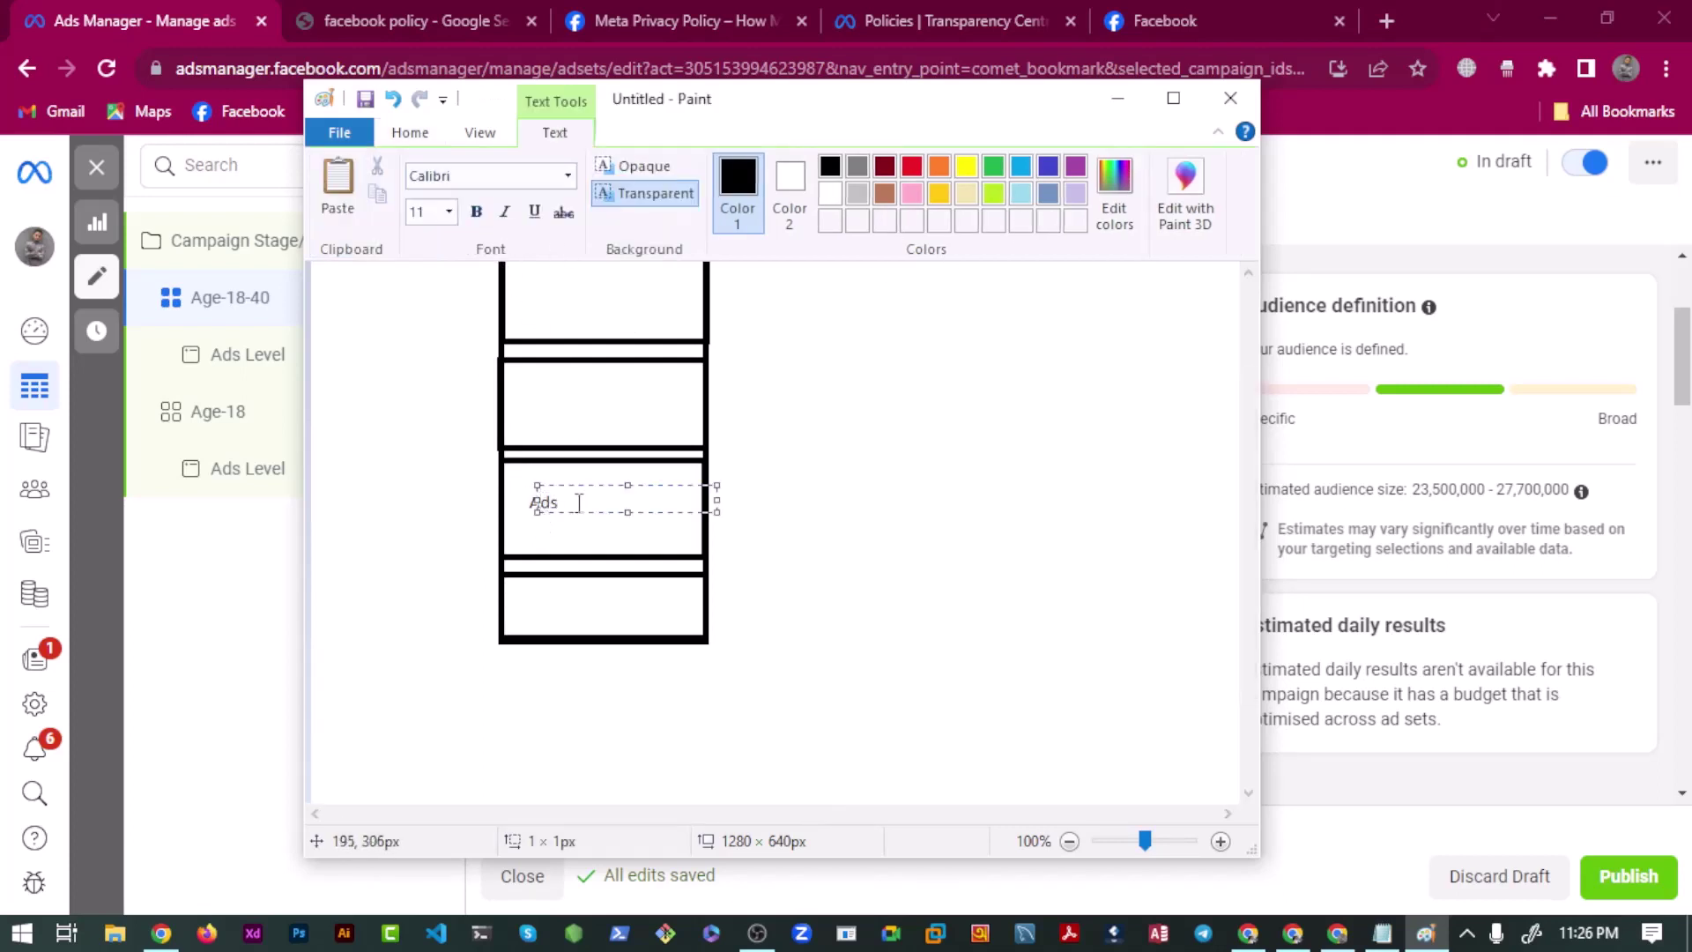
{"action": "left_click_drag", "start_coordinate": [716, 511], "coordinate": [745, 555]}
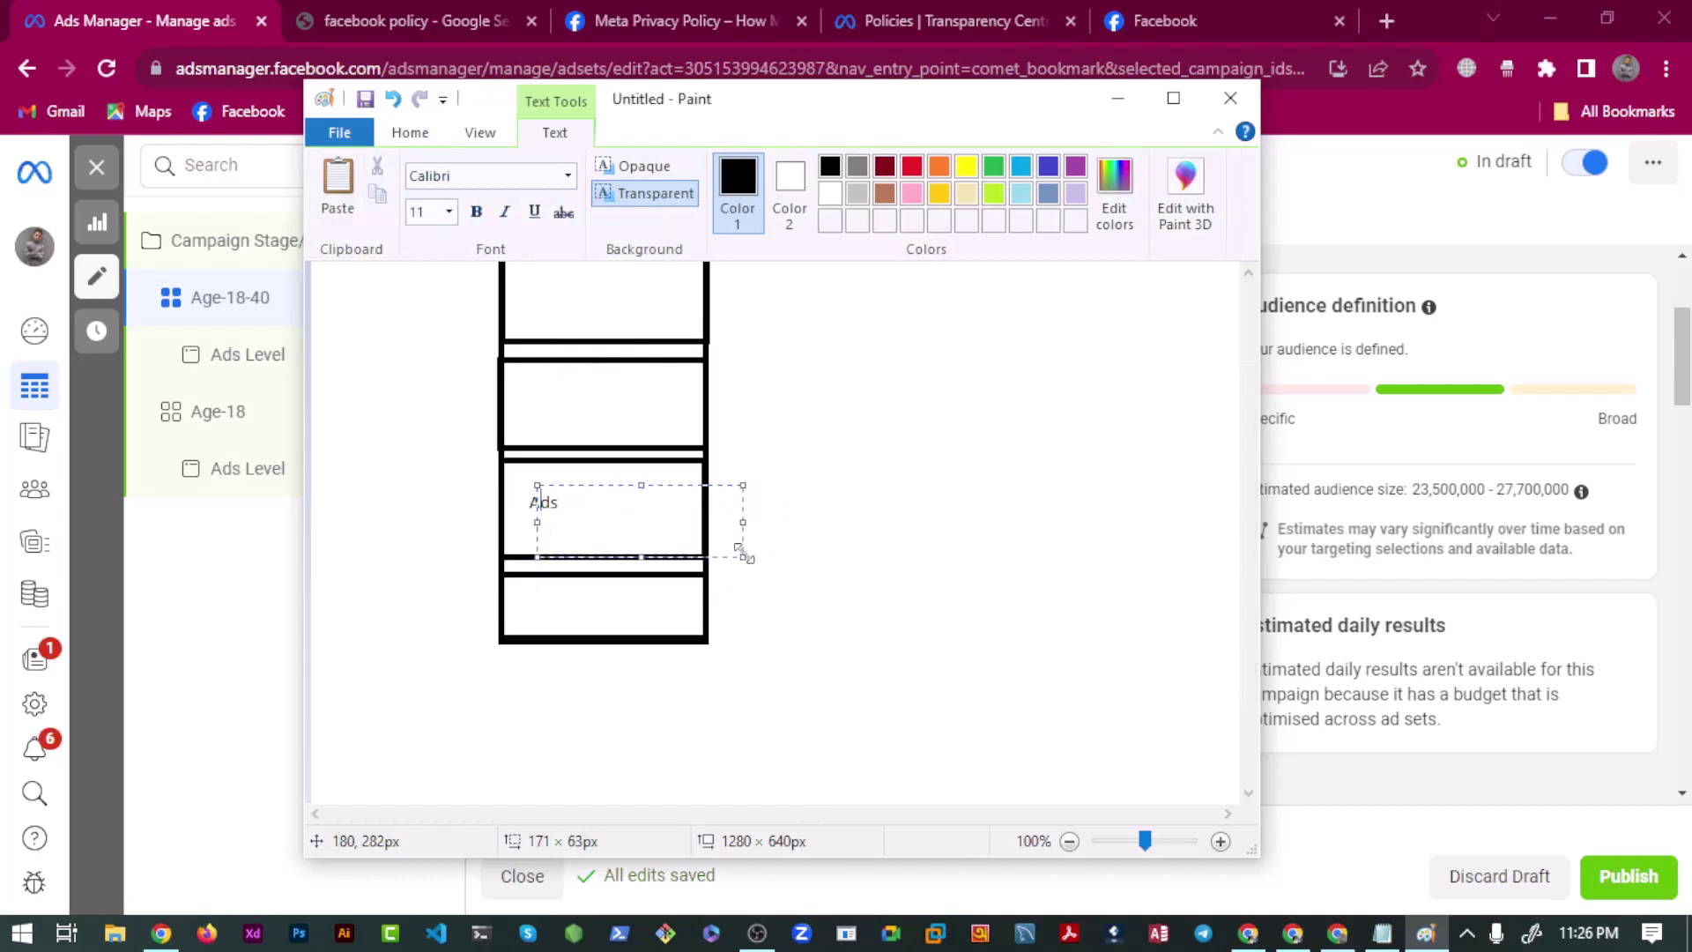
{"action": "left_click", "coordinate": [818, 508]}
Look over the sketch around the Ads box from top to bottom, and return to Ads Manager.
{"action": "scroll", "coordinate": [538, 529], "scroll_direction": "up", "scroll_amount": 2}
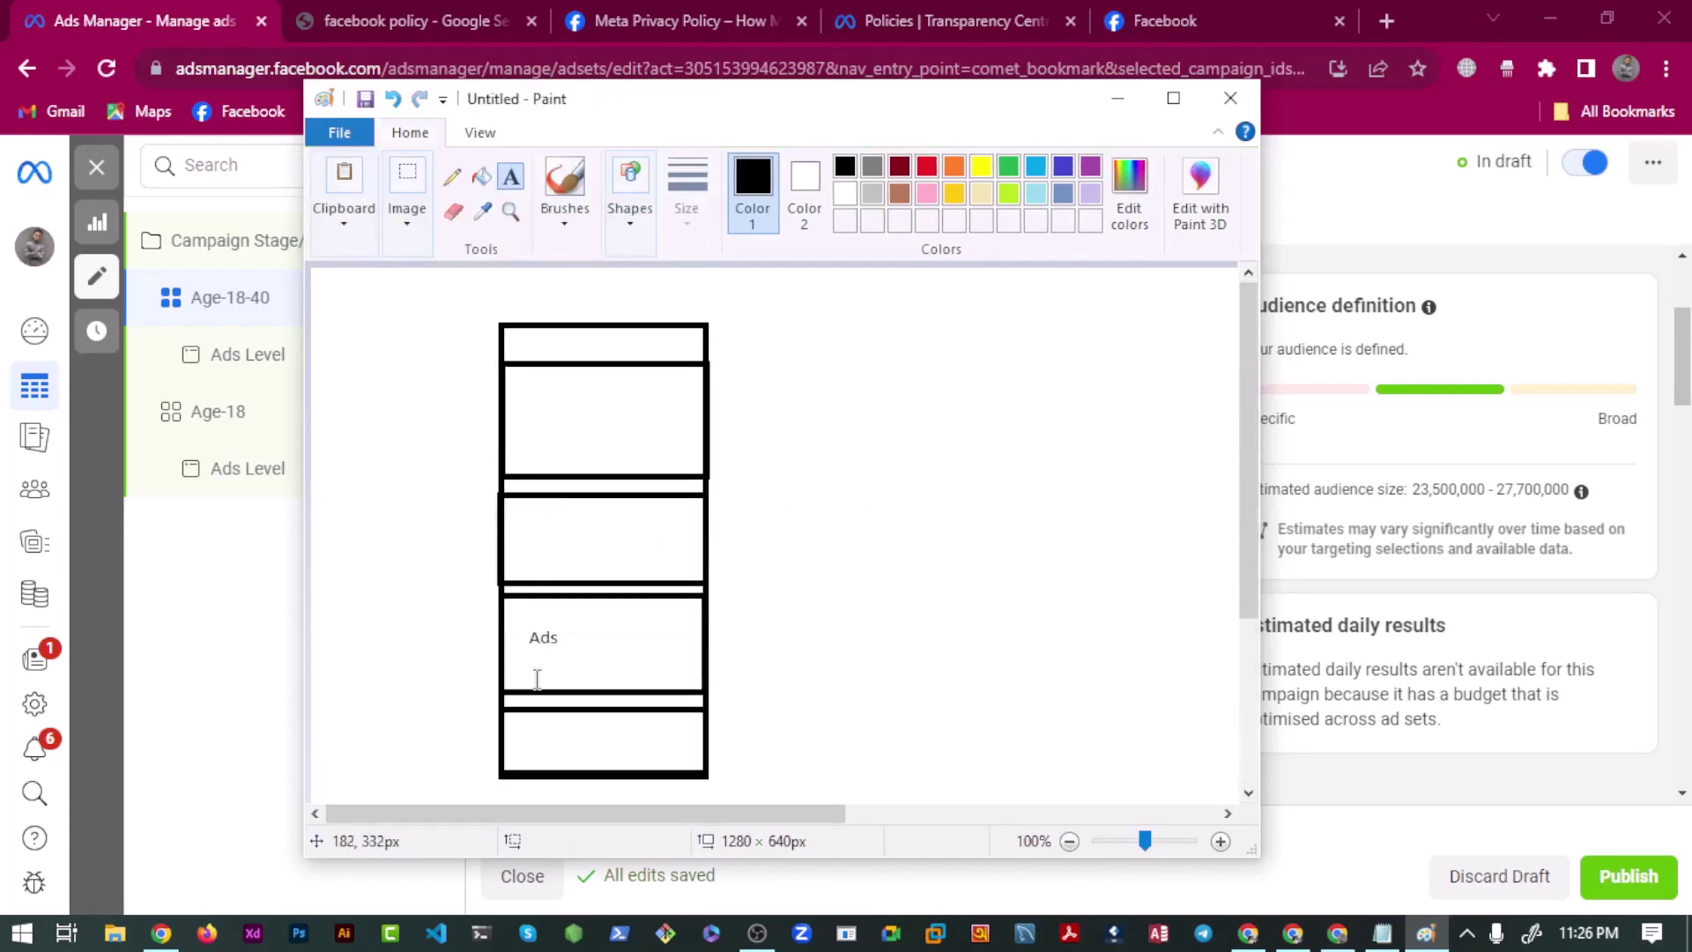
{"action": "scroll", "coordinate": [546, 617], "scroll_direction": "down", "scroll_amount": 3}
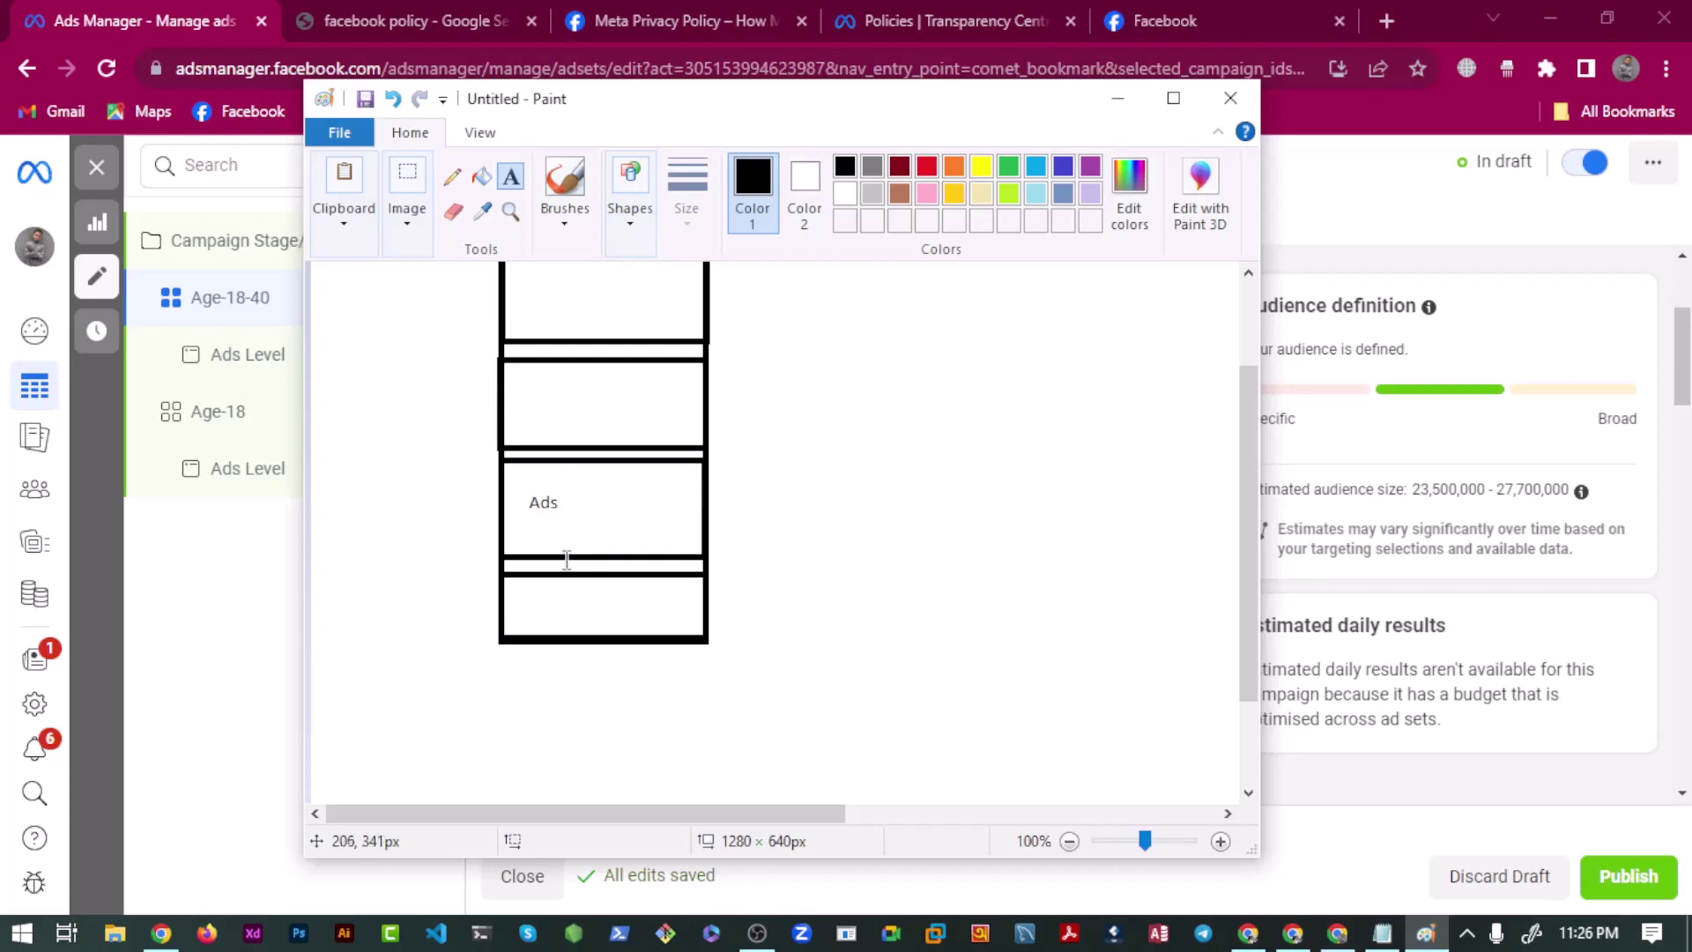
{"action": "scroll", "coordinate": [567, 559], "scroll_direction": "up", "scroll_amount": 3}
{"action": "scroll", "coordinate": [562, 617], "scroll_direction": "down", "scroll_amount": 3}
{"action": "left_click", "coordinate": [288, 586]}
Highlight the Bid control amount of the Age-18-40 ad set to point out the maximum bid.
{"action": "scroll", "coordinate": [616, 586], "scroll_direction": "down", "scroll_amount": 1}
{"action": "scroll", "coordinate": [599, 564], "scroll_direction": "up", "scroll_amount": 2}
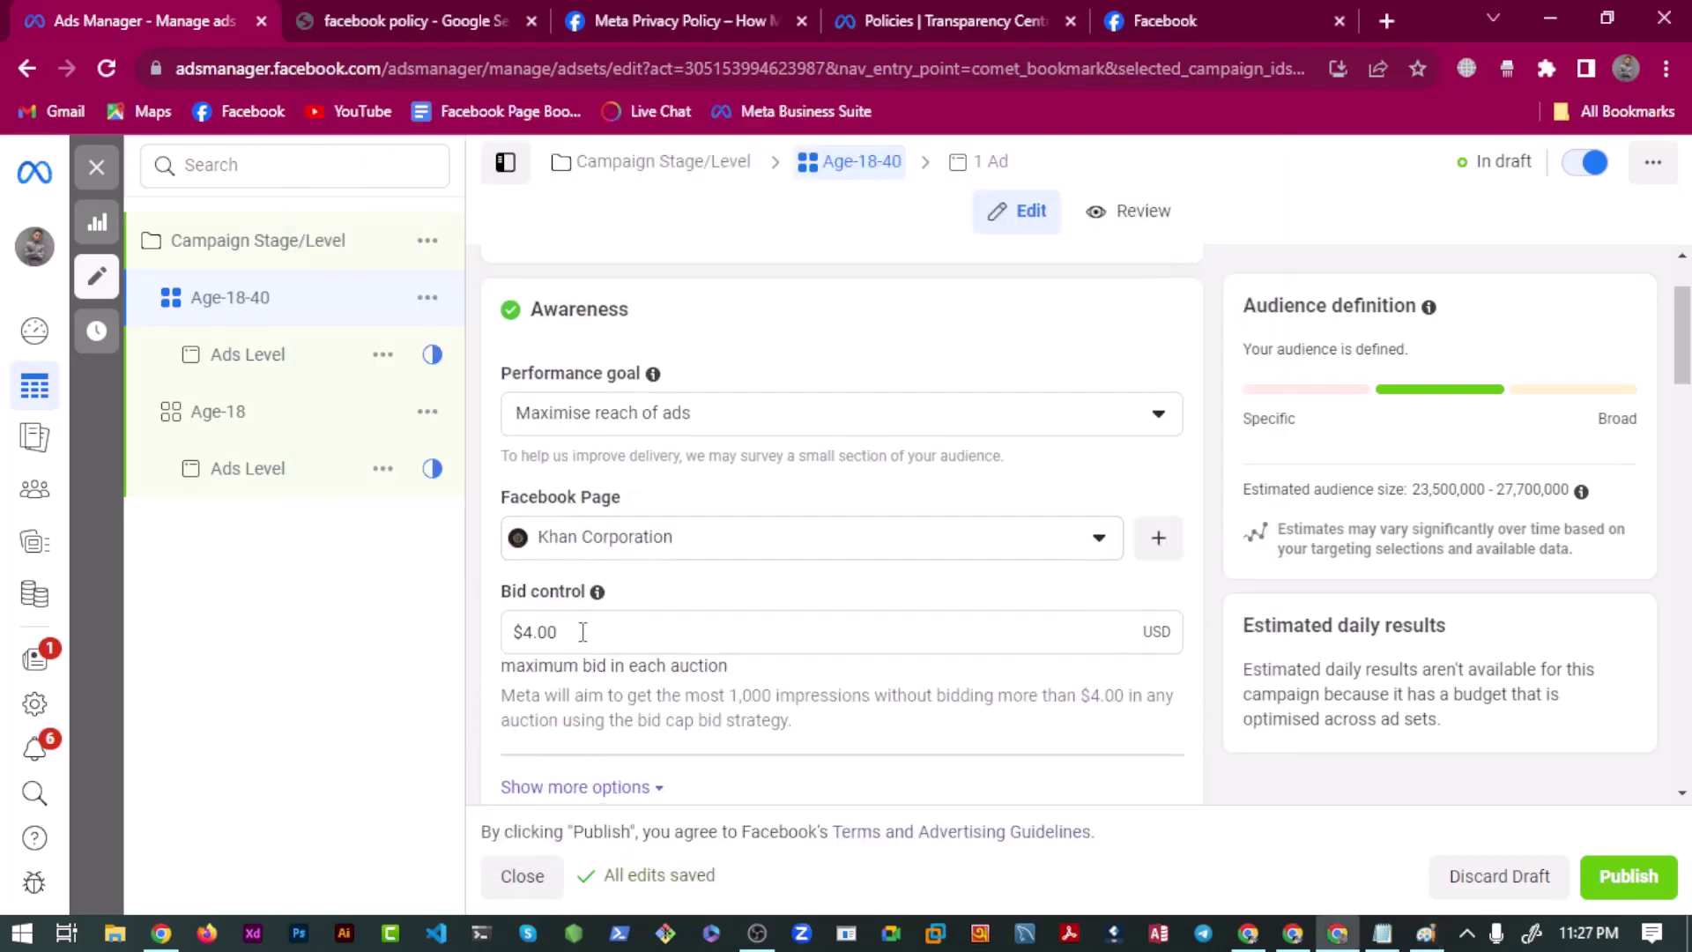
{"action": "scroll", "coordinate": [569, 518], "scroll_direction": "down", "scroll_amount": 1}
{"action": "triple_click", "coordinate": [570, 517]}
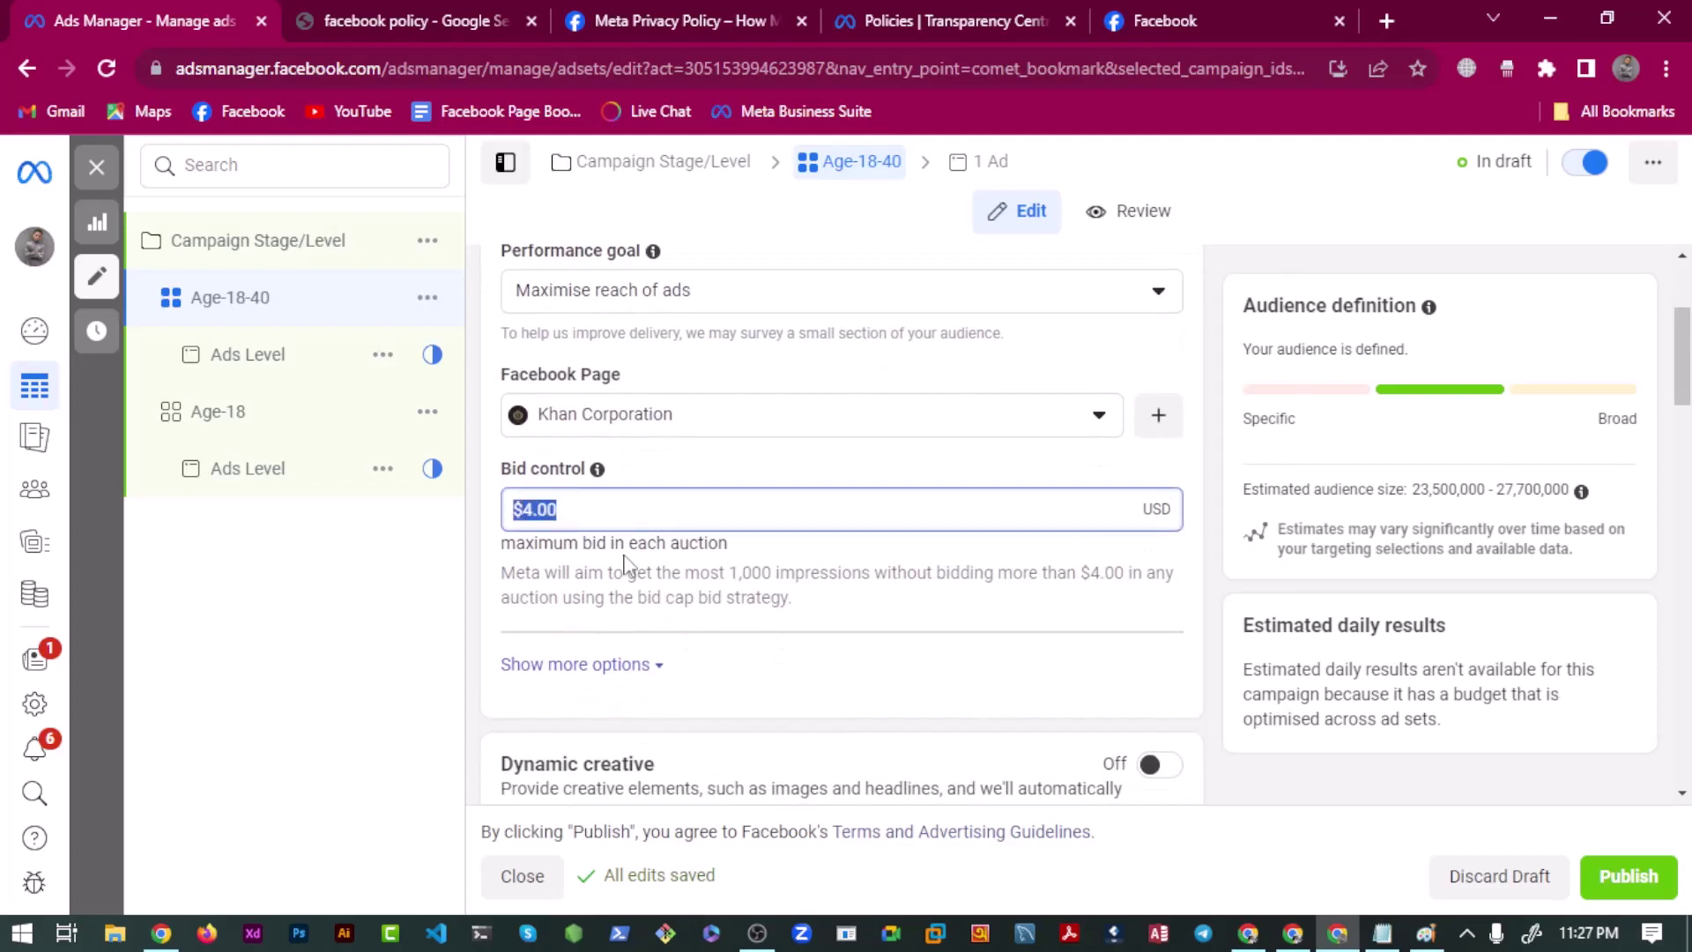
{"action": "left_click", "coordinate": [624, 562]}
{"action": "triple_click", "coordinate": [585, 518]}
{"action": "left_click", "coordinate": [575, 564]}
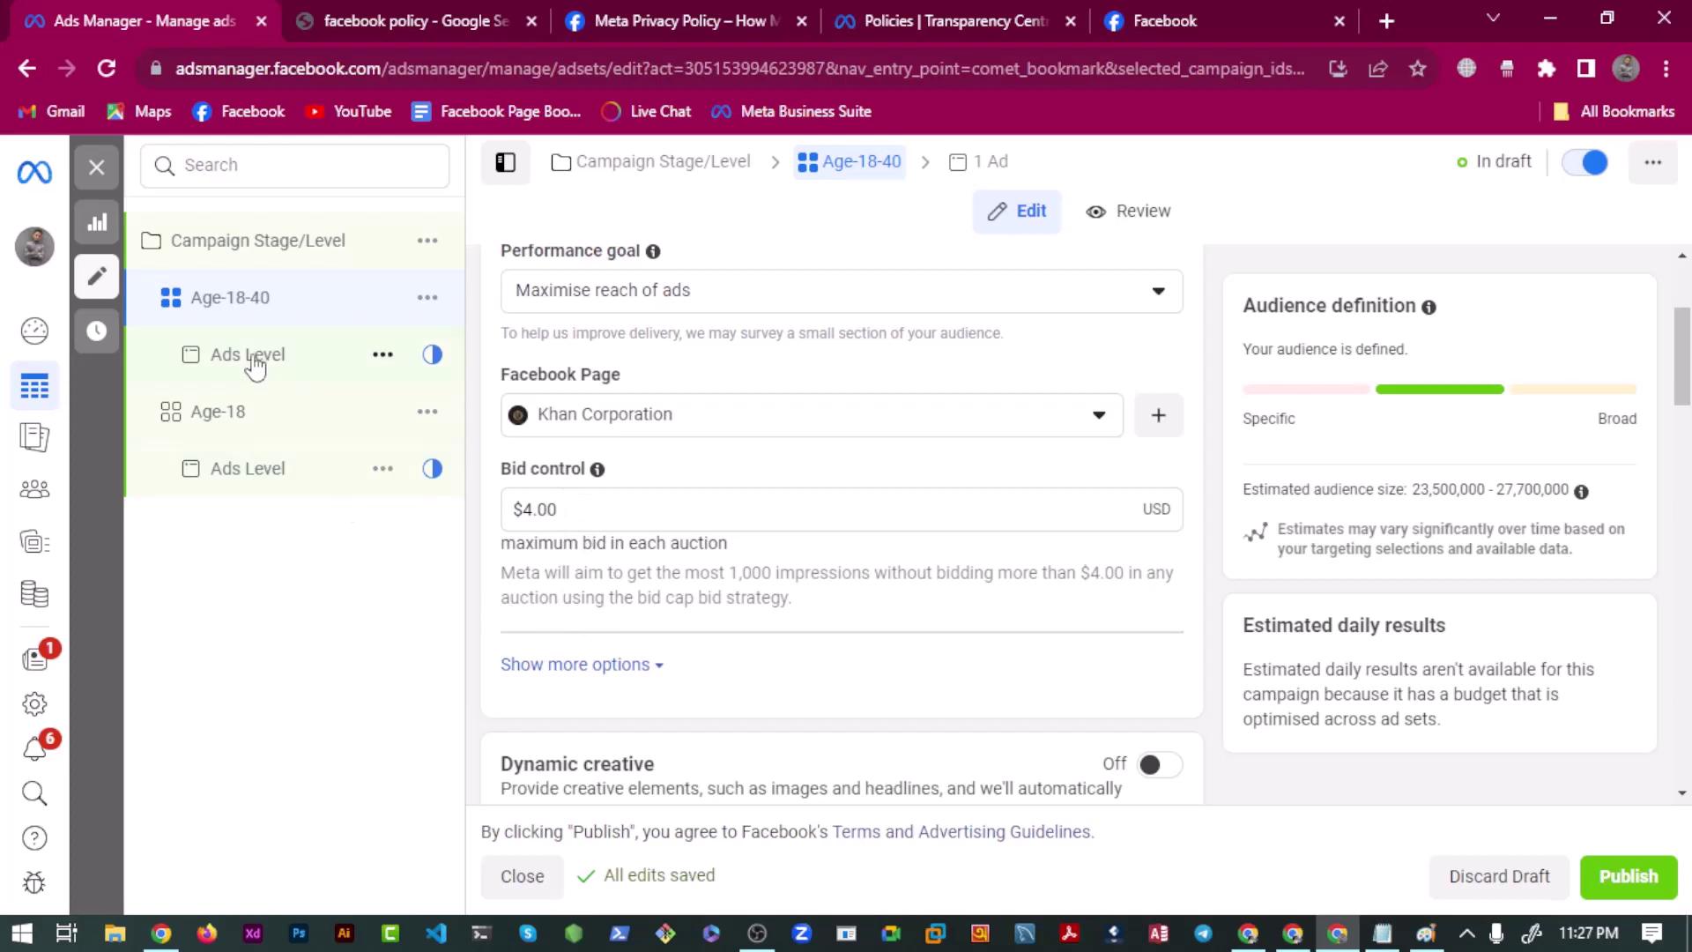
Switch to the Notepad notes and highlight the Highest Val: (Auomated) line.
{"action": "key", "text": "alt+Tab"}
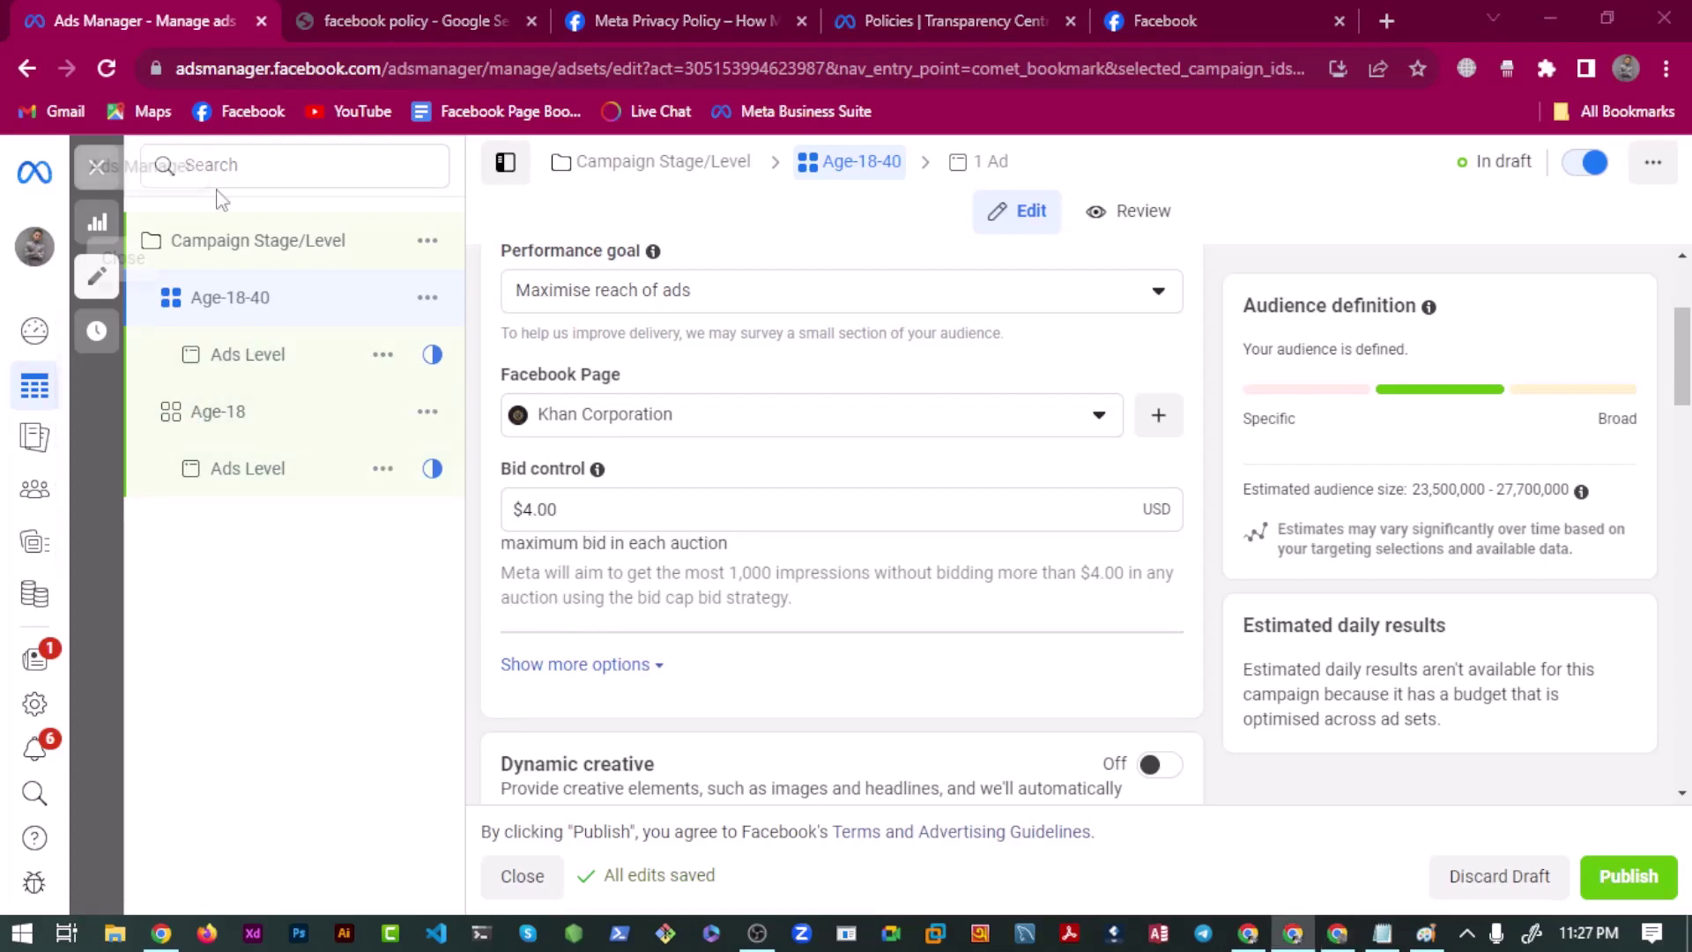
{"action": "right_click", "coordinate": [1381, 933]}
{"action": "left_click", "coordinate": [1382, 932]}
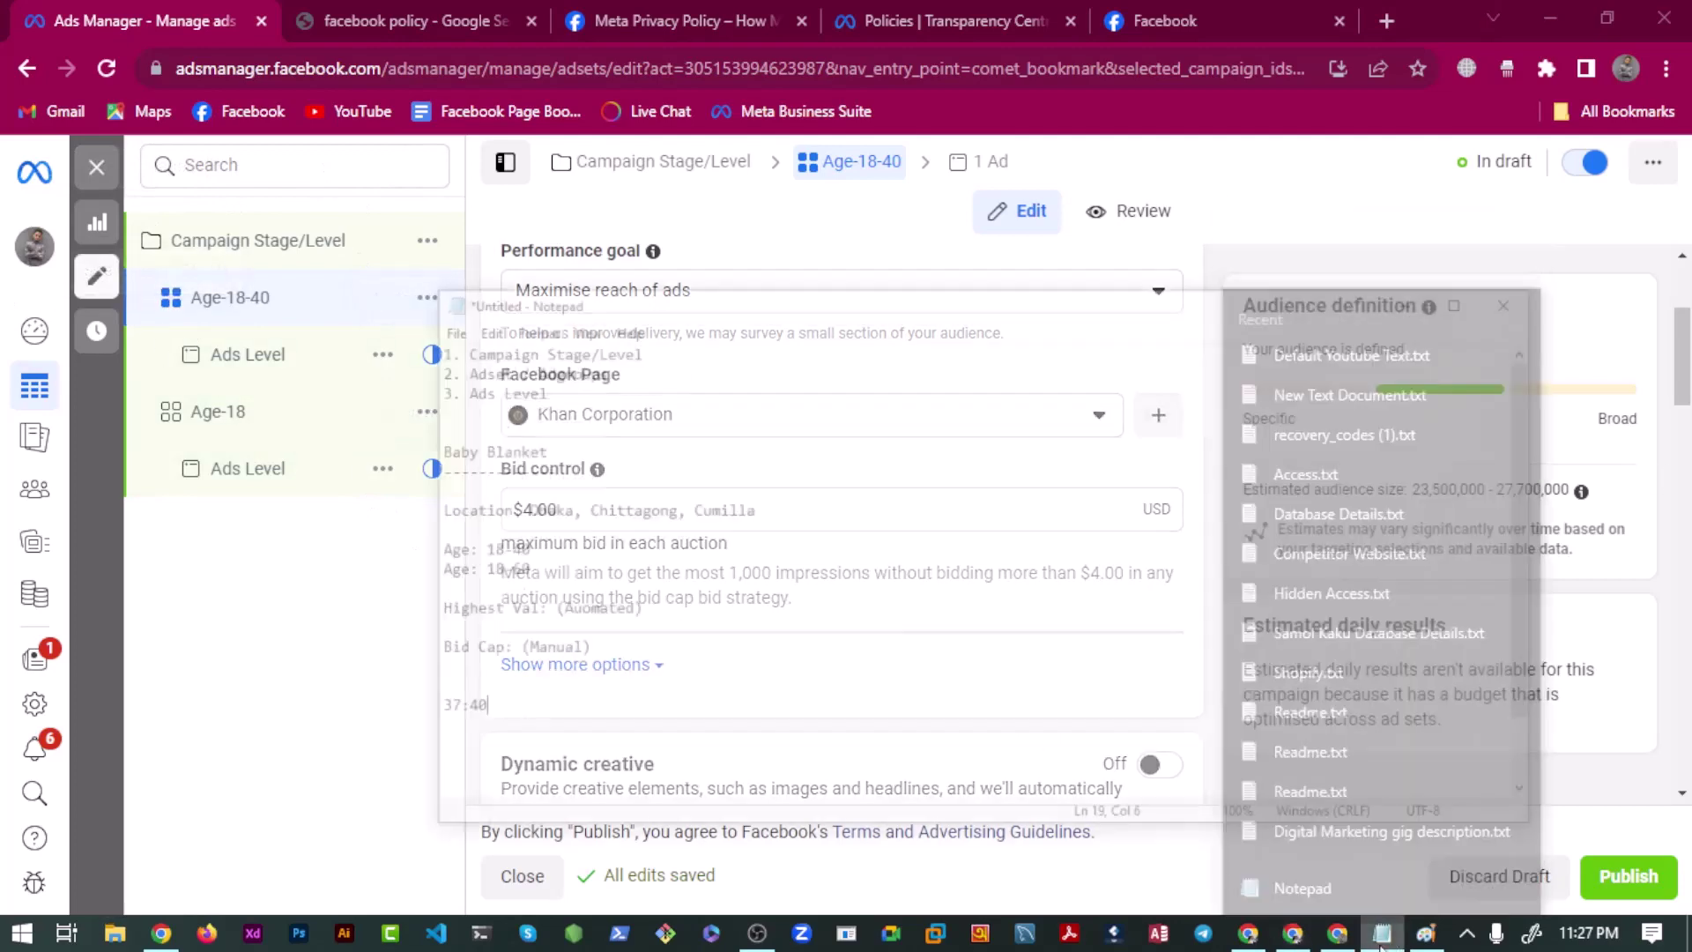
{"action": "scroll", "coordinate": [460, 533], "scroll_direction": "down", "scroll_amount": 2}
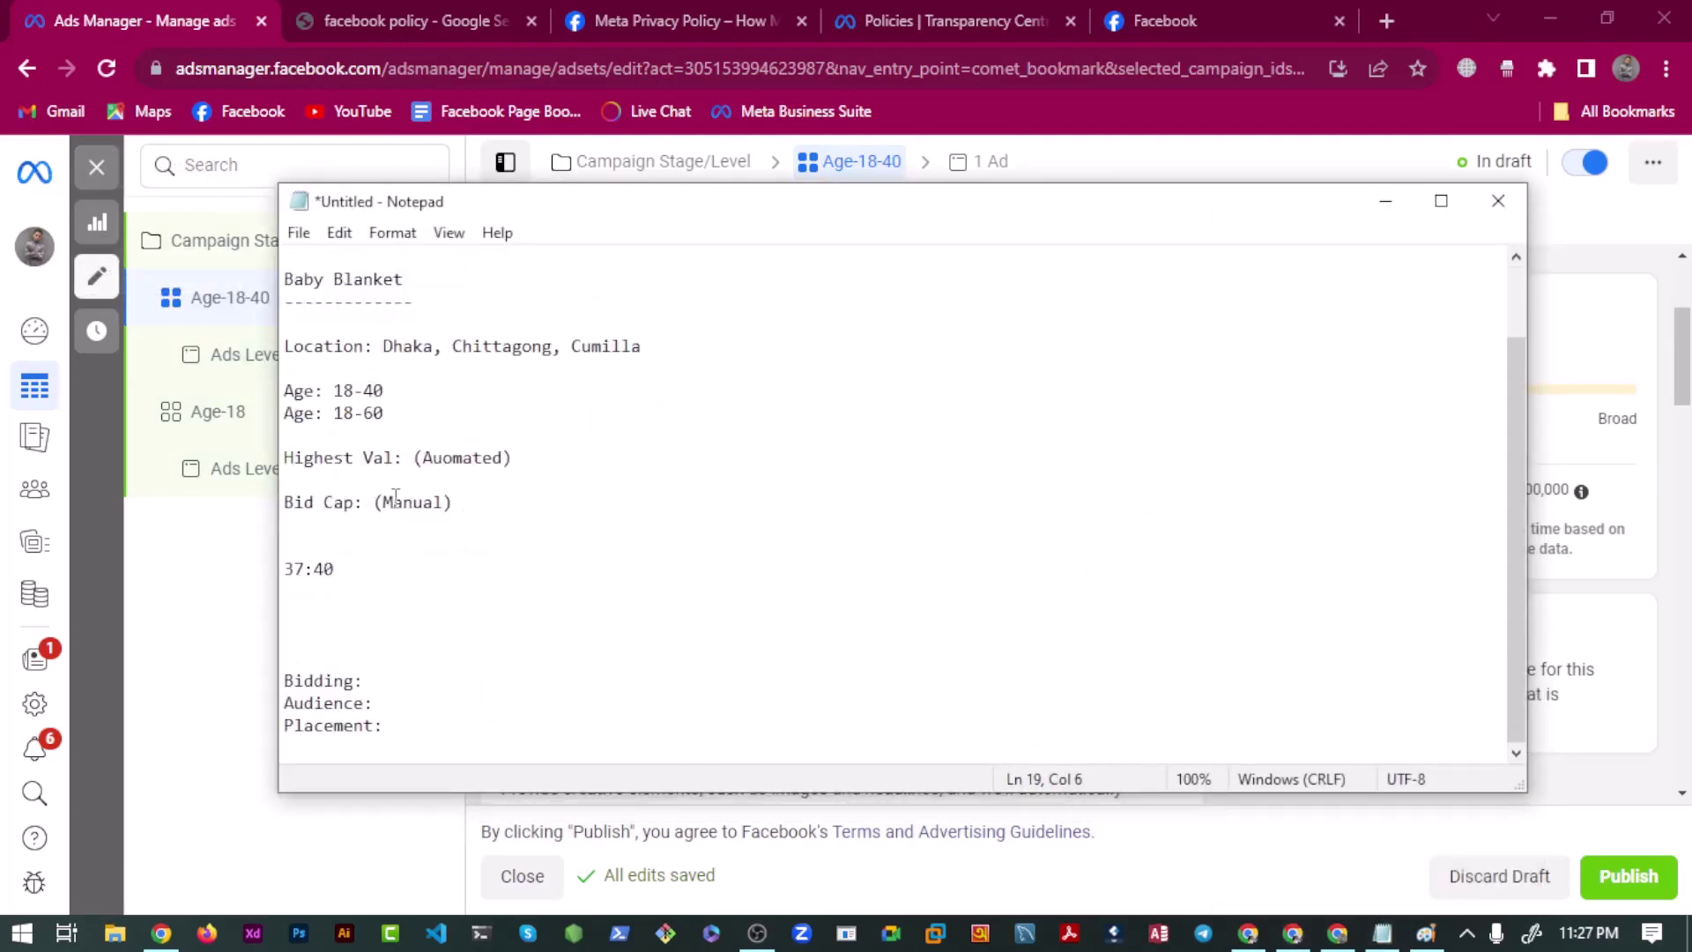
{"action": "left_click_drag", "start_coordinate": [285, 458], "coordinate": [512, 458]}
{"action": "key", "text": "Right"}
{"action": "type", "text": ":"}
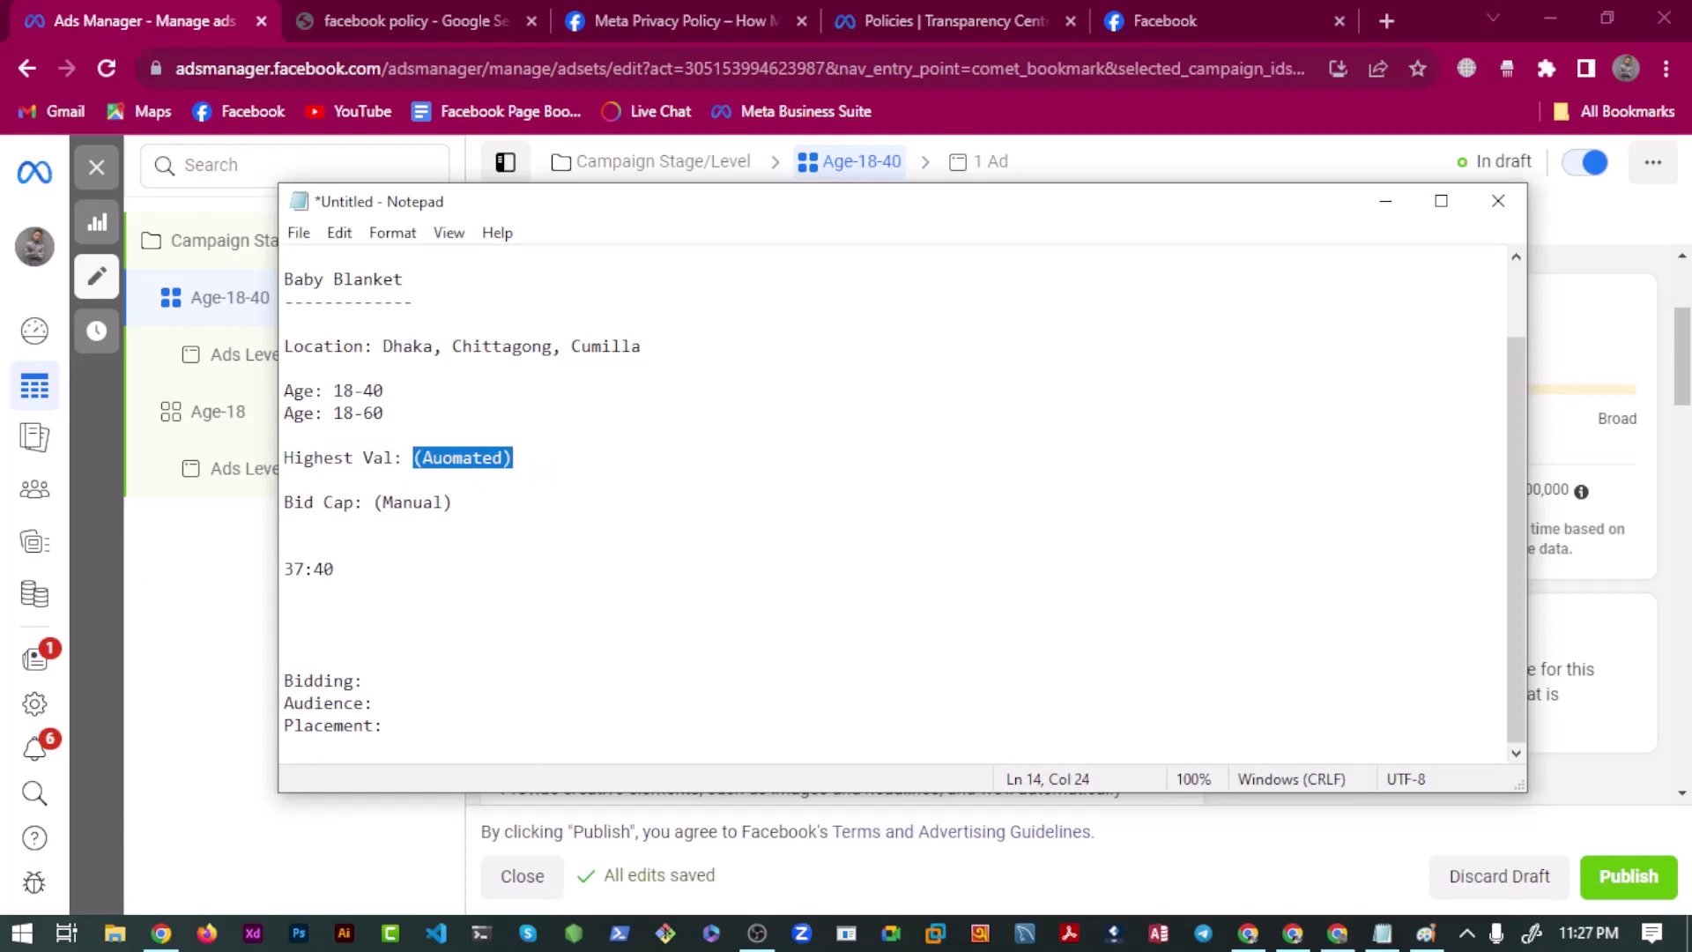
Point out the (Auomated) remark and the Bid Cap: (Manual) line in the notes.
{"action": "left_click", "coordinate": [476, 457]}
{"action": "left_click_drag", "start_coordinate": [414, 458], "coordinate": [513, 457]}
{"action": "left_click", "coordinate": [516, 457]}
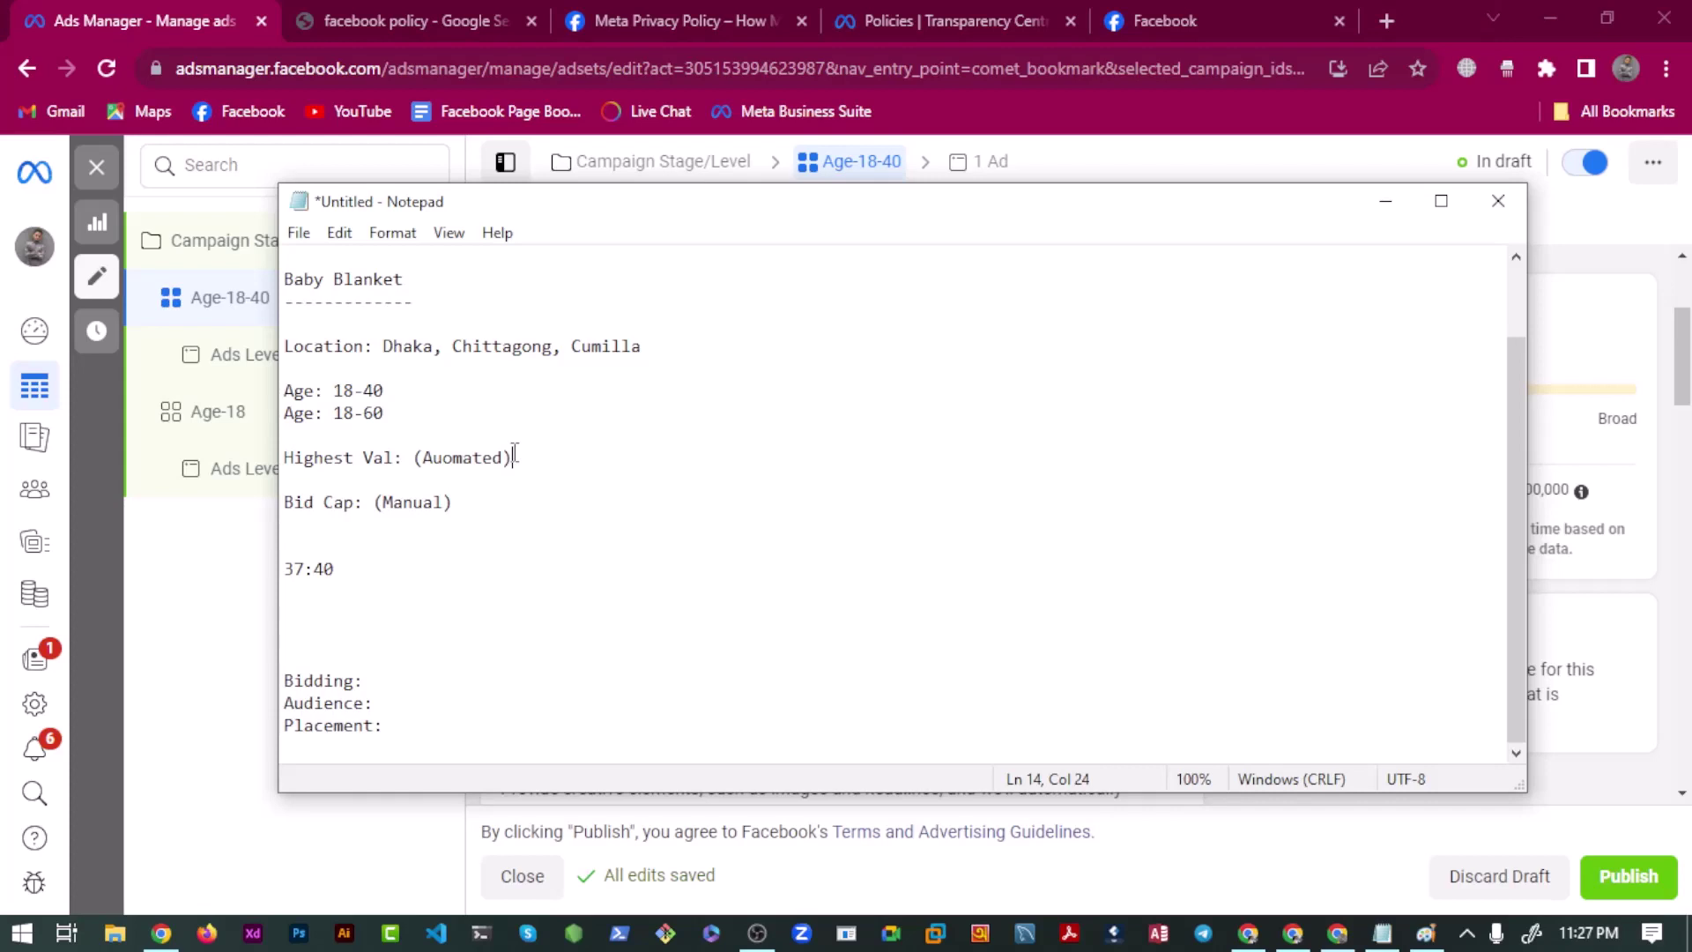
{"action": "double_click", "coordinate": [324, 504]}
{"action": "left_click", "coordinate": [423, 504]}
Return to Ads Manager and review the location, age and detailed targeting settings of the Age-18-40 ad set.
{"action": "left_click", "coordinate": [208, 616]}
{"action": "scroll", "coordinate": [598, 757], "scroll_direction": "down", "scroll_amount": 5}
{"action": "scroll", "coordinate": [597, 758], "scroll_direction": "down", "scroll_amount": 10}
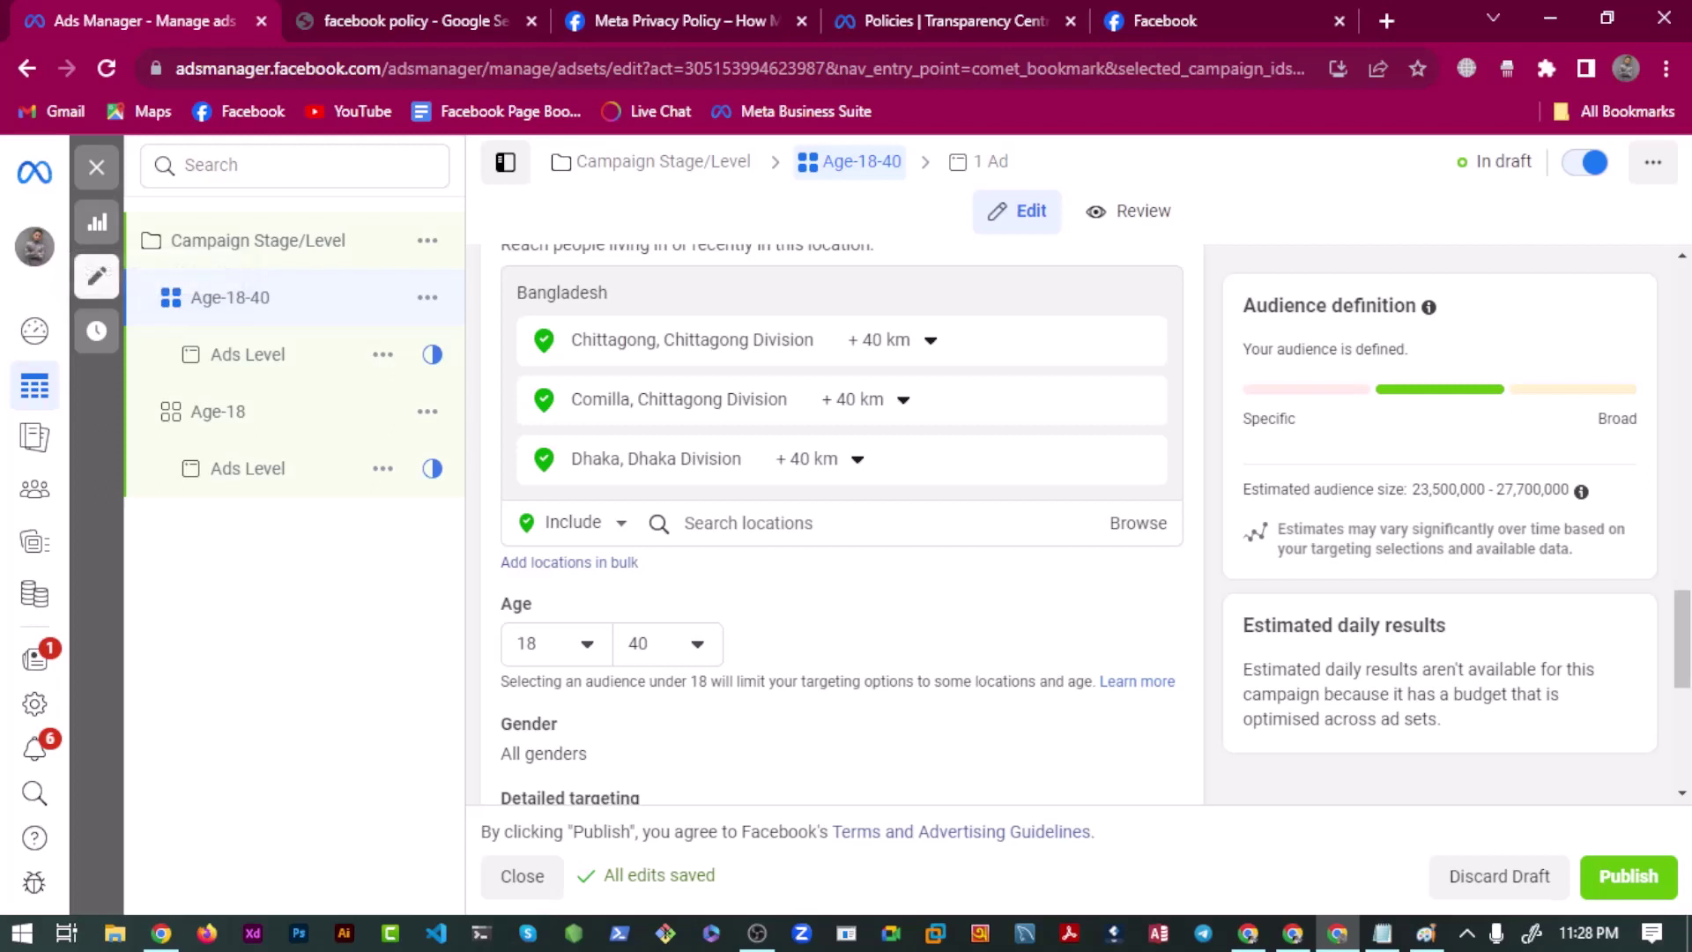
{"action": "key", "text": "alt+Tab"}
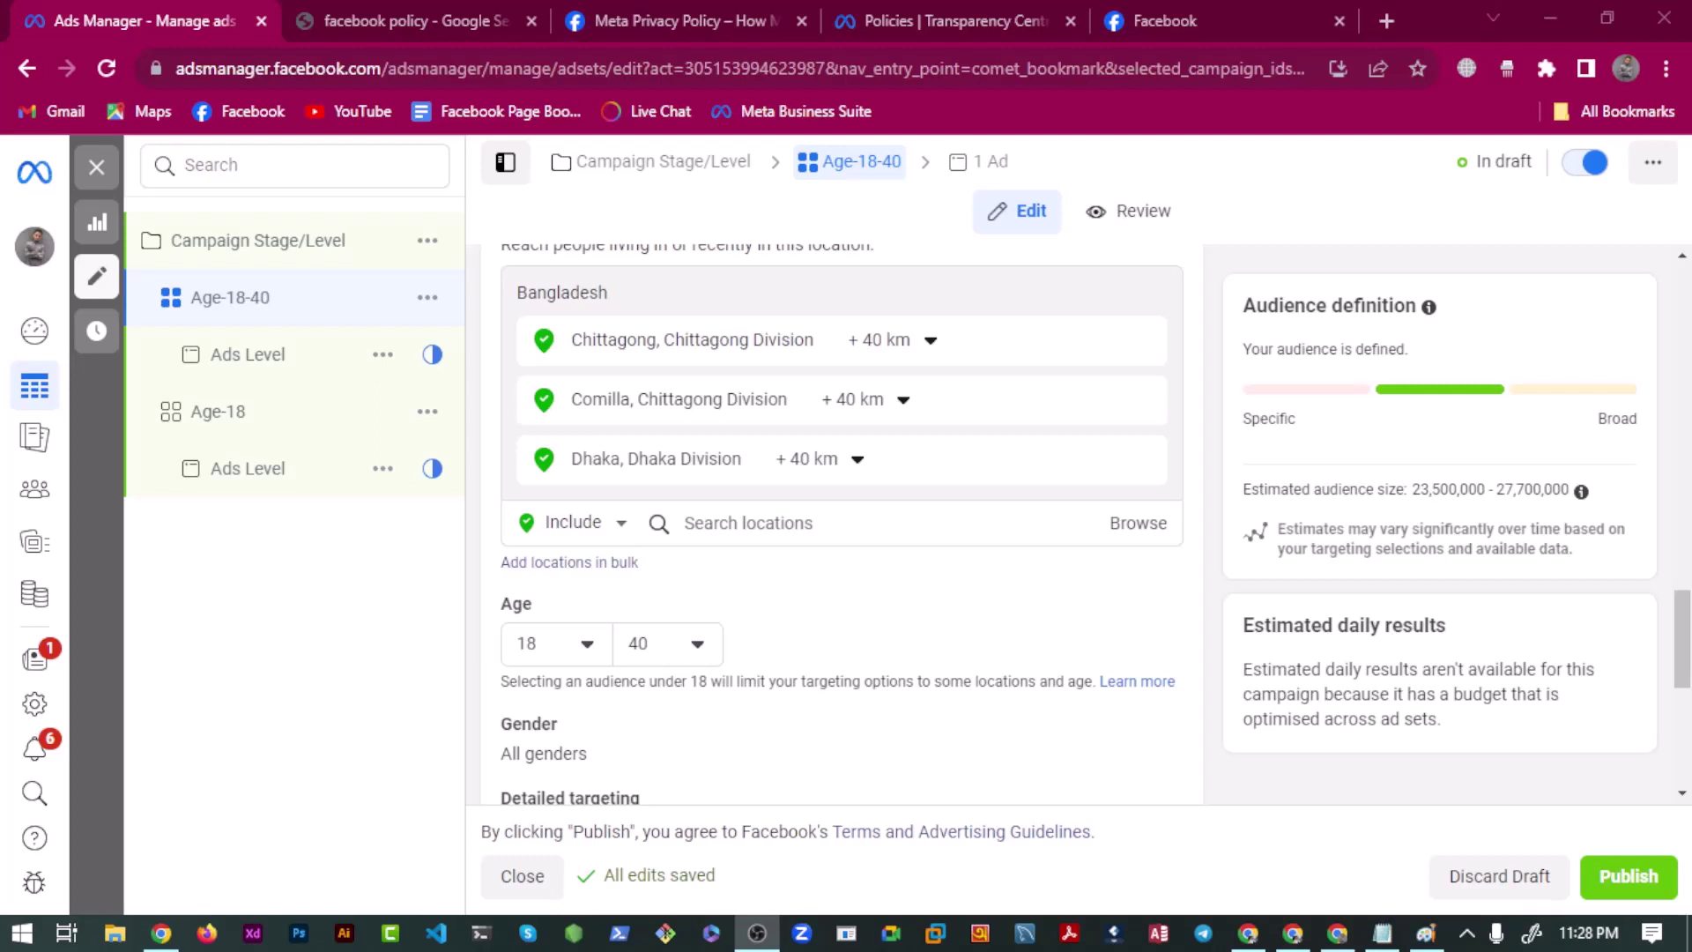
{"action": "key", "text": "alt+Tab"}
{"action": "scroll", "coordinate": [593, 699], "scroll_direction": "down", "scroll_amount": 1}
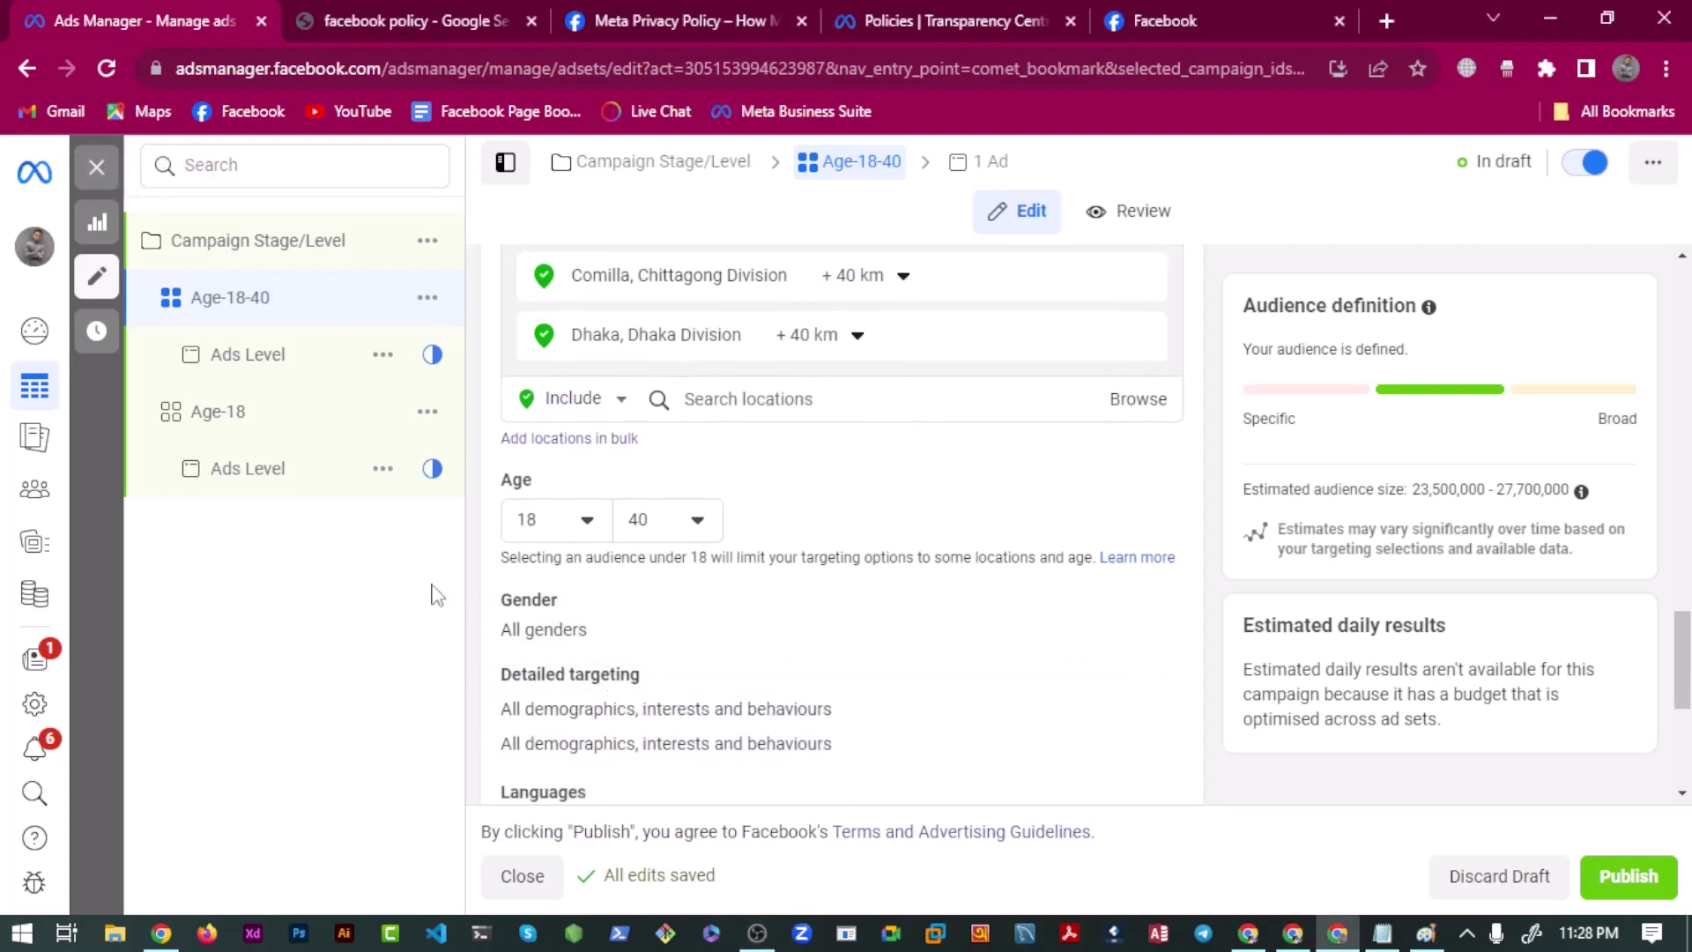
Change the bid strategy of Campaign Stage/Level to Highest volume and accept the reset of the bid amounts.
{"action": "left_click", "coordinate": [282, 263]}
{"action": "scroll", "coordinate": [542, 656], "scroll_direction": "down", "scroll_amount": 8}
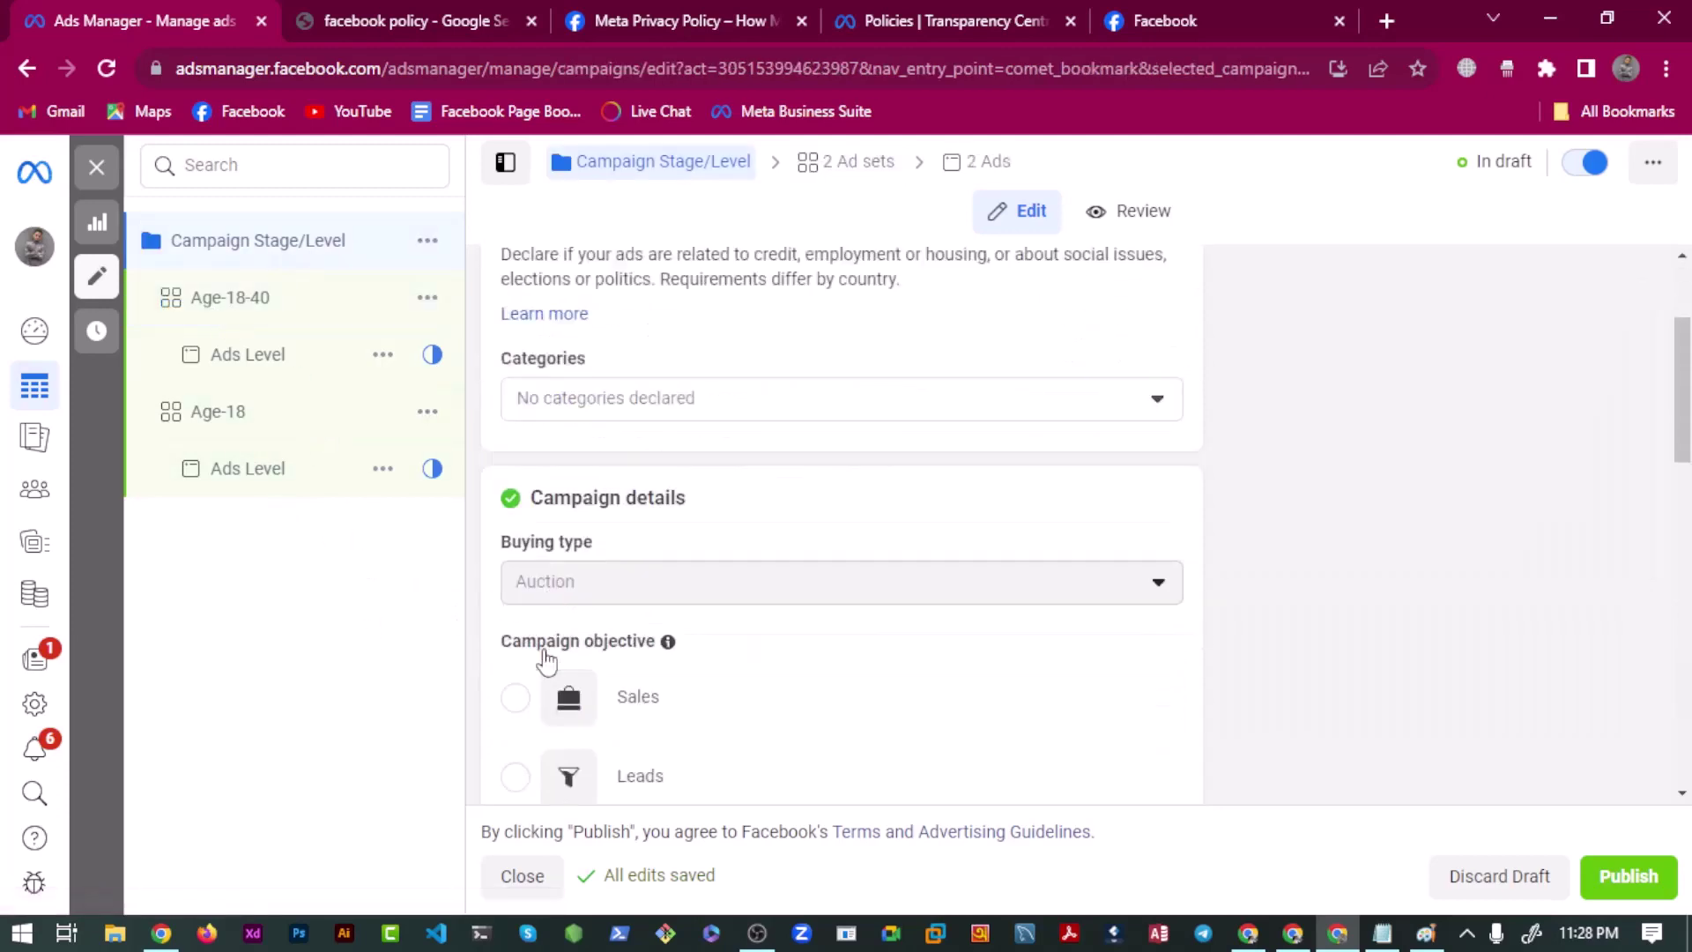
{"action": "scroll", "coordinate": [546, 659], "scroll_direction": "down", "scroll_amount": 5}
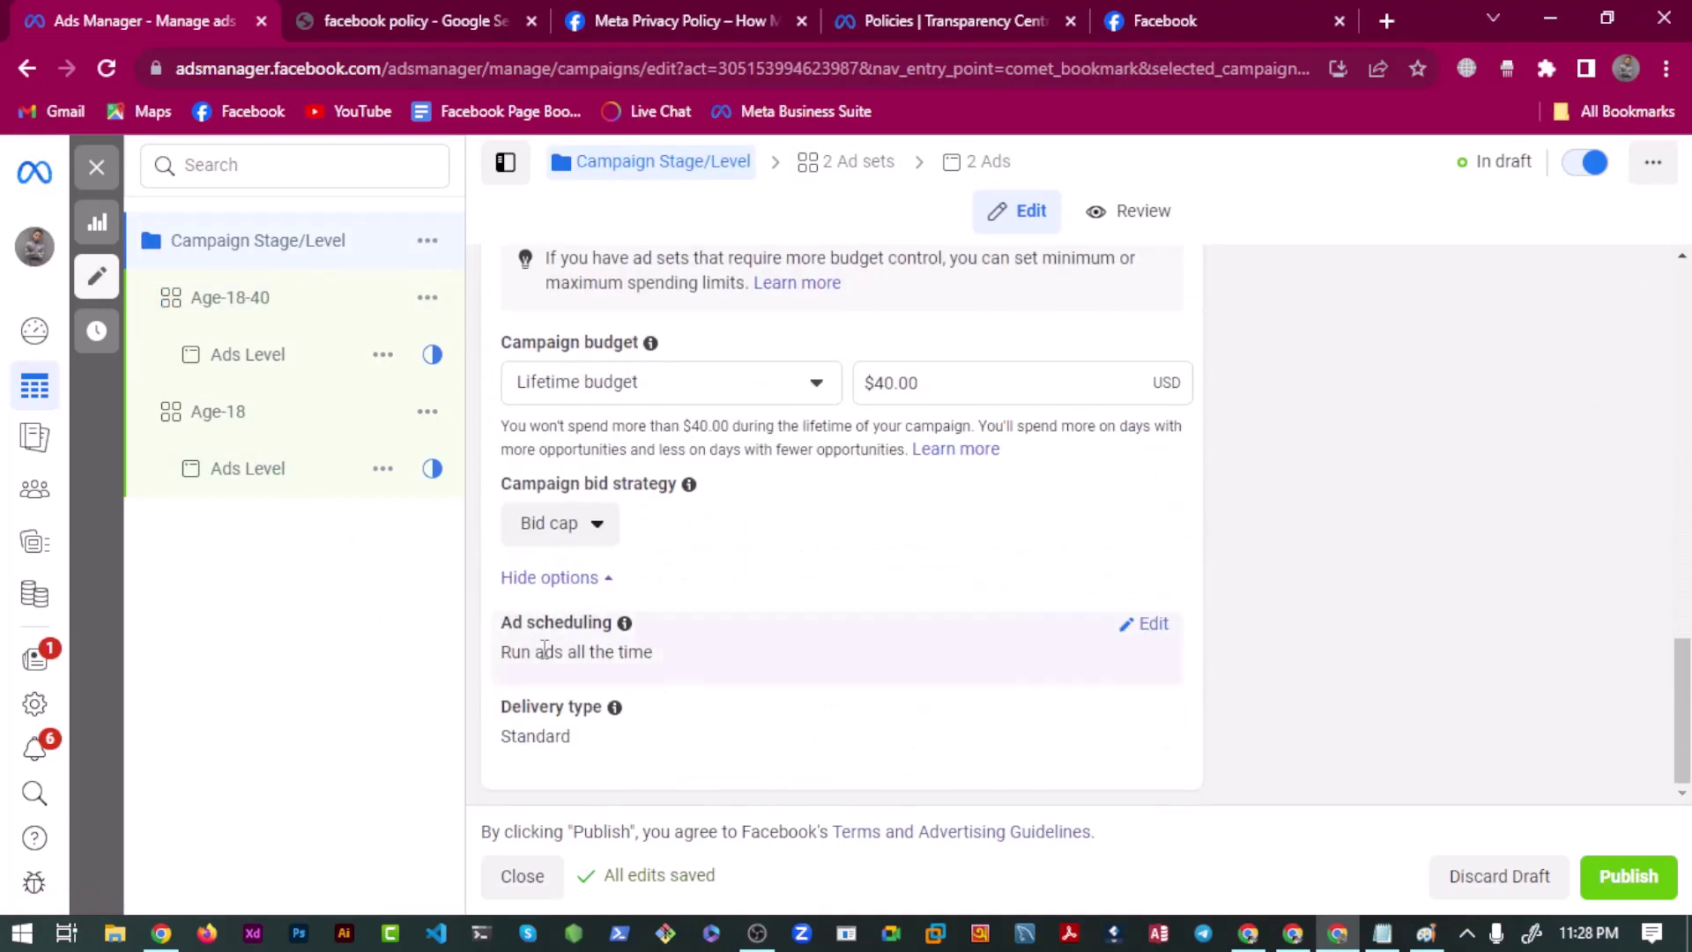
{"action": "left_click", "coordinate": [545, 536]}
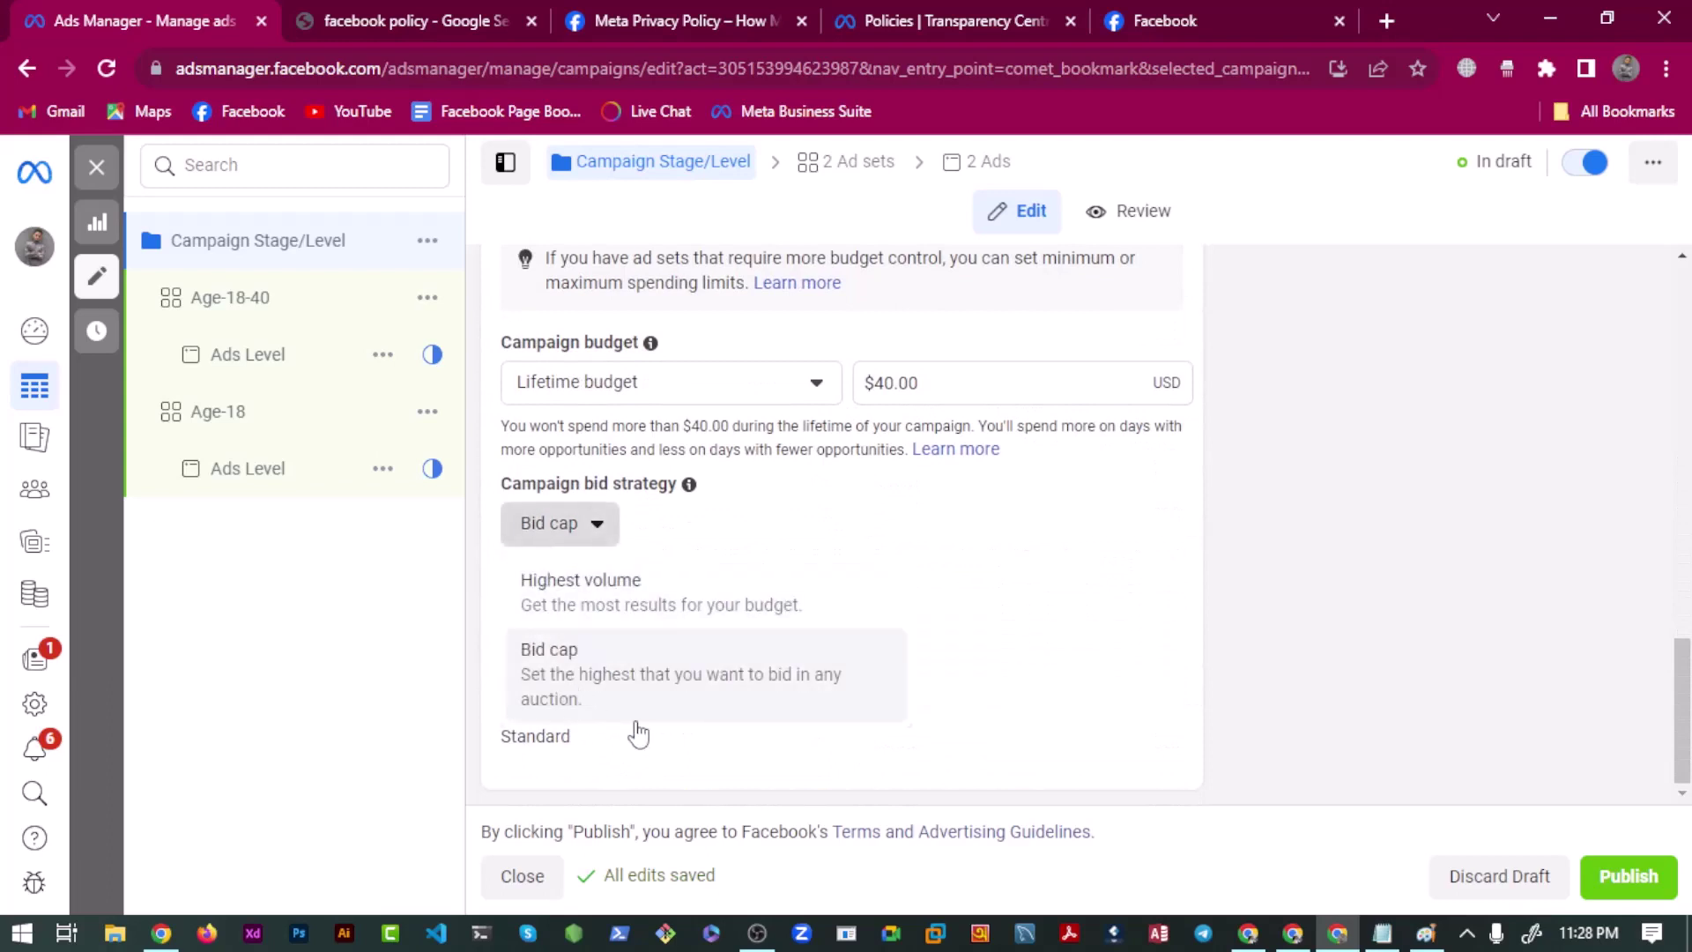
{"action": "left_click", "coordinate": [602, 608]}
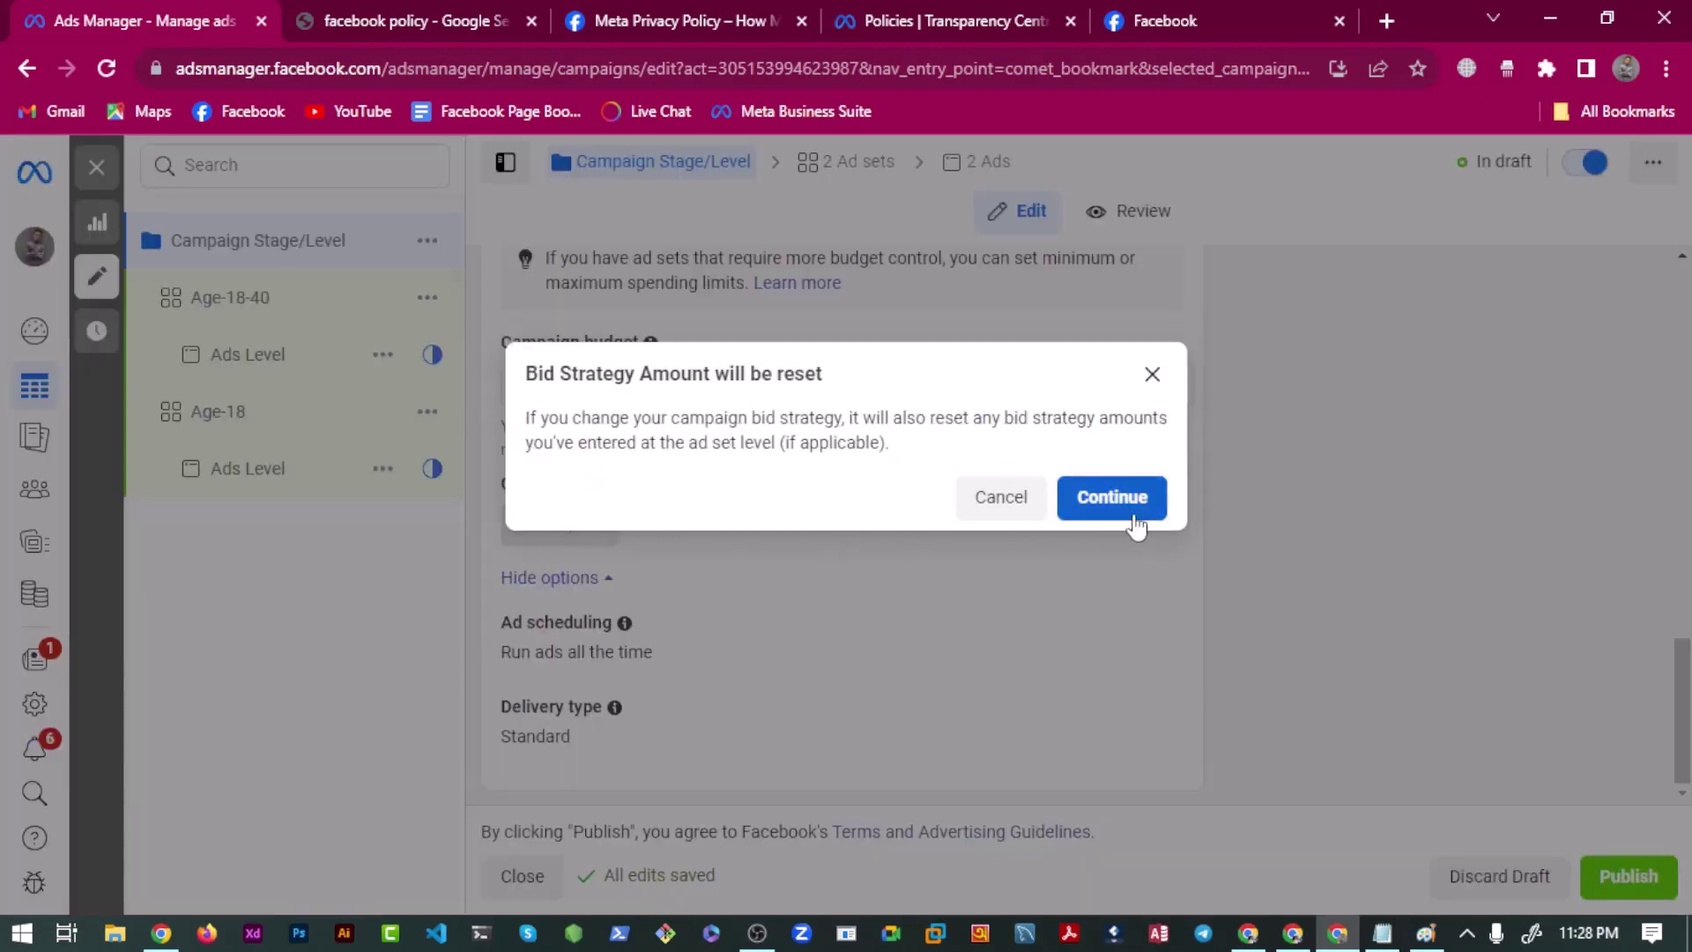
{"action": "left_click", "coordinate": [1112, 495]}
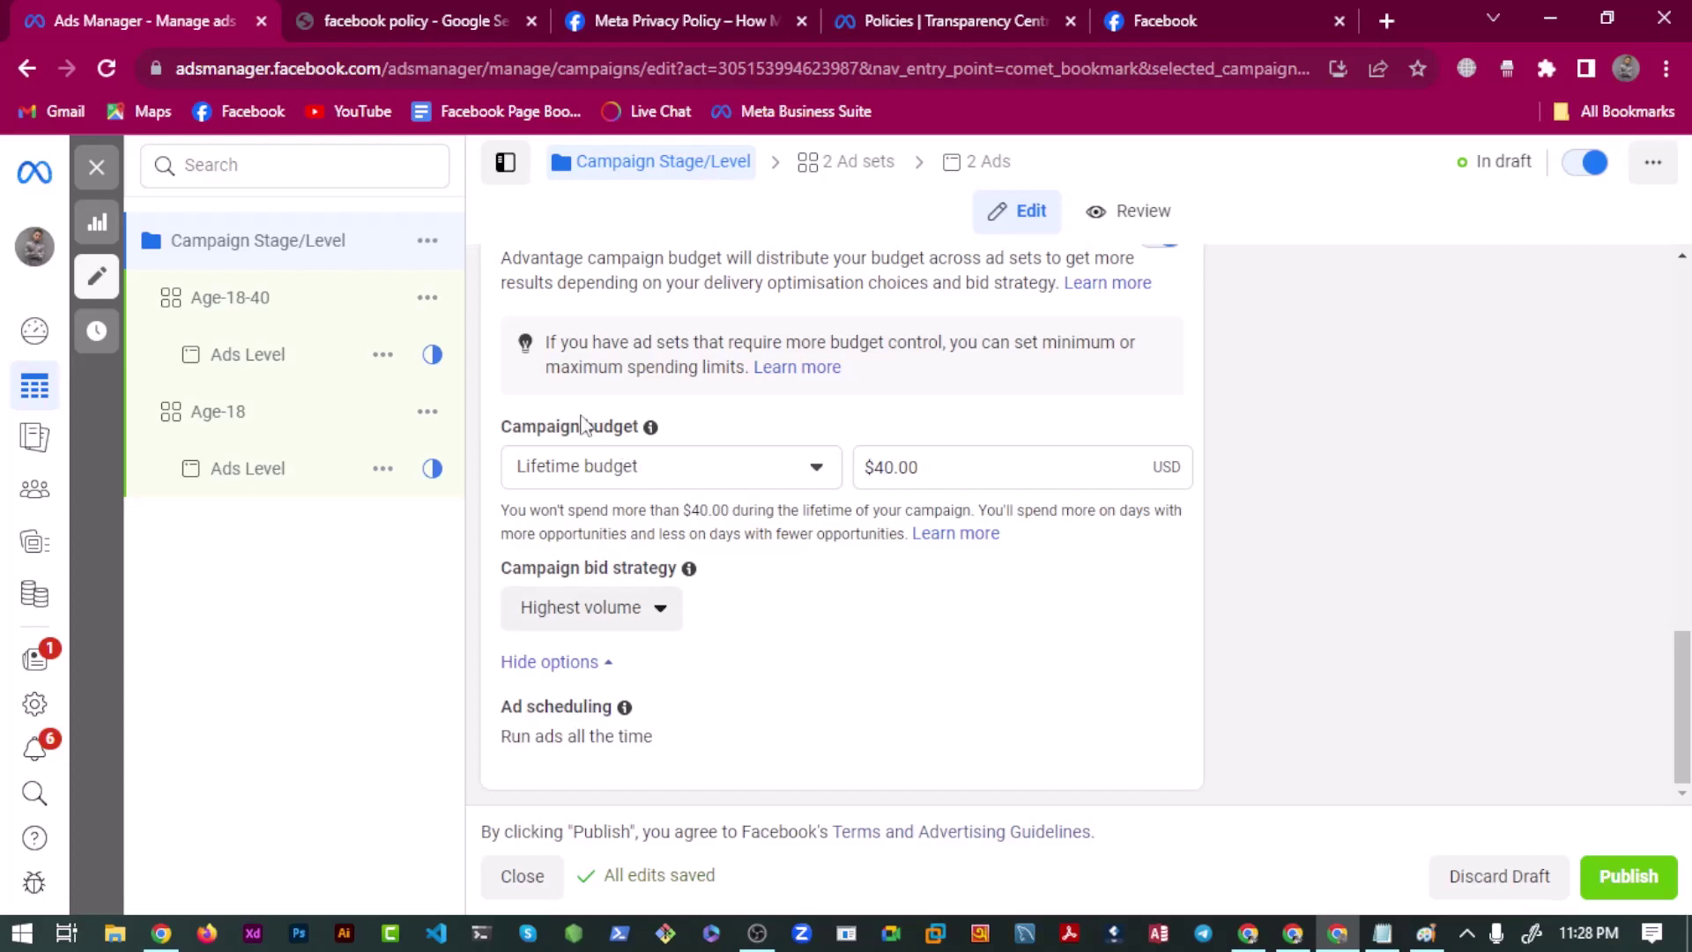
Review the campaign budget section and set the campaign bid strategy to Bid cap.
{"action": "scroll", "coordinate": [559, 441], "scroll_direction": "up", "scroll_amount": 5}
{"action": "scroll", "coordinate": [560, 441], "scroll_direction": "down", "scroll_amount": 5}
{"action": "left_click", "coordinate": [677, 612]}
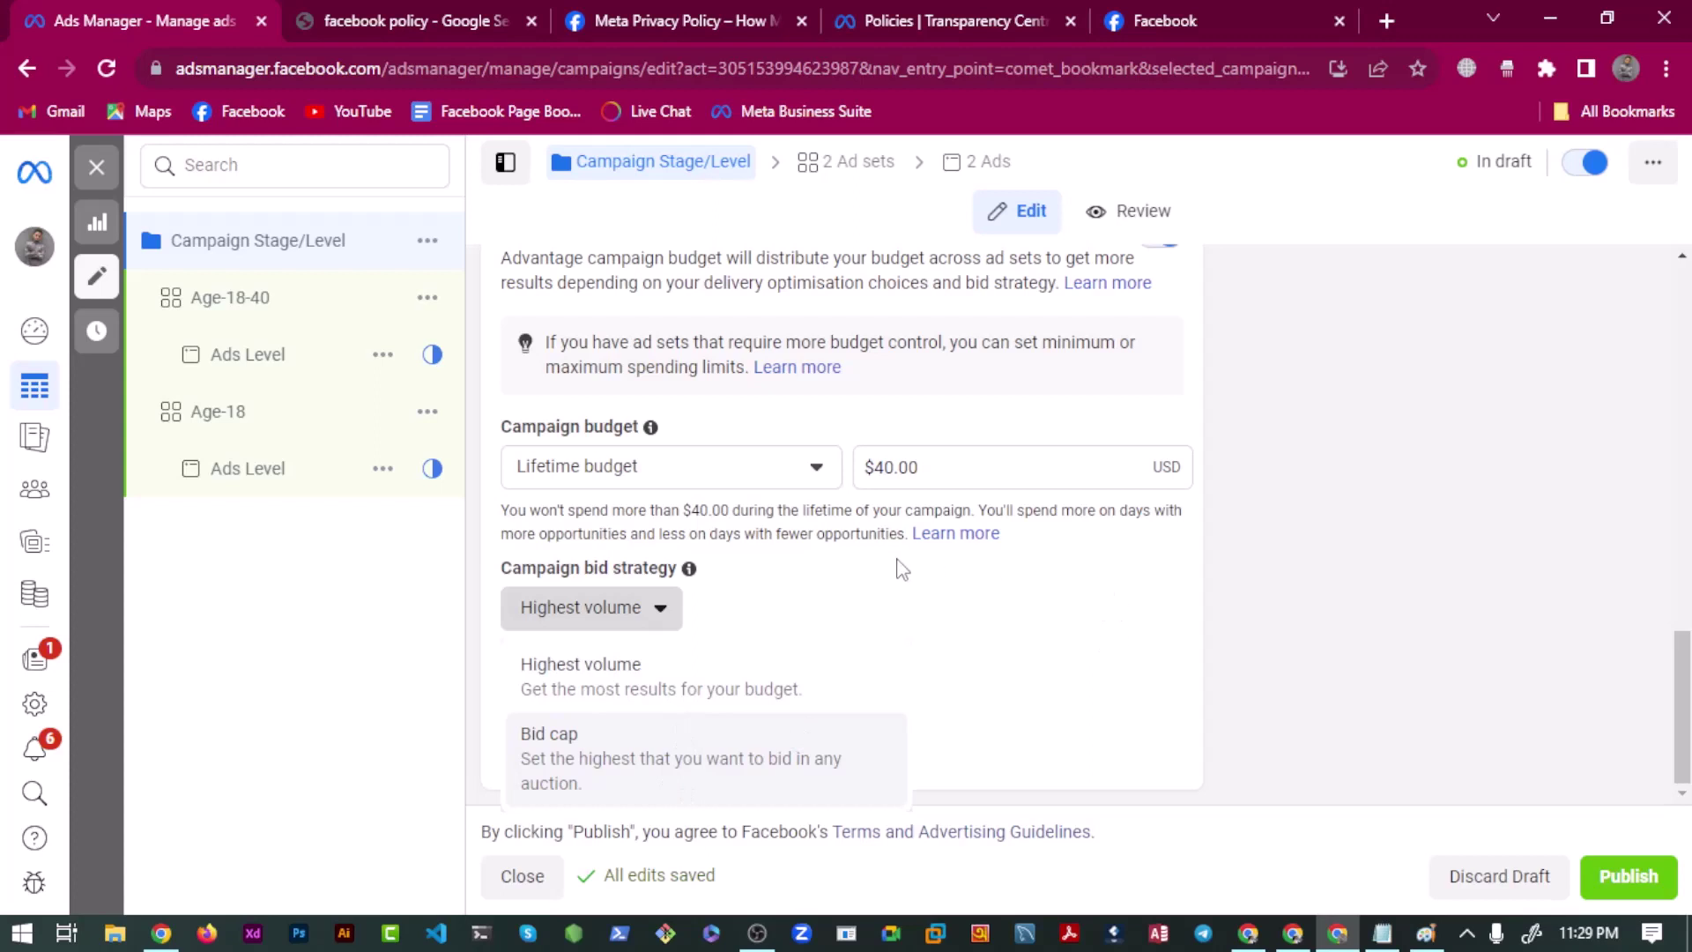
{"action": "left_click", "coordinate": [803, 623]}
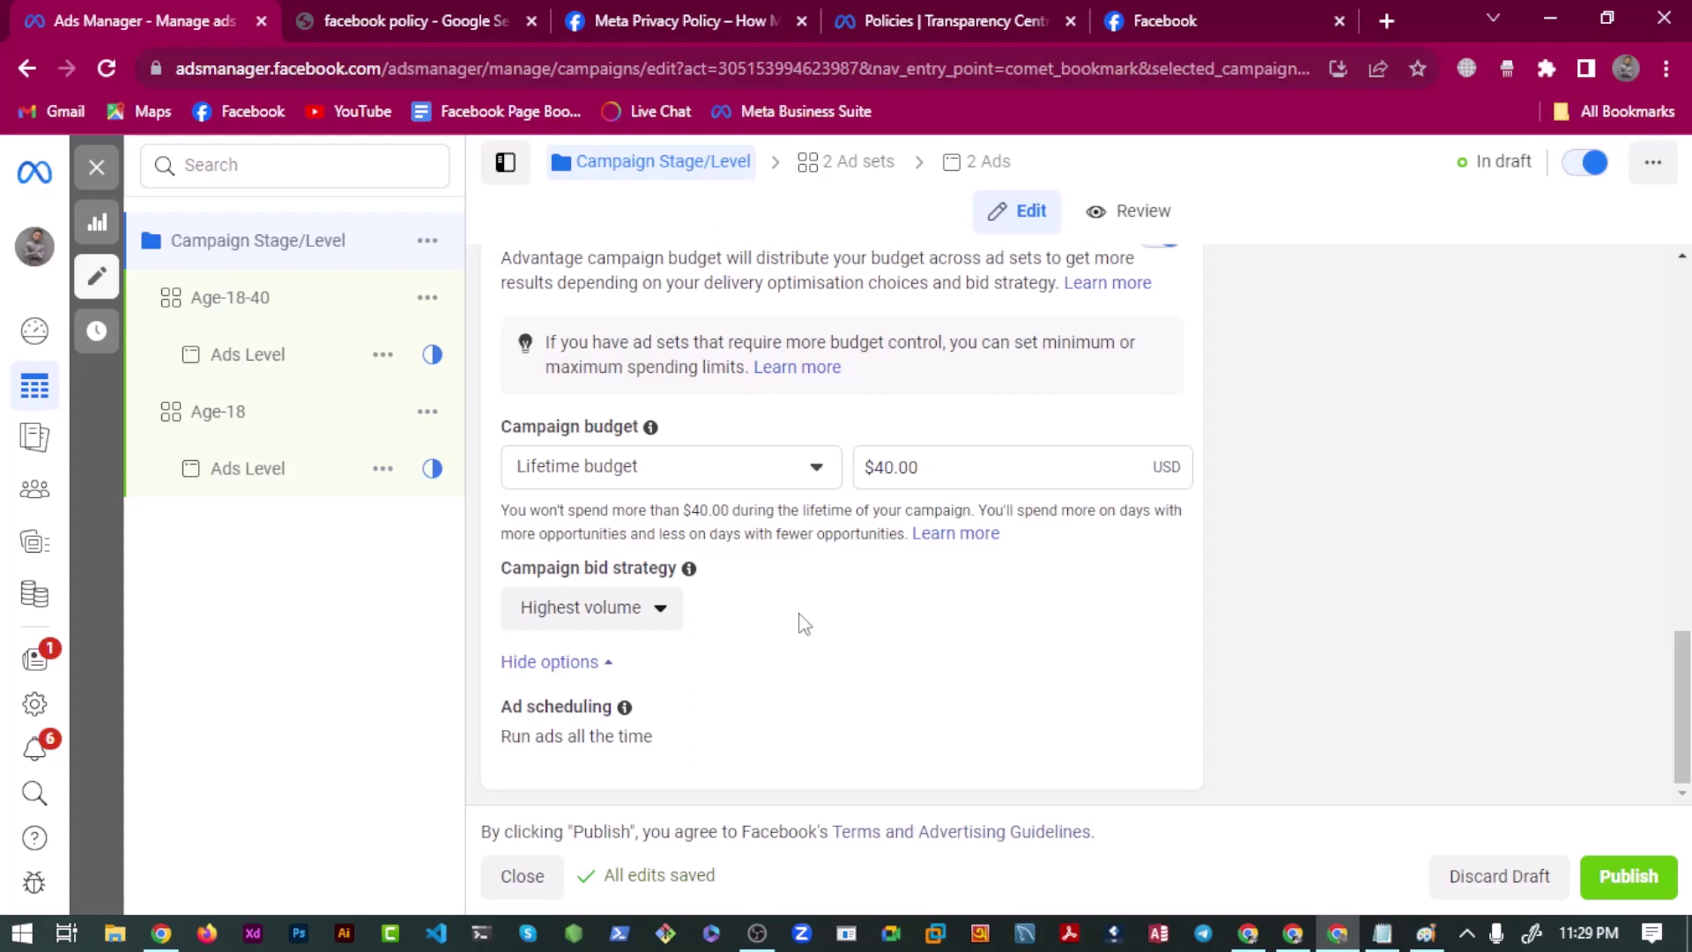
{"action": "left_click", "coordinate": [636, 618]}
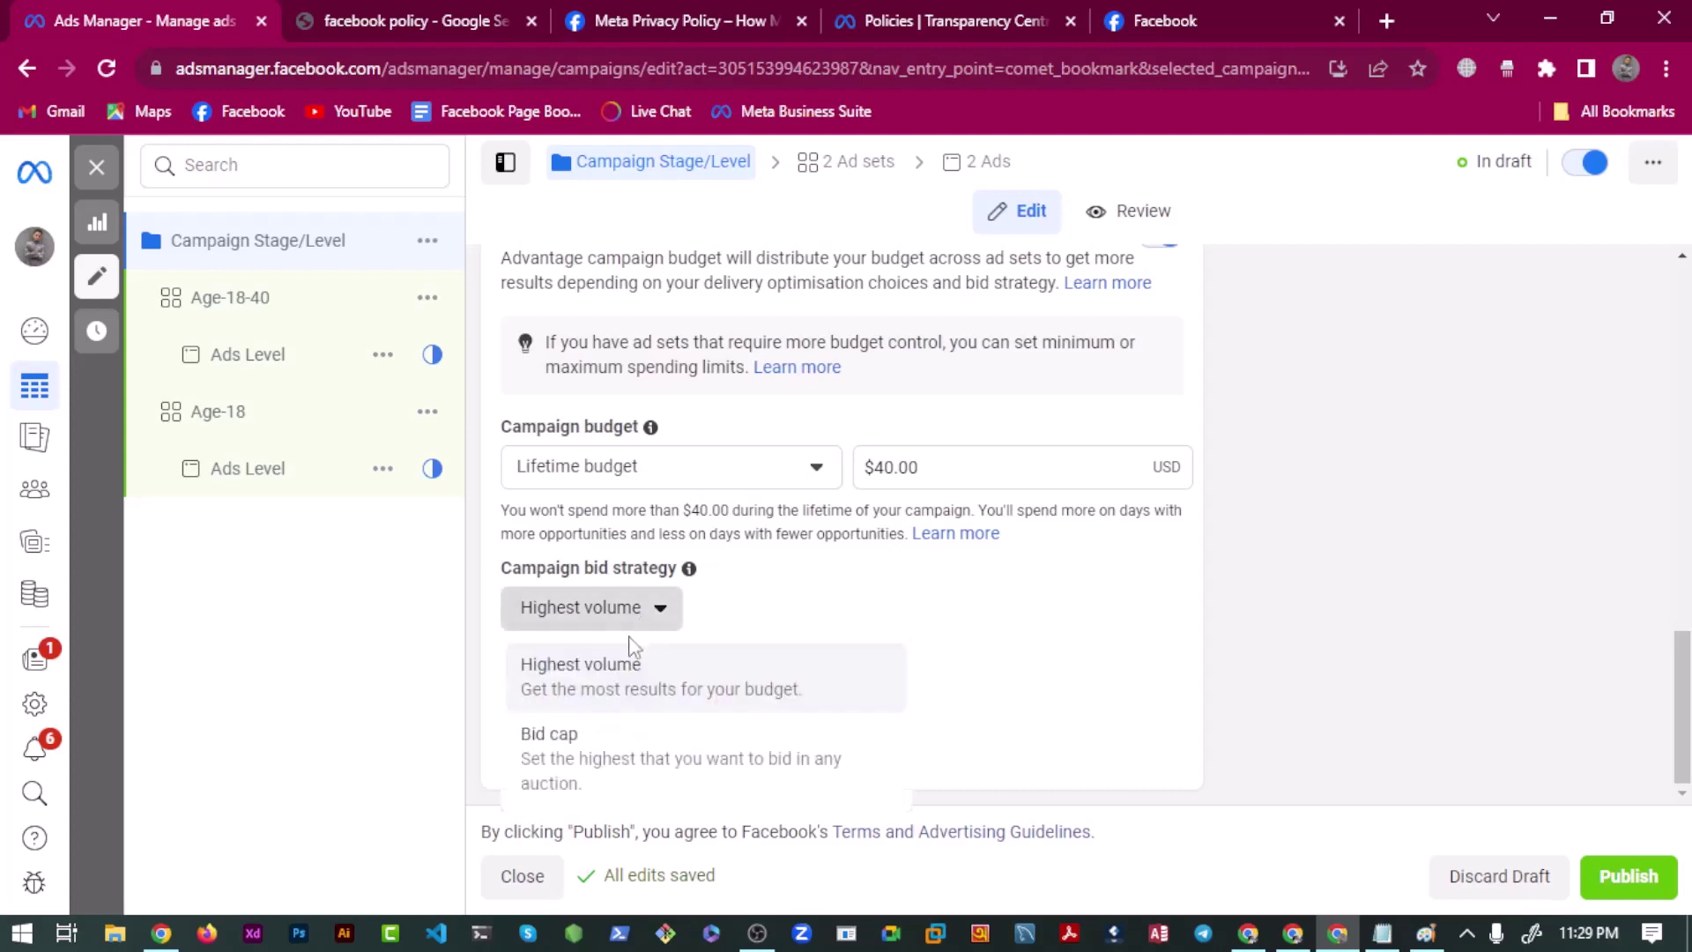
{"action": "left_click", "coordinate": [592, 756]}
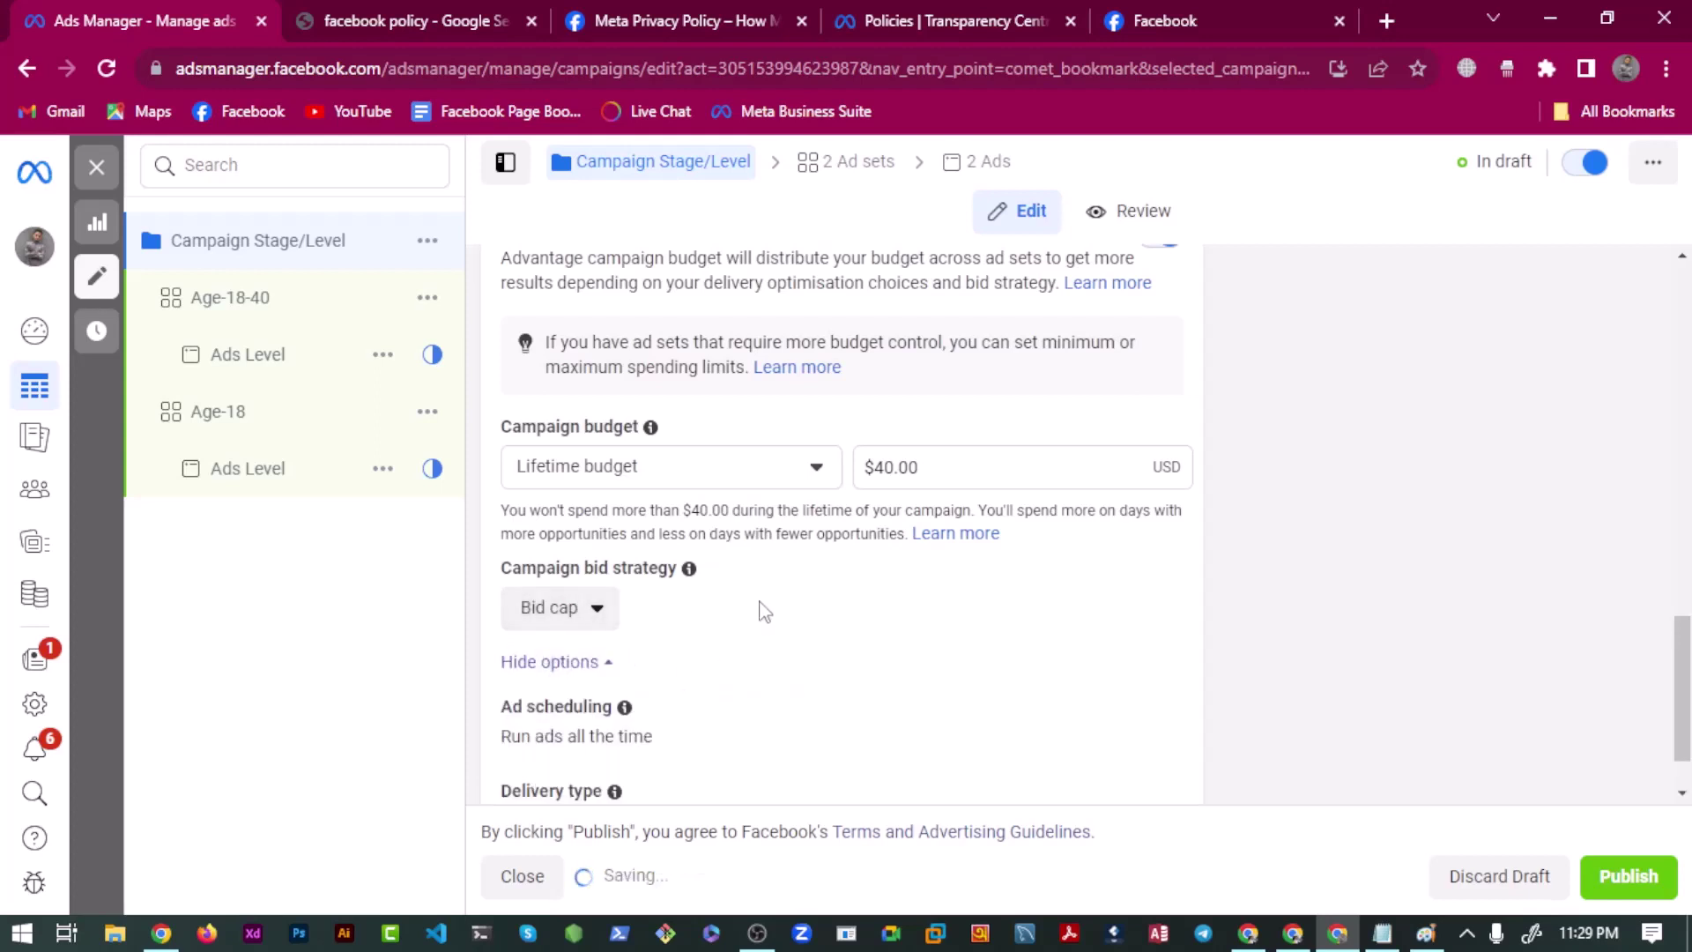
{"action": "scroll", "coordinate": [758, 611], "scroll_direction": "down", "scroll_amount": 1}
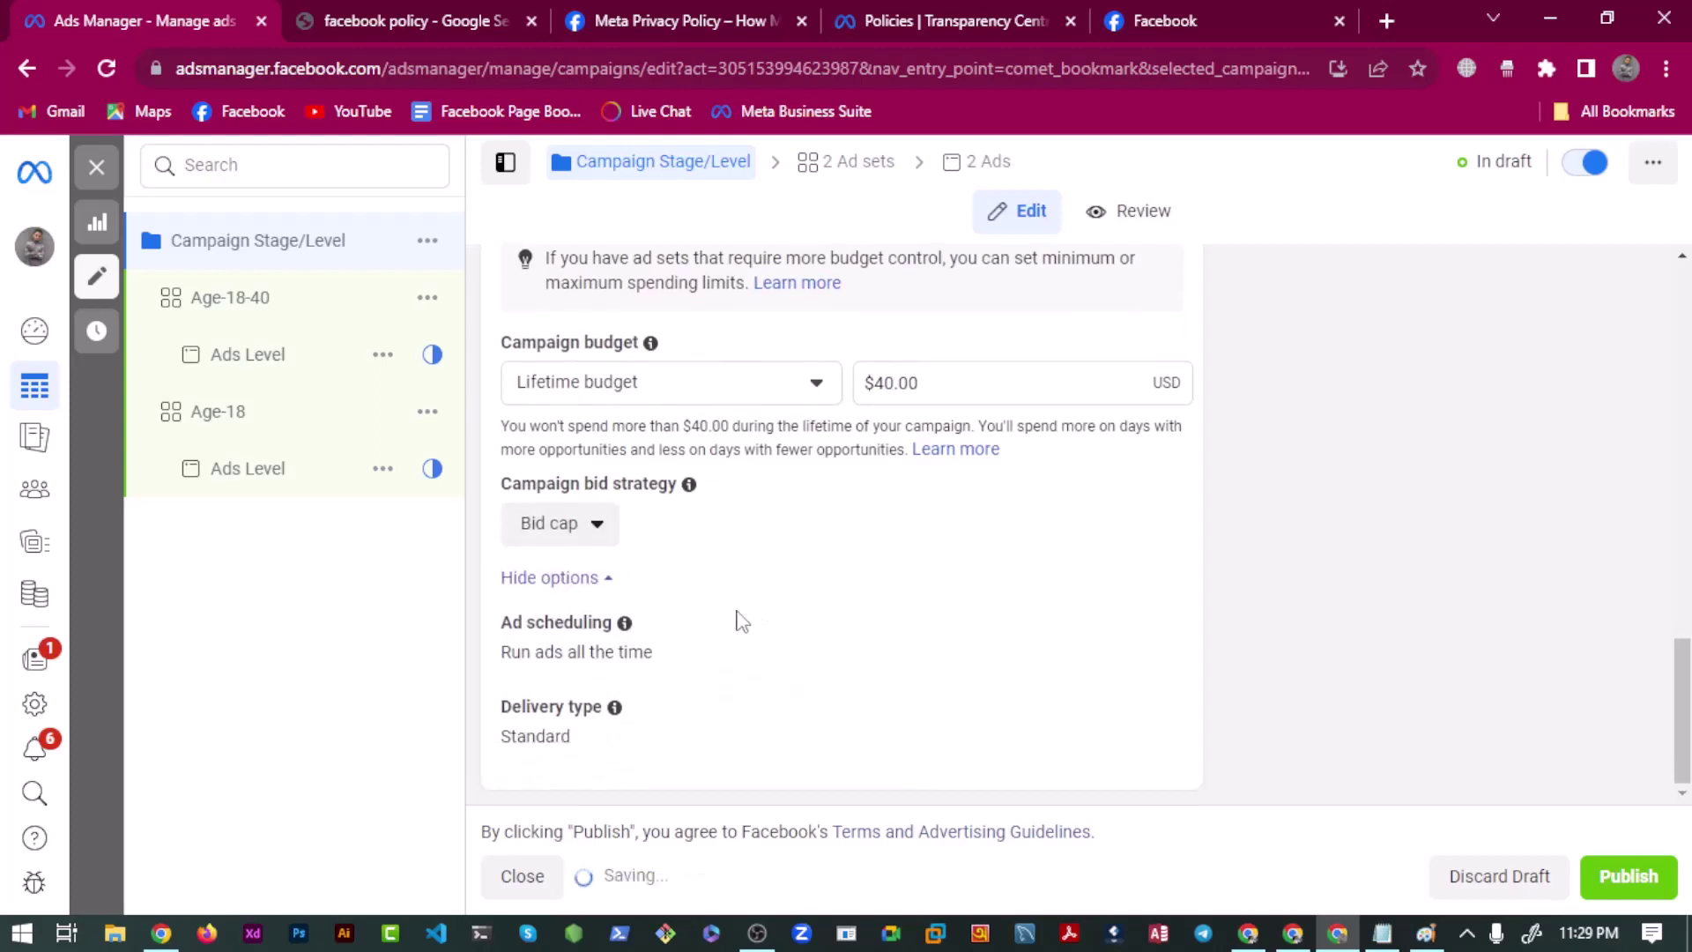
Set the bid control of the Age-18-40 ad set to $1.00.
{"action": "left_click", "coordinate": [283, 361]}
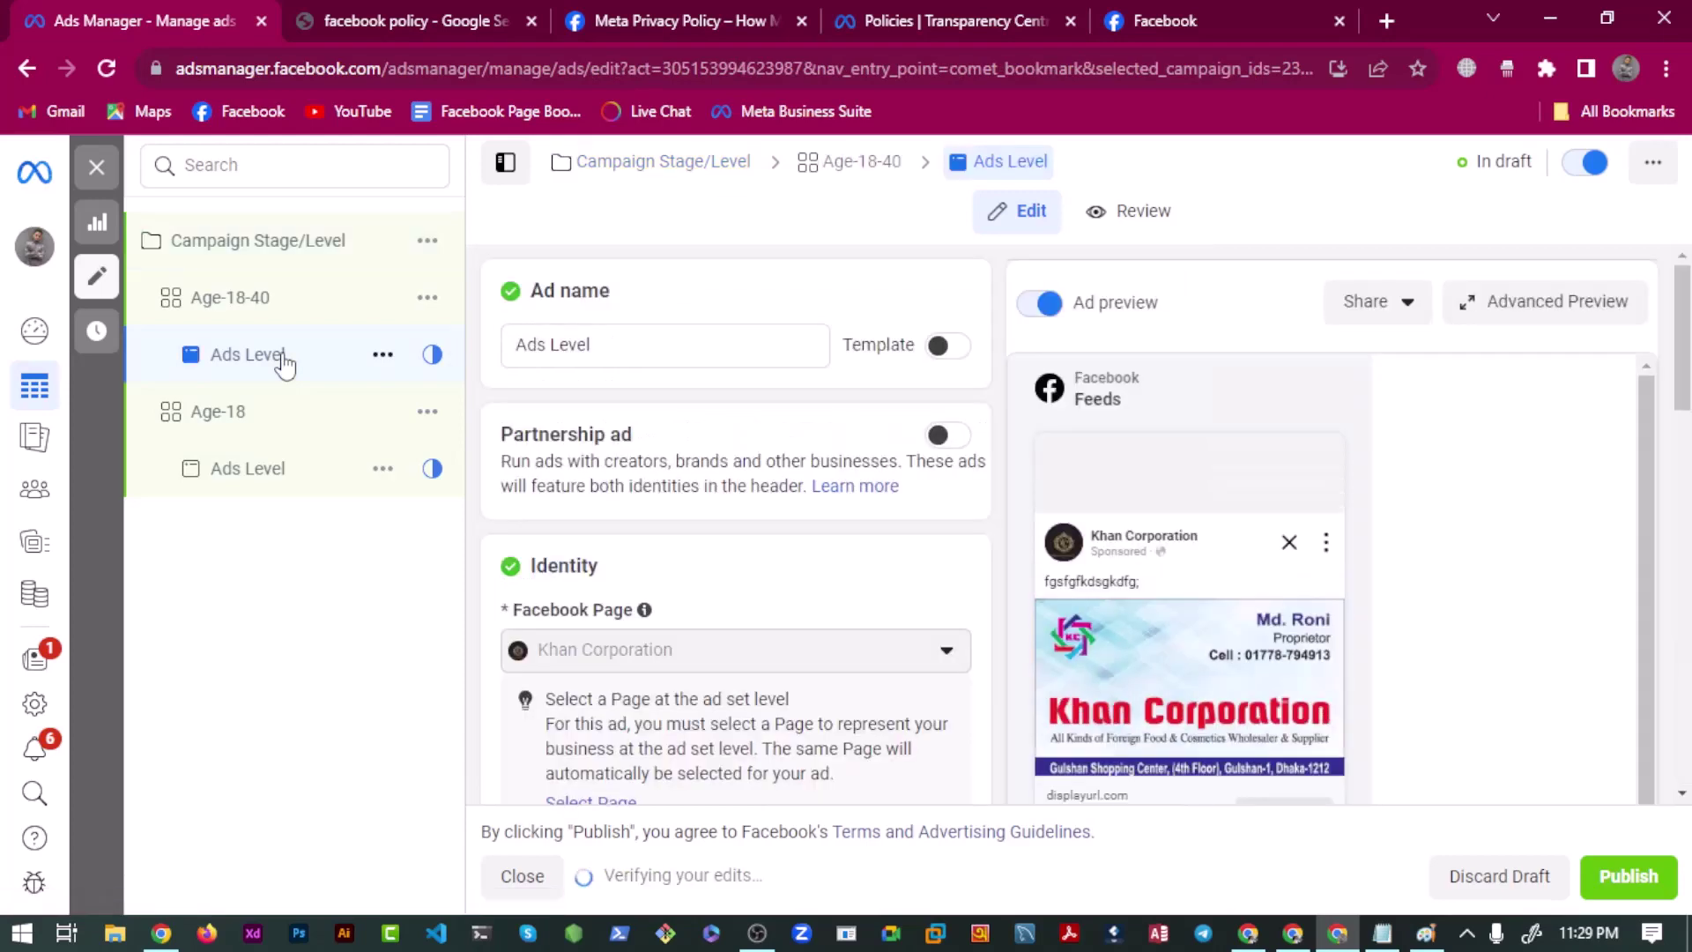
{"action": "left_click", "coordinate": [287, 324]}
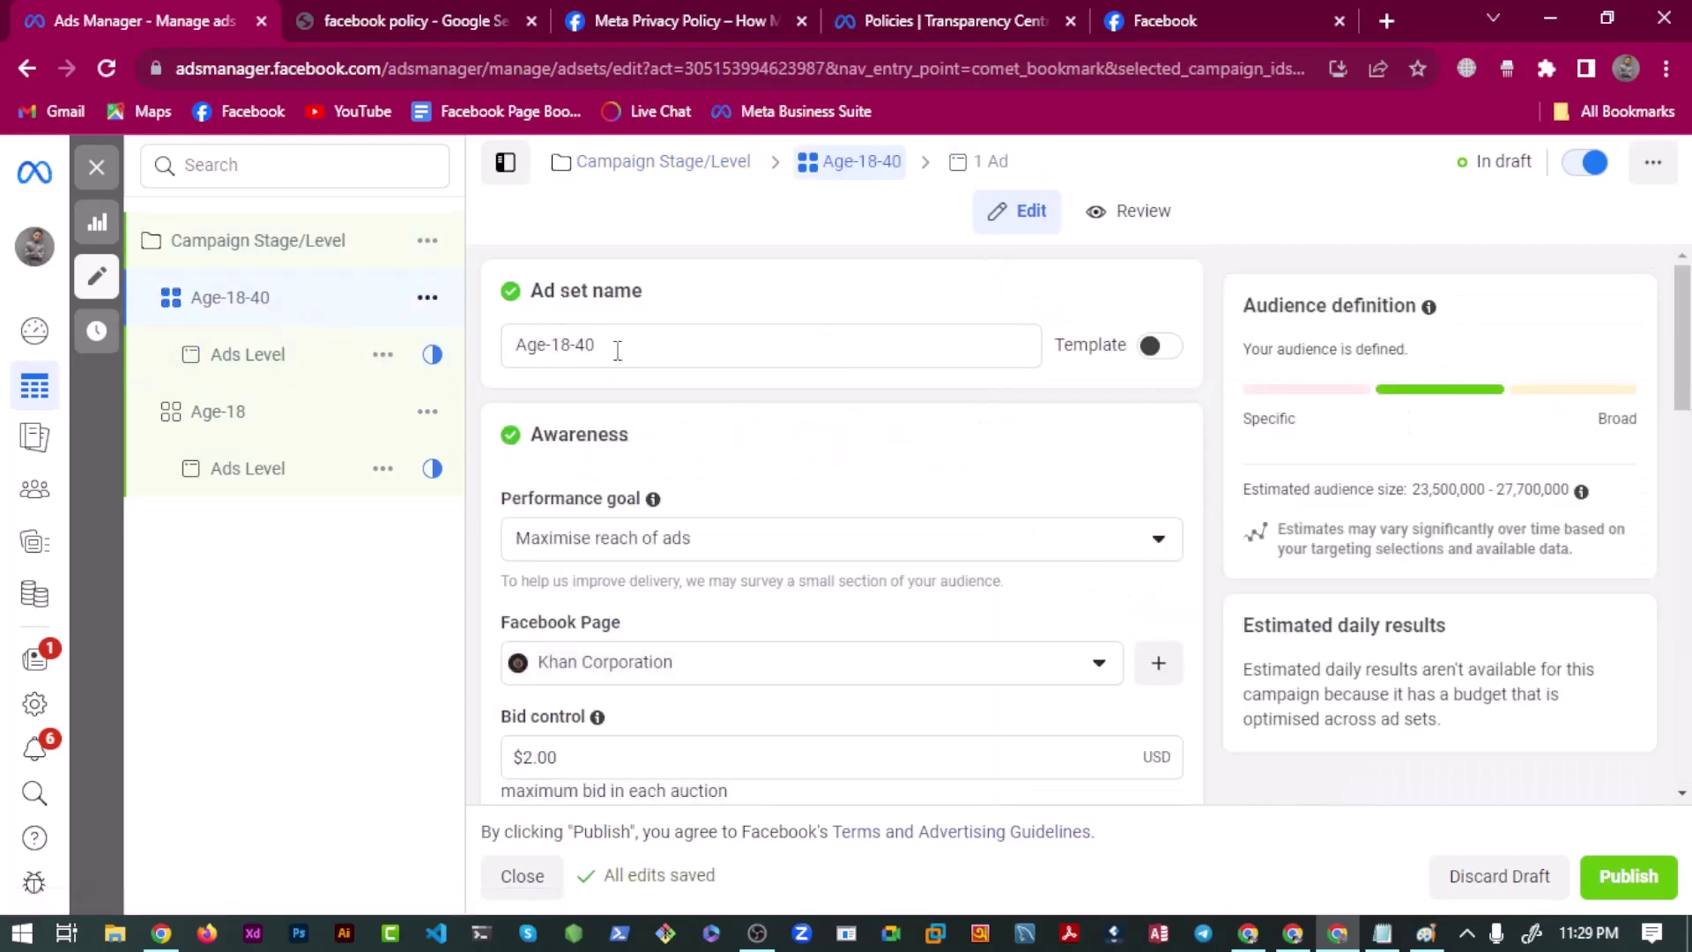
{"action": "scroll", "coordinate": [602, 544], "scroll_direction": "down", "scroll_amount": 3}
{"action": "scroll", "coordinate": [595, 440], "scroll_direction": "down", "scroll_amount": 3}
{"action": "scroll", "coordinate": [594, 441], "scroll_direction": "up", "scroll_amount": 3}
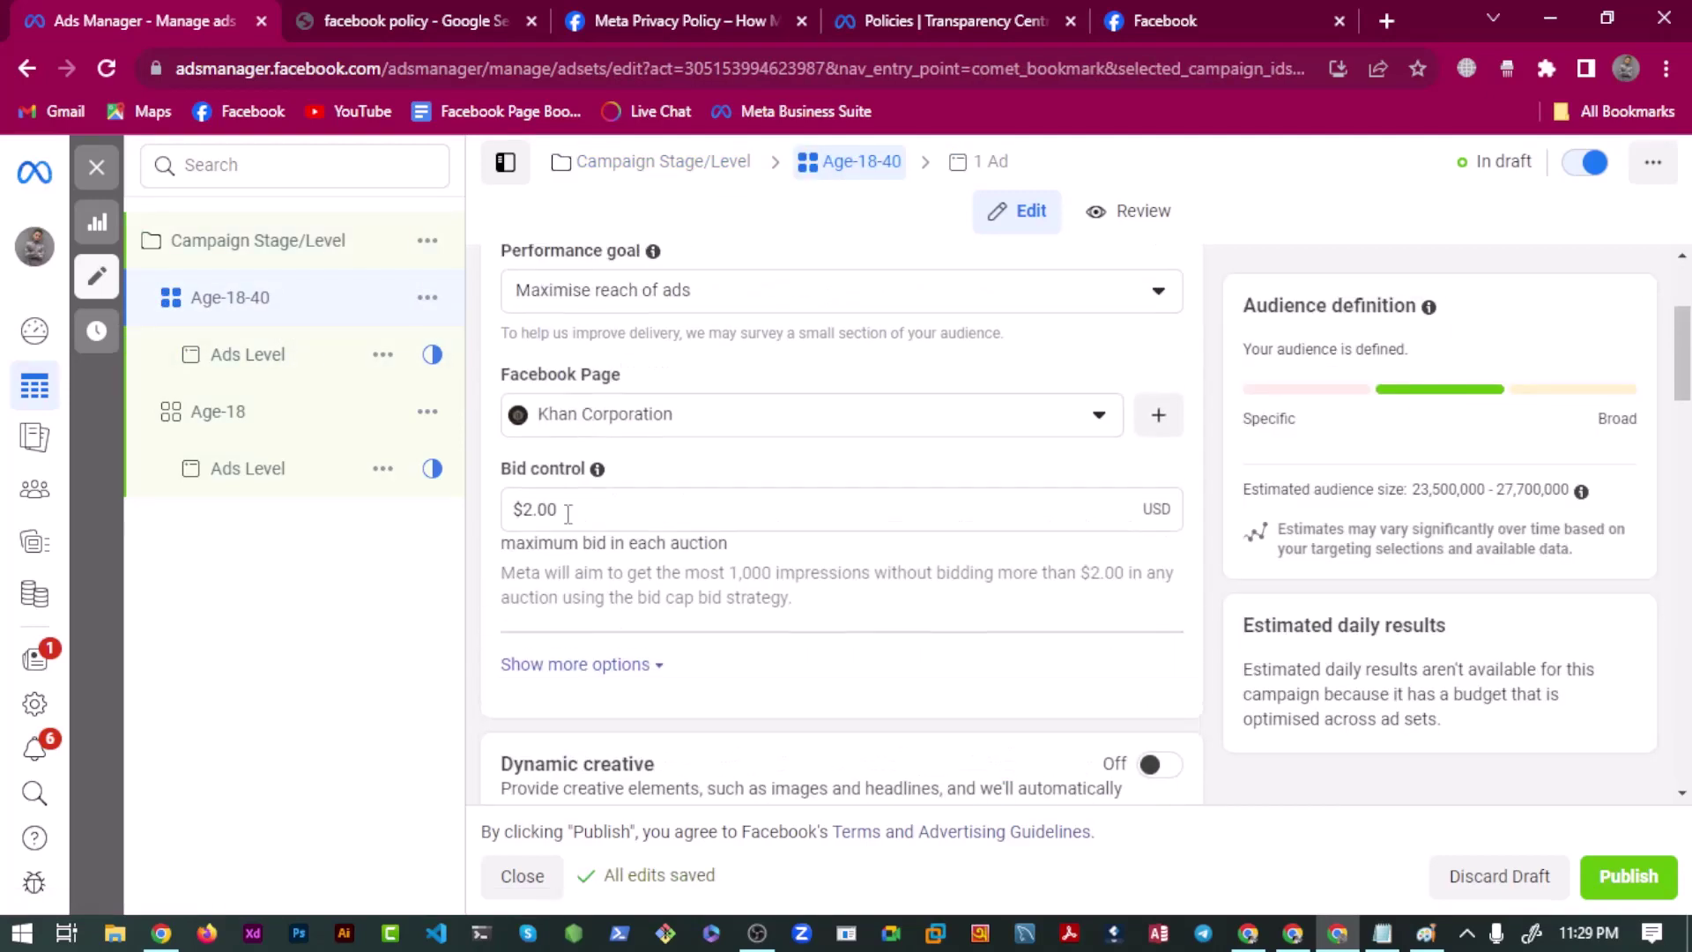
{"action": "left_click", "coordinate": [568, 513]}
{"action": "type", "text": "1"}
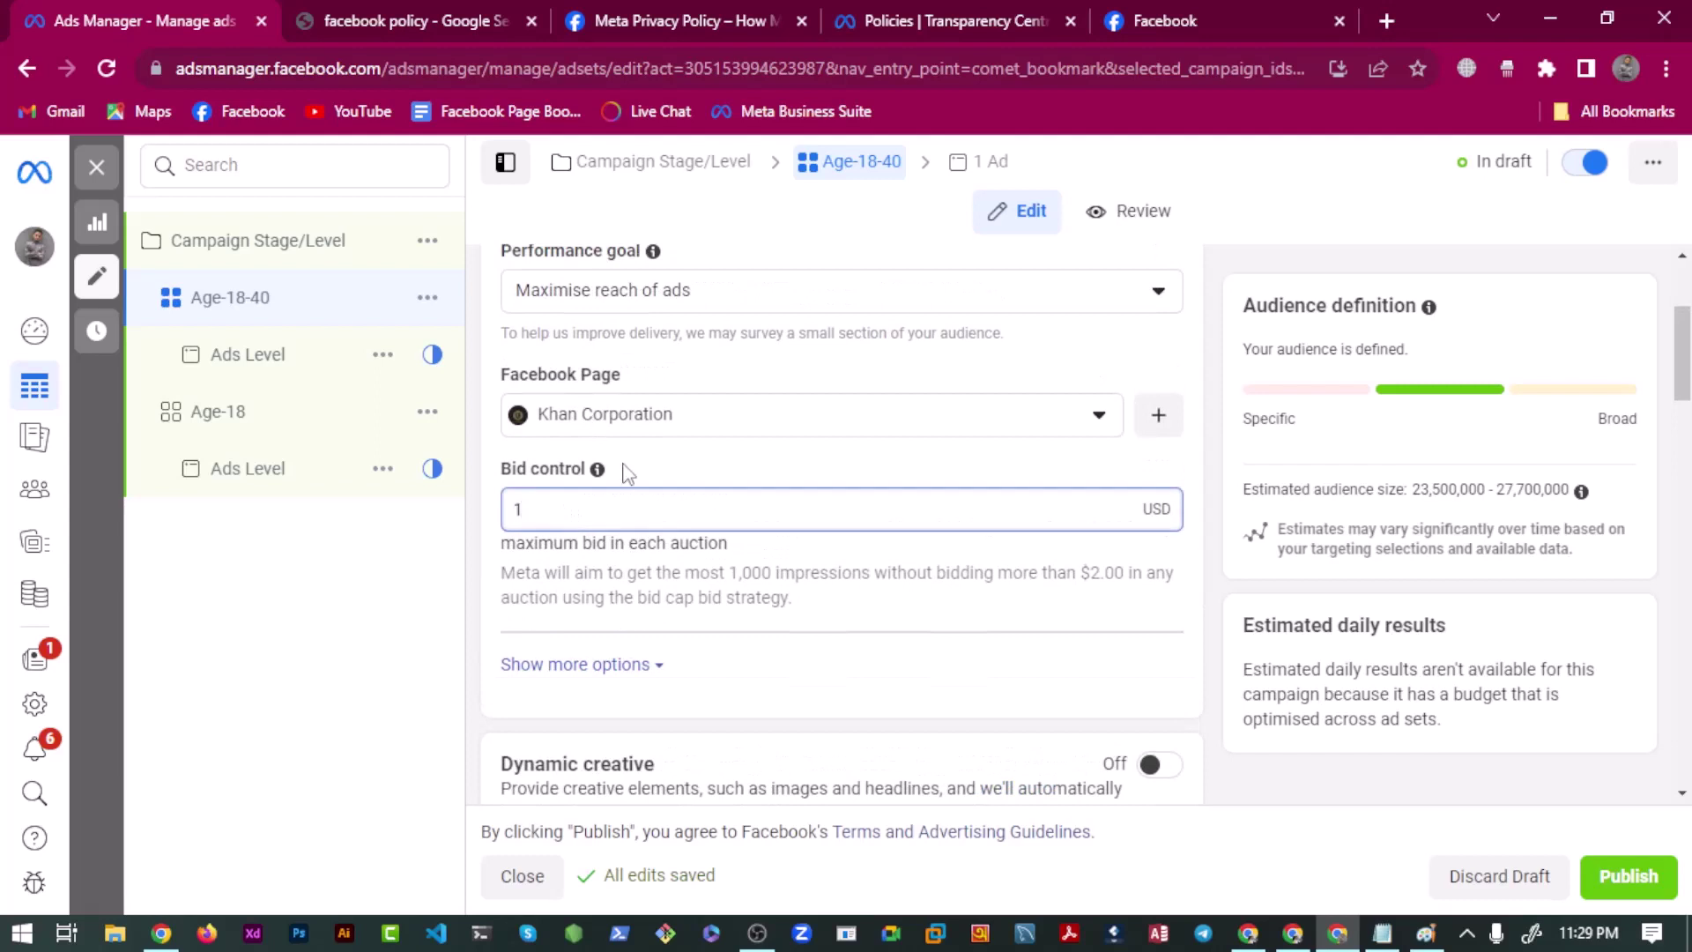
{"action": "left_click", "coordinate": [672, 456]}
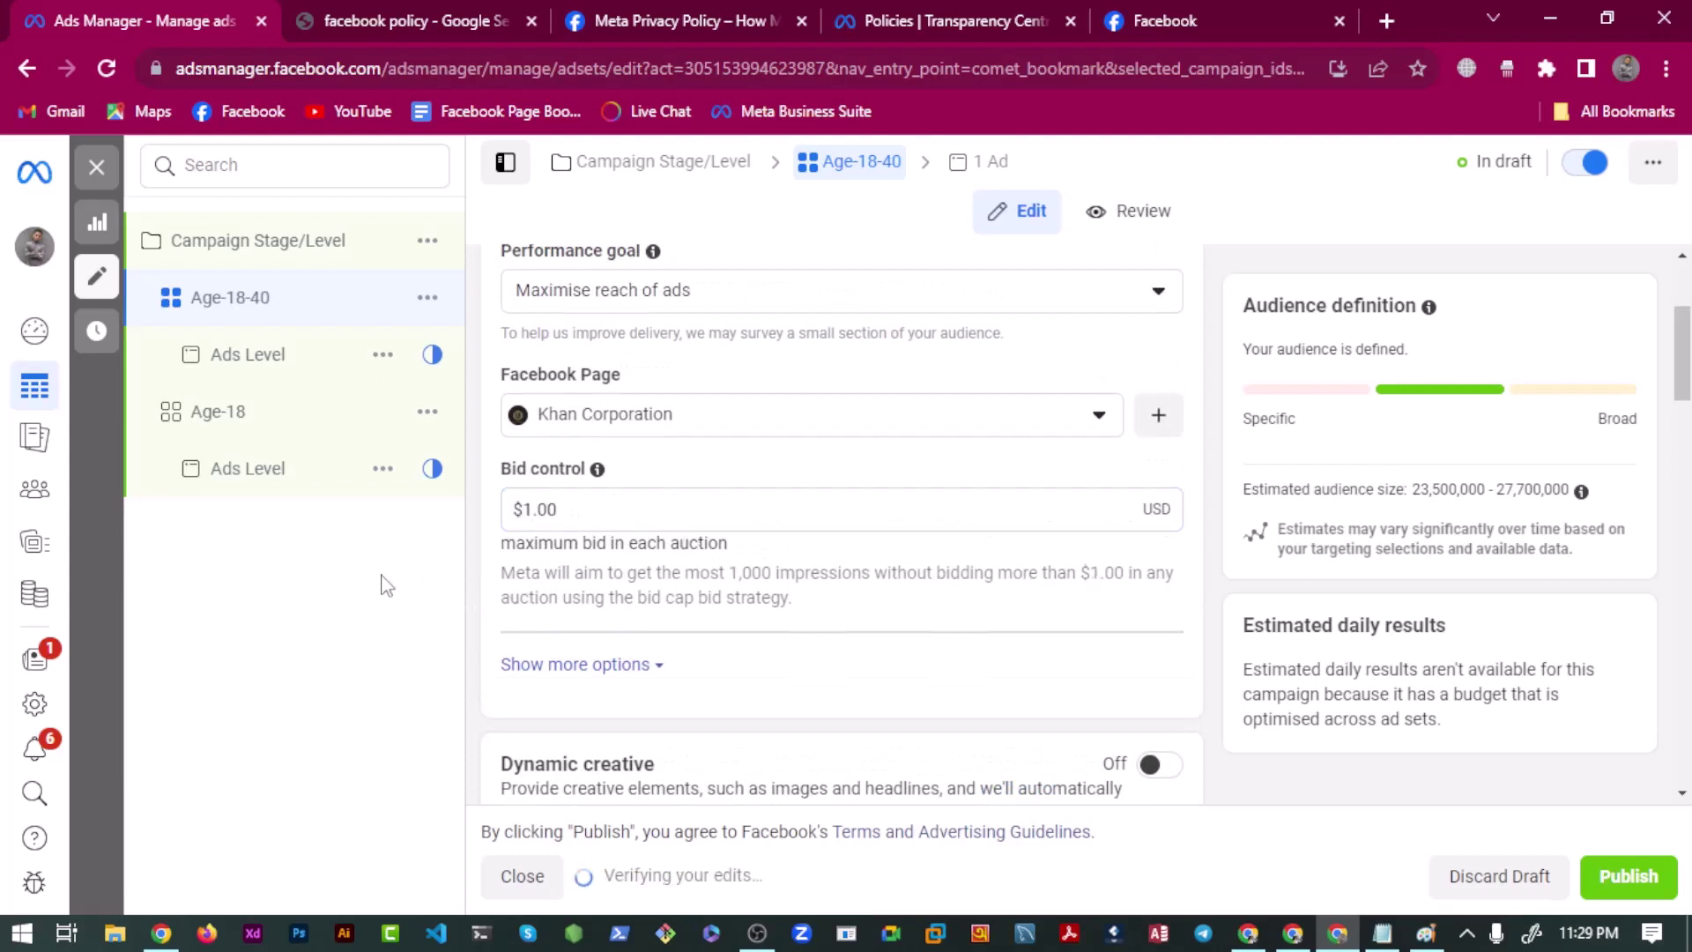
Switch to the Notepad notes and point out the Highest Val: (Auomated) and Bid Cap: (Manual) lines.
{"action": "left_click", "coordinate": [1382, 932]}
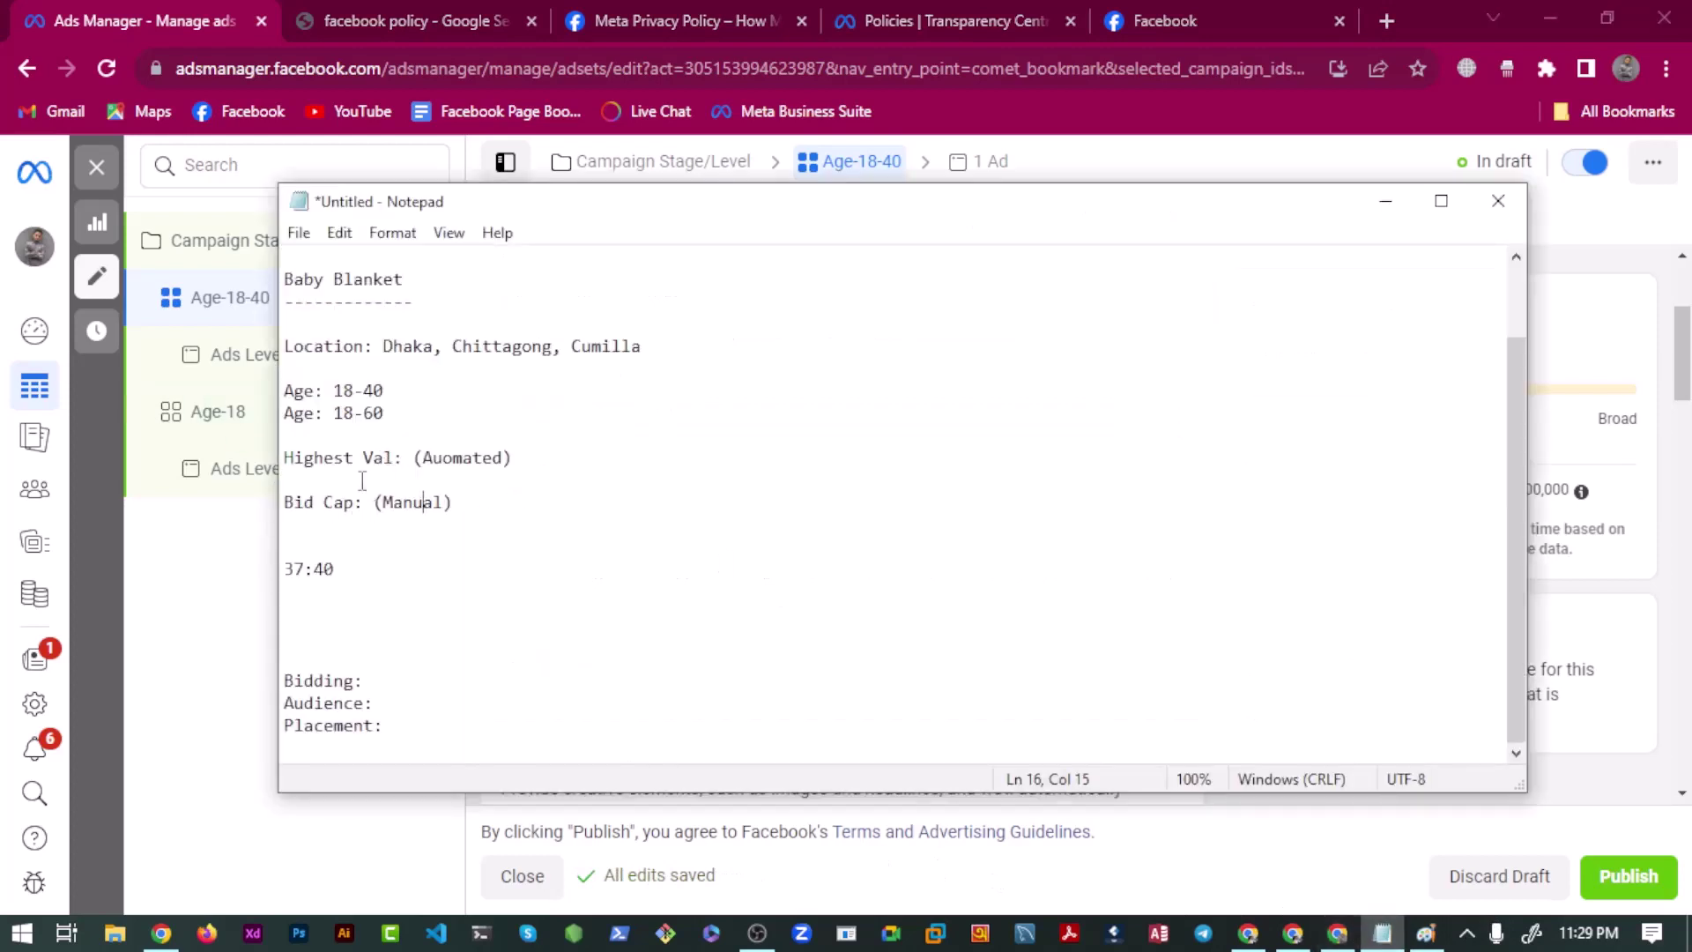
{"action": "left_click", "coordinate": [384, 458]}
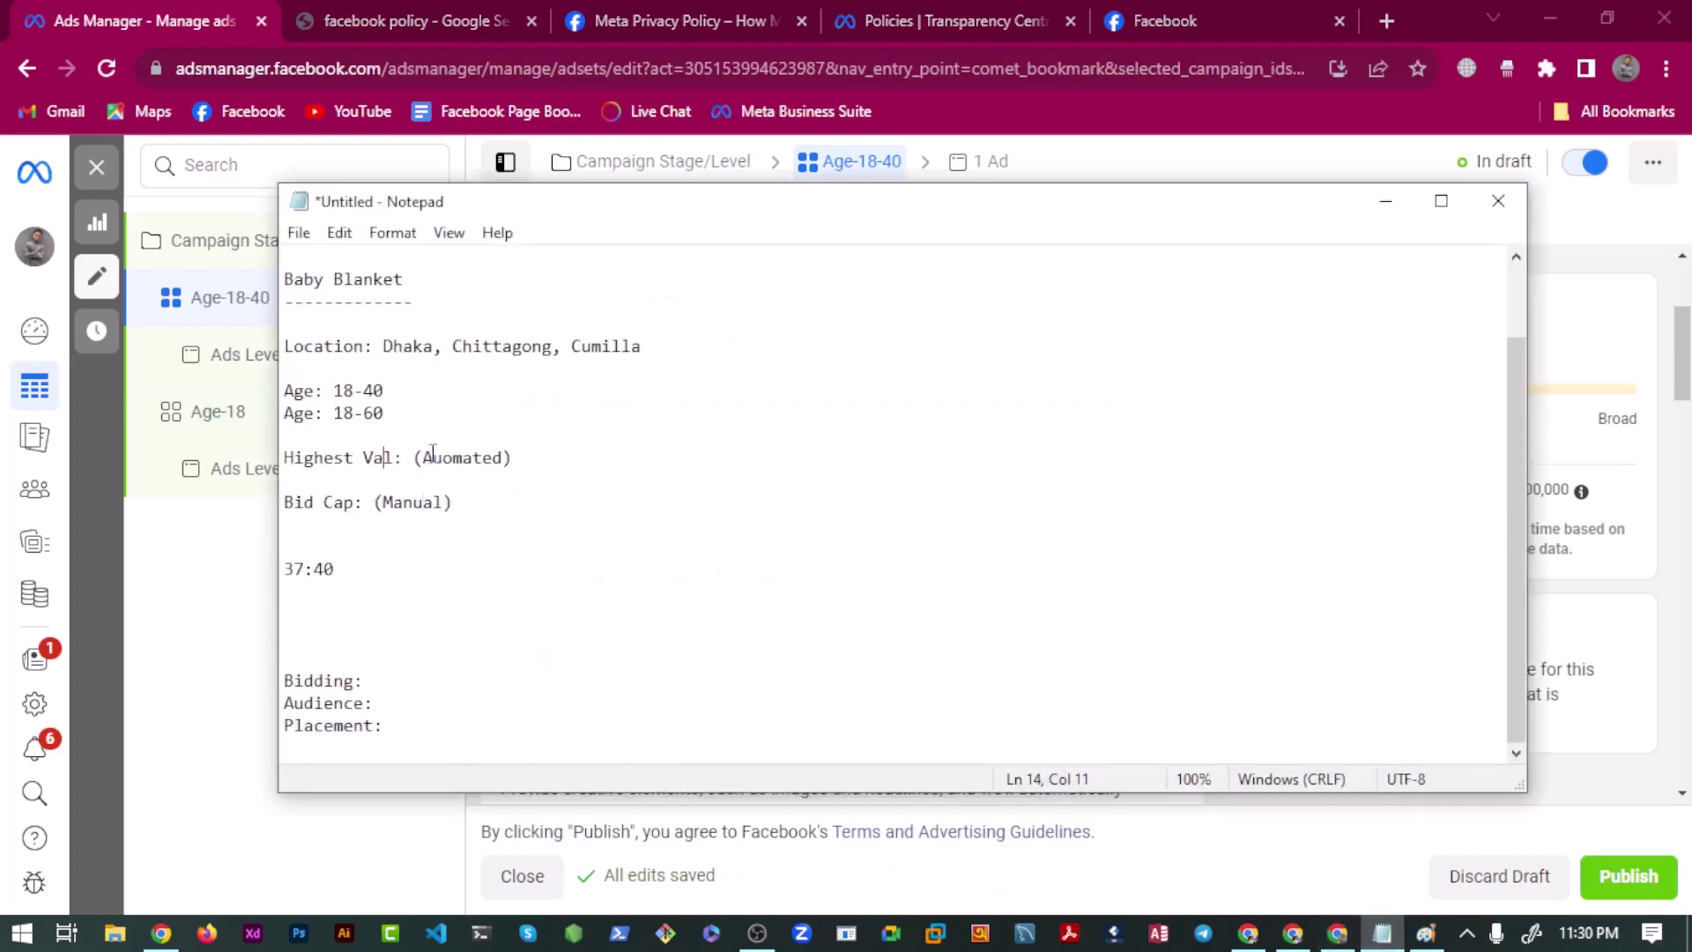
{"action": "left_click", "coordinate": [498, 494]}
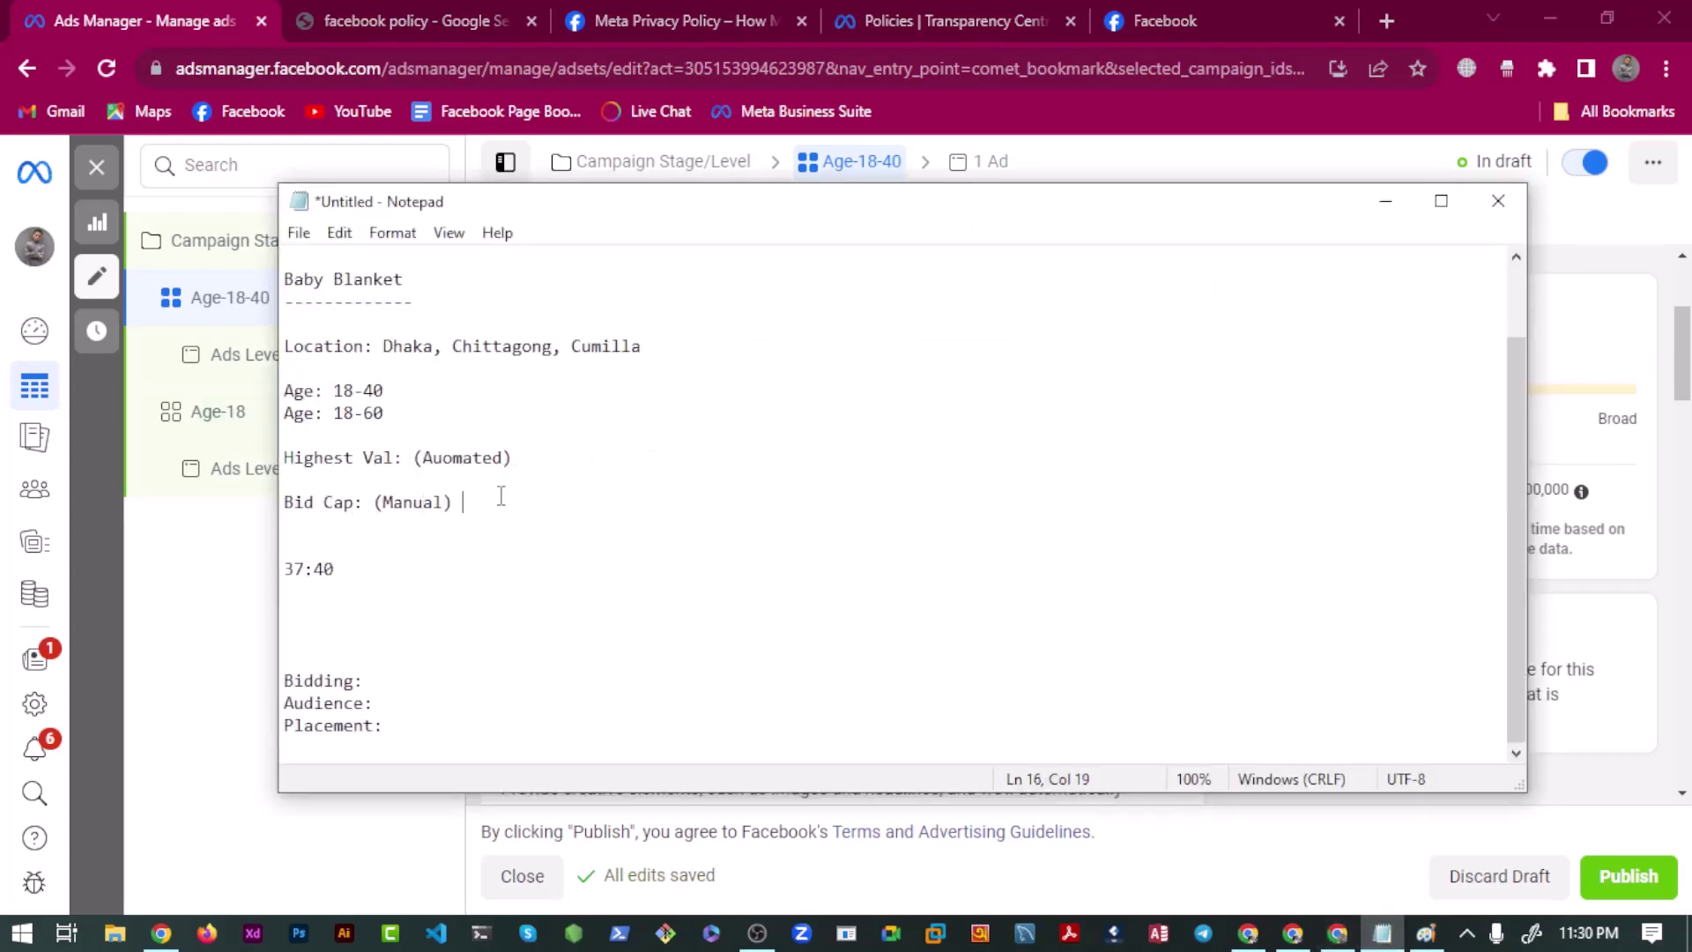
Return to Ads Manager, set the Campaign Stage/Level bid strategy to Highest volume, and look over the available bid strategies again.
{"action": "left_click", "coordinate": [217, 539]}
{"action": "left_click", "coordinate": [271, 261]}
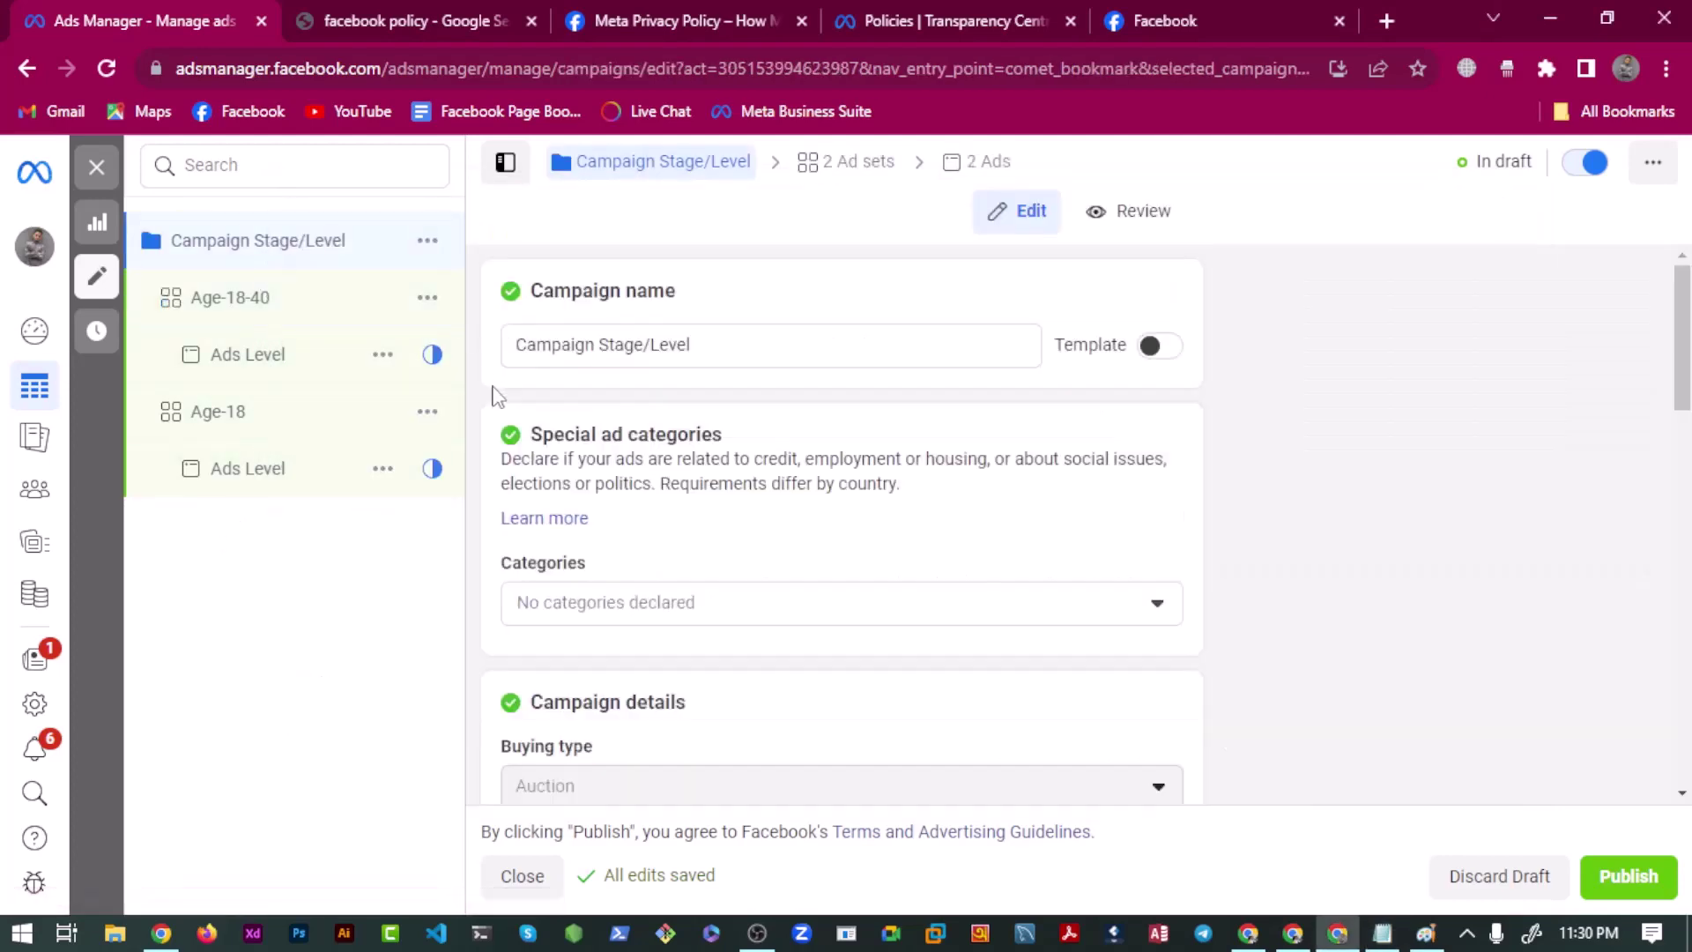
{"action": "scroll", "coordinate": [562, 568], "scroll_direction": "down", "scroll_amount": 15}
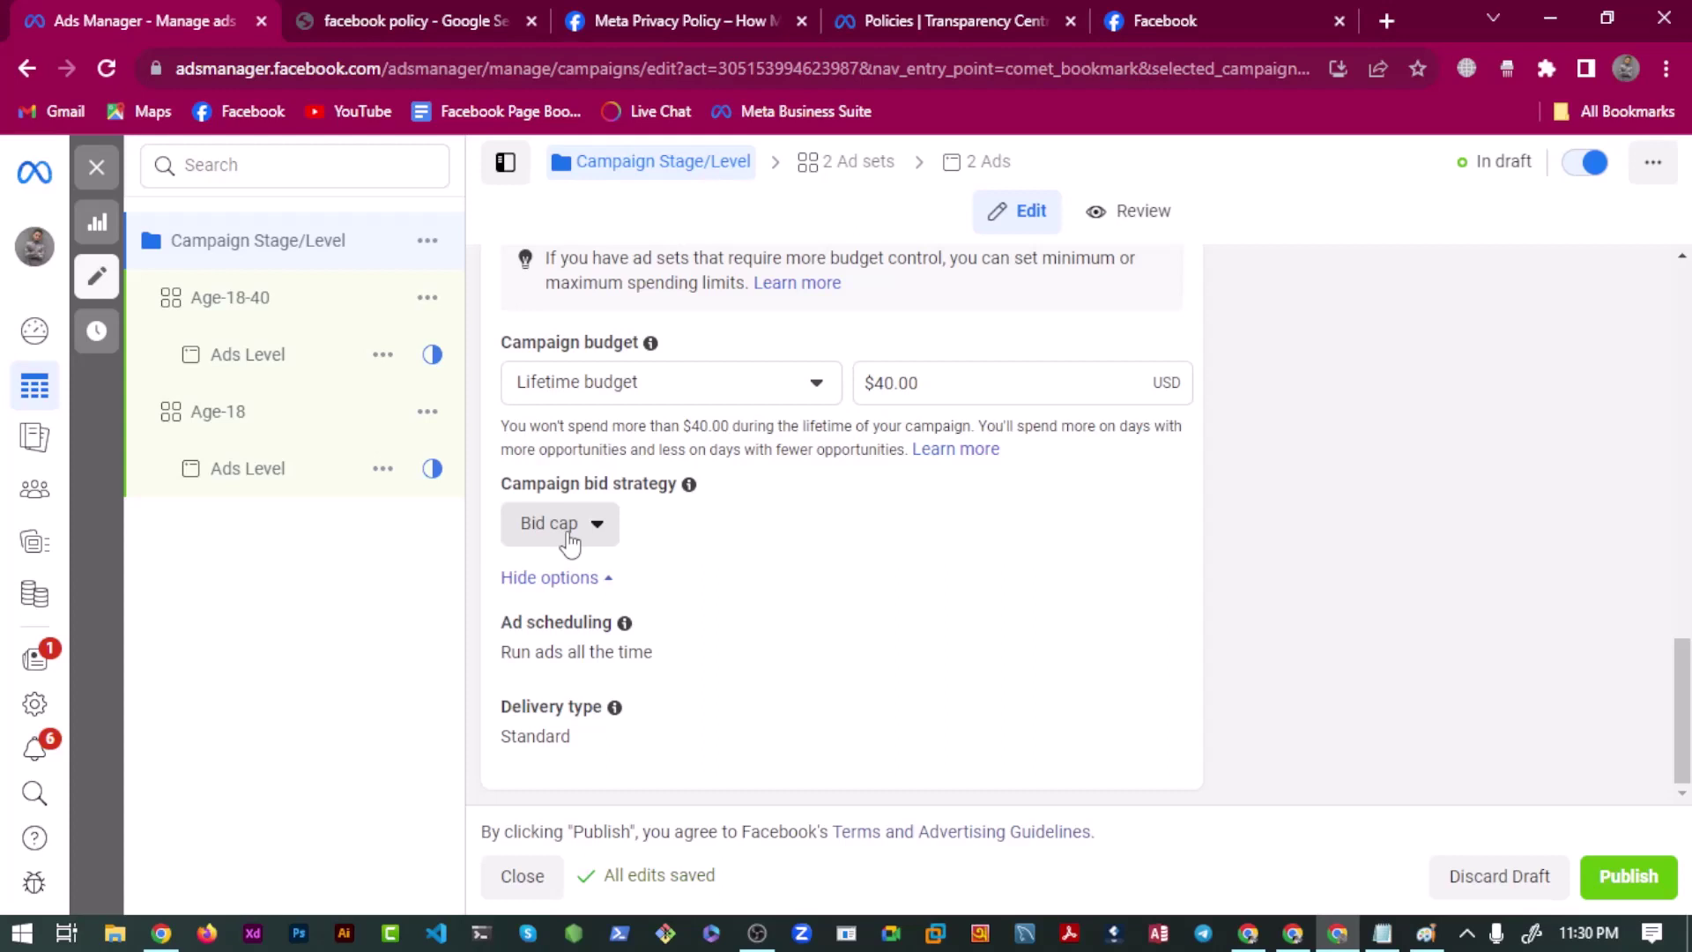
{"action": "left_click", "coordinate": [568, 542]}
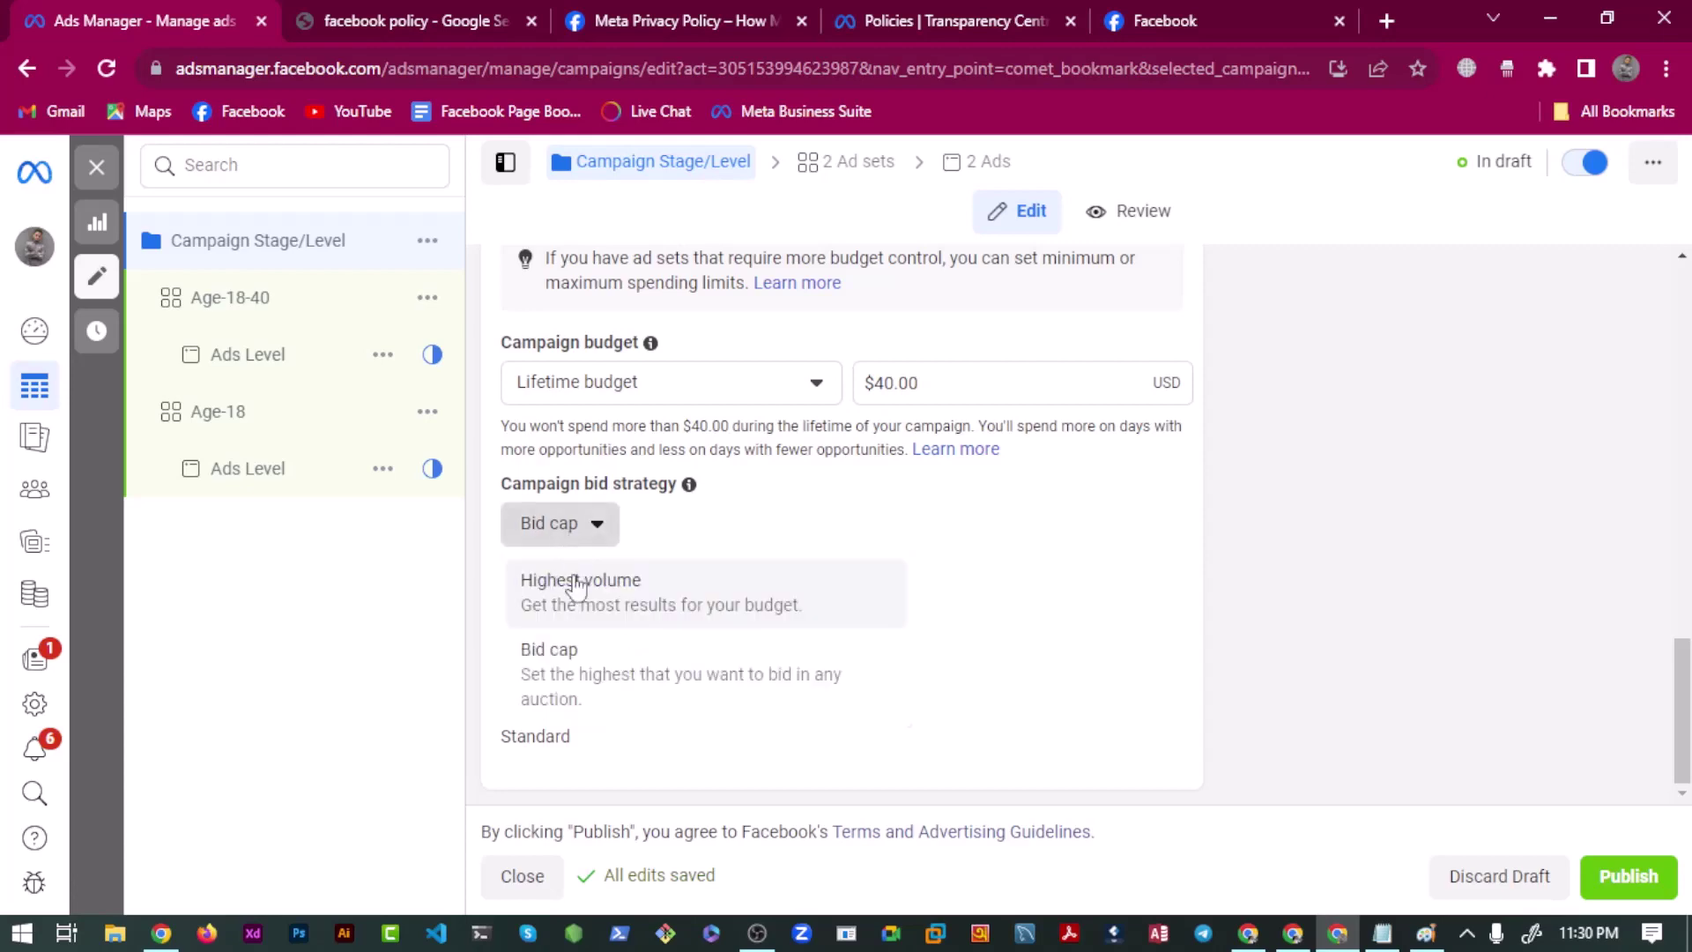
{"action": "left_click", "coordinate": [582, 612]}
{"action": "left_click", "coordinate": [1112, 497]}
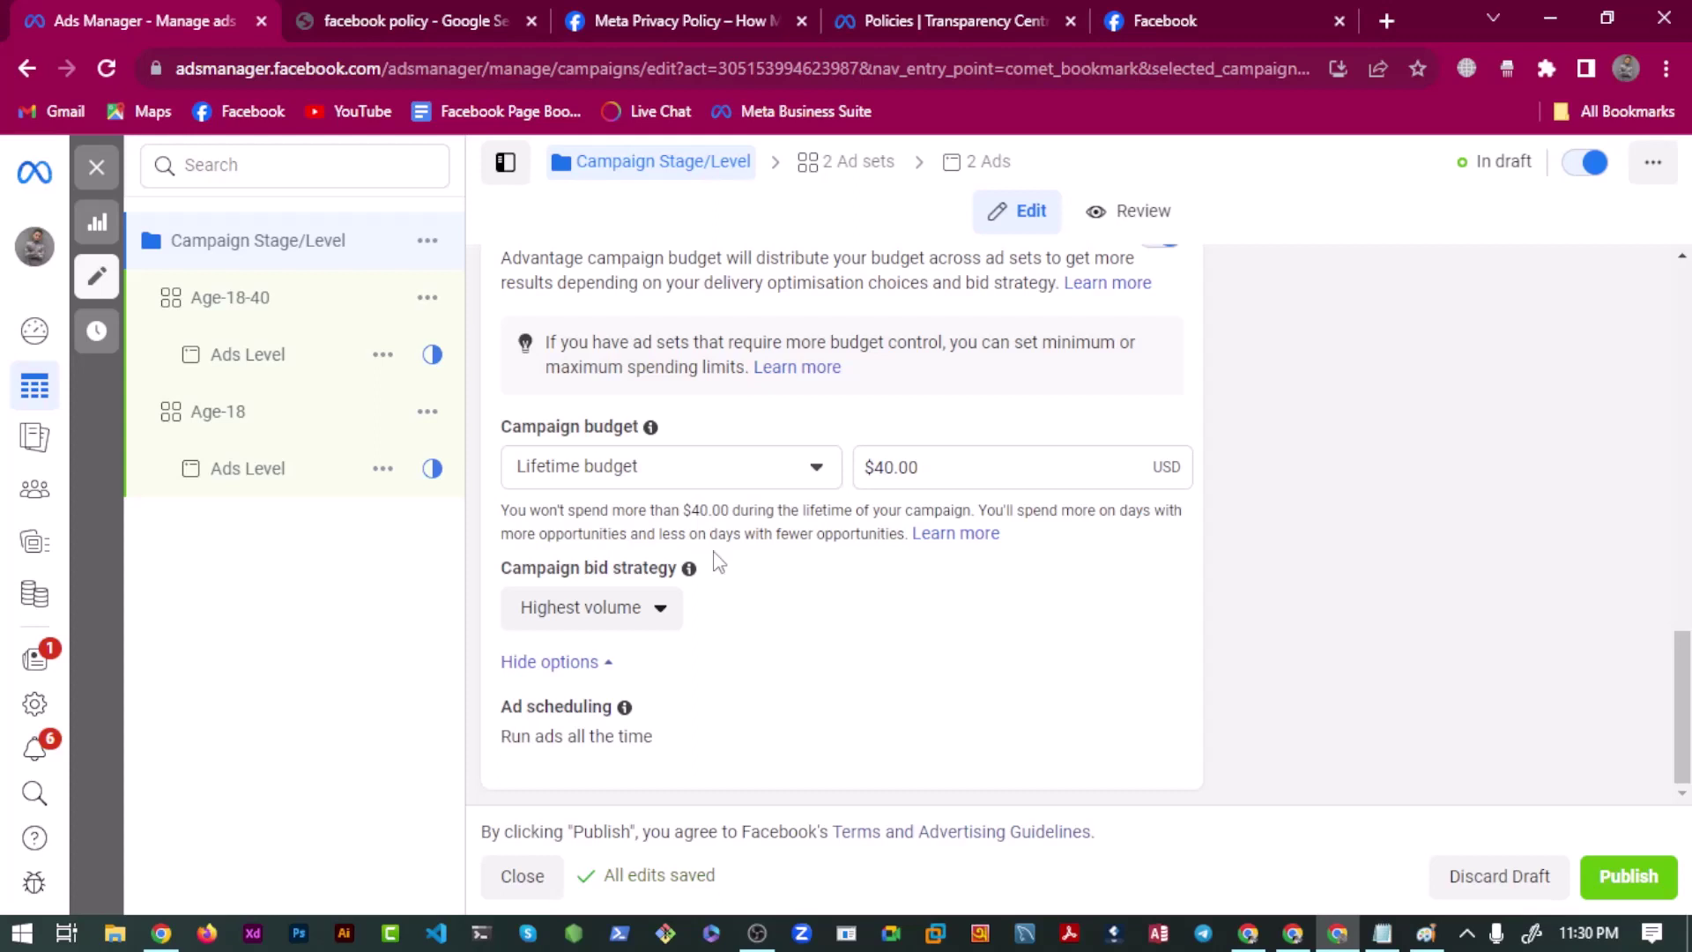
{"action": "left_click", "coordinate": [589, 612]}
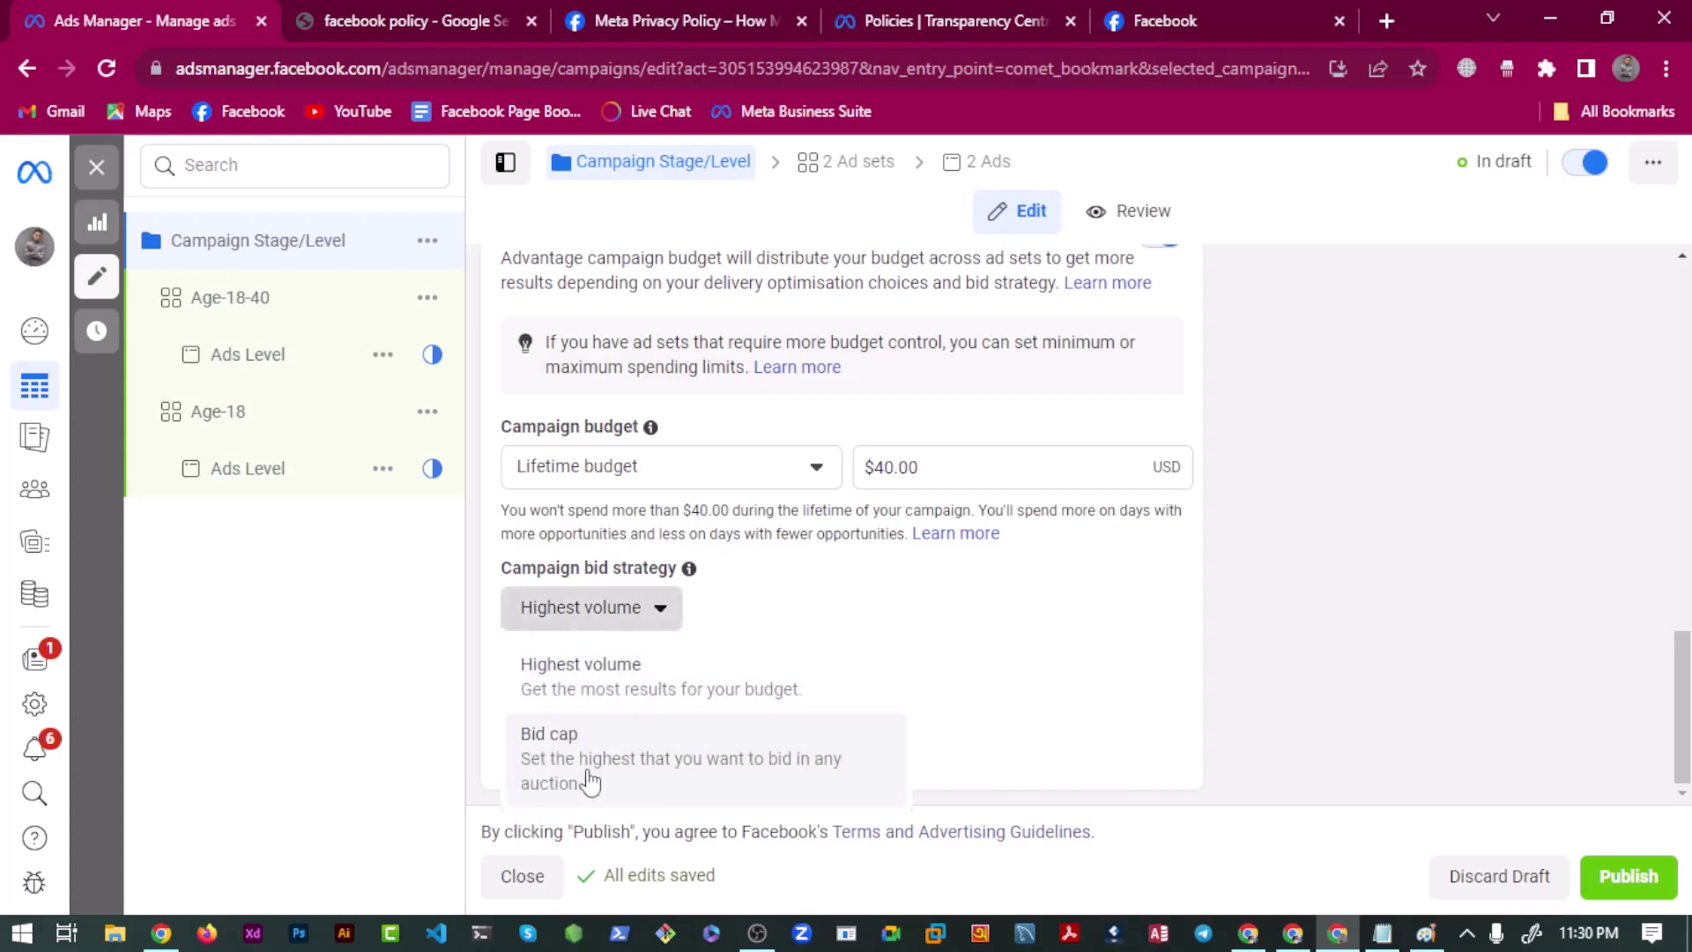
{"action": "left_click", "coordinate": [776, 628]}
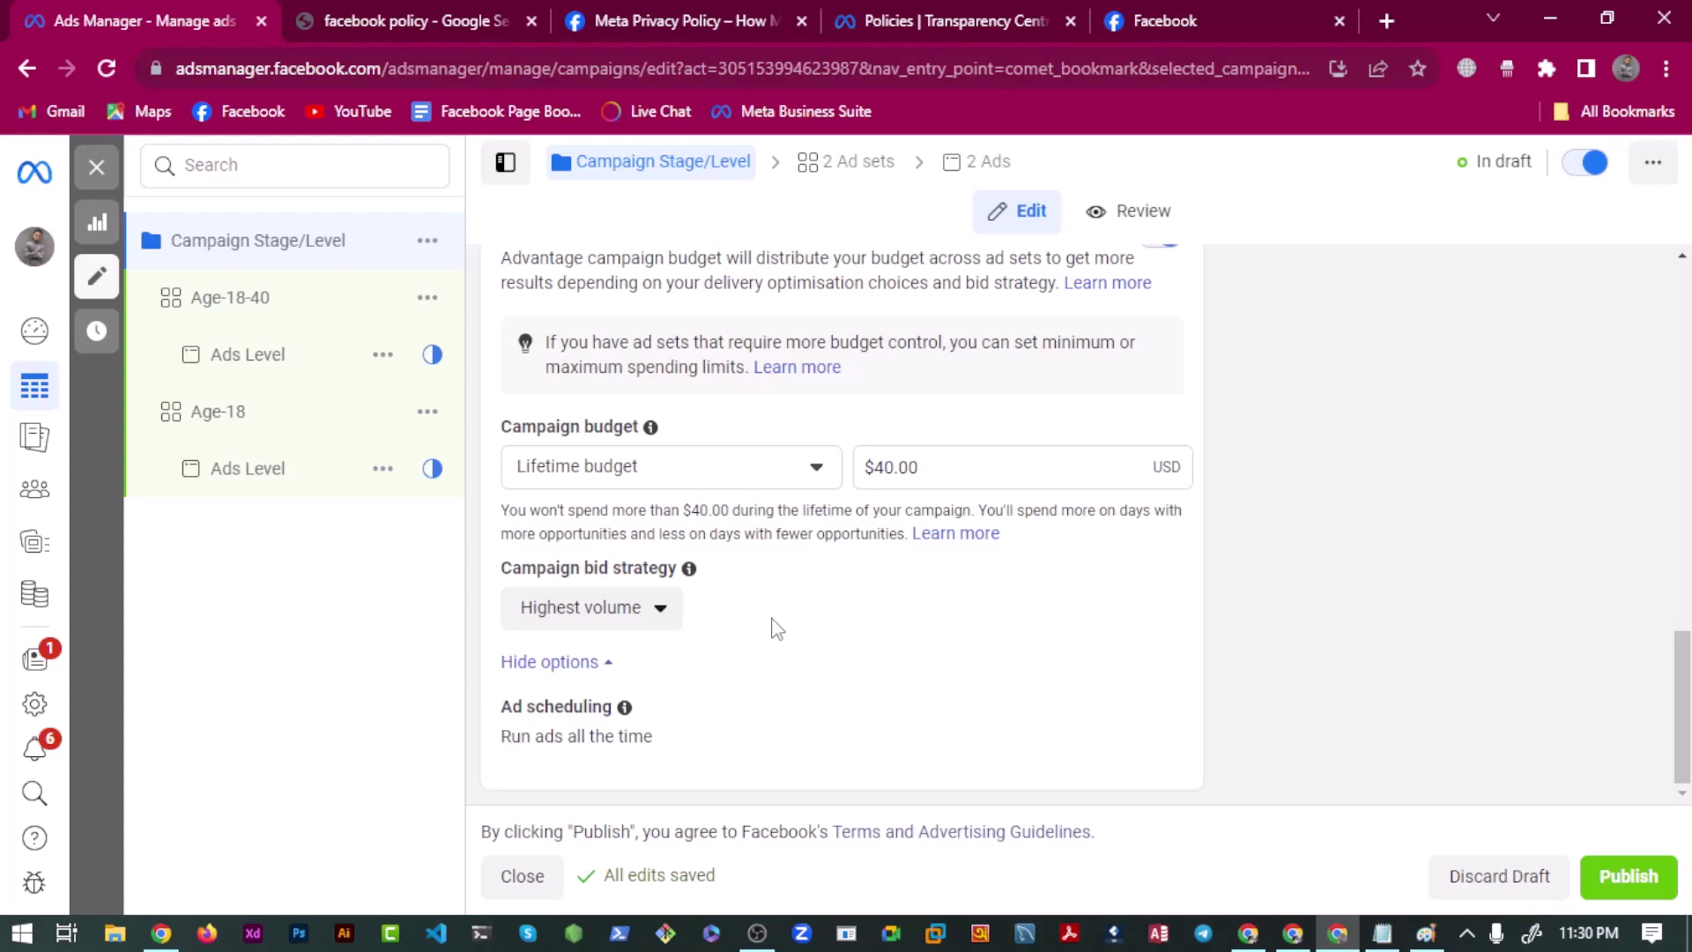
In the Notepad notes, move the Highest Val: (Auomated) and Bid Cap: (Manual) lines under the Bidding: heading.
{"action": "left_click", "coordinate": [1382, 932]}
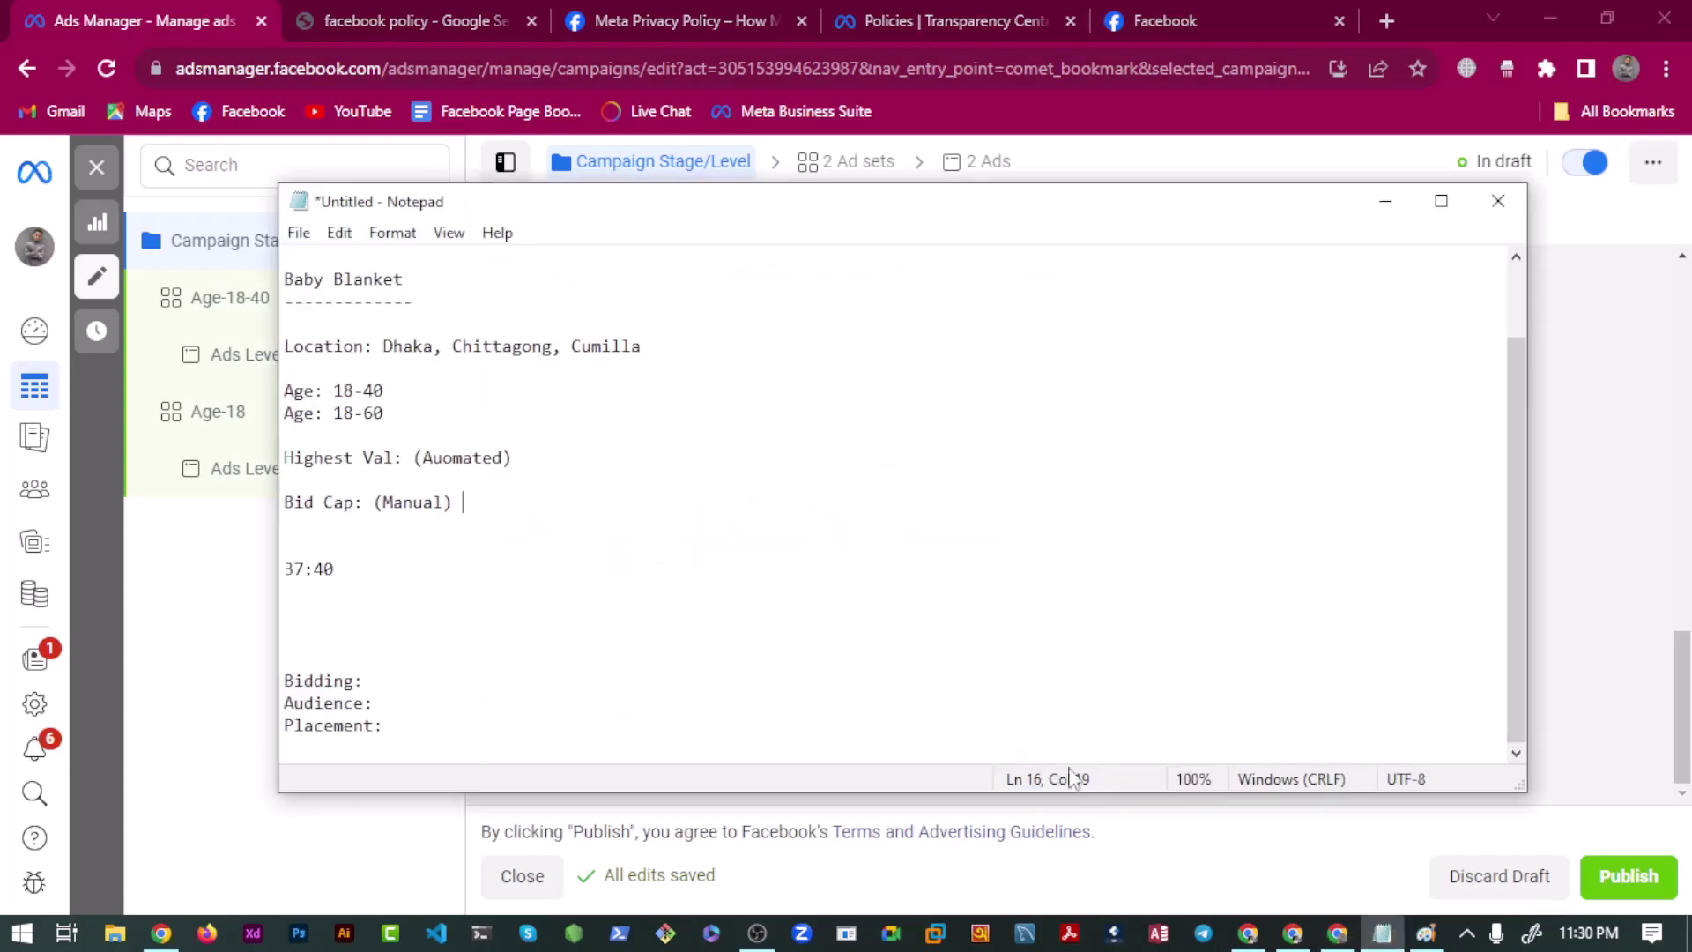
{"action": "left_click_drag", "start_coordinate": [470, 502], "coordinate": [272, 449]}
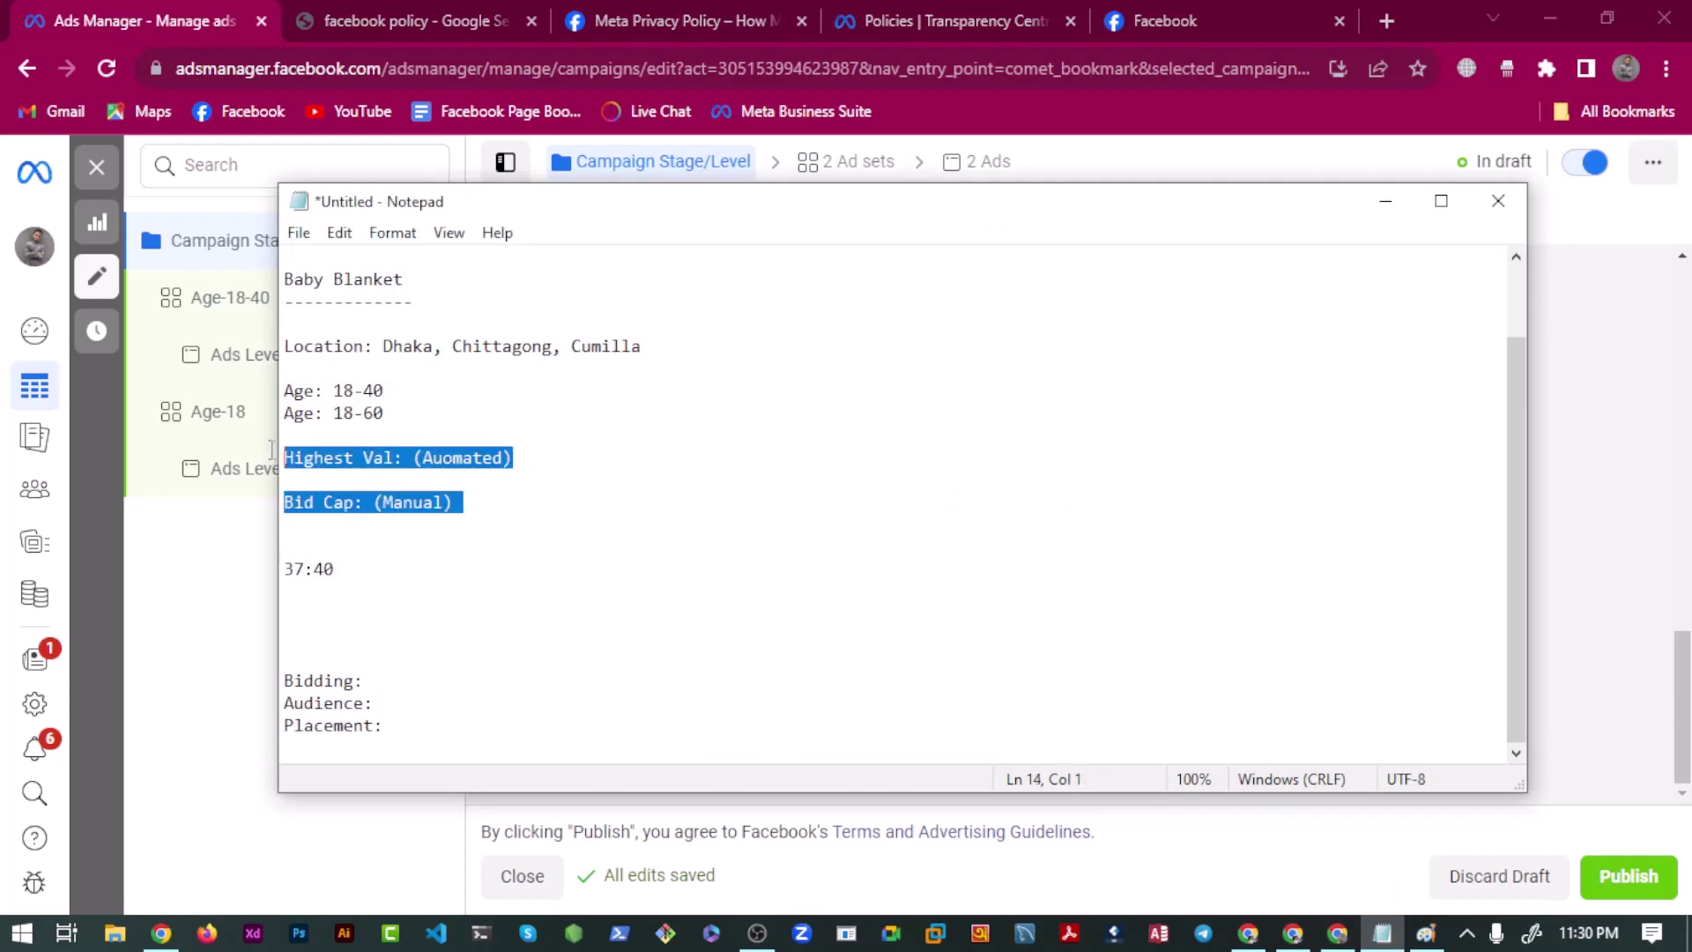
{"action": "left_click", "coordinate": [351, 444]}
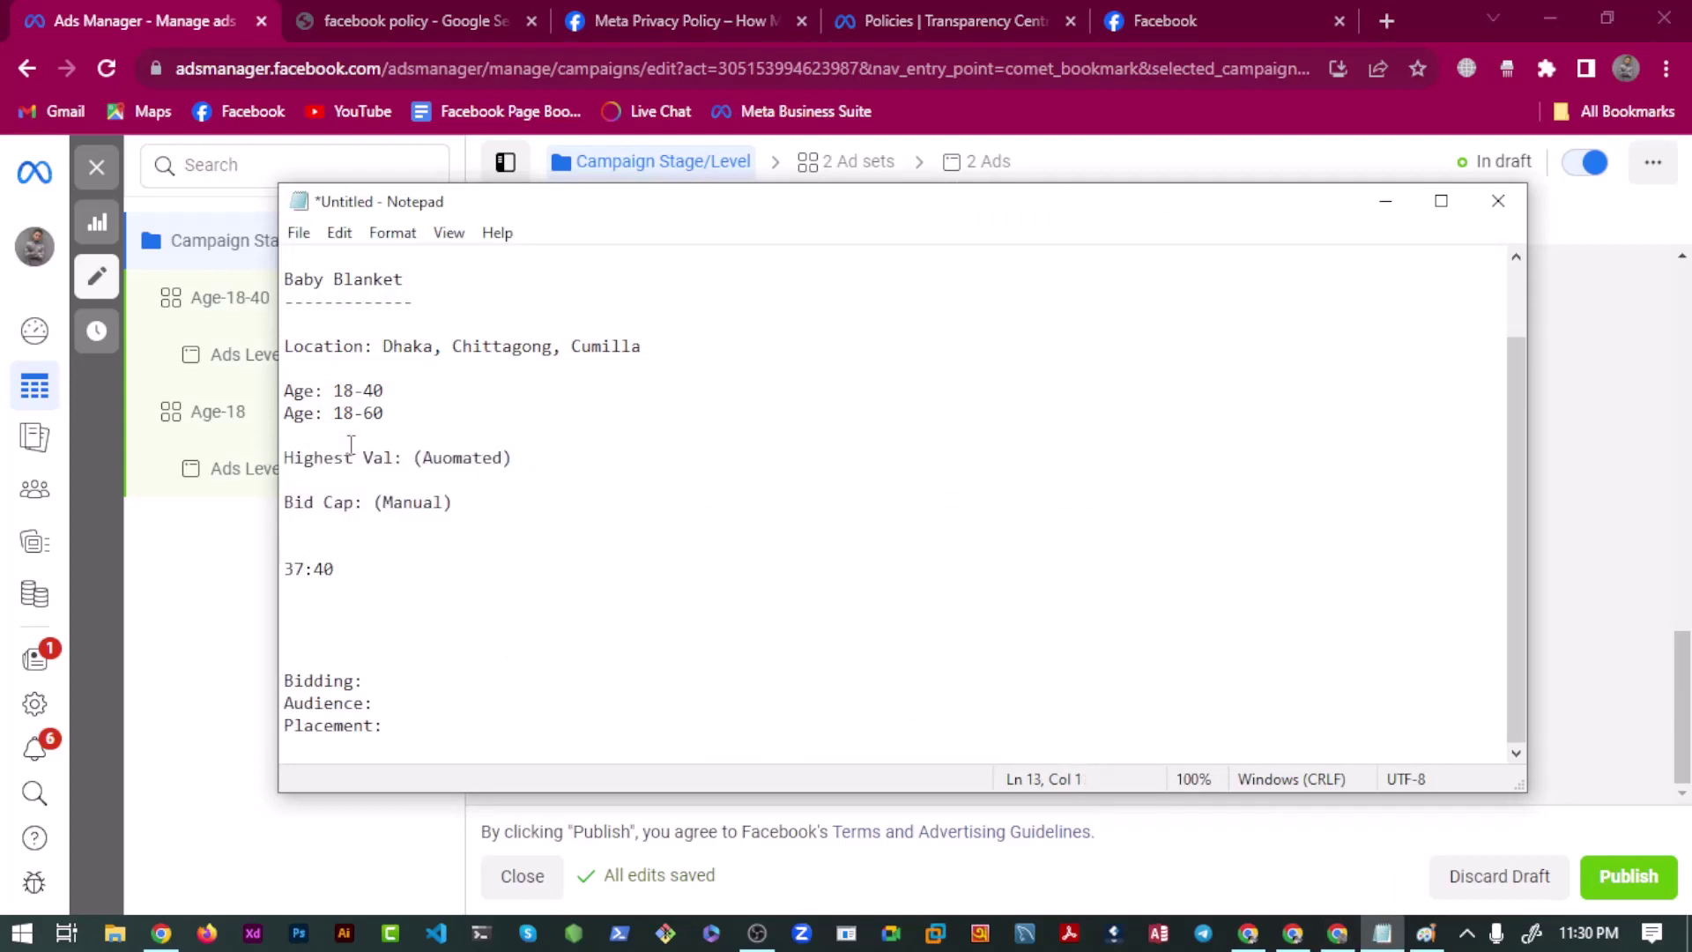
{"action": "left_click_drag", "start_coordinate": [475, 494], "coordinate": [146, 443]}
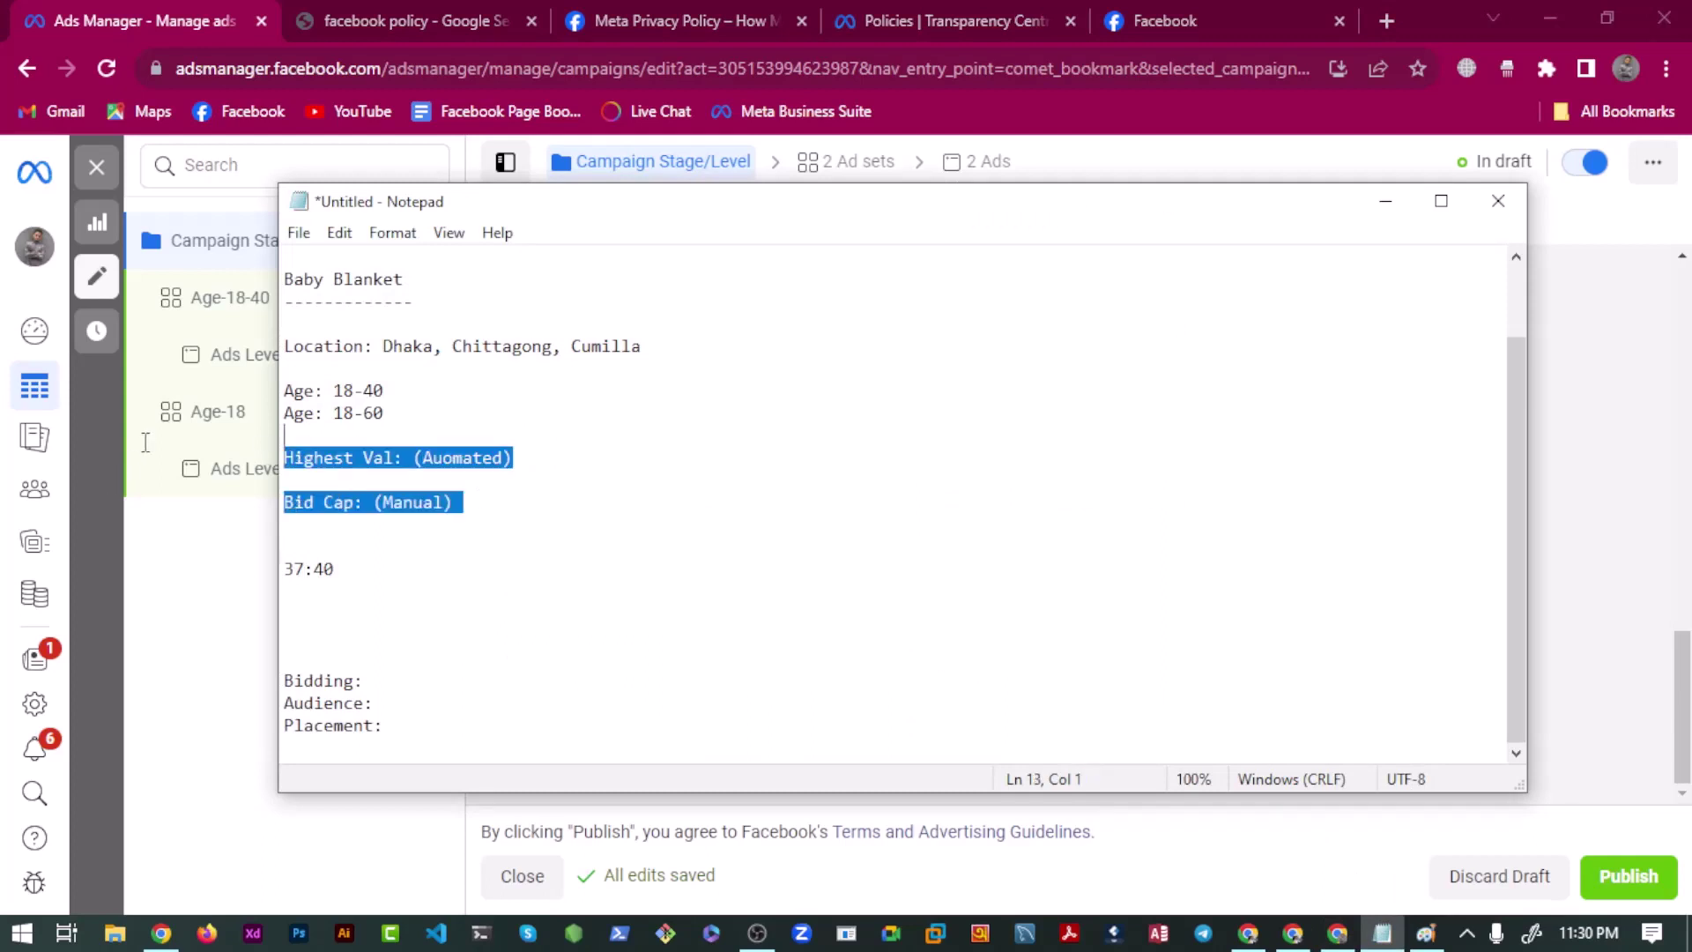
{"action": "key", "text": "BackSpace"}
{"action": "left_click", "coordinate": [371, 688]}
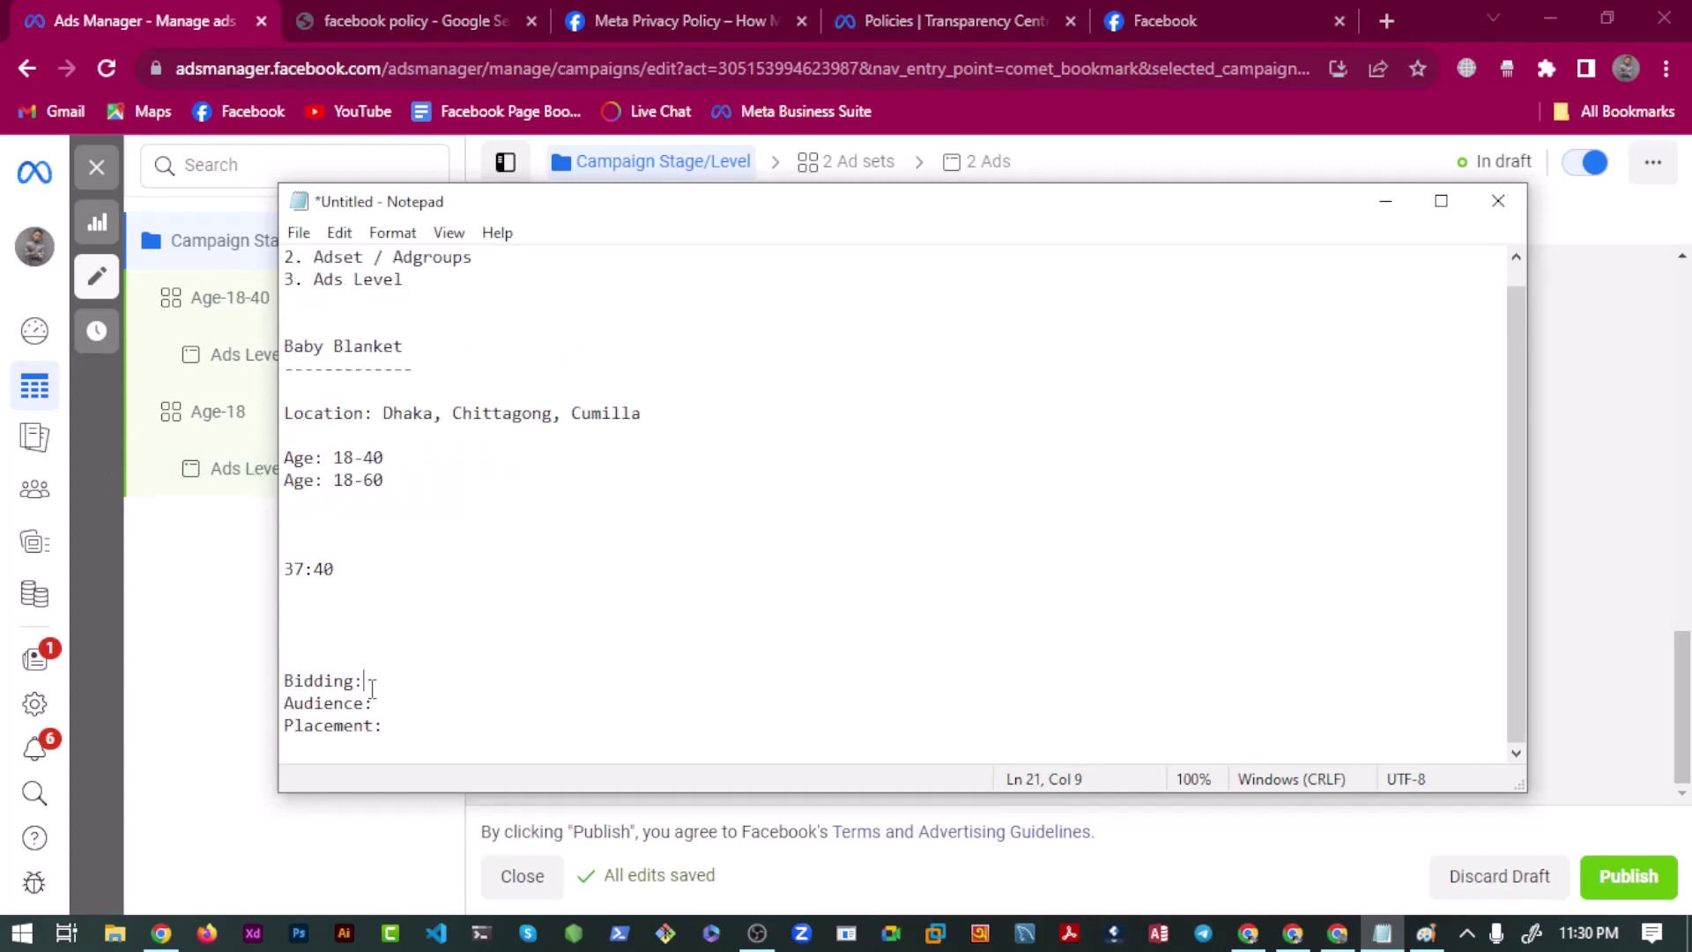
{"action": "key", "text": "Return"}
{"action": "key", "text": "Return"}
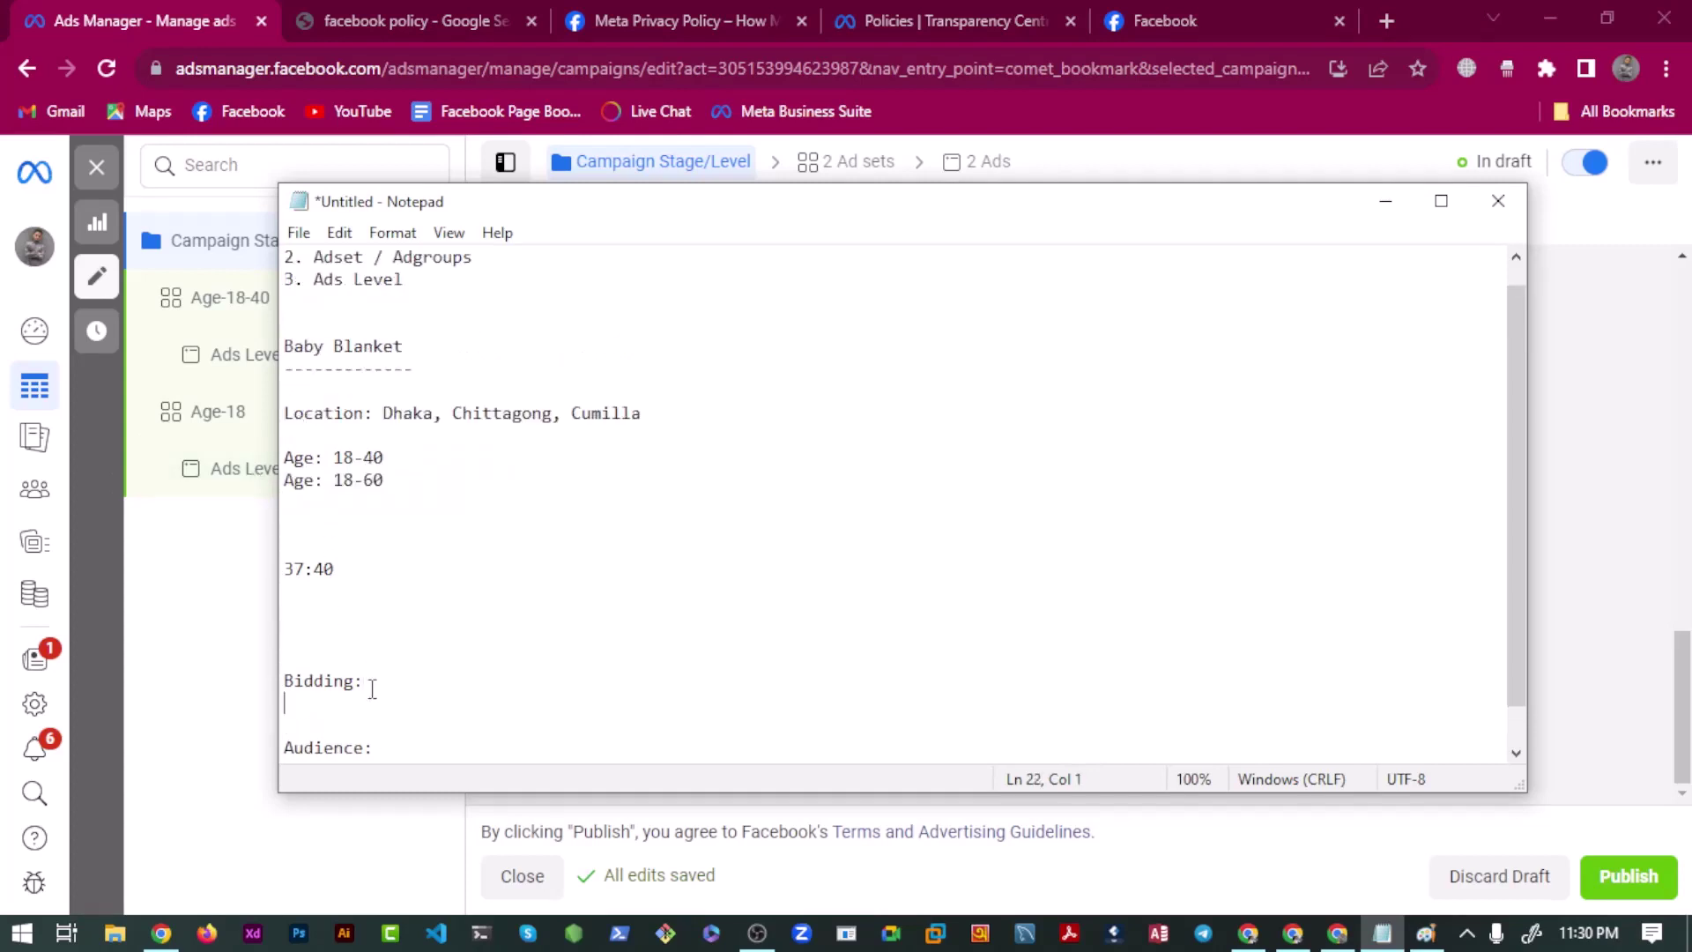
{"action": "key", "text": "ctrl+z"}
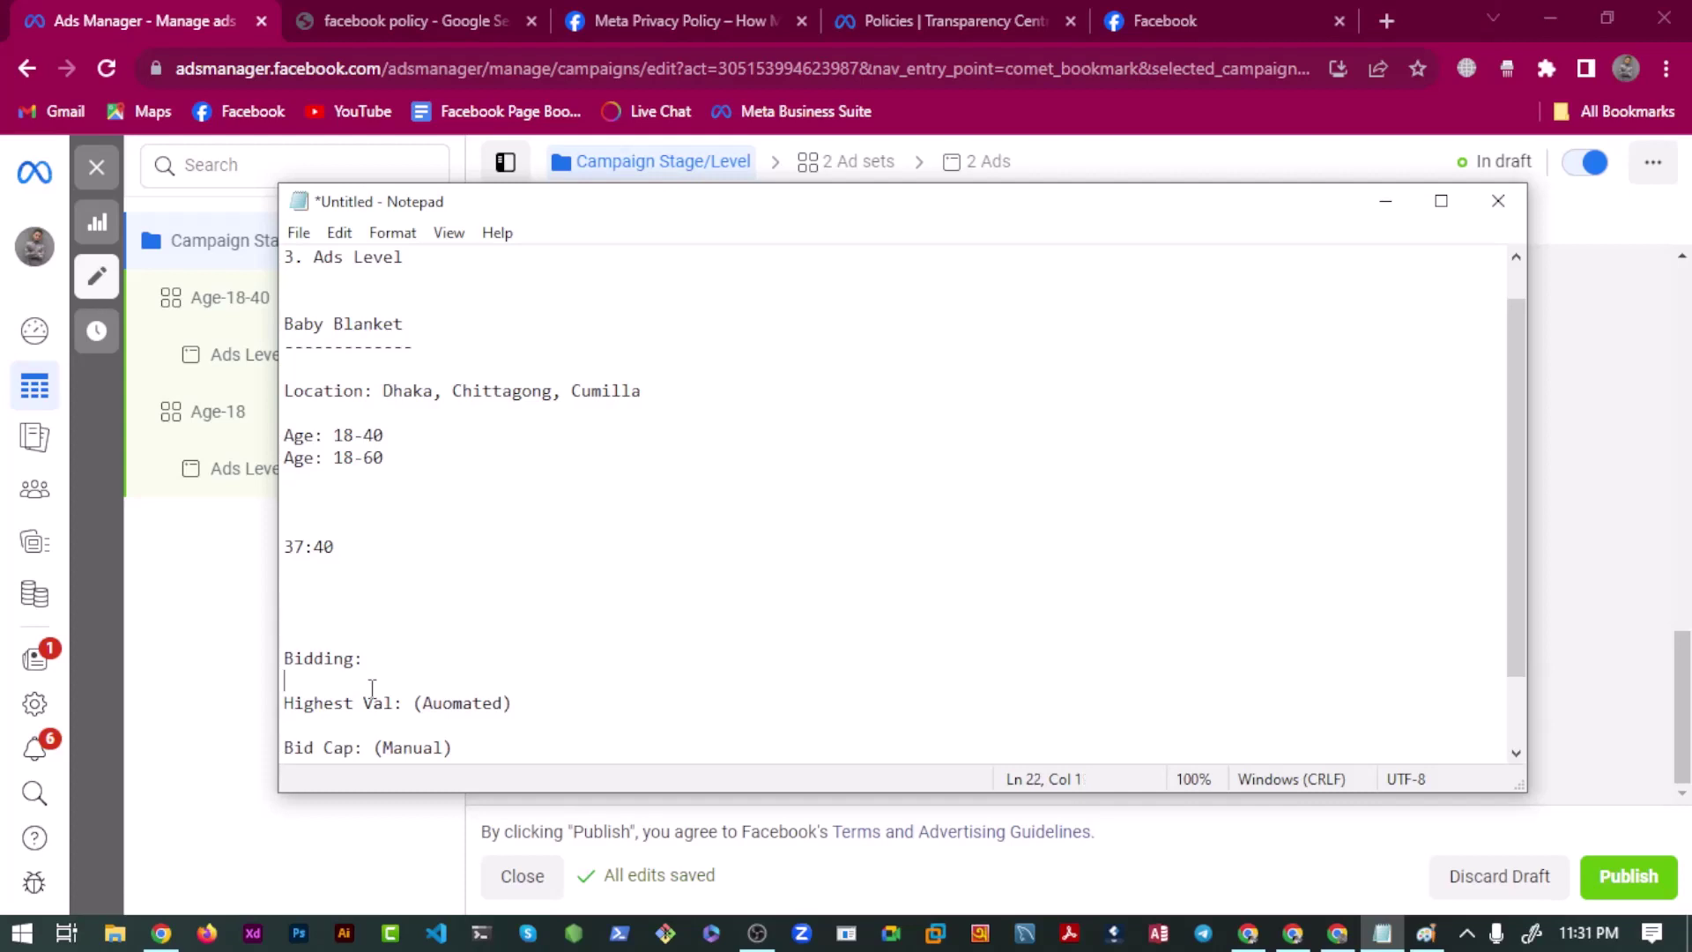
Underline the Bidding: heading with a row of dashes, close the gap between its two entries, and add a blank line above Audience:.
{"action": "type", "text": "------------"}
{"action": "key", "text": "Down"}
{"action": "key", "text": "Down"}
{"action": "key", "text": "Delete"}
{"action": "key", "text": "Down"}
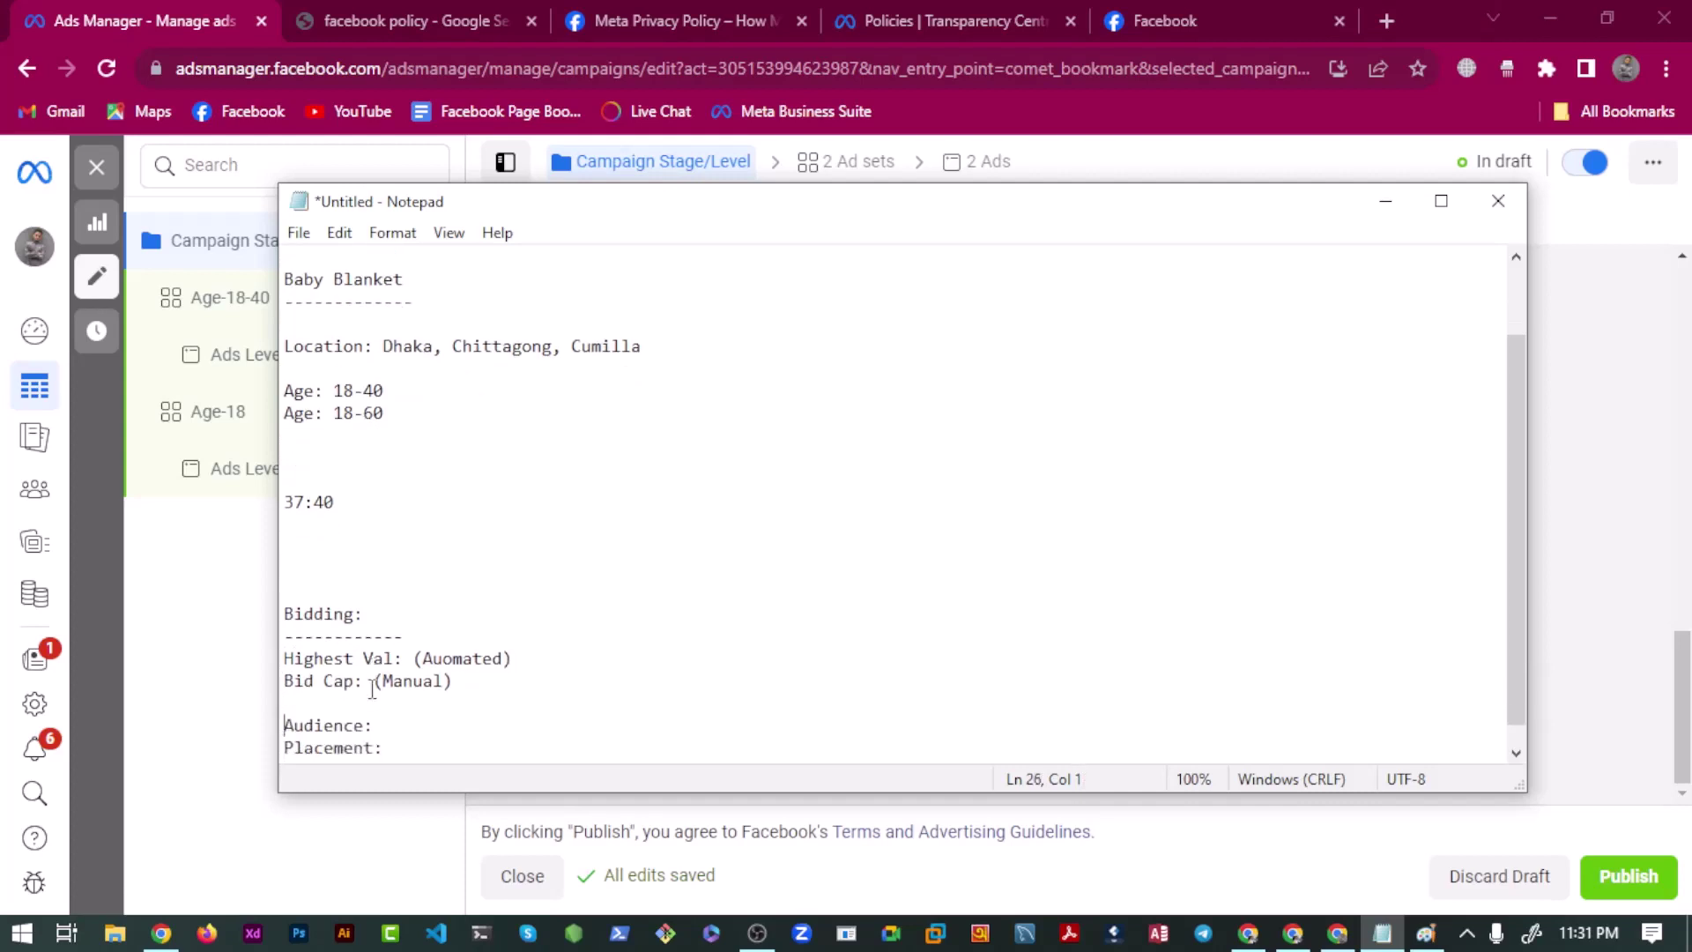
{"action": "key", "text": "Return"}
{"action": "key", "text": "Down"}
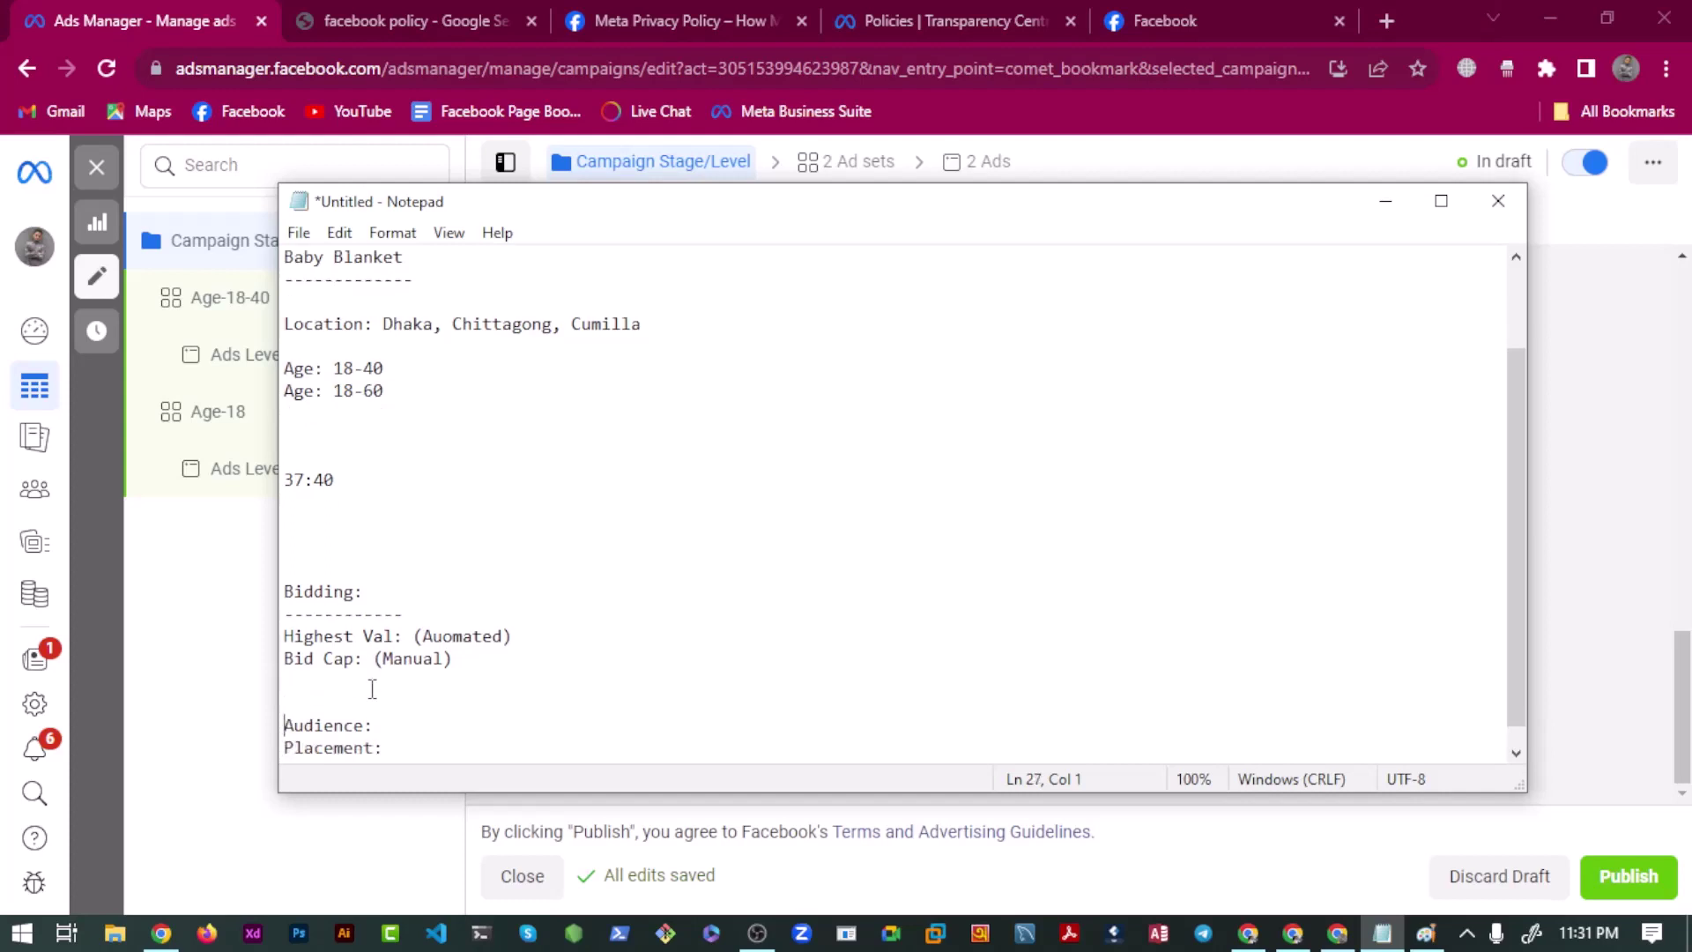
Point out the Audience: and Placement: headings and highlight the notes from the Bid Cap line up to the first line.
{"action": "key", "text": "Right"}
{"action": "key", "text": "Right"}
{"action": "key", "text": "Right"}
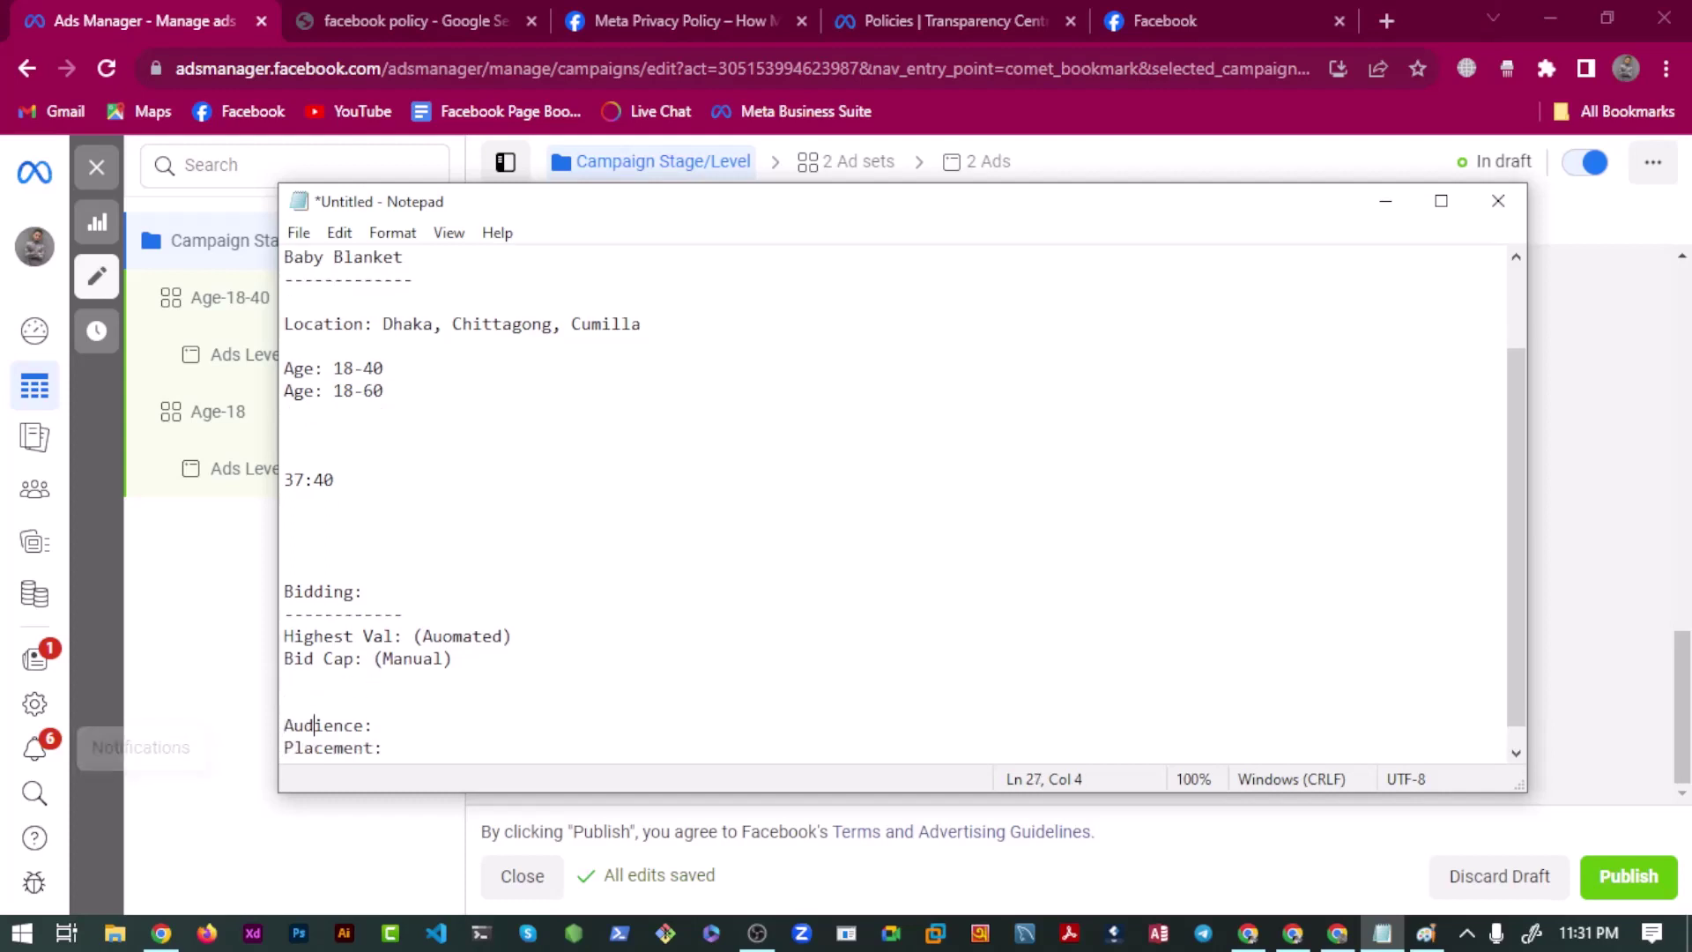
{"action": "scroll", "coordinate": [459, 677], "scroll_direction": "down", "scroll_amount": 1}
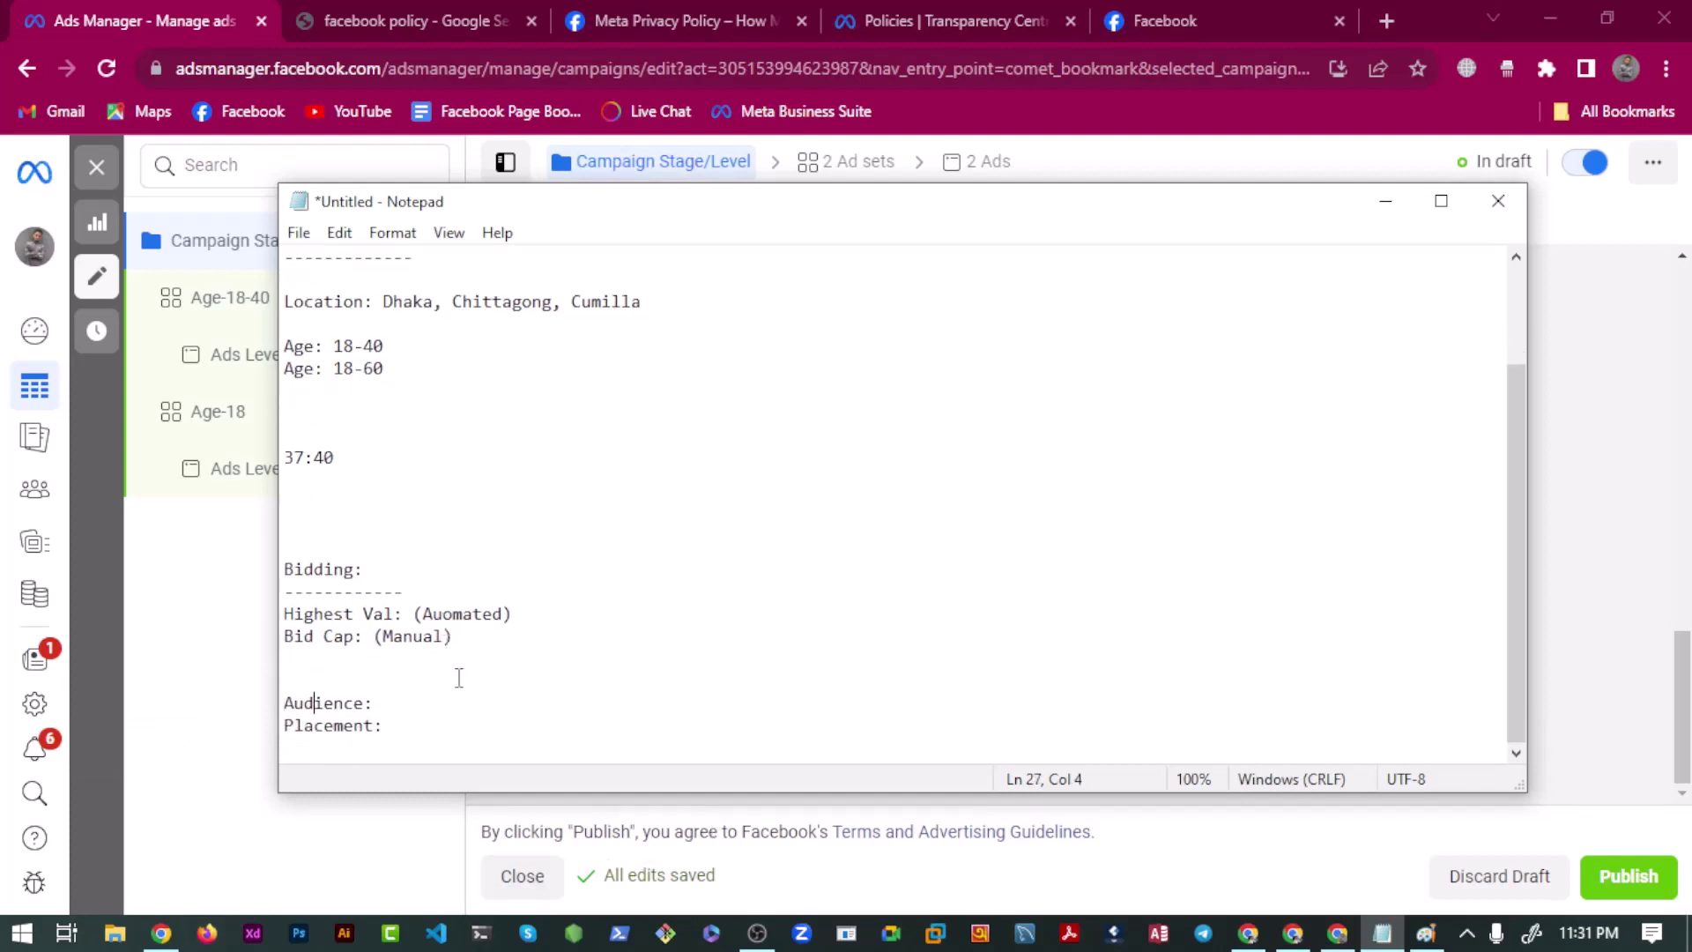
{"action": "left_click", "coordinate": [421, 702]}
{"action": "left_click", "coordinate": [424, 724]}
{"action": "scroll", "coordinate": [424, 723], "scroll_direction": "up", "scroll_amount": 1}
{"action": "left_click_drag", "start_coordinate": [508, 703], "coordinate": [253, 282]}
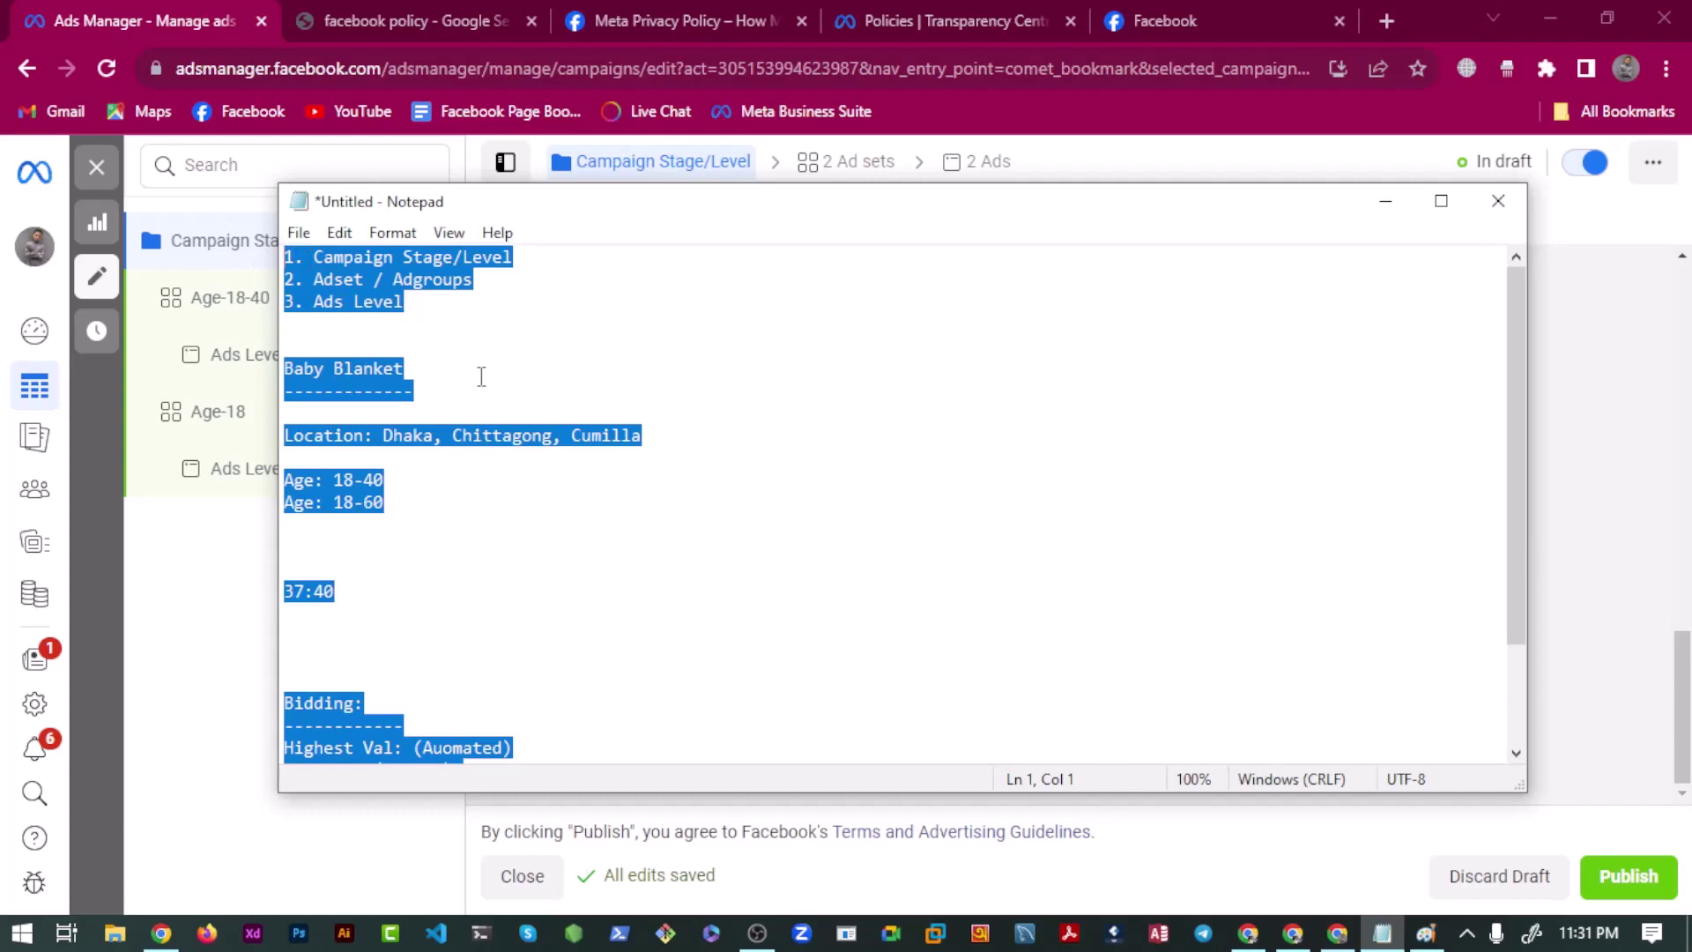
{"action": "scroll", "coordinate": [475, 423], "scroll_direction": "down", "scroll_amount": 2}
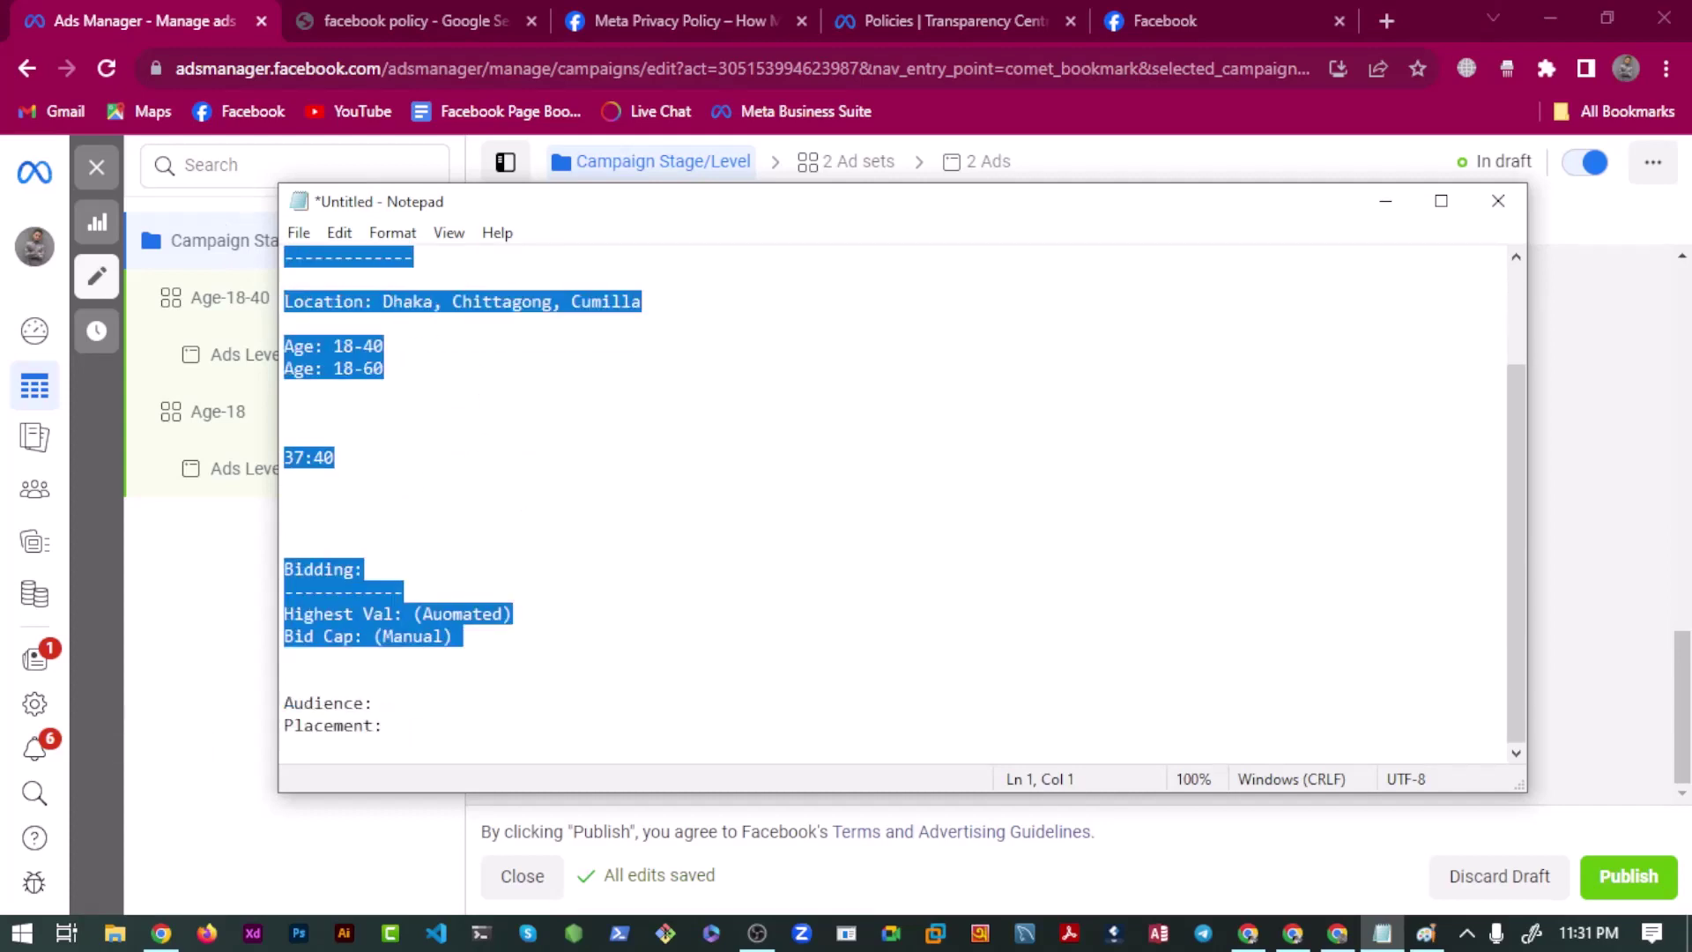
Switch to the Google Meet call and read the in-call messages.
{"action": "key", "text": "alt+Tab"}
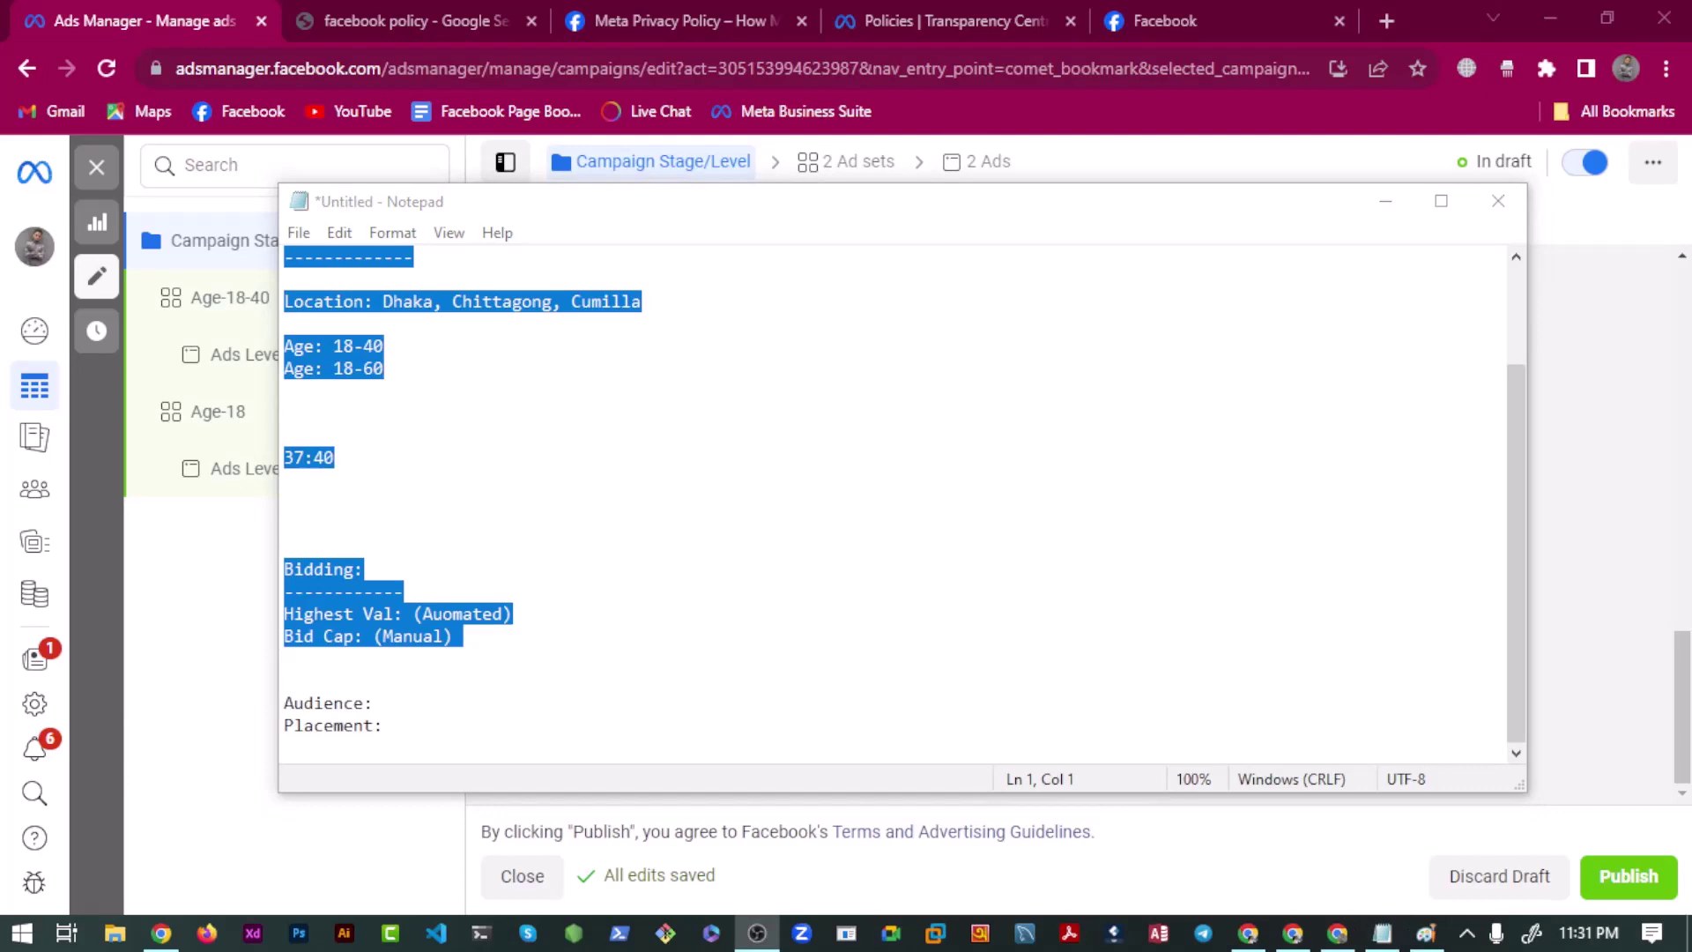
{"action": "key", "text": "alt+Tab"}
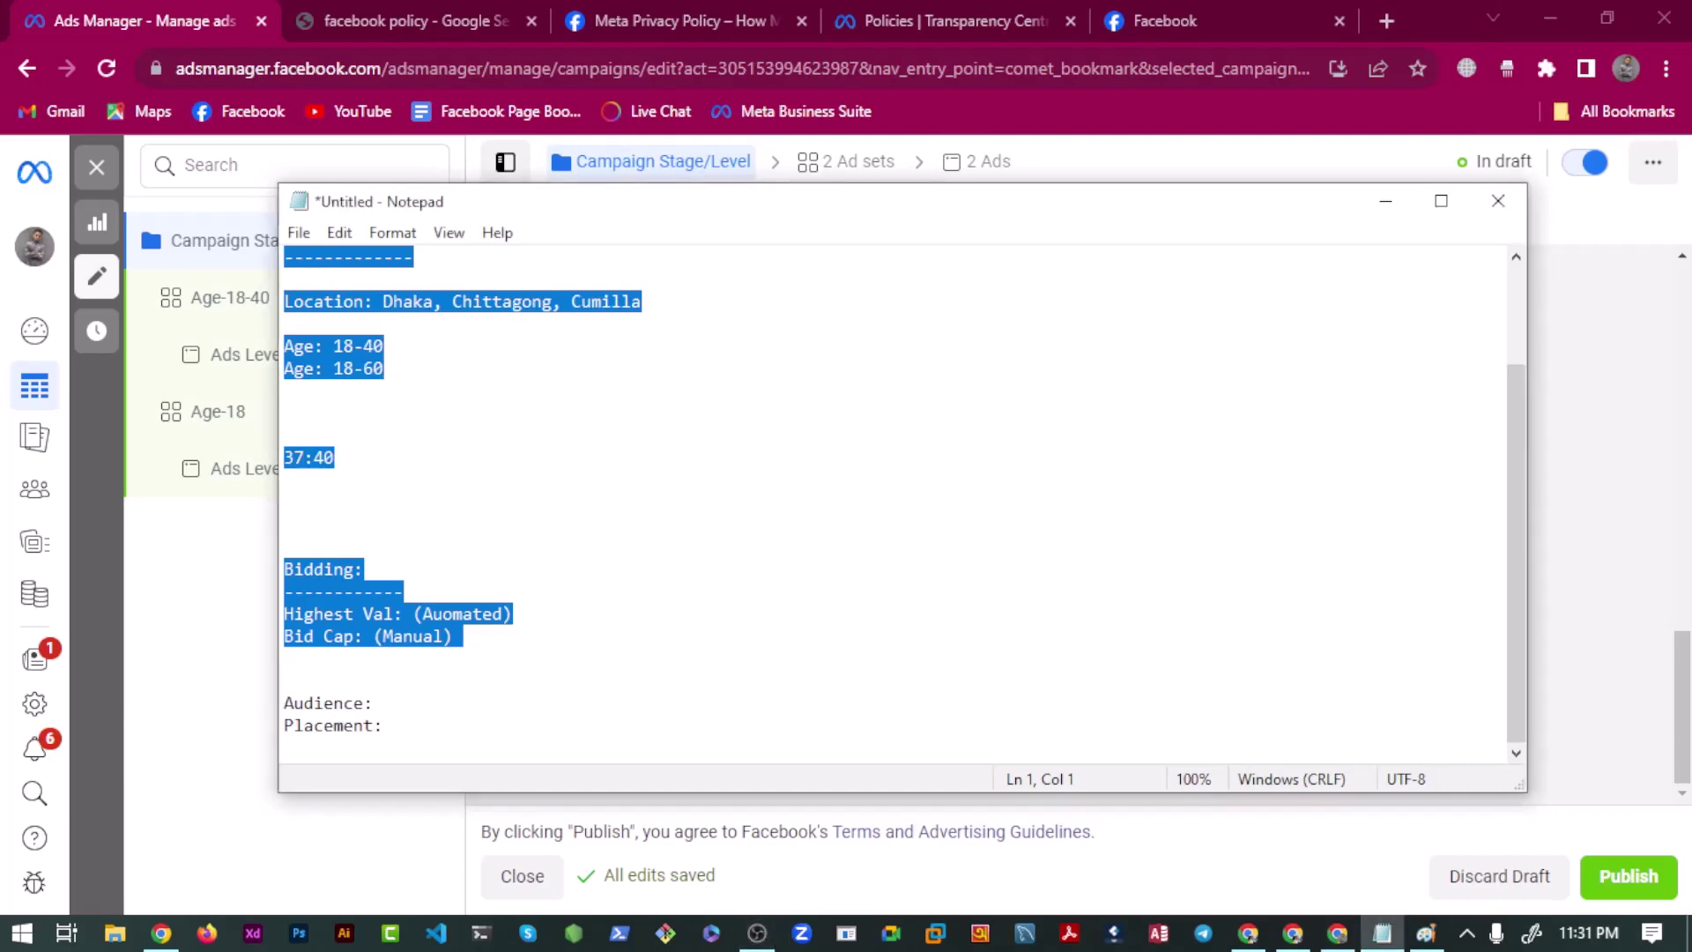
{"action": "key", "text": "alt+Tab"}
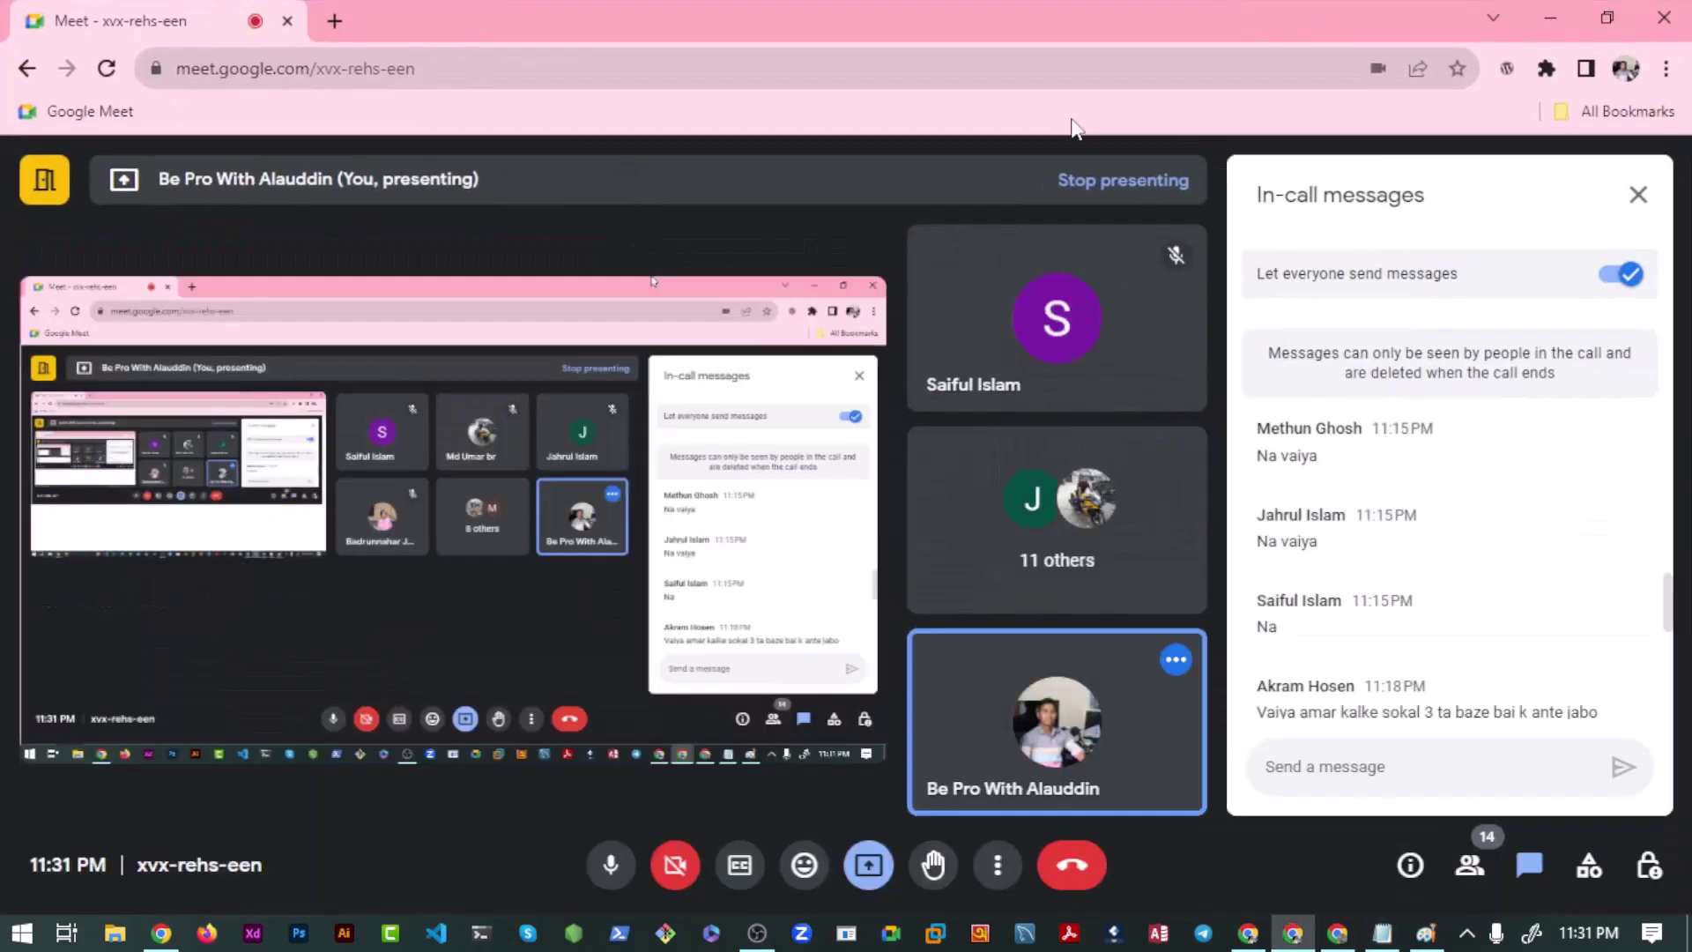
{"action": "scroll", "coordinate": [1401, 634], "scroll_direction": "down", "scroll_amount": 6}
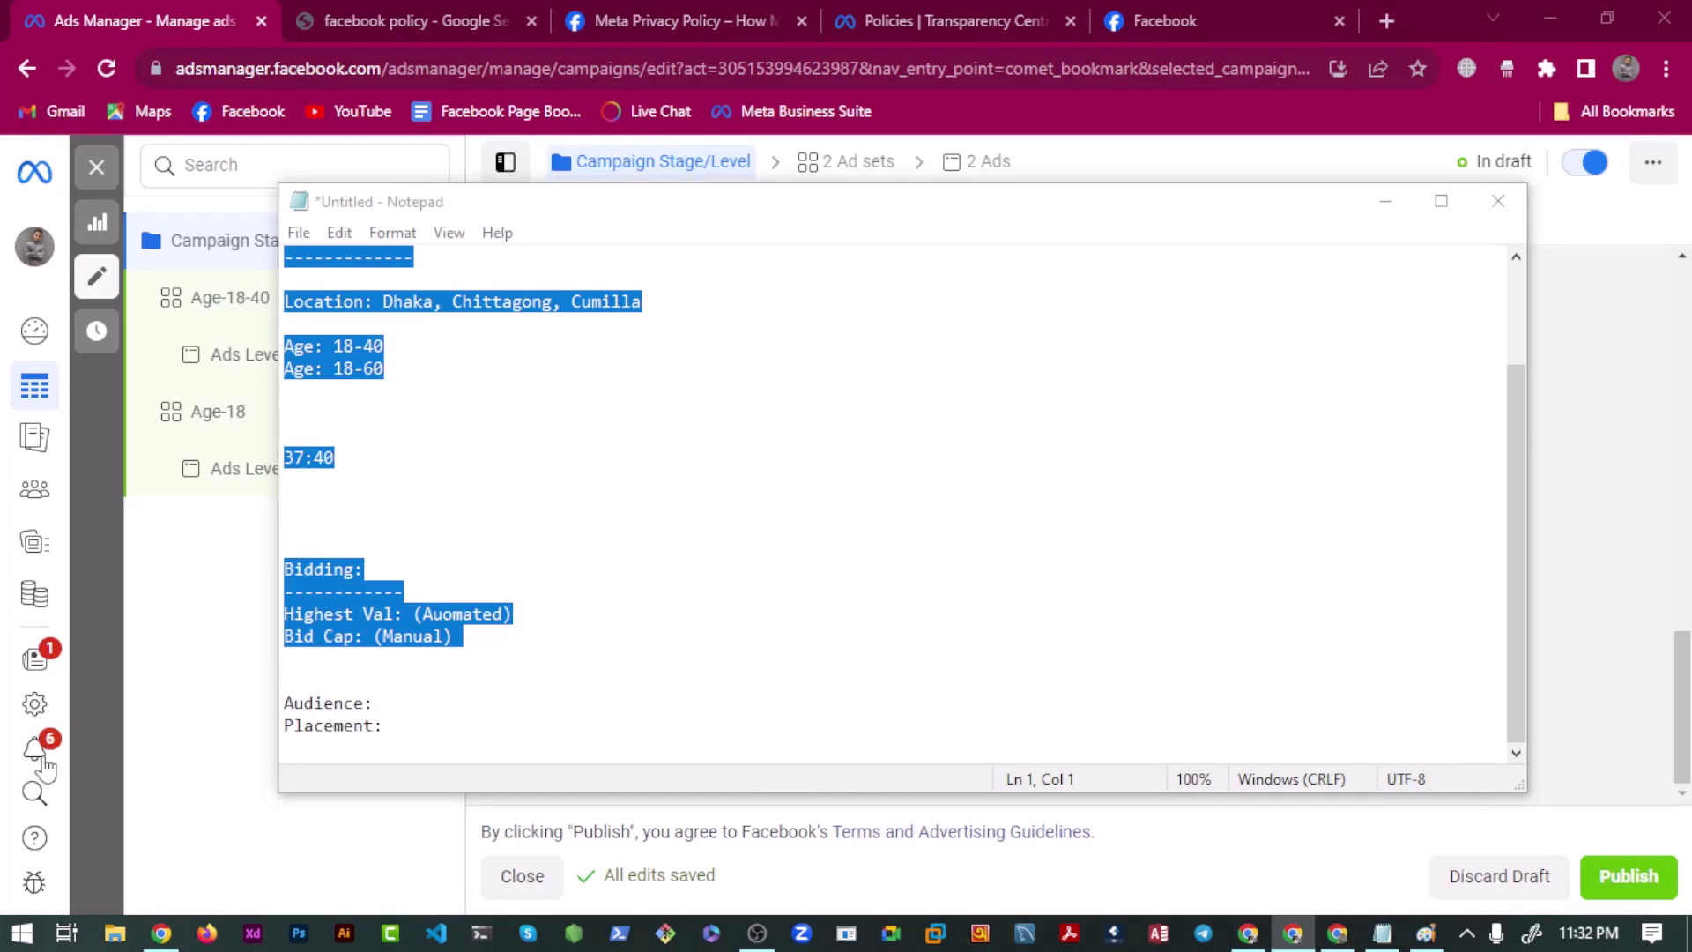
Go back to the Notepad notes and review them from the campaign levels to the bidding section, briefly highlighting everything.
{"action": "left_click", "coordinate": [429, 721]}
{"action": "scroll", "coordinate": [408, 585], "scroll_direction": "up", "scroll_amount": 2}
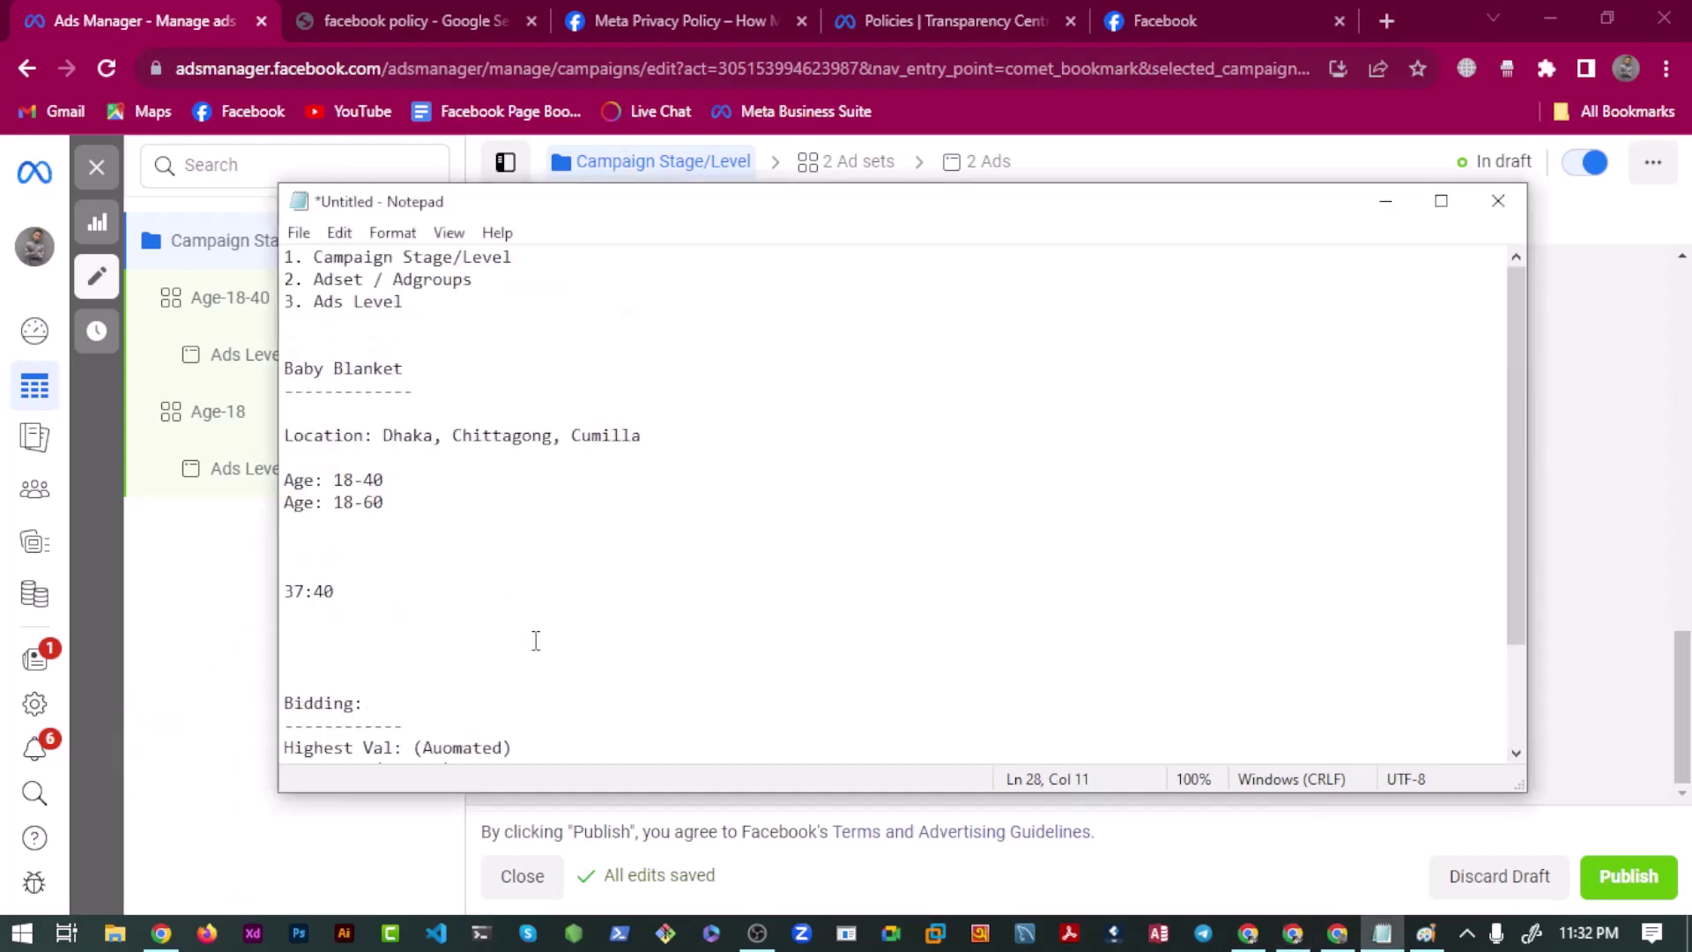
{"action": "scroll", "coordinate": [535, 641], "scroll_direction": "down", "scroll_amount": 2}
{"action": "key", "text": "ctrl+a"}
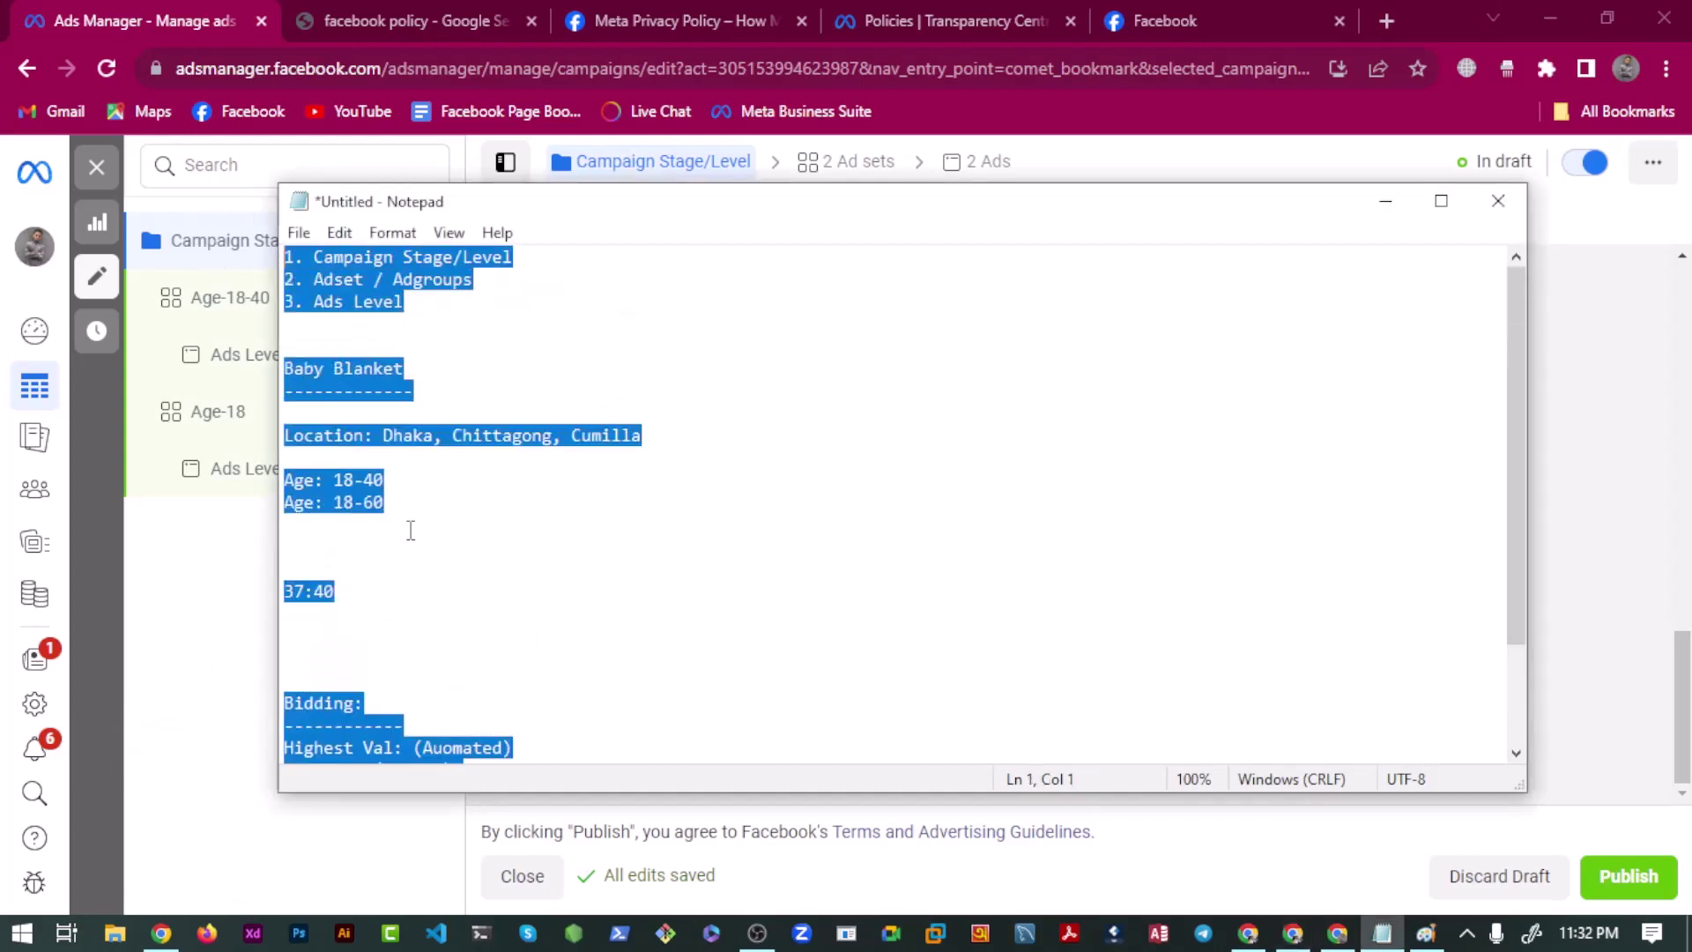
{"action": "left_click", "coordinate": [425, 538]}
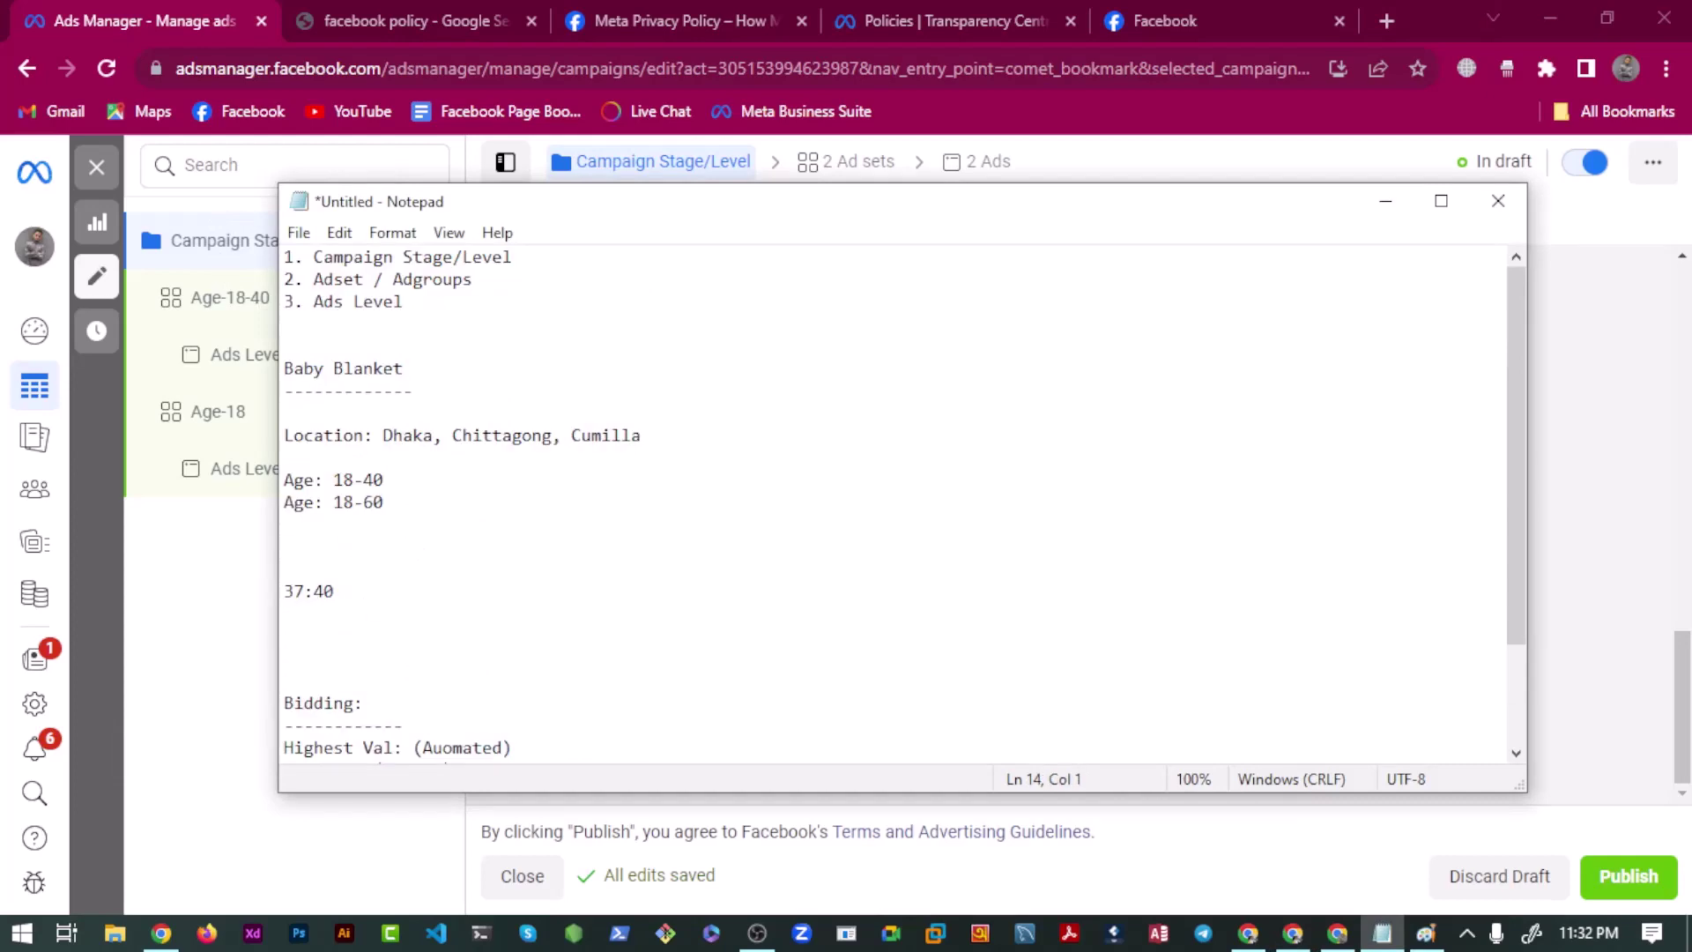
Return to the Google Meet call and read the newest participant messages in the chat.
{"action": "key", "text": "alt+Tab"}
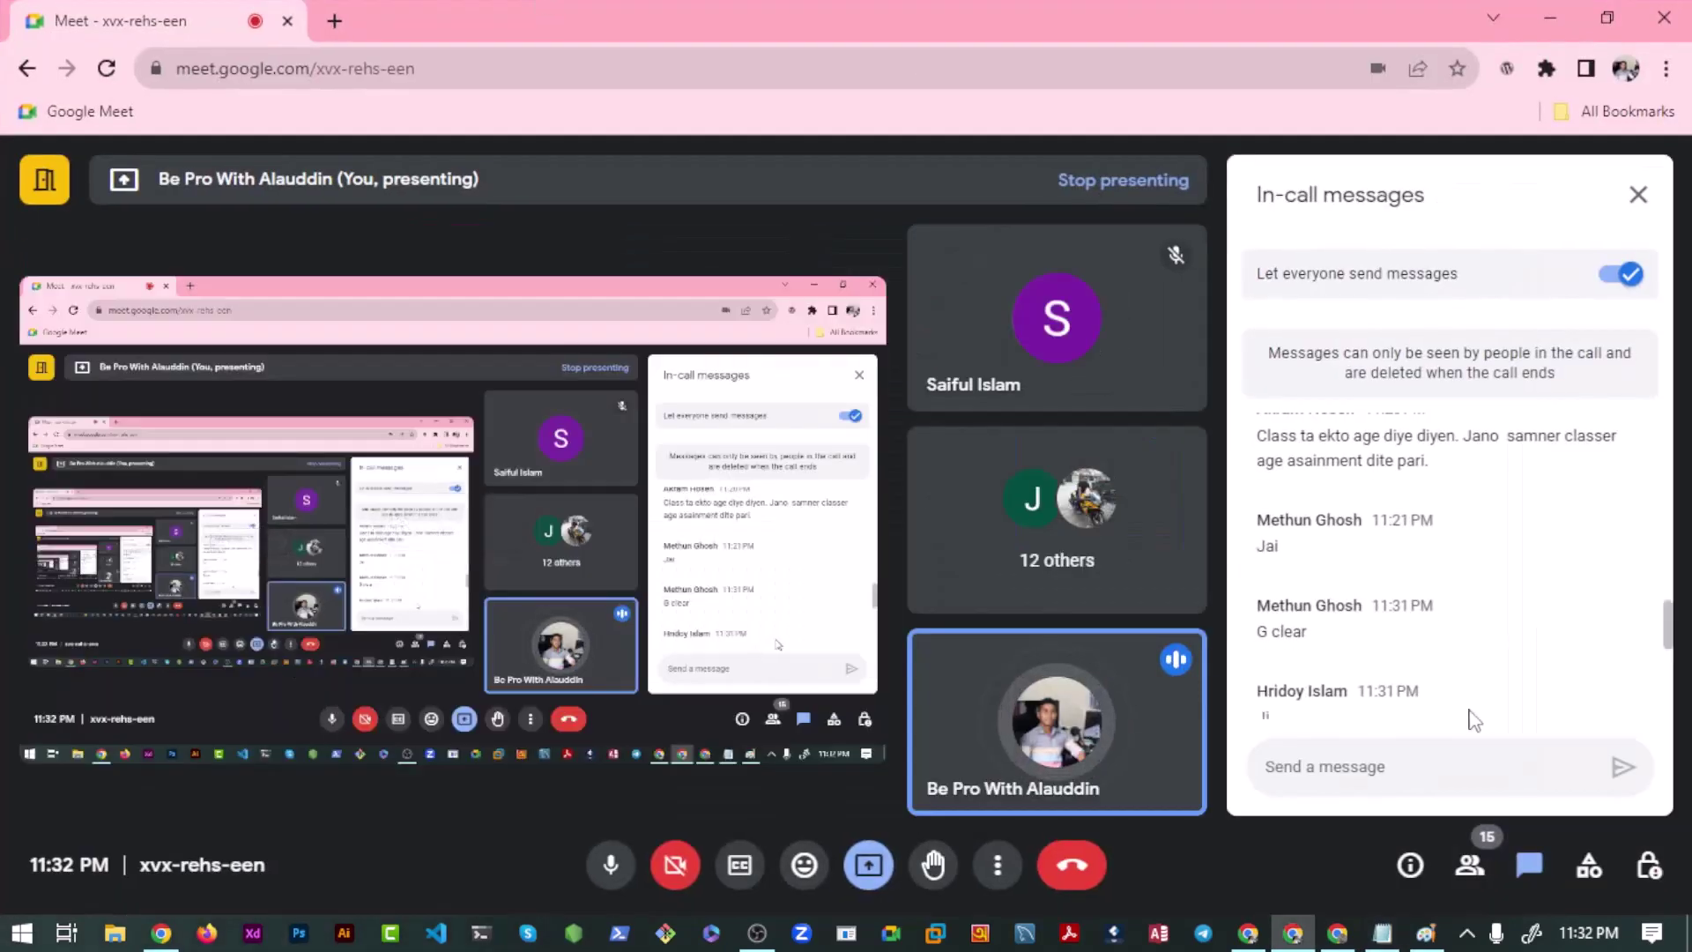
{"action": "scroll", "coordinate": [1475, 720], "scroll_direction": "down", "scroll_amount": 3}
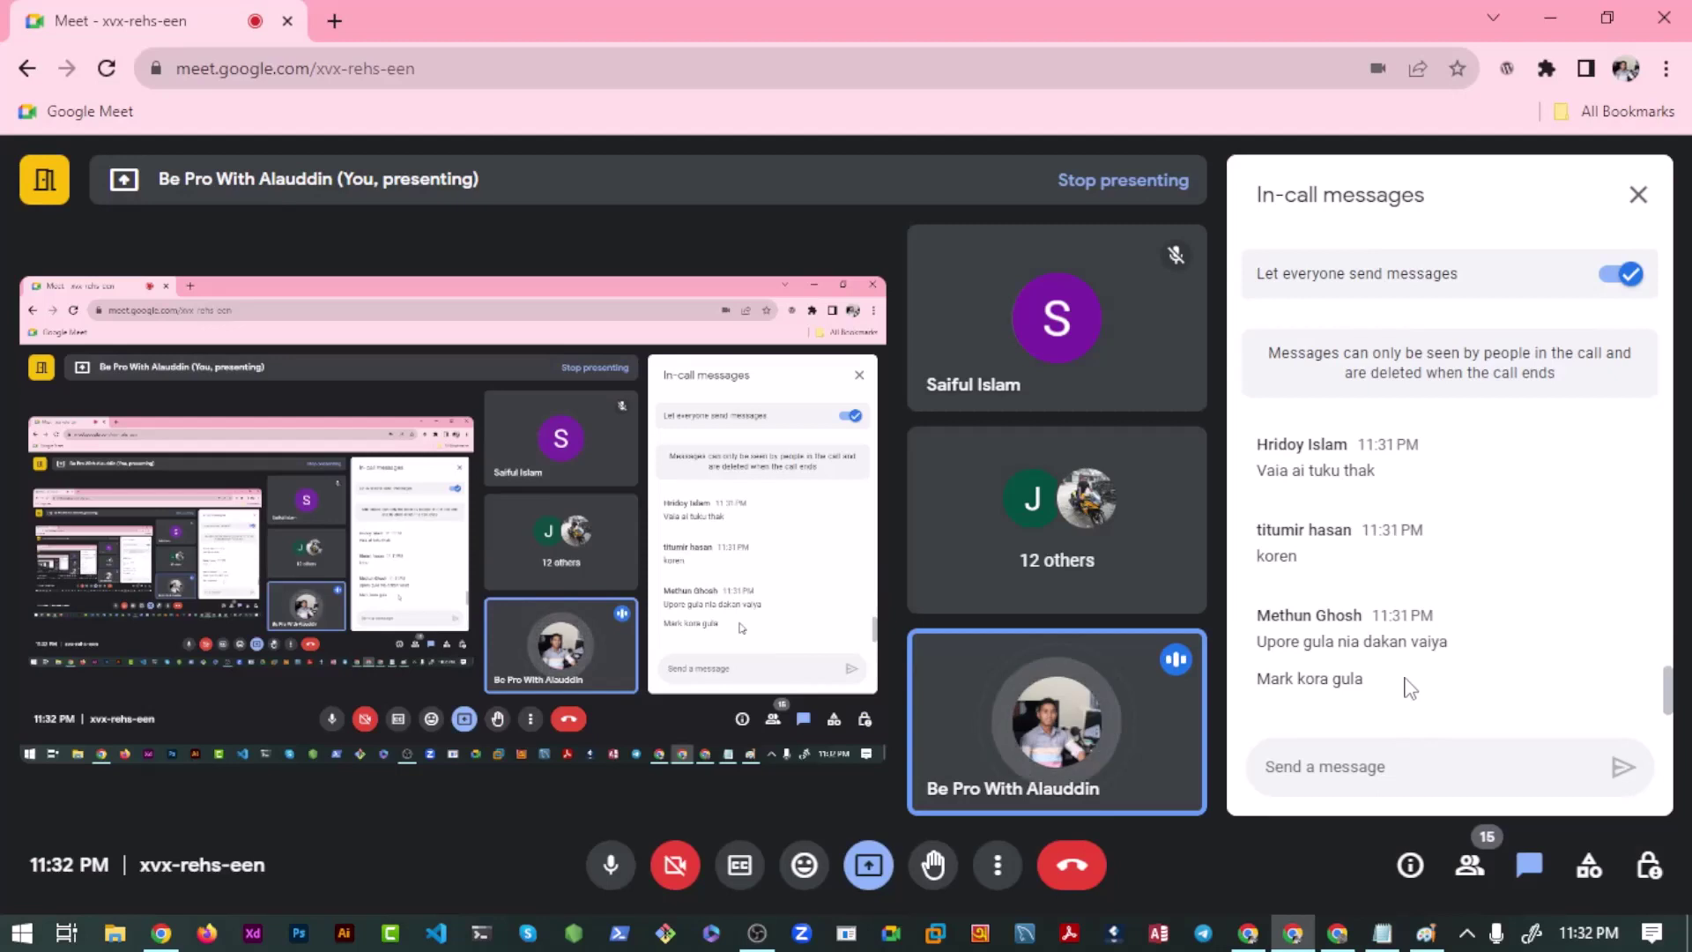